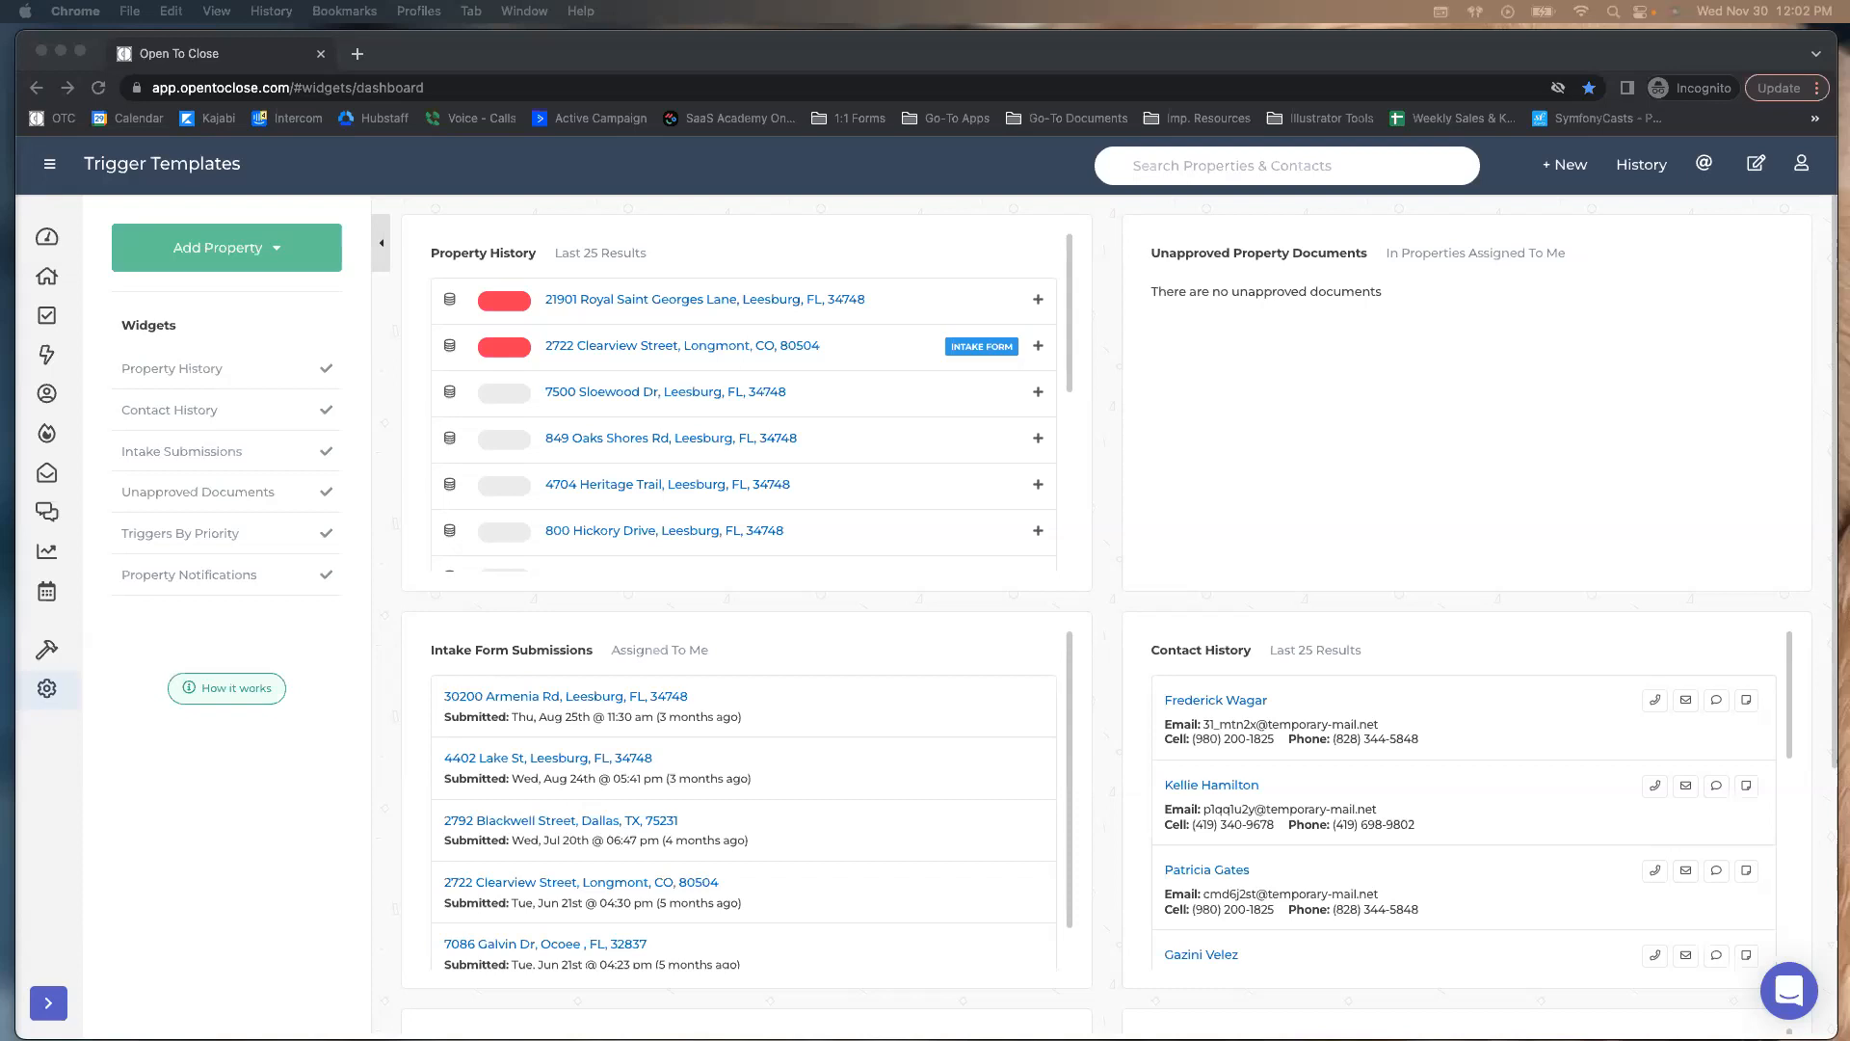
Reload the dashboard and briefly open, then close, the list of things to create
left_click(258, 262)
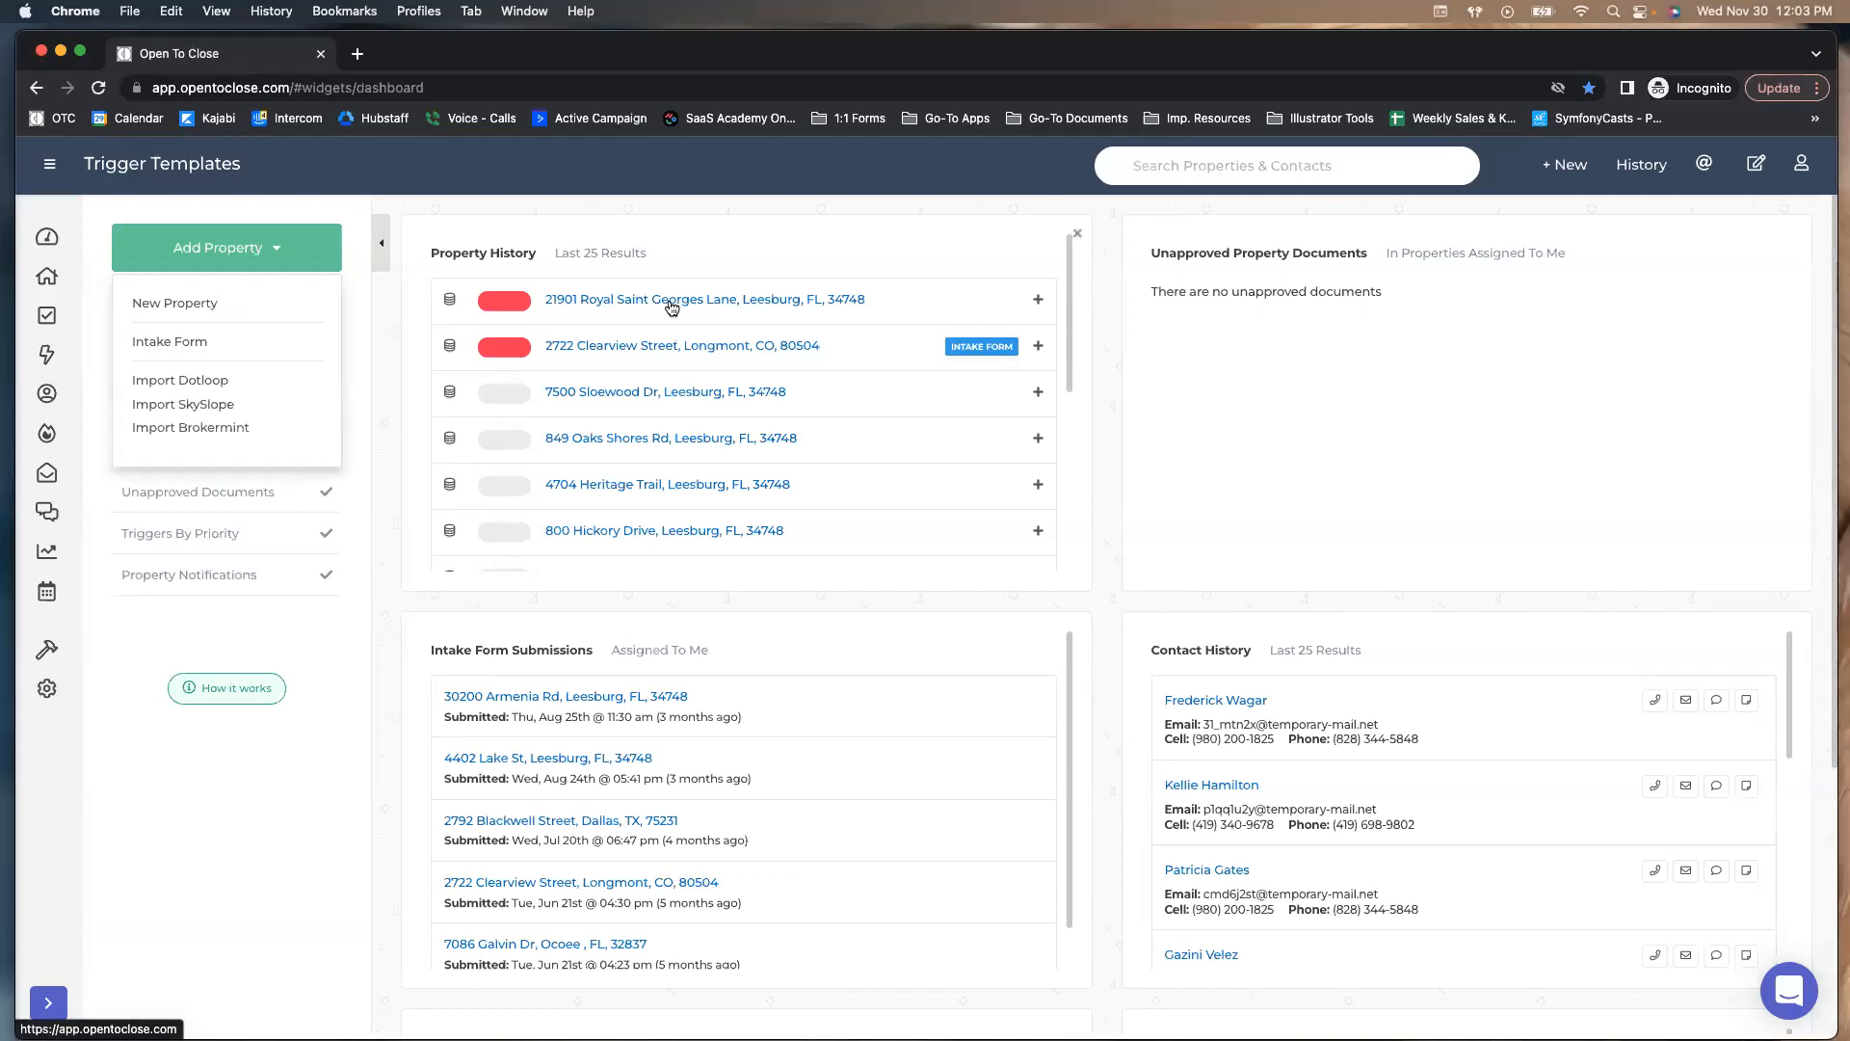
key("super+r")
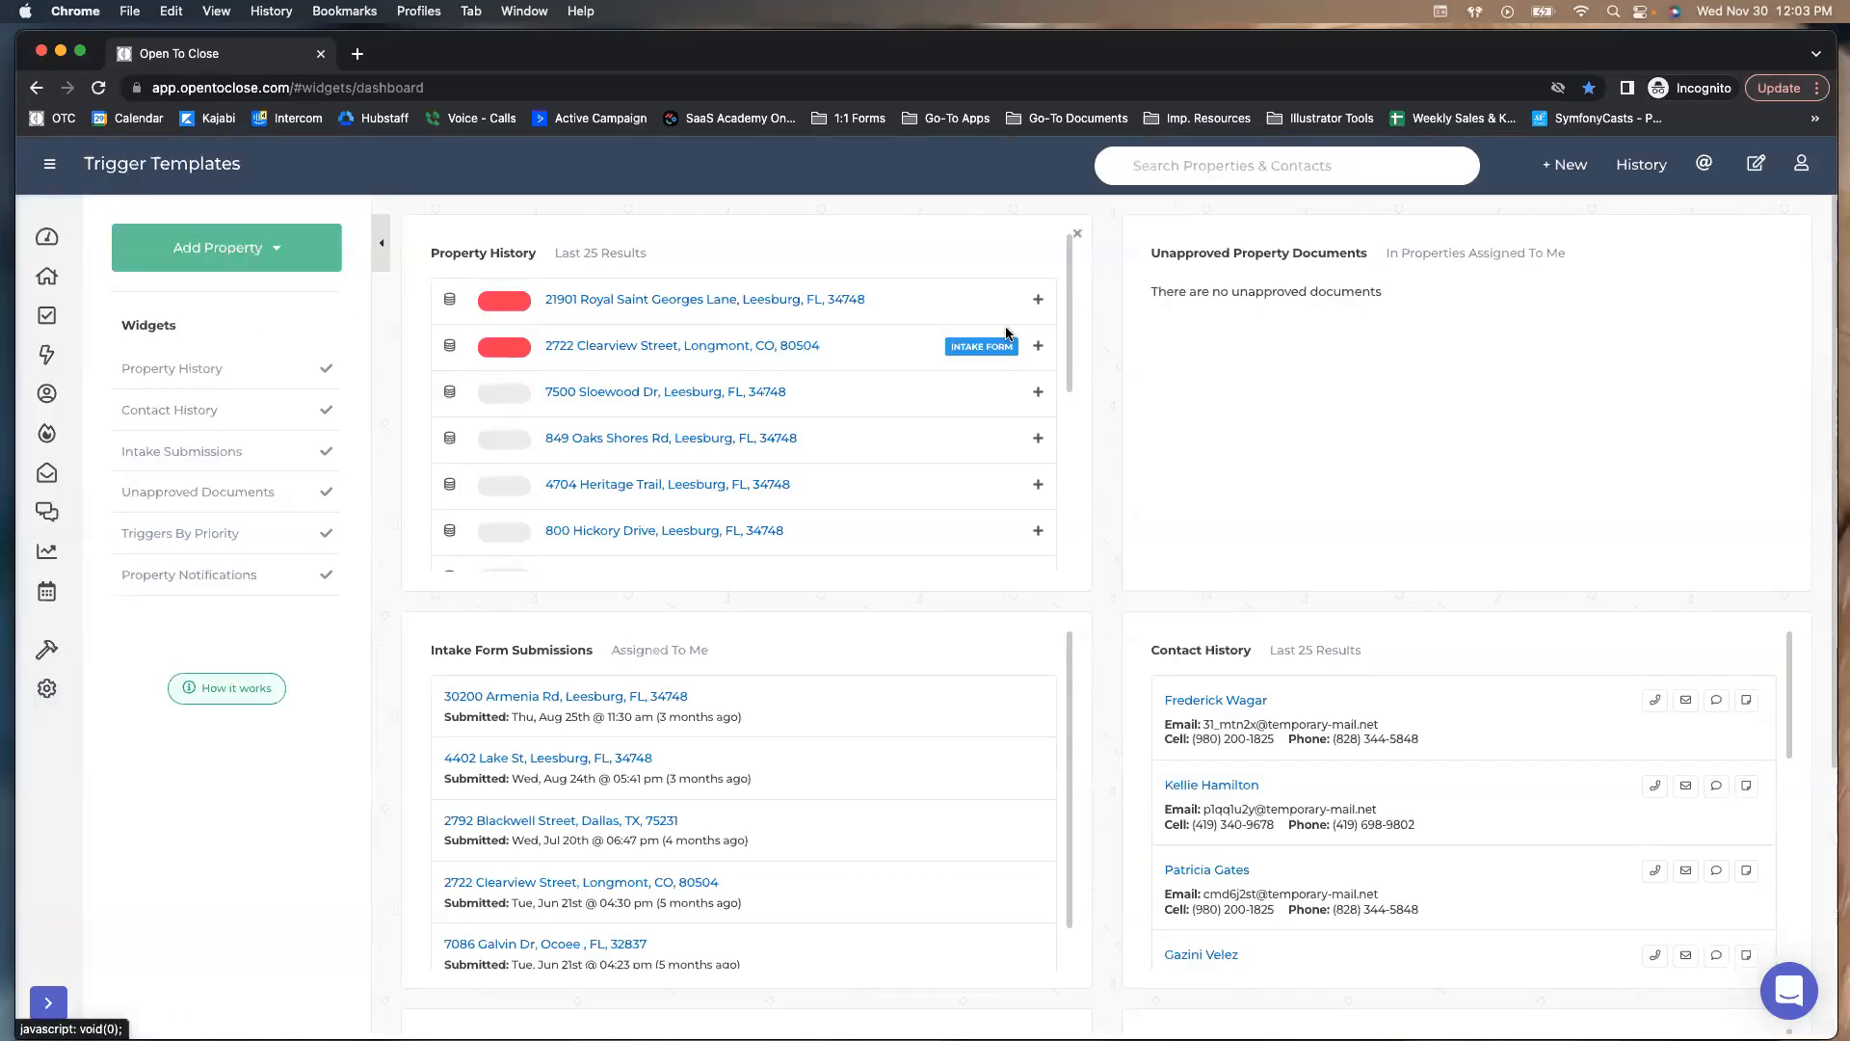
left_click(1580, 166)
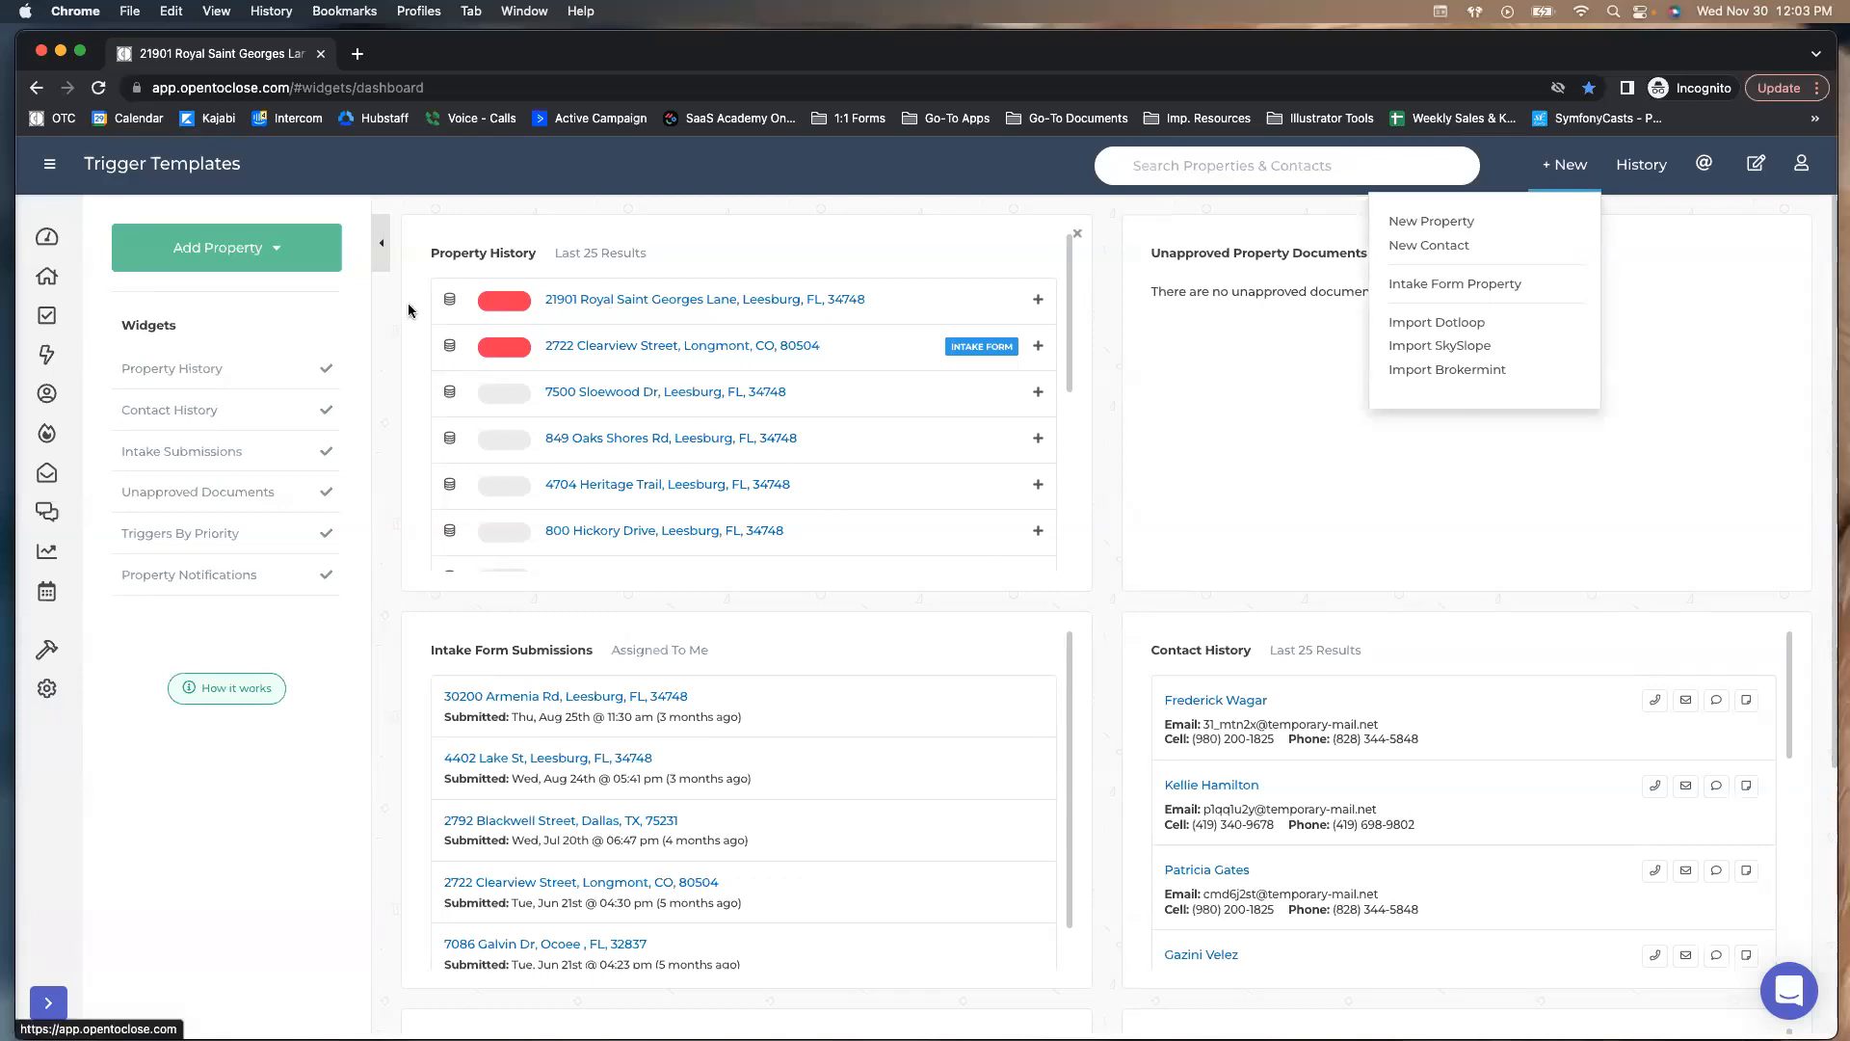
left_click(431, 347)
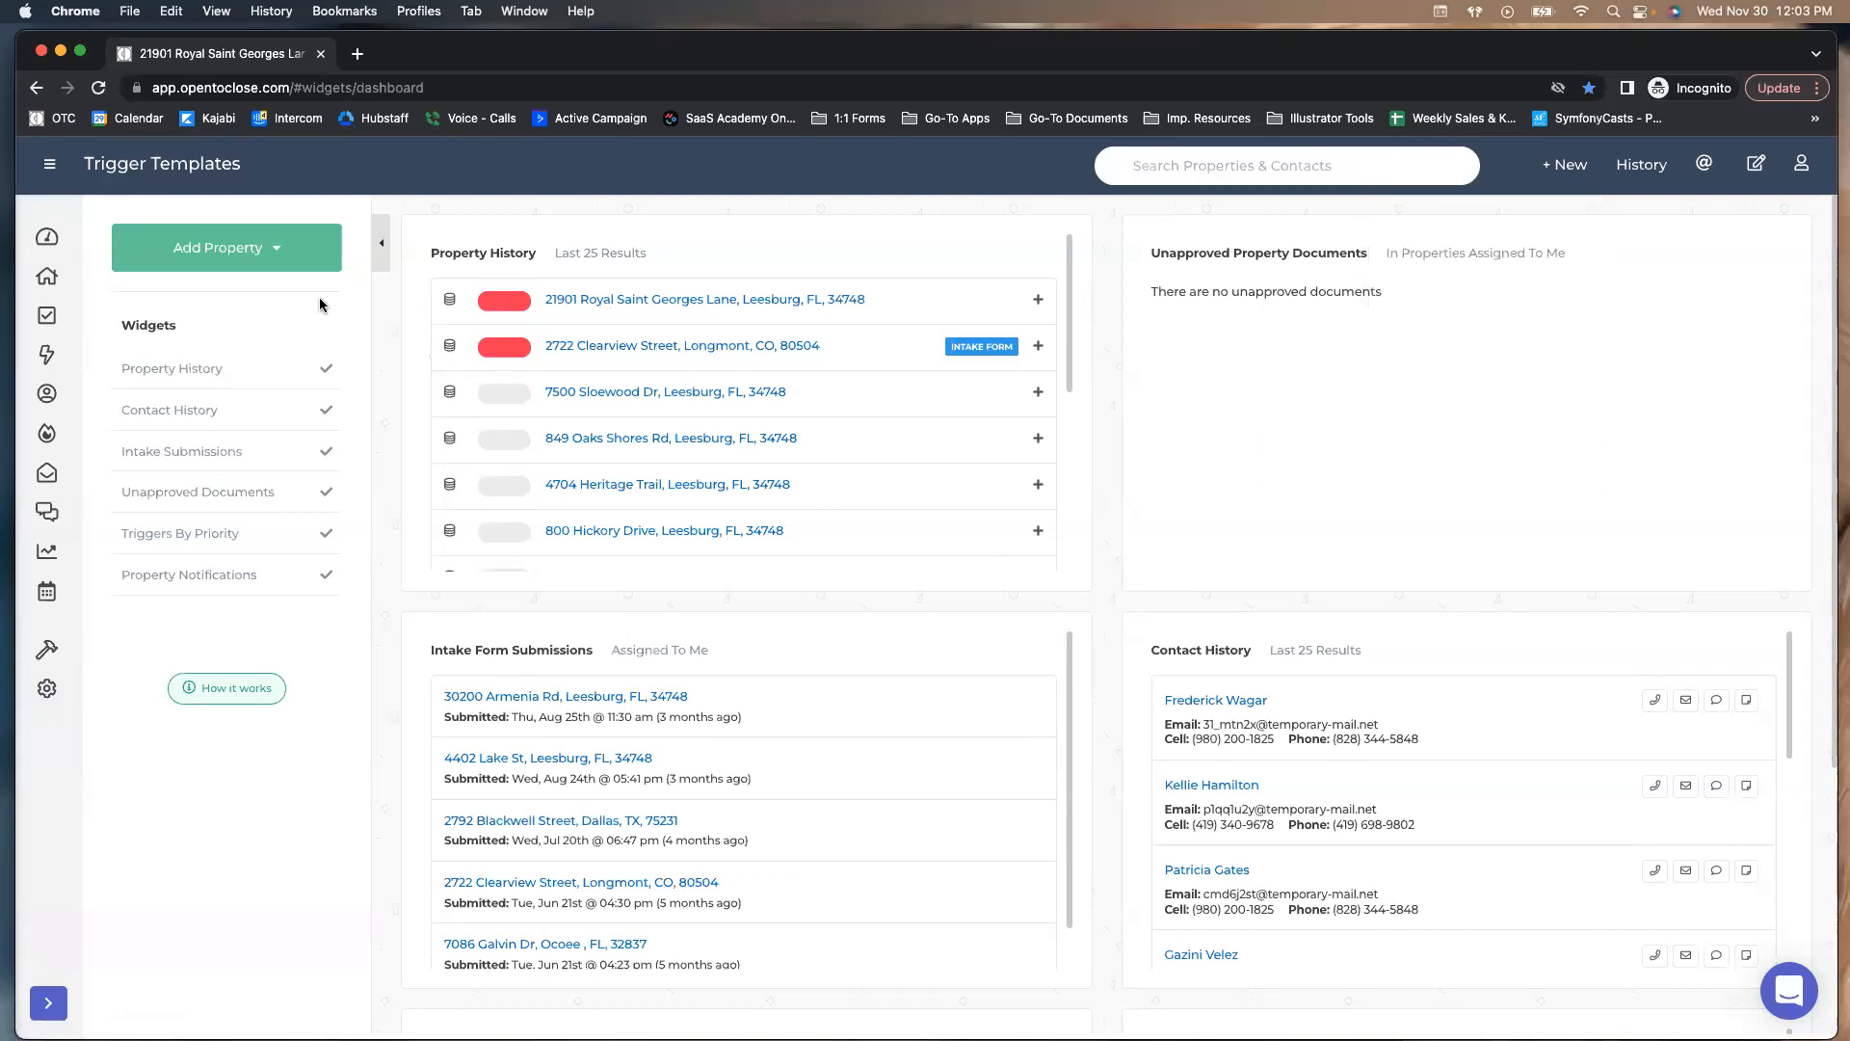
Start a new spreadsheet import in the Template Editor with Properties as the import type
mouse_move(54, 659)
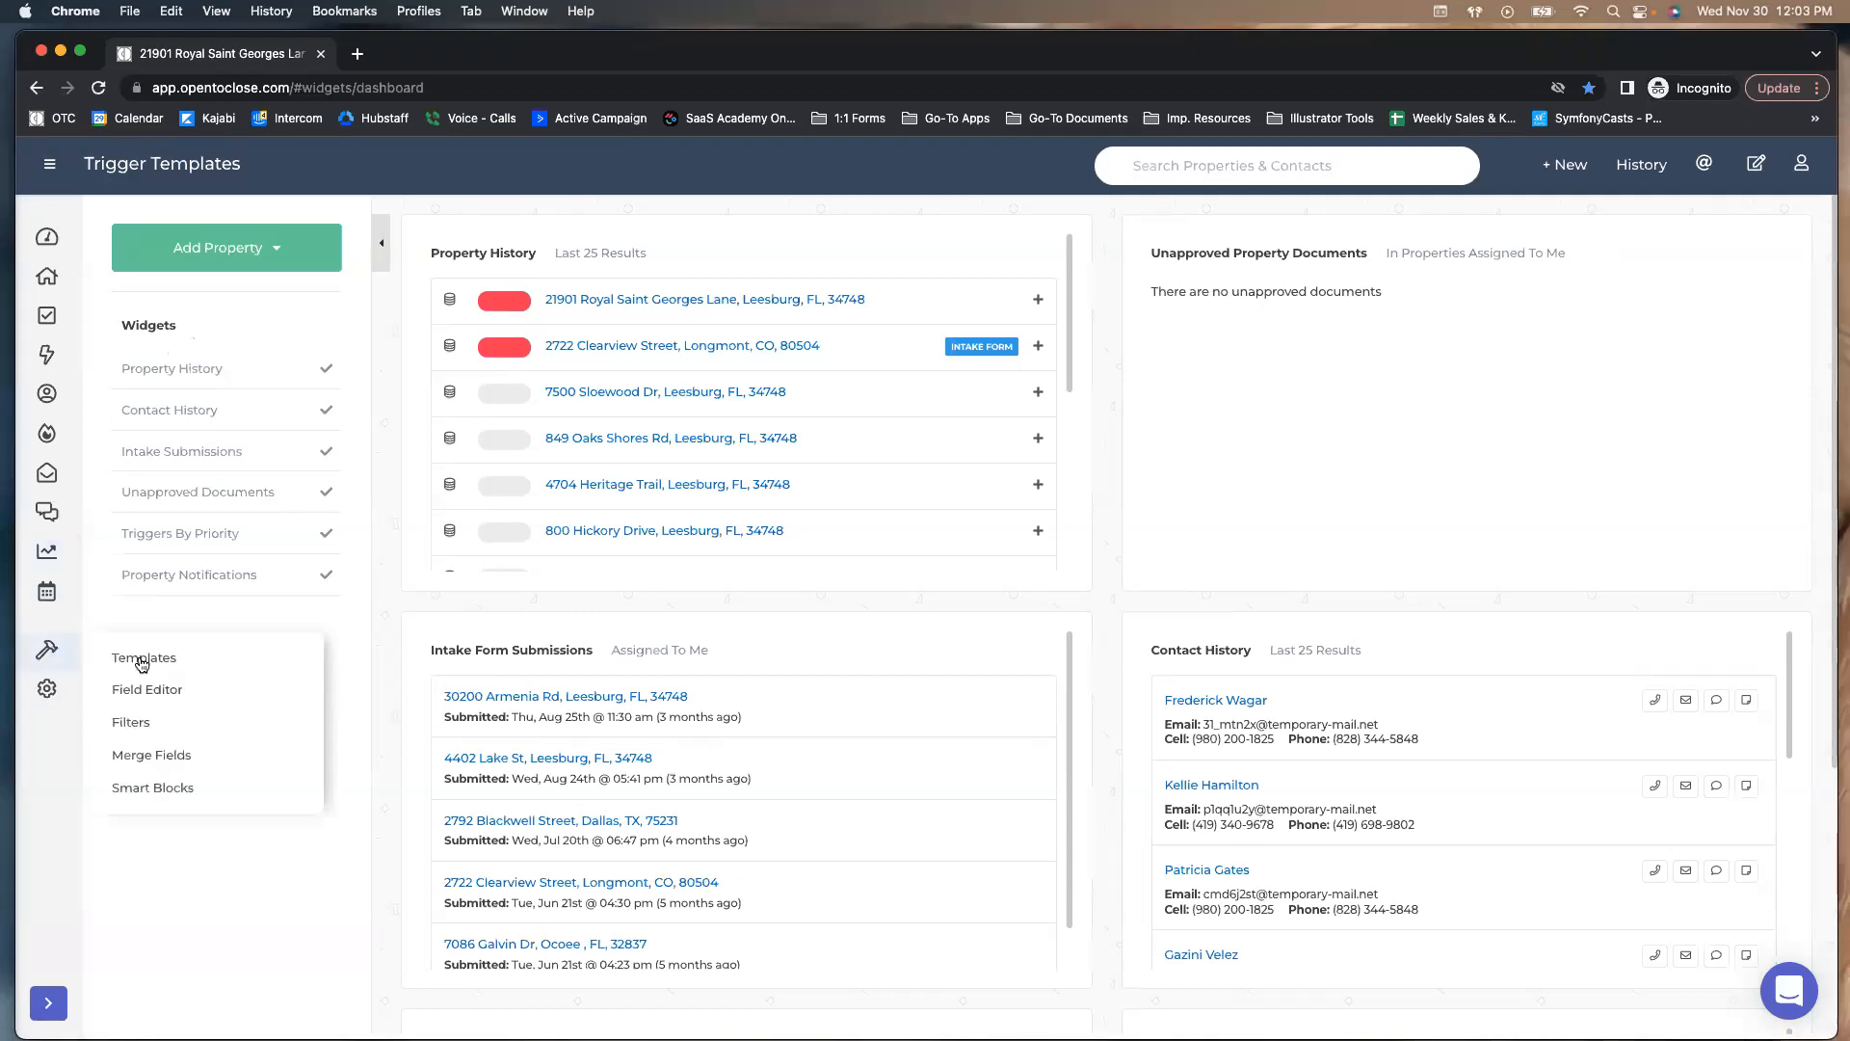
left_click(137, 658)
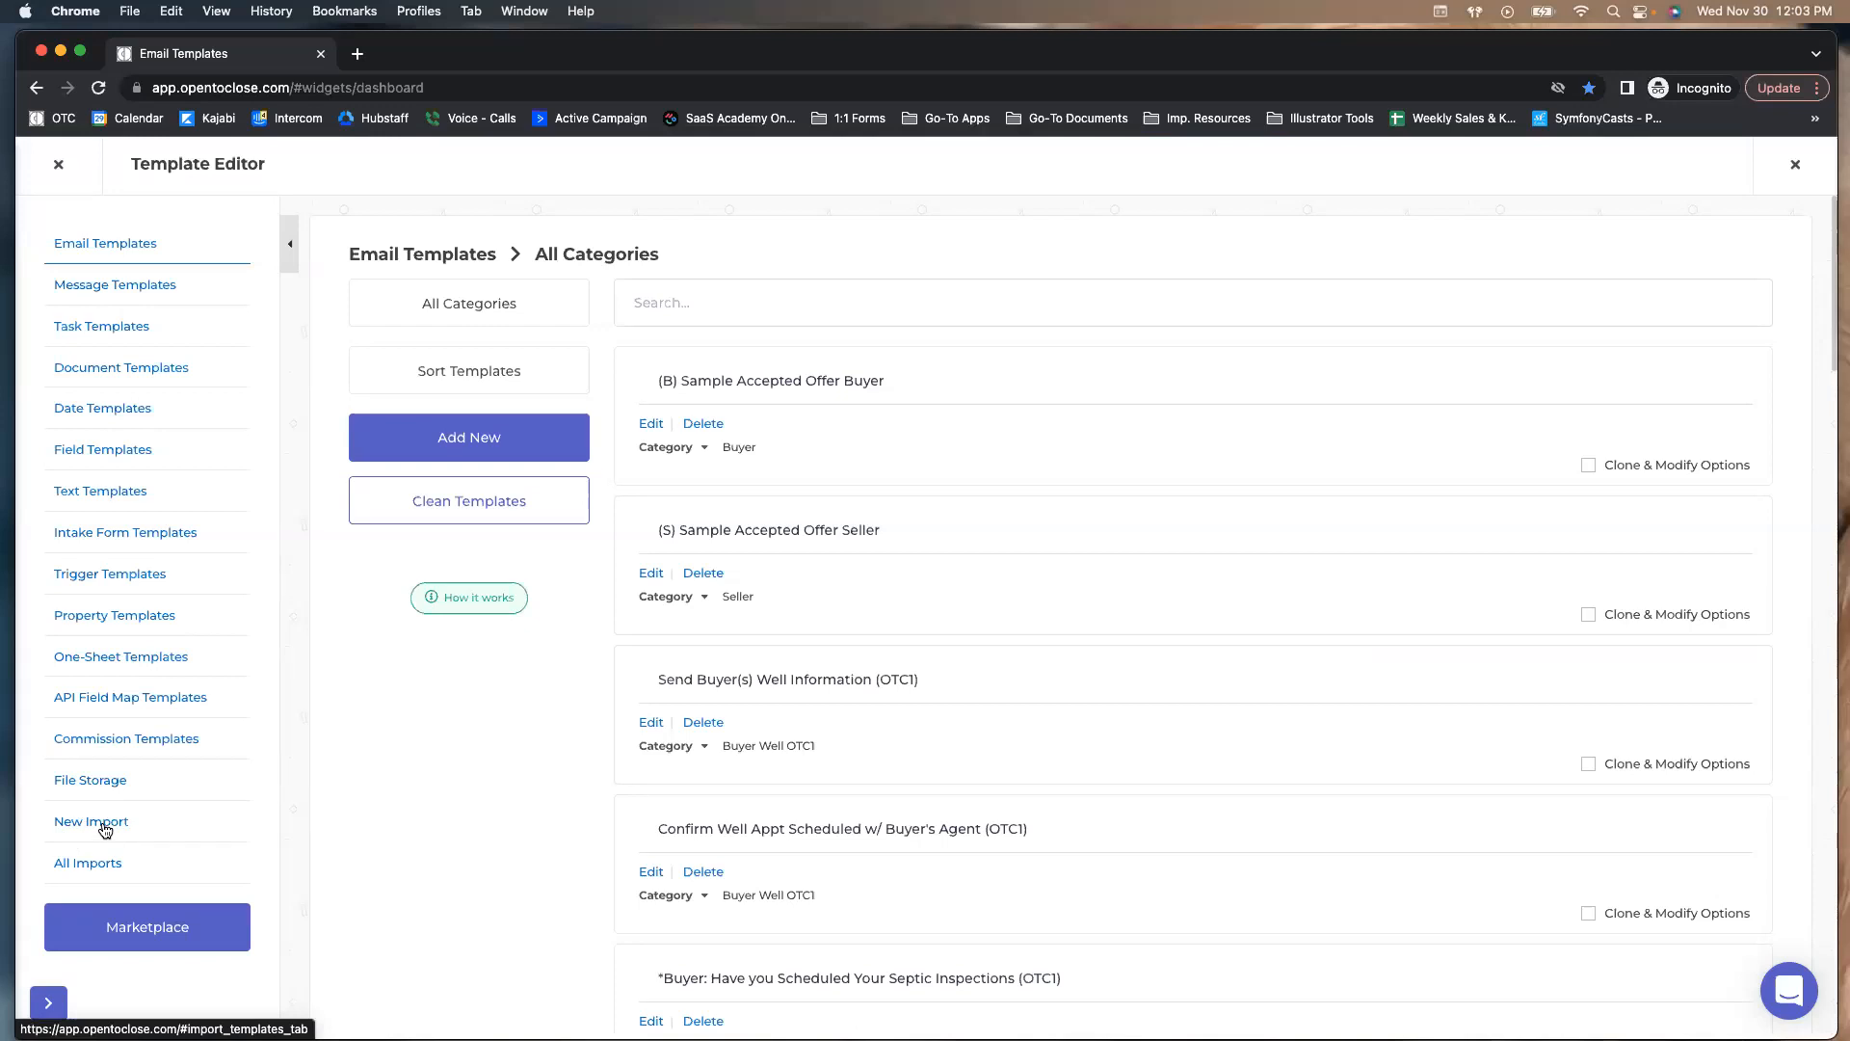
left_click(92, 821)
left_click(668, 374)
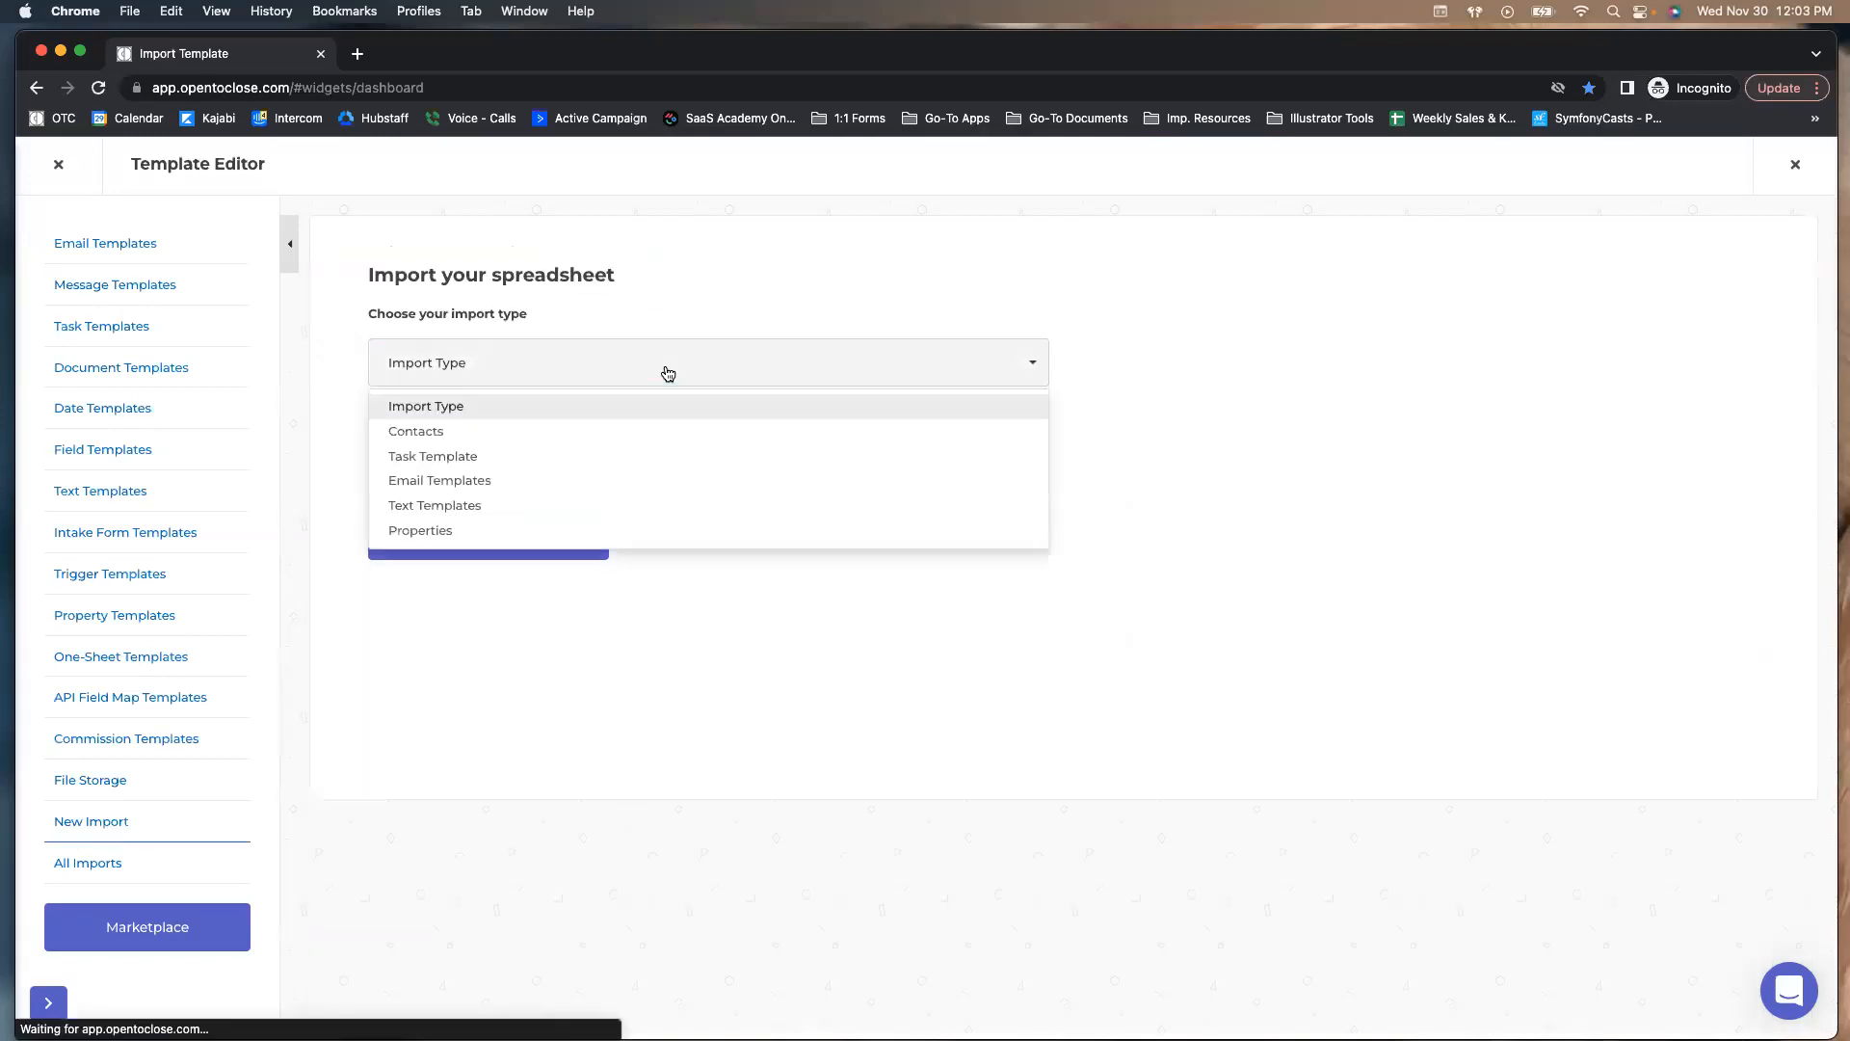
left_click(412, 533)
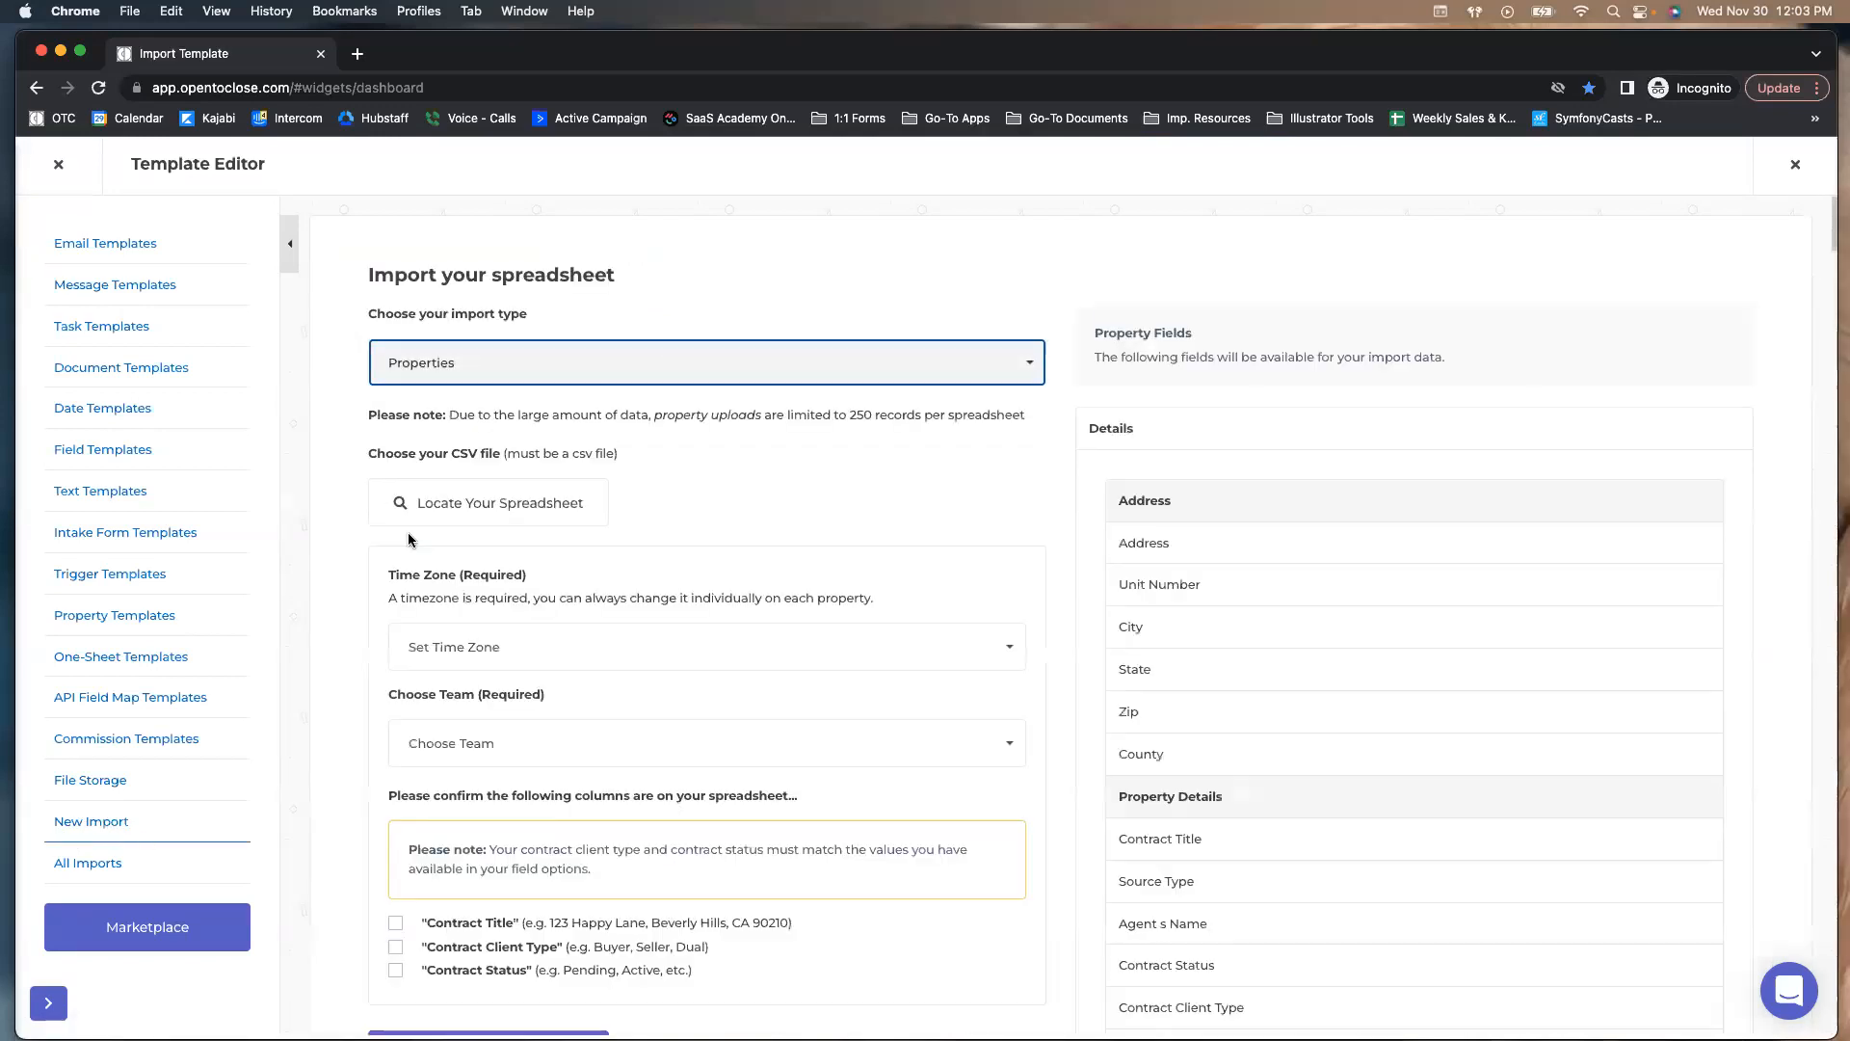
Scroll through the Property Fields list, keeping Properties as the import type
scroll(1165, 491, "down", 2)
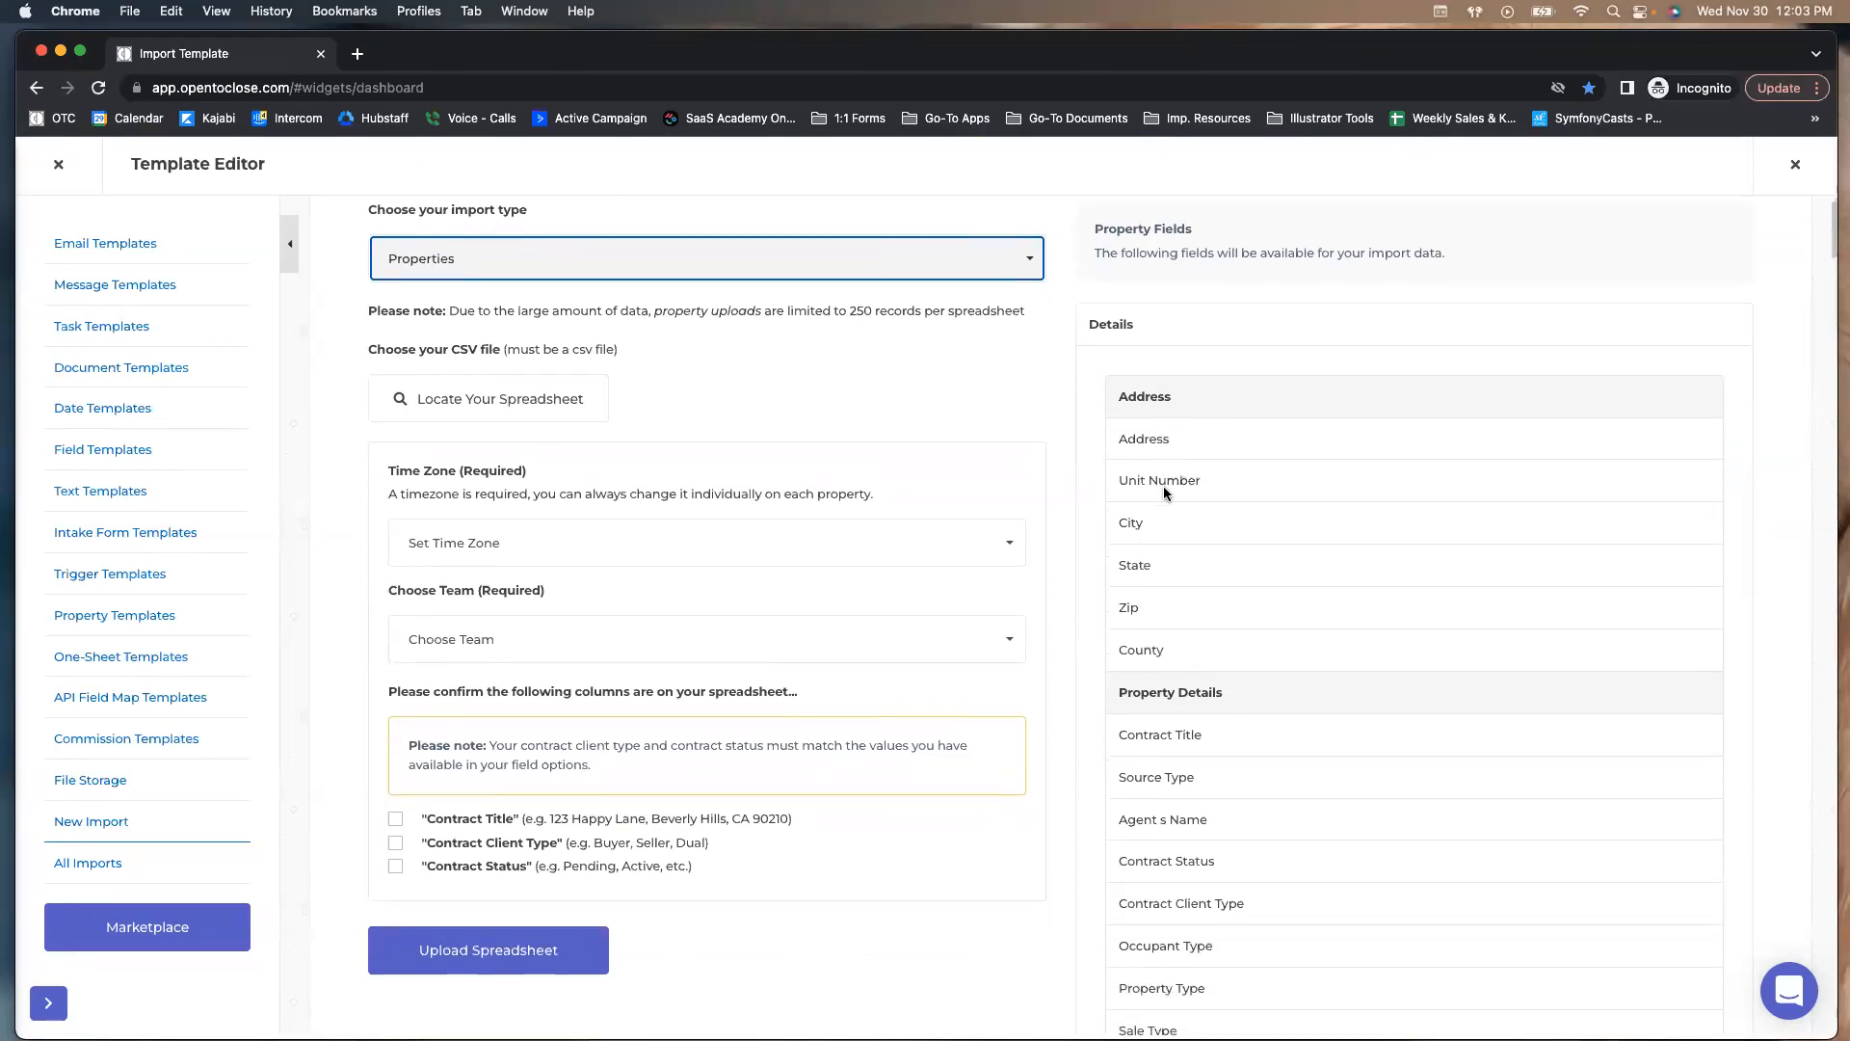
double_click(1089, 318)
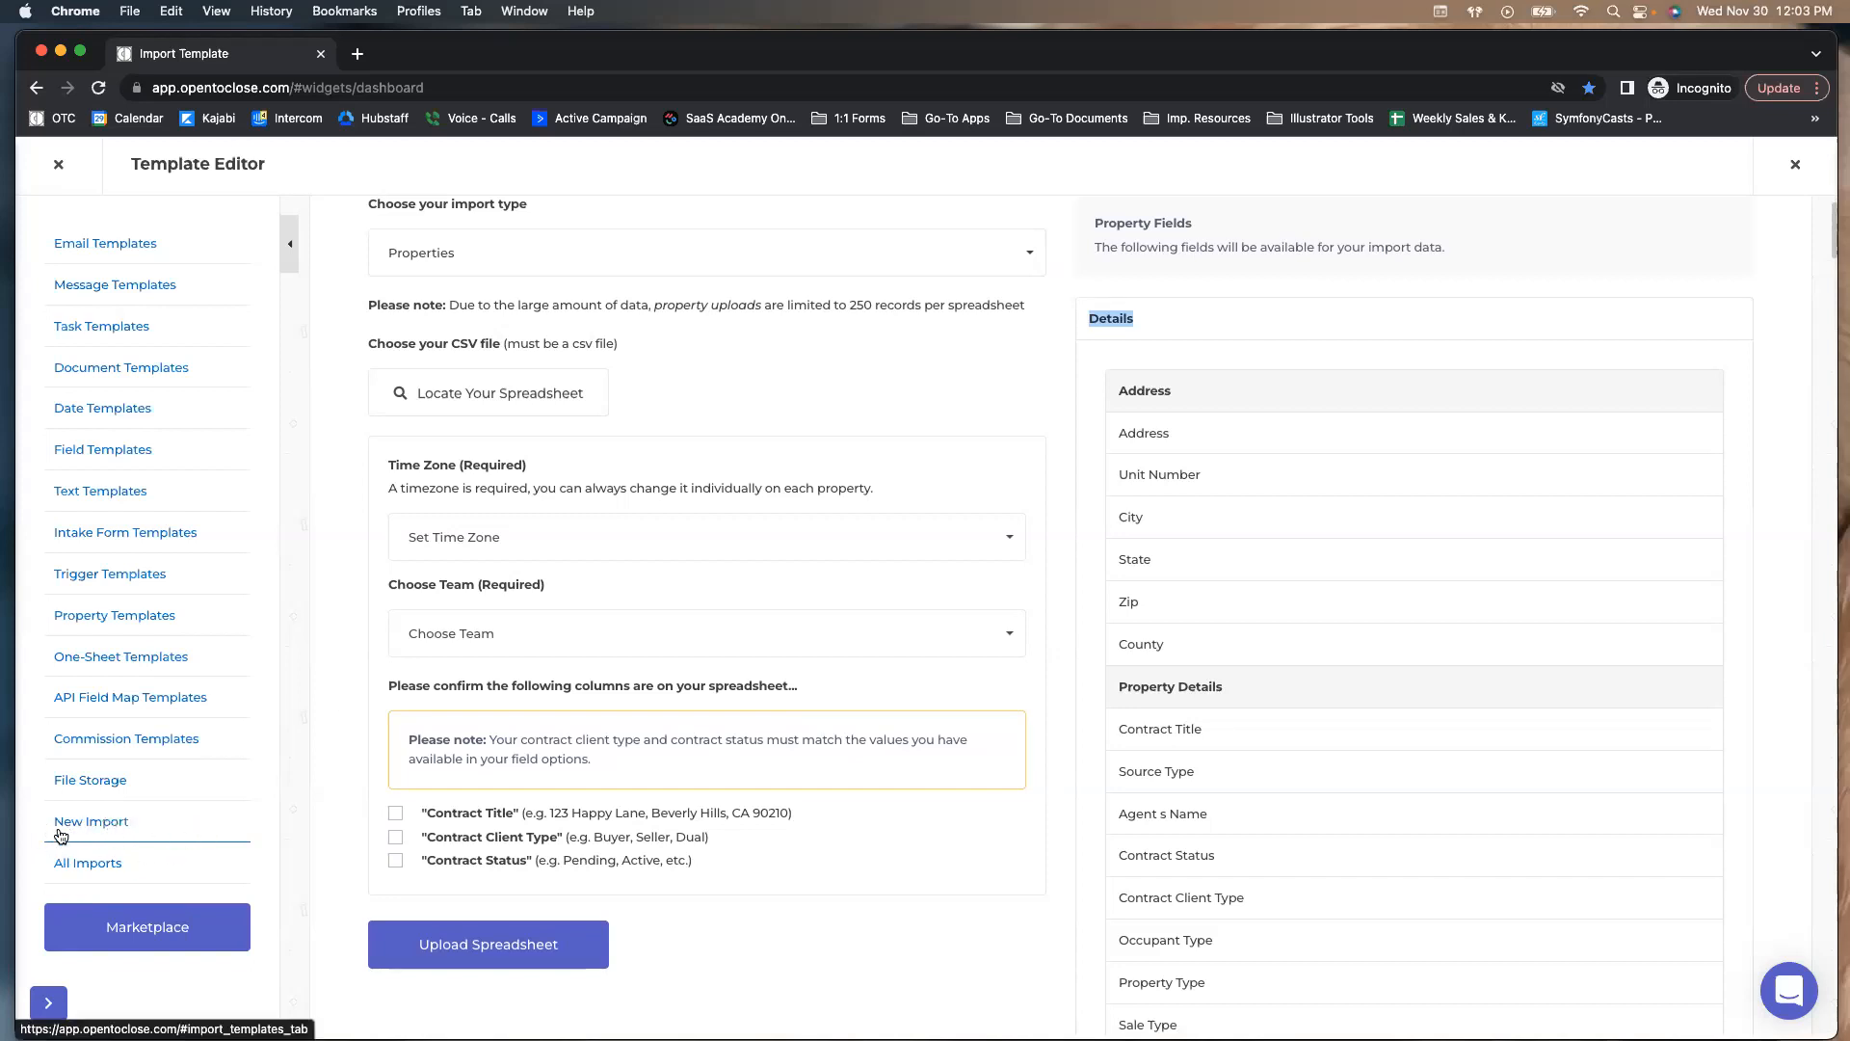
left_click(581, 255)
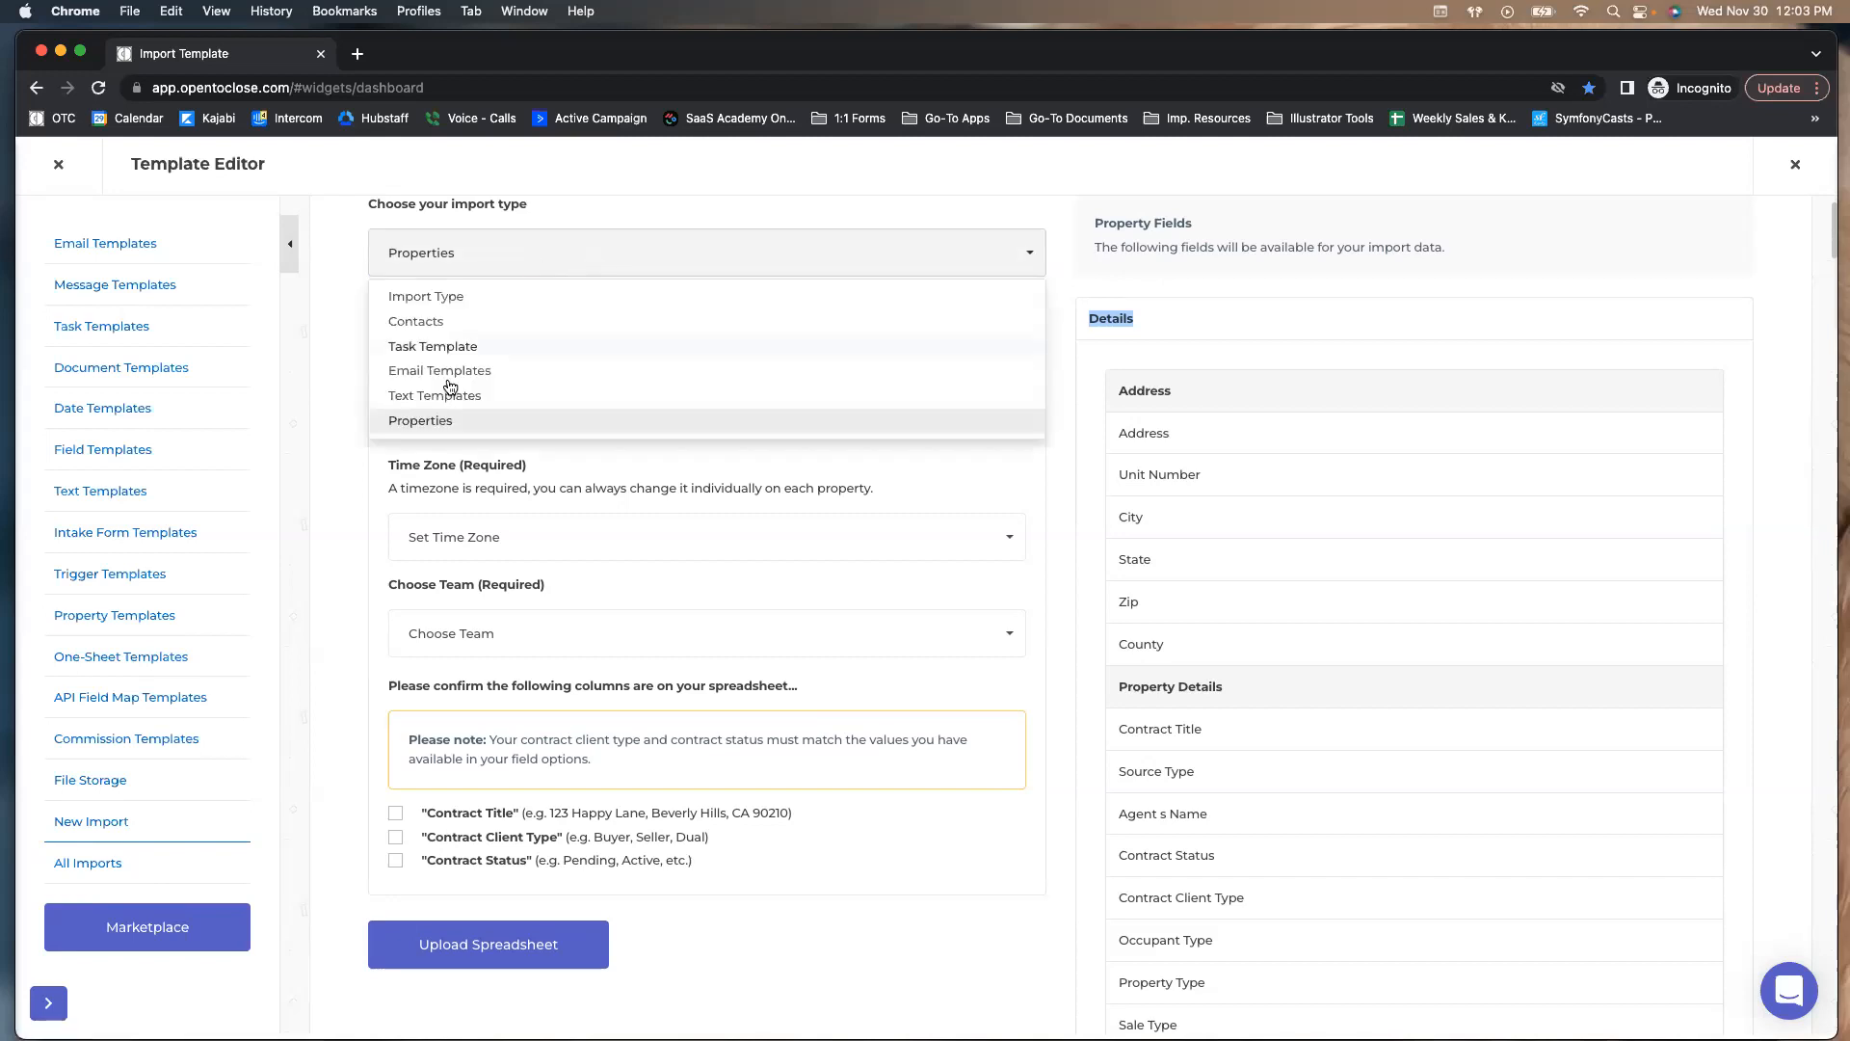
left_click(1081, 292)
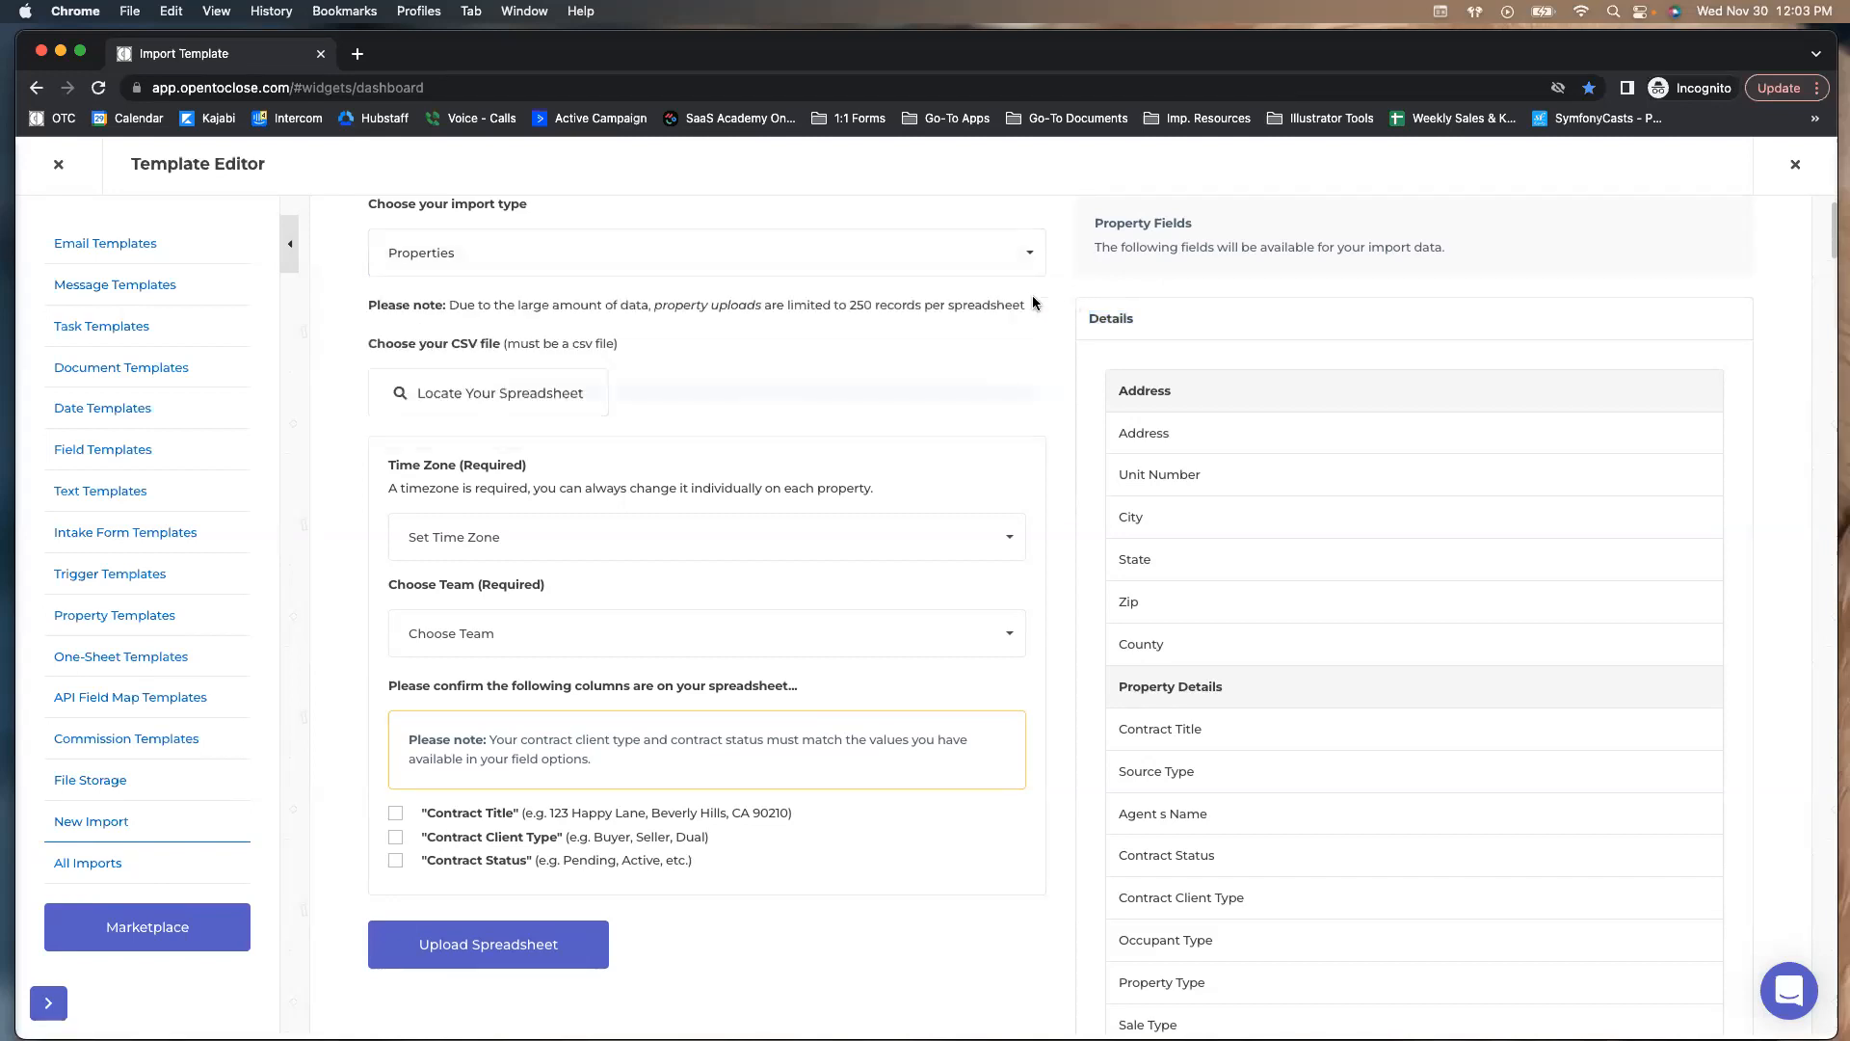
left_click_drag(1156, 316, 1084, 323)
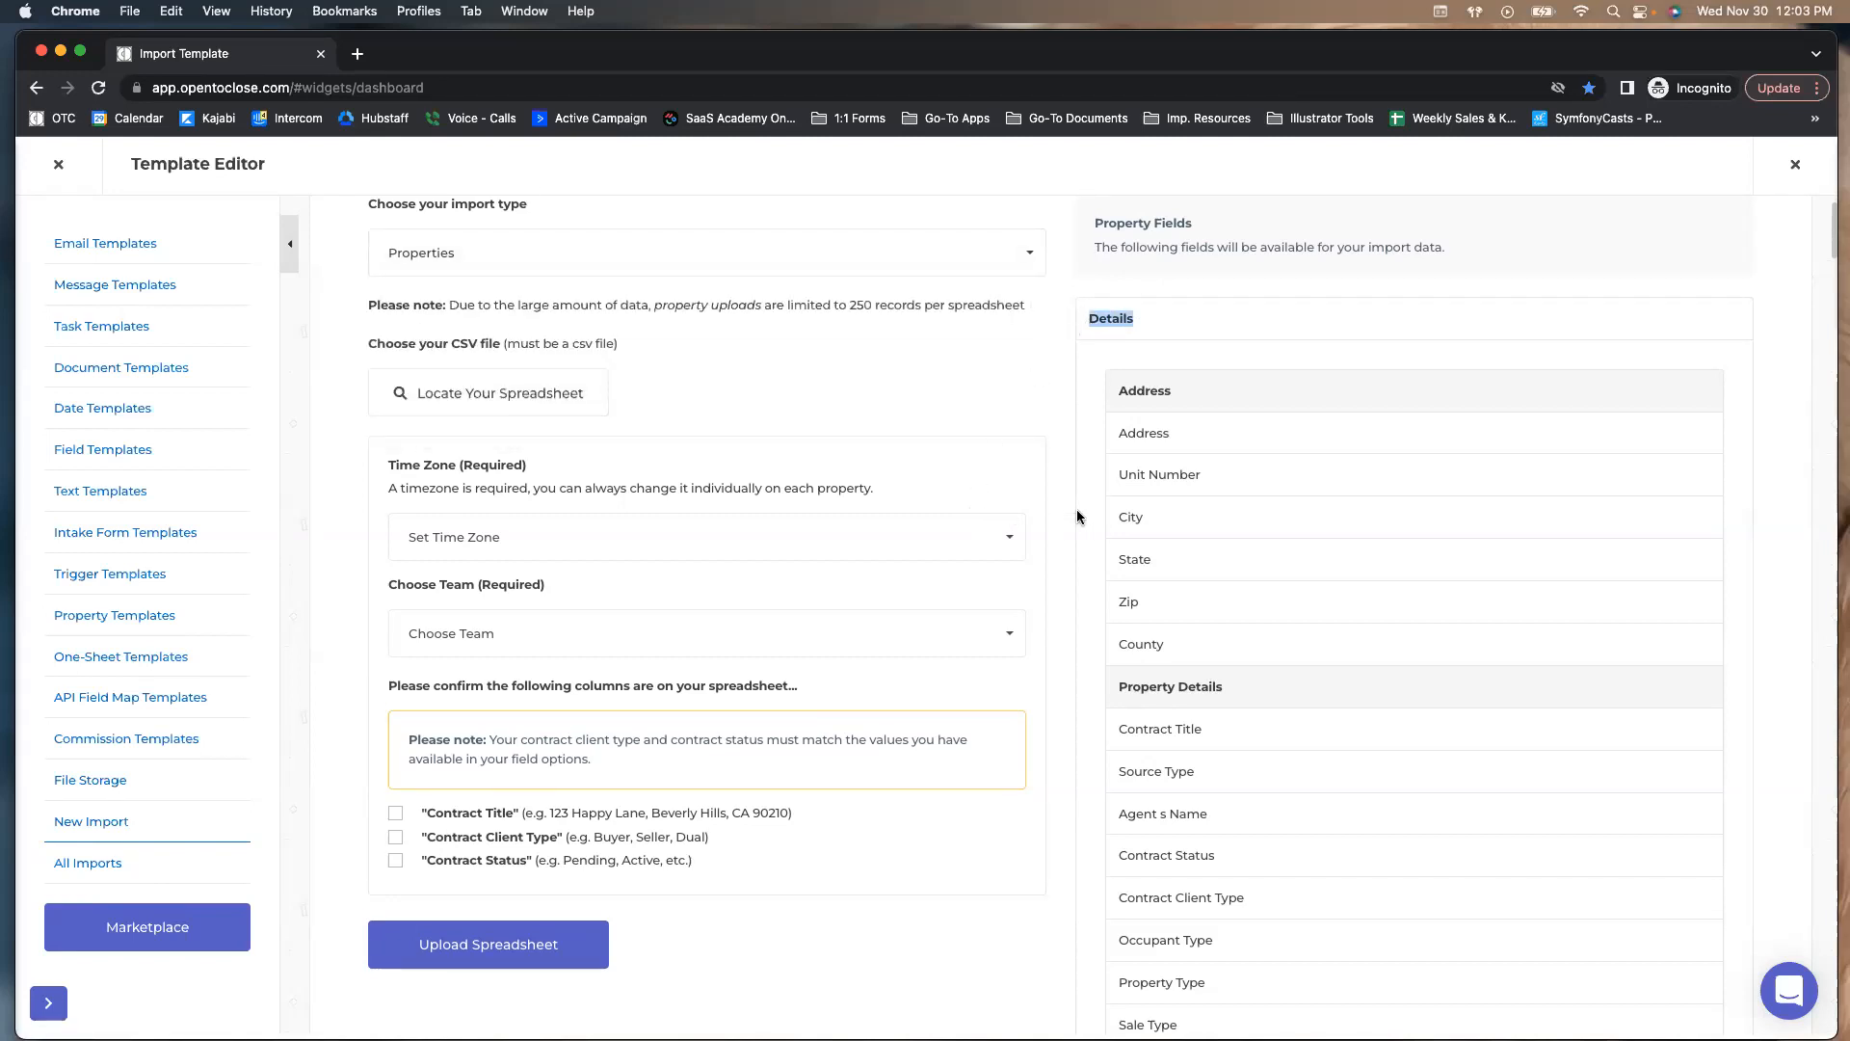
scroll(1077, 515, "down", 3)
scroll(1078, 516, "down", 10)
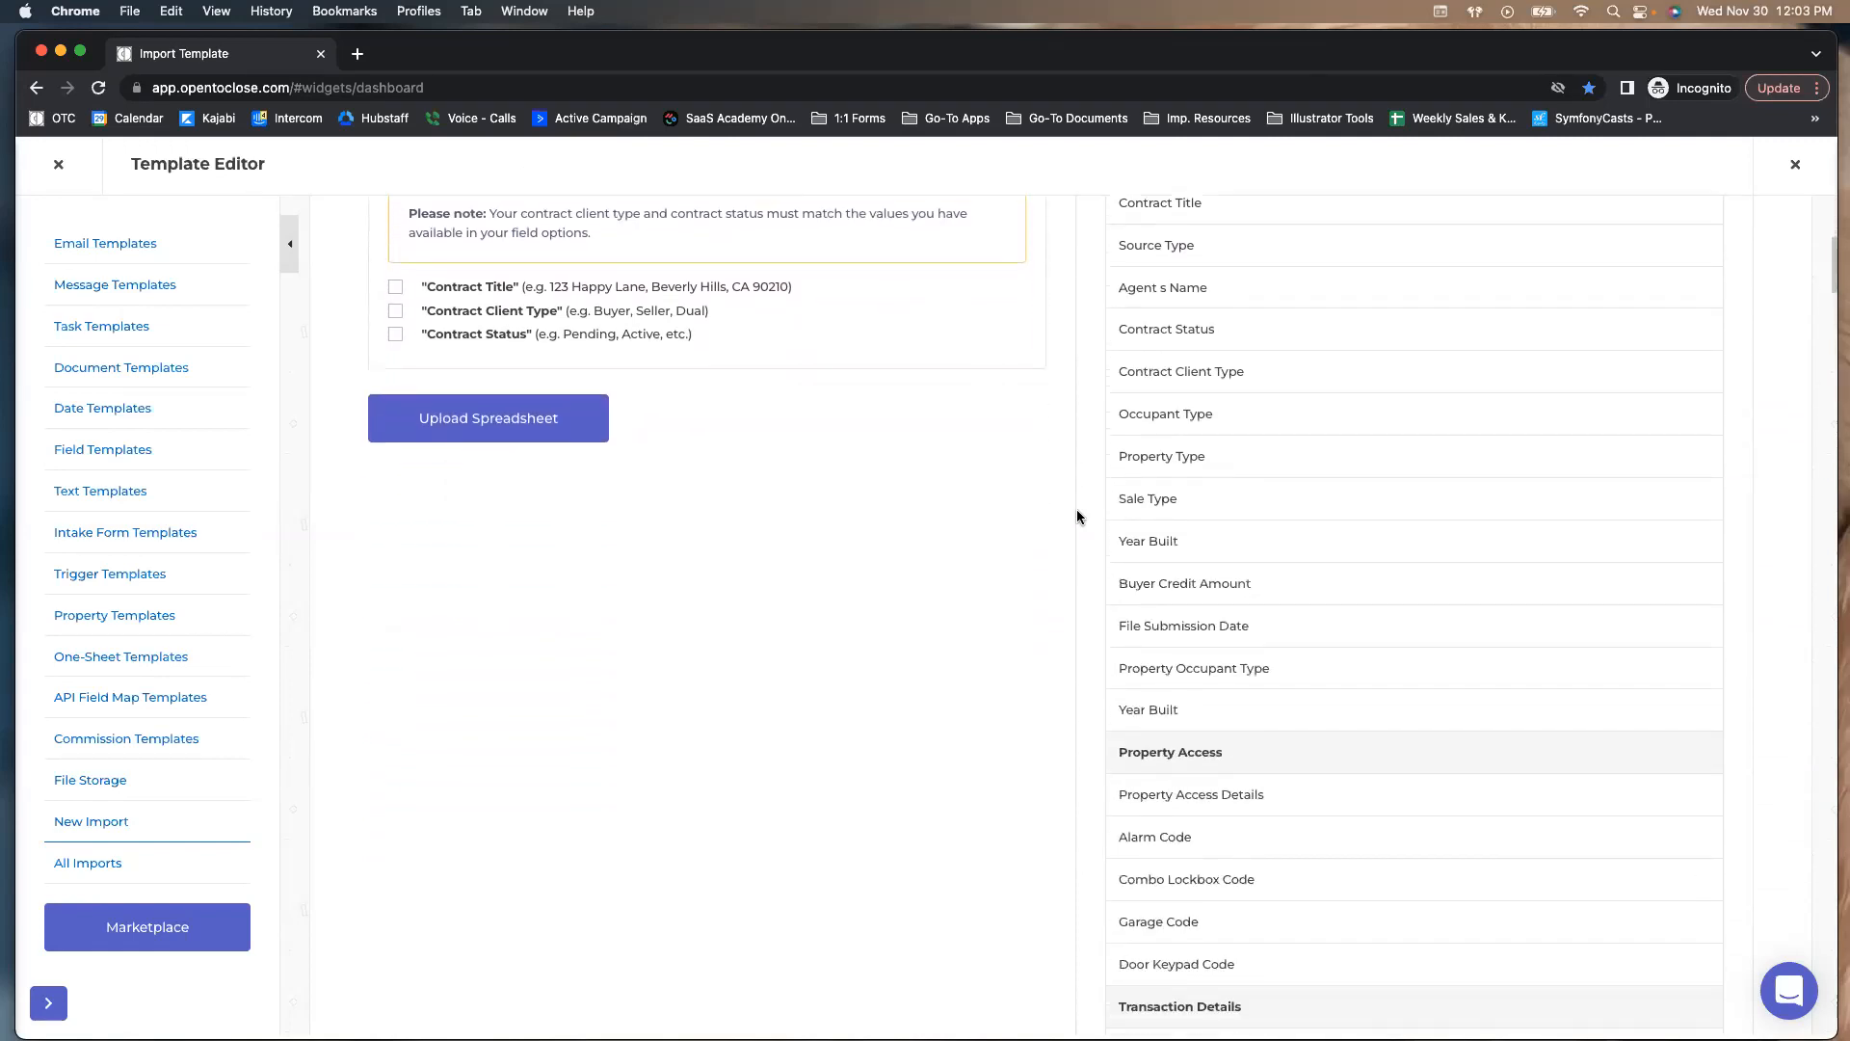
scroll(1077, 515, "down", 12)
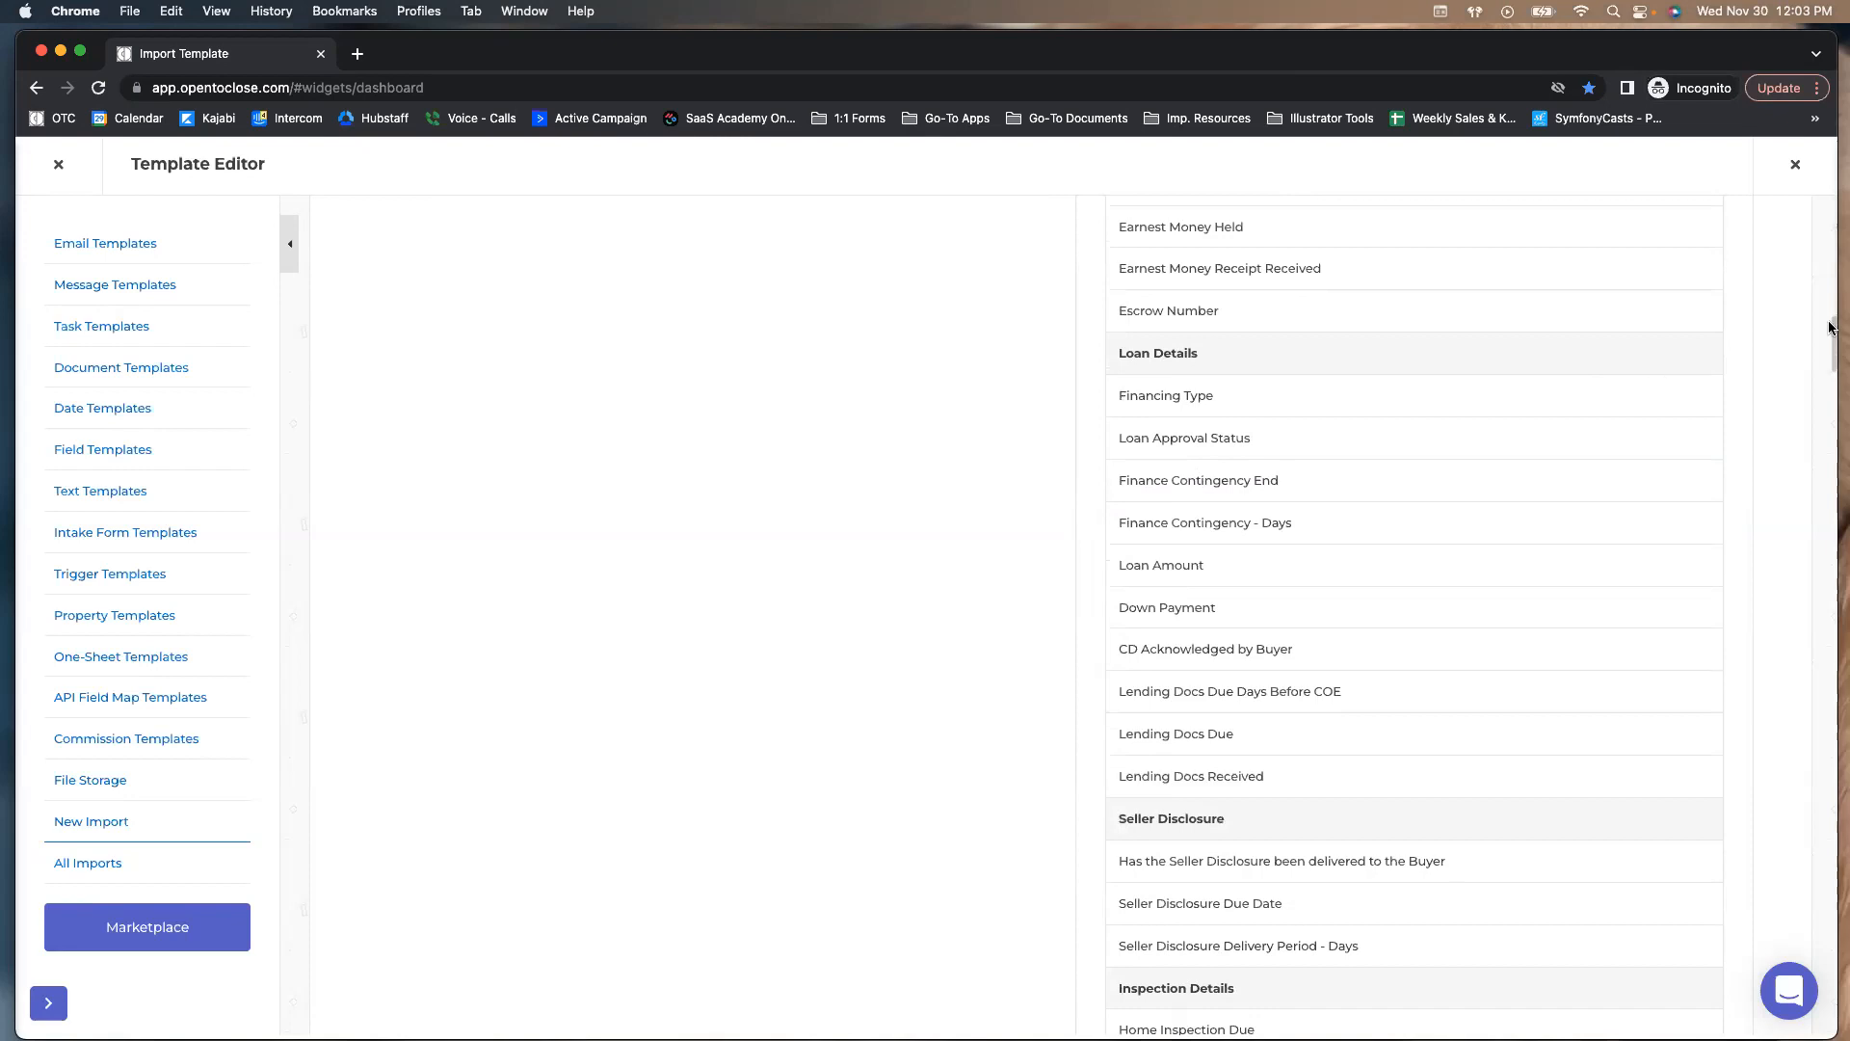
scroll(1829, 383, "down", 20)
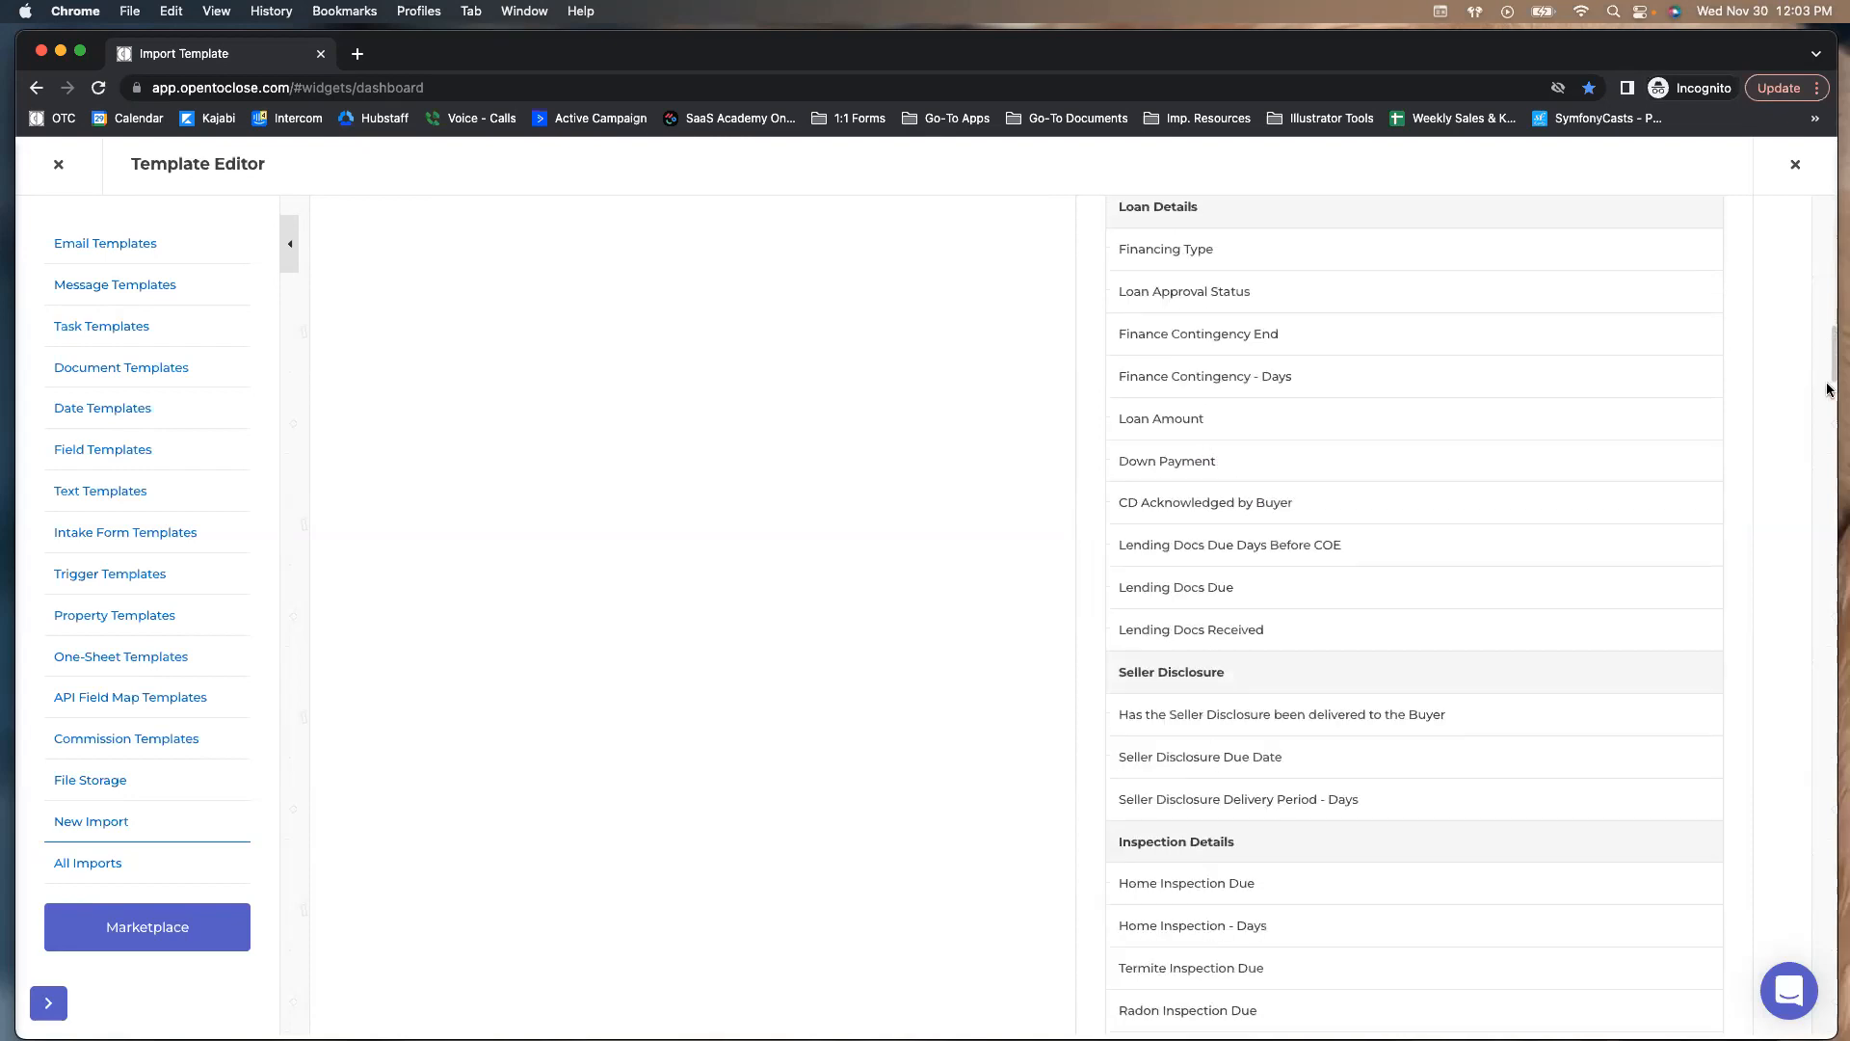
scroll(1810, 659, "up", 20)
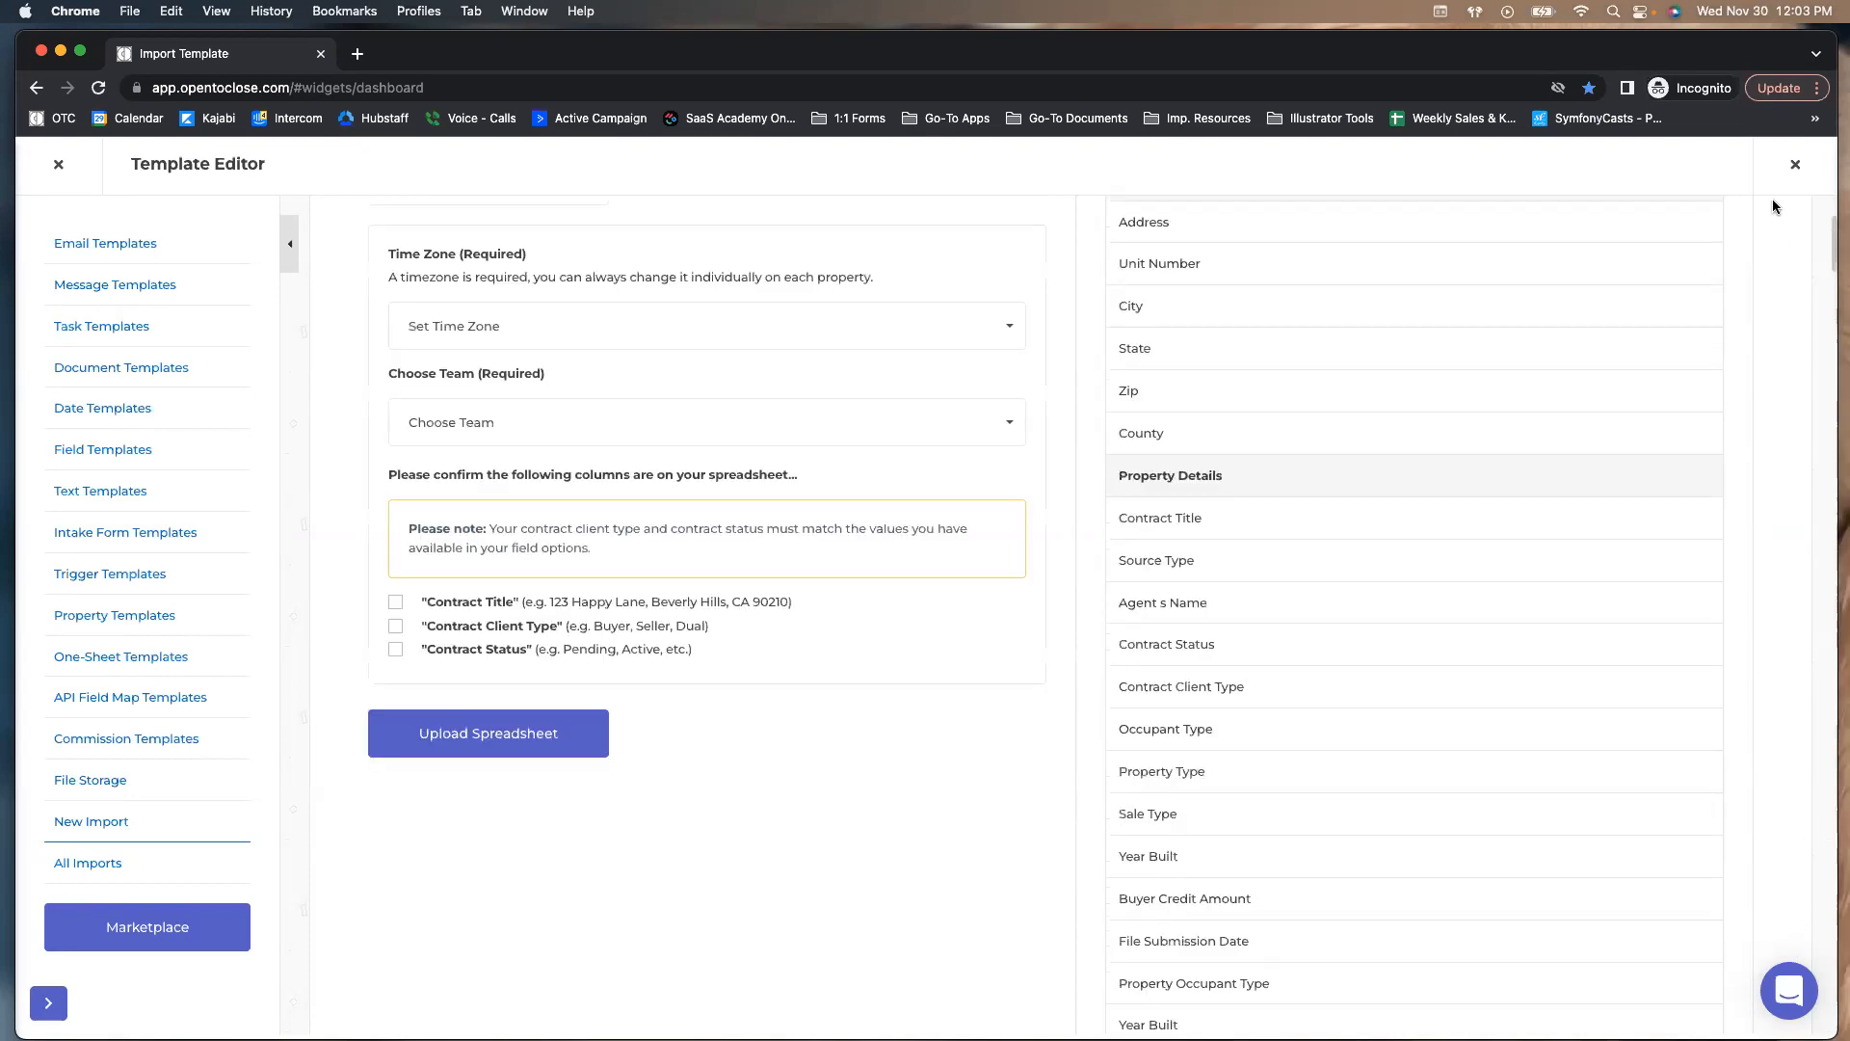
scroll(492, 900, "down", 1)
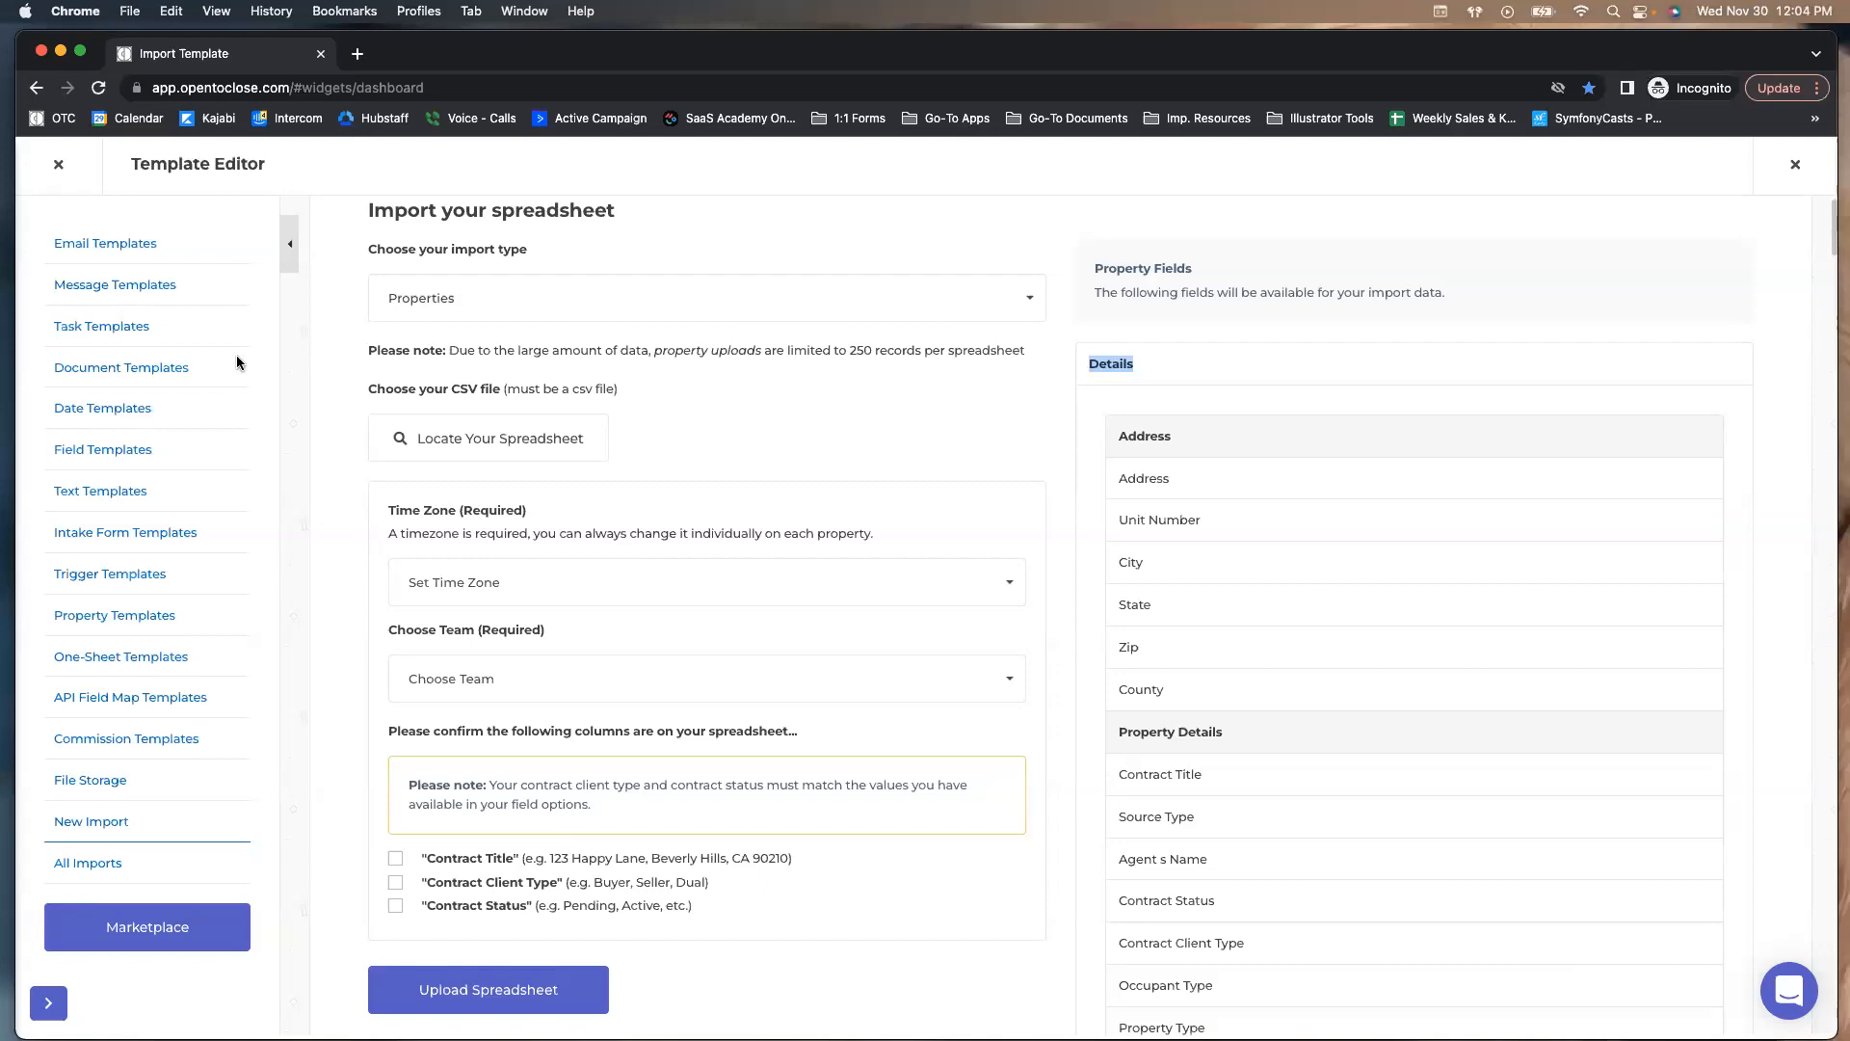
left_click(323, 239)
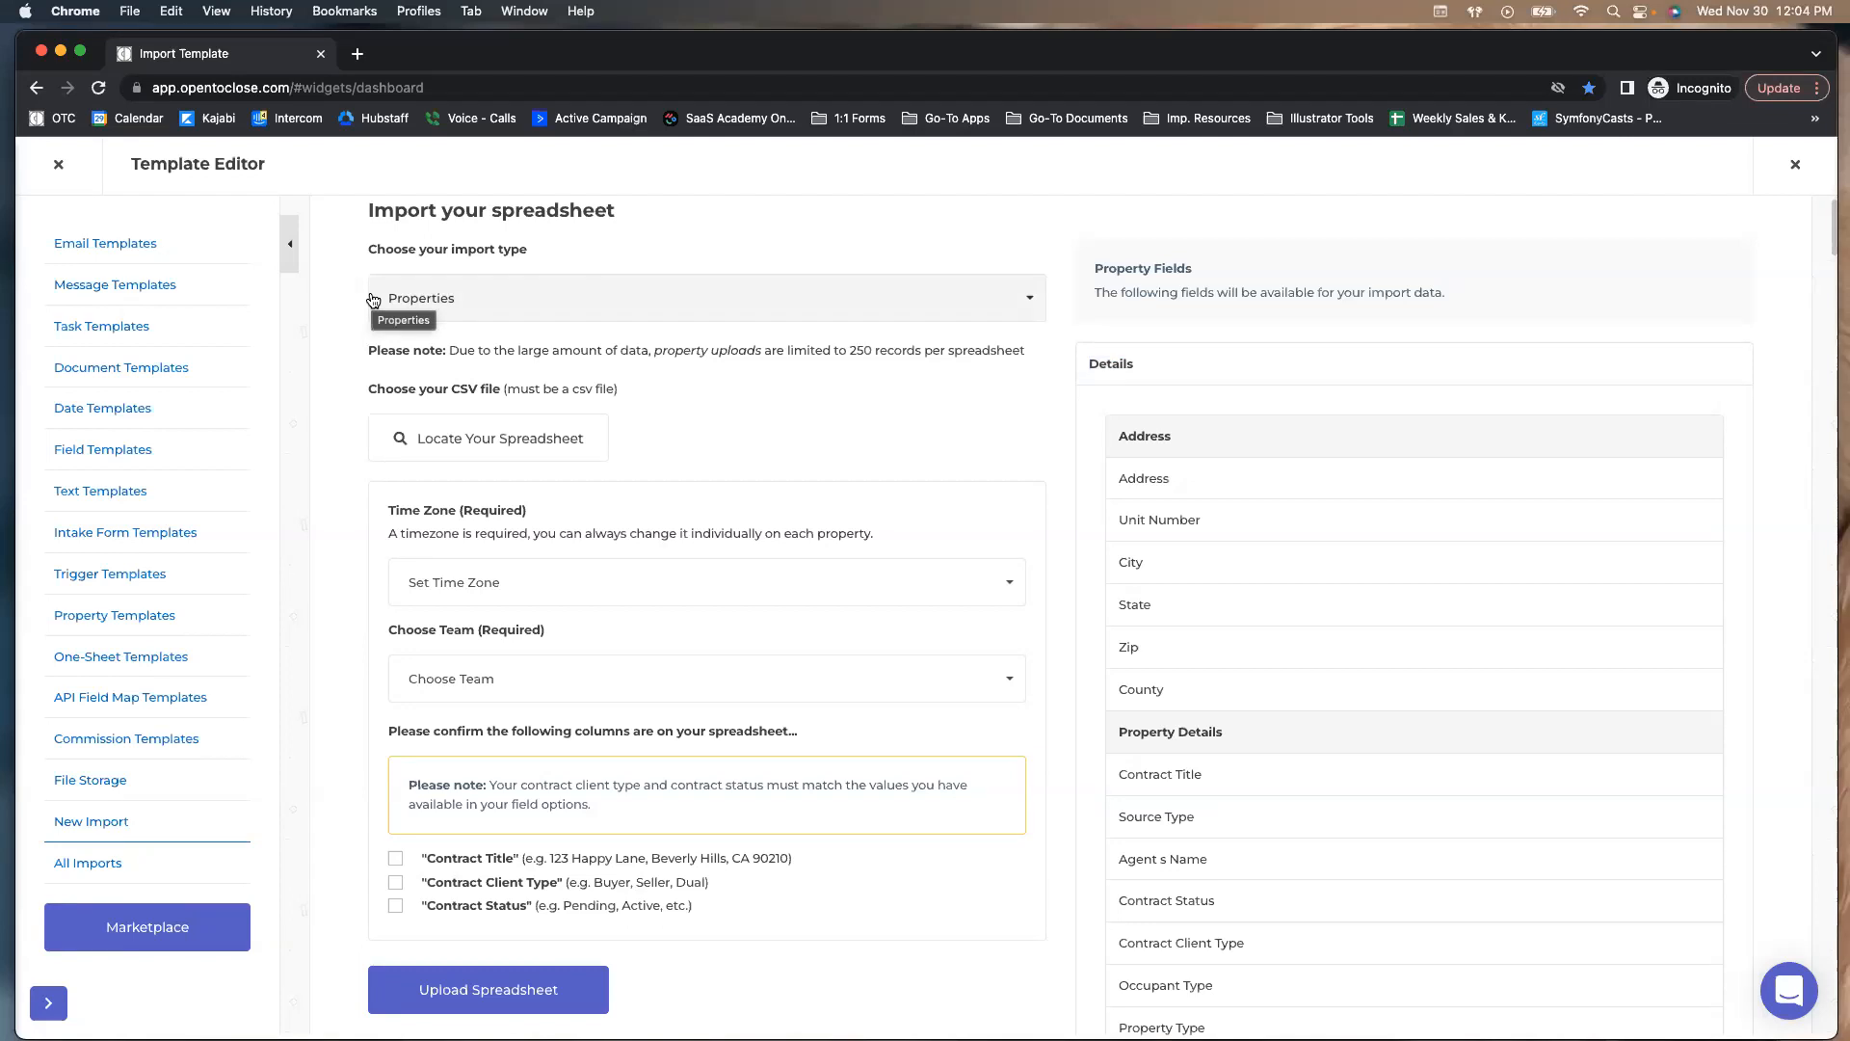
scroll(1301, 453, "down", 5)
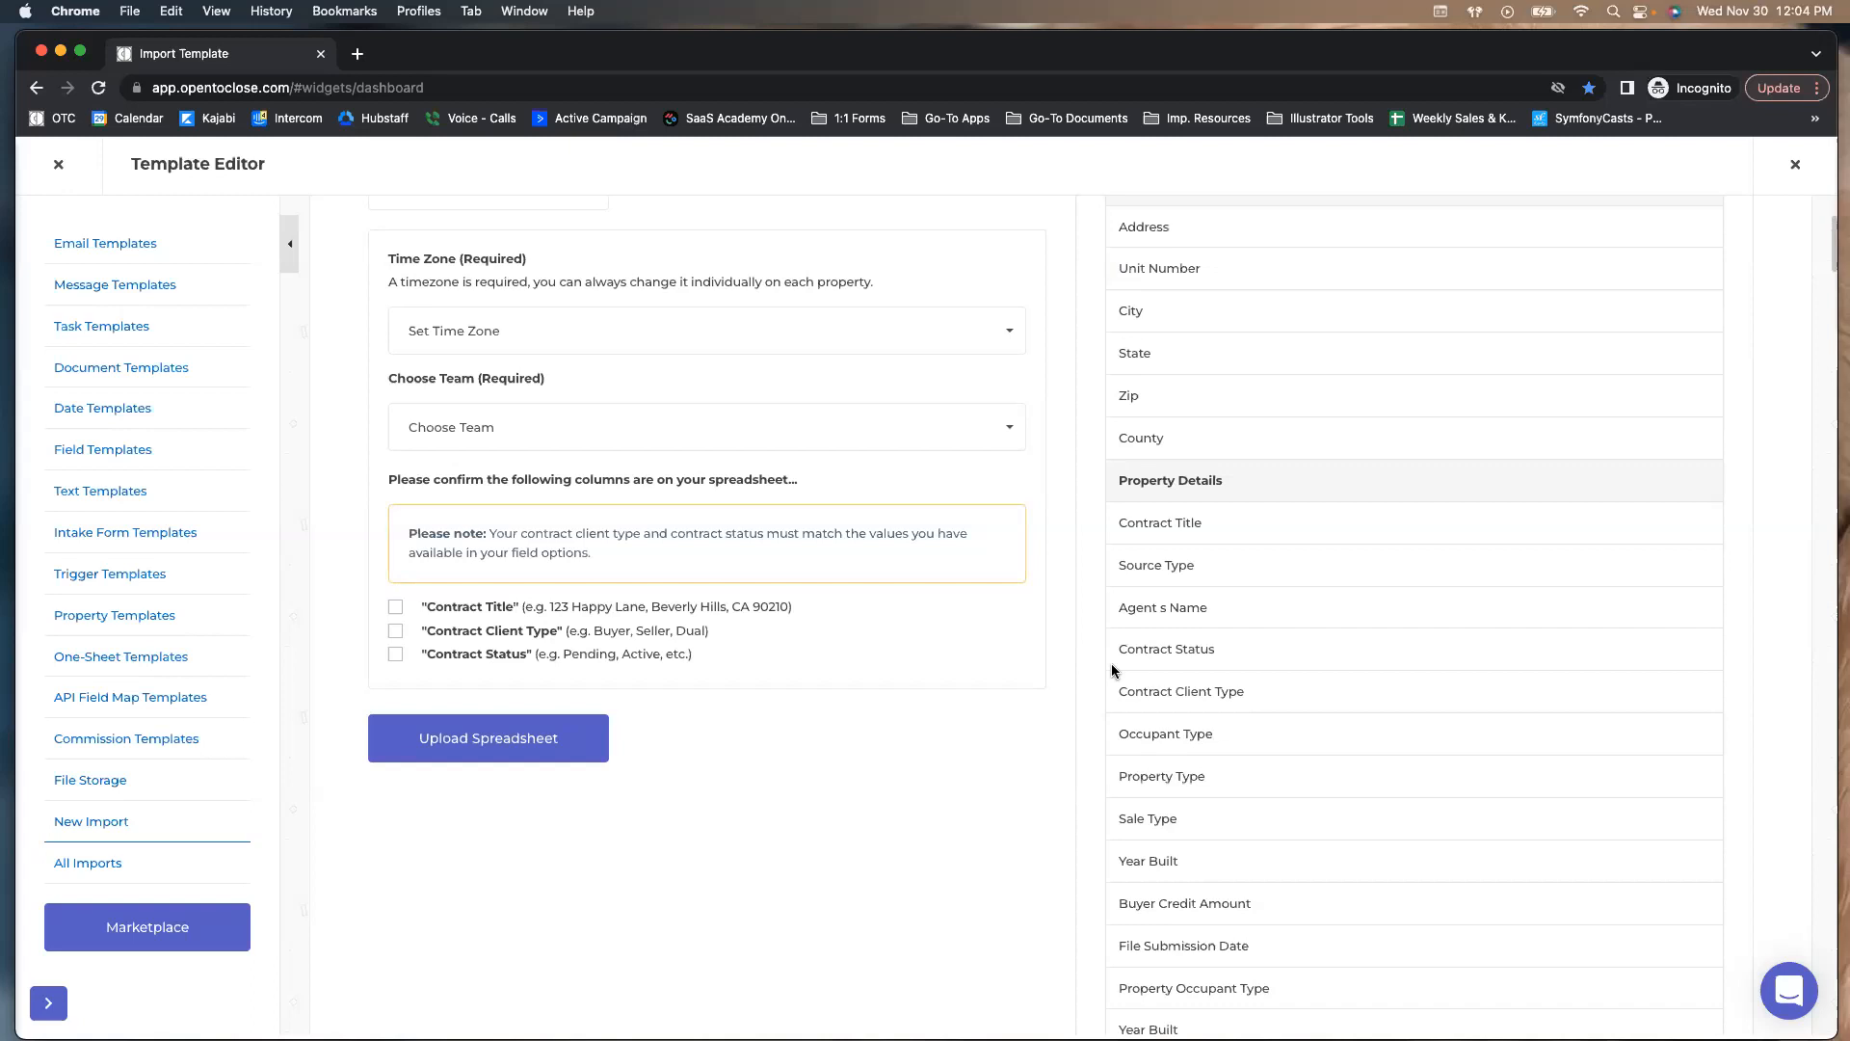
scroll(1113, 663, "down", 10)
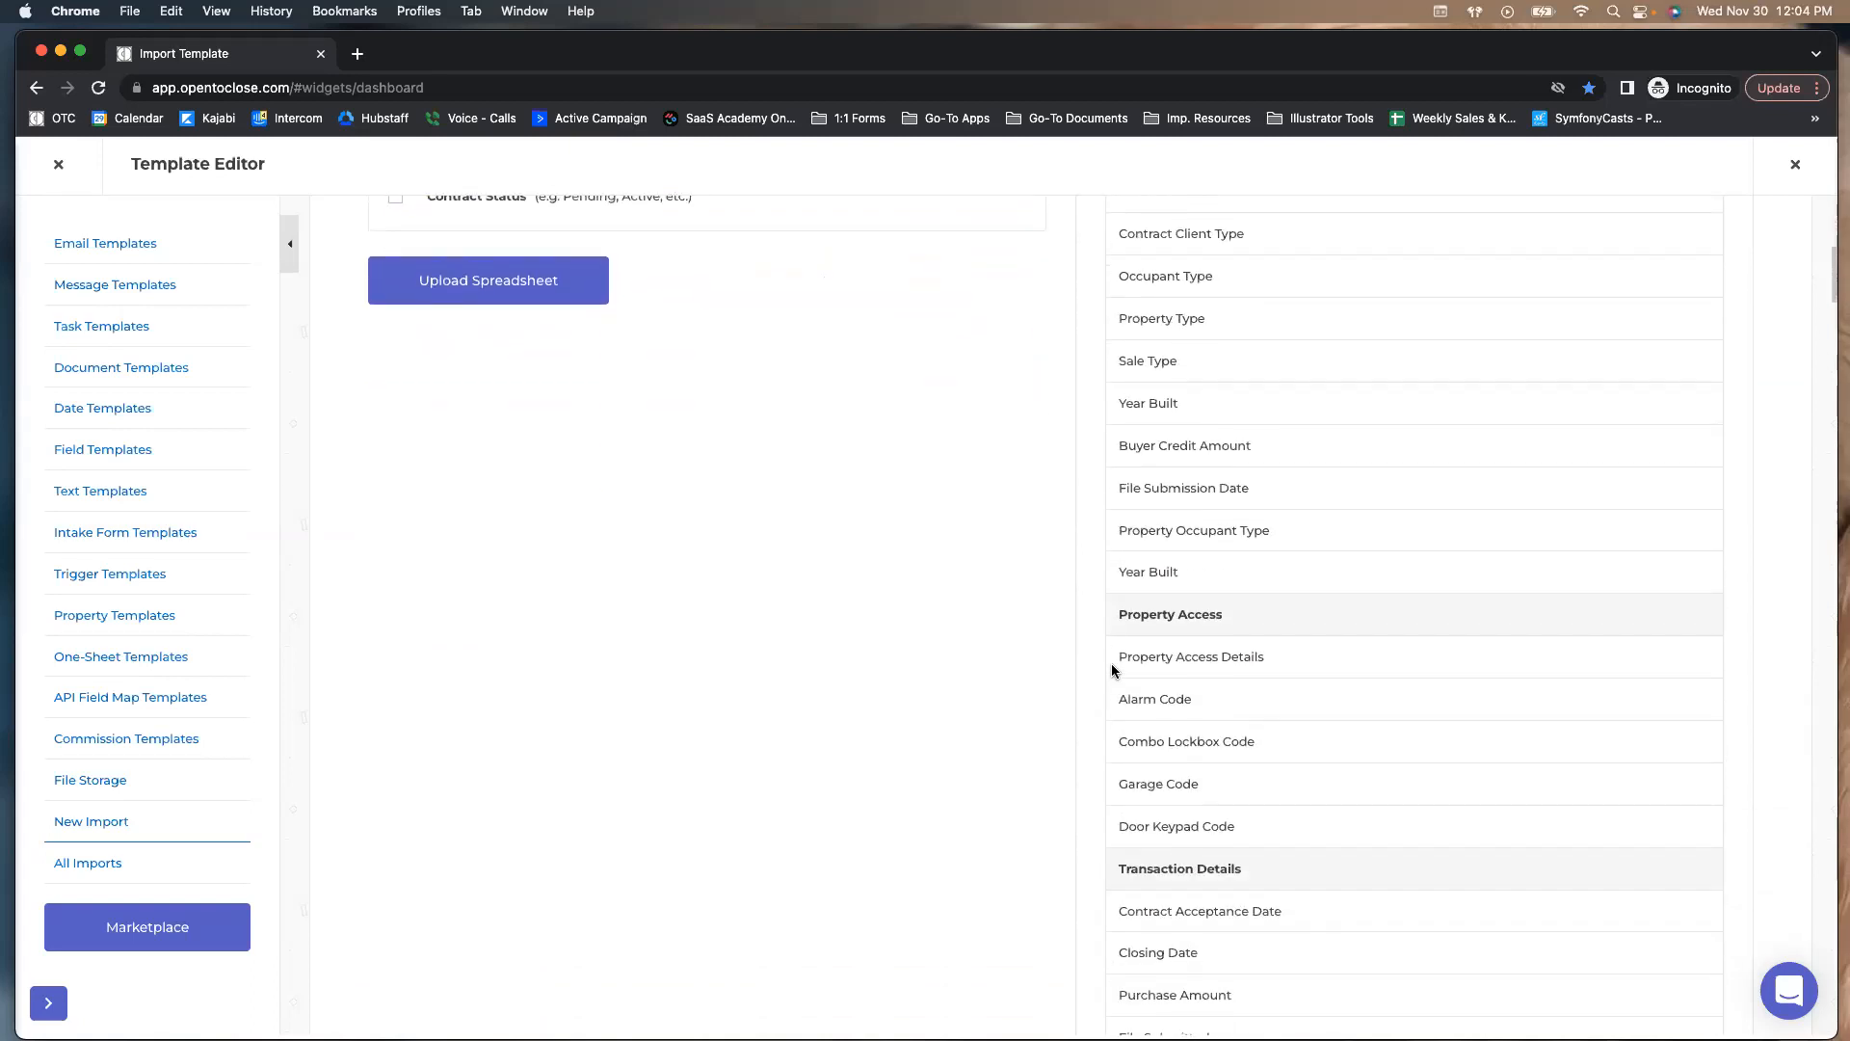
scroll(1112, 663, "down", 8)
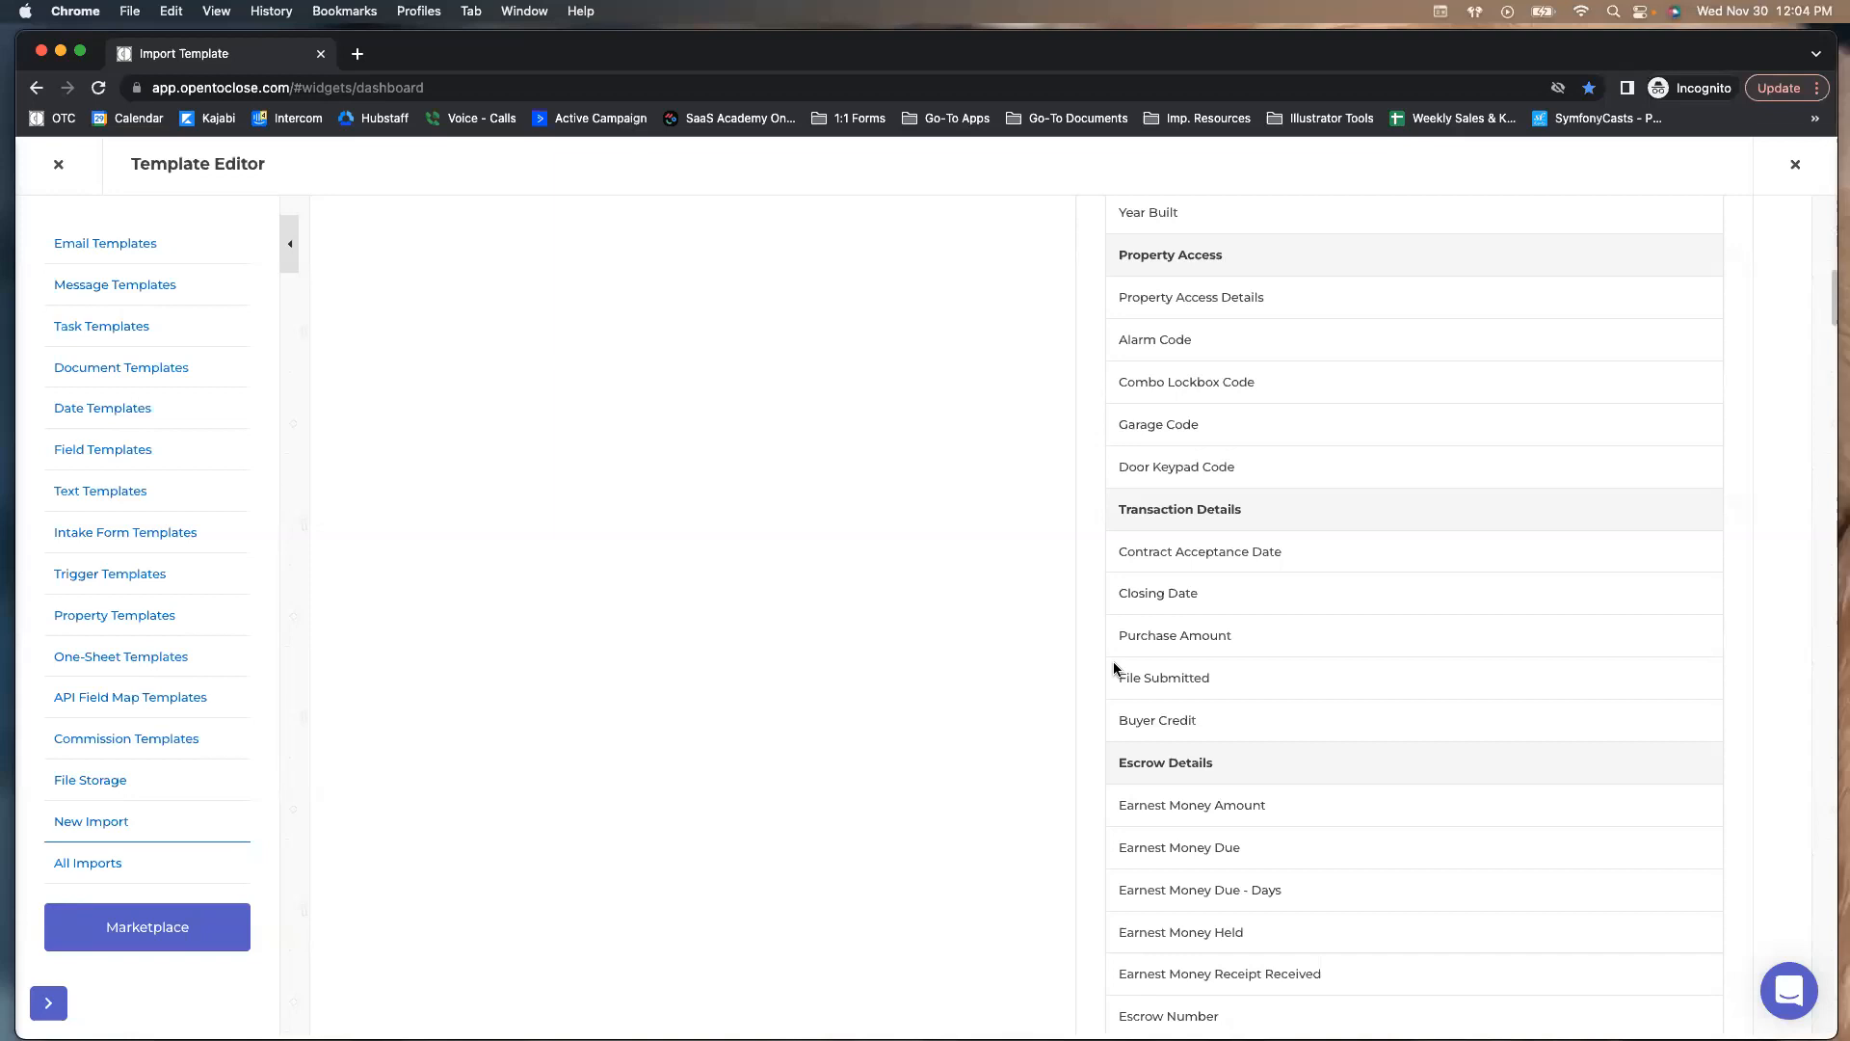
scroll(1115, 668, "up", 15)
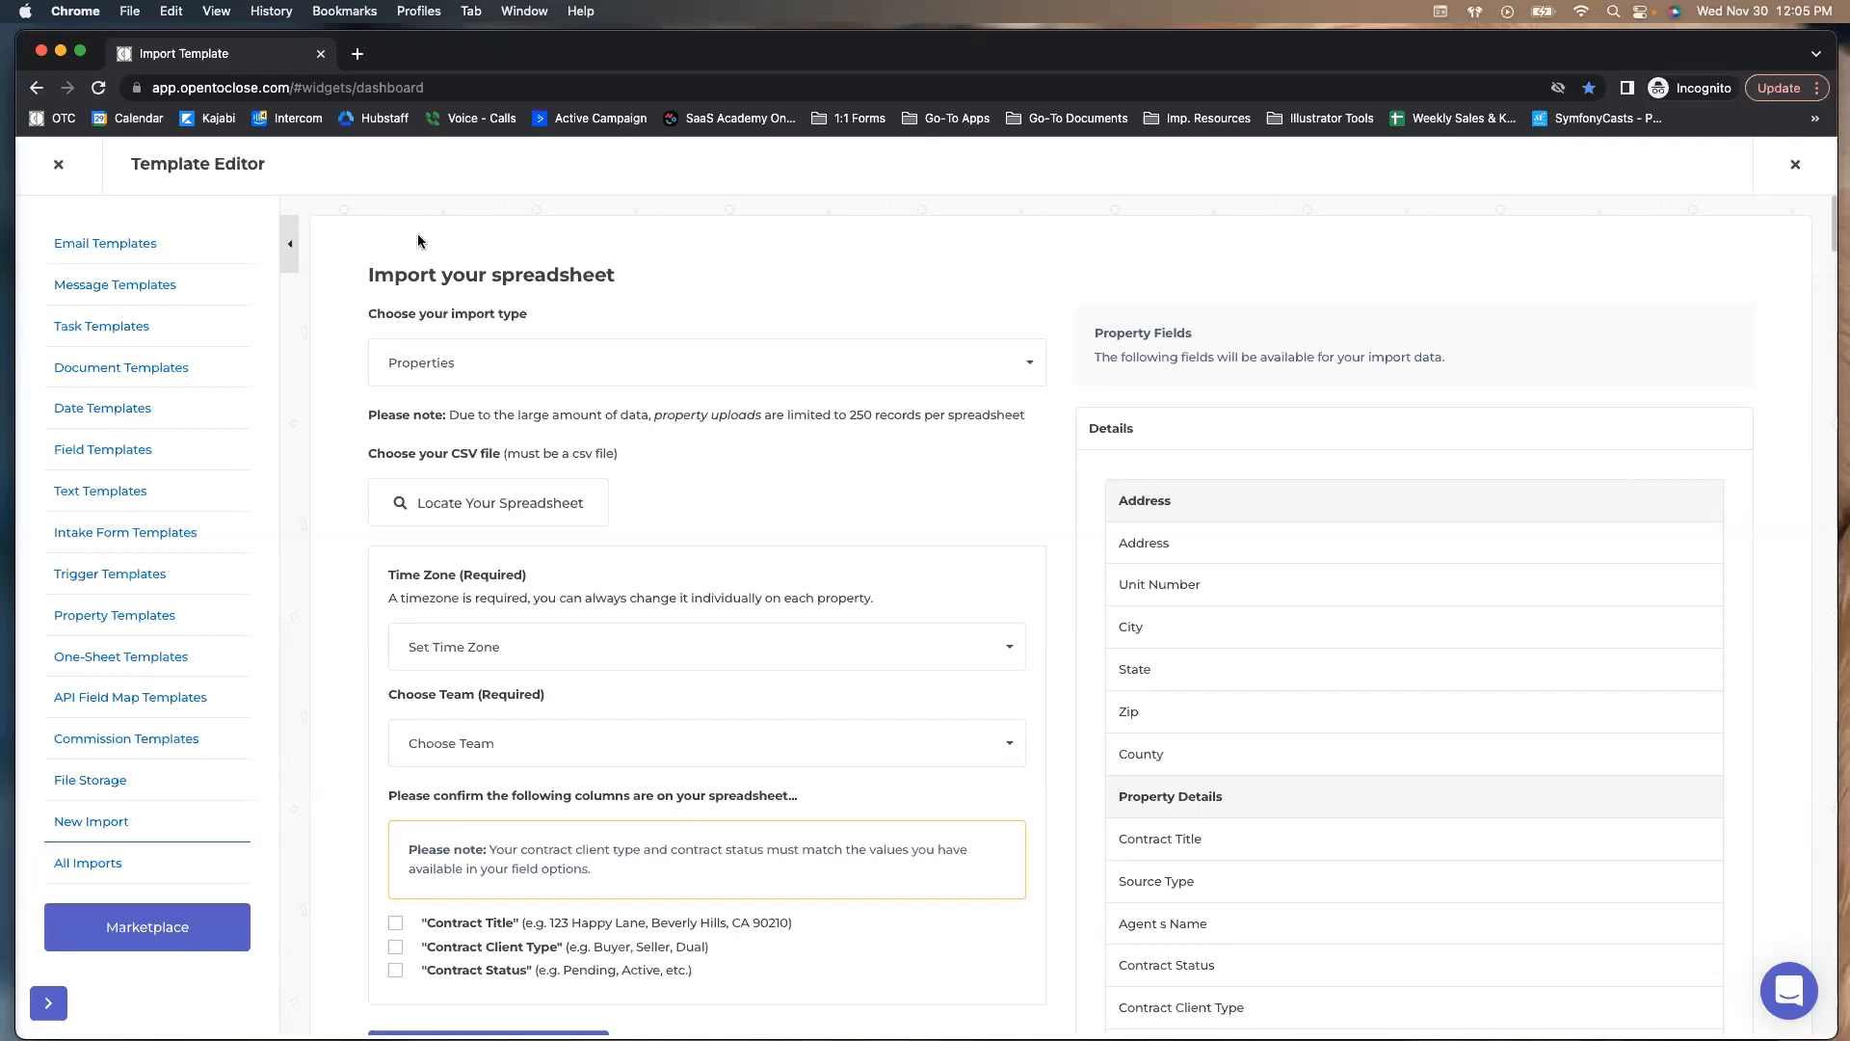
left_click(59, 165)
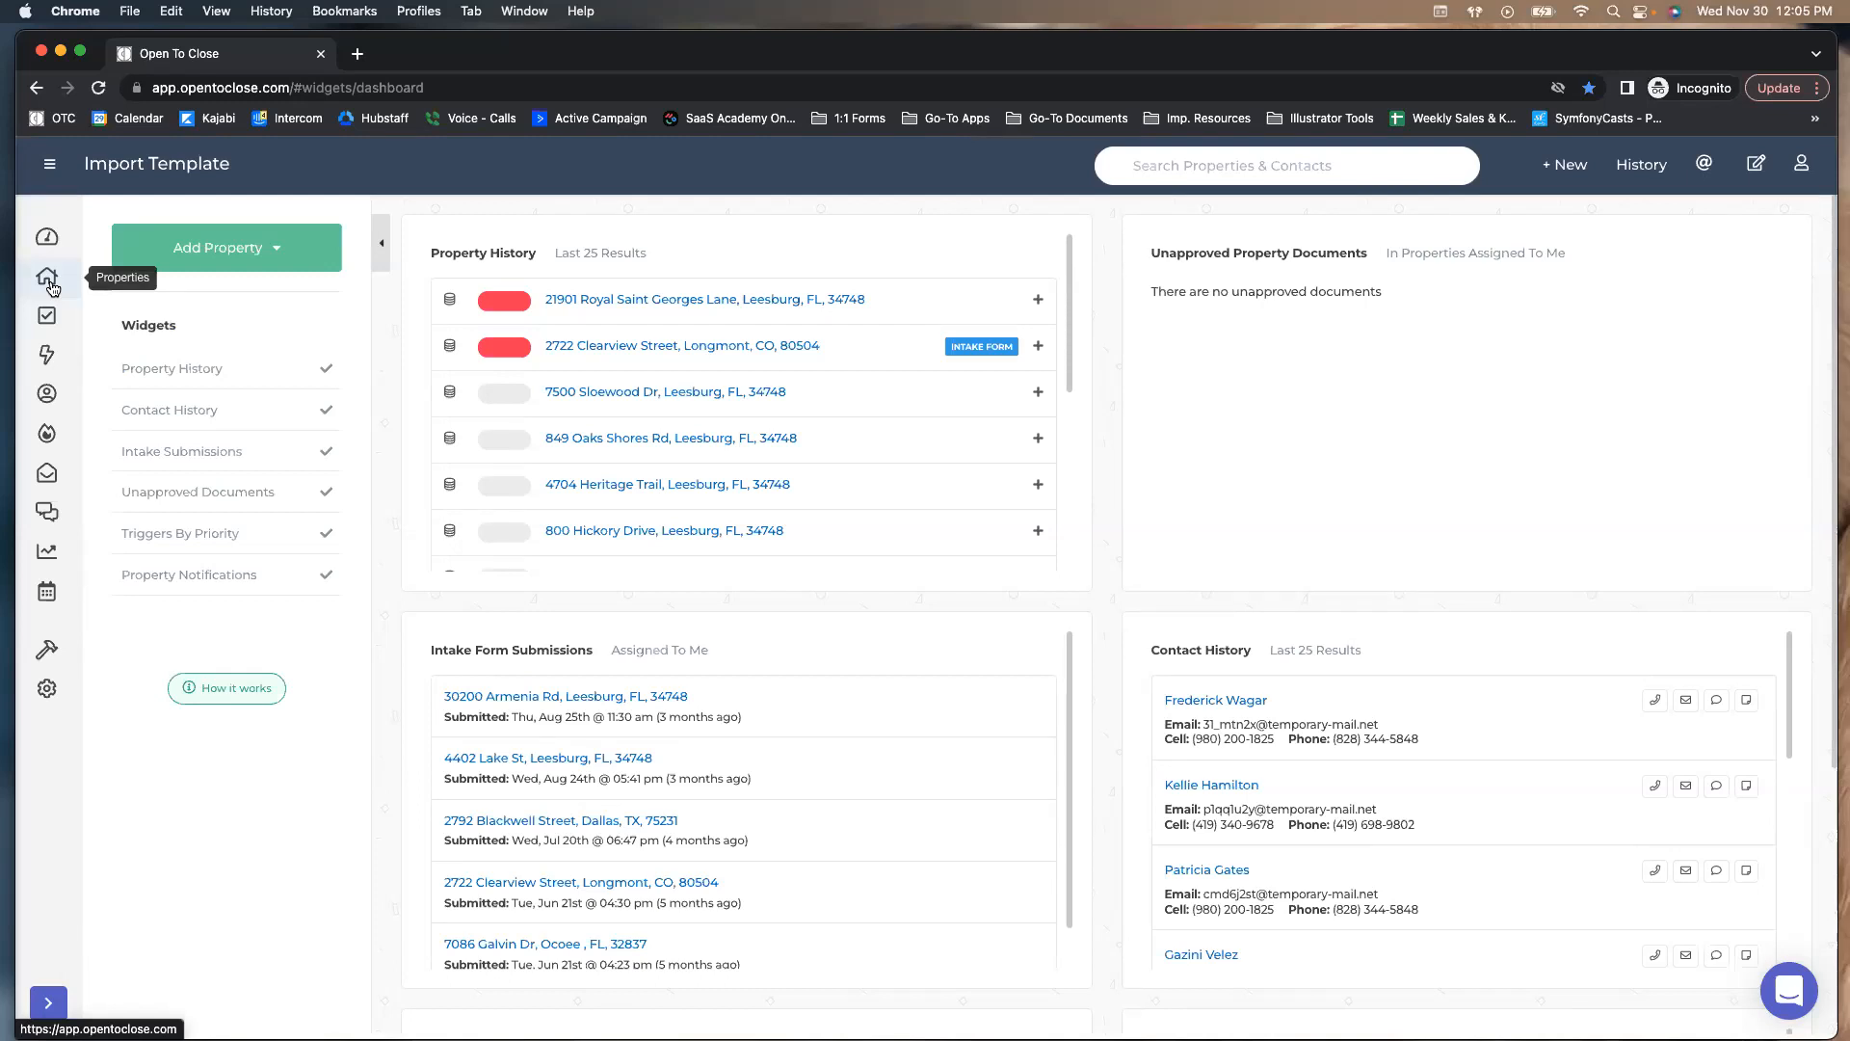
Go to the Properties table using the house icon in the left sidebar
left_click(52, 289)
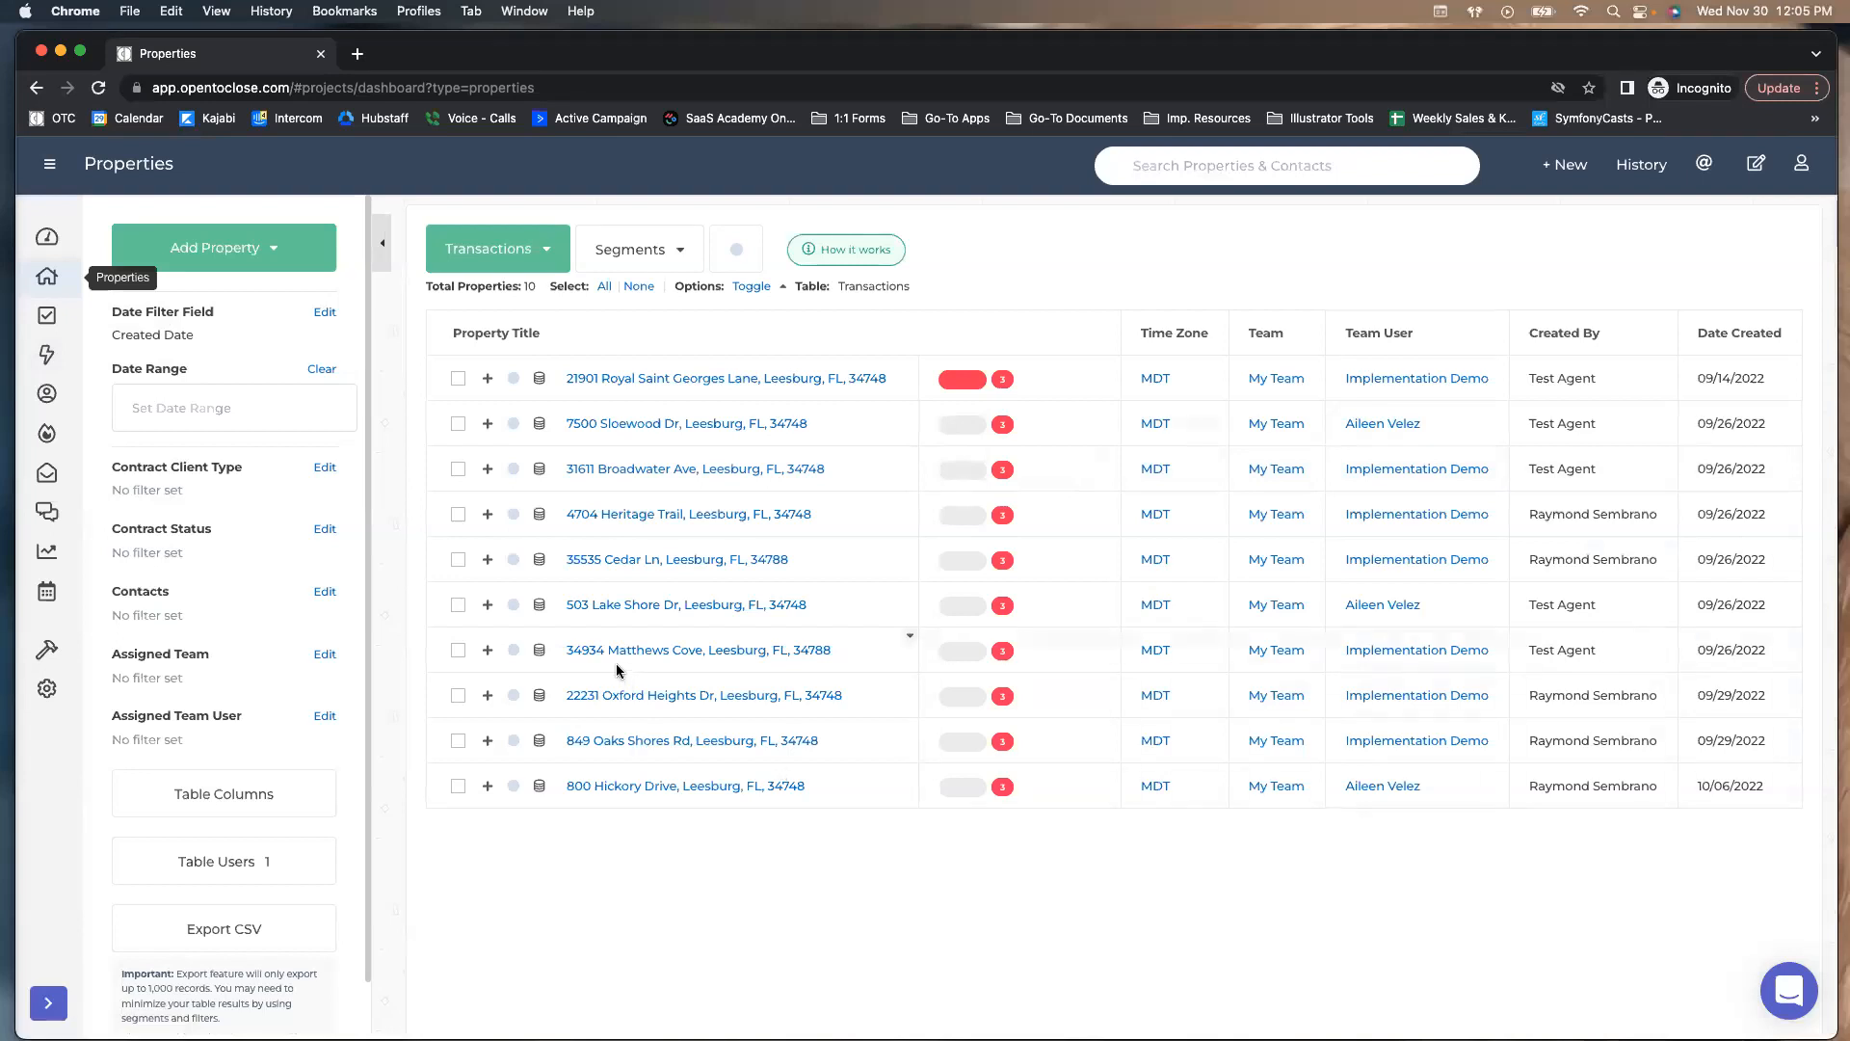
Check the Transactions and Pending tables' segments, staying on Pending, then reopen the tables list
left_click(548, 253)
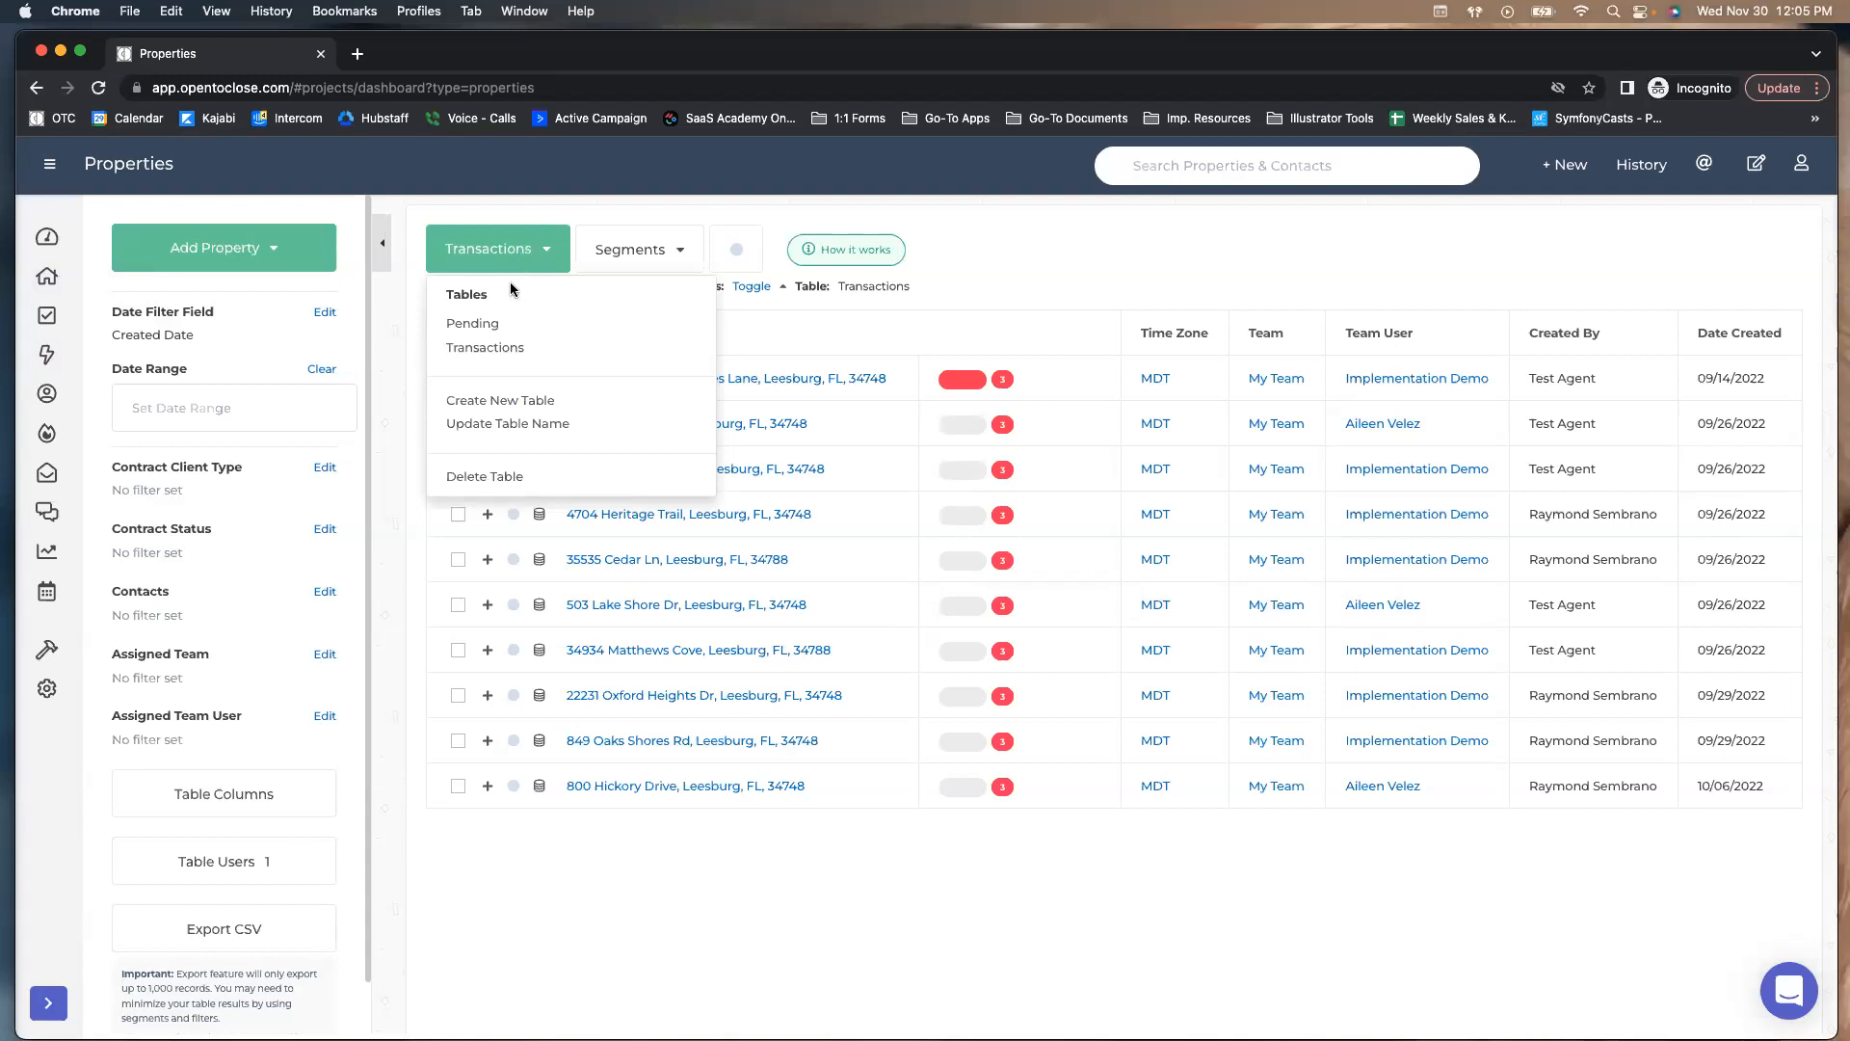
left_click(624, 252)
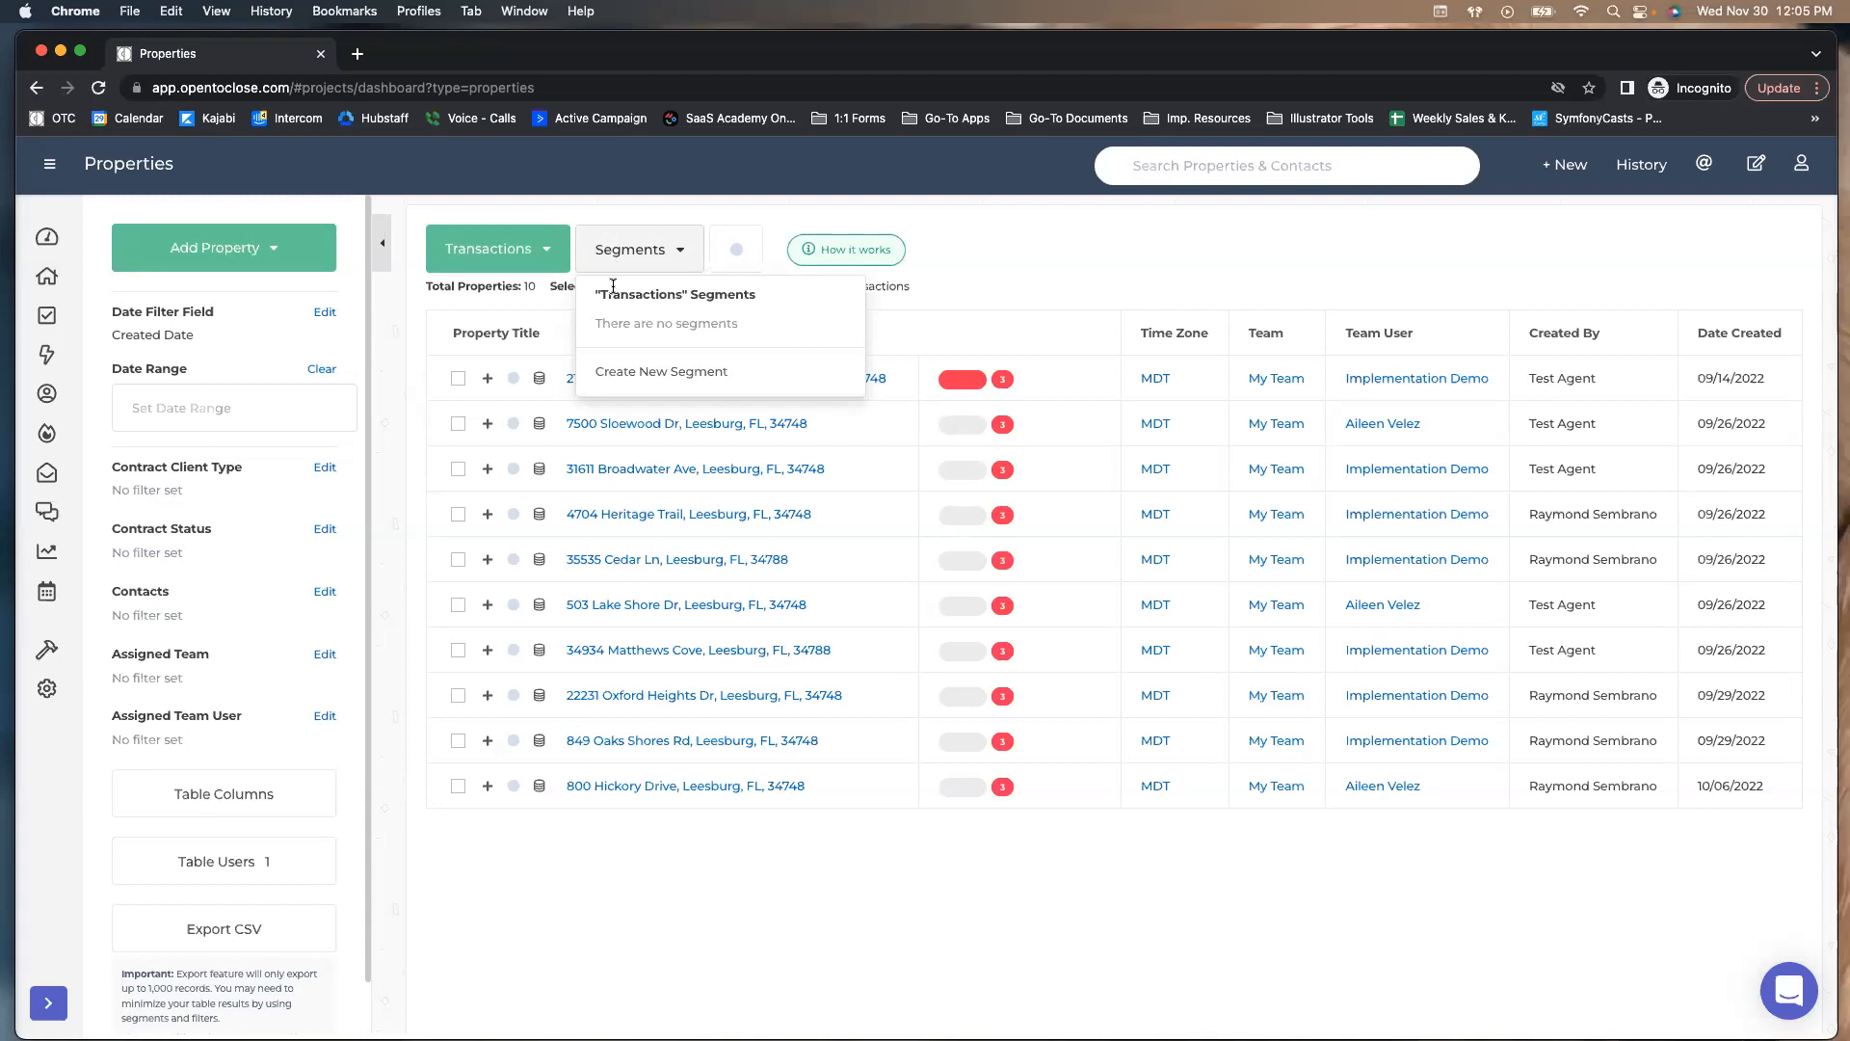
left_click(545, 252)
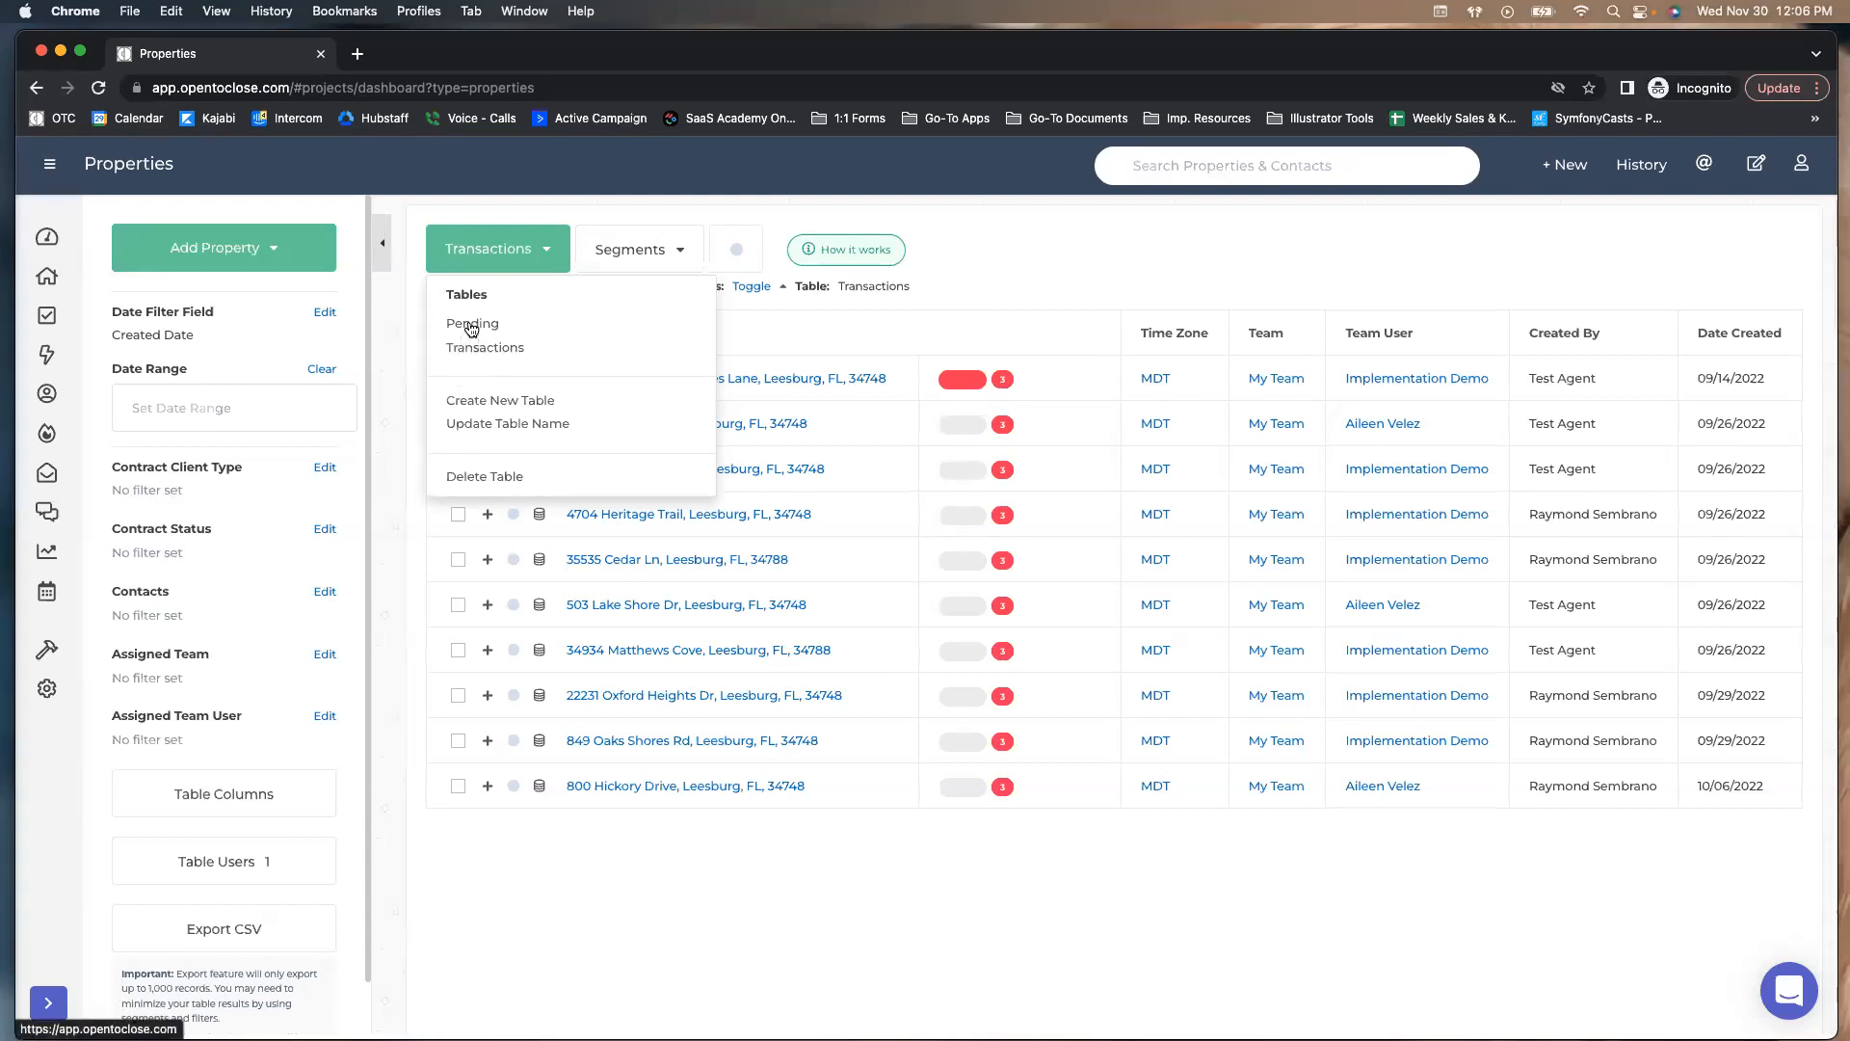
left_click(468, 325)
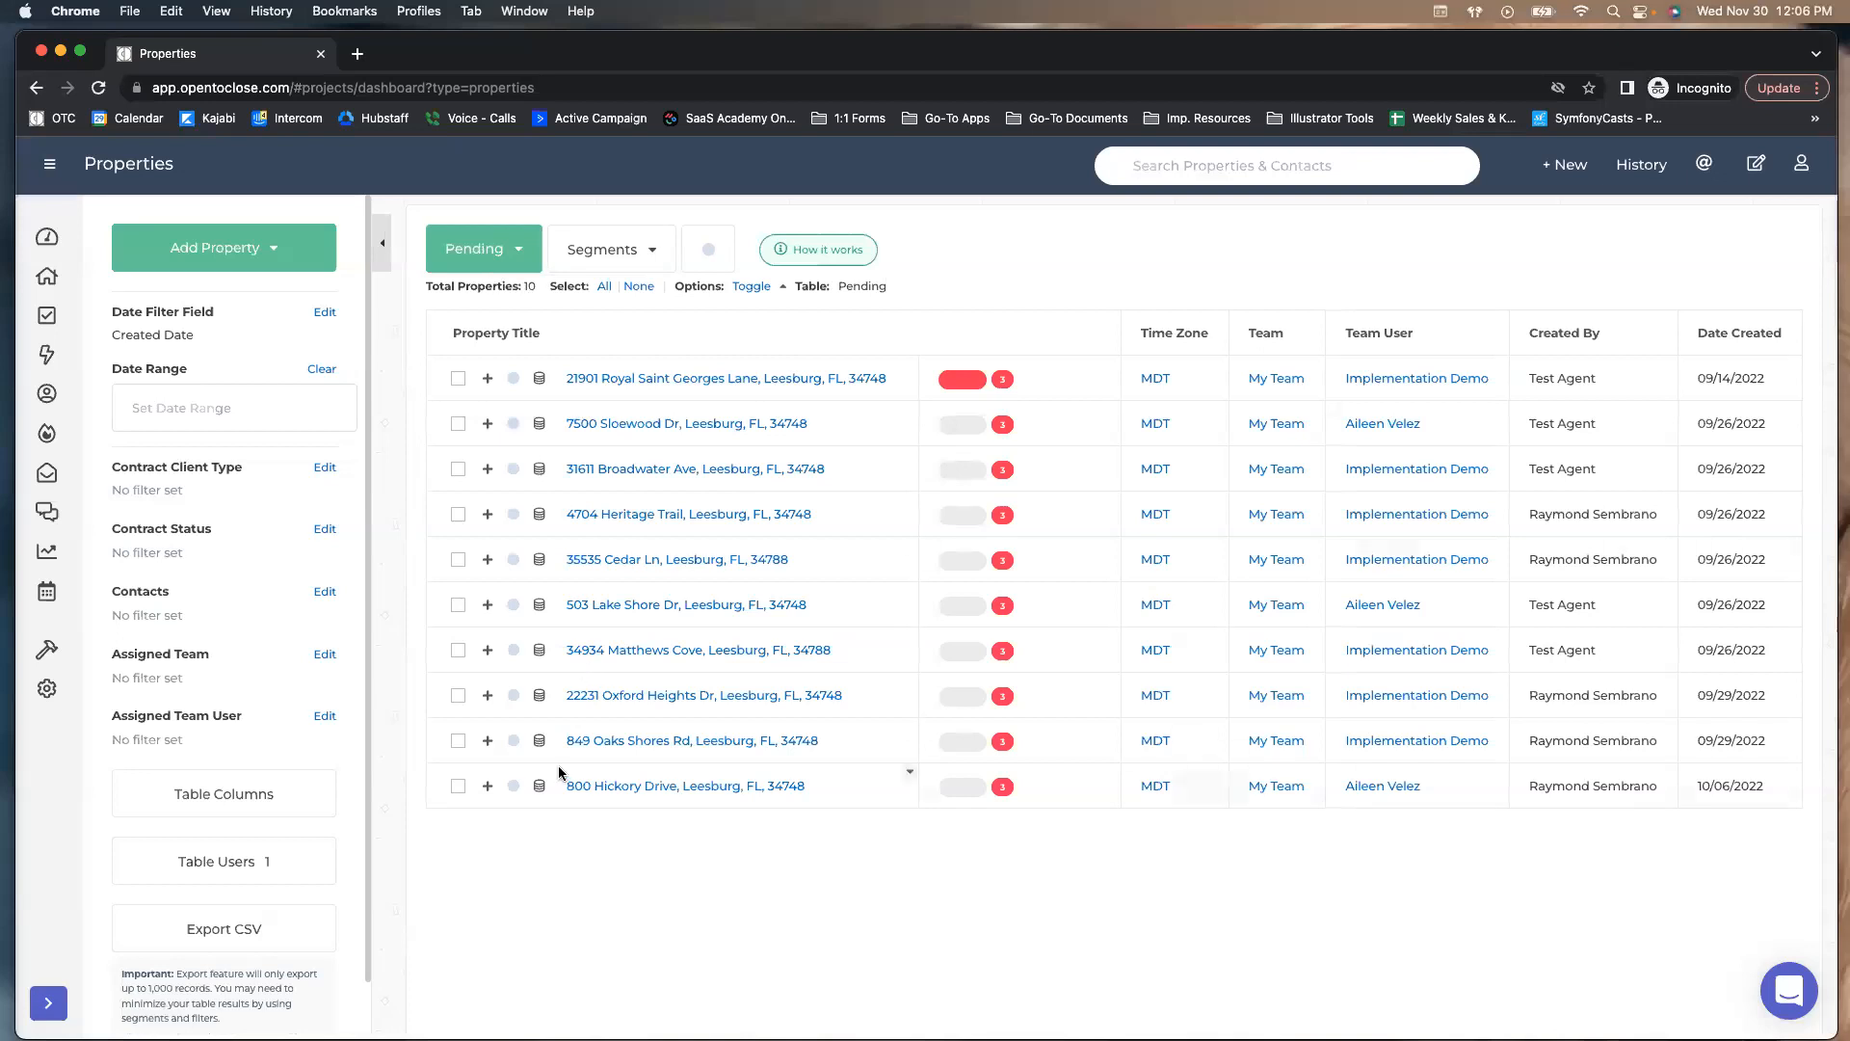
left_click(622, 251)
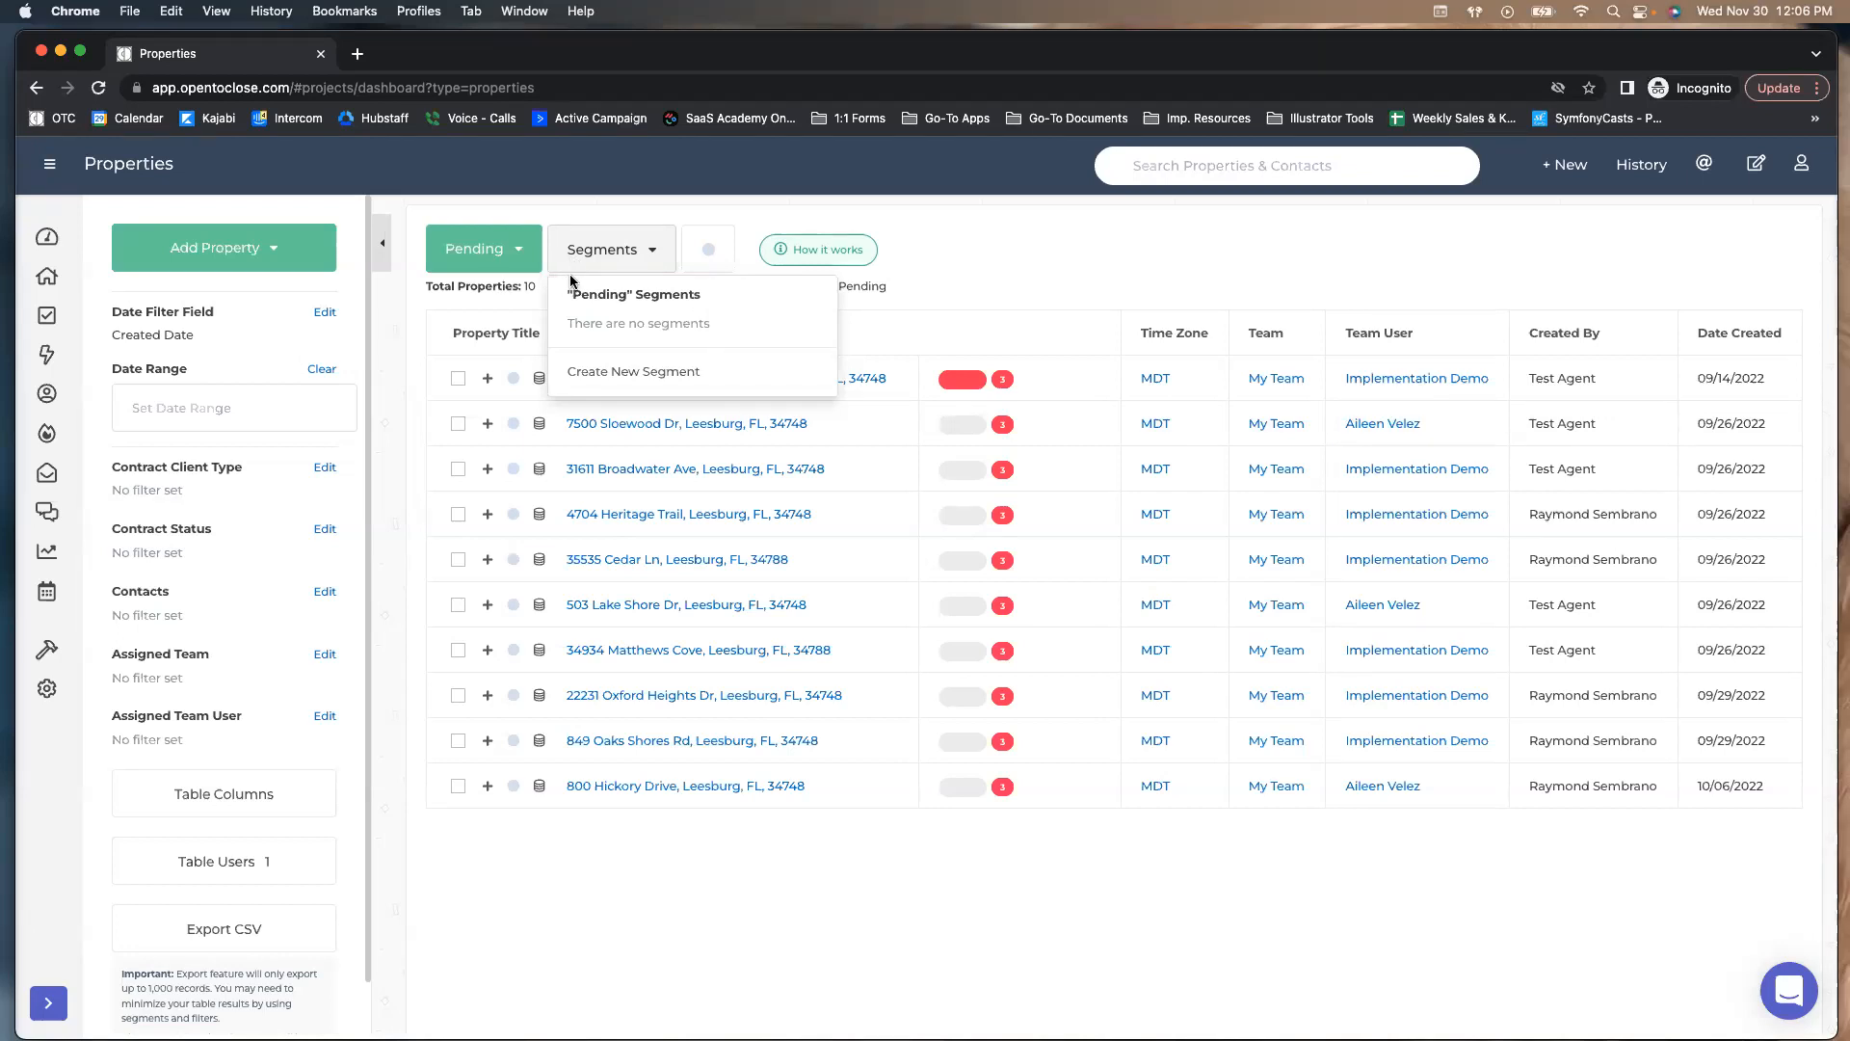
left_click(509, 258)
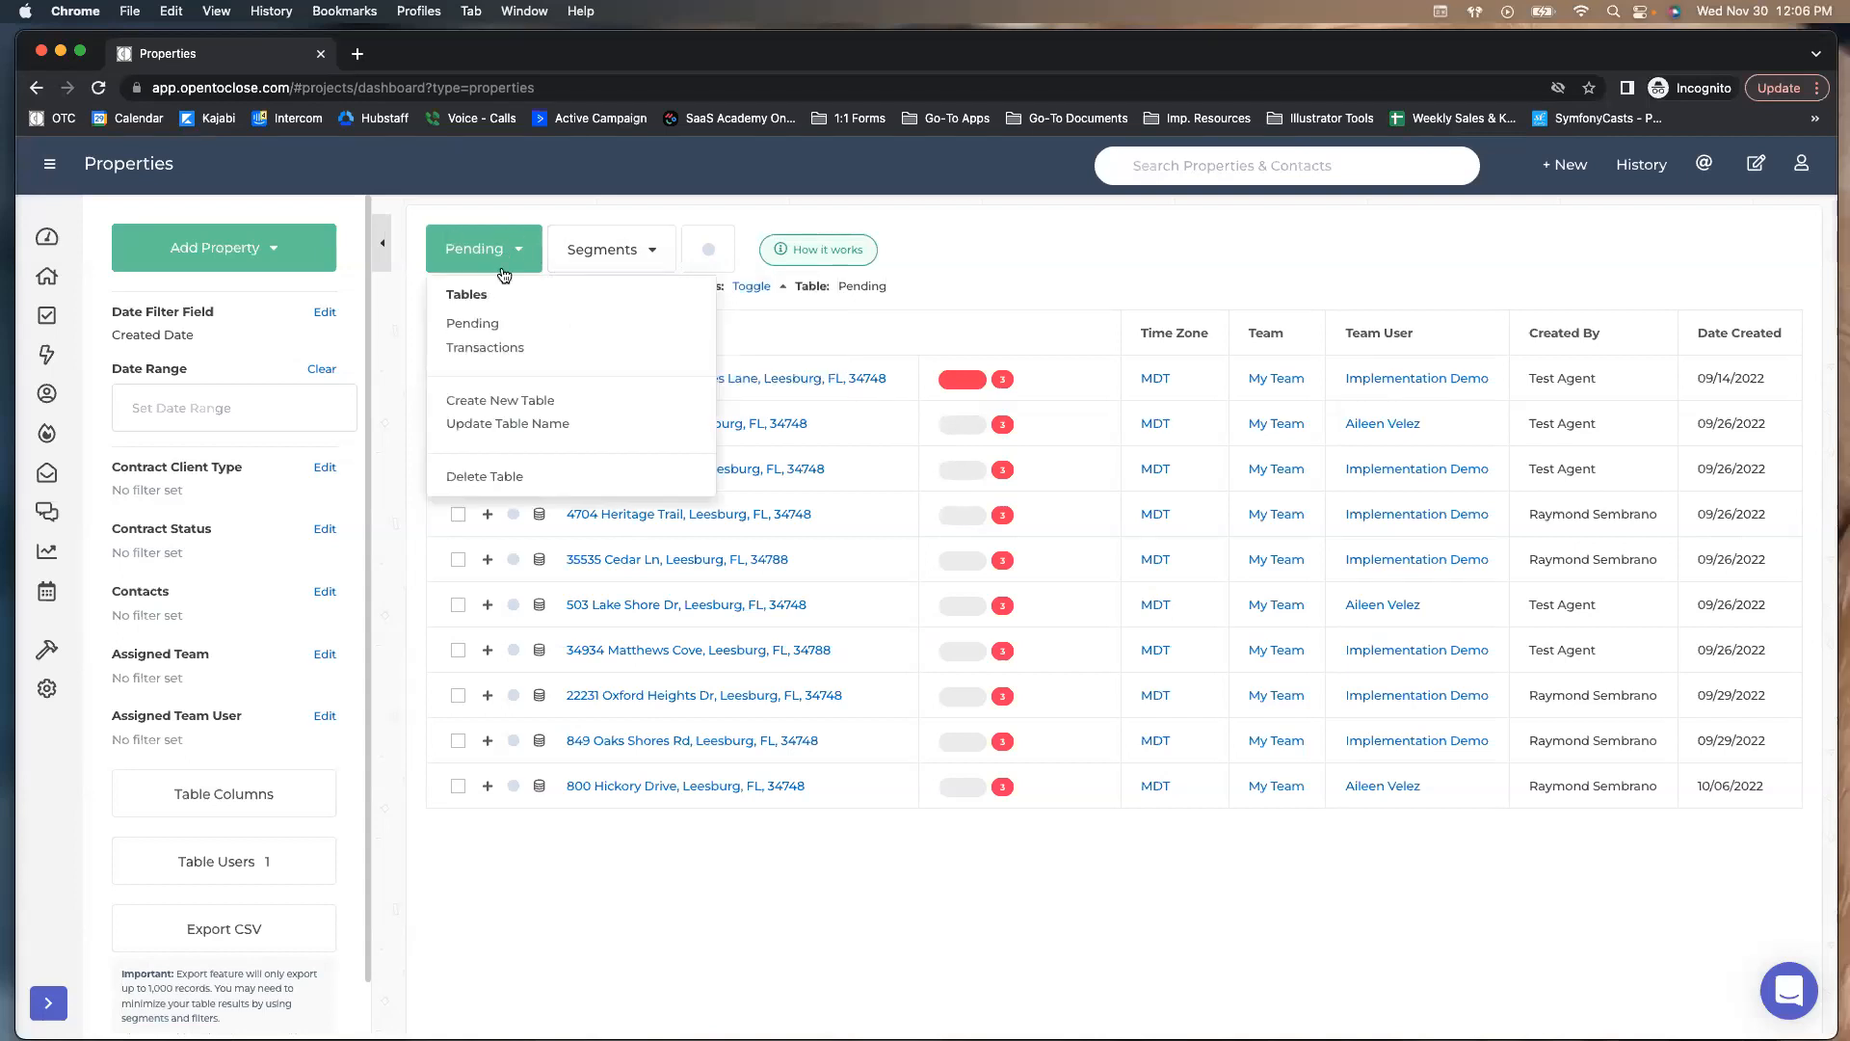
Create a new property table named 'Test Table' and dismiss its Table Access list
left_click(472, 409)
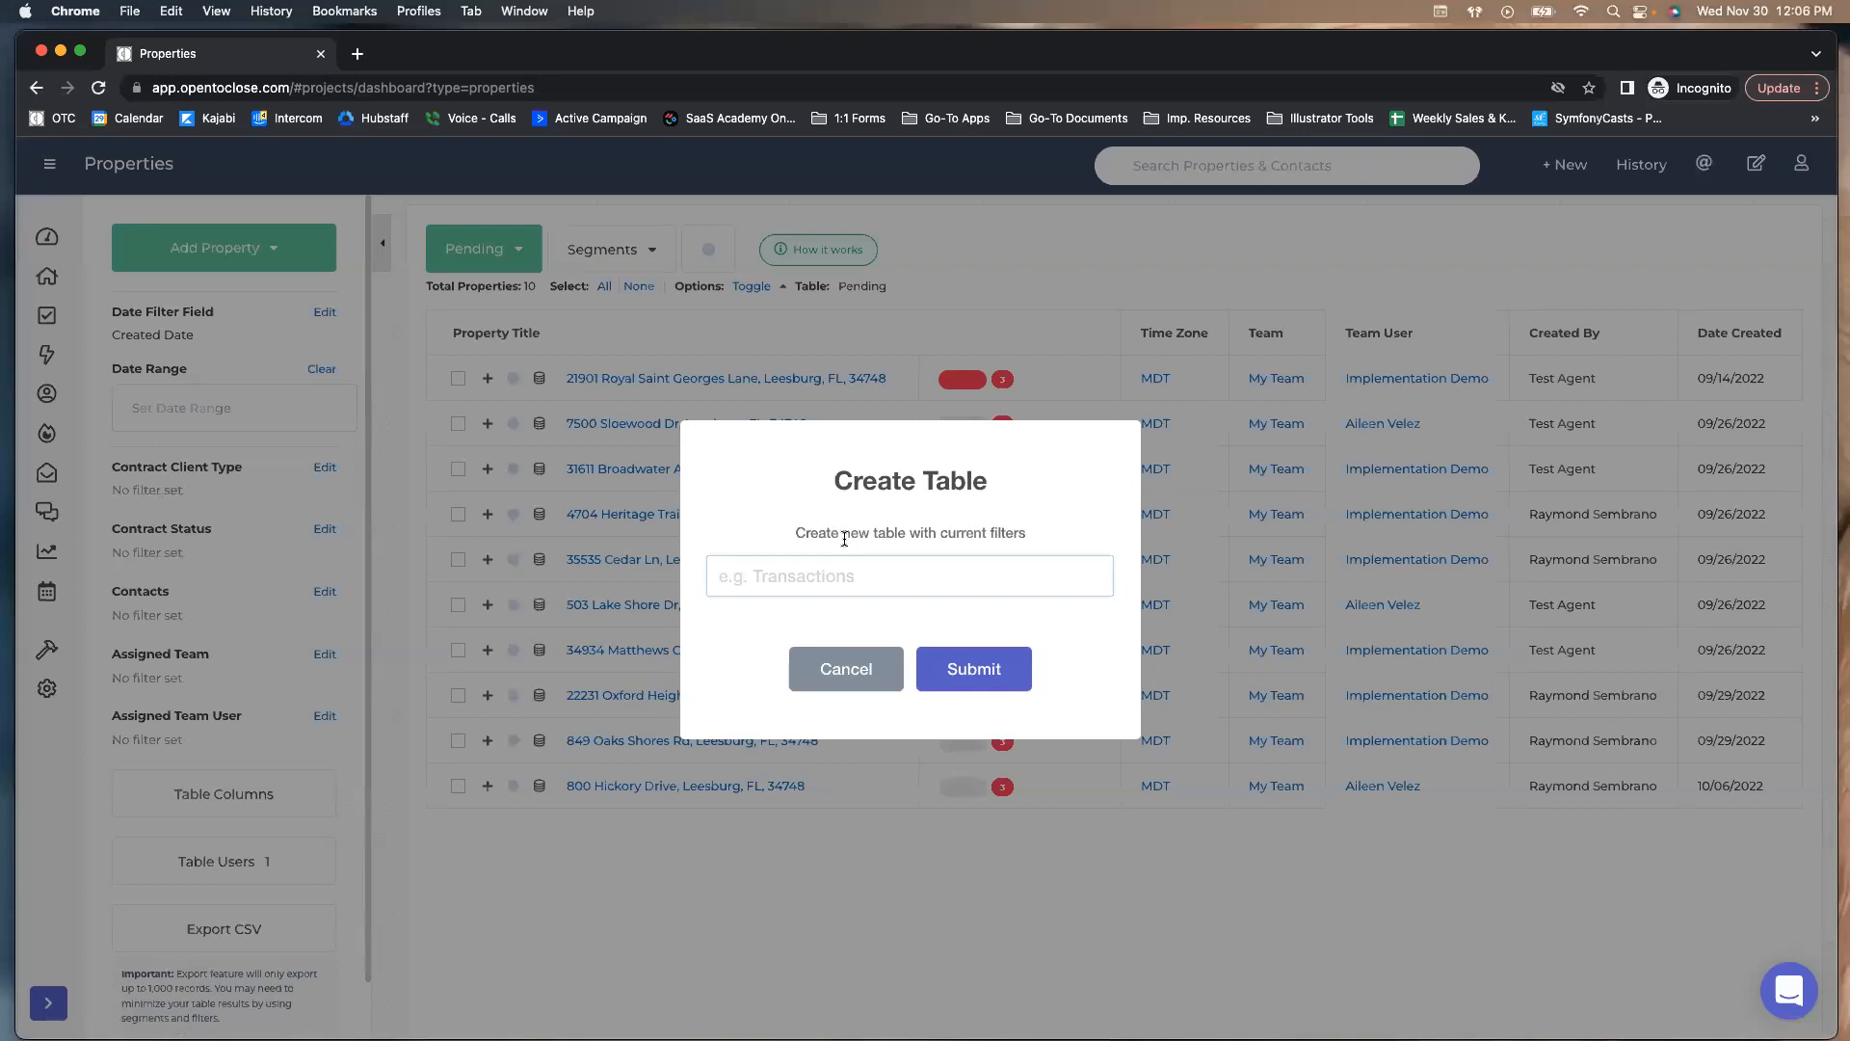
type("Test Table")
key("Return")
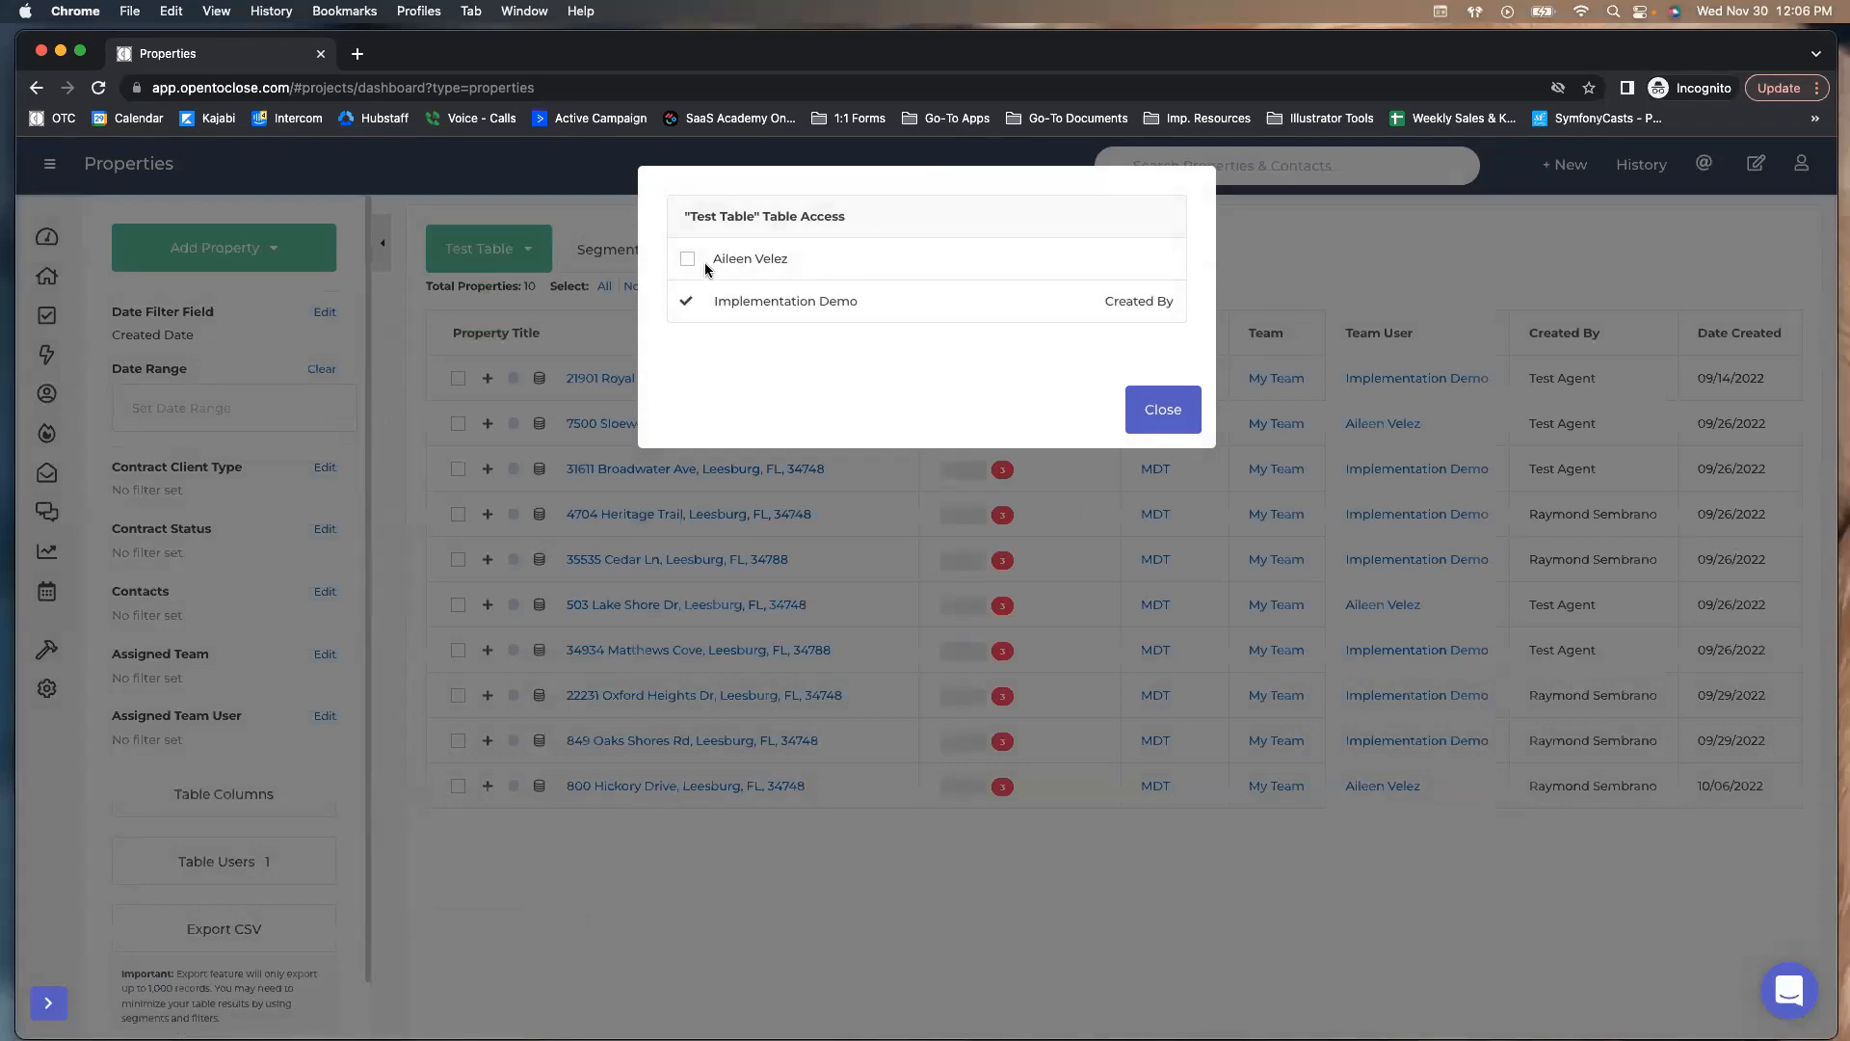
left_click(1163, 421)
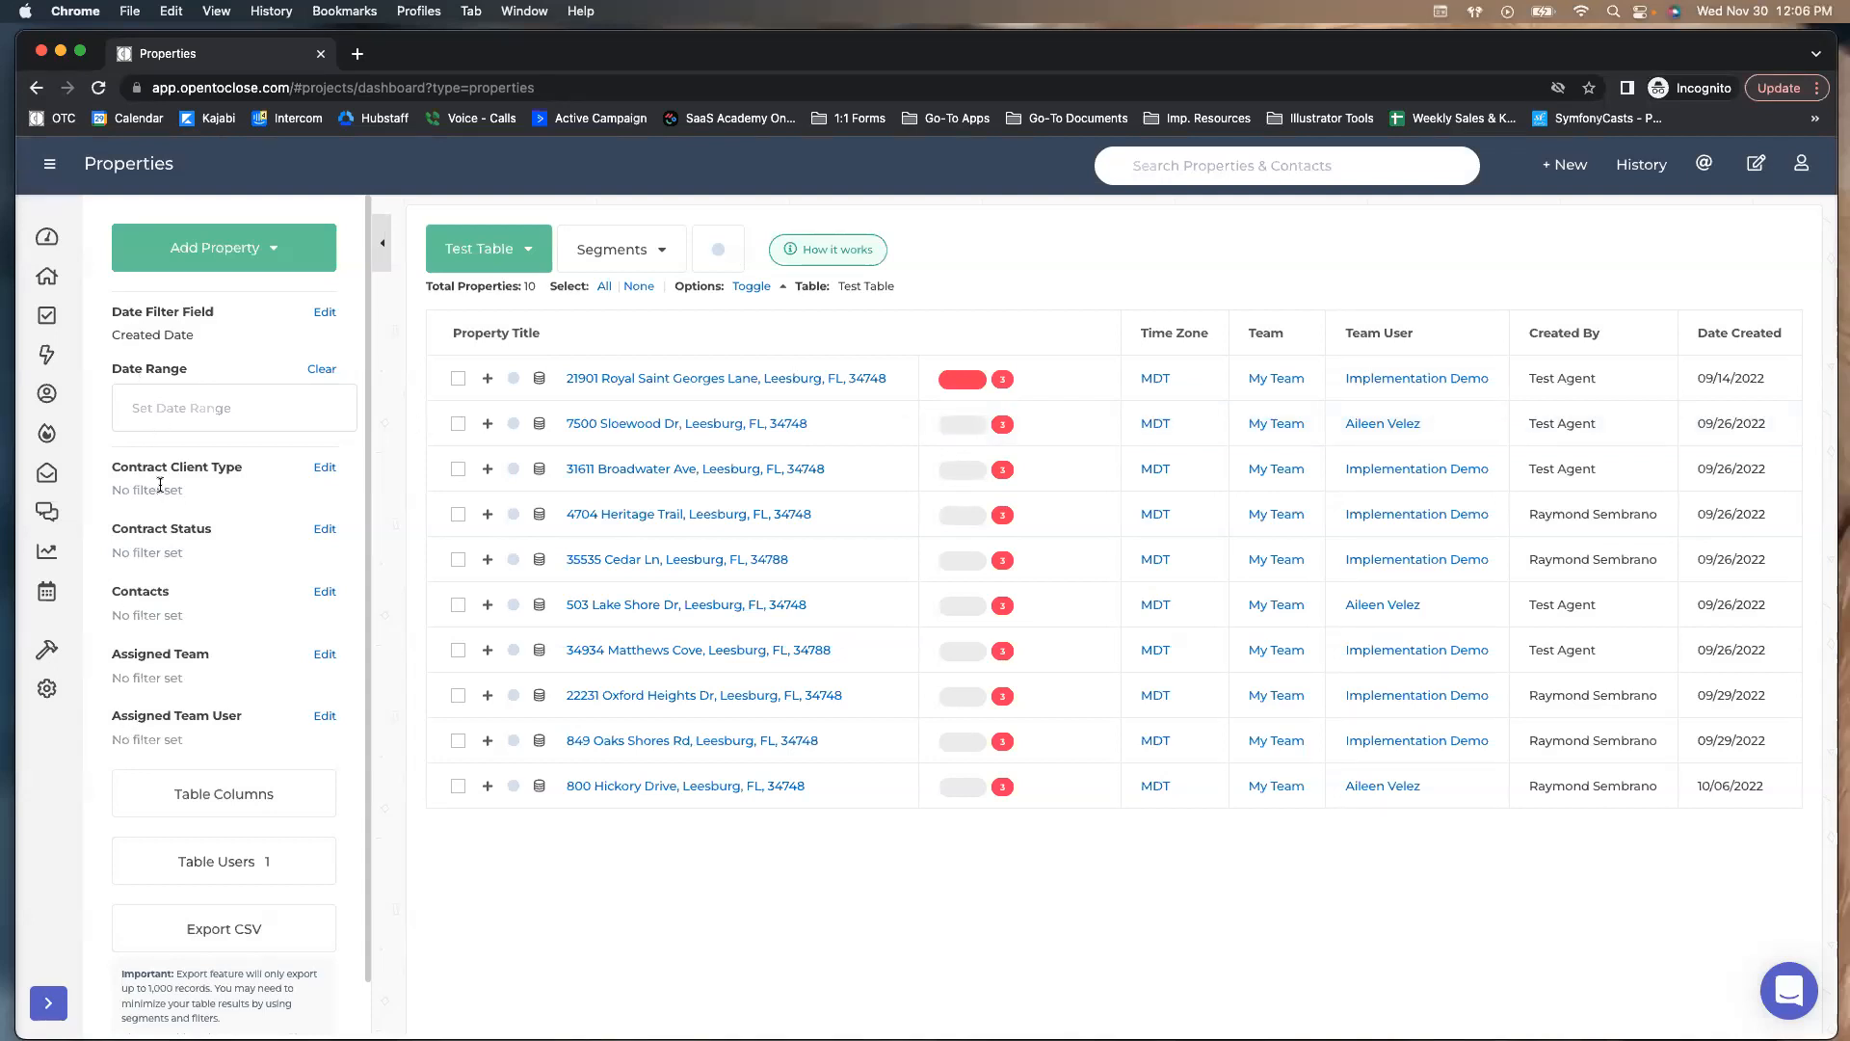
Filter Contract Client Type to Buyer only
left_click(325, 468)
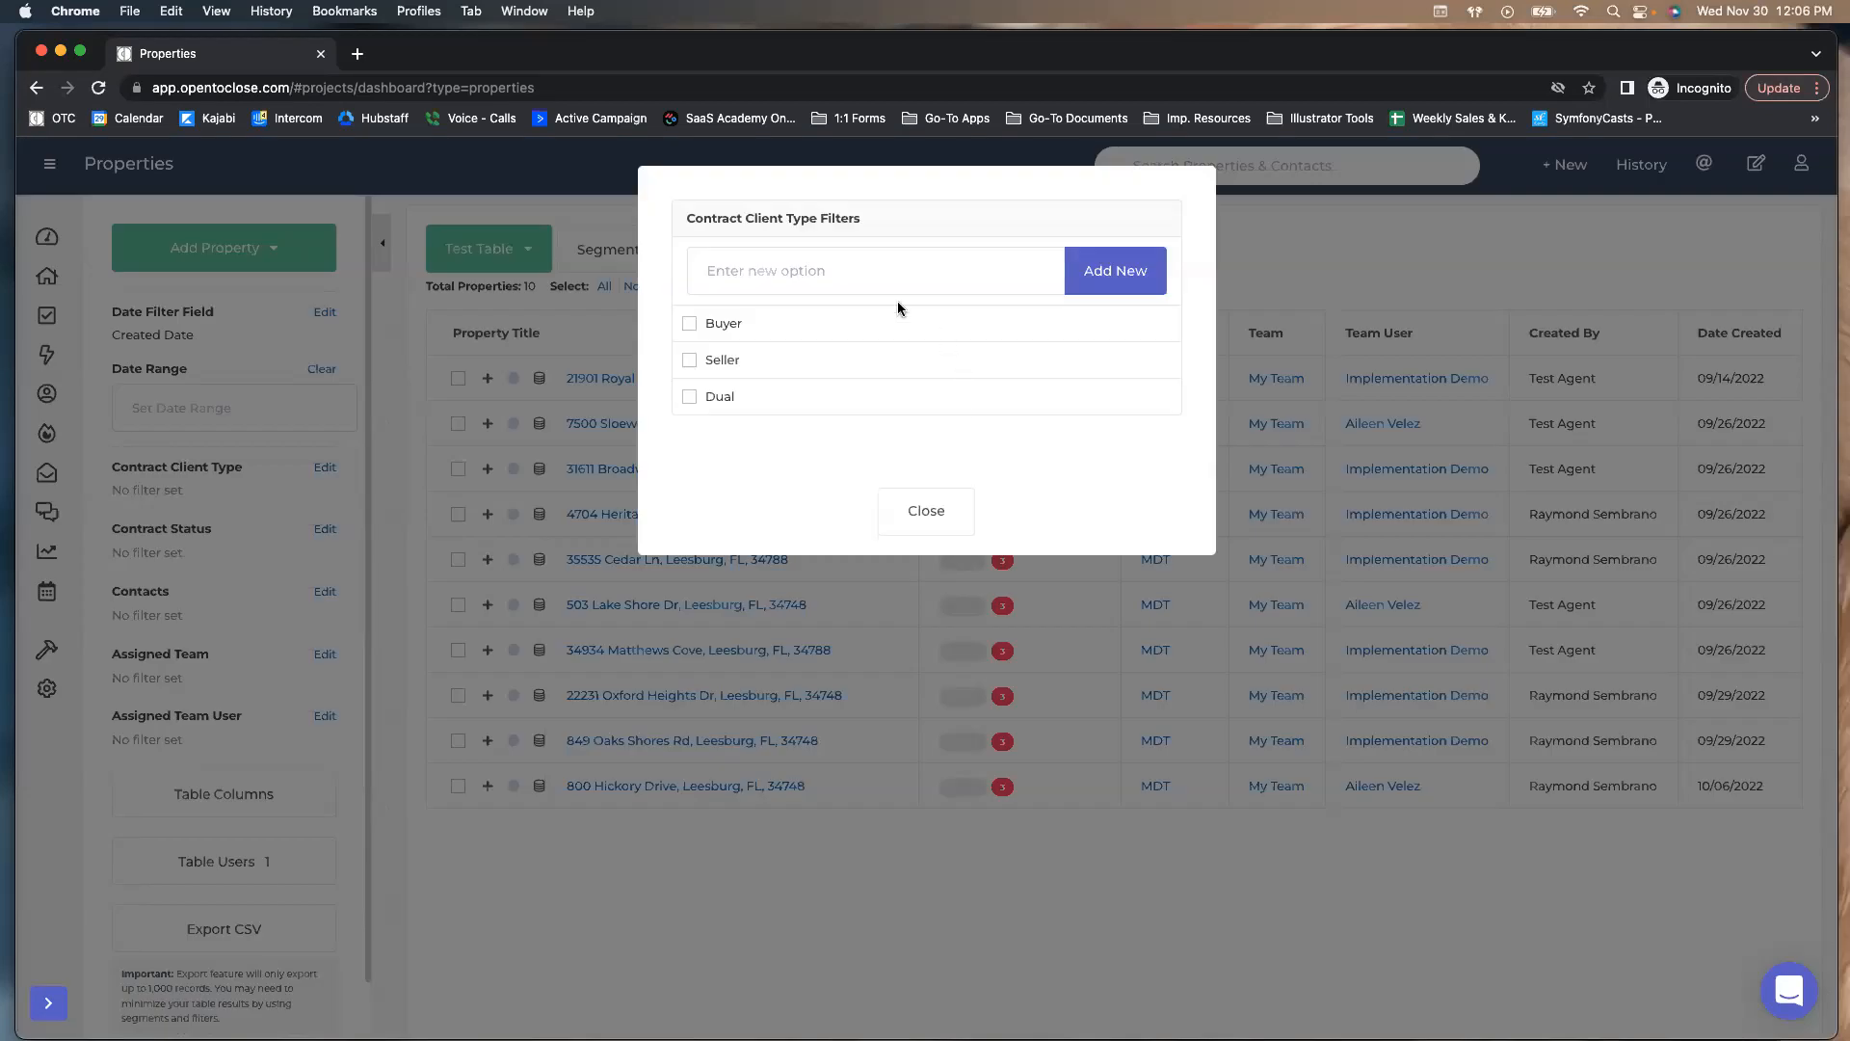
left_click(716, 333)
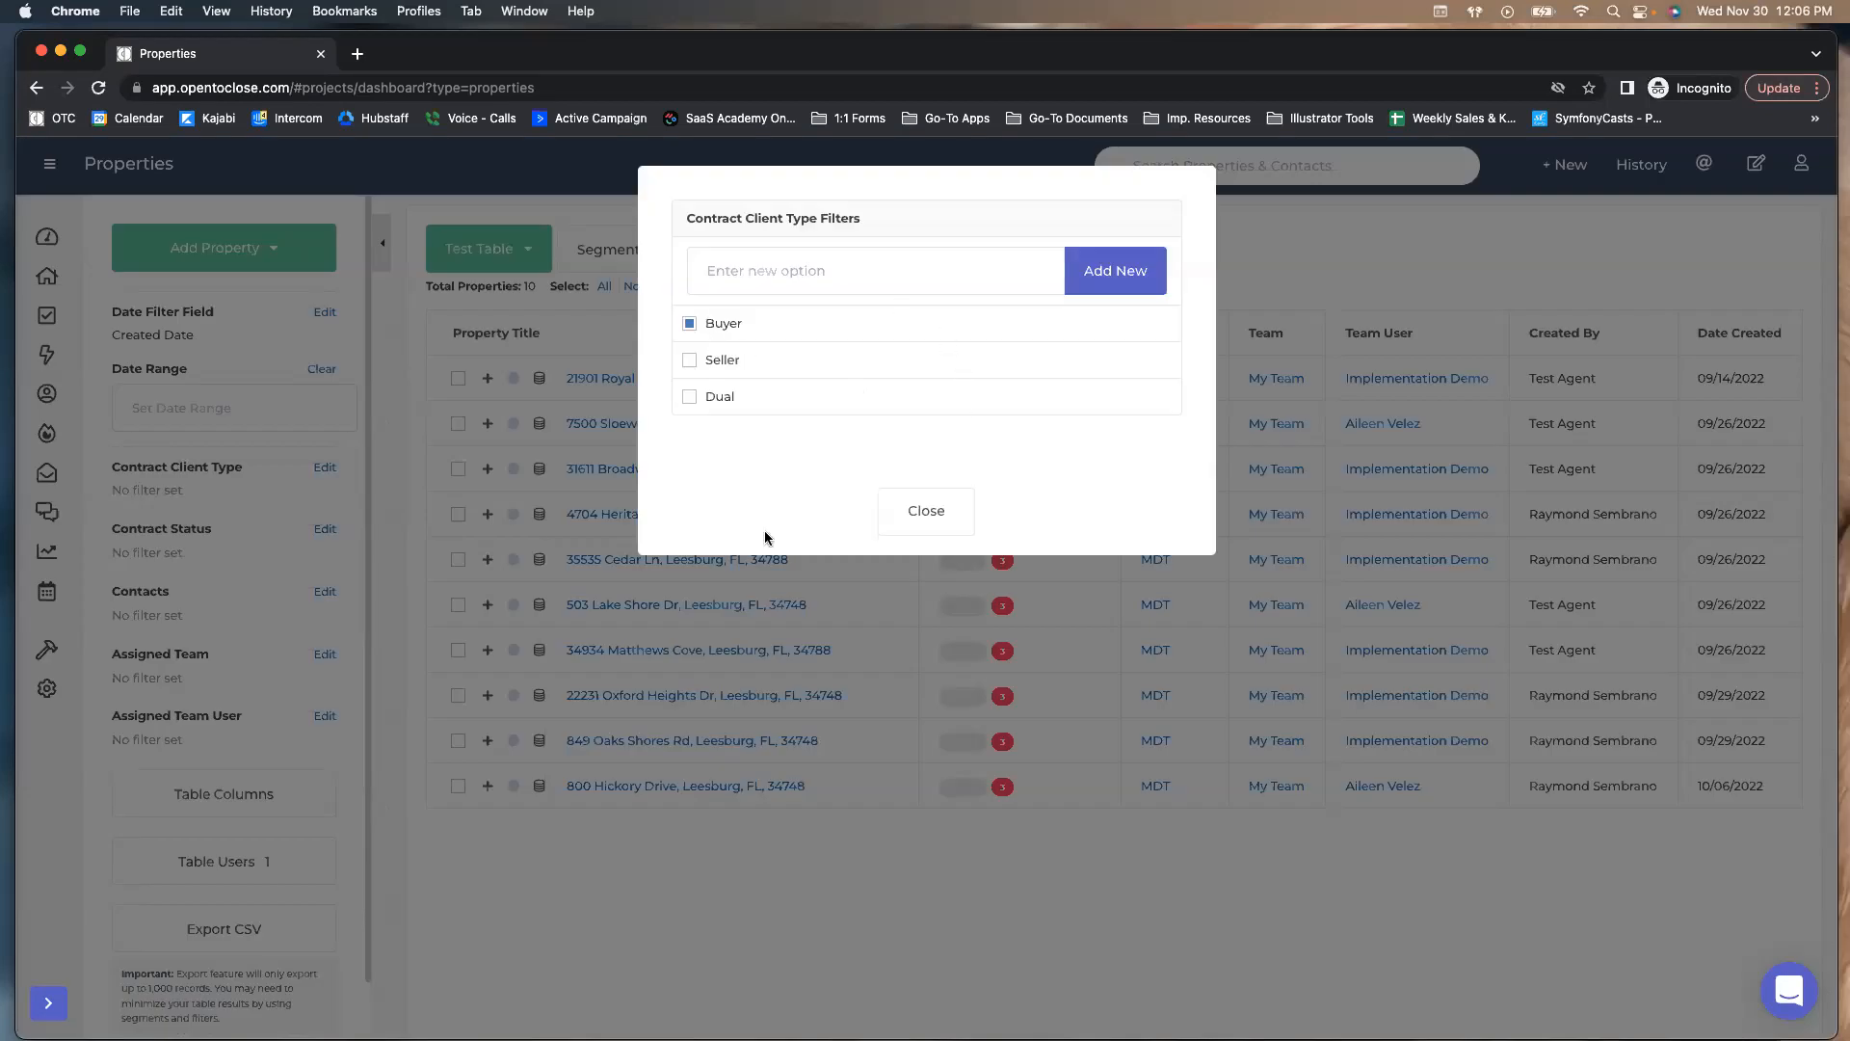
left_click(926, 510)
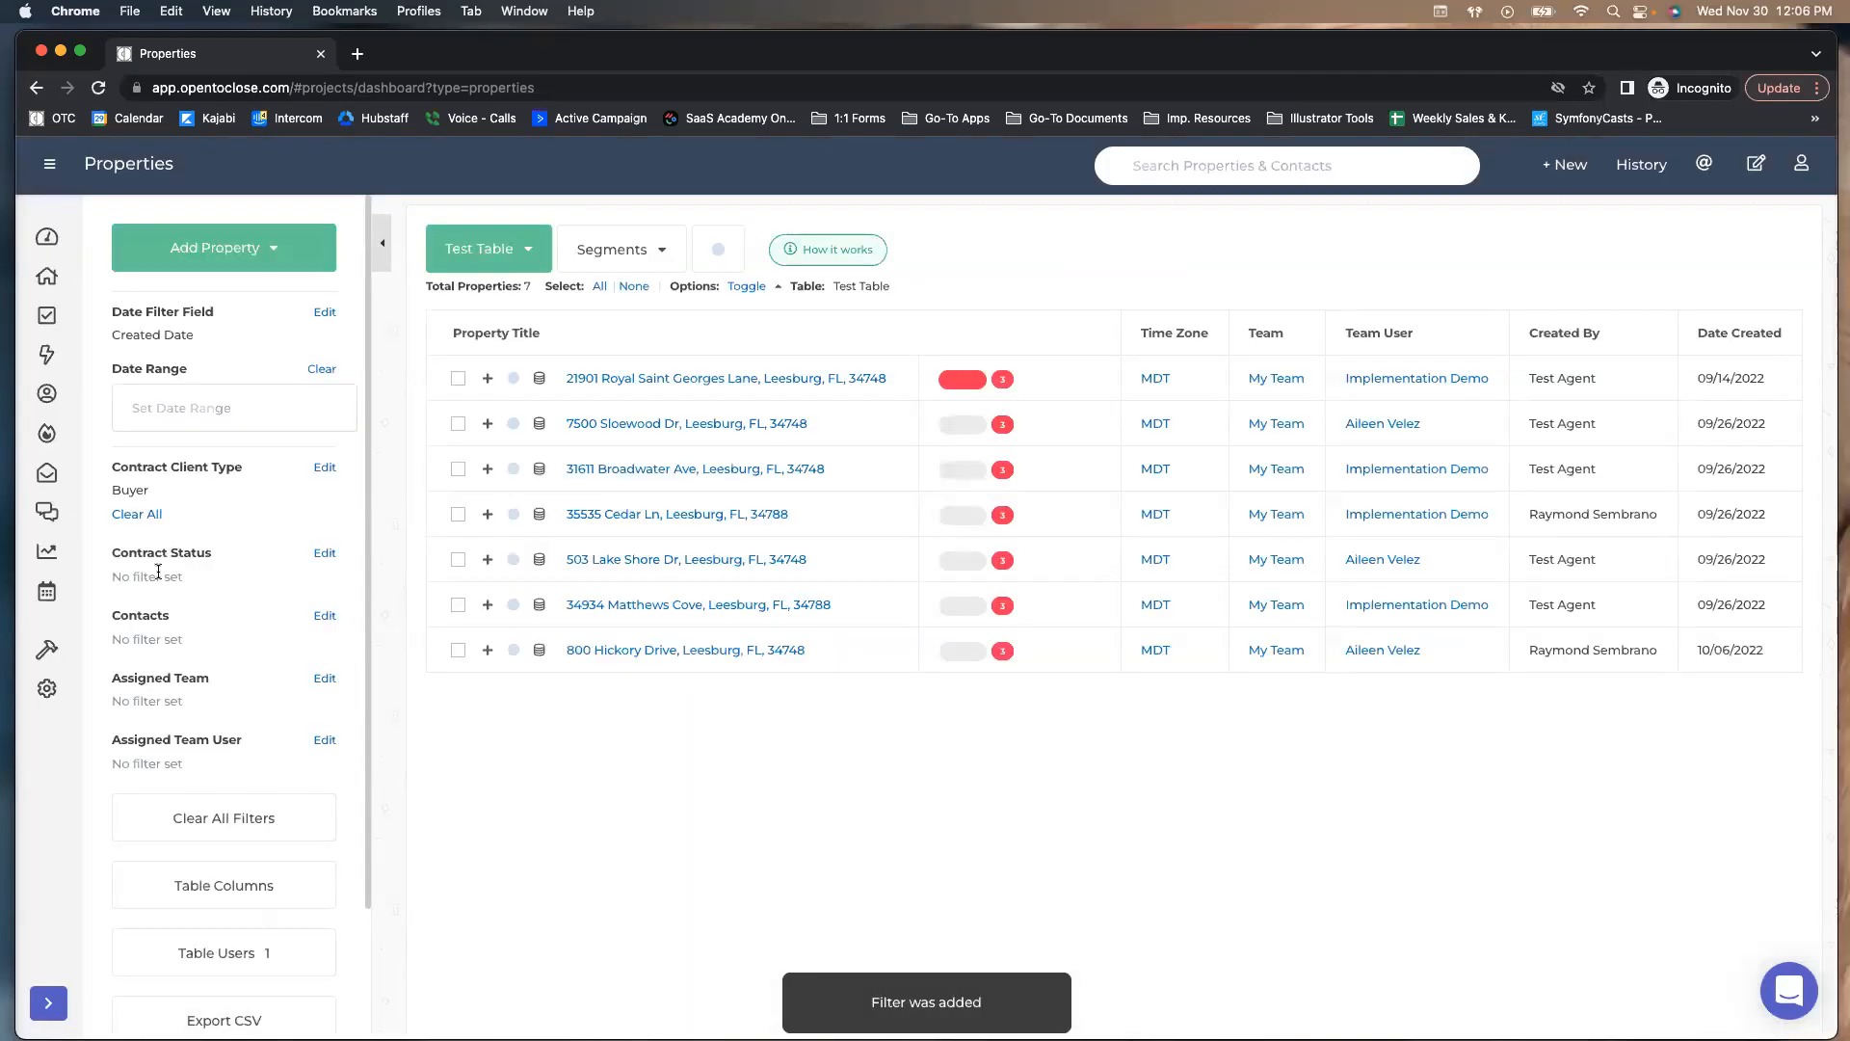
Limit Contract Status to Under Contract and Pending, leaving 2 properties
left_click(322, 553)
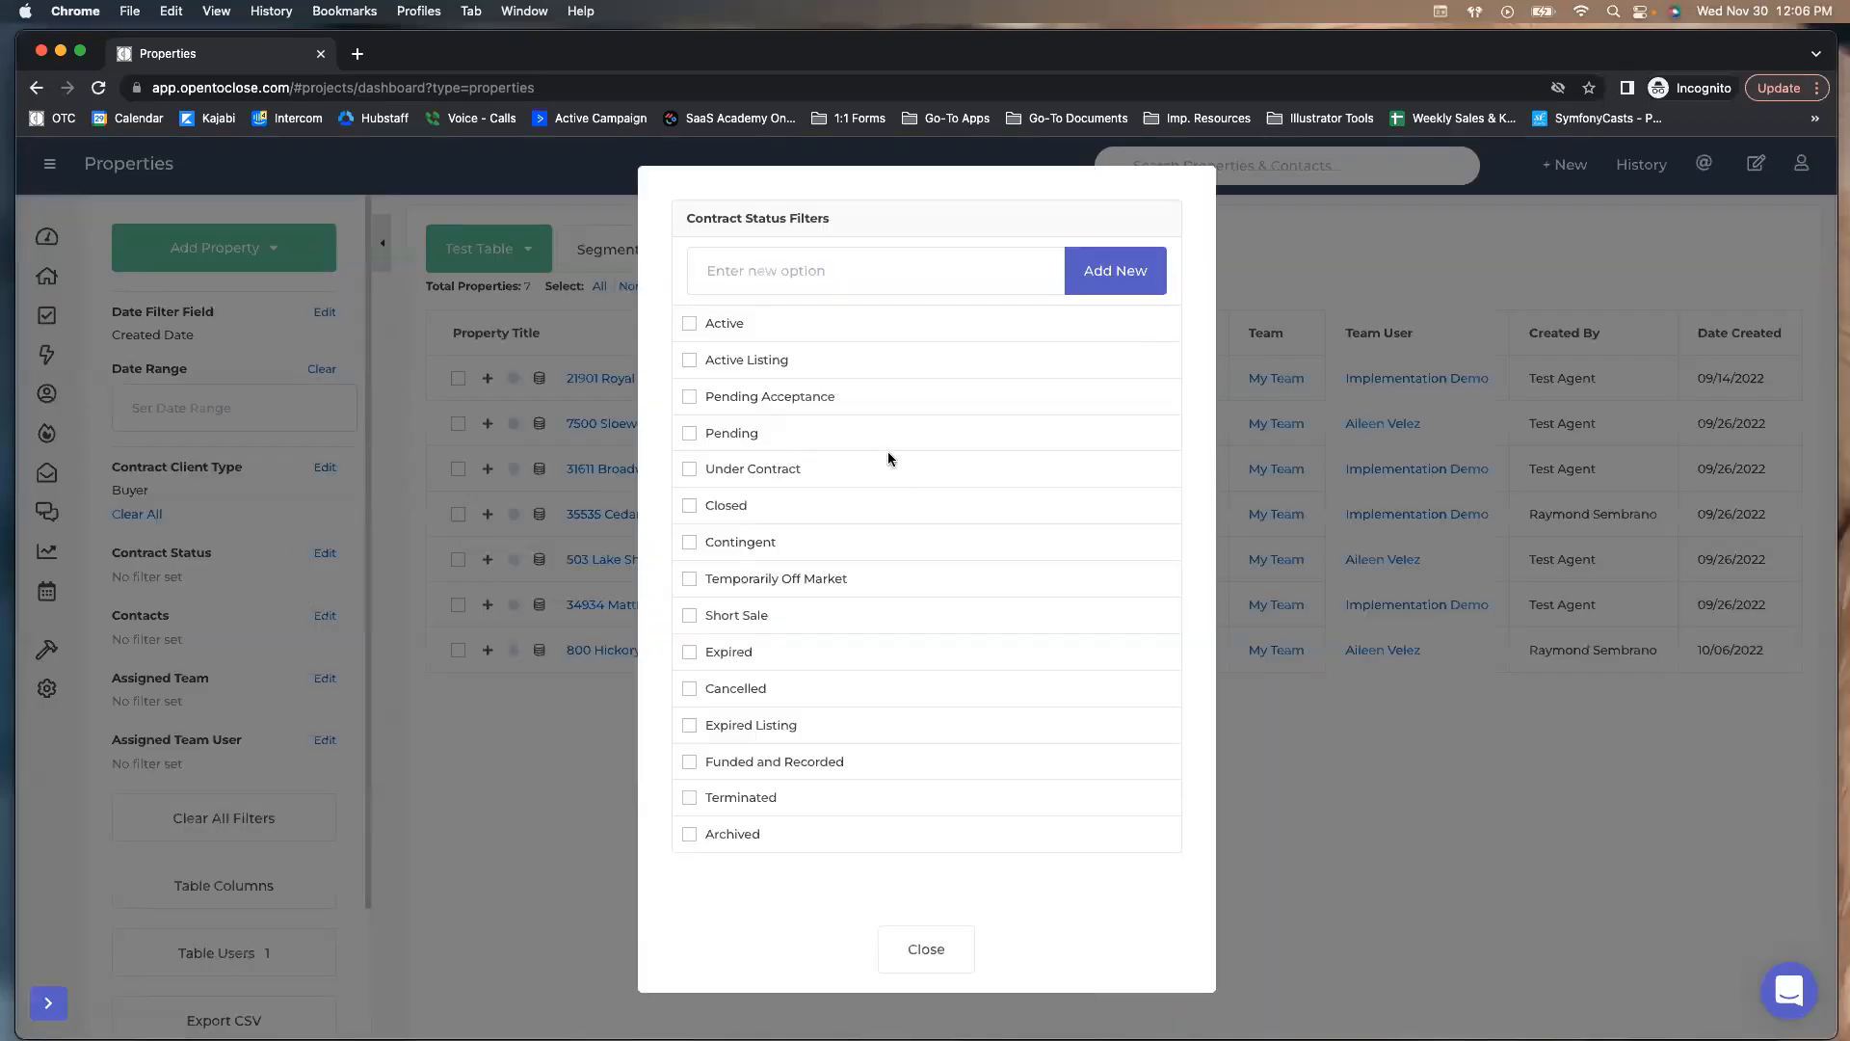
left_click(689, 469)
left_click(689, 433)
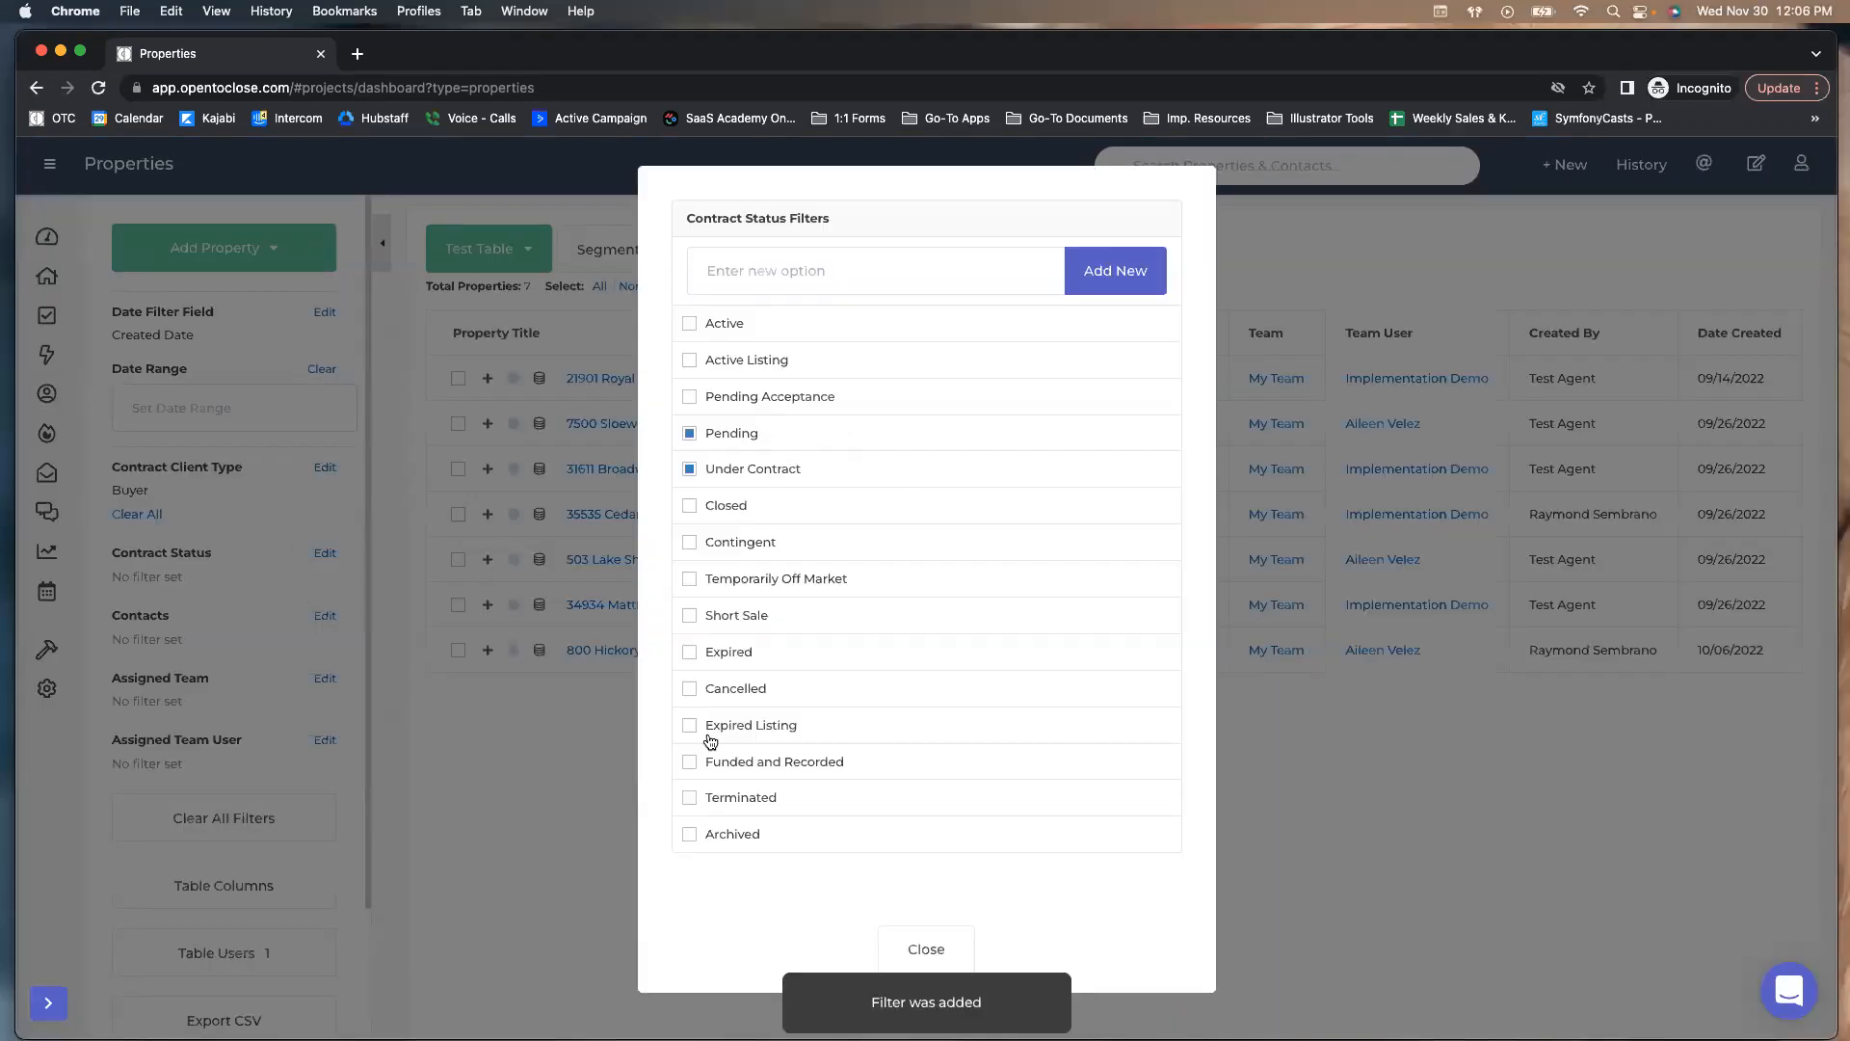
left_click(910, 953)
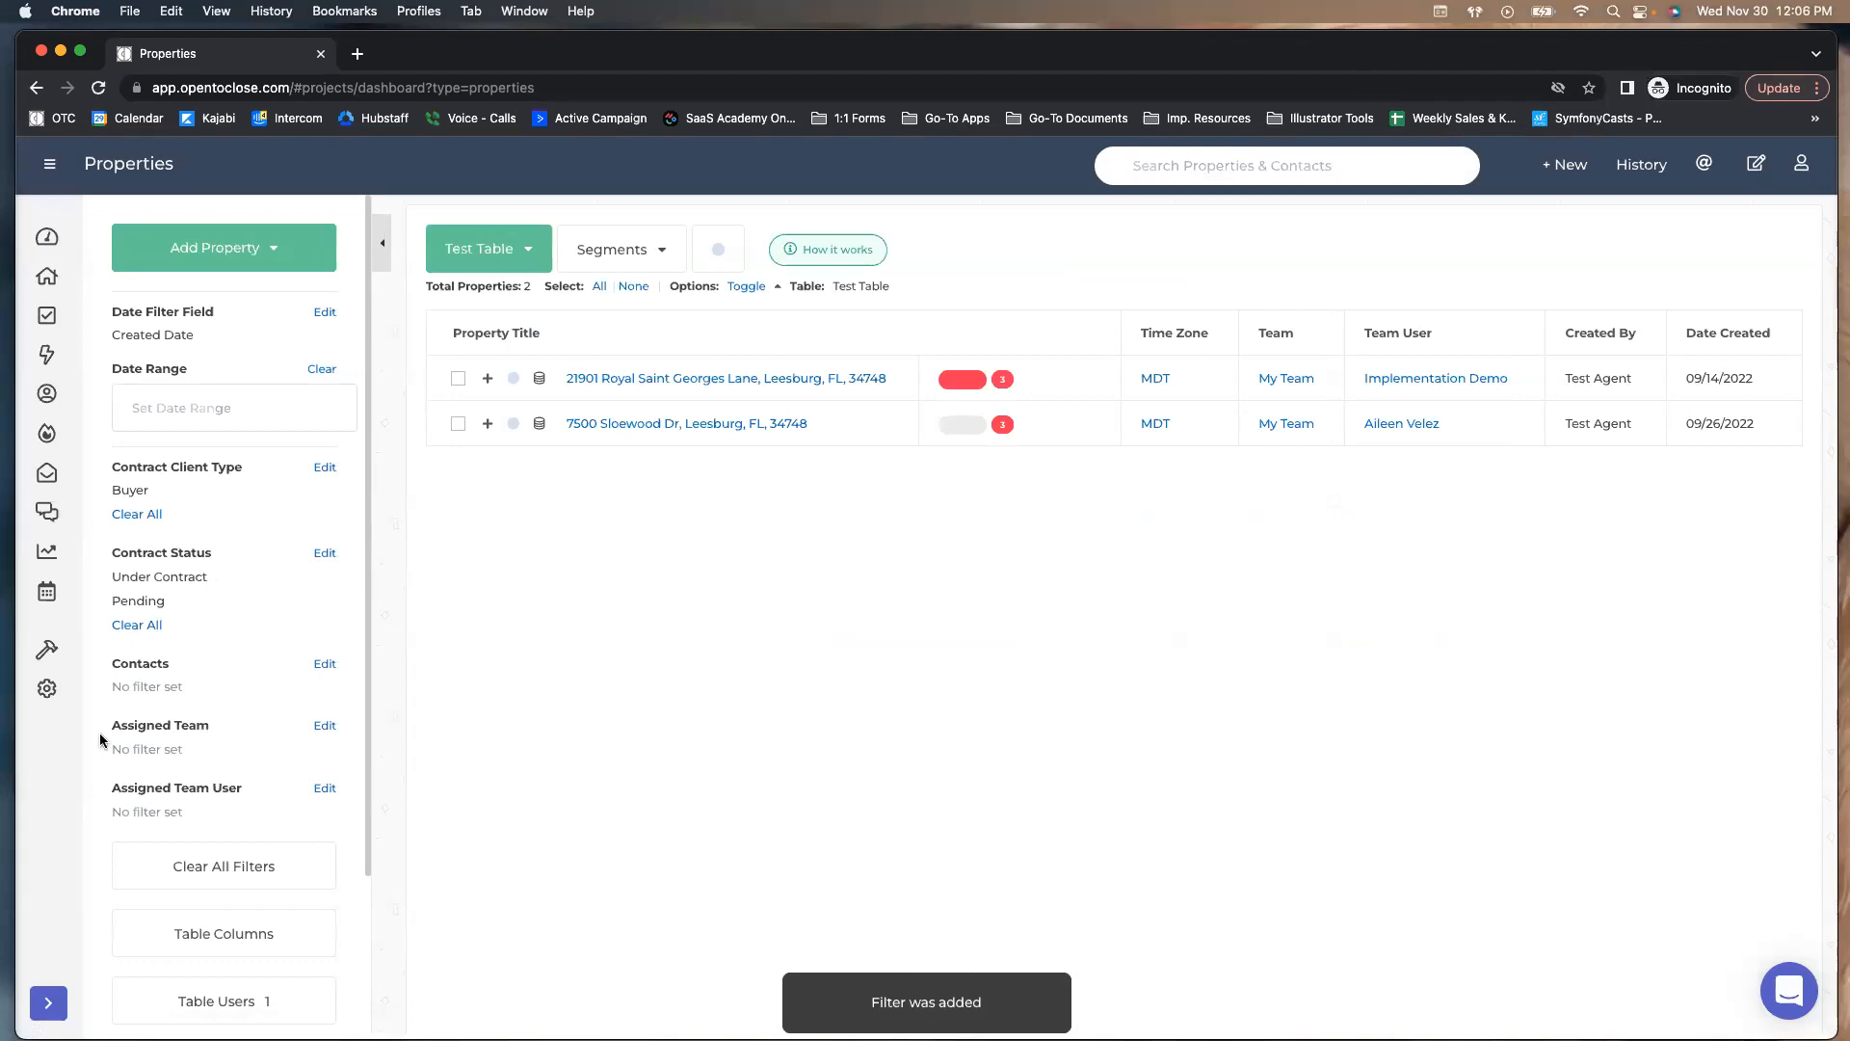
left_click(514, 259)
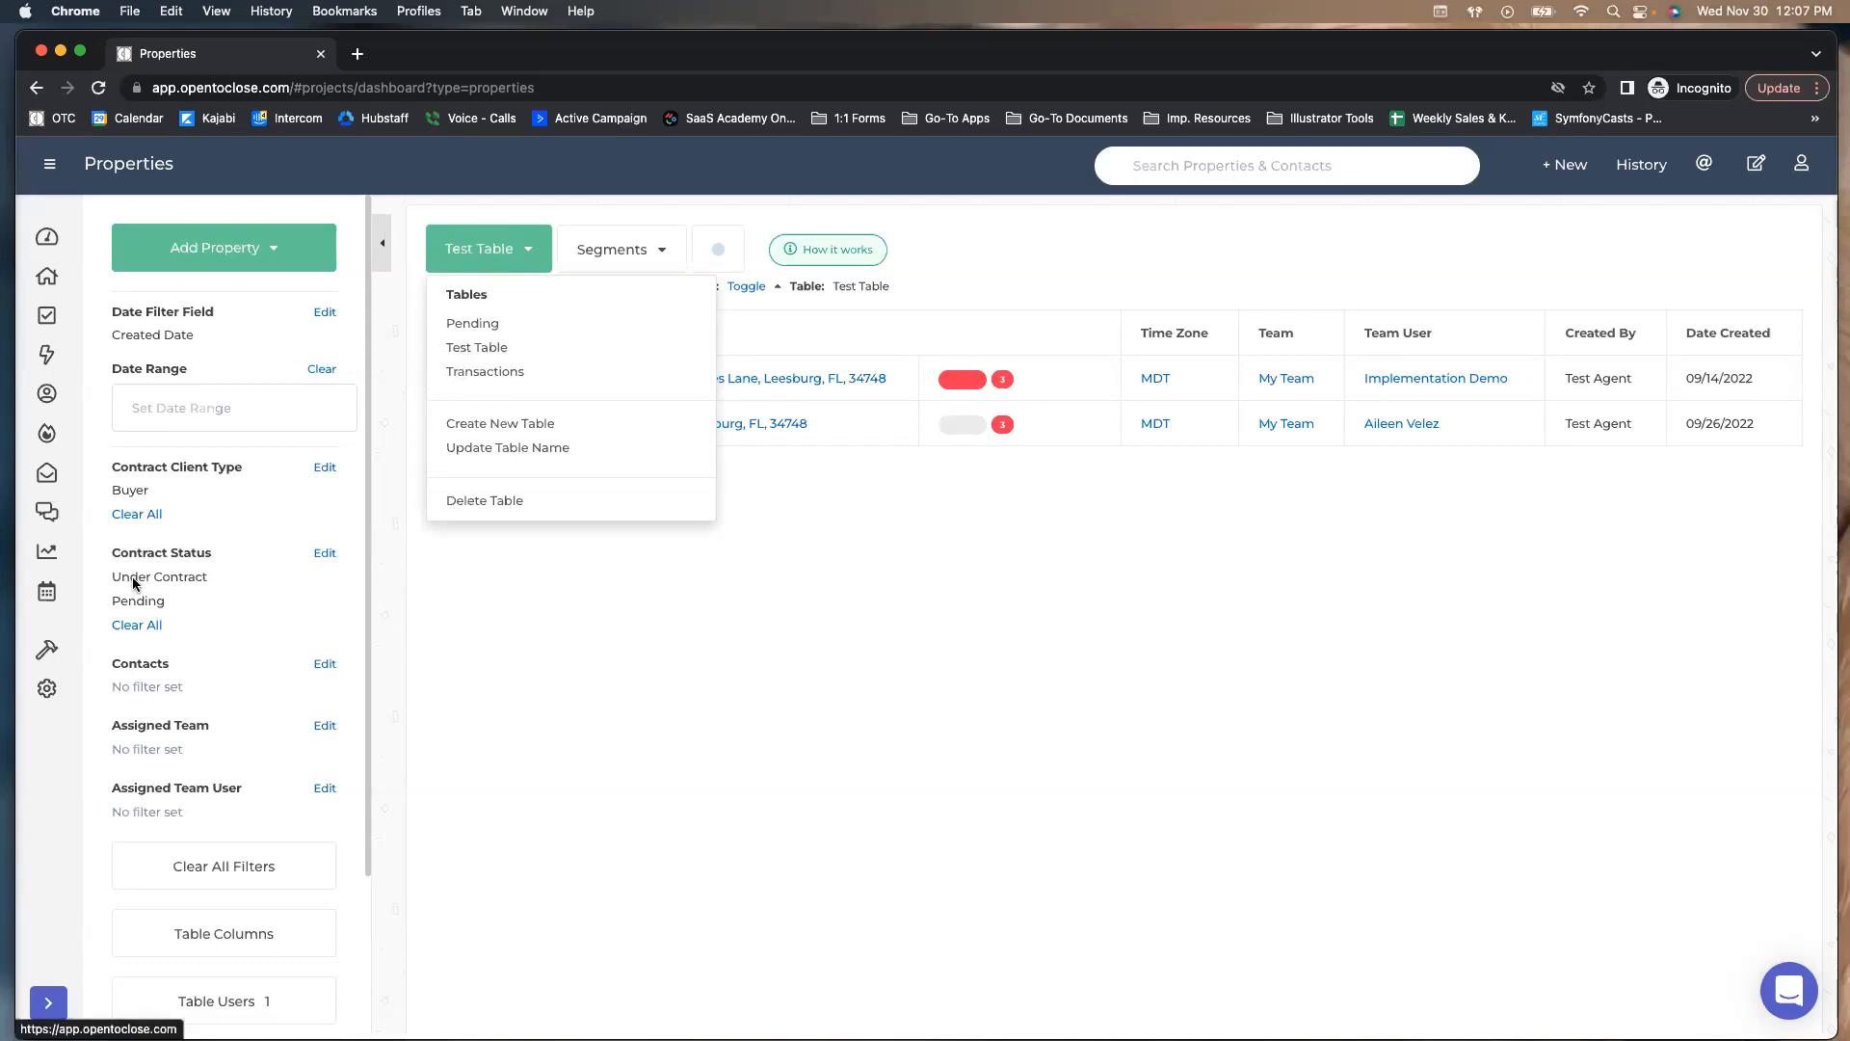
left_click(611, 636)
left_click(607, 249)
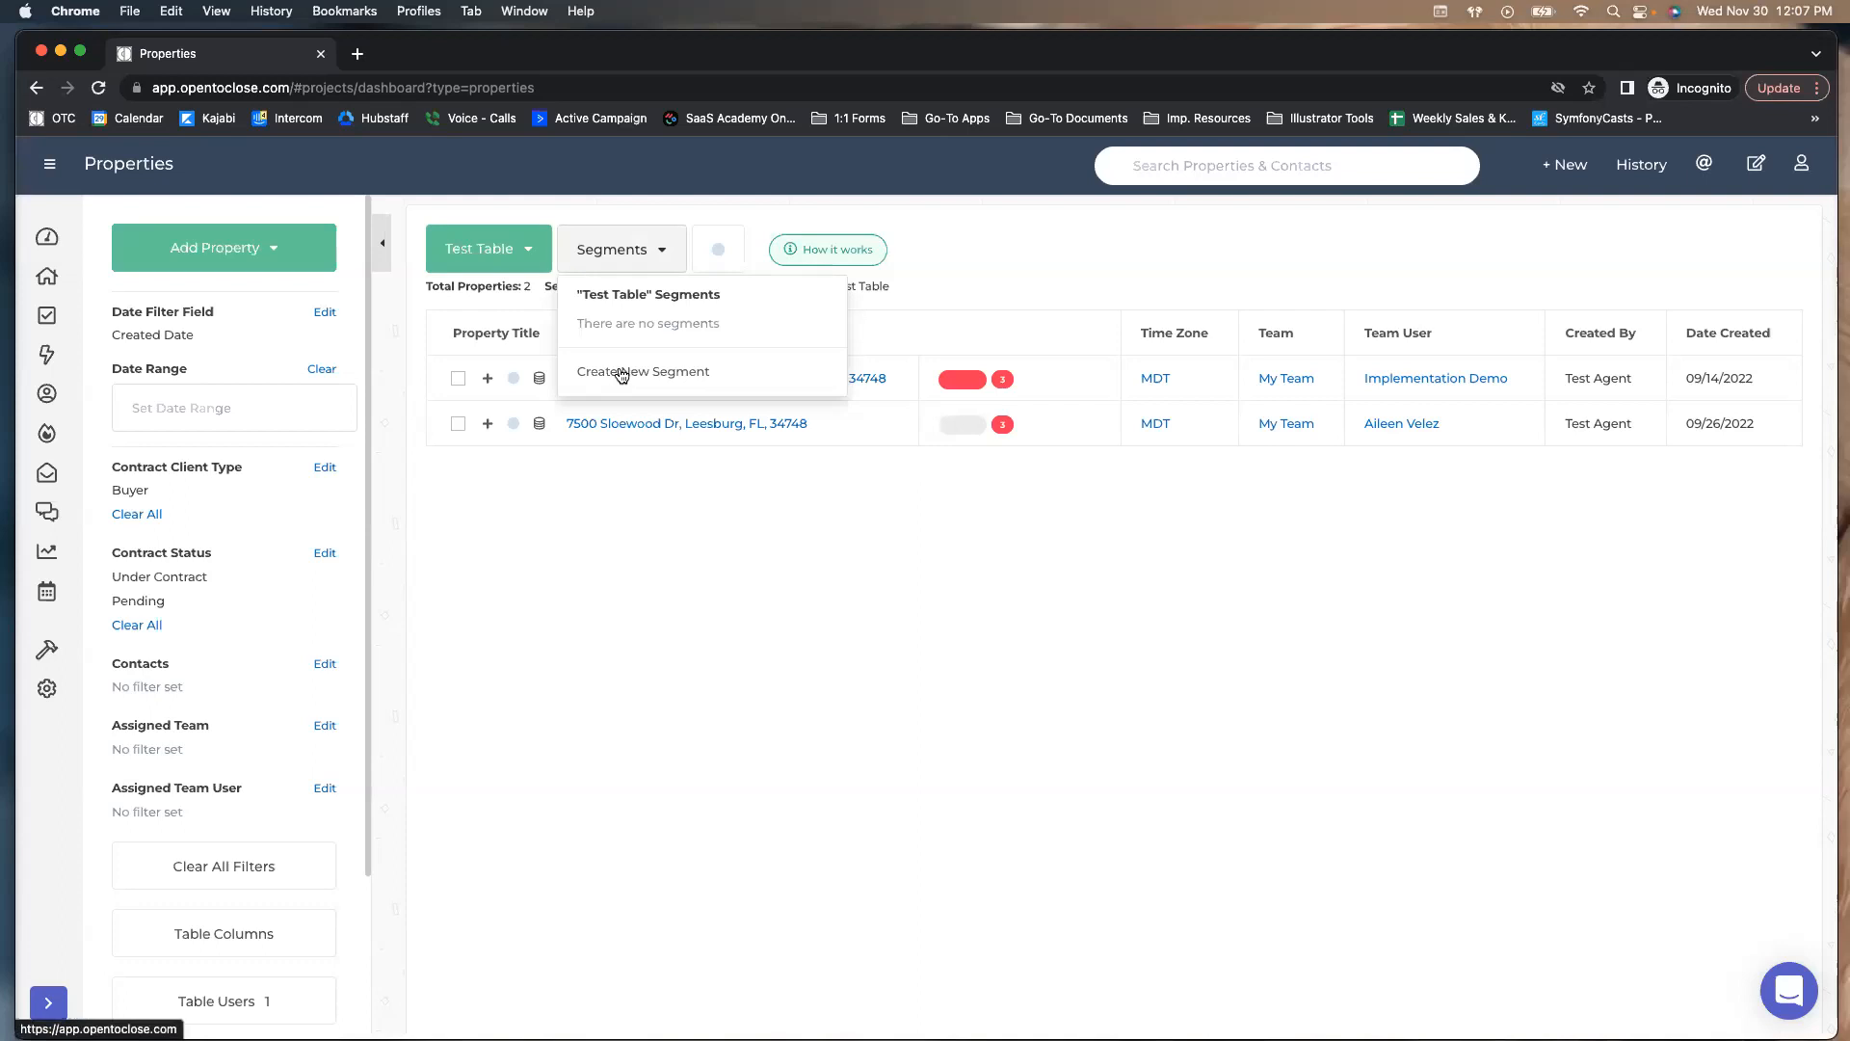
left_click(595, 569)
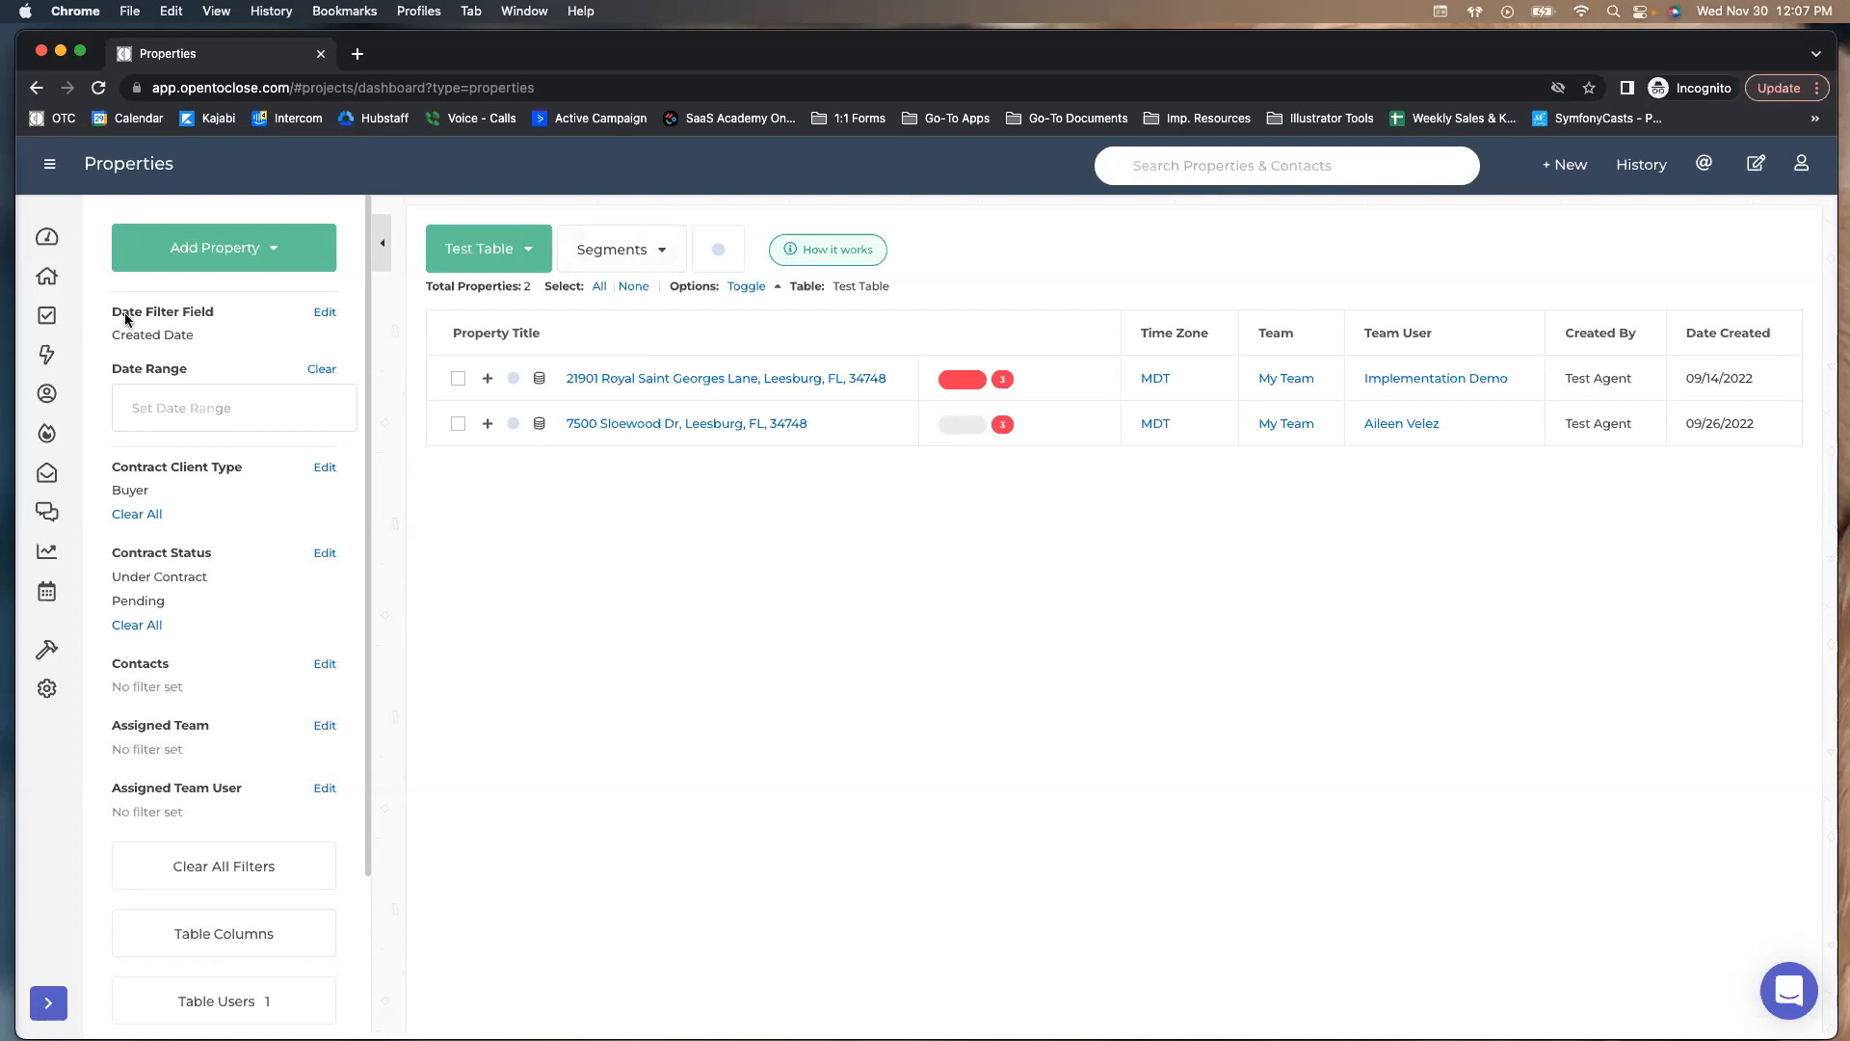
left_click(47, 326)
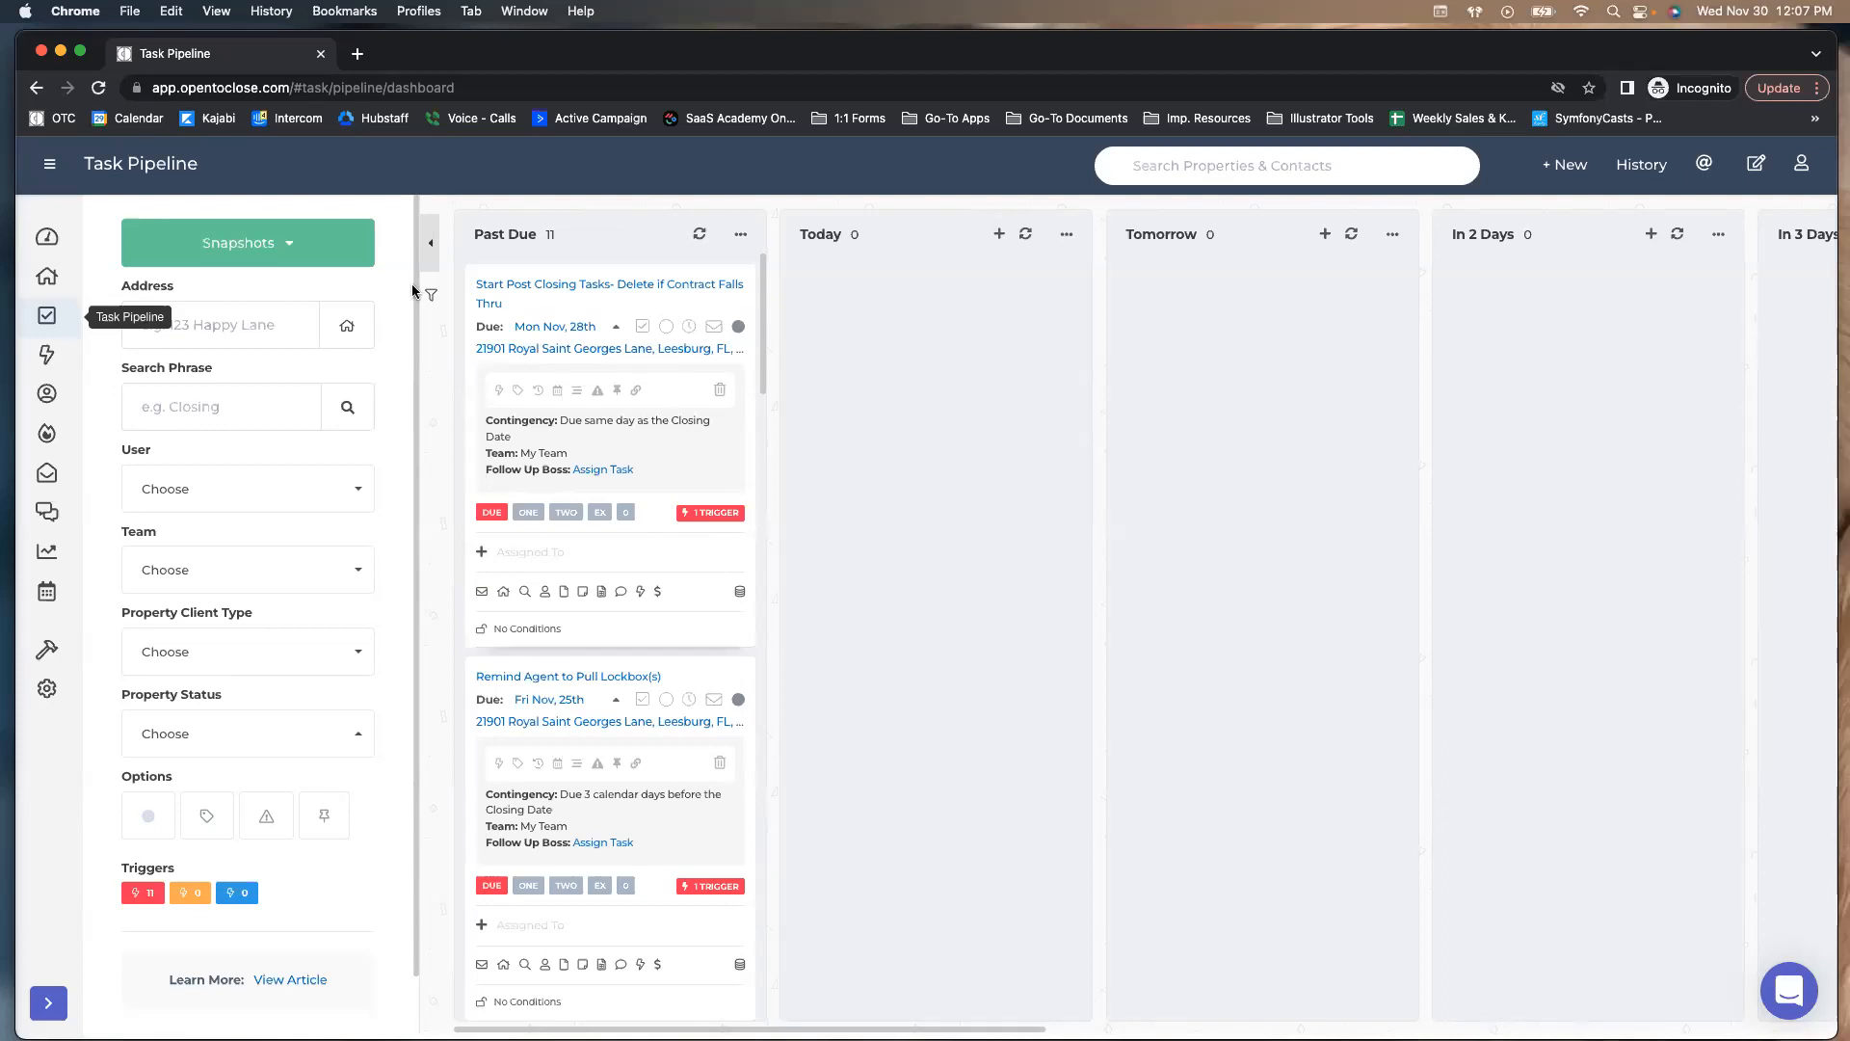
left_click(69, 288)
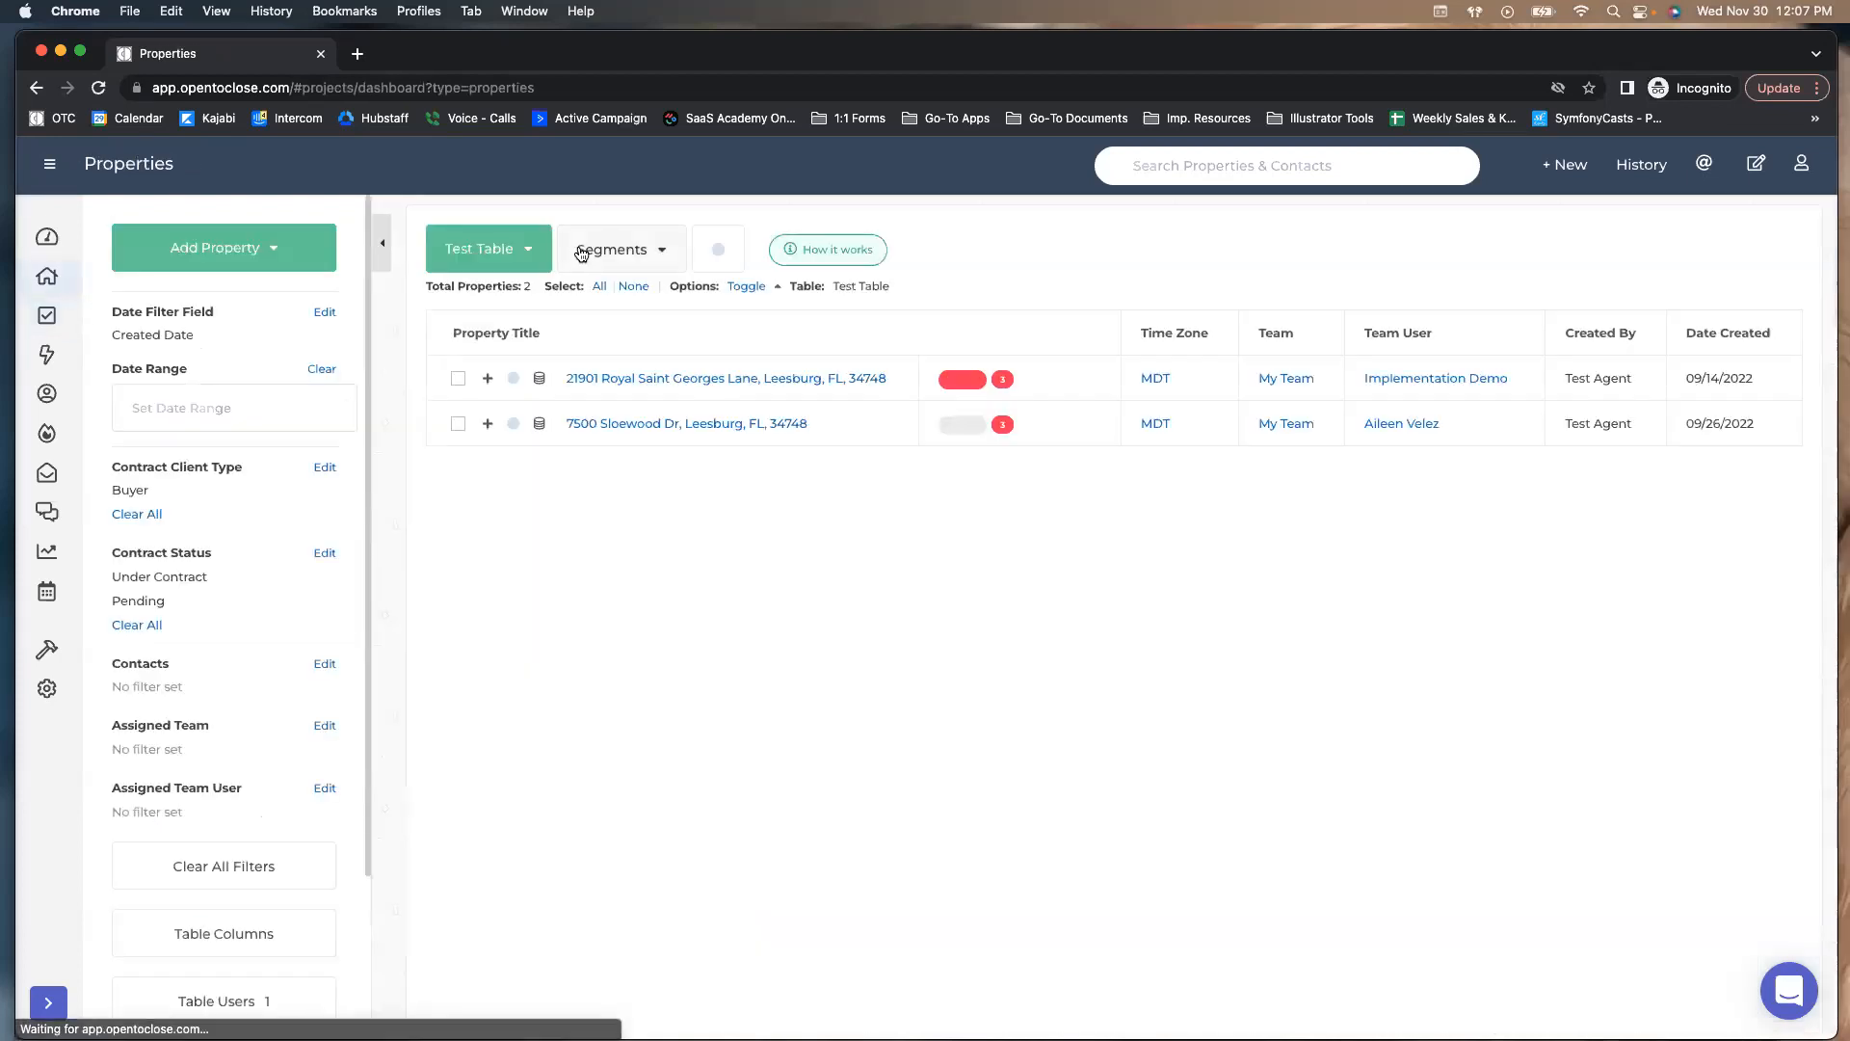
left_click(526, 254)
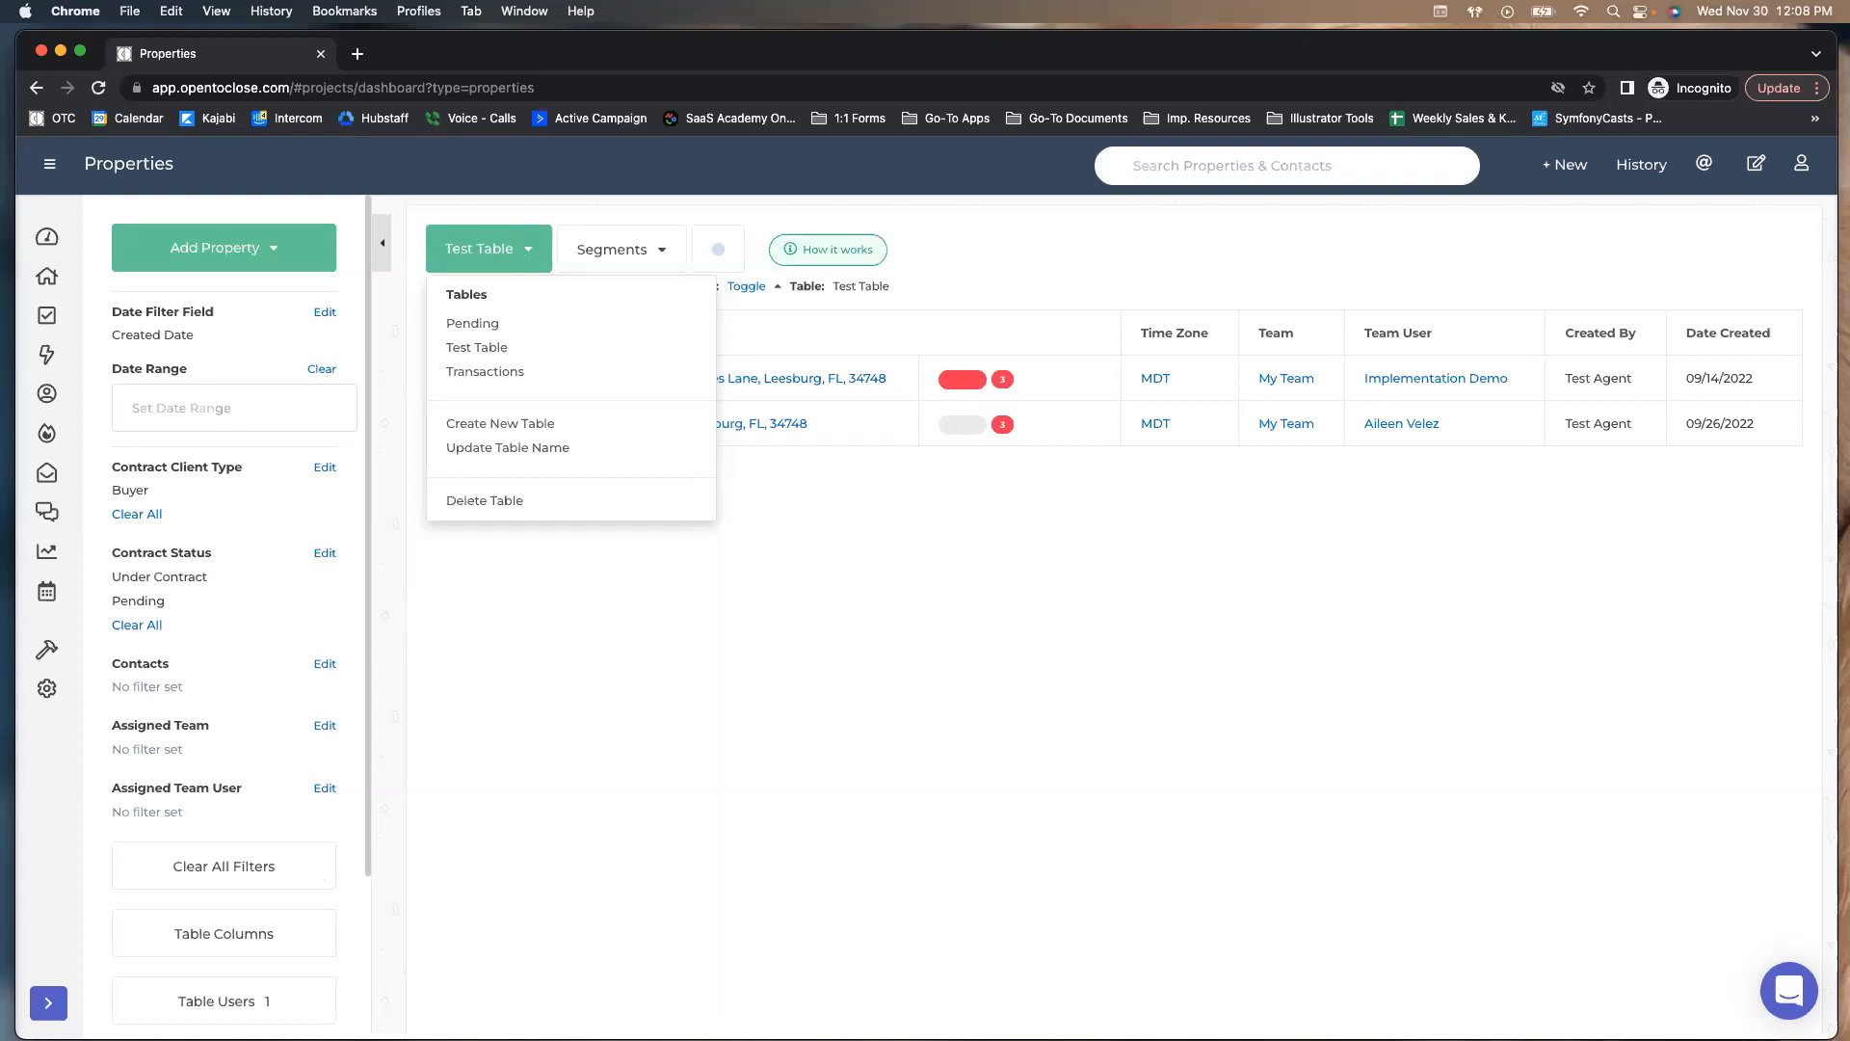
Review Test Table's Table Access users, then close the tables and segments dropdowns
left_click(196, 1002)
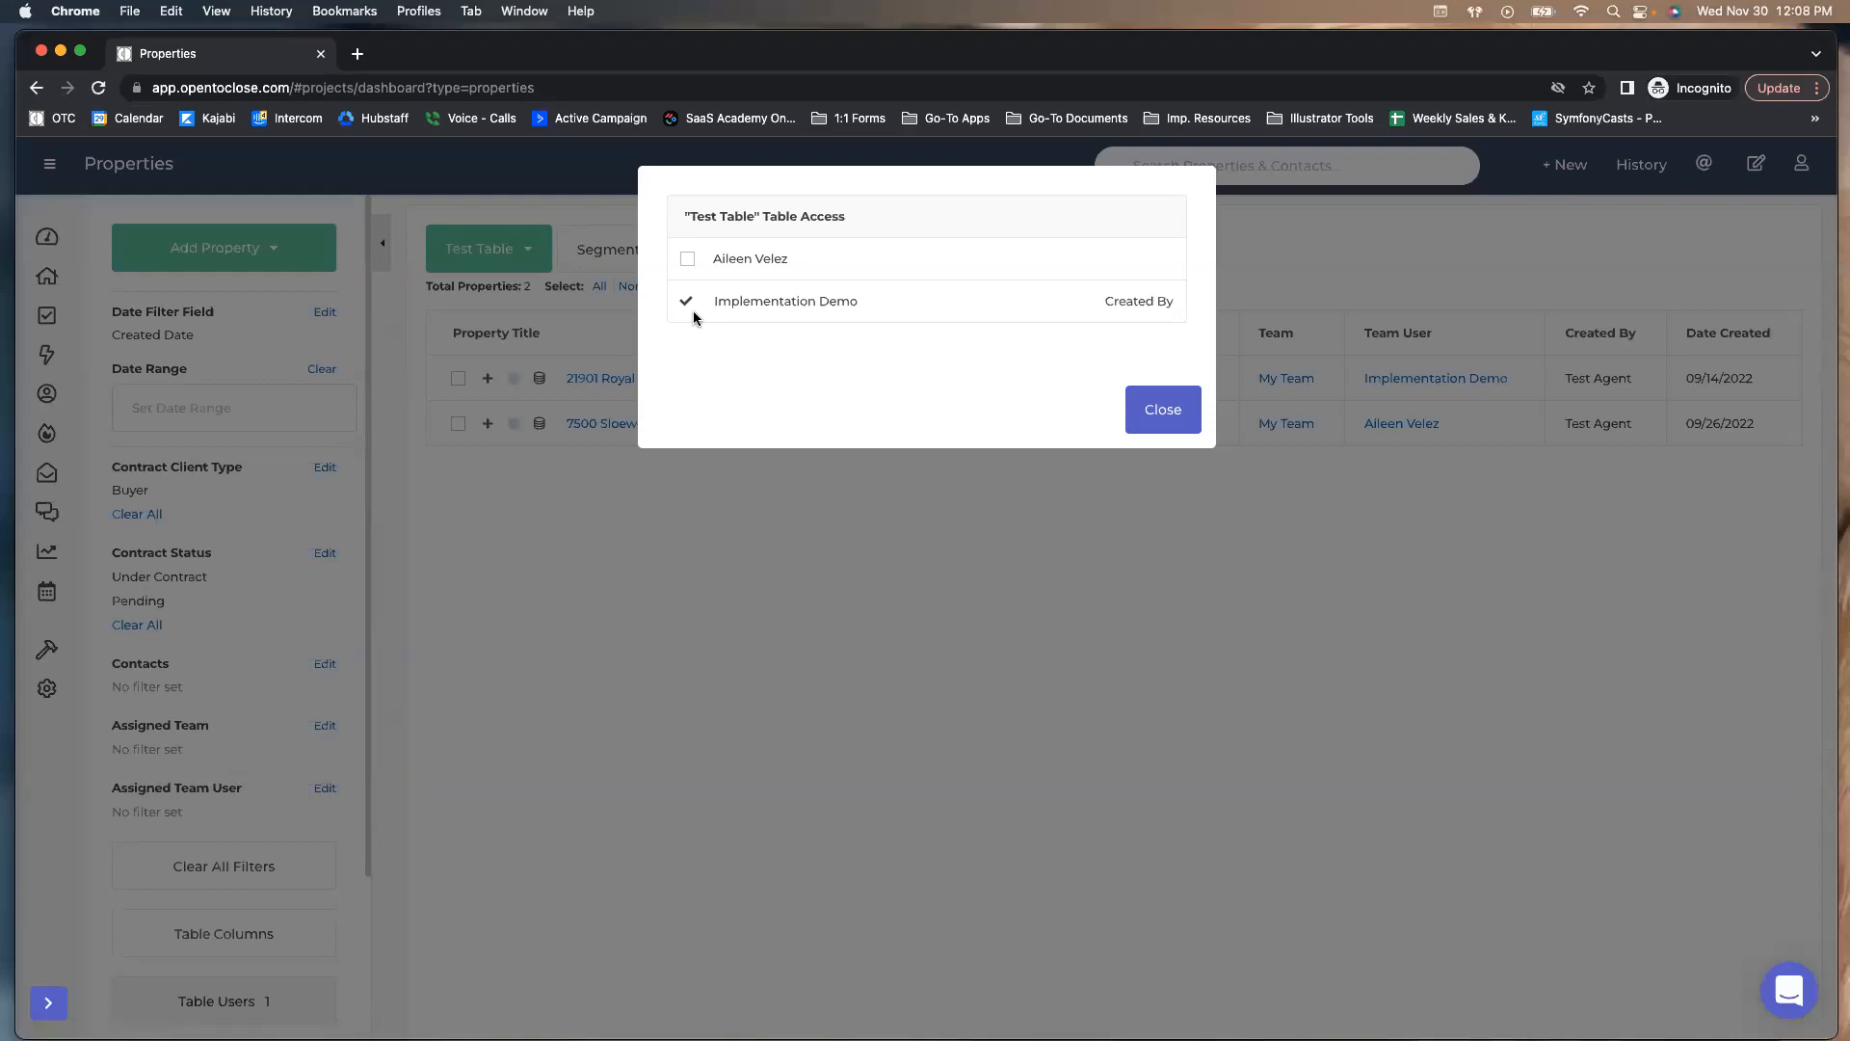
left_click(1133, 409)
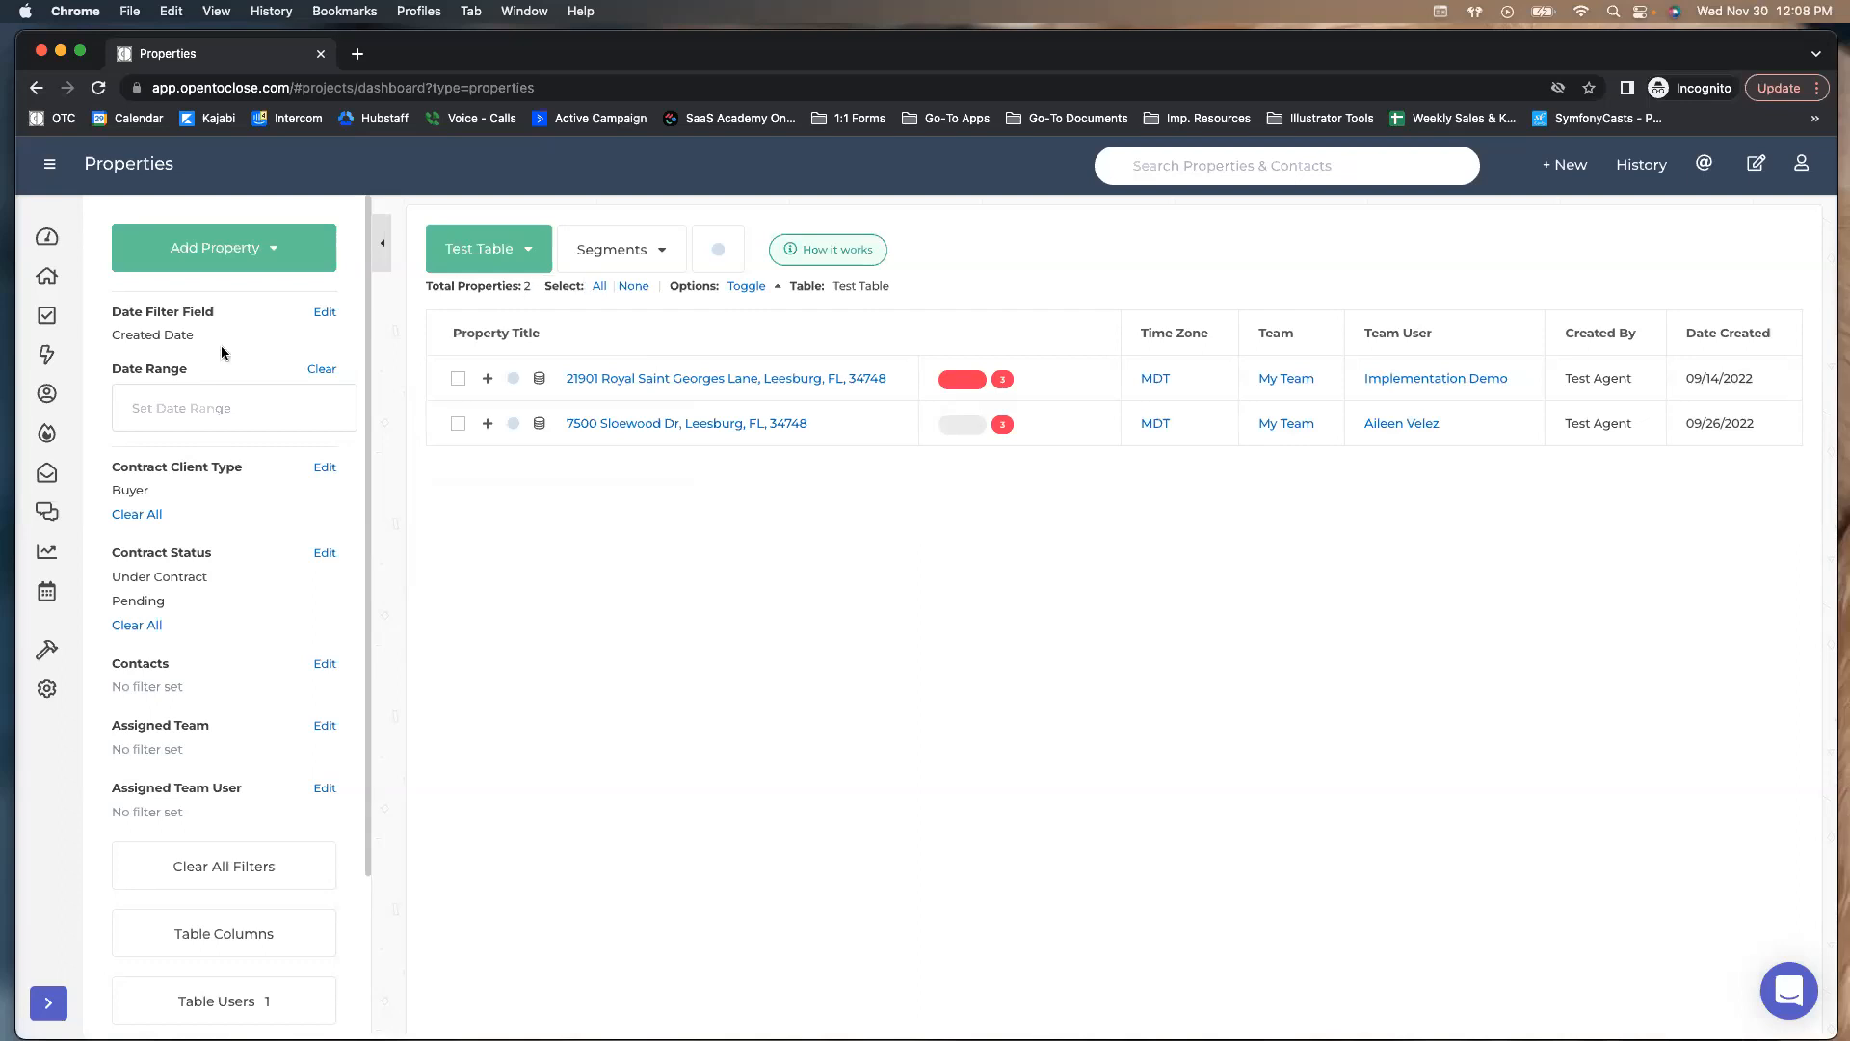
left_click(477, 270)
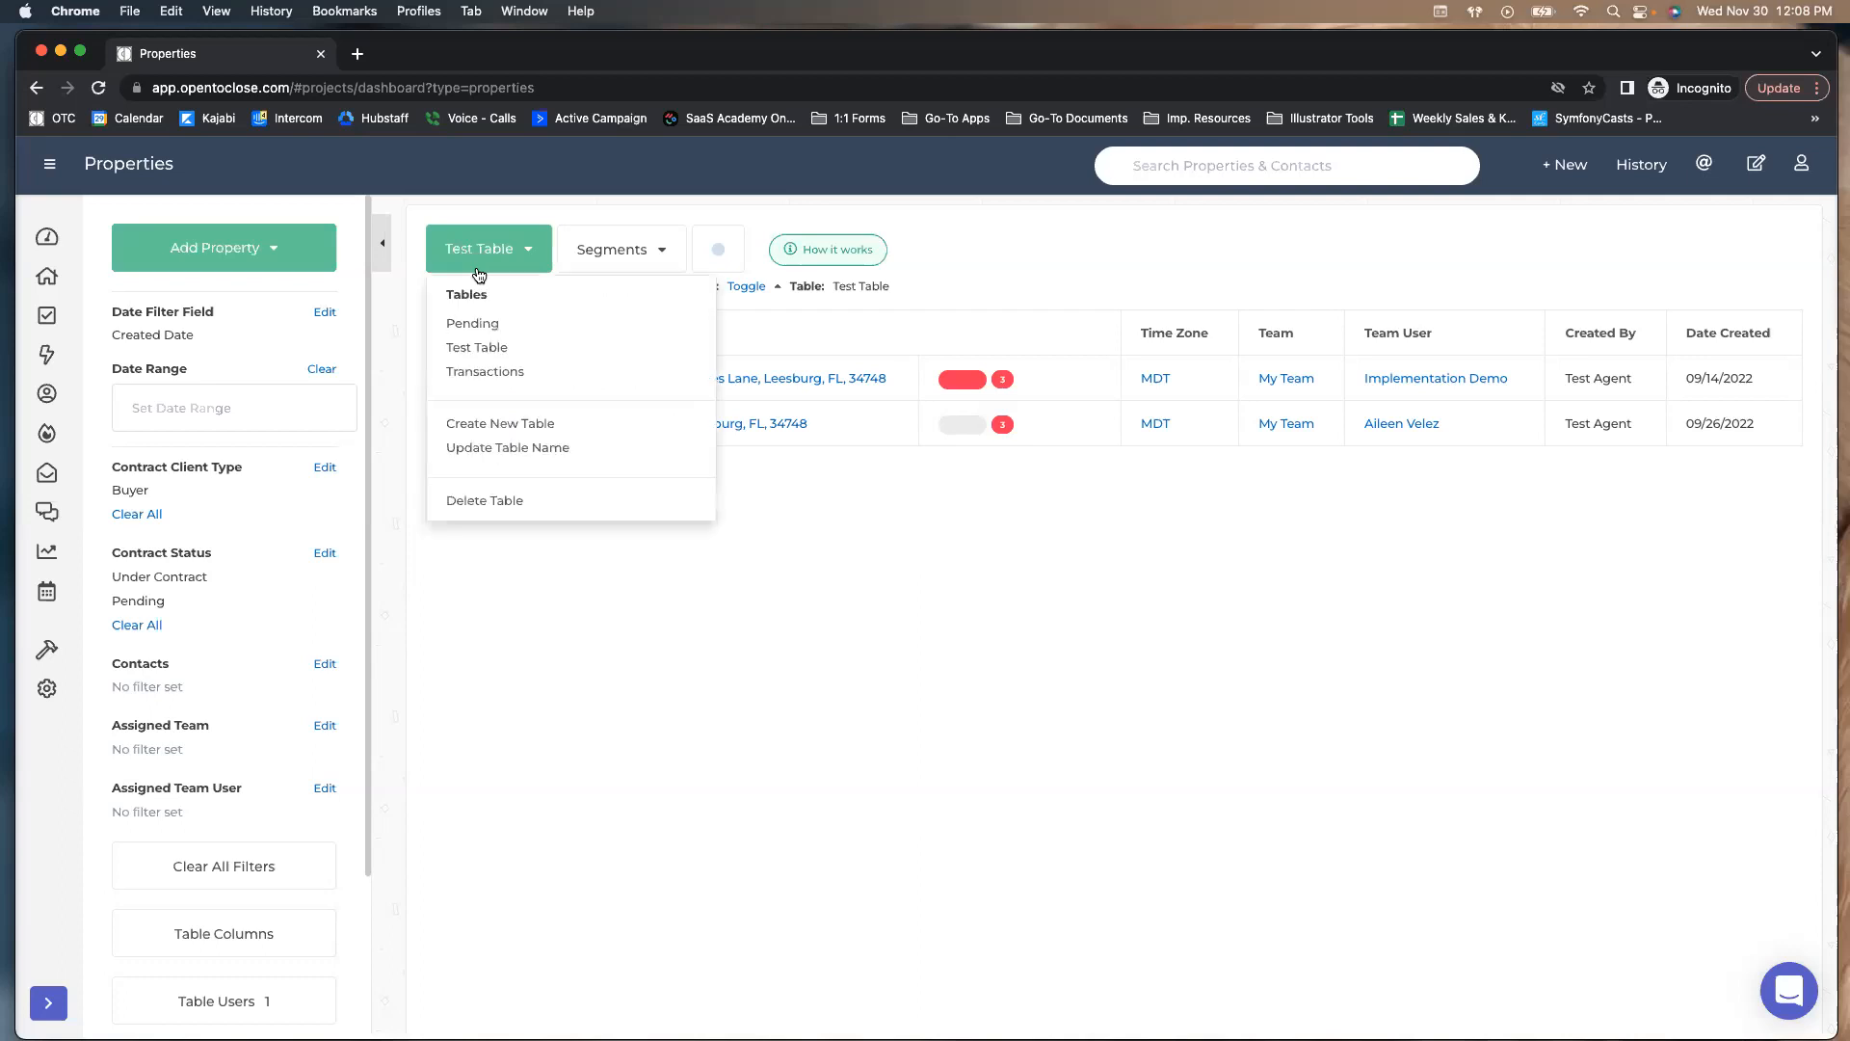
left_click(588, 256)
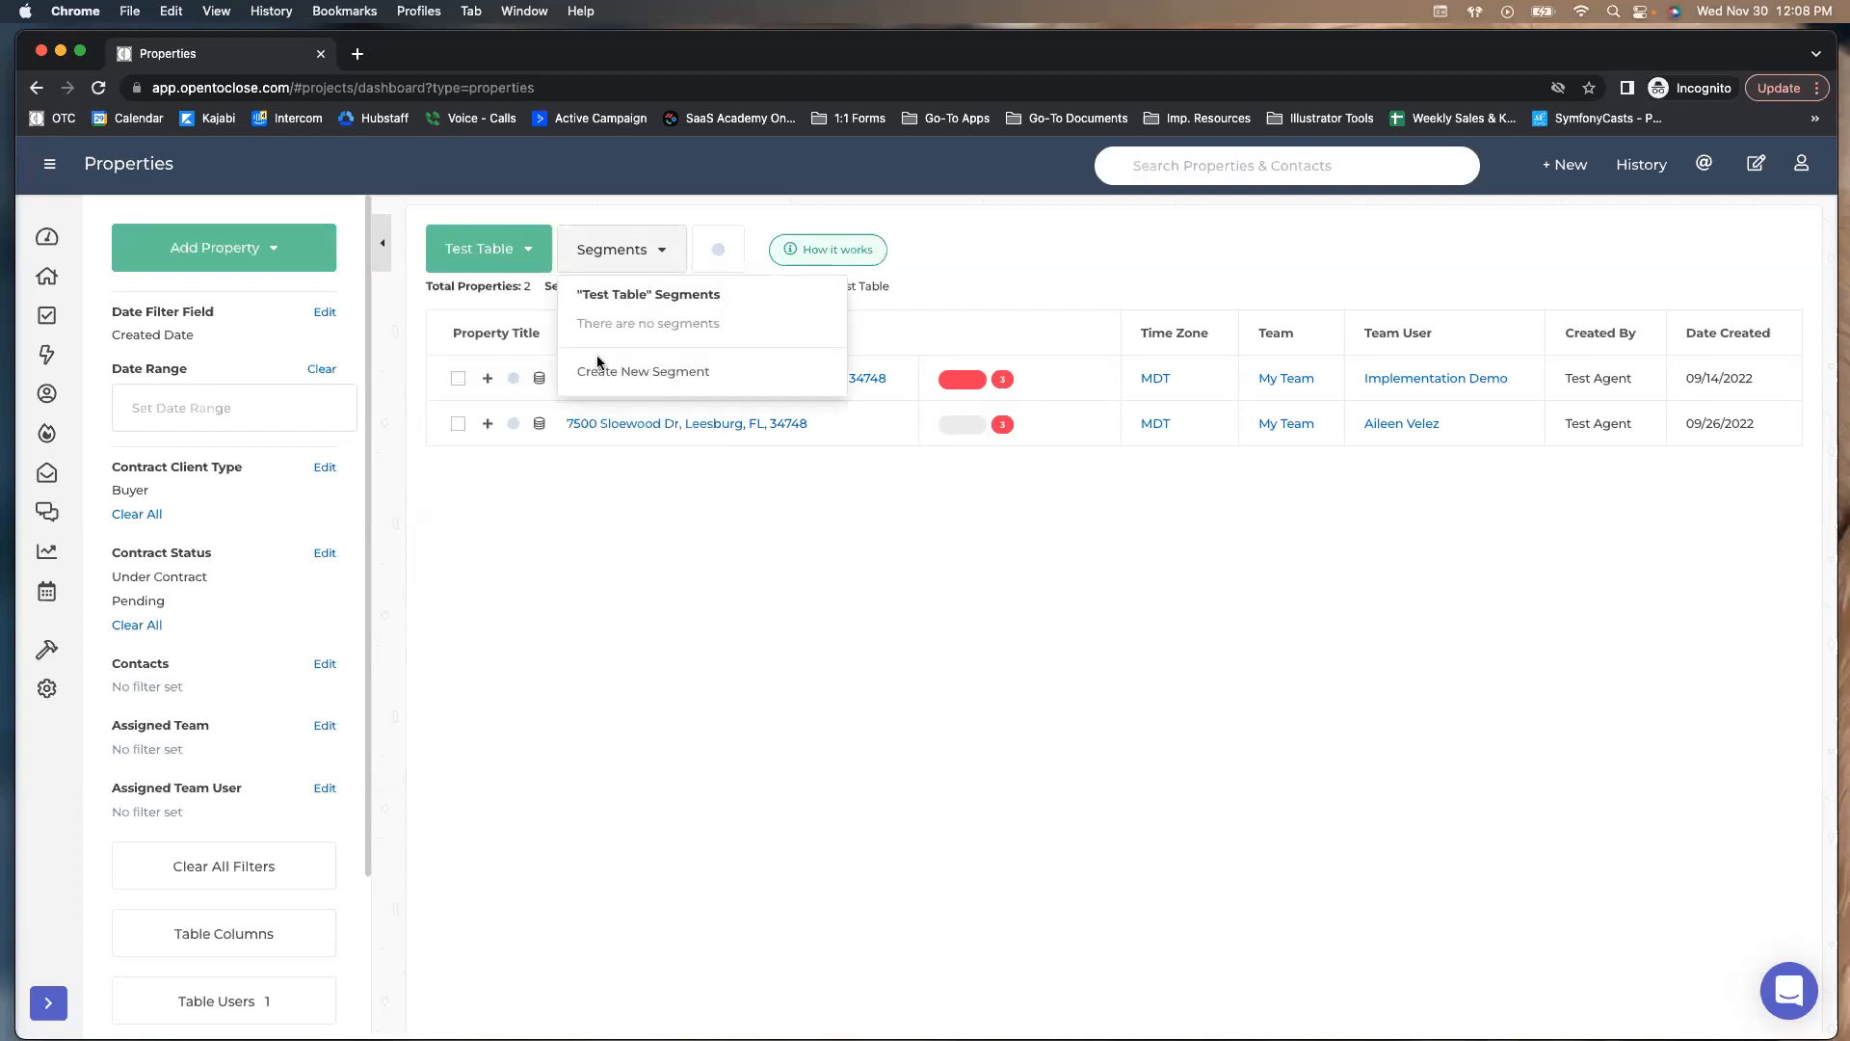
left_click(421, 314)
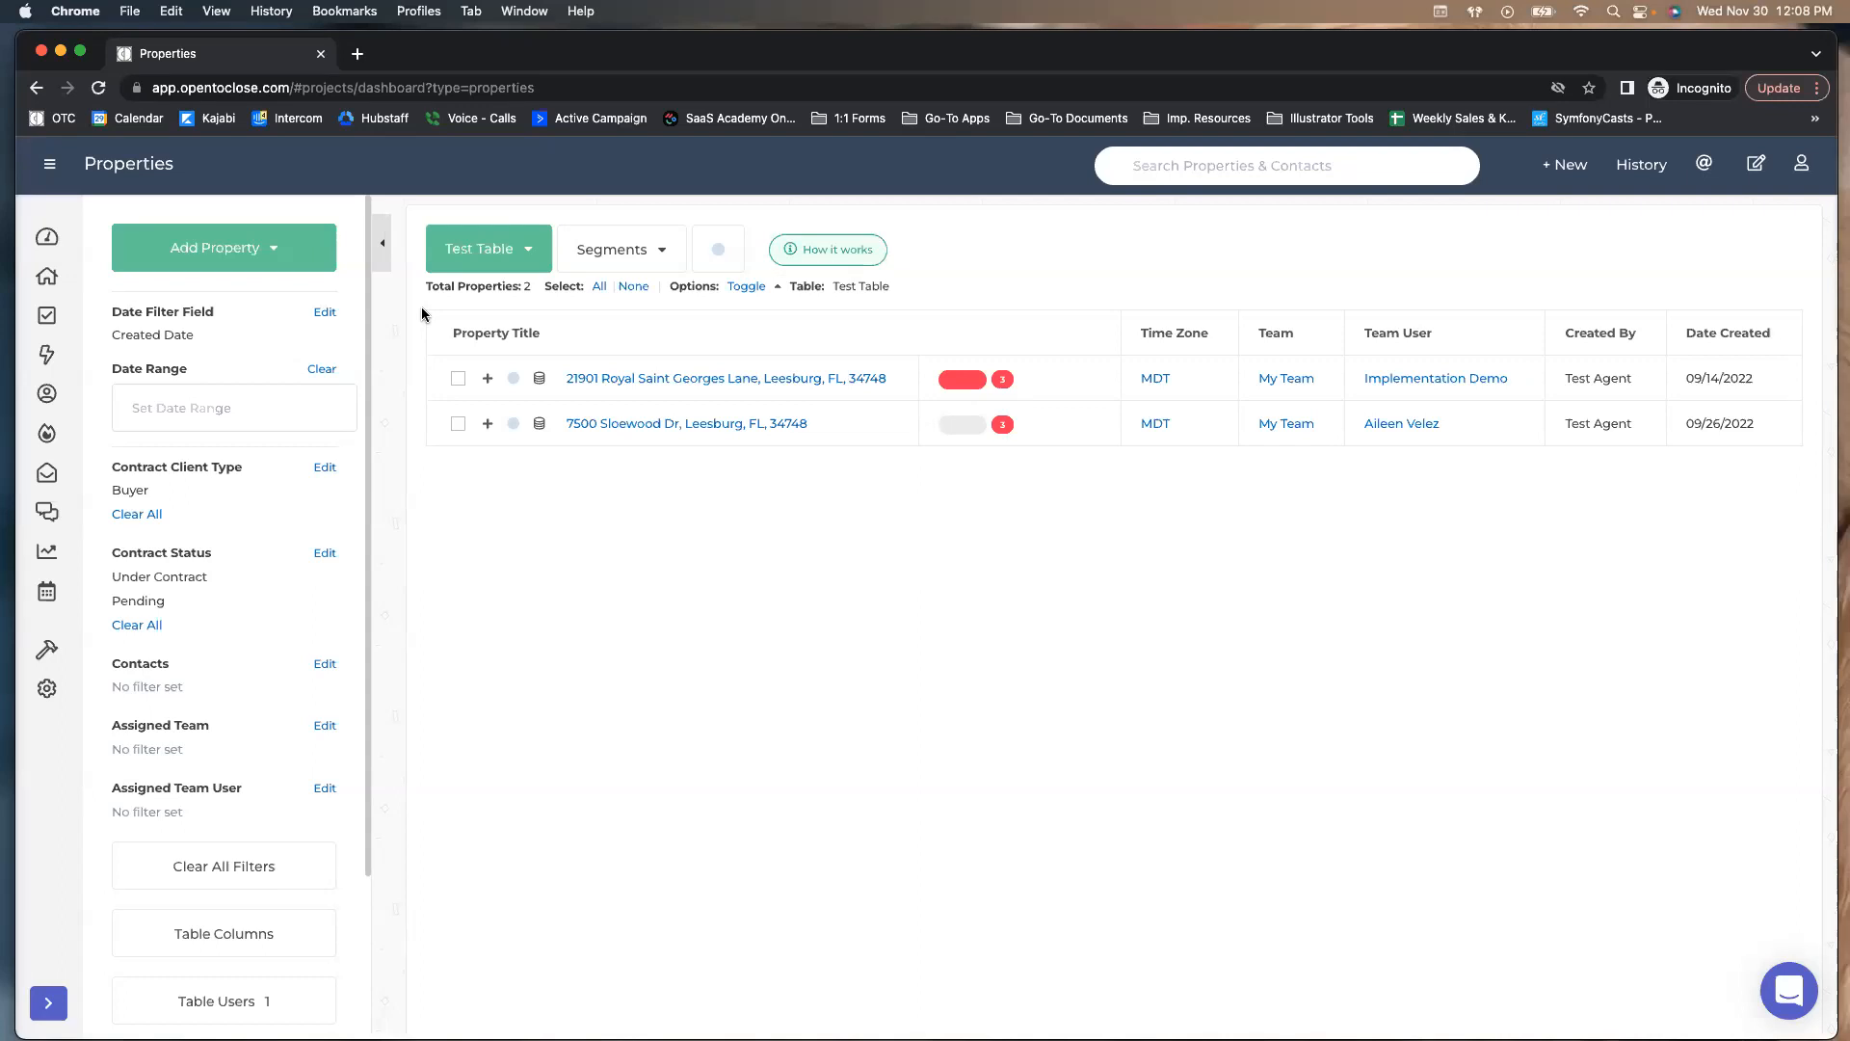
Create a Test Table segment named 'Pending Listings Inspections Coming Up' and submit it
left_click(612, 254)
left_click(608, 370)
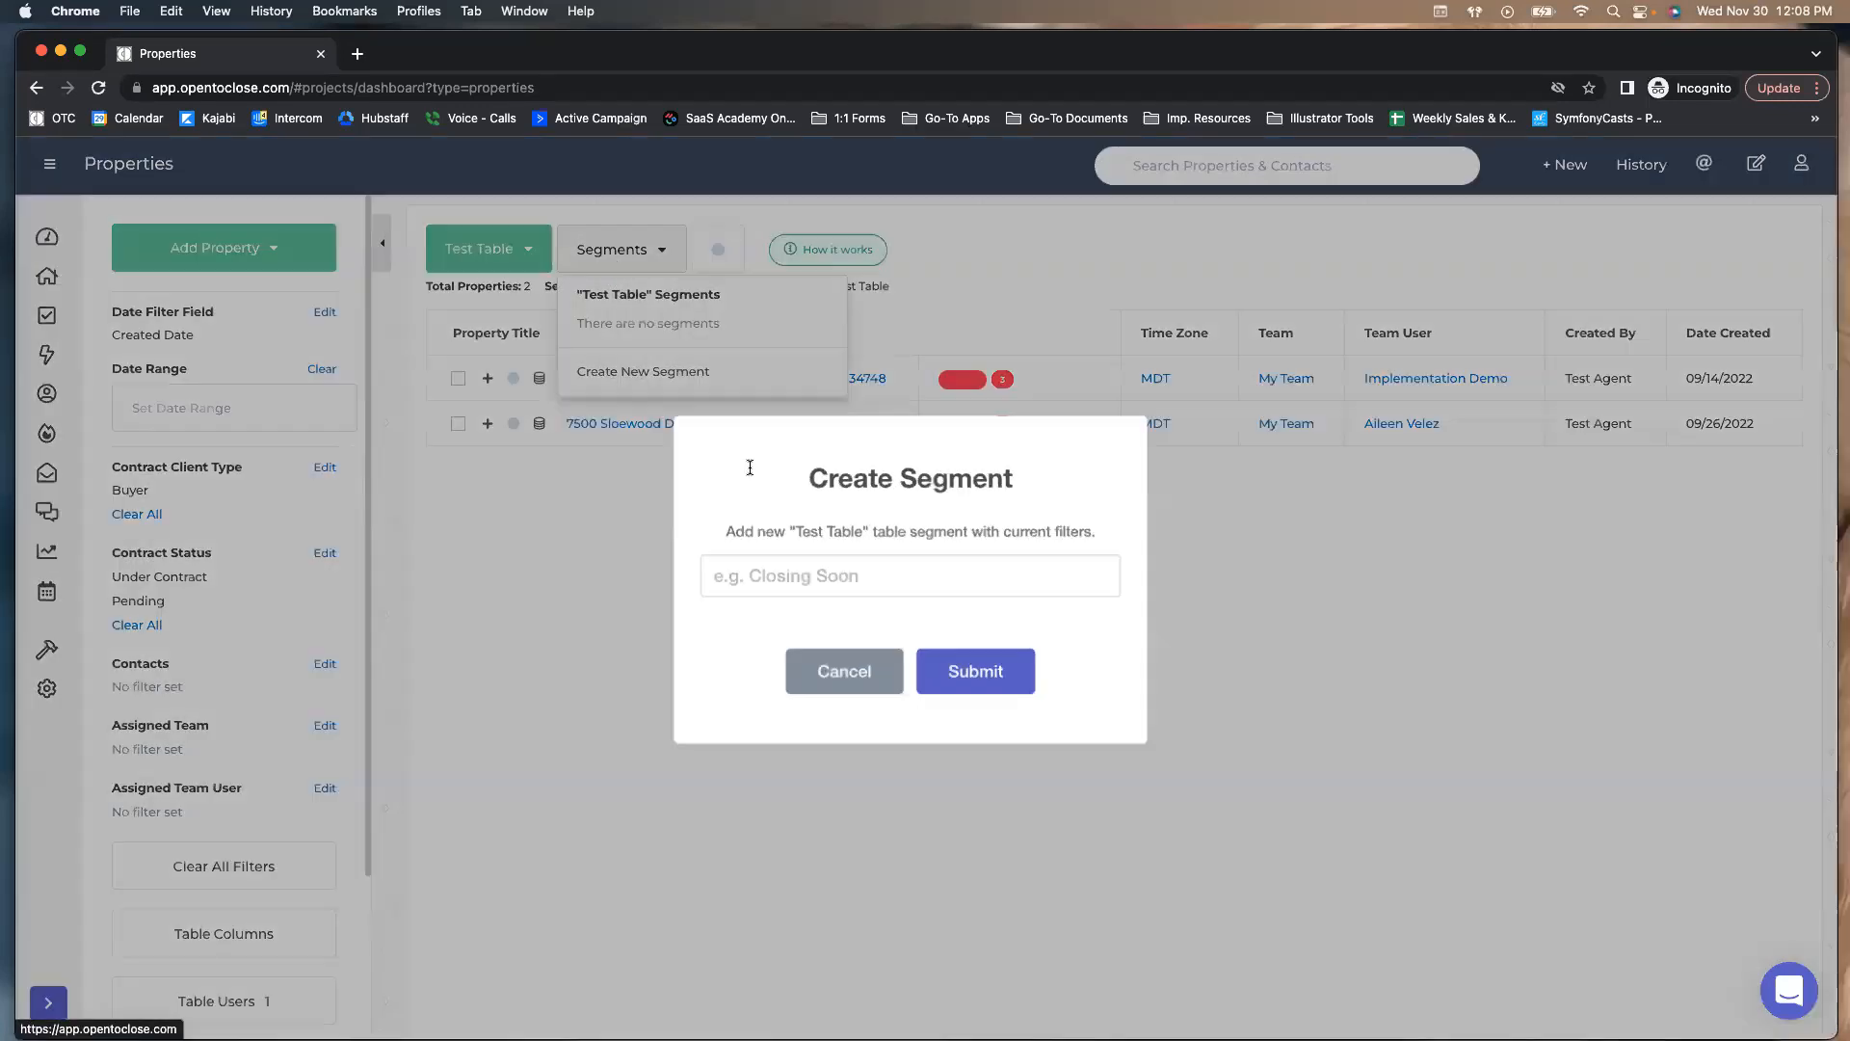
type("C")
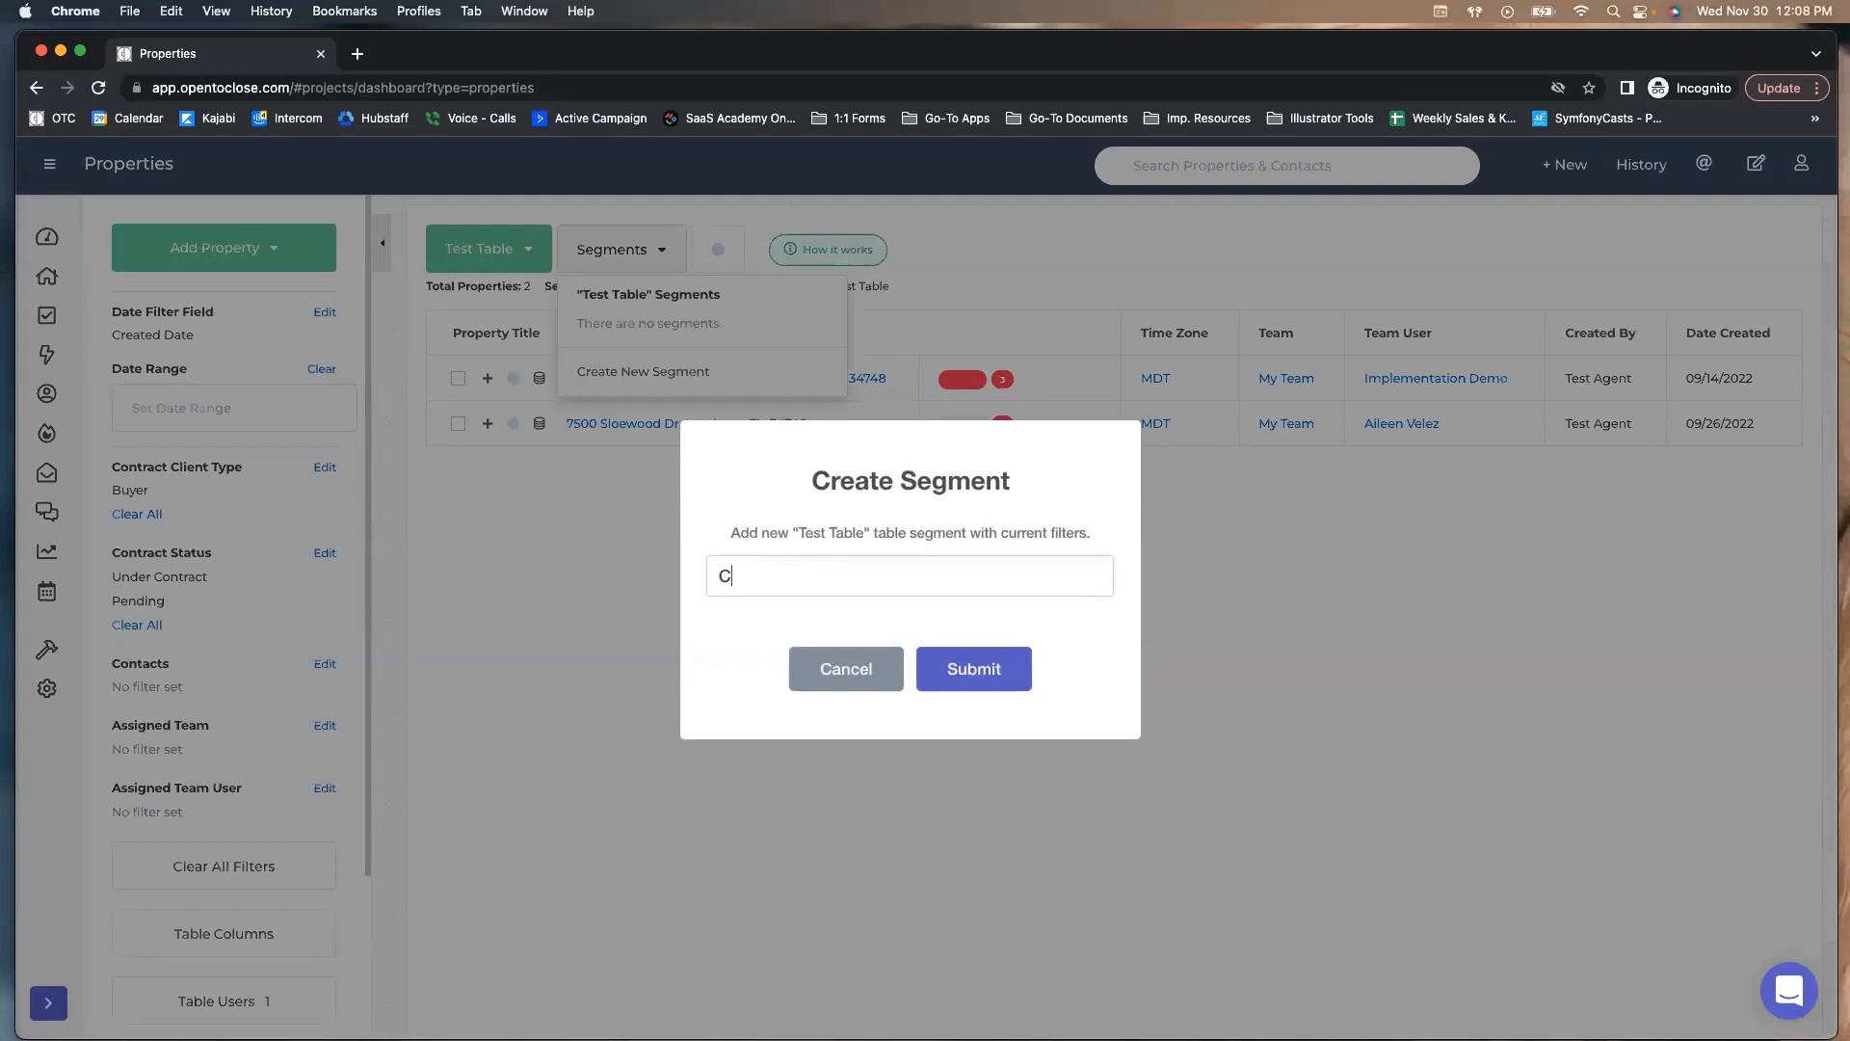
key("BackSpace")
type("Pending Listings G")
key("BackSpace")
type("Inspections Coming Up")
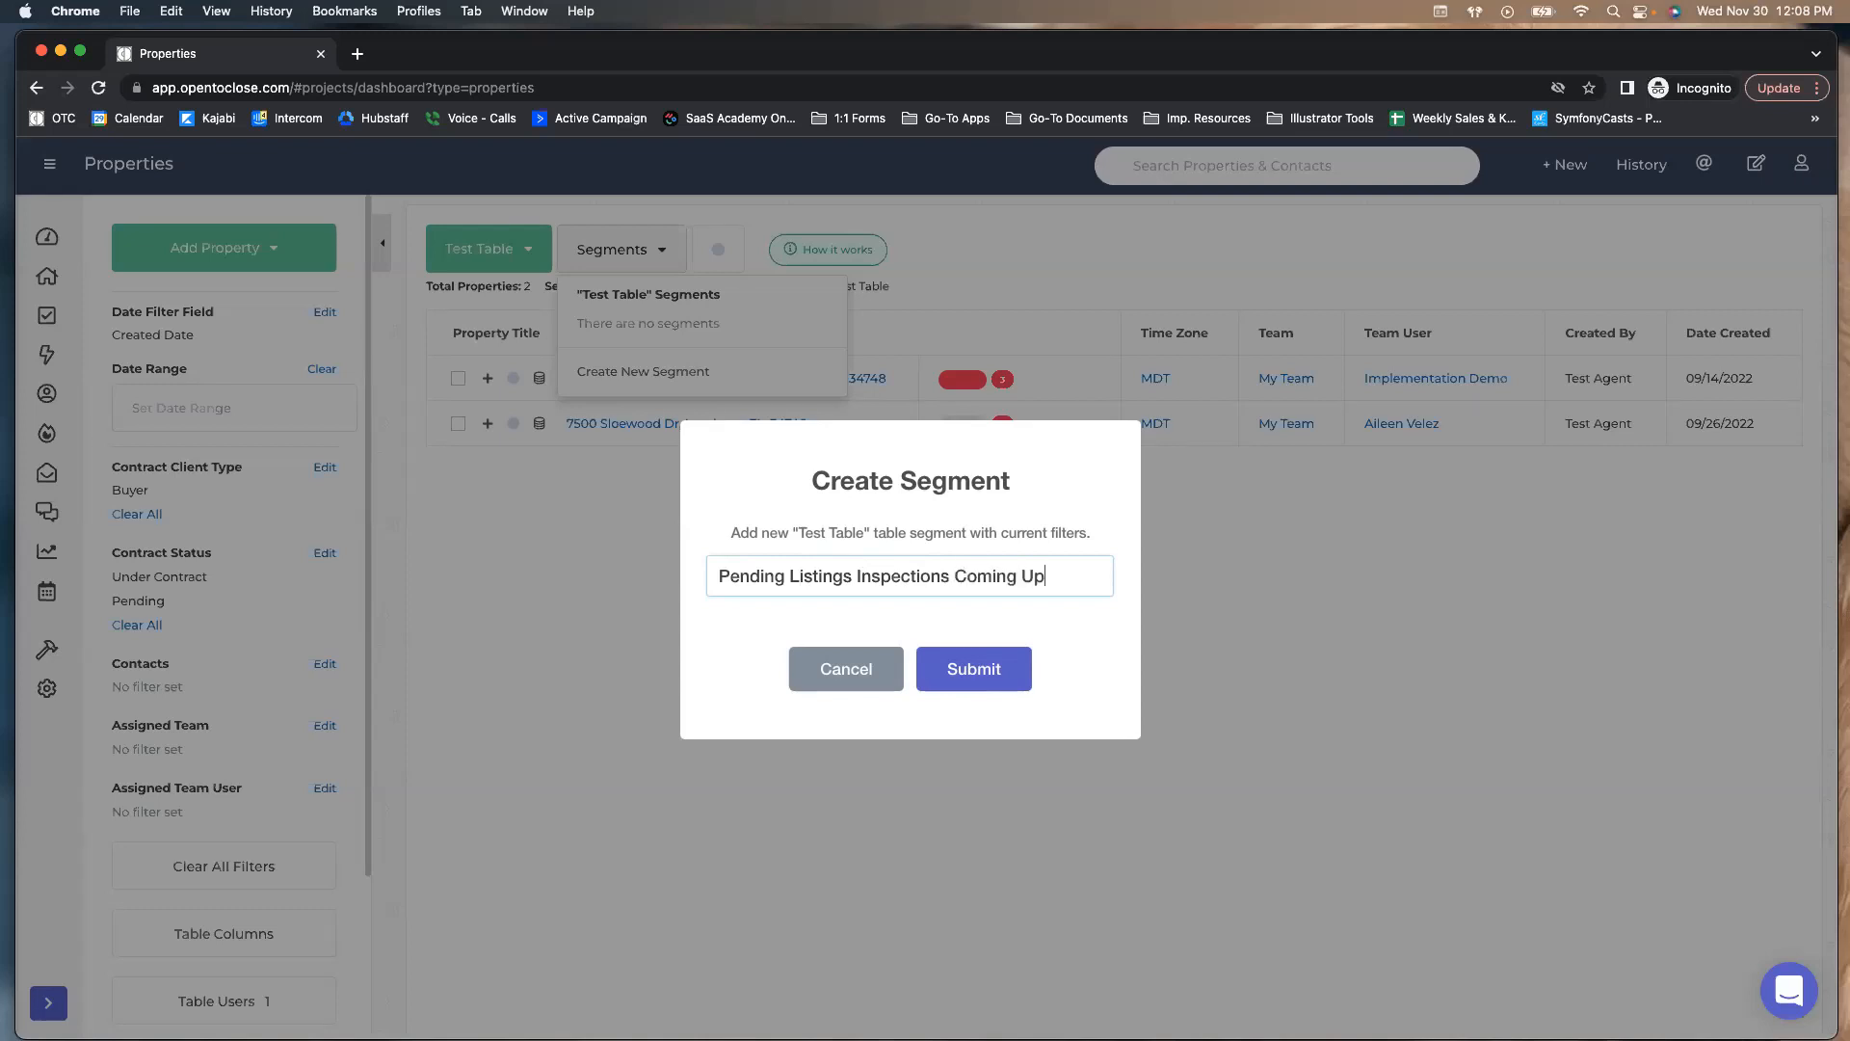
left_click(950, 675)
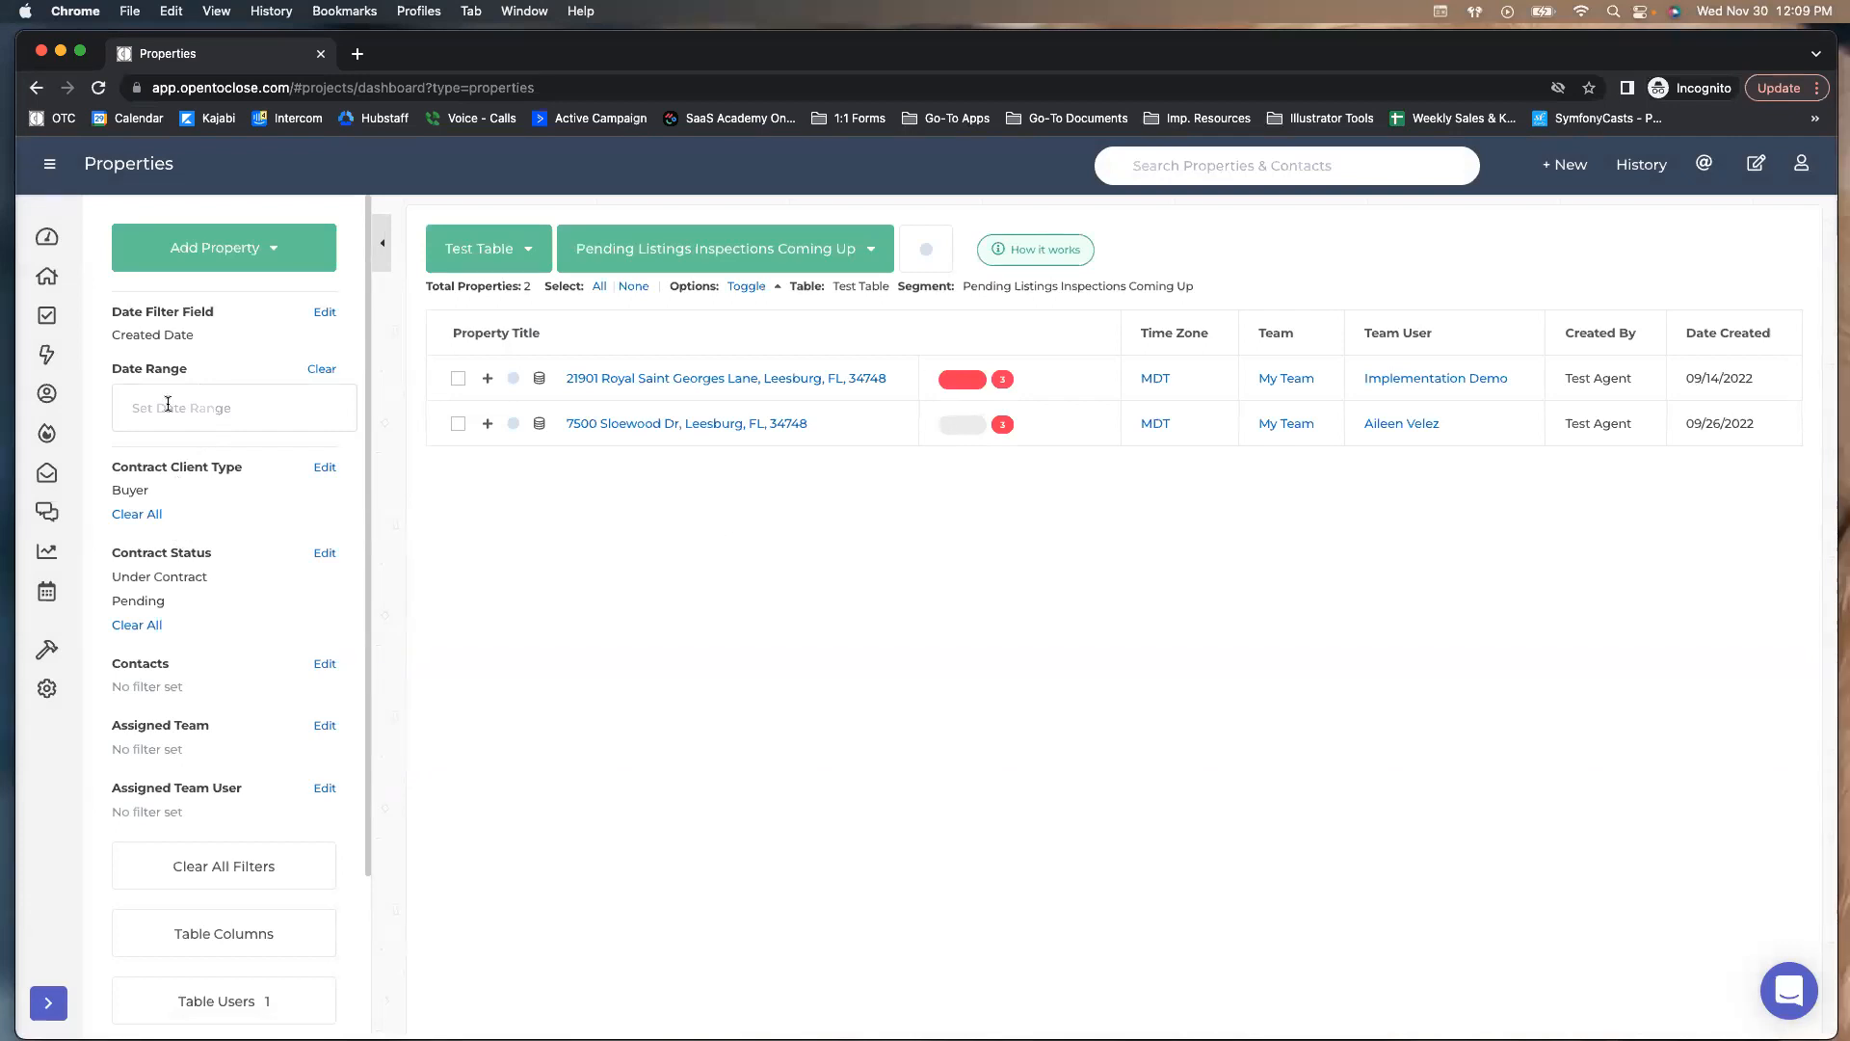
Set the date range to Next 7 Days on the Home Inspection Due field
left_click(309, 390)
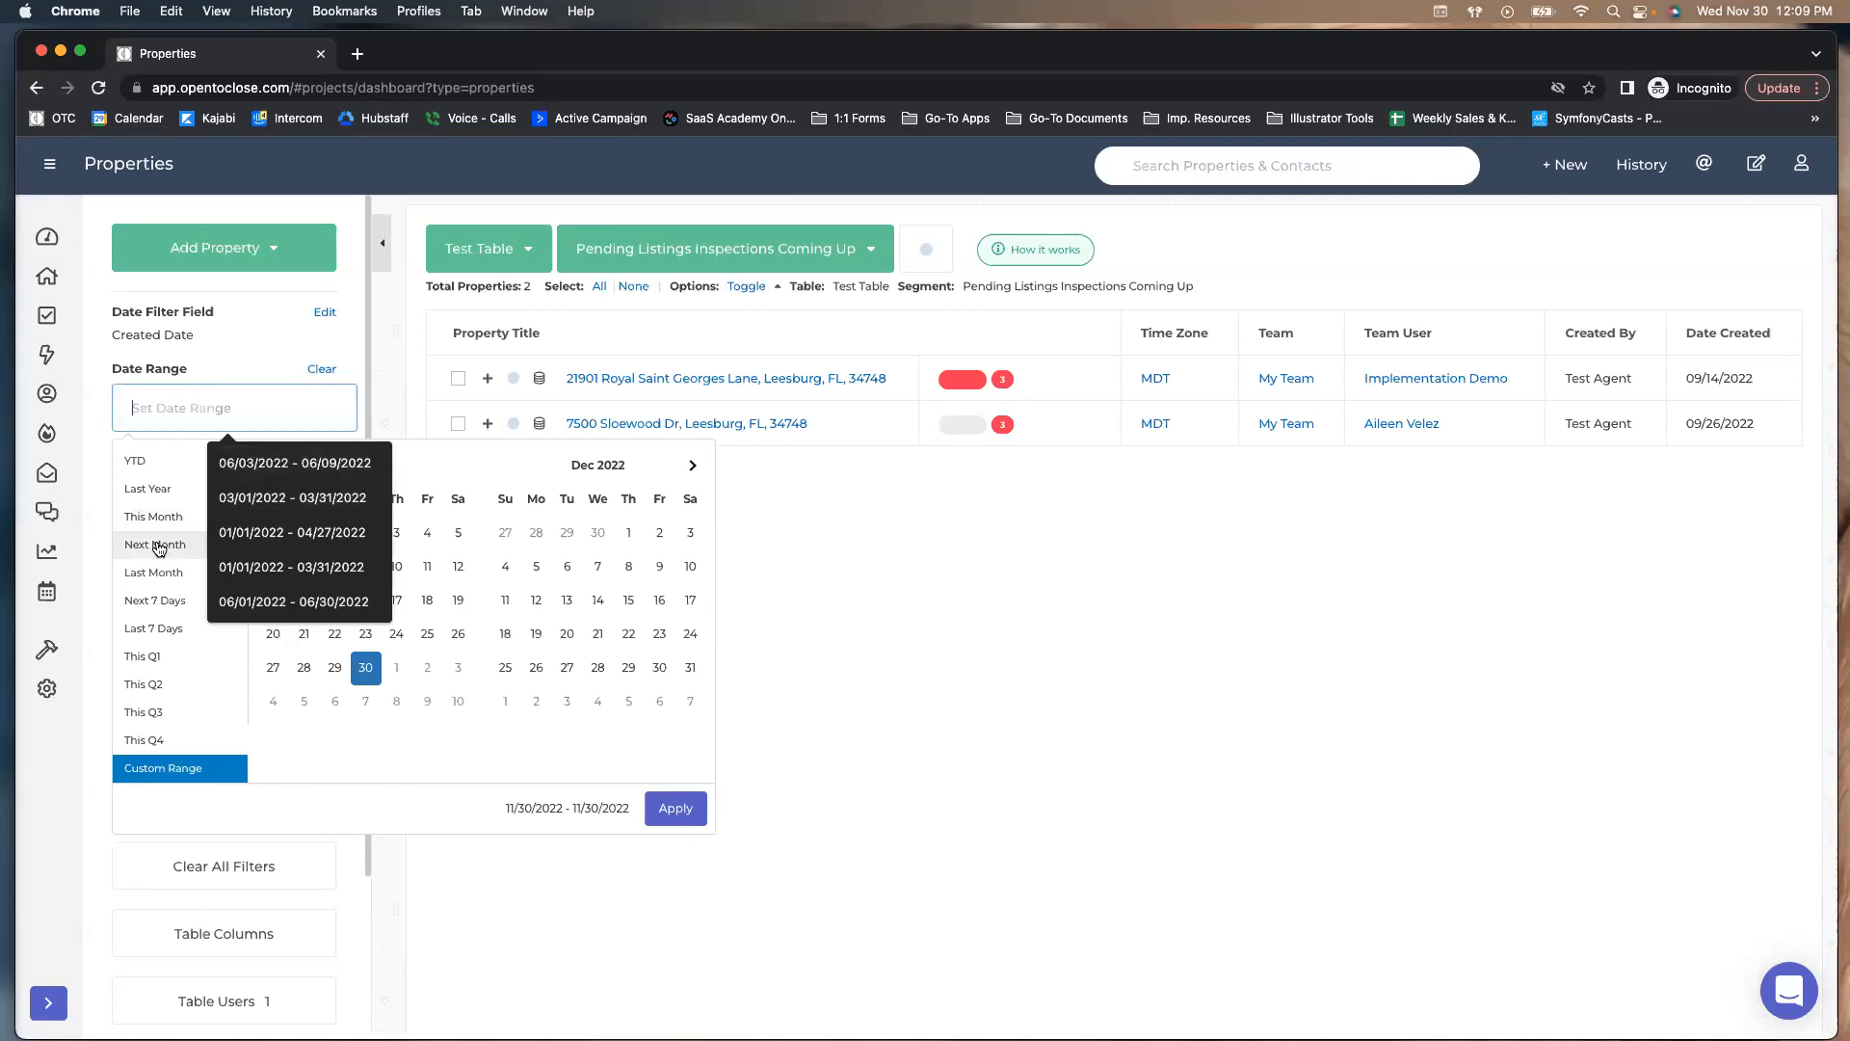
left_click(146, 603)
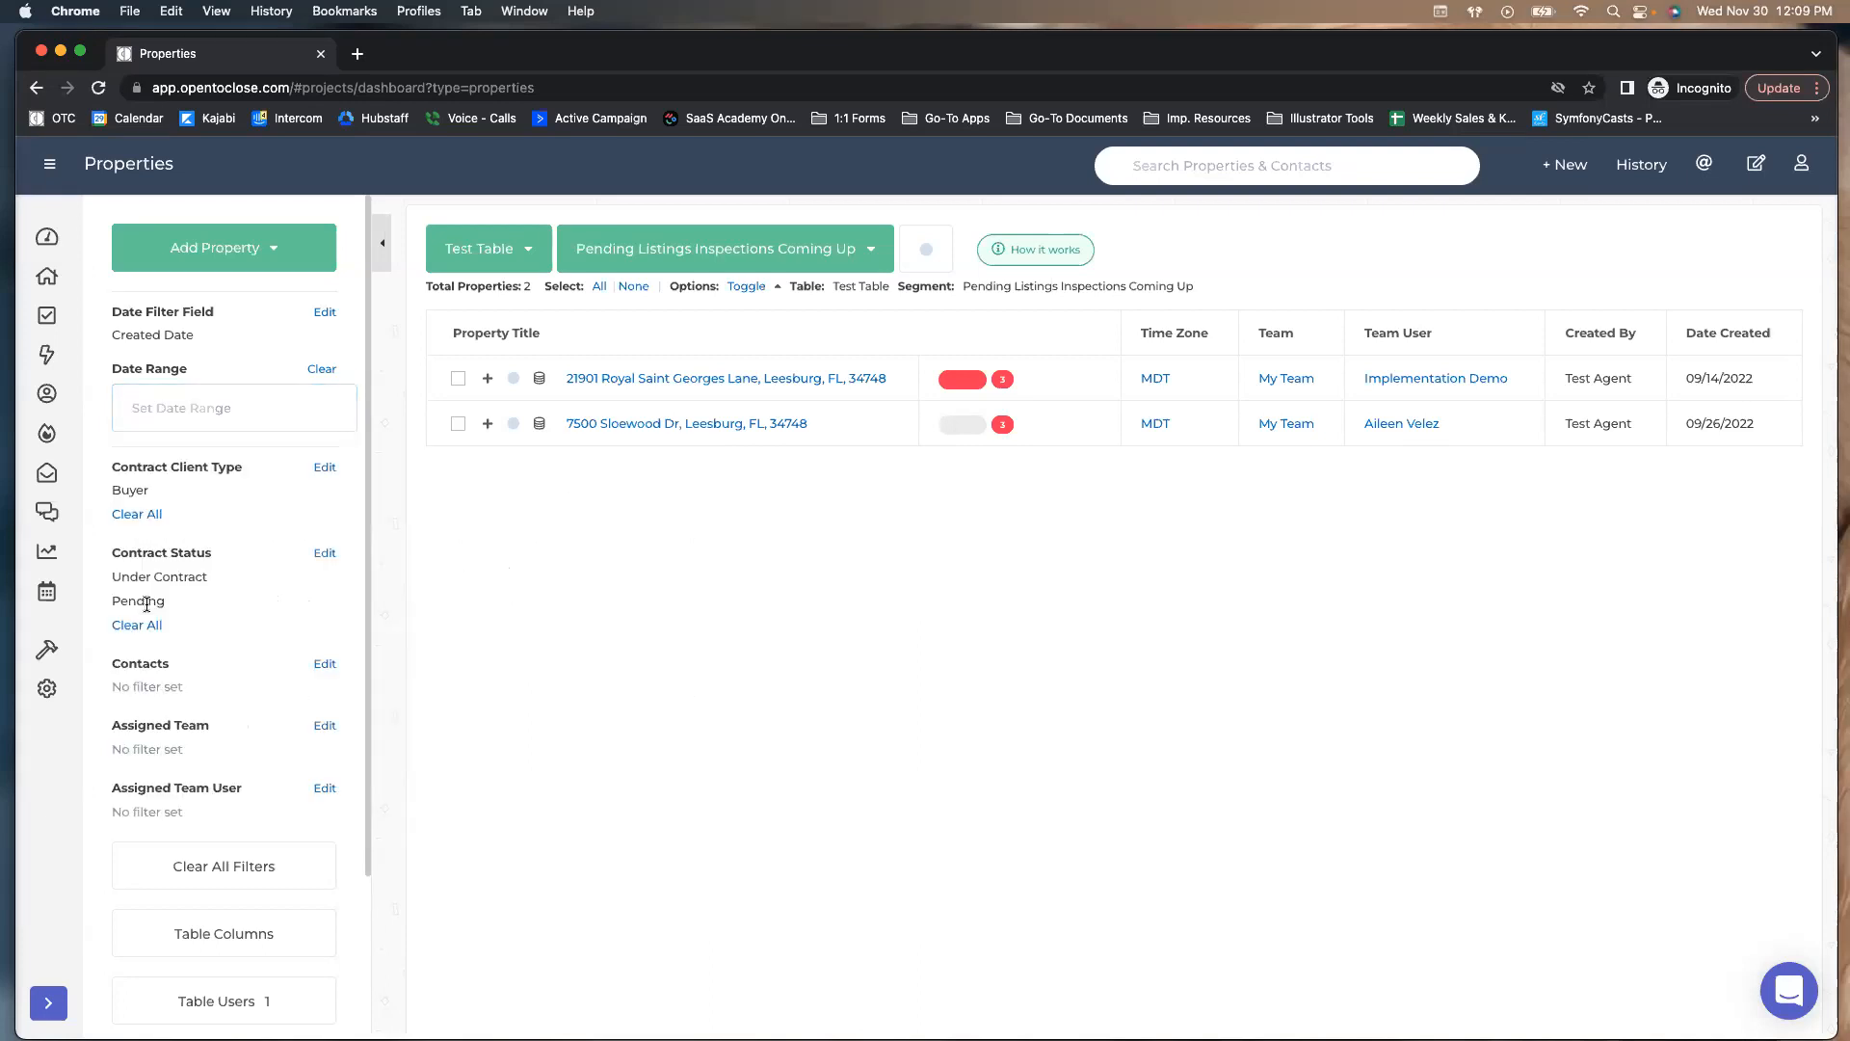
left_click(324, 315)
left_click(725, 315)
type("inspe")
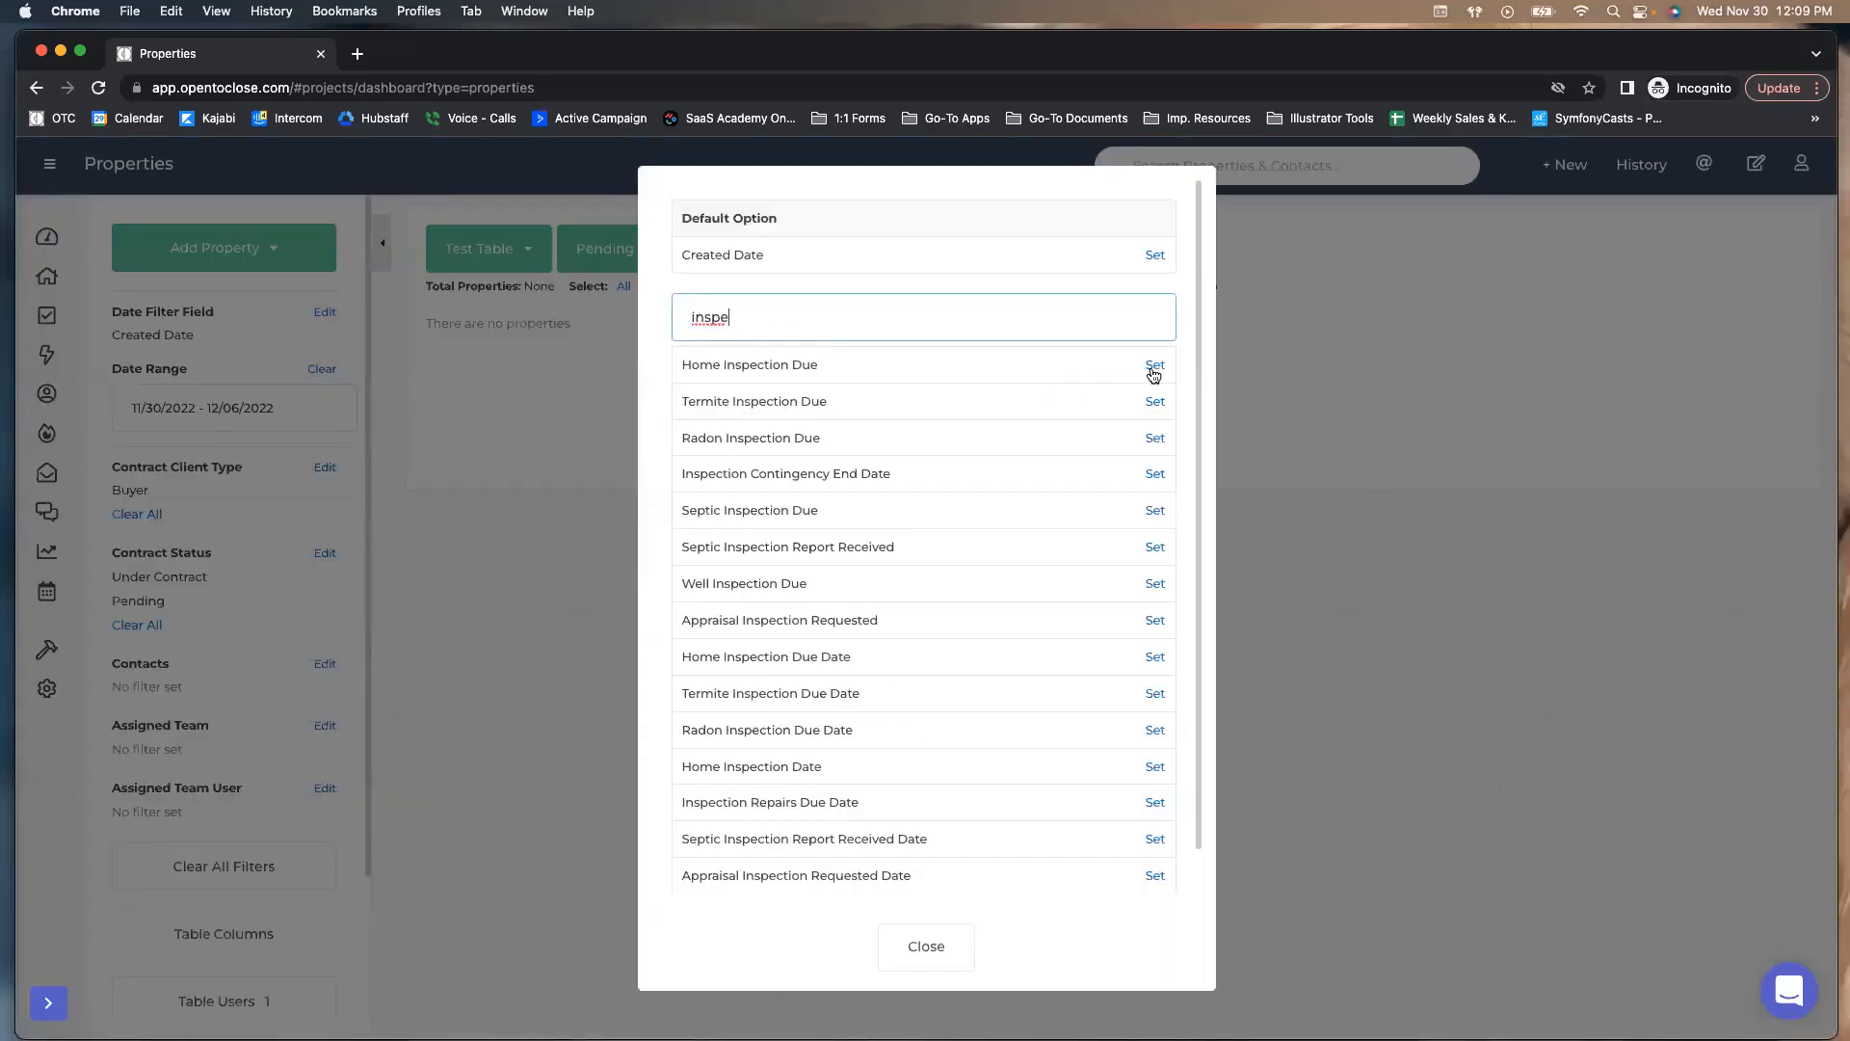
left_click(1153, 367)
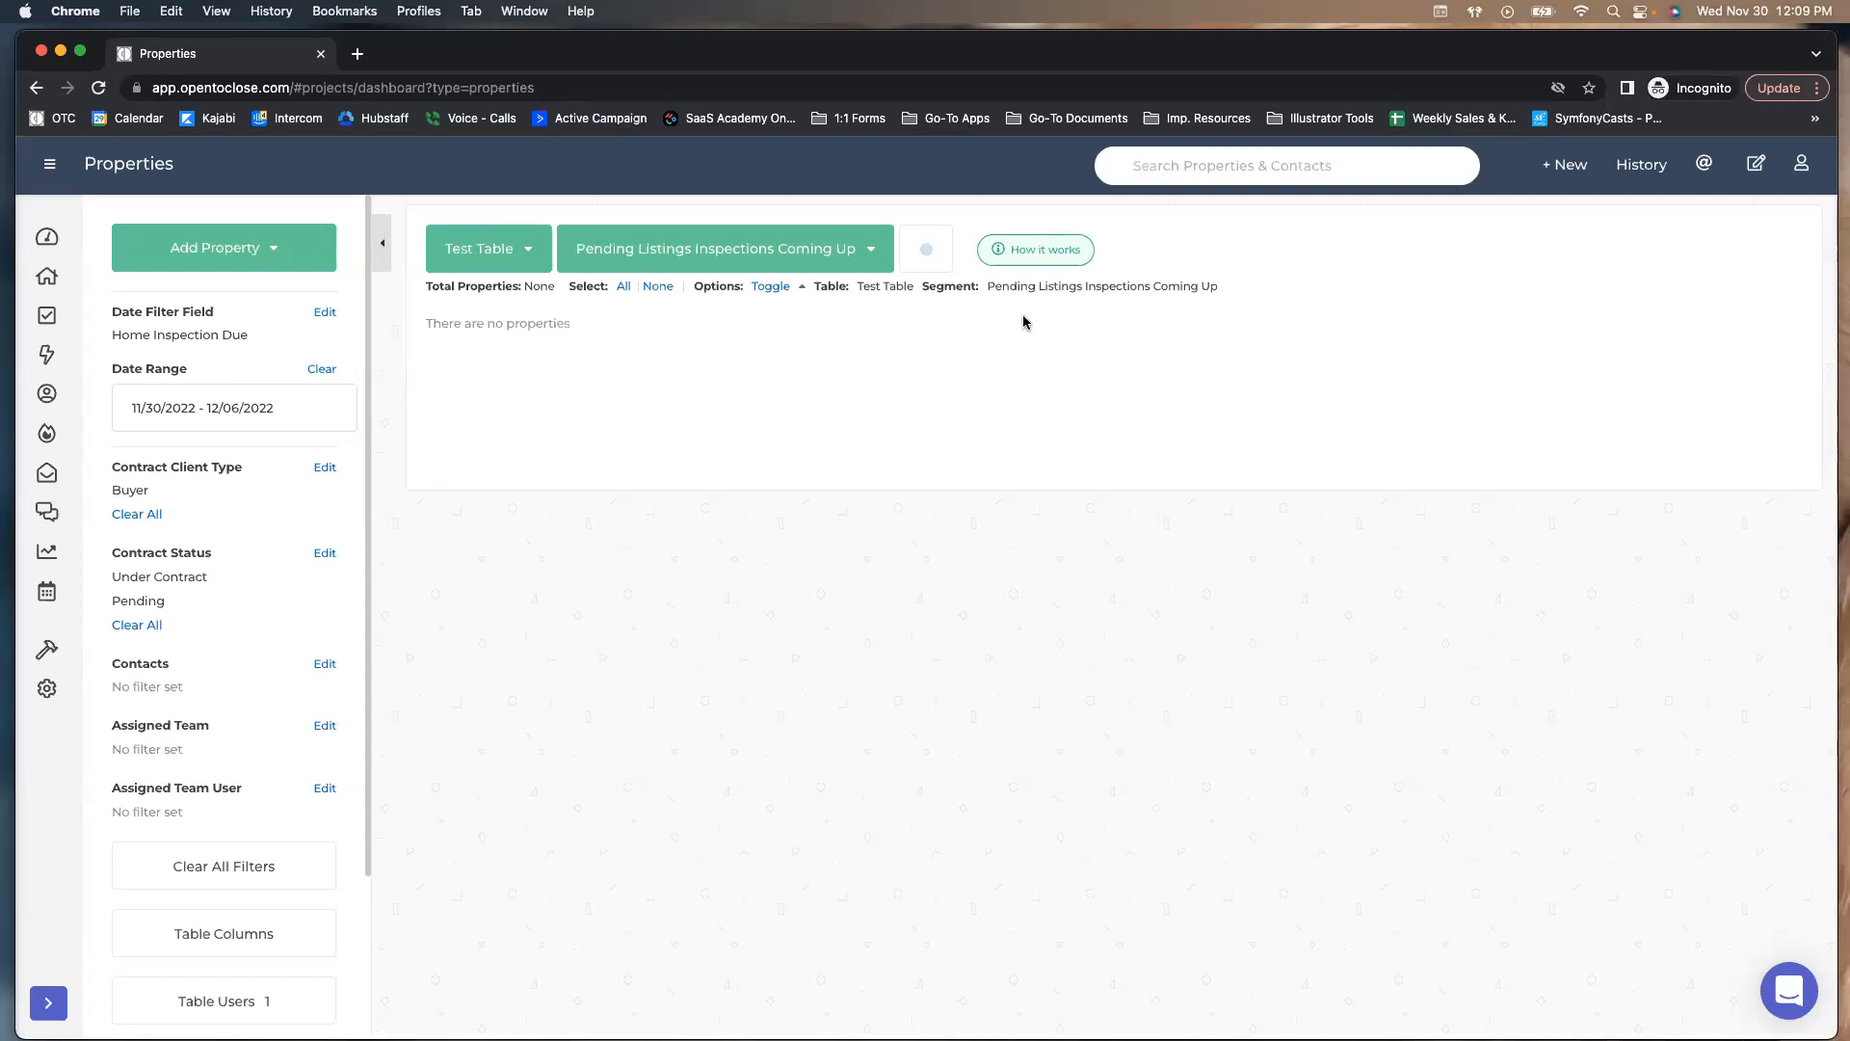
Choose the purple swatch as the segment's colour
left_click(926, 250)
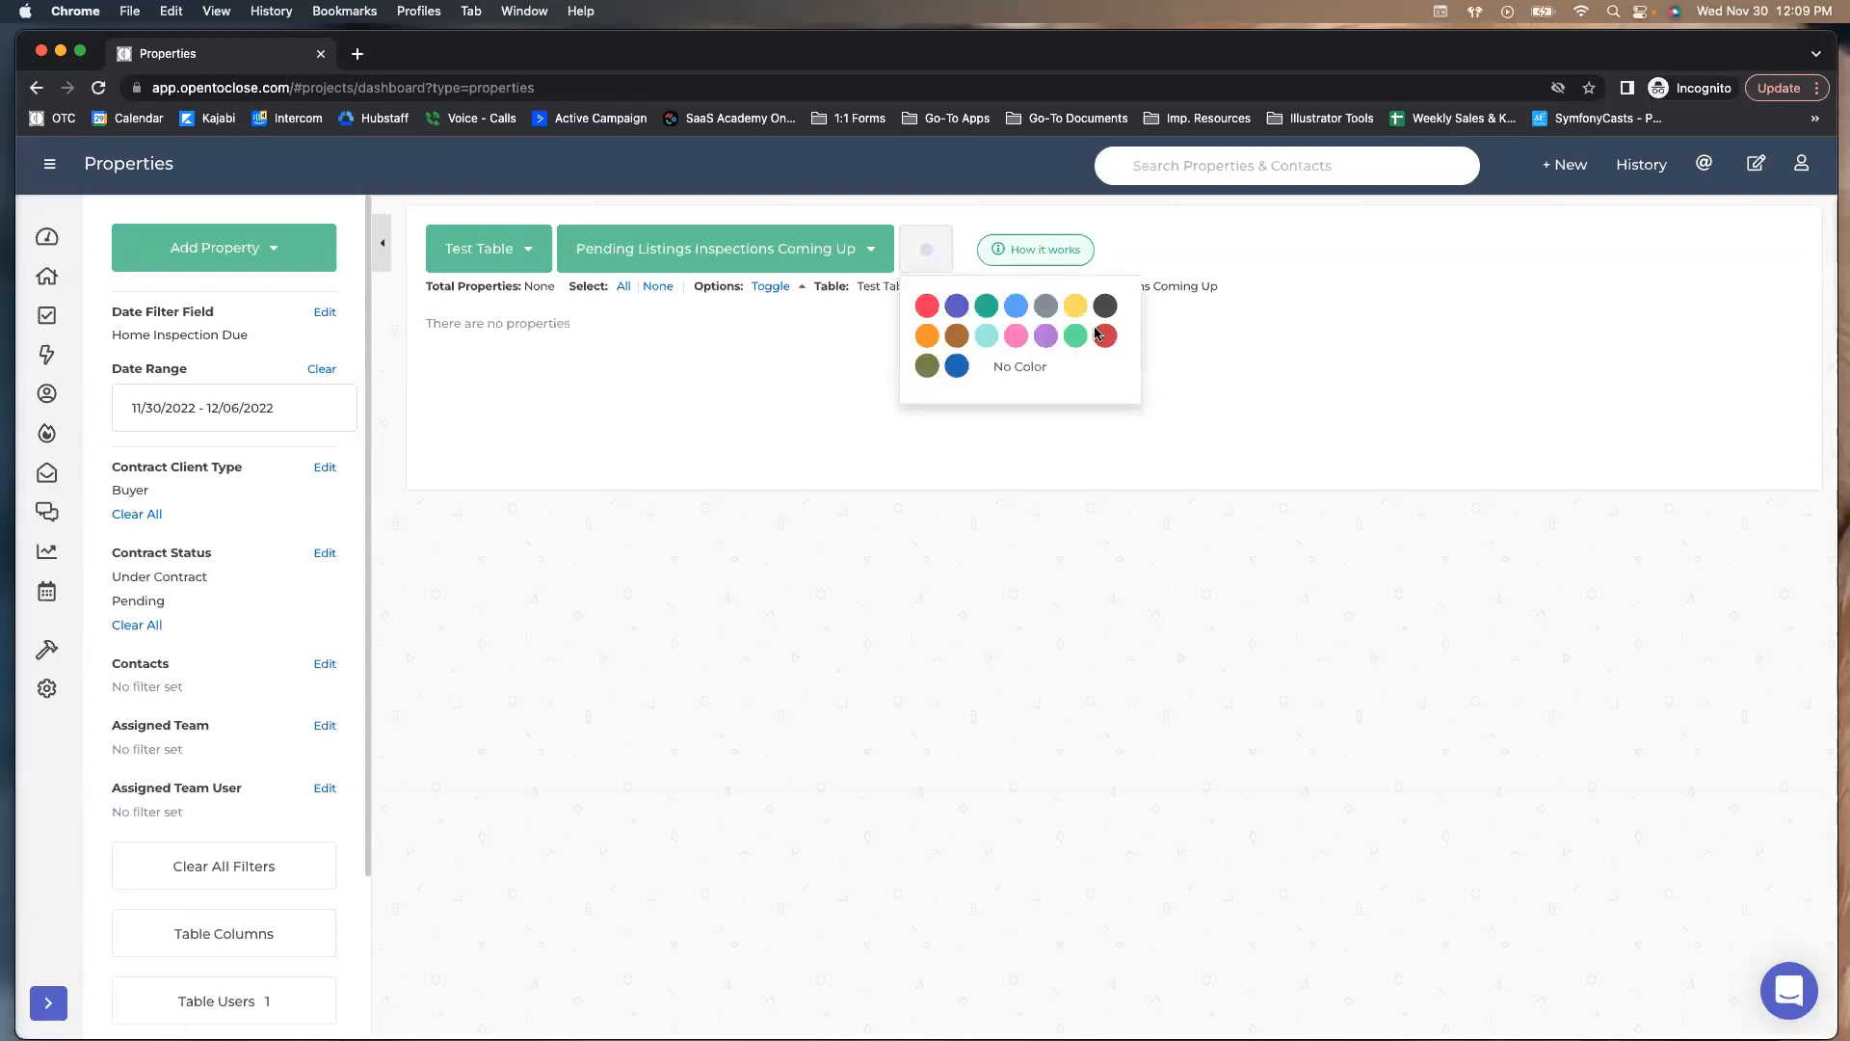
left_click(800, 333)
left_click(853, 248)
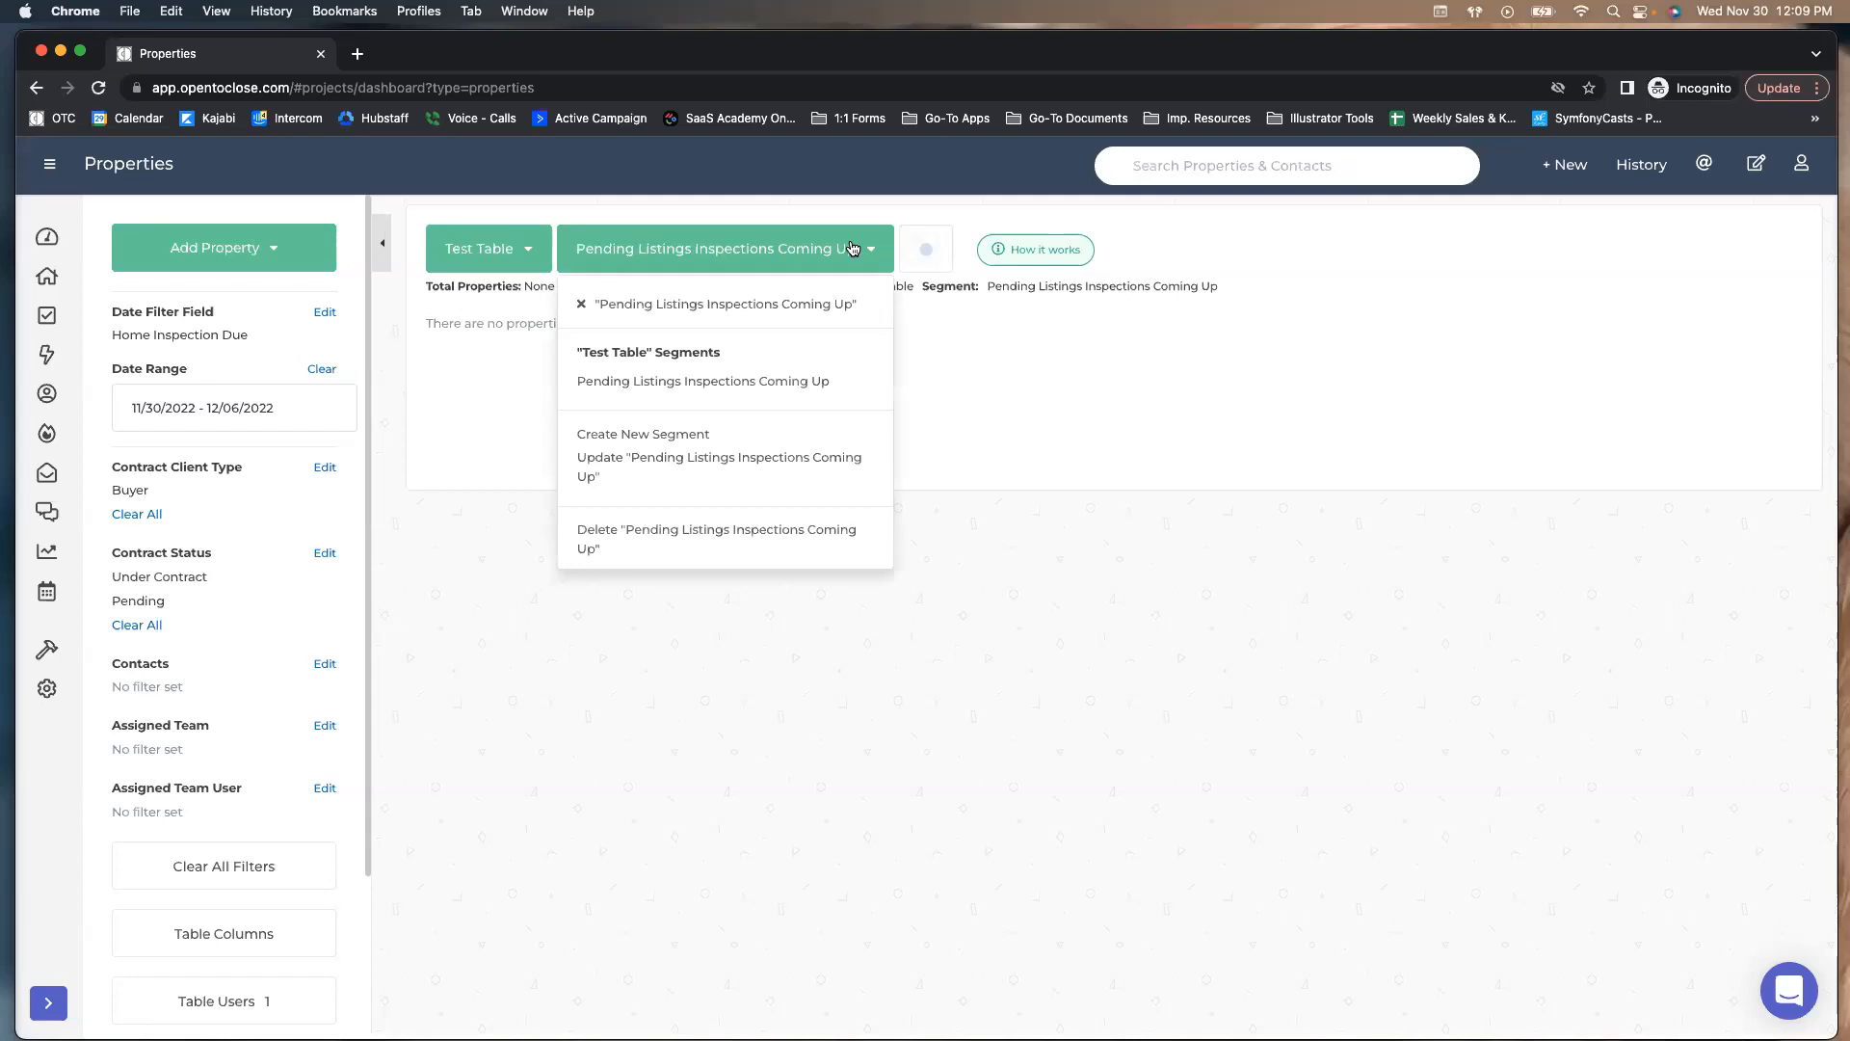
left_click(926, 250)
left_click(957, 316)
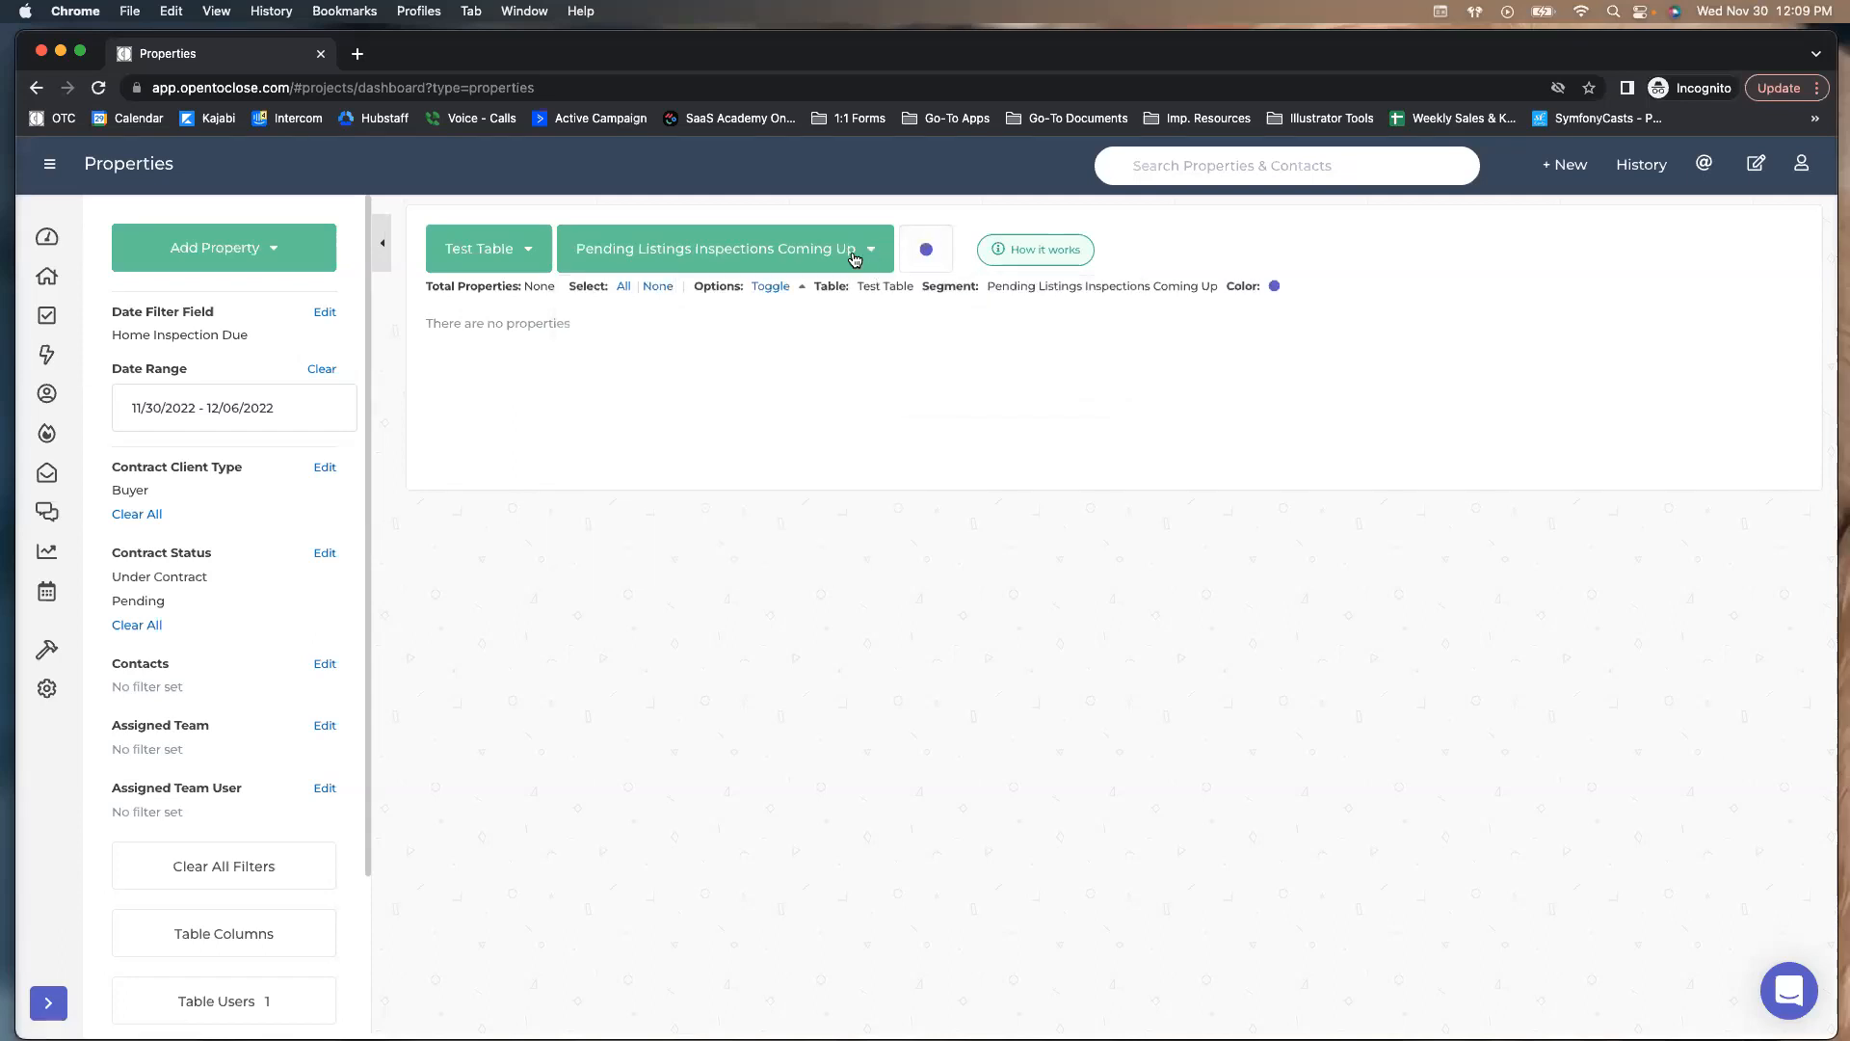
left_click(850, 248)
left_click(851, 249)
Open the Dashboard and scroll through the recent properties in Property History
left_click(45, 246)
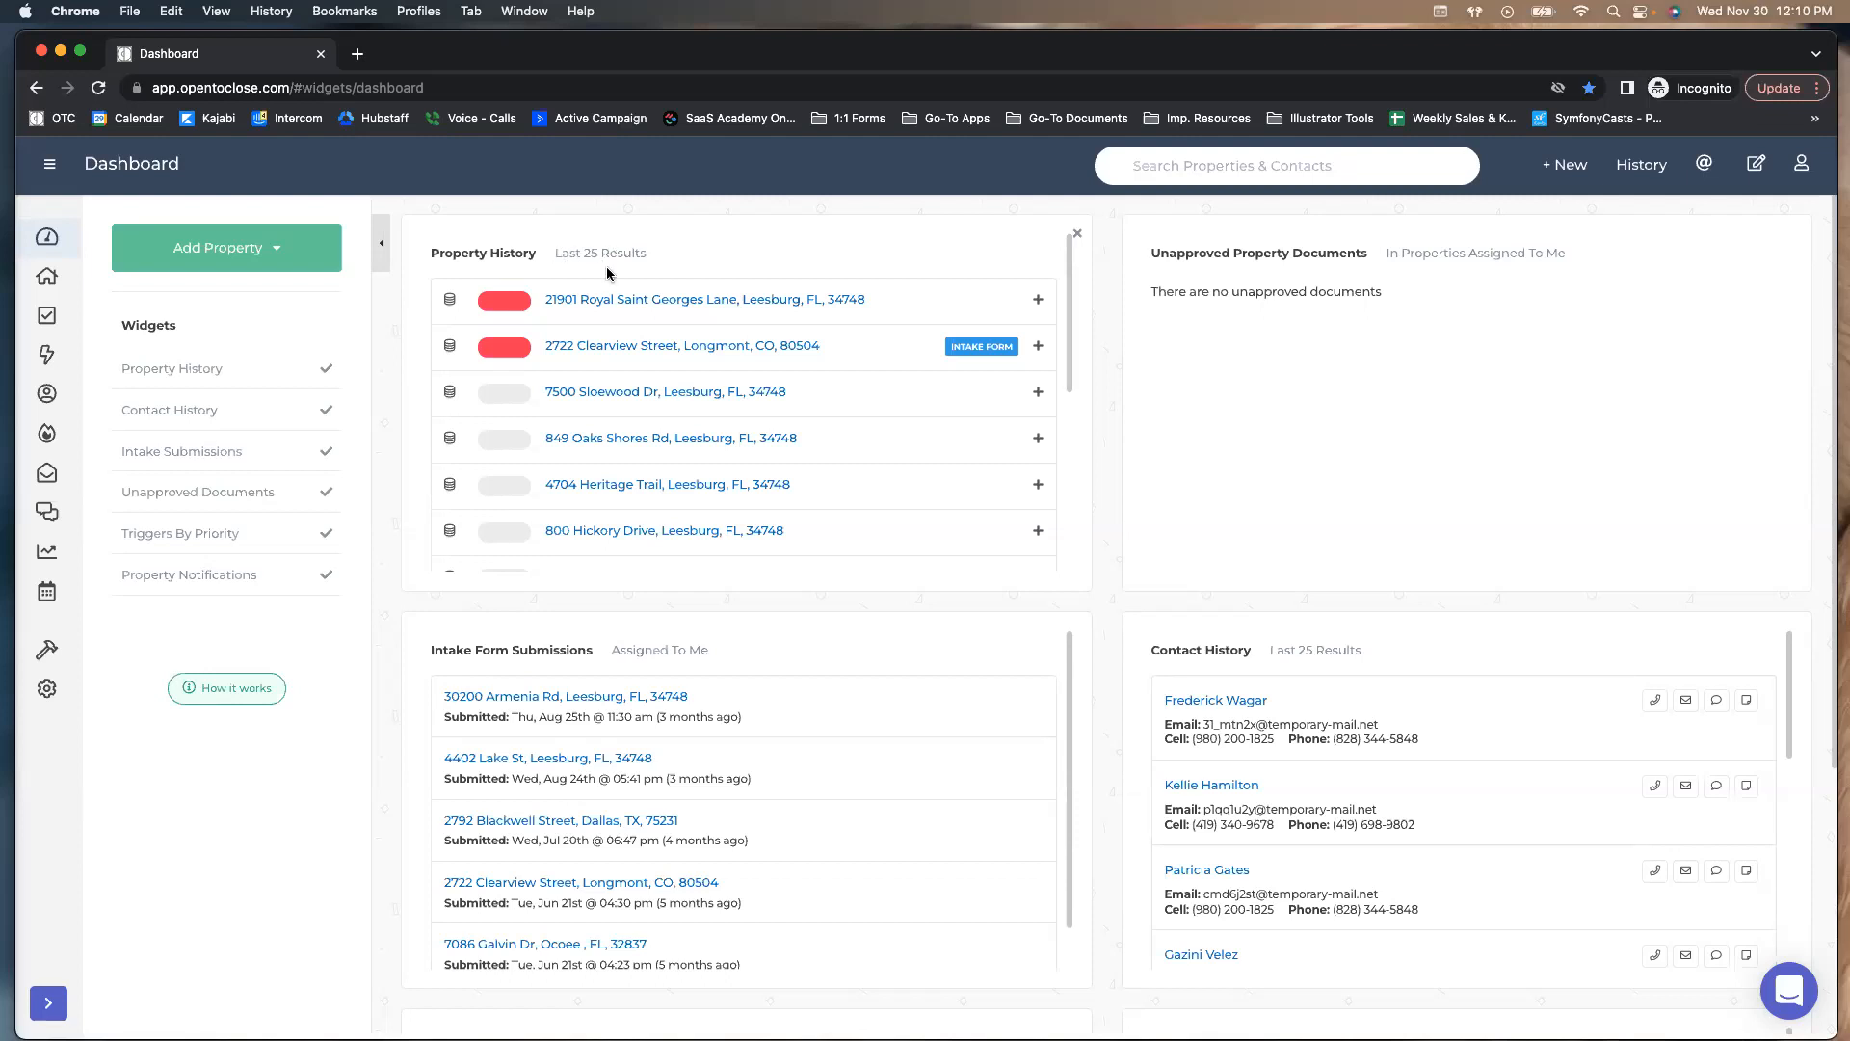
scroll(644, 298, "down", 3)
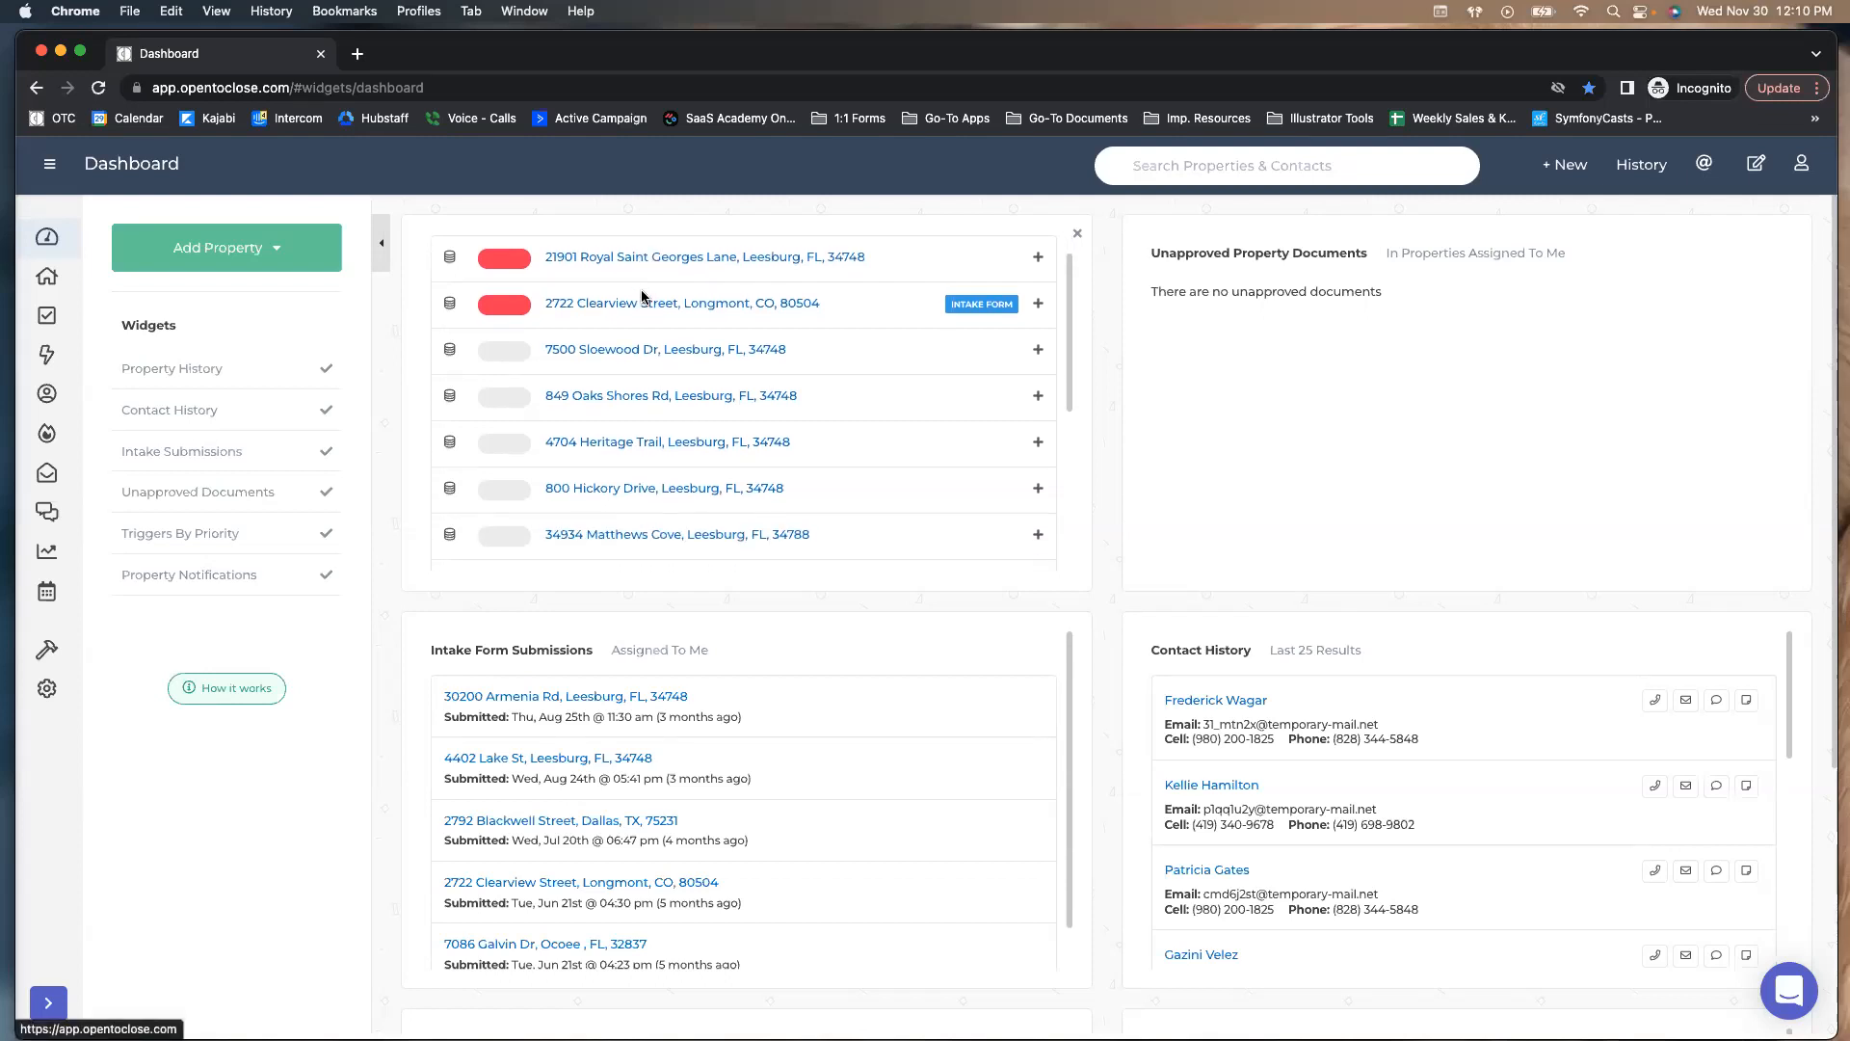
scroll(644, 298, "down", 6)
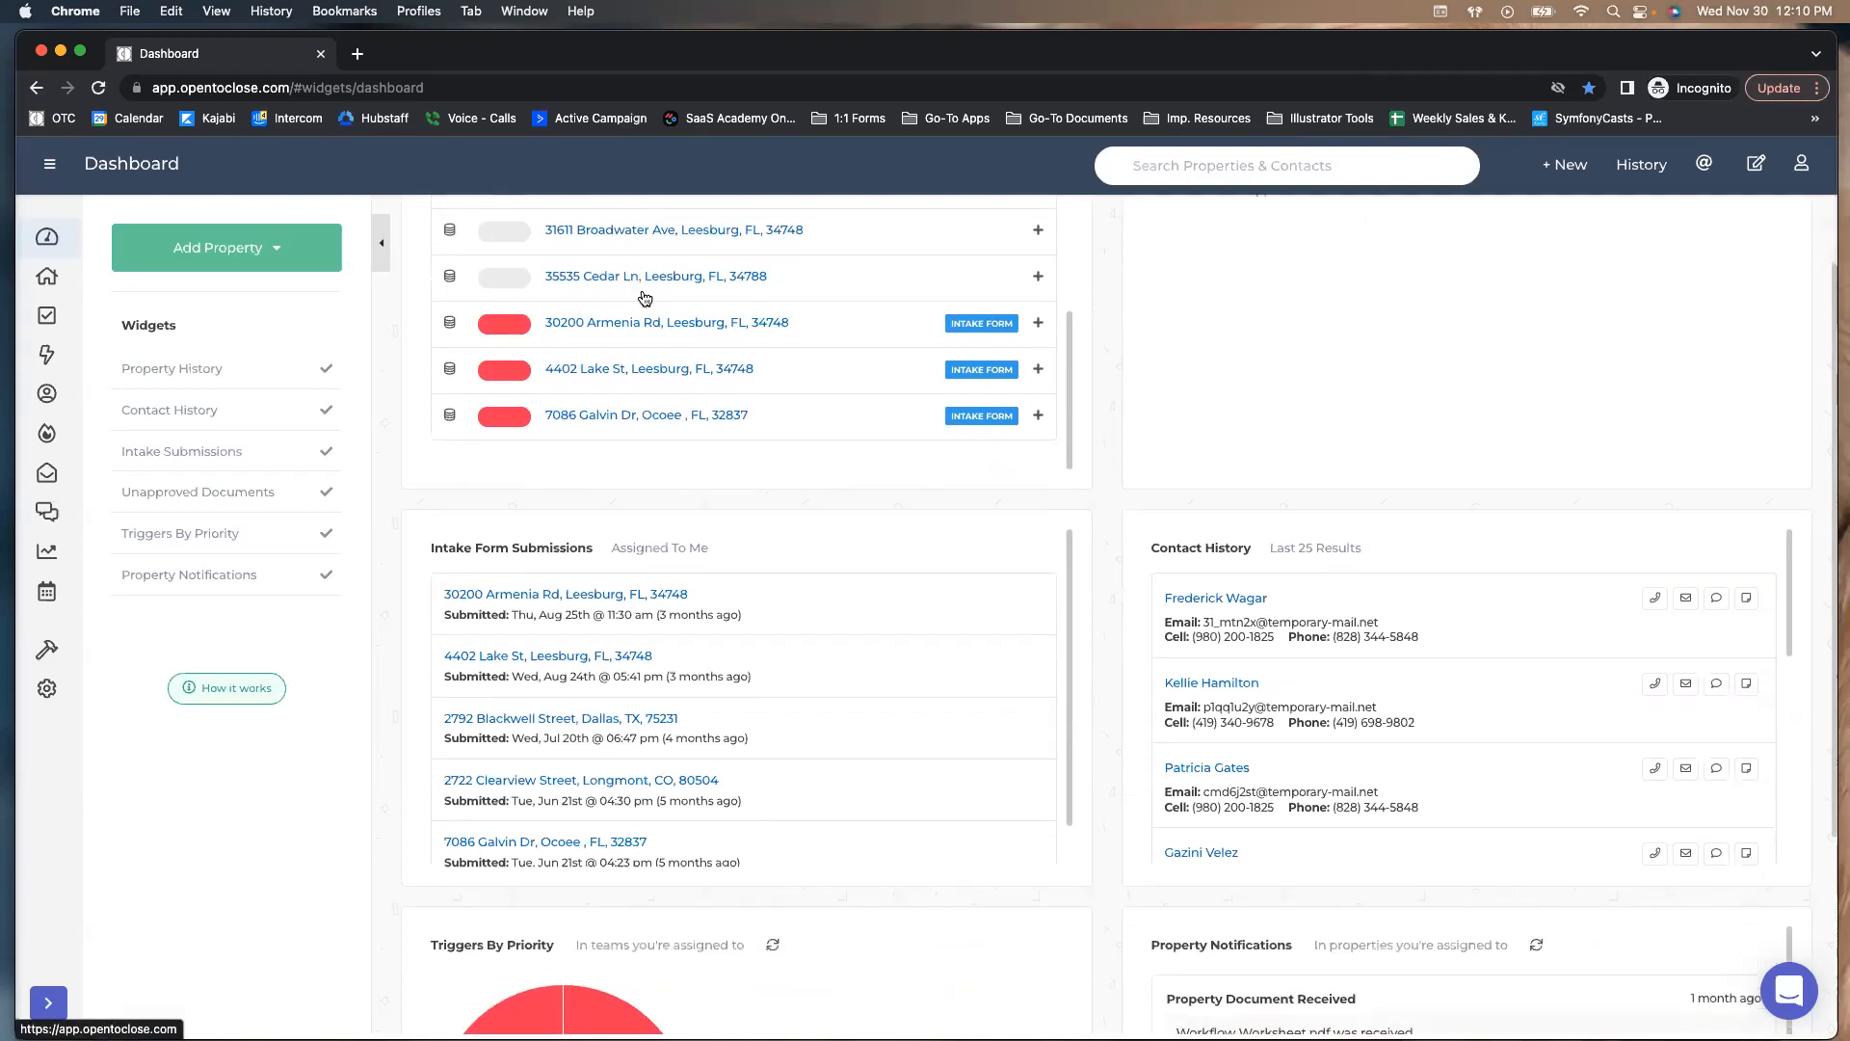
scroll(644, 298, "up", 3)
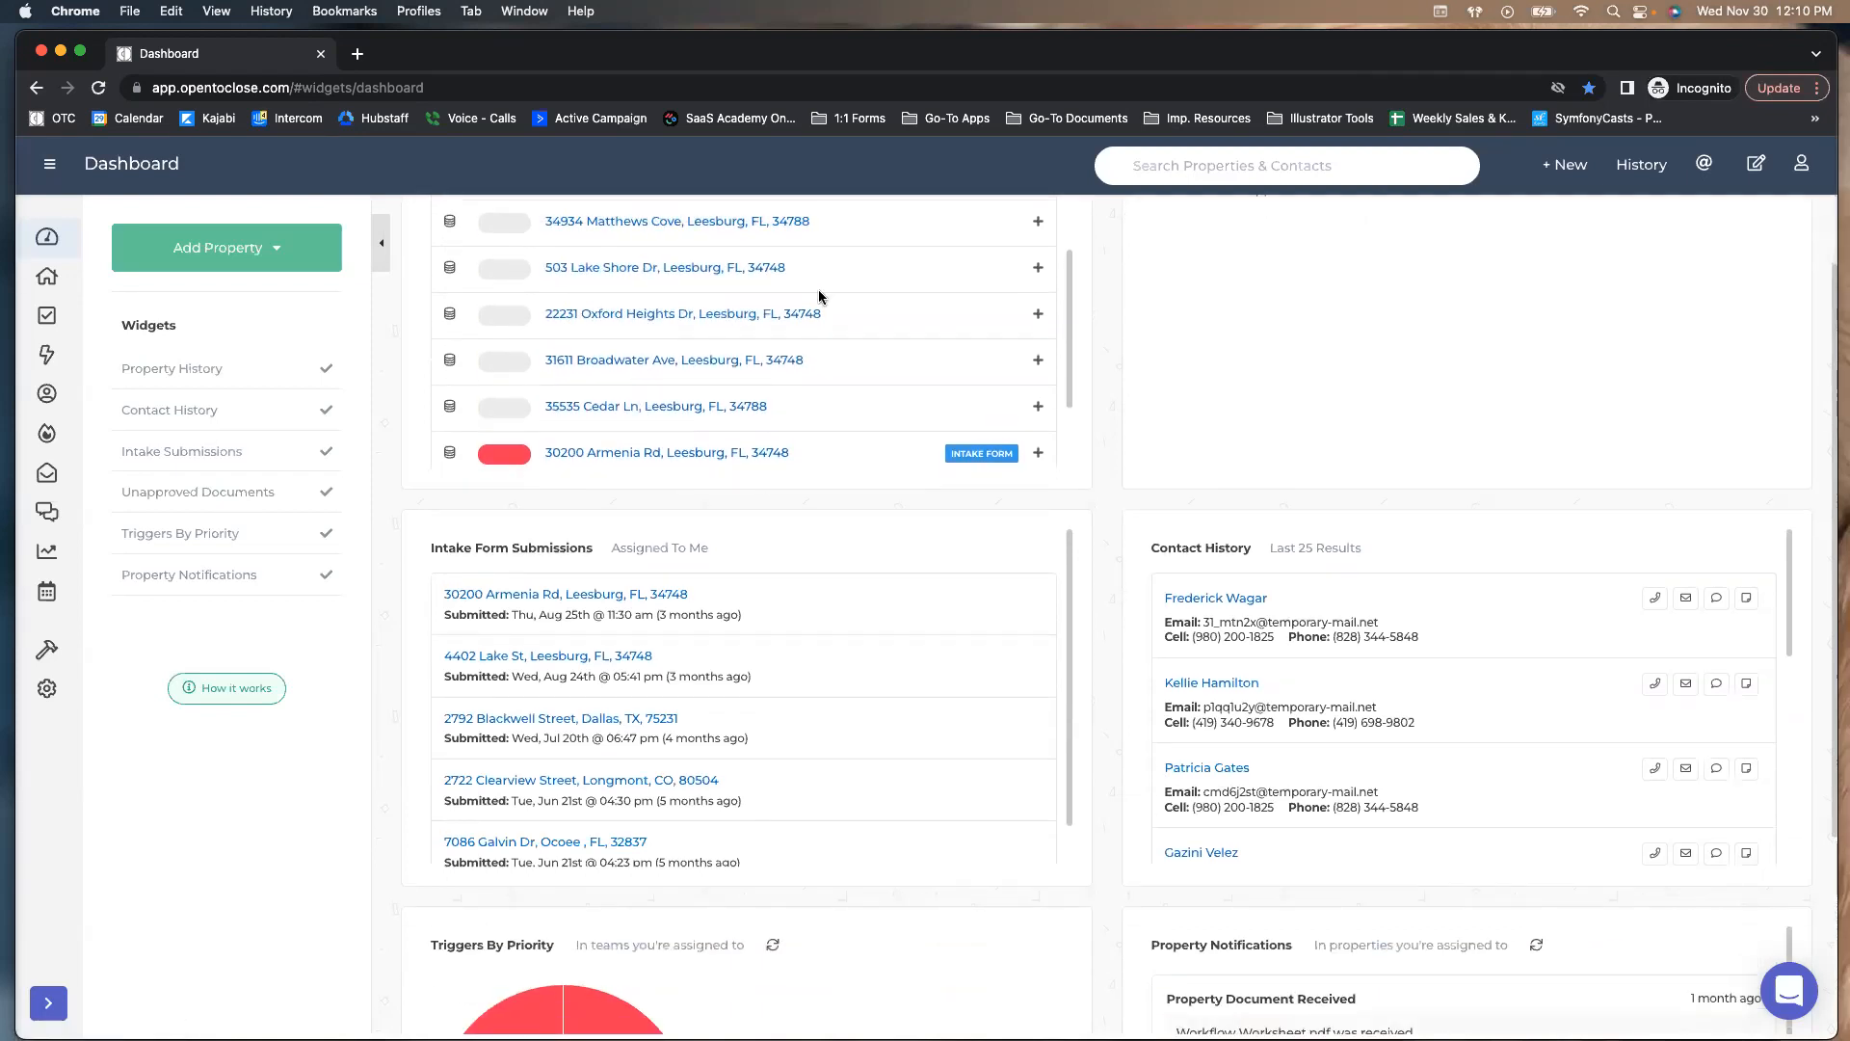
scroll(1118, 305, "up", 2)
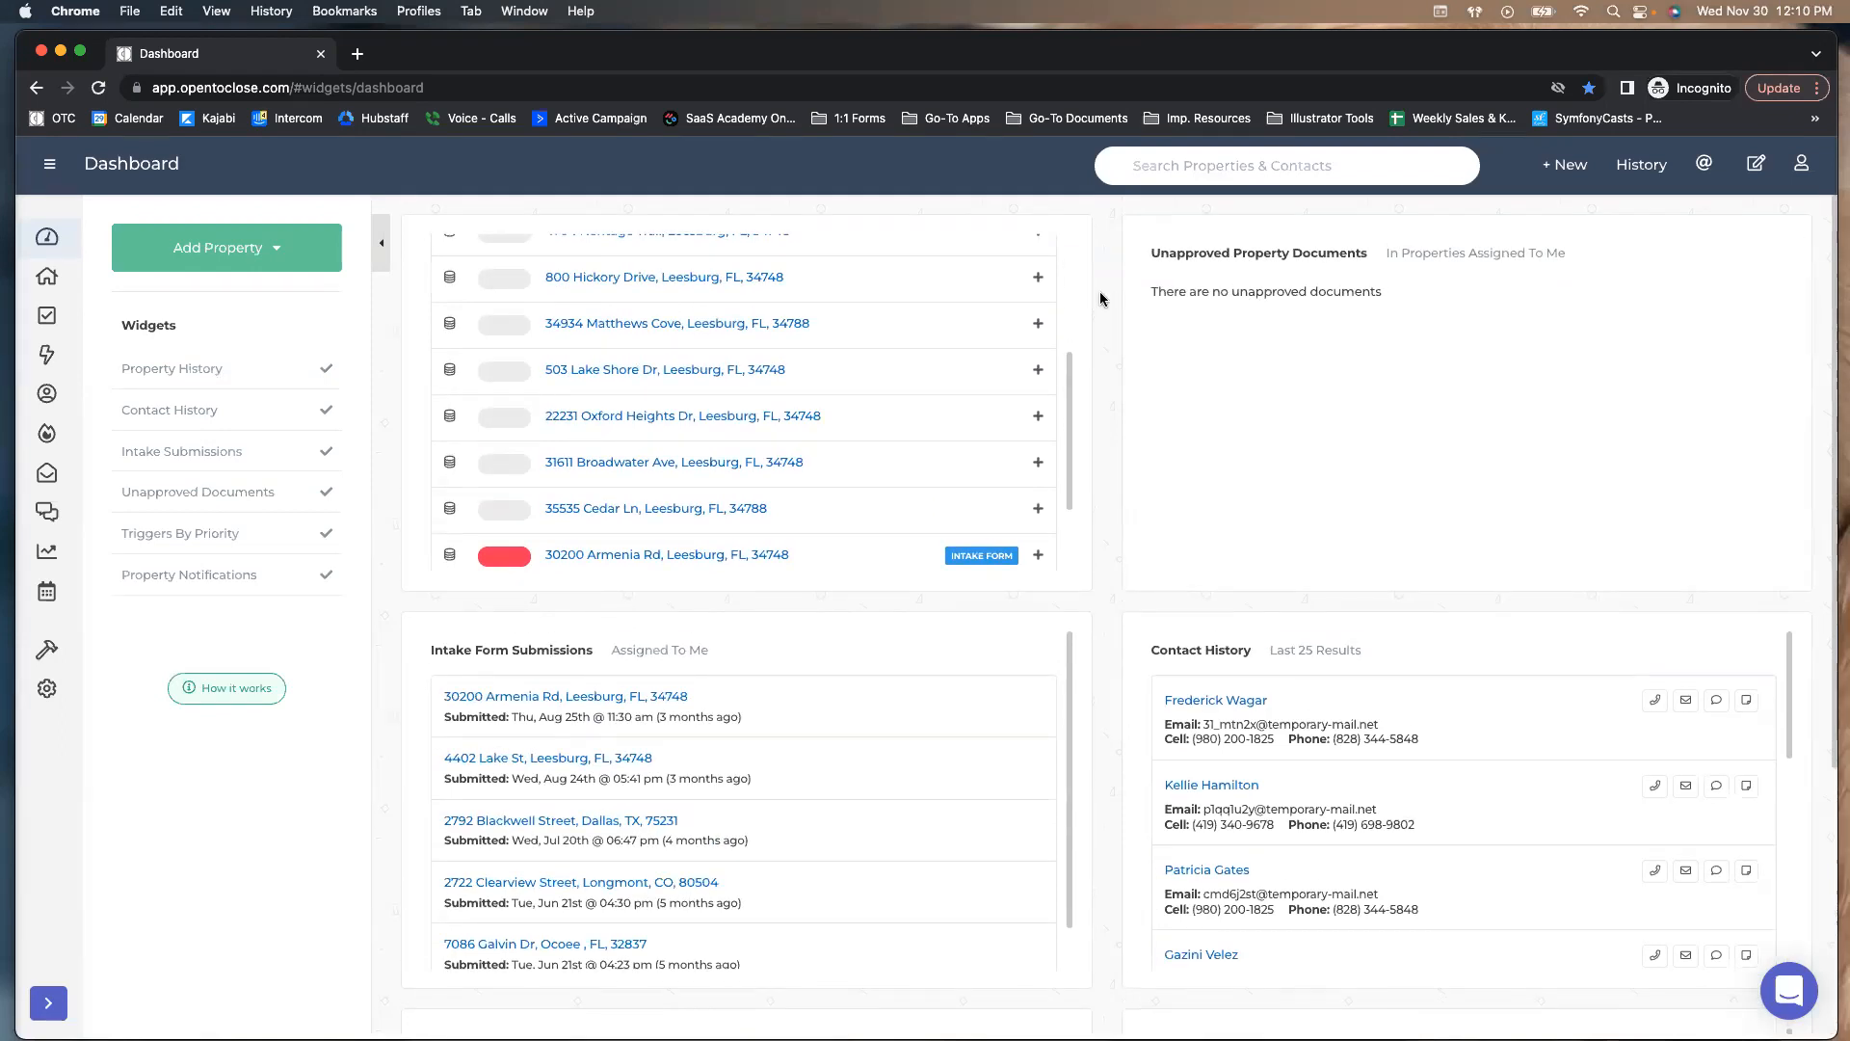
scroll(1045, 301, "up", 5)
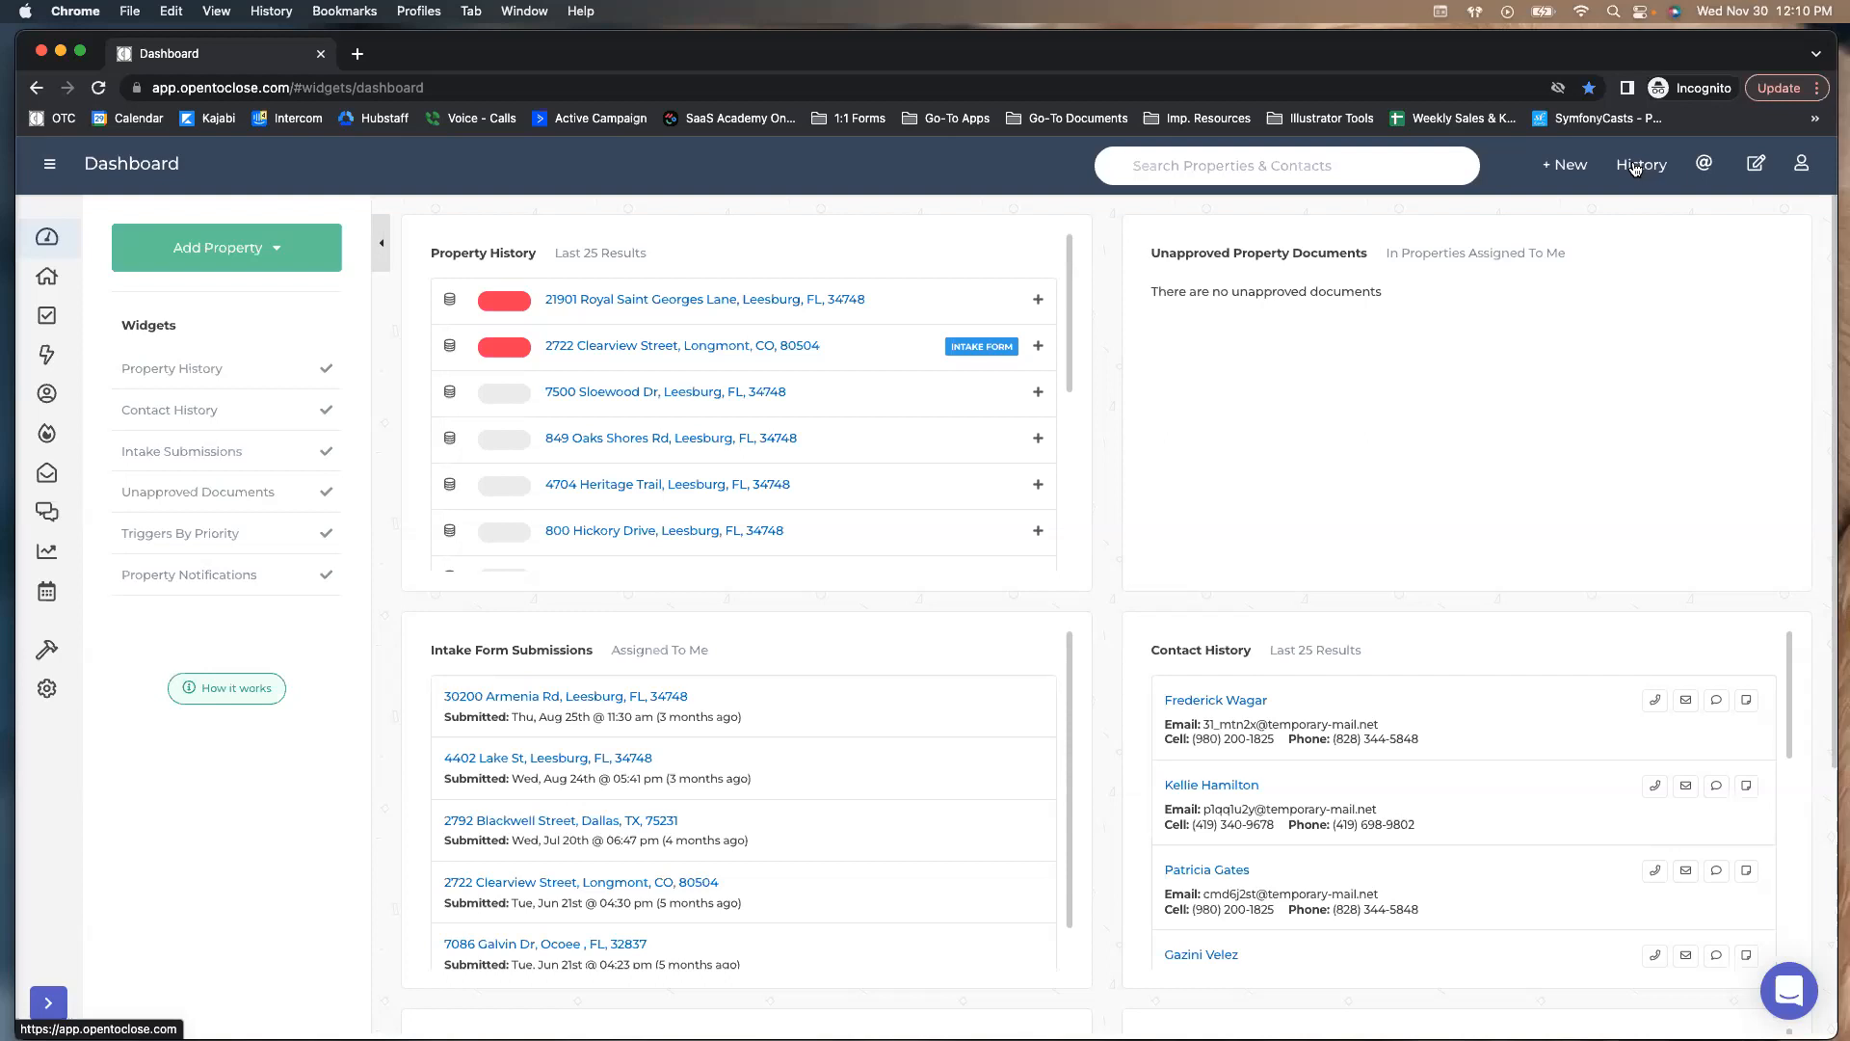
left_click(1638, 166)
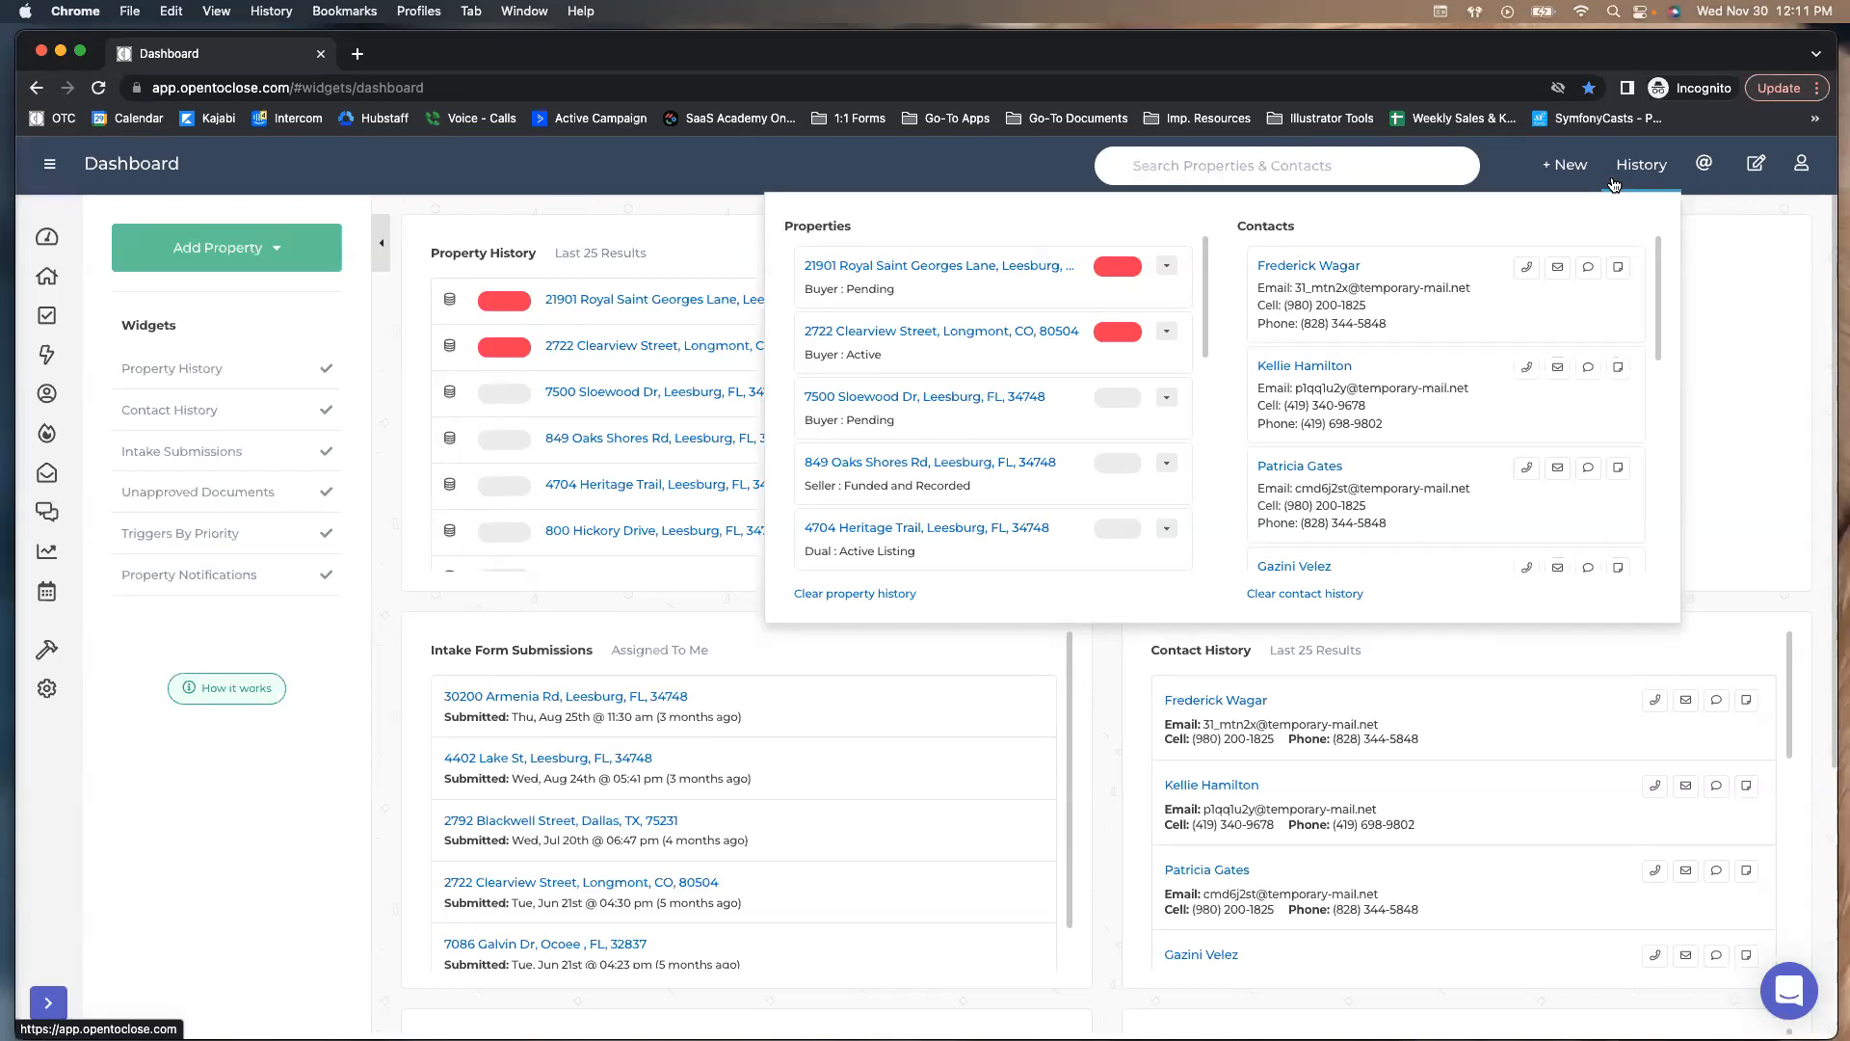
left_click(1167, 267)
left_click(1168, 269)
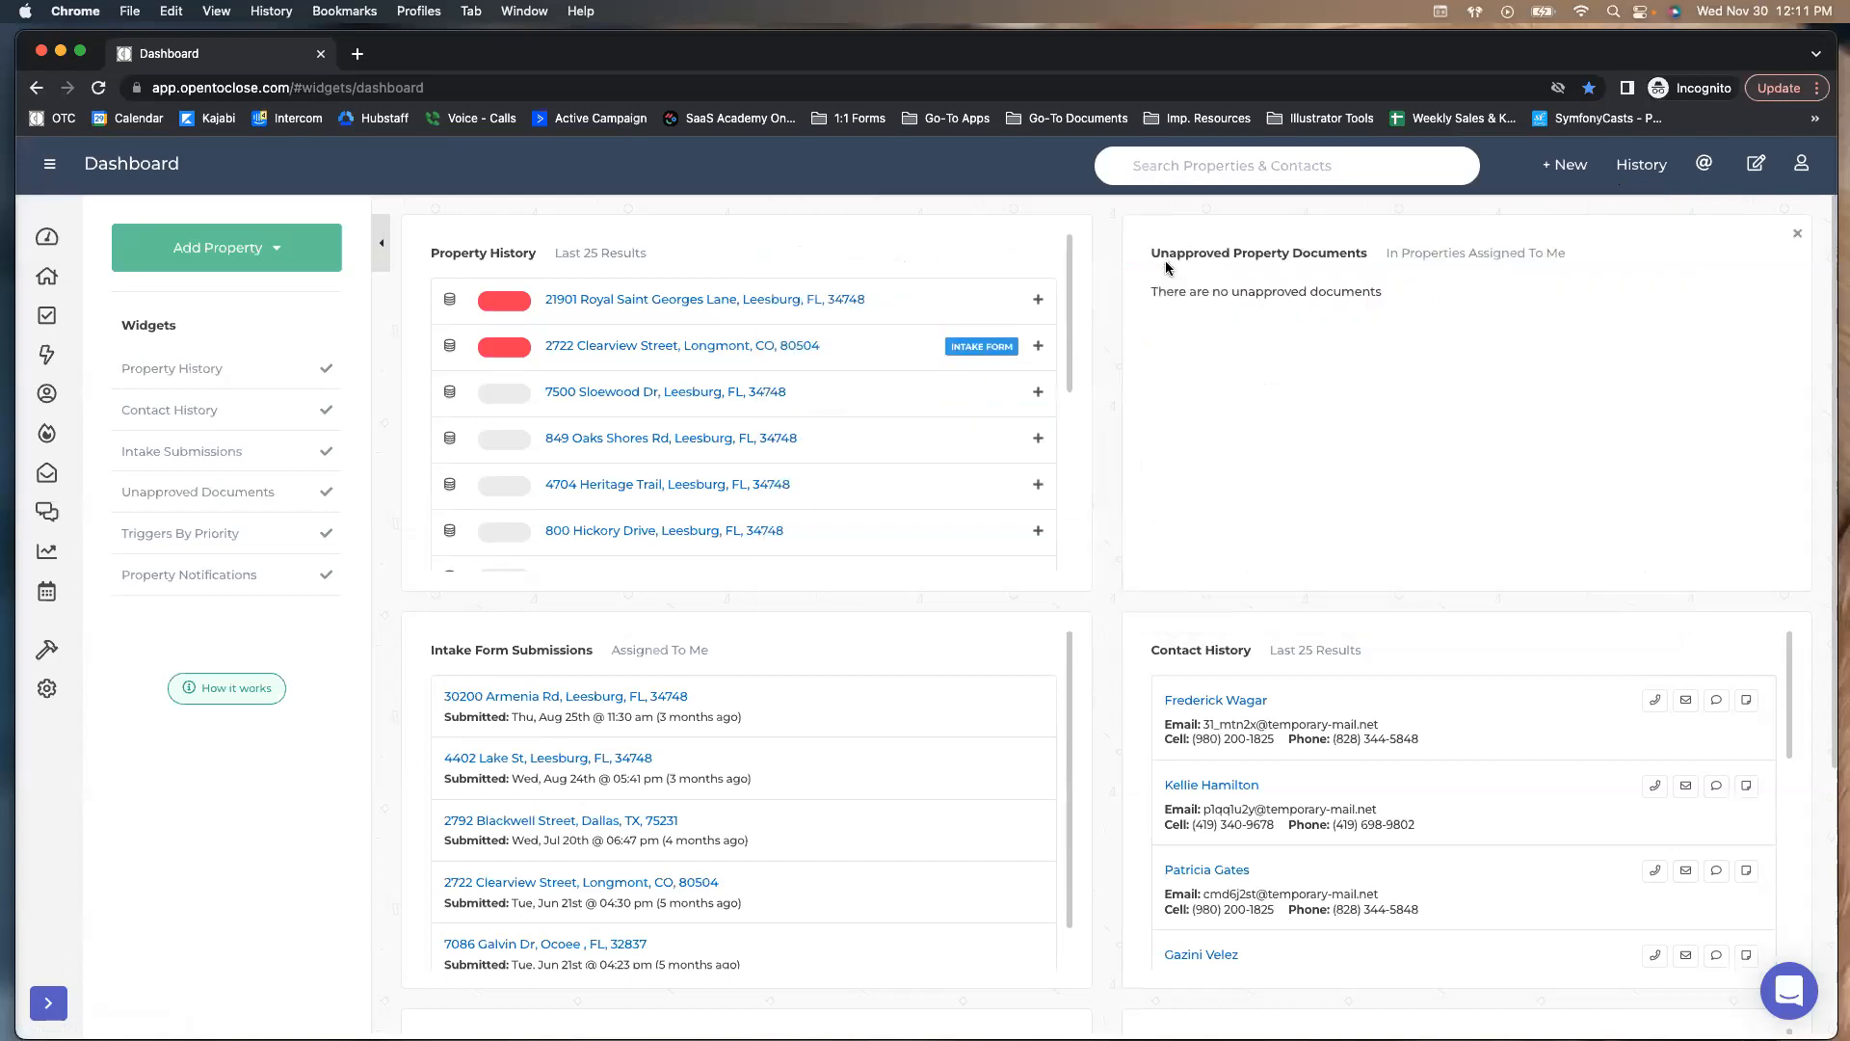
left_click(1640, 173)
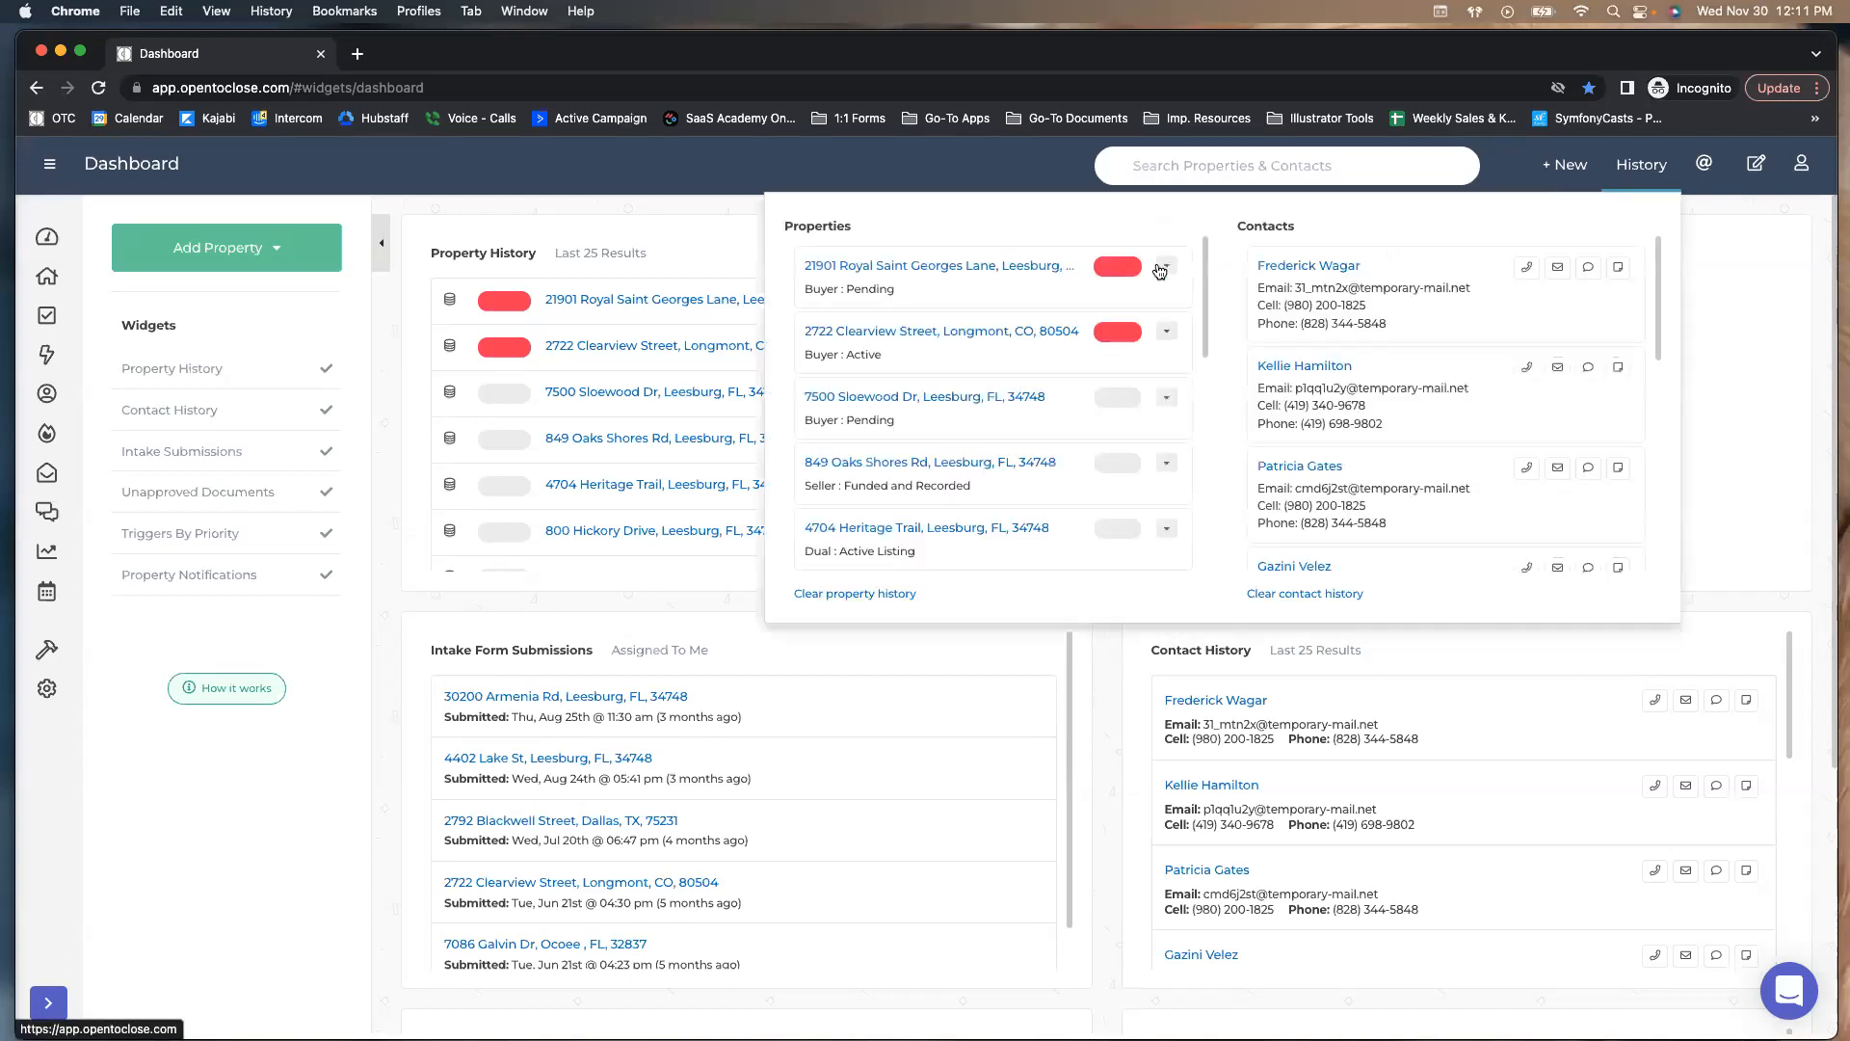
left_click(1167, 267)
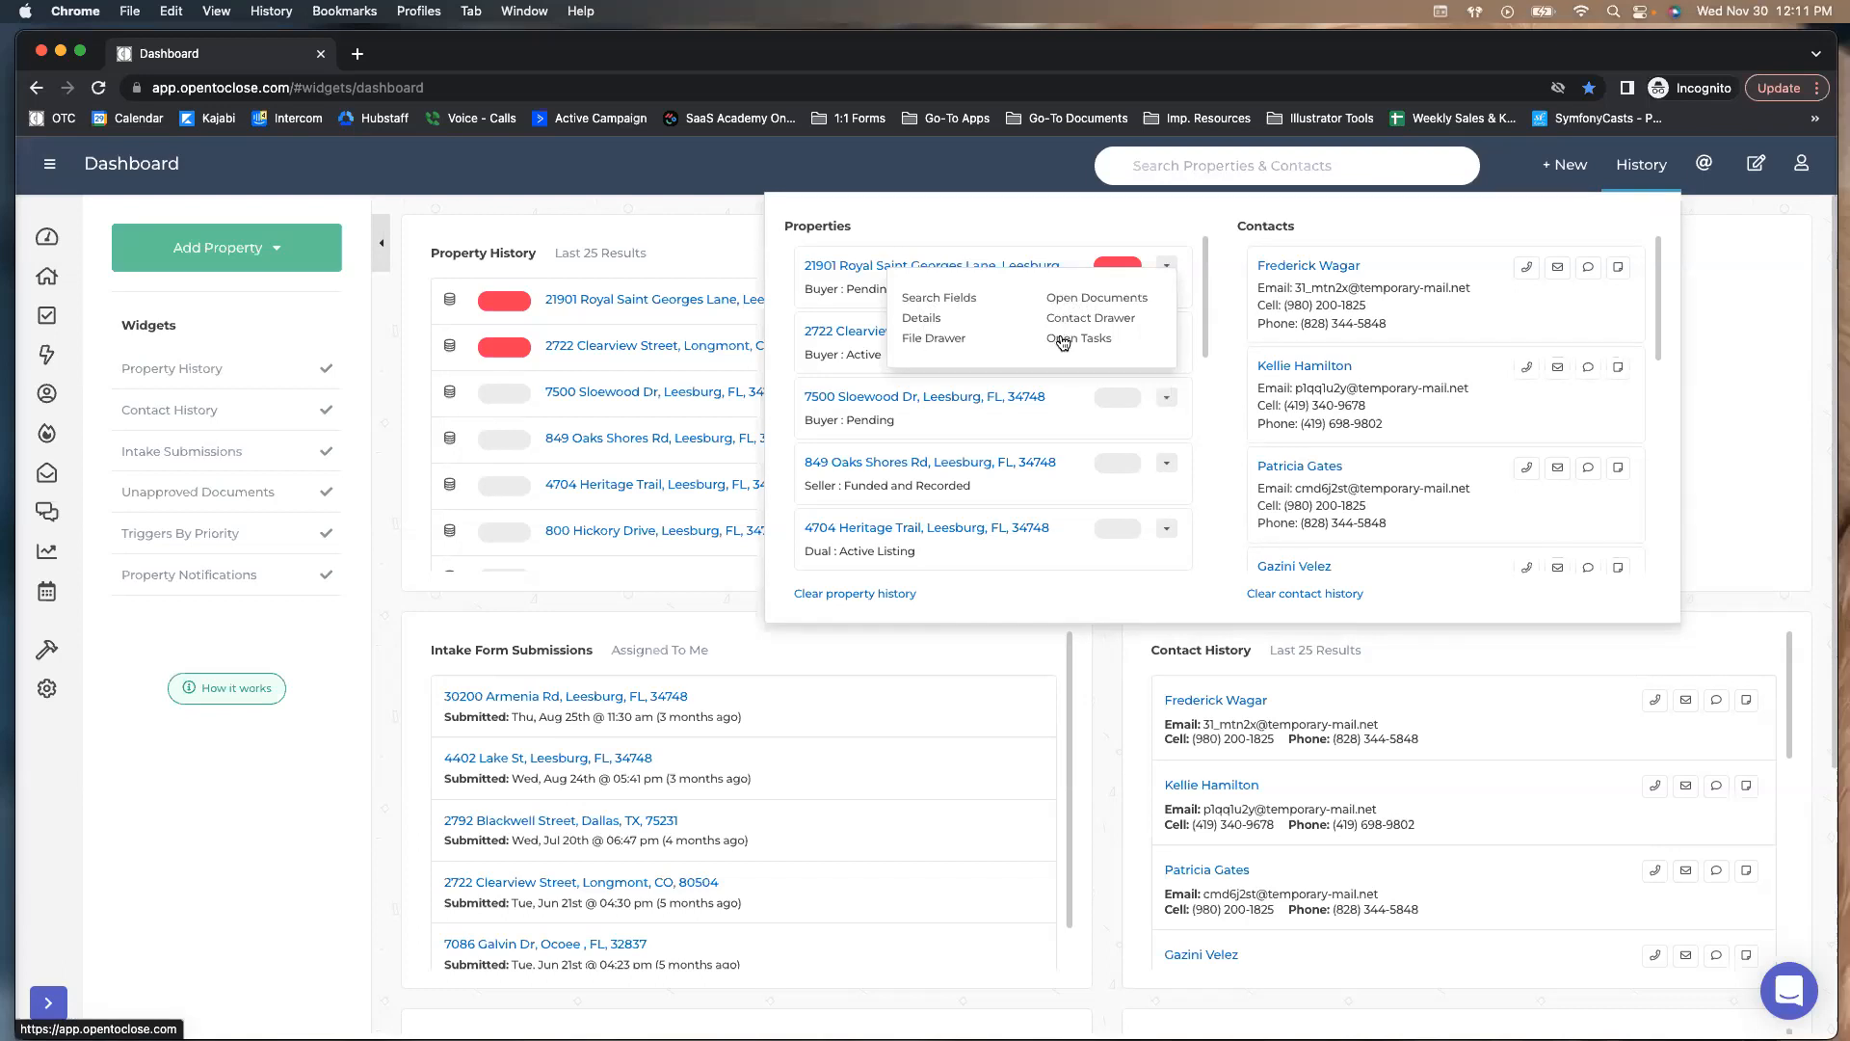
left_click(1061, 339)
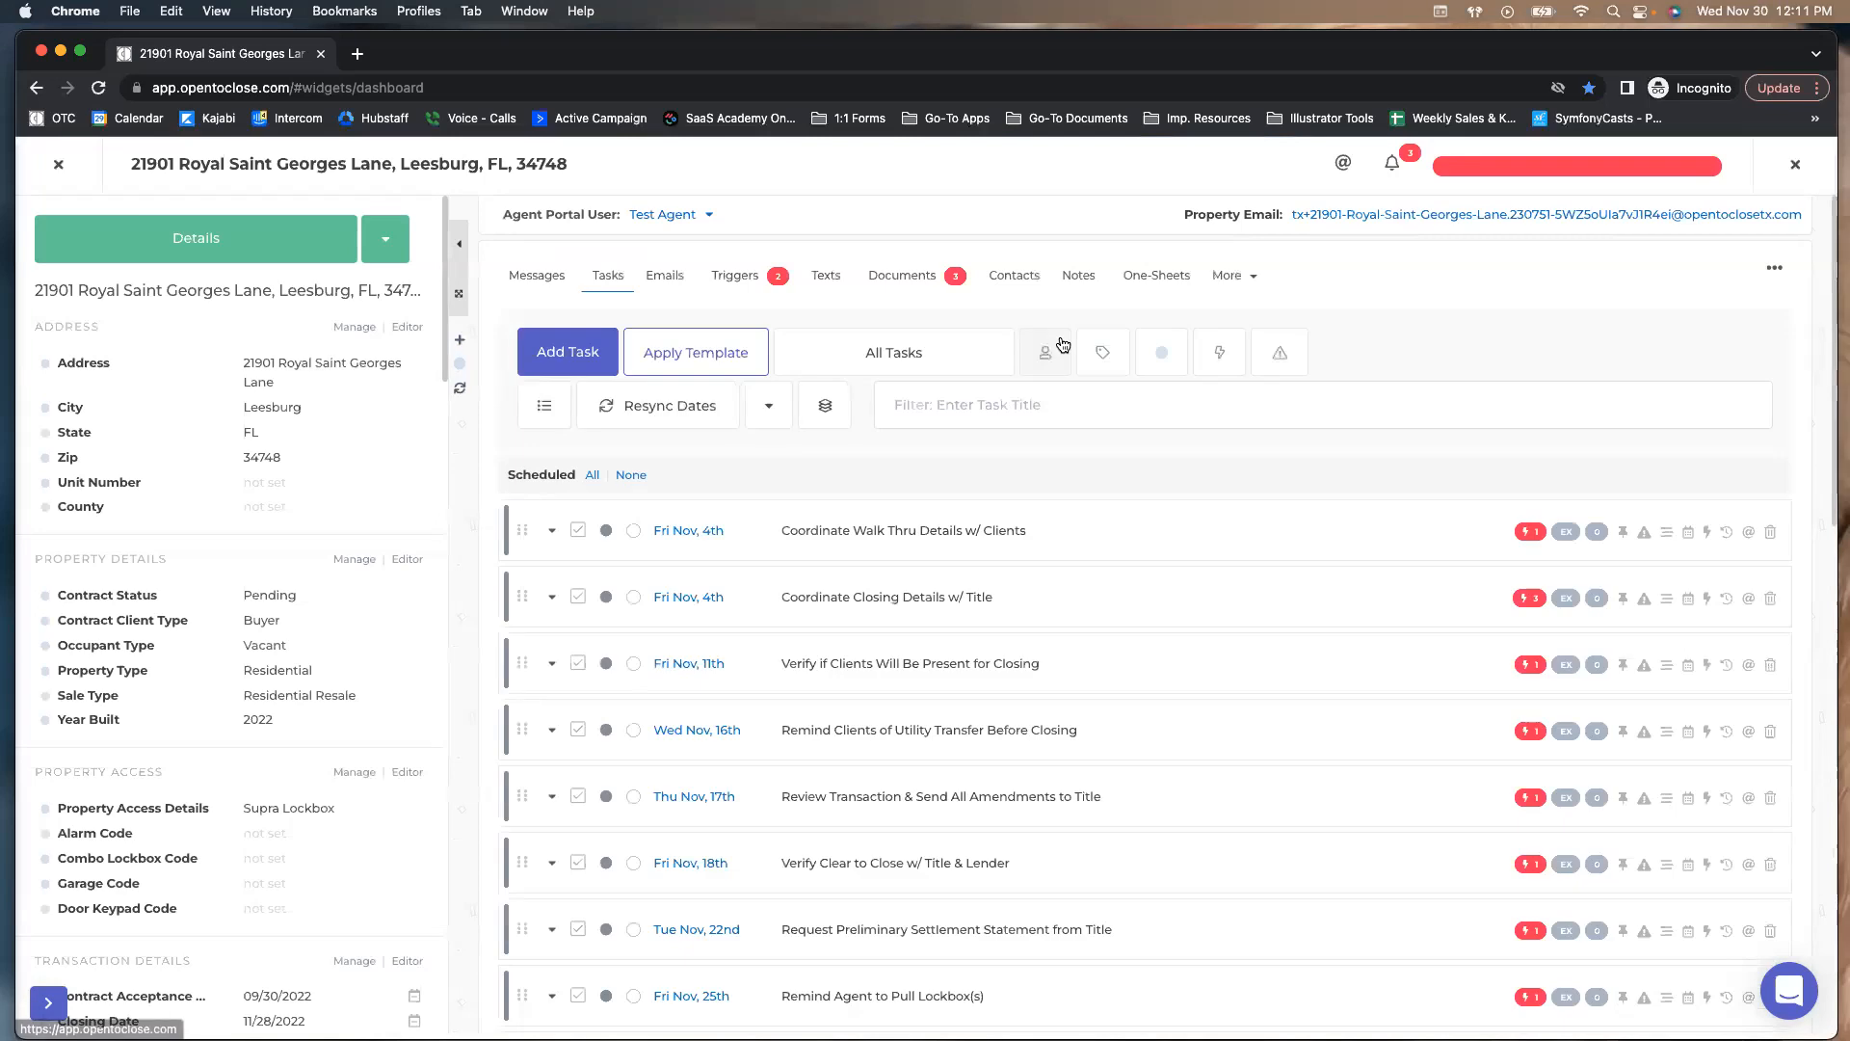
Return to Properties and clear the Pending Listings Inspections Coming Up segment from Test Table
left_click(58, 168)
left_click(46, 276)
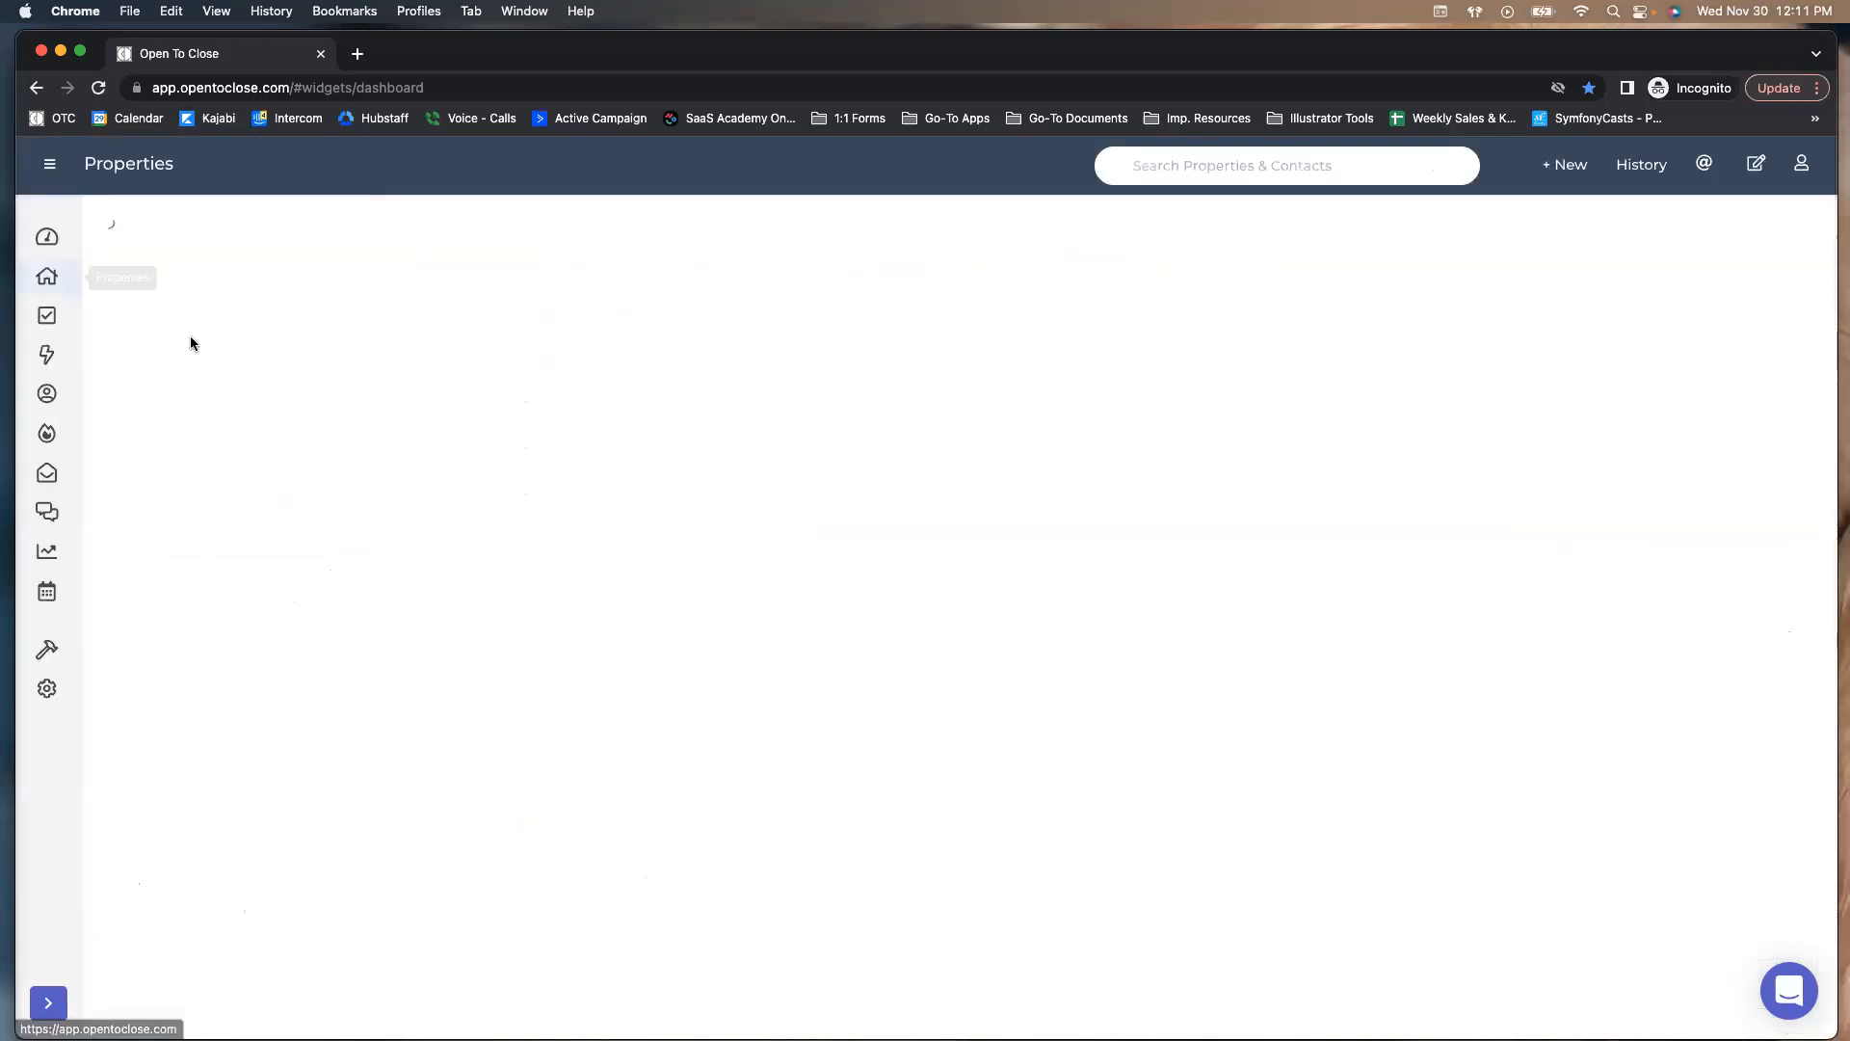
left_click(729, 262)
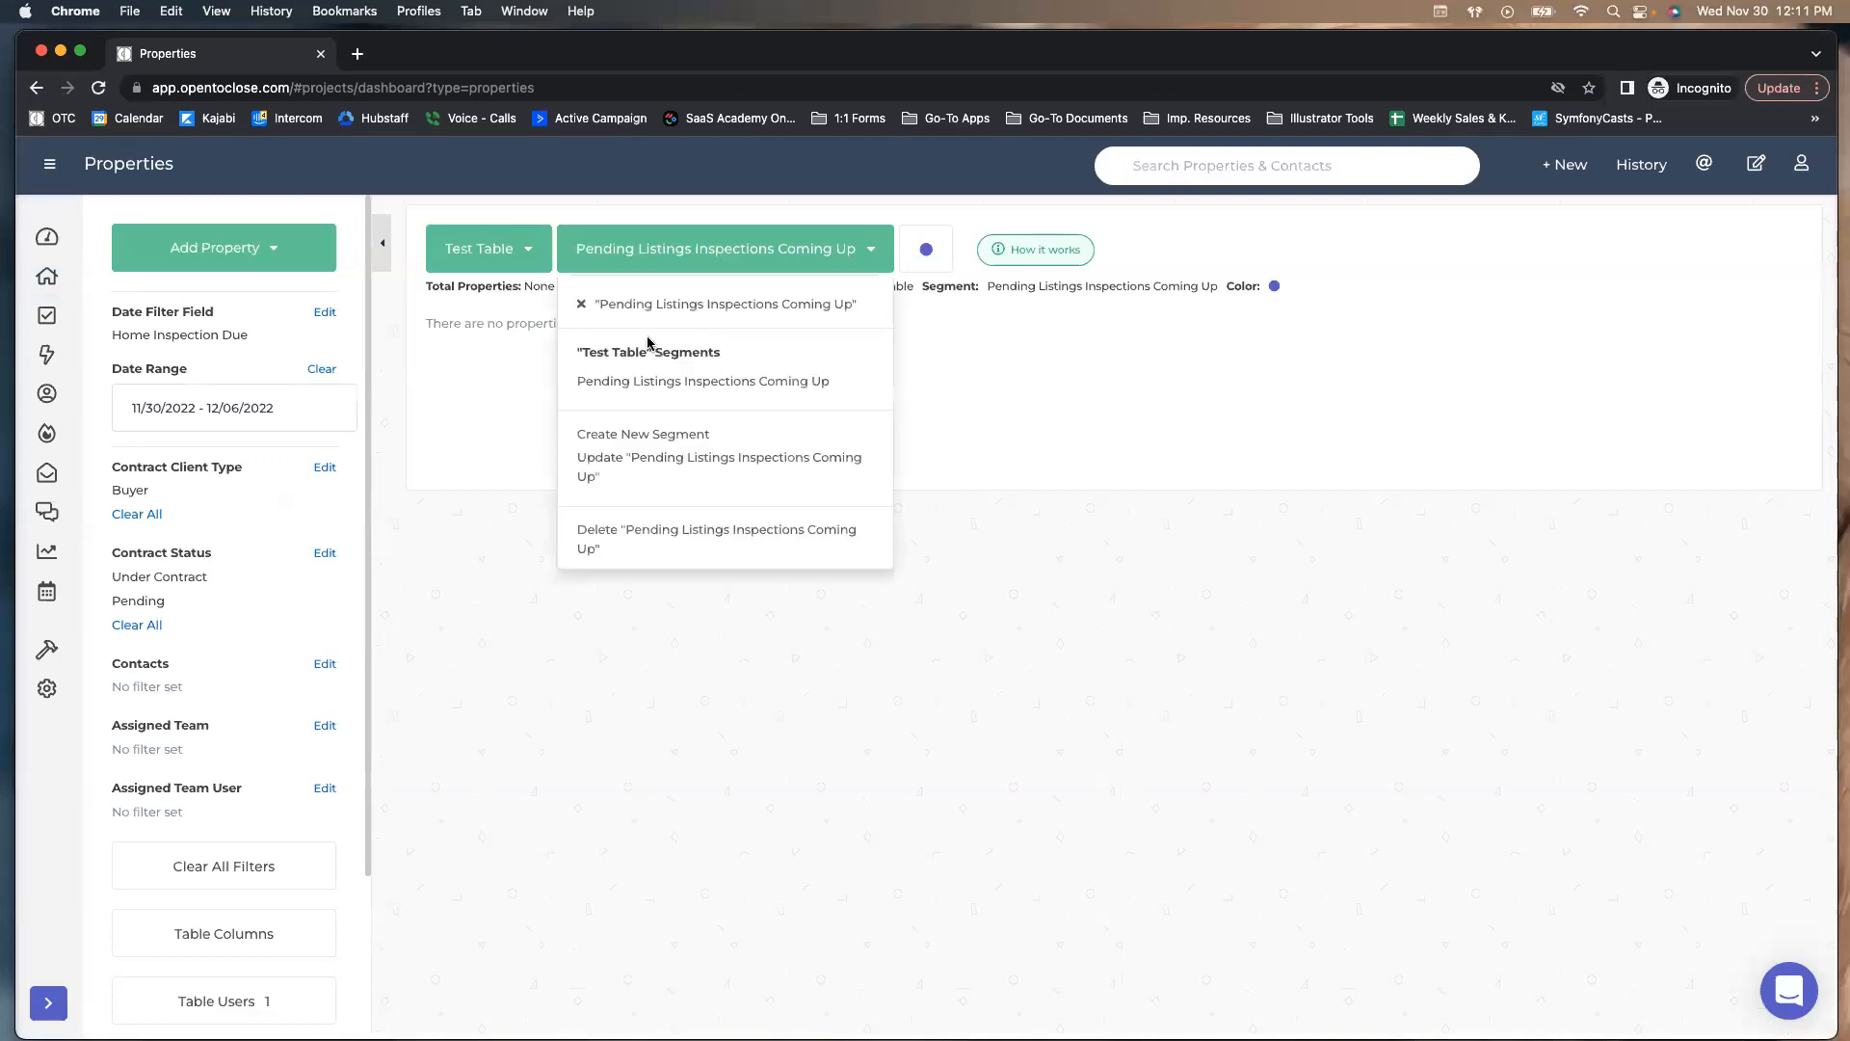
left_click(581, 304)
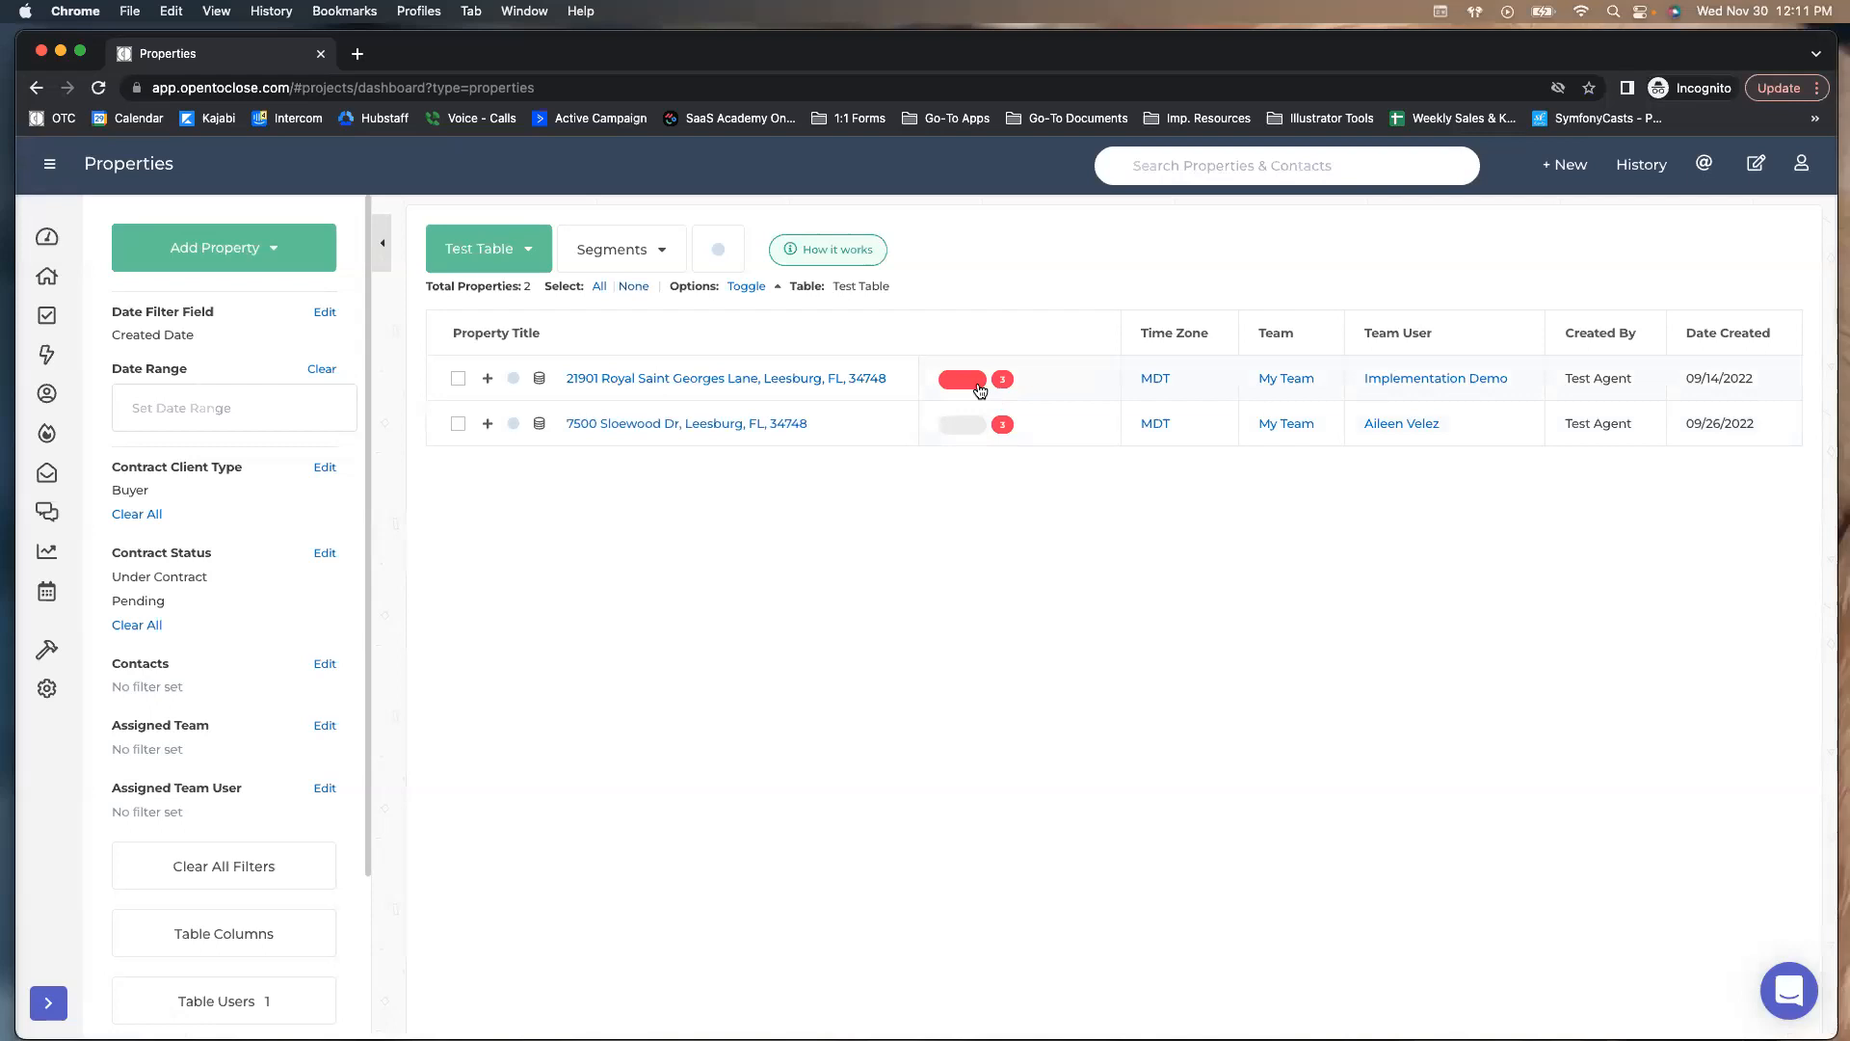
left_click(541, 383)
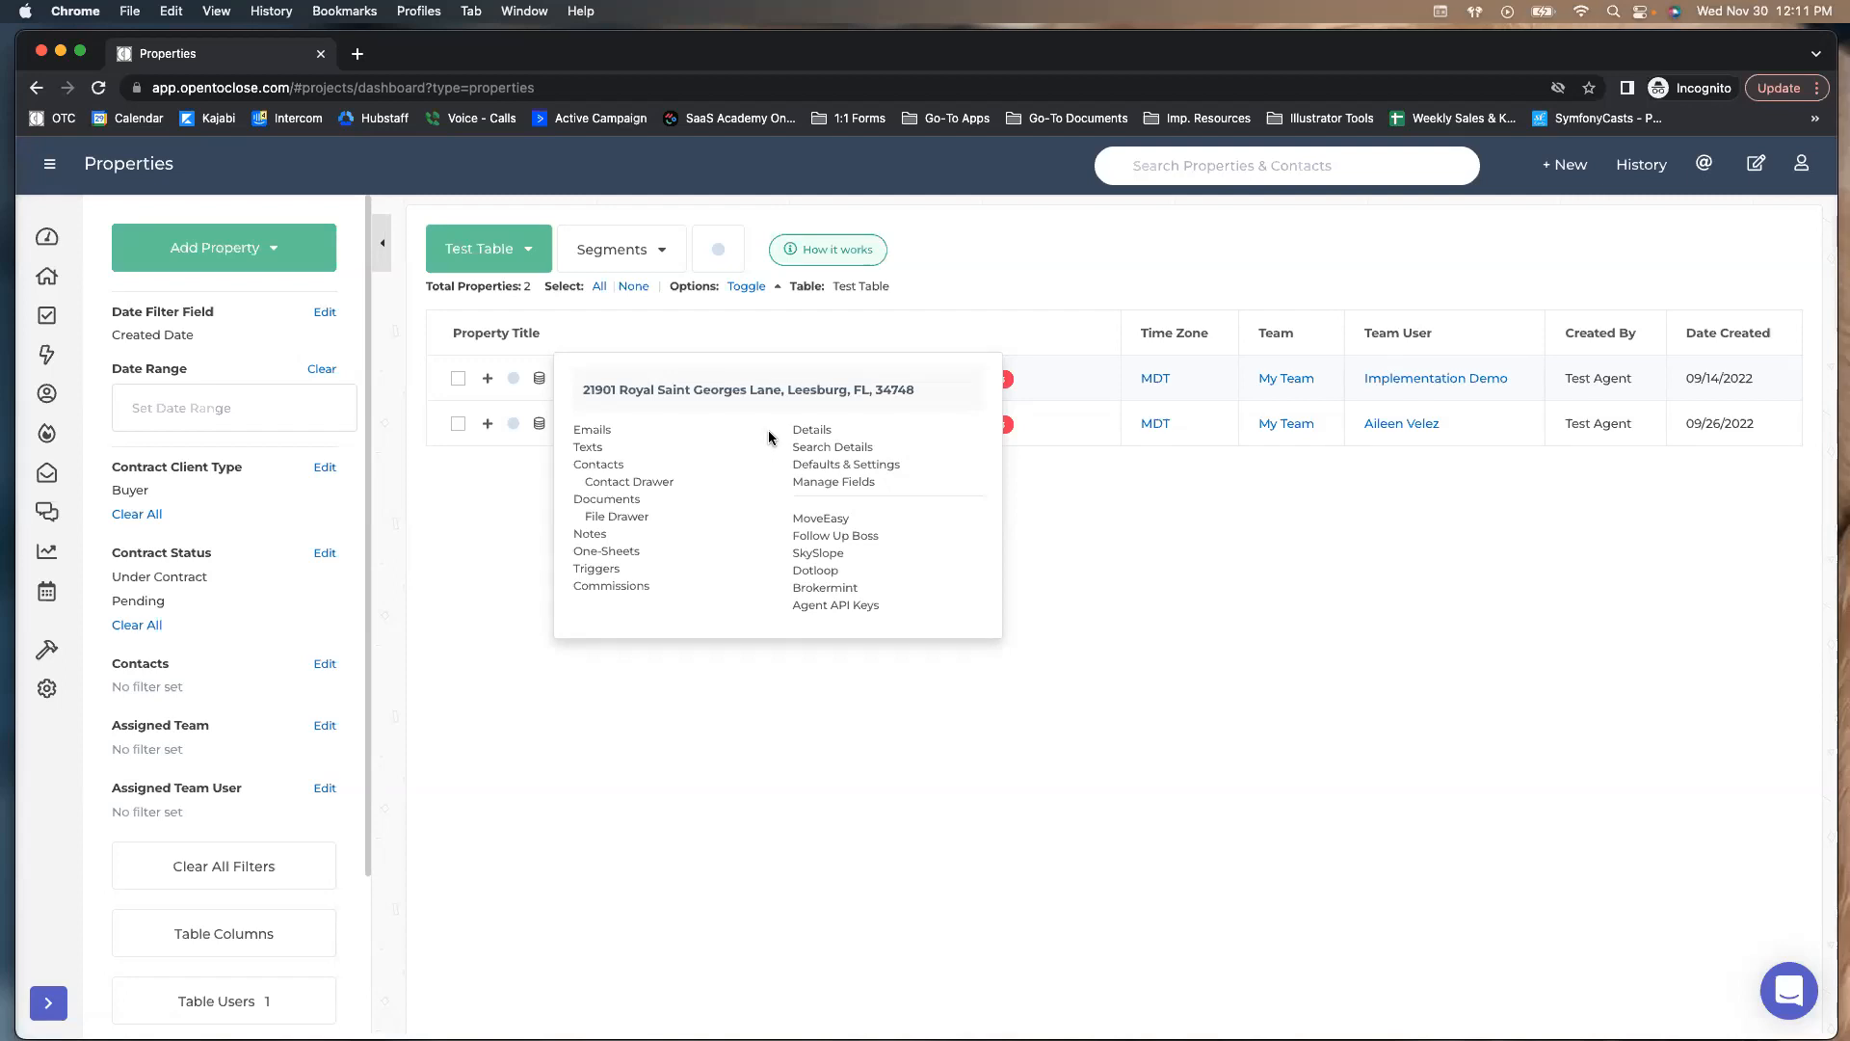
left_click(805, 430)
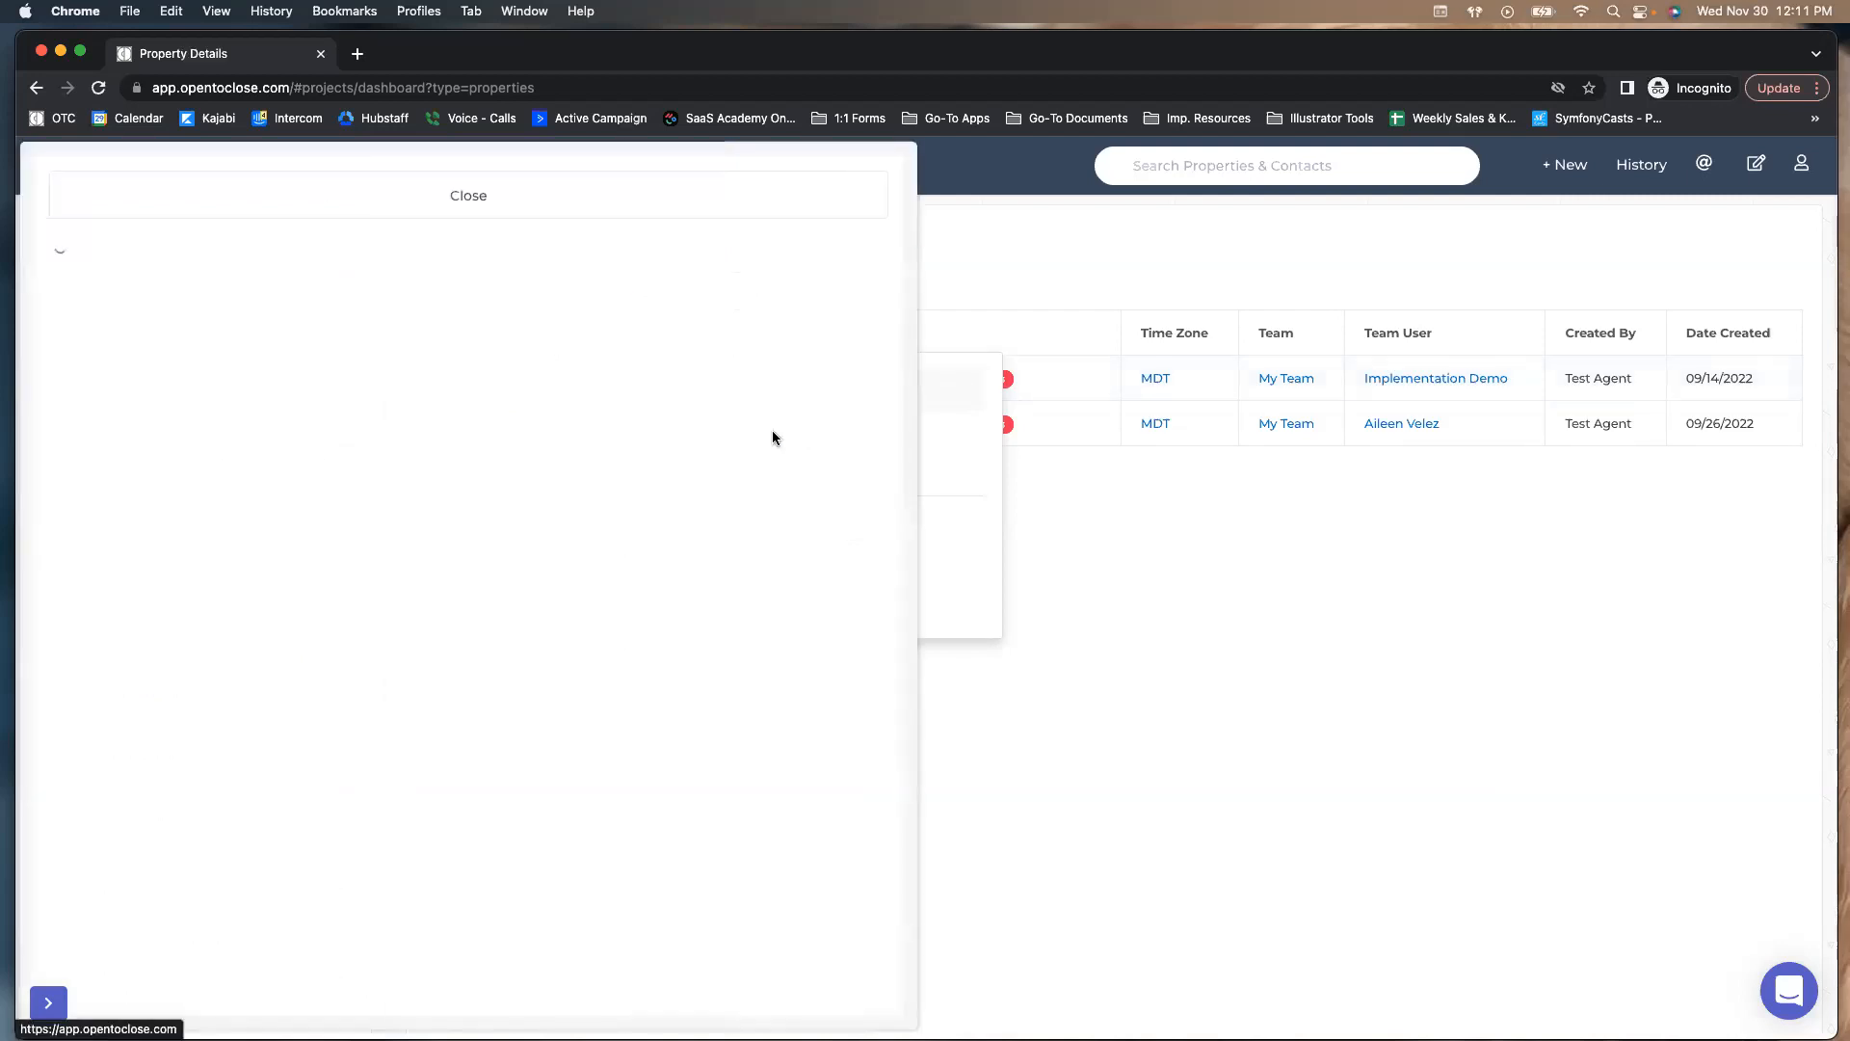
scroll(556, 434, "down", 1)
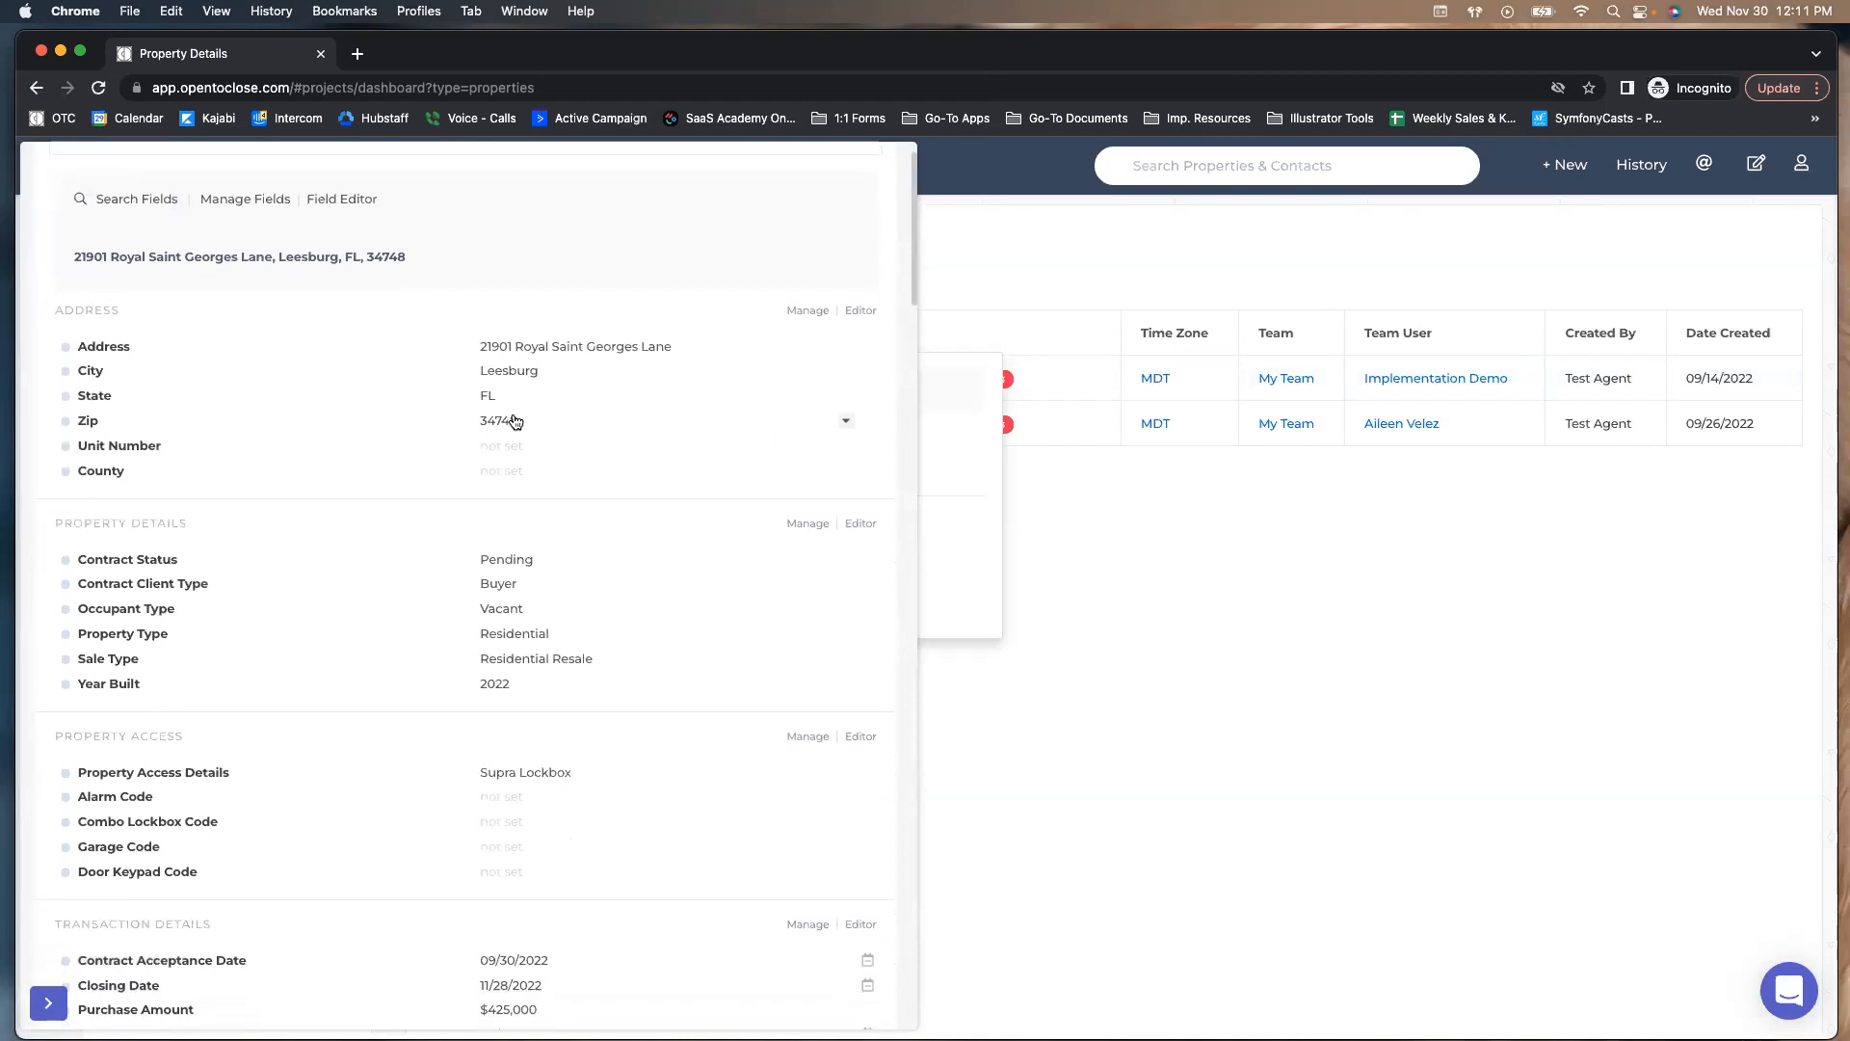
left_click(487, 451)
type("1")
left_click(824, 538)
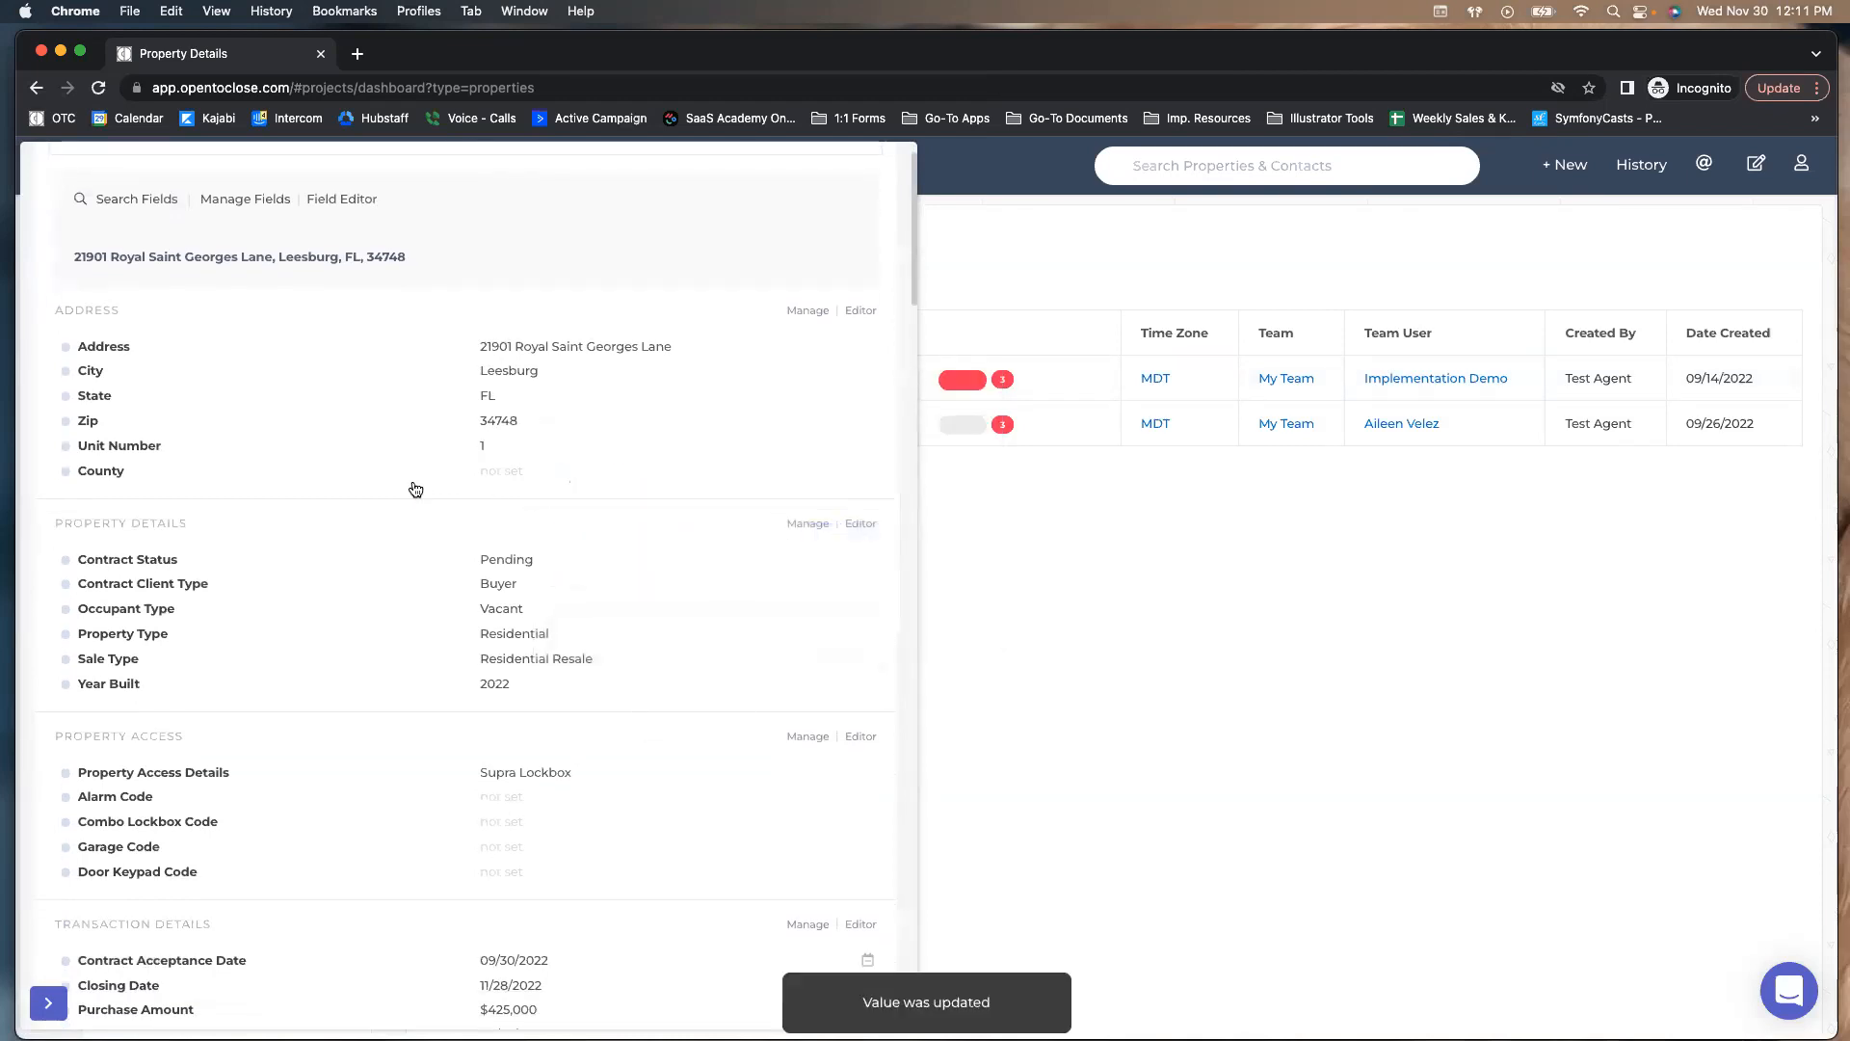
scroll(615, 268, "up", 2)
left_click(553, 198)
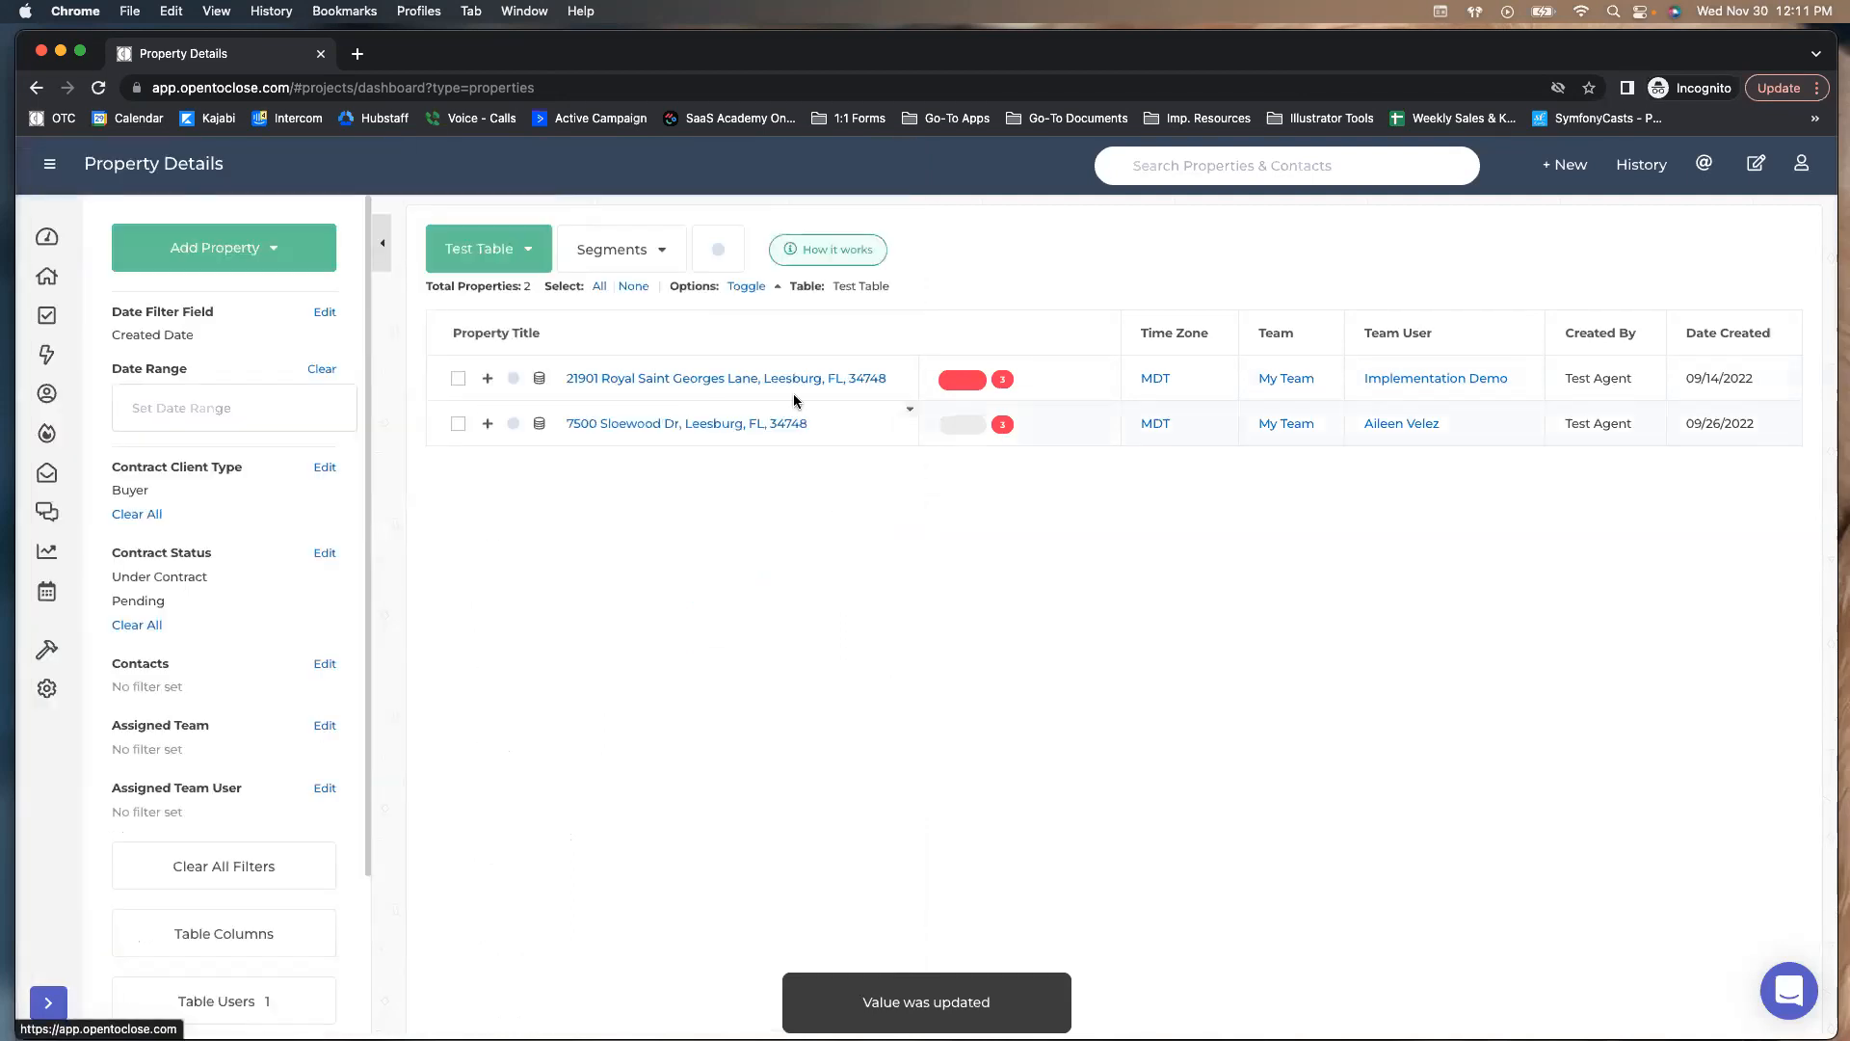
left_click(540, 379)
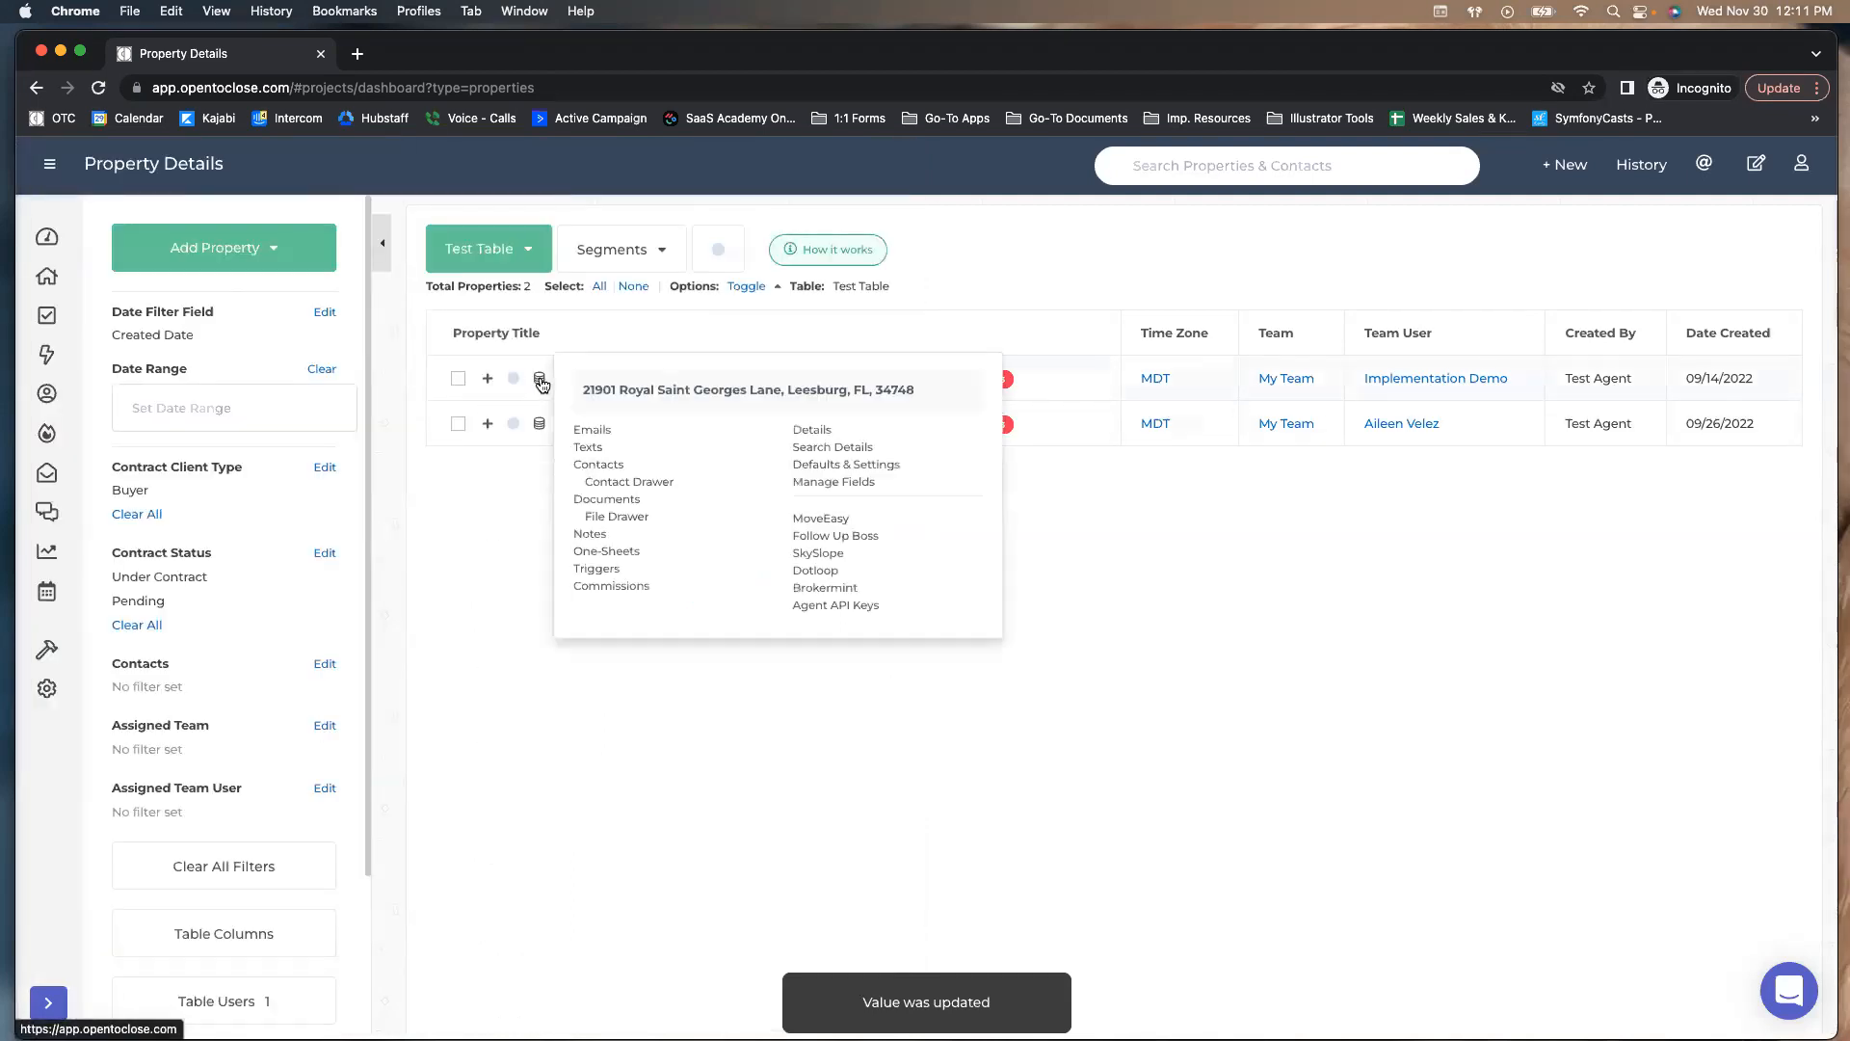
left_click(584, 430)
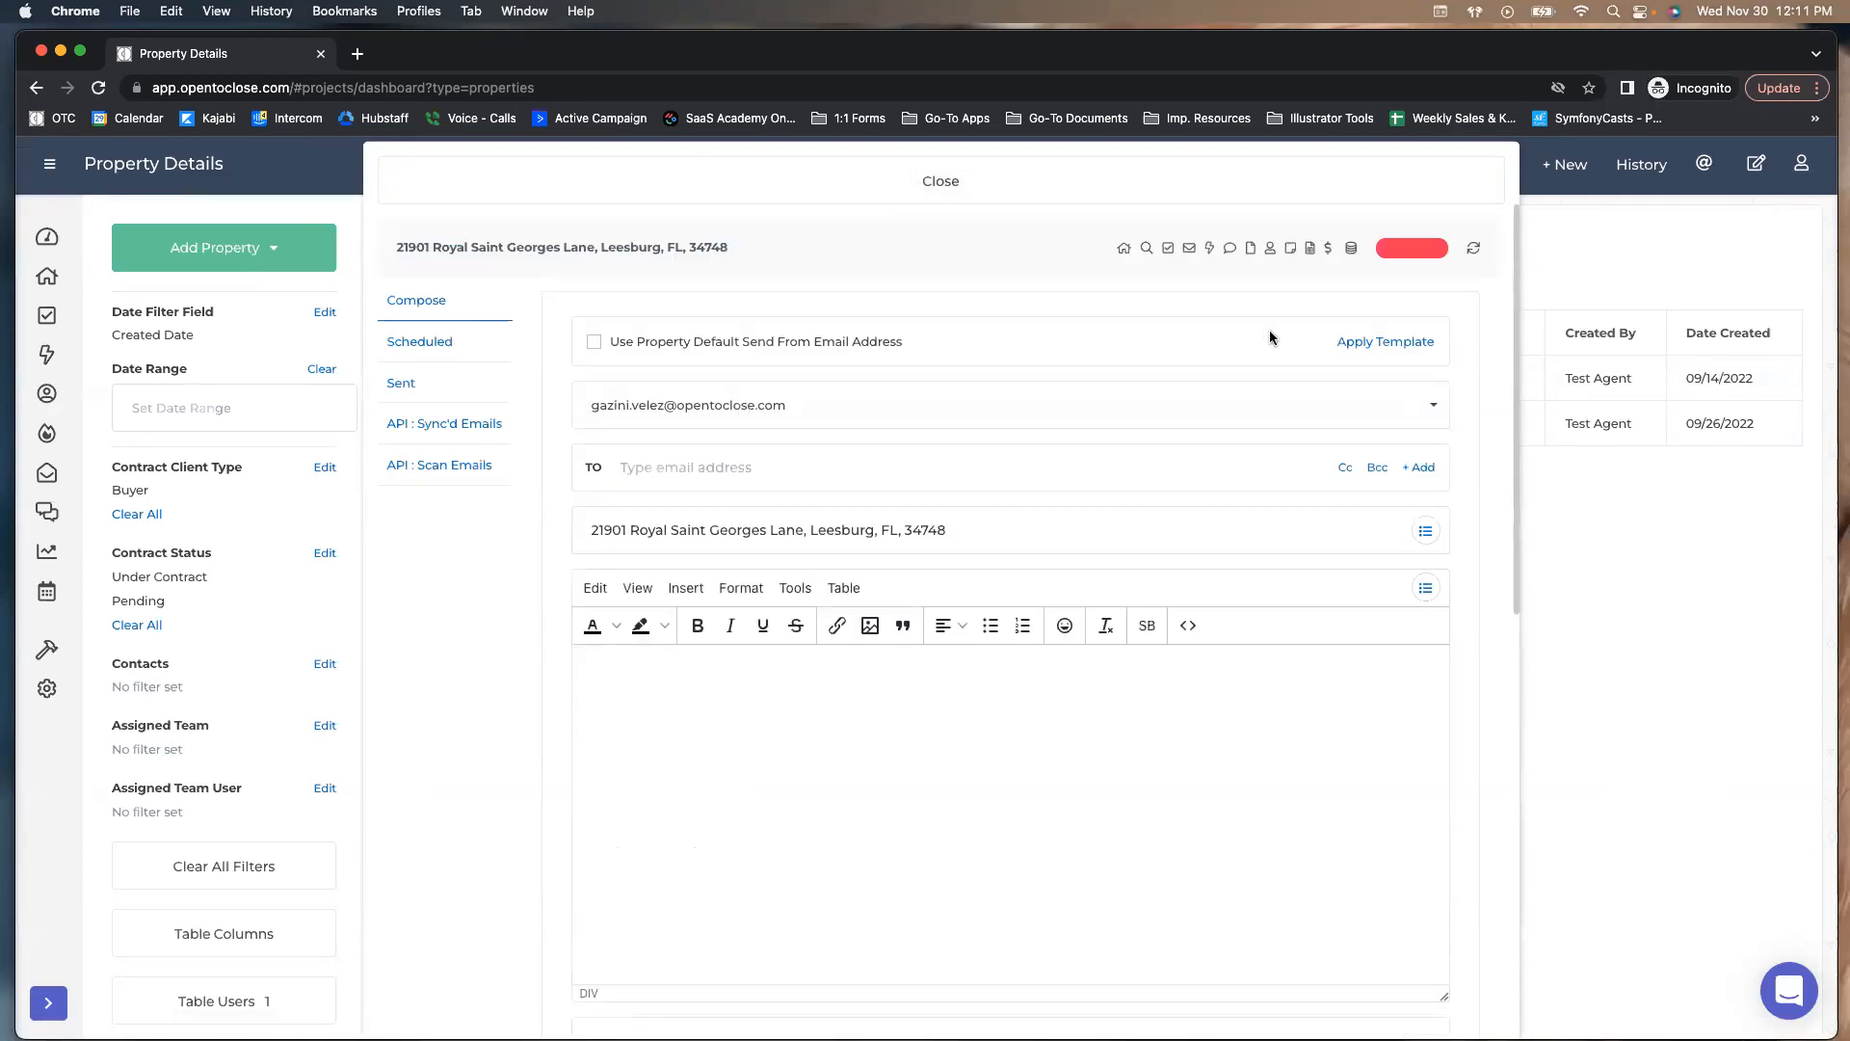
left_click(931, 196)
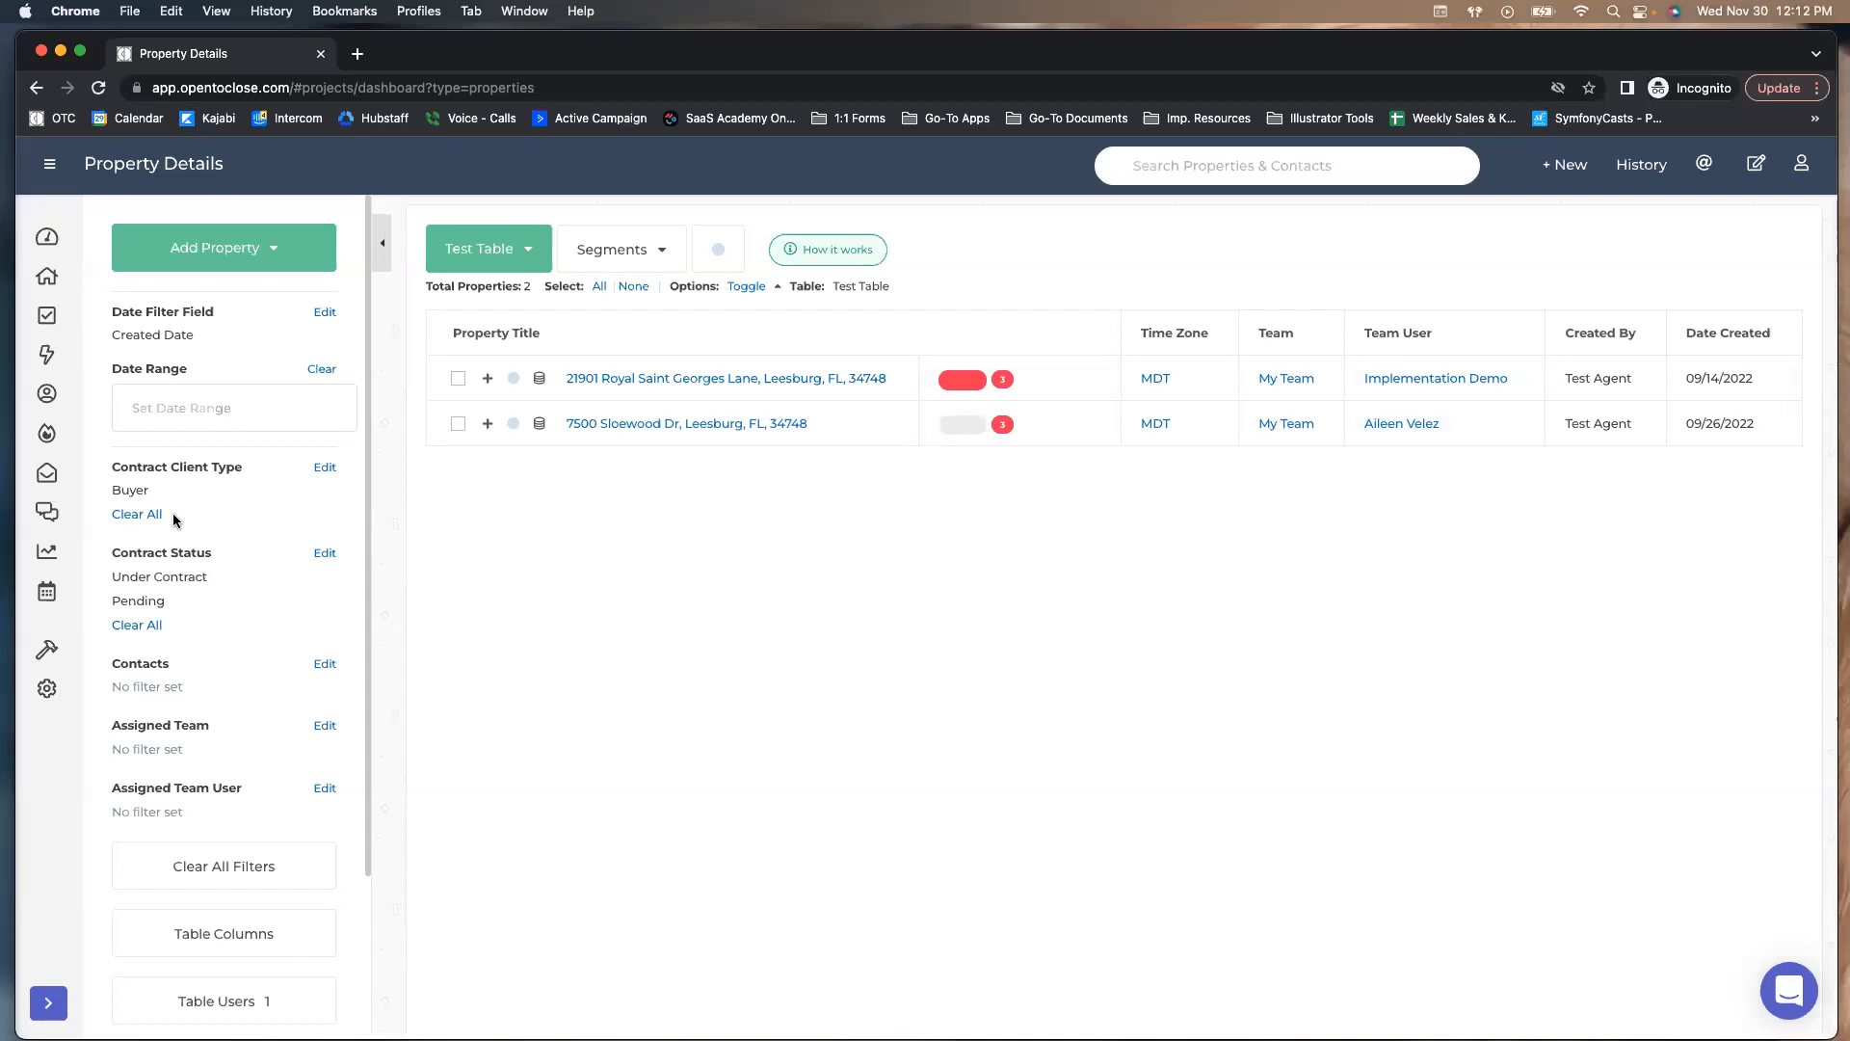
Select both Test Table properties and add them to the quick-navigation queue
left_click(460, 378)
left_click(458, 424)
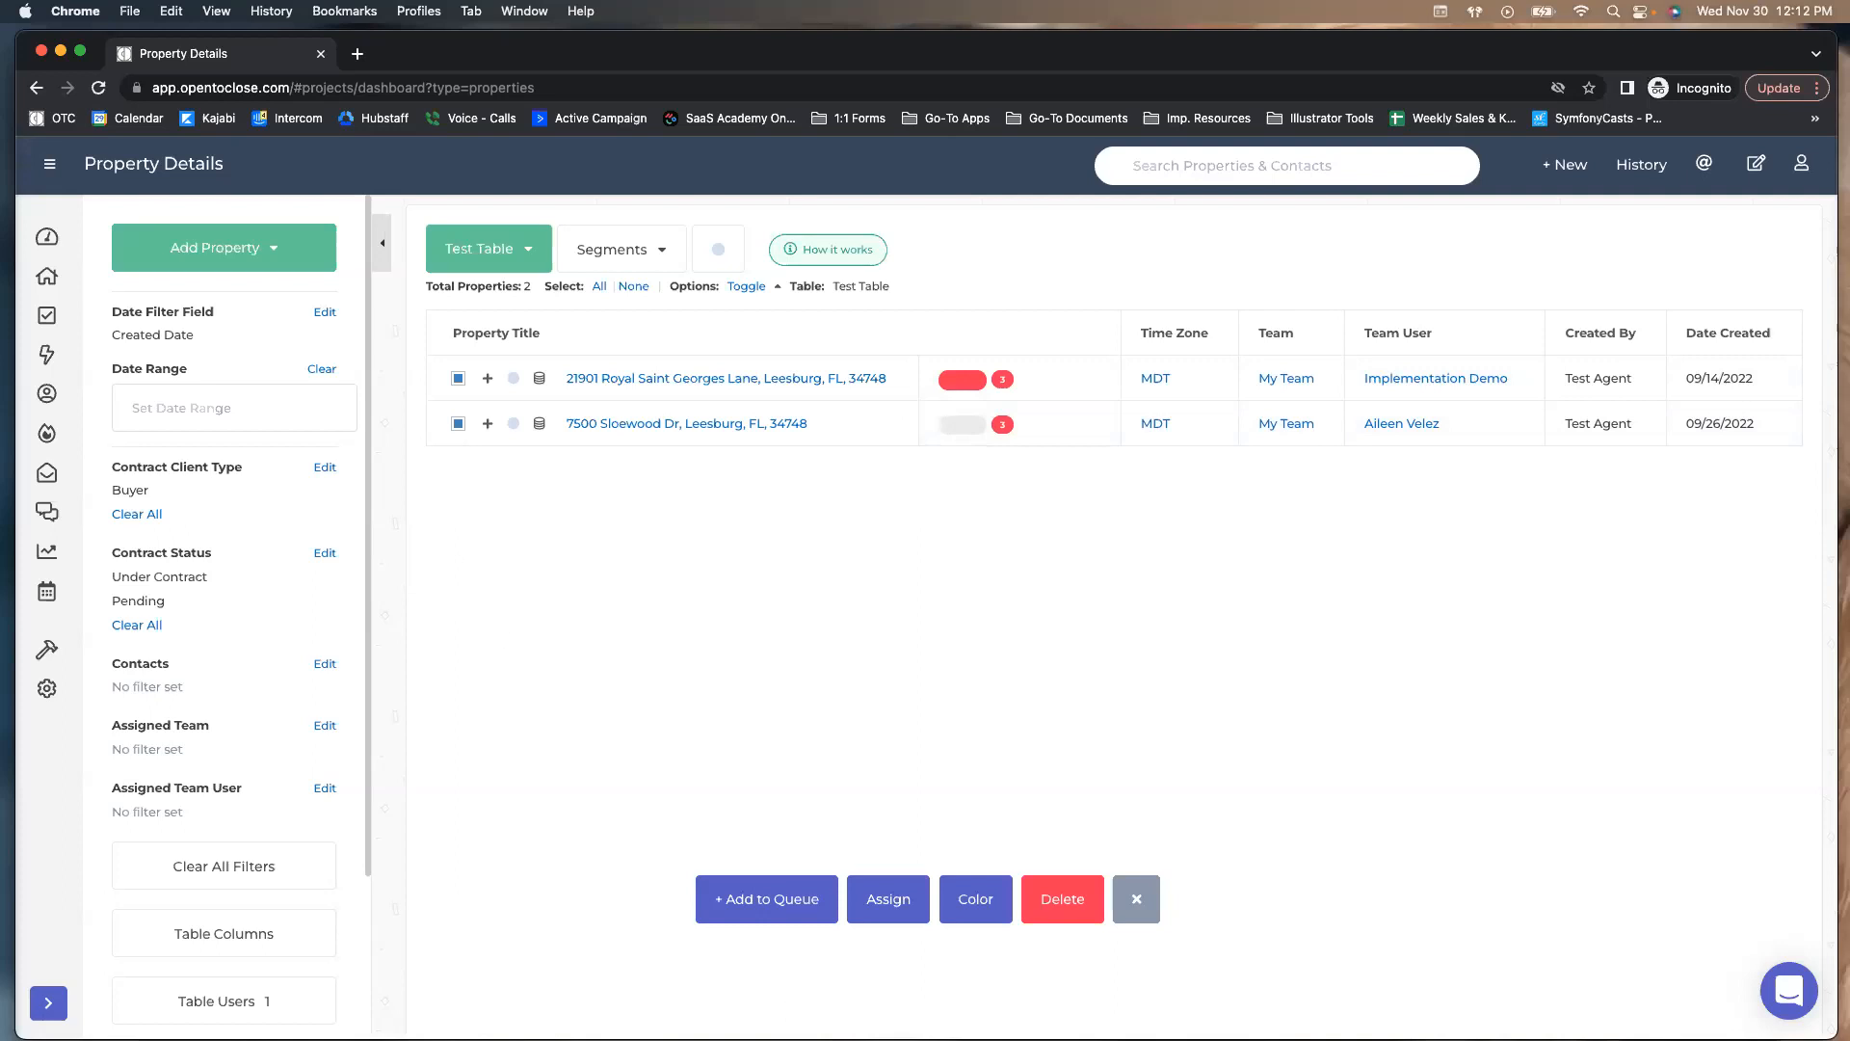
left_click(737, 904)
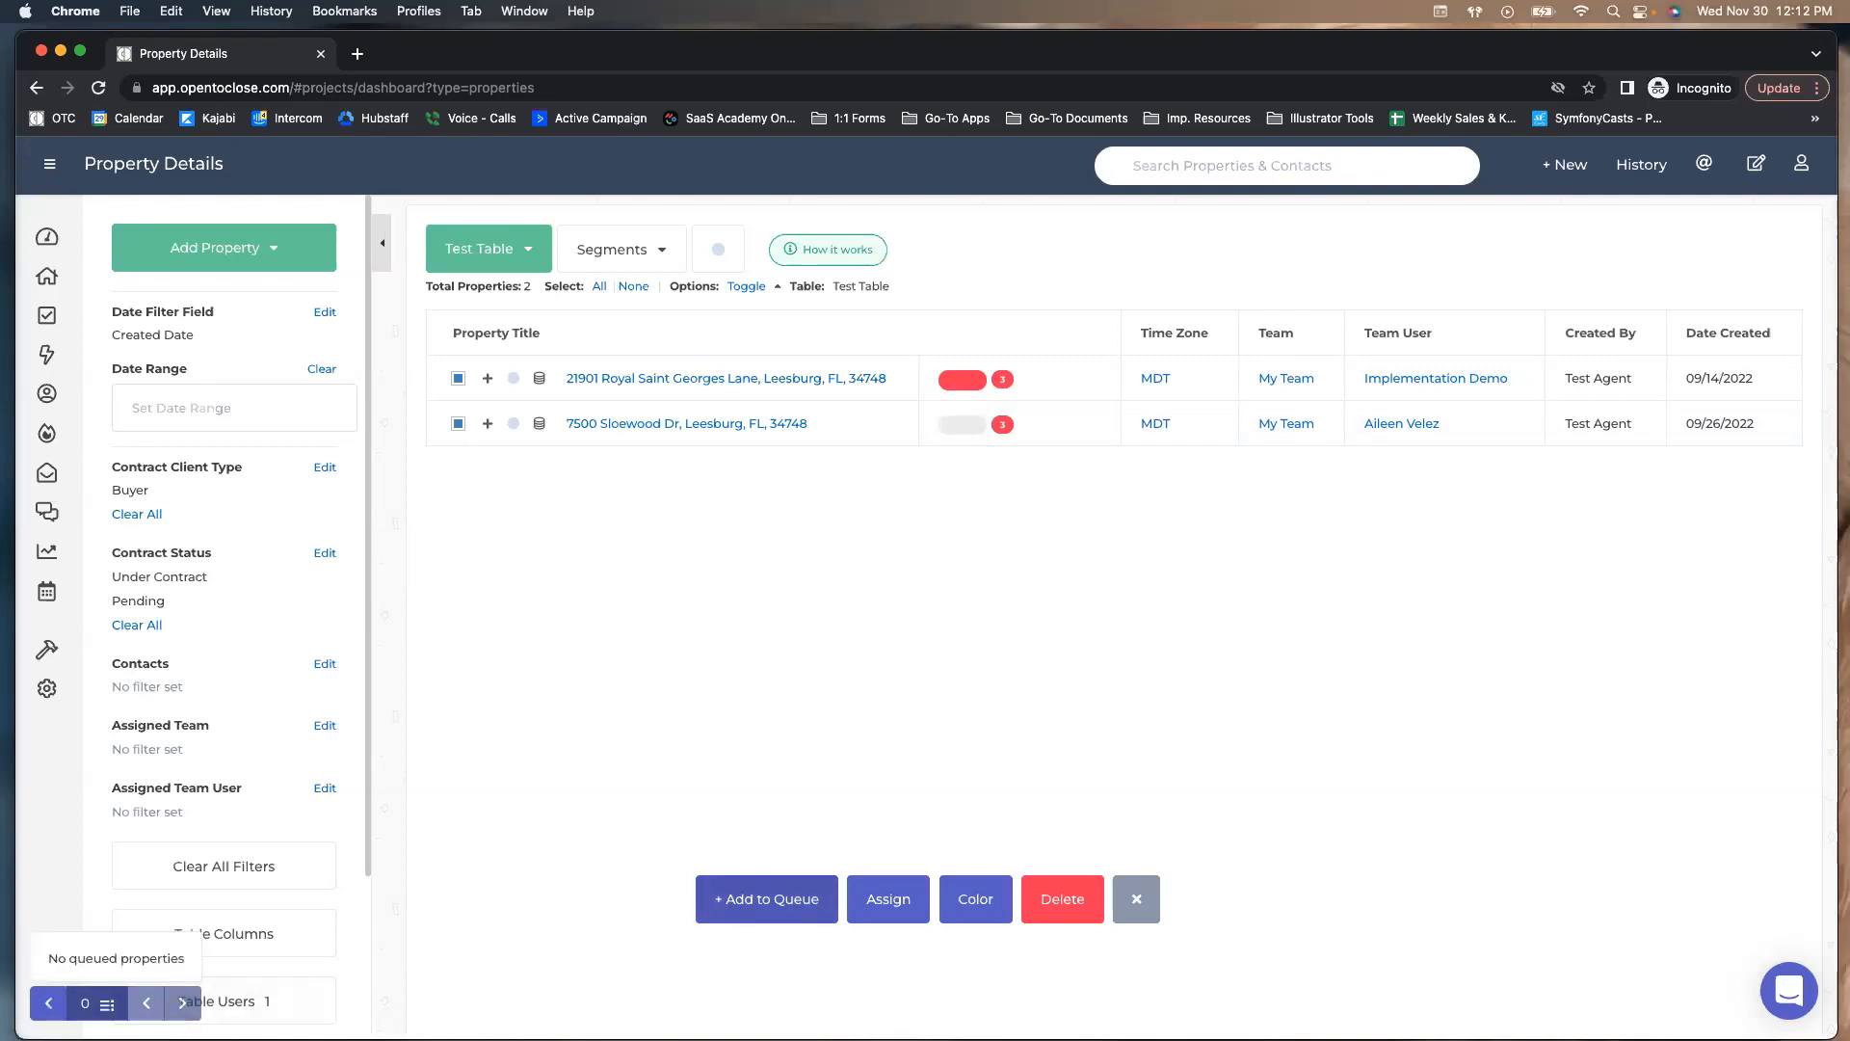
left_click(768, 901)
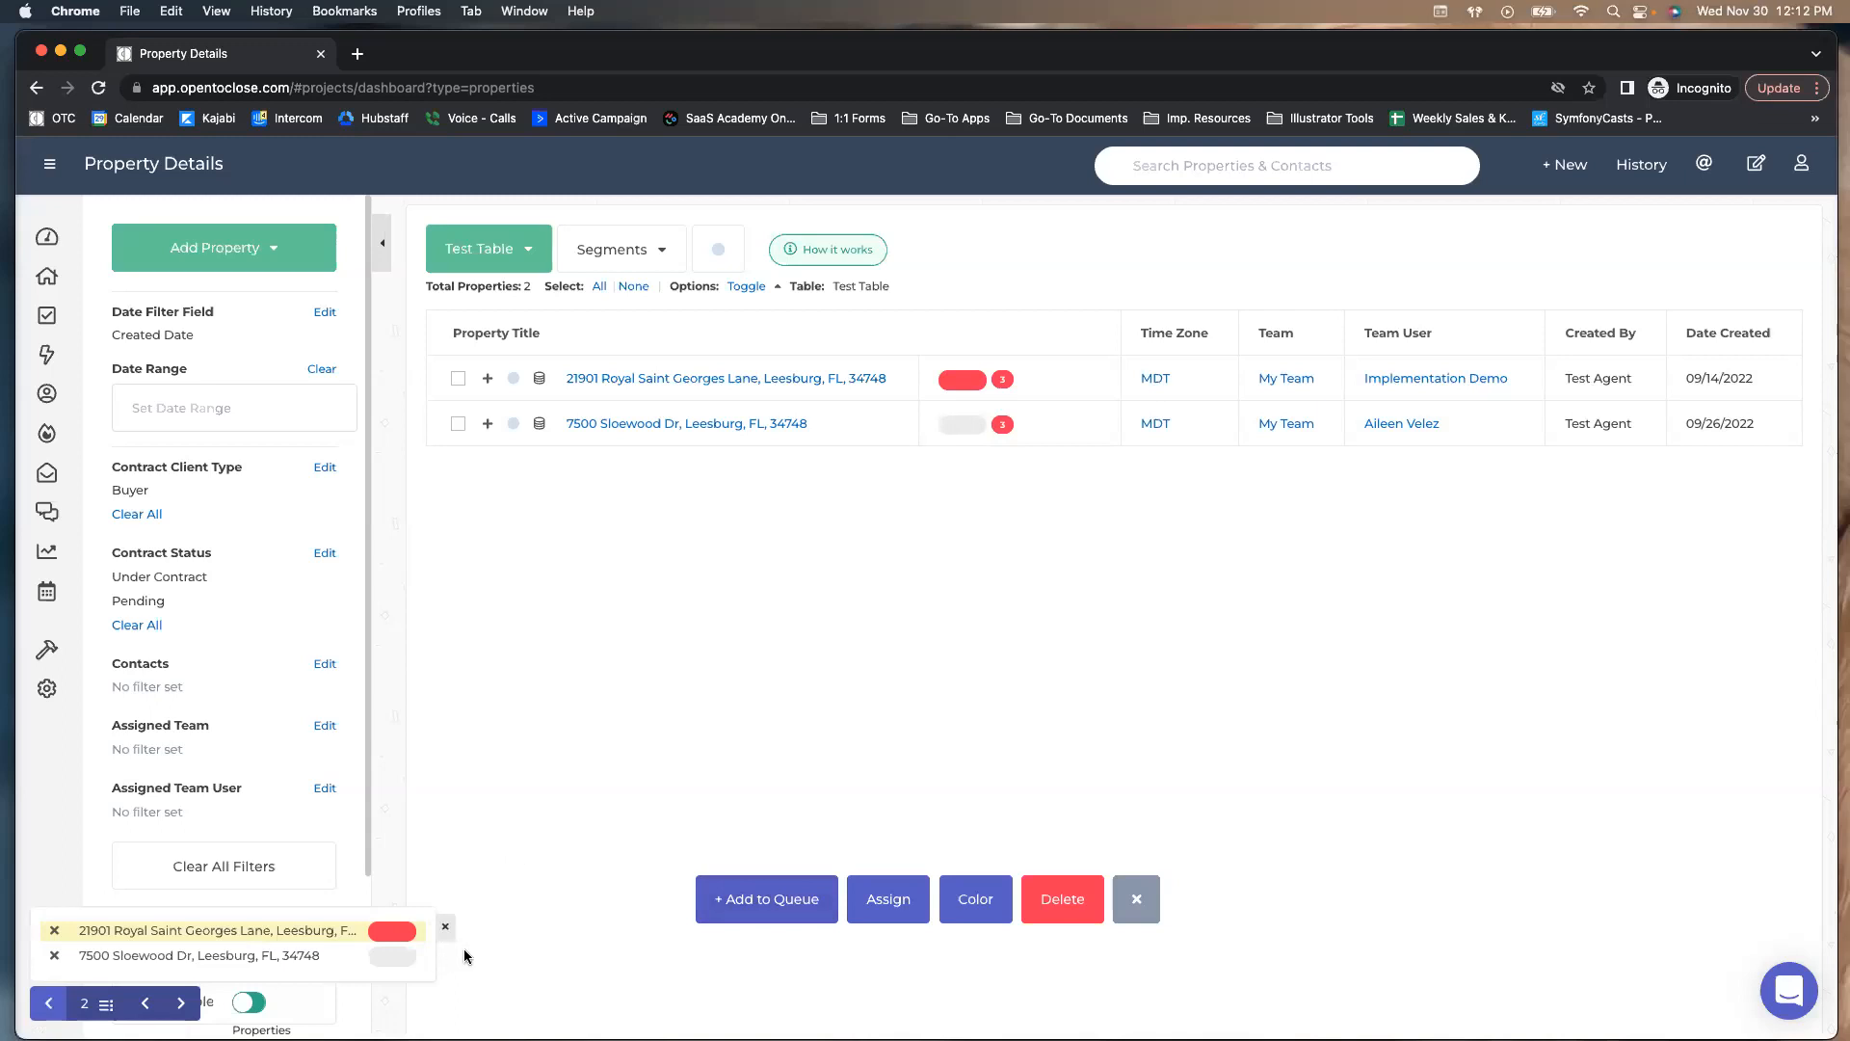
left_click(1133, 896)
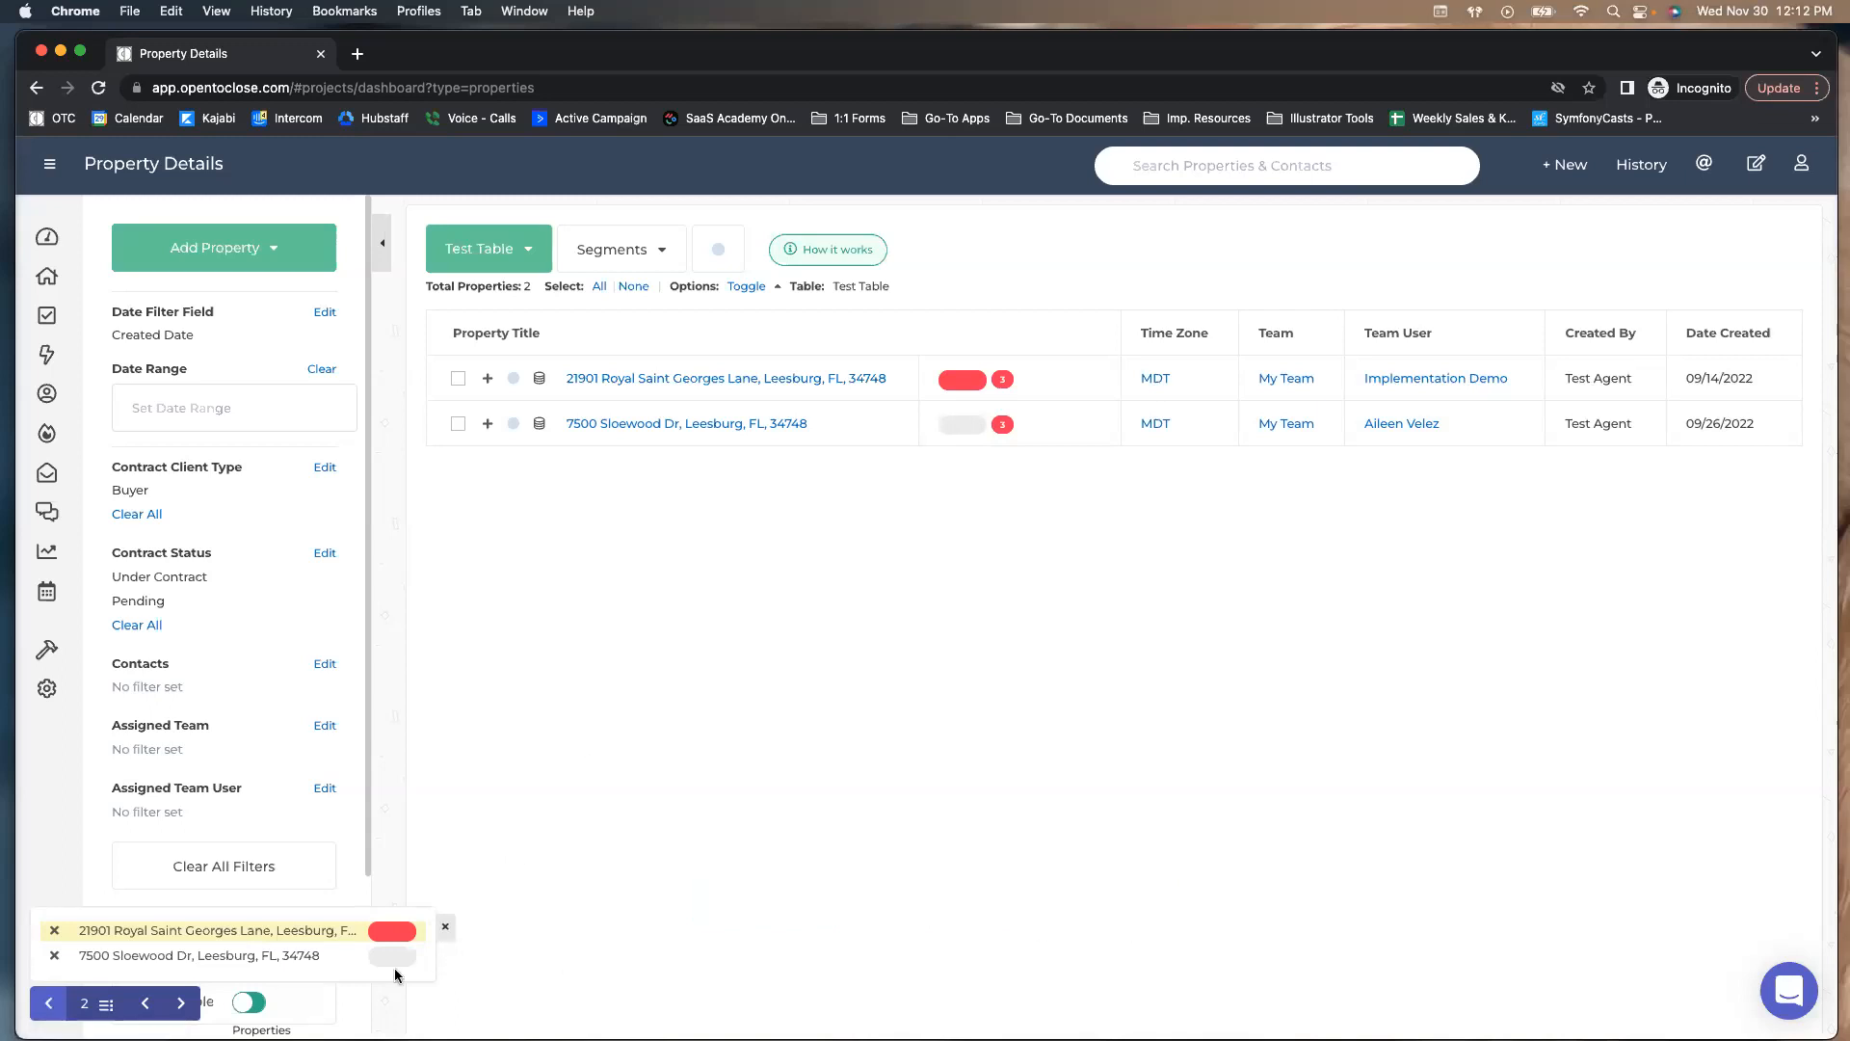
left_click(179, 1008)
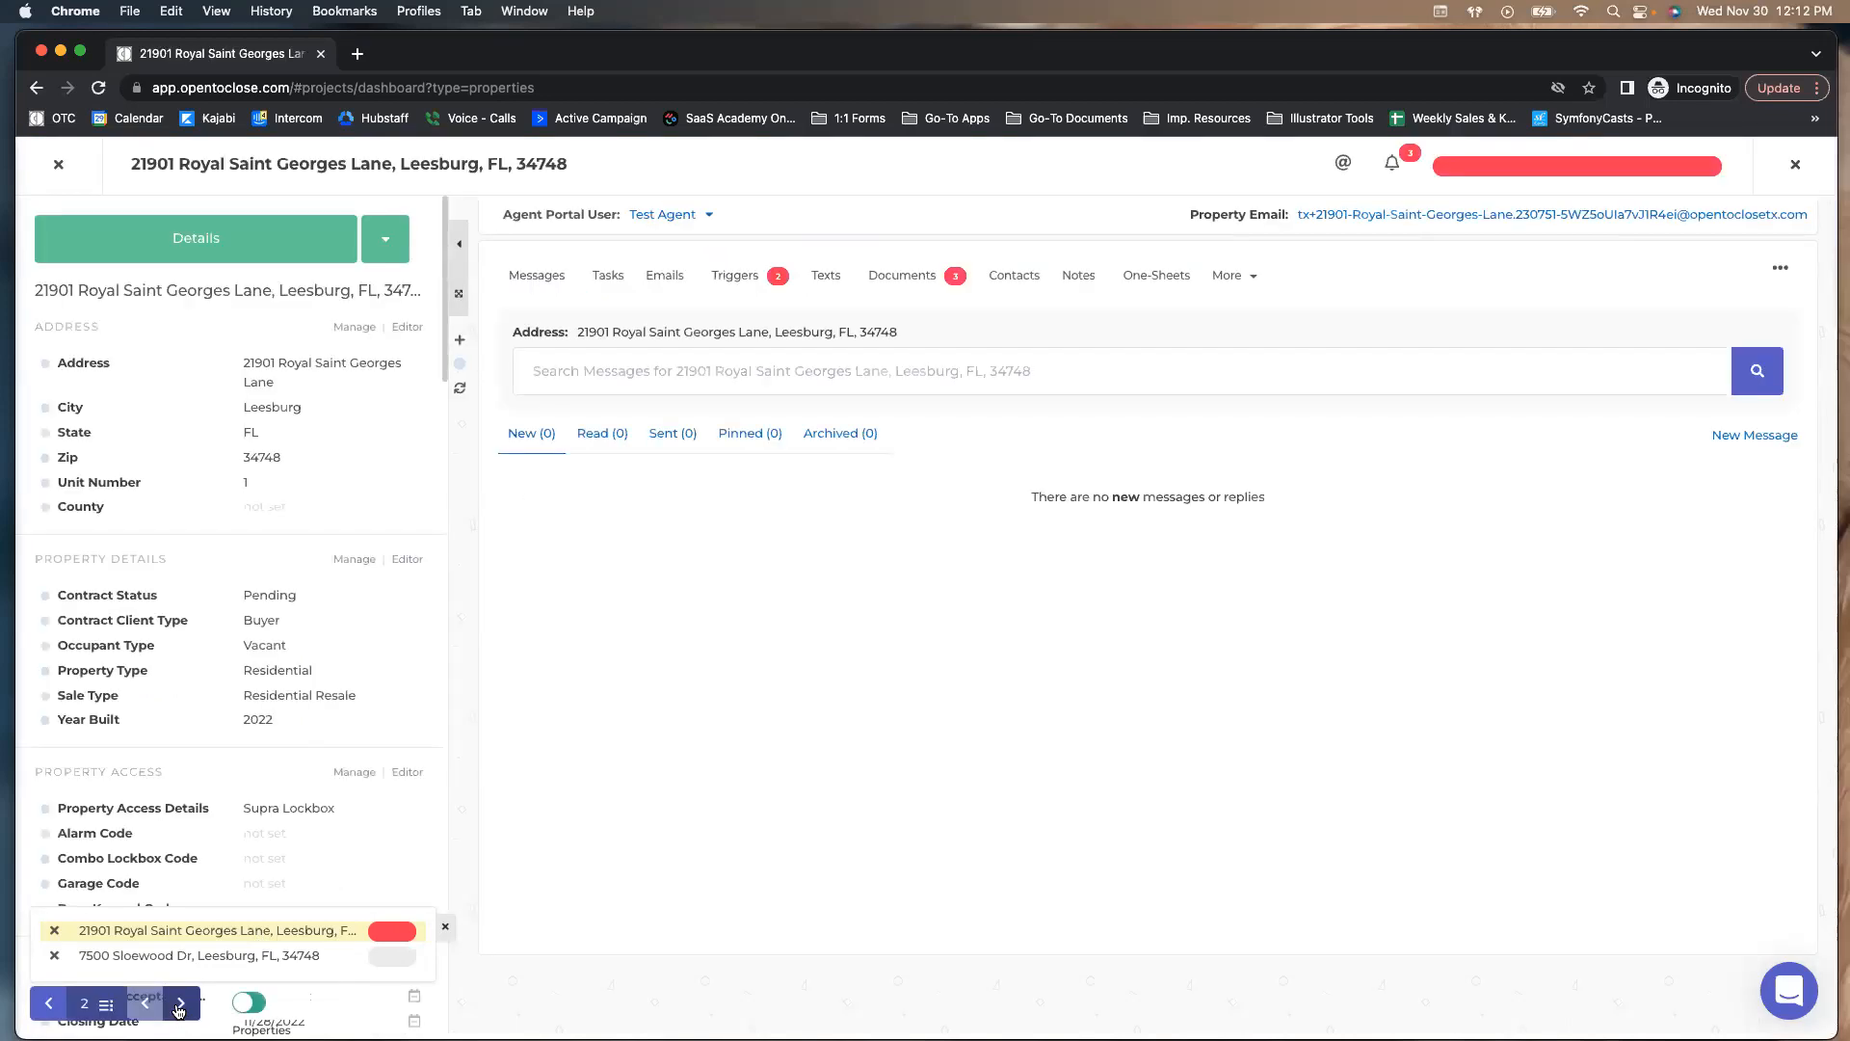
left_click(181, 1010)
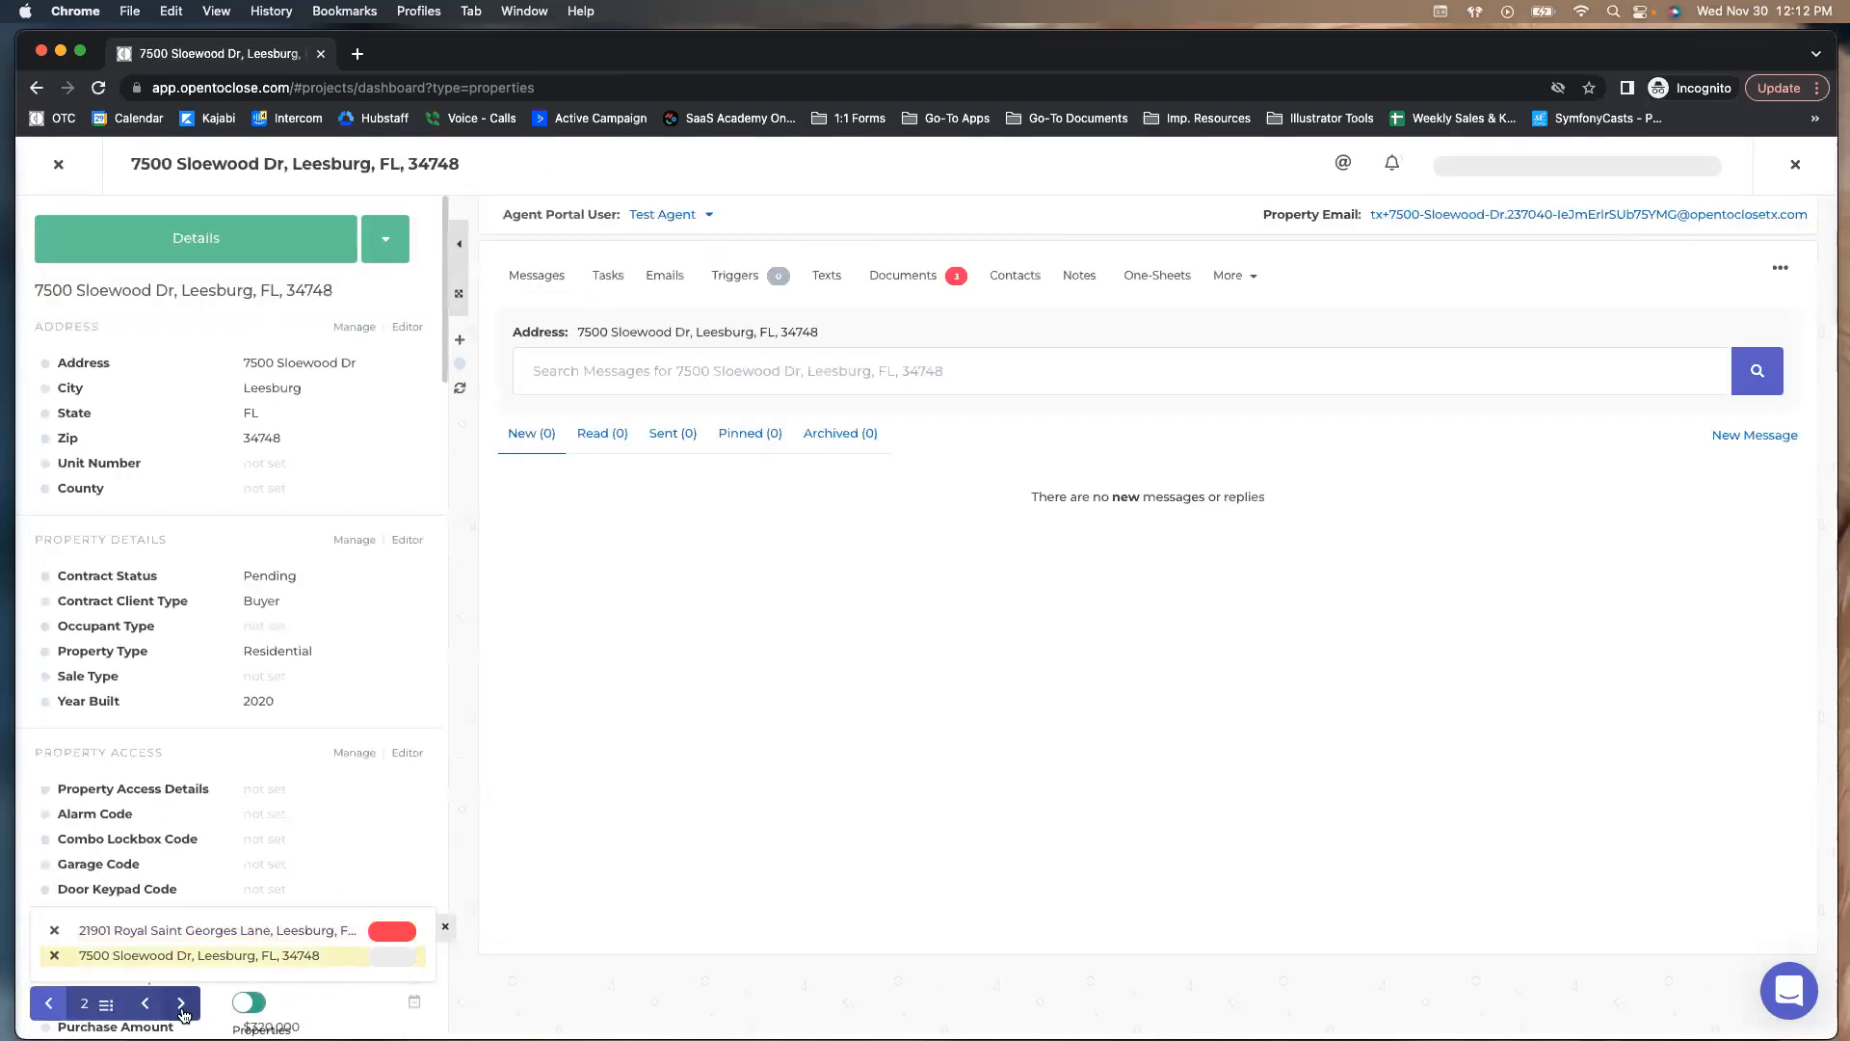
left_click(181, 1012)
left_click(54, 957)
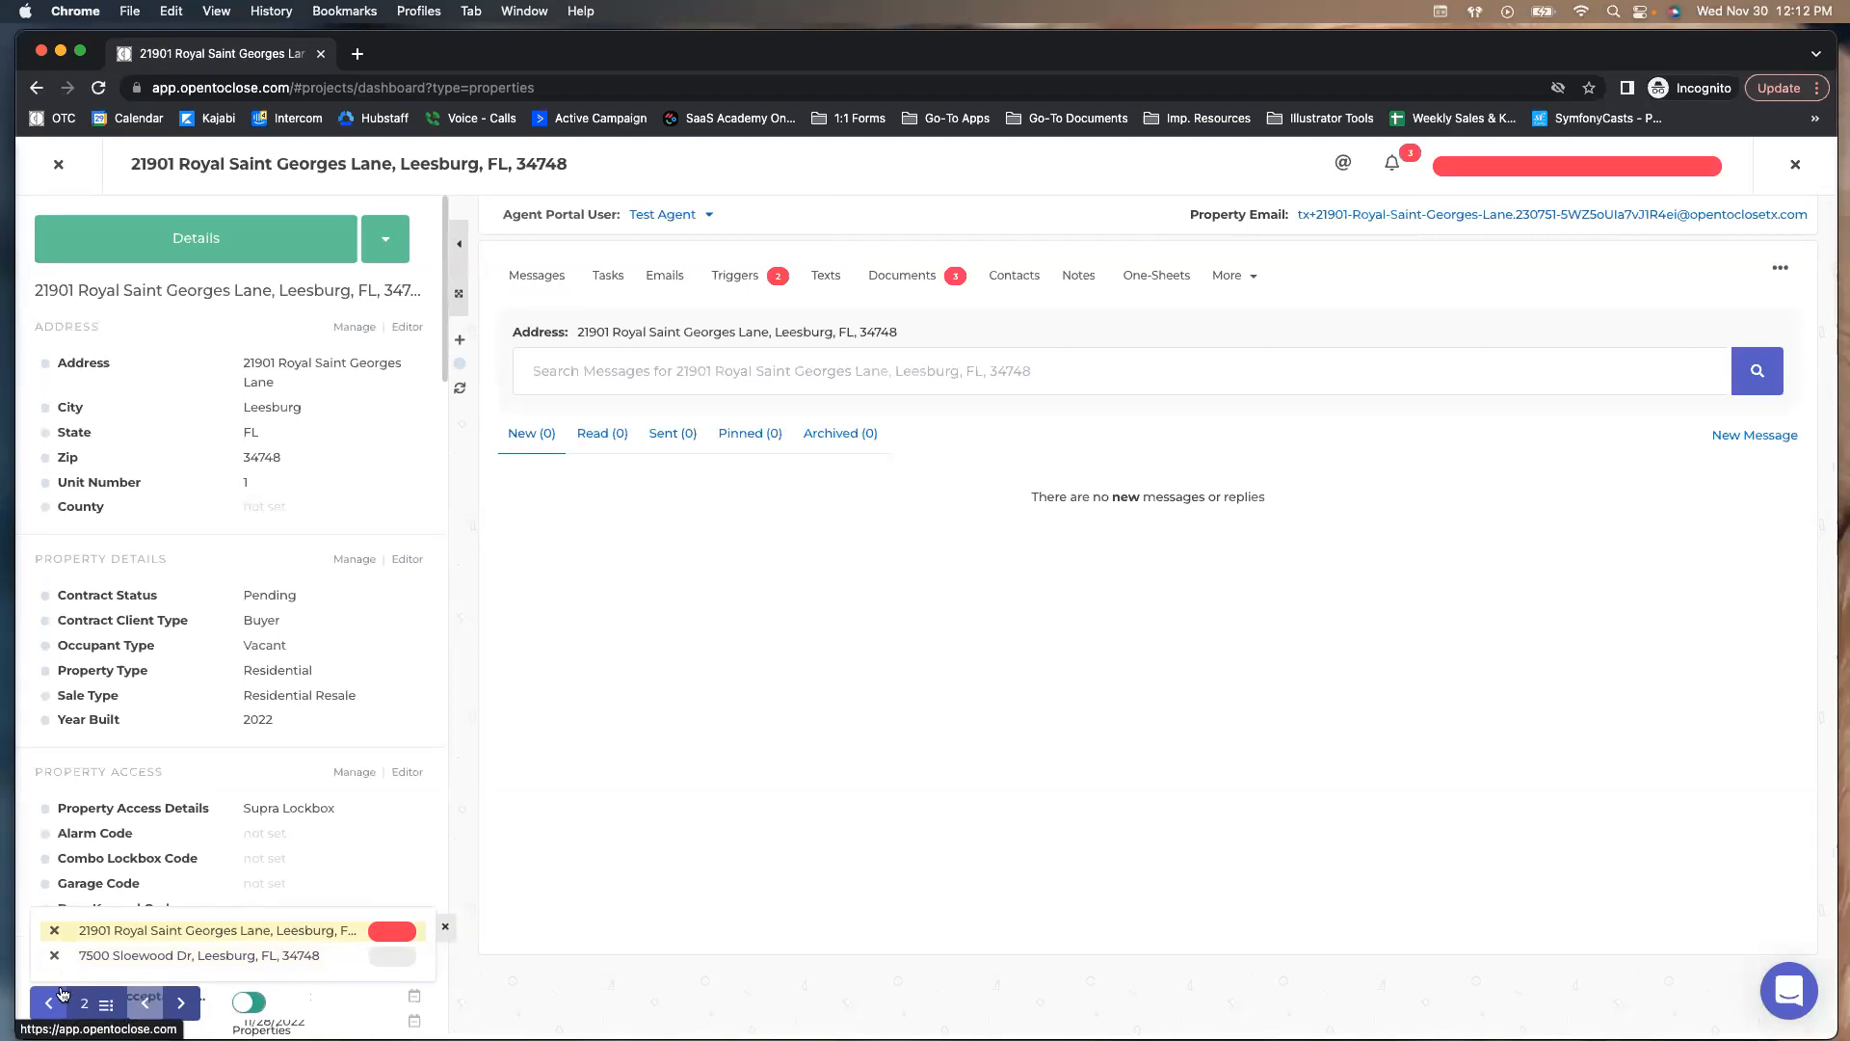
left_click(54, 956)
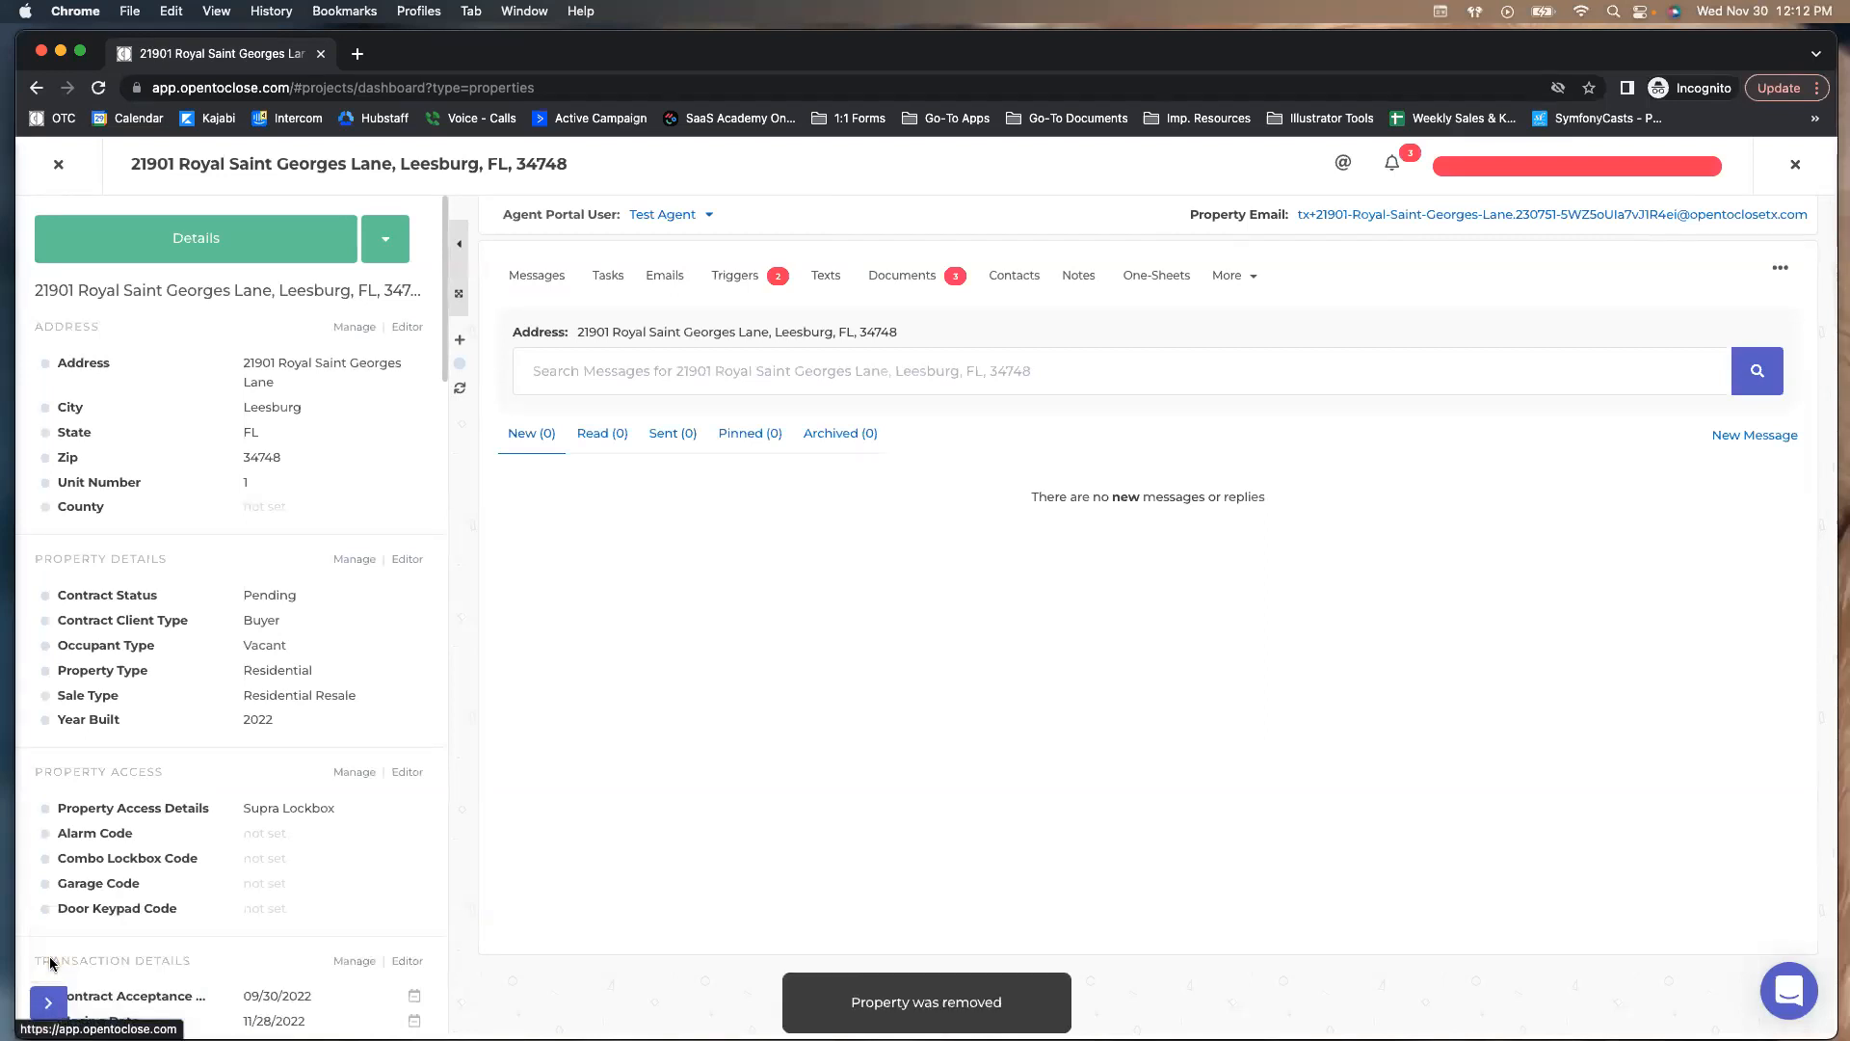
left_click(58, 164)
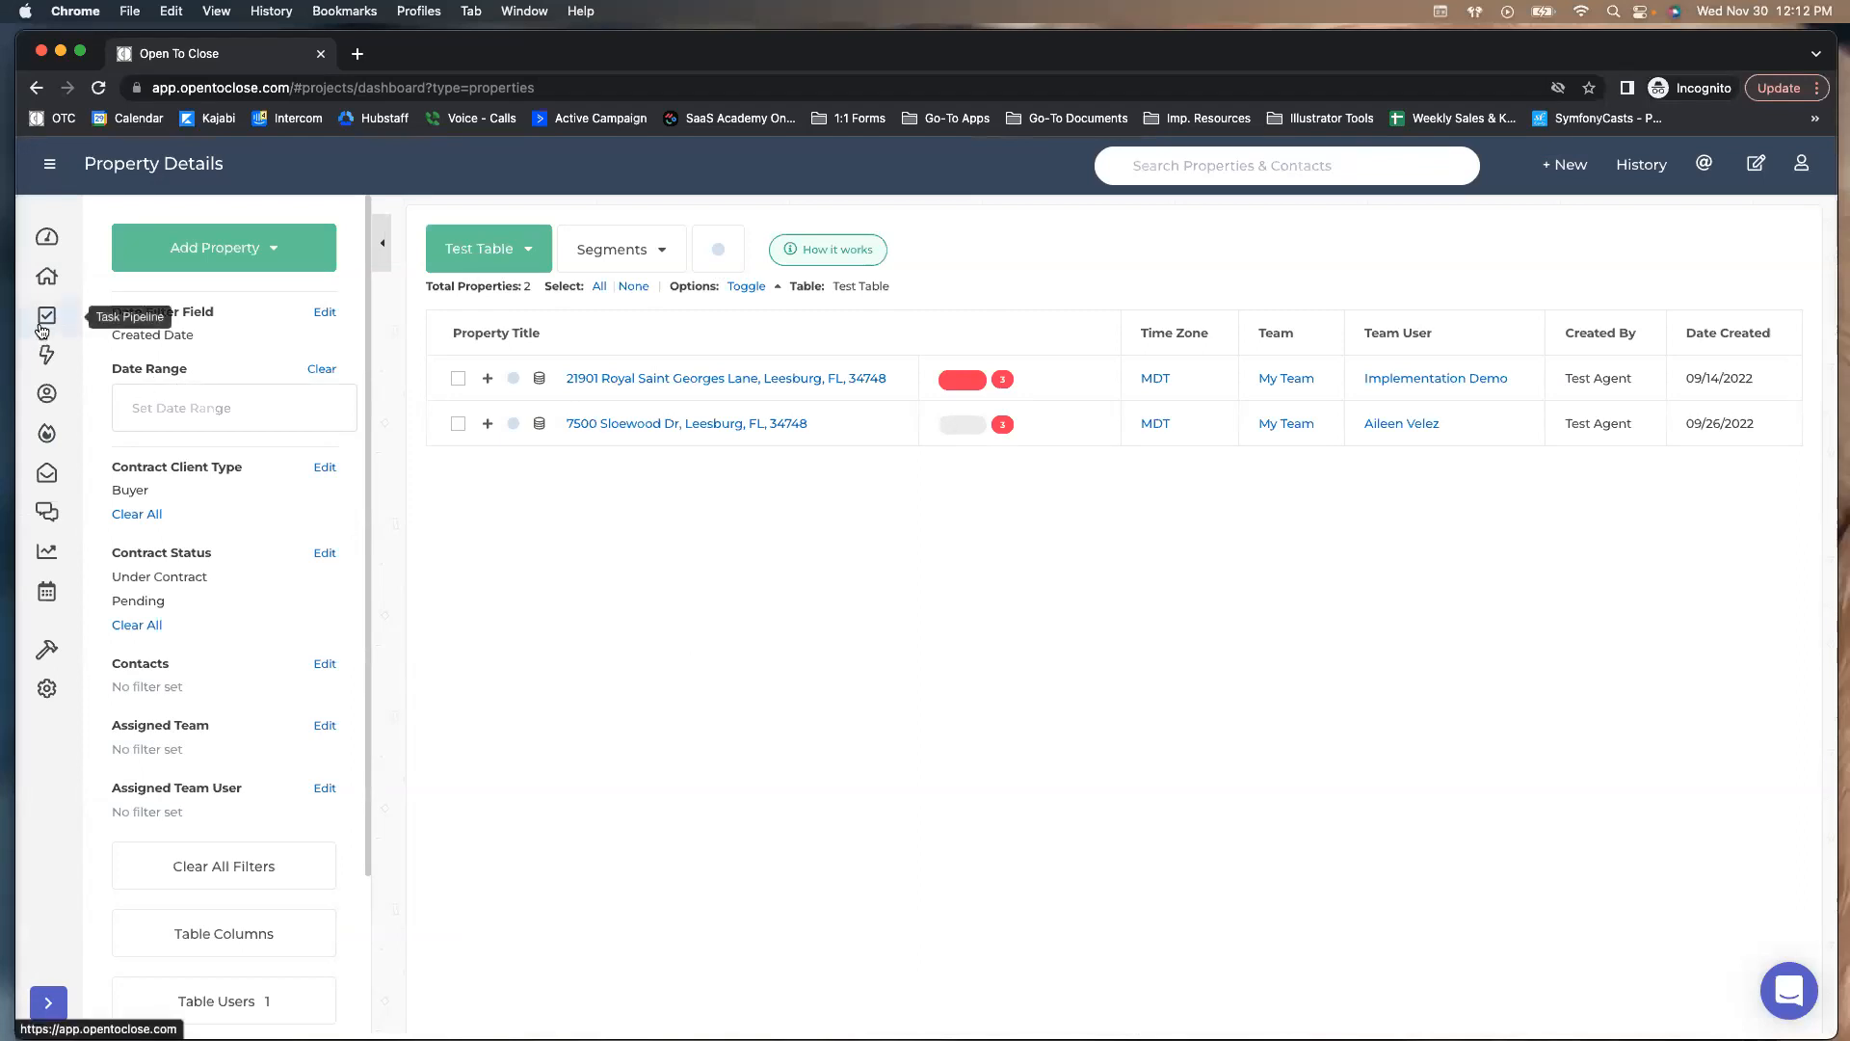
left_click(43, 326)
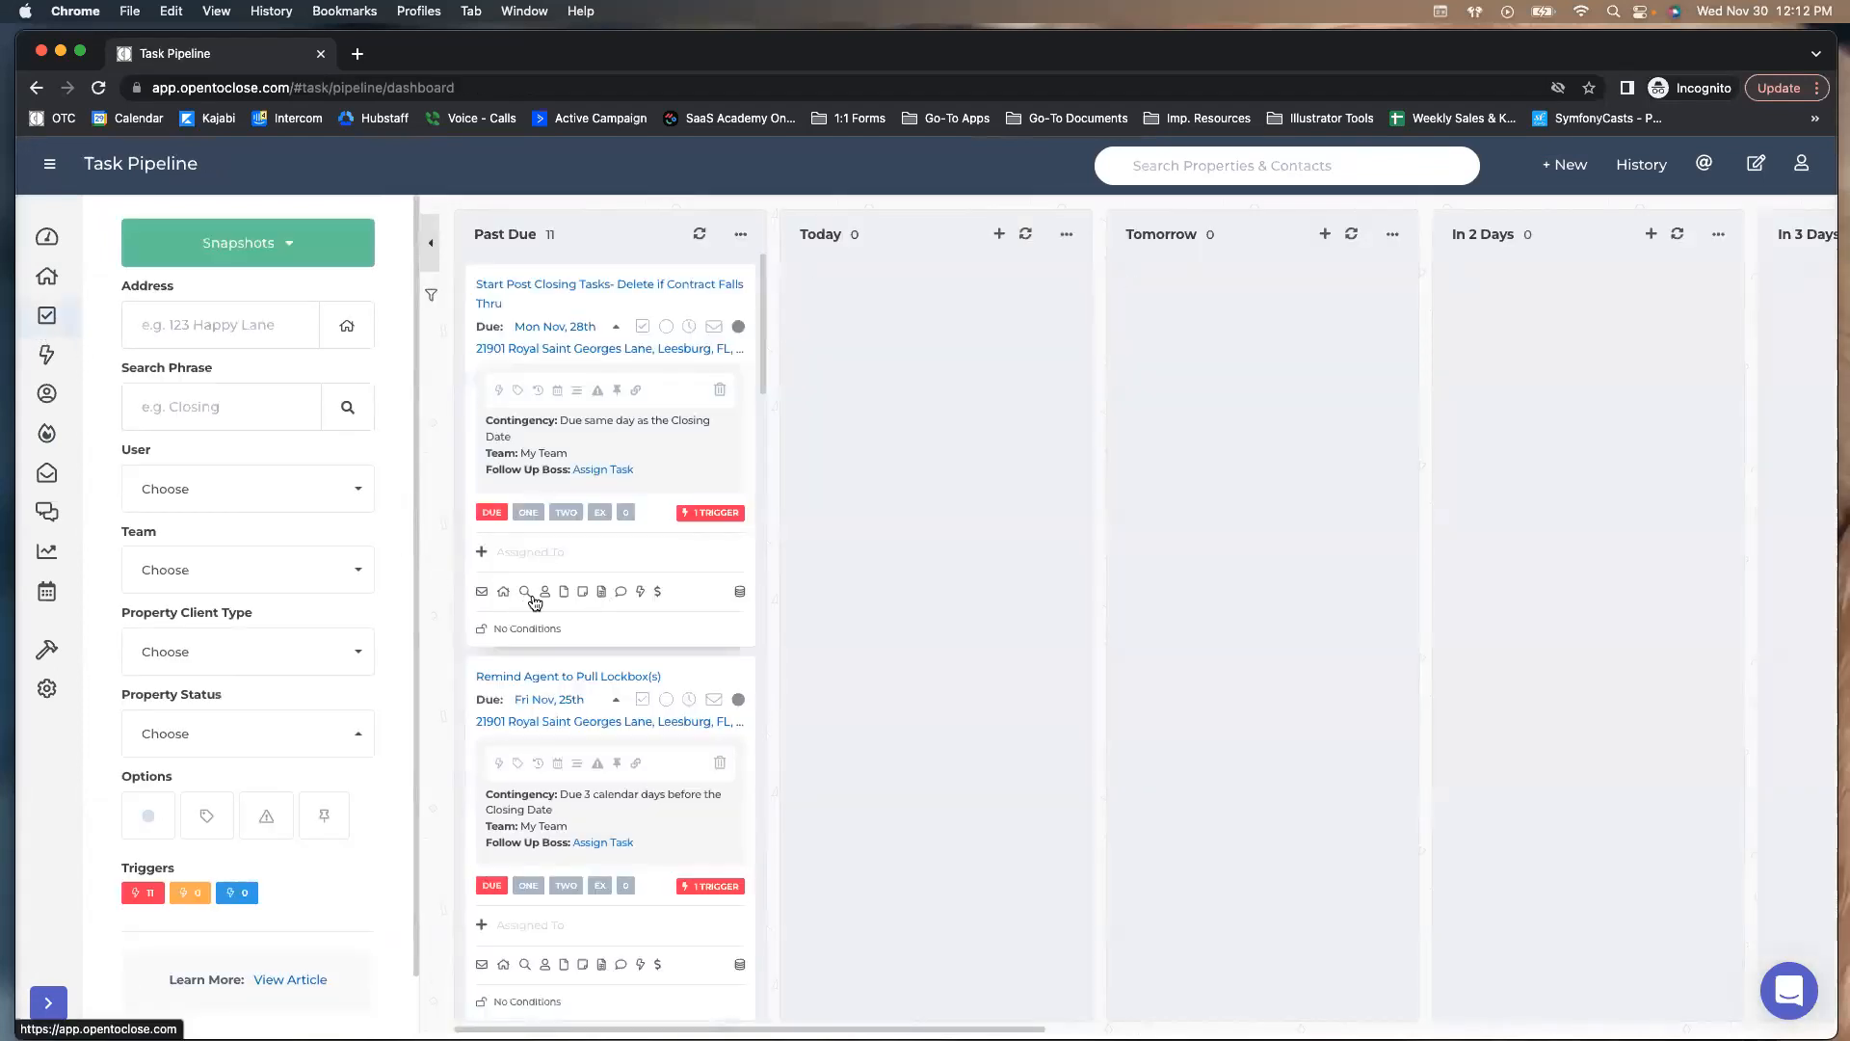
left_click(502, 592)
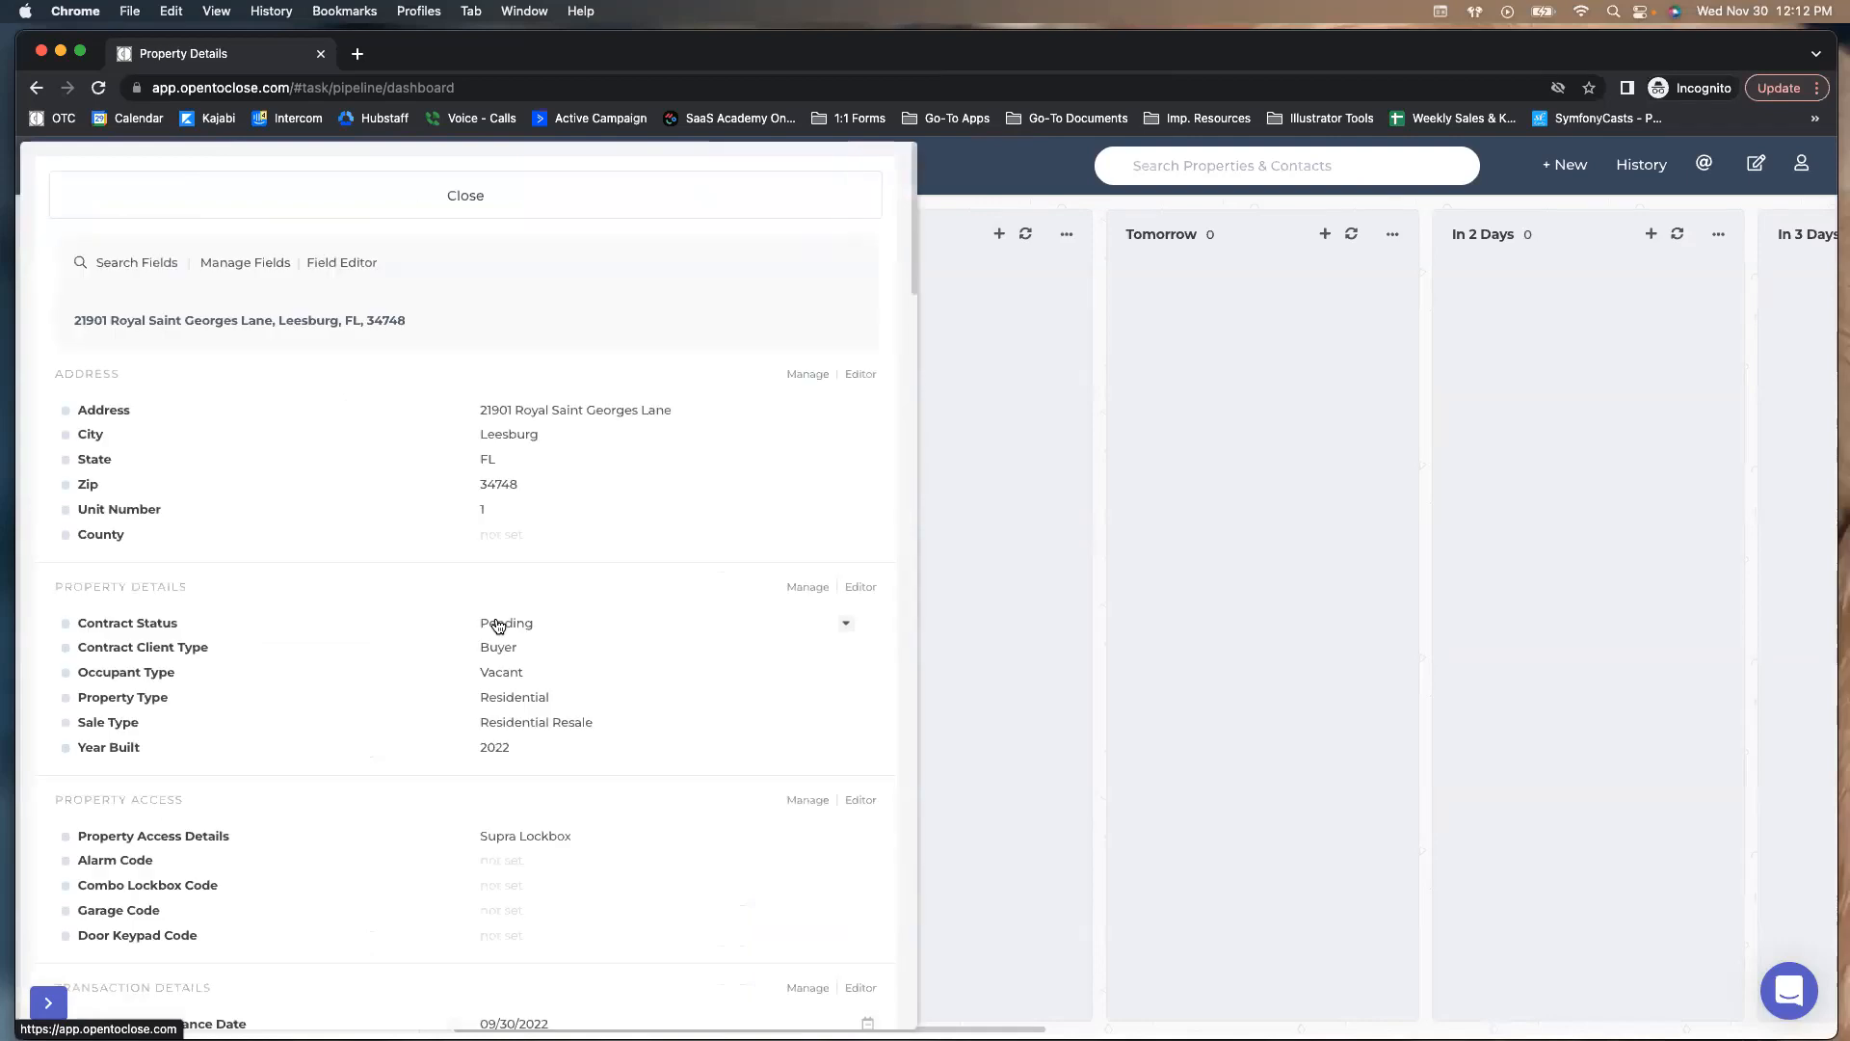
left_click(396, 214)
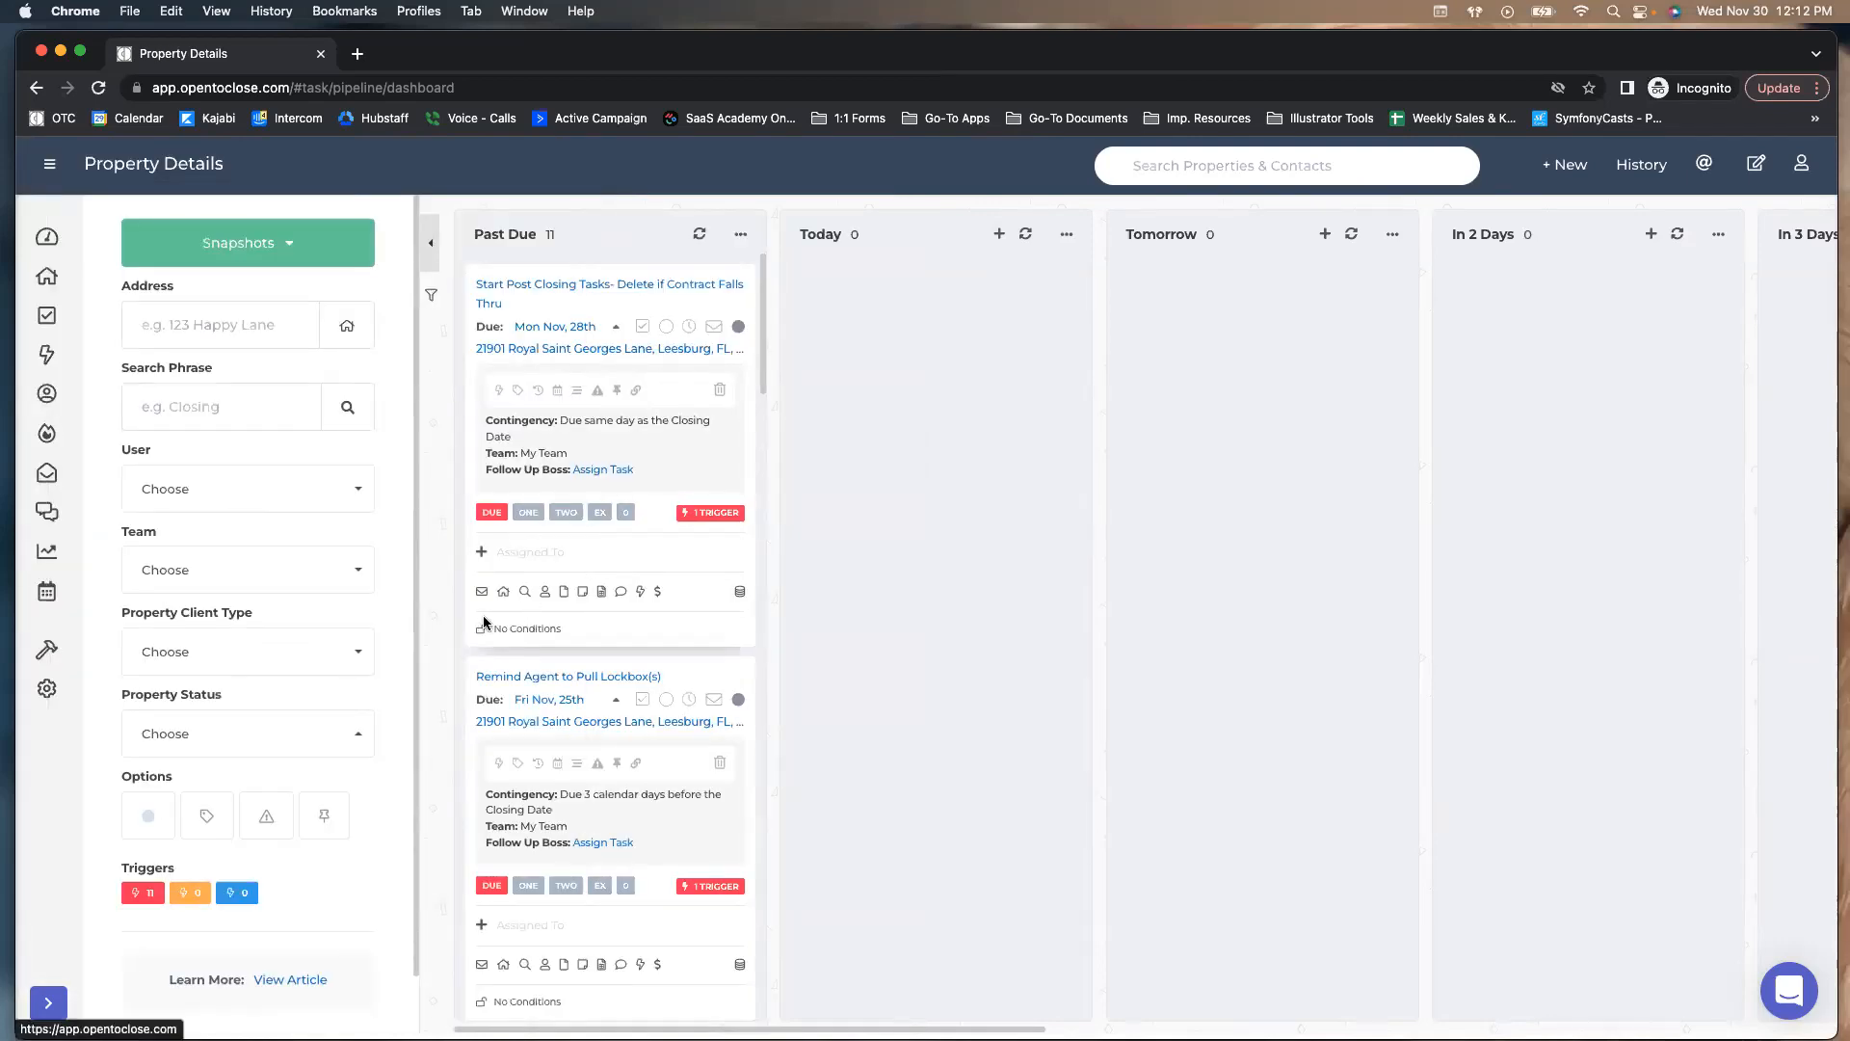
left_click(525, 592)
left_click(1303, 341)
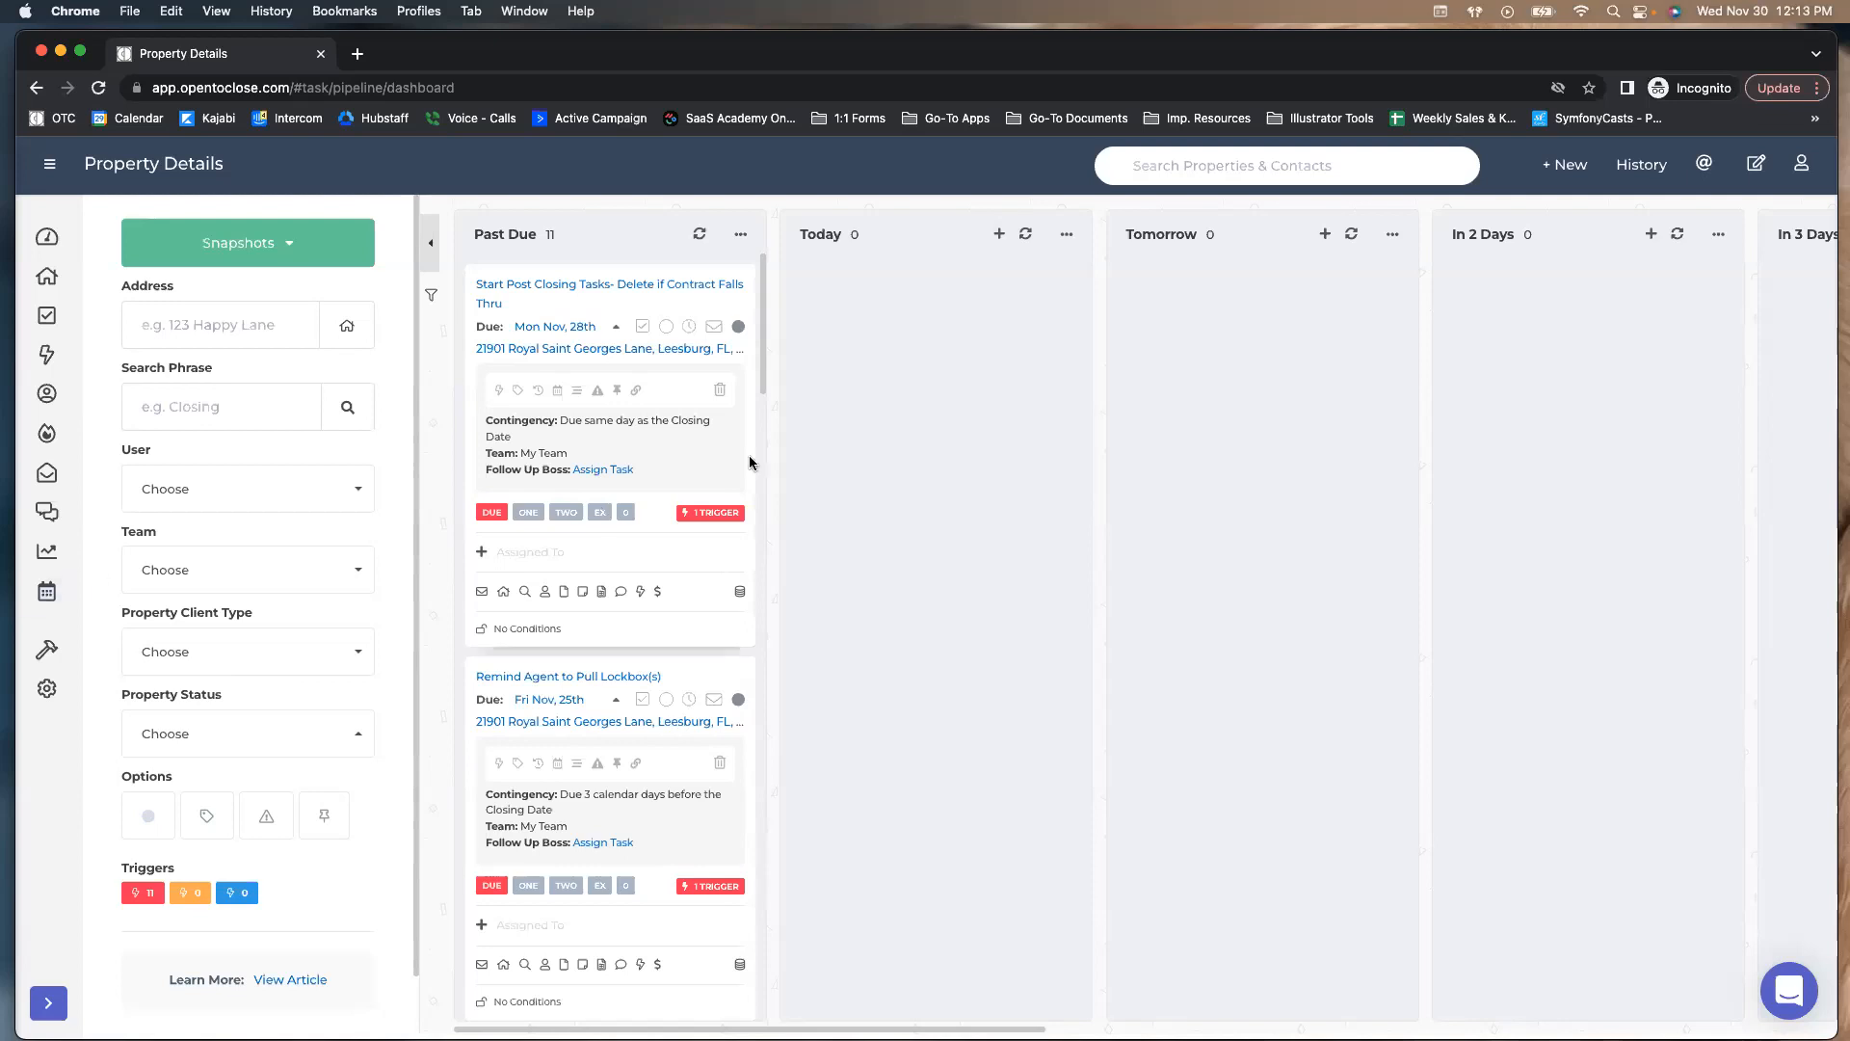
left_click(69, 289)
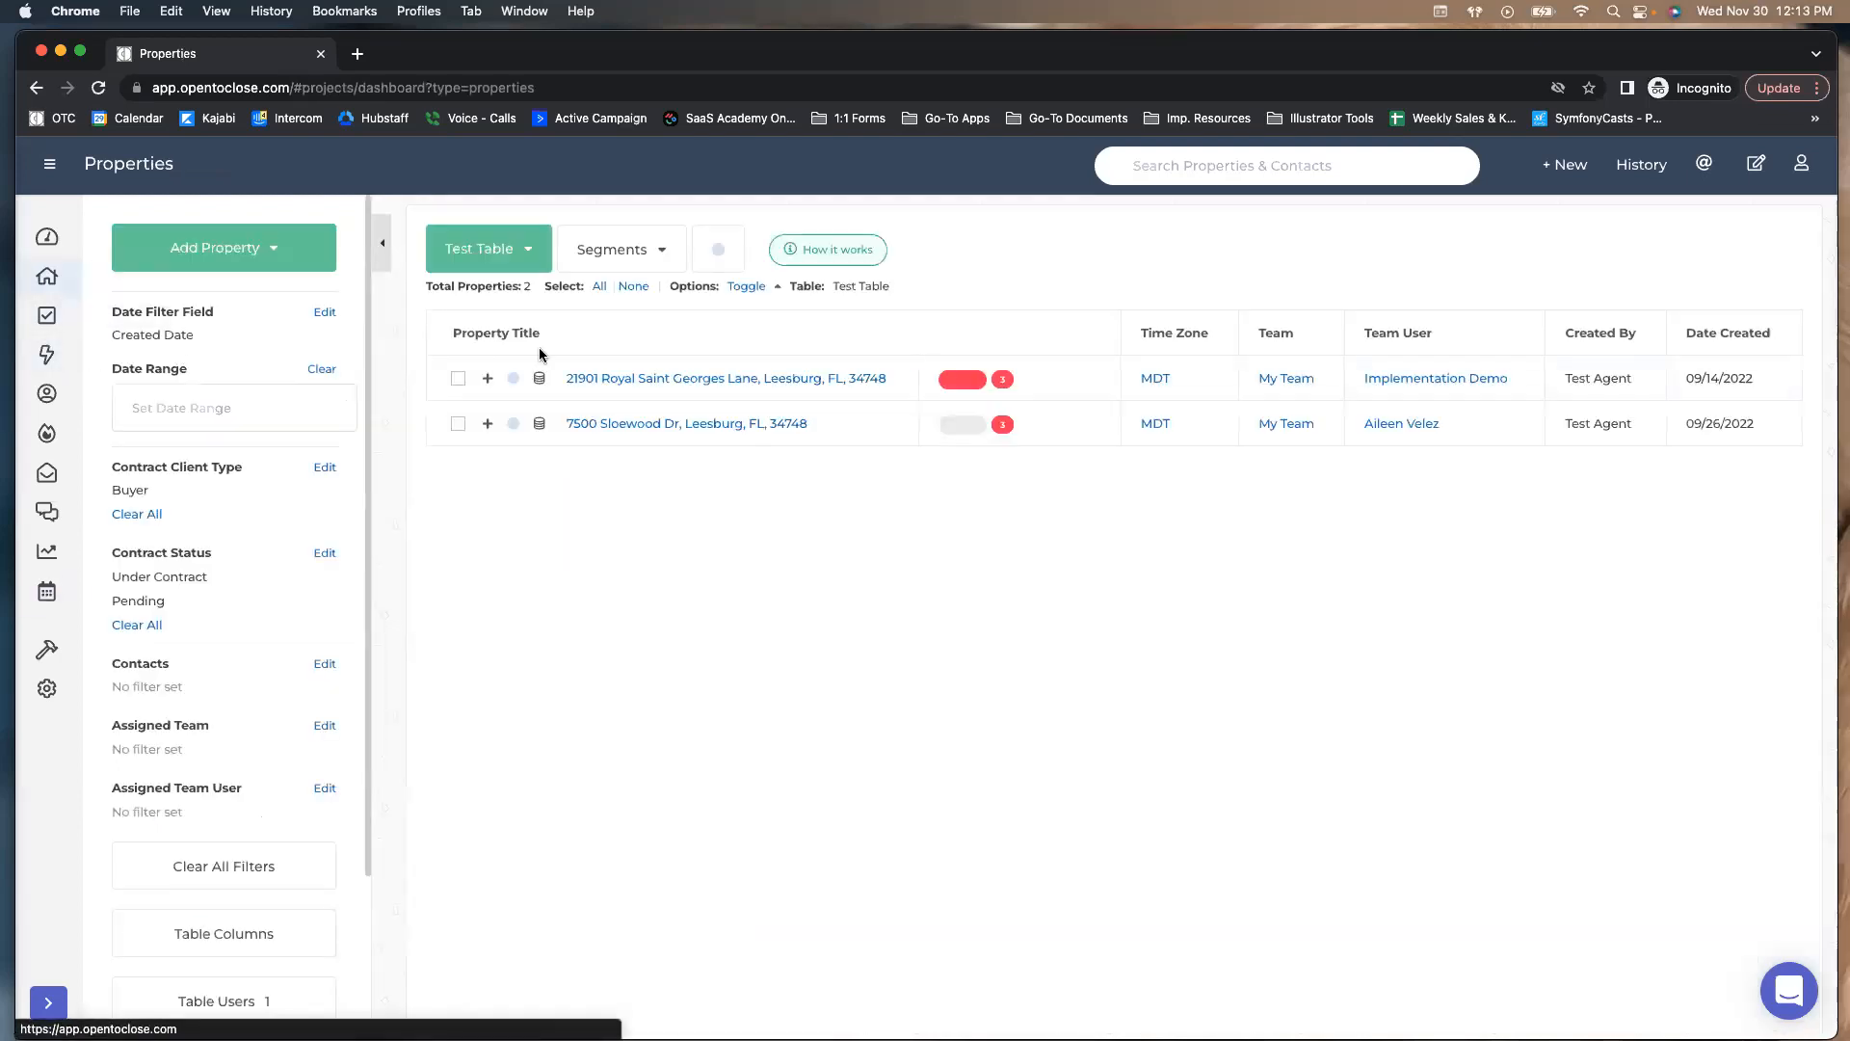
Reselect Test Table, then choose Create New Table from the tables dropdown
left_click(528, 249)
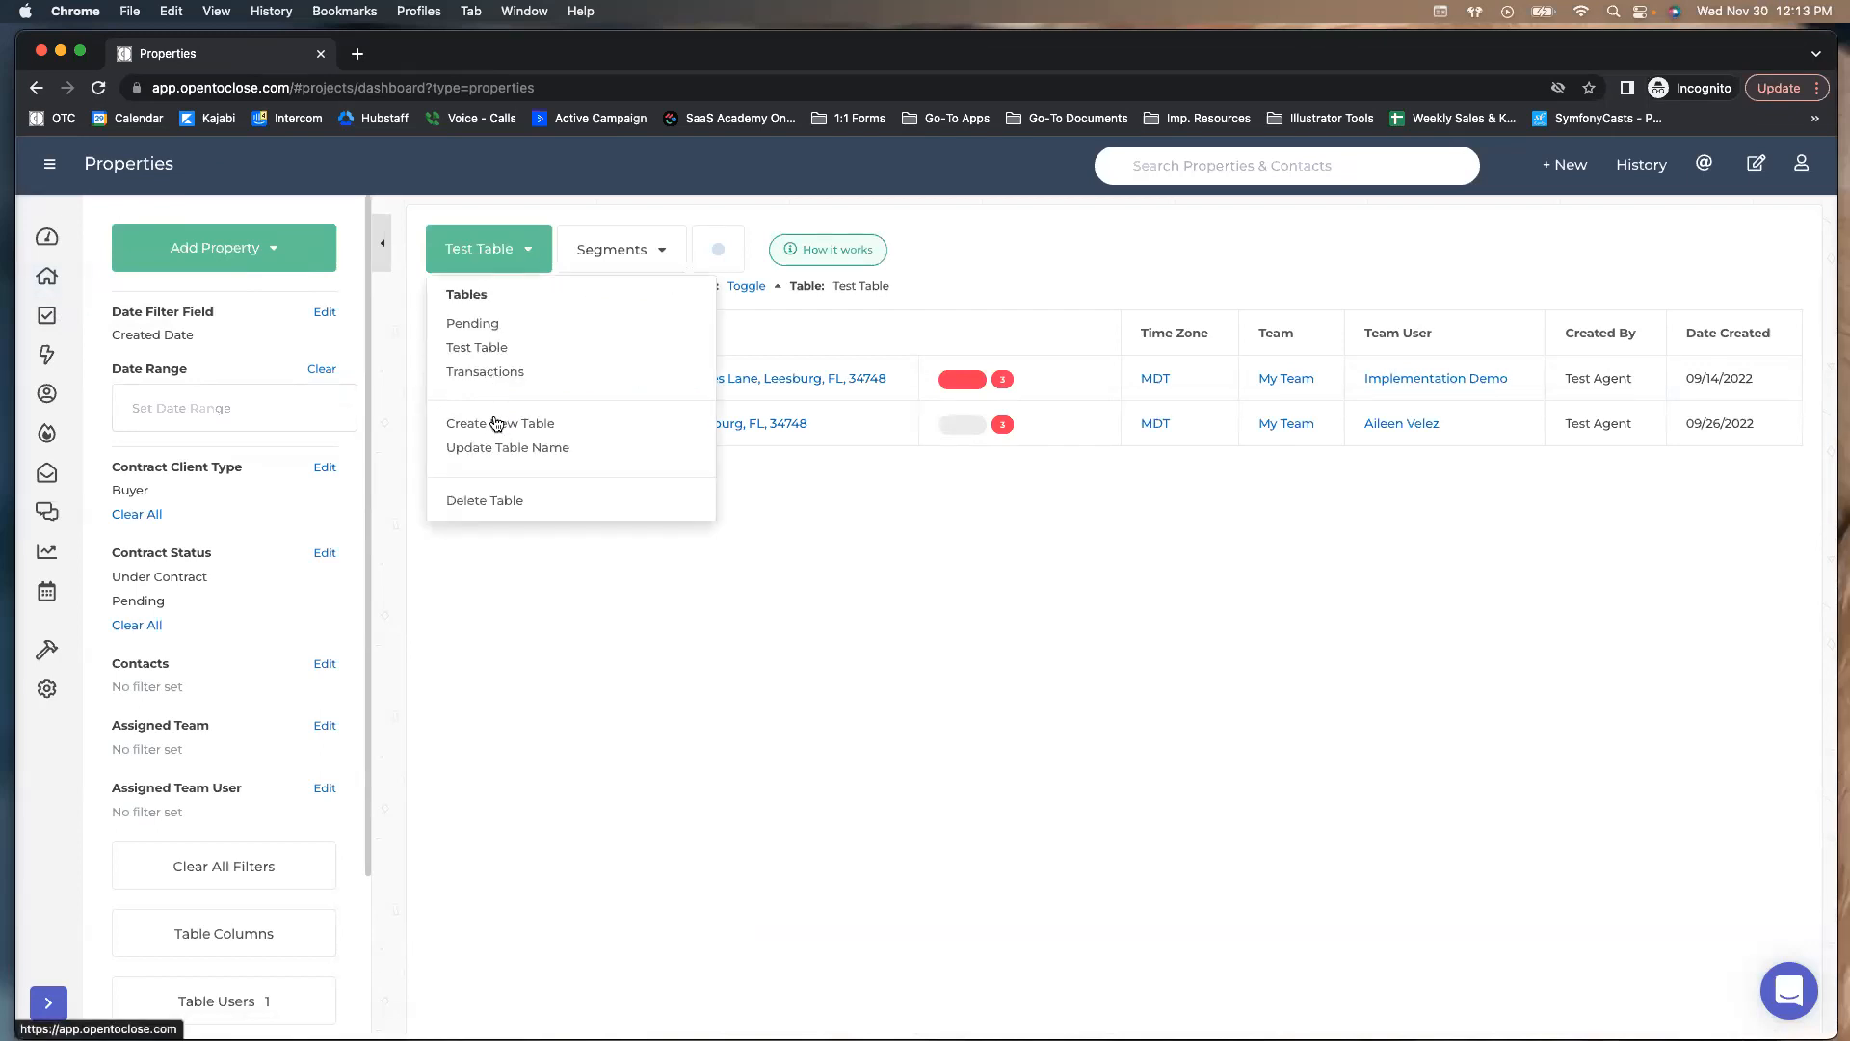
left_click(482, 348)
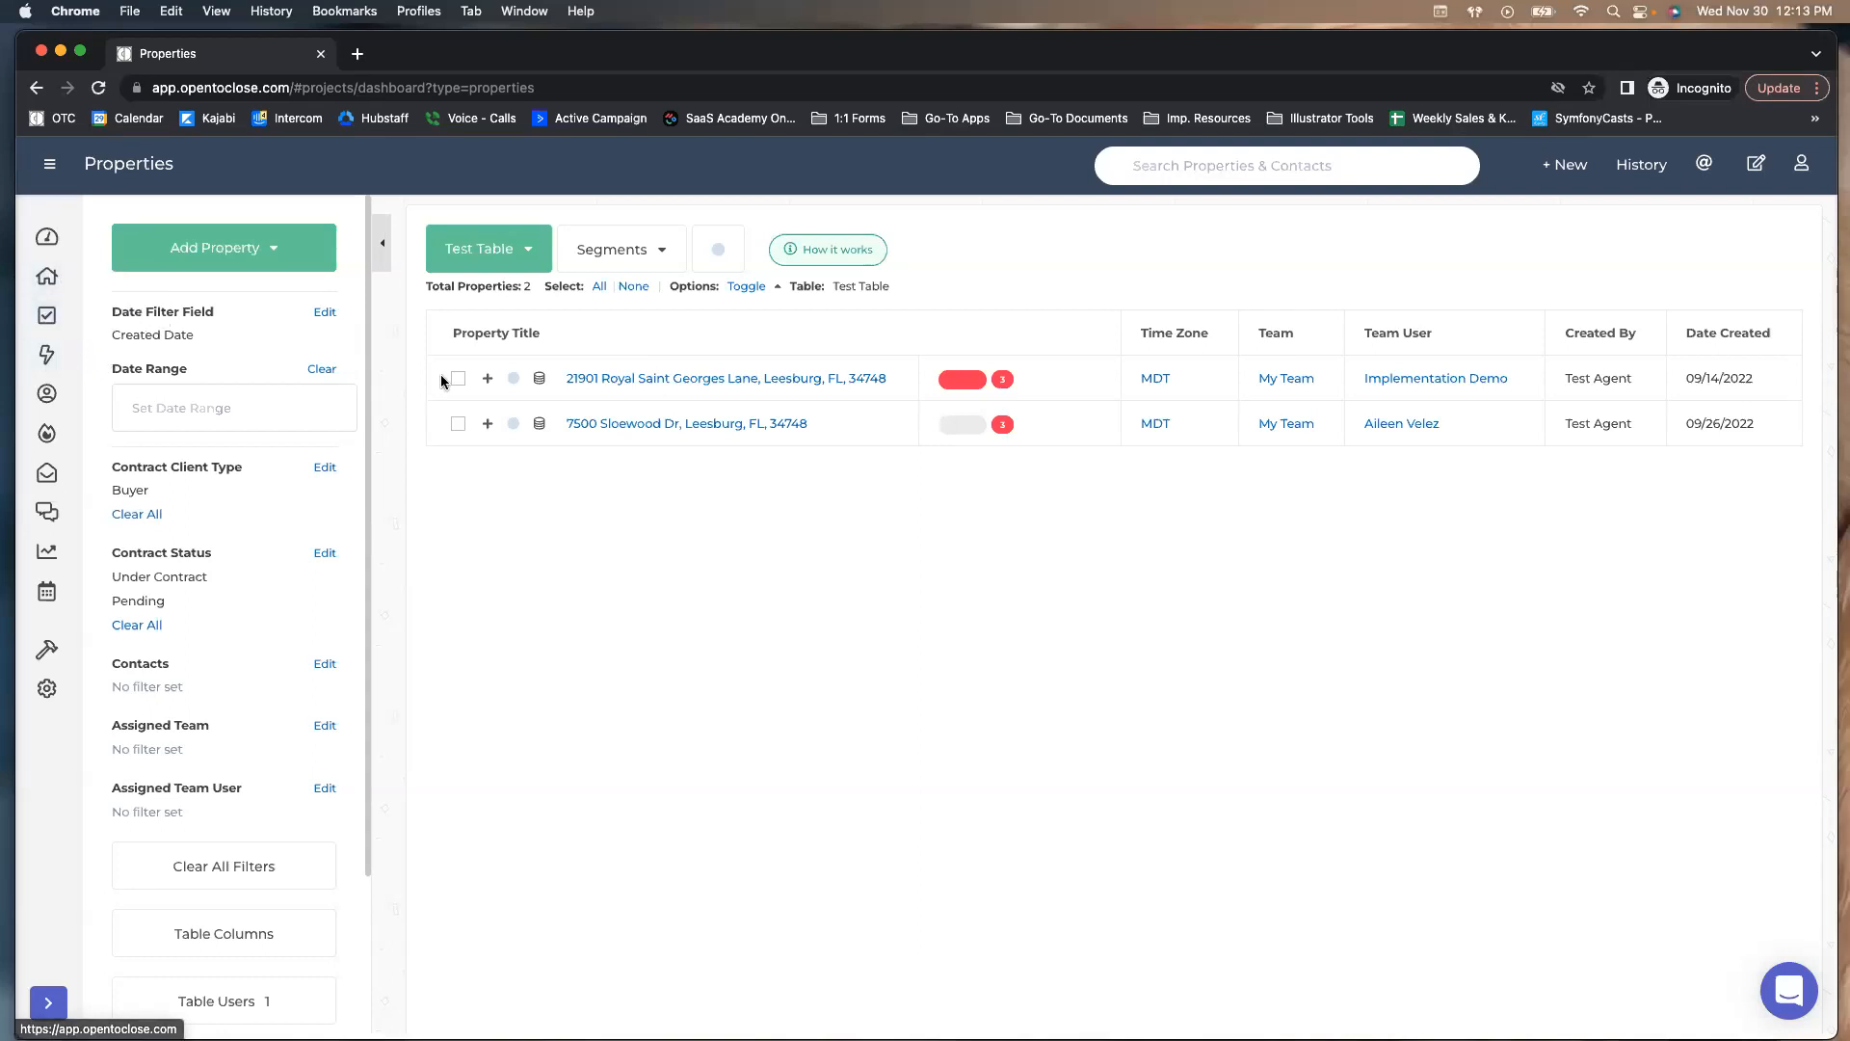
left_click(473, 266)
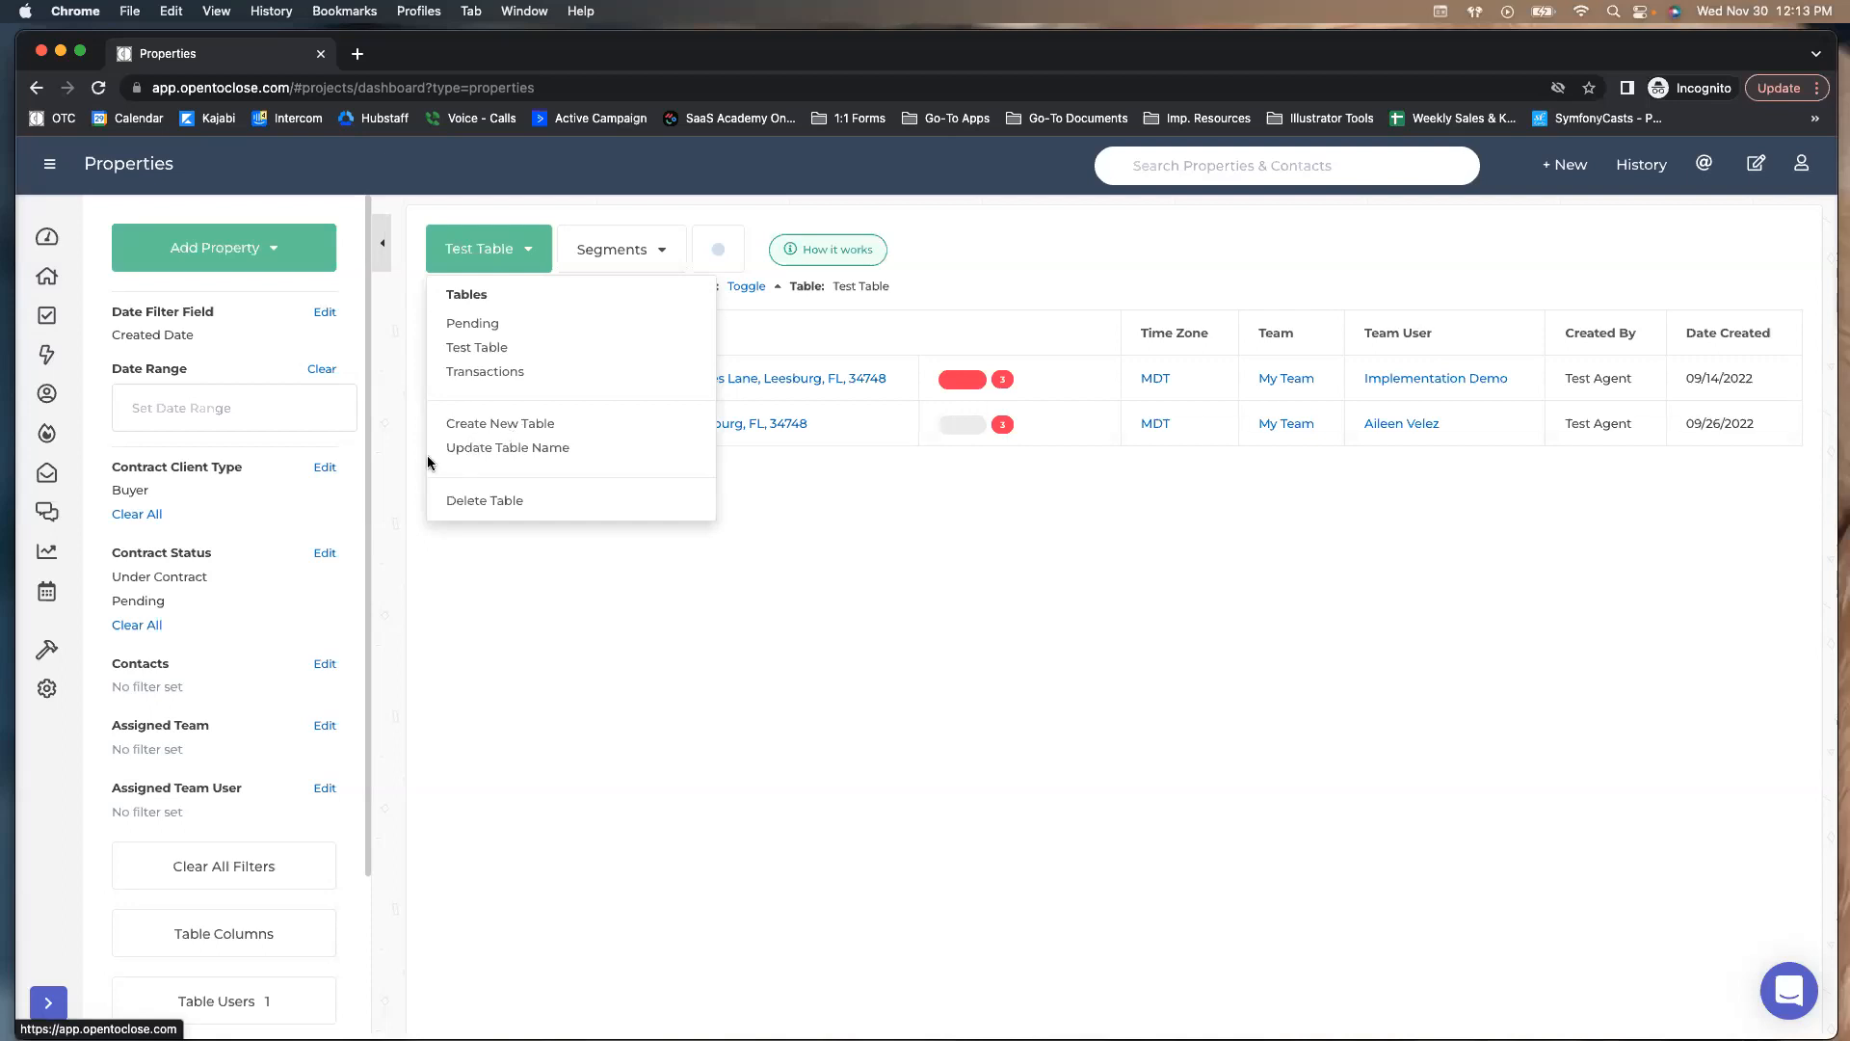
left_click(487, 423)
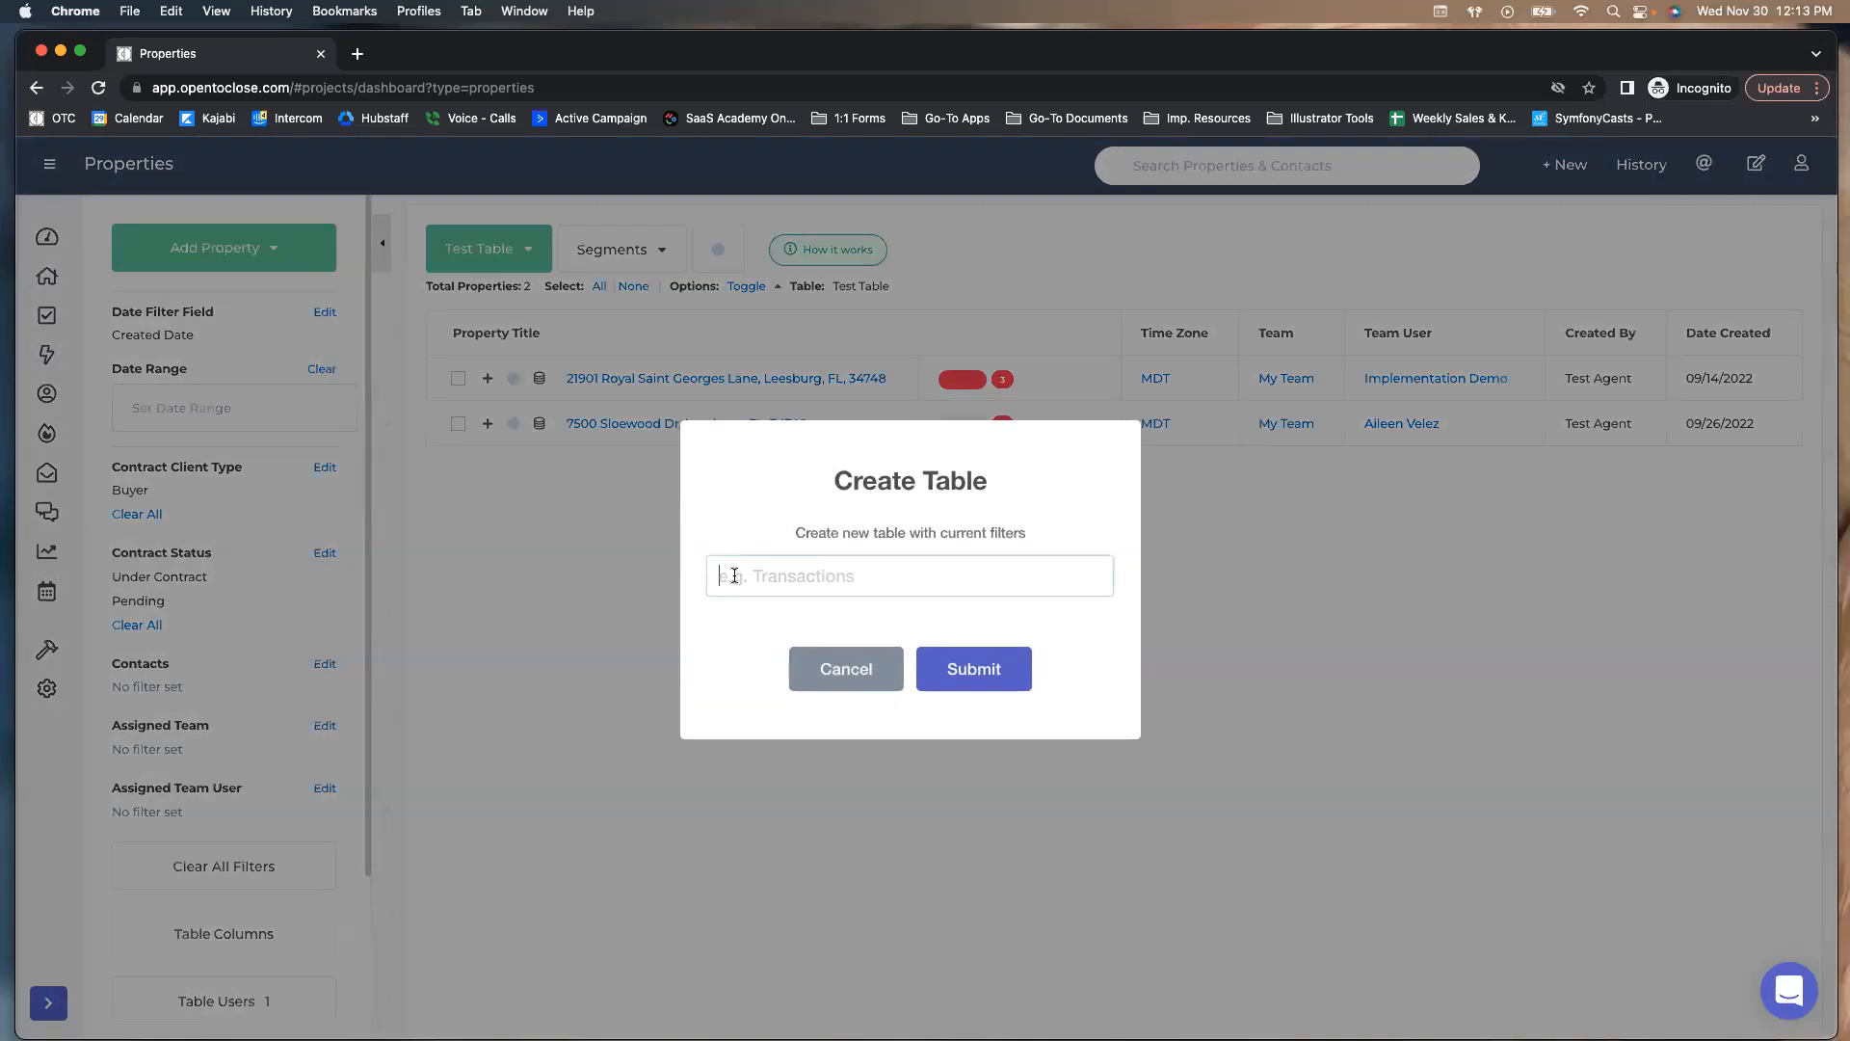
Create a table named Active Listings from the current filters
type("Pen")
key("BackSpace")
key("BackSpace")
key("BackSpace")
type("Active Listings")
left_click(941, 678)
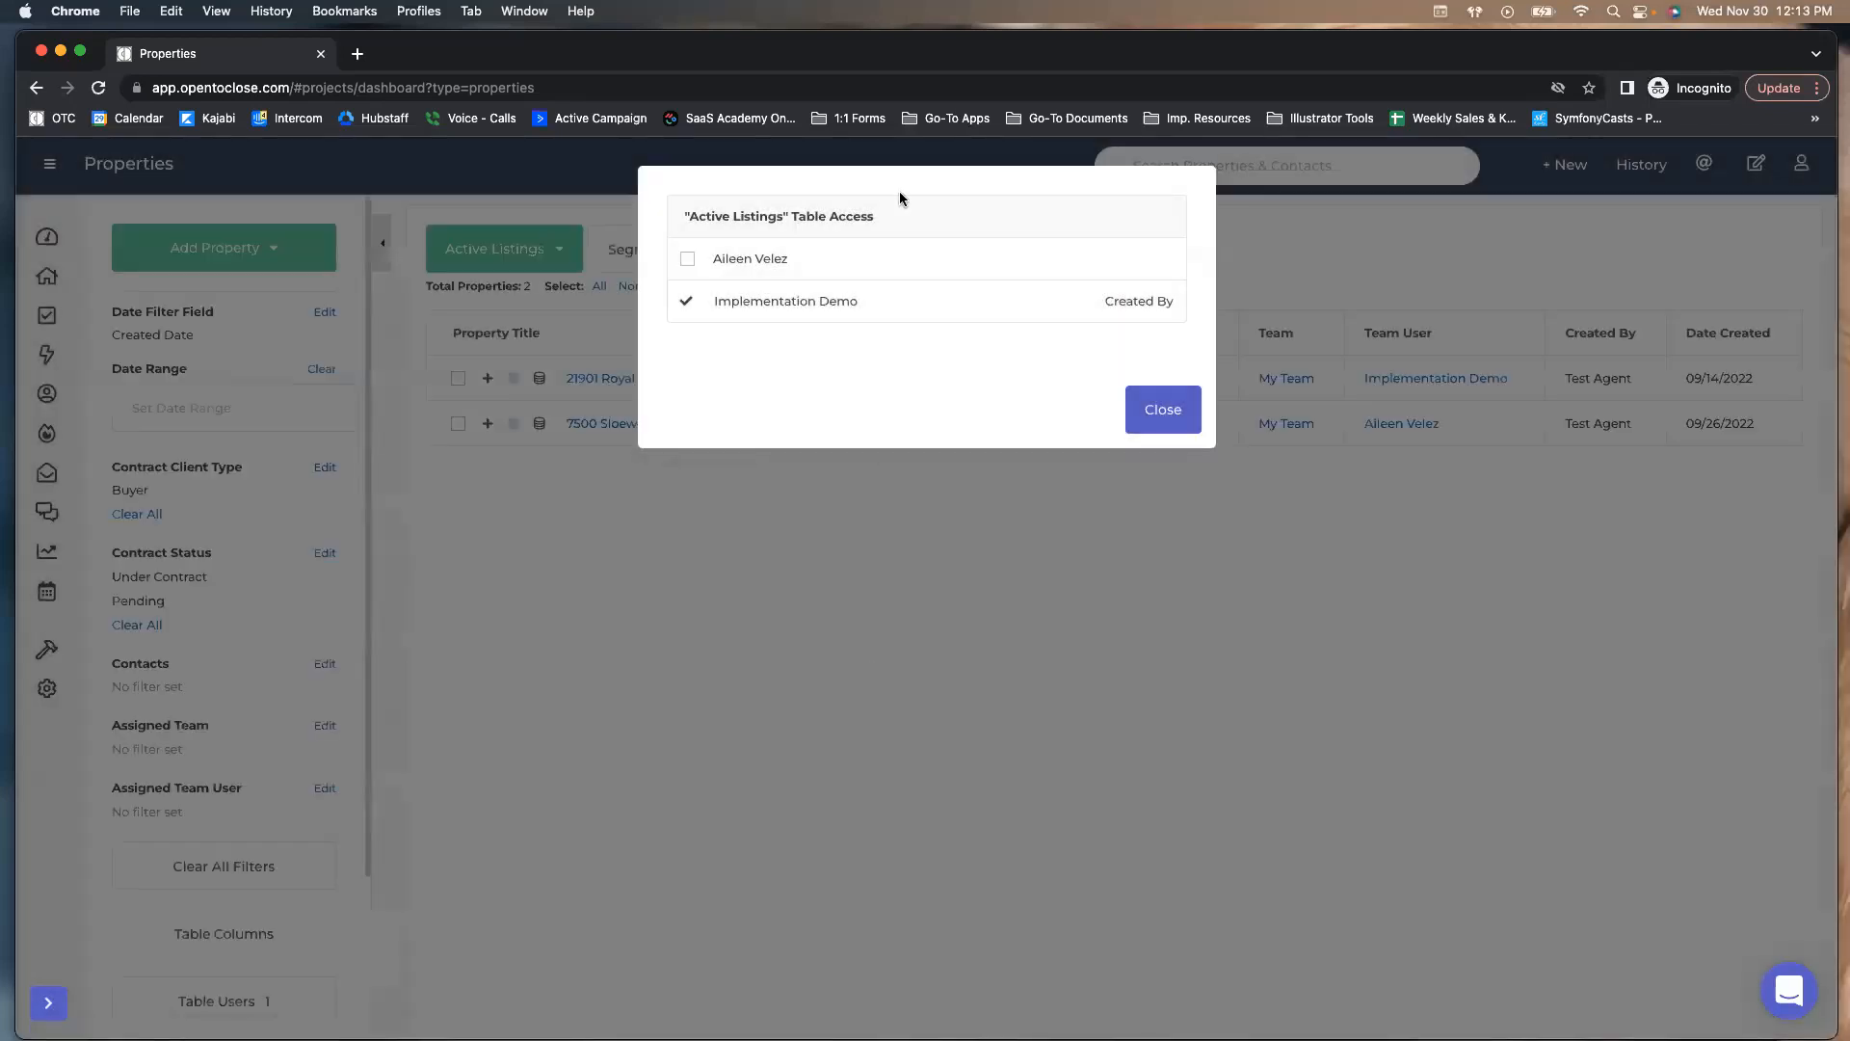
left_click(1166, 413)
Create a second table named Active Pendings from the current filters
left_click(531, 252)
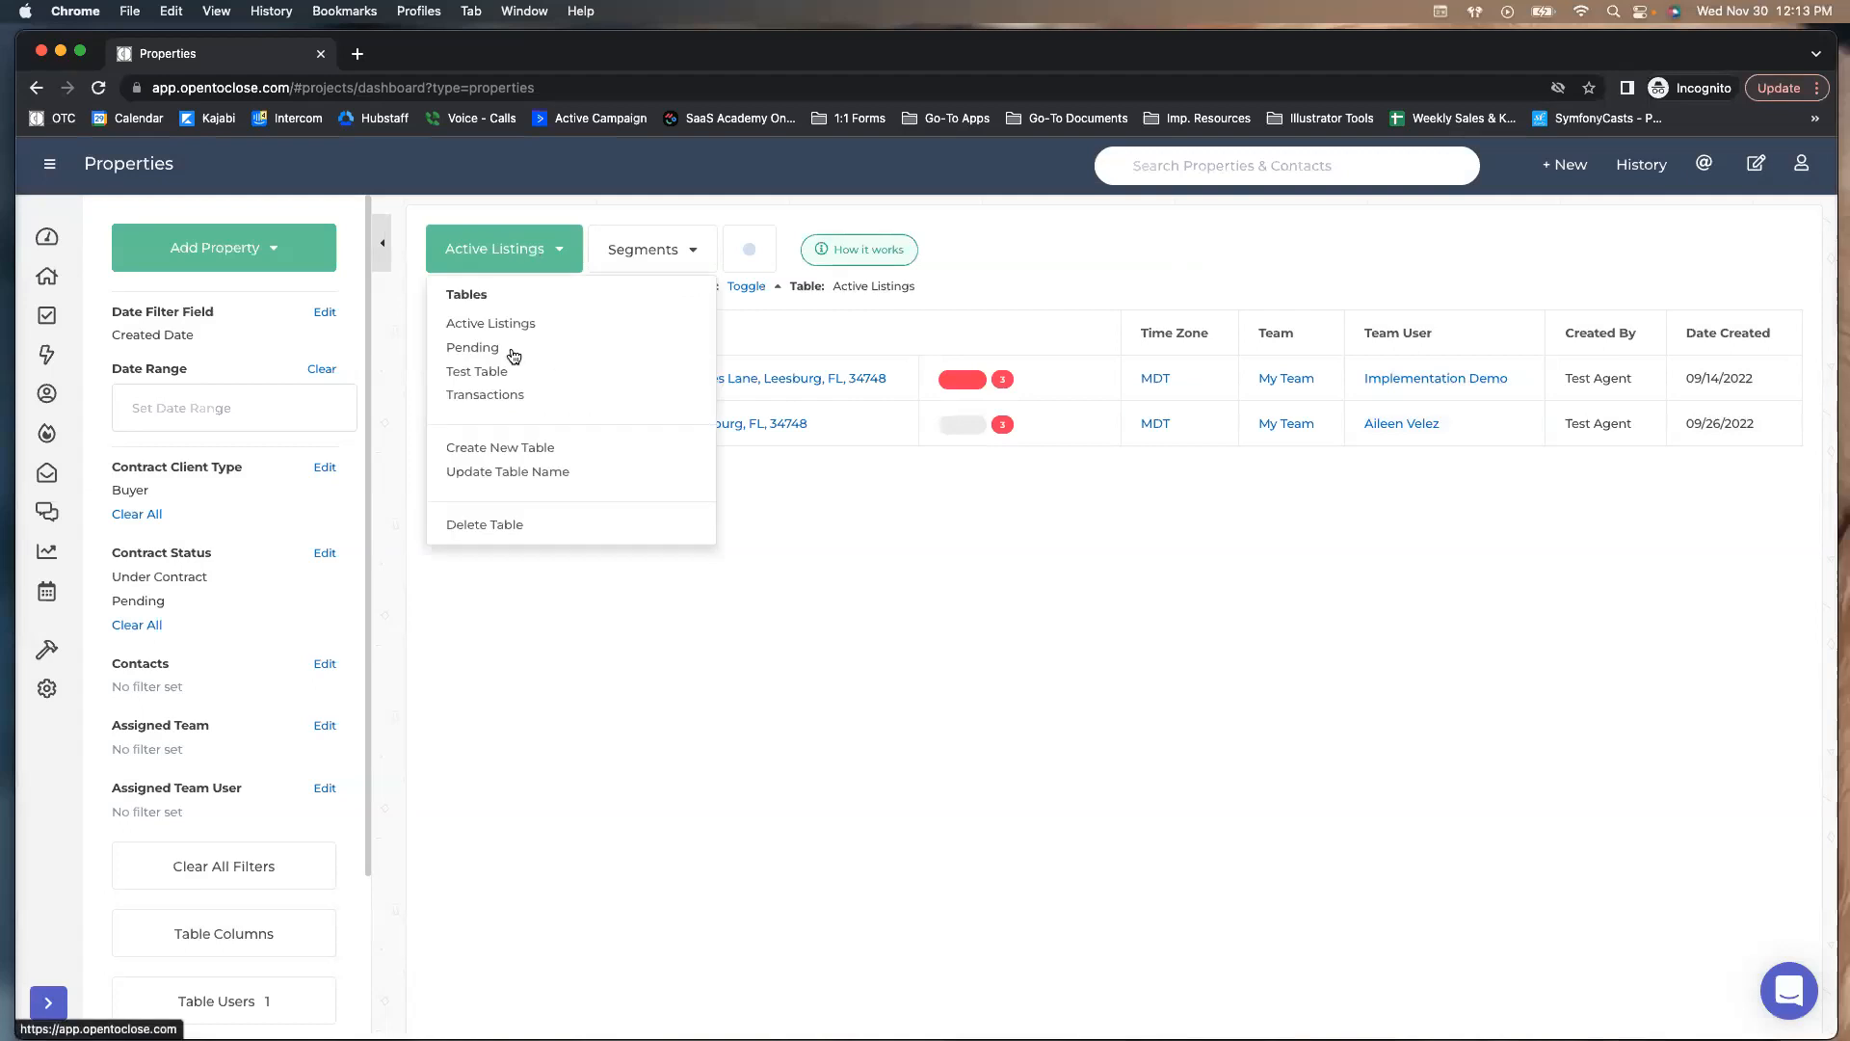
left_click(475, 447)
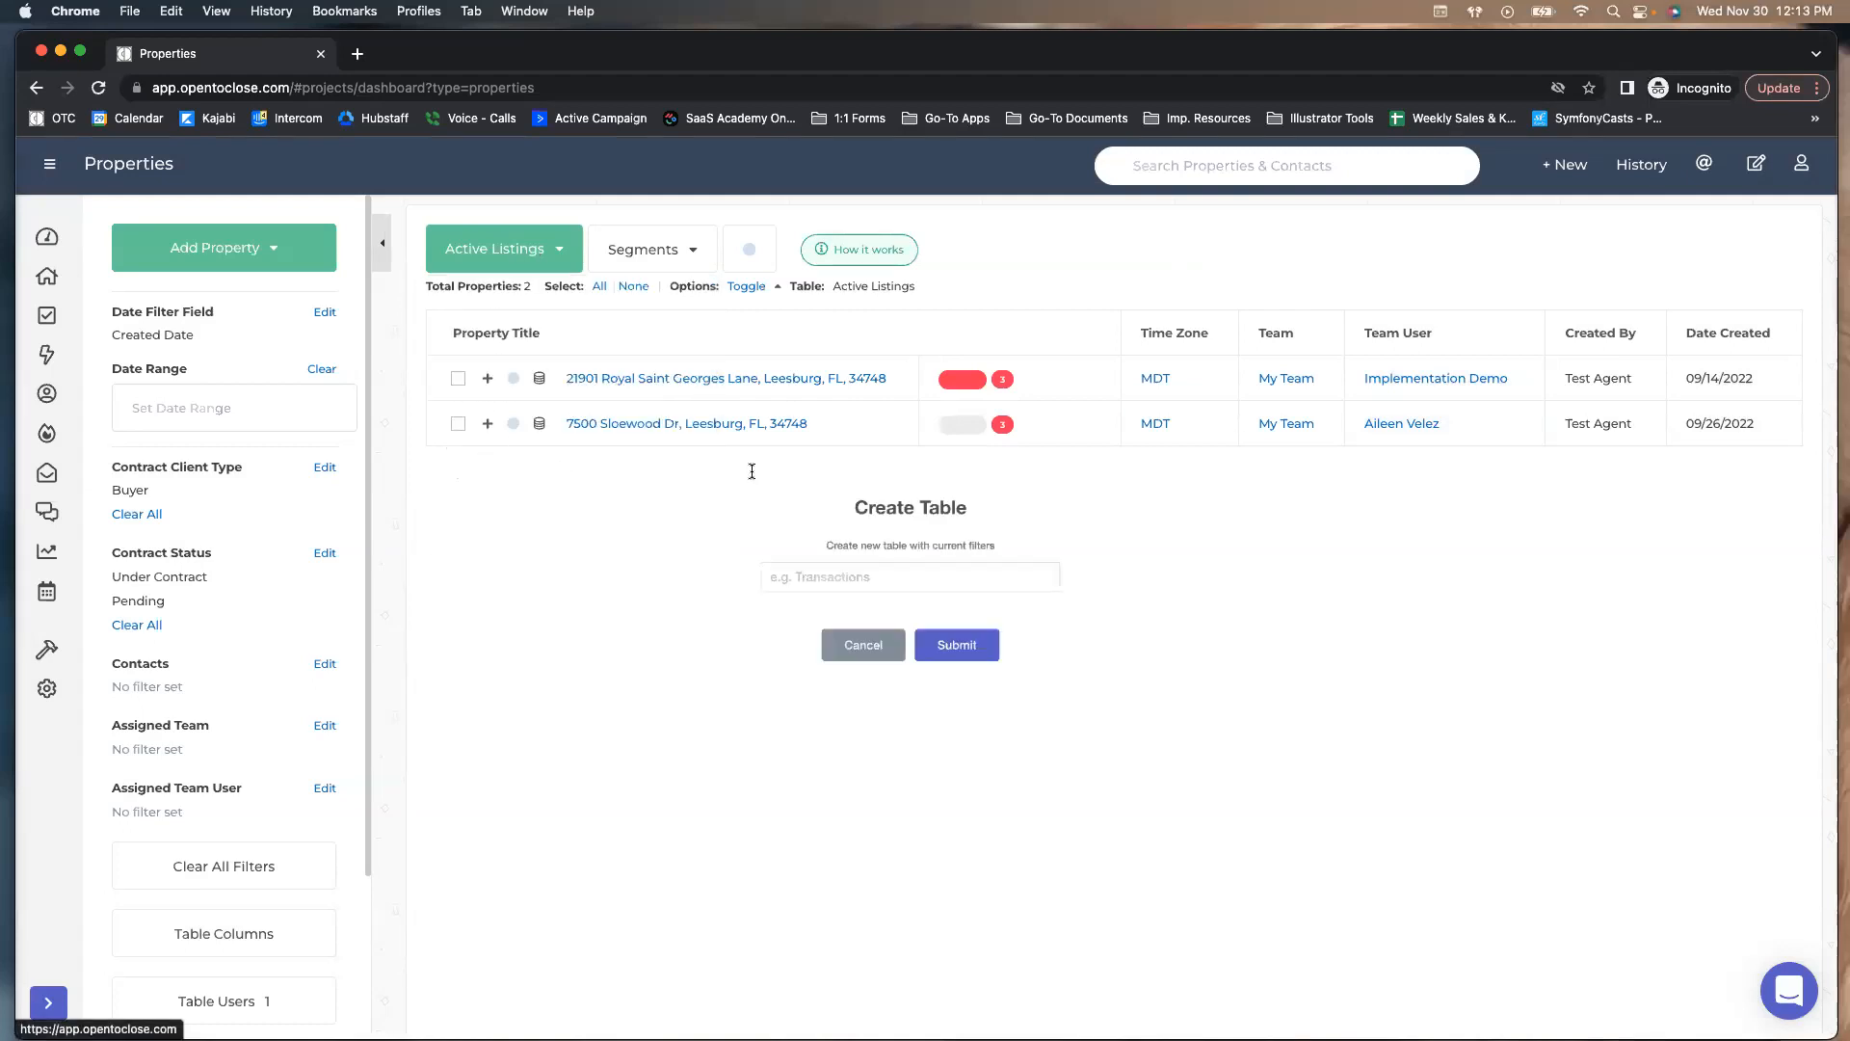
type("Active Pendings")
left_click(1003, 669)
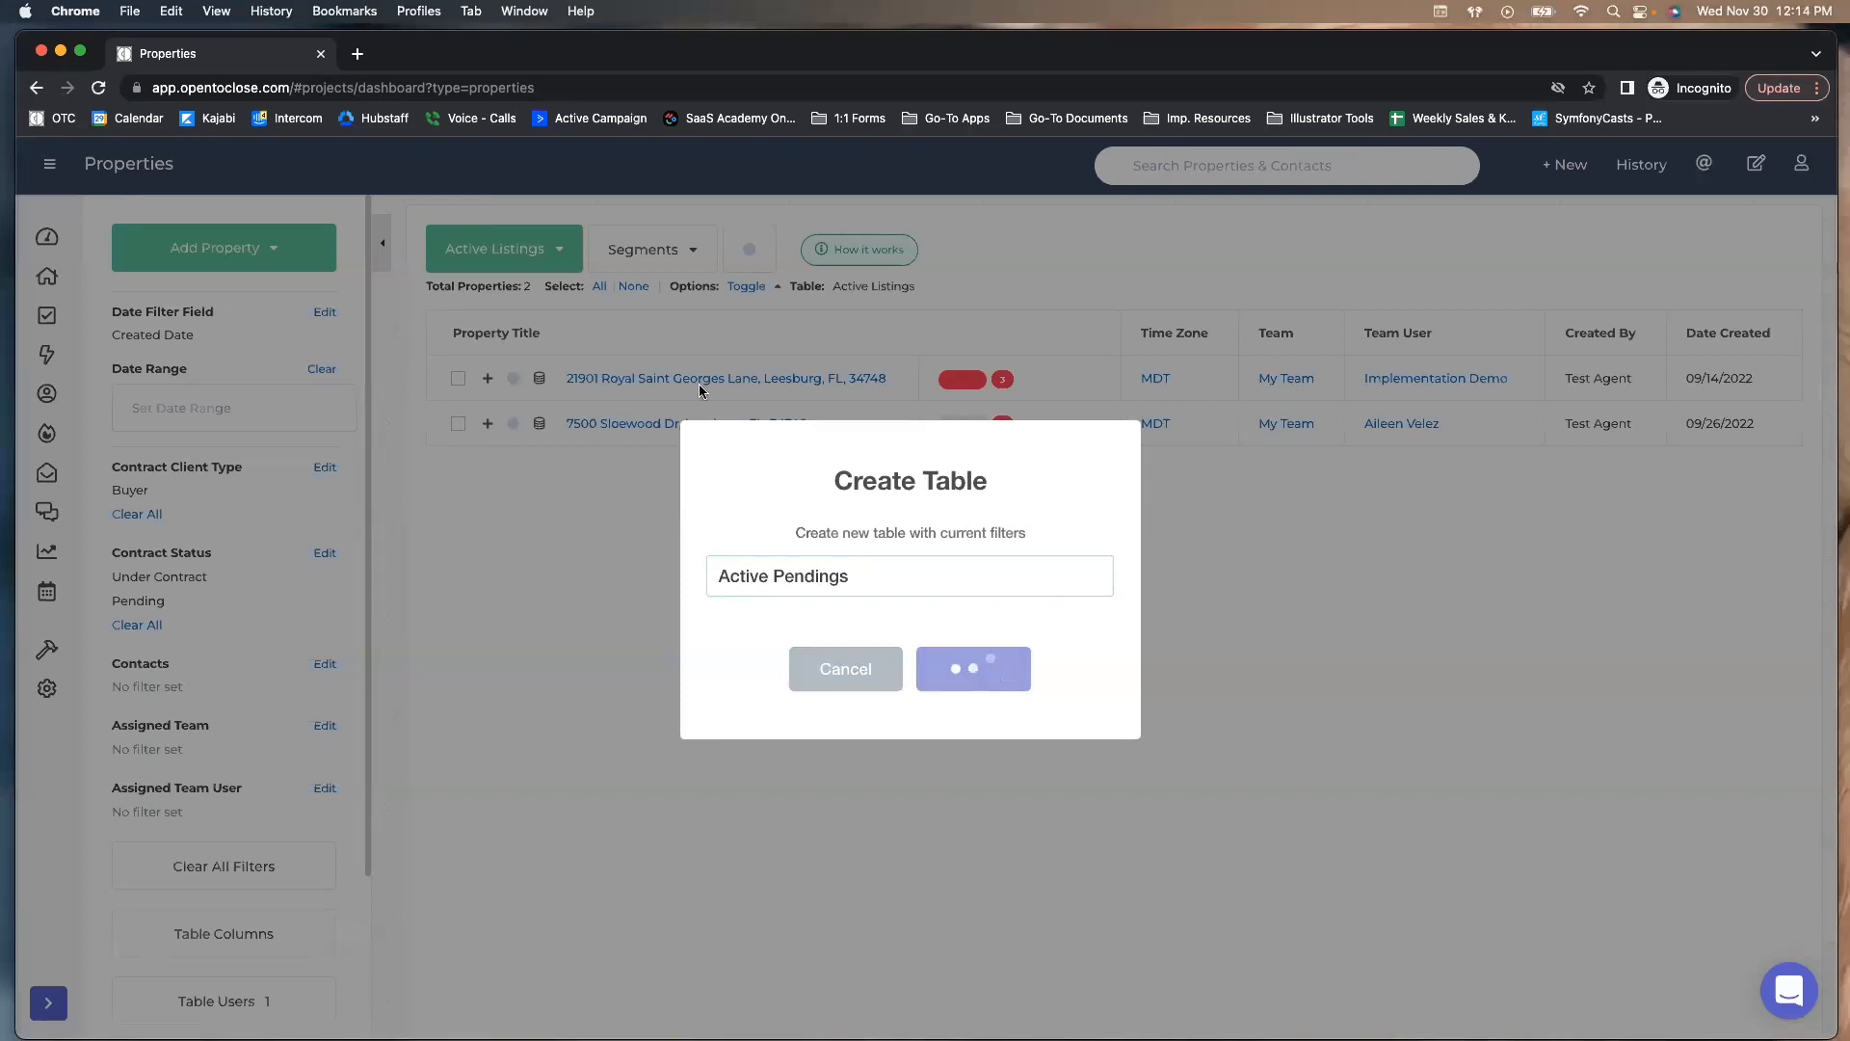
left_click(1166, 410)
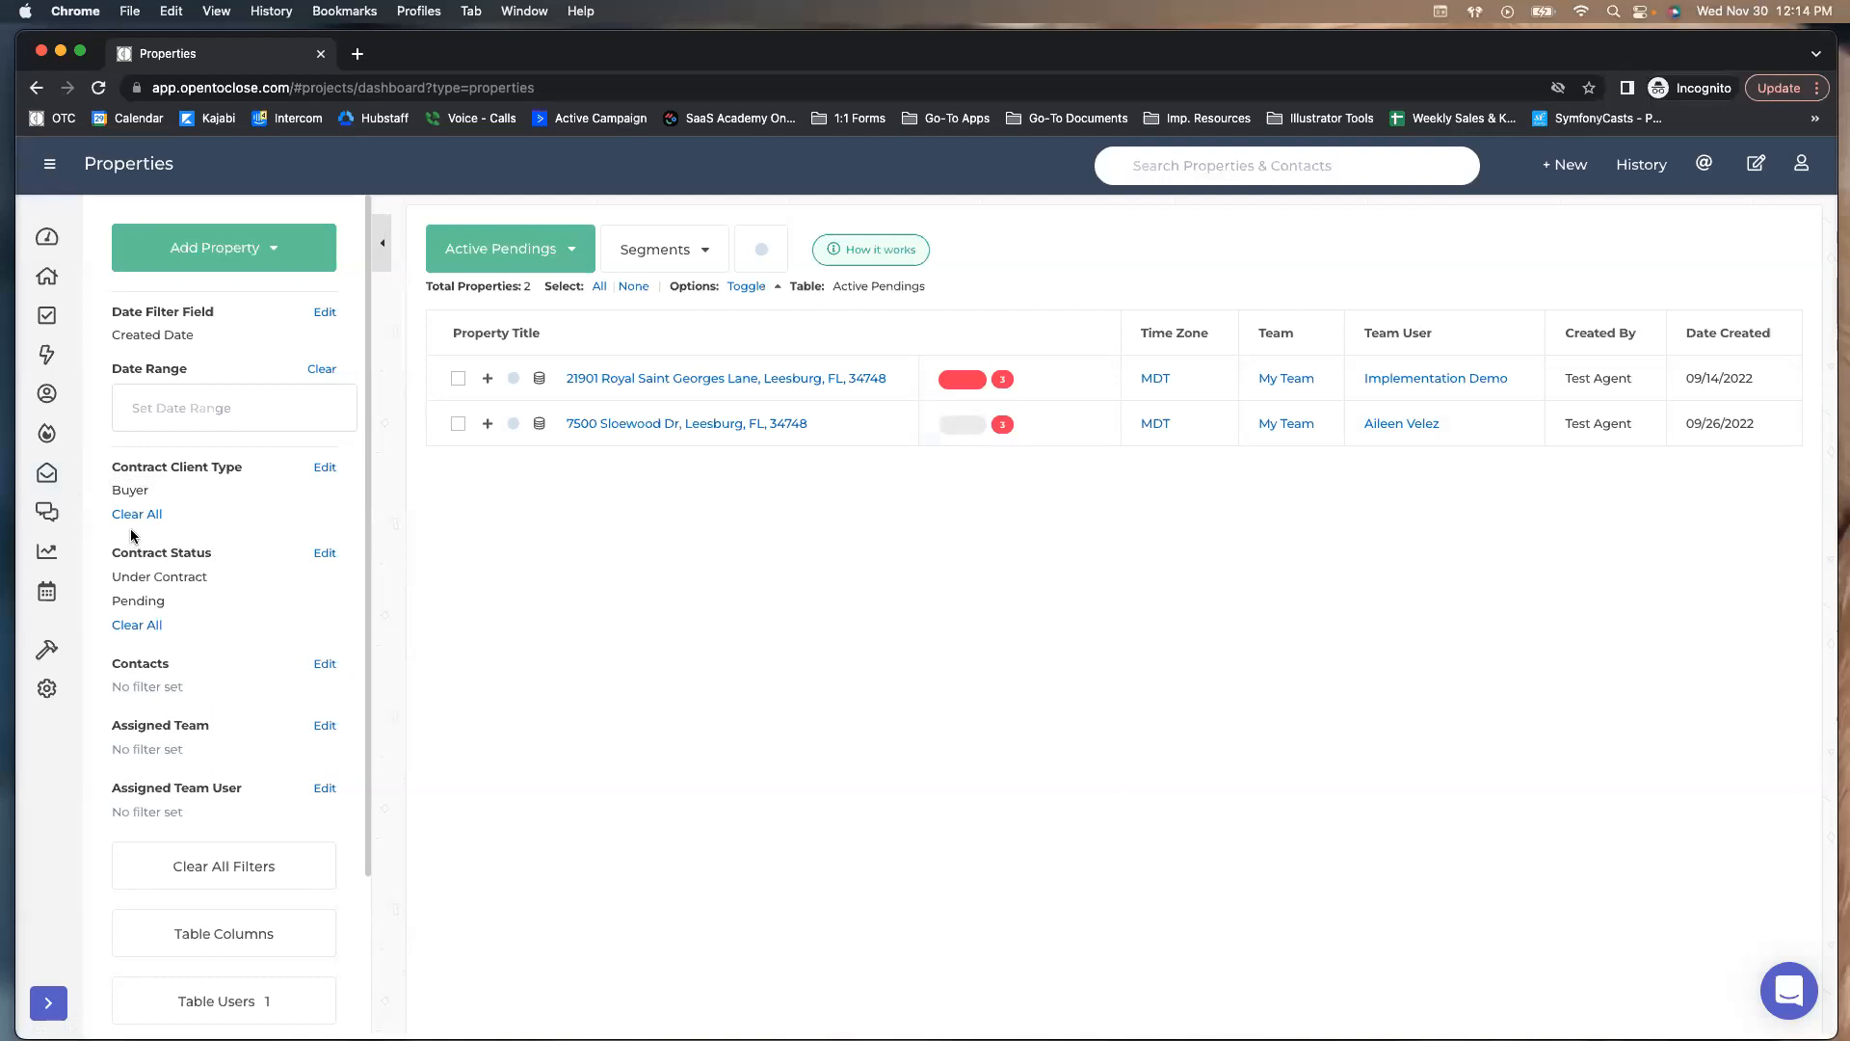
left_click(325, 466)
Add Seller and Dual to the client type filter and Contingent to the Contract Status filter
left_click(689, 359)
left_click(689, 397)
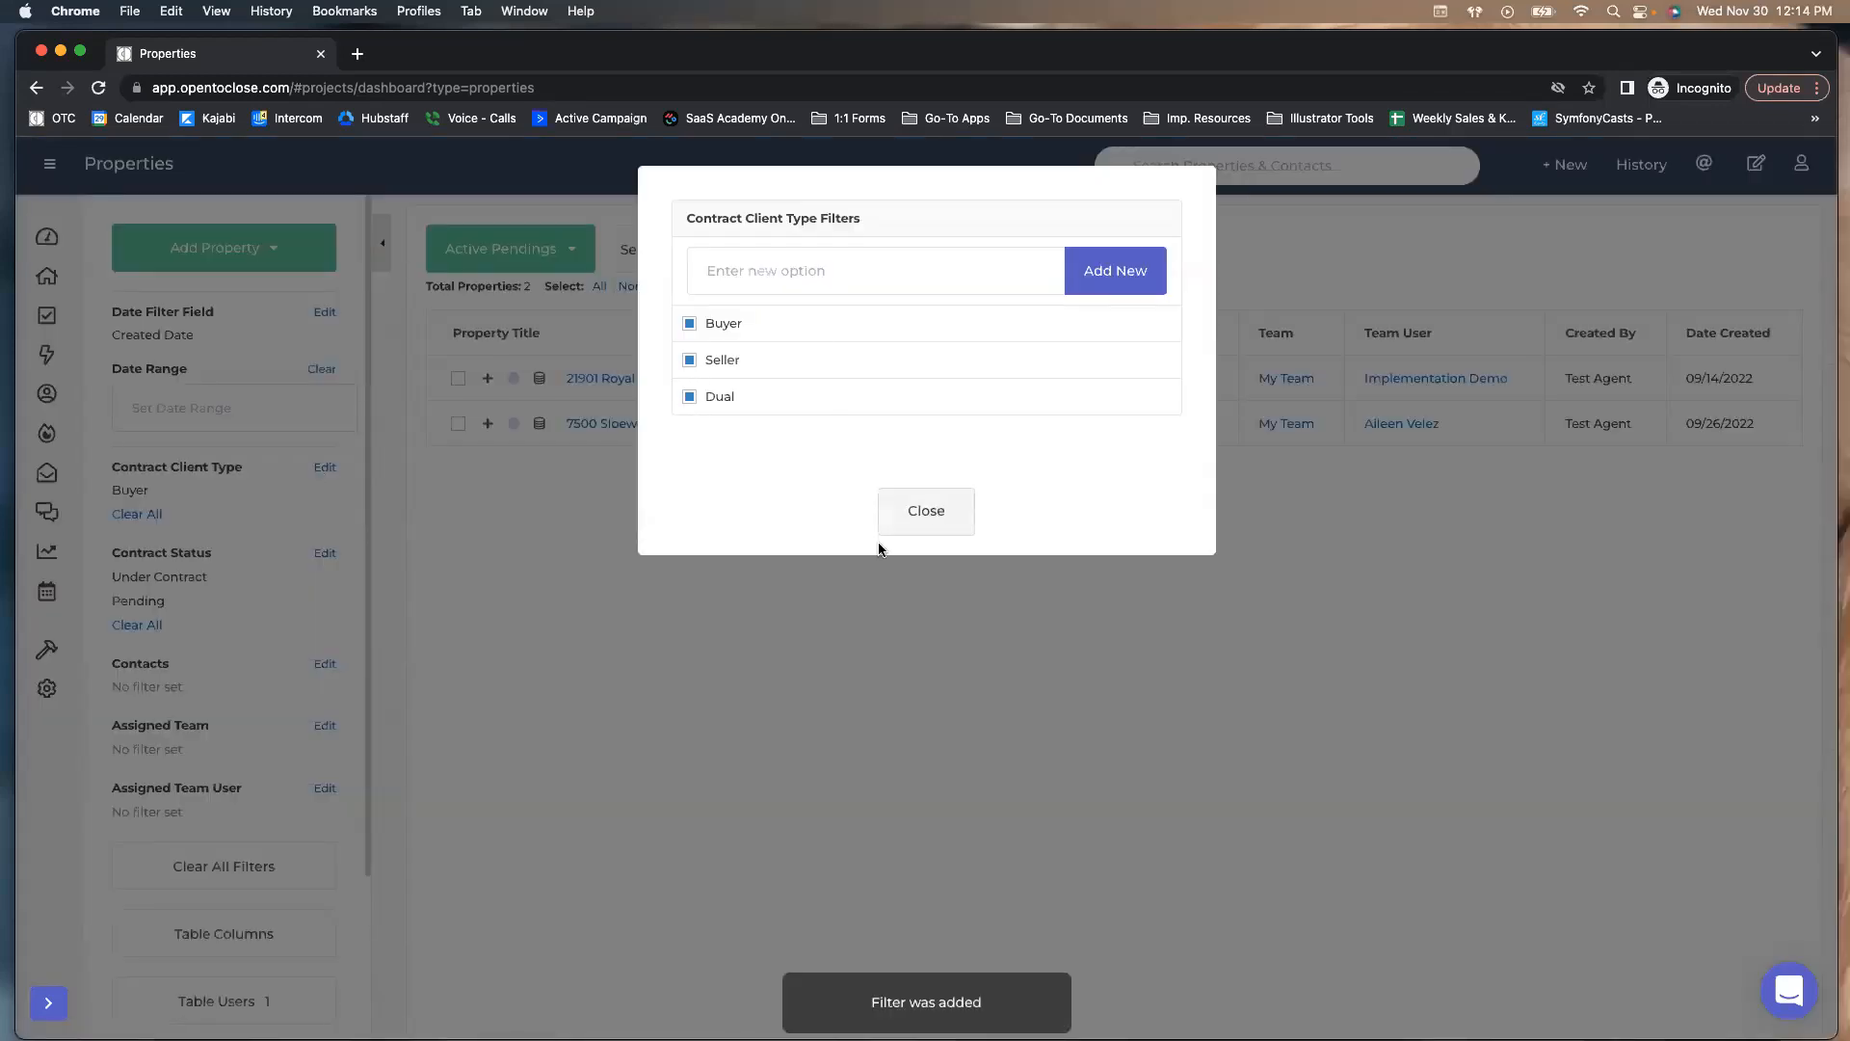
left_click(885, 530)
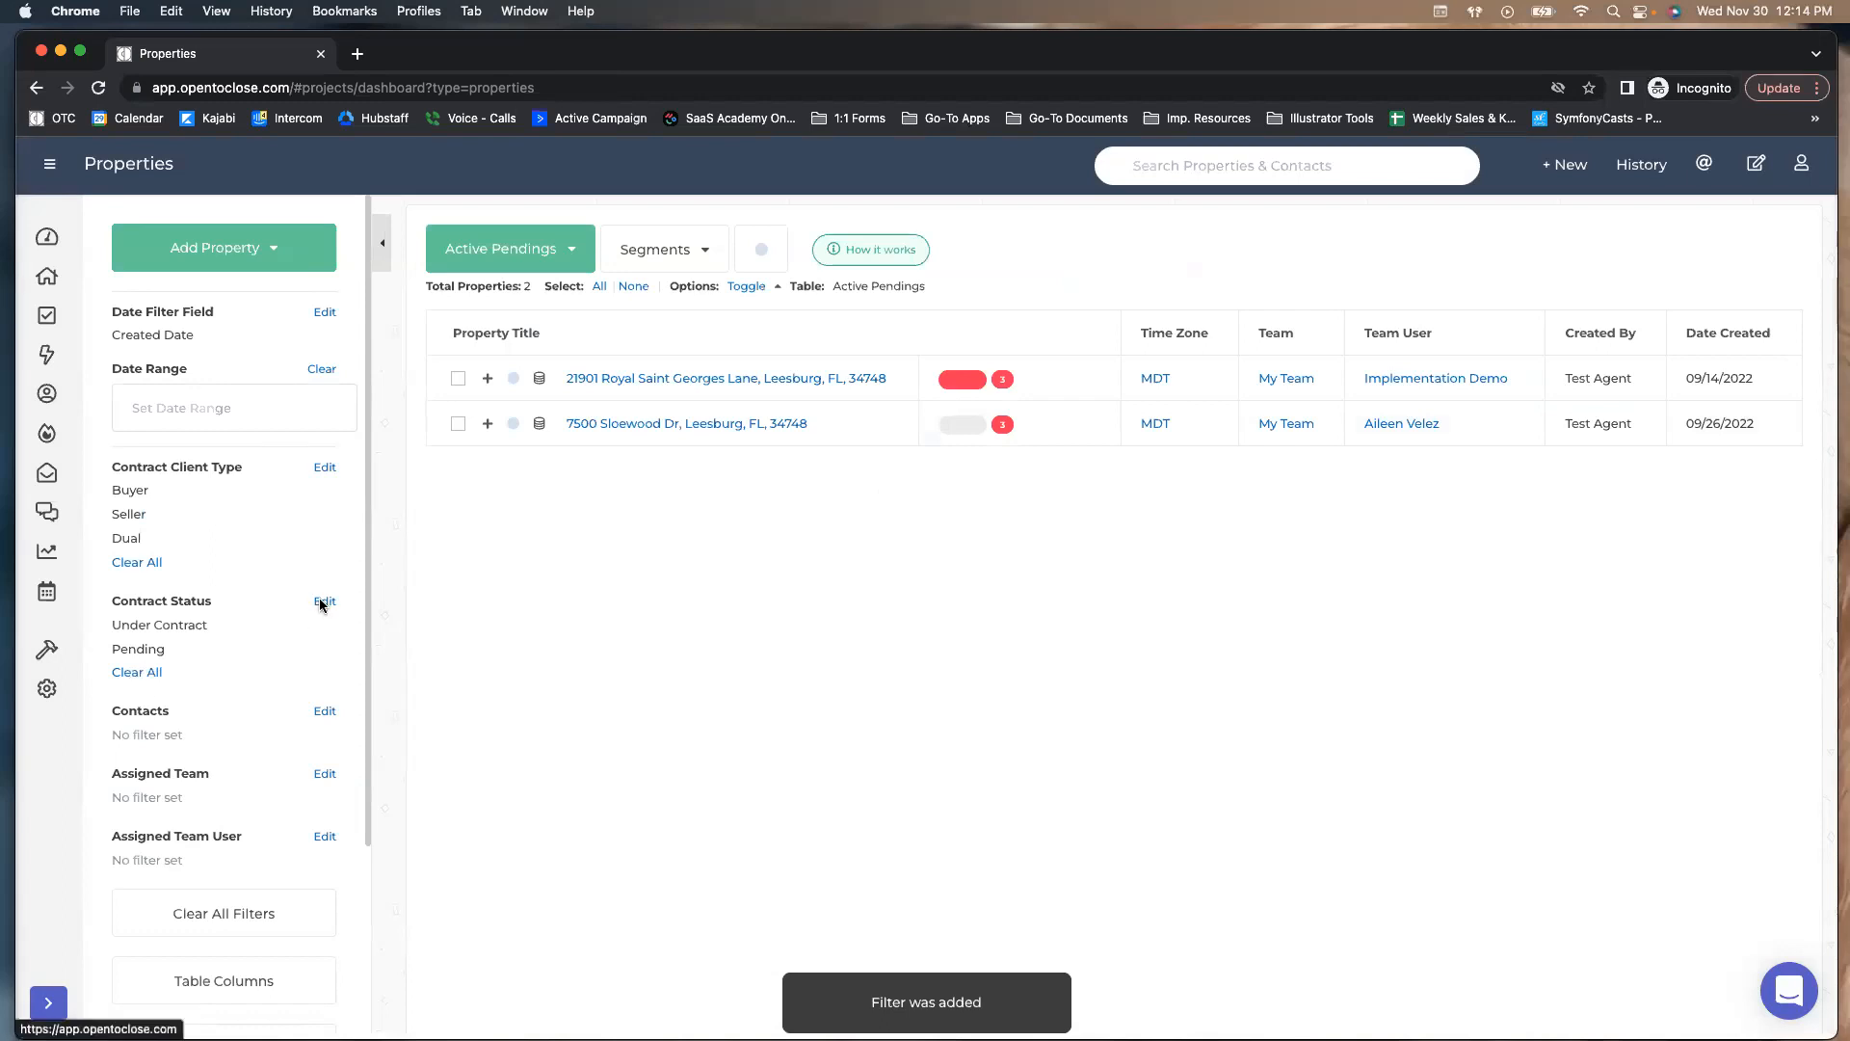
left_click(324, 601)
left_click(690, 542)
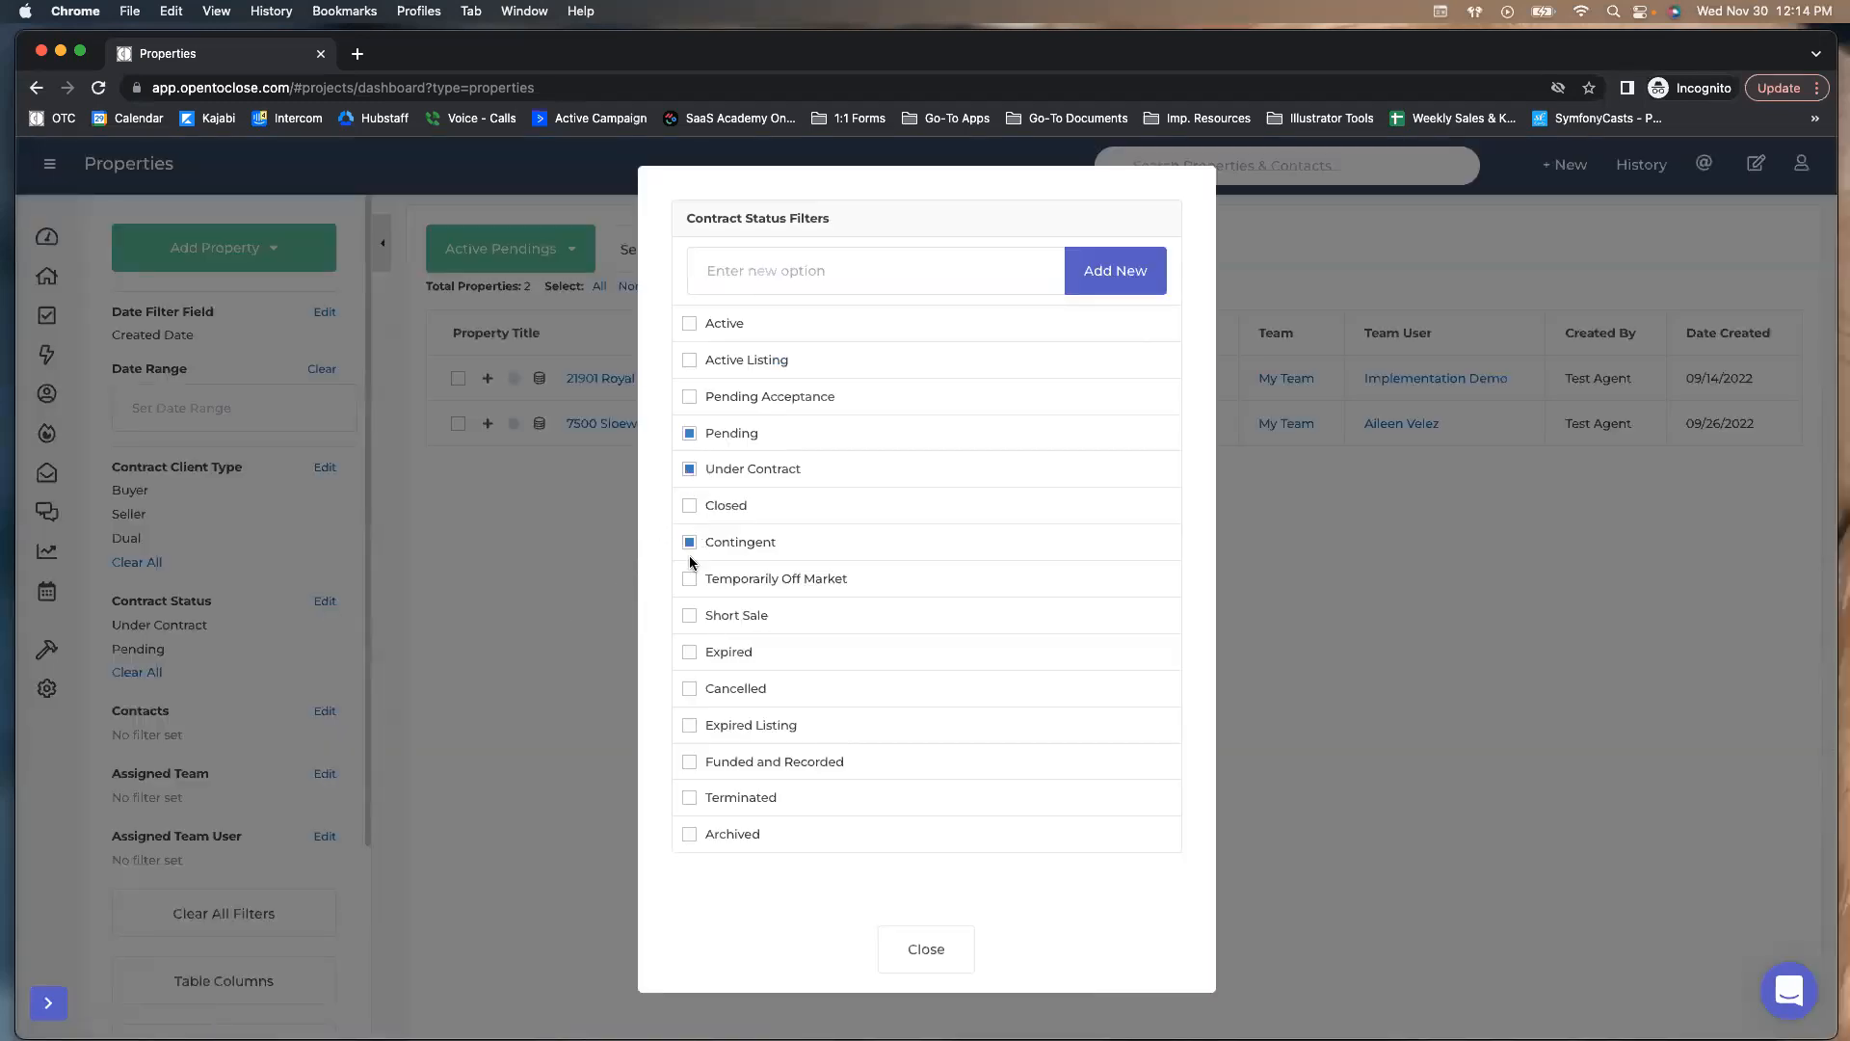
left_click(926, 946)
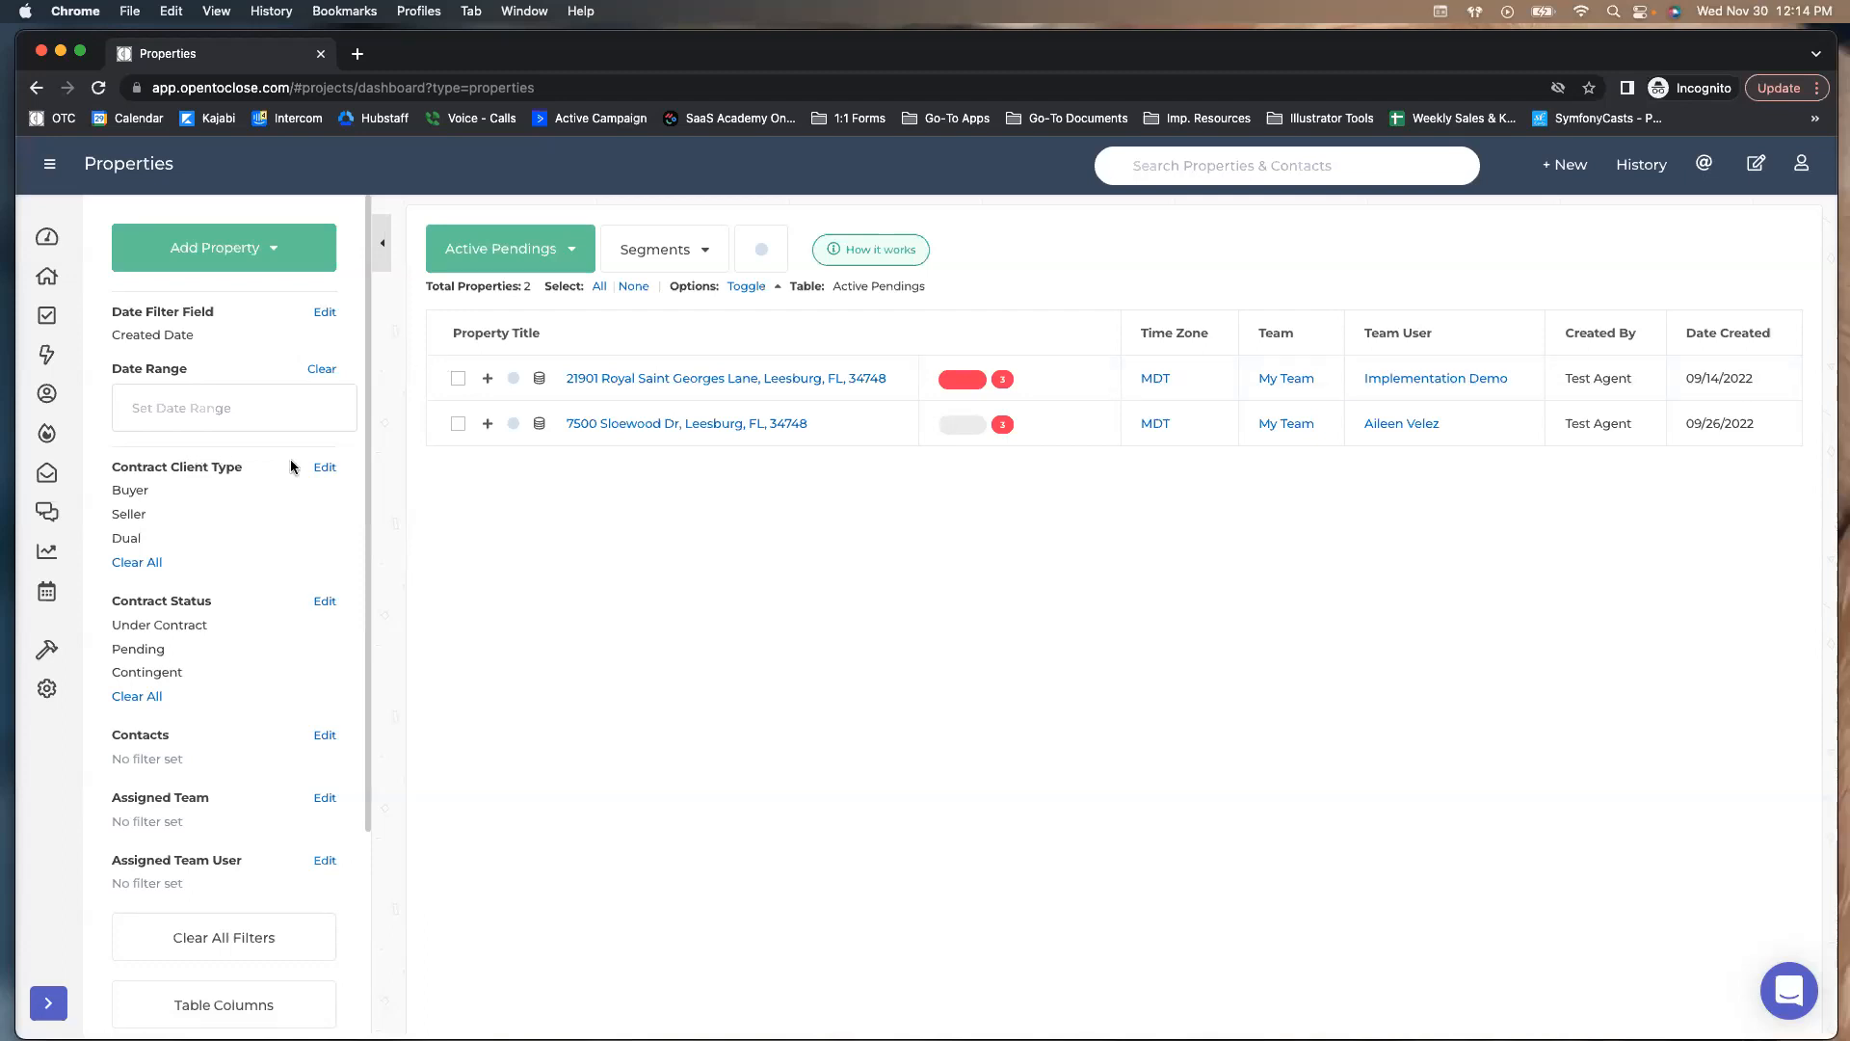
Create a segment of Active Pendings named Closings This Month
left_click(696, 254)
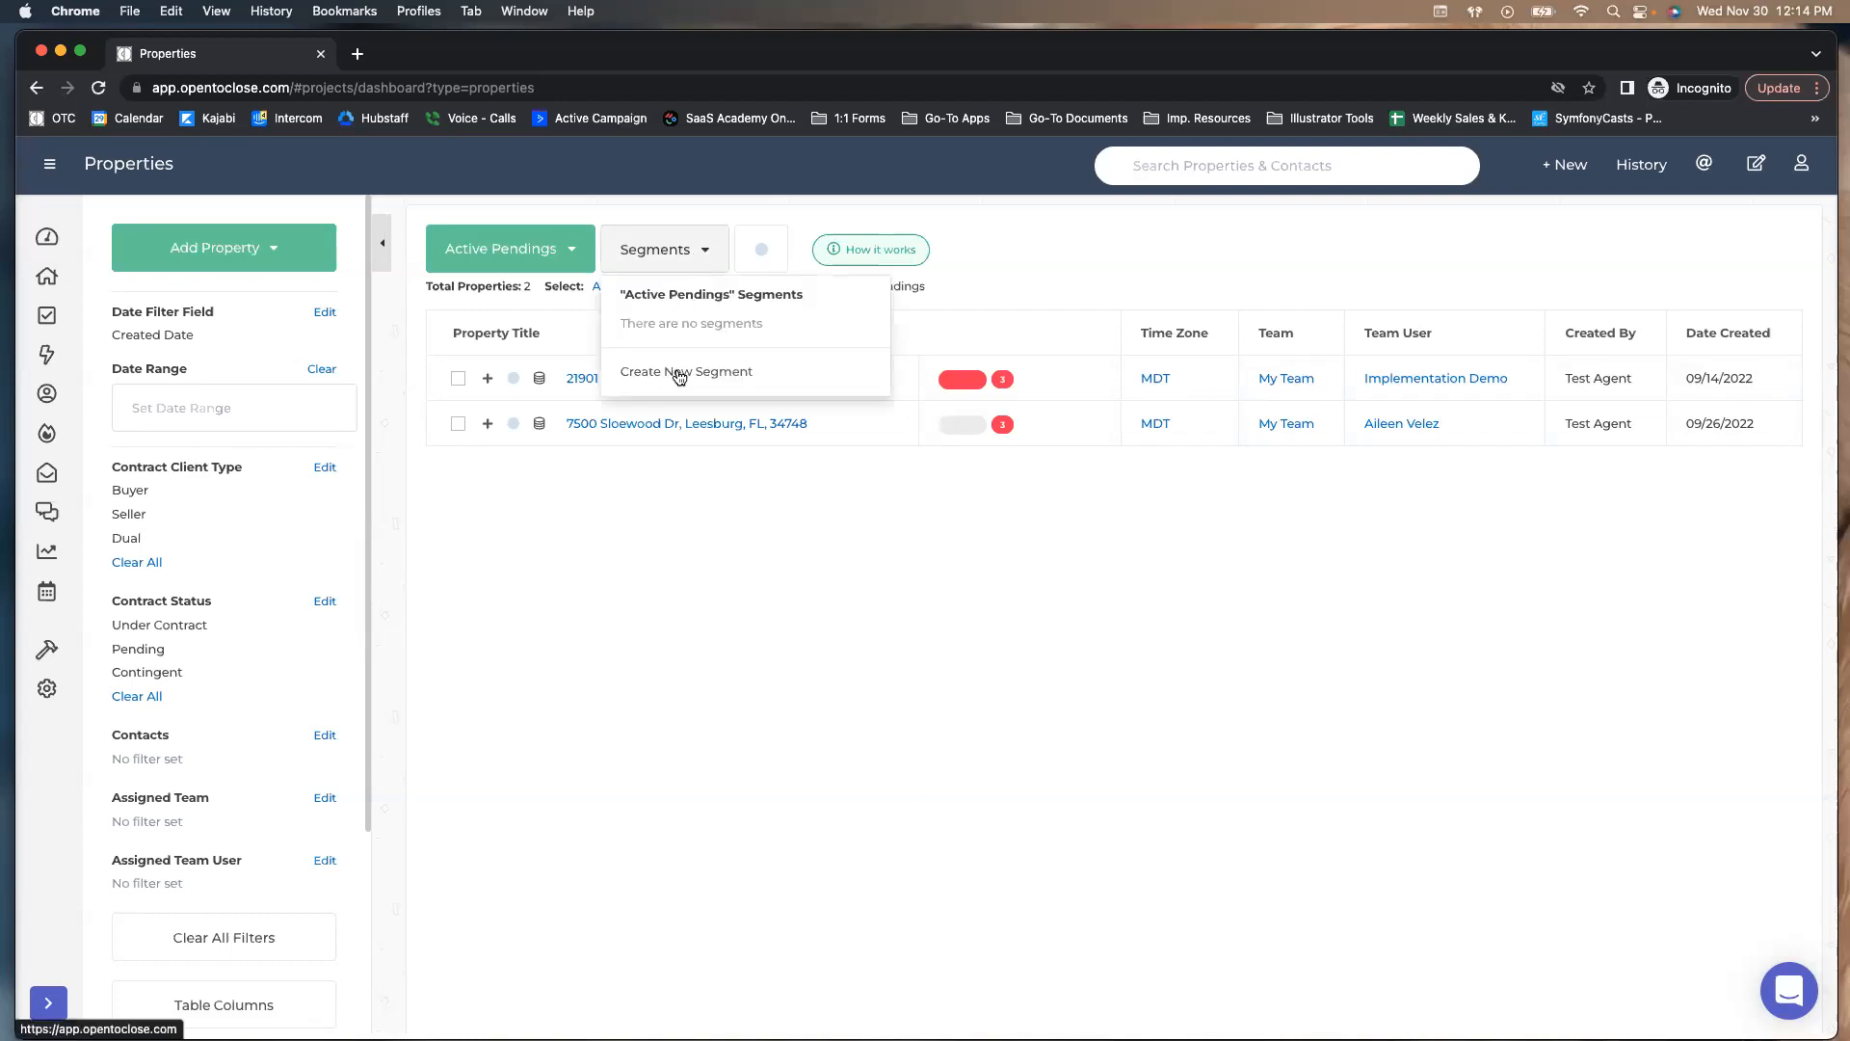
left_click(679, 373)
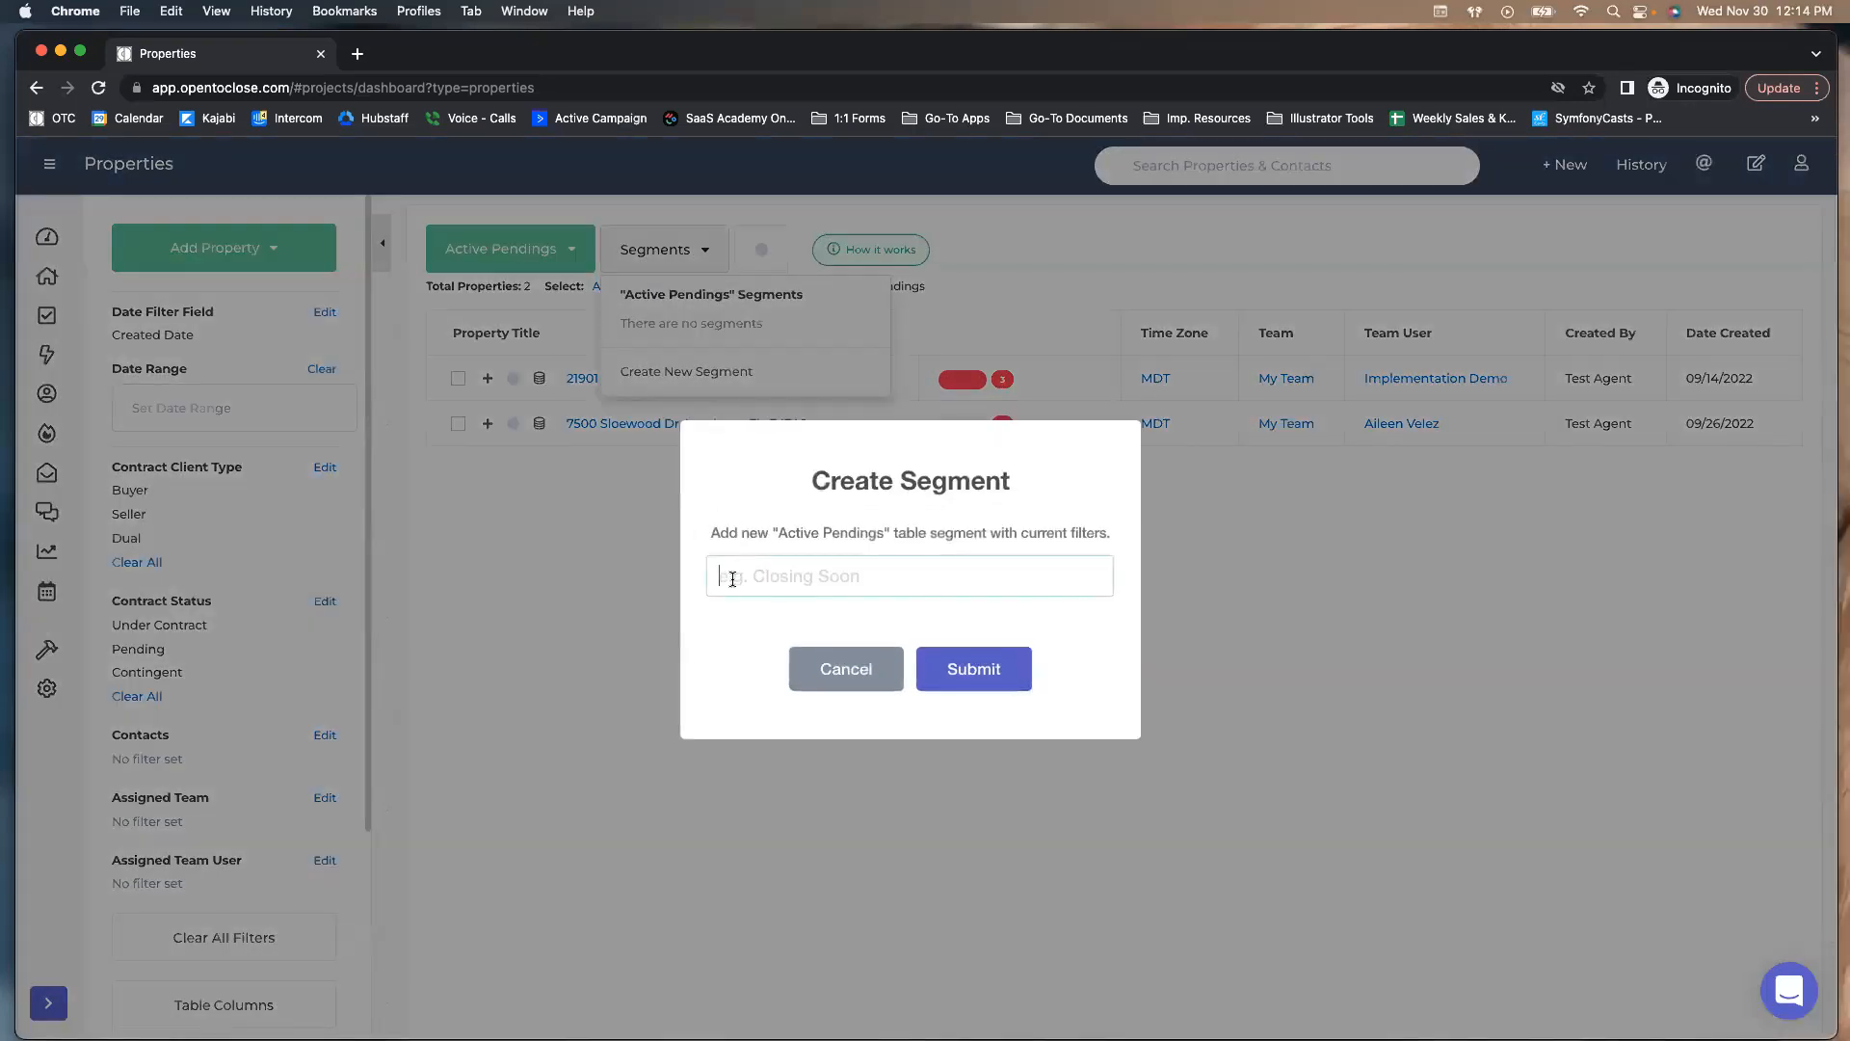
type("Buyers")
key("BackSpace")
key("BackSpace")
key("BackSpace")
key("BackSpace")
key("BackSpace")
key("BackSpace")
type("Closings This Month")
left_click(944, 668)
Set the segment's date range to Next Month, filtered on Closing Date
left_click(248, 404)
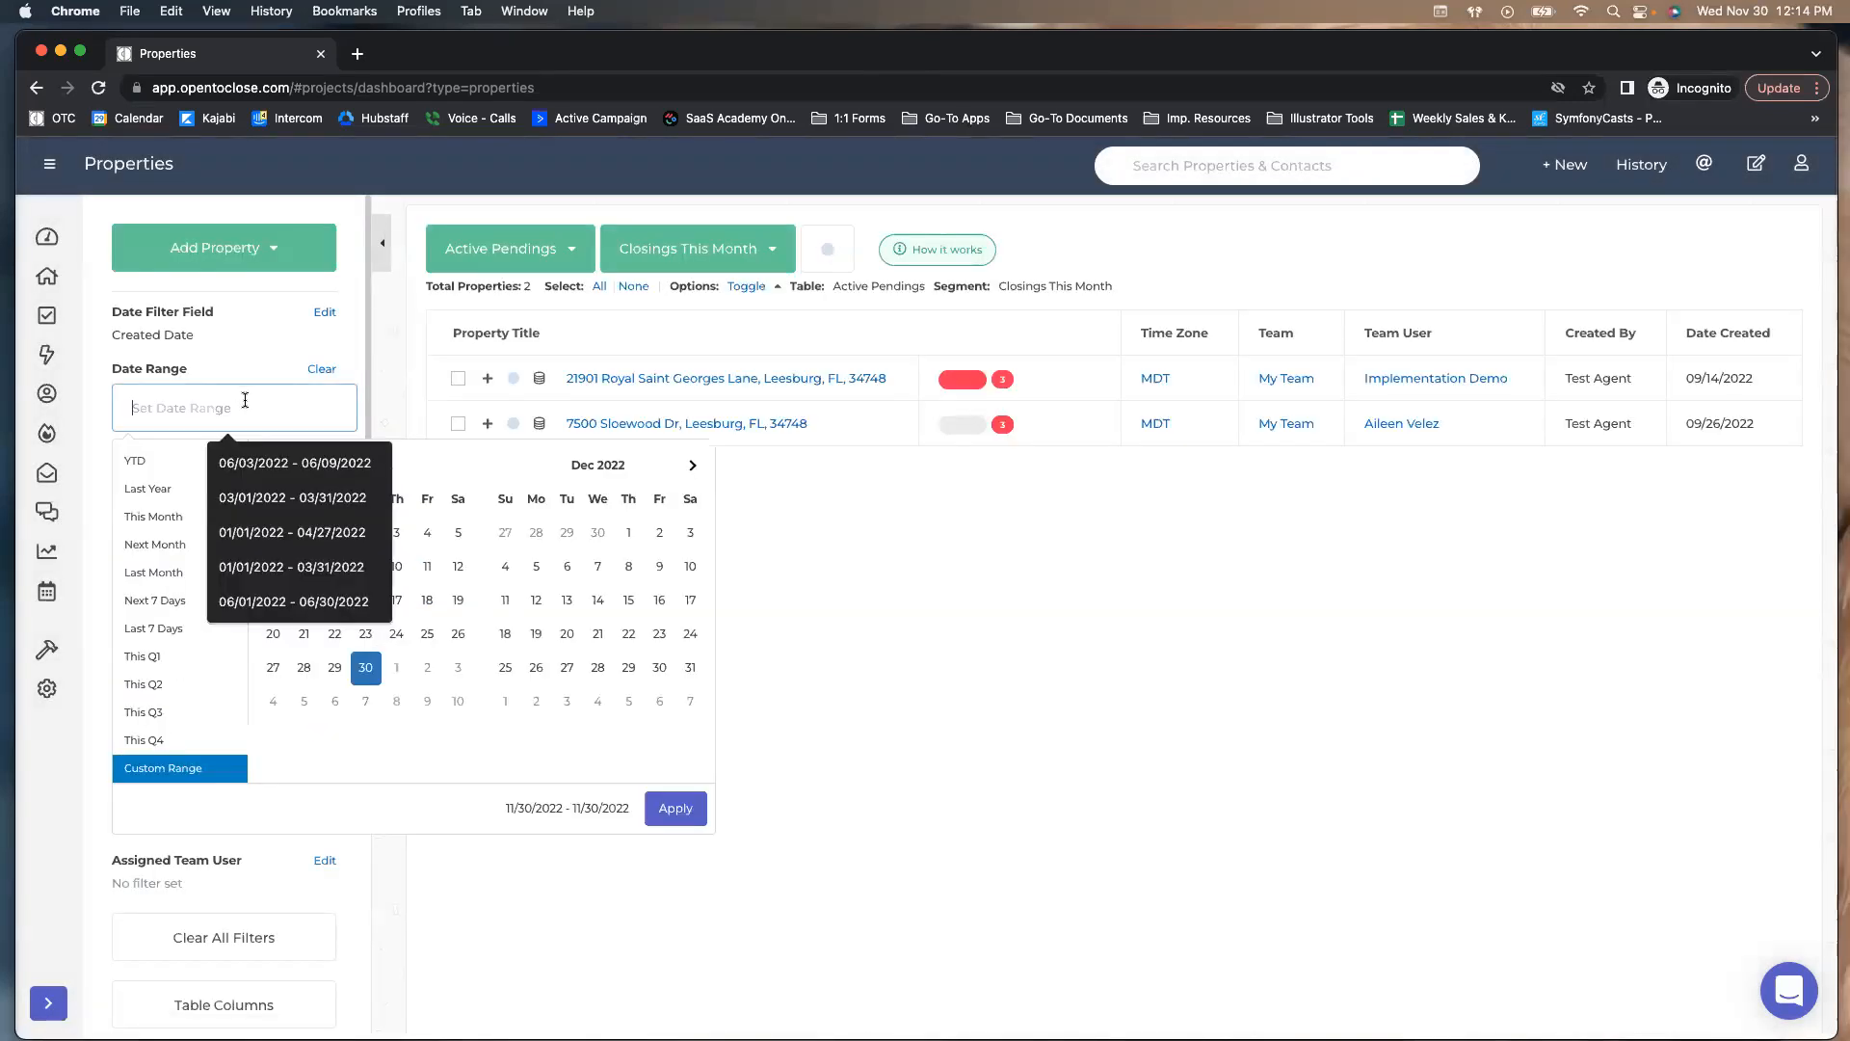
left_click(159, 544)
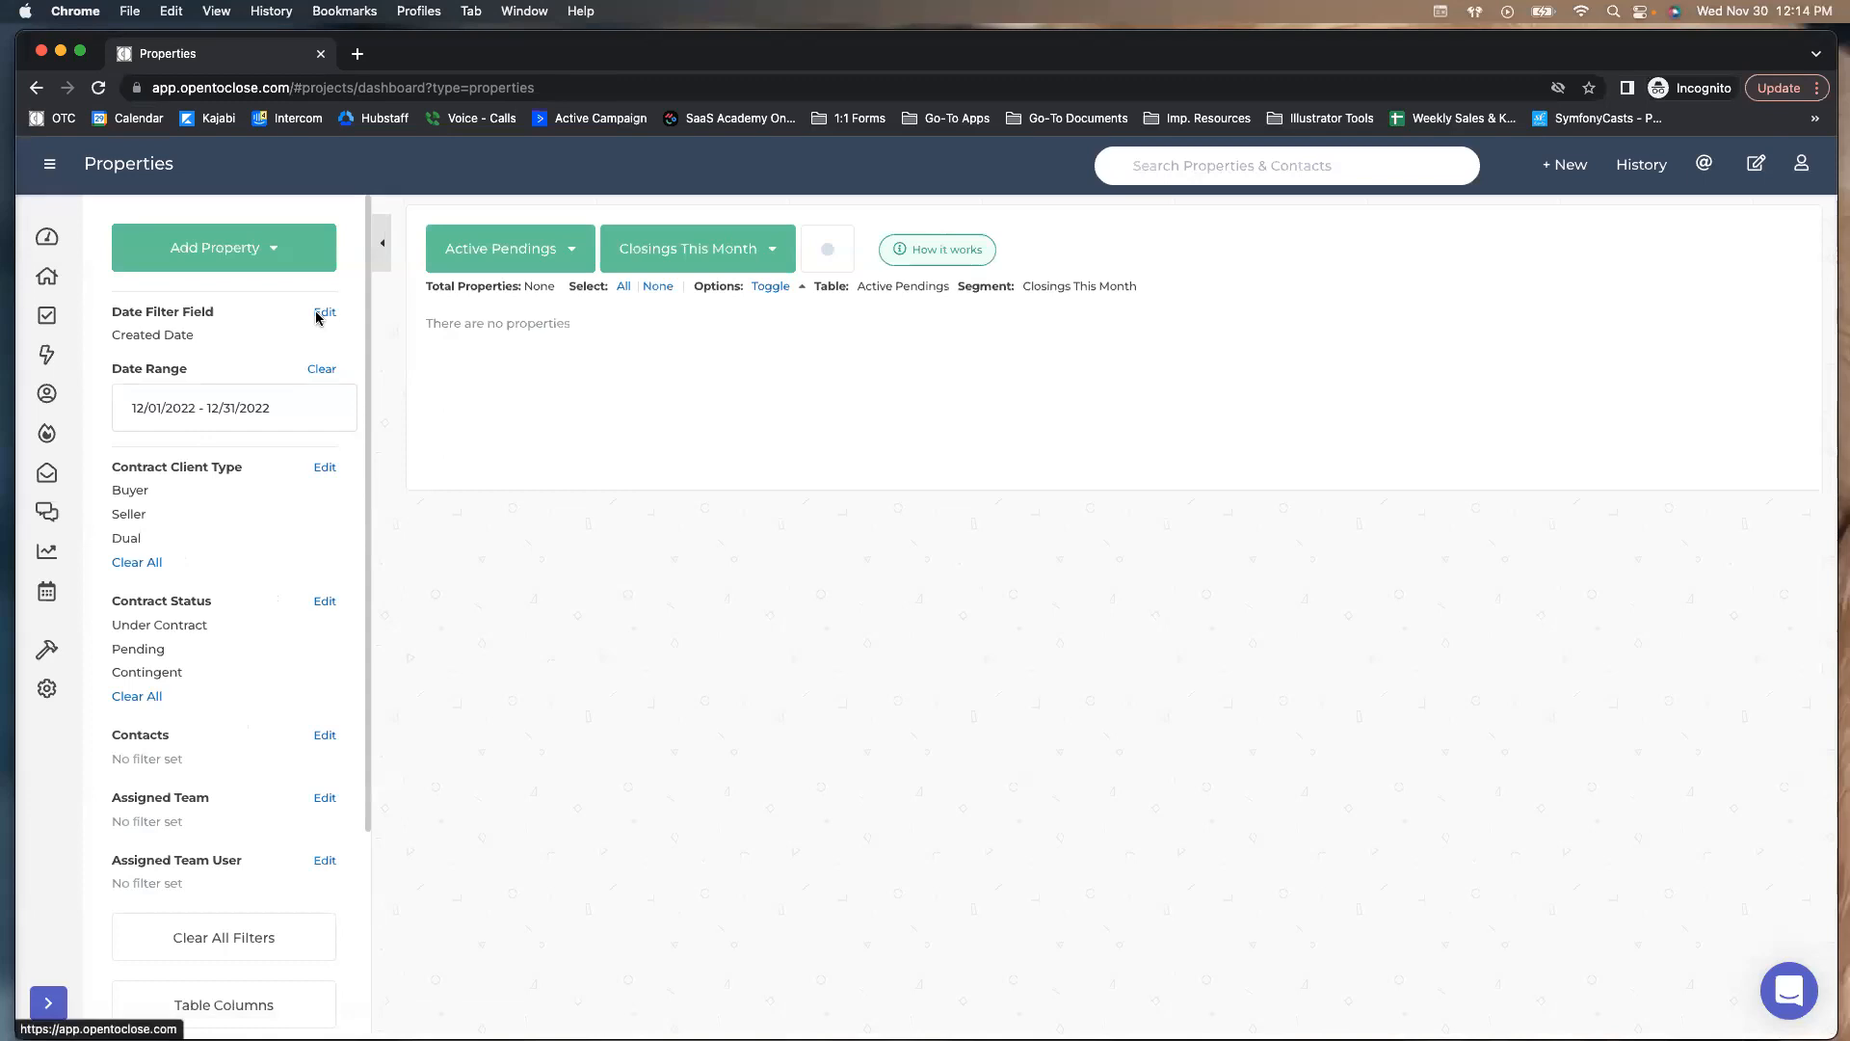
left_click(324, 312)
left_click(800, 316)
type("clos")
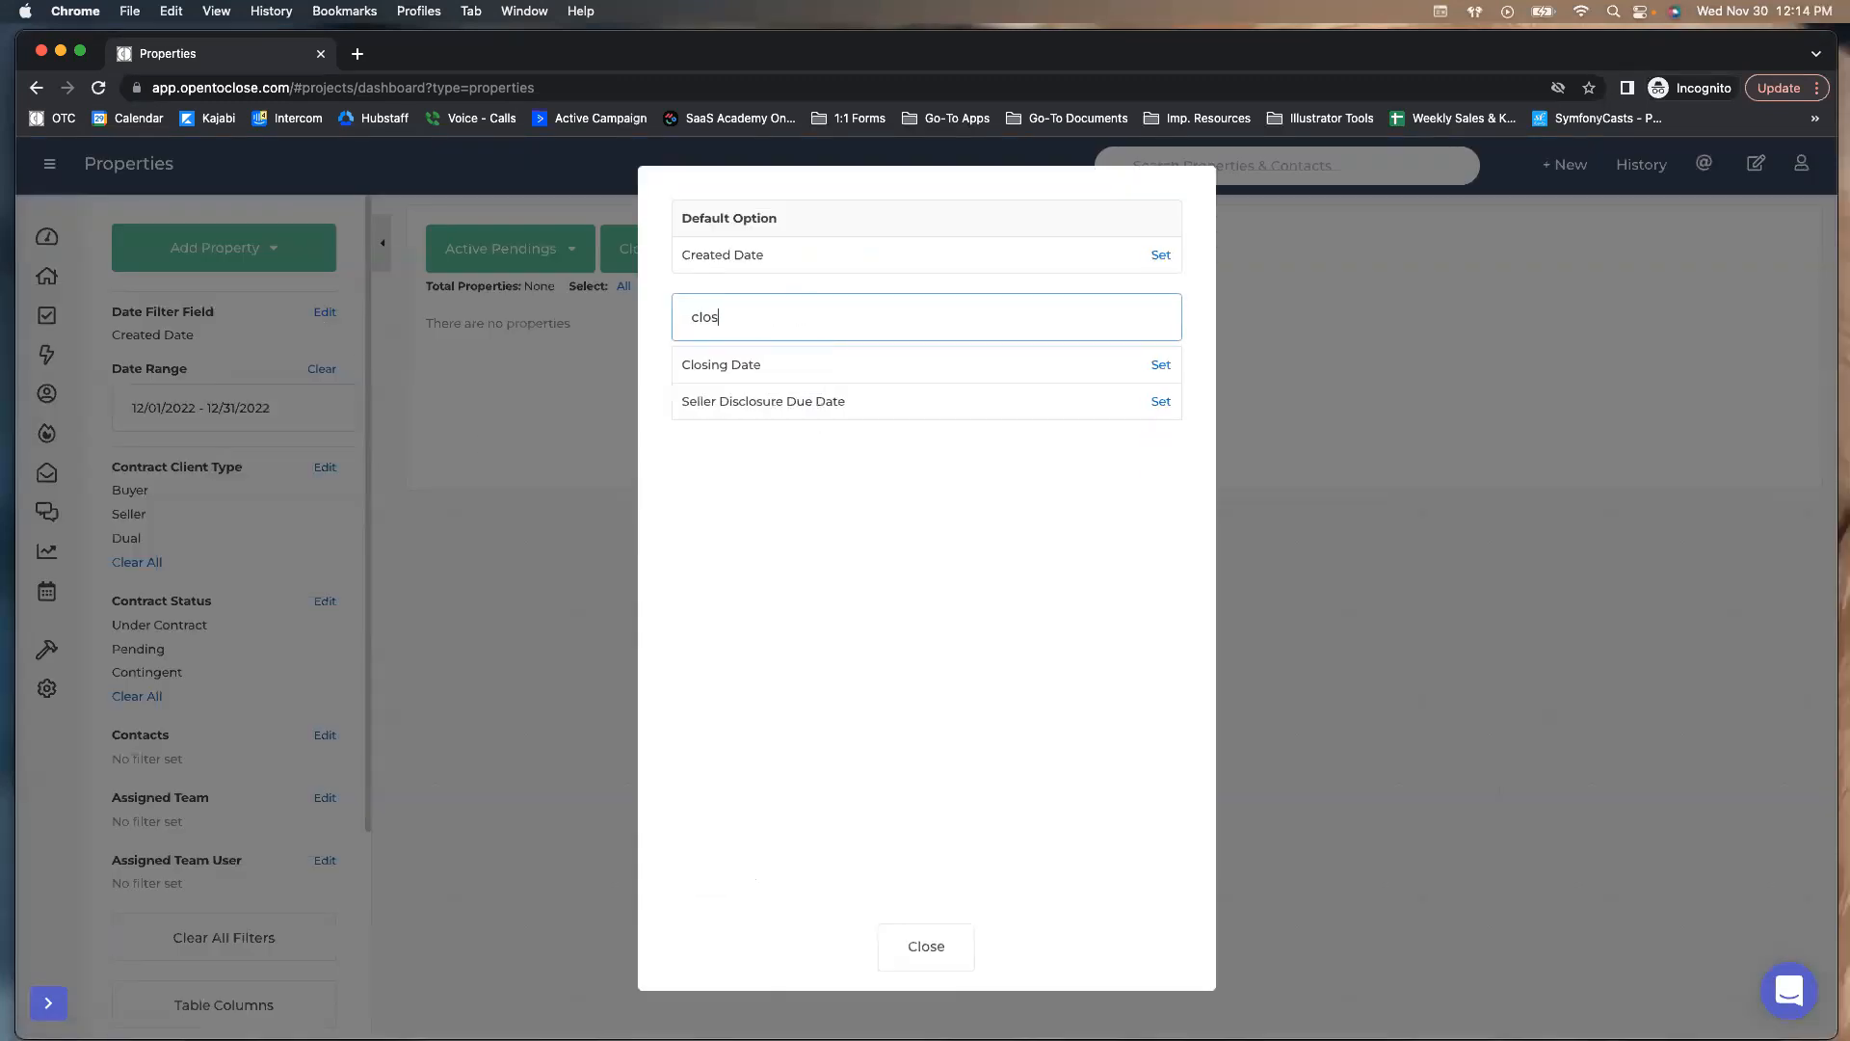
left_click(1165, 365)
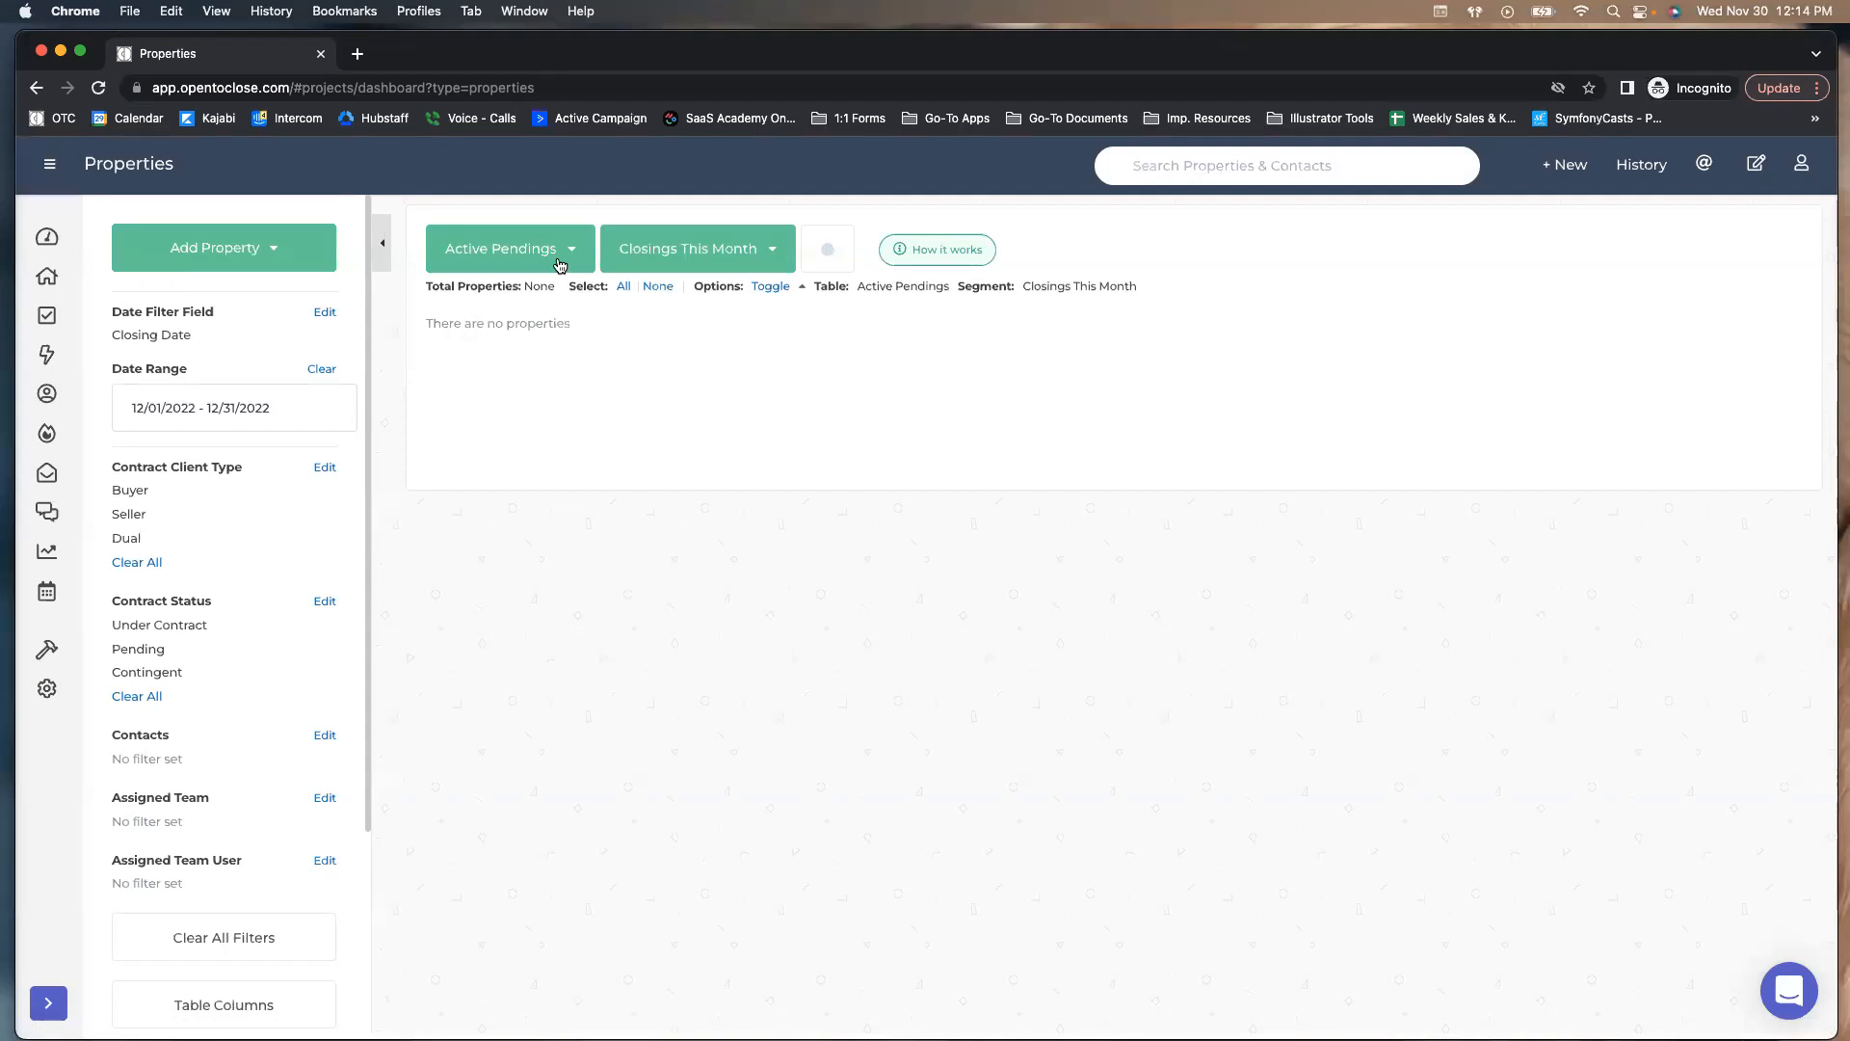
mouse_move(52, 414)
Switch to the Transactions table listing all 10 properties and check the setup tools menu
left_click(489, 261)
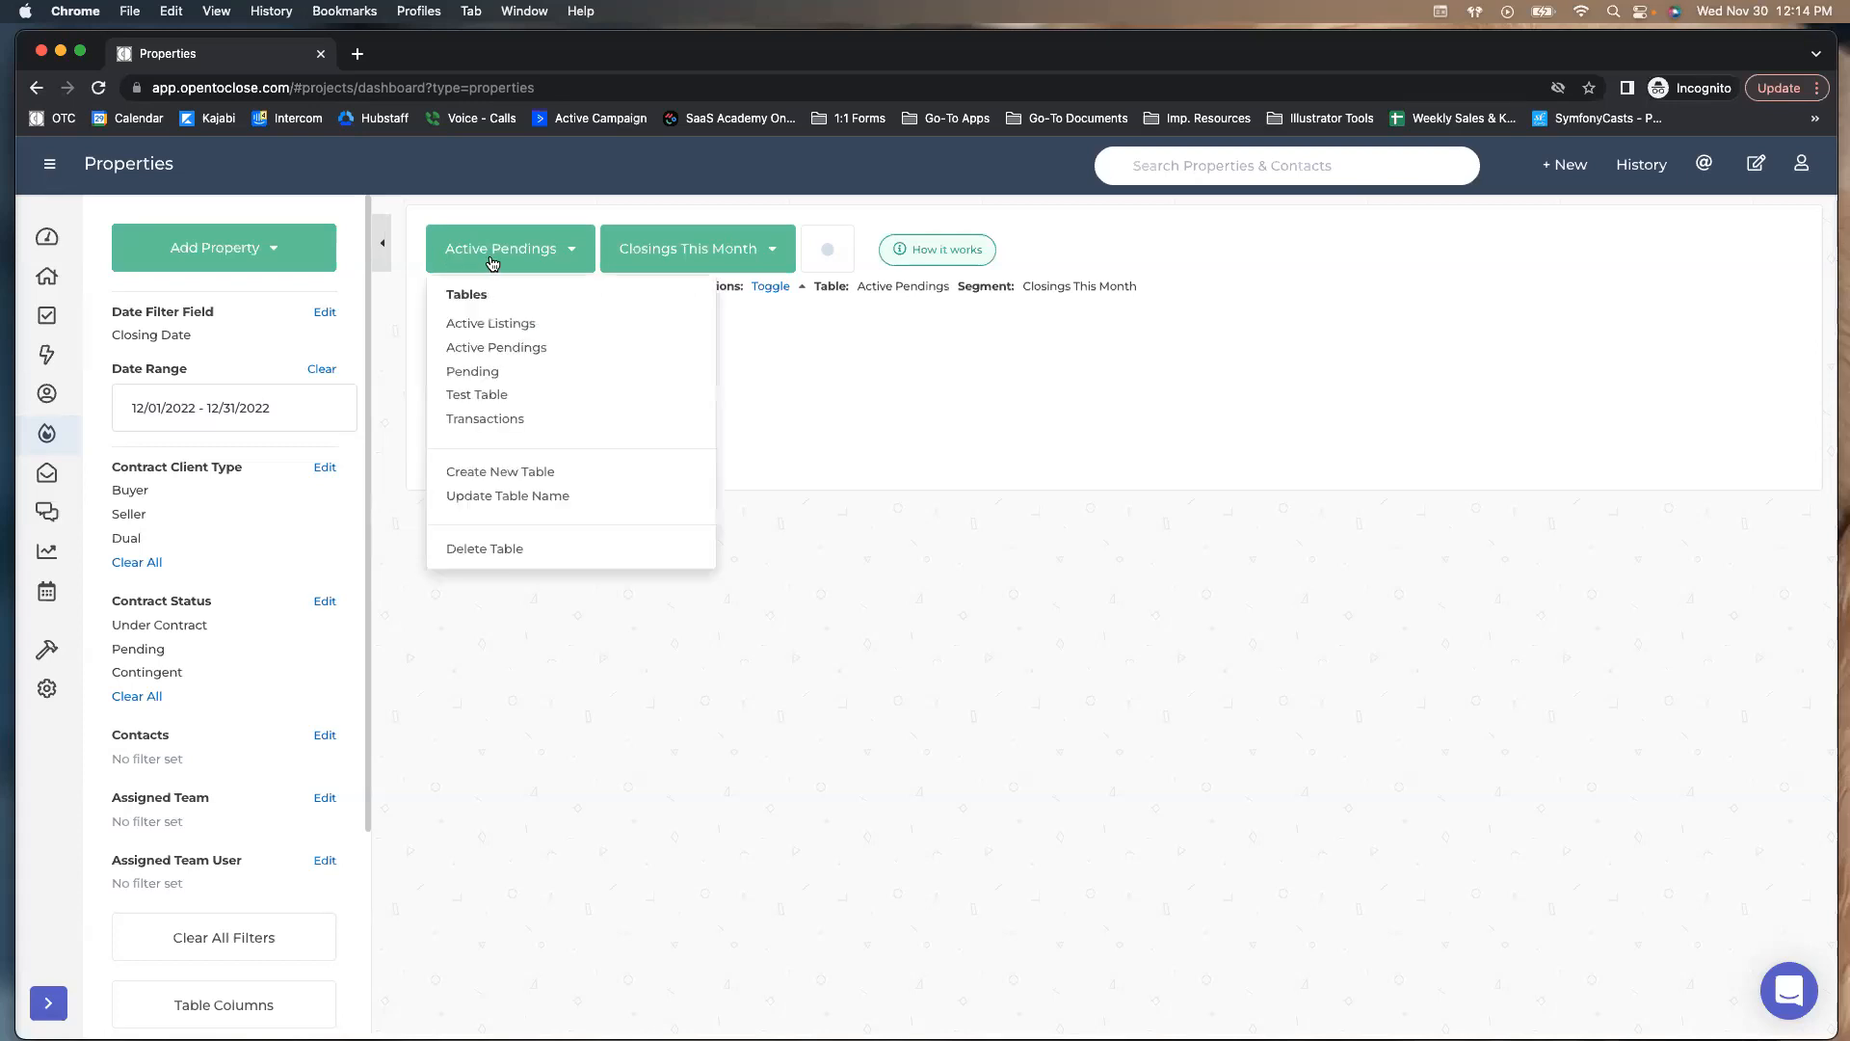
left_click(473, 422)
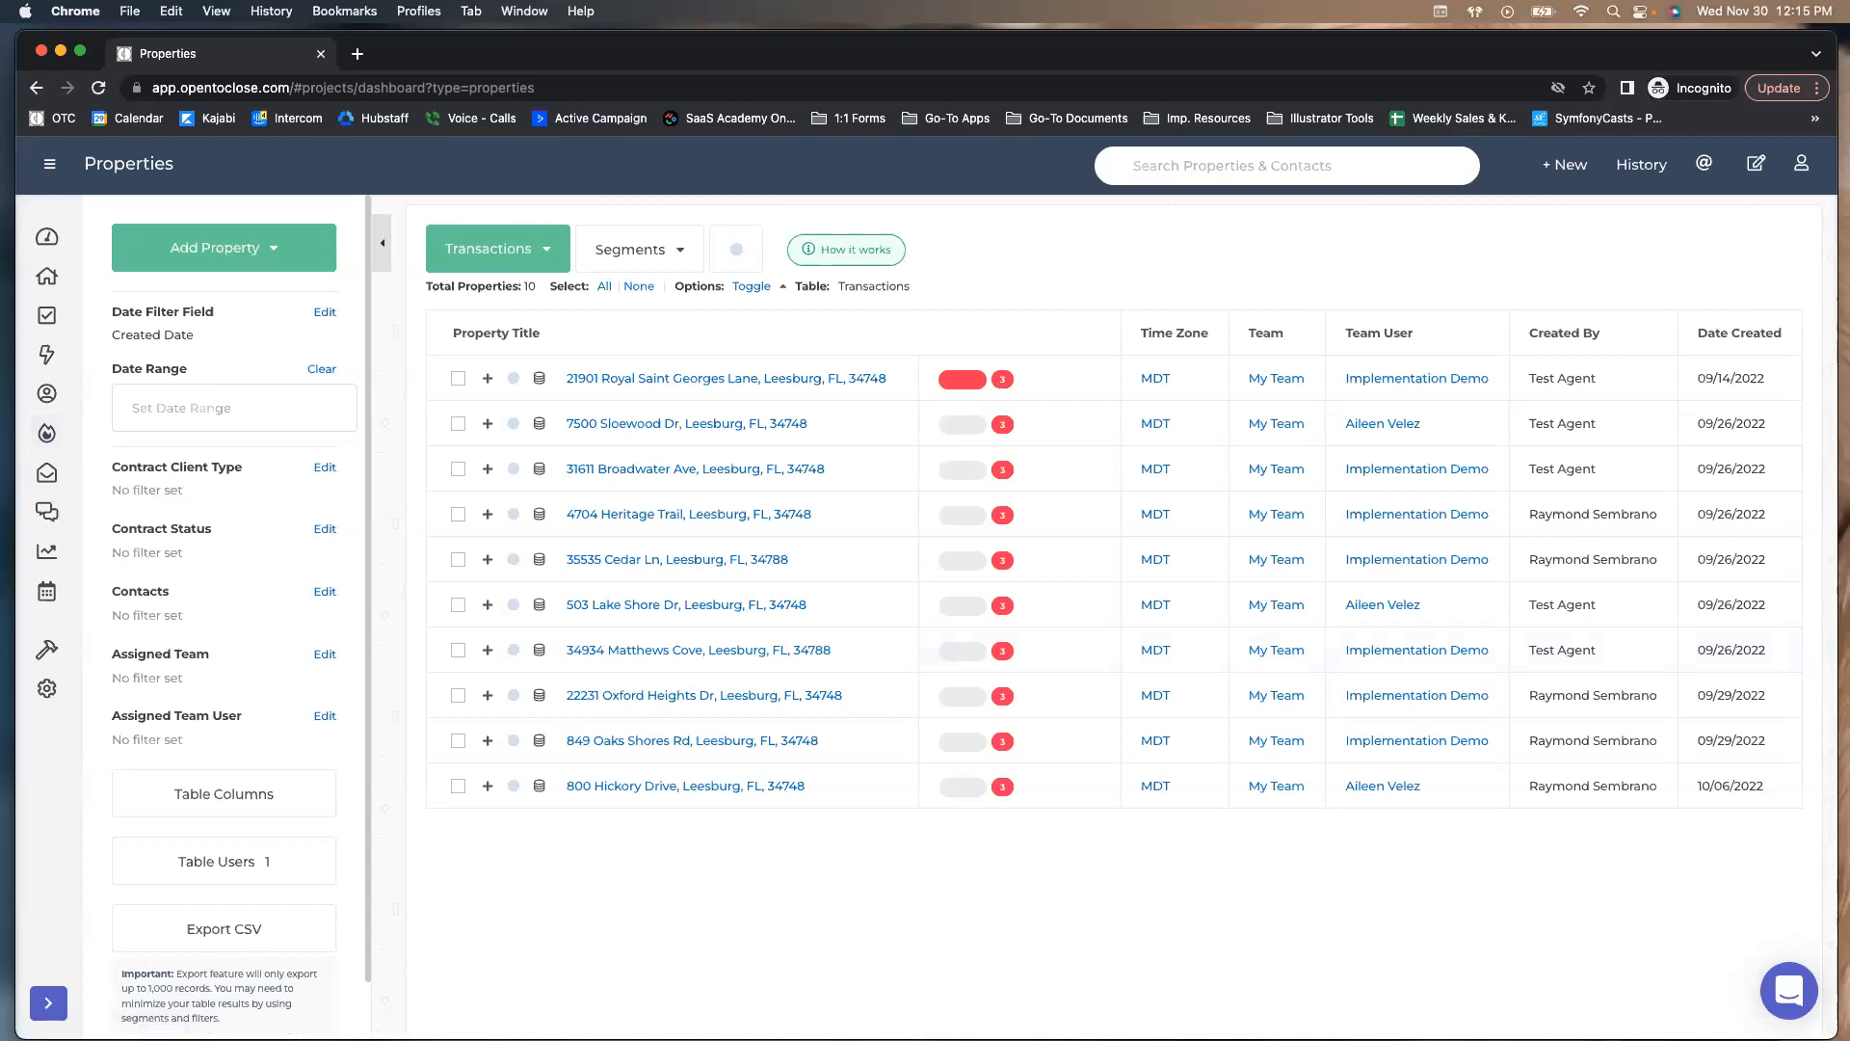
left_click(47, 650)
left_click(532, 261)
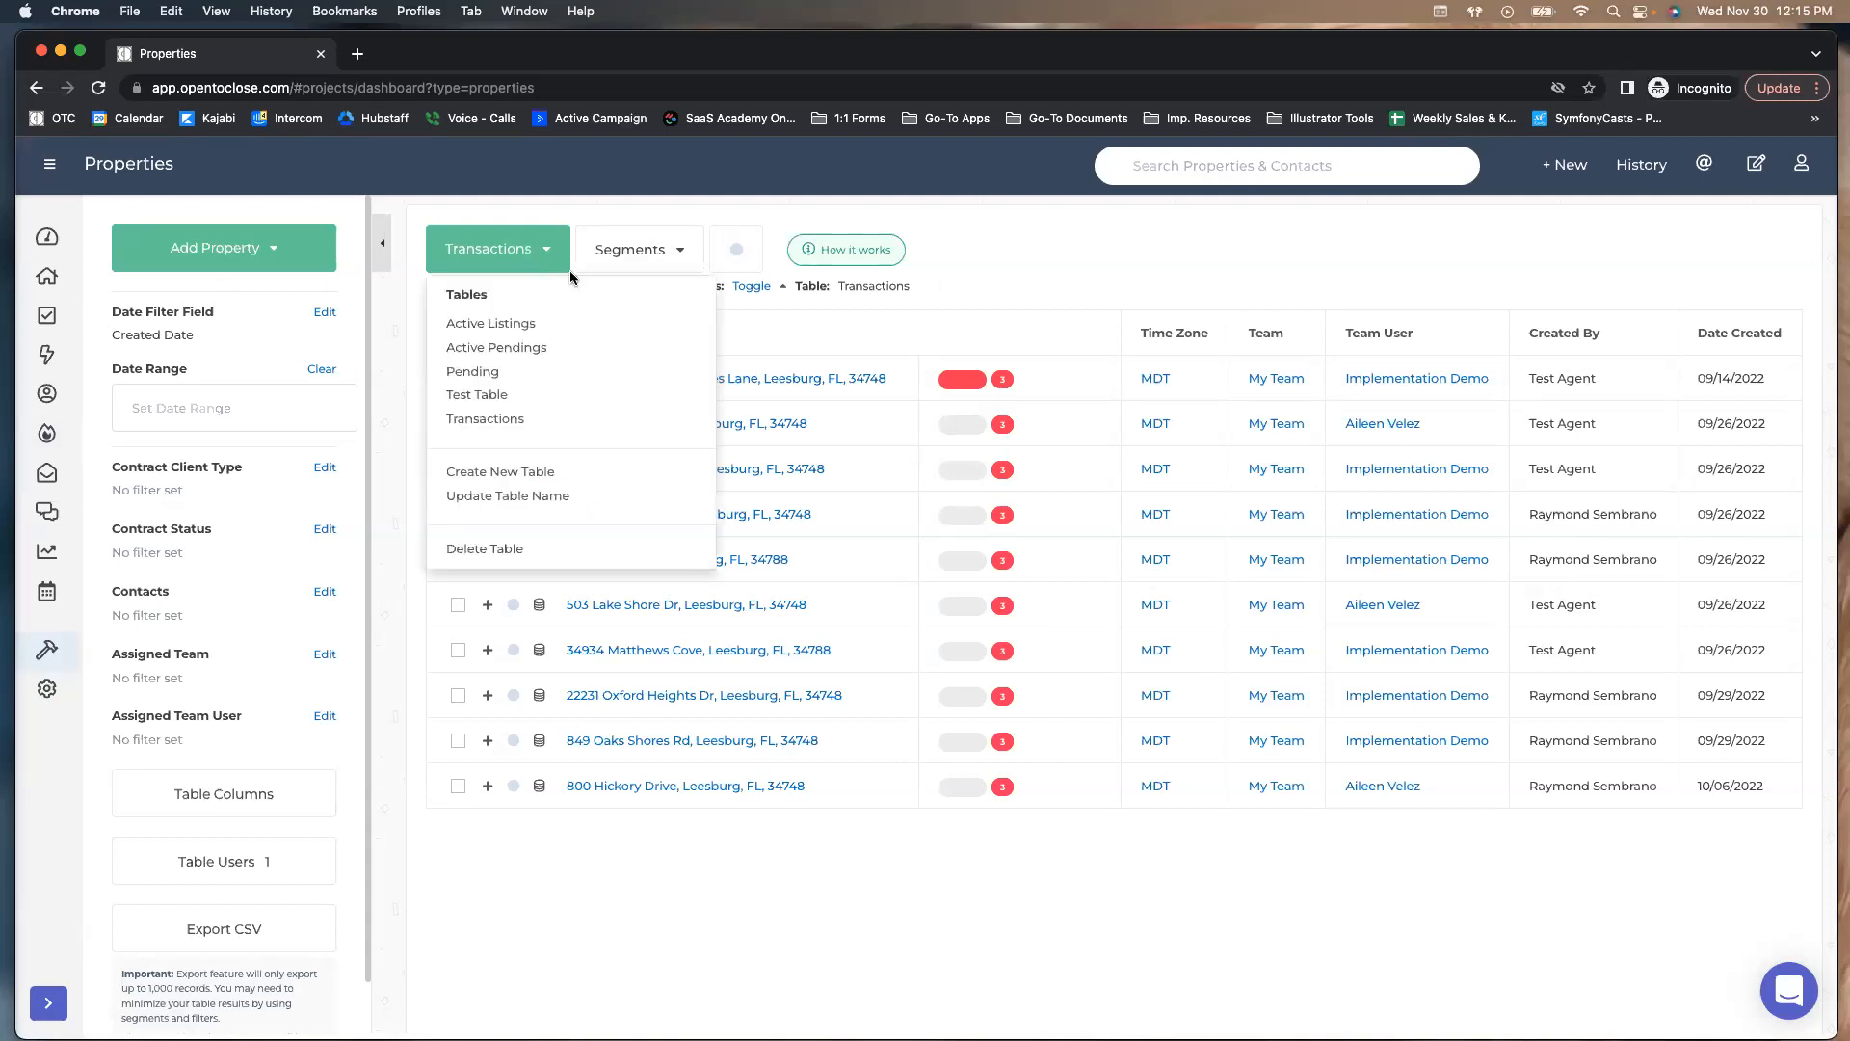
left_click(940, 326)
Open Active Listings and change its client type filter from Buyer to Seller only
left_click(523, 260)
left_click(484, 329)
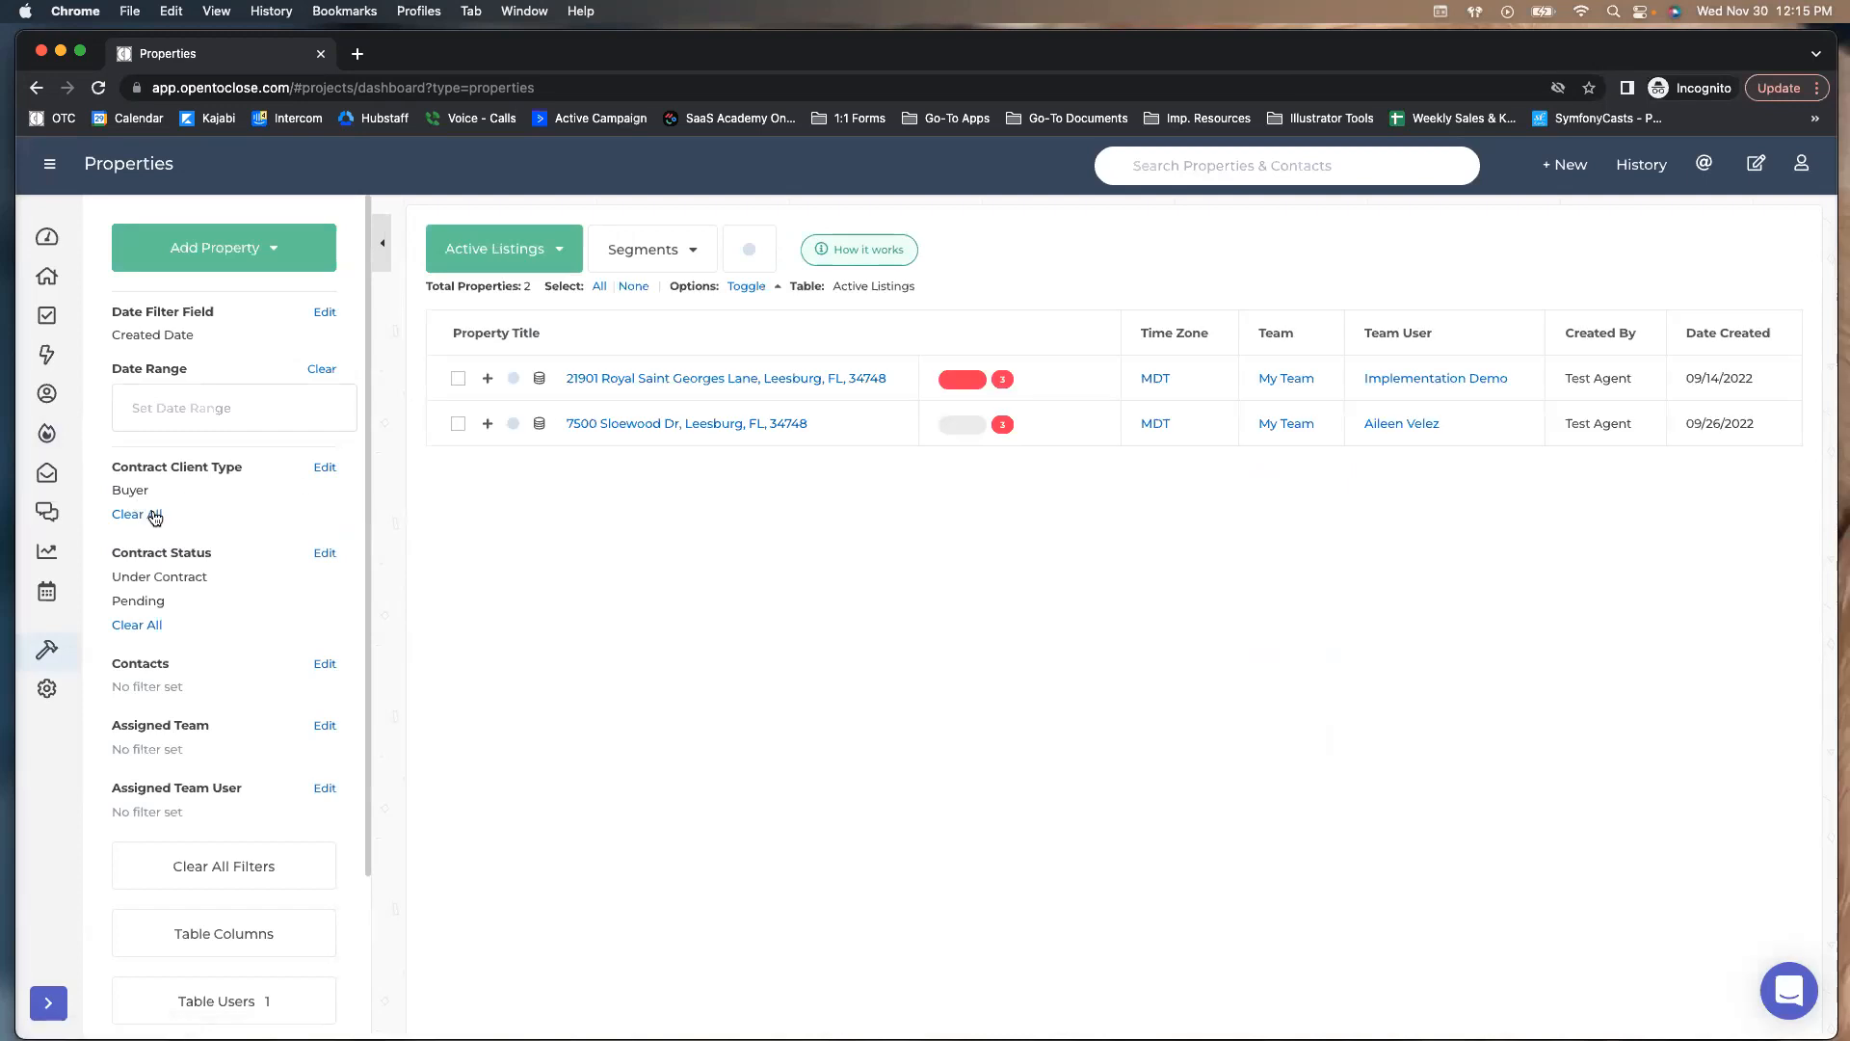
left_click(136, 514)
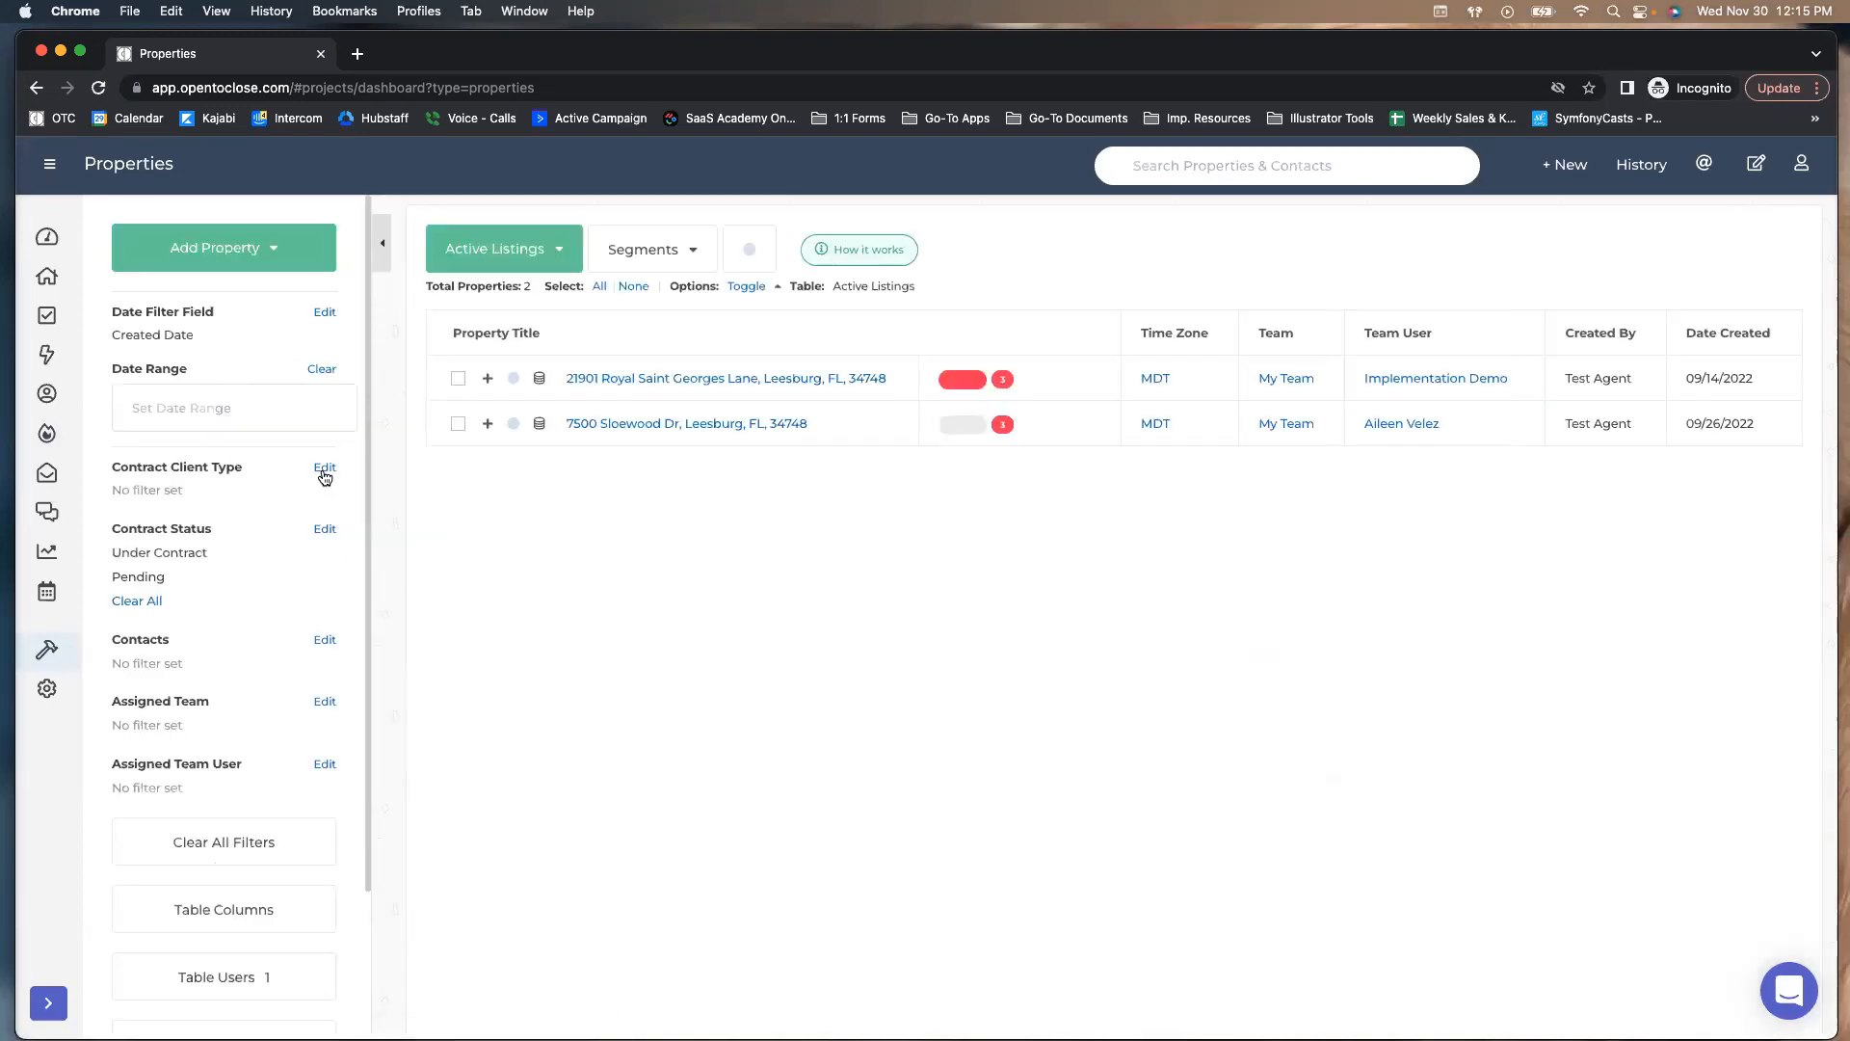
left_click(323, 471)
left_click(714, 366)
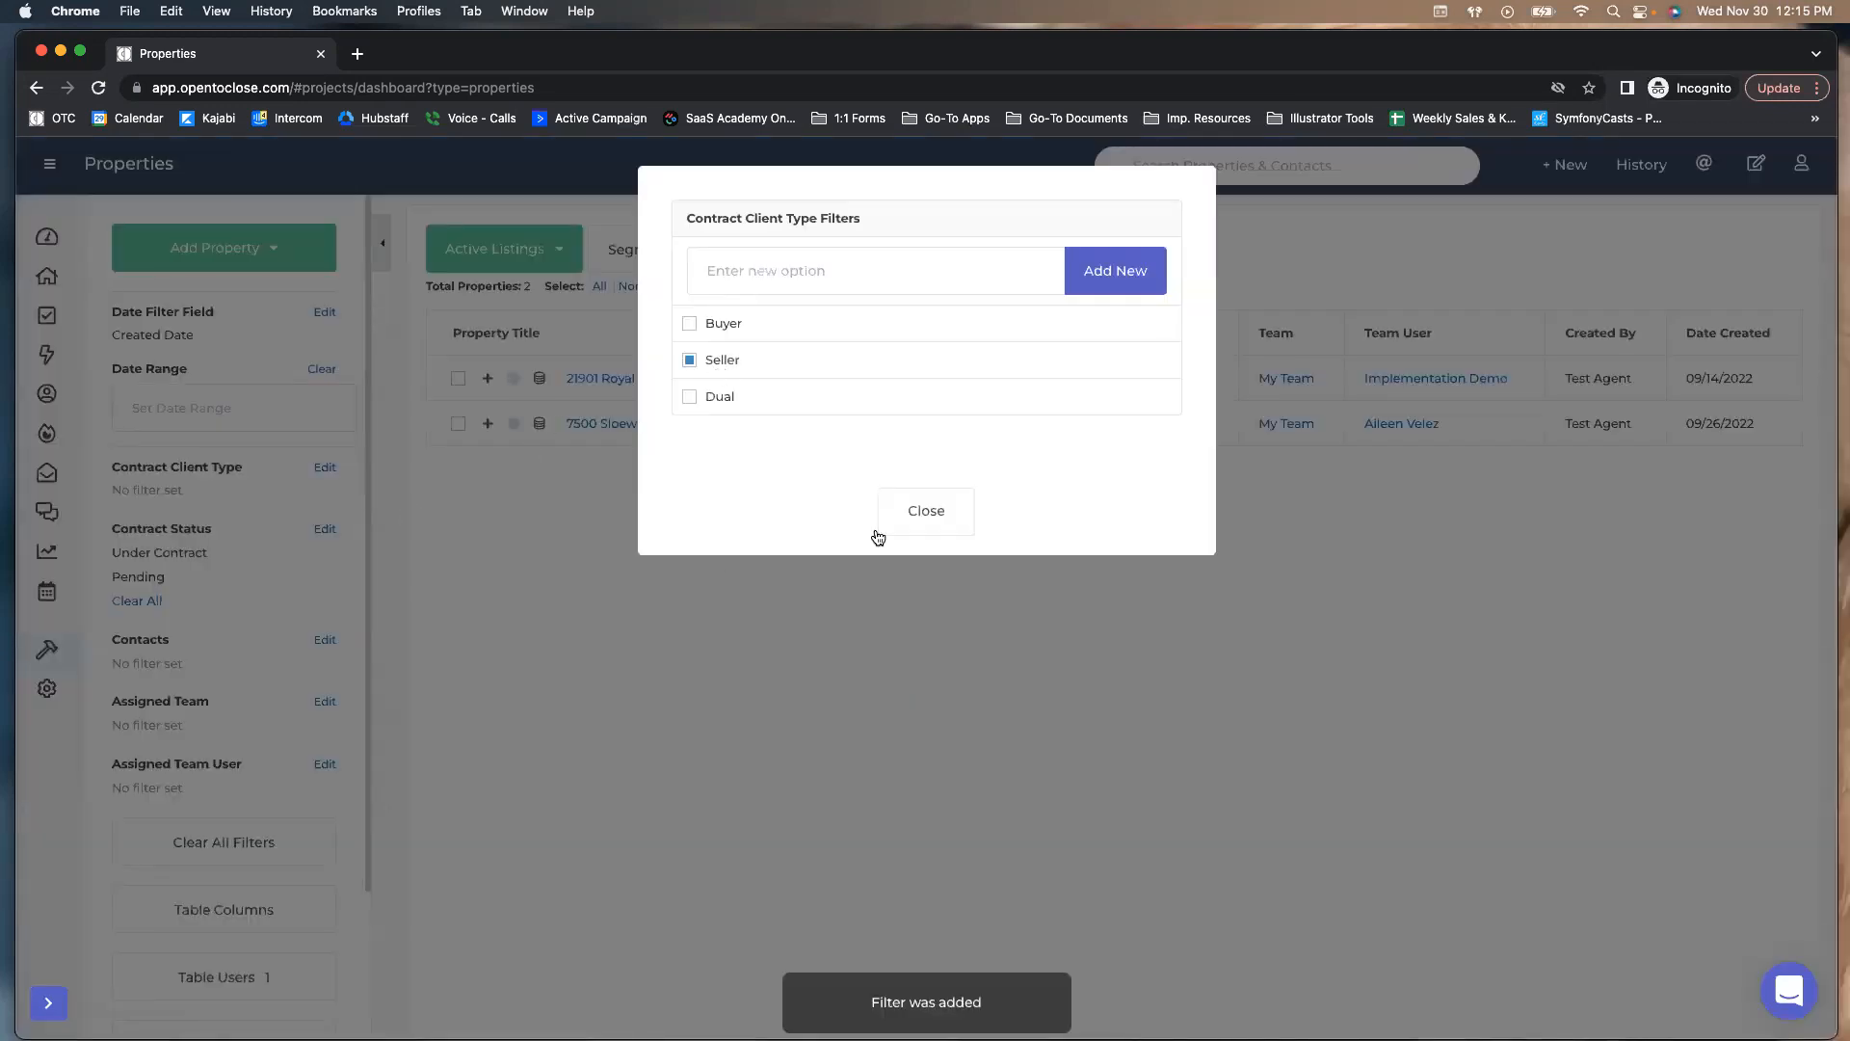
left_click(923, 509)
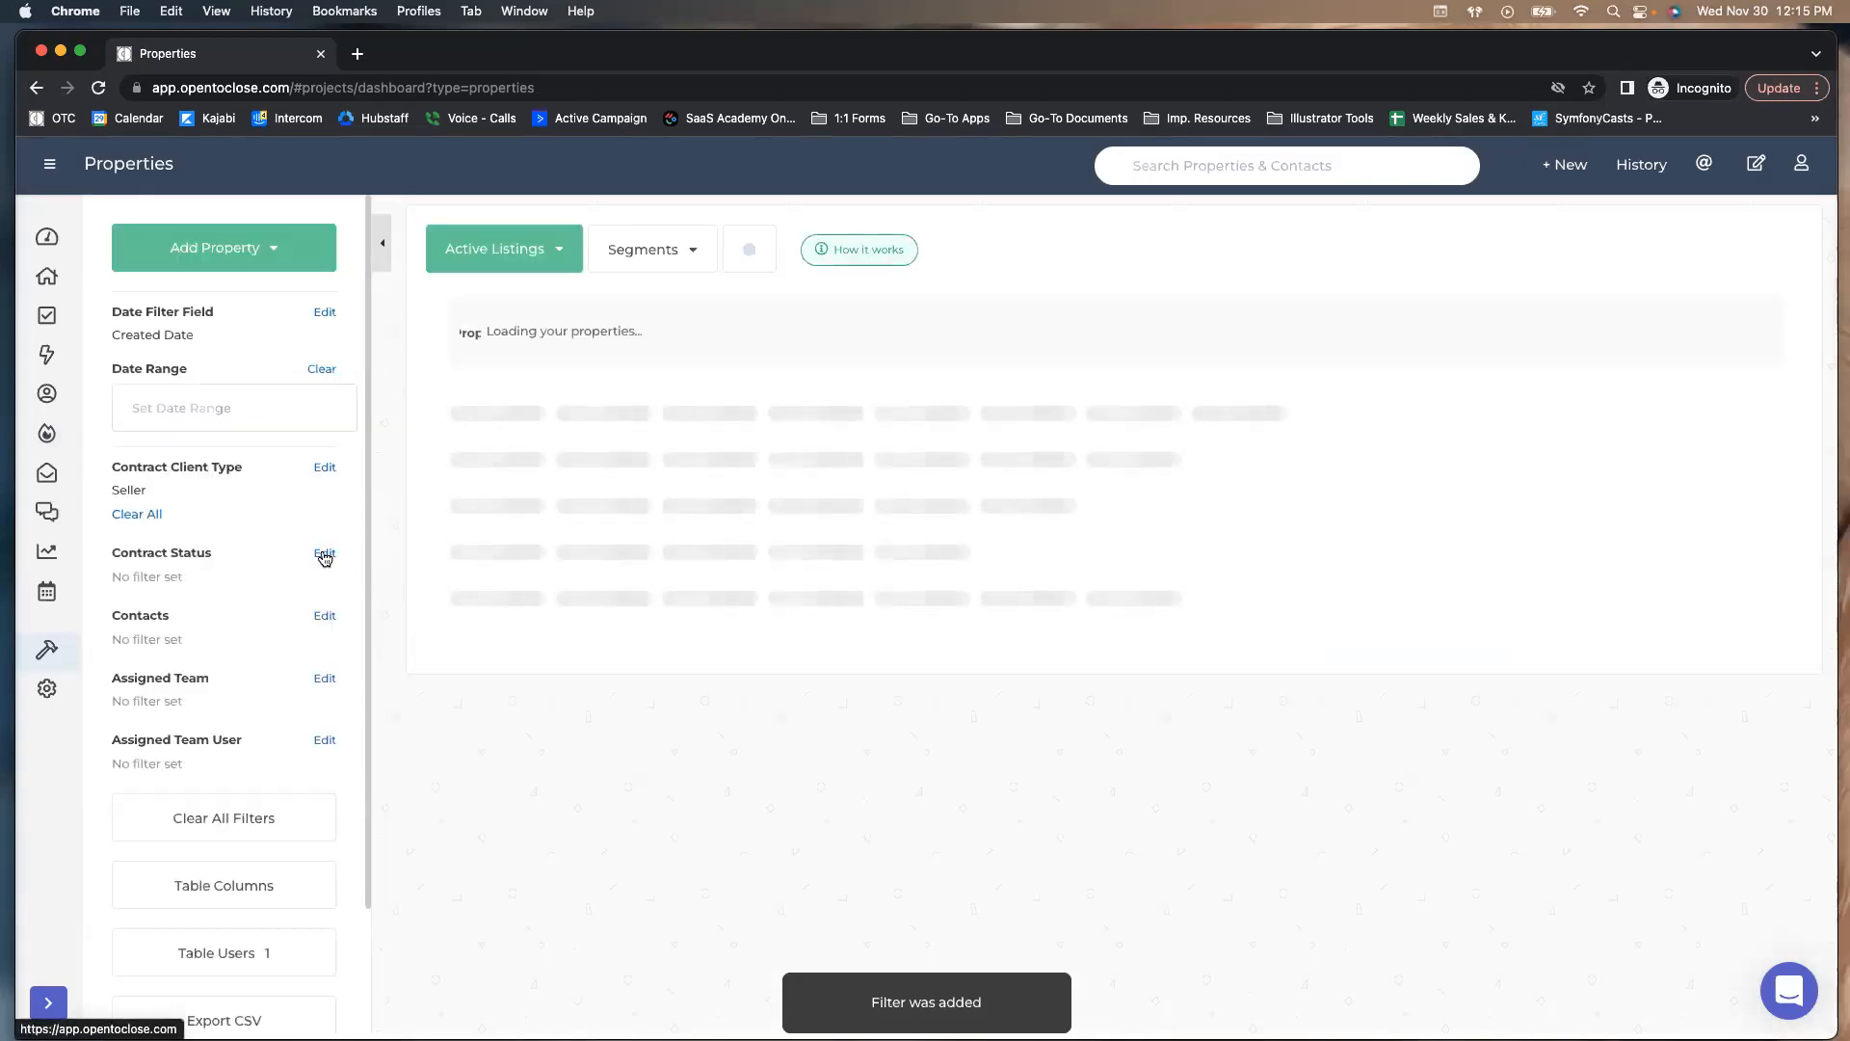
Filter Contract Status to Active Listing and Active, leaving the date range unchanged
left_click(325, 555)
left_click(690, 360)
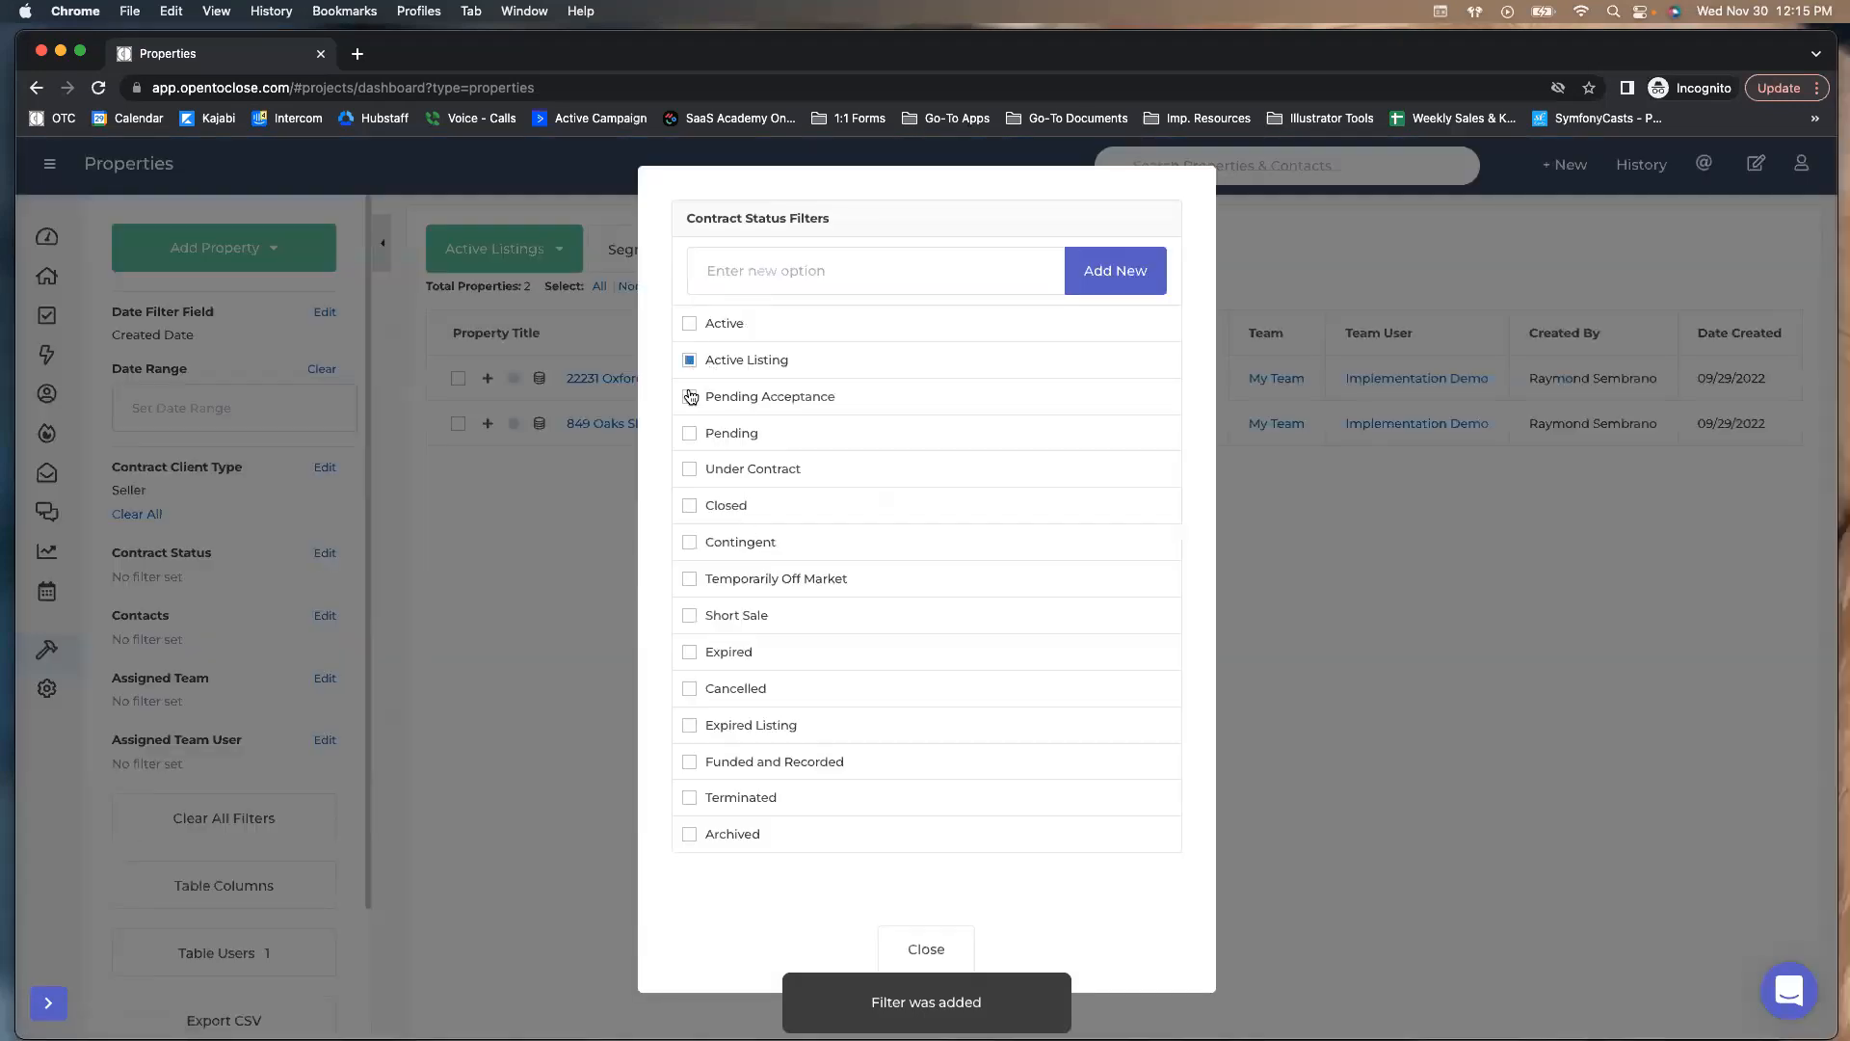
left_click(690, 325)
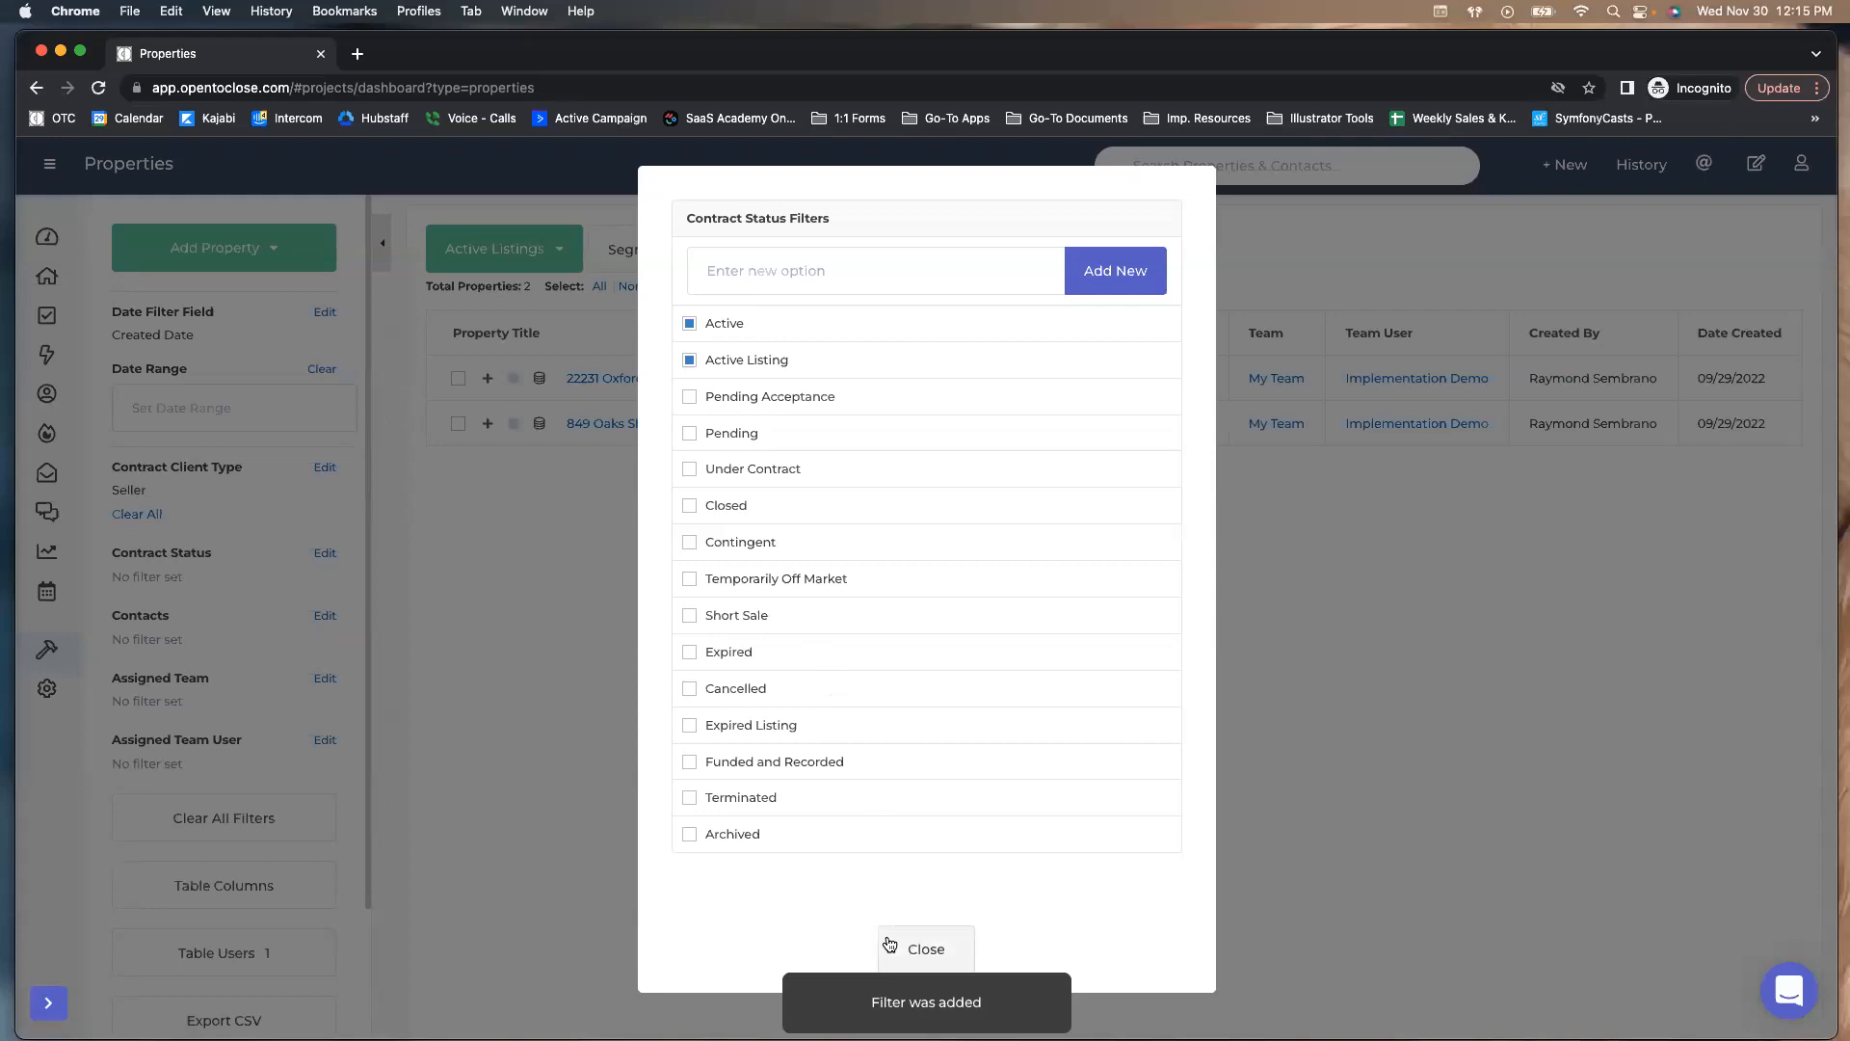
left_click(896, 947)
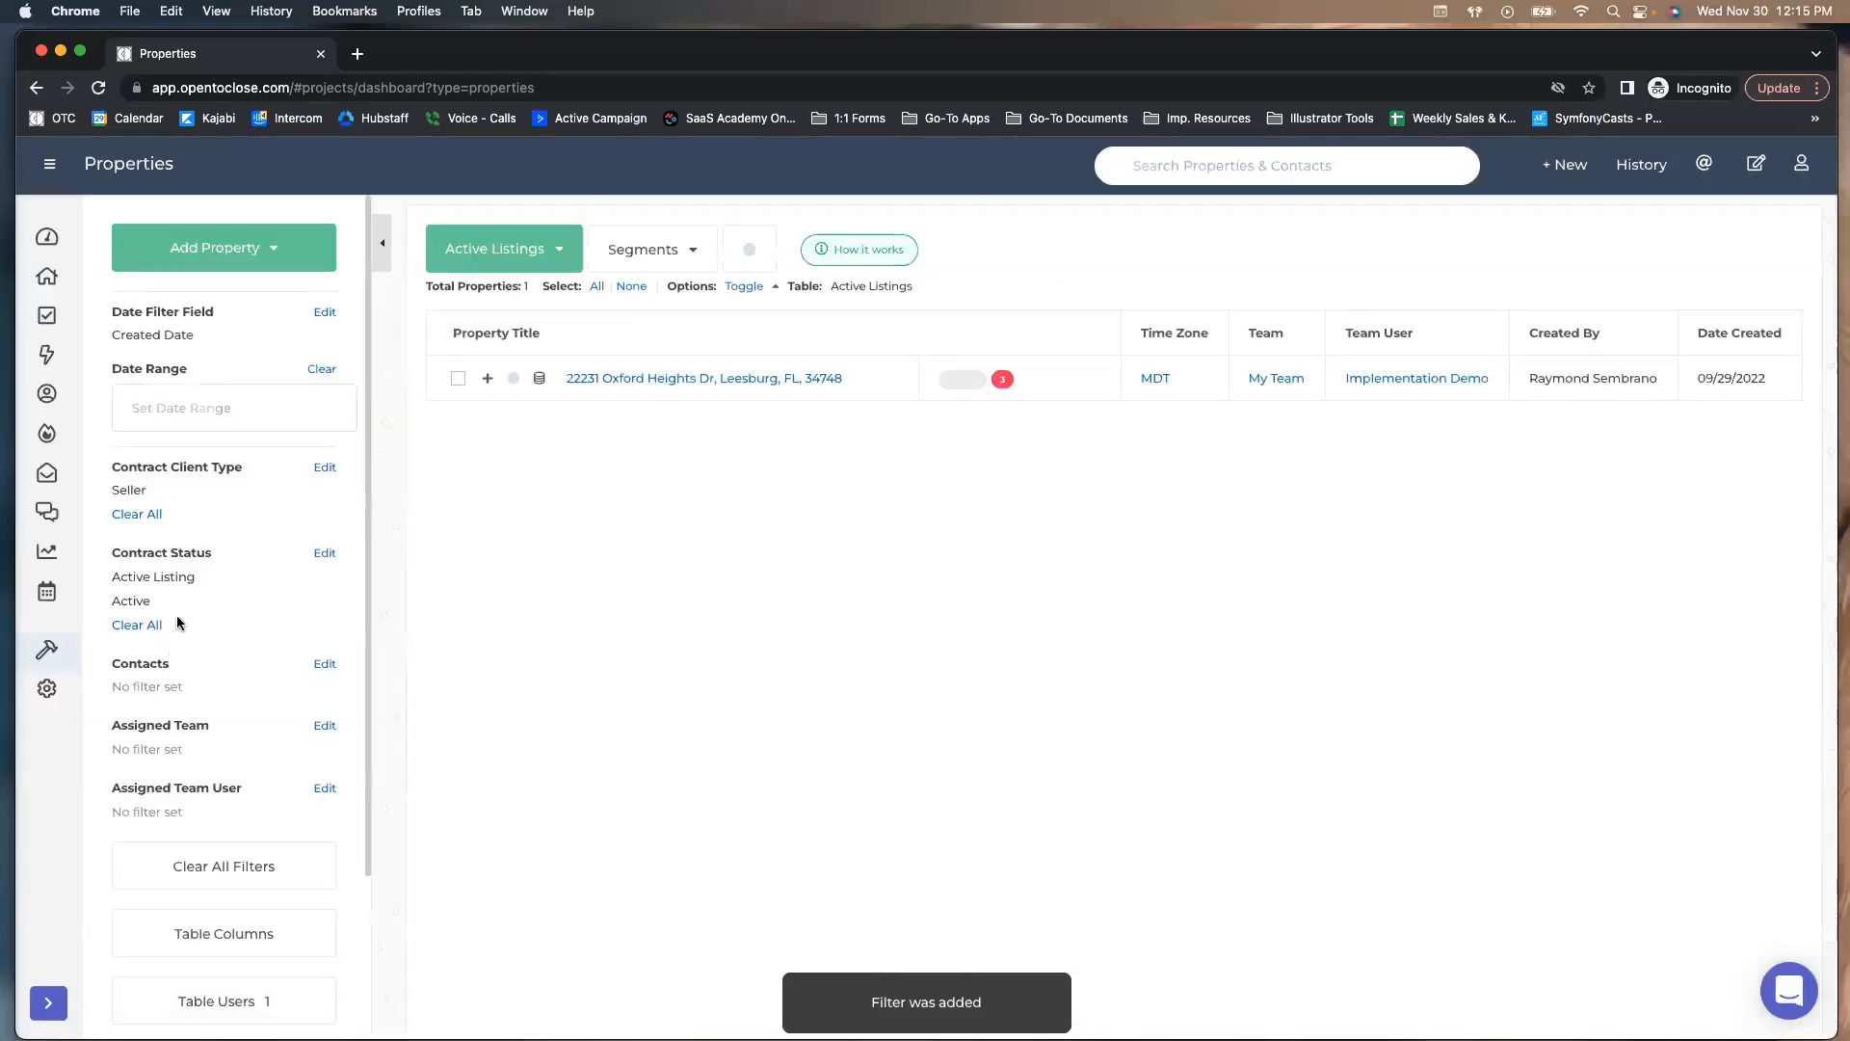
left_click(231, 409)
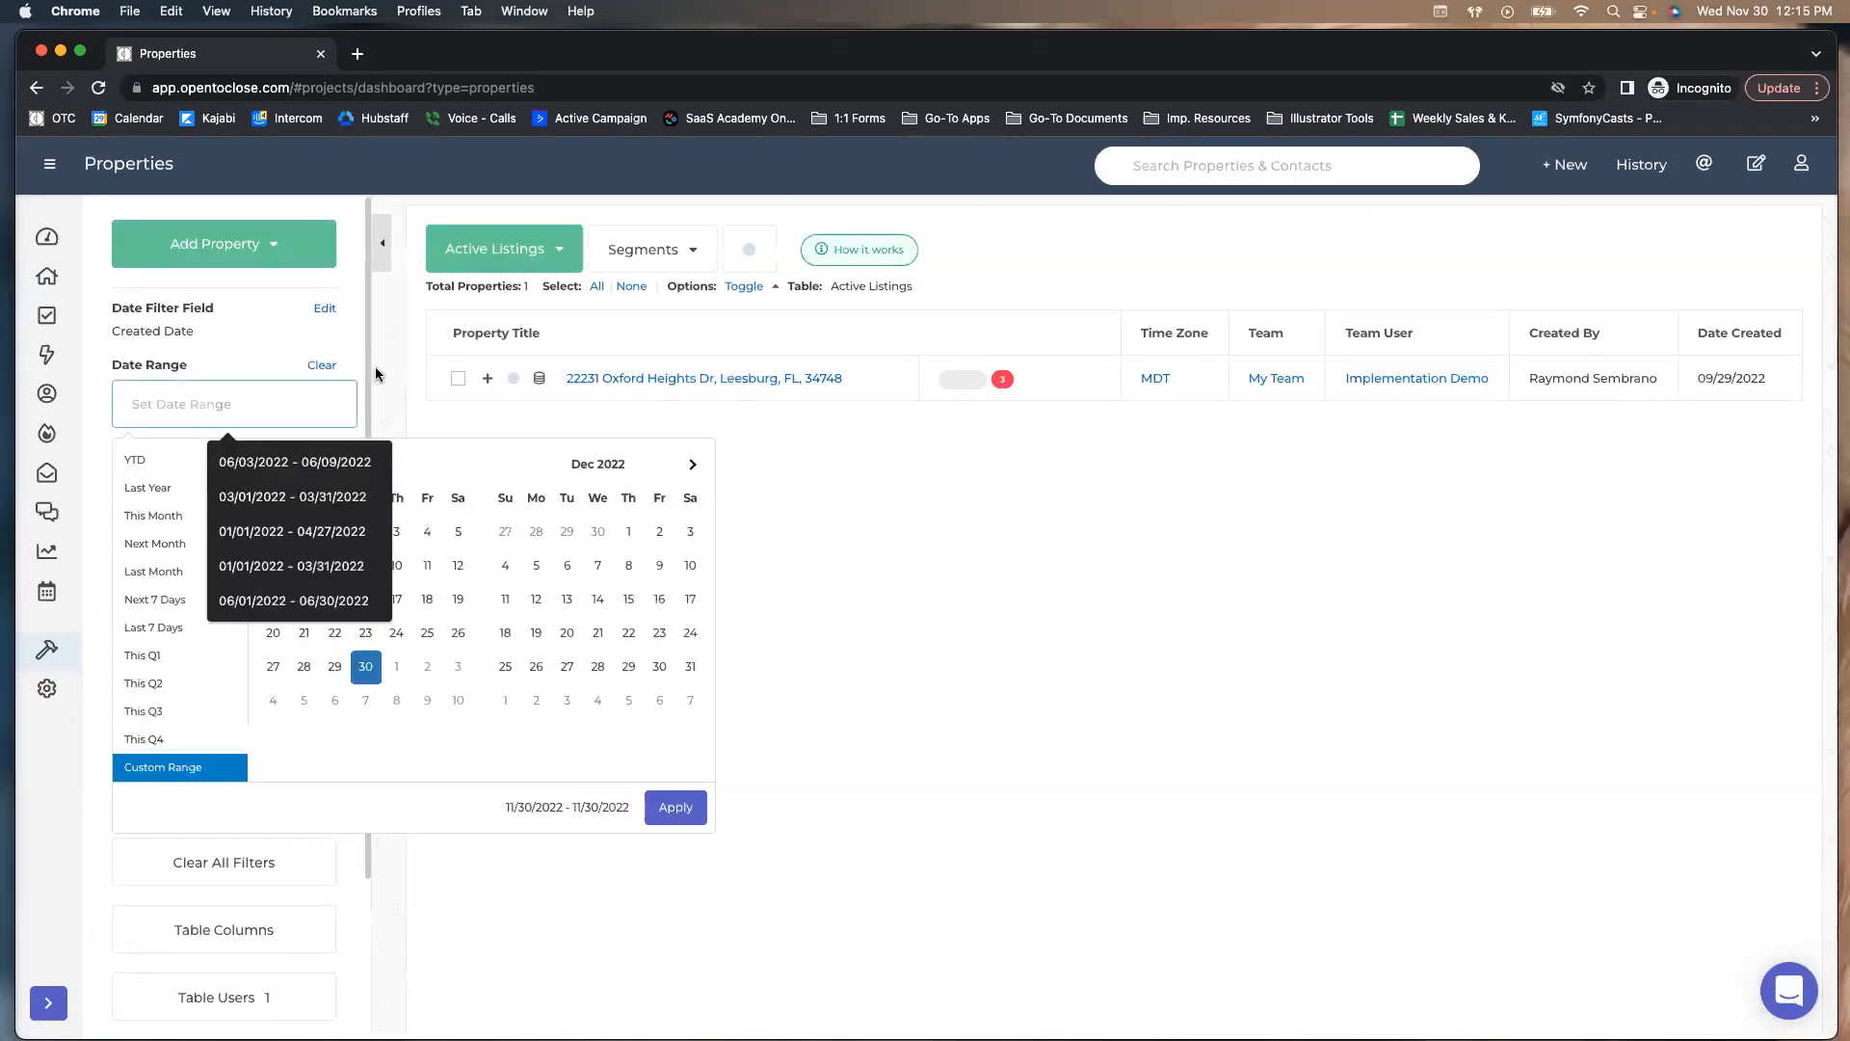
left_click(398, 424)
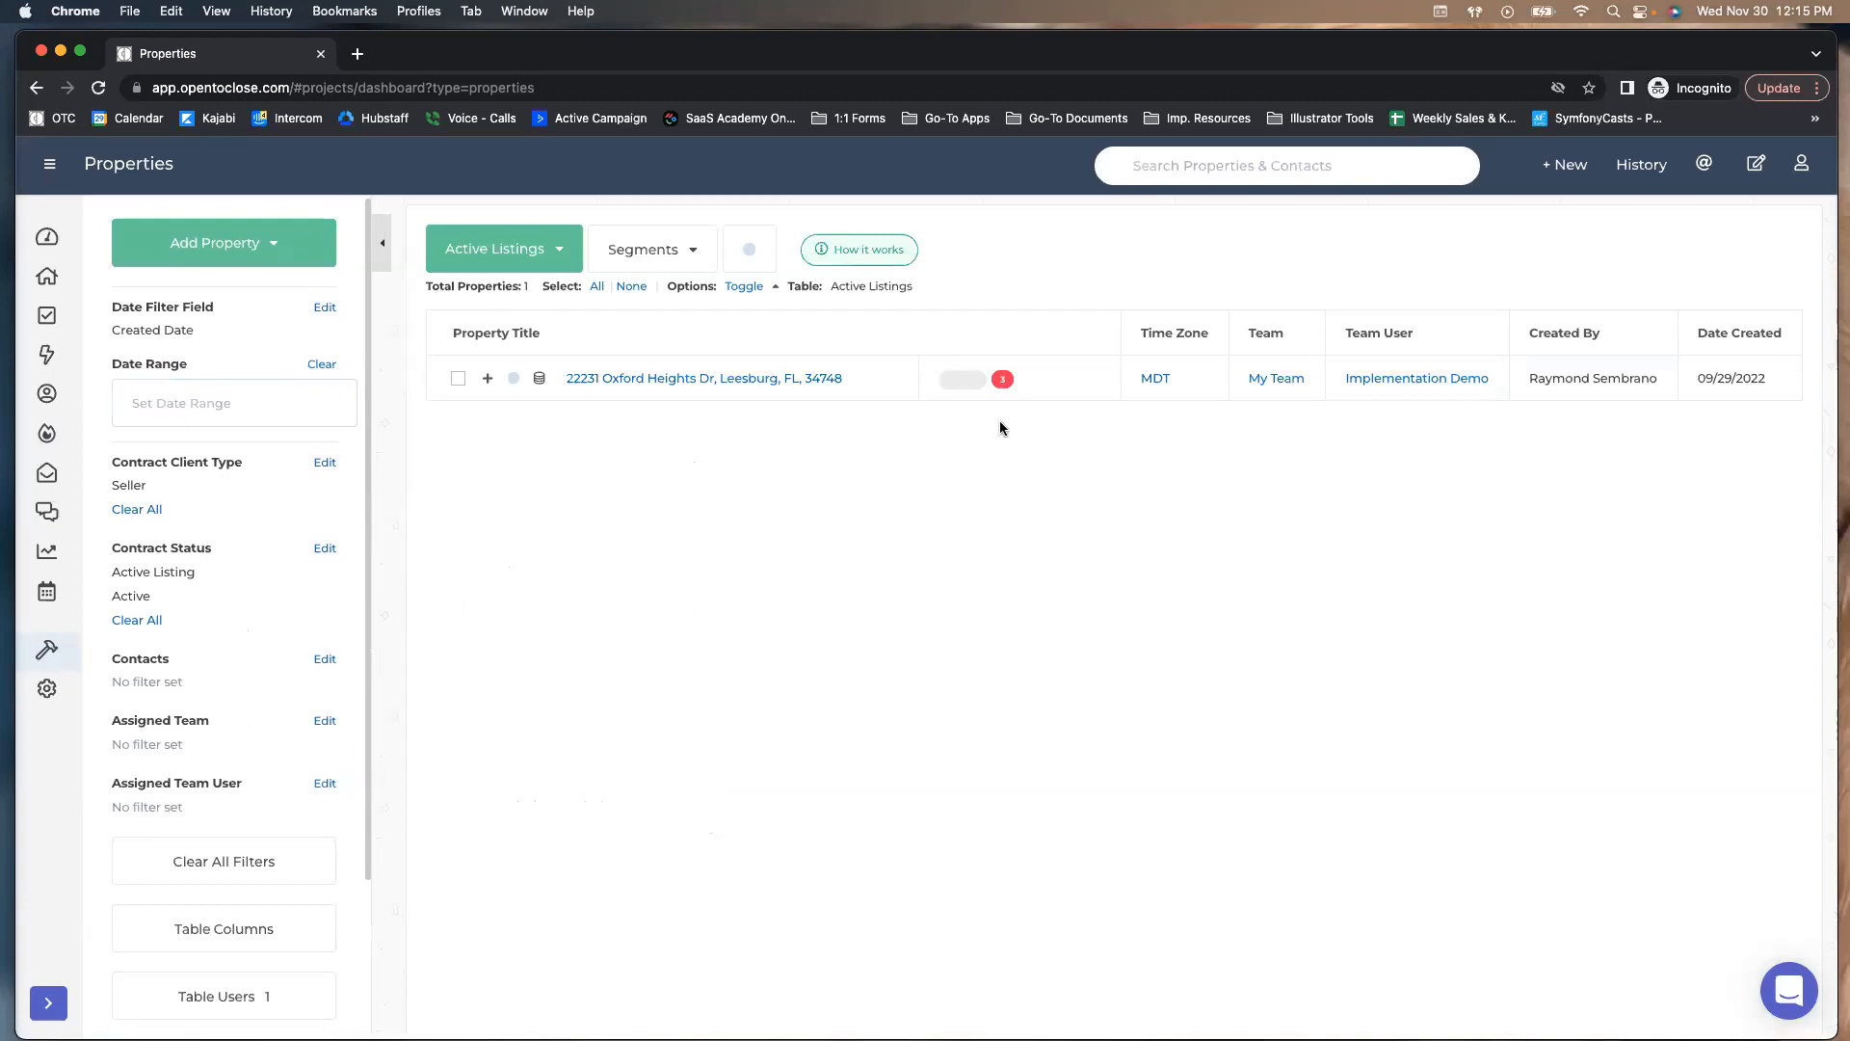
Show the Active Listings saved segments, starting and then cancelling a new segment along the way
left_click(665, 251)
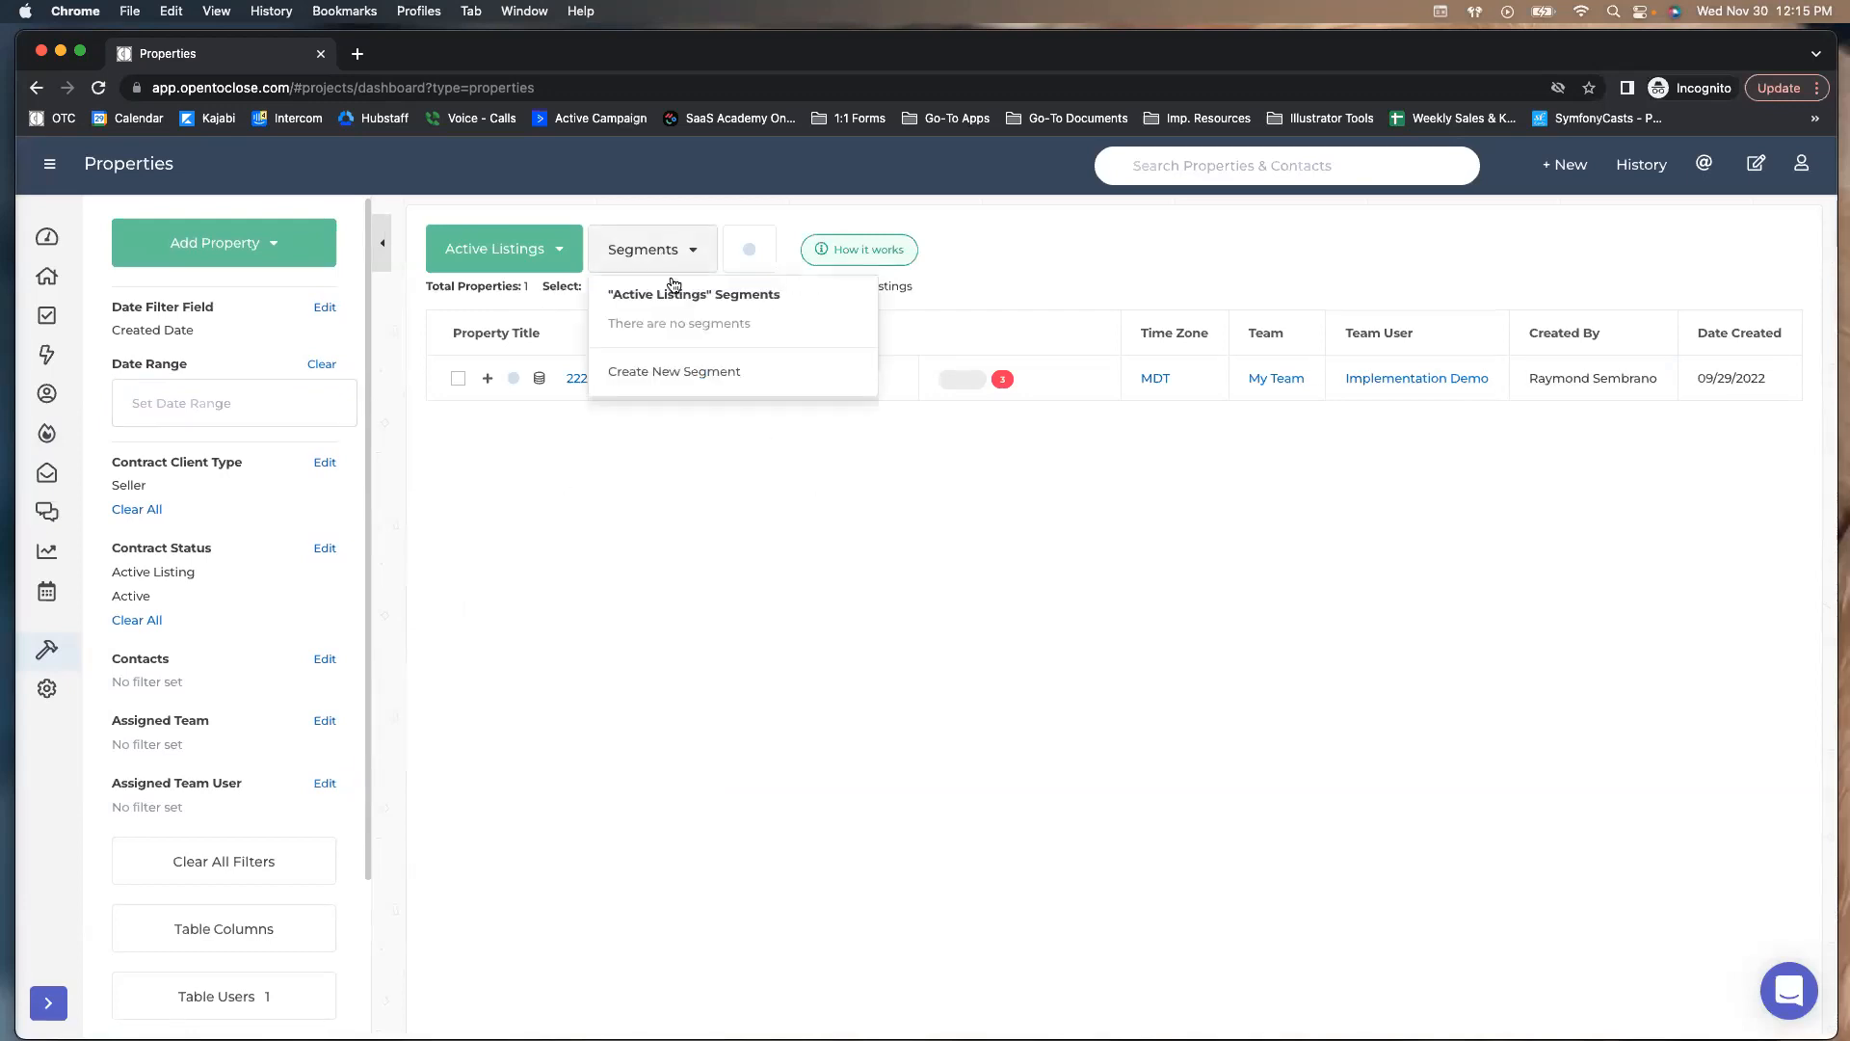
left_click(658, 376)
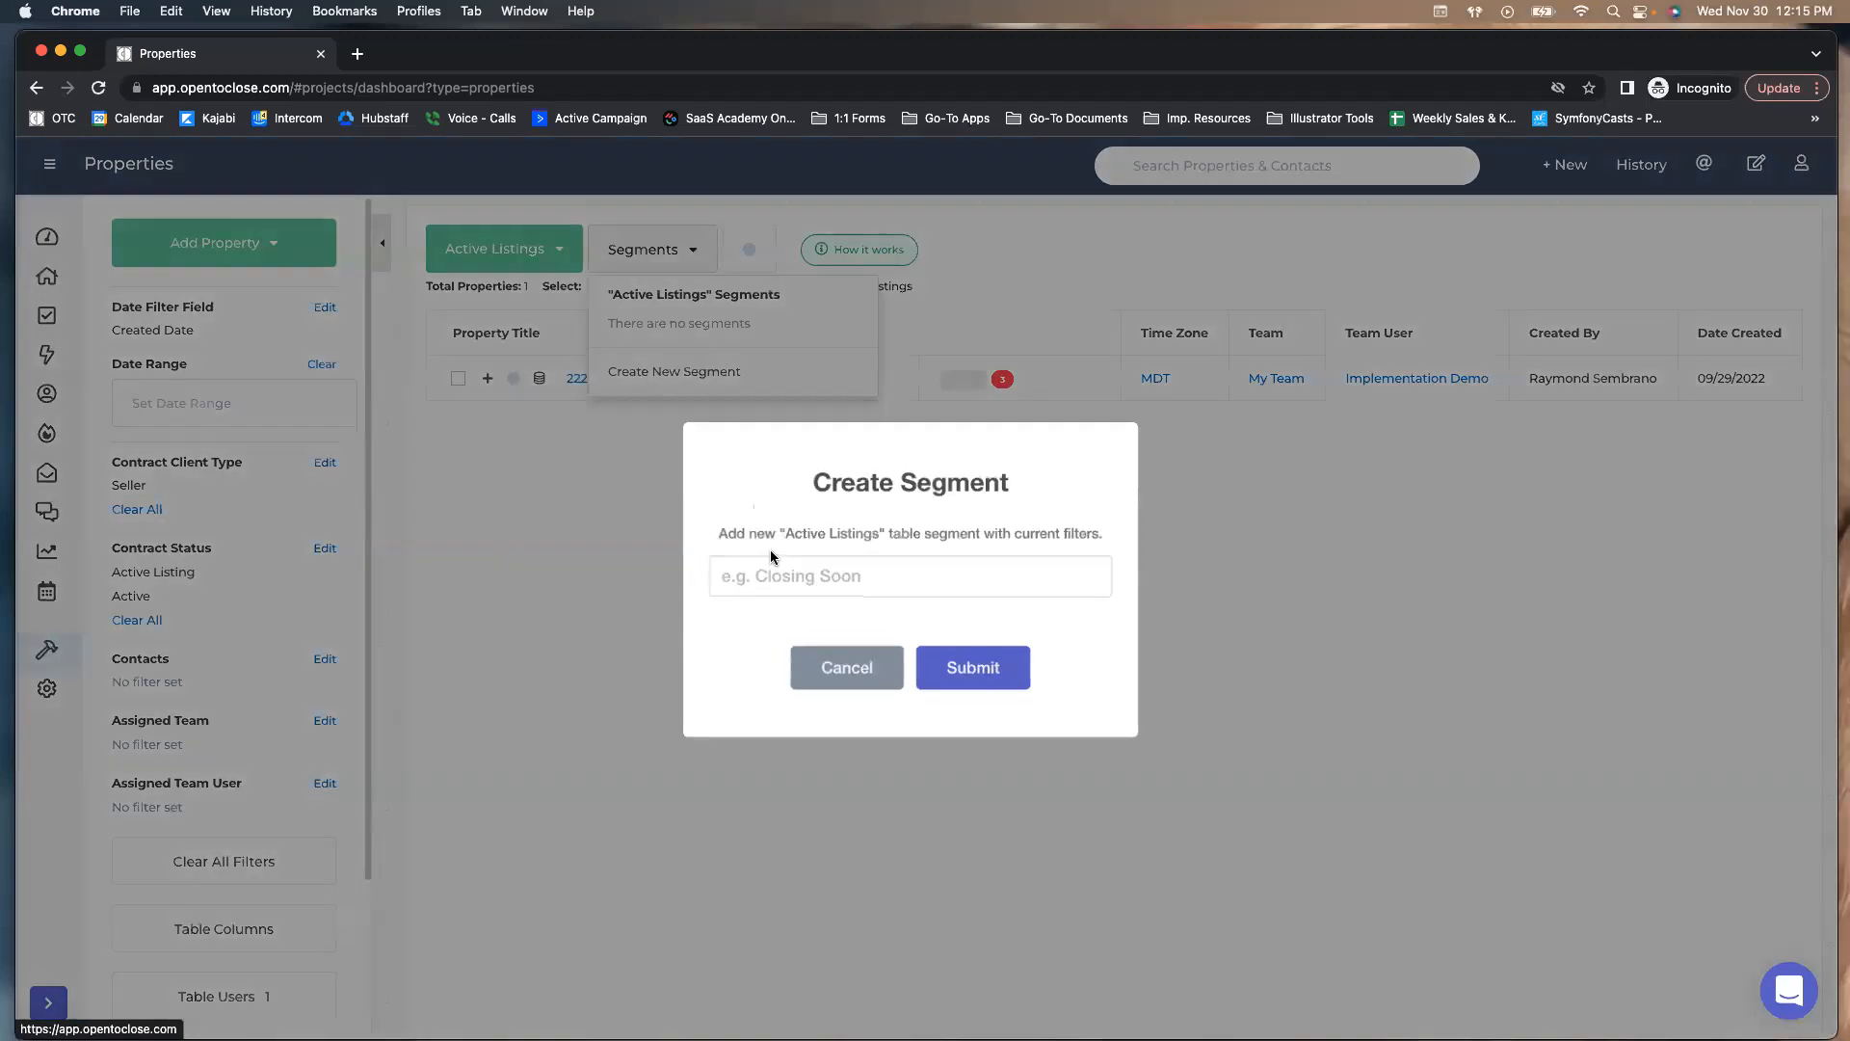
left_click(847, 678)
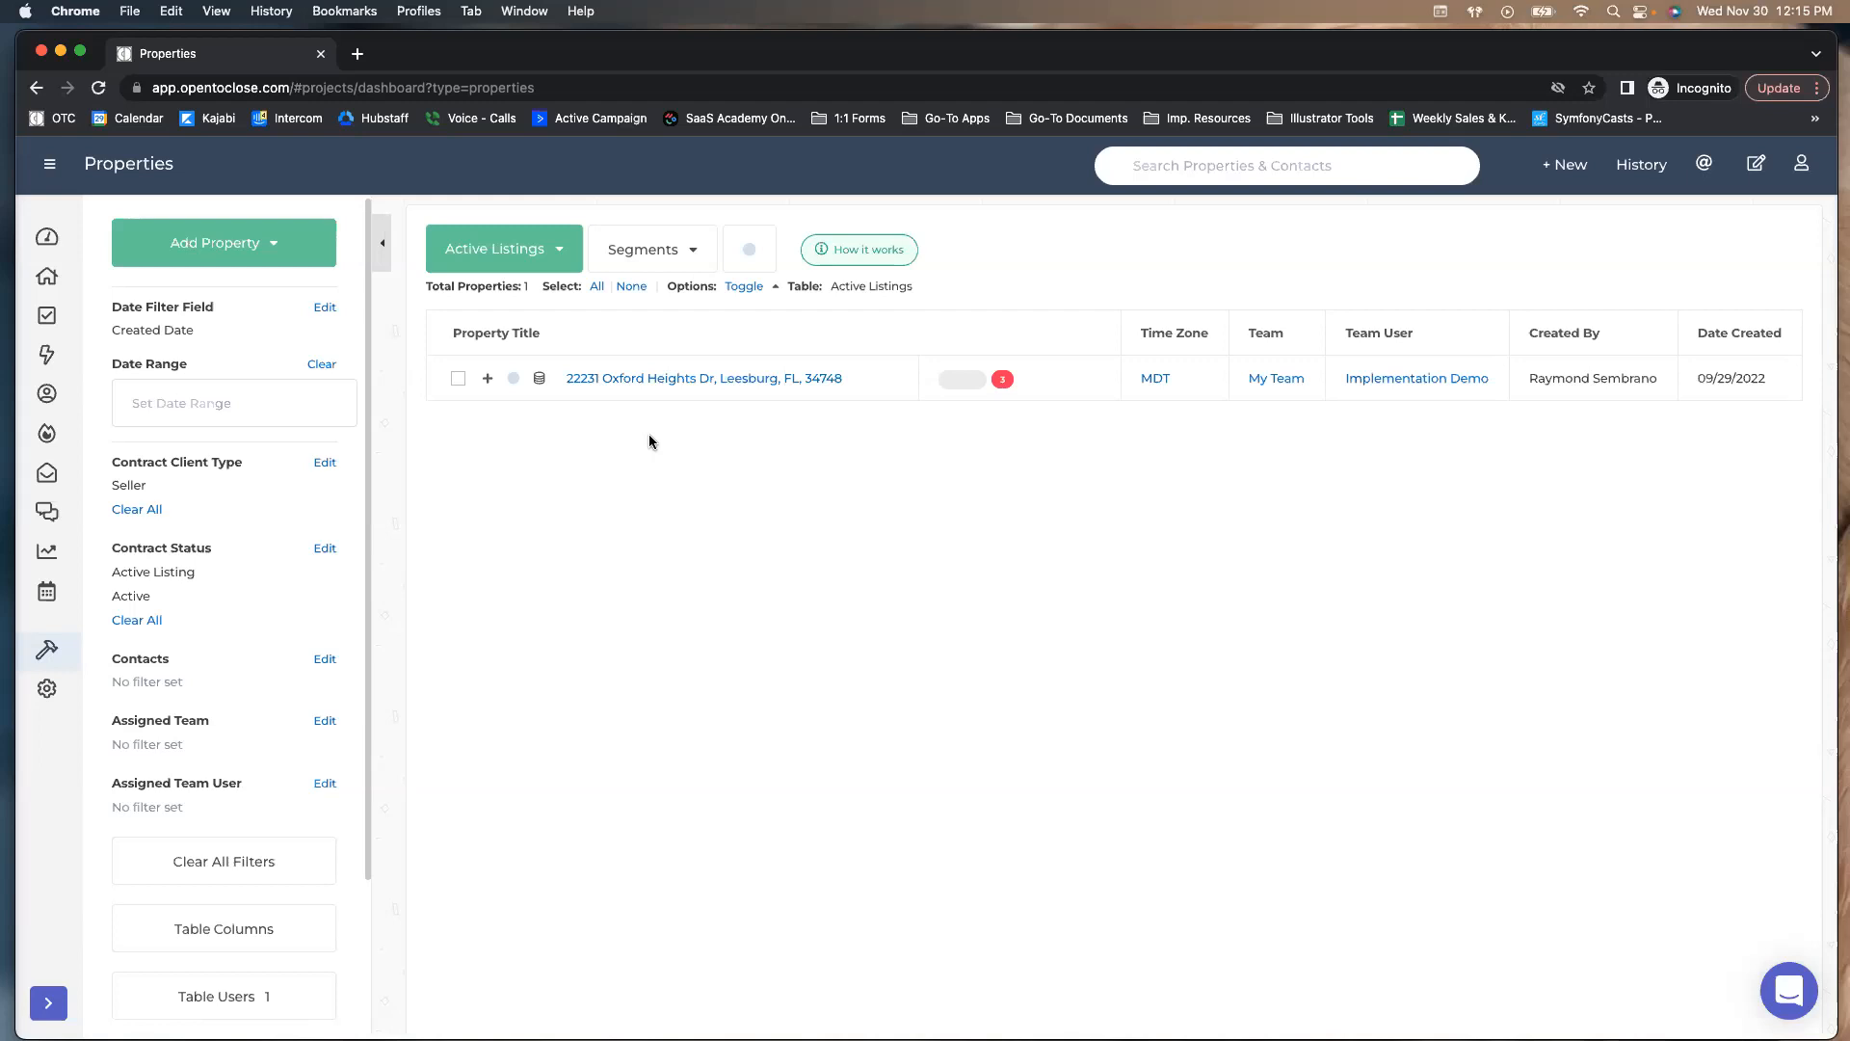
left_click(621, 257)
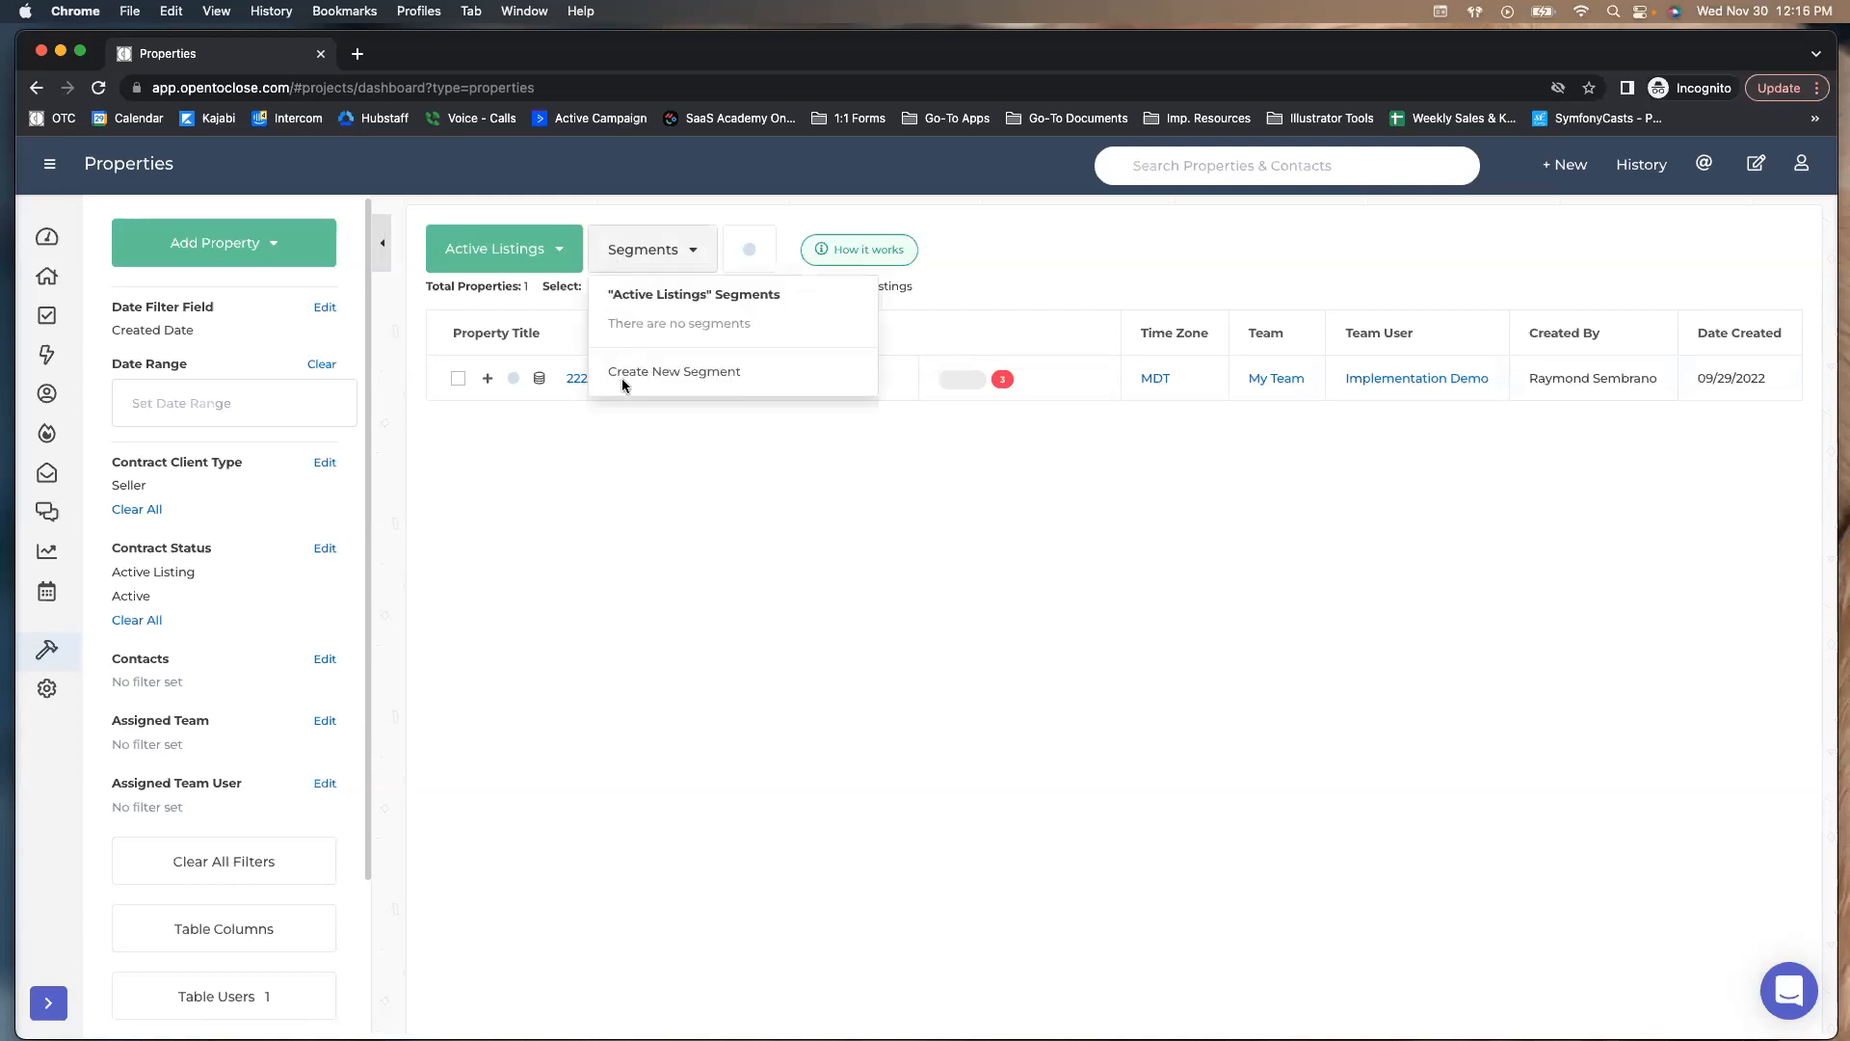
left_click(554, 253)
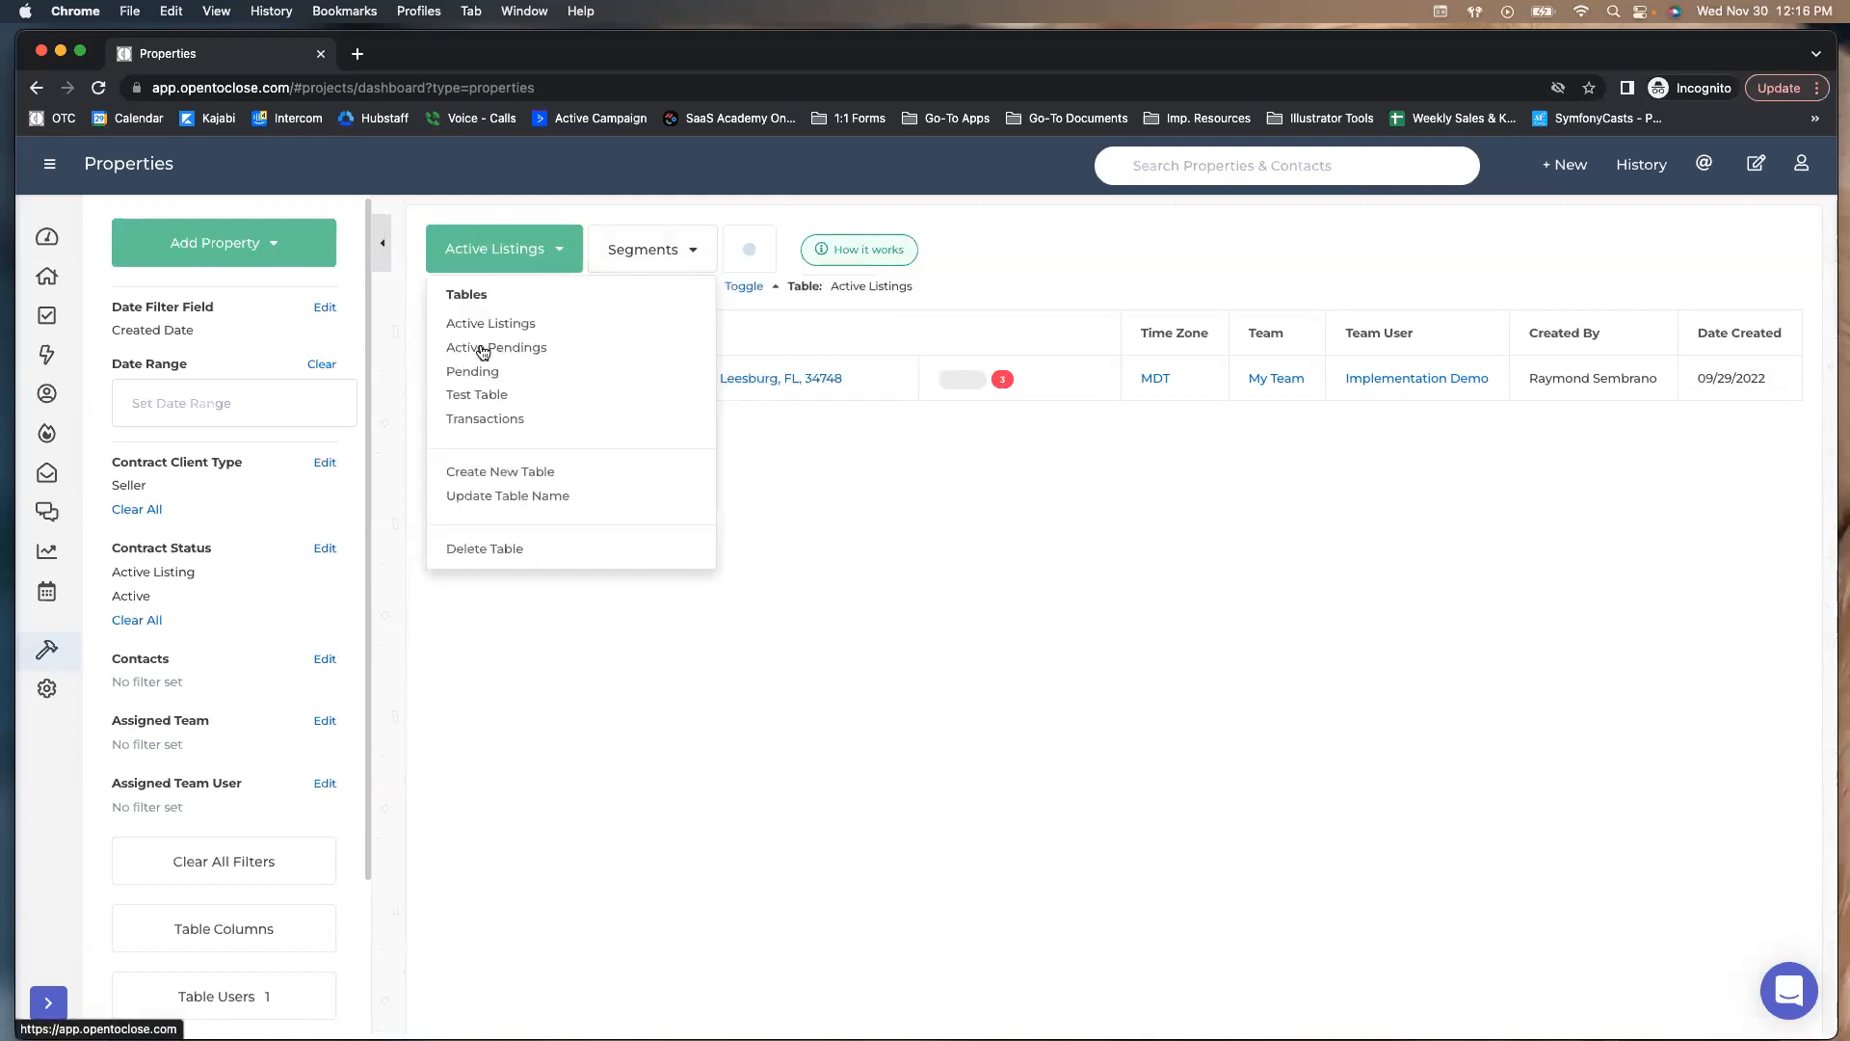
left_click(460, 420)
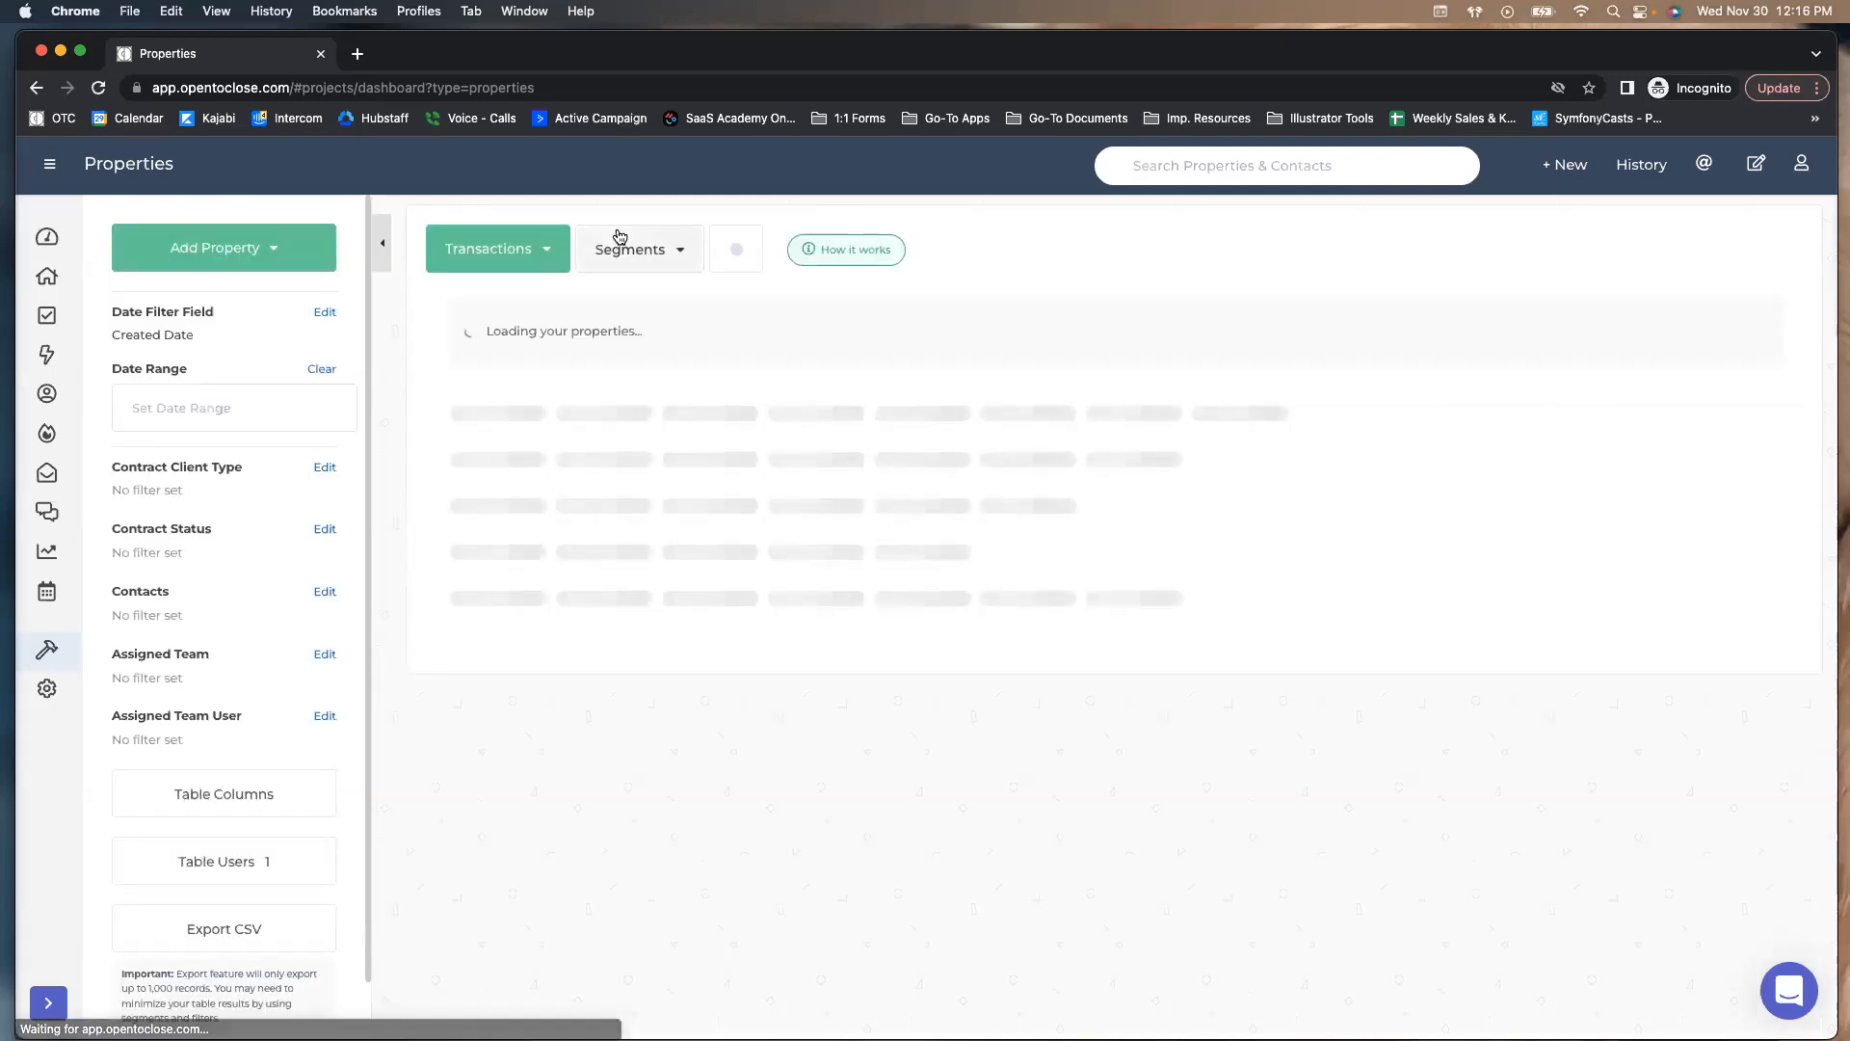
left_click(617, 248)
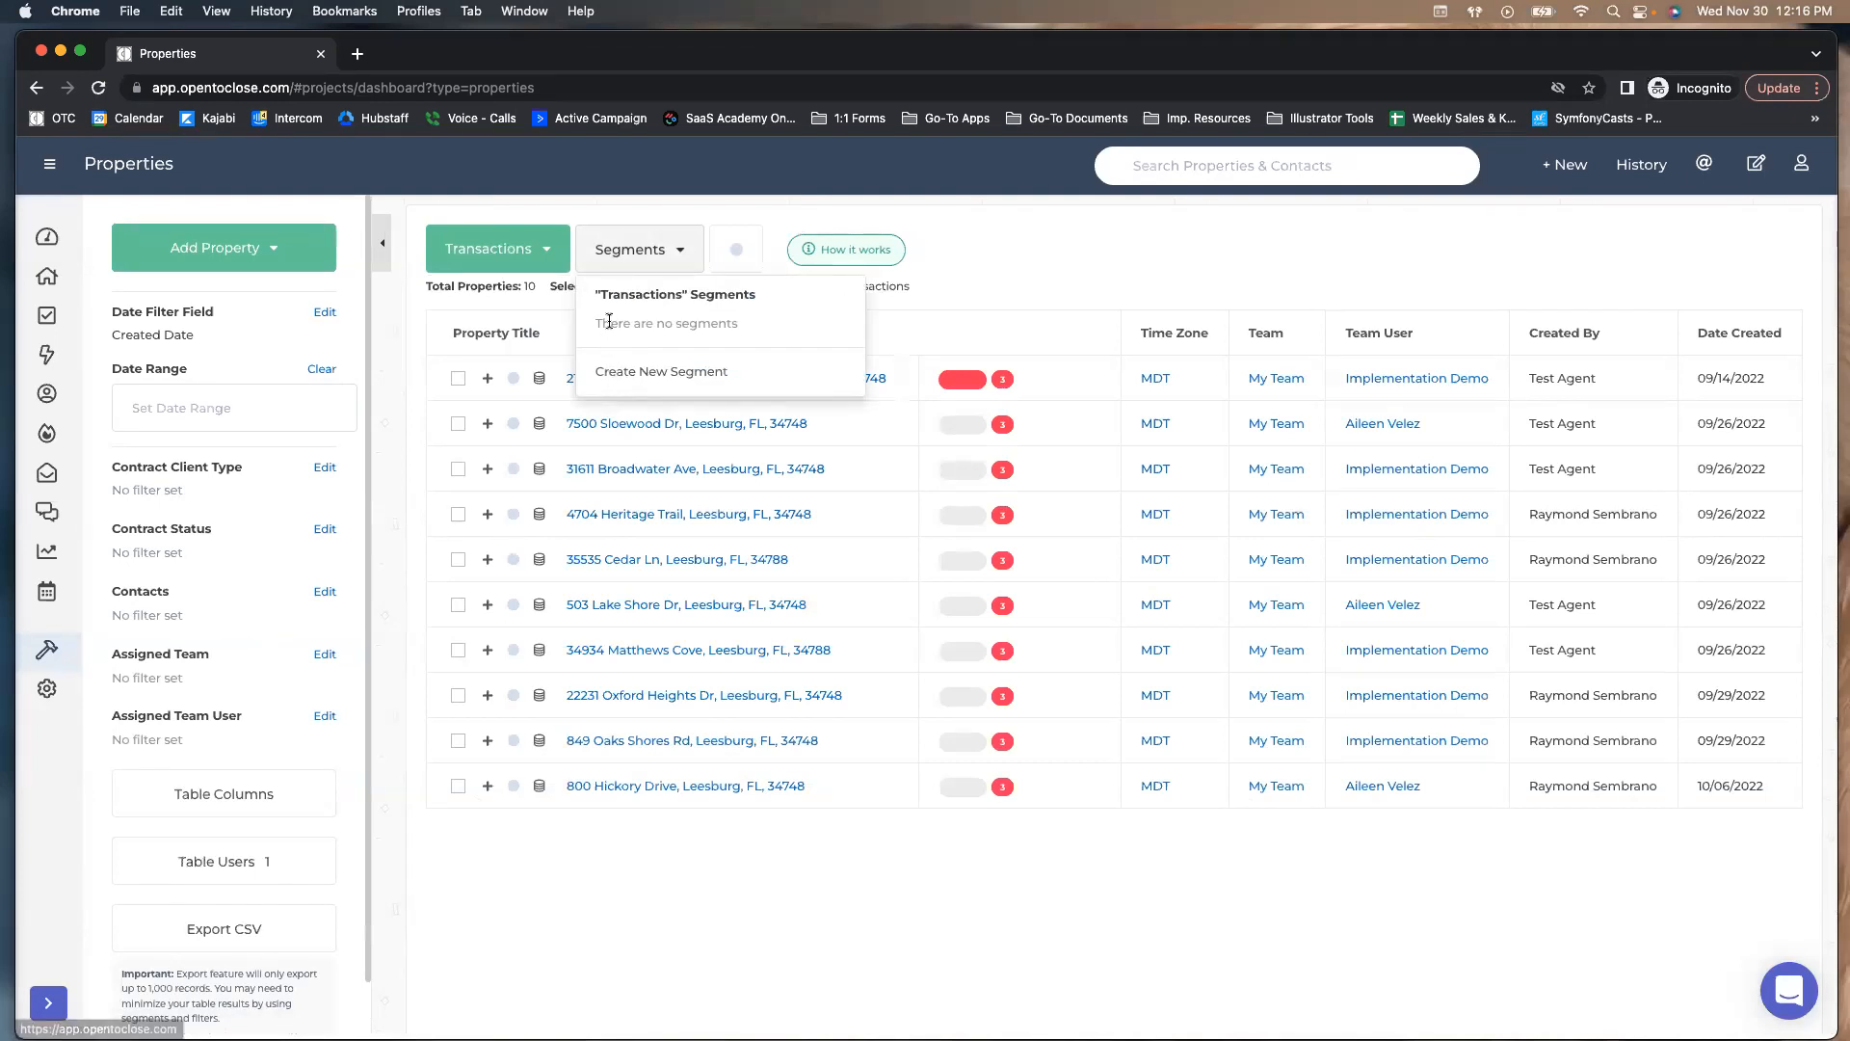
left_click(554, 260)
left_click(496, 352)
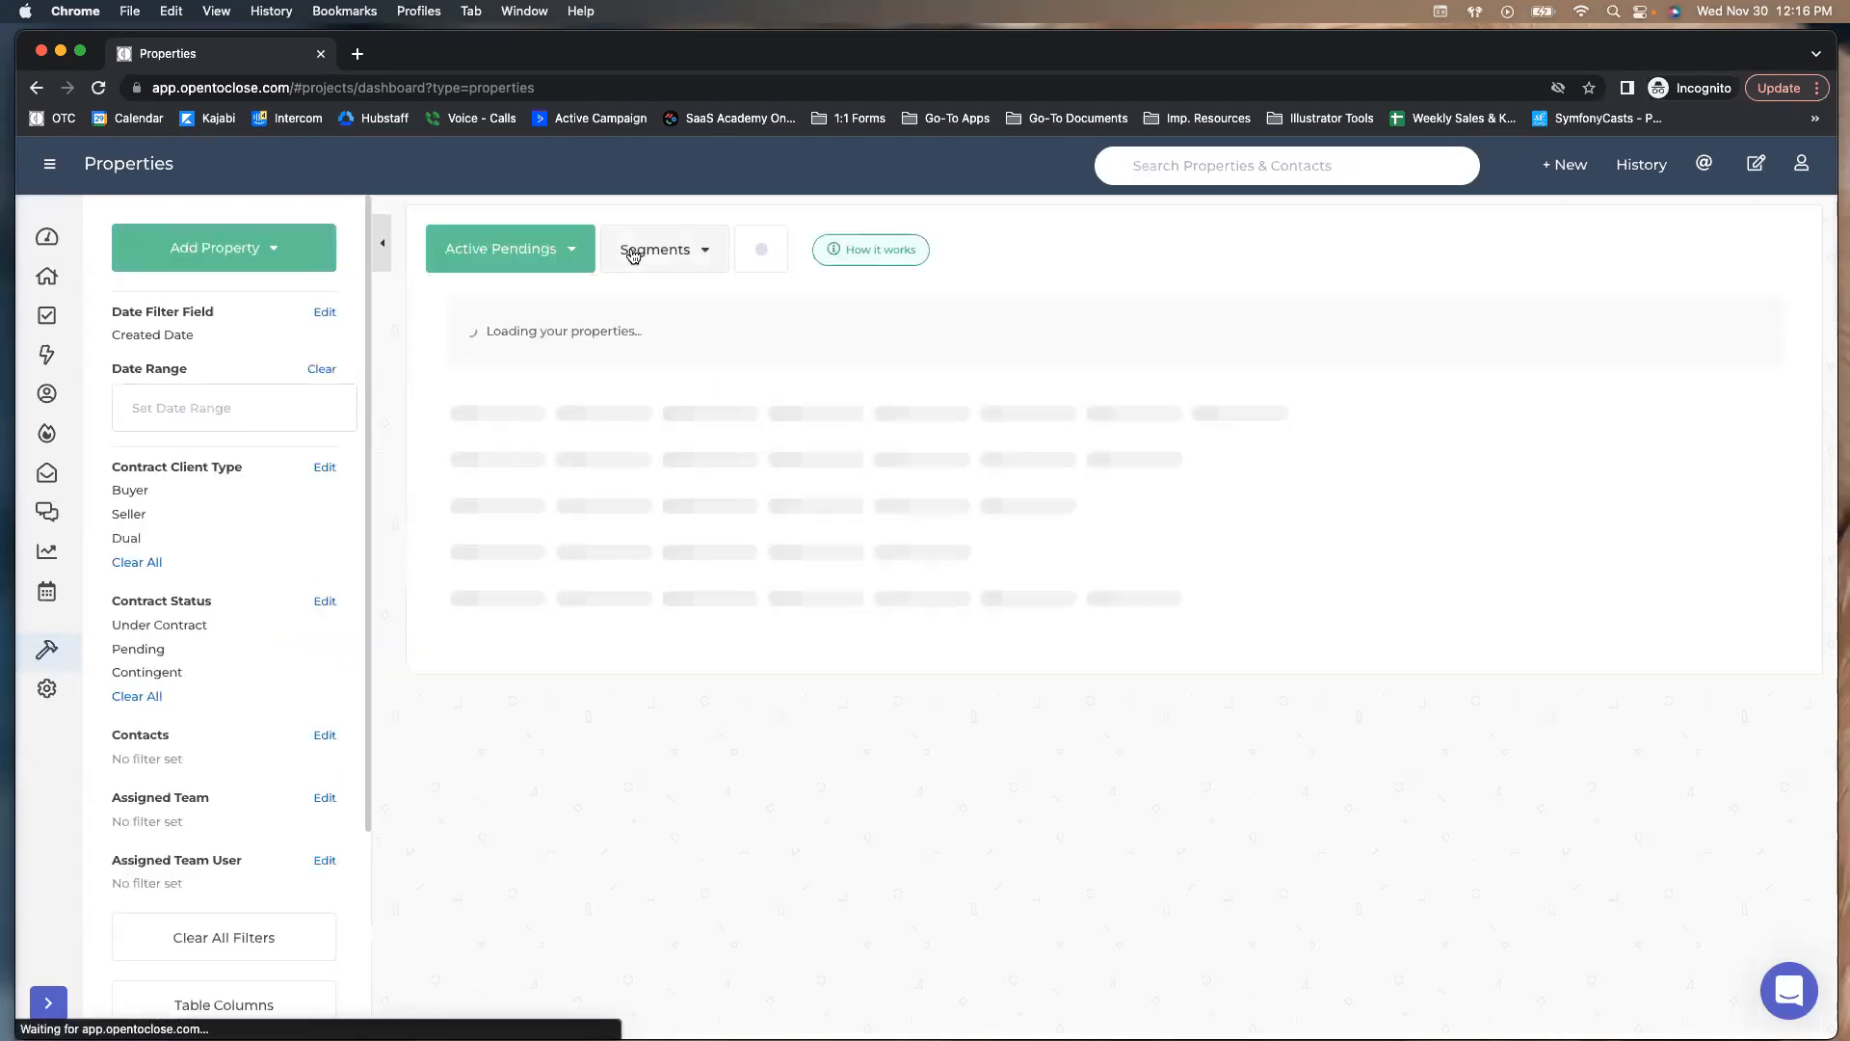
left_click(631, 253)
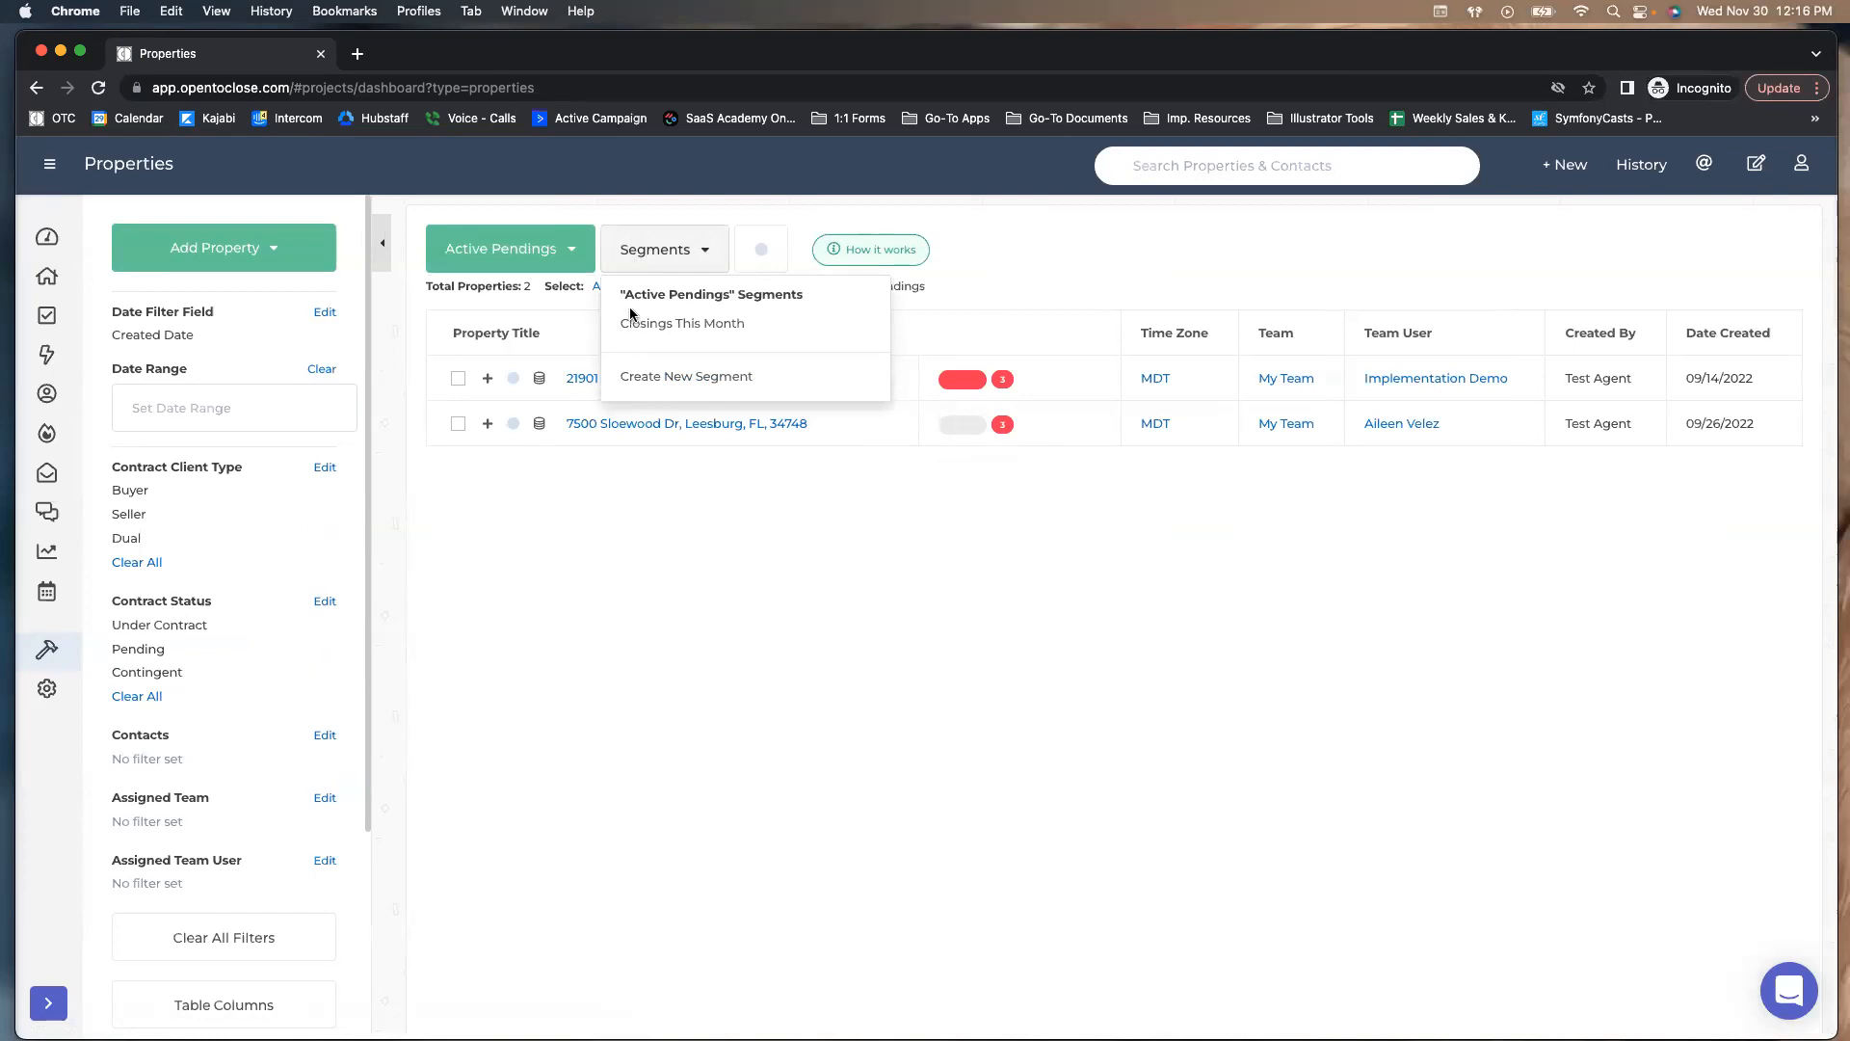
left_click(552, 261)
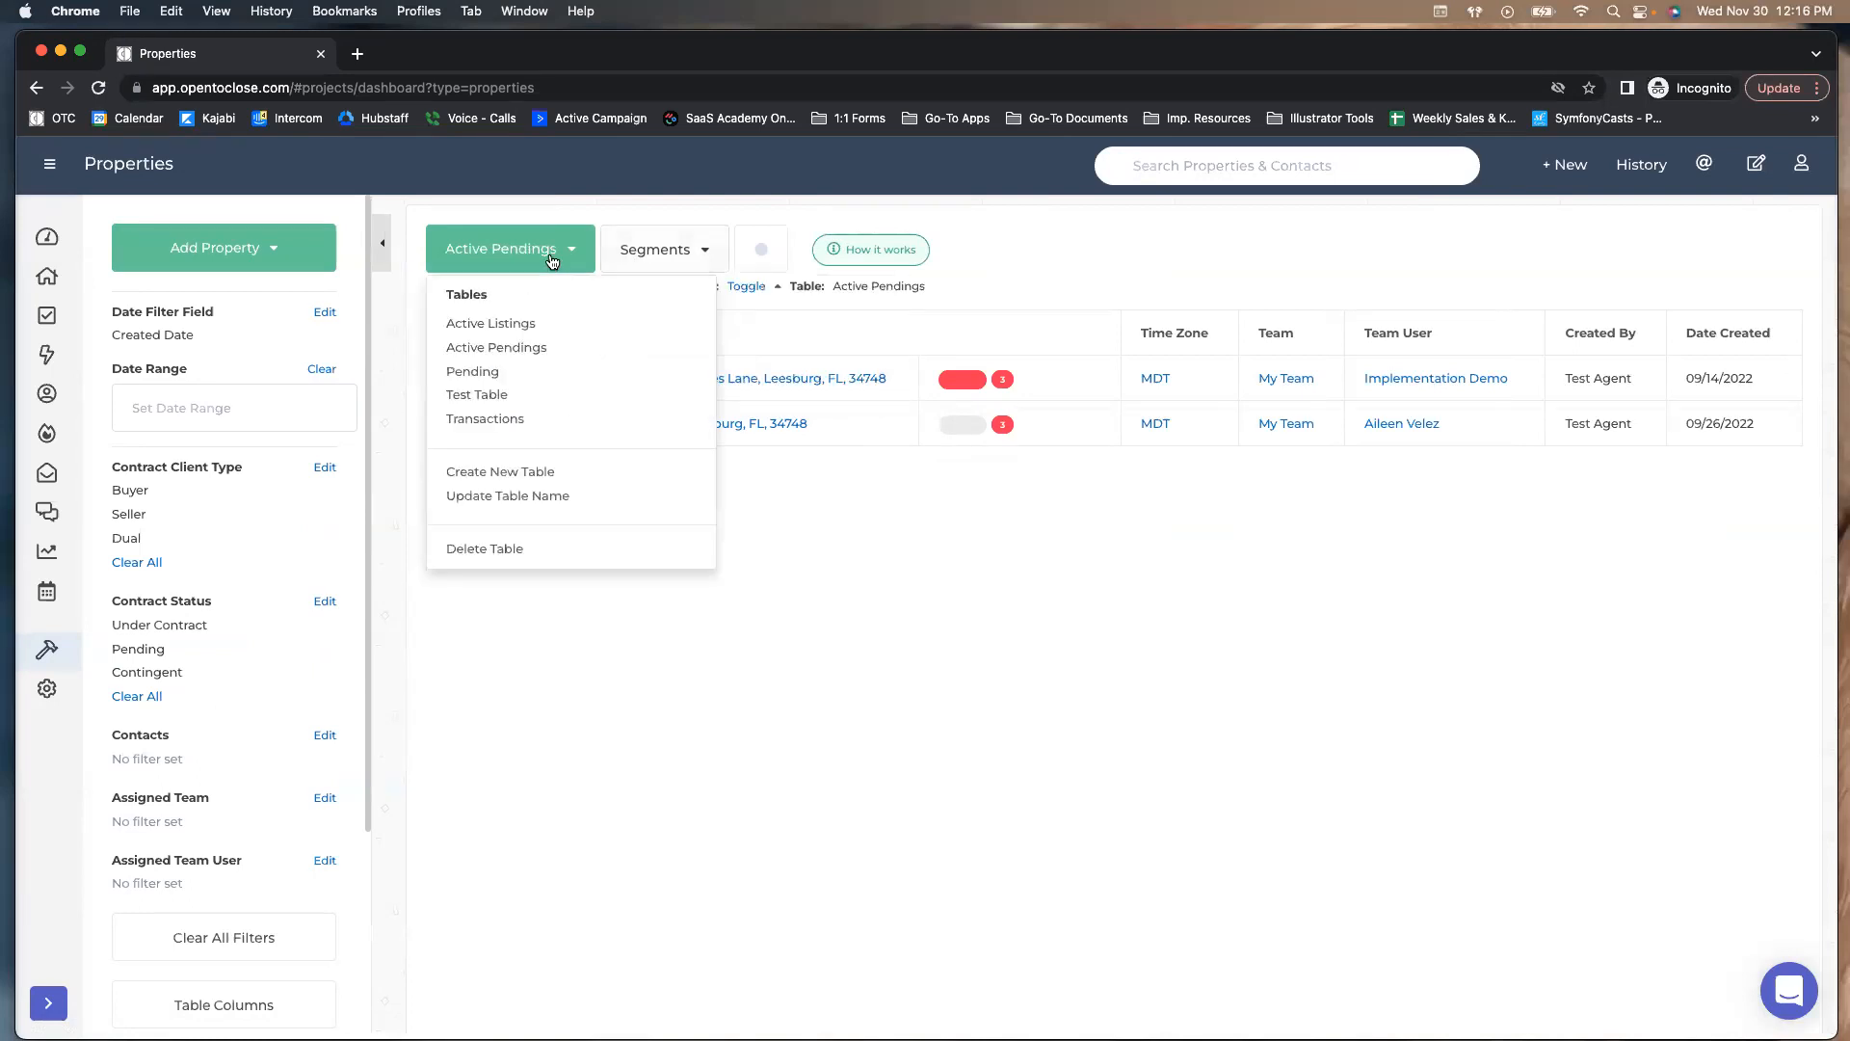
left_click(496, 321)
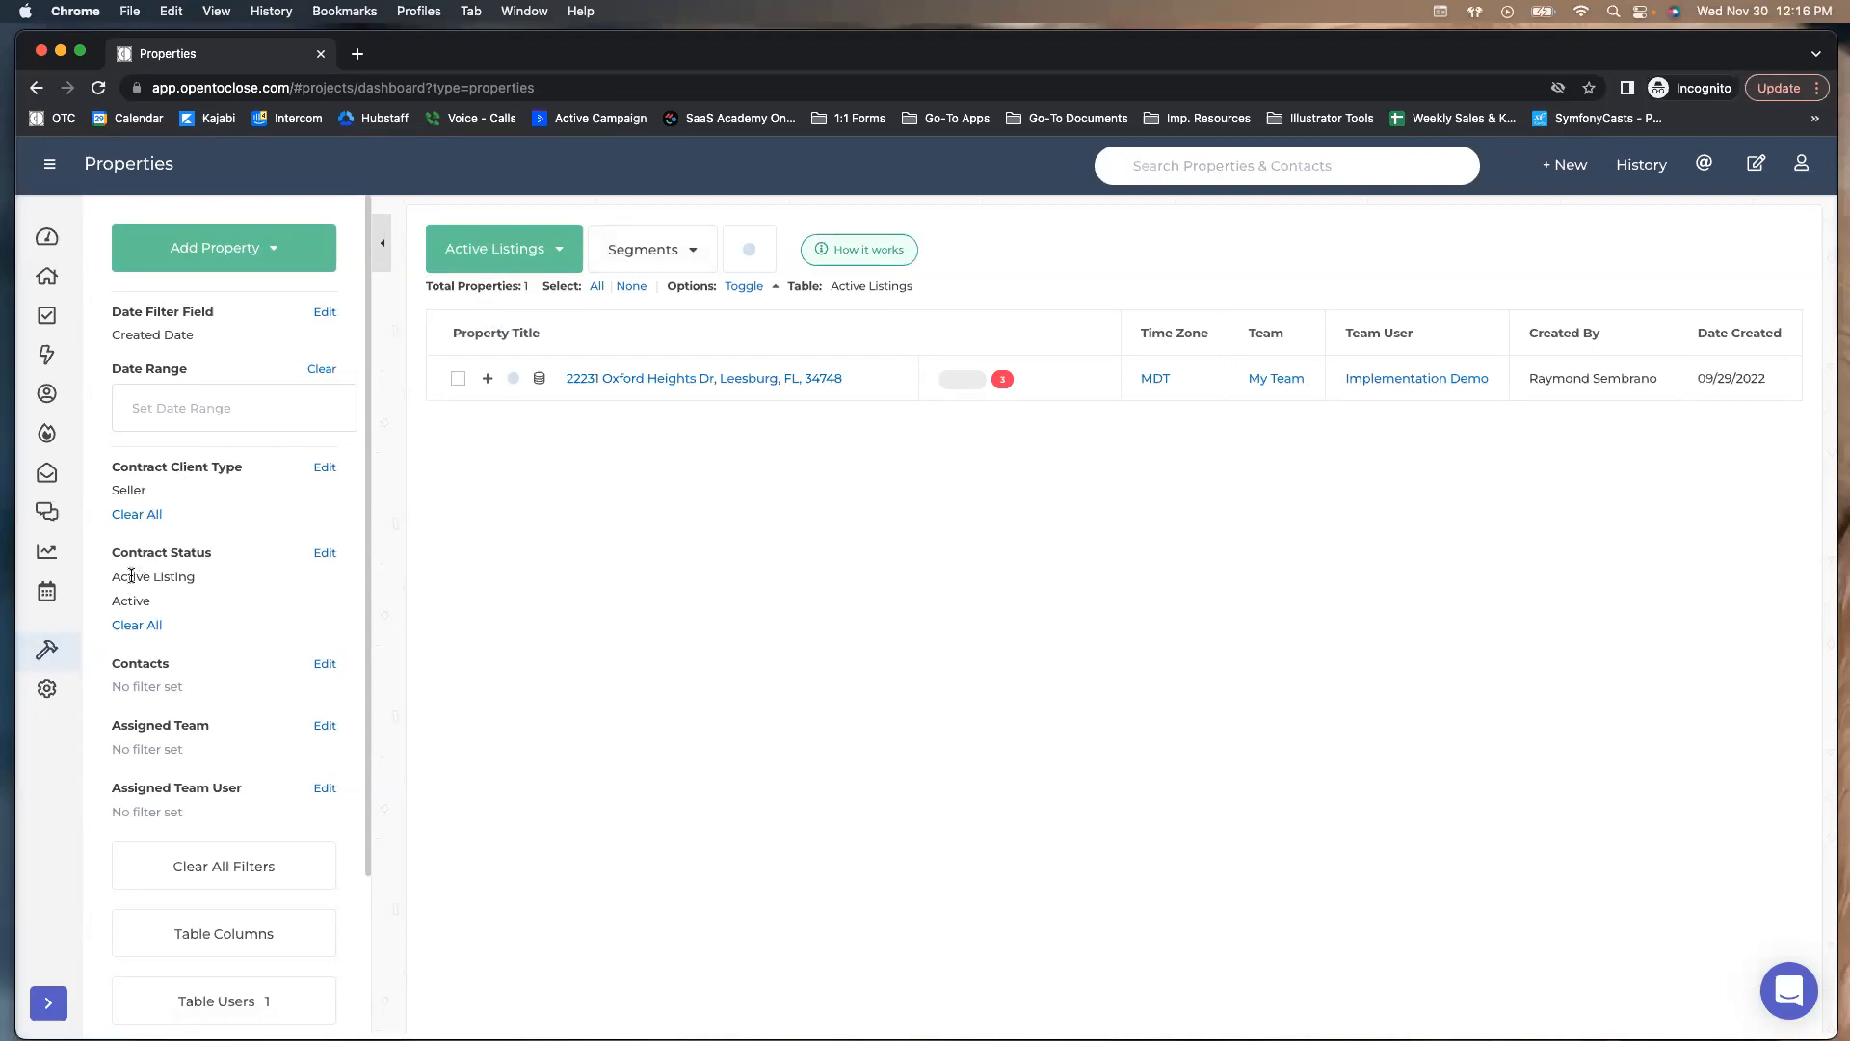
left_click(606, 258)
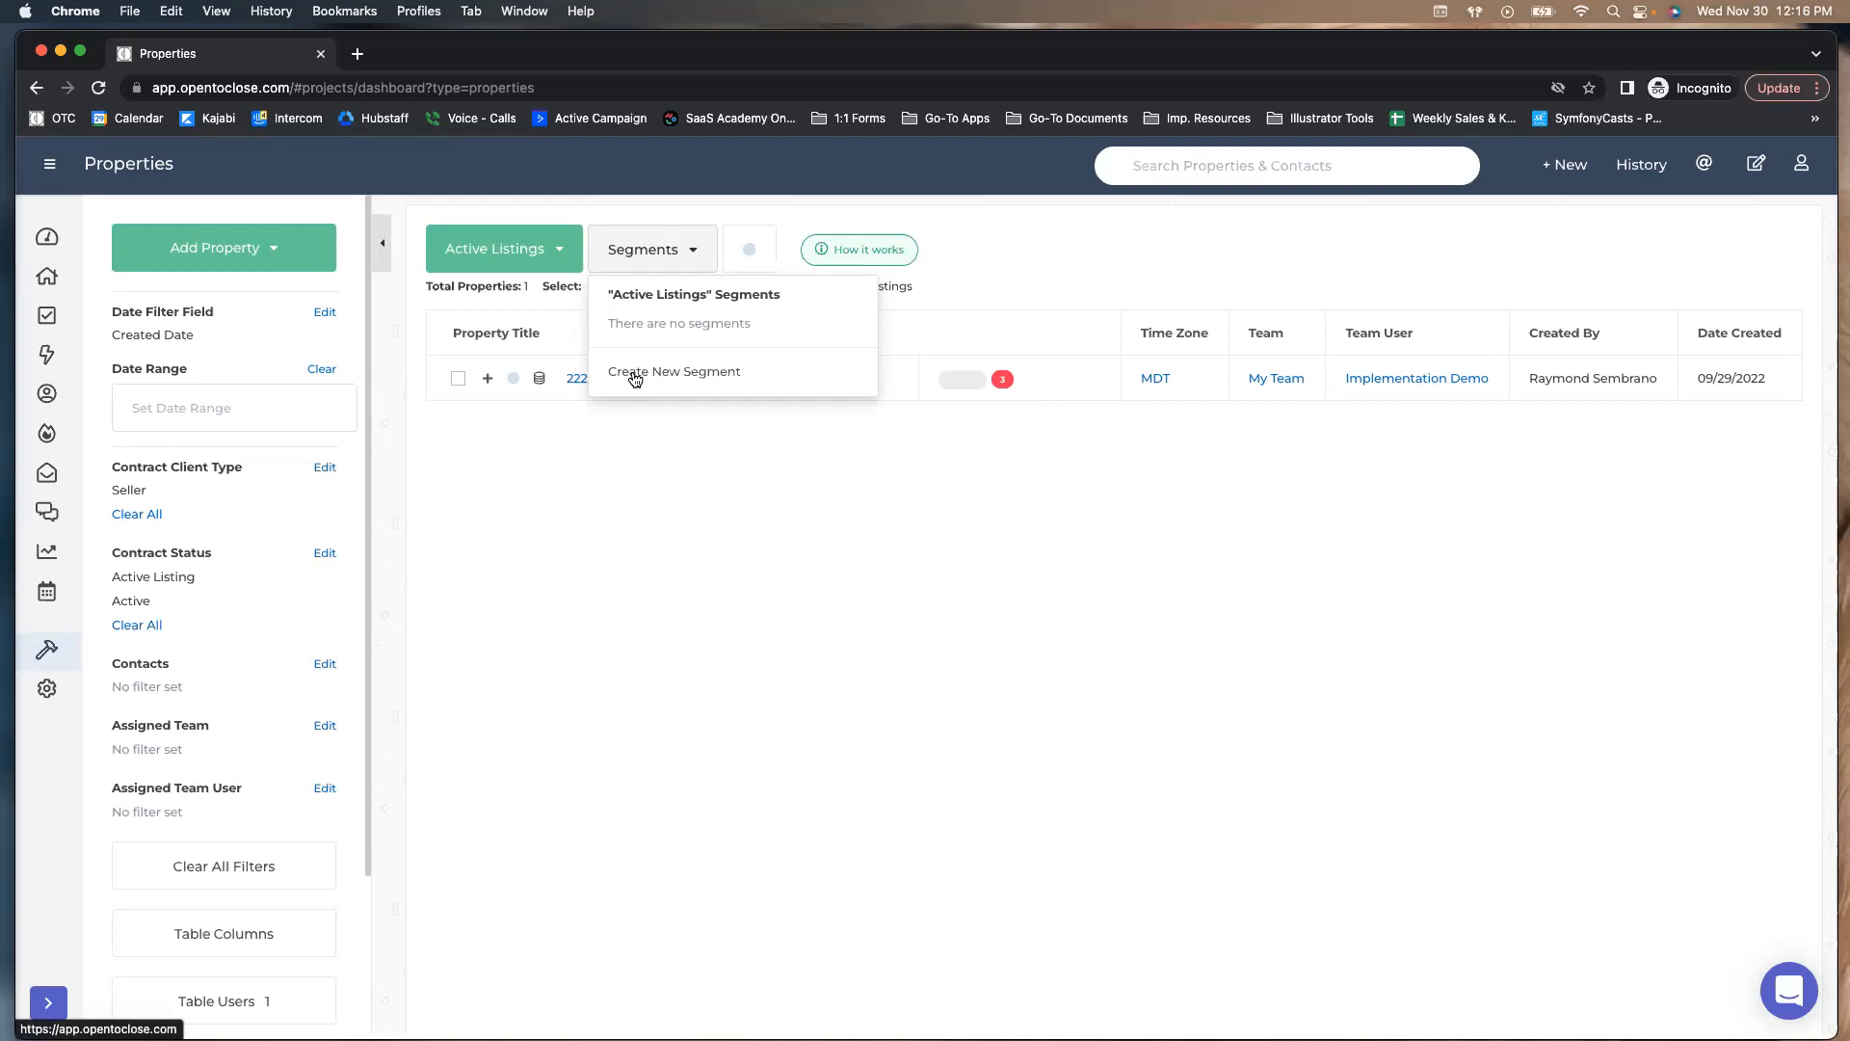
Create a new segment named 'Expirations Next Month', fixing the spelling before submitting
left_click(635, 379)
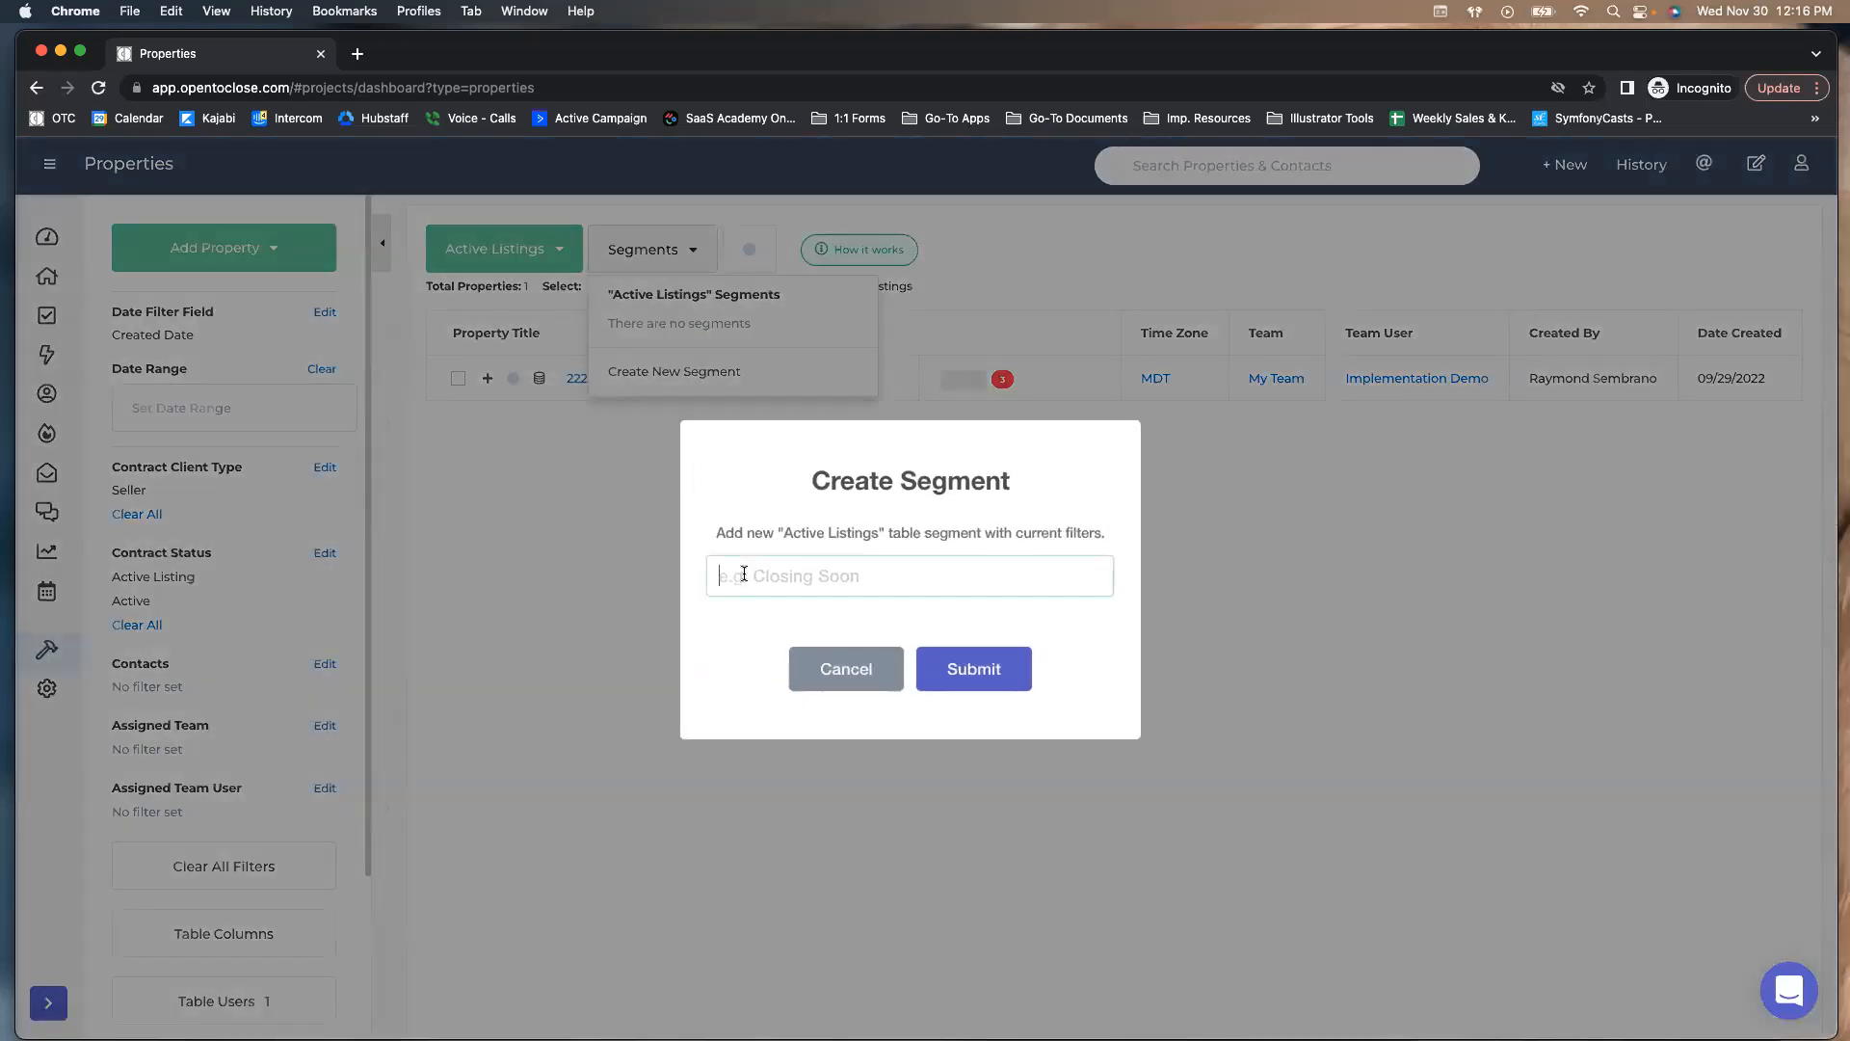
type("Expirations Next Month")
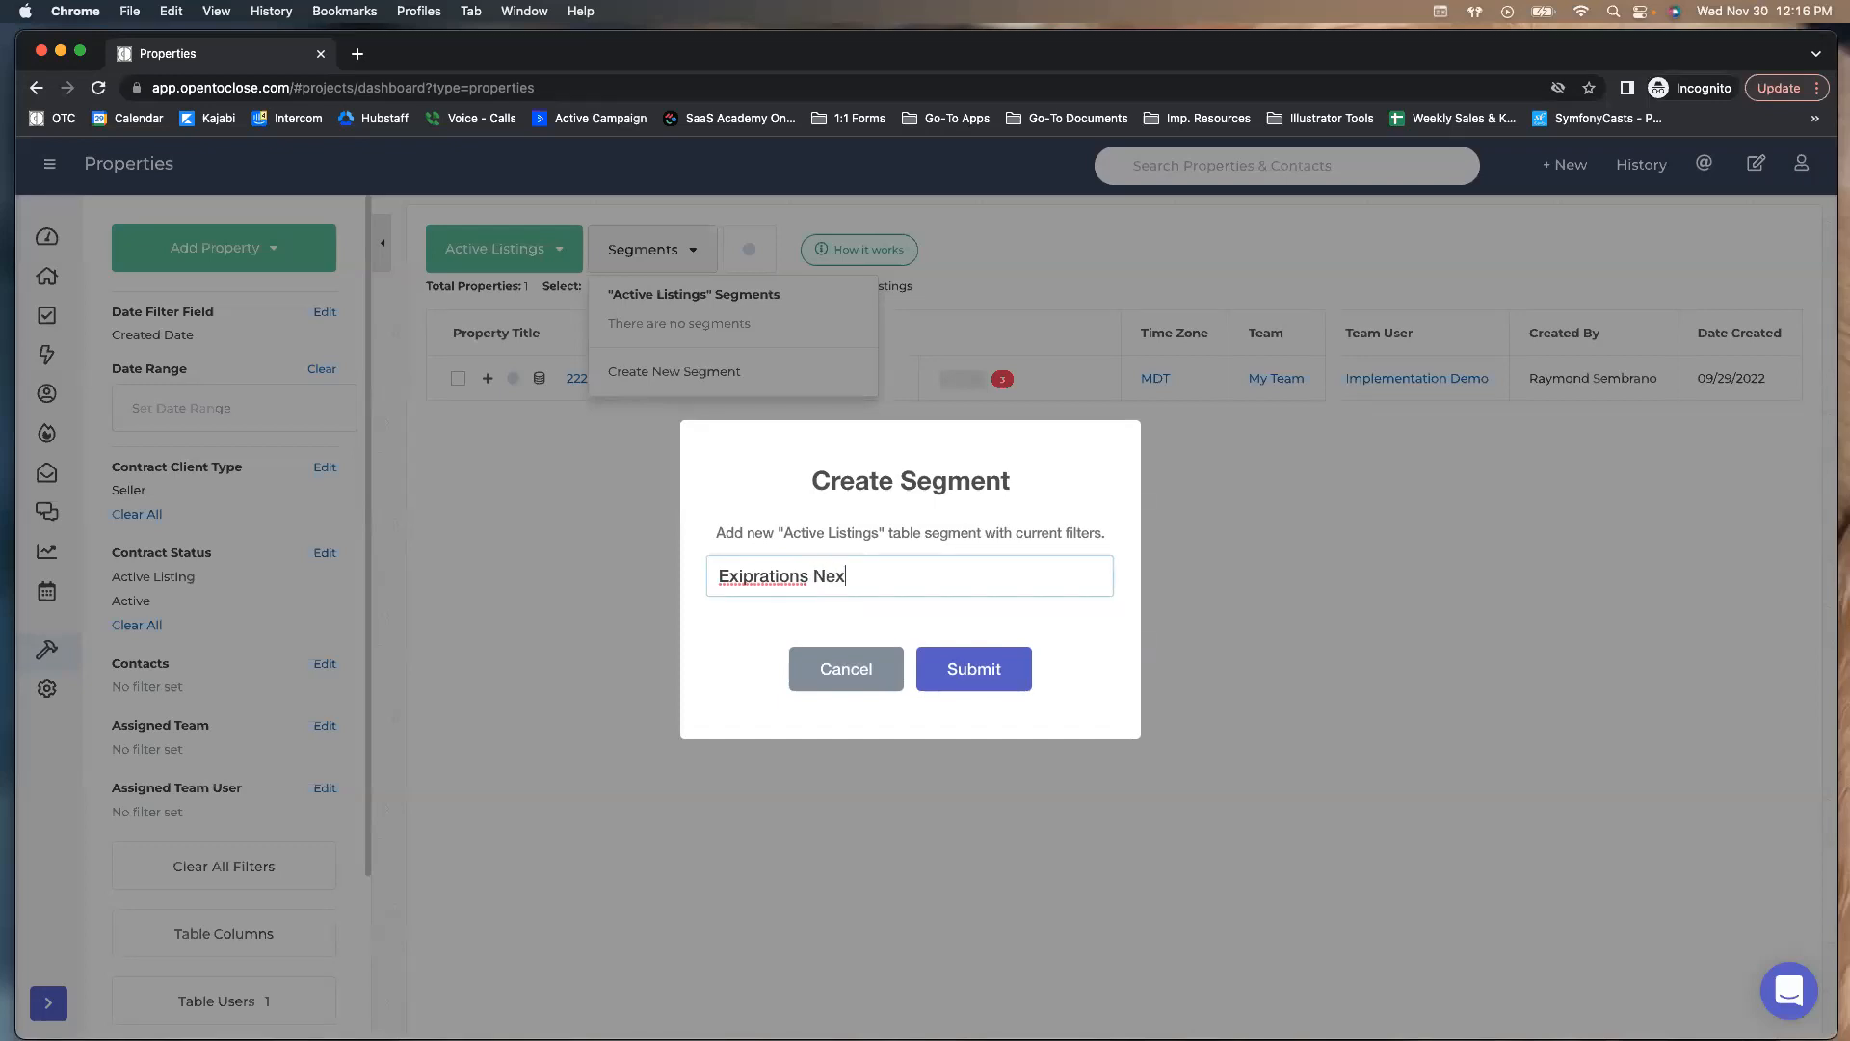
right_click(751, 576)
left_click(824, 594)
left_click(967, 667)
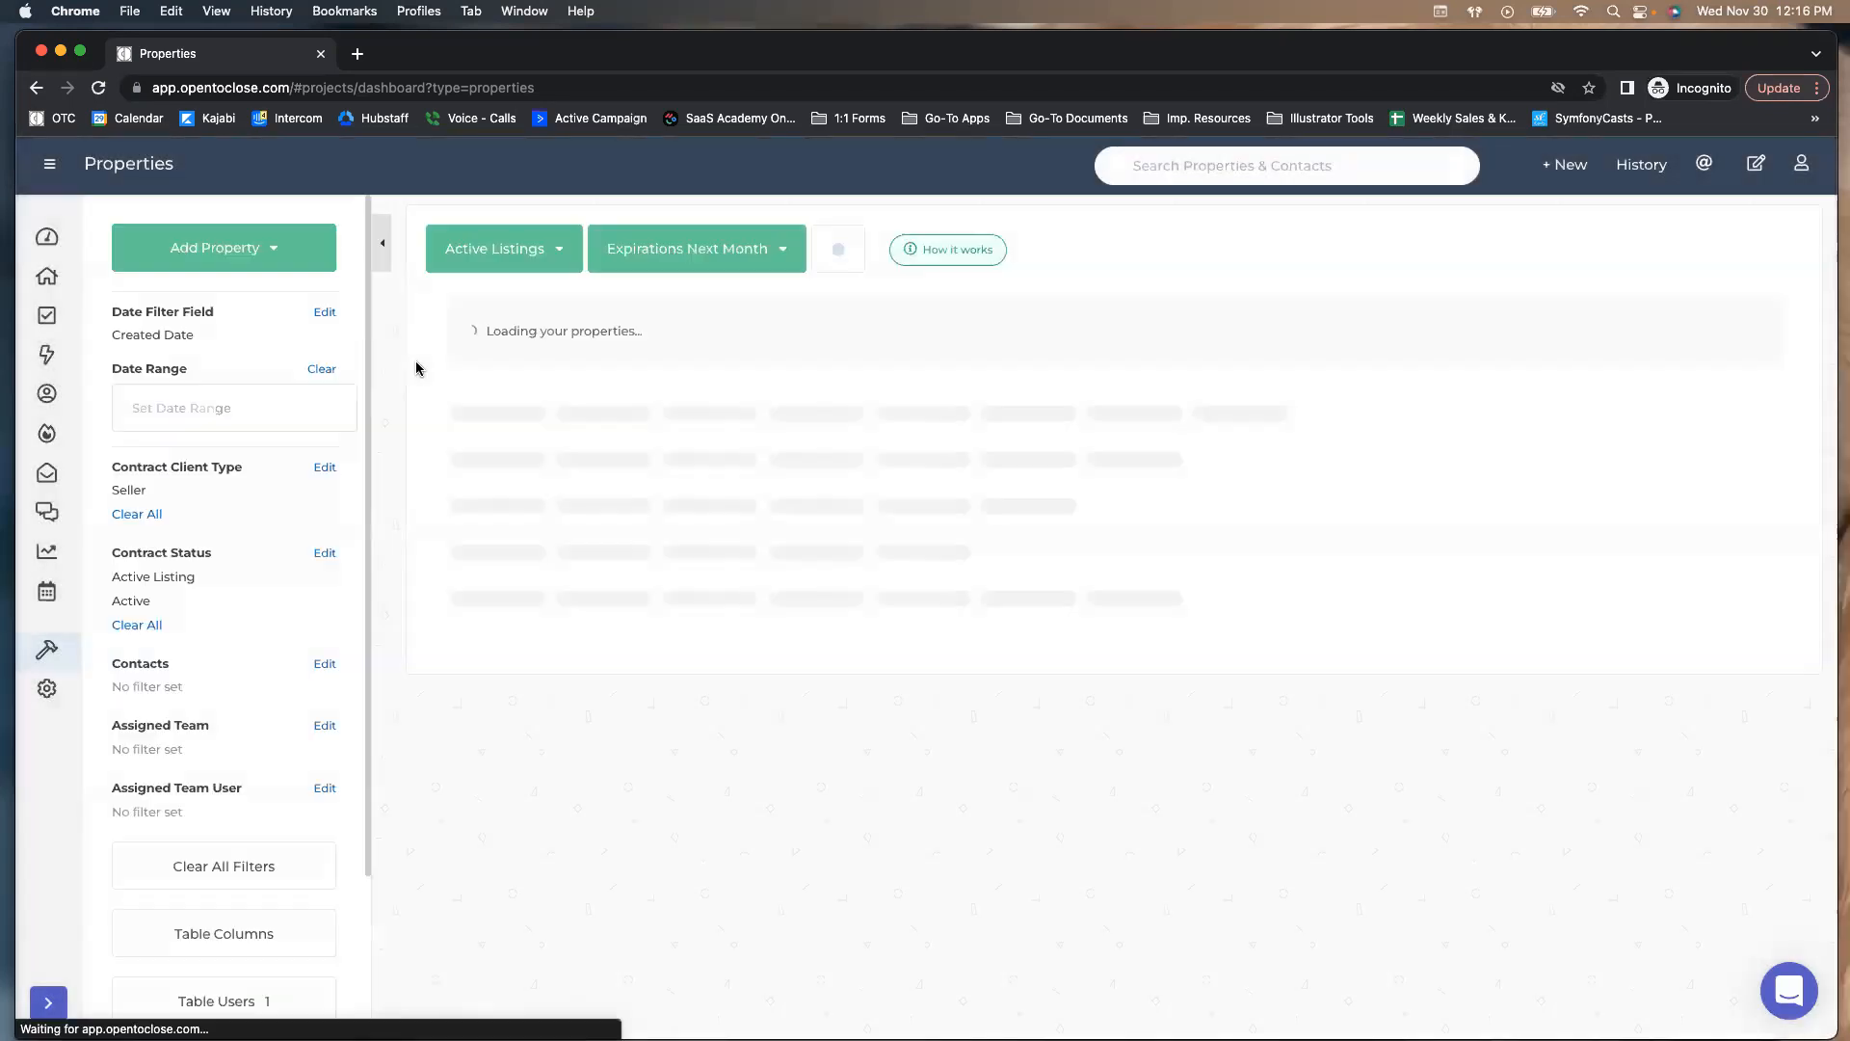
Filter the segment to Next Month by Listing Agreement Expiration date
left_click(181, 408)
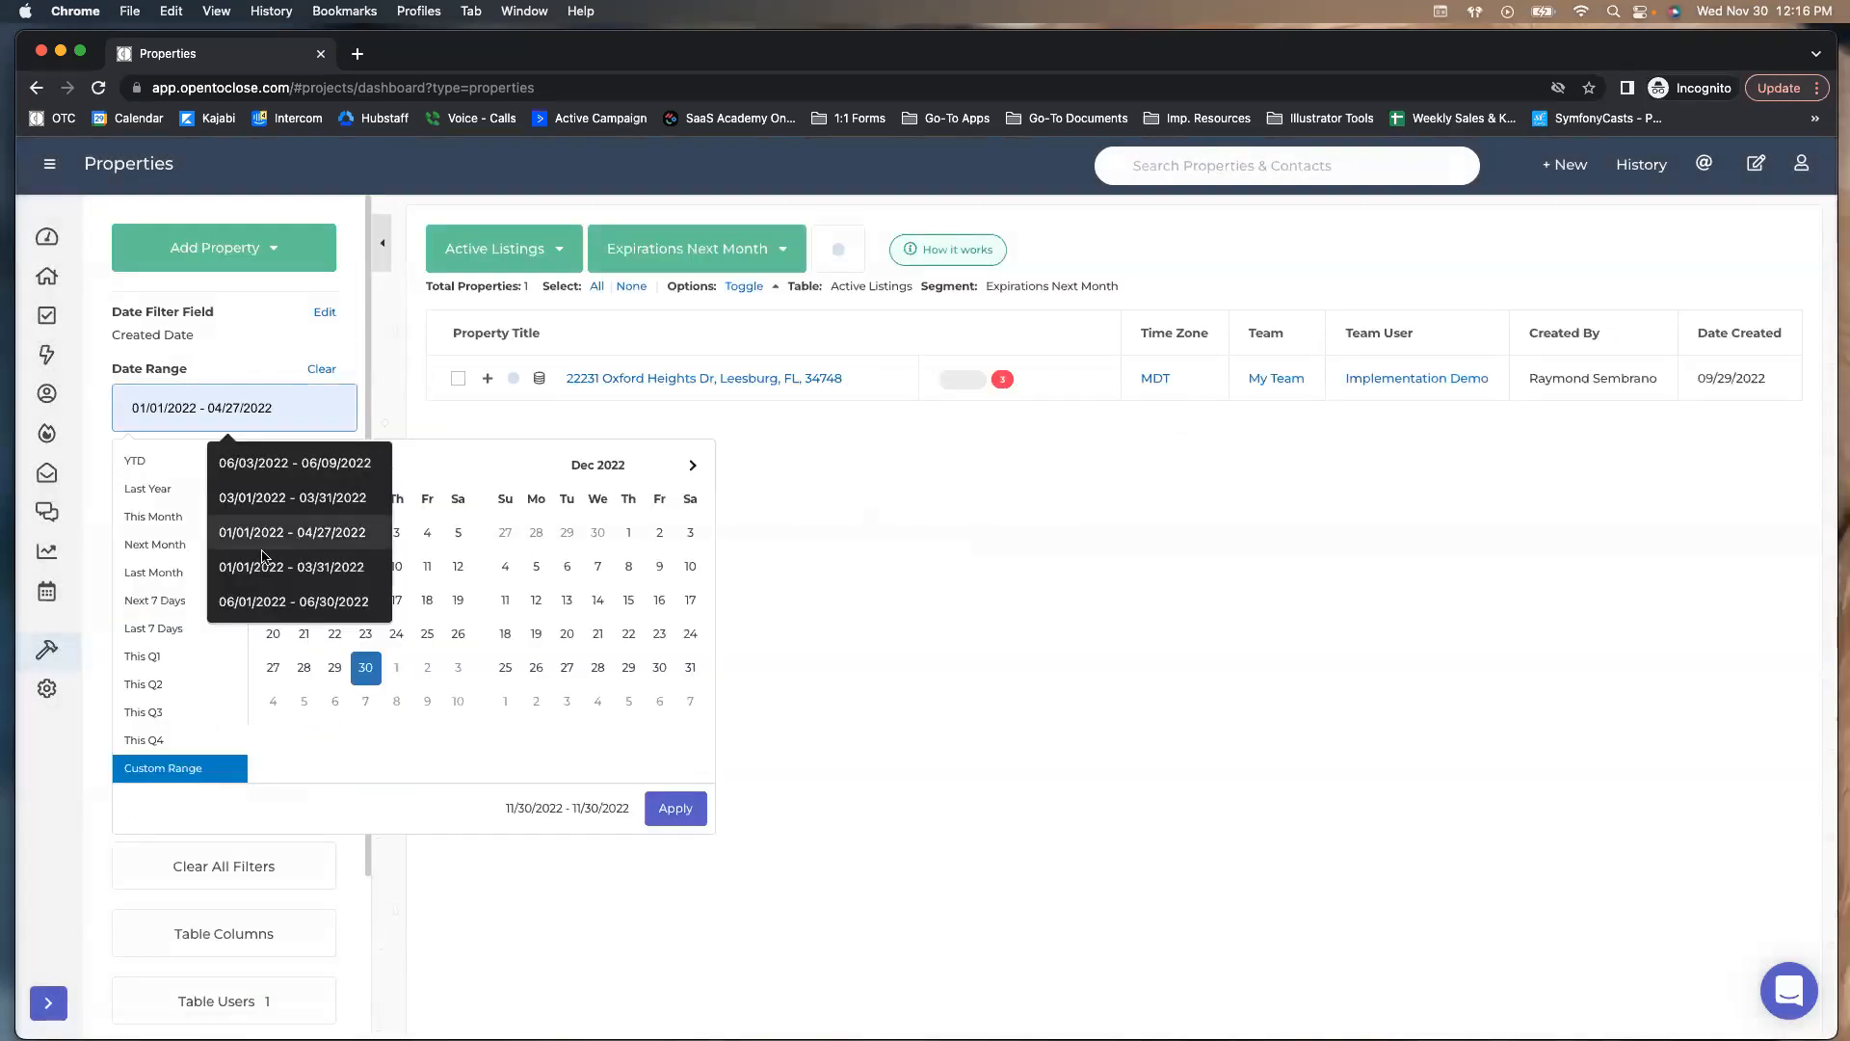
left_click(155, 544)
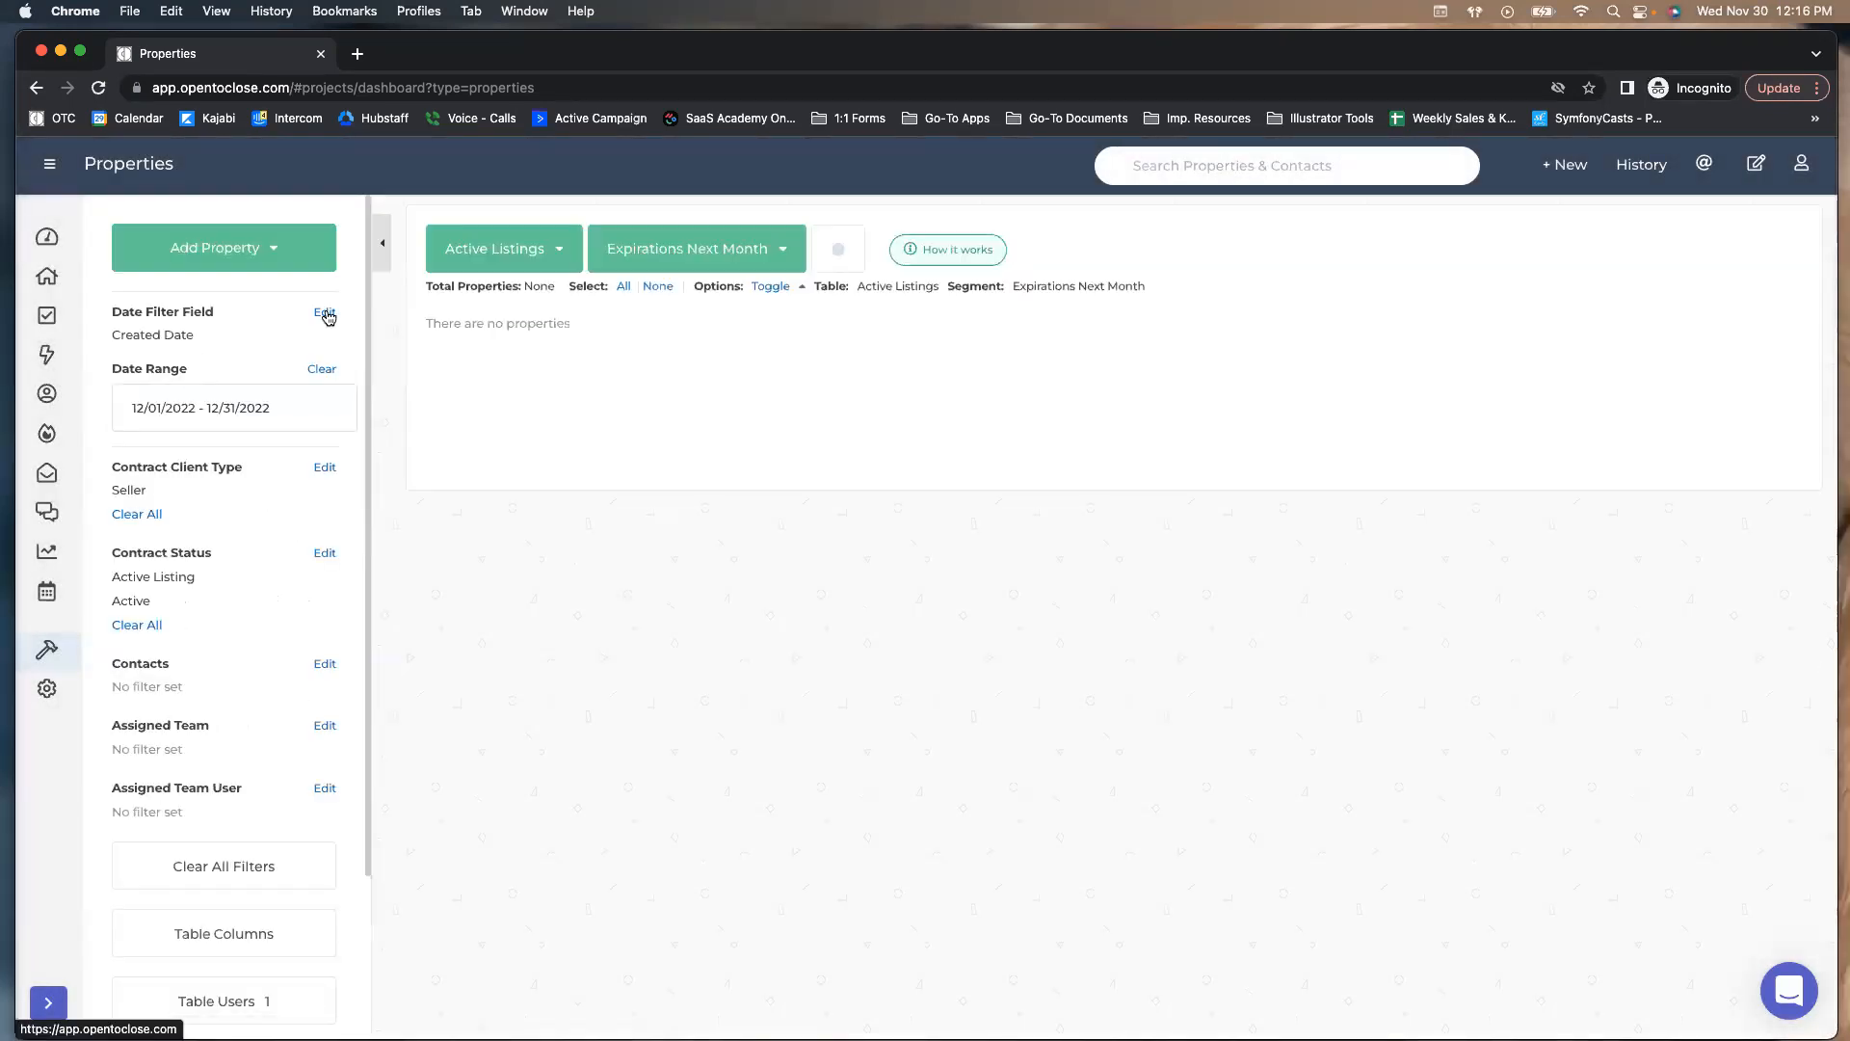
left_click(325, 312)
left_click(754, 318)
type("listin")
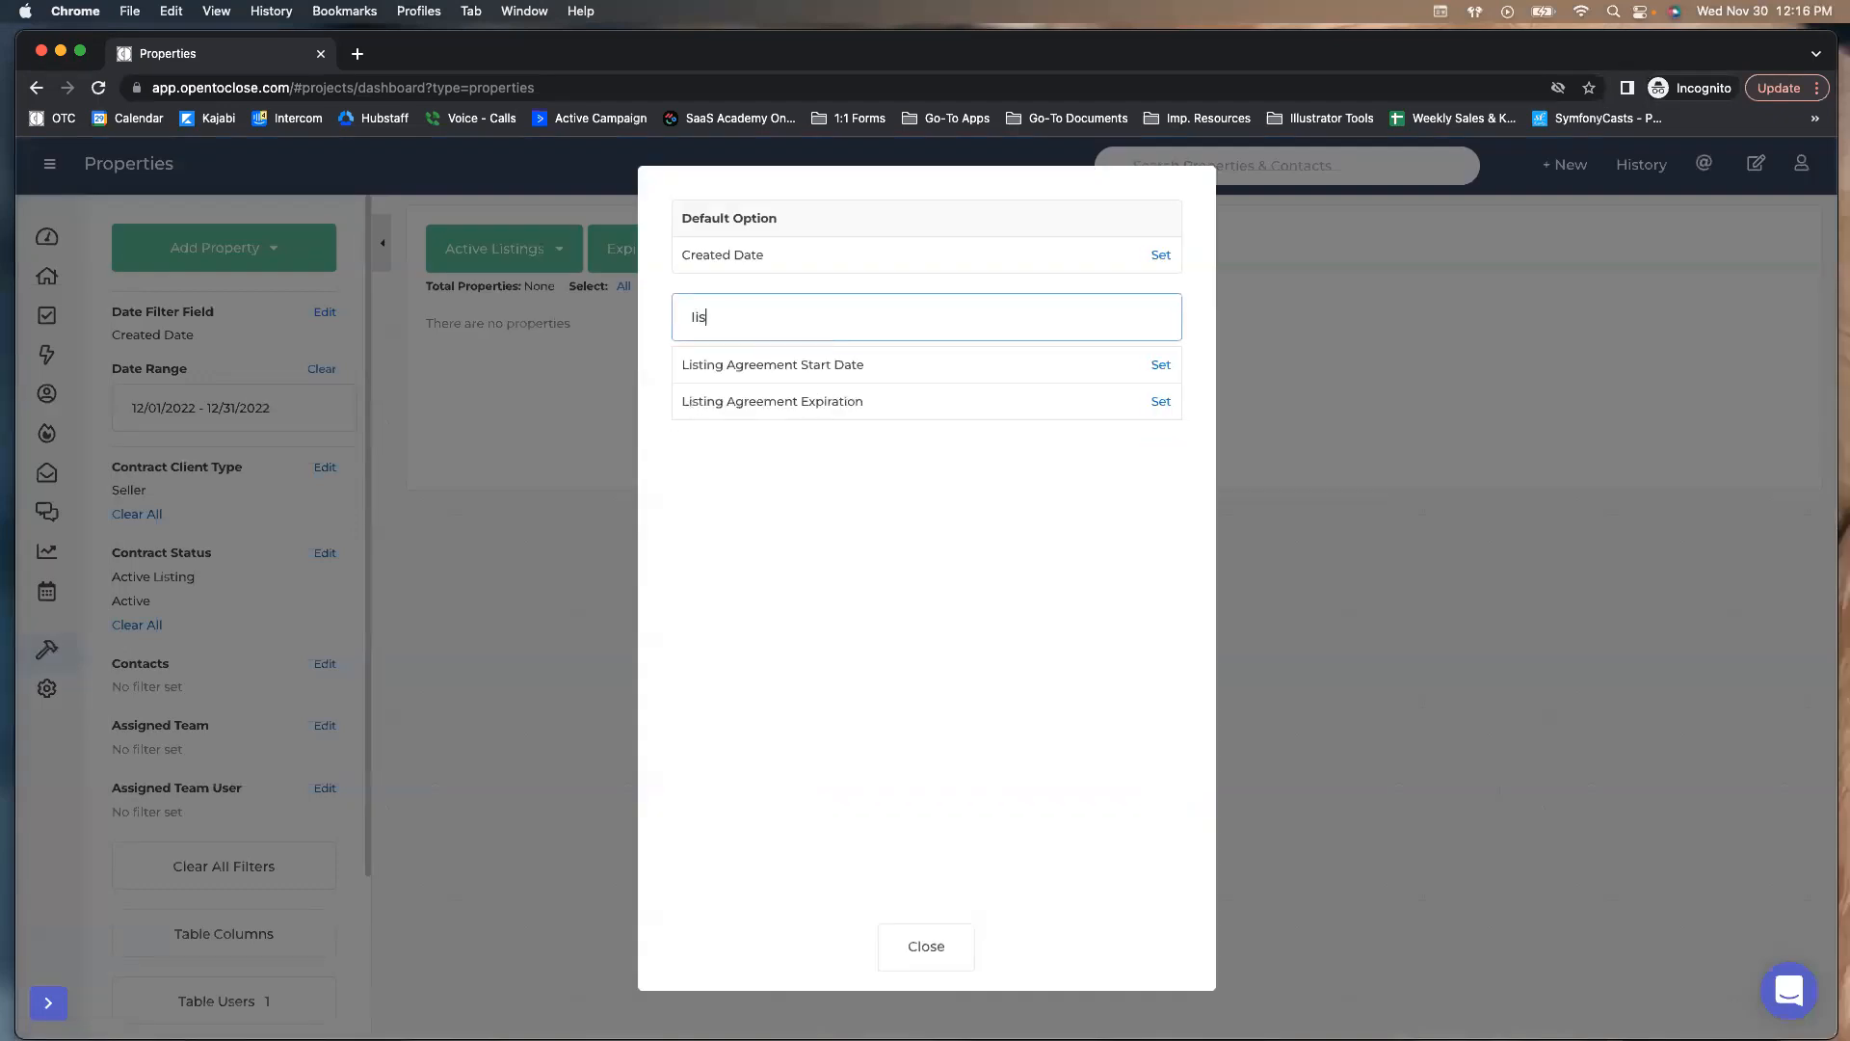
left_click(1161, 400)
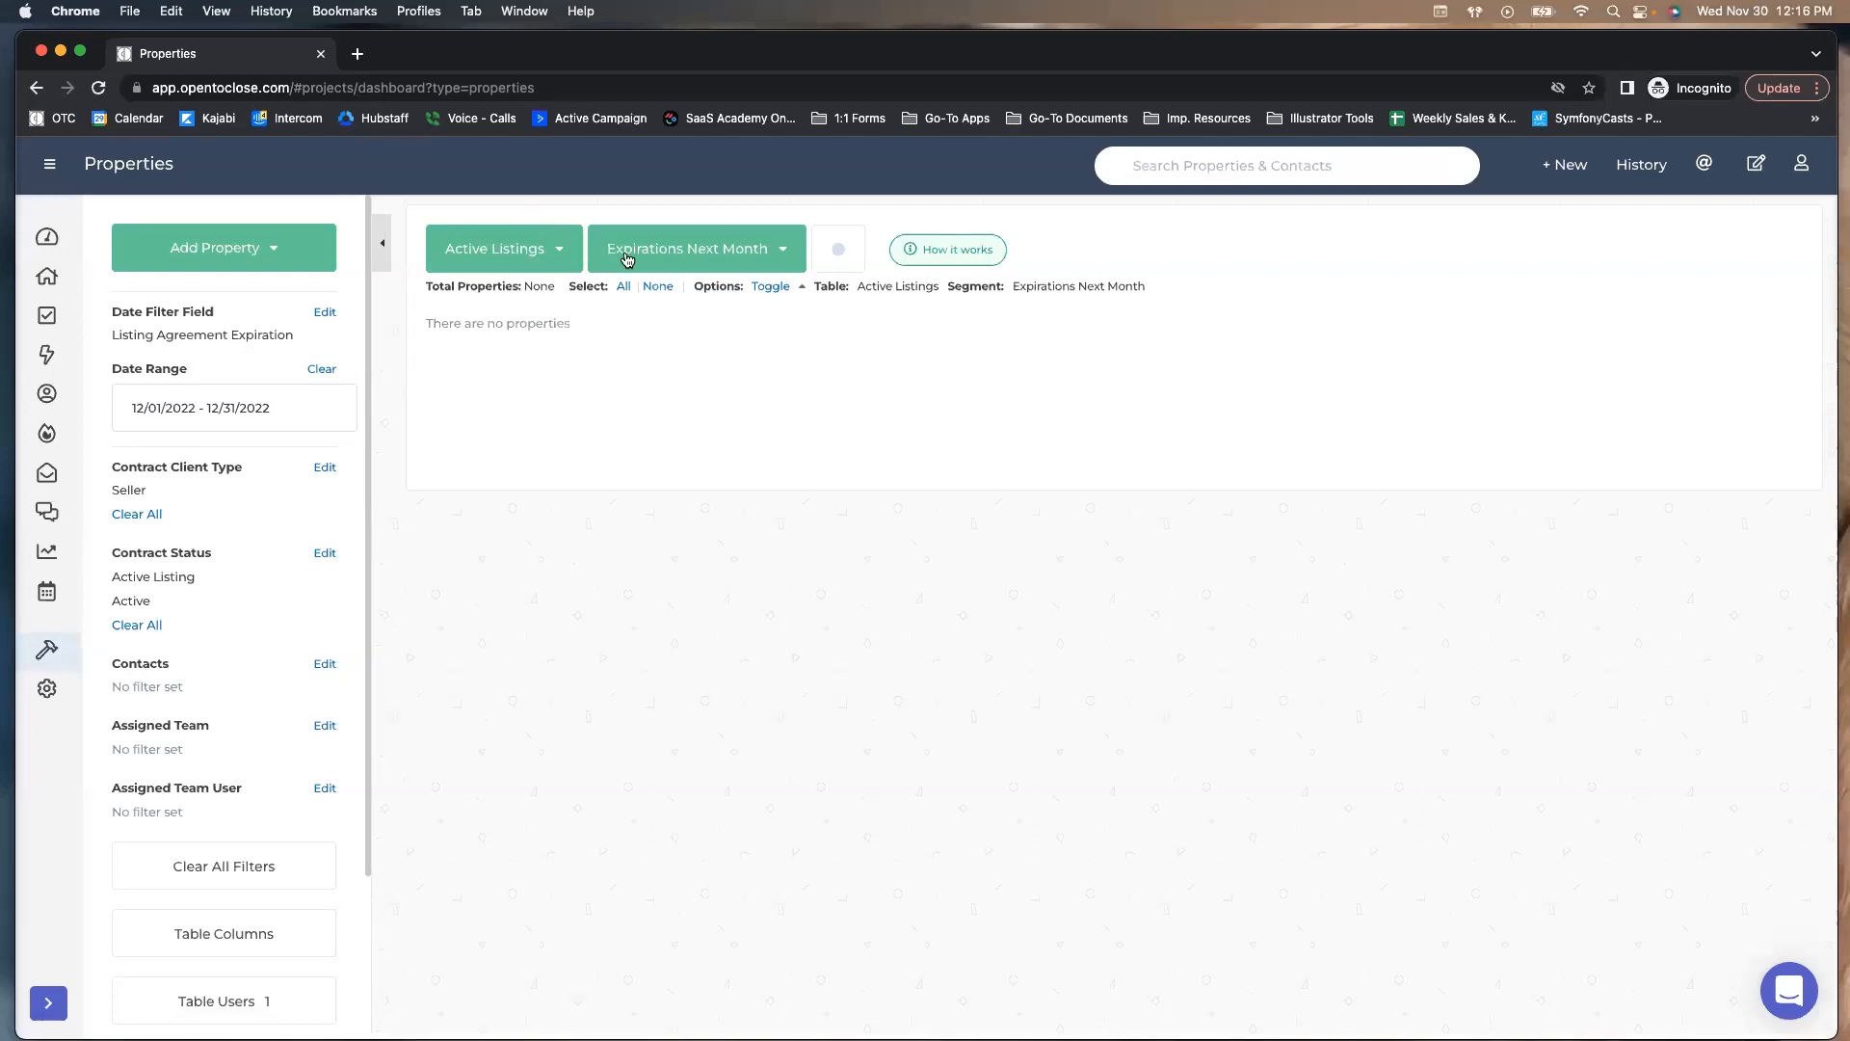
left_click(627, 259)
left_click(623, 305)
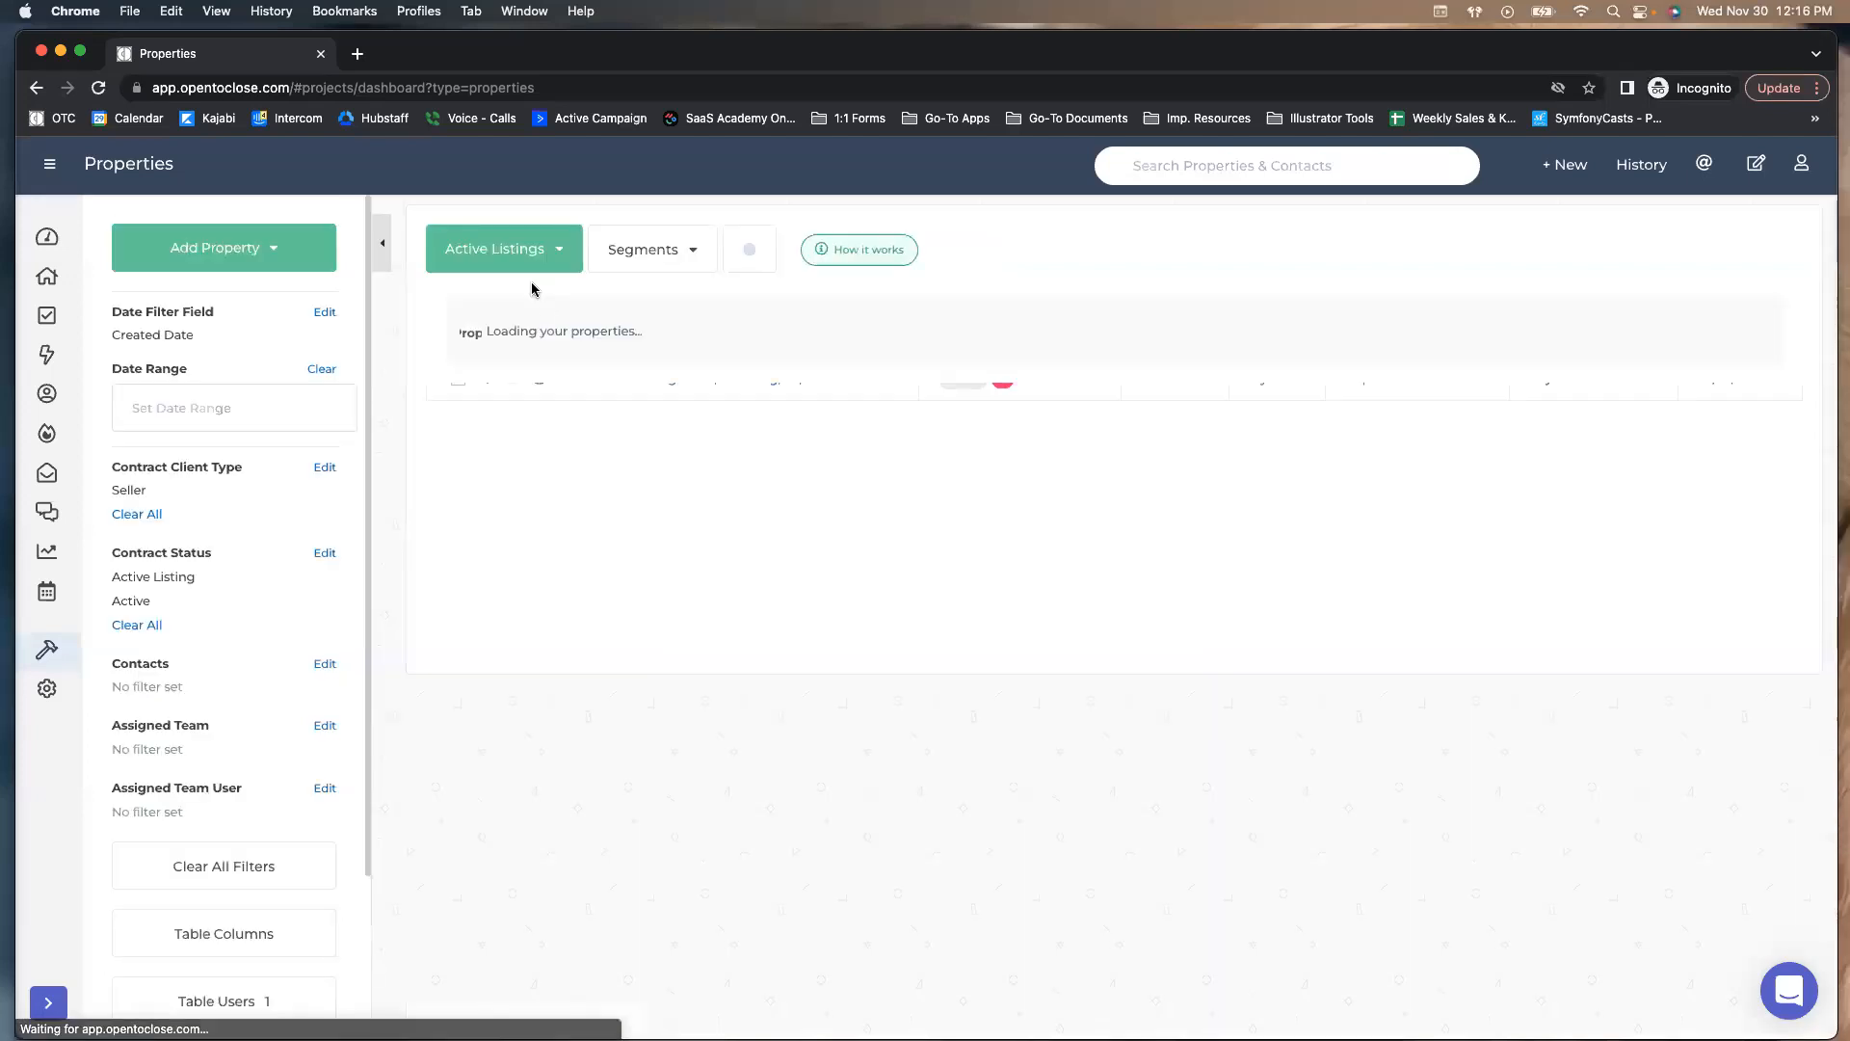
left_click(739, 383)
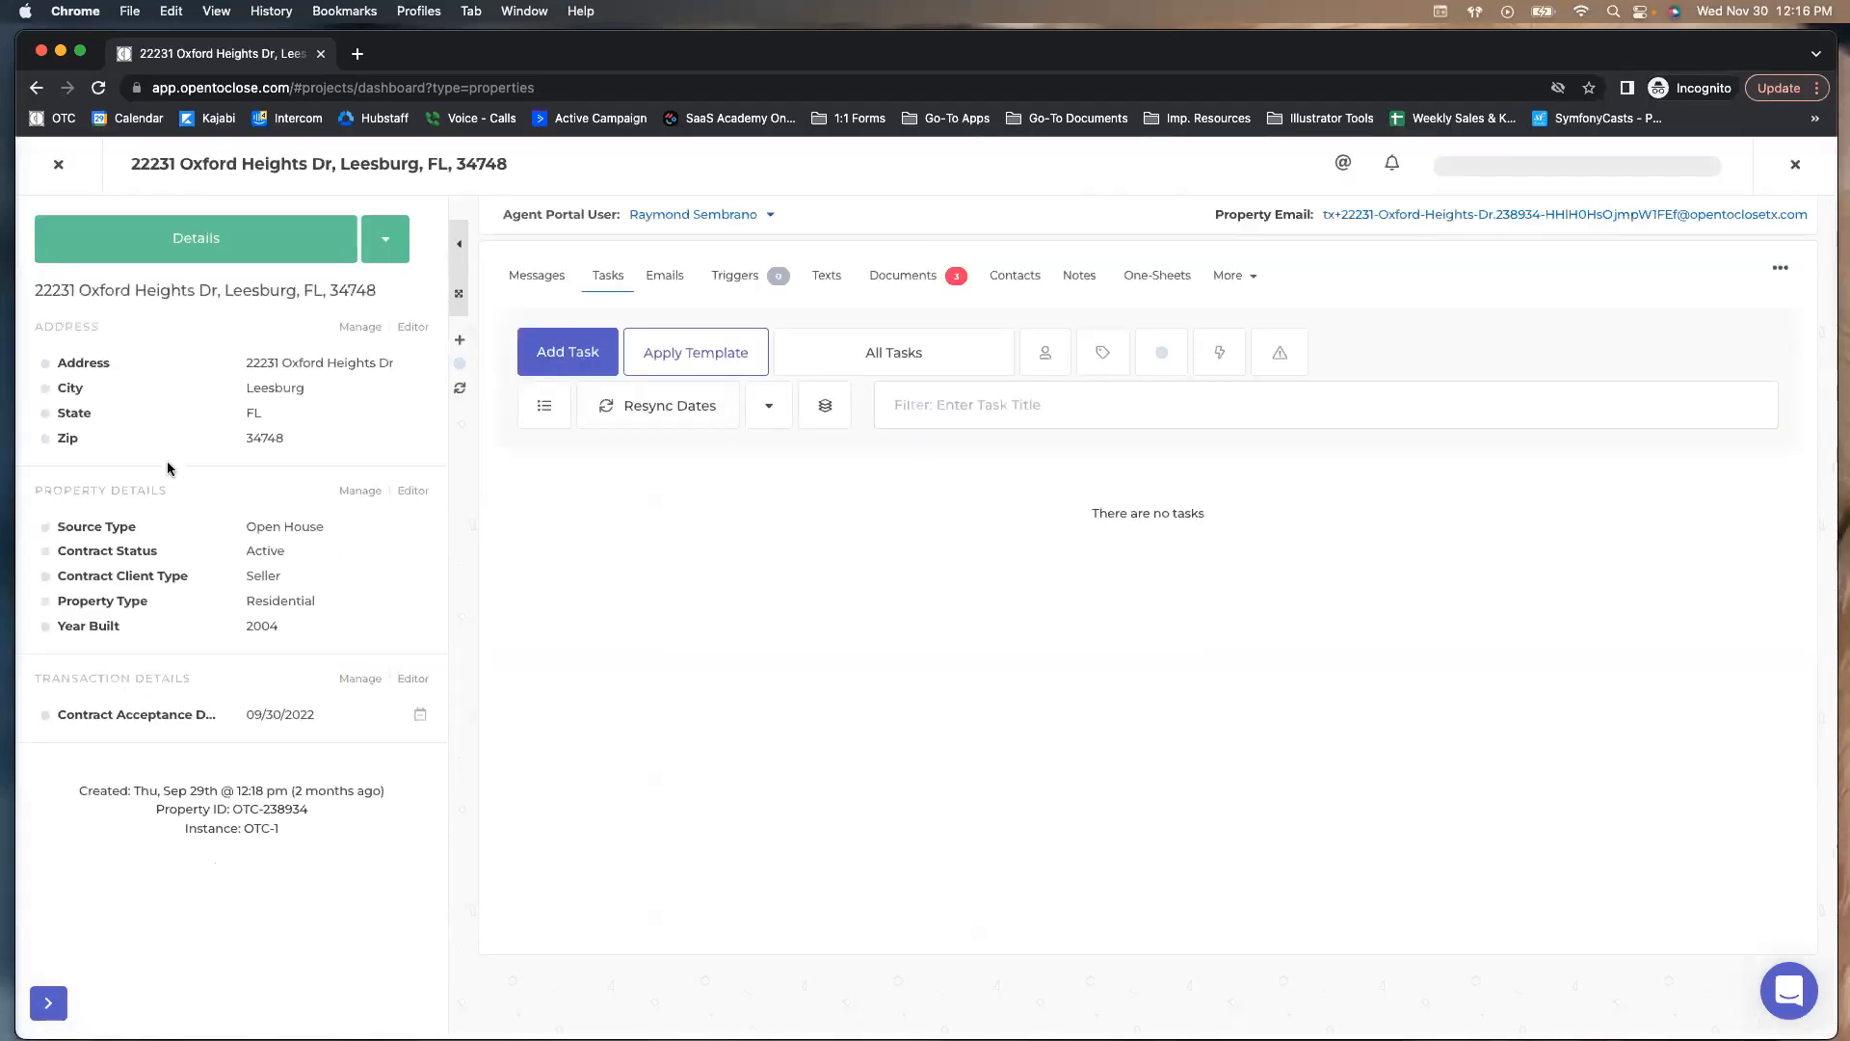
left_click(294, 558)
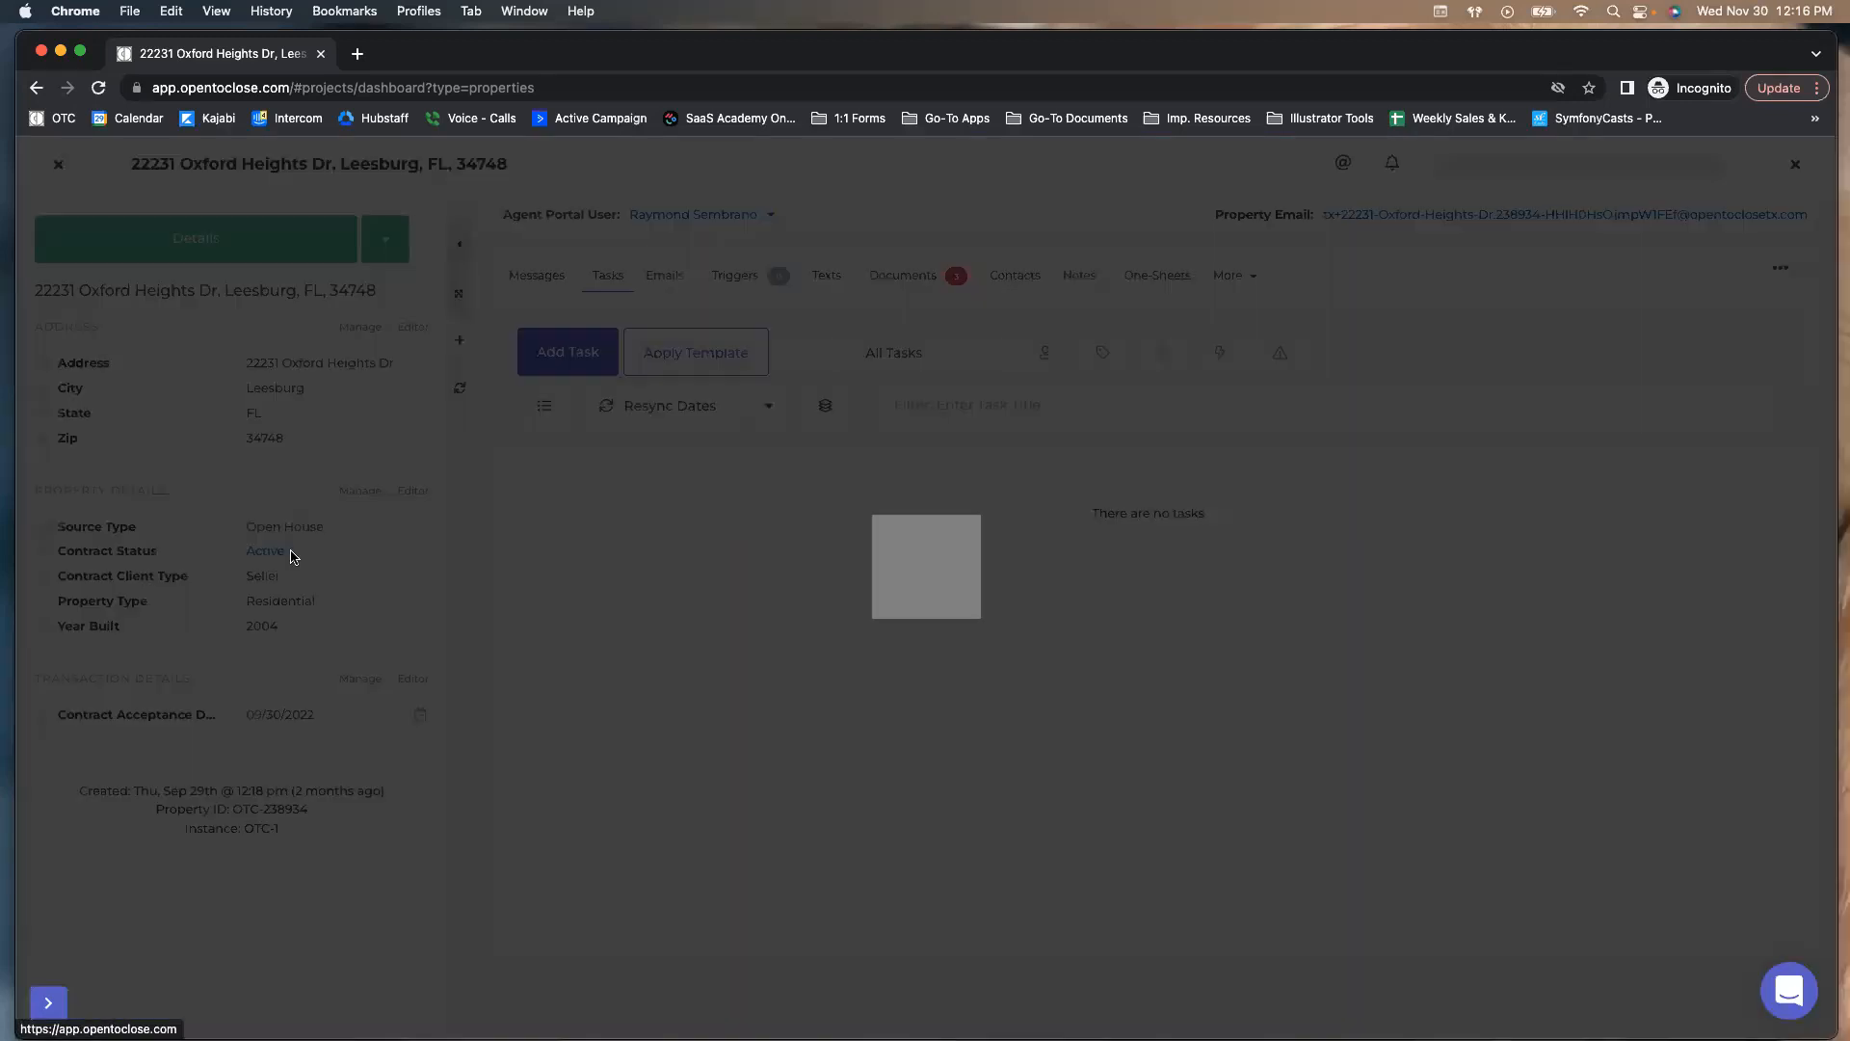
left_click(779, 248)
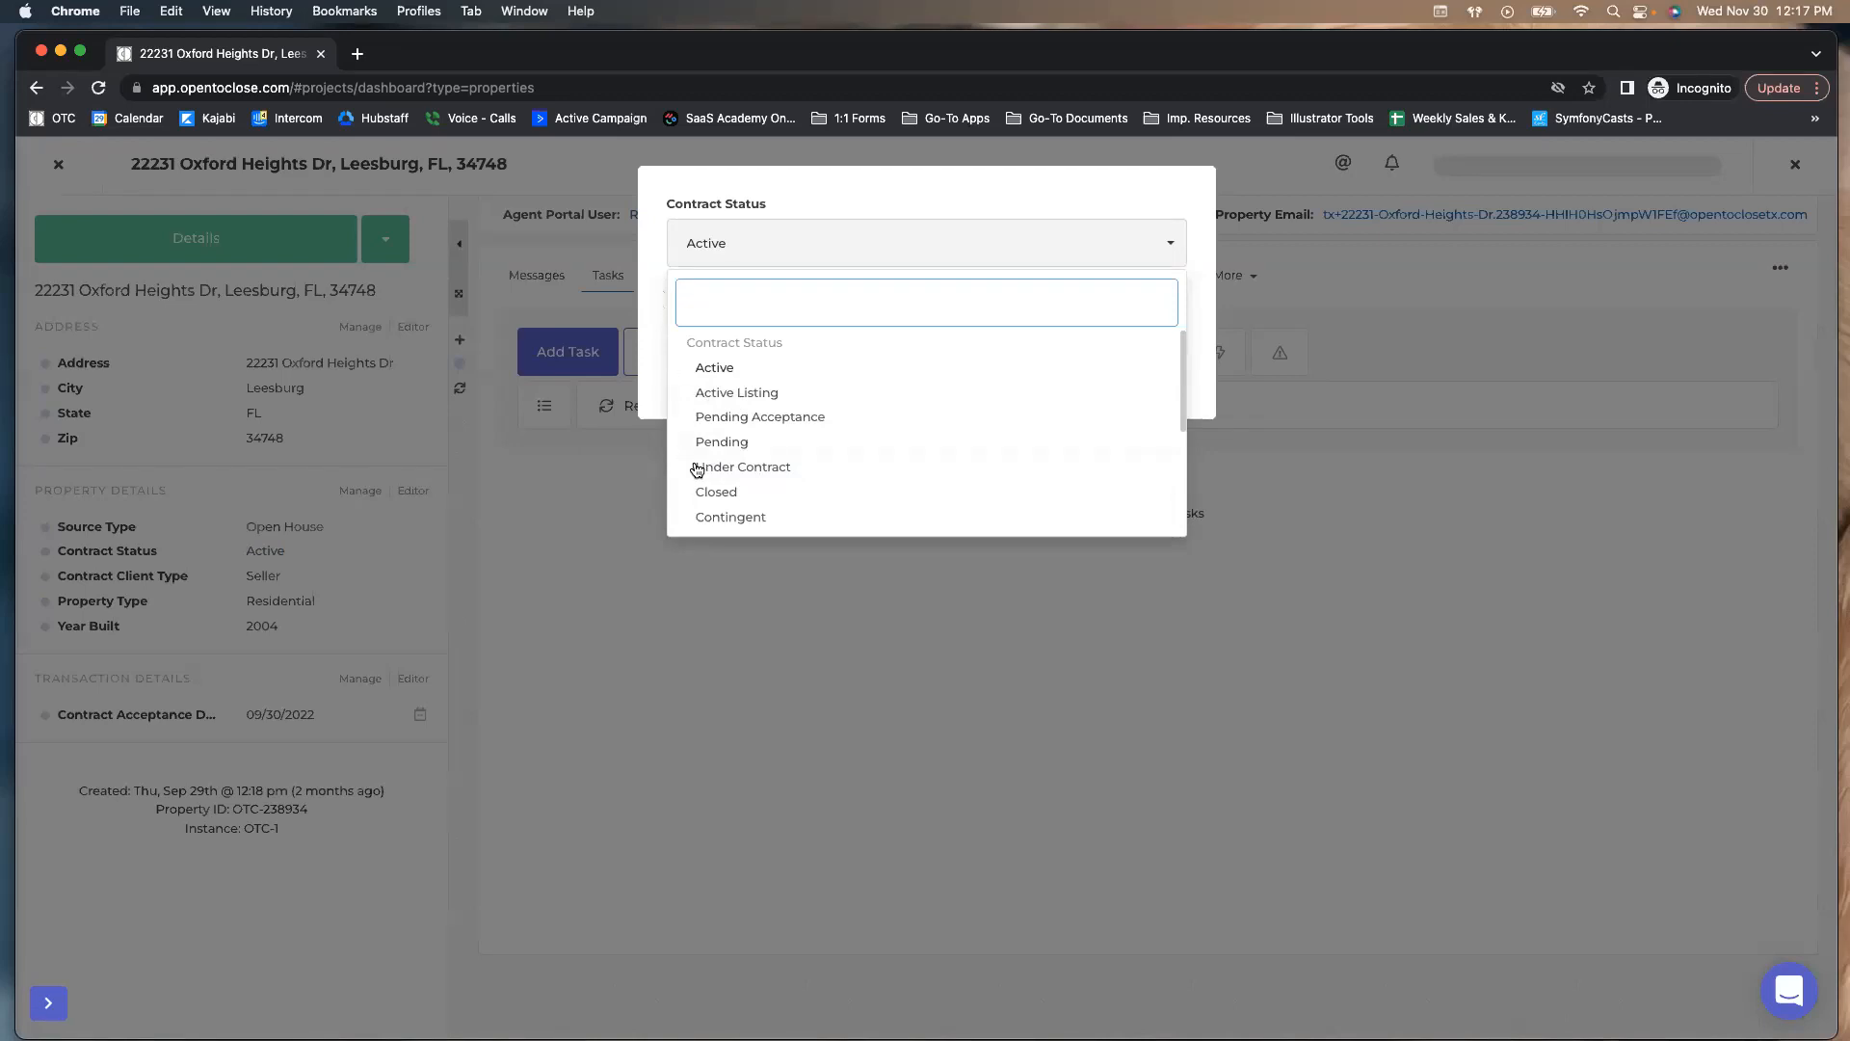
left_click(651, 277)
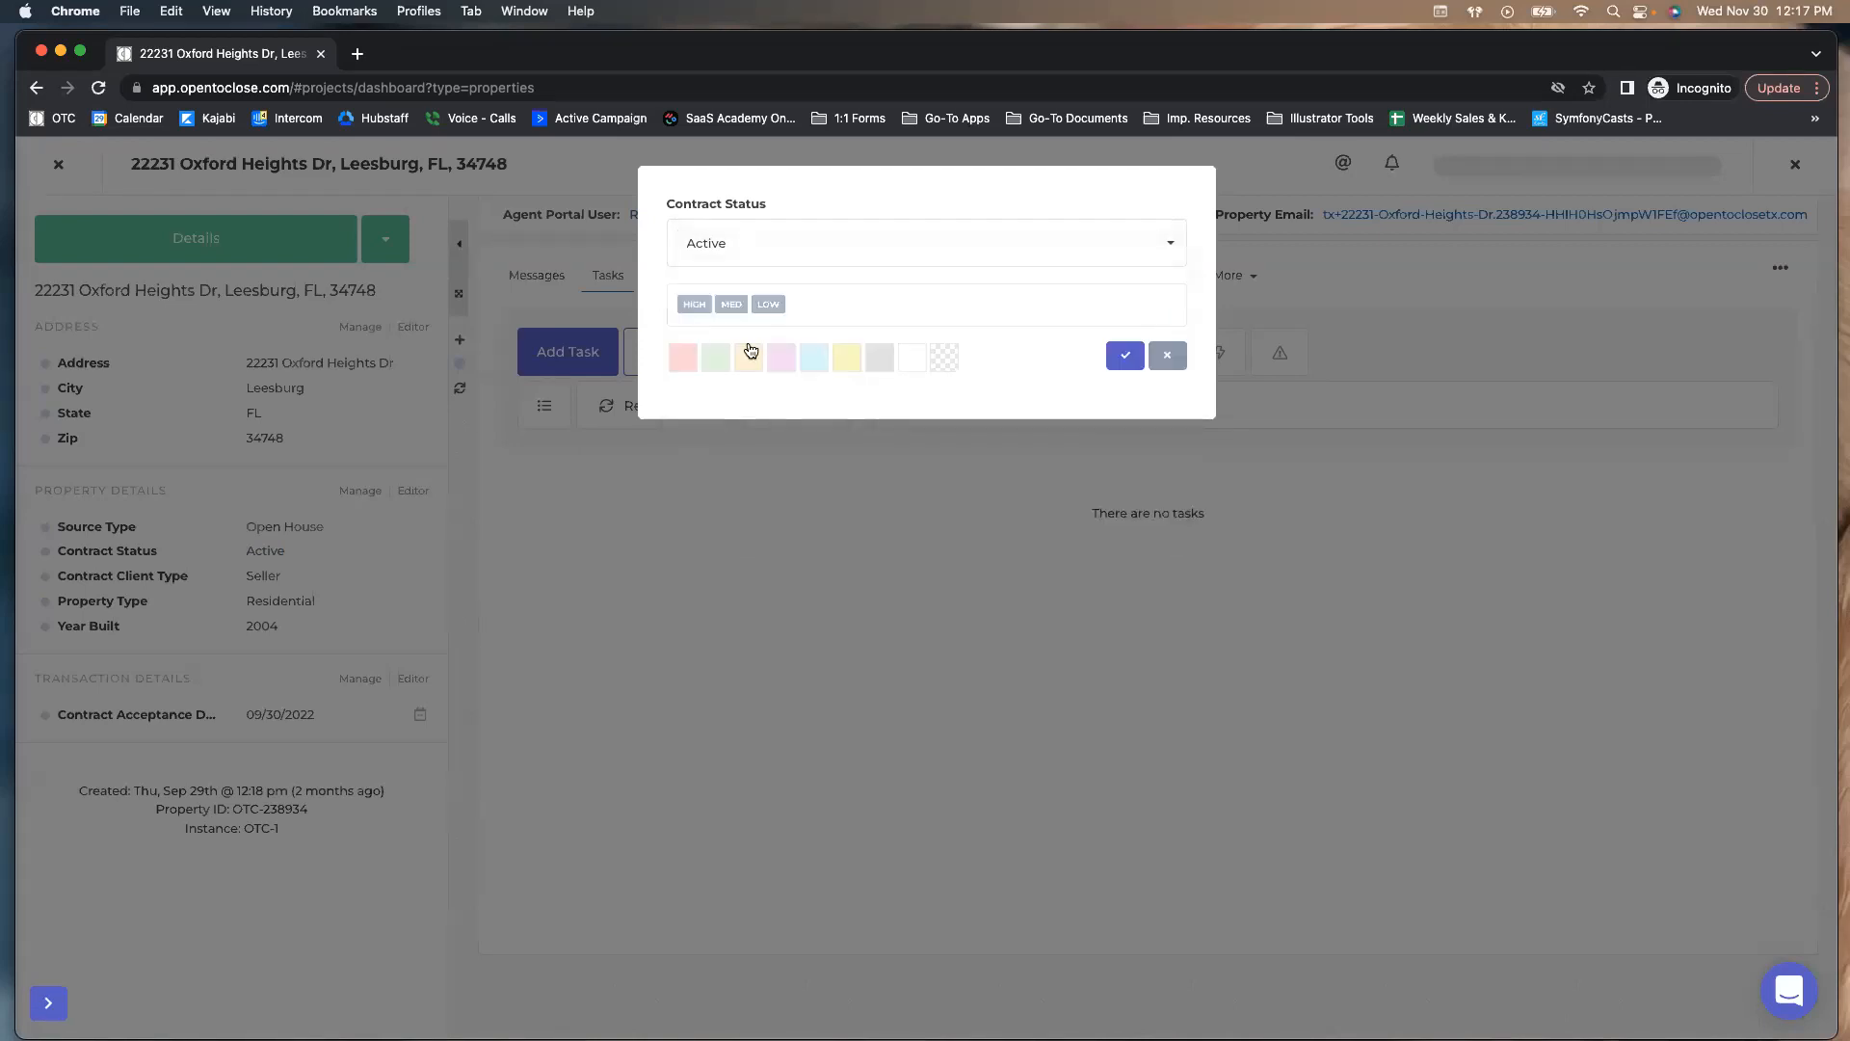
left_click(1174, 366)
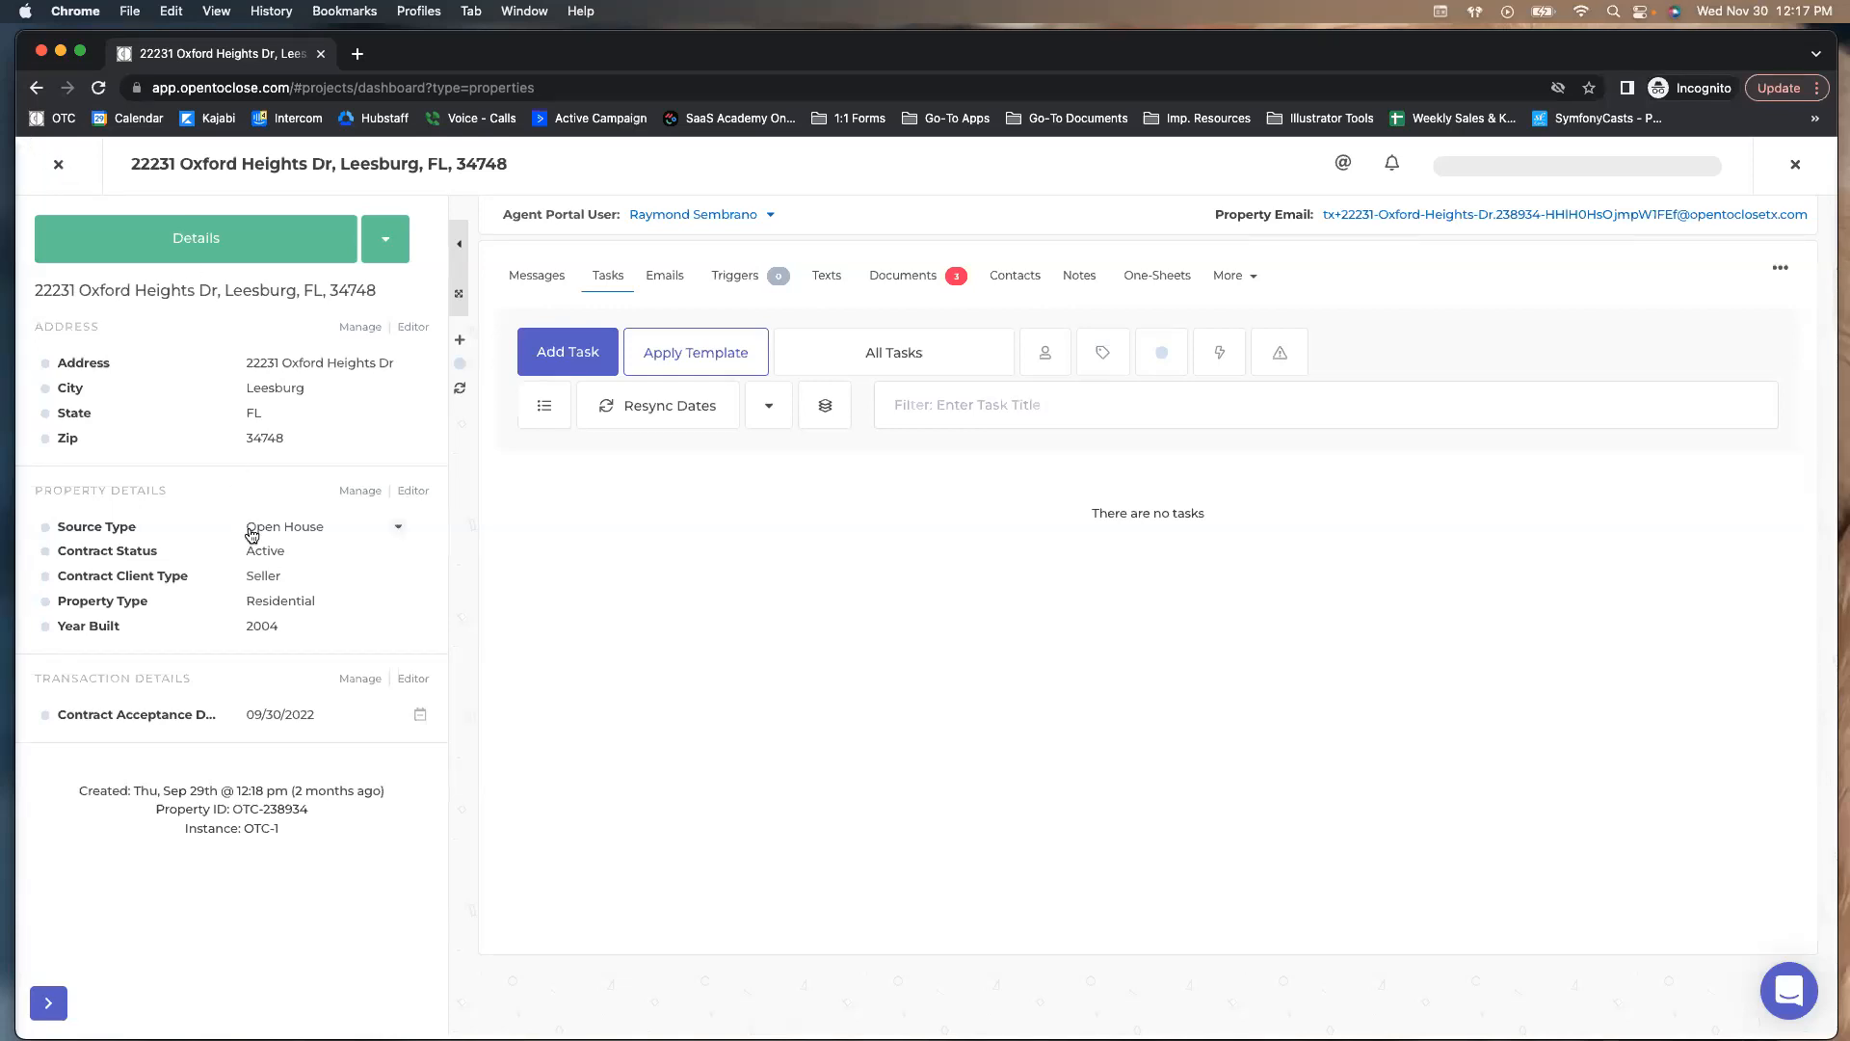
left_click(273, 553)
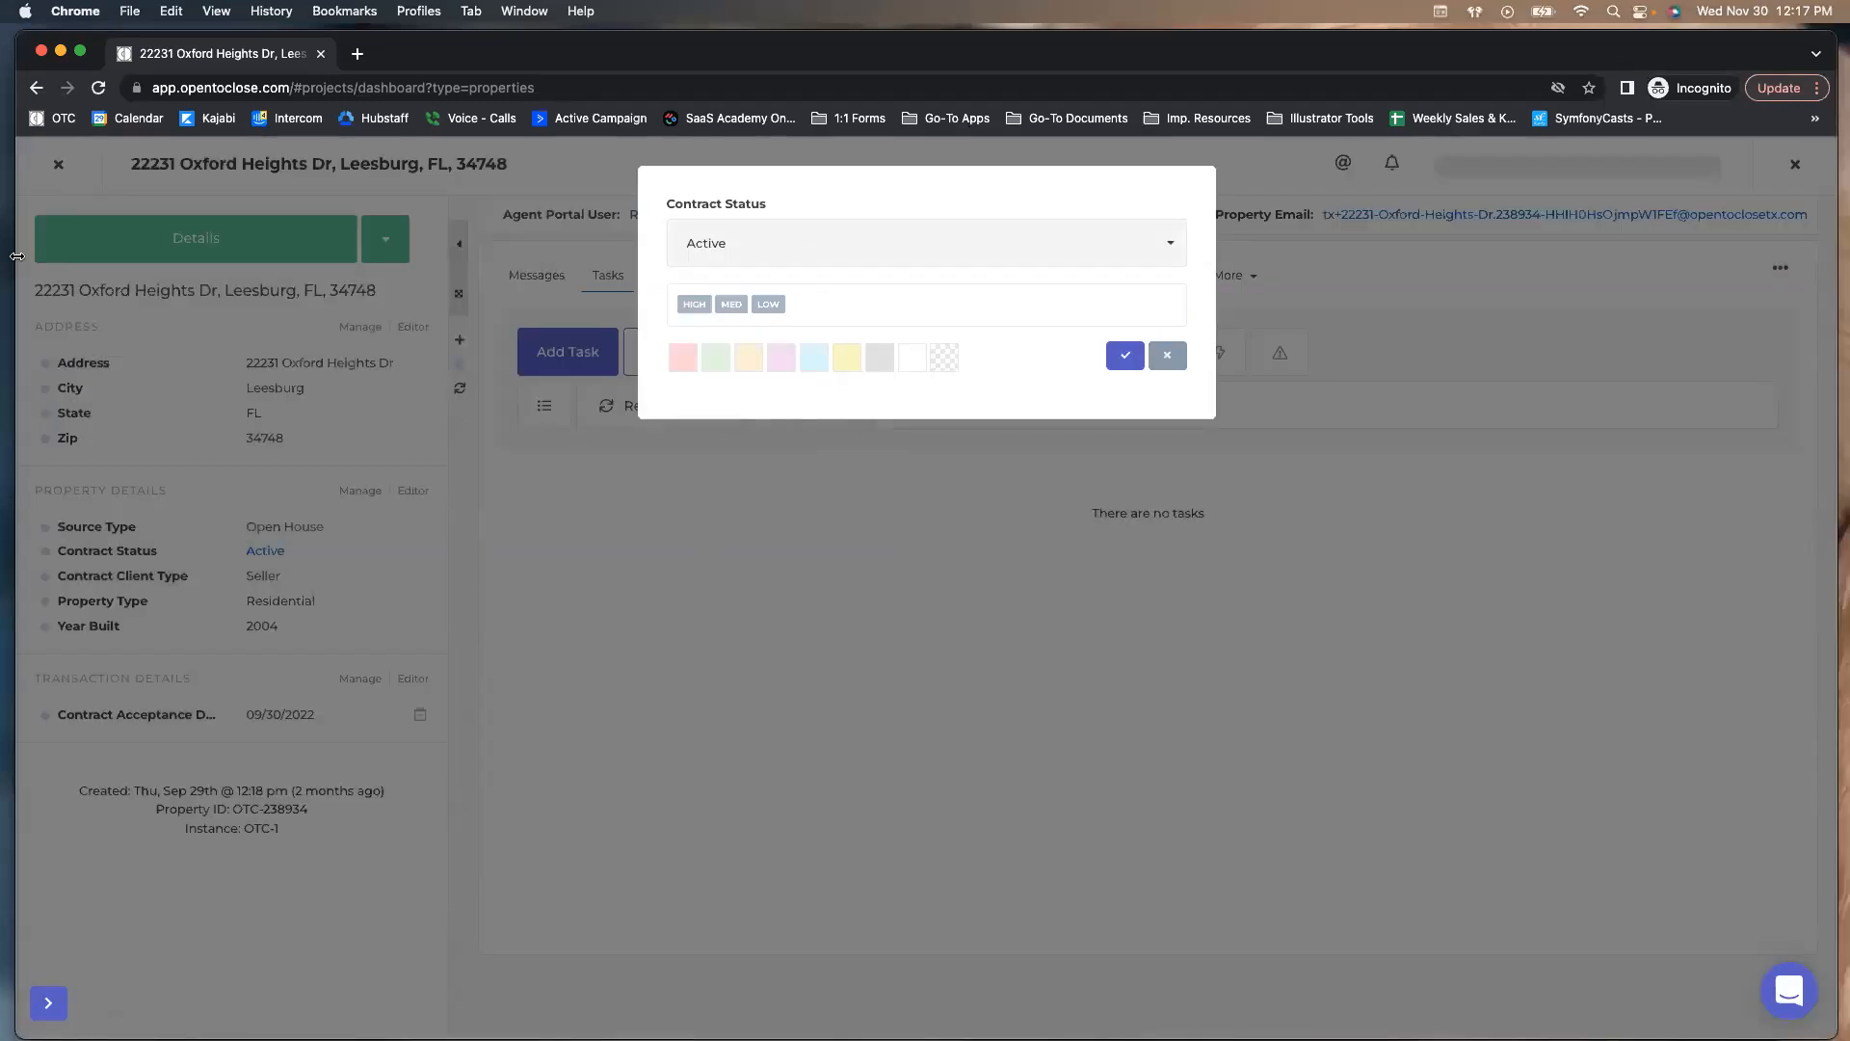
left_click(803, 262)
left_click(803, 262)
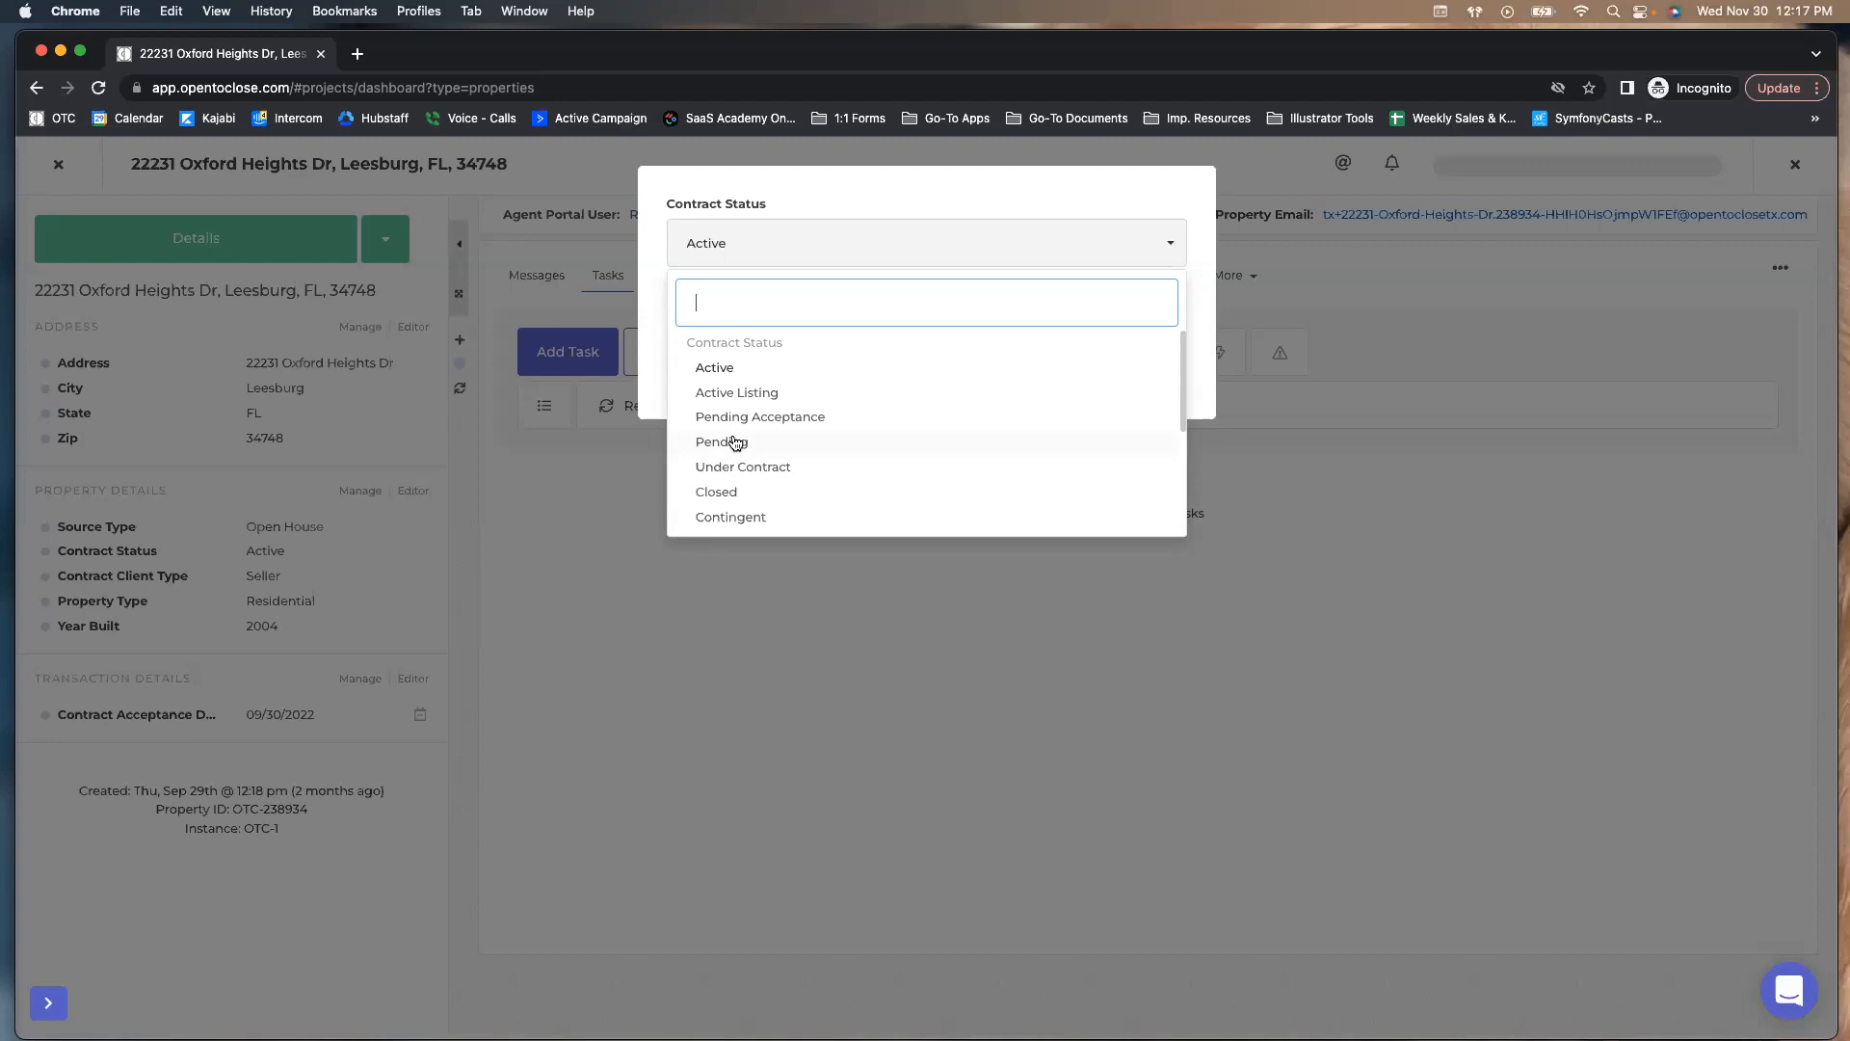
left_click(736, 443)
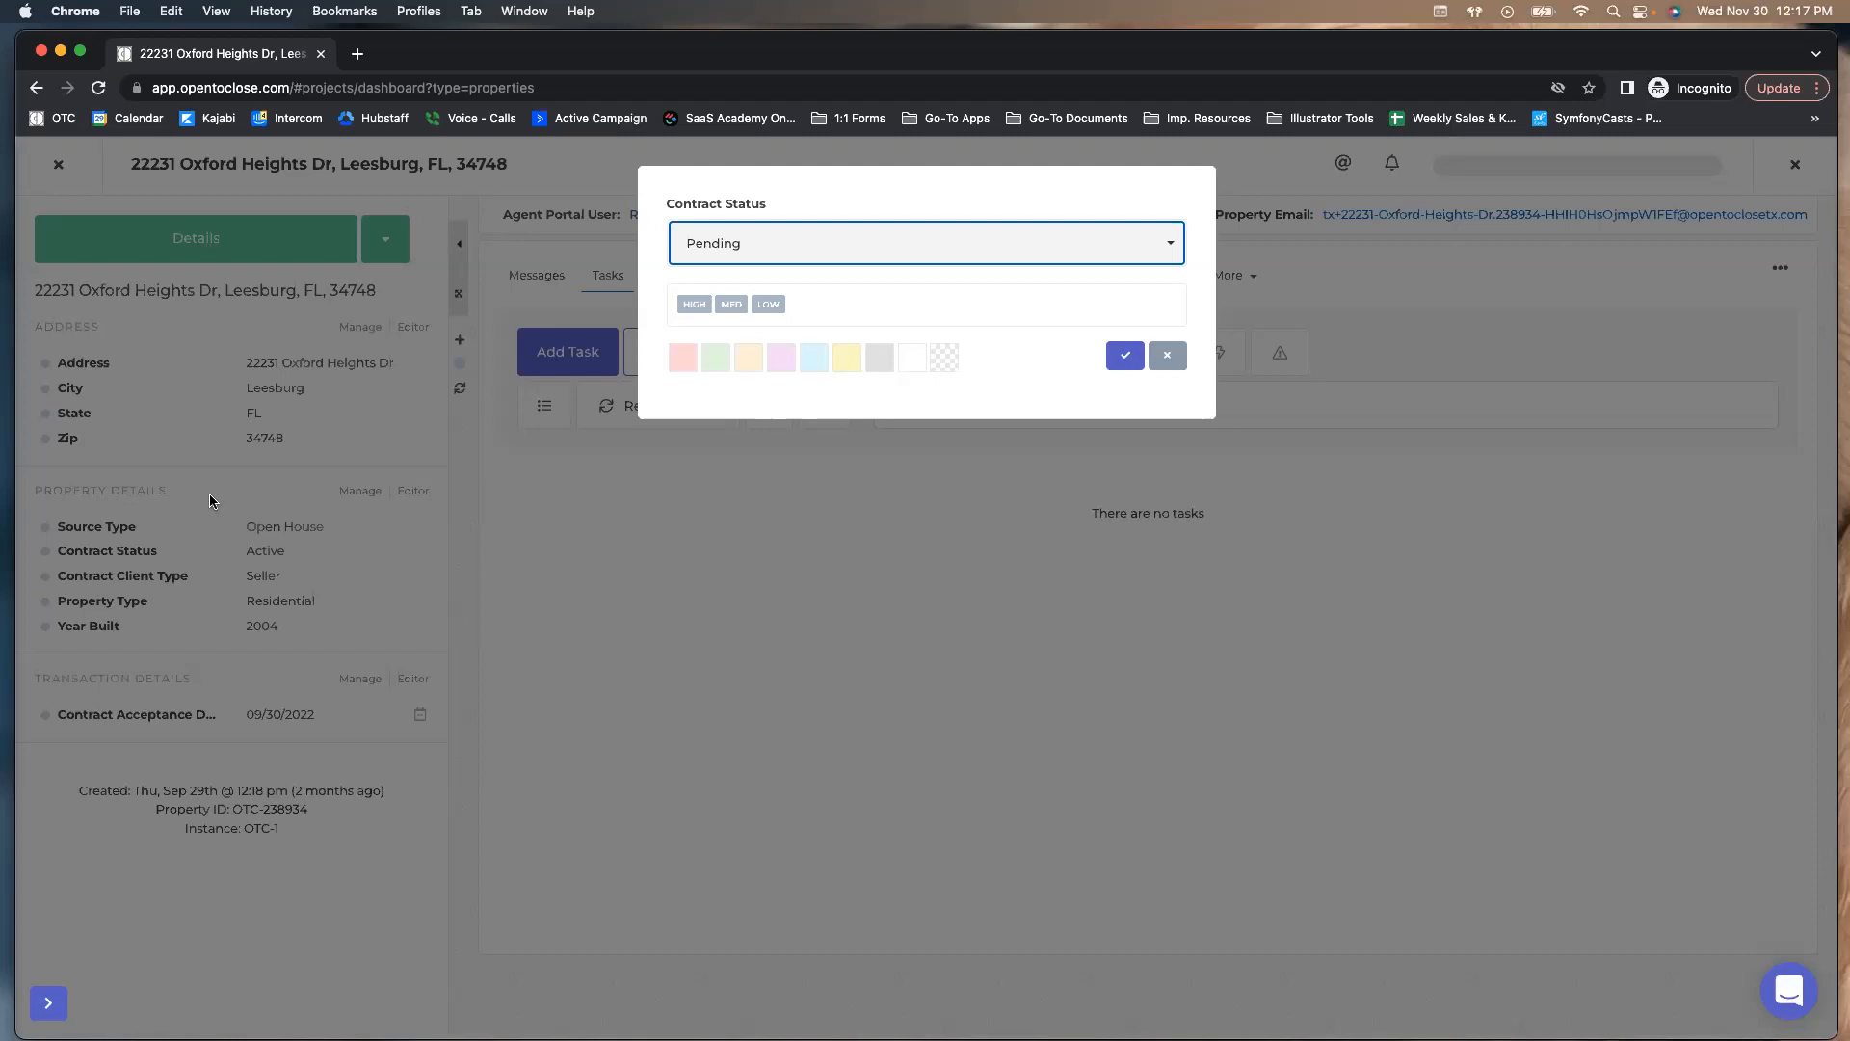
left_click(925, 314)
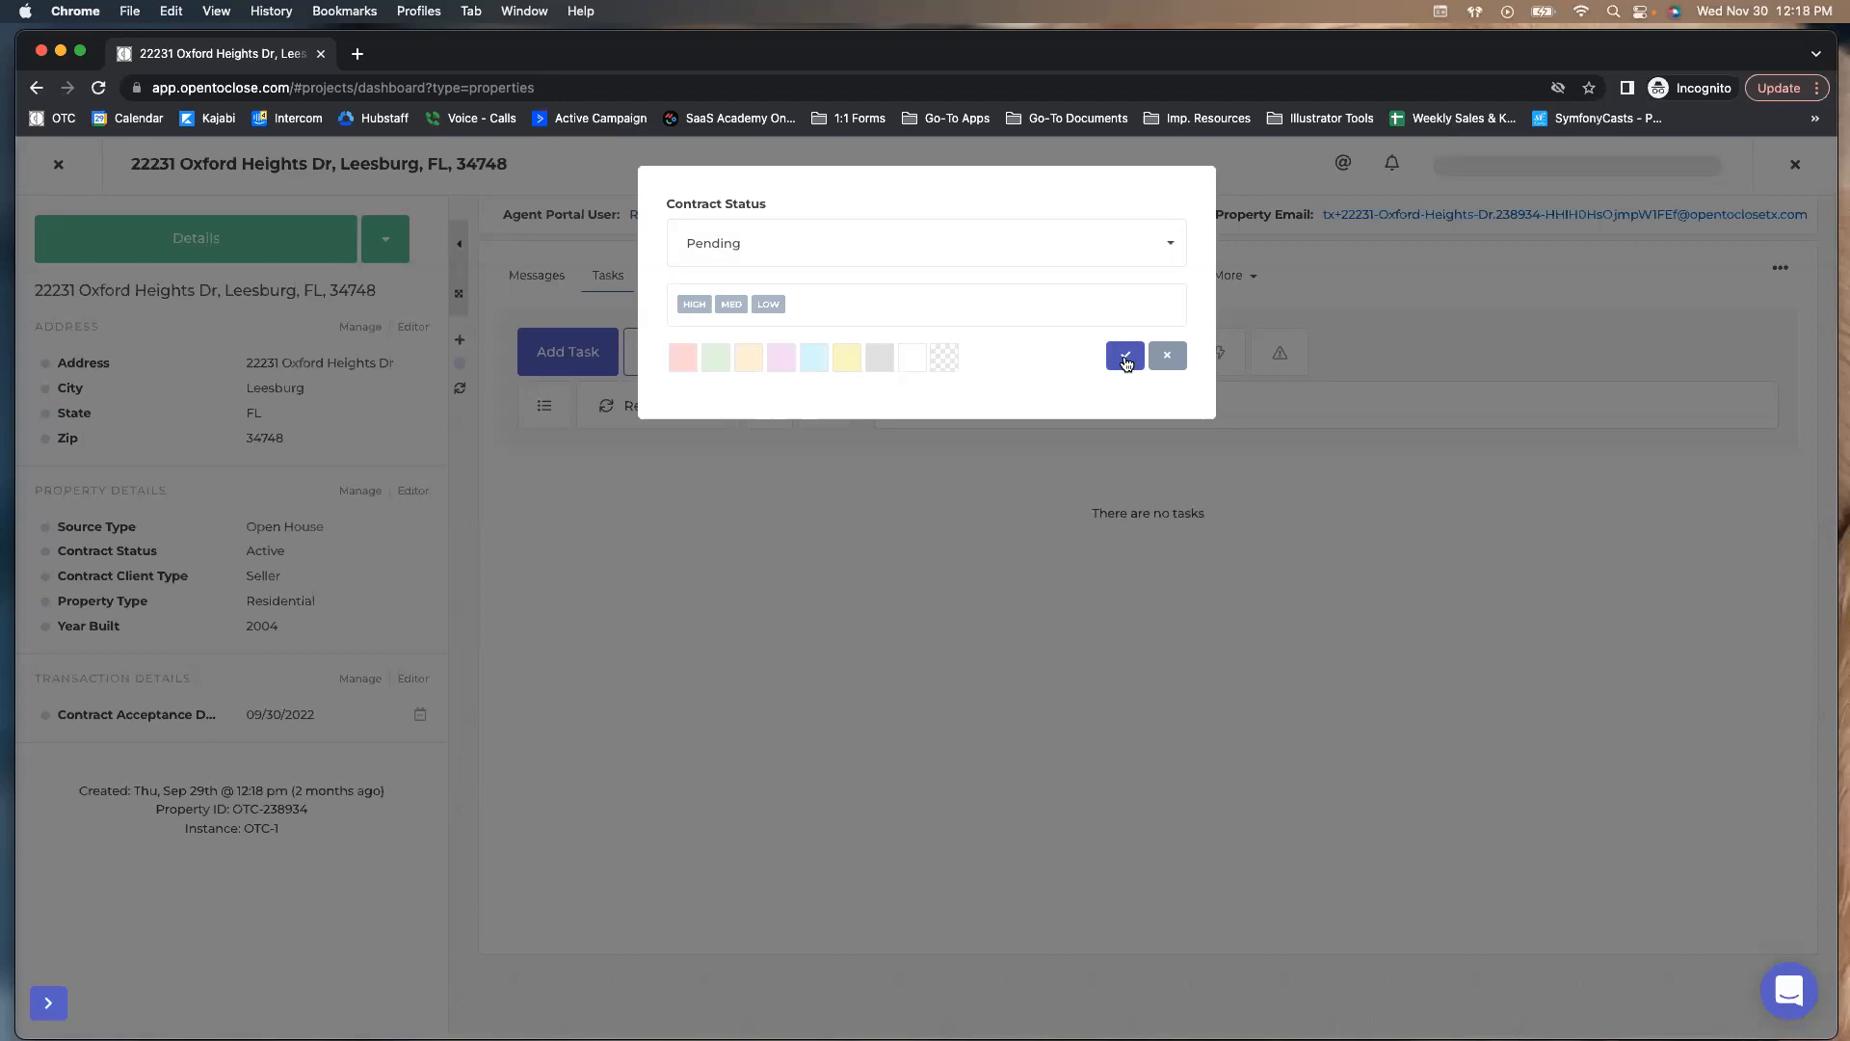
left_click(1126, 358)
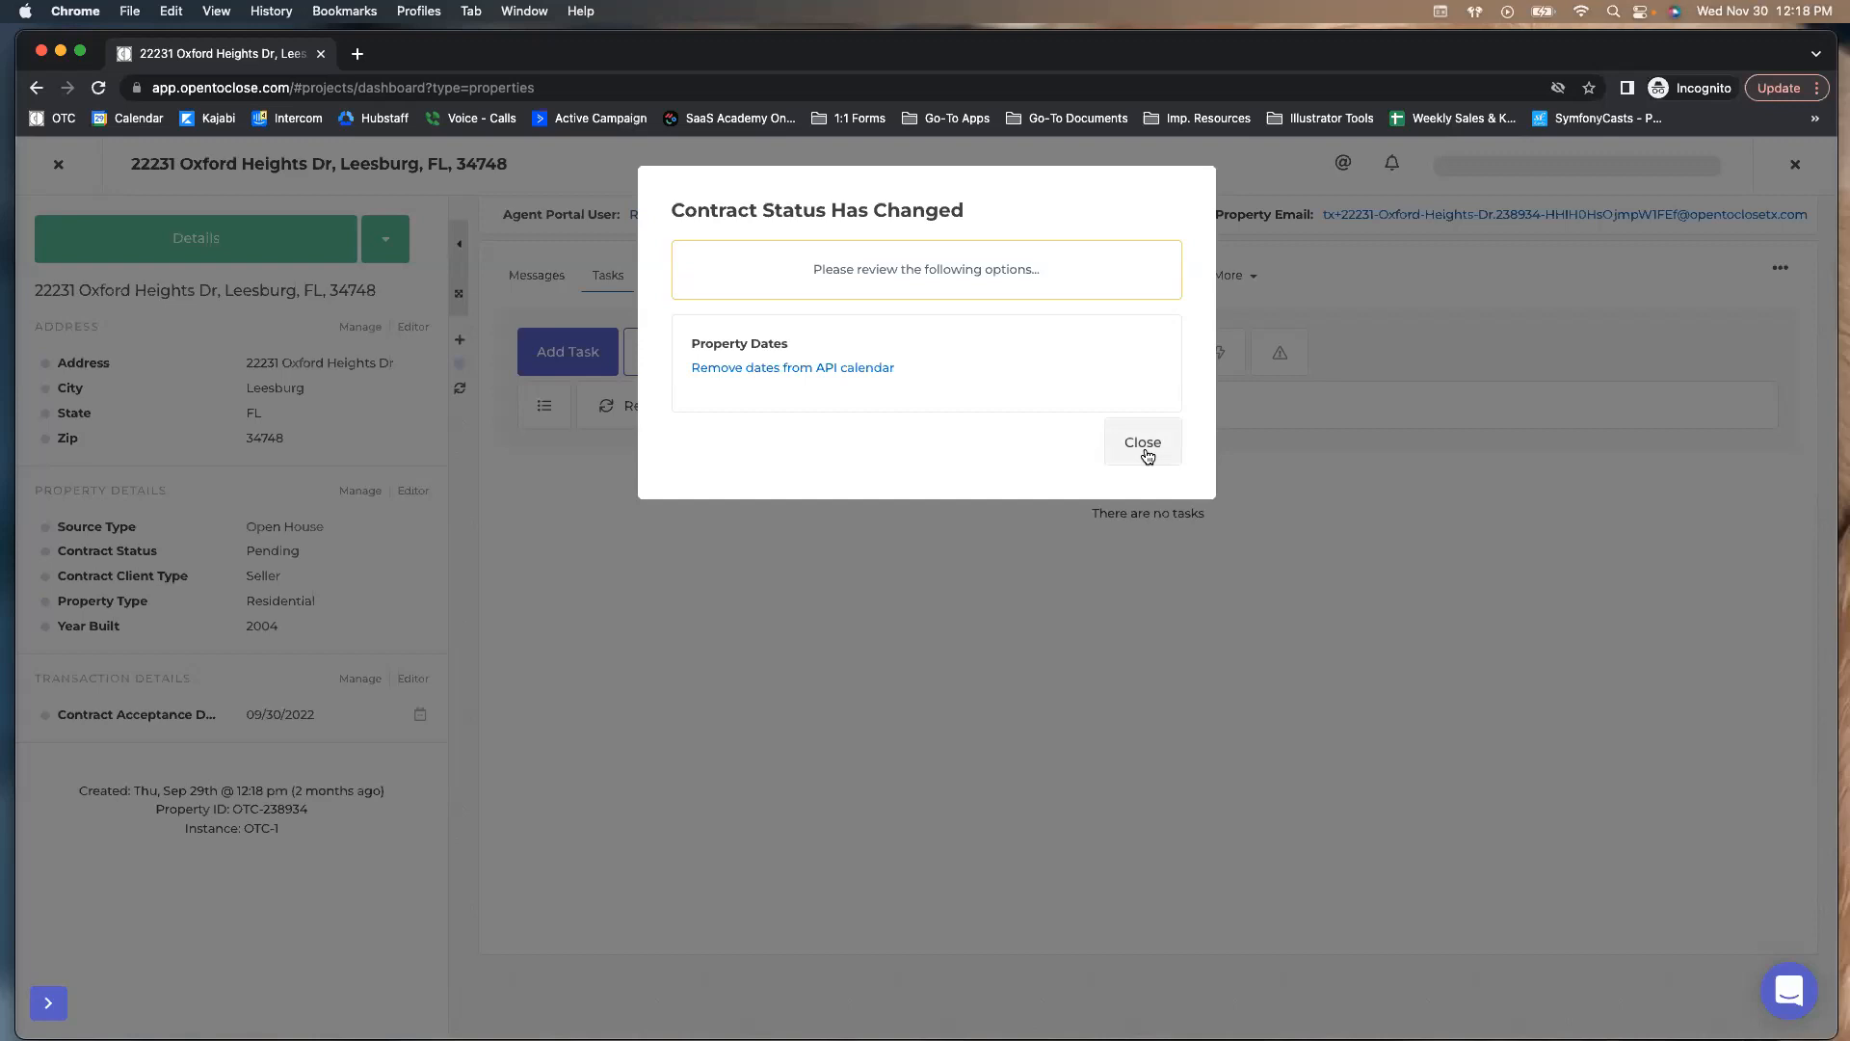
Dismiss the status-change notice and close the property record
left_click(1147, 455)
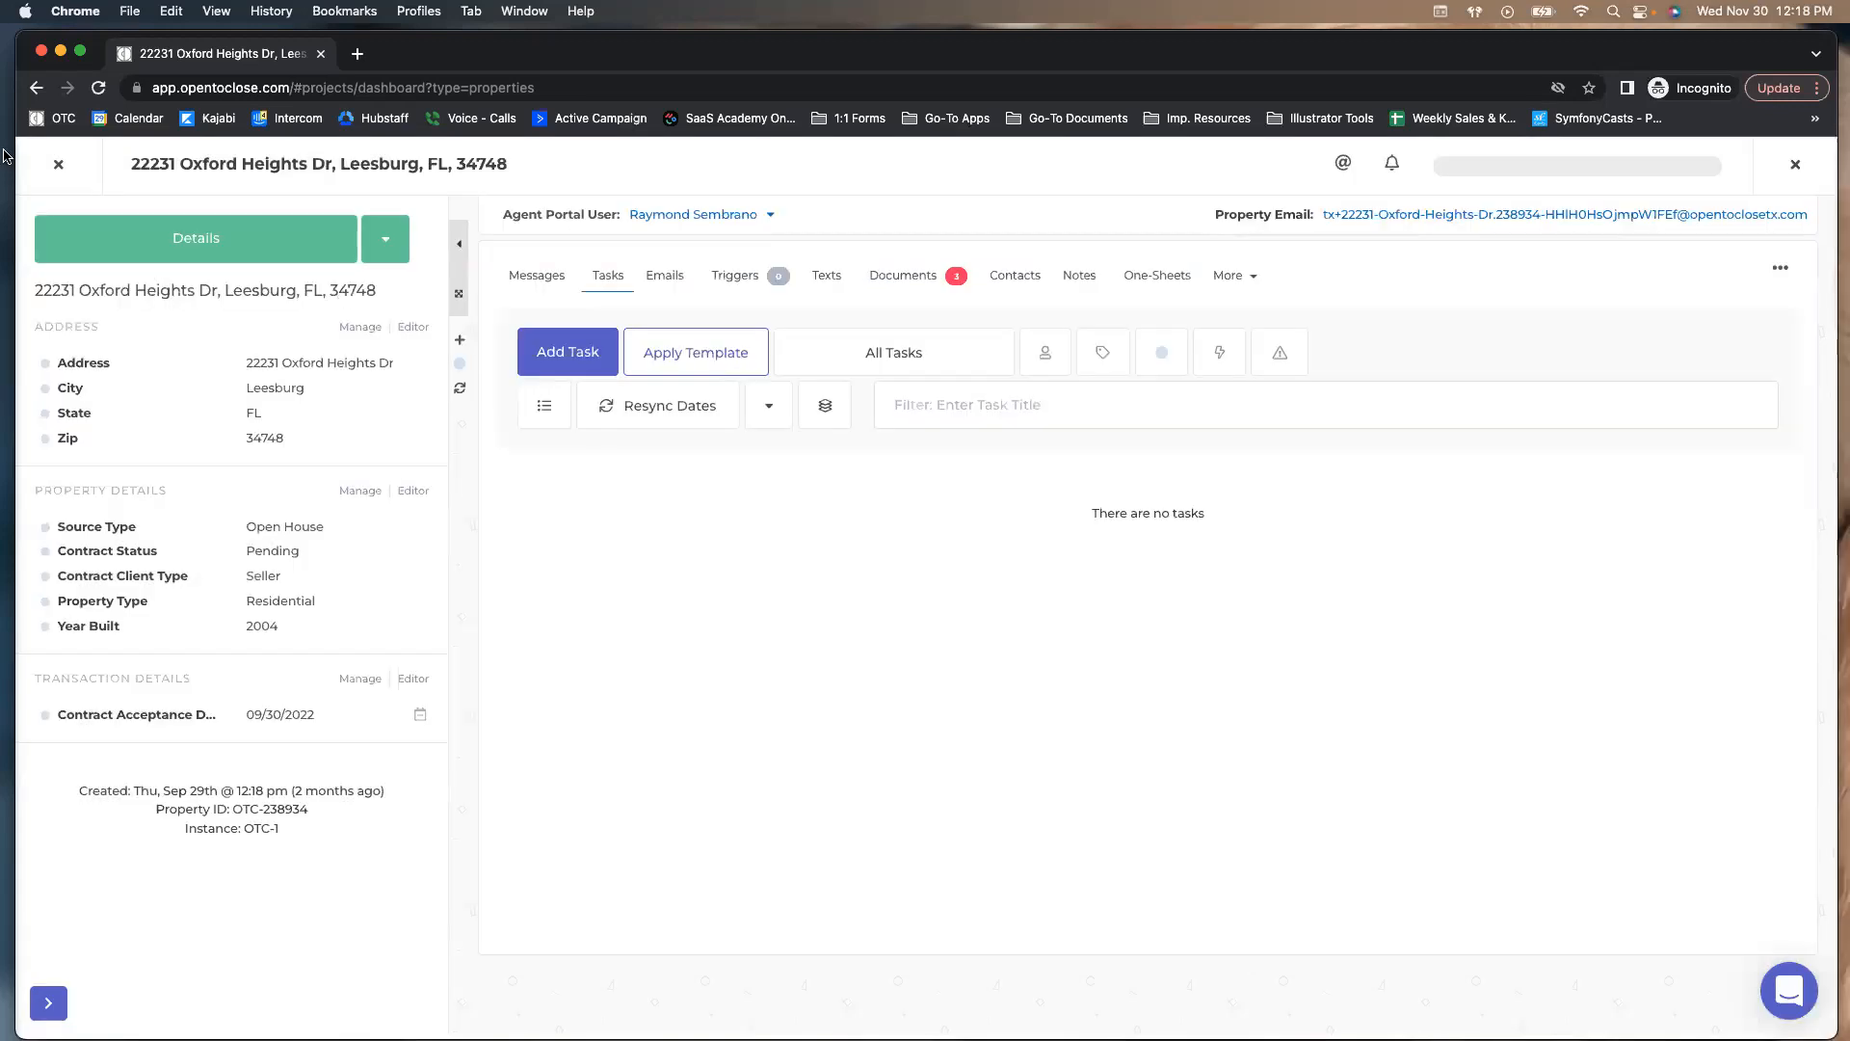
left_click(58, 164)
left_click(161, 242)
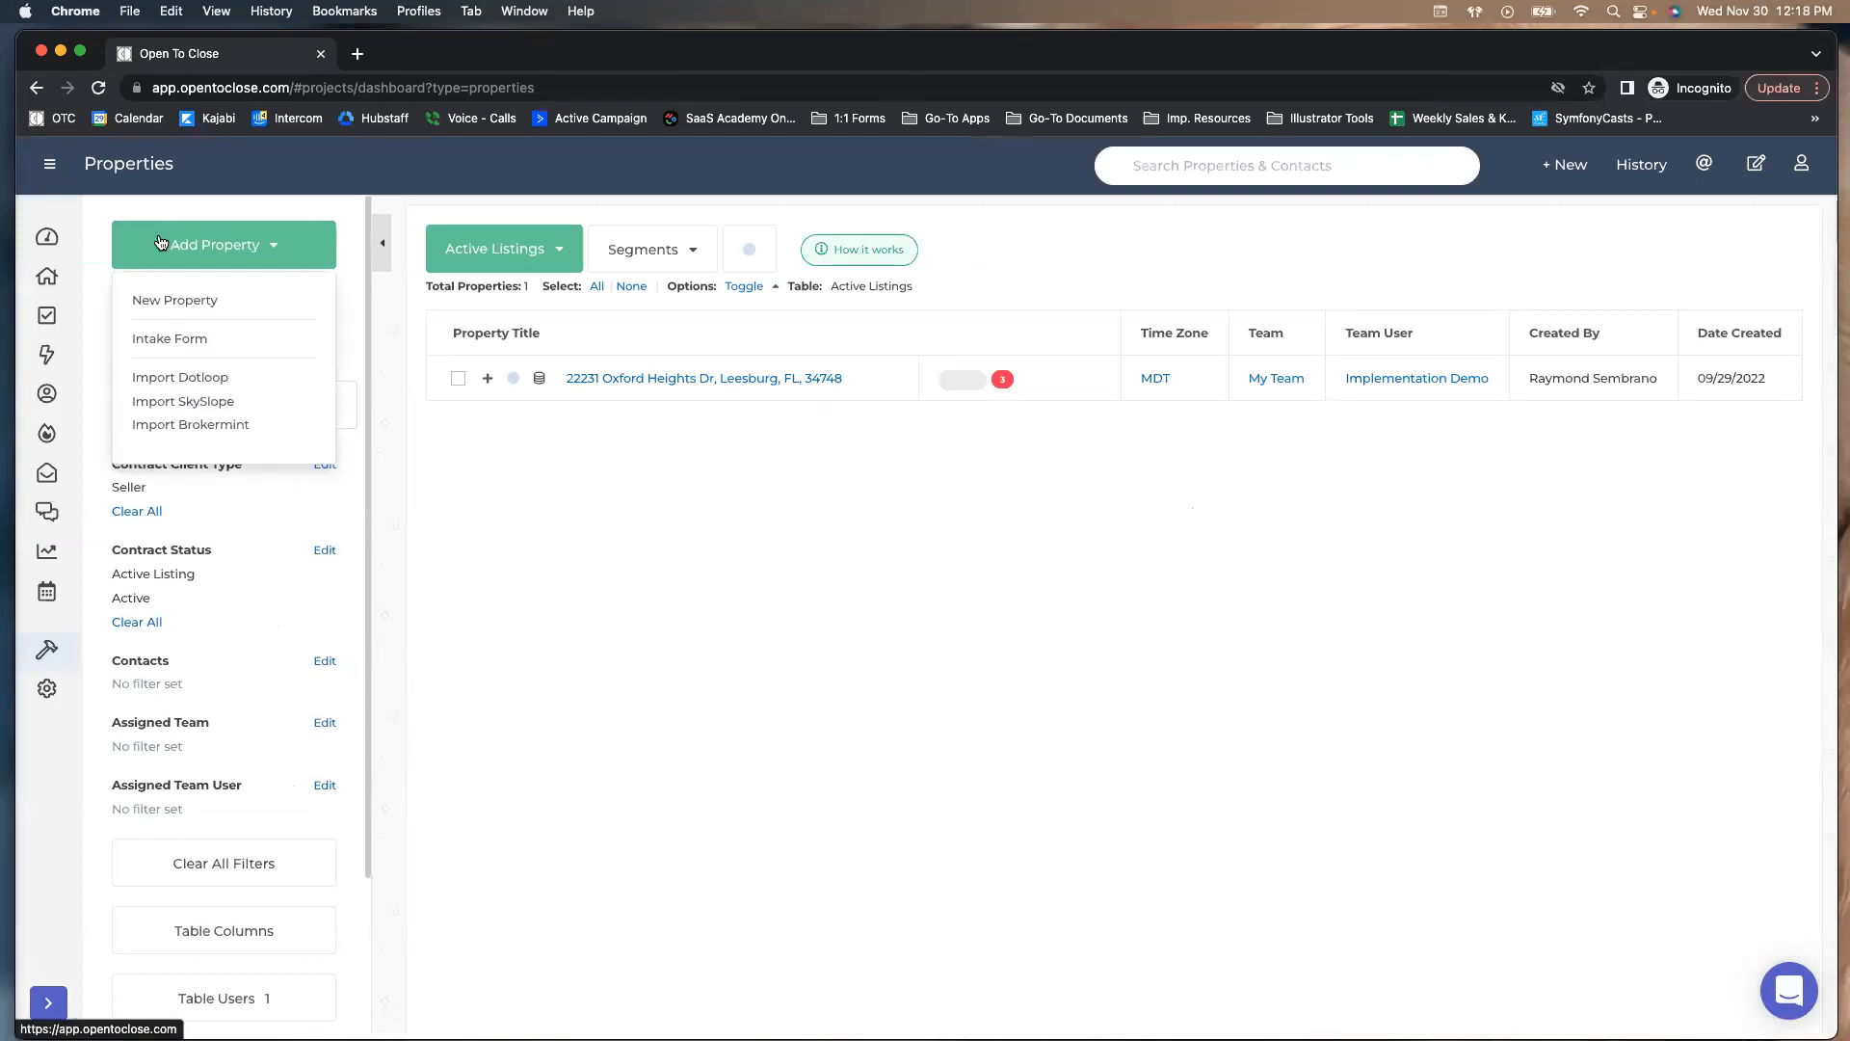
left_click(156, 343)
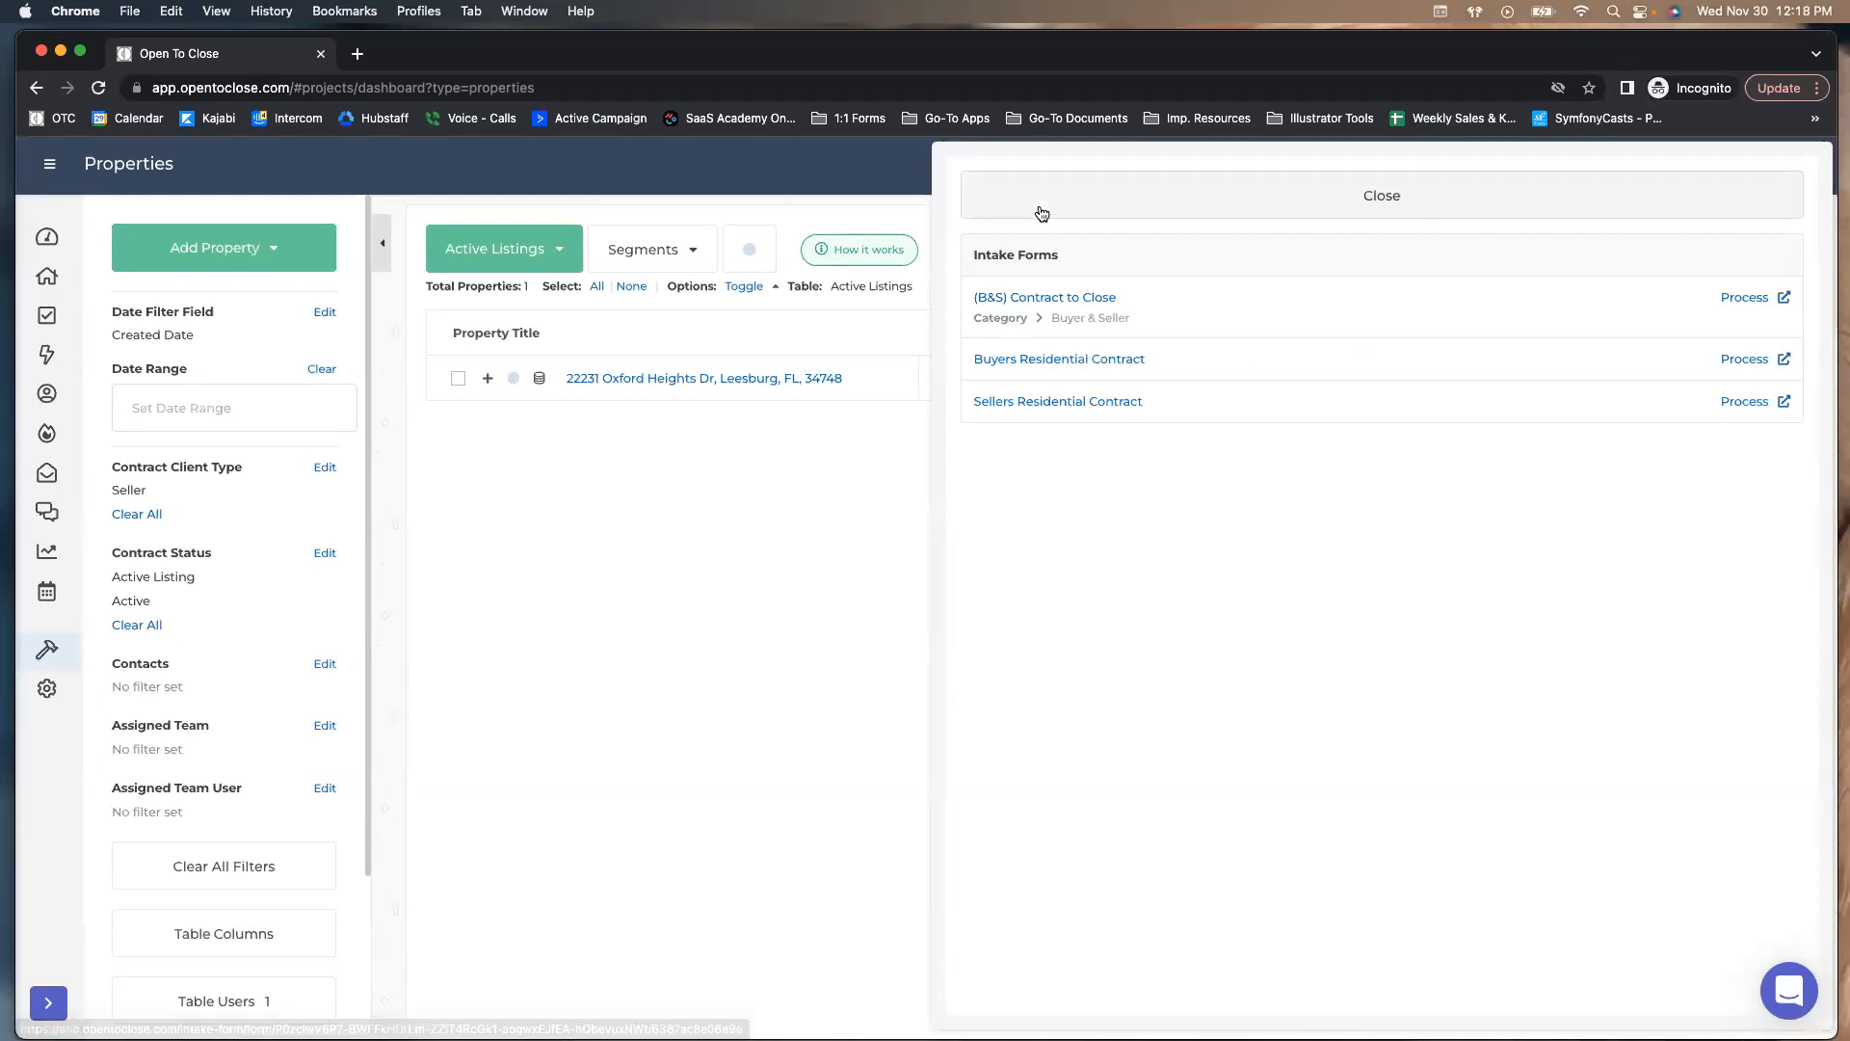
left_click(1042, 213)
left_click(670, 379)
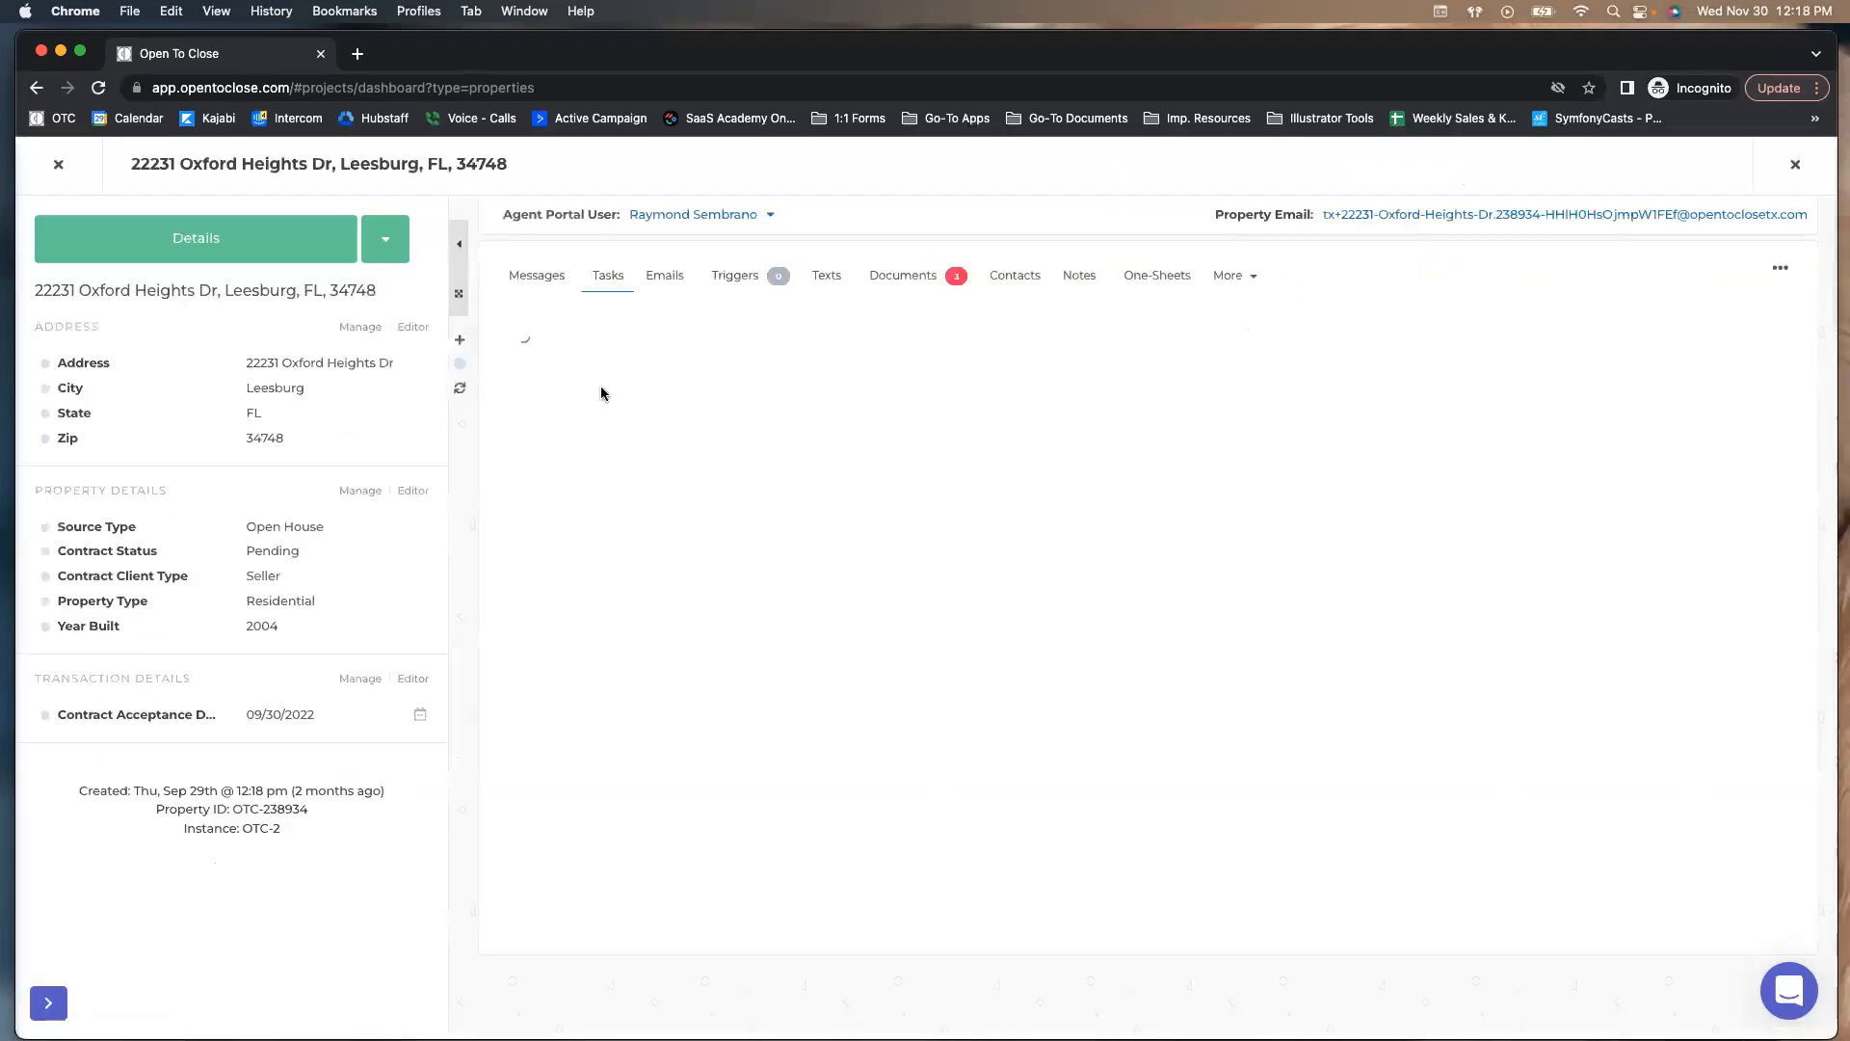
Check the contract status options, keeping it Pending
left_click(273, 552)
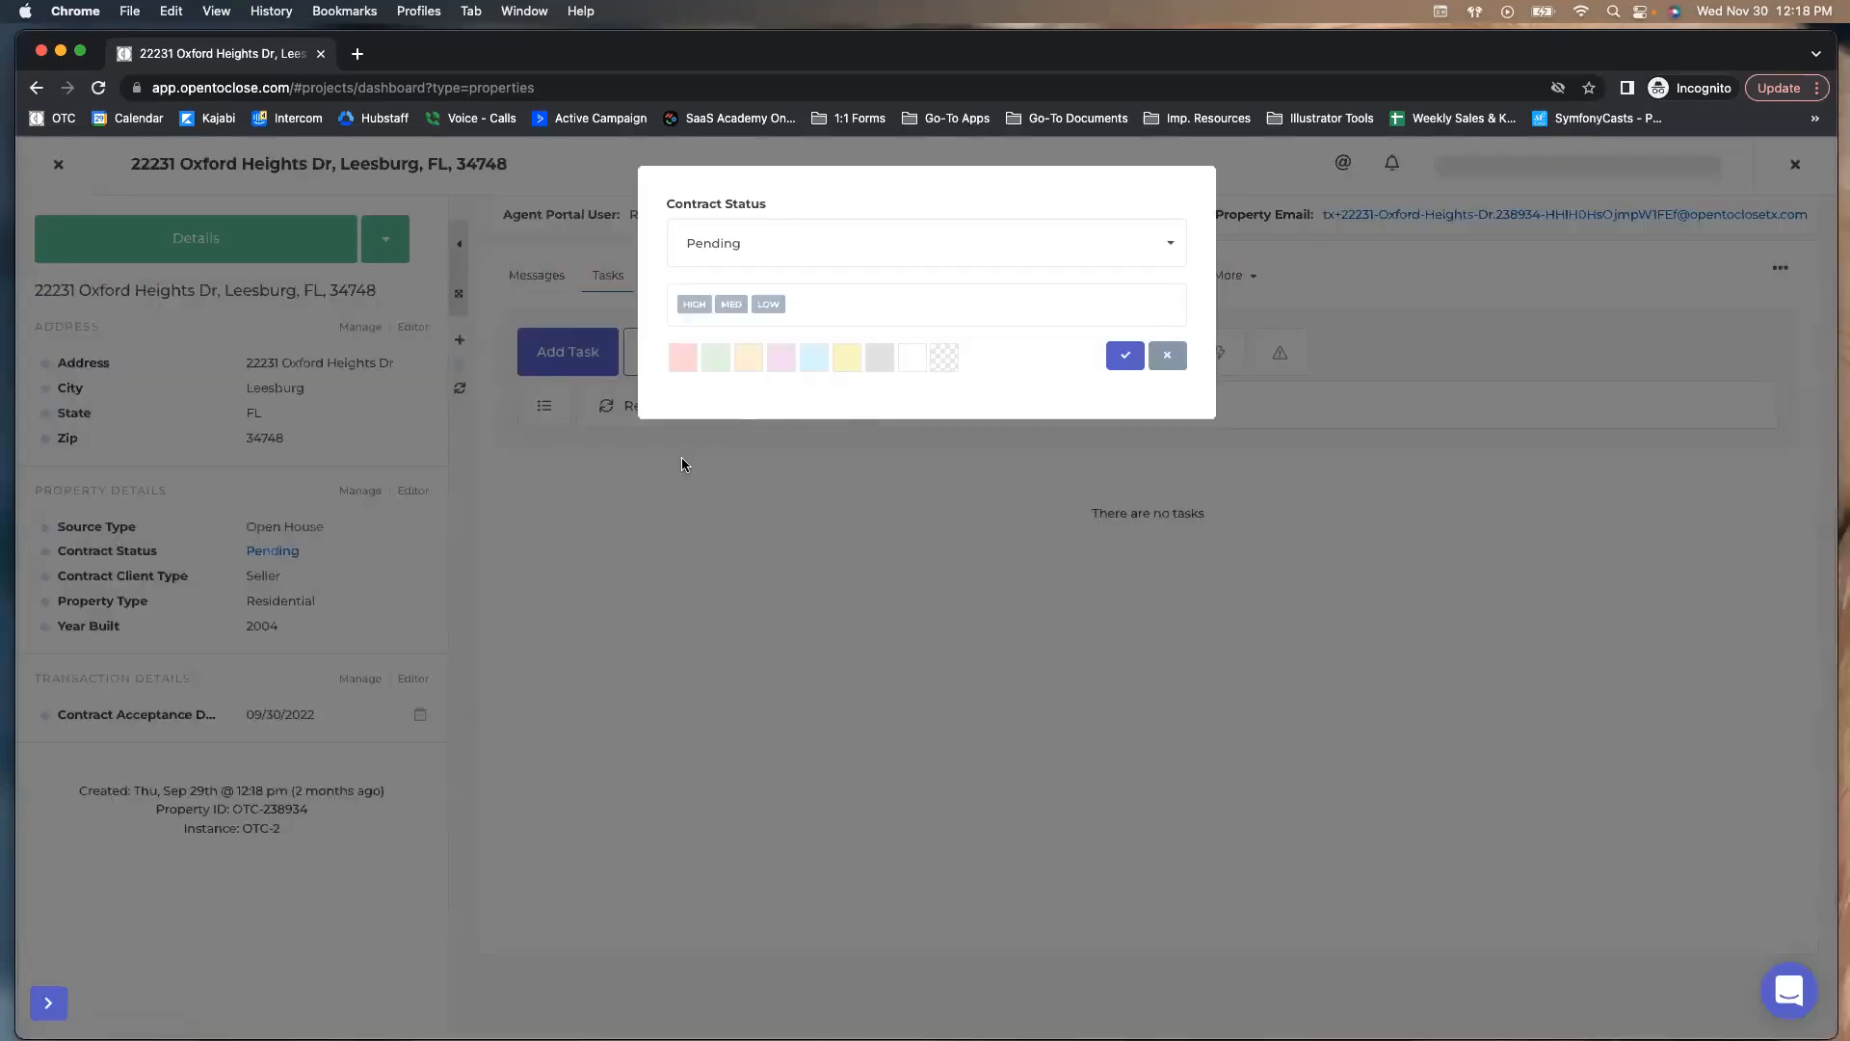
left_click(737, 243)
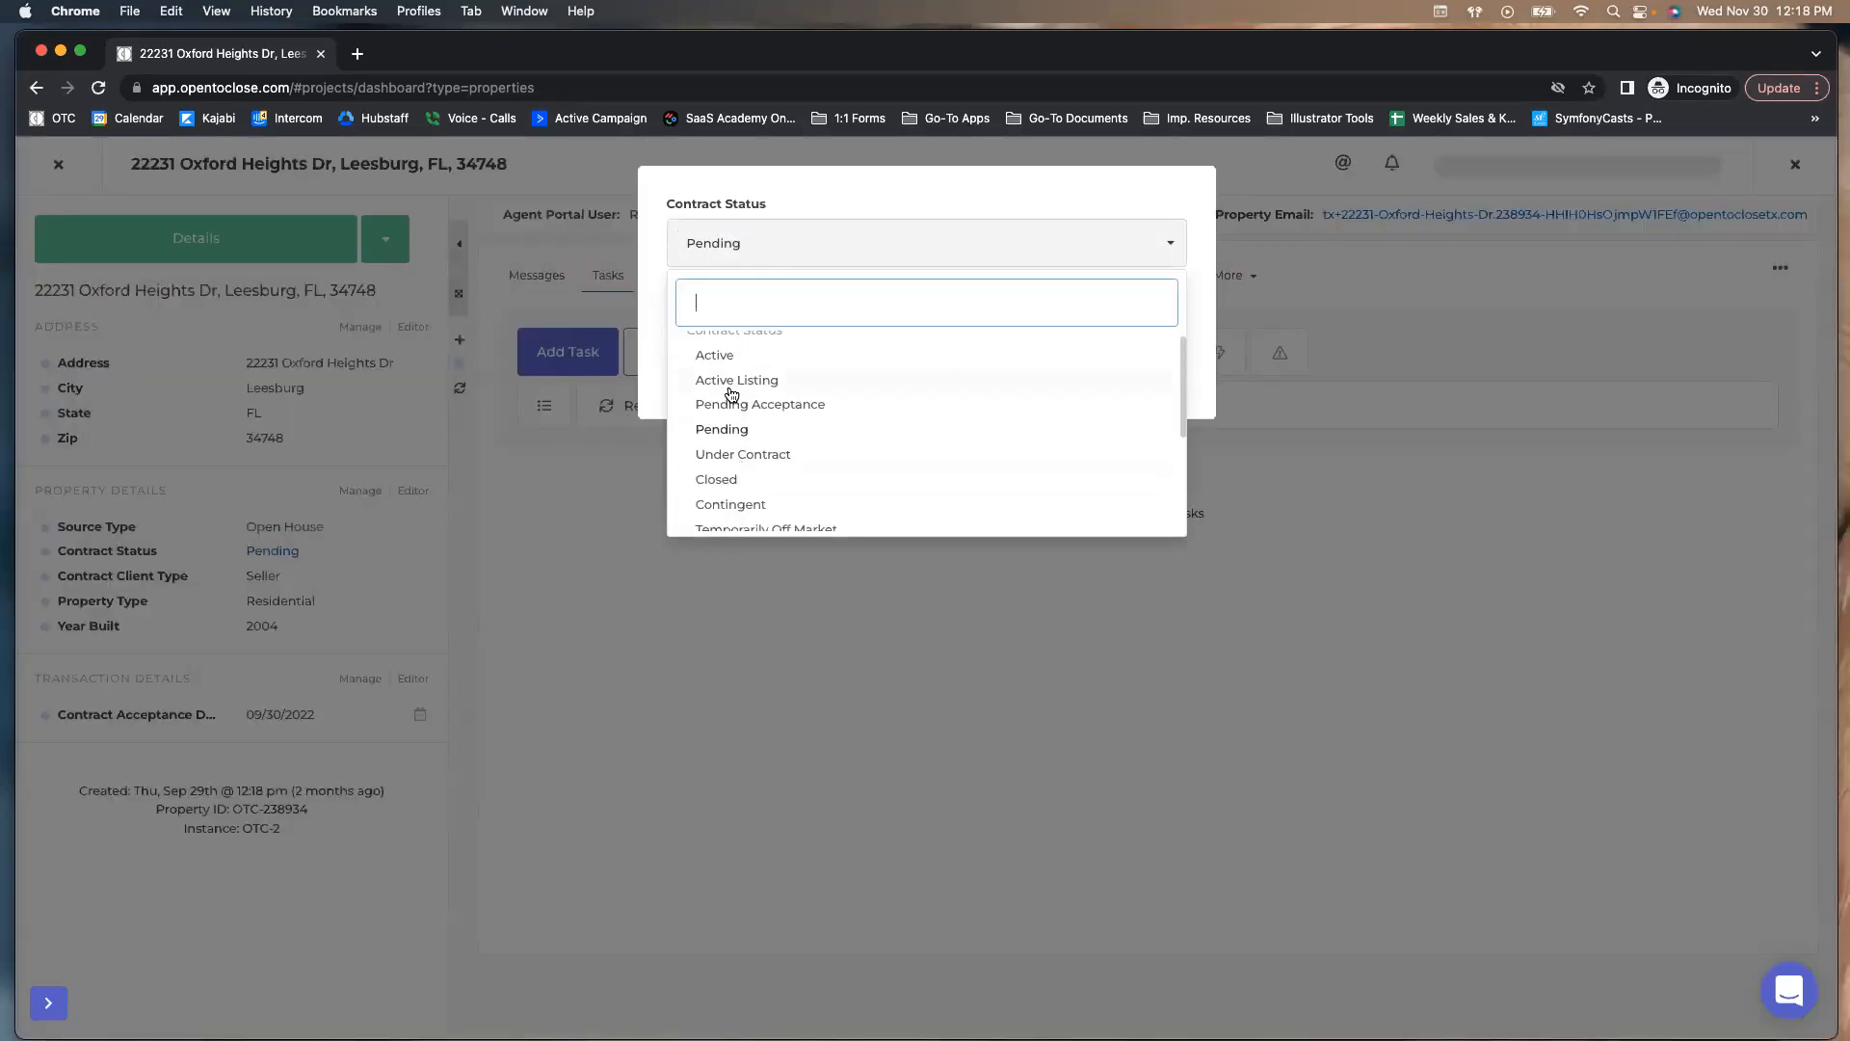
left_click(655, 296)
left_click(1165, 362)
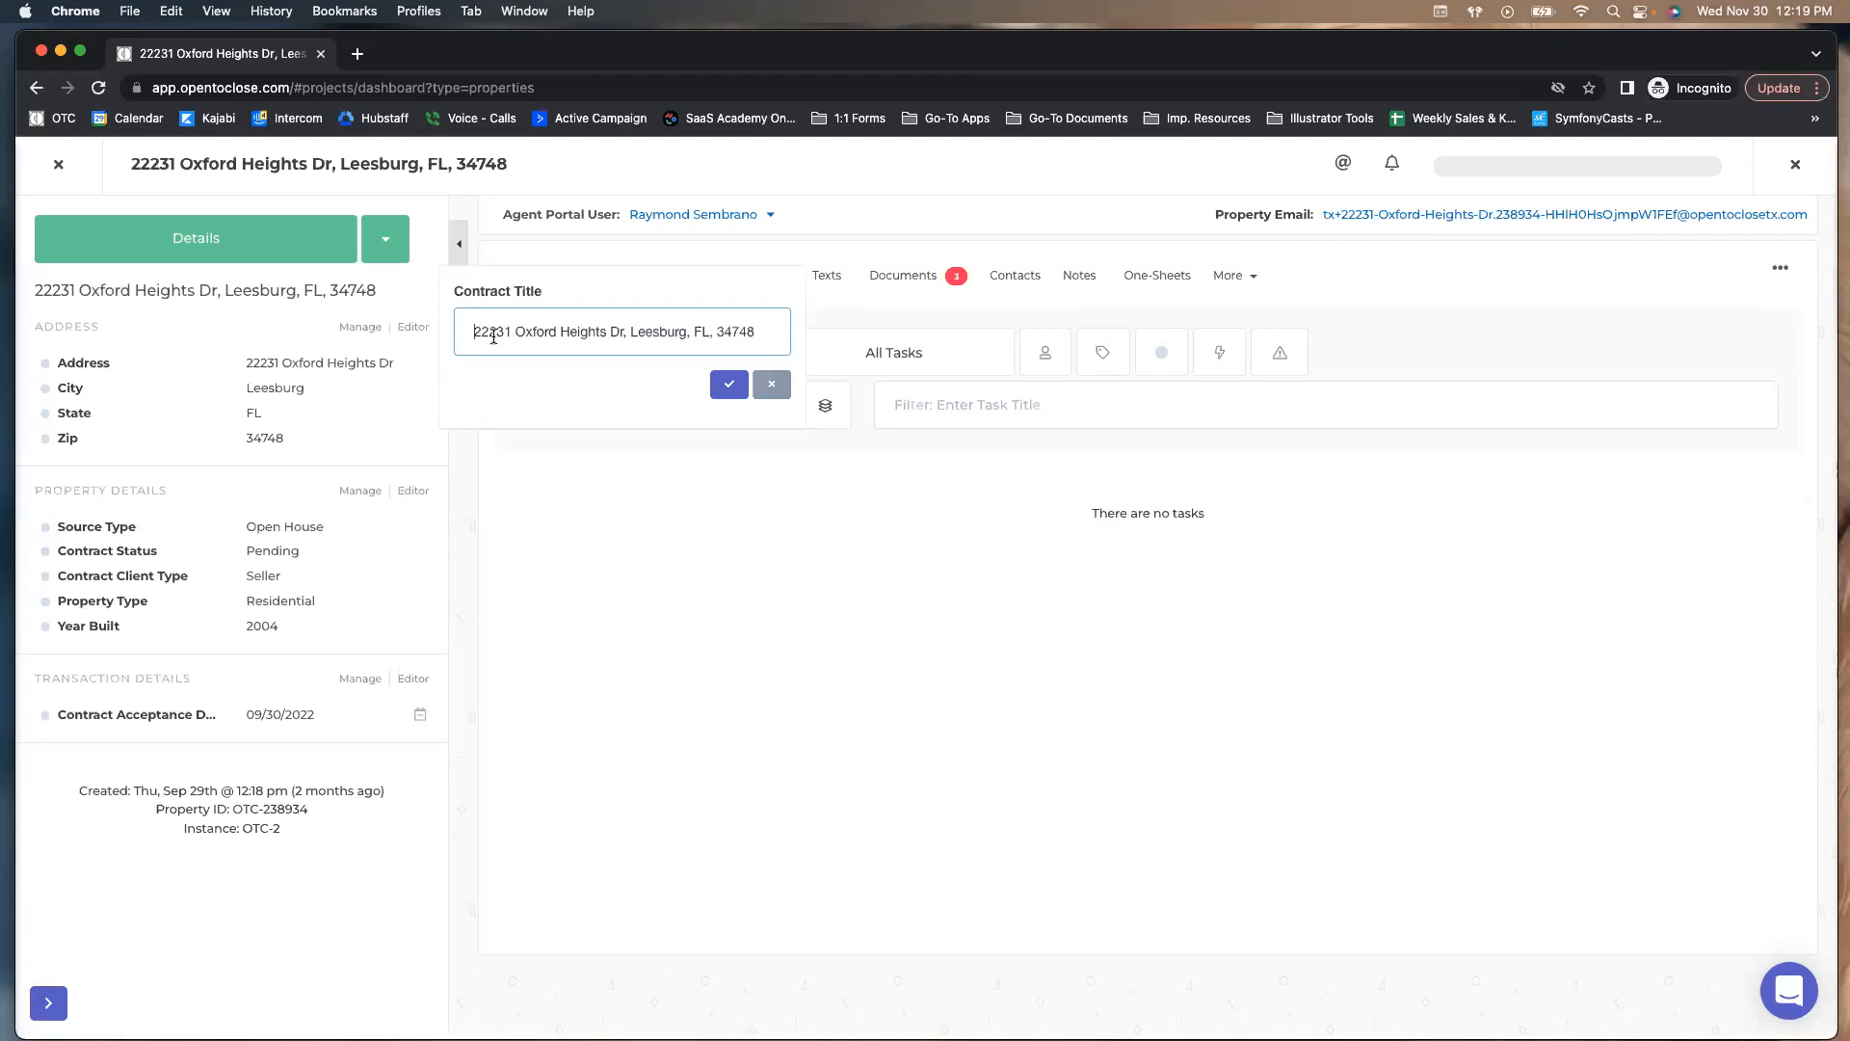
Try 'LUC:' and 'Listing:' title prefixes, remove them, and cancel the title edit
type("LUC")
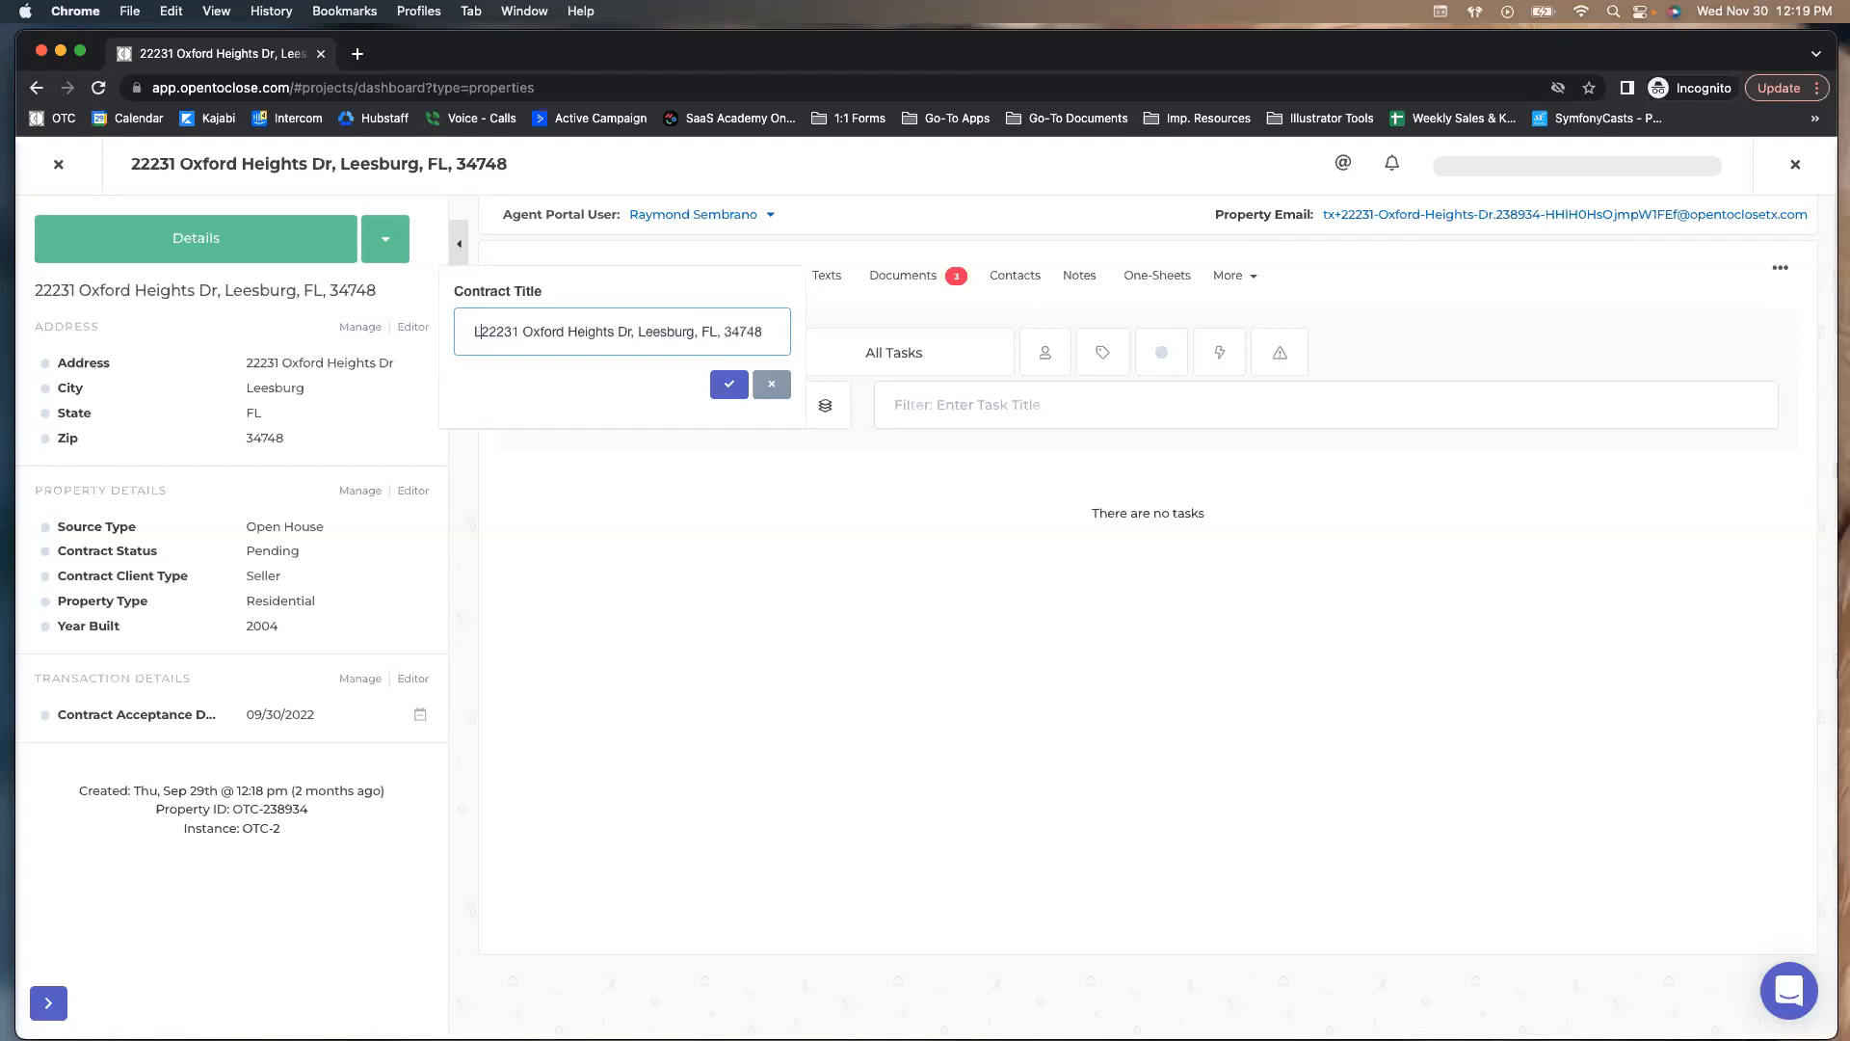
type(":")
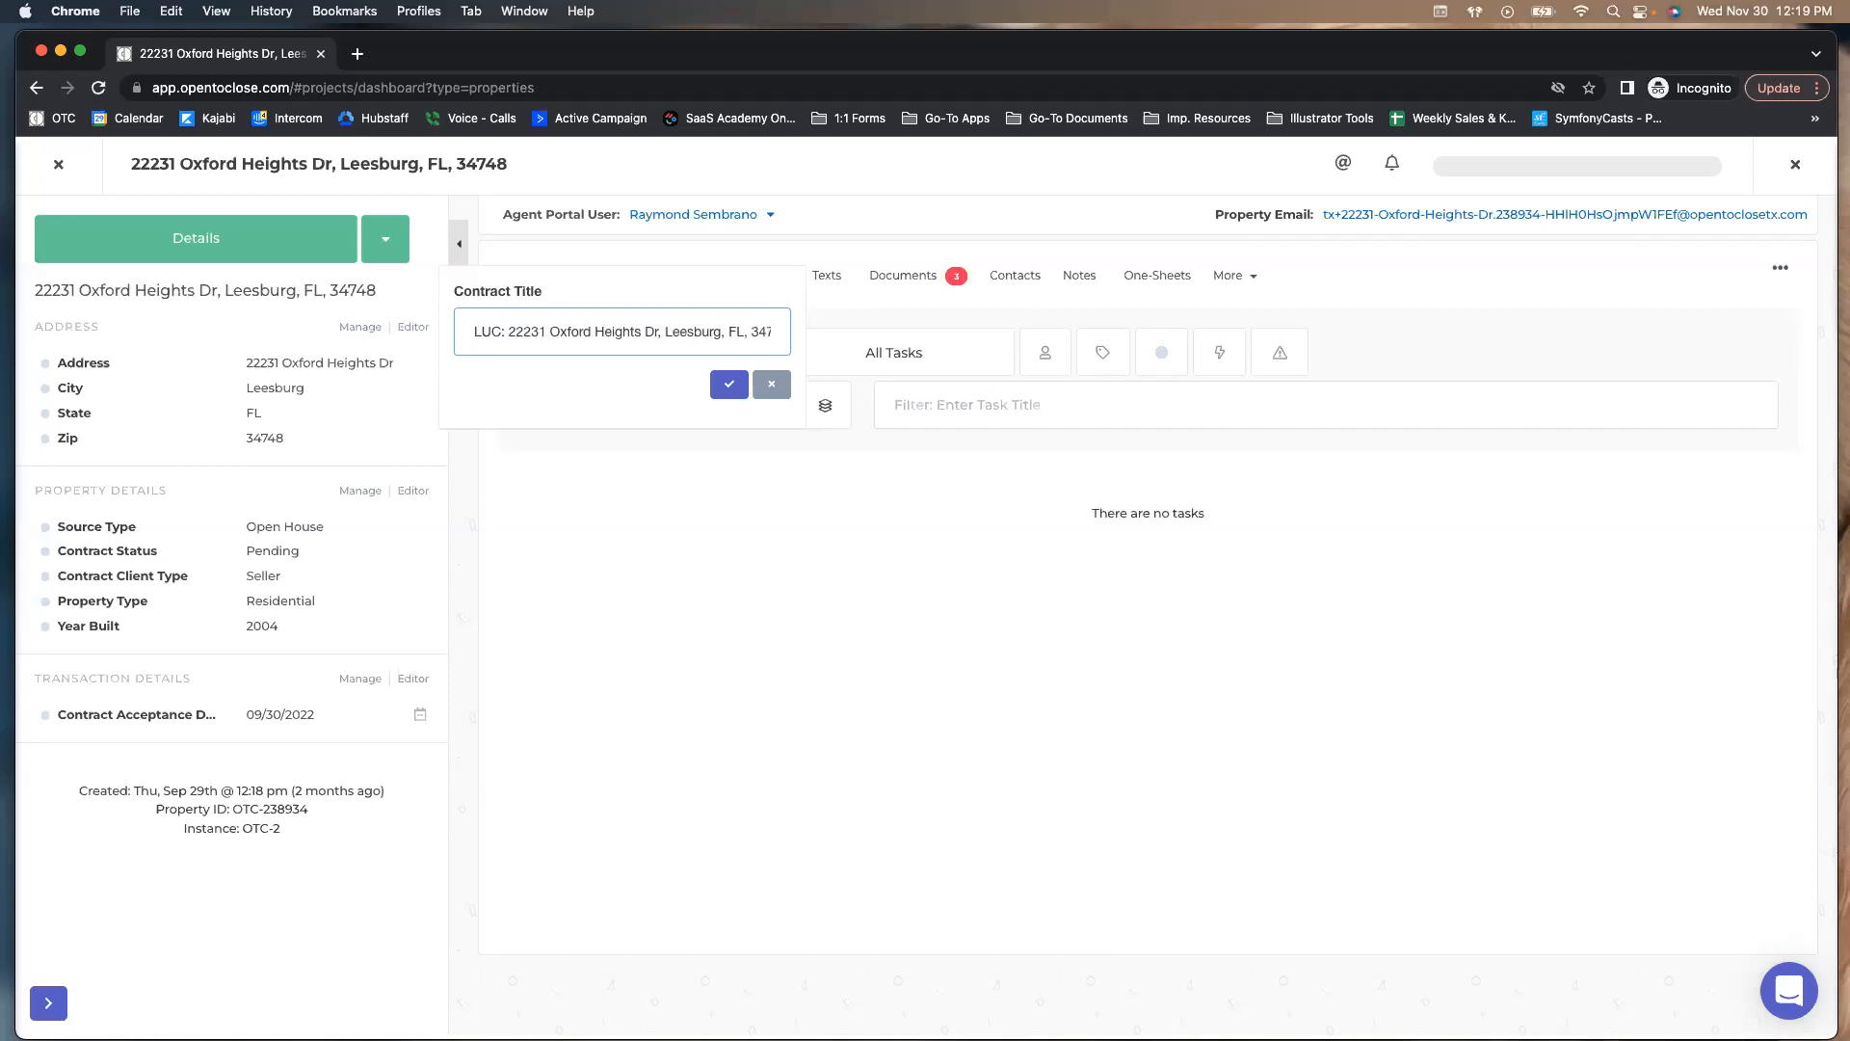
key("BackSpace")
key("BackSpace")
key("BackSpace")
key("BackSpace")
key("BackSpace")
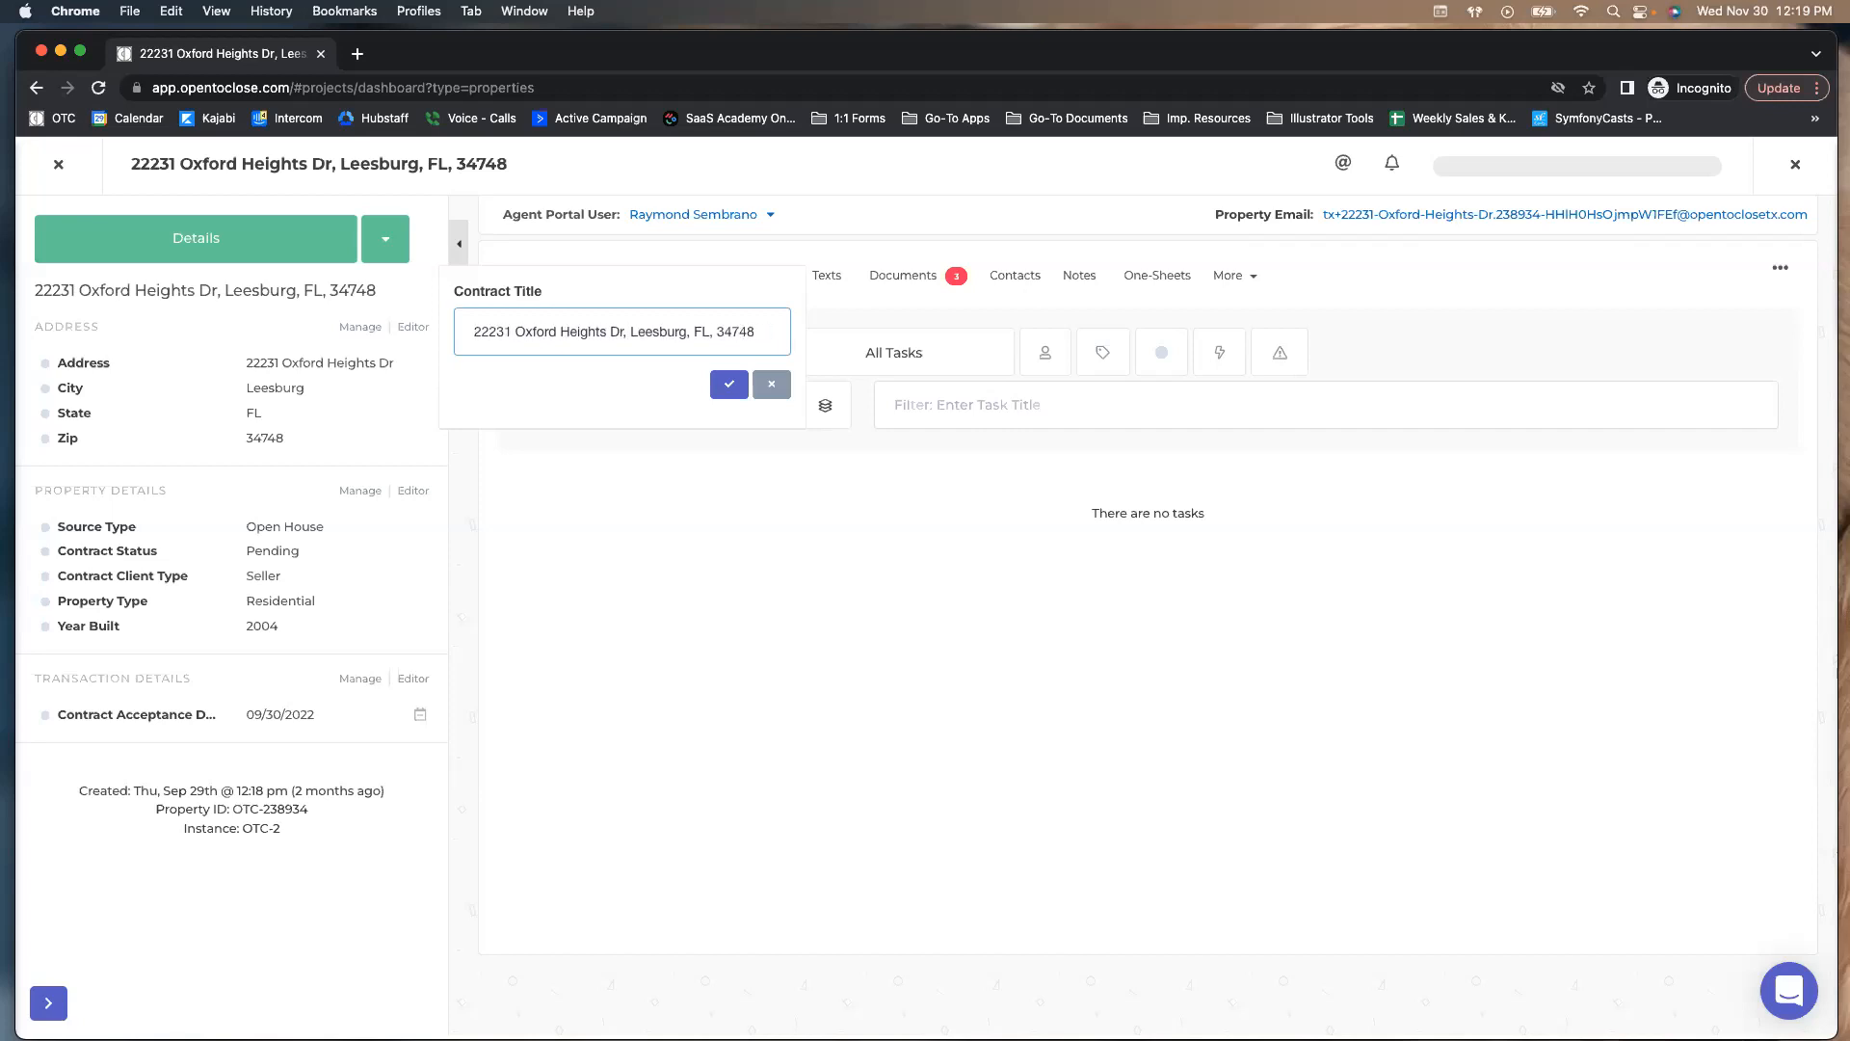
type("Listing")
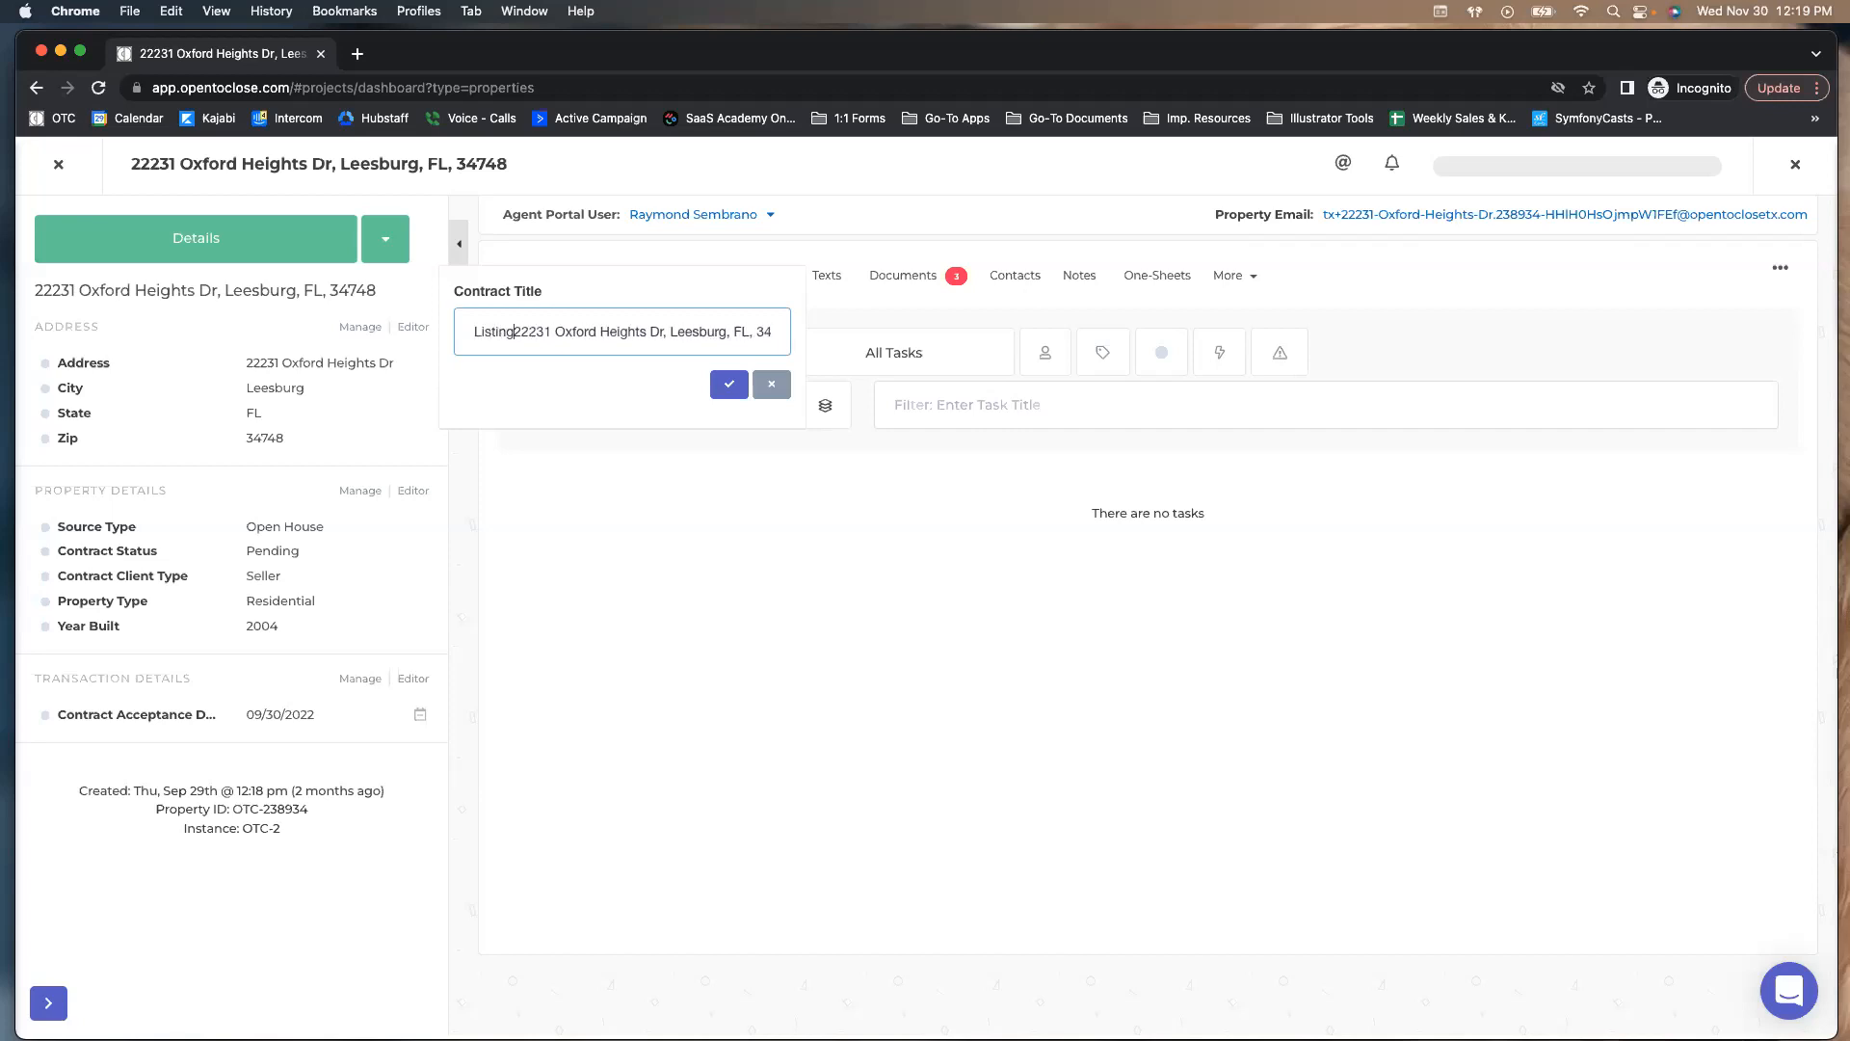
type(":")
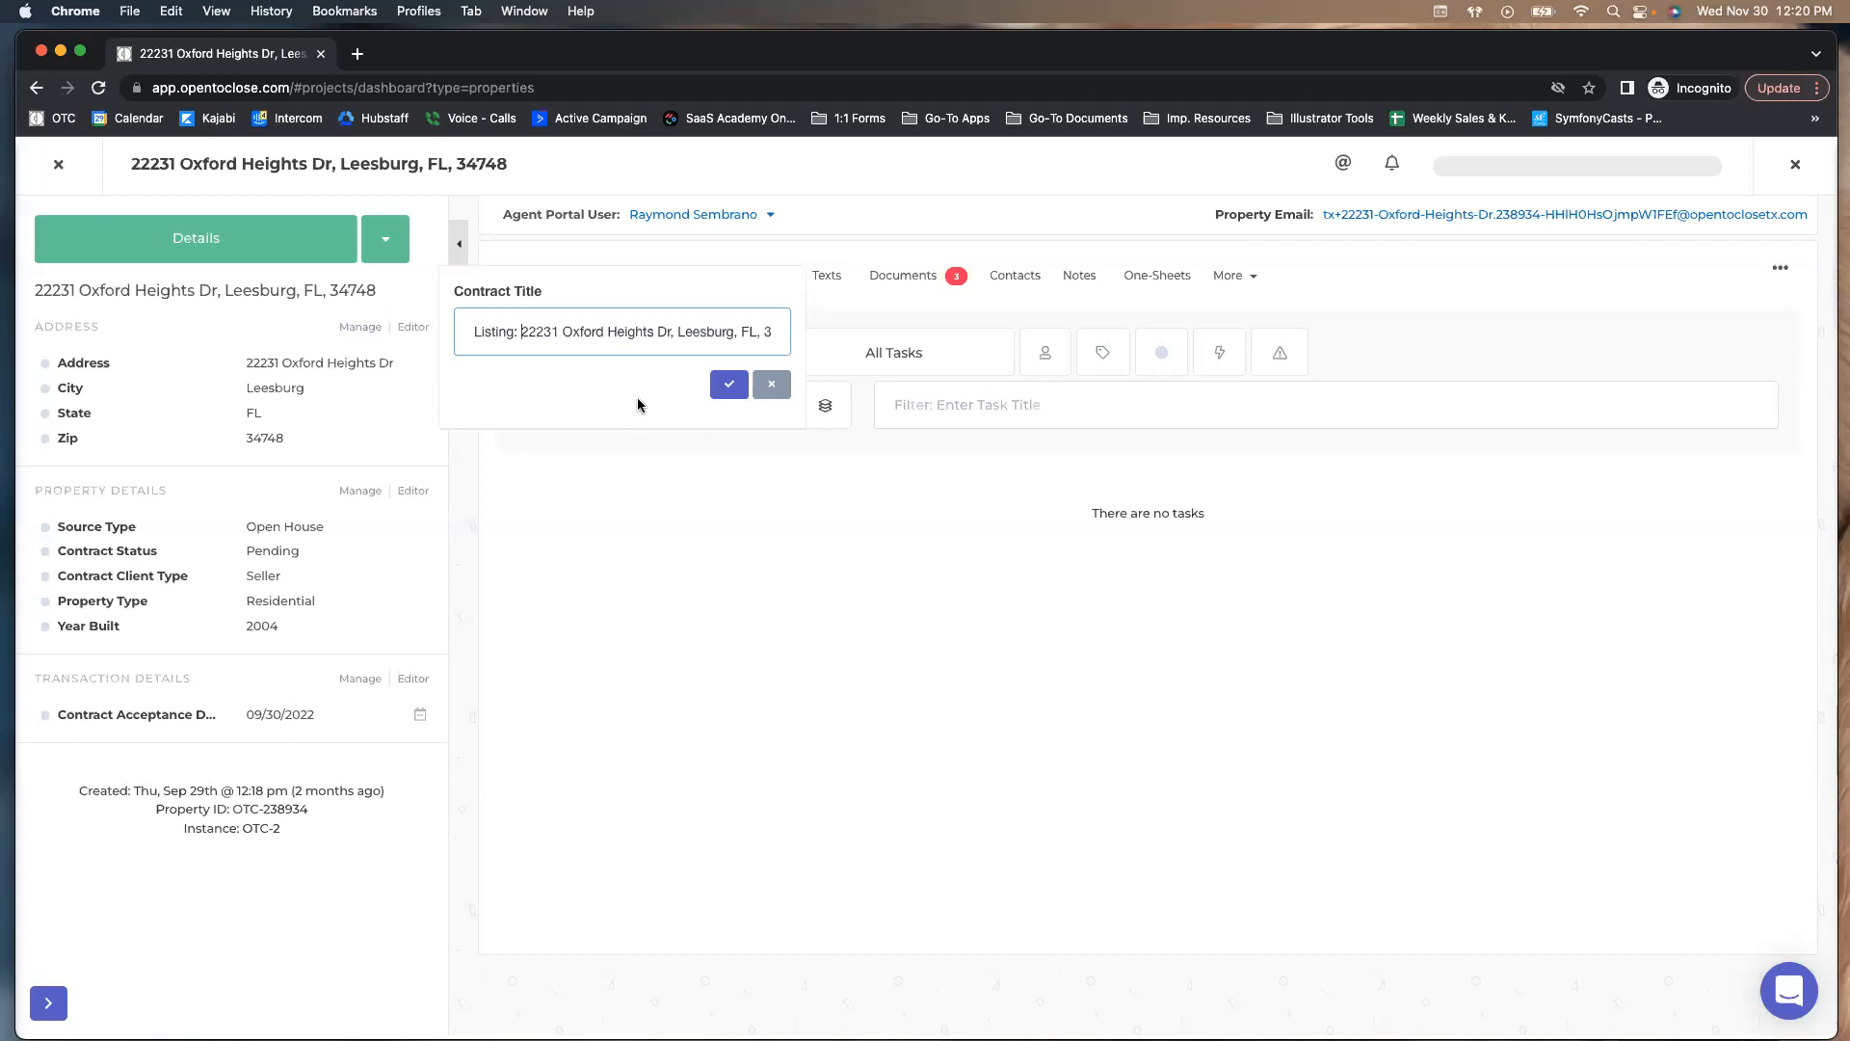
key("BackSpace")
key("BackSpace")
key("BackSpace")
key("BackSpace")
key("BackSpace")
key("BackSpace")
key("BackSpace")
key("BackSpace")
key("BackSpace")
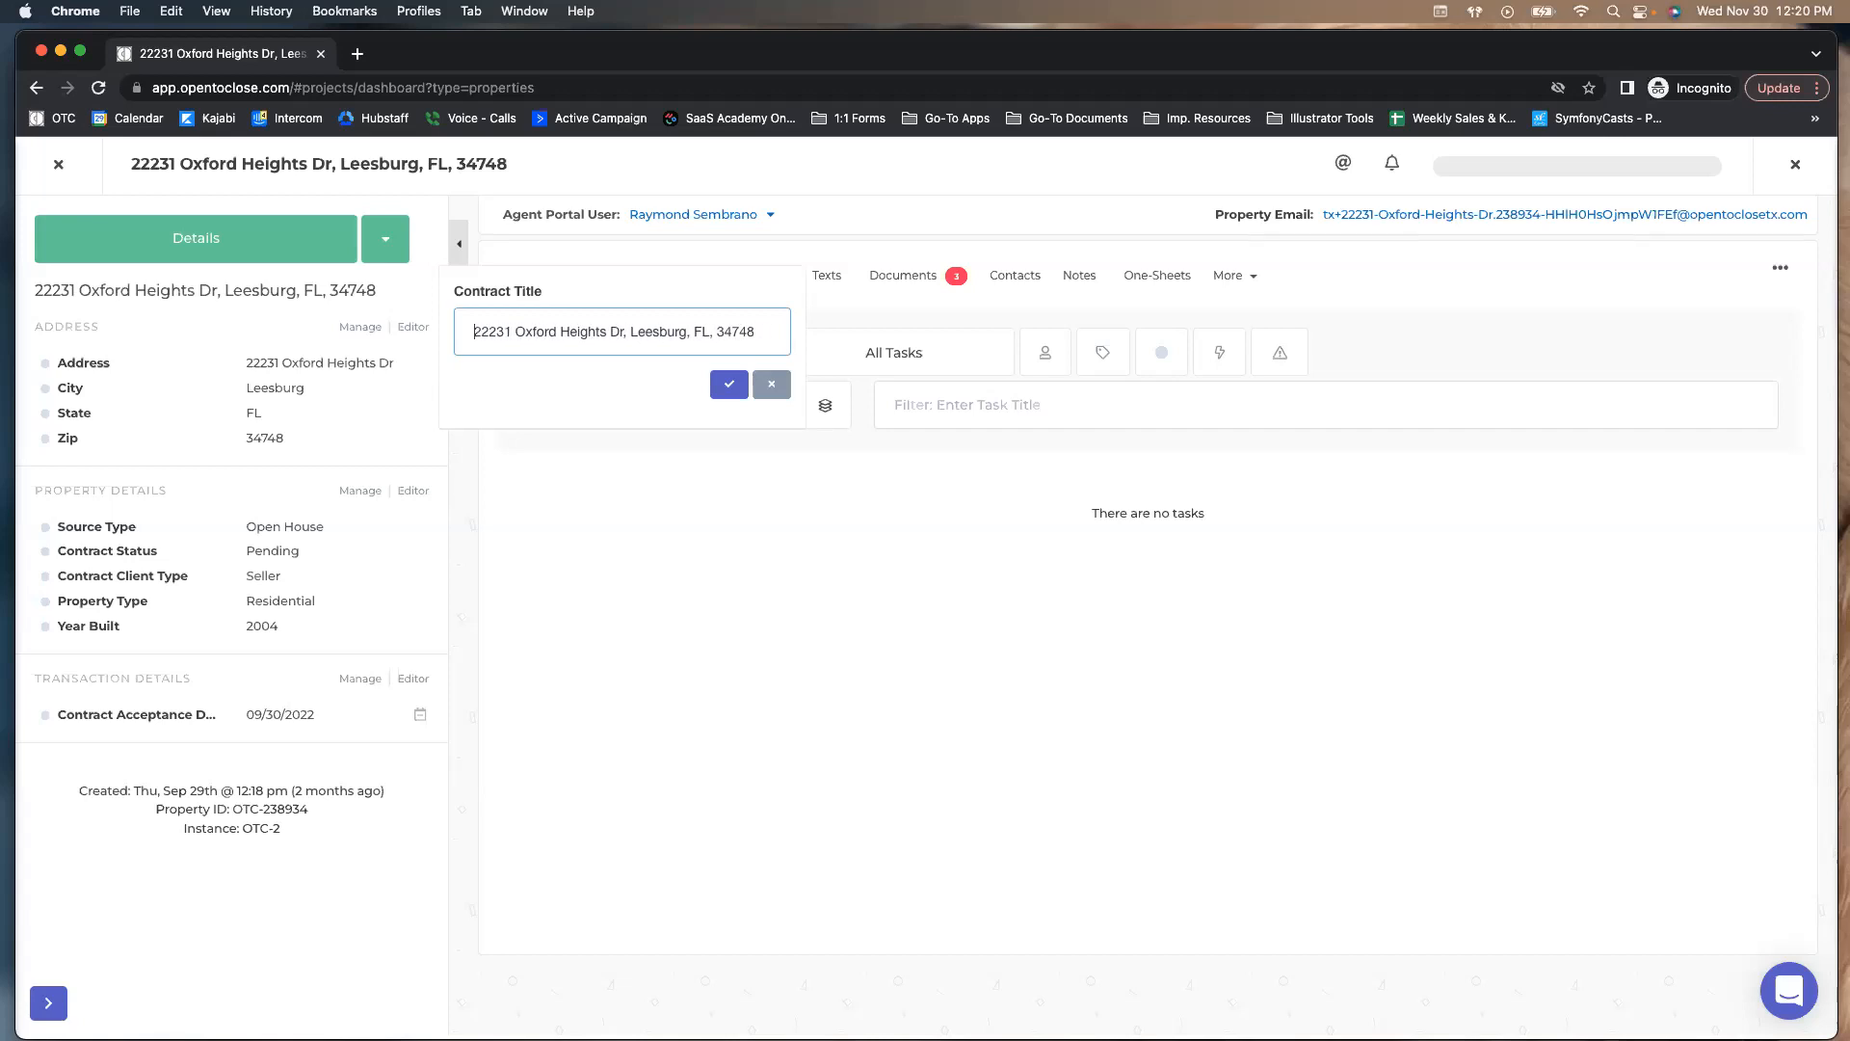
left_click(771, 384)
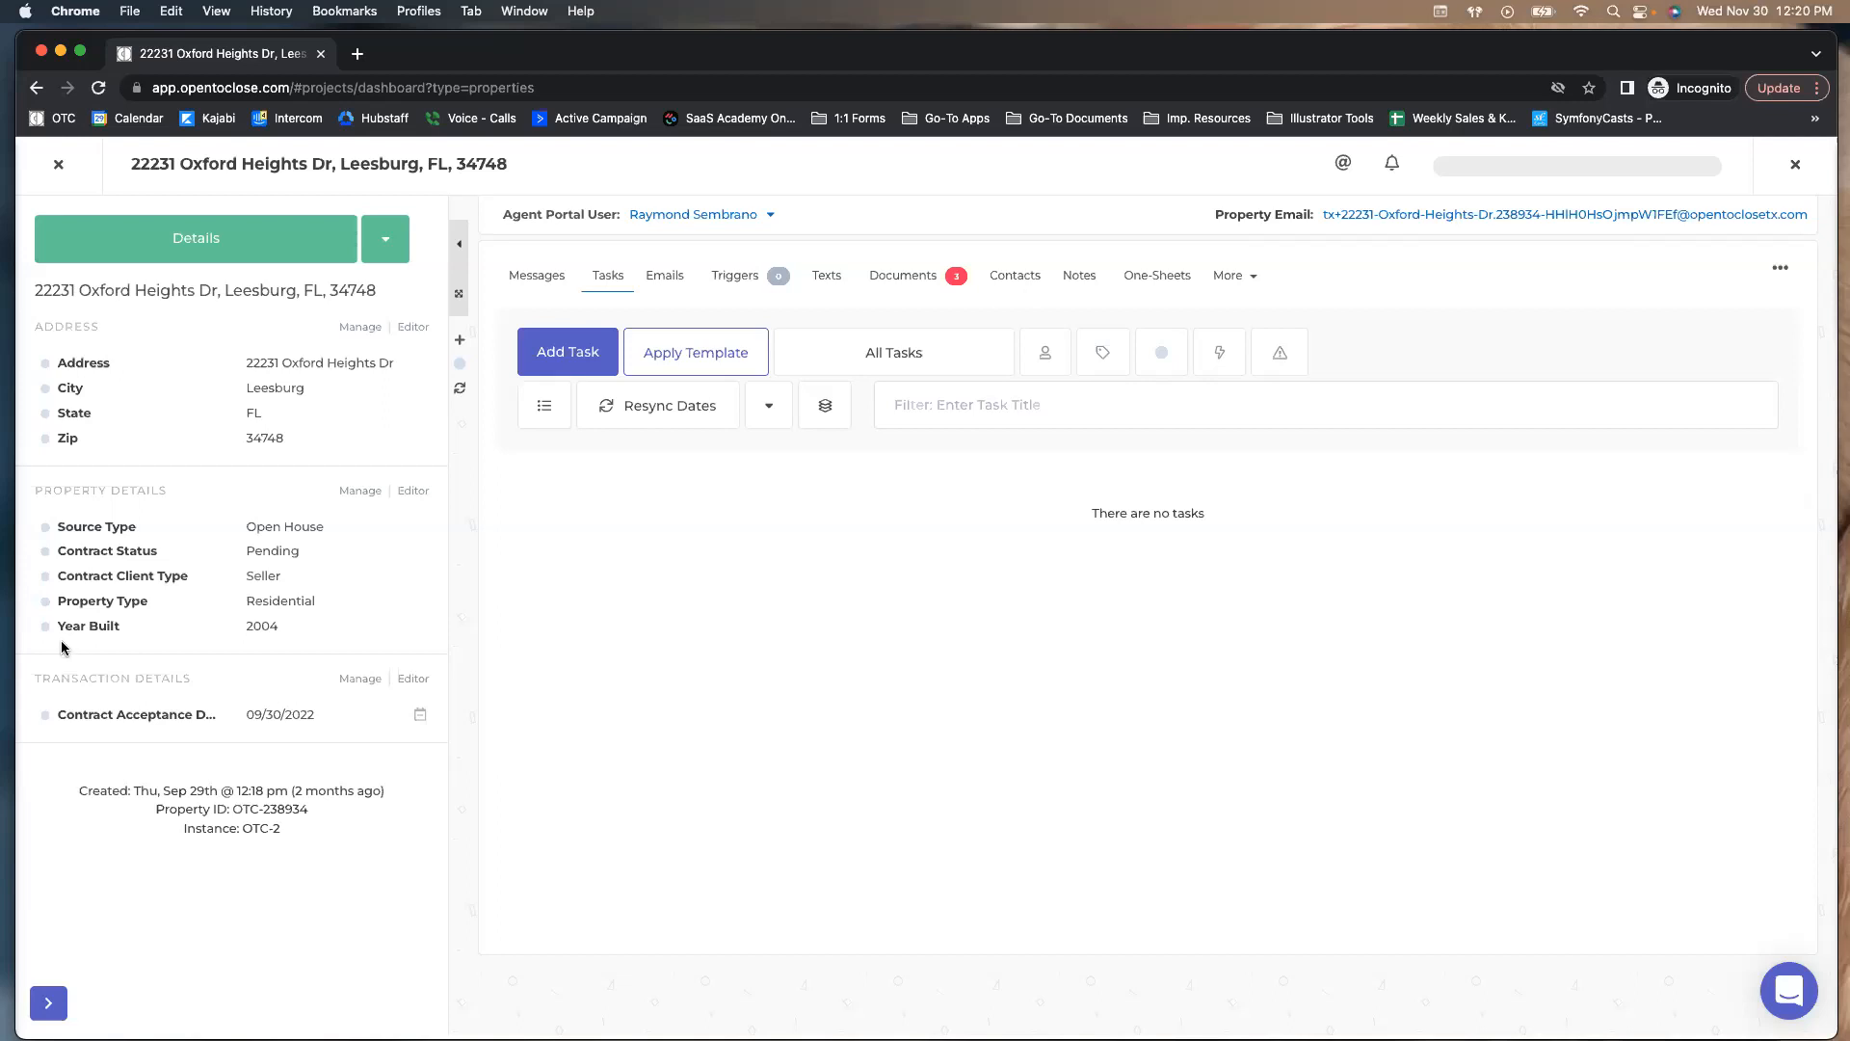
View the colour palette without picking a colour, then close the property record
left_click(460, 363)
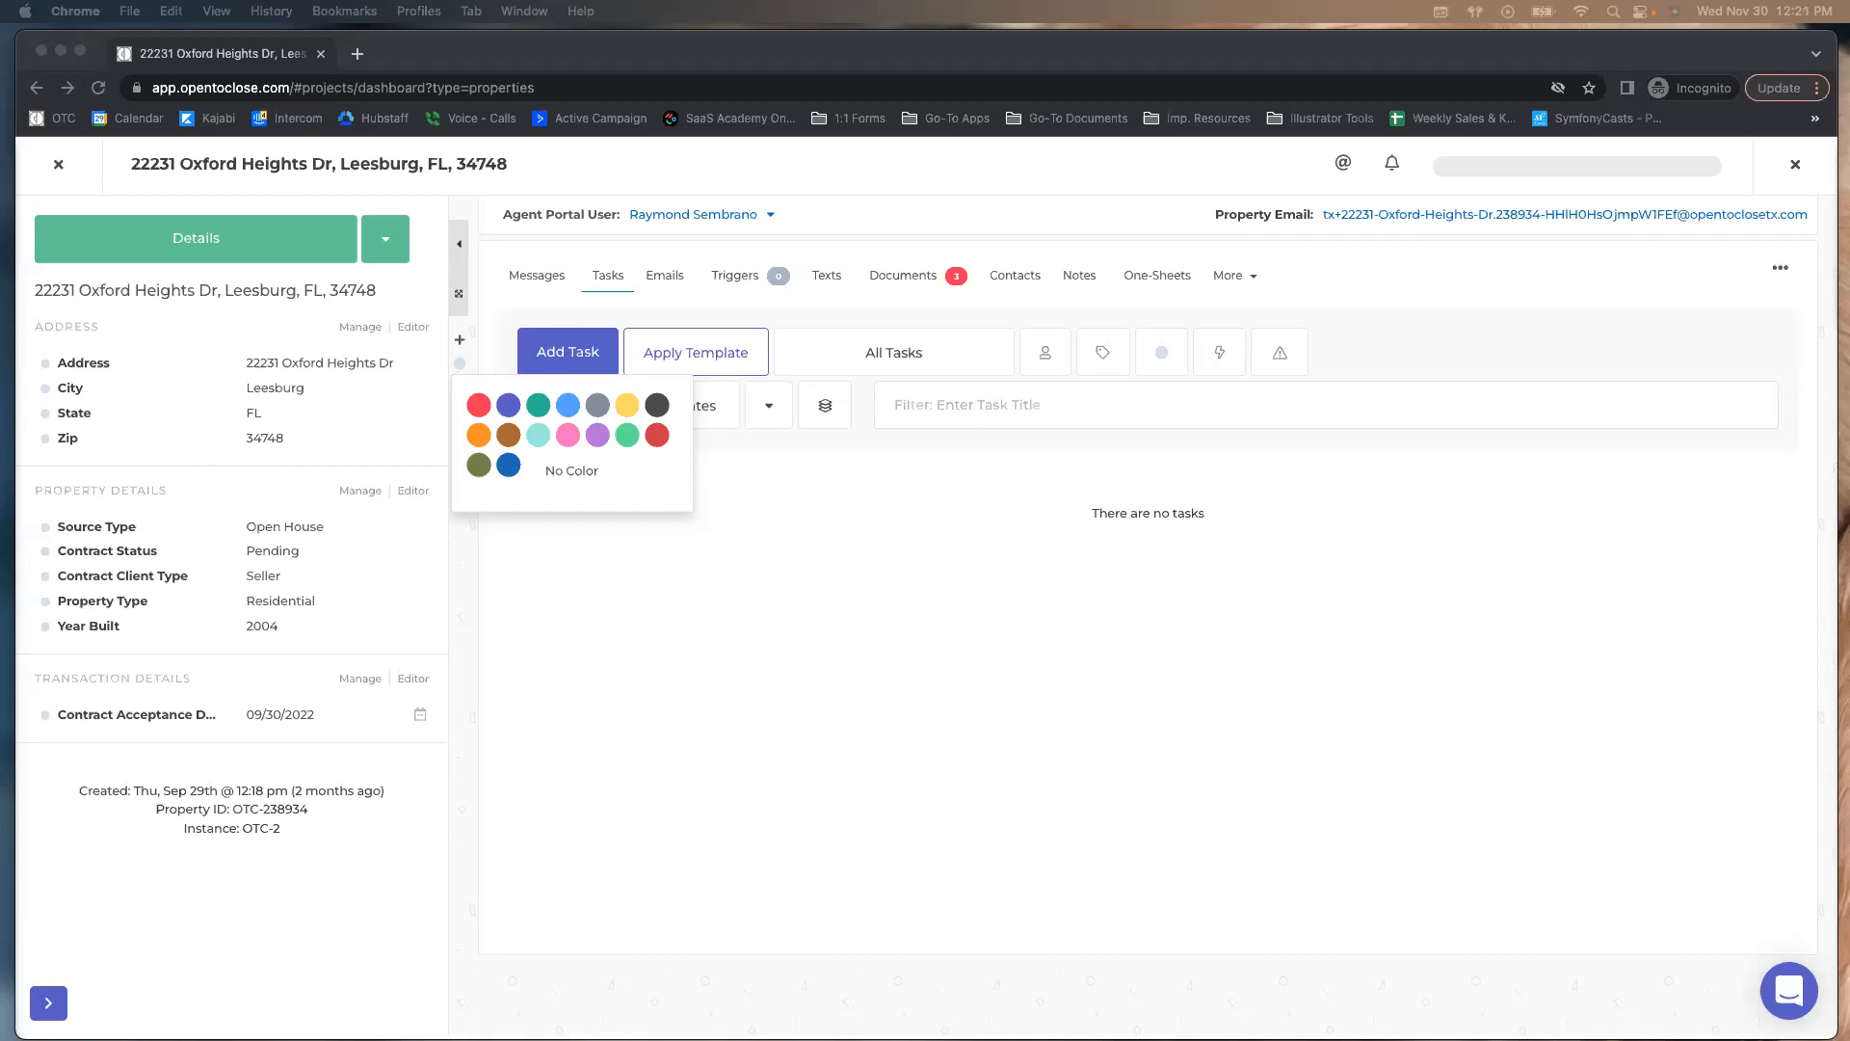
left_click(872, 562)
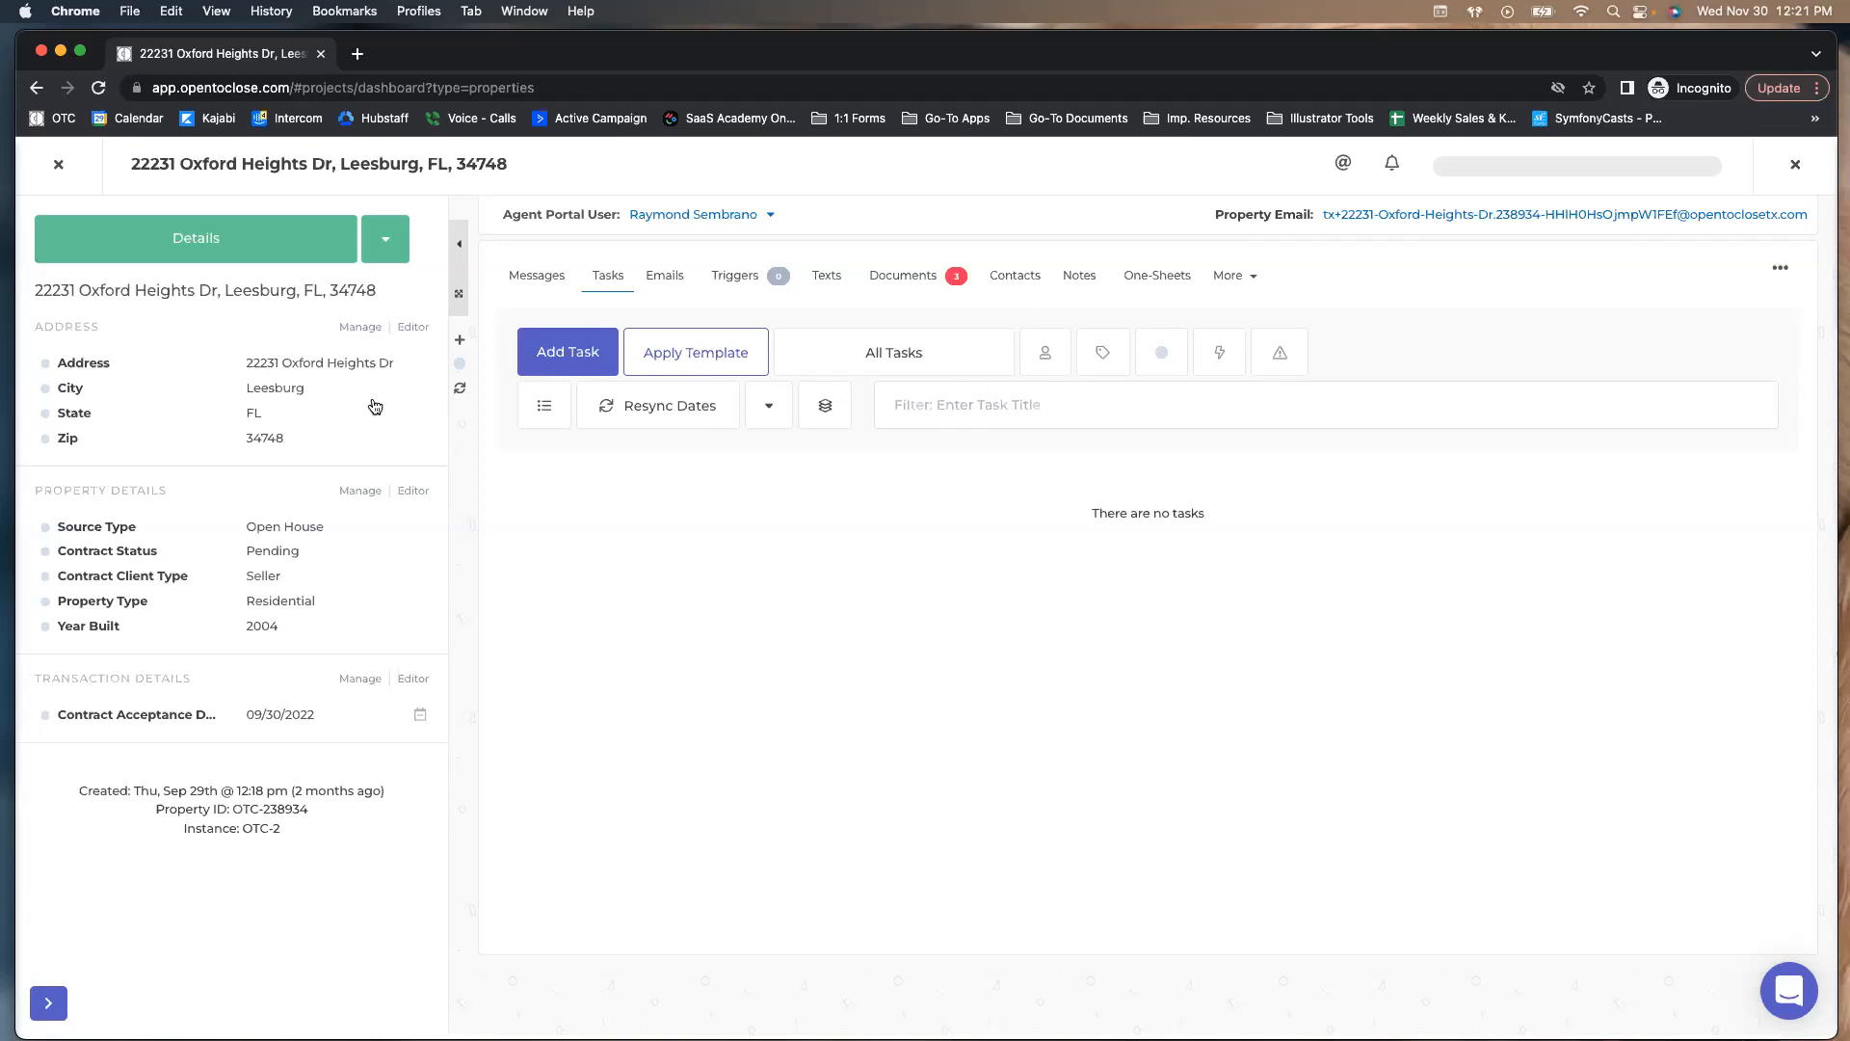
left_click(58, 165)
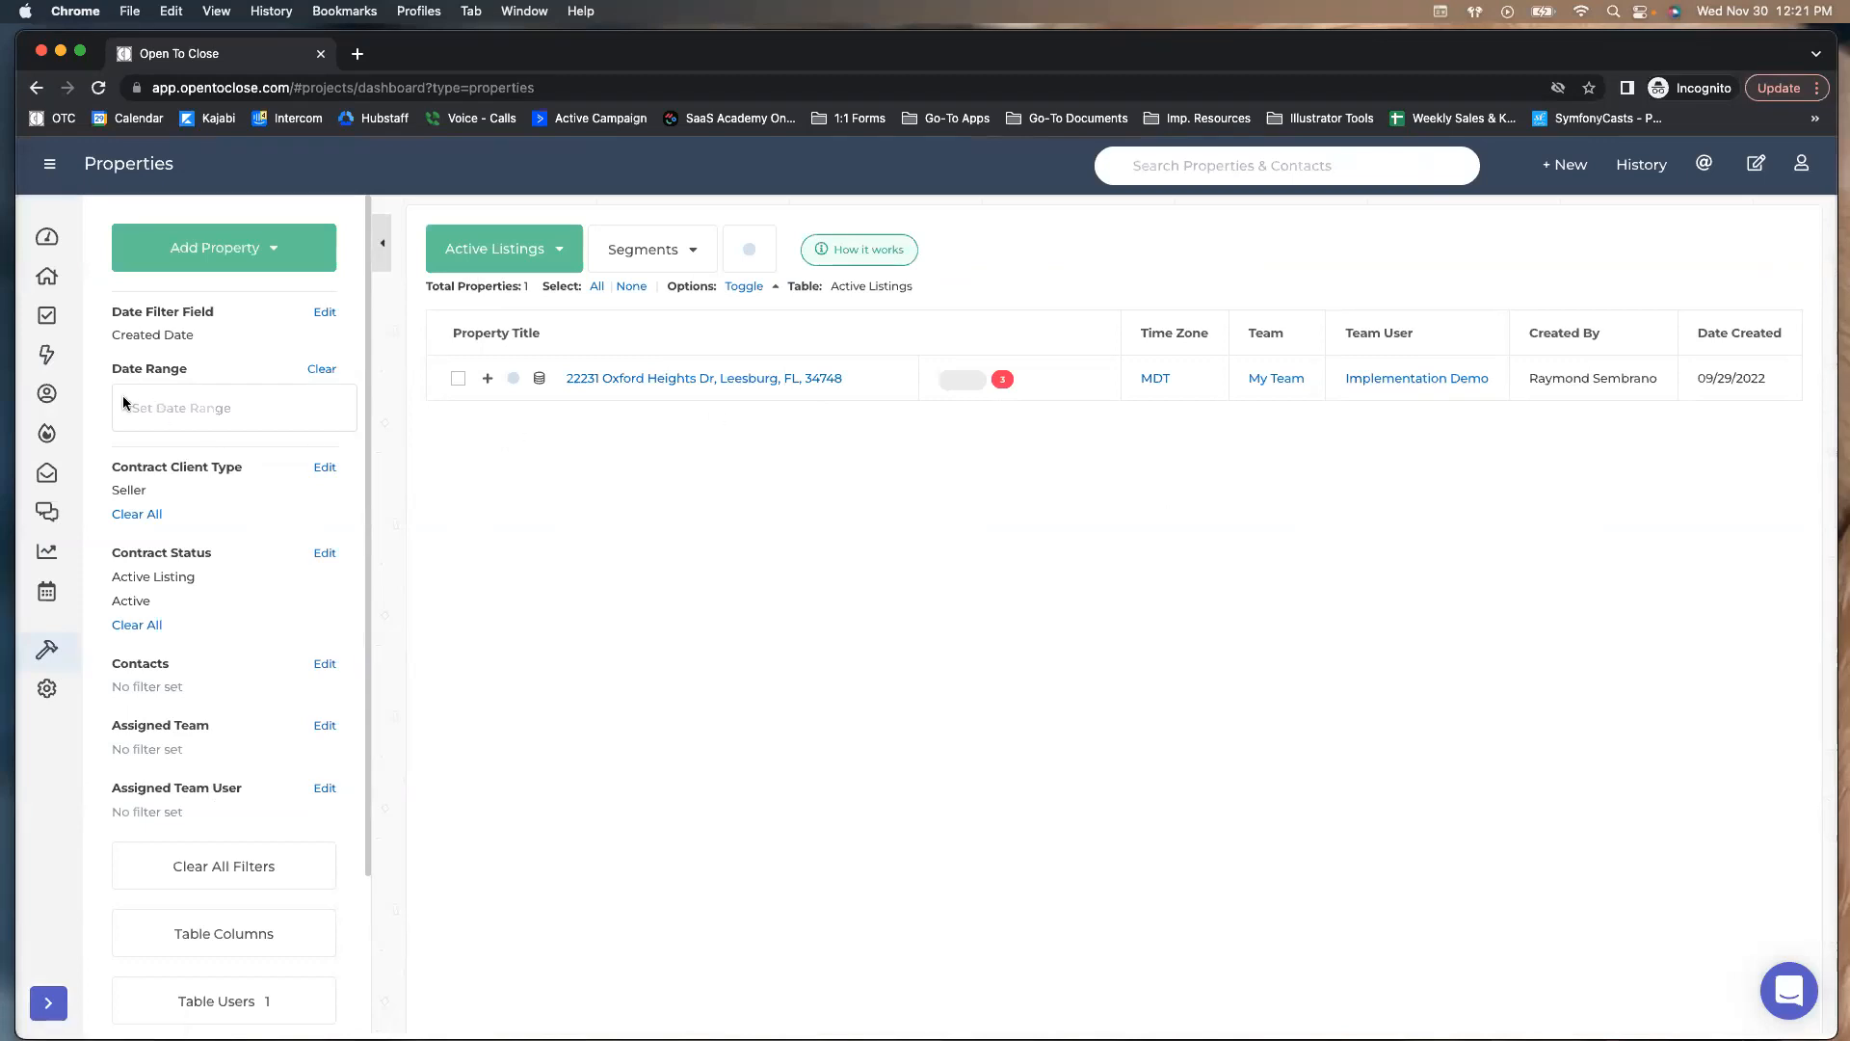
Open the Field Editor from the wrench menu in the left sidebar
mouse_move(56, 681)
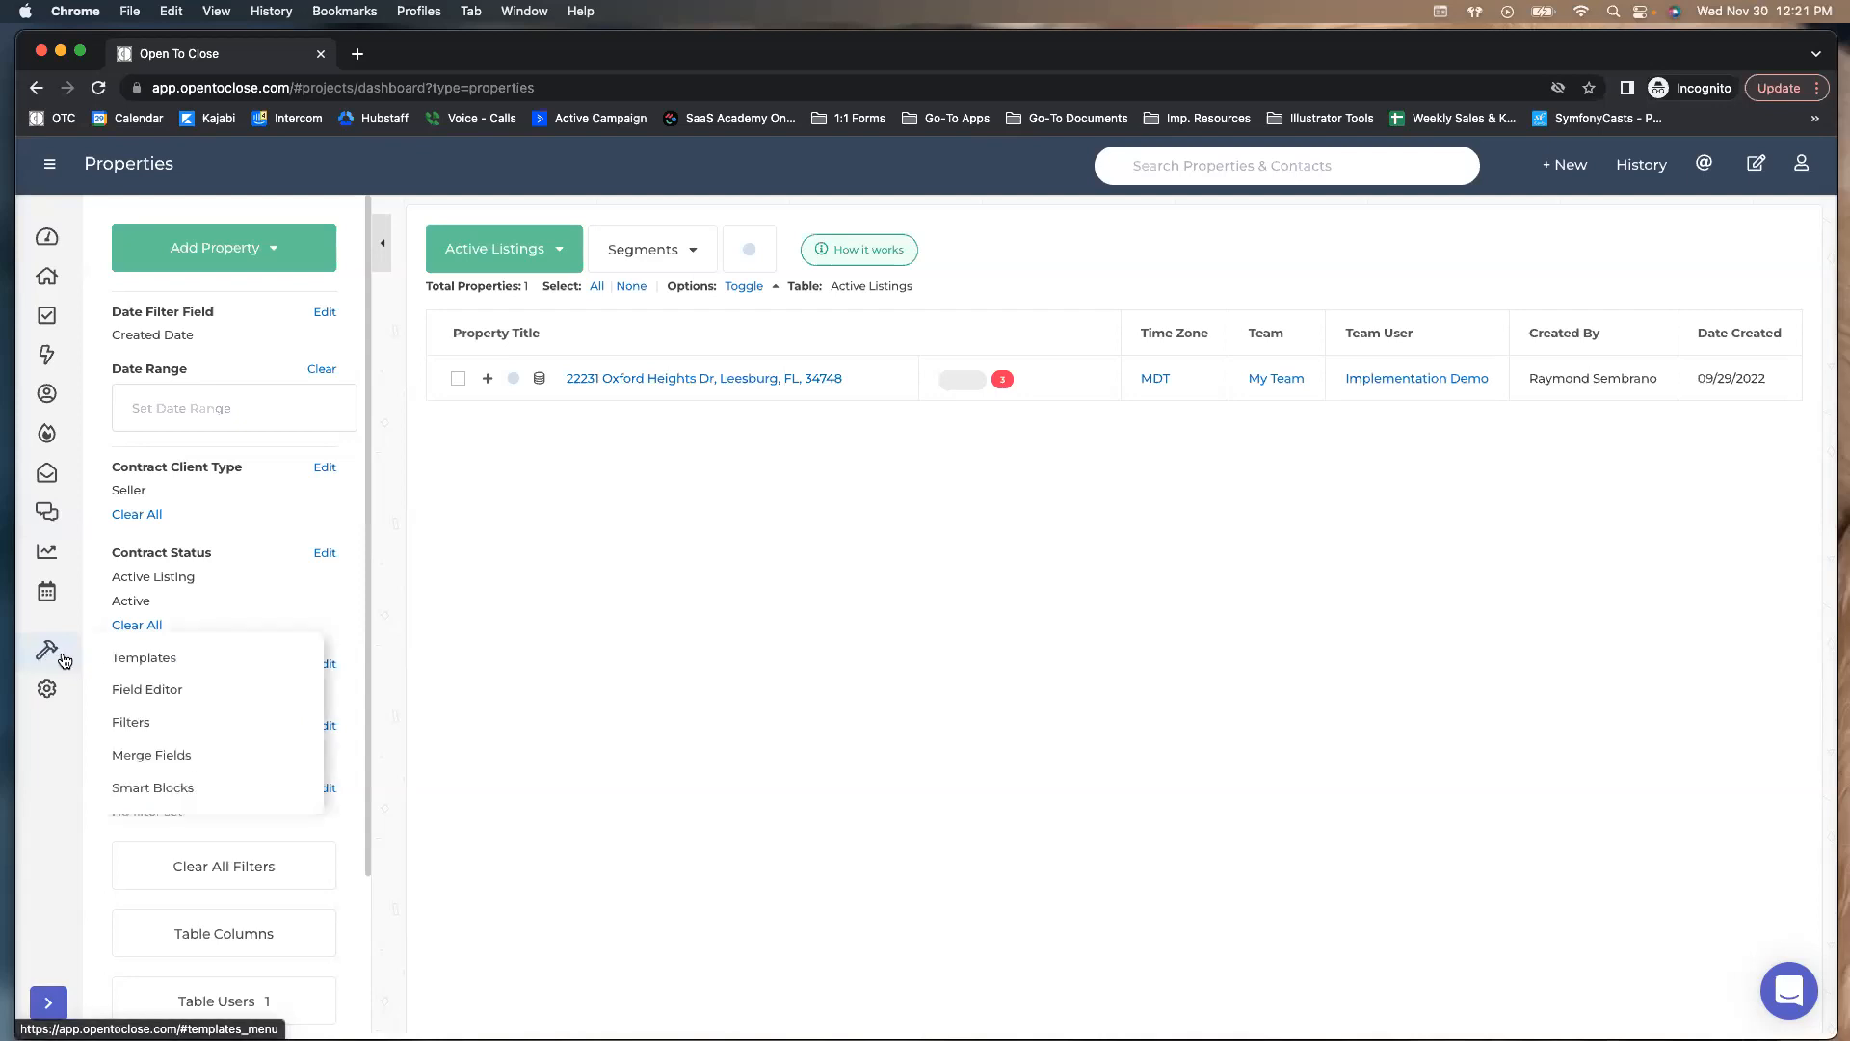
left_click(163, 687)
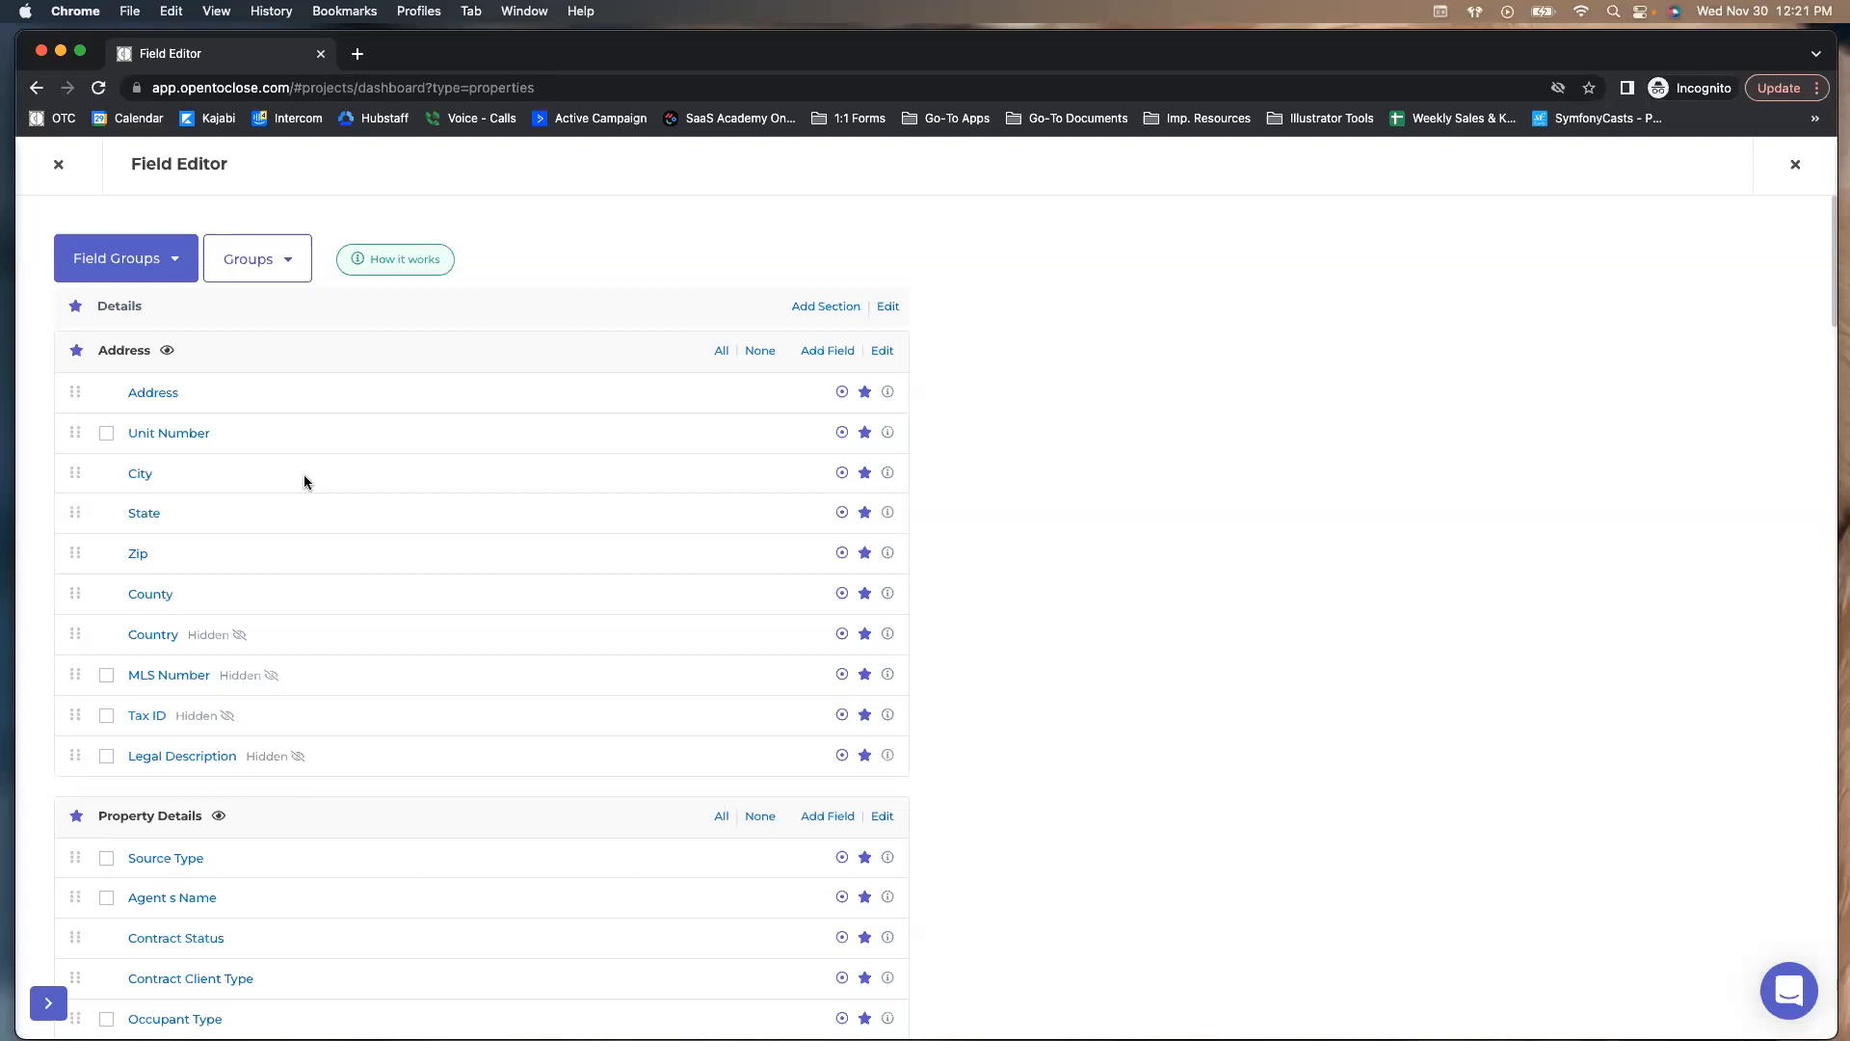
scroll(304, 474, "down", 9)
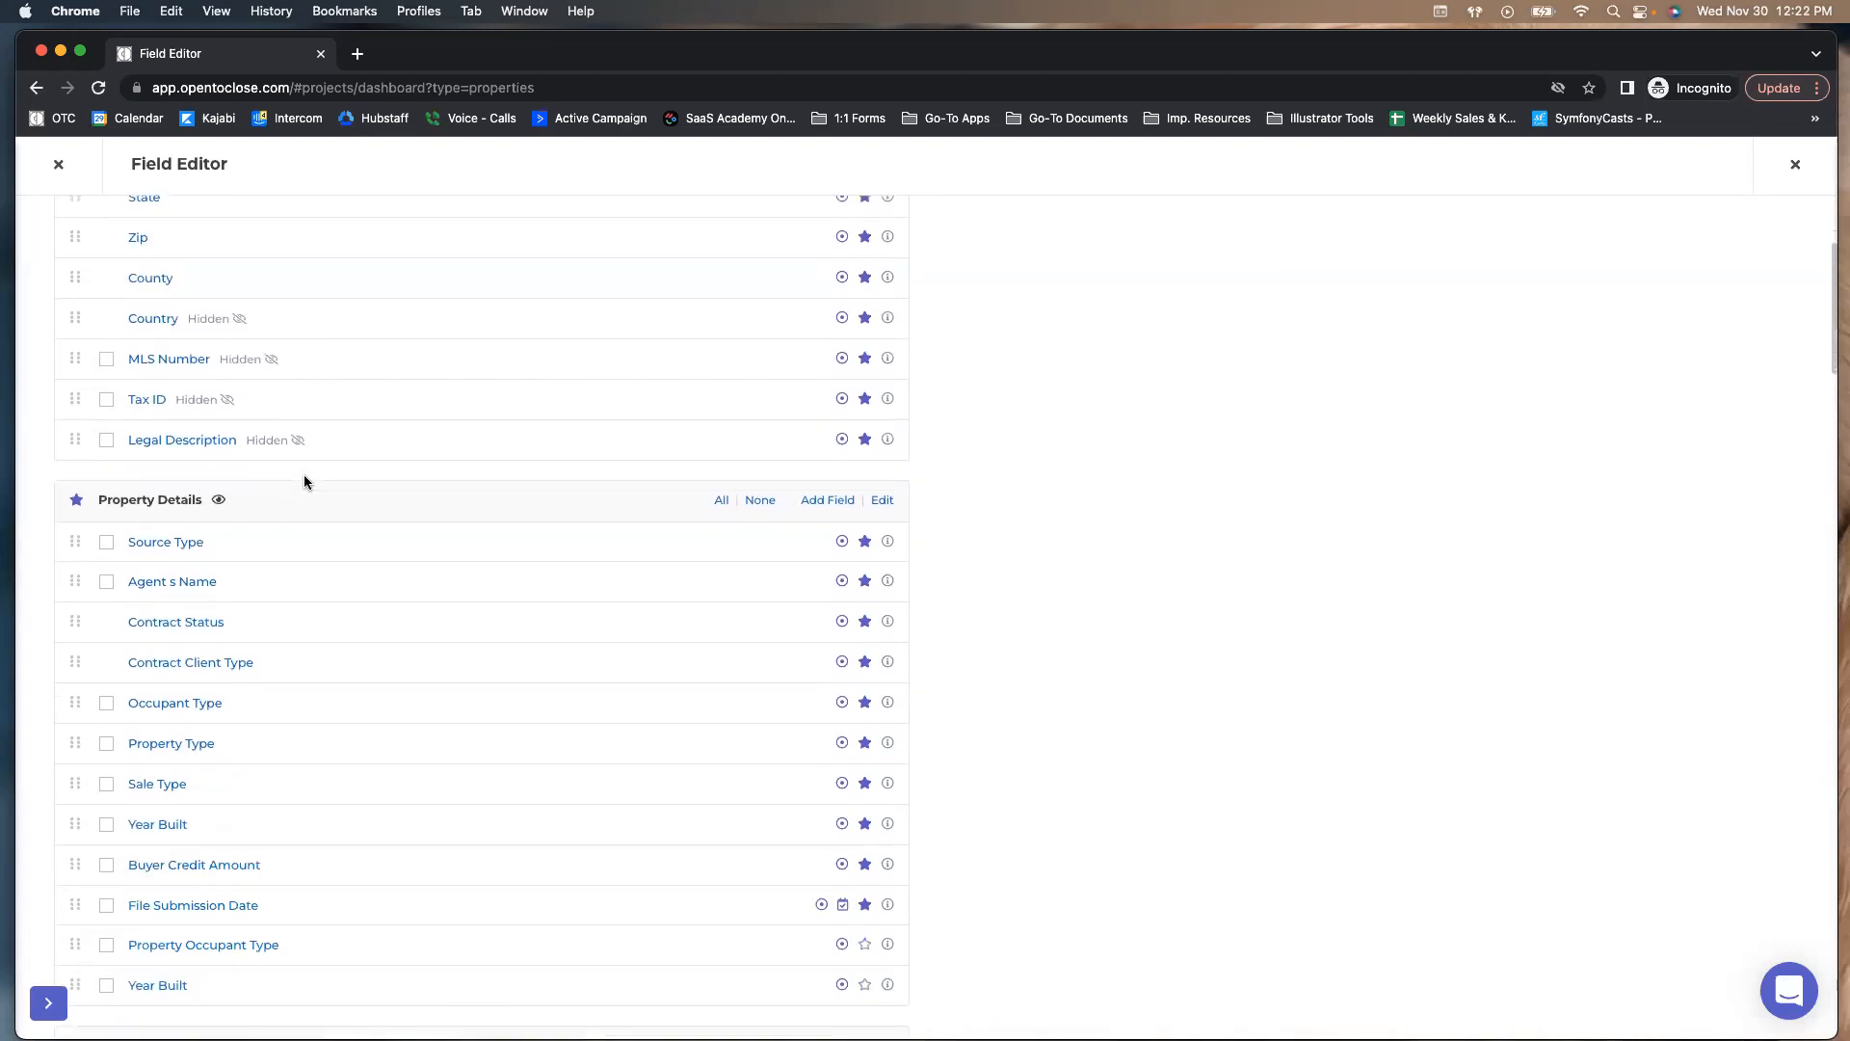
scroll(303, 475, "down", 6)
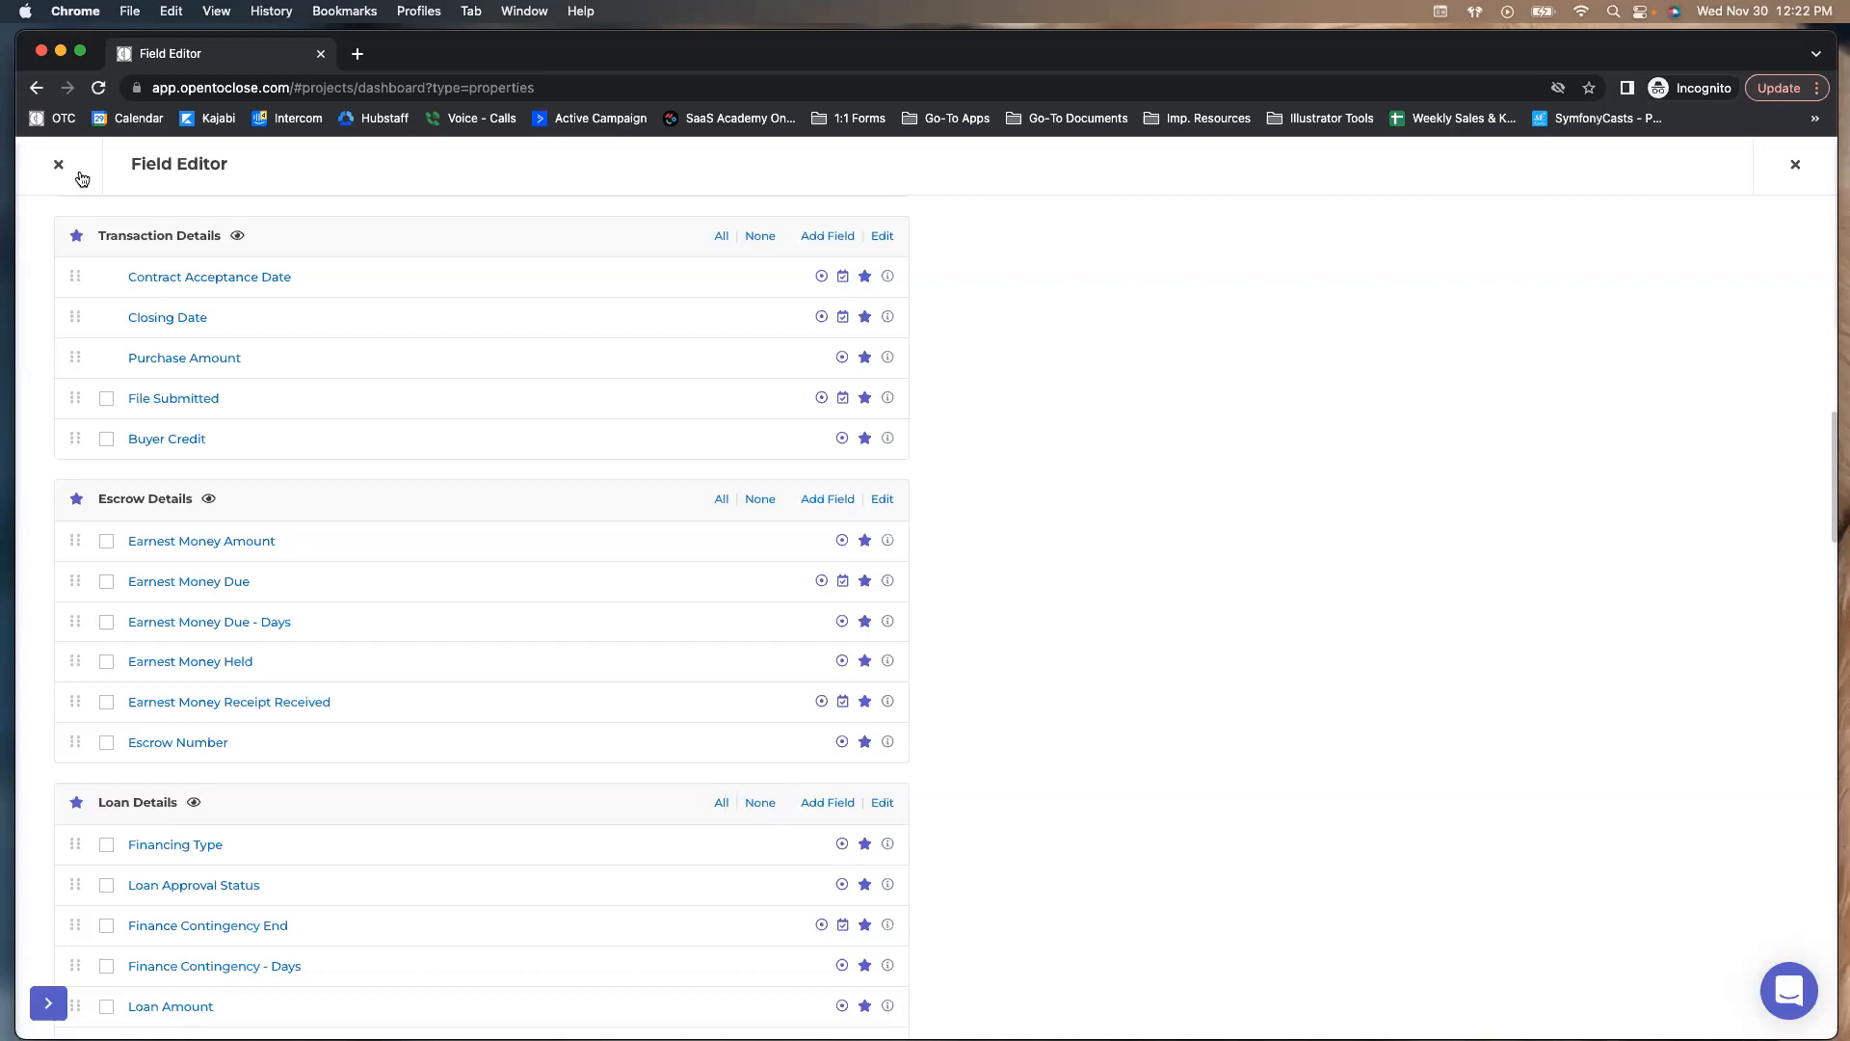
scroll(127, 328, "up", 15)
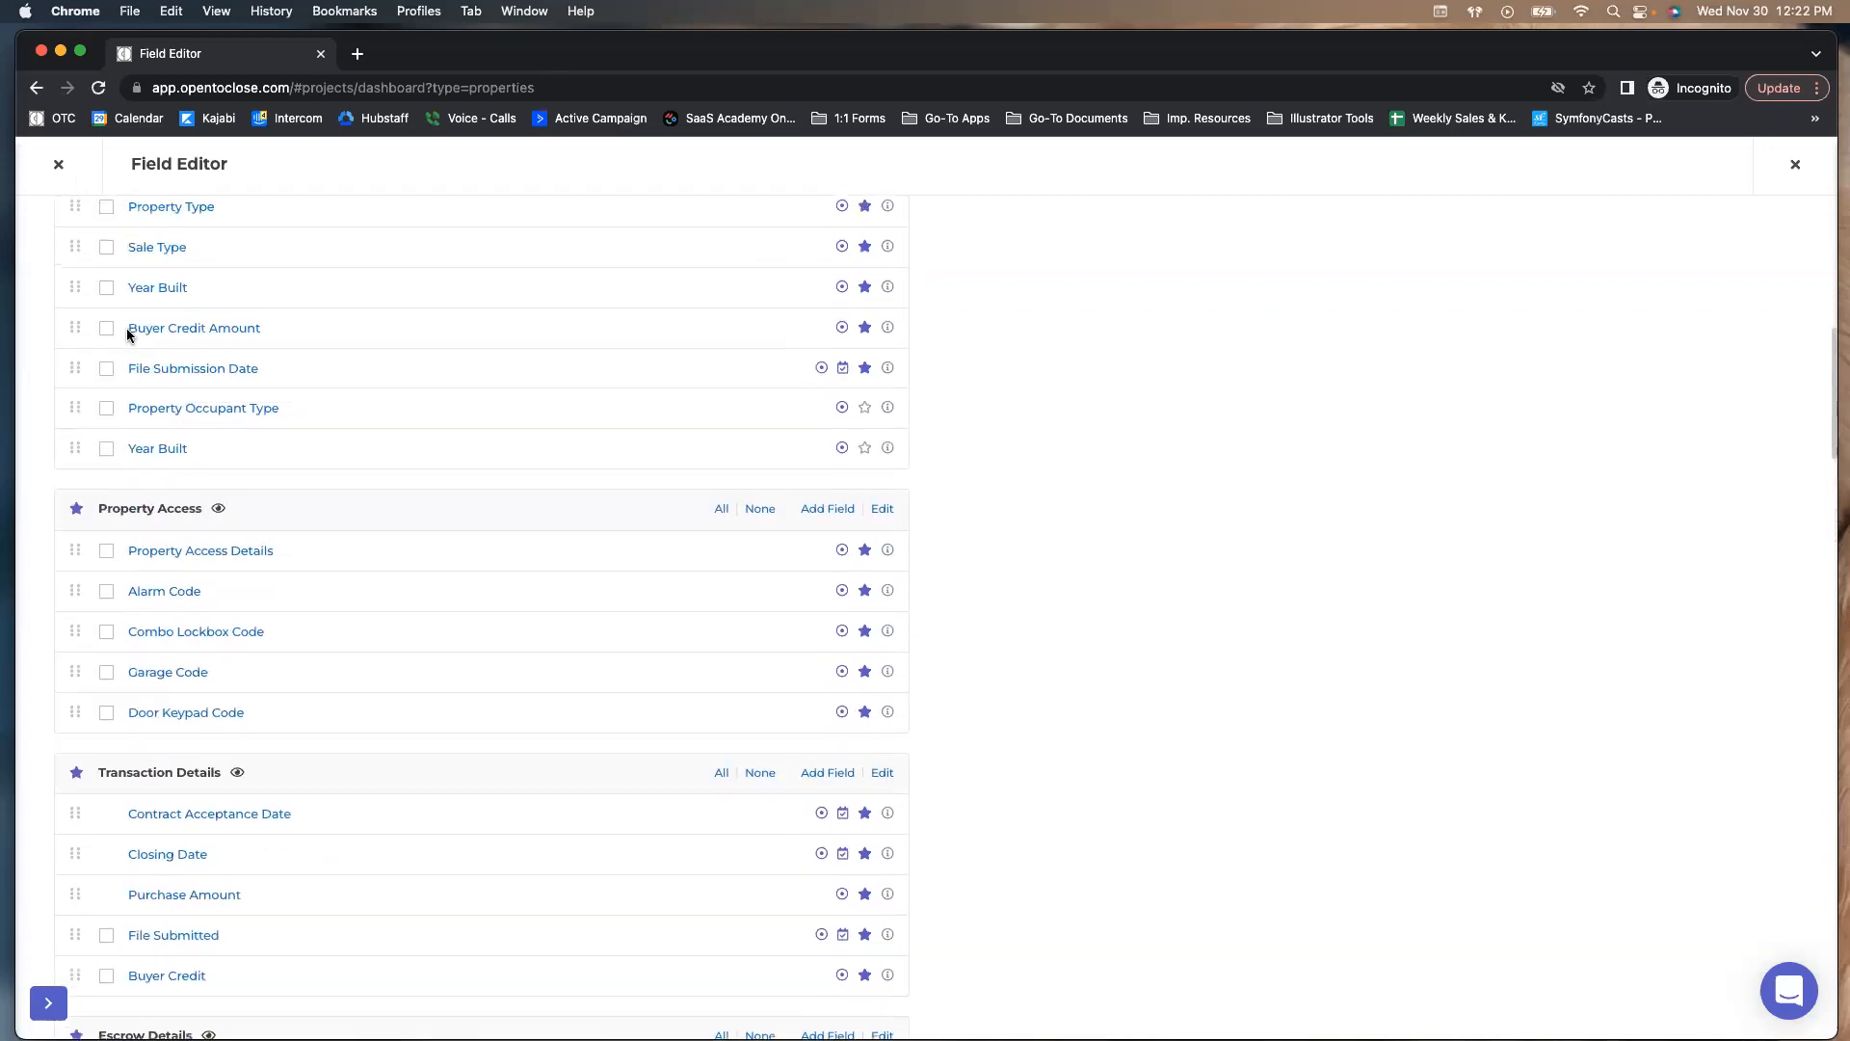
scroll(130, 346, "up", 2)
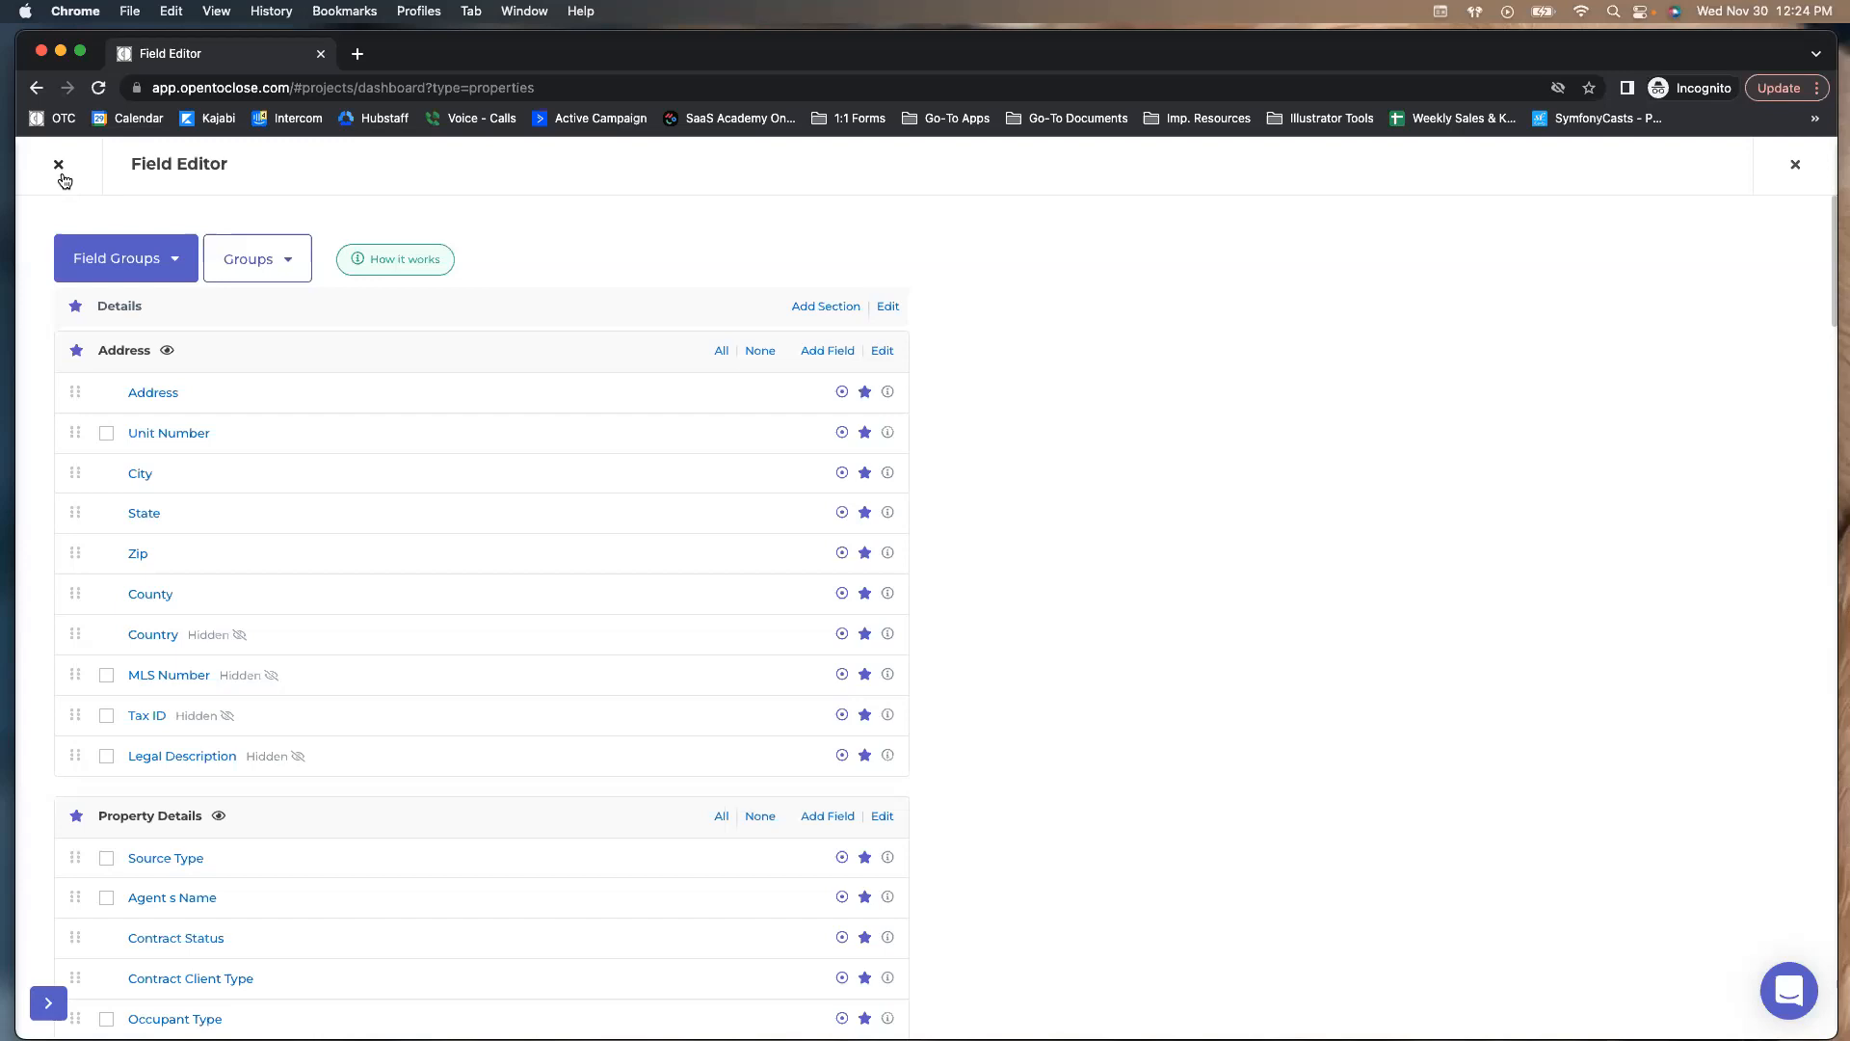
Close the Field Editor, reopen it to glance at the field groups list, then close it again
left_click(59, 165)
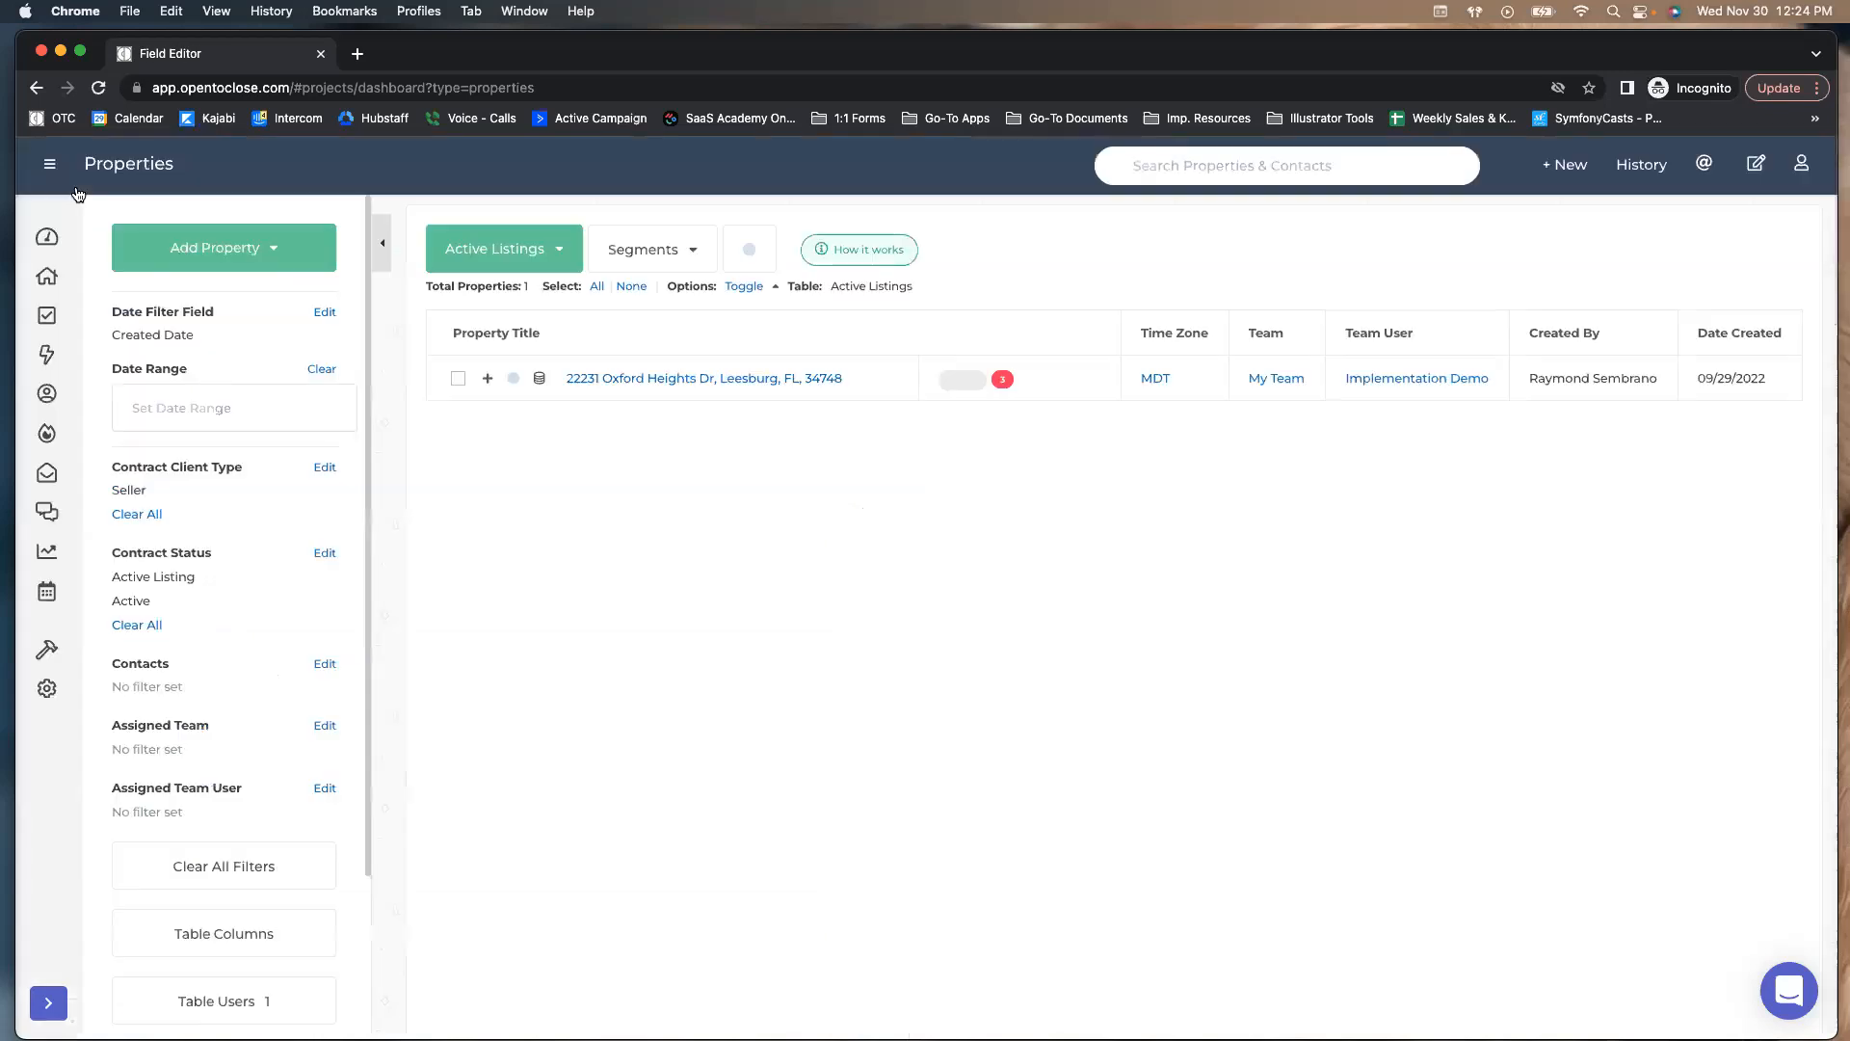
mouse_move(47, 663)
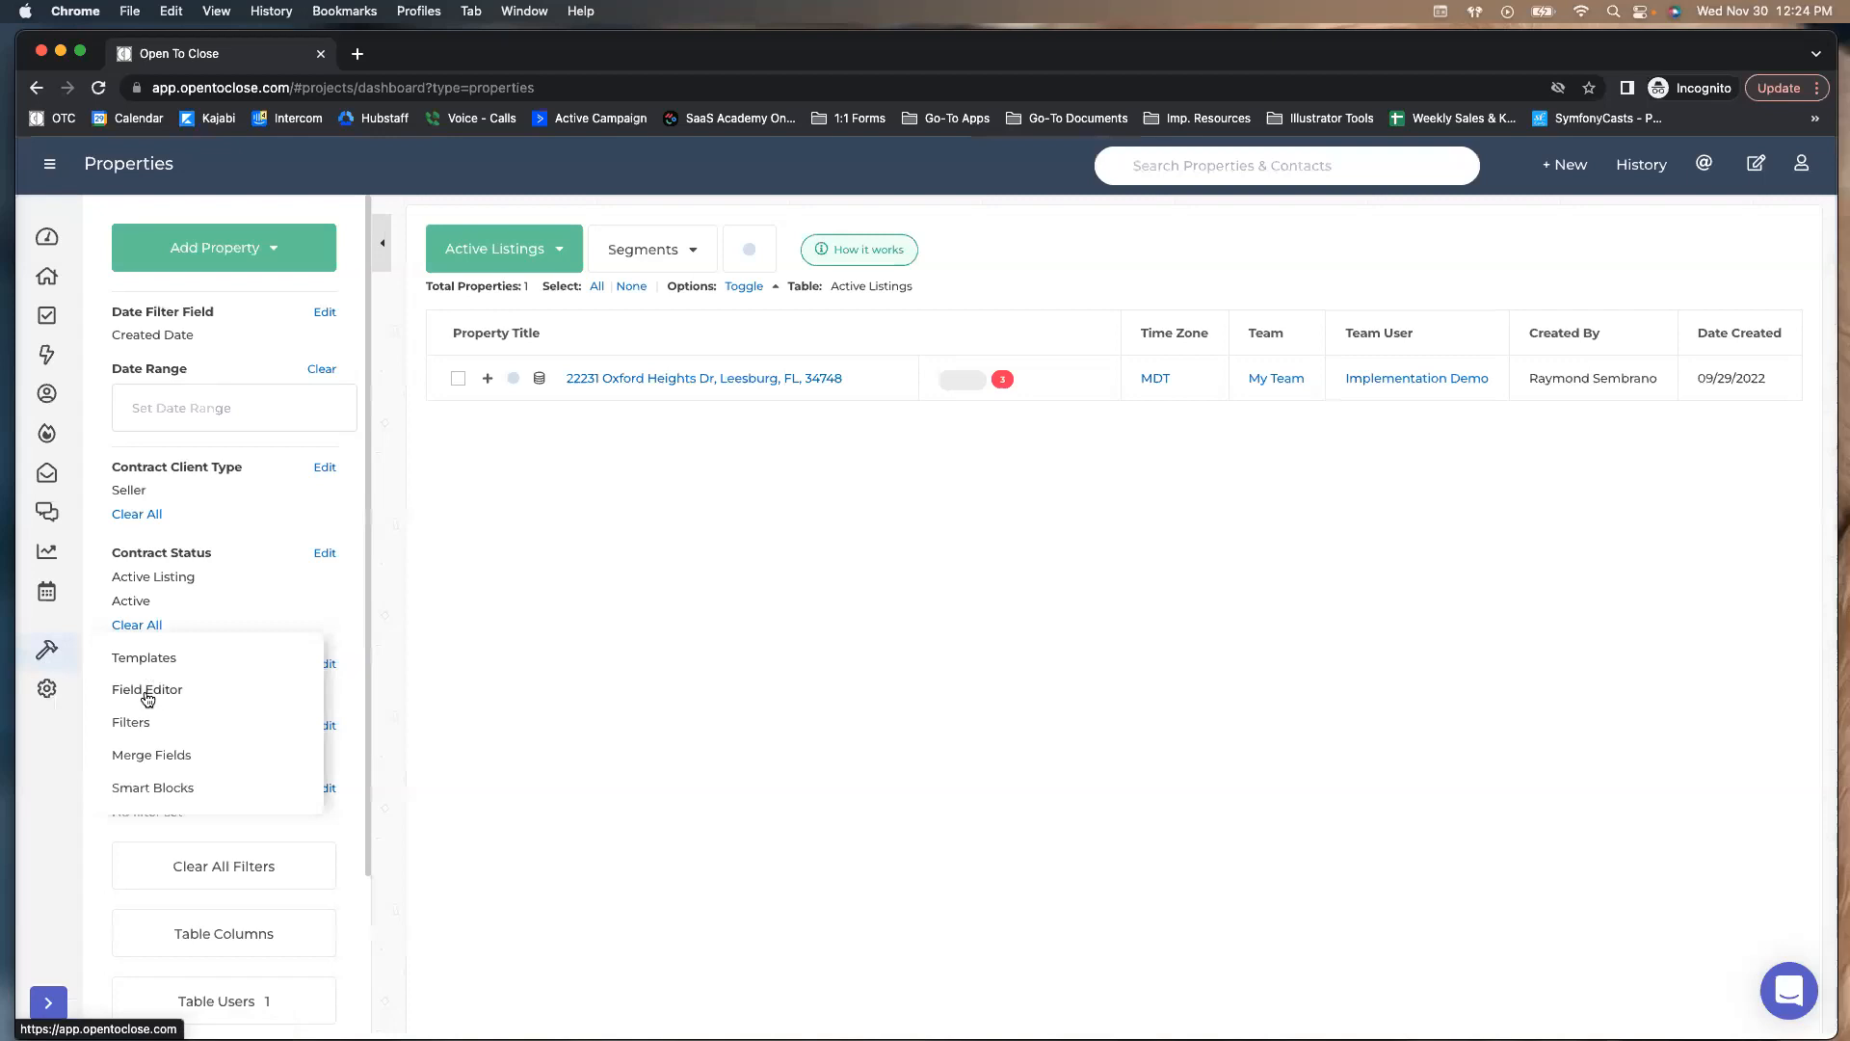
left_click(148, 692)
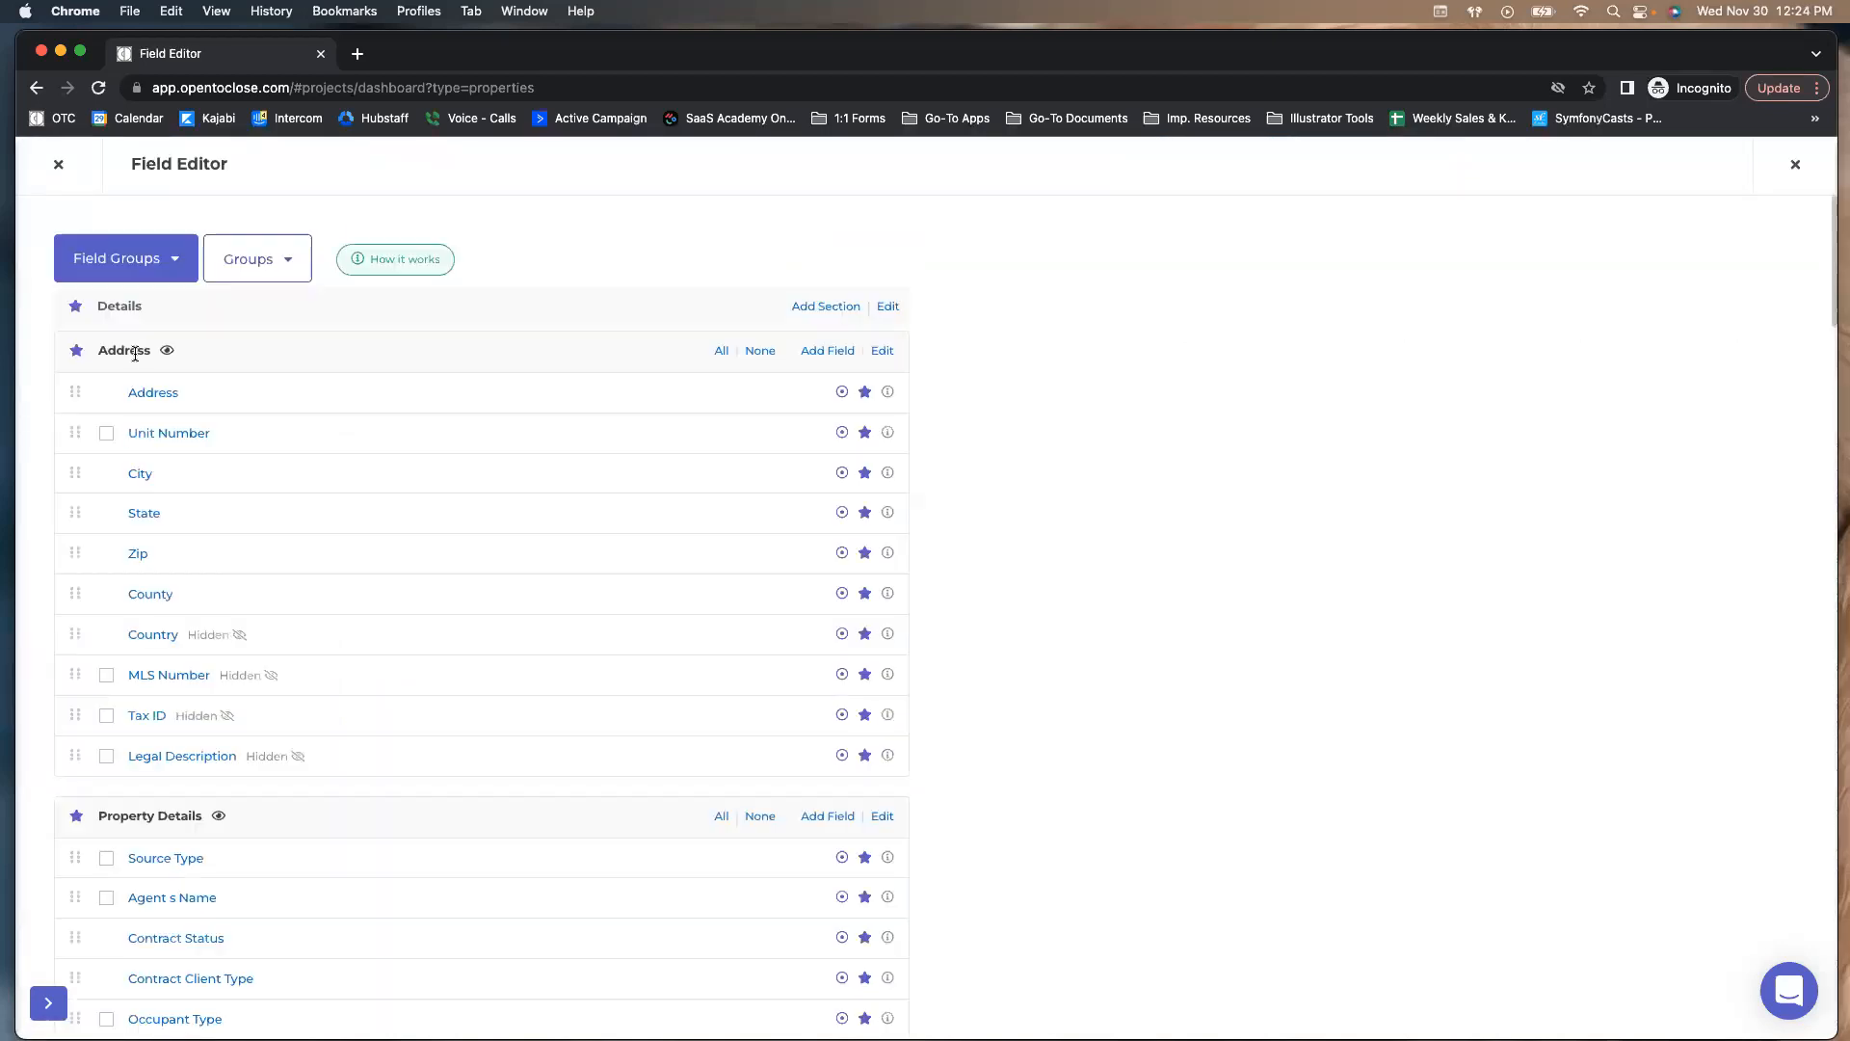
left_click(120, 266)
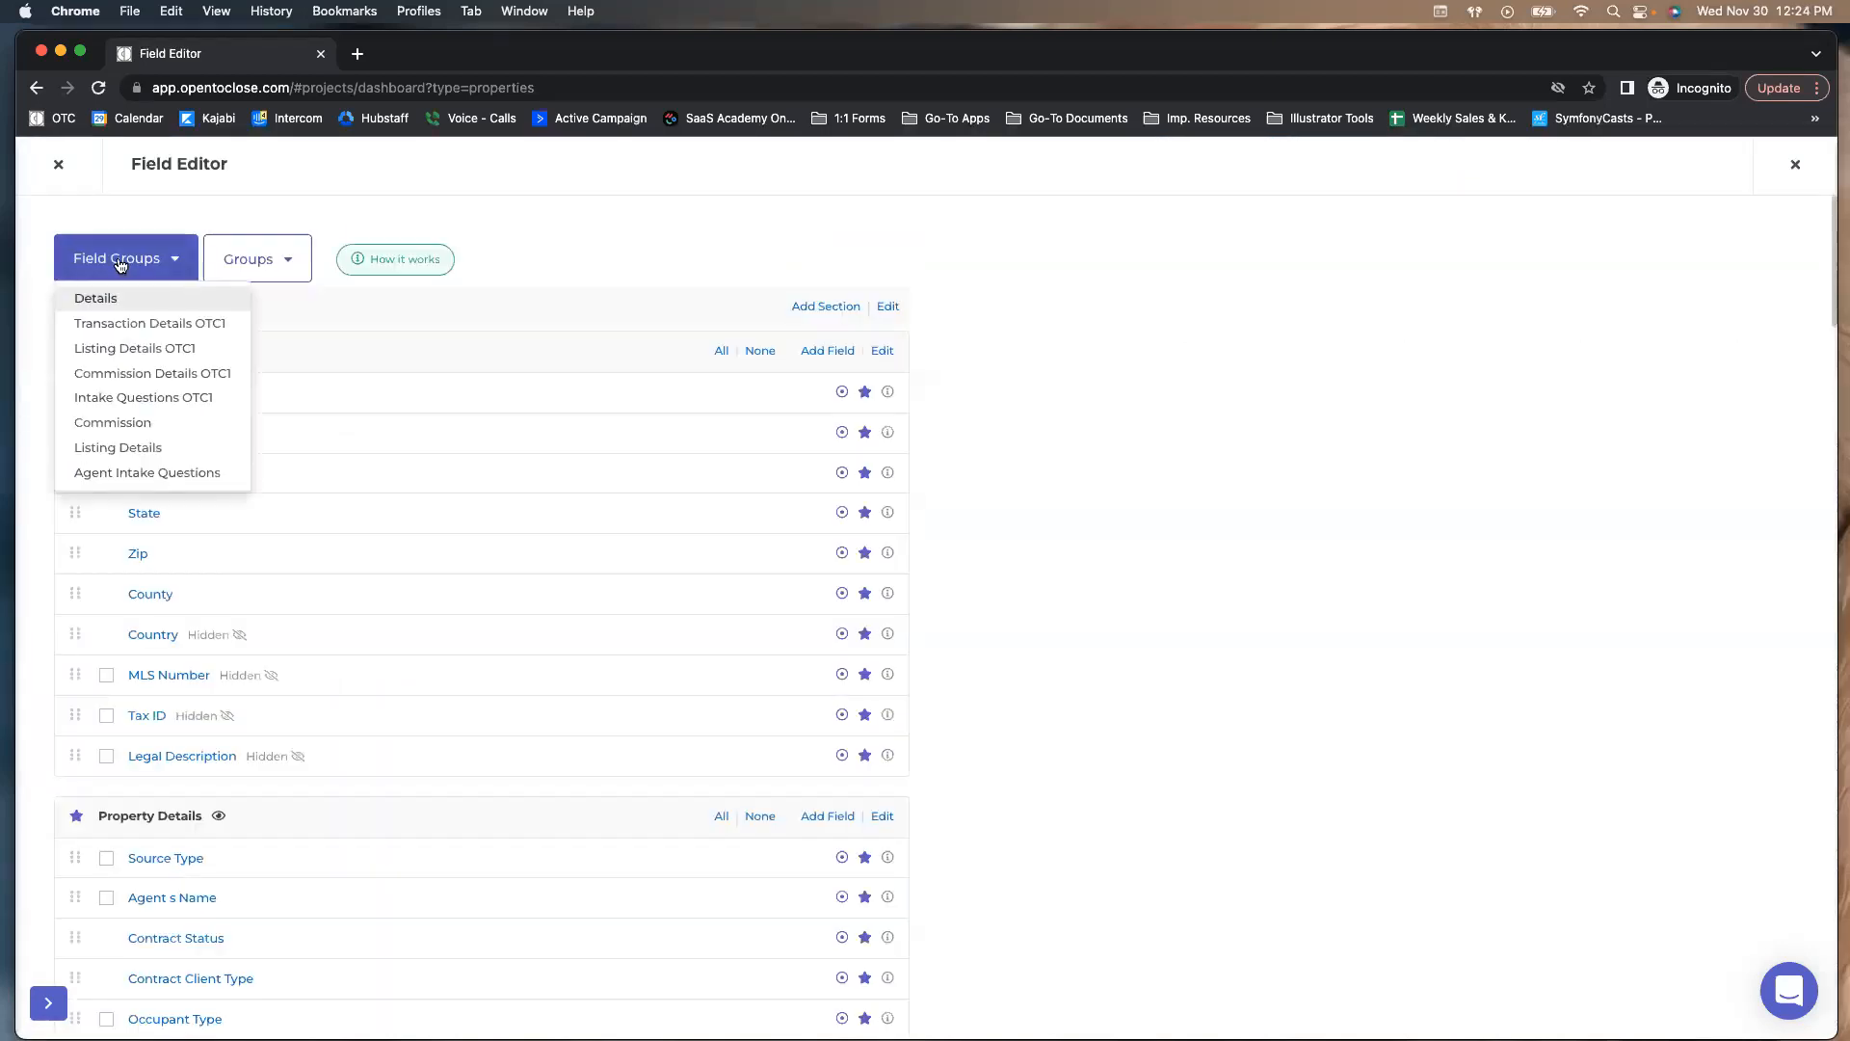
left_click(184, 303)
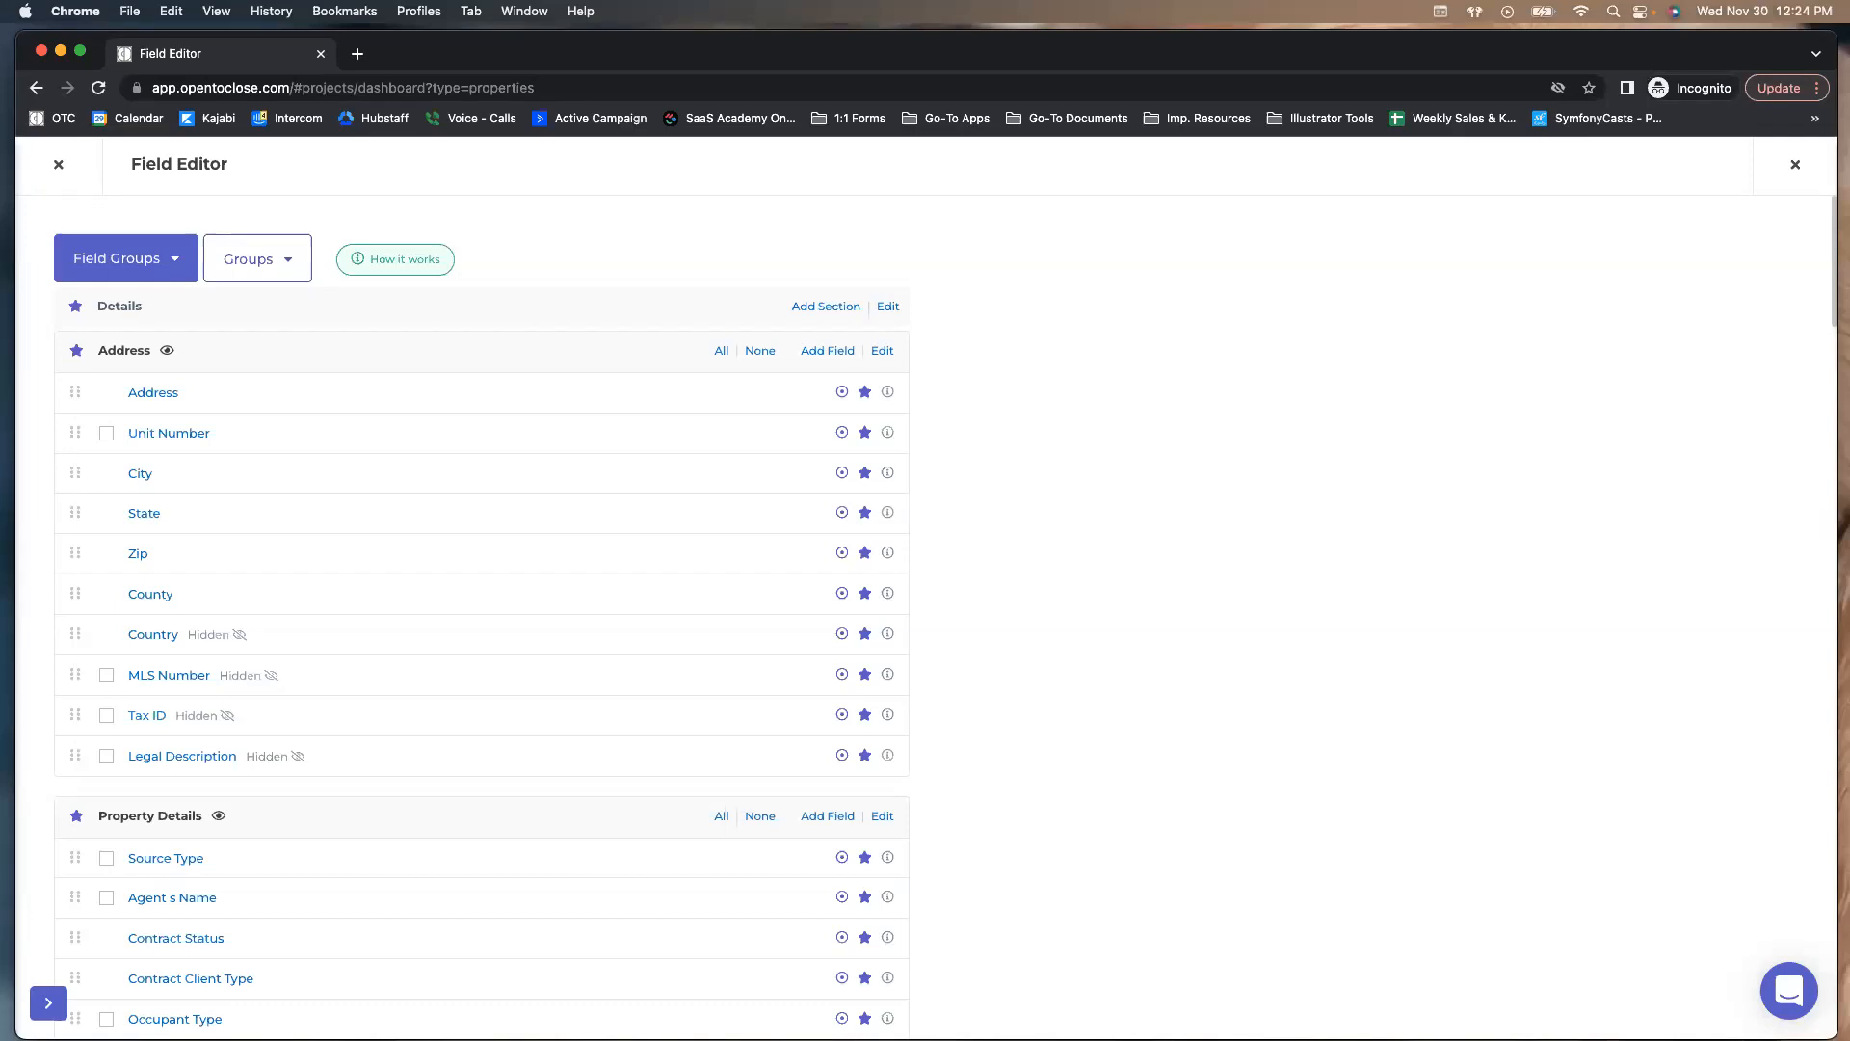
left_click(54, 167)
mouse_move(42, 675)
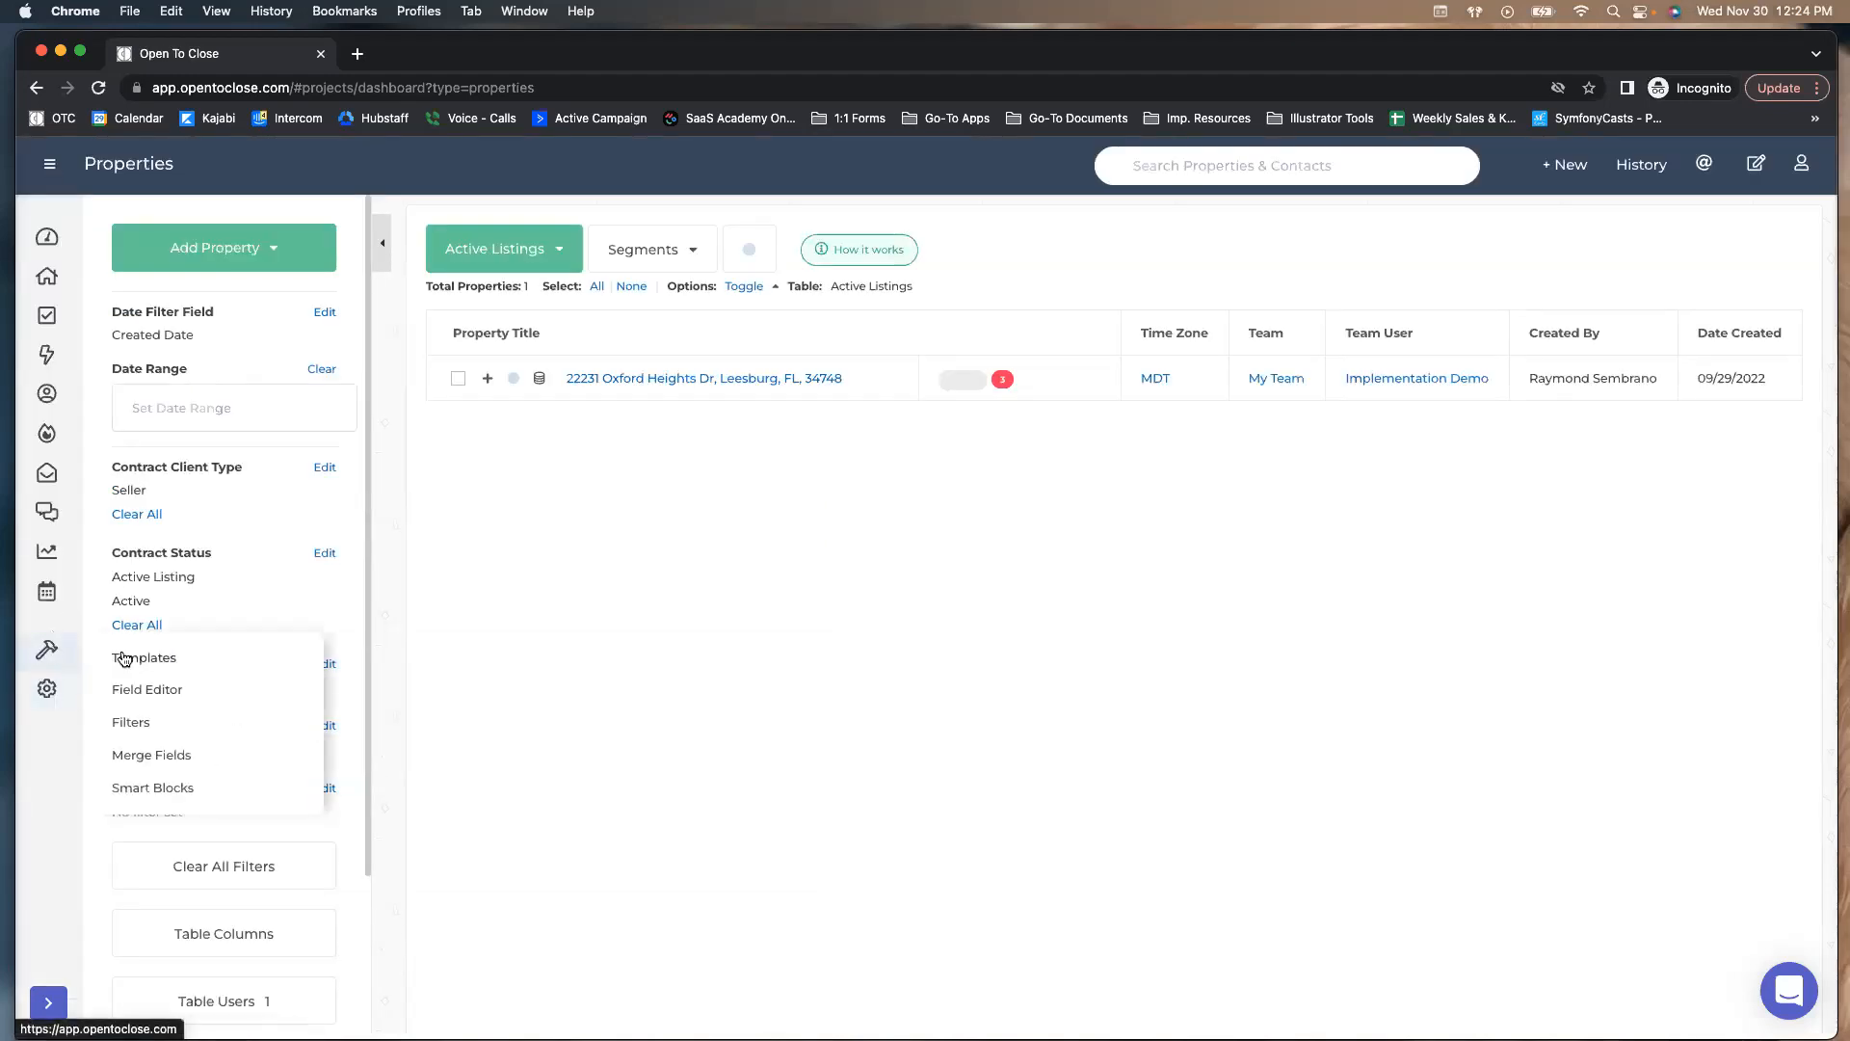
Open the Template Editor on Task Templates and choose Seller Well Tasks (OTC1) for editing
left_click(125, 658)
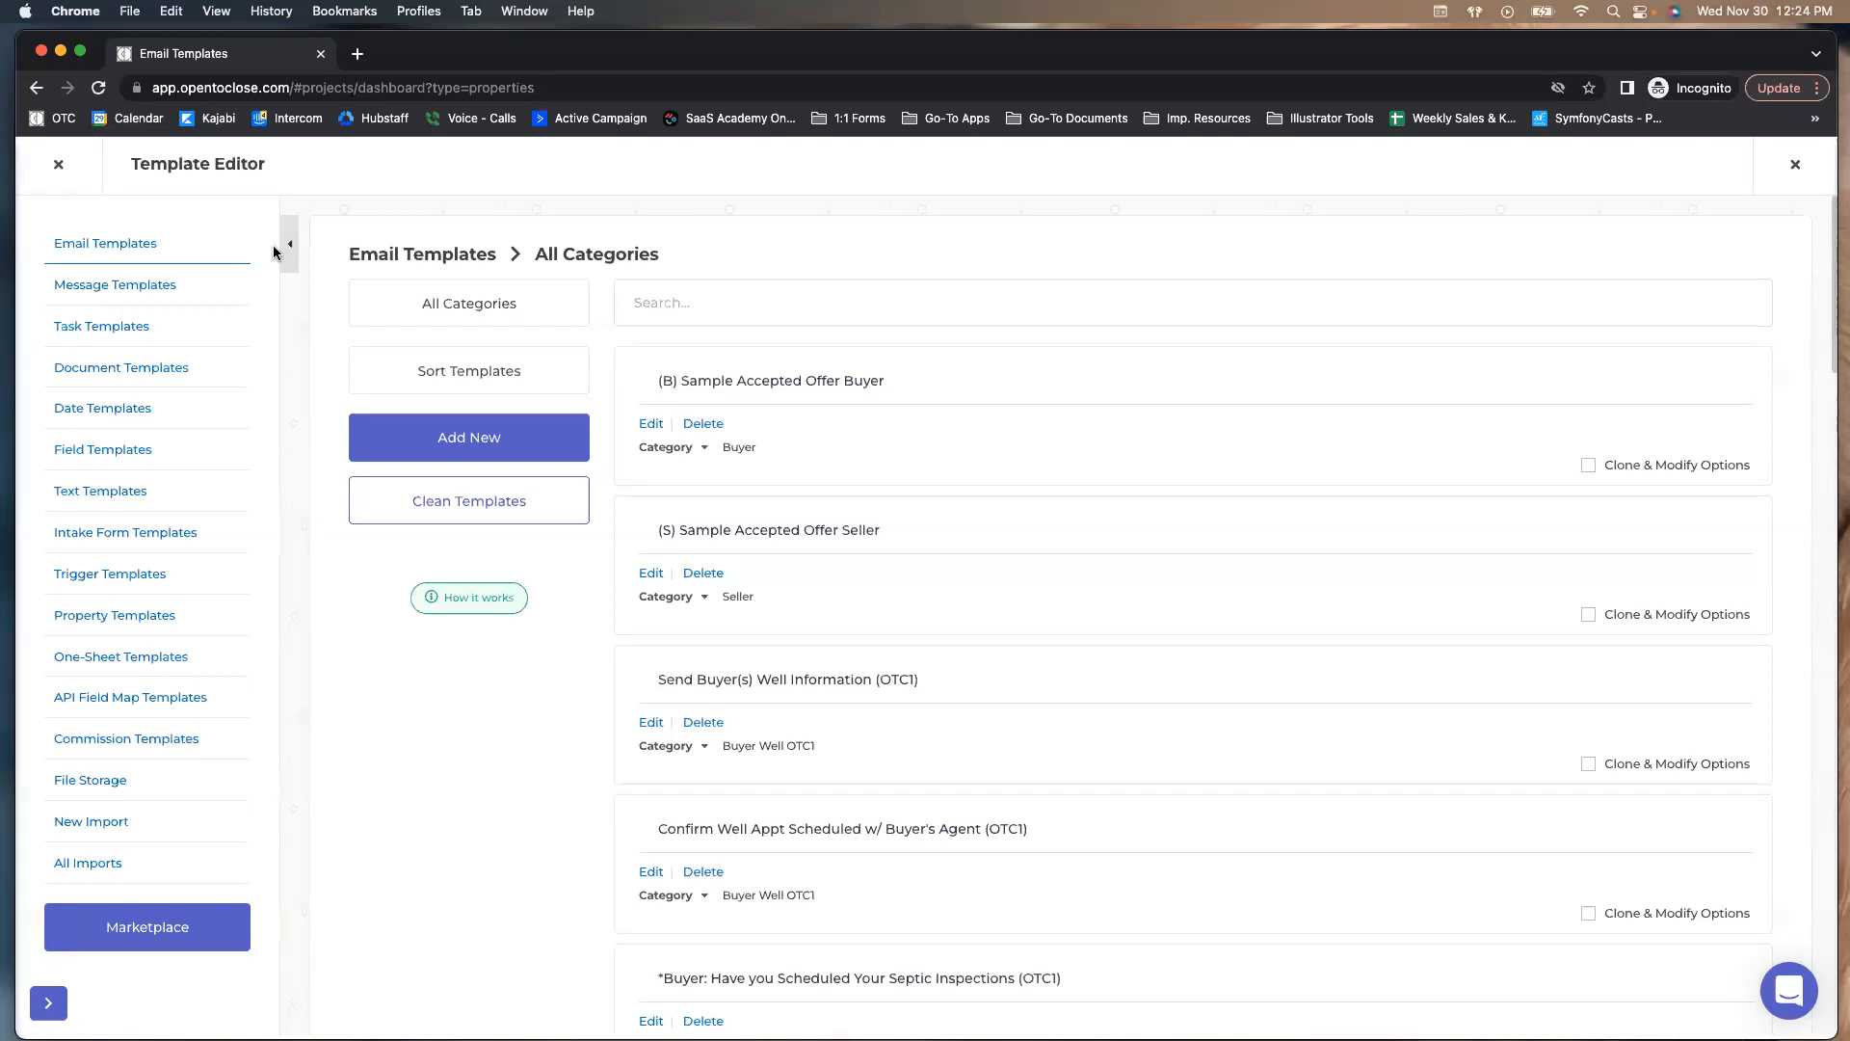
left_click(89, 325)
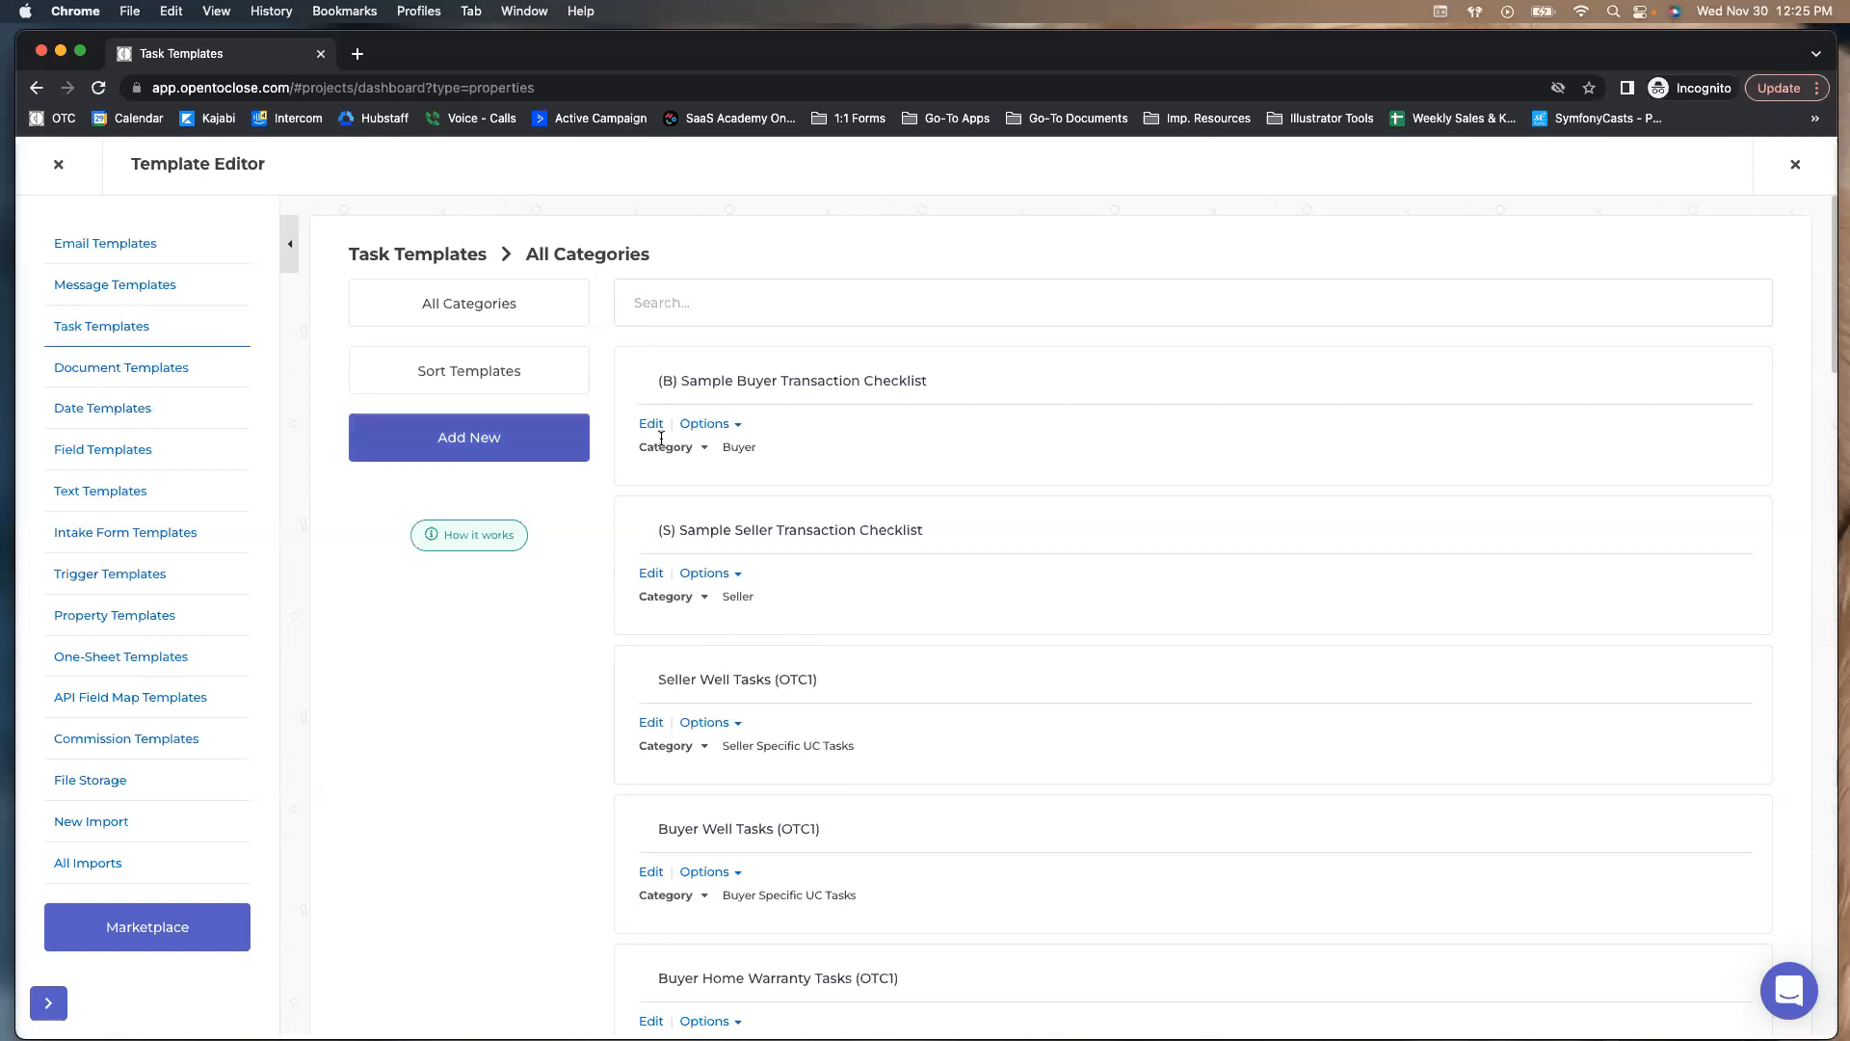
left_click(648, 723)
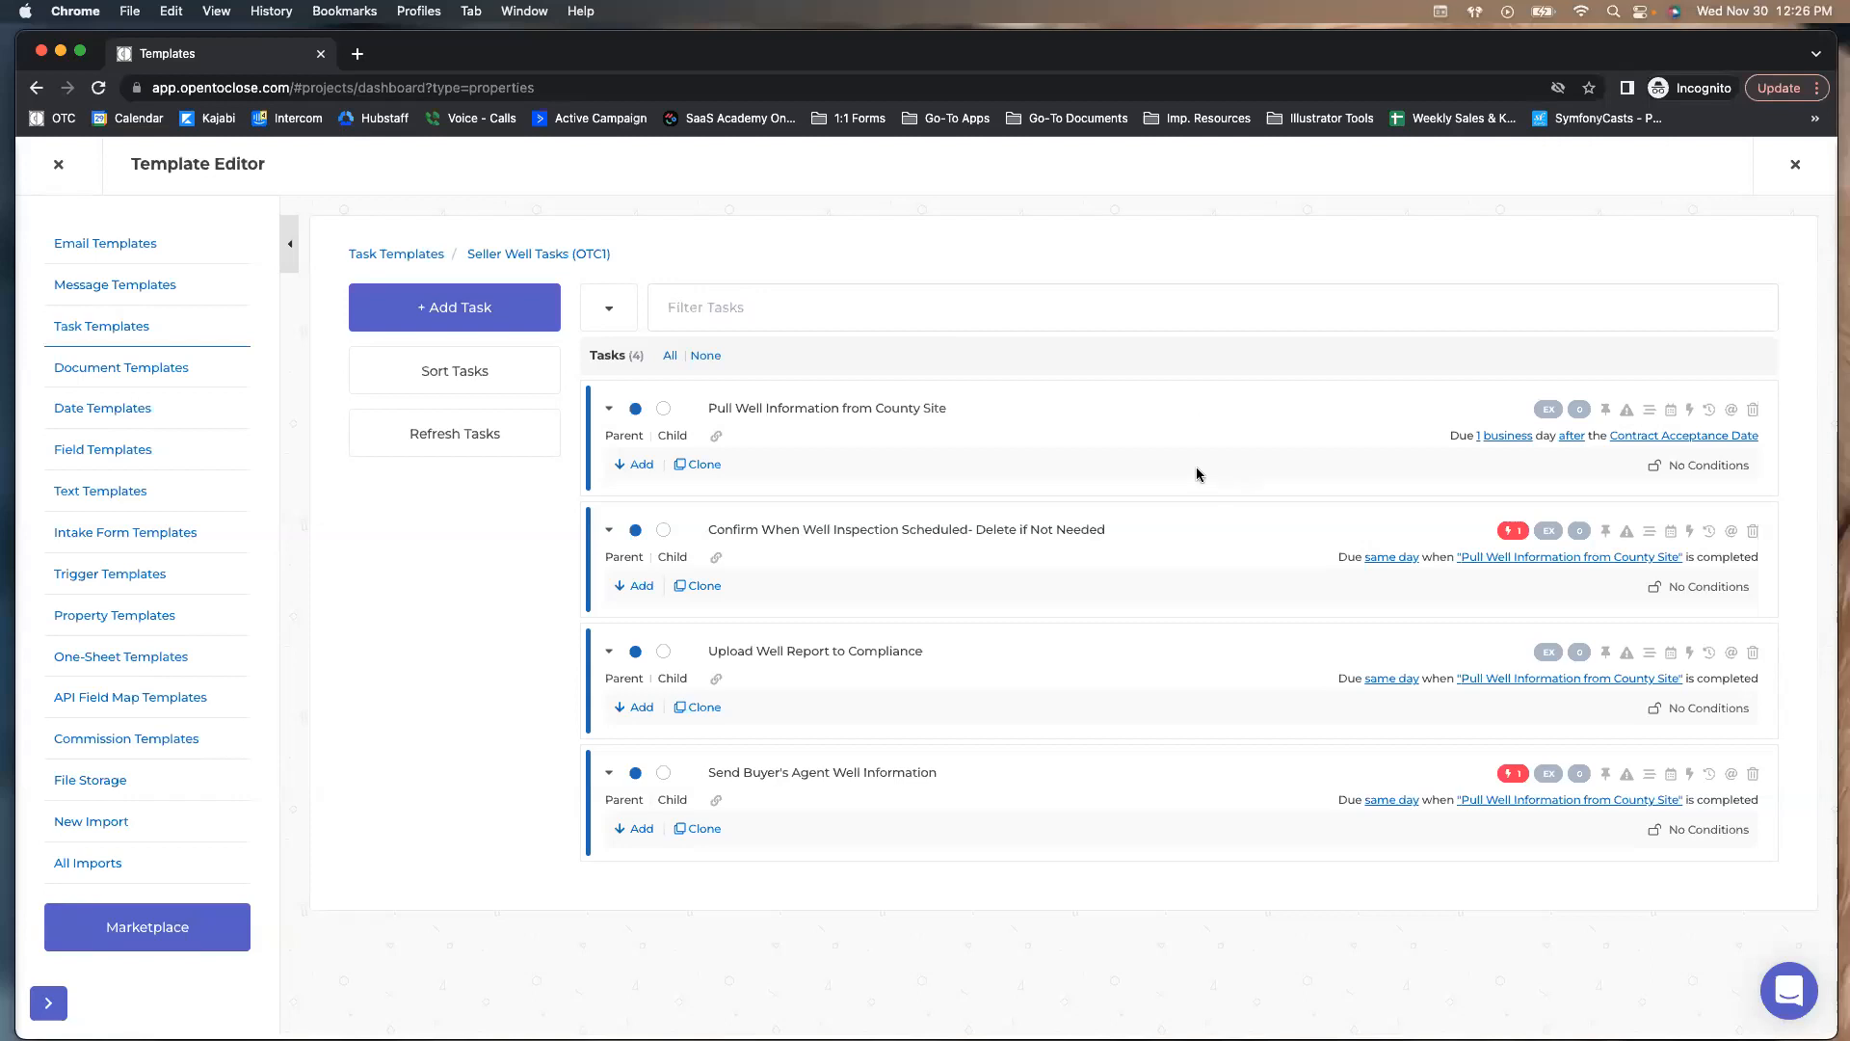
Show the email trigger on the well-inspection confirmation task in Seller Well Tasks (OTC1)
left_click(1513, 531)
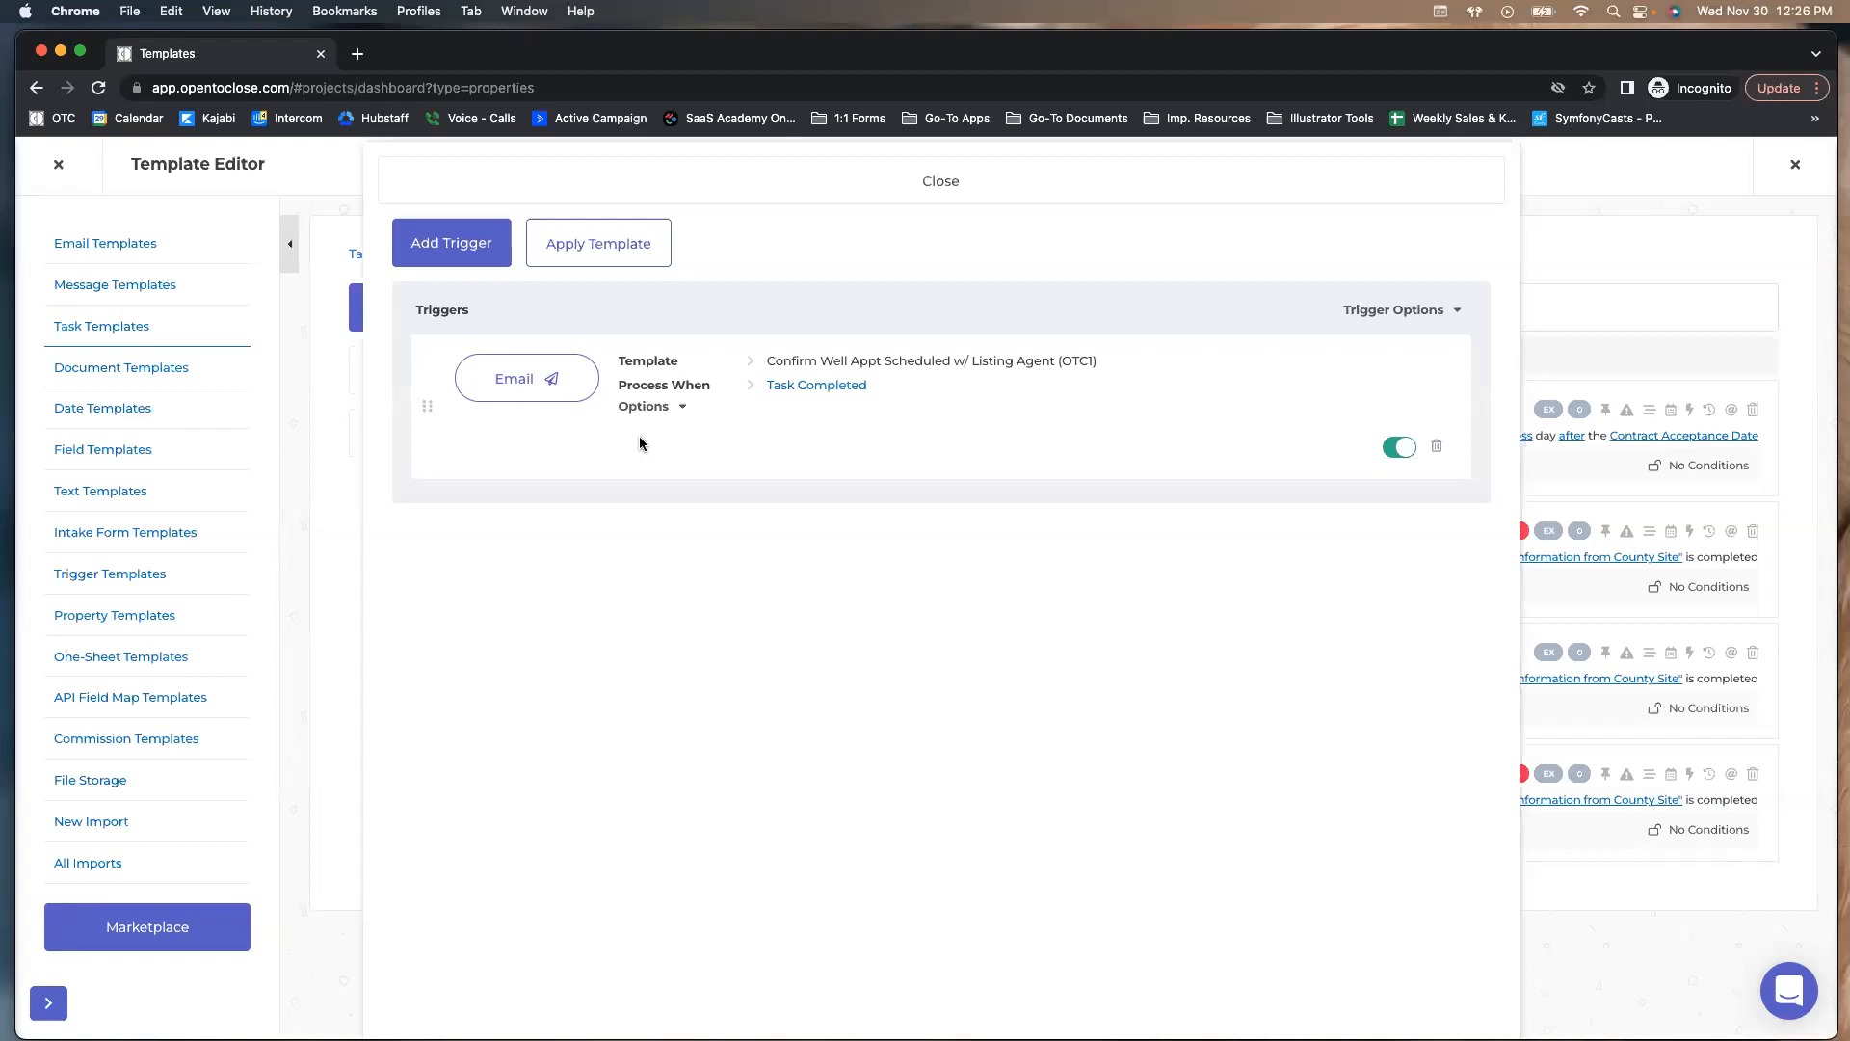
Open the trigger's master email template and check which recipient roles are available
left_click(498, 381)
left_click(1120, 288)
left_click(998, 718)
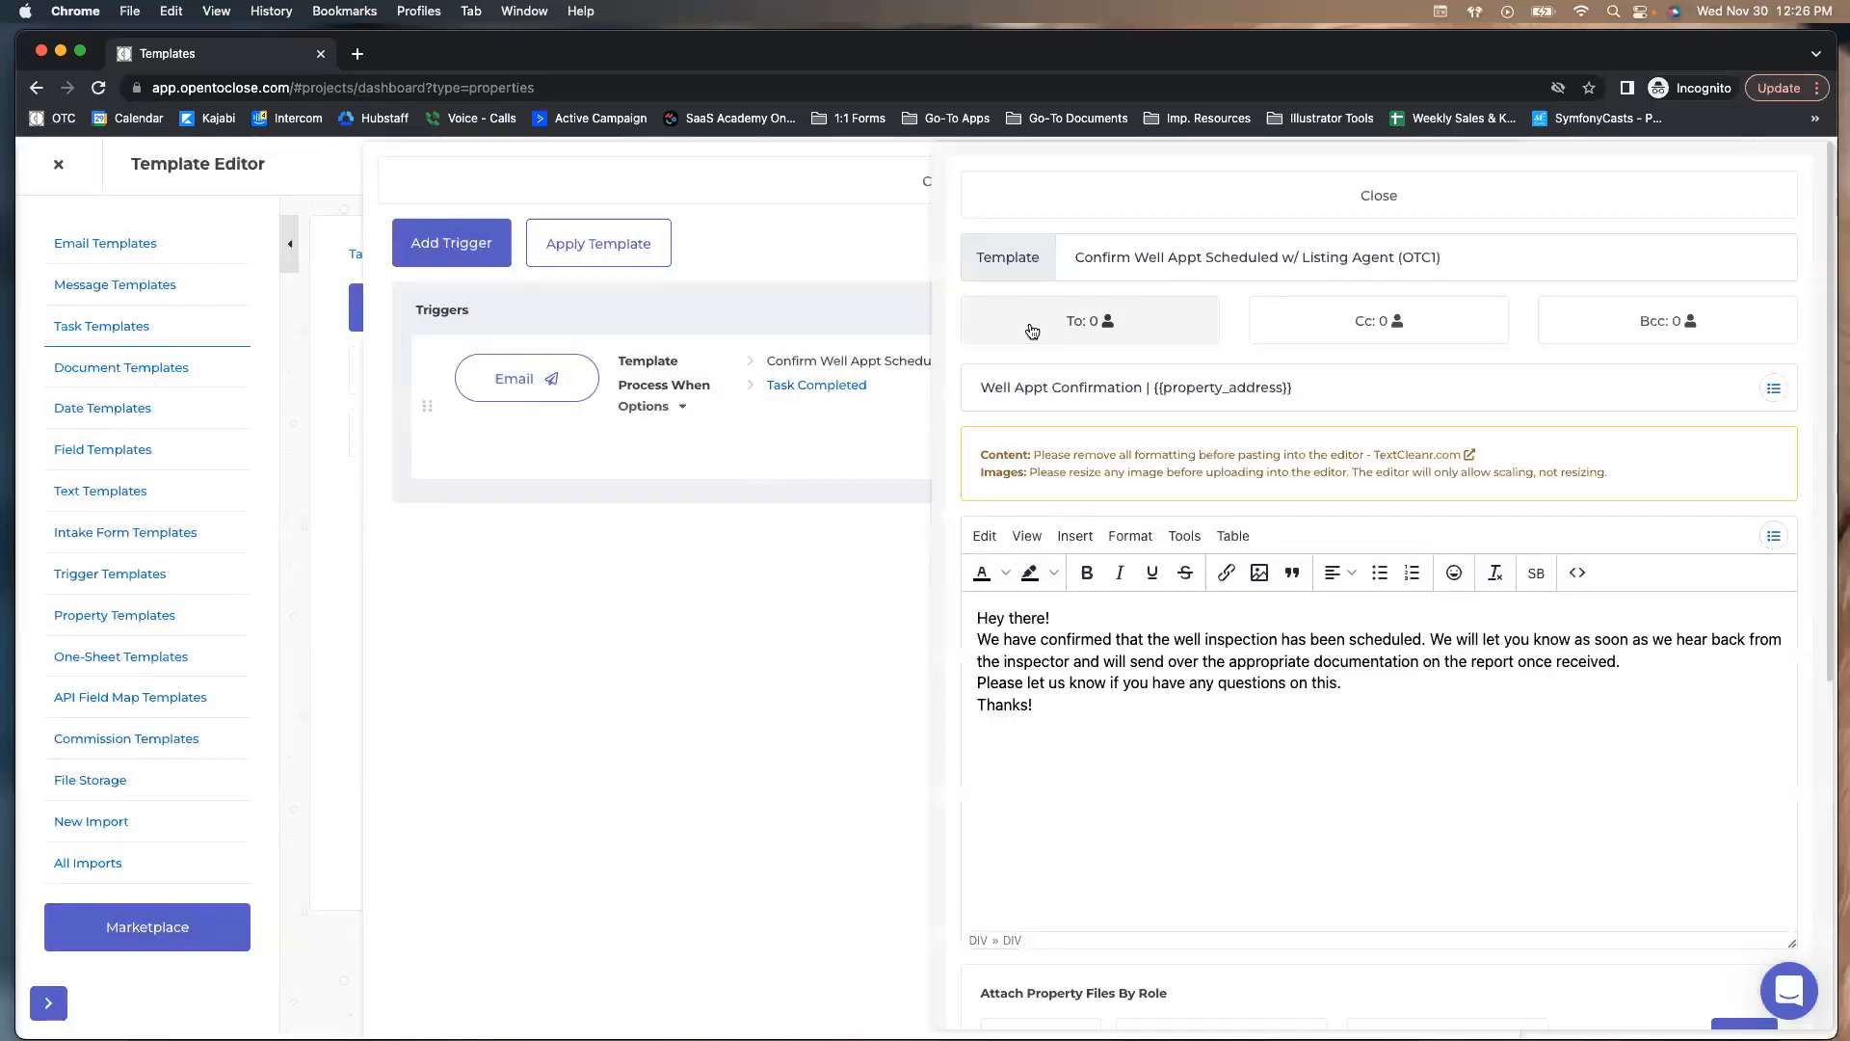
left_click(1082, 320)
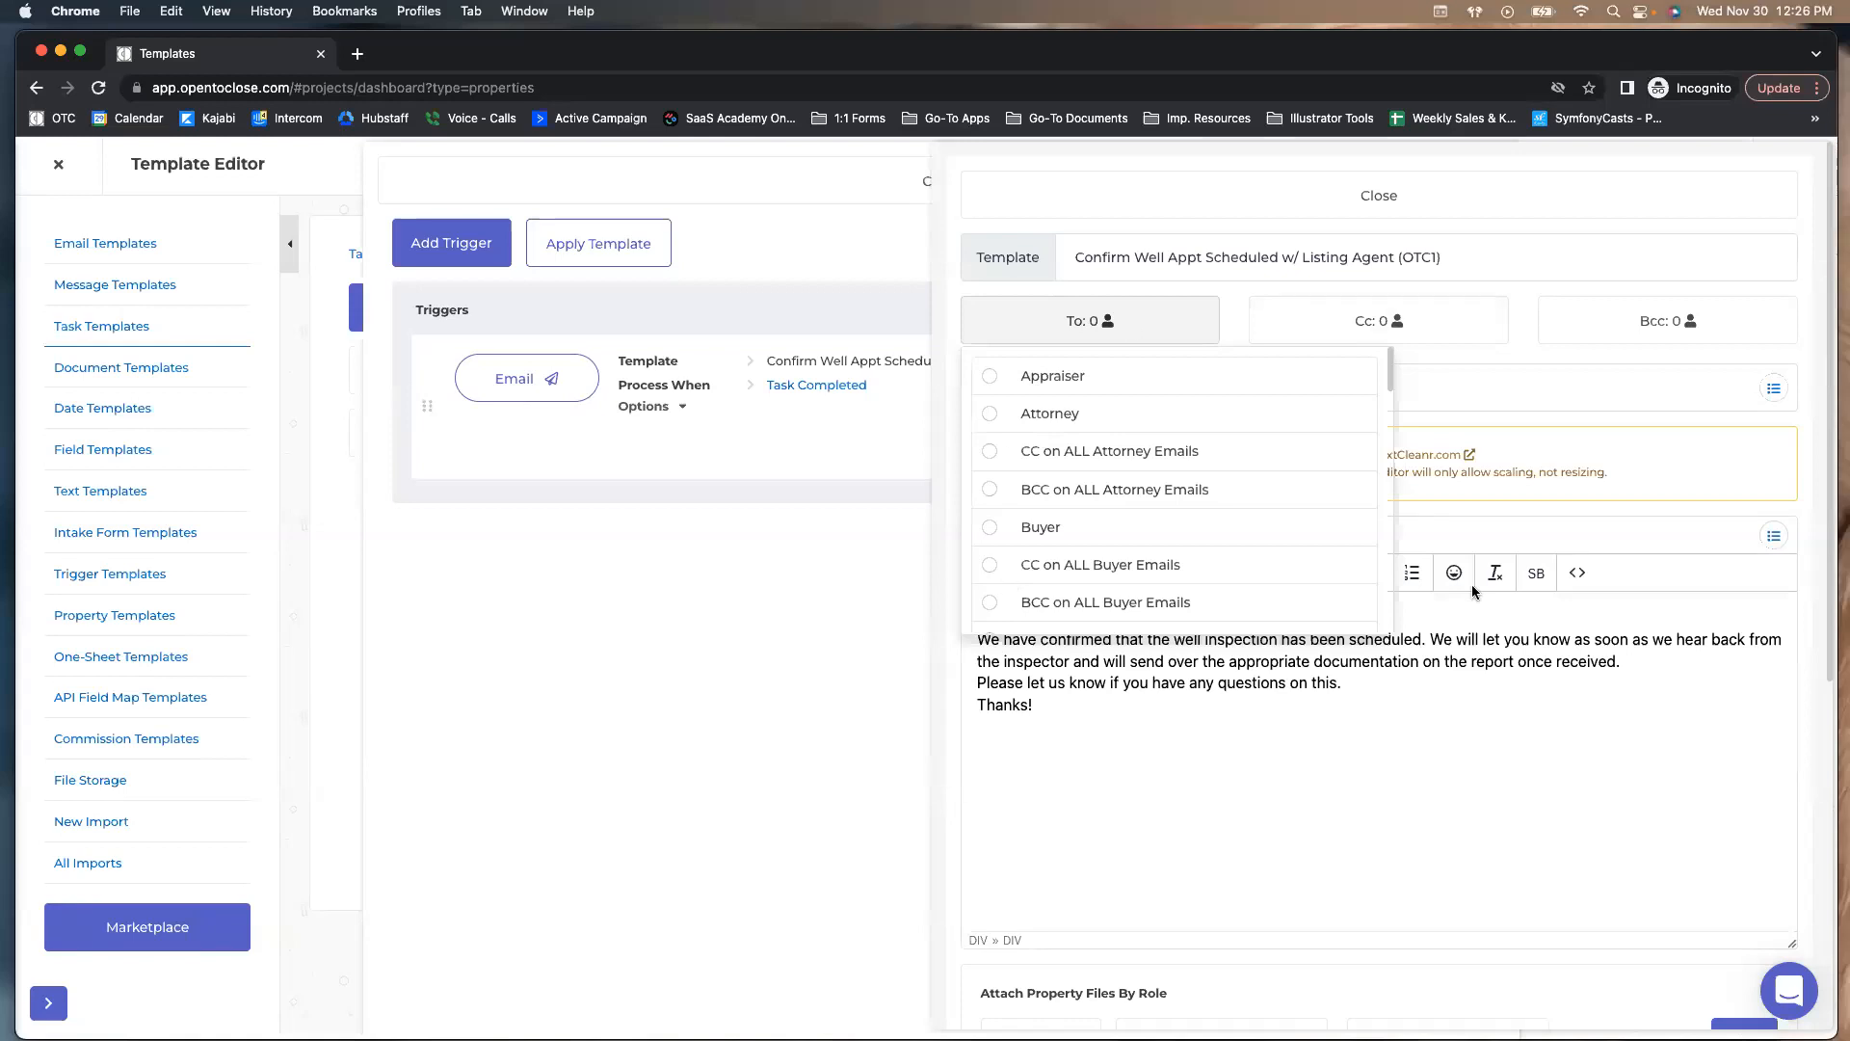
Close the email template and triggers panels, then move to the Document Templates list
left_click(1172, 214)
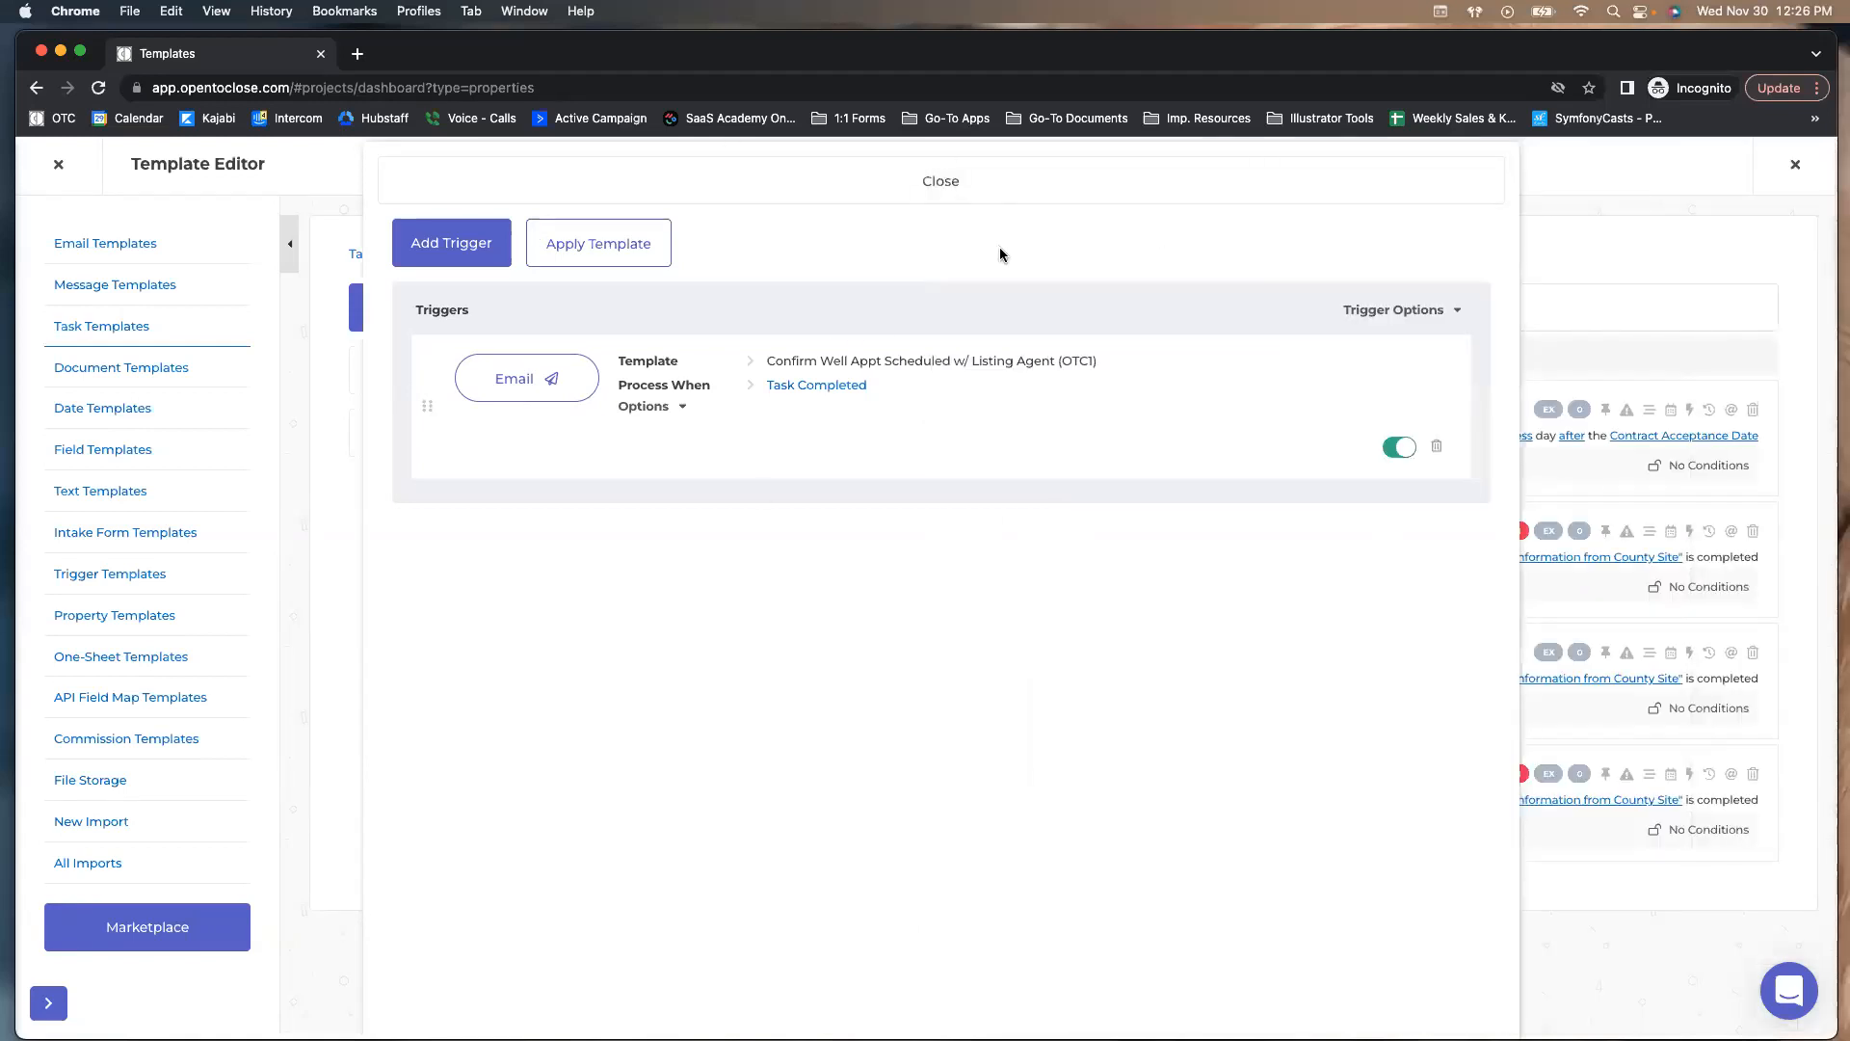
left_click(881, 197)
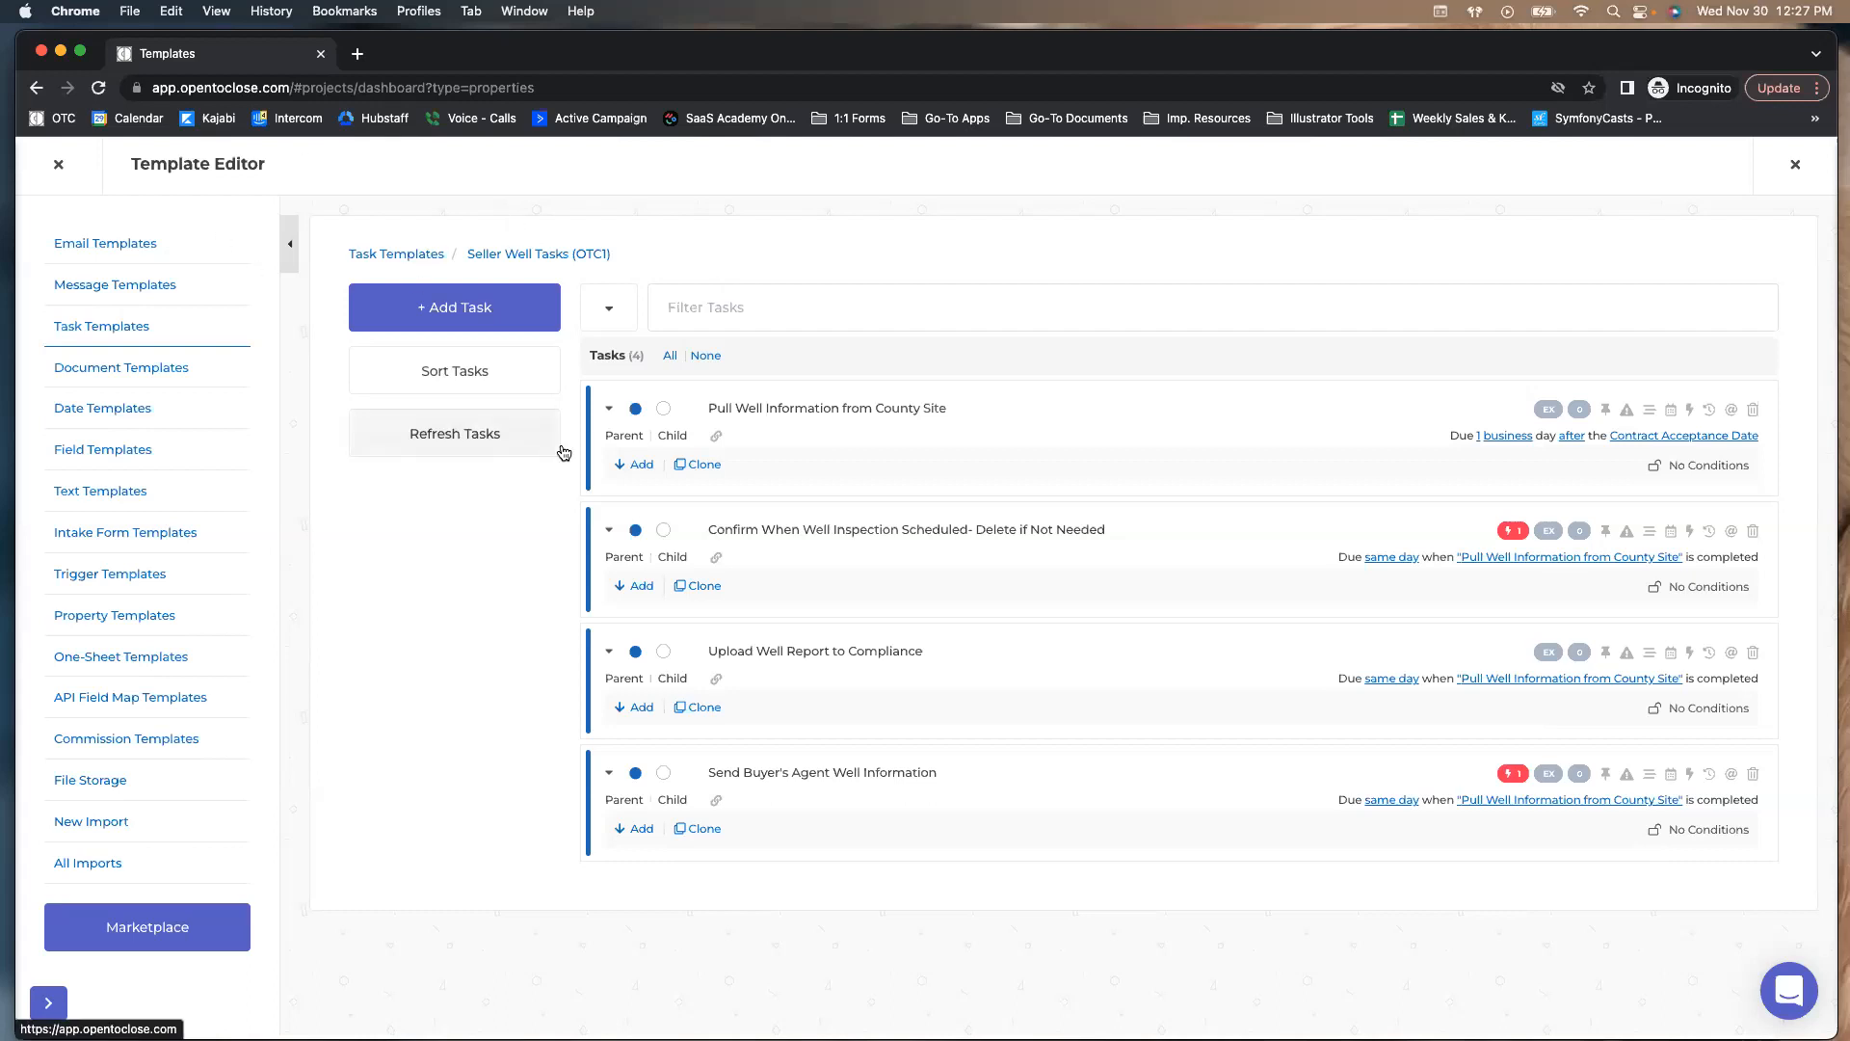
left_click(114, 370)
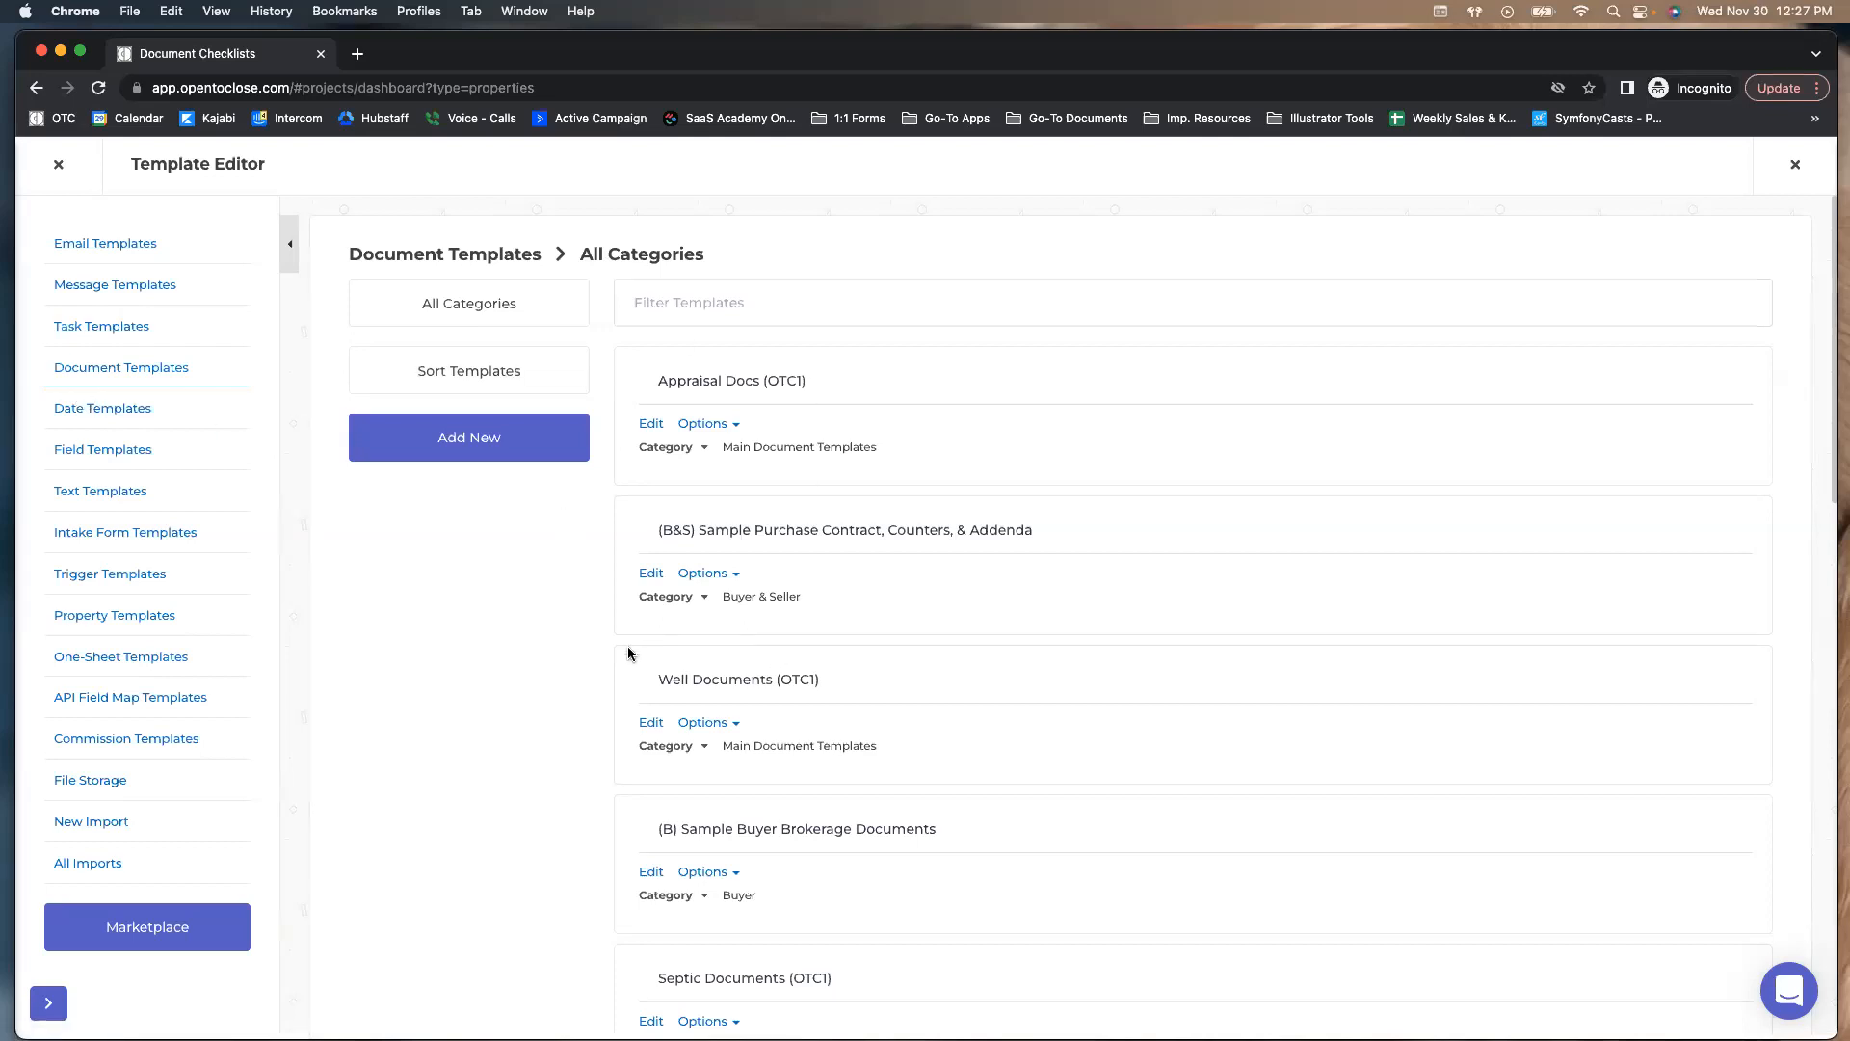
Browse Date Templates, including Contract to Close Date Template (OTC1), then return to Task Templates
left_click(106, 408)
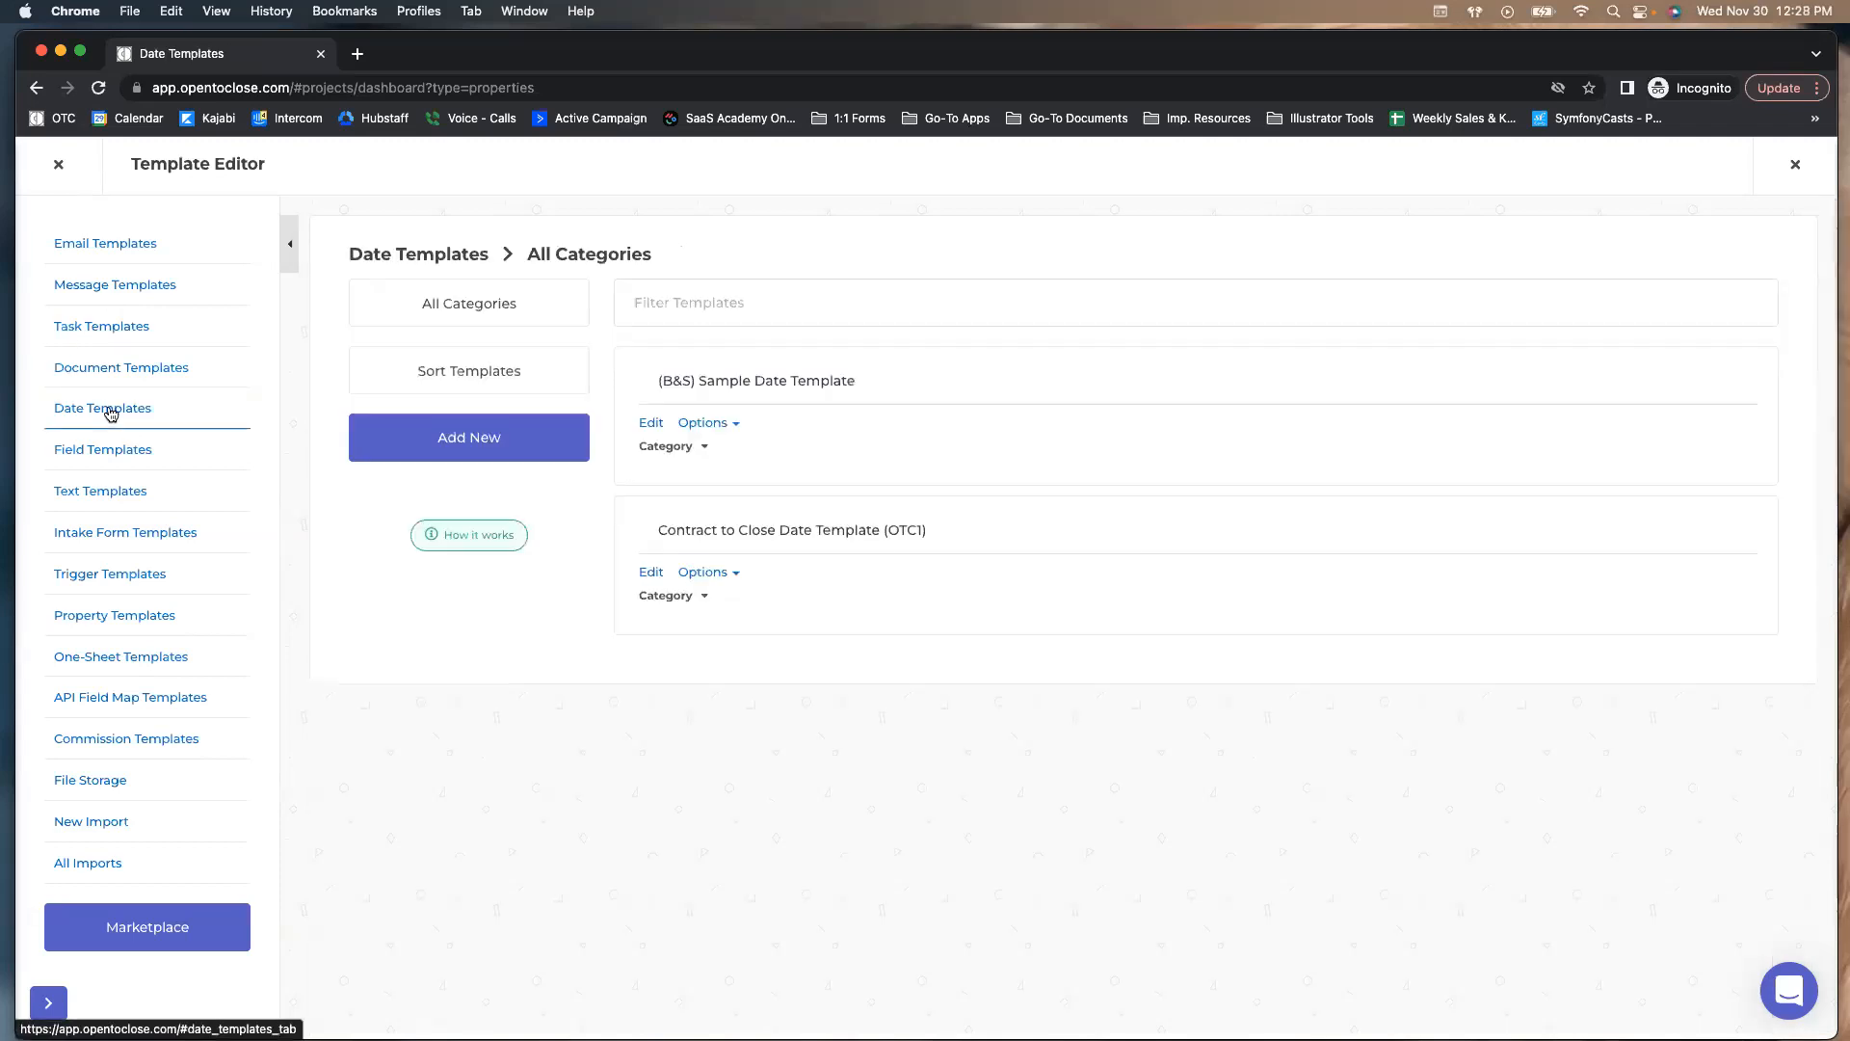
left_click(651, 573)
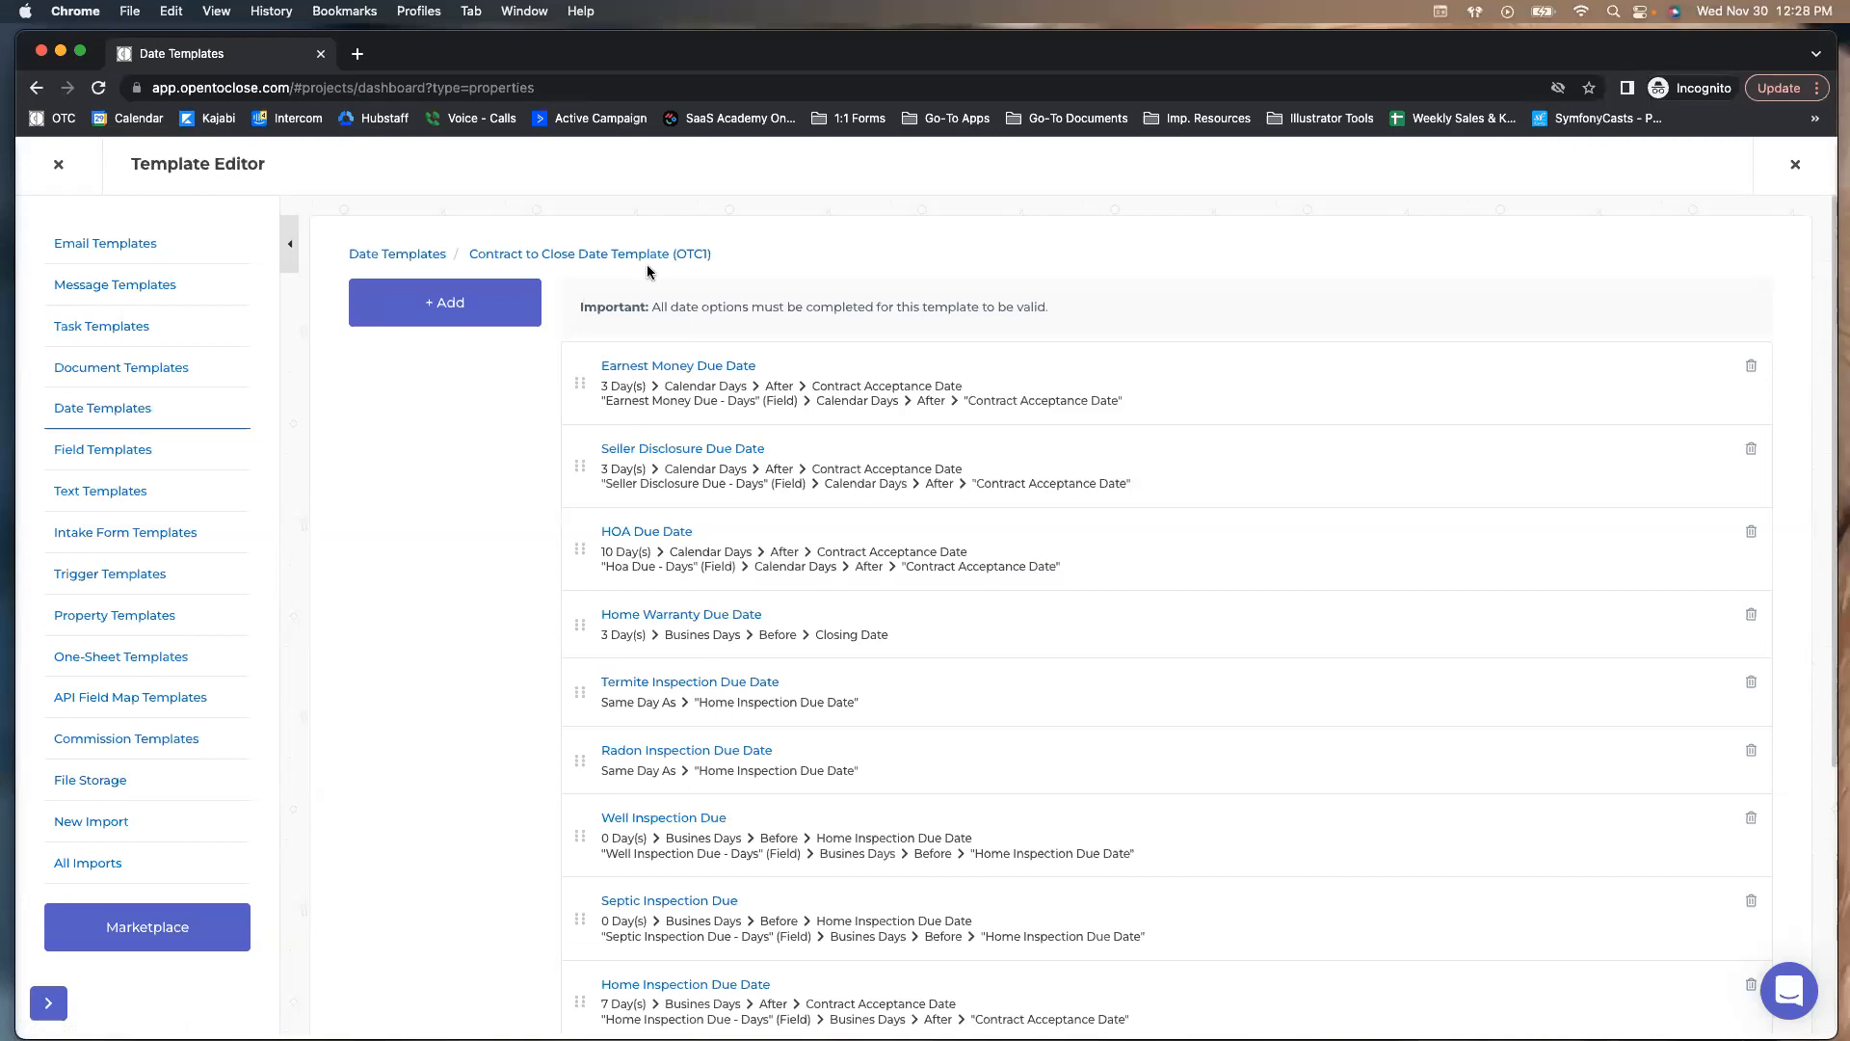
left_click(425, 256)
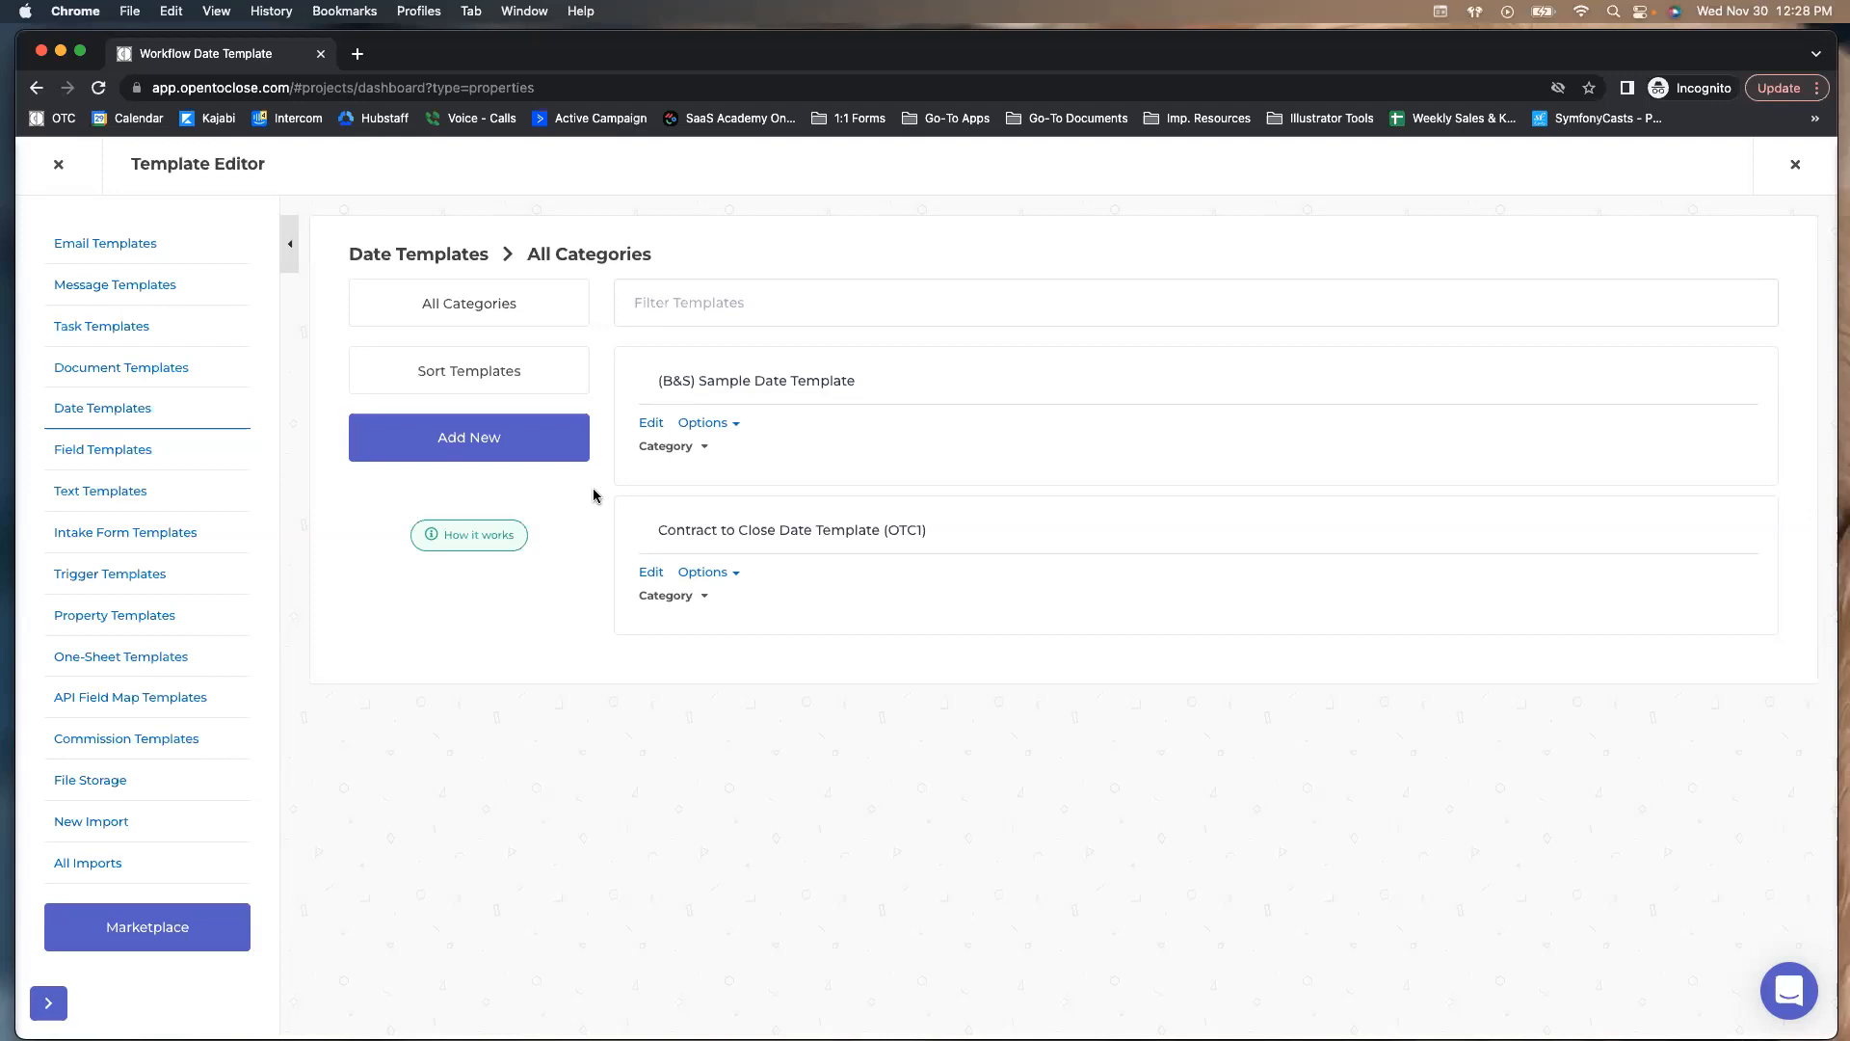
left_click(667, 449)
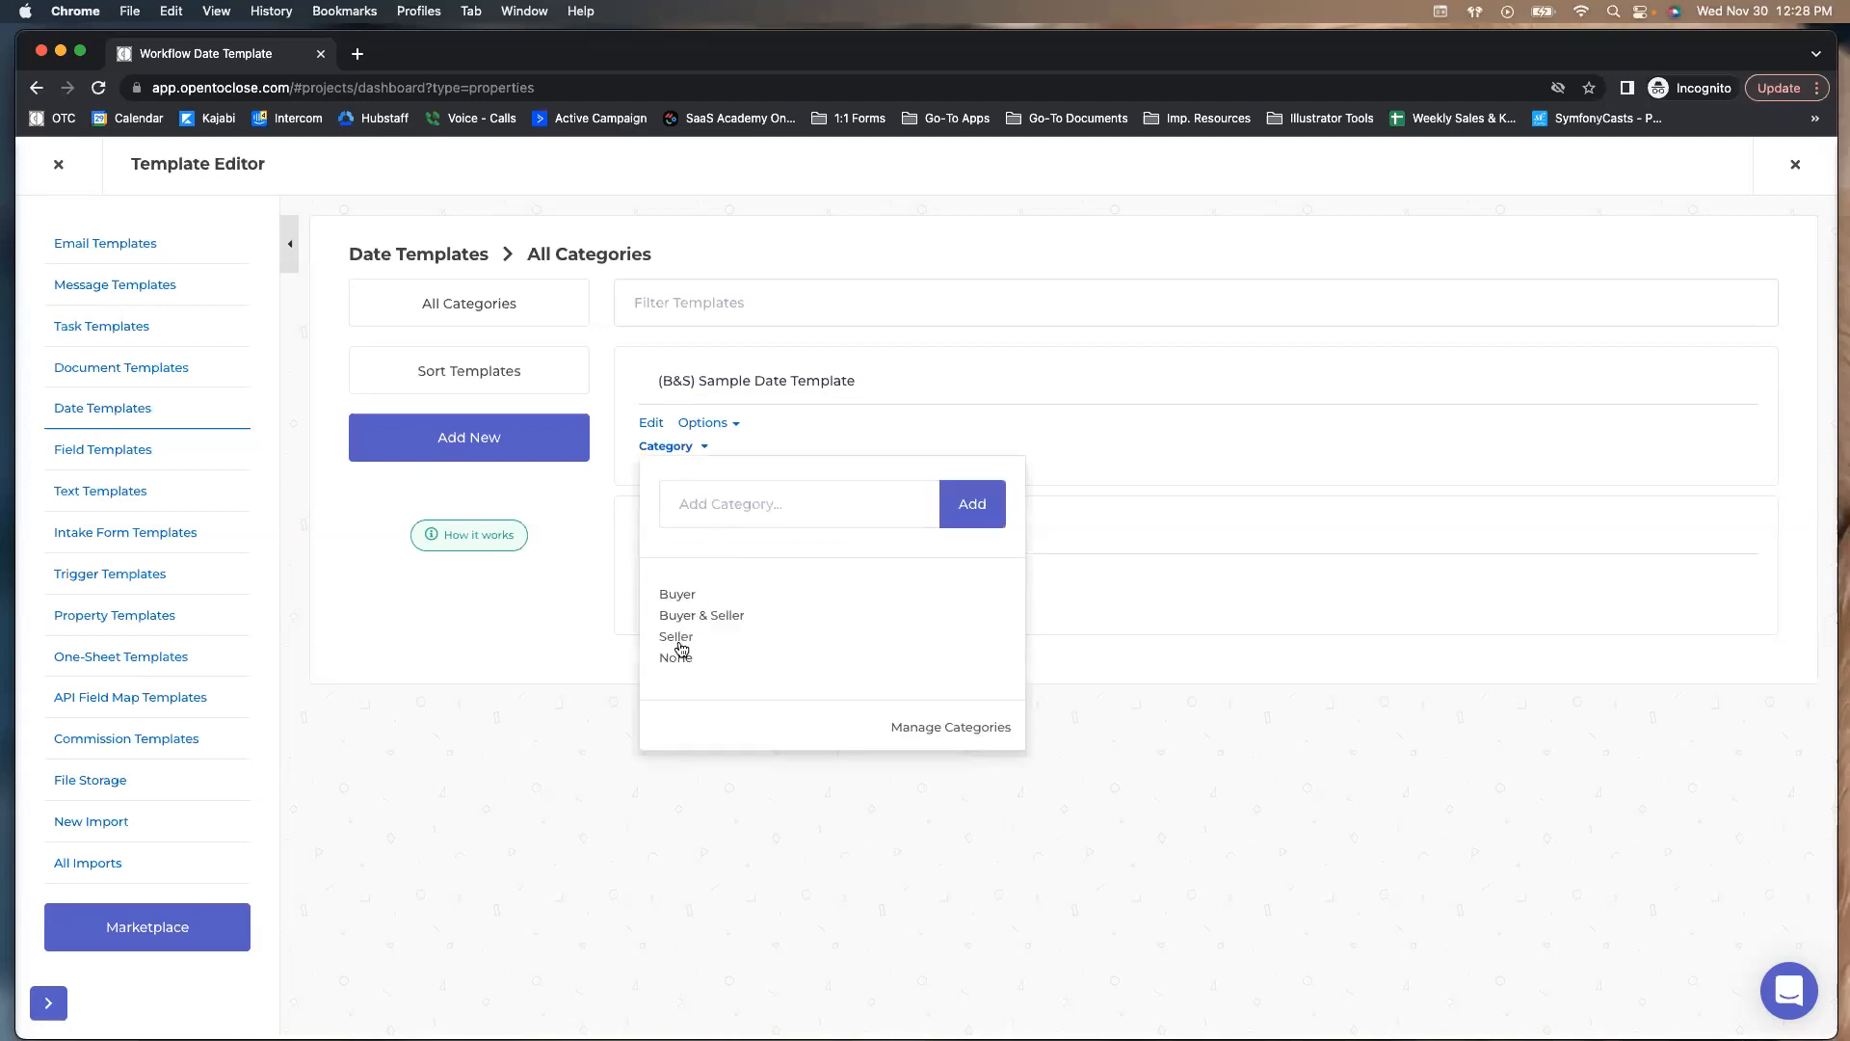
left_click(574, 663)
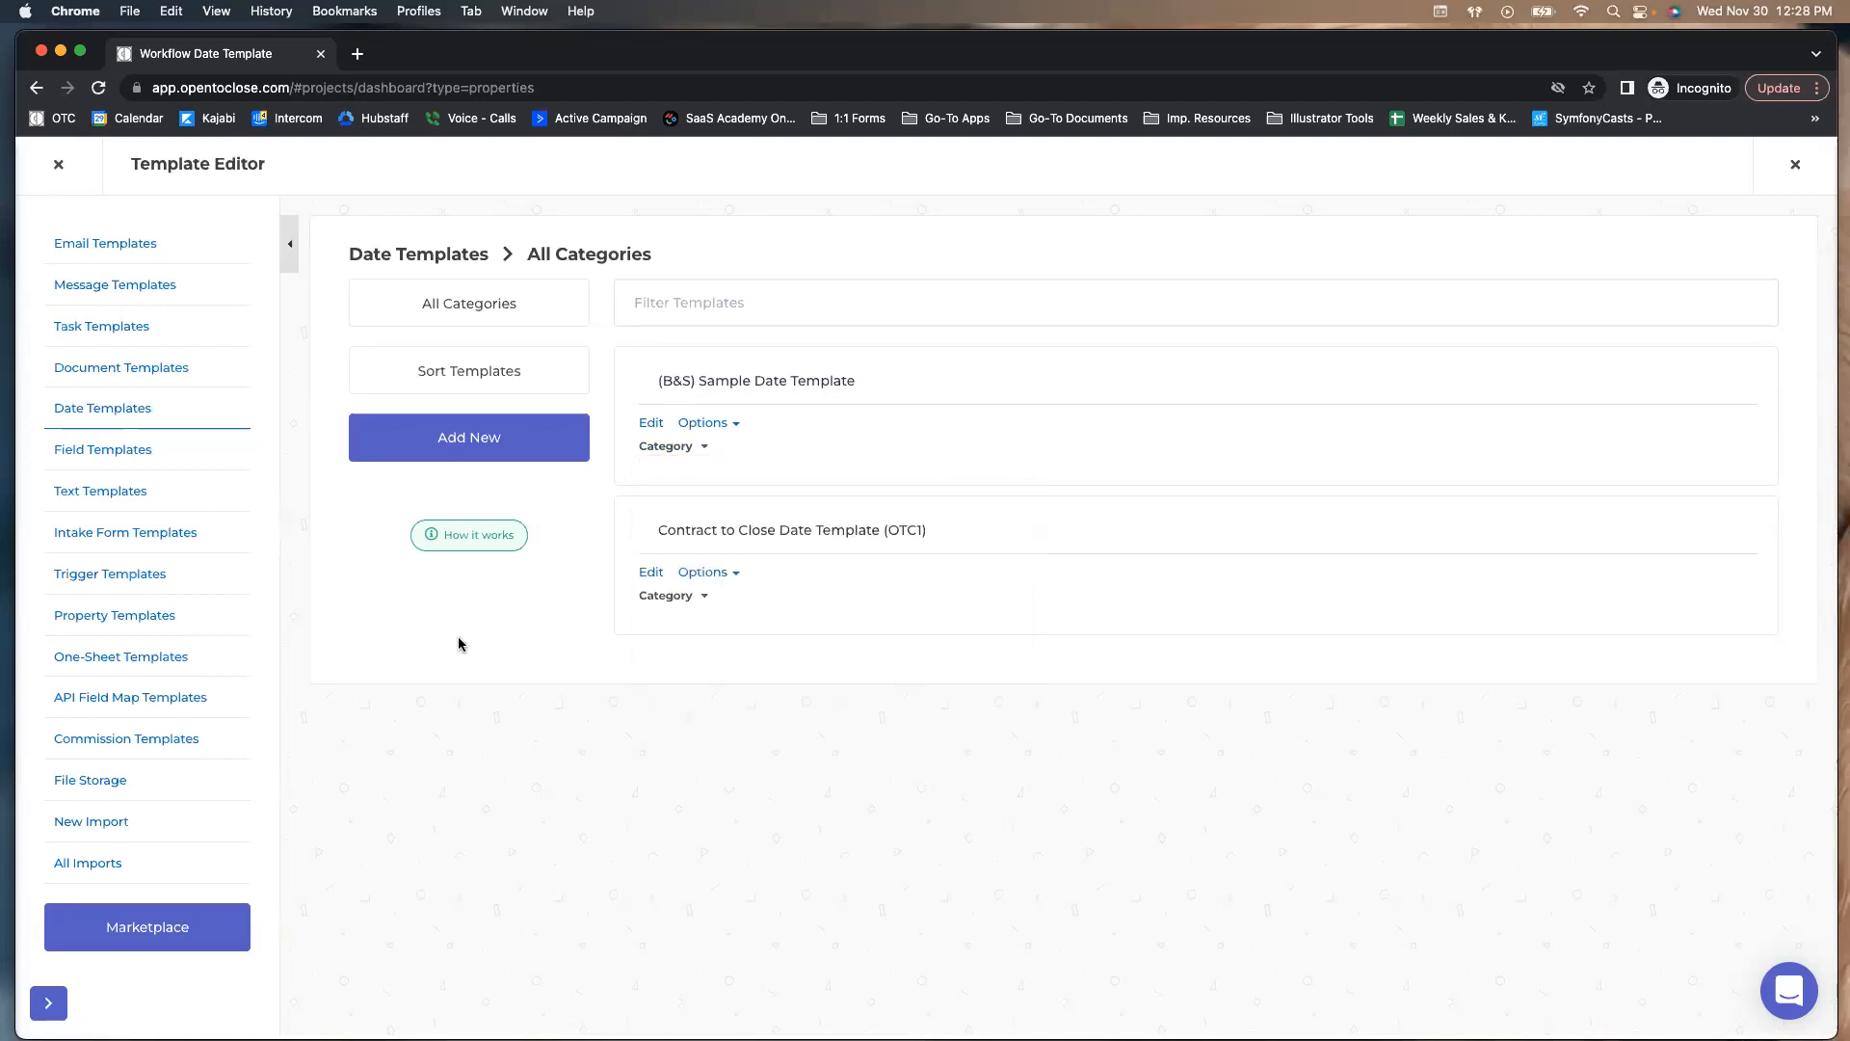
left_click(126, 327)
left_click(448, 318)
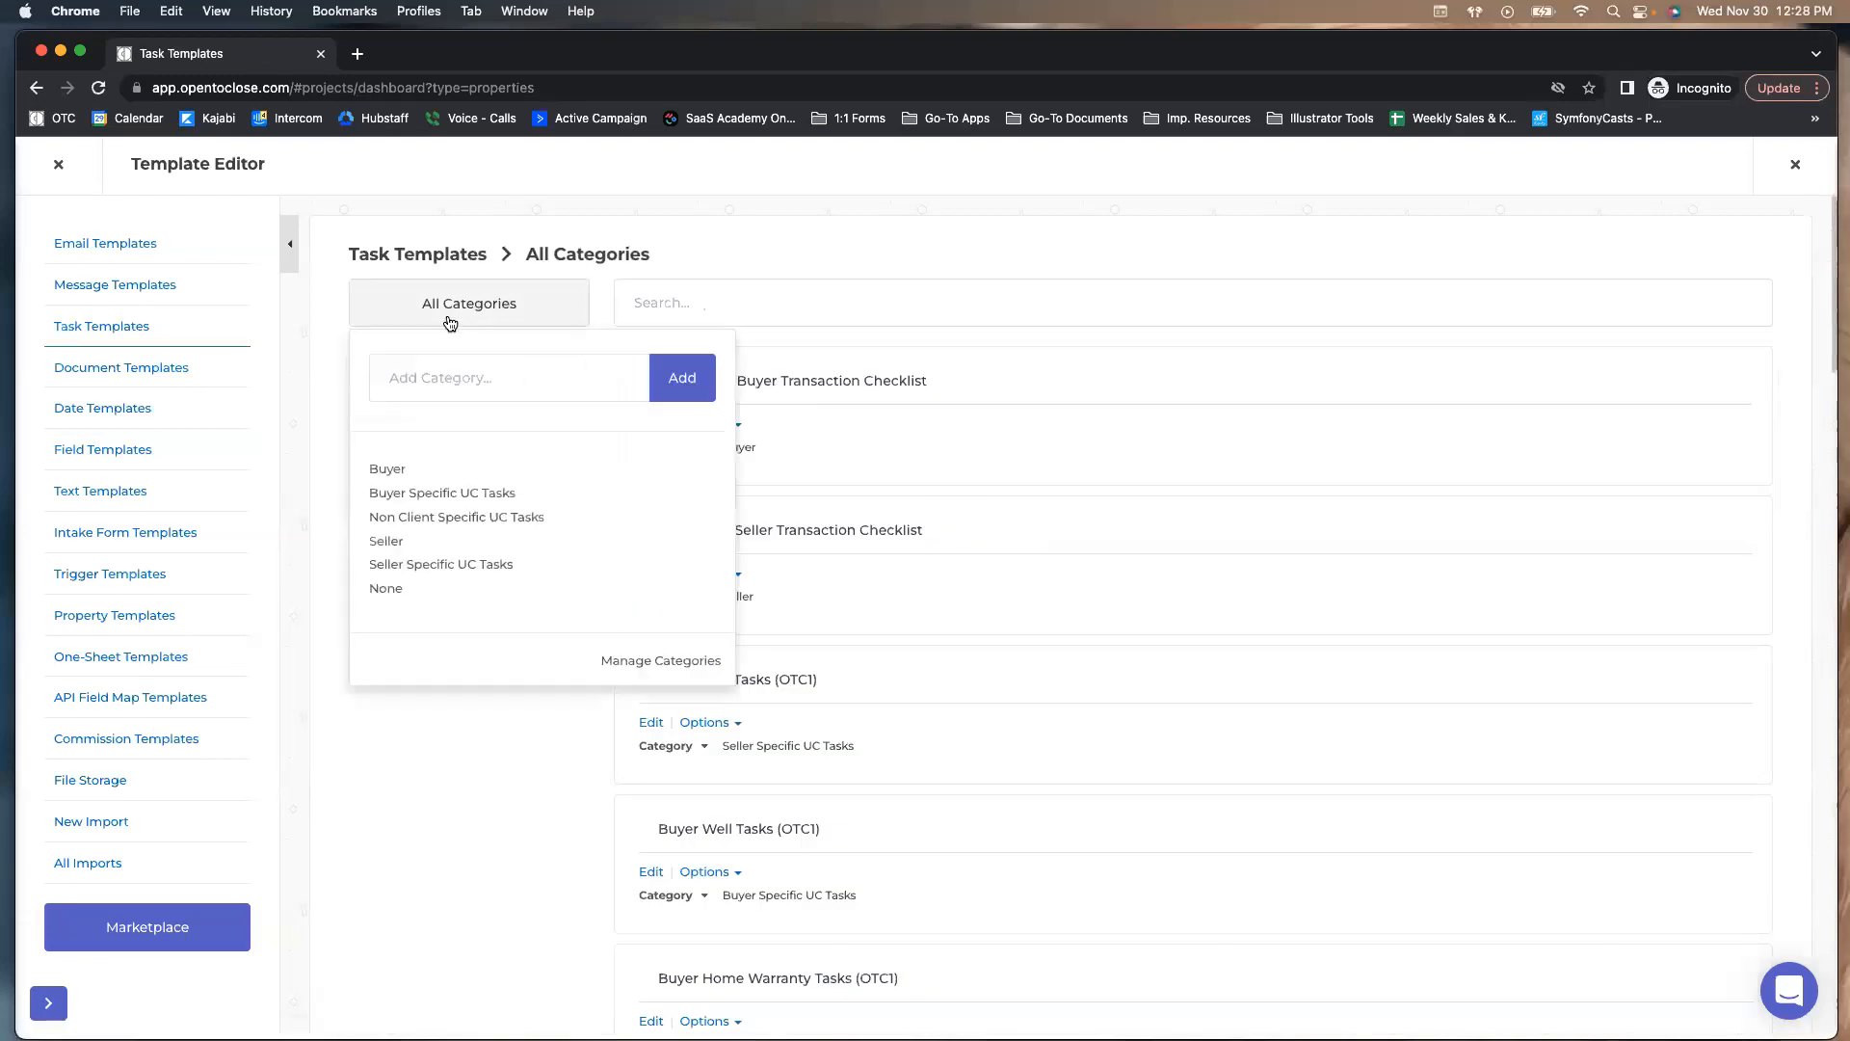
left_click(327, 526)
left_click(705, 449)
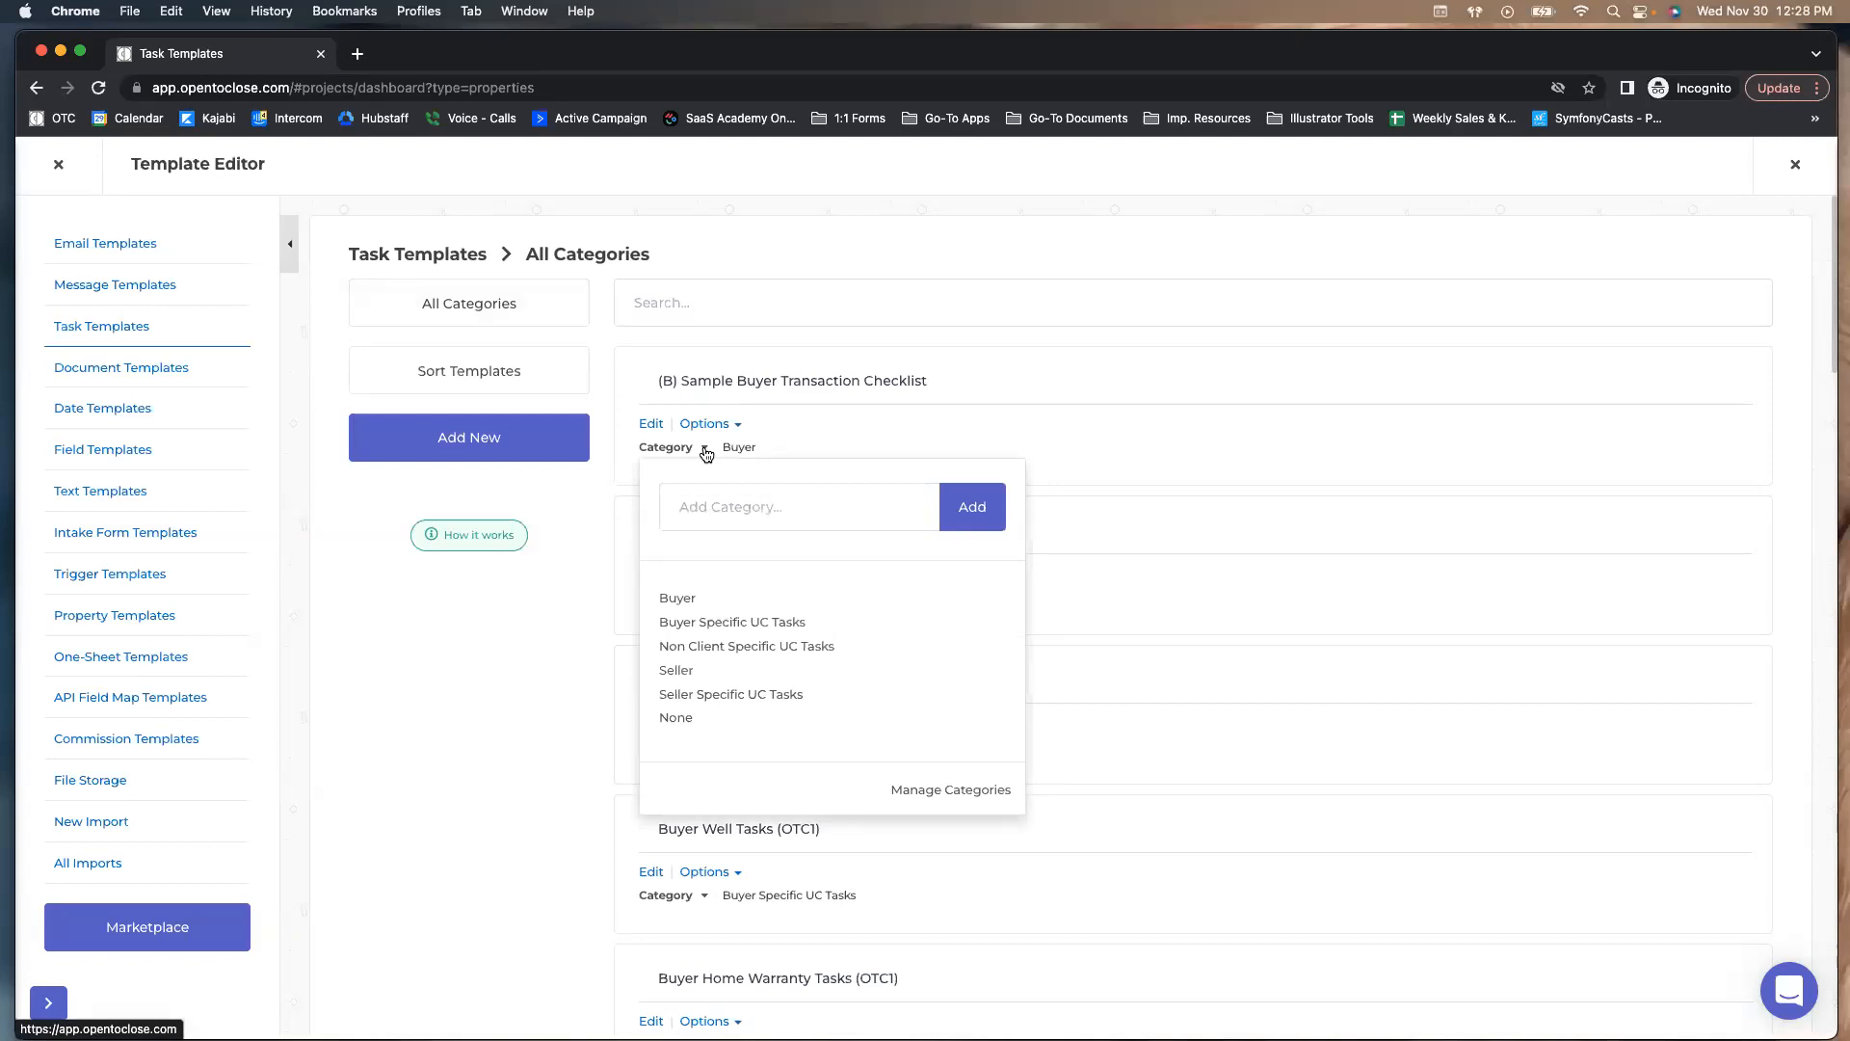
left_click(559, 628)
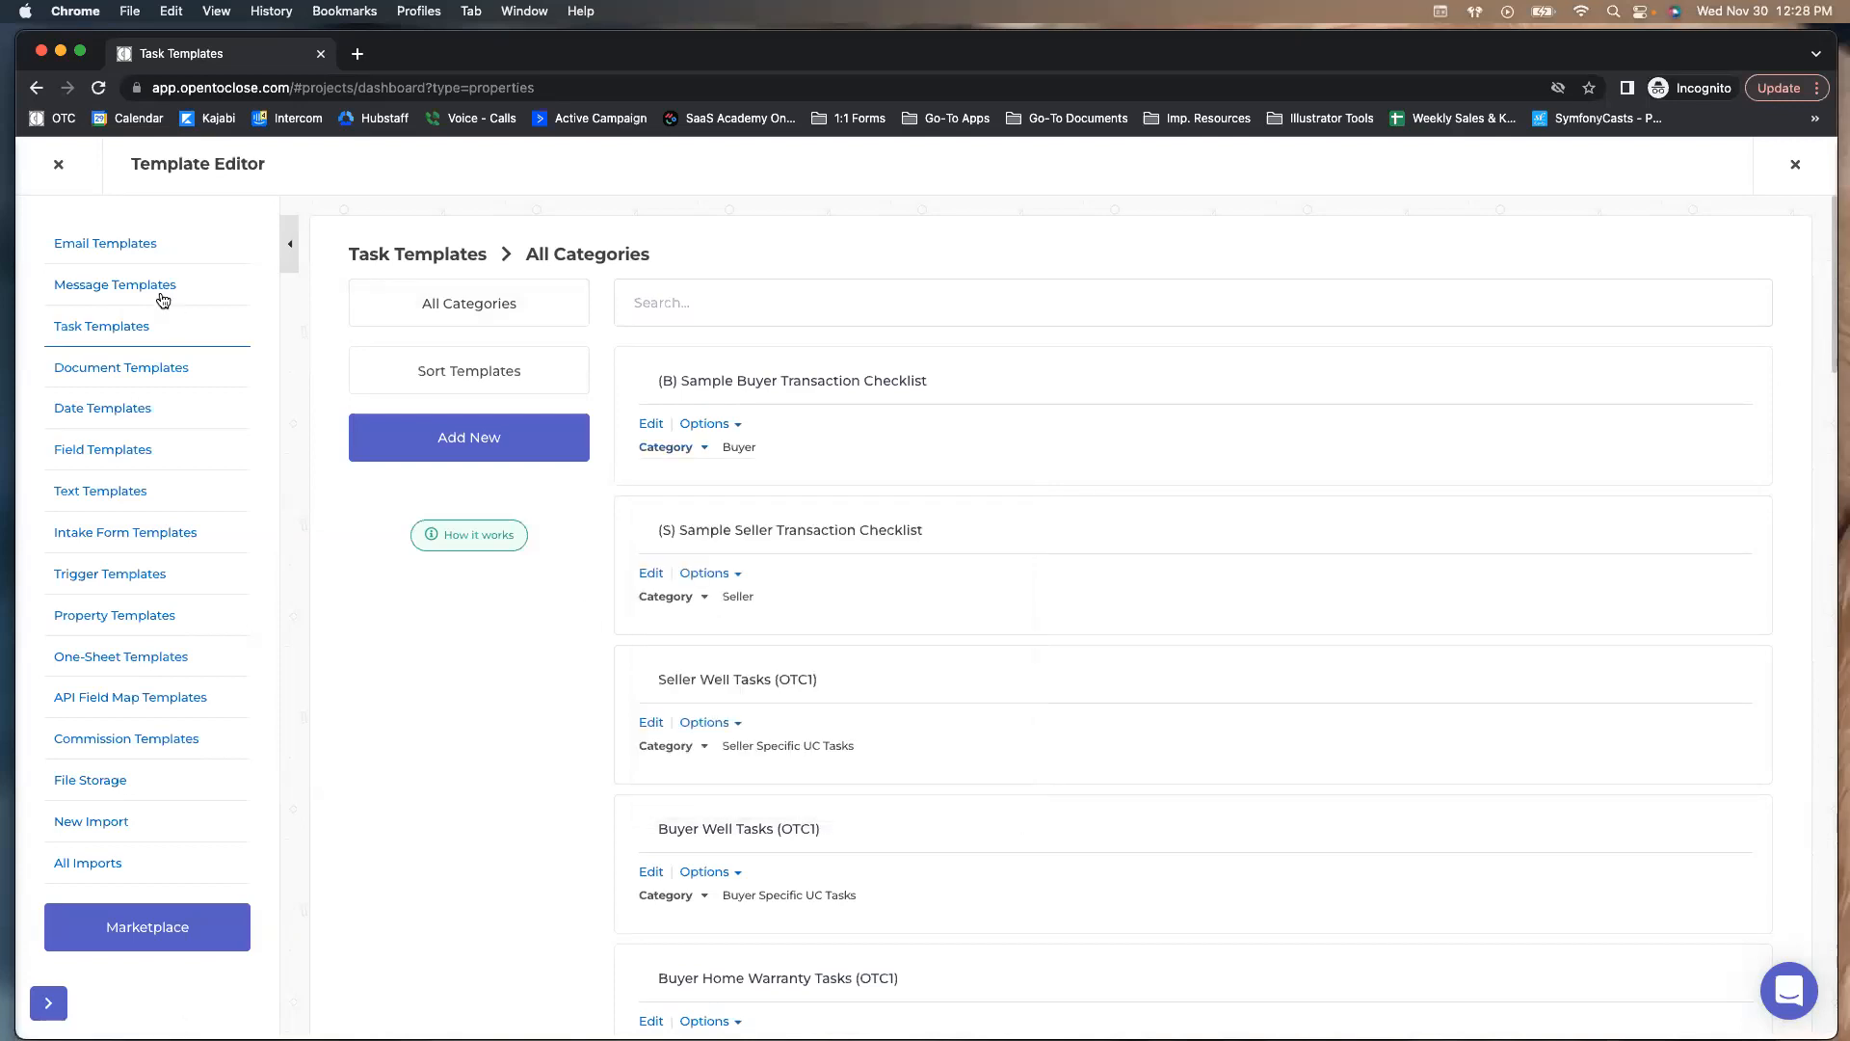
left_click(124, 248)
left_click(415, 303)
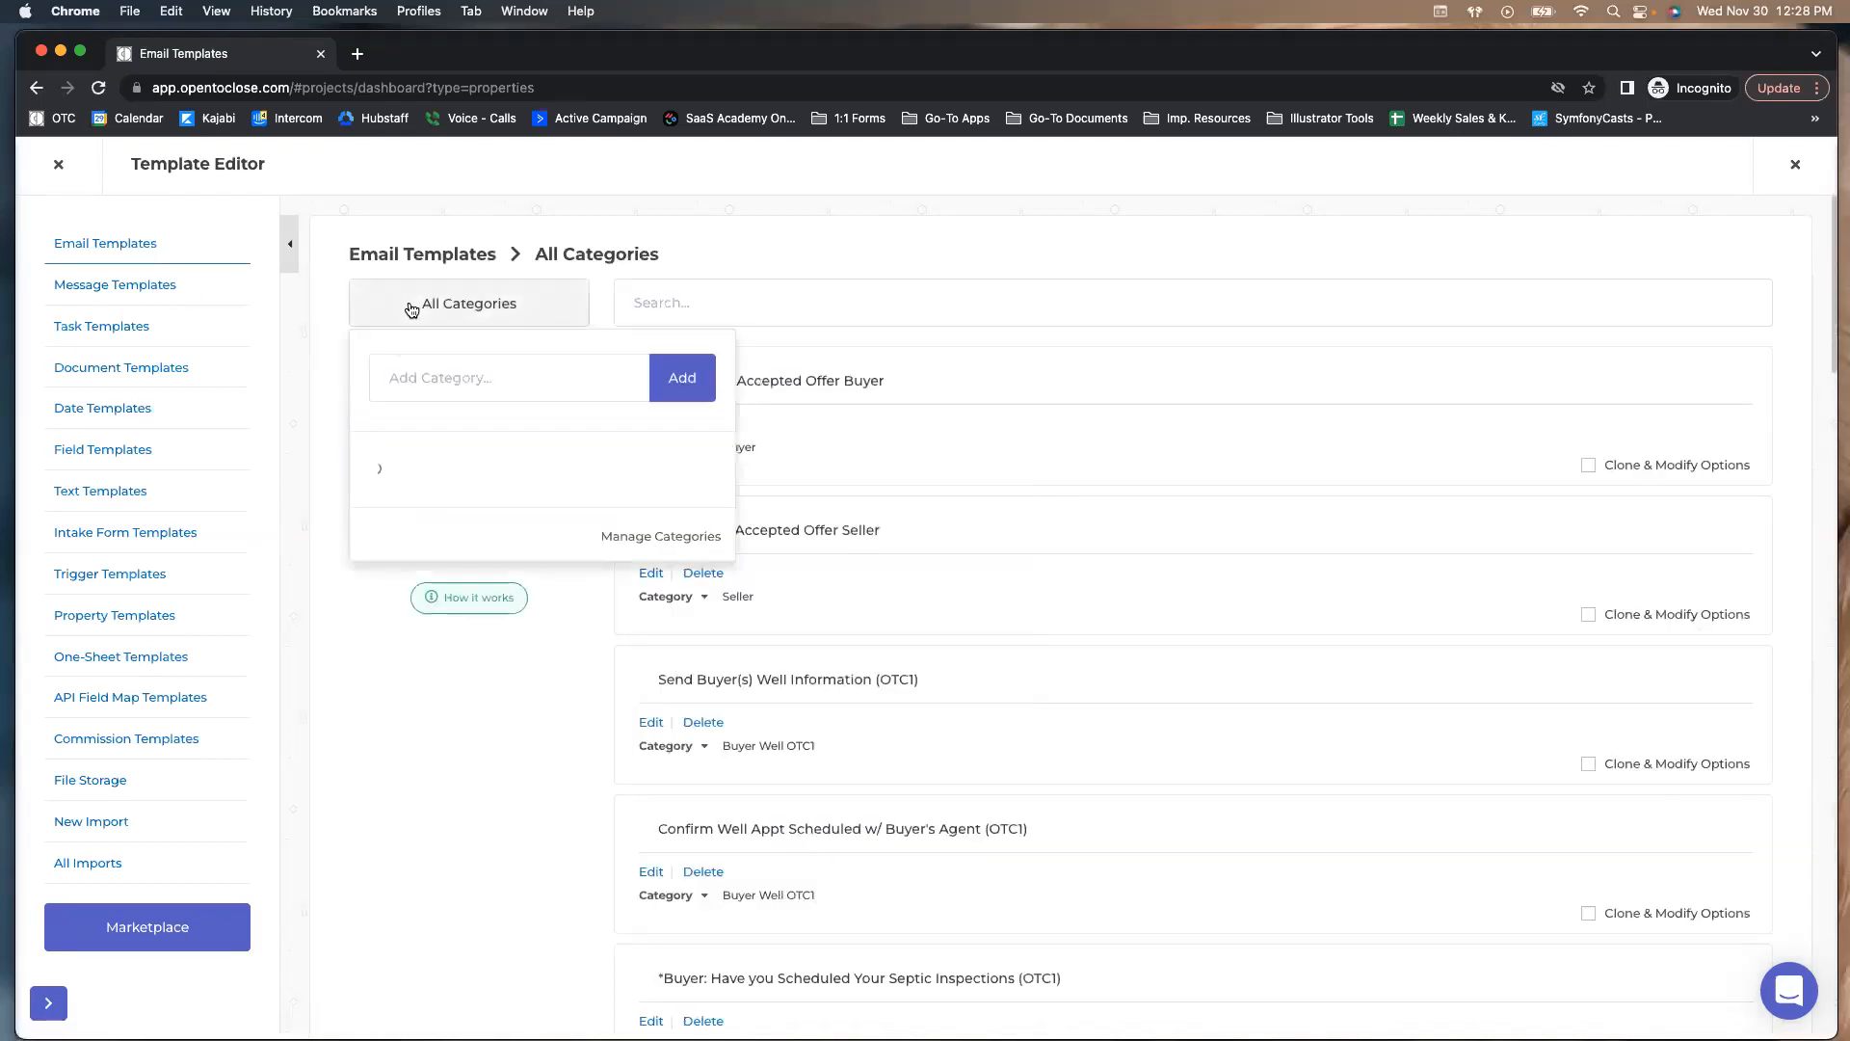
left_click(335, 443)
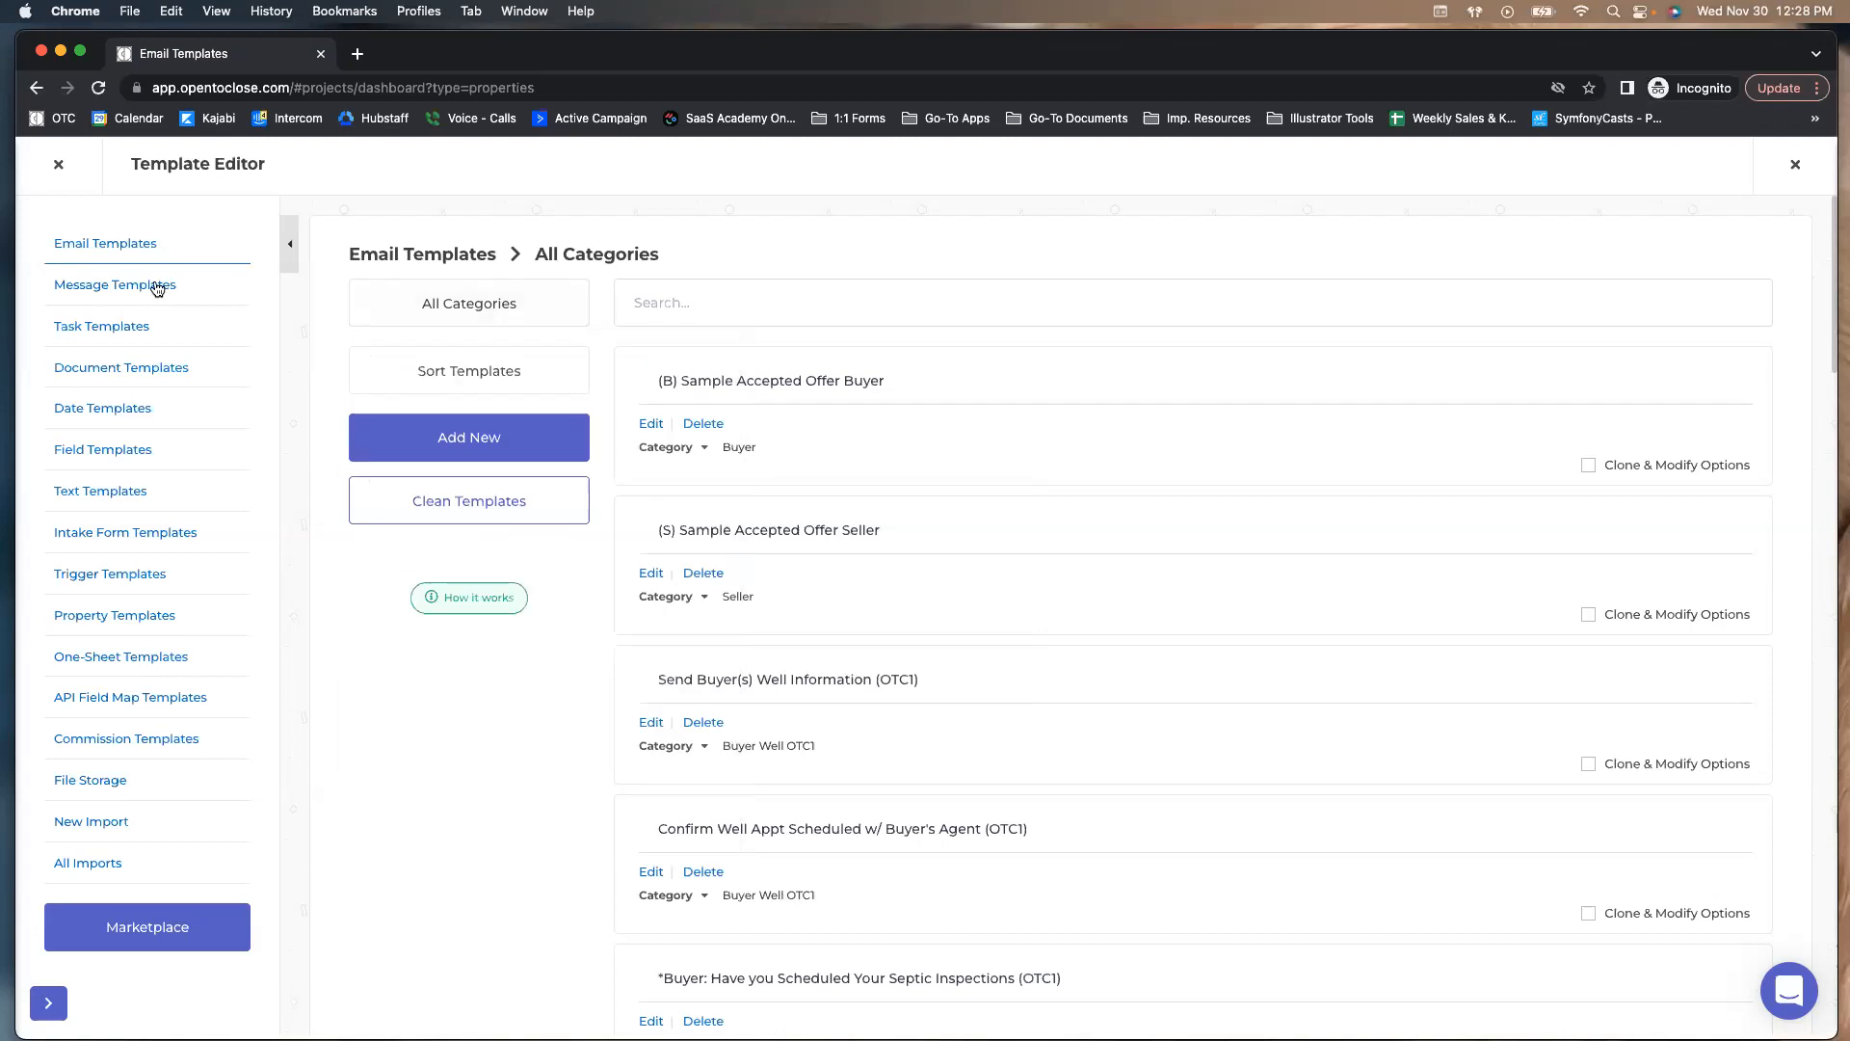
left_click(121, 333)
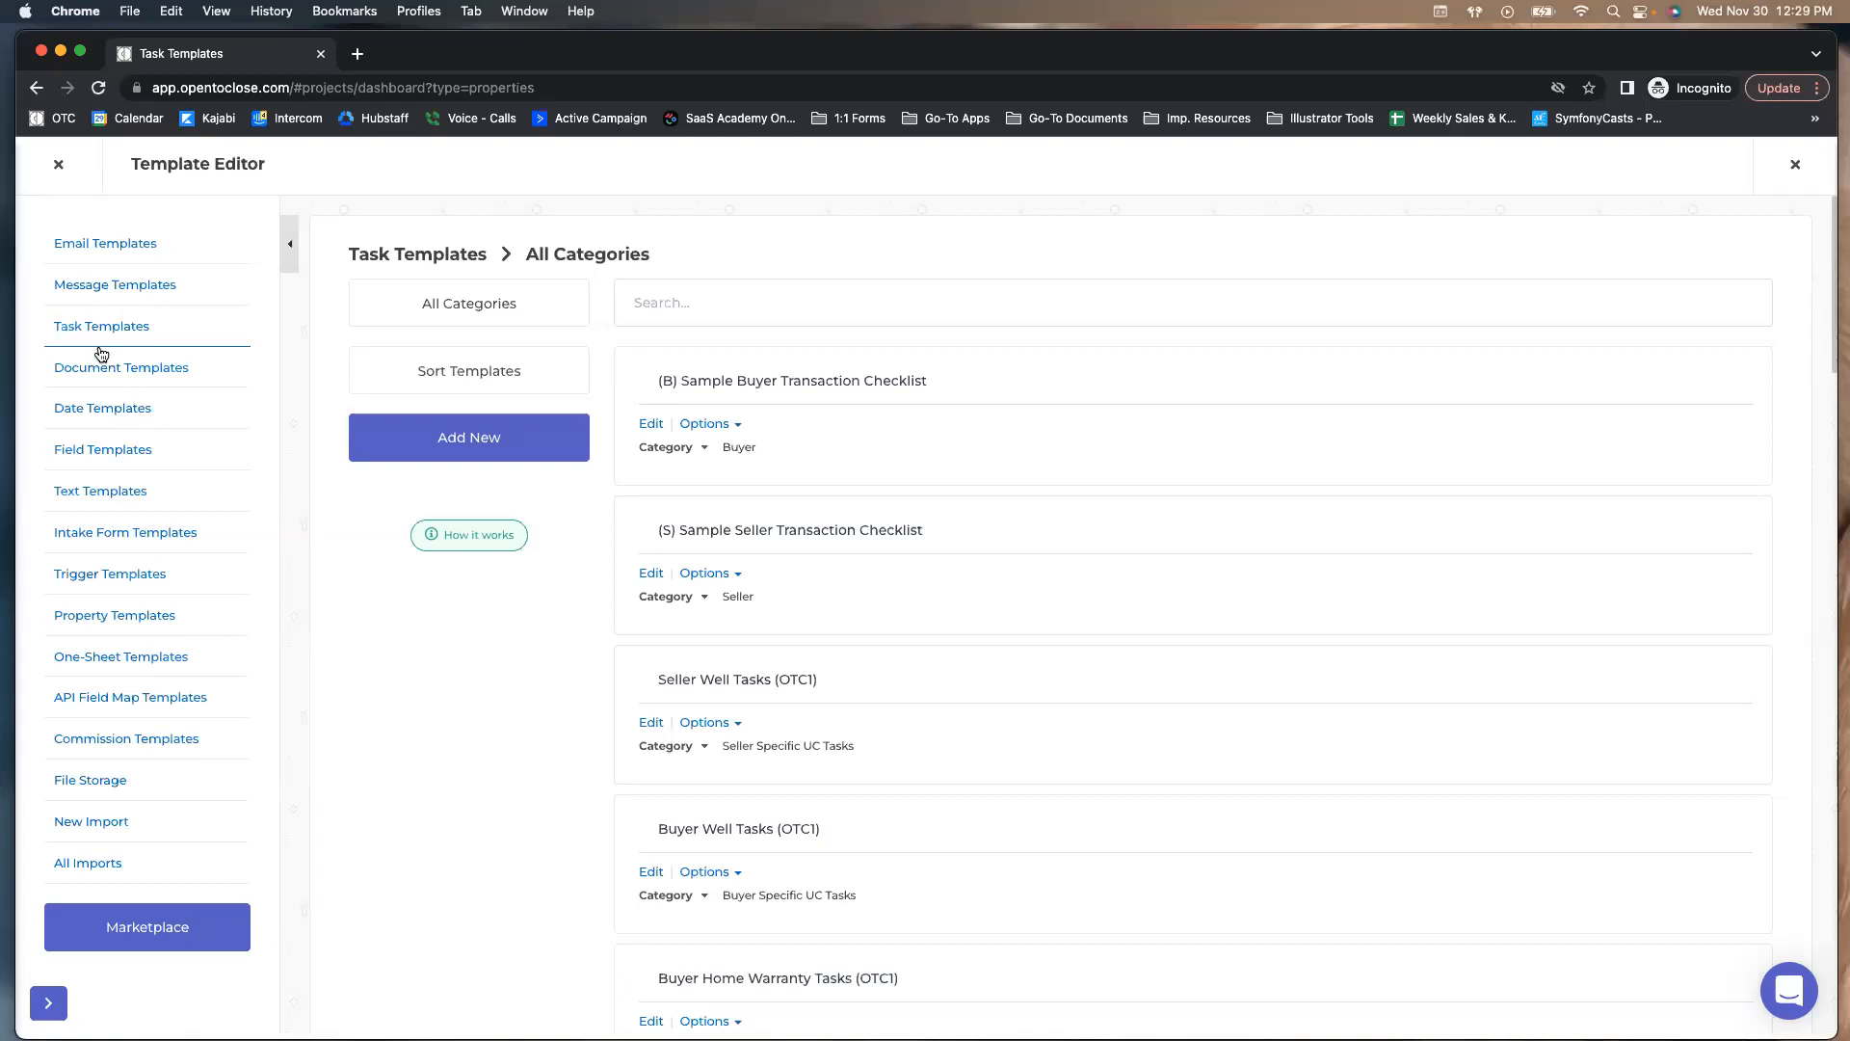
Compare the Field Templates and Intake Form Templates lists, ending on the Buyer & Seller field templates
left_click(72, 461)
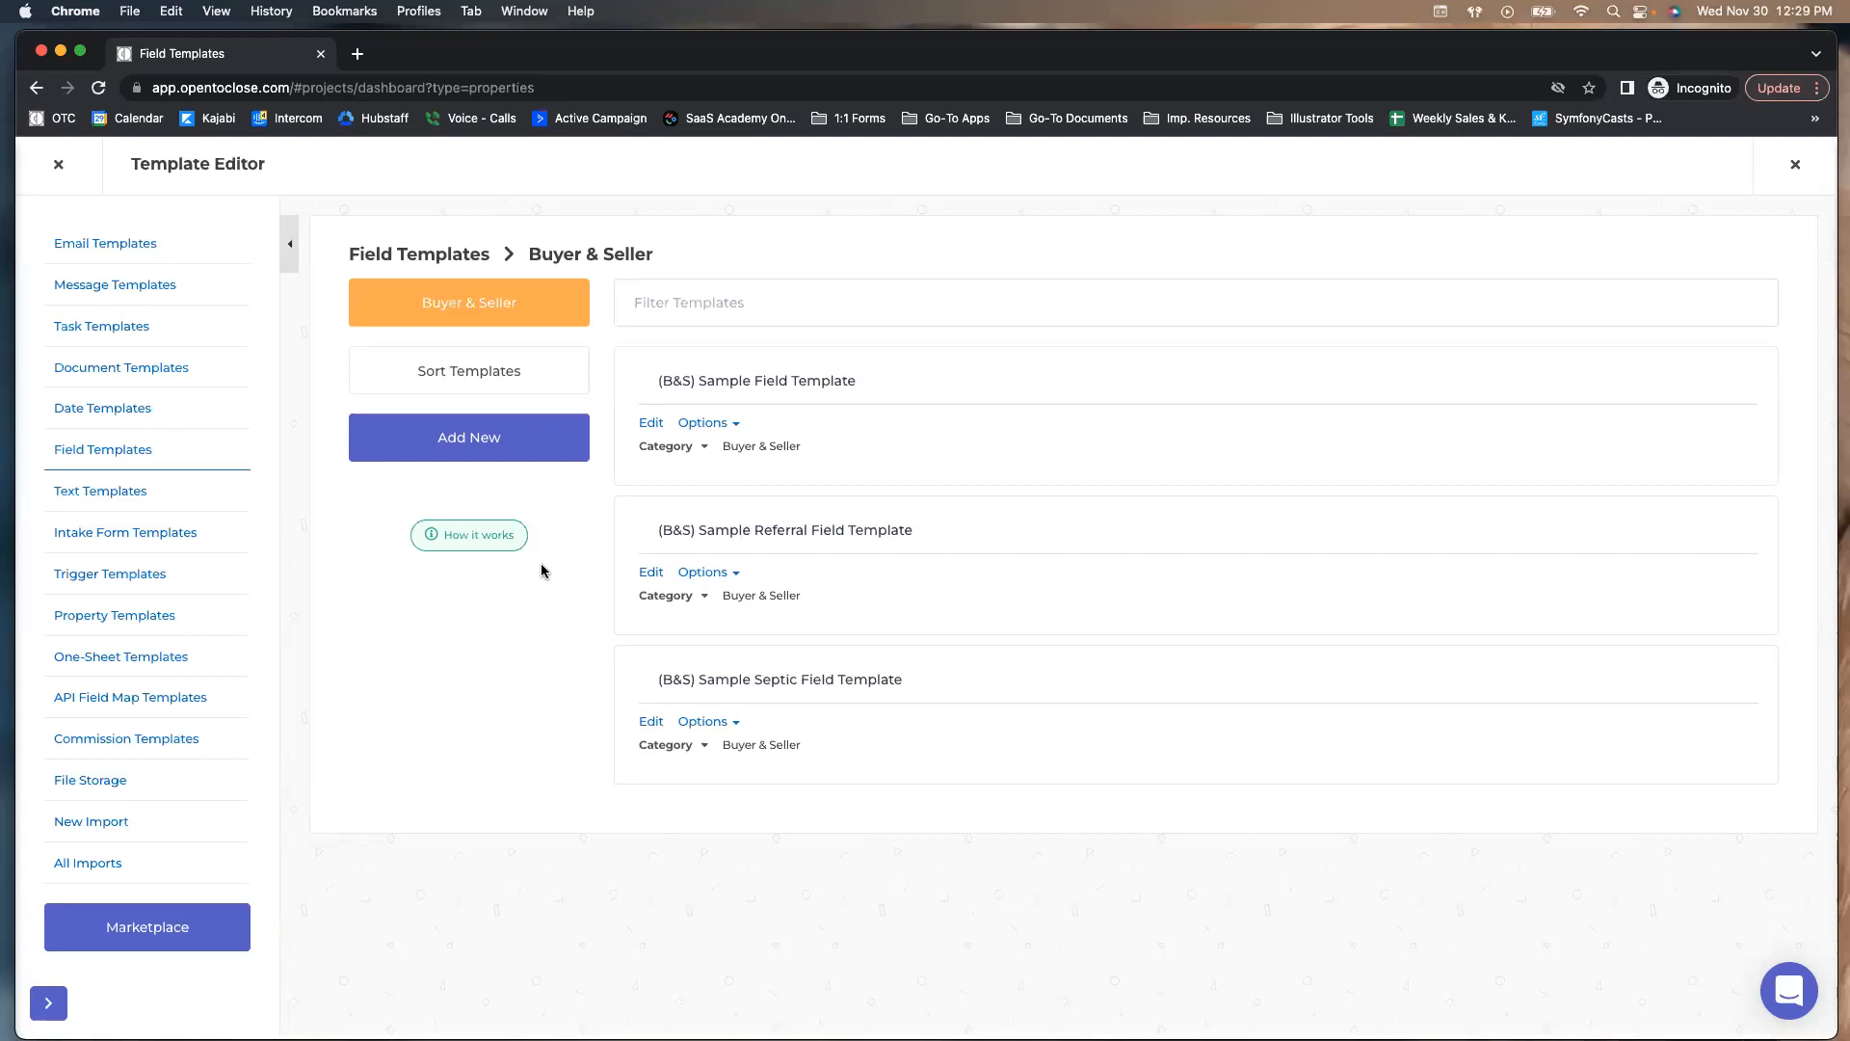
left_click(166, 539)
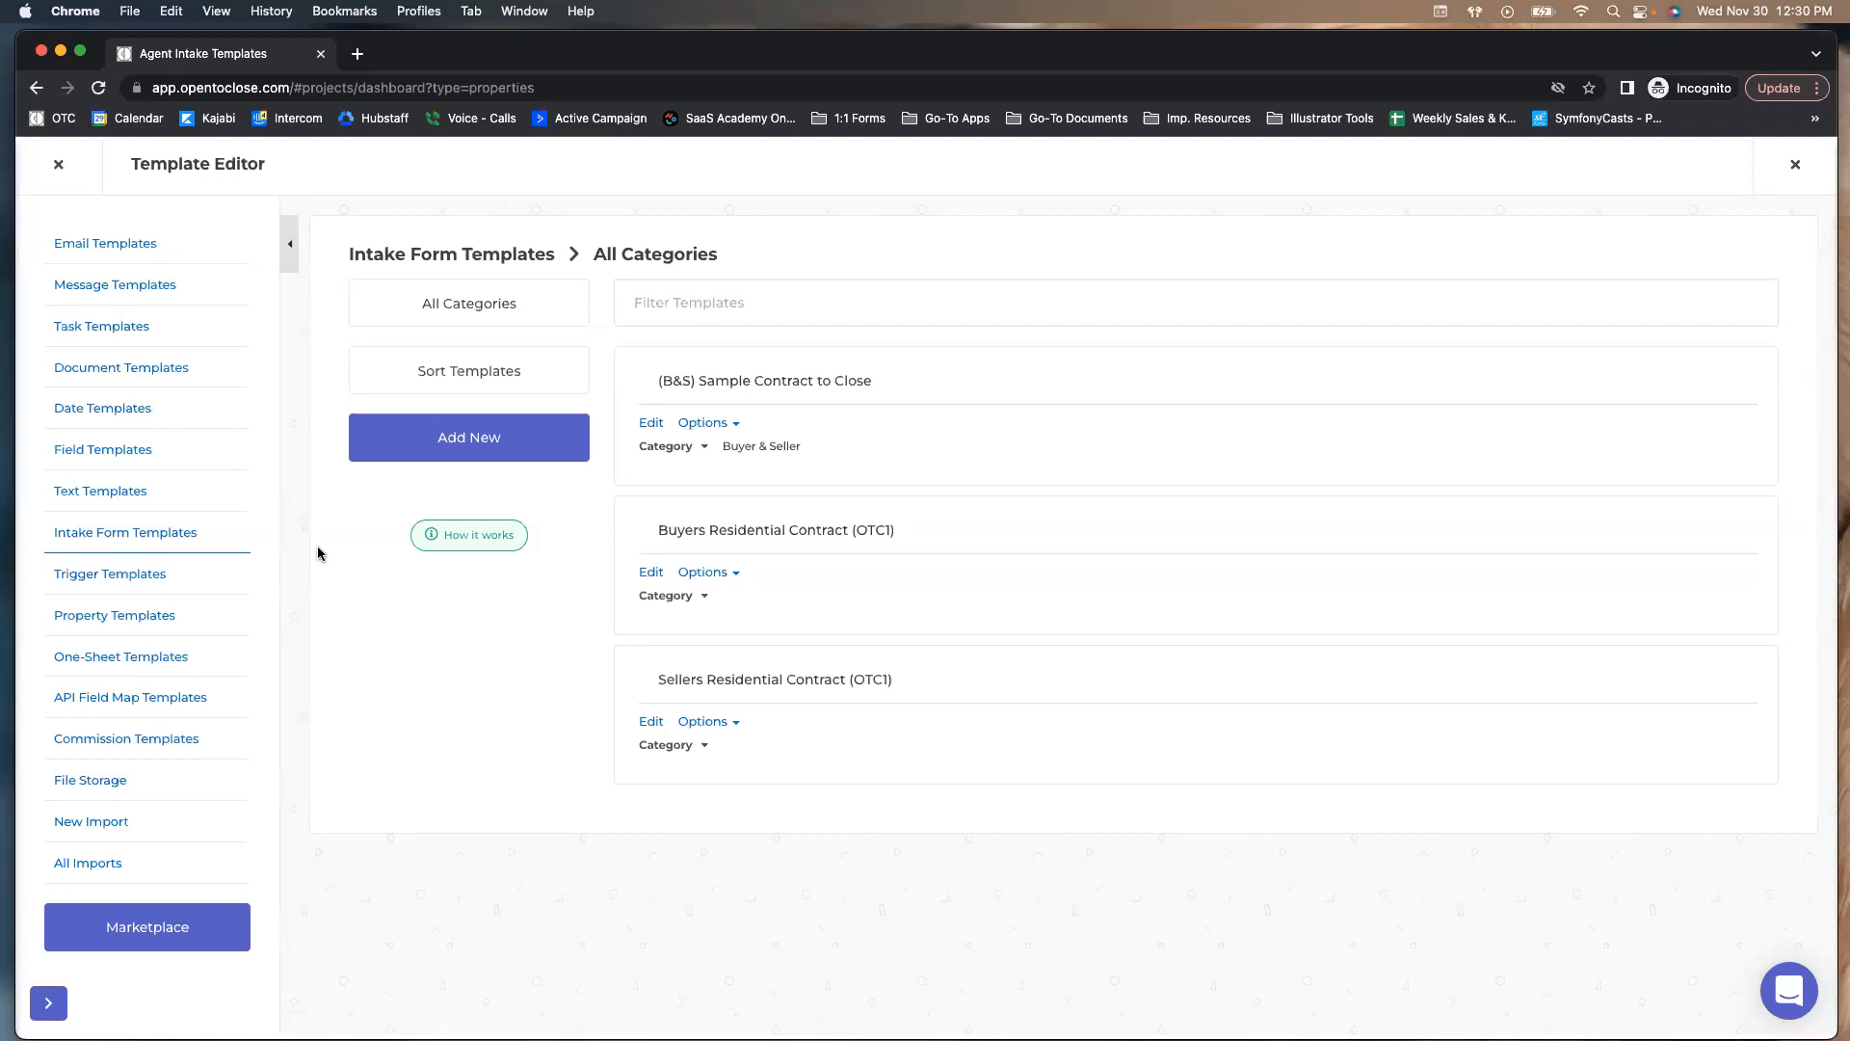
left_click(128, 449)
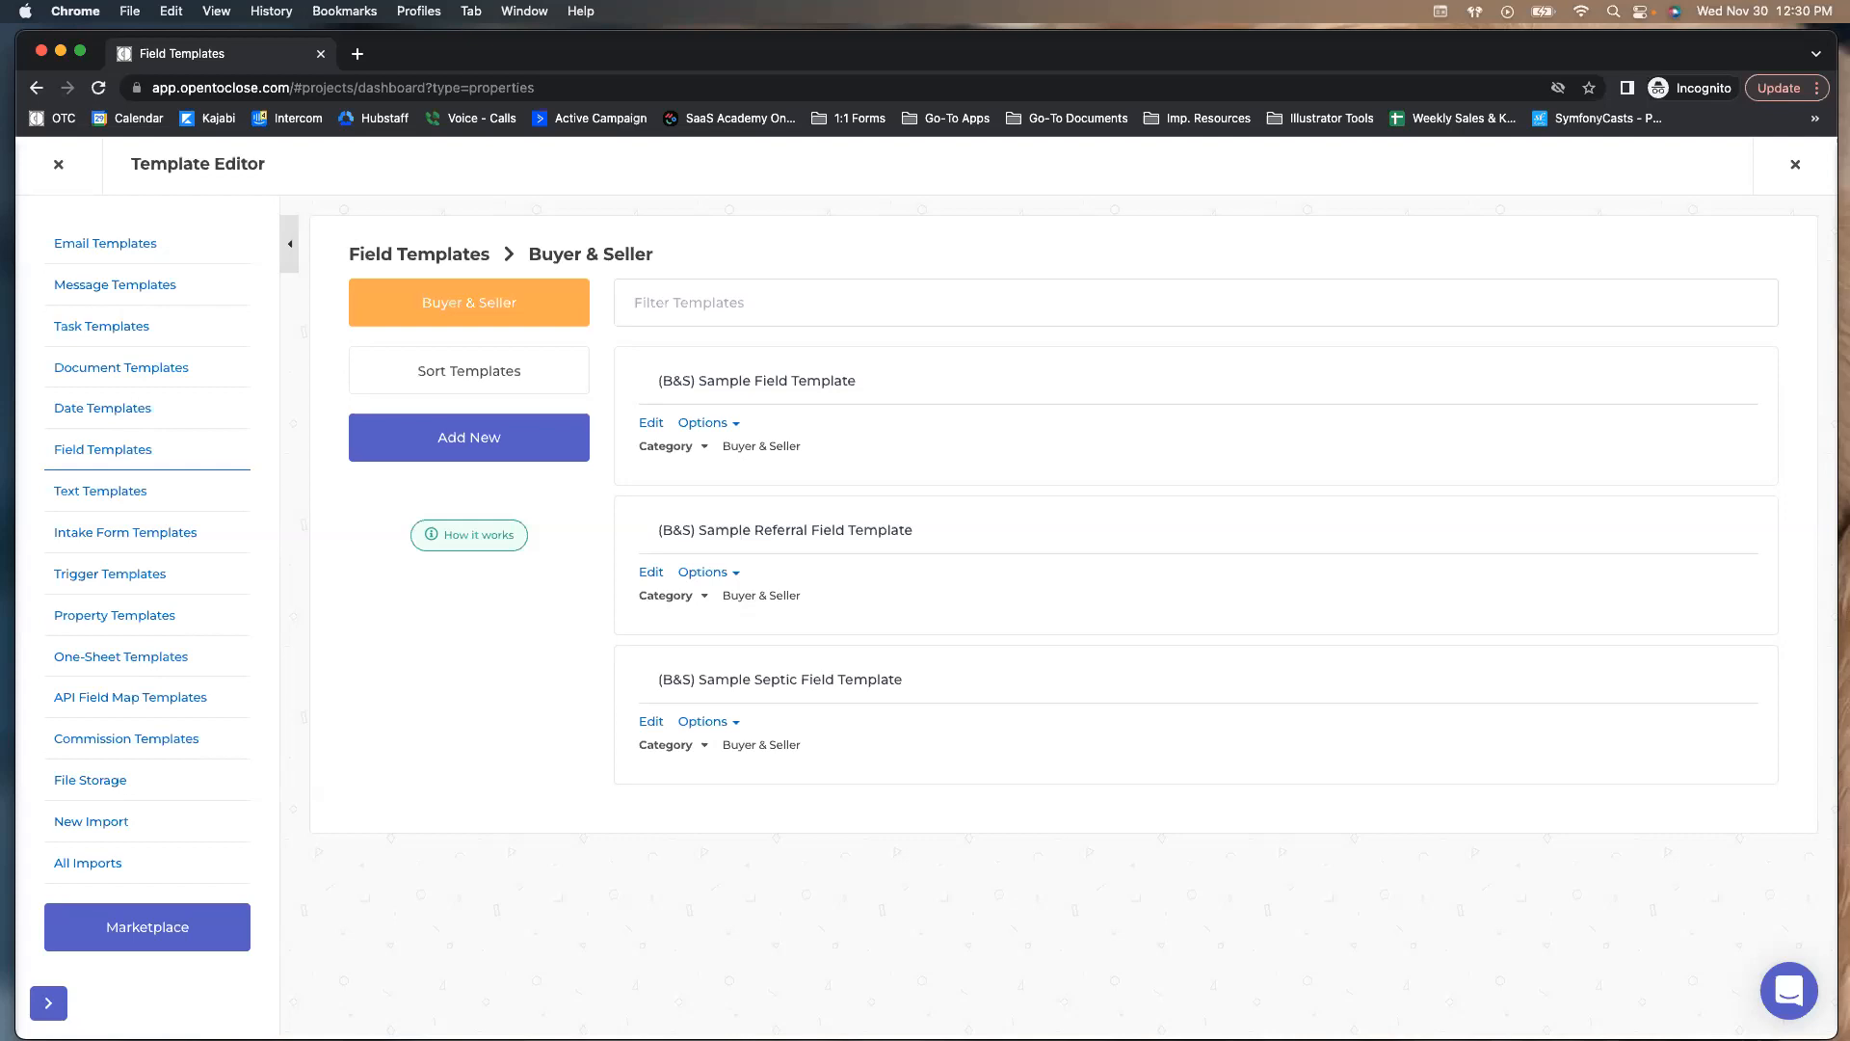
Close the Template Editor and open the Field Editor from the wrench menu
left_click(59, 170)
mouse_move(47, 649)
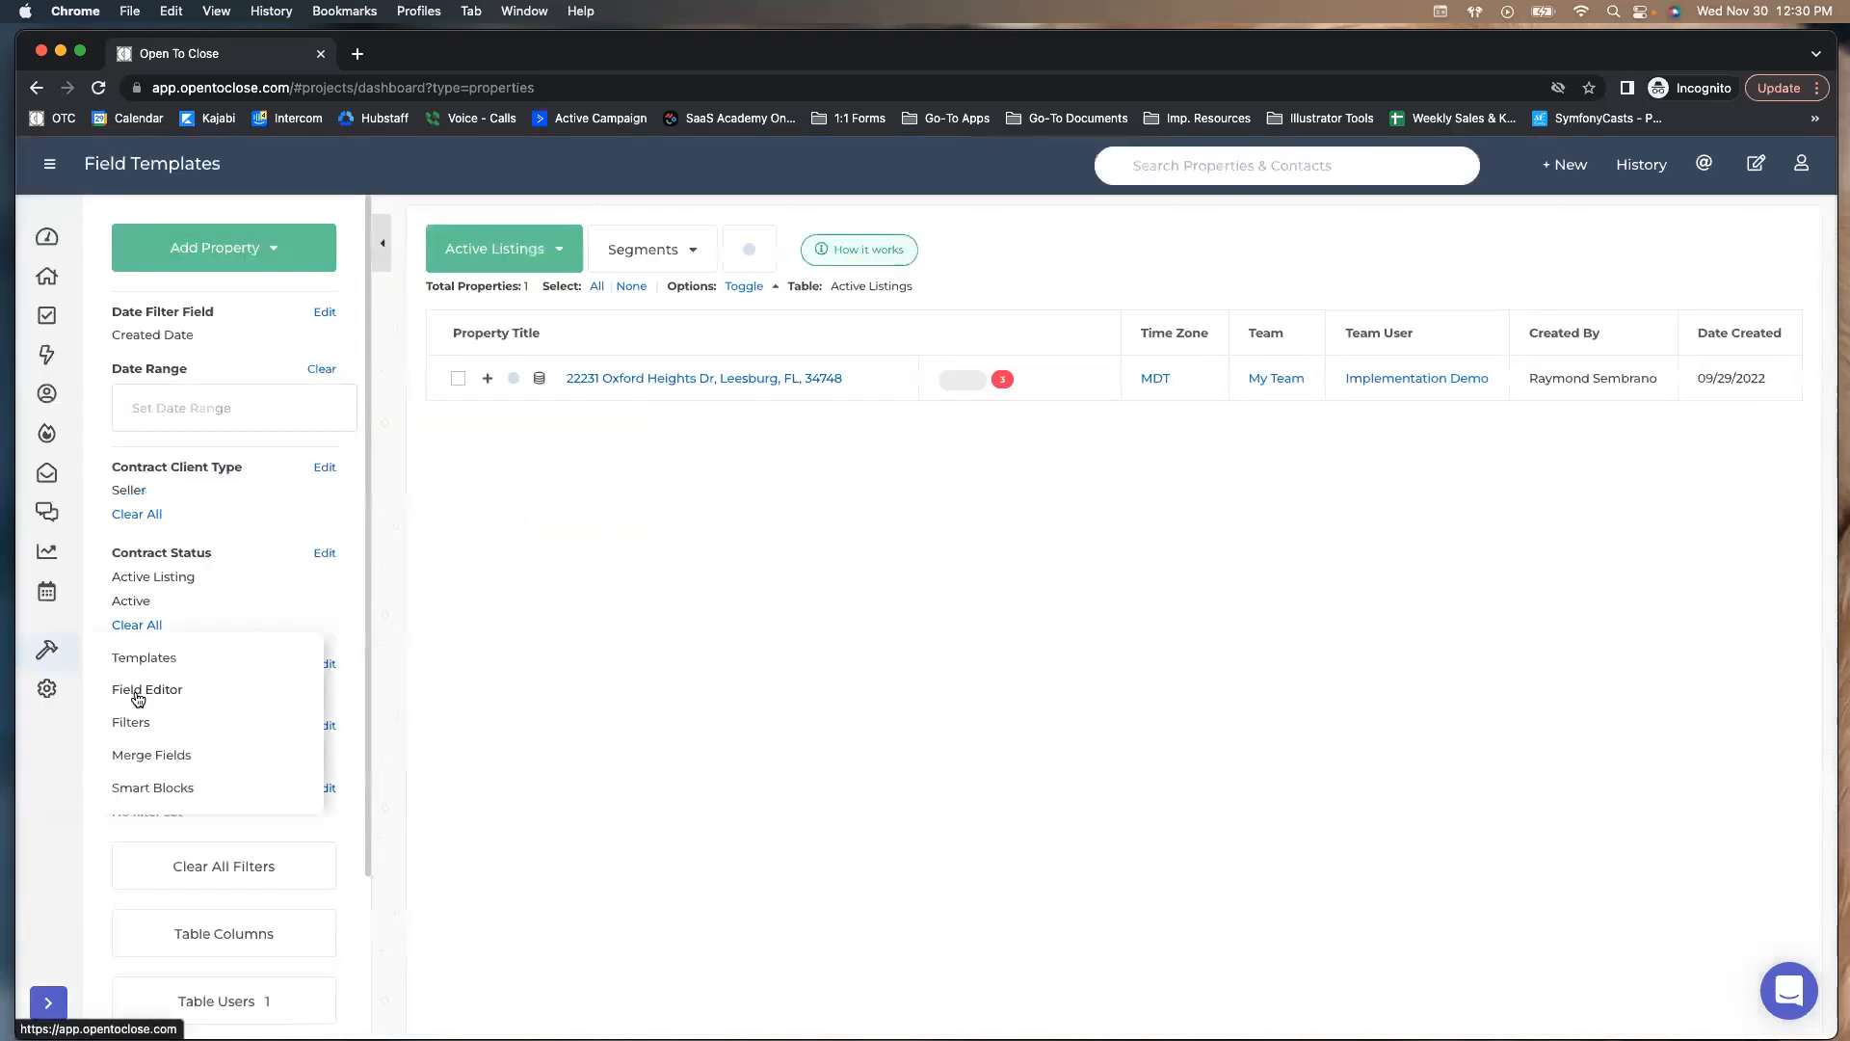
left_click(138, 696)
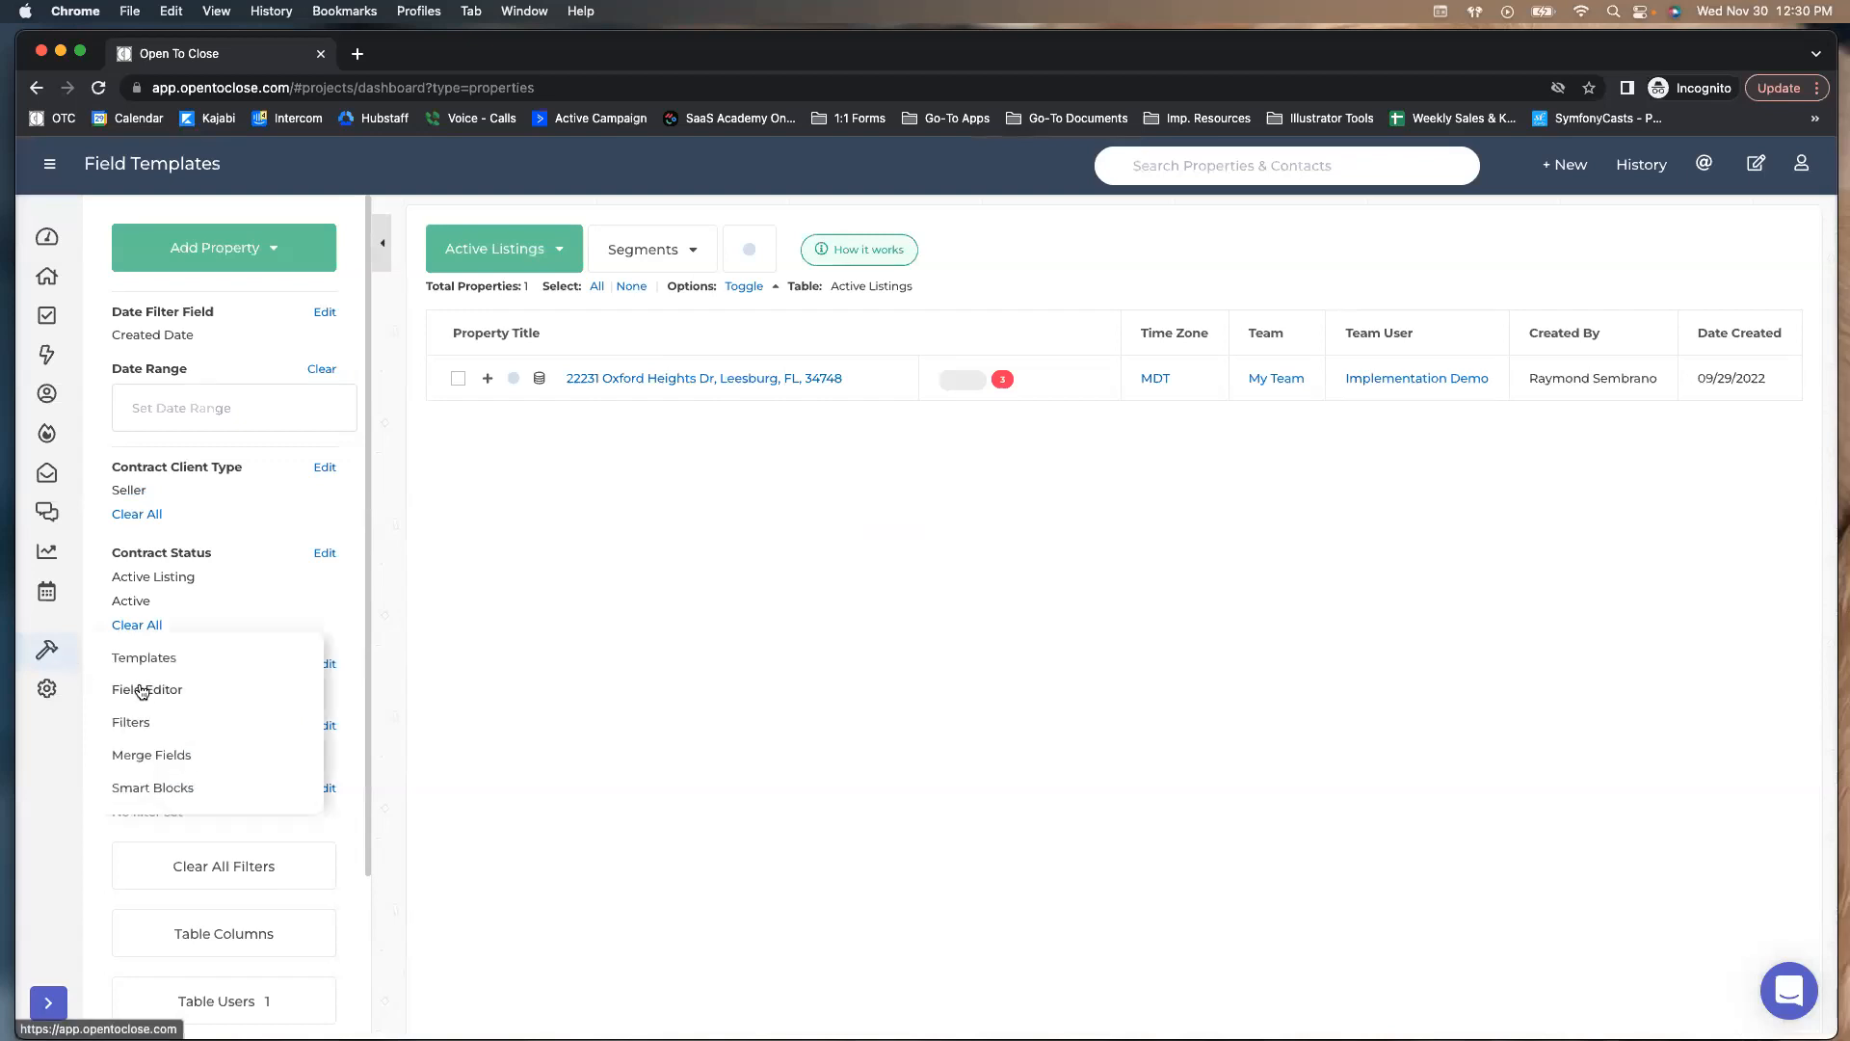
left_click(143, 690)
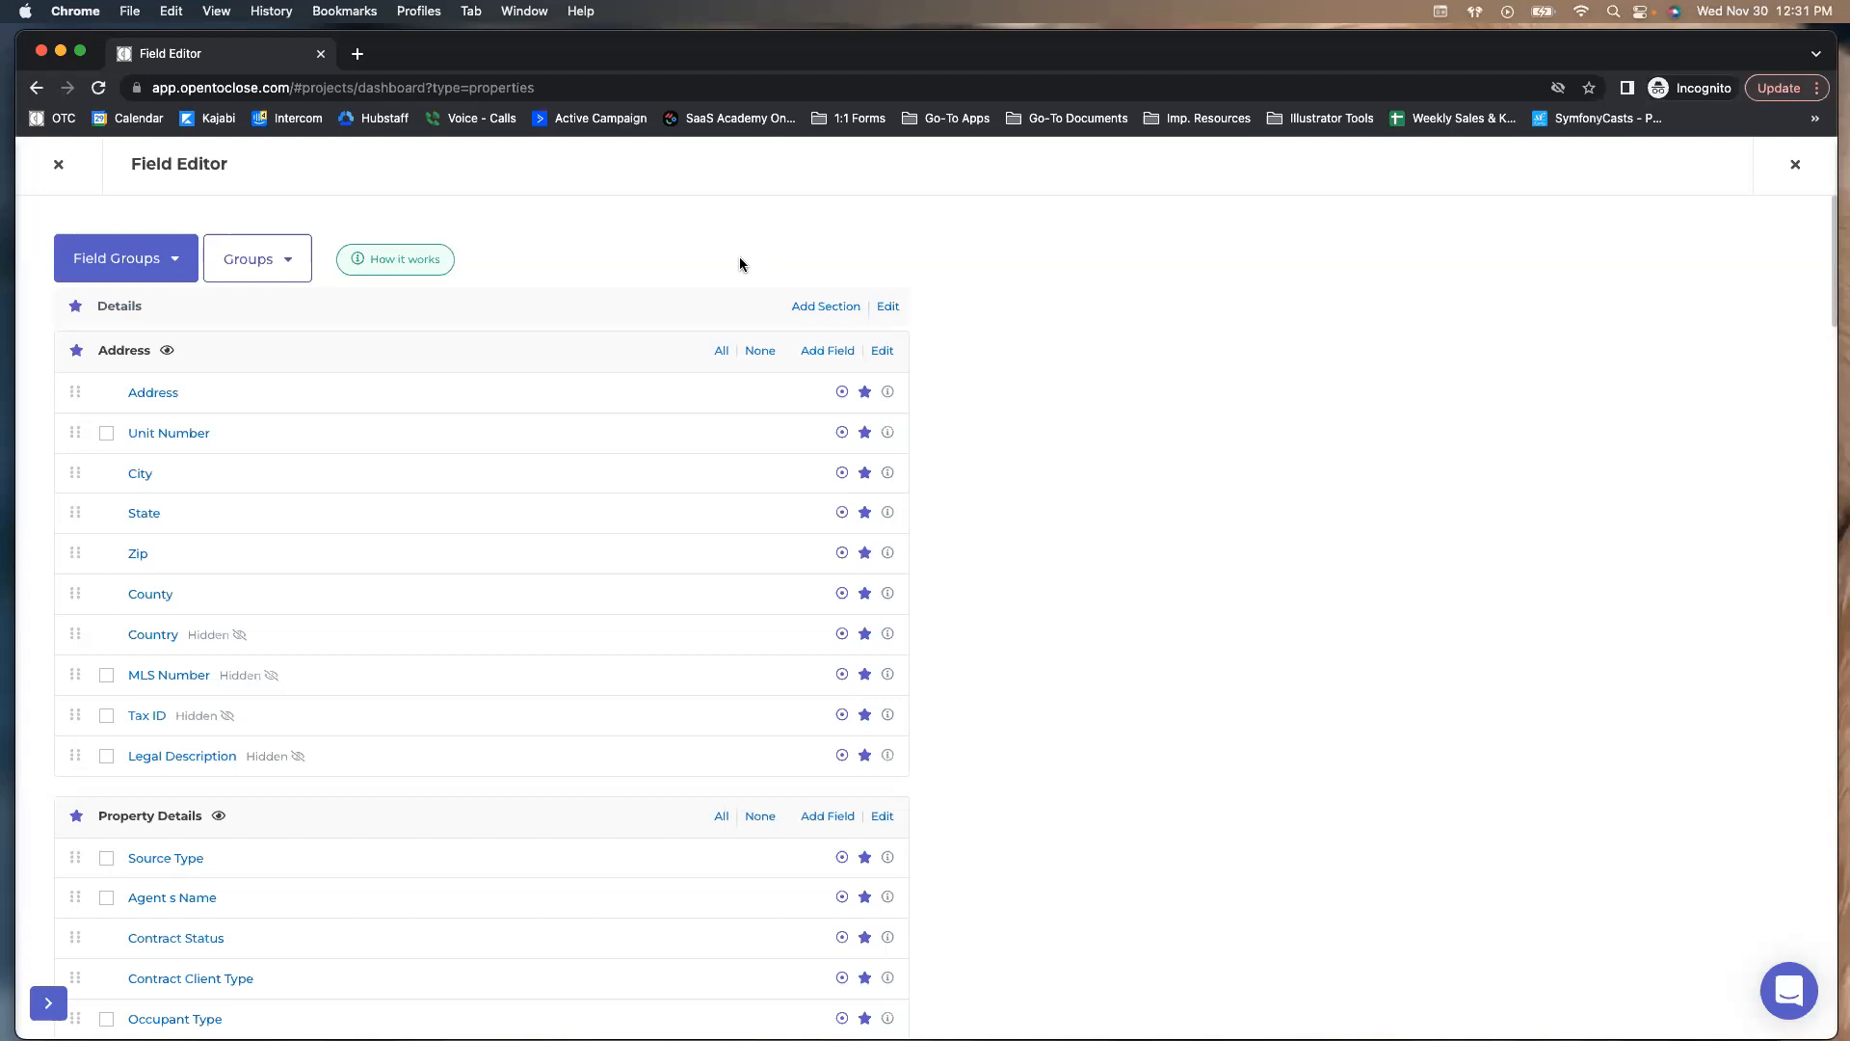
Choose Transaction Details OTC1 from the Field Groups dropdown
left_click(149, 266)
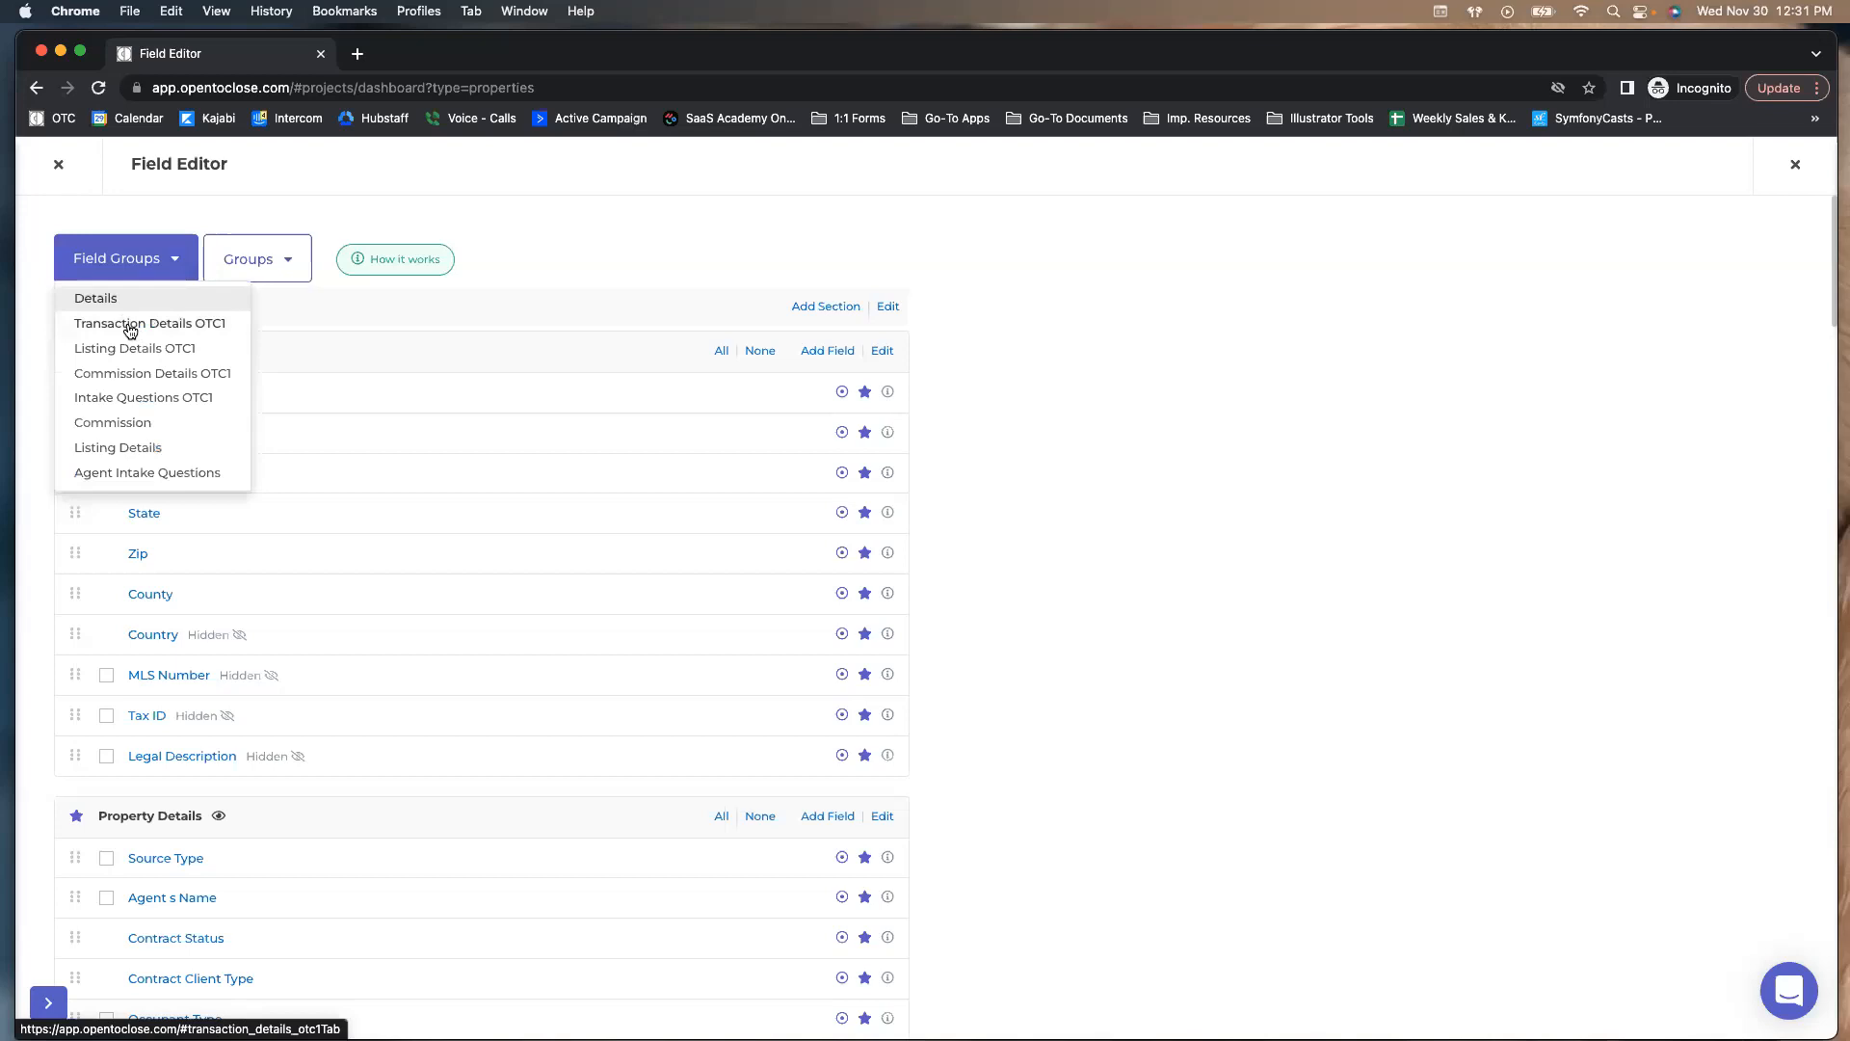
left_click(130, 328)
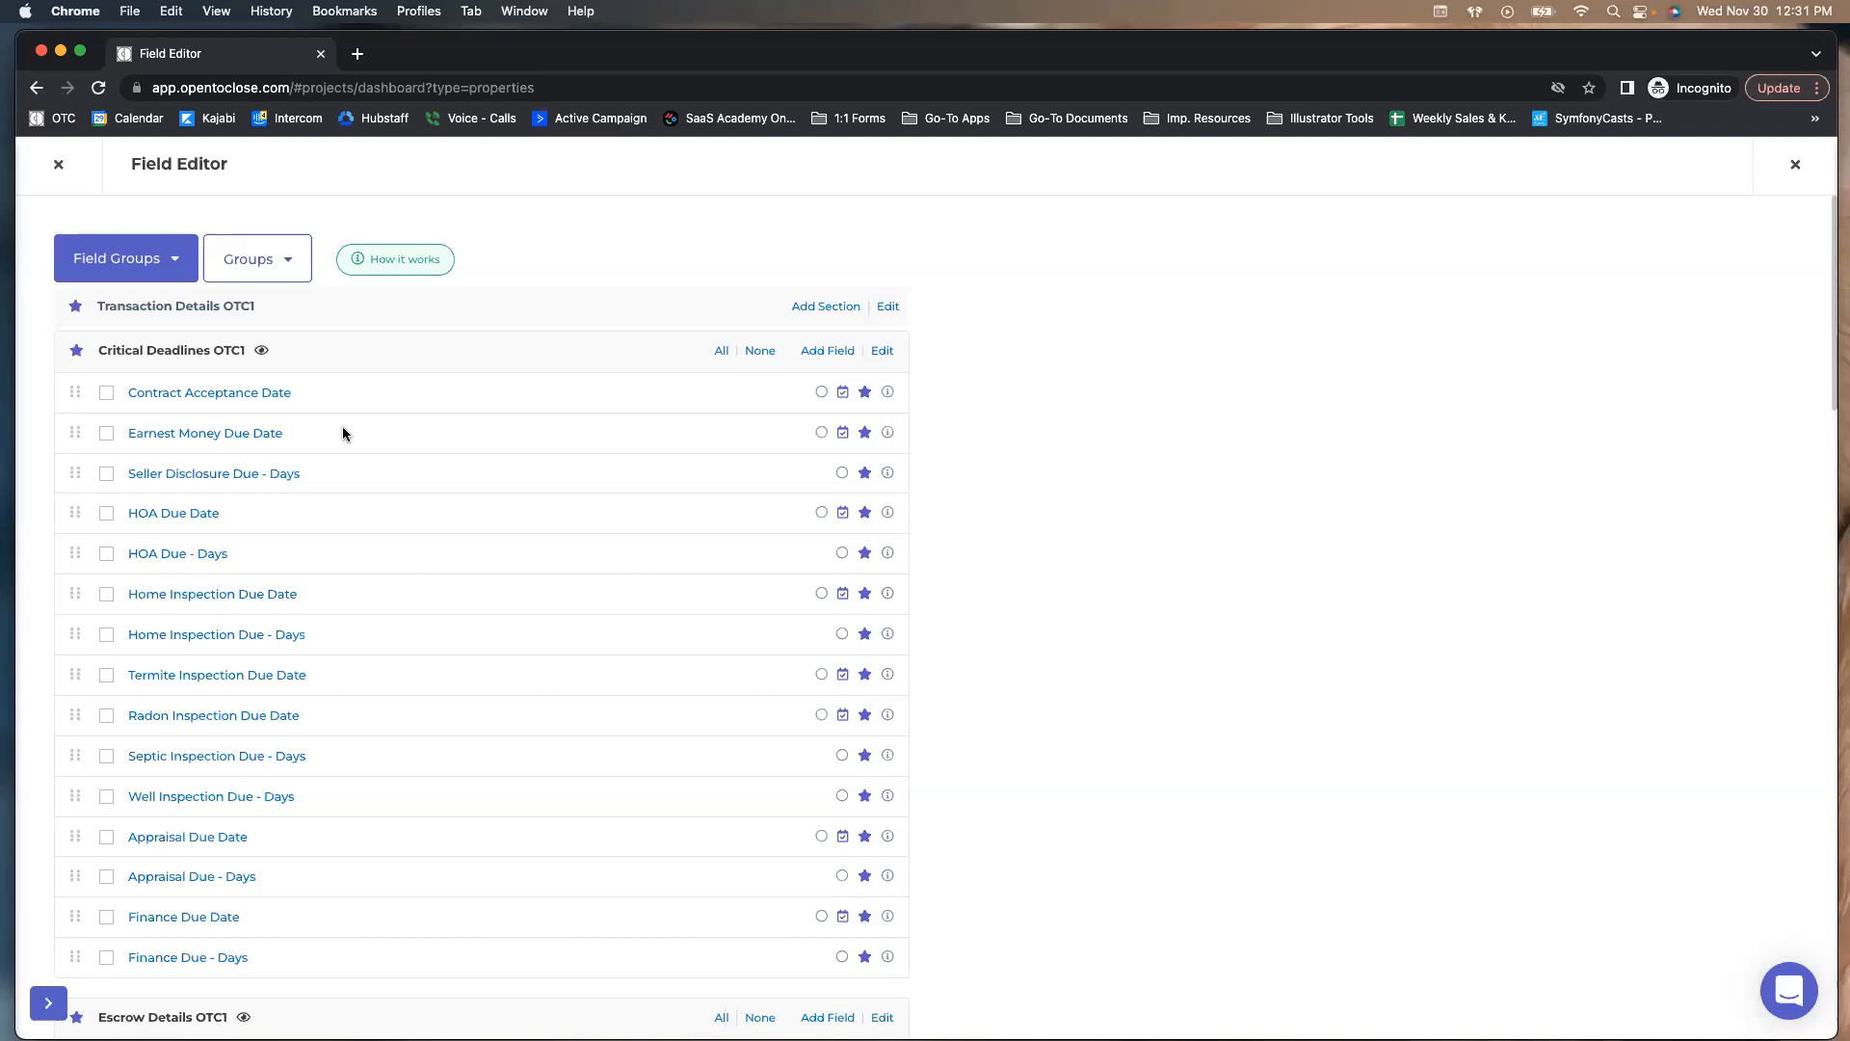
Scroll through the Transaction Details OTC1 sections, then reopen the Field Groups dropdown
scroll(318, 428, "down", 15)
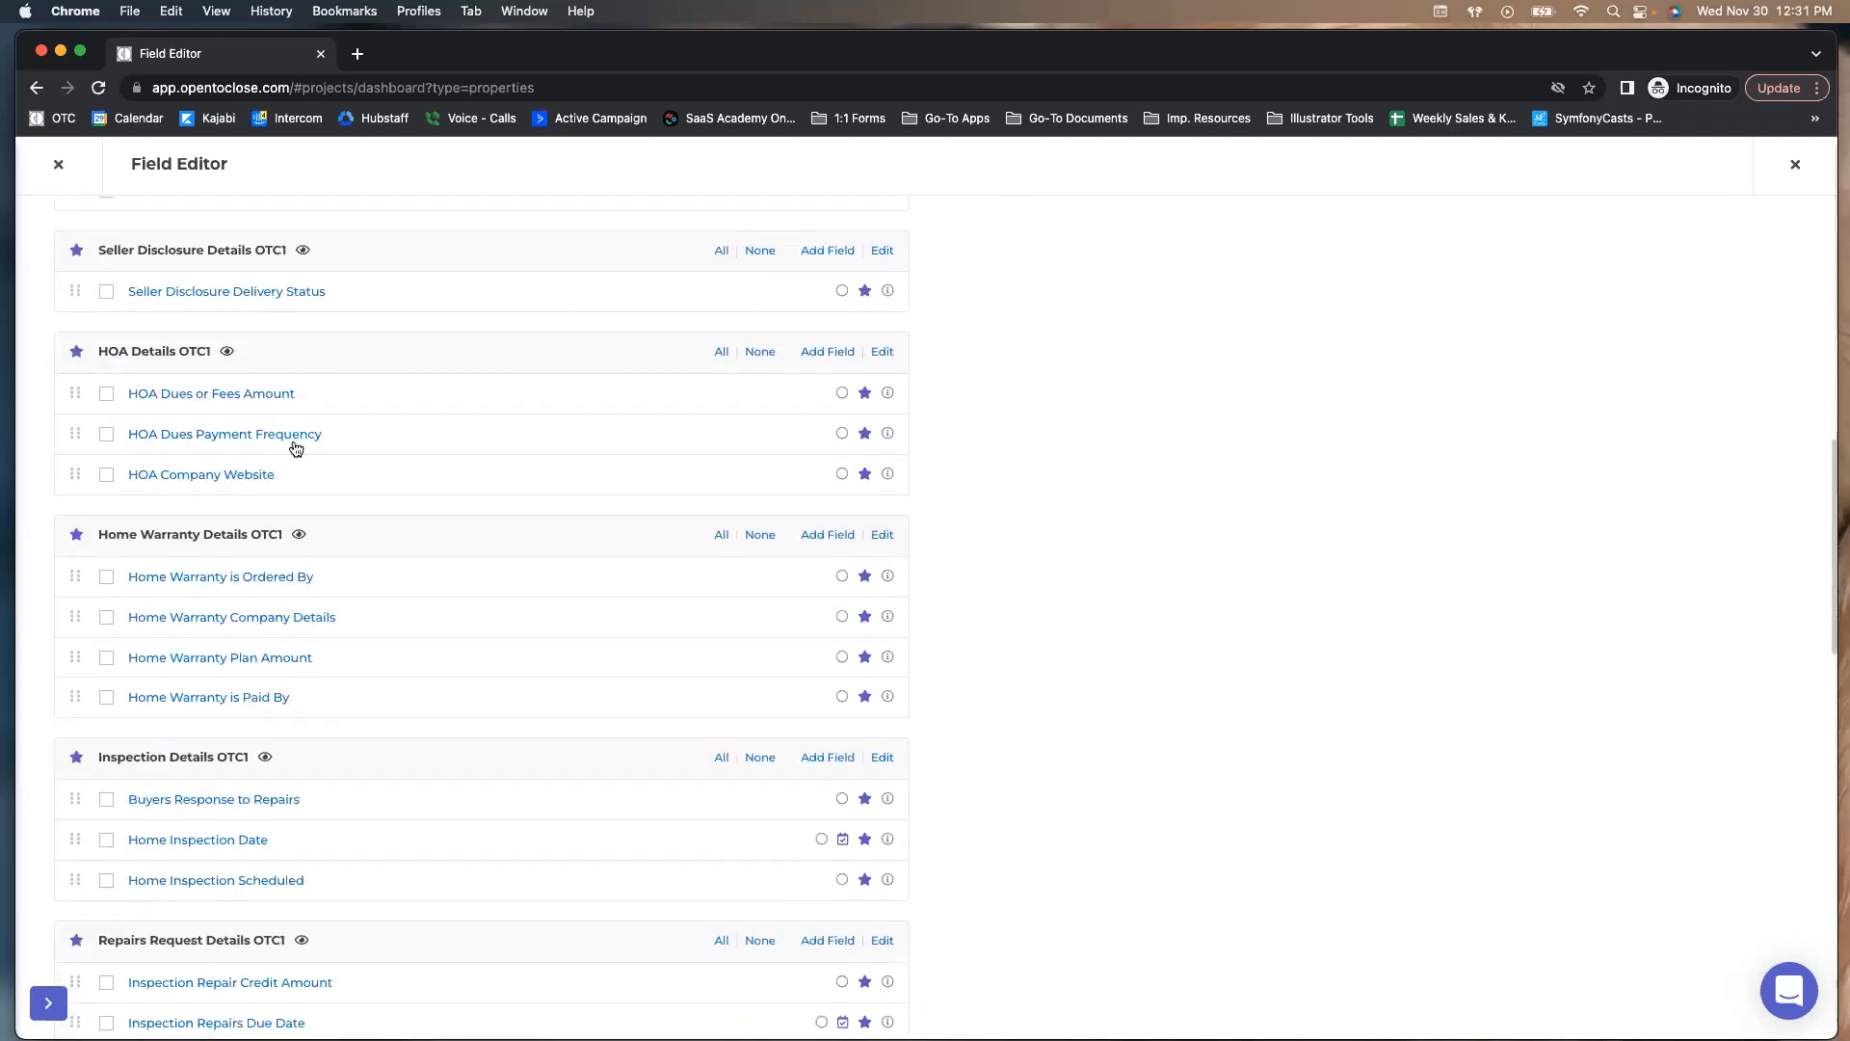
scroll(296, 448, "down", 1)
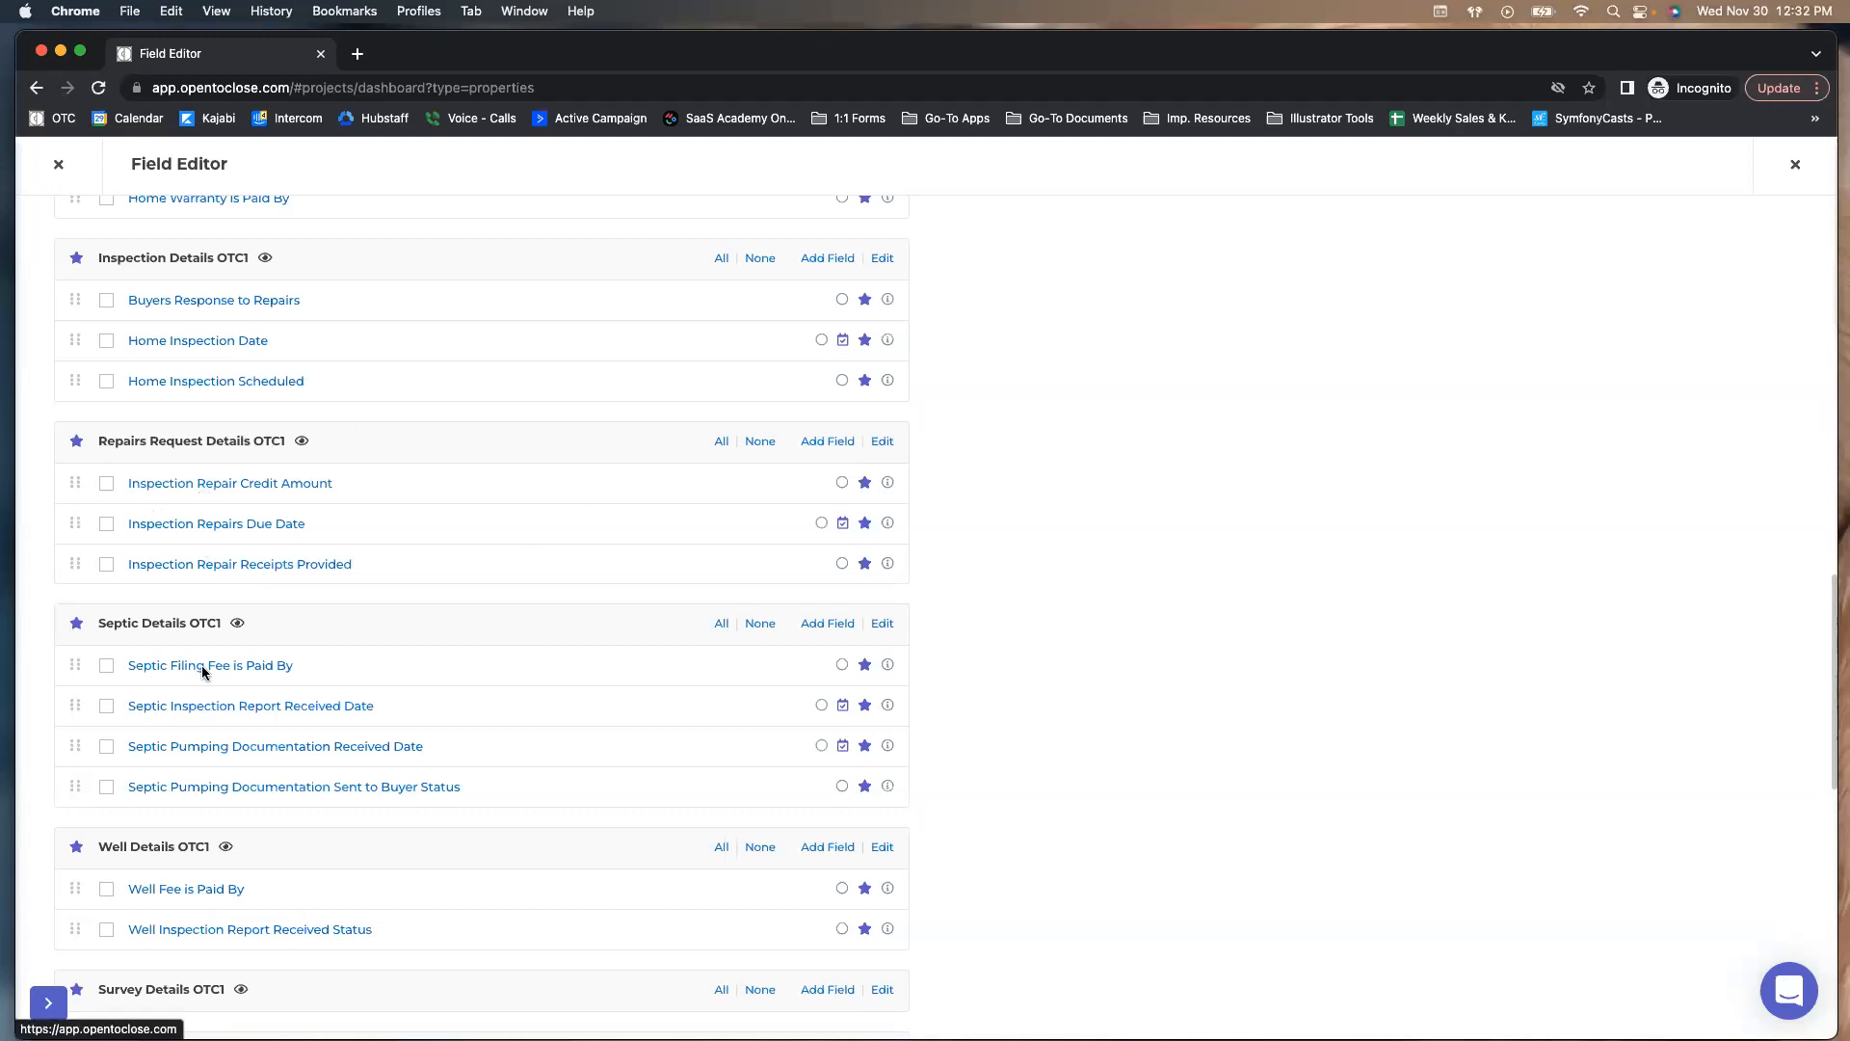
scroll(146, 864, "up", 15)
scroll(143, 872, "down", 5)
scroll(143, 872, "down", 15)
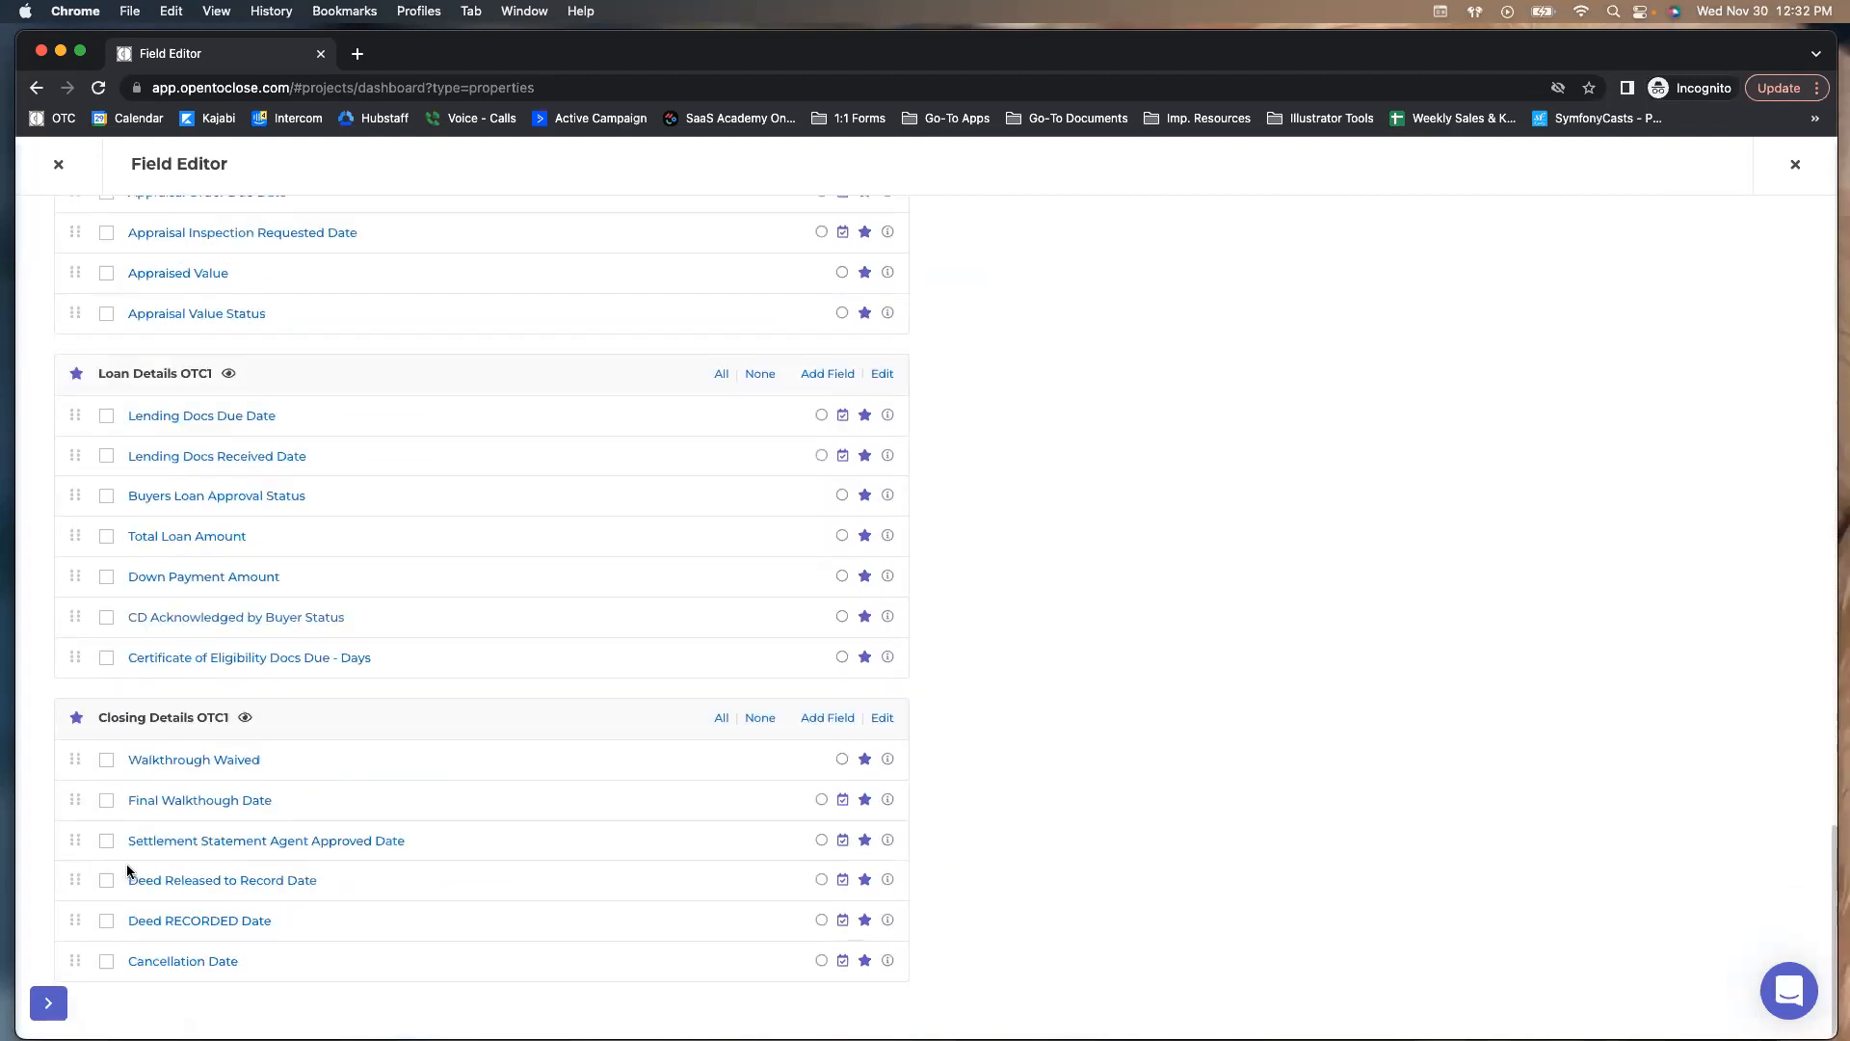
scroll(114, 858, "up", 10)
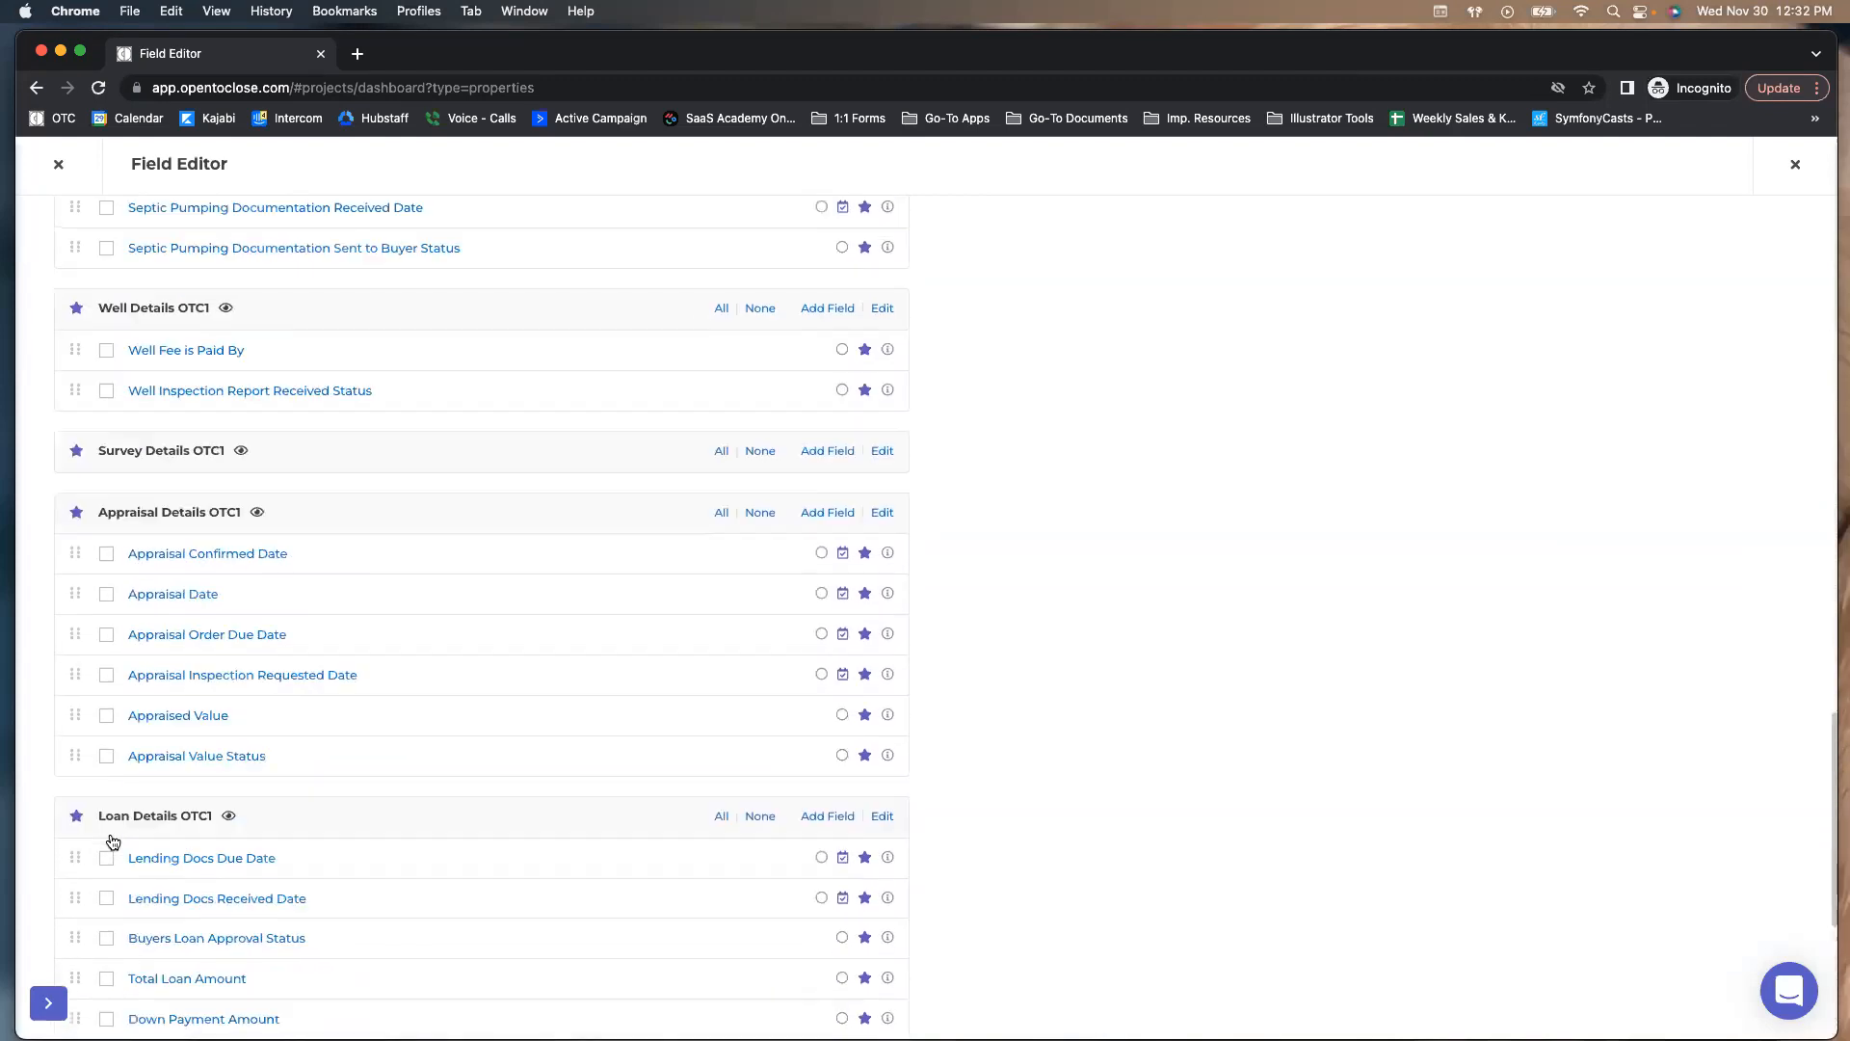
scroll(112, 831, "up", 5)
scroll(113, 829, "down", 10)
scroll(337, 691, "down", 12)
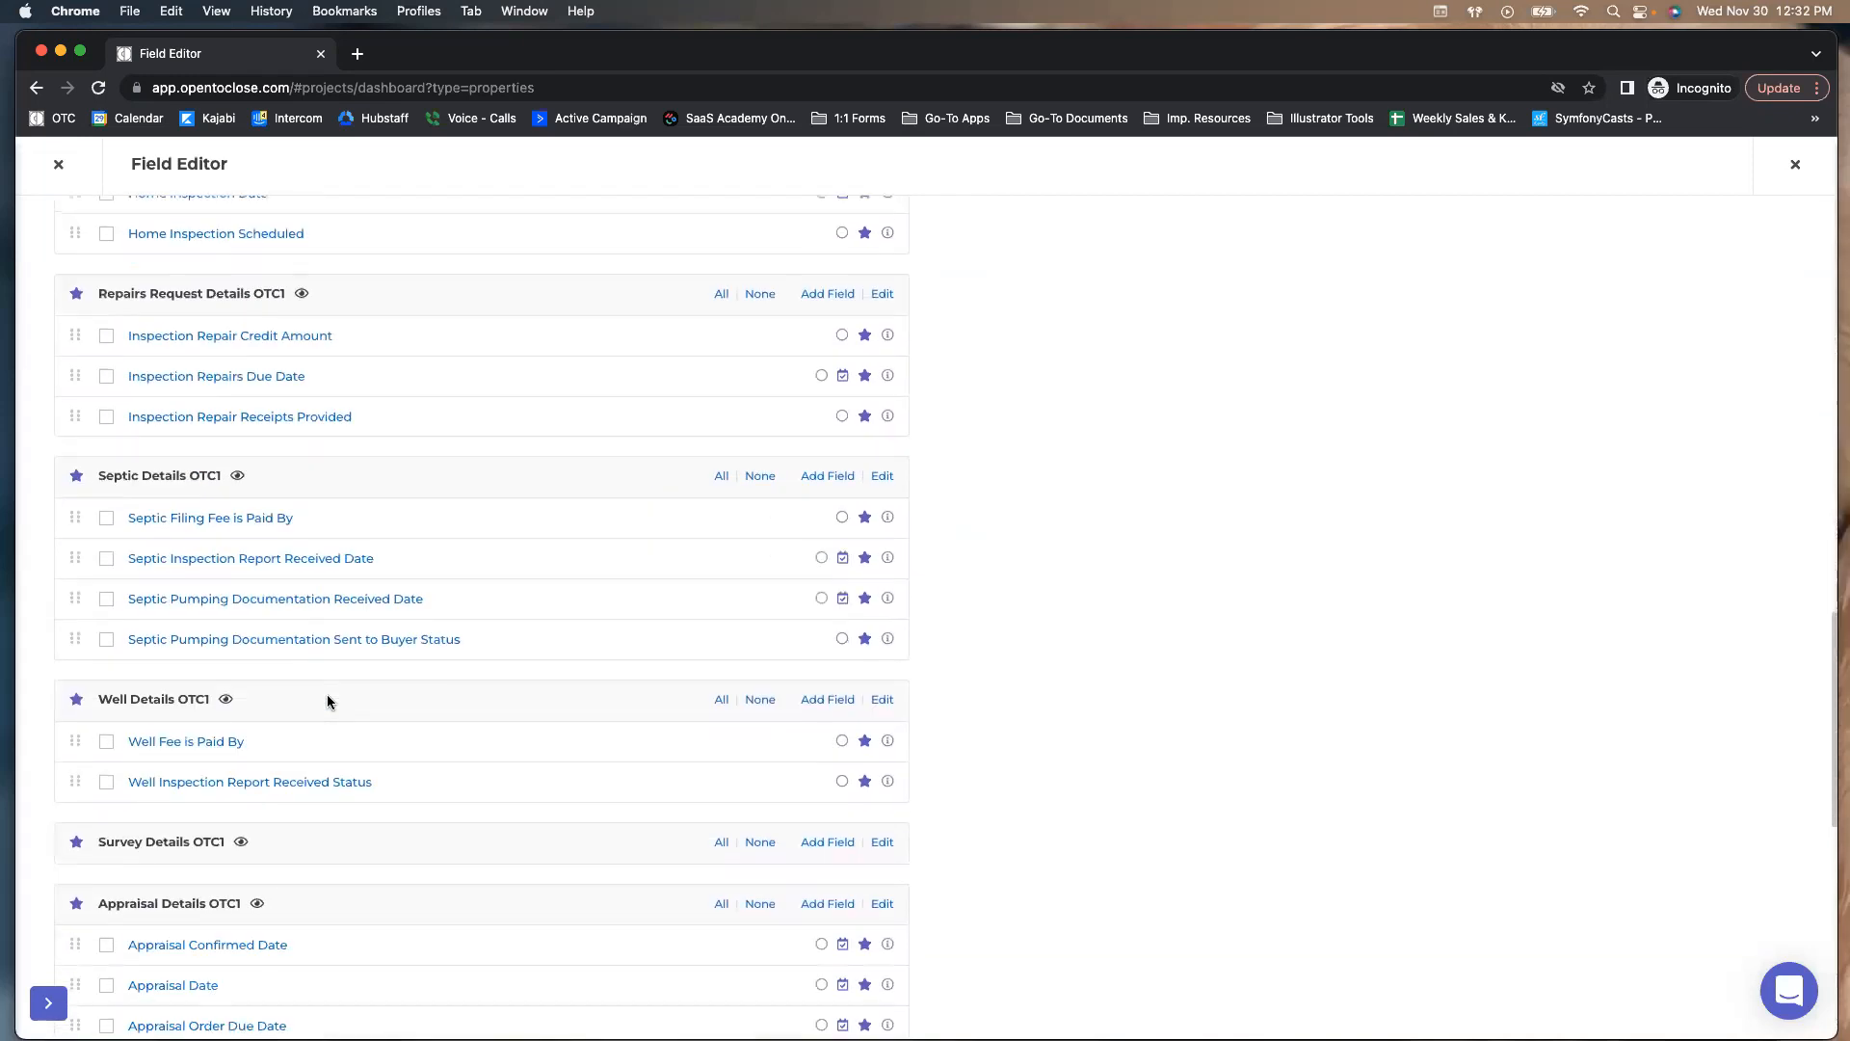
scroll(326, 696, "up", 15)
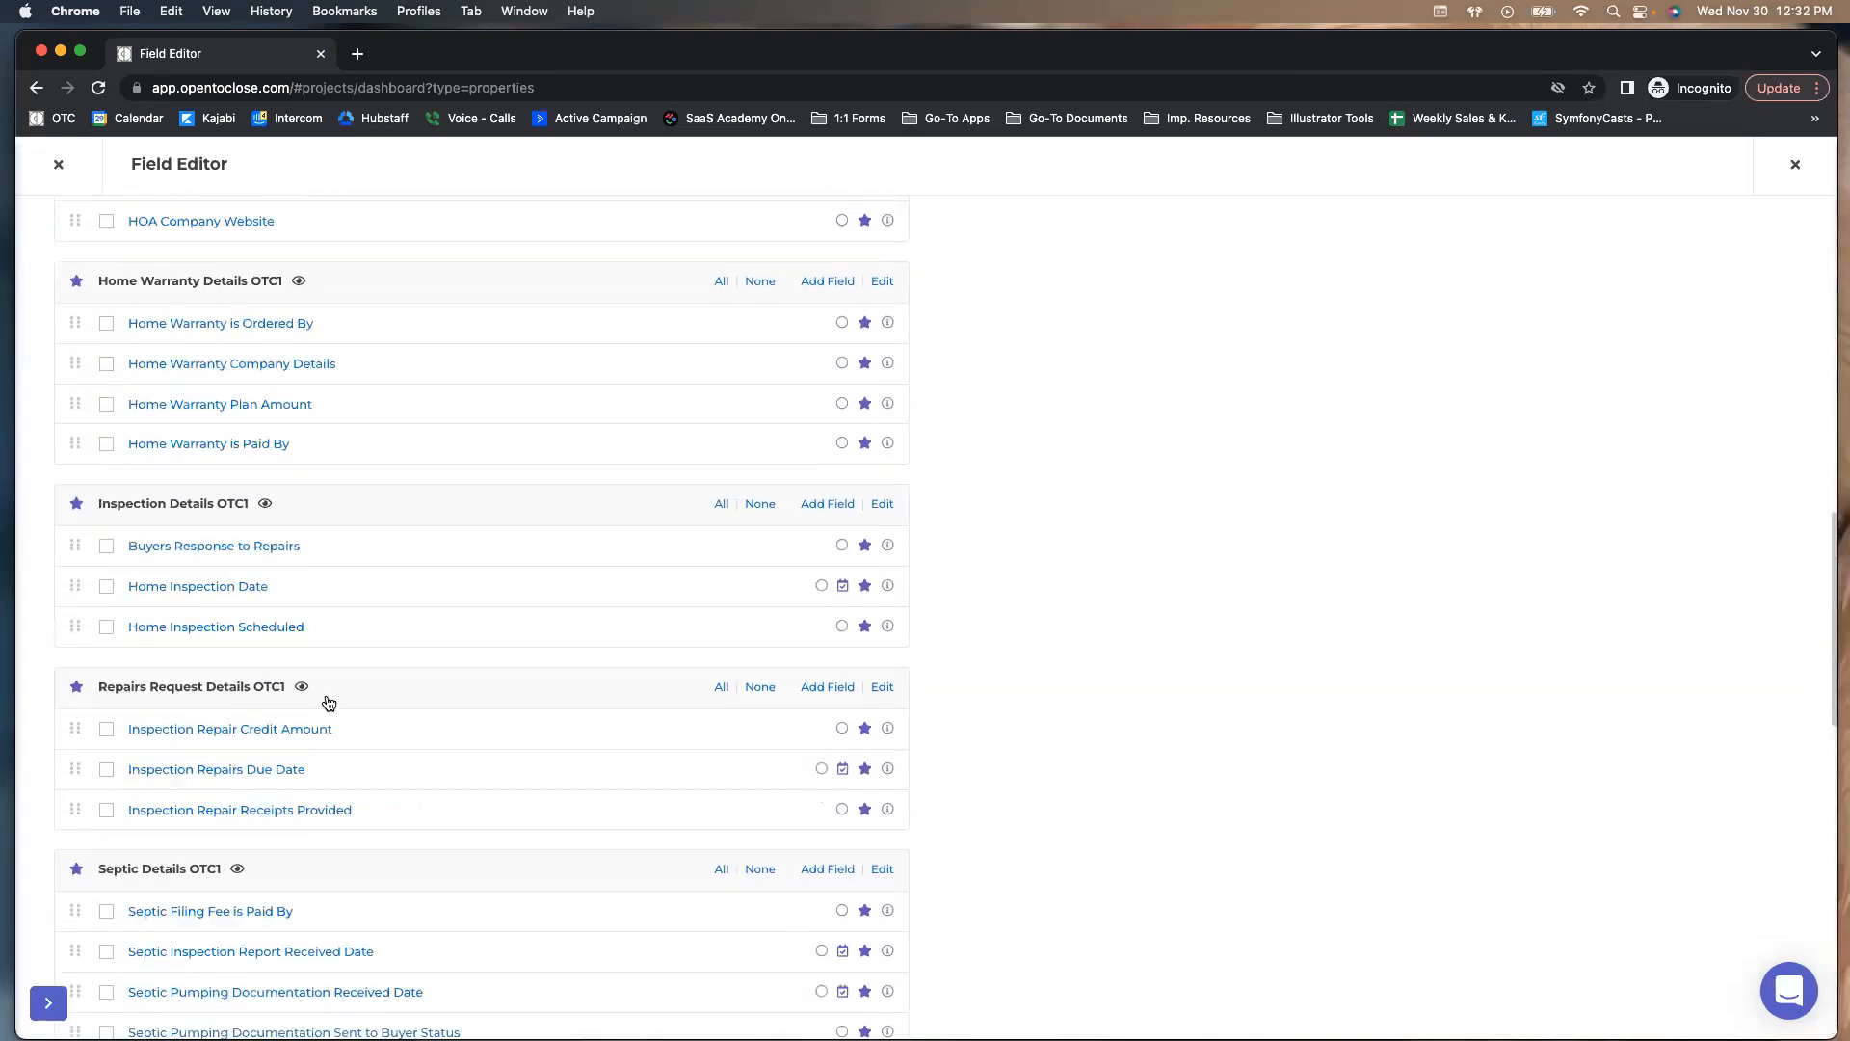
left_click(135, 261)
left_click(106, 299)
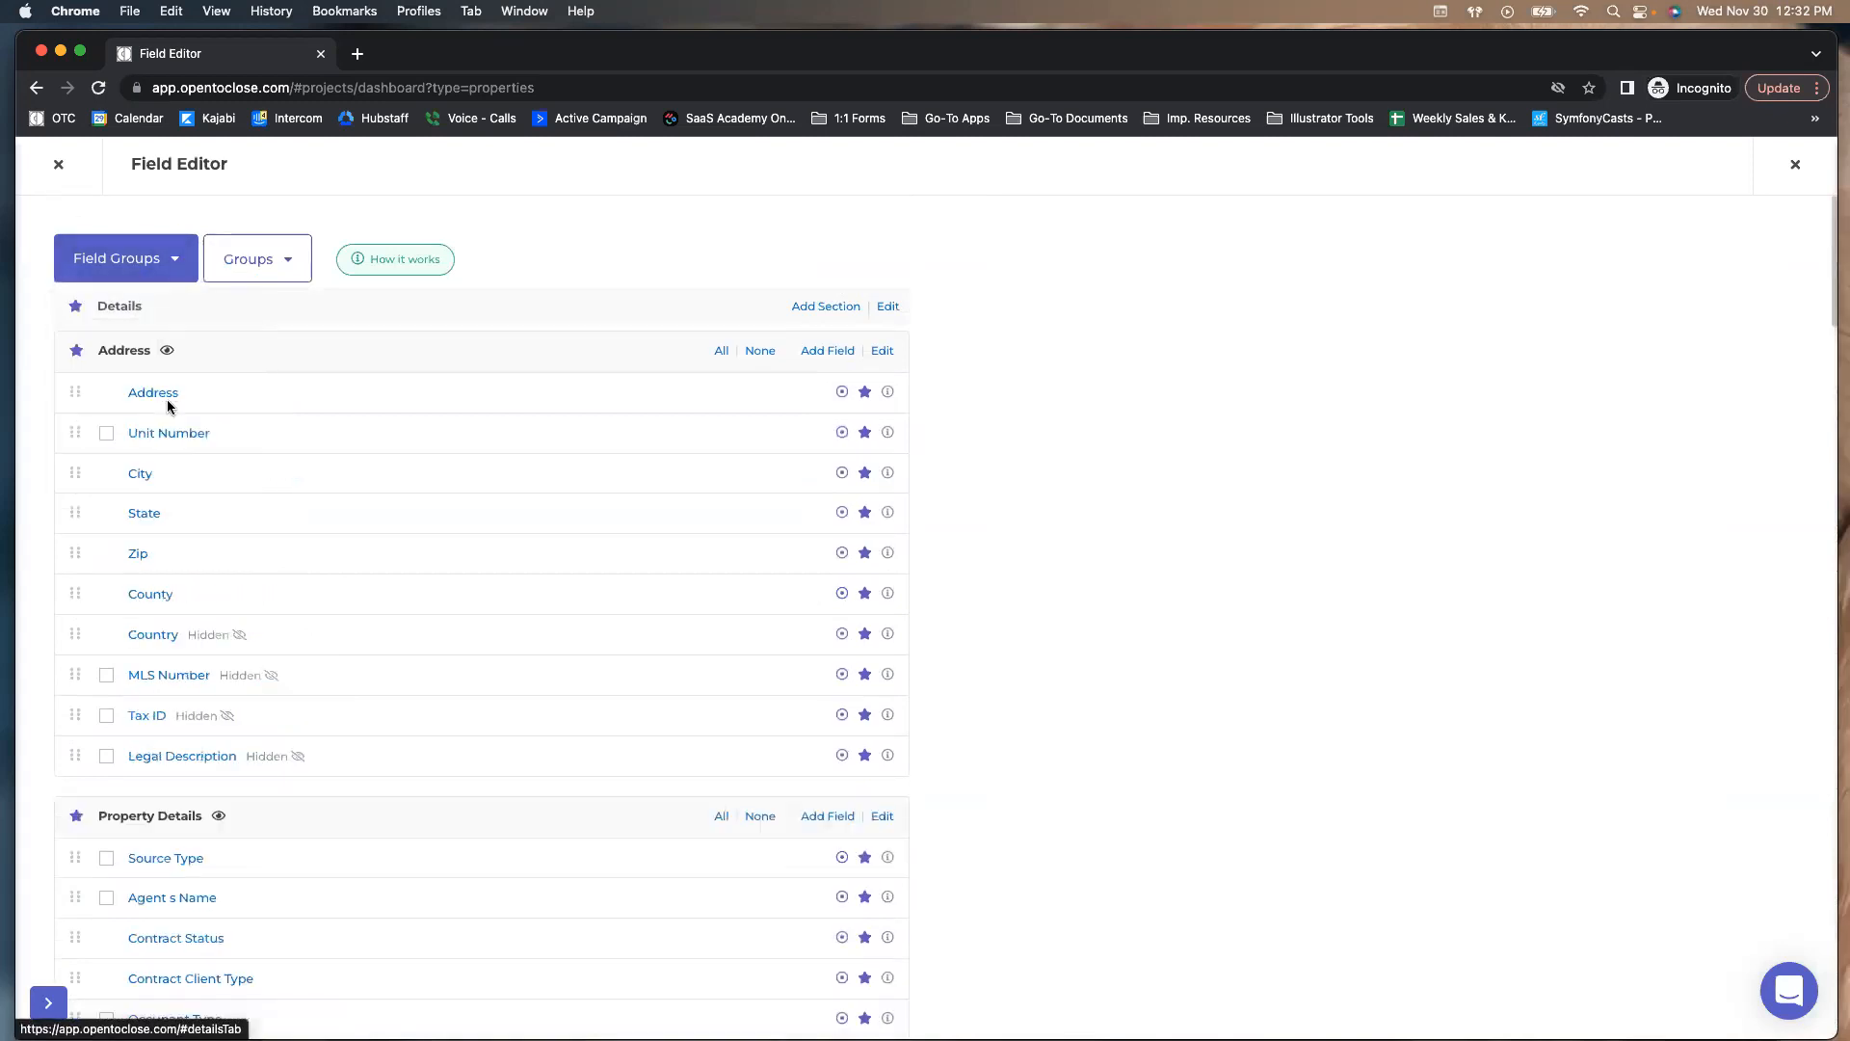
scroll(165, 394, "down", 1)
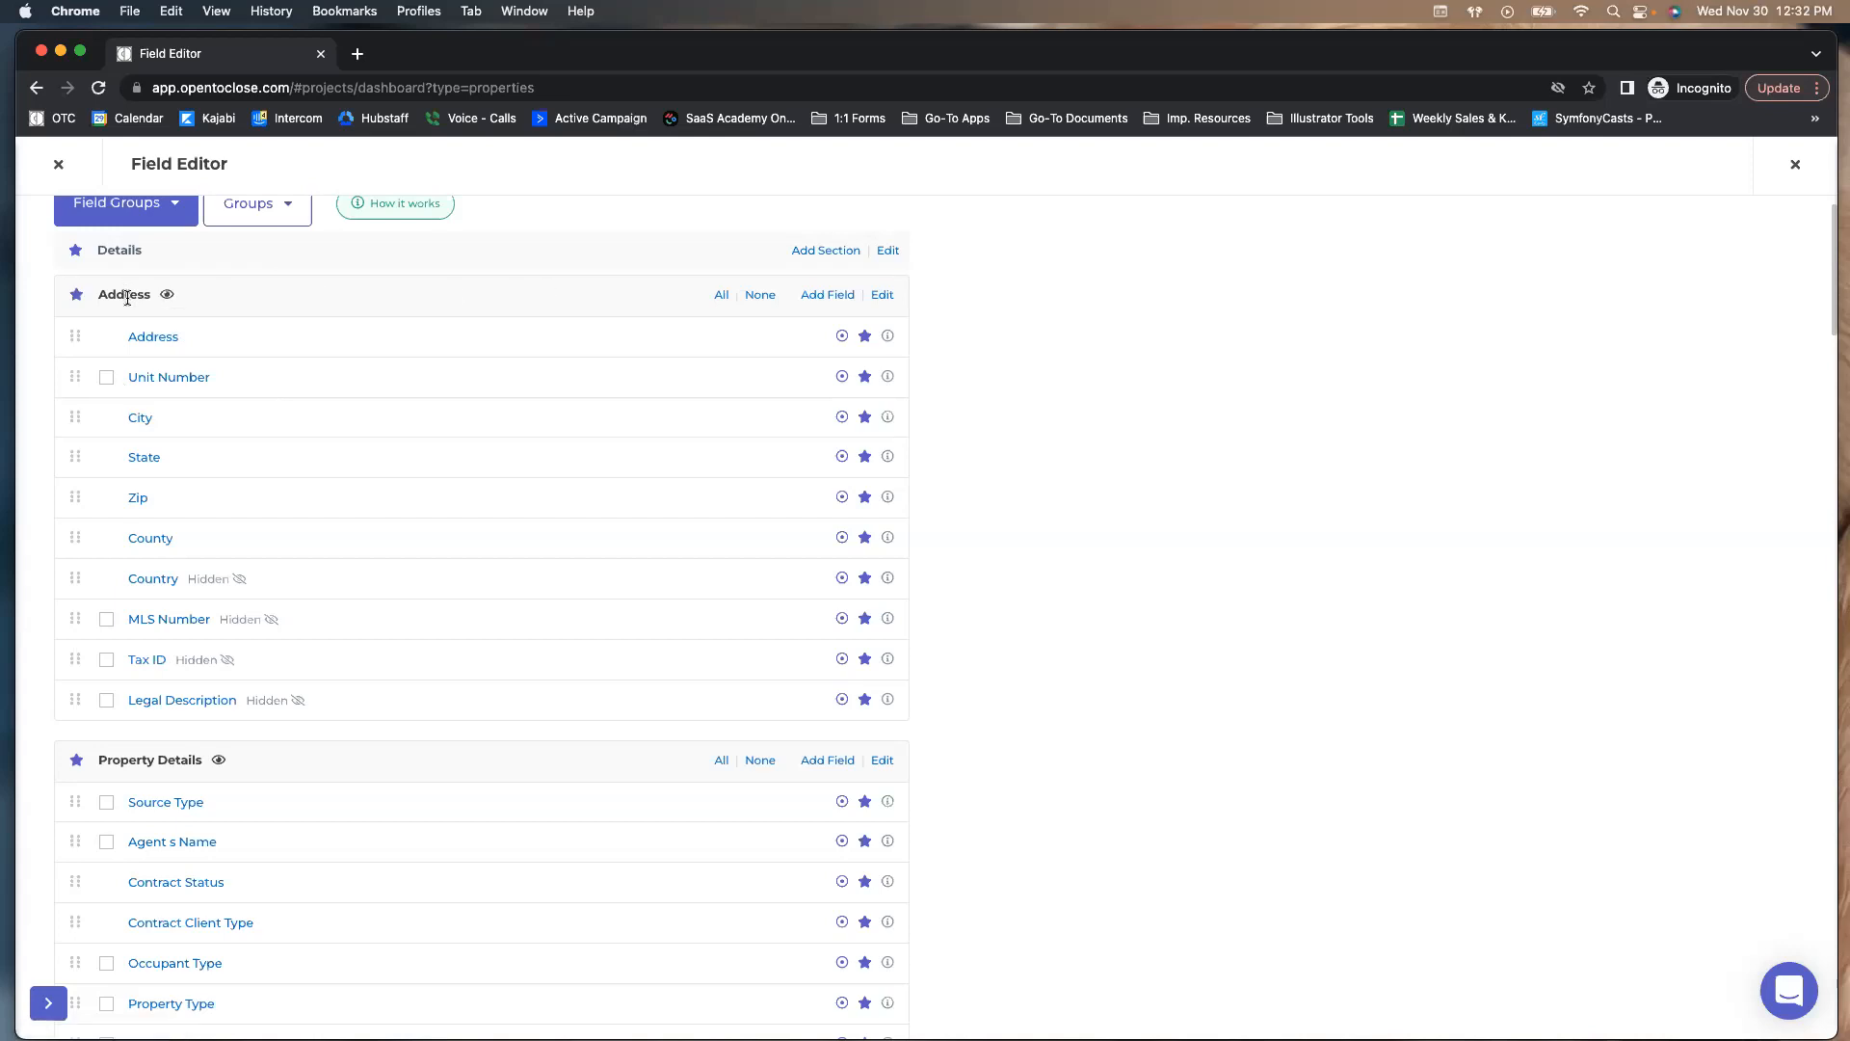
scroll(126, 297, "down", 13)
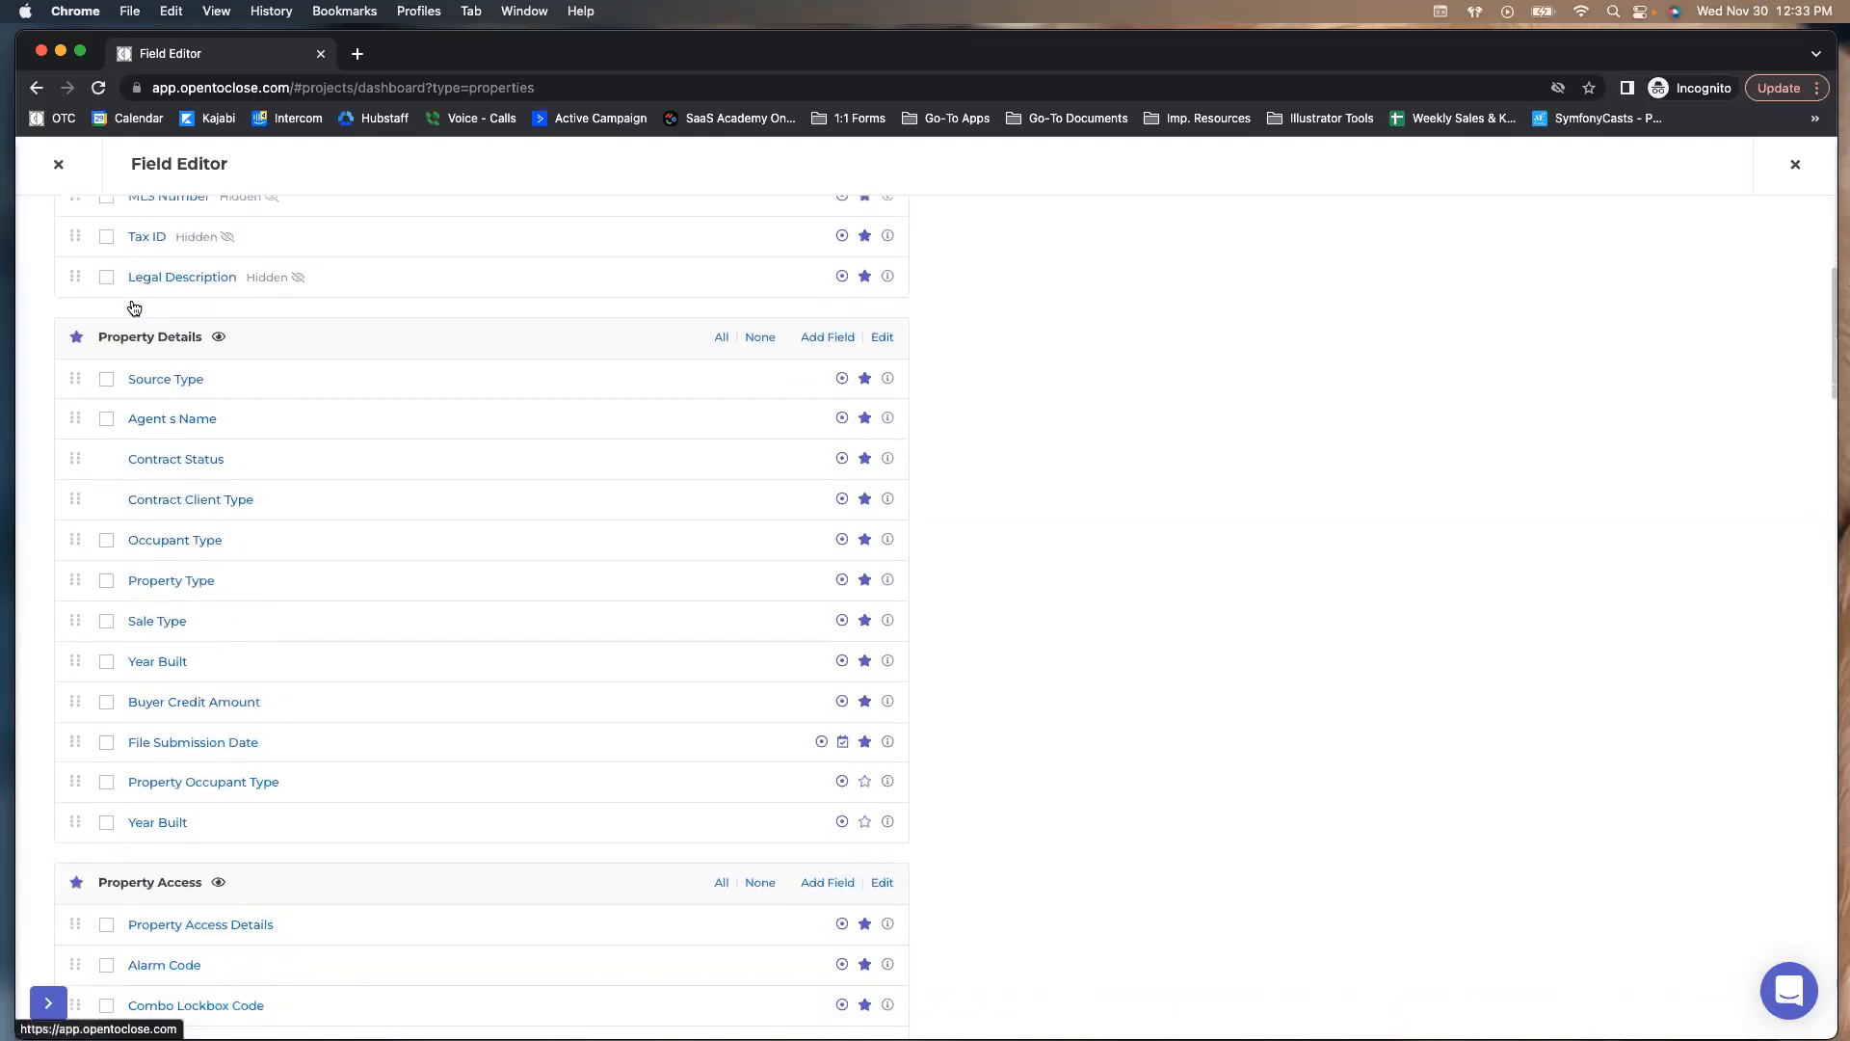
scroll(130, 299, "down", 6)
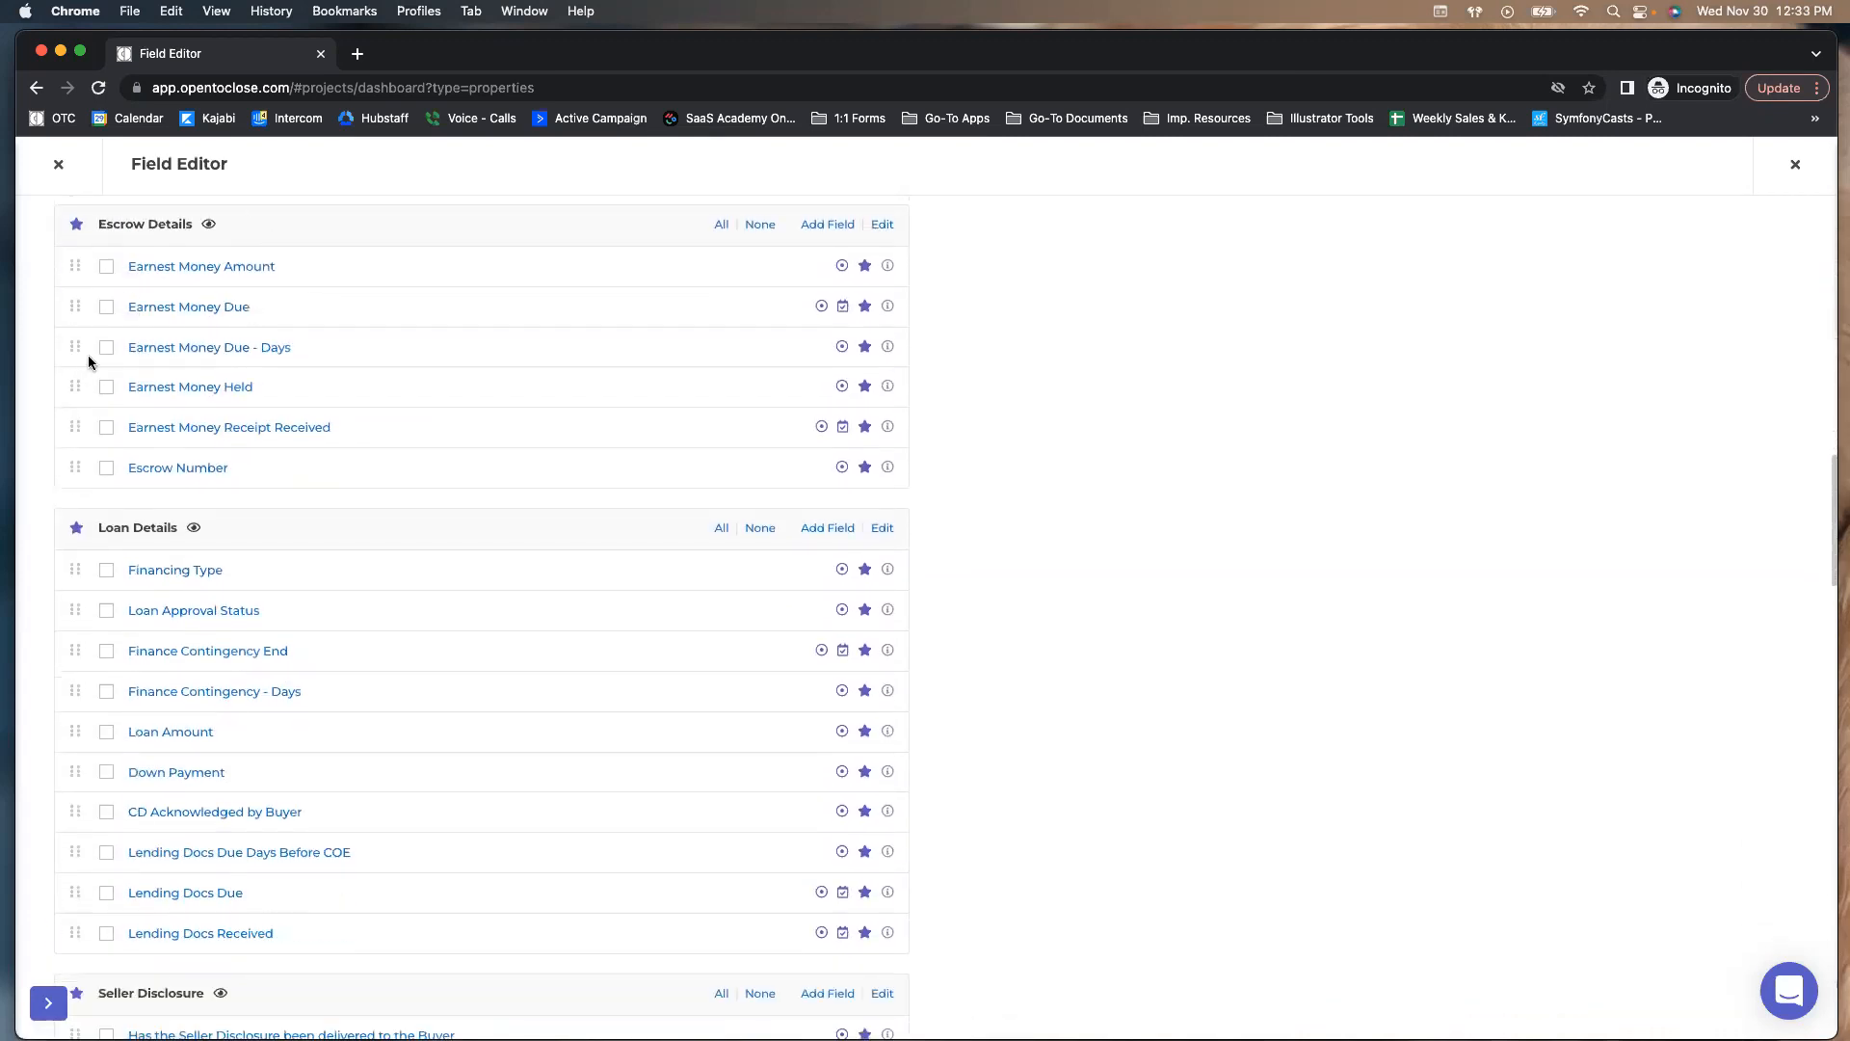
scroll(318, 345, "up", 1)
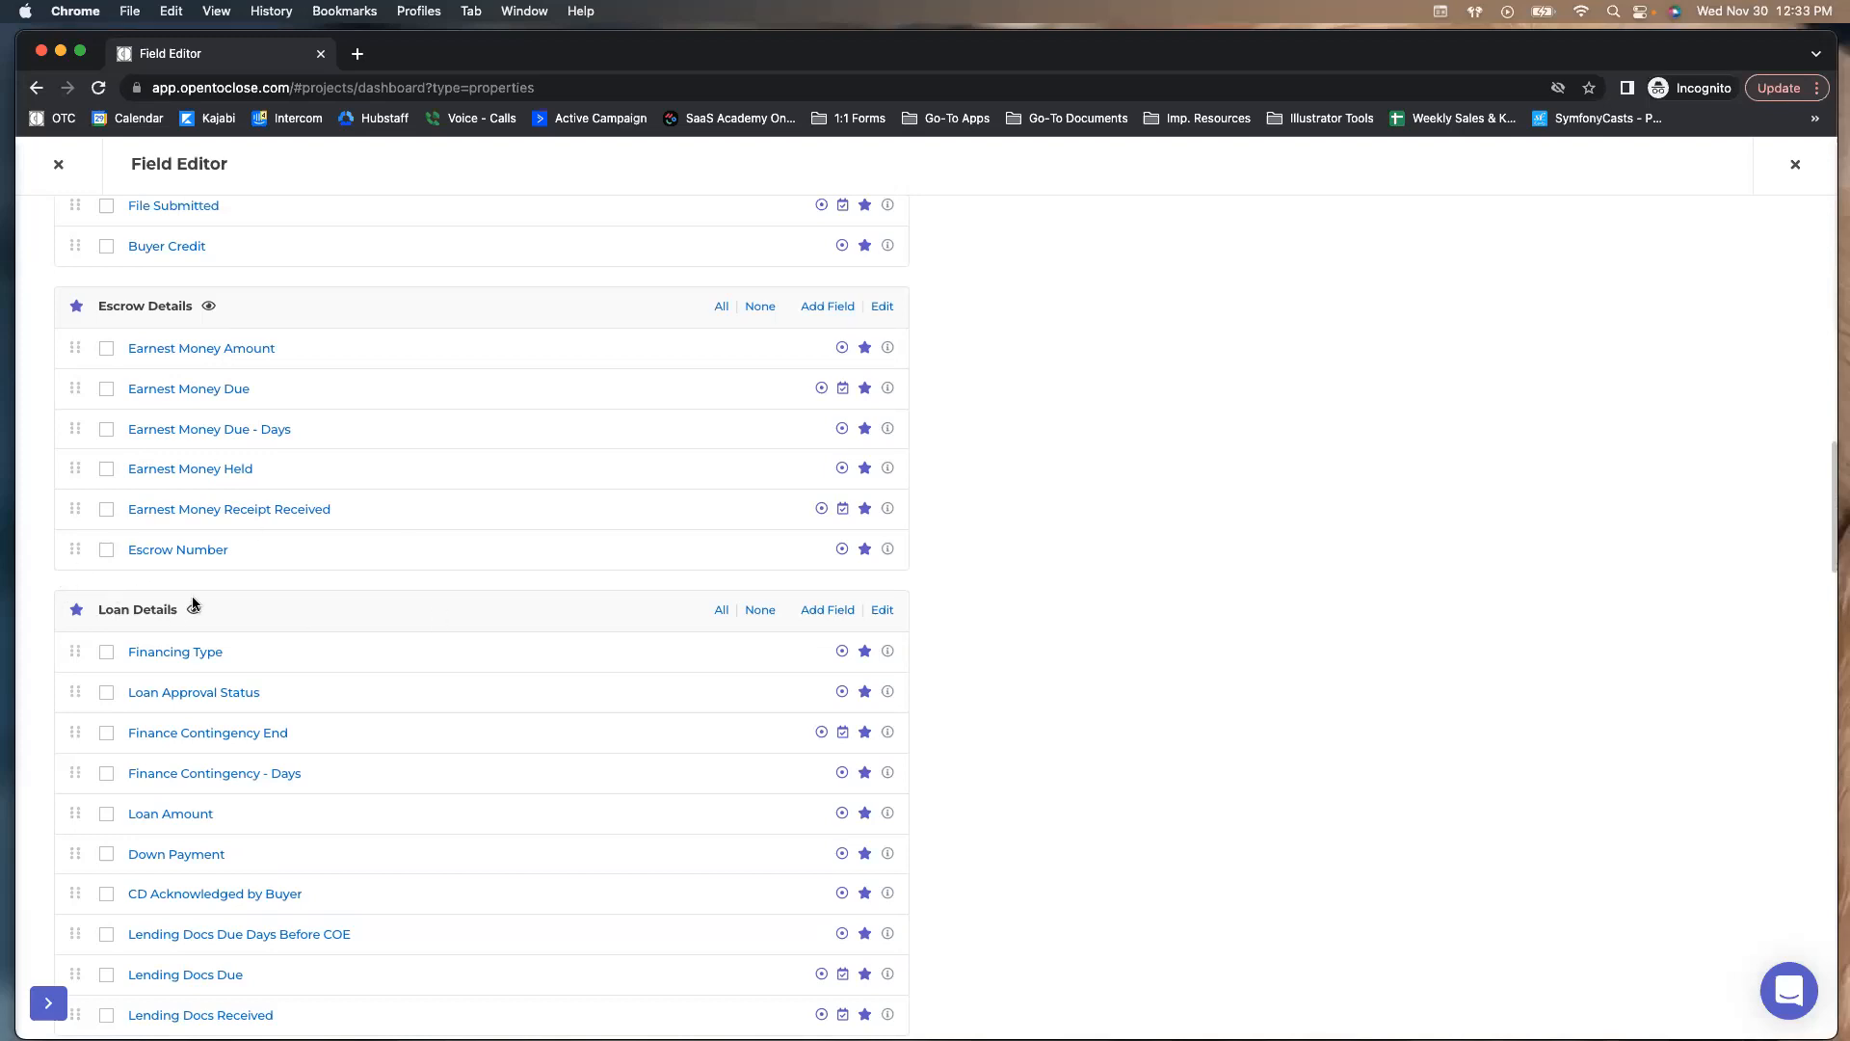
scroll(193, 604, "up", 5)
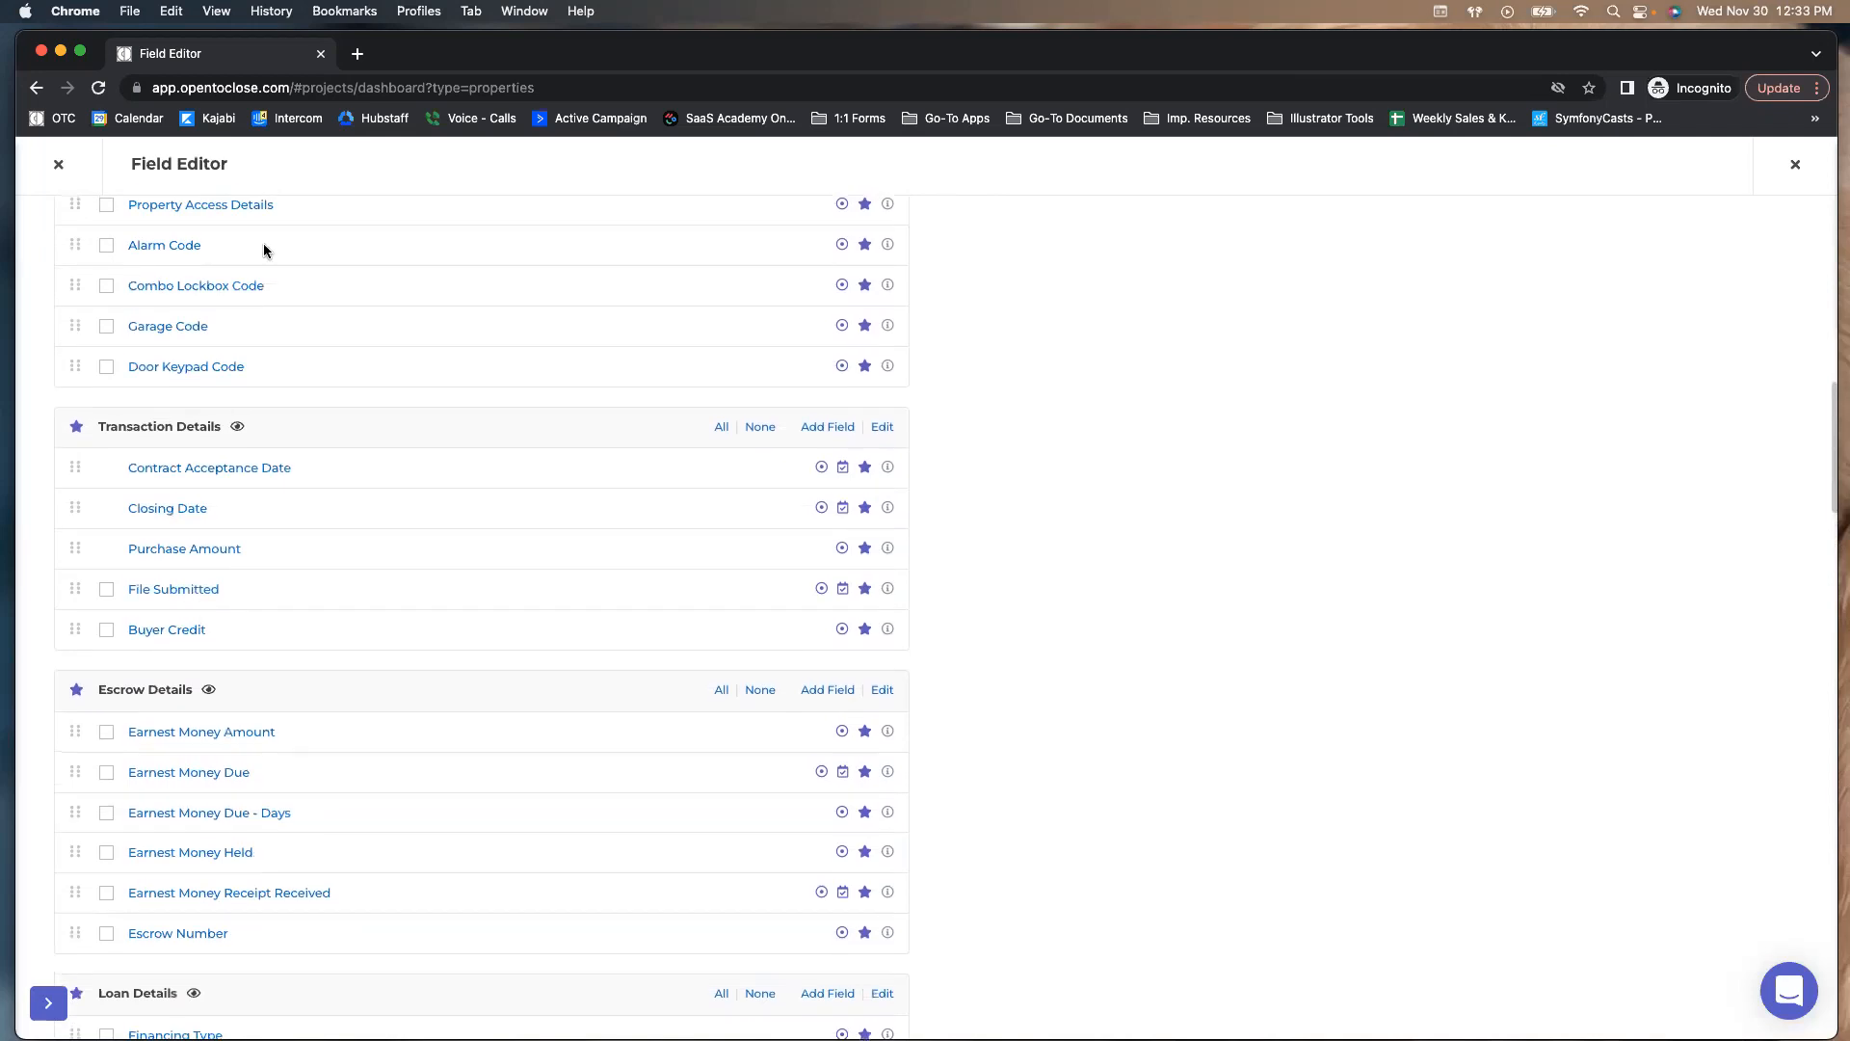
scroll(241, 262, "down", 20)
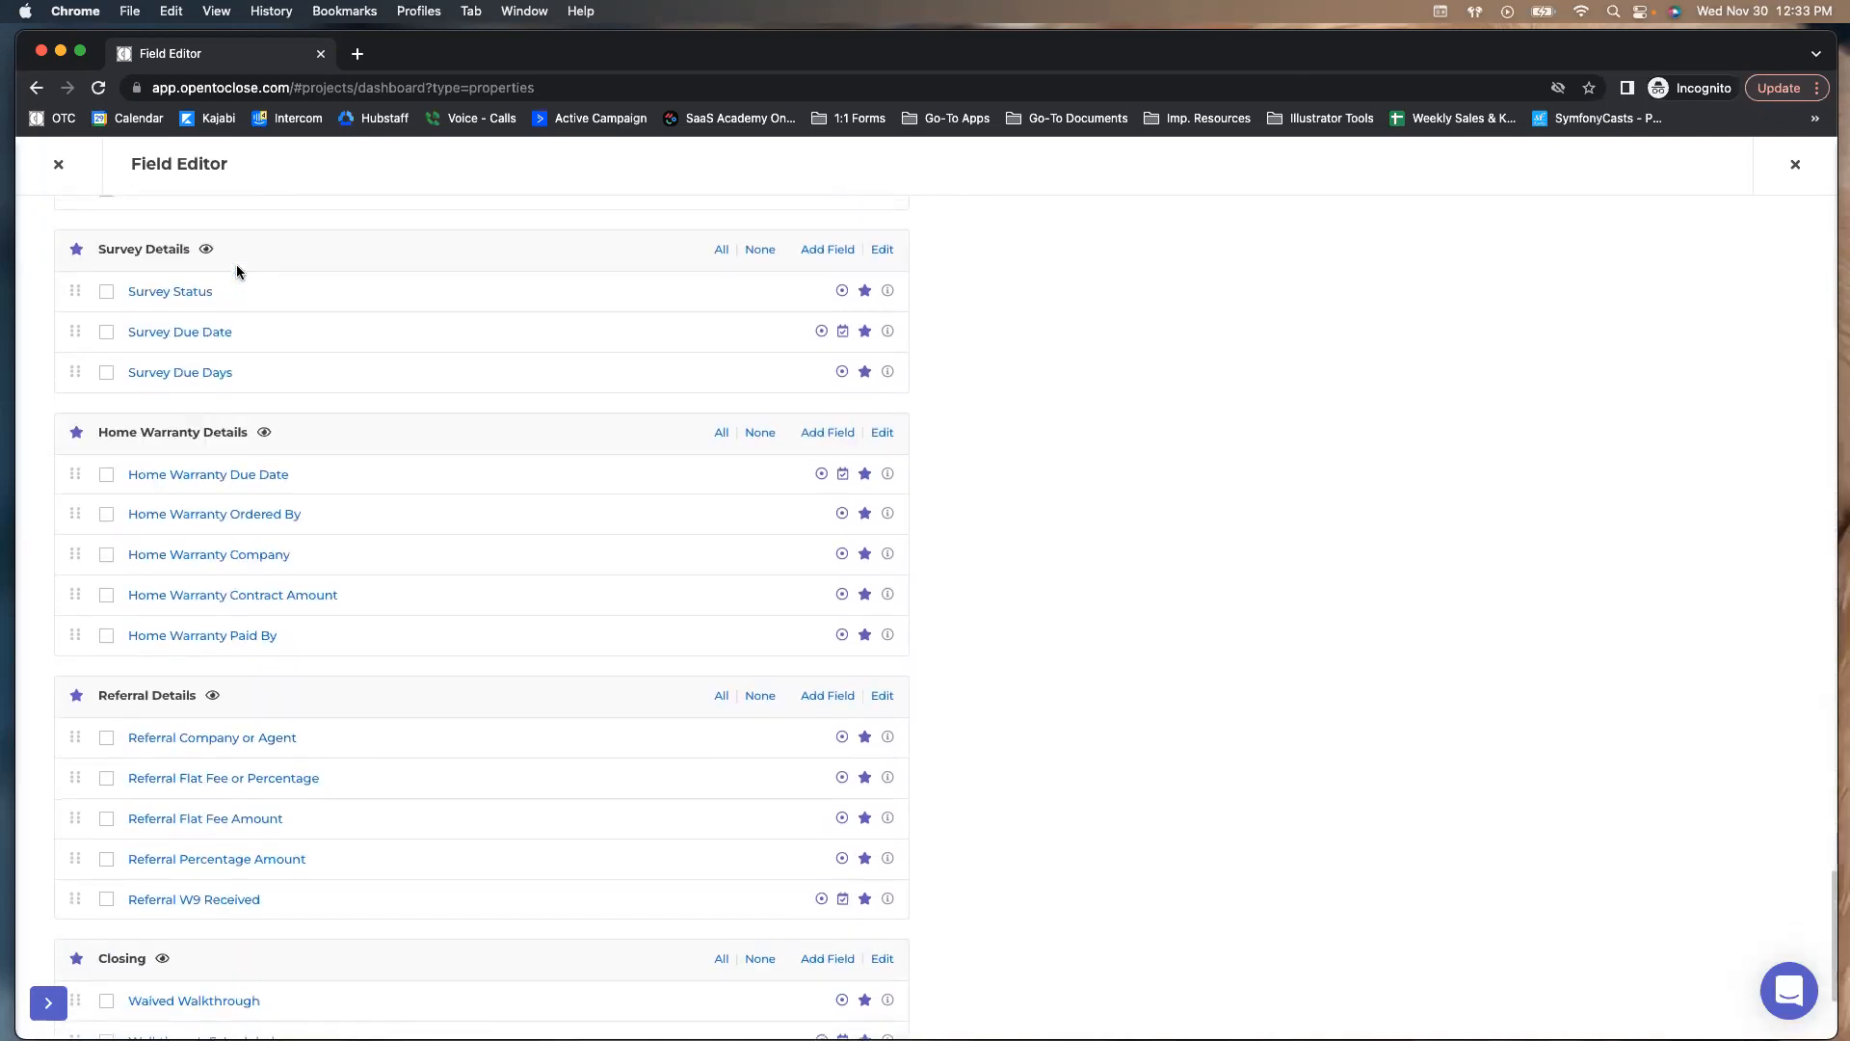
scroll(237, 272, "down", 3)
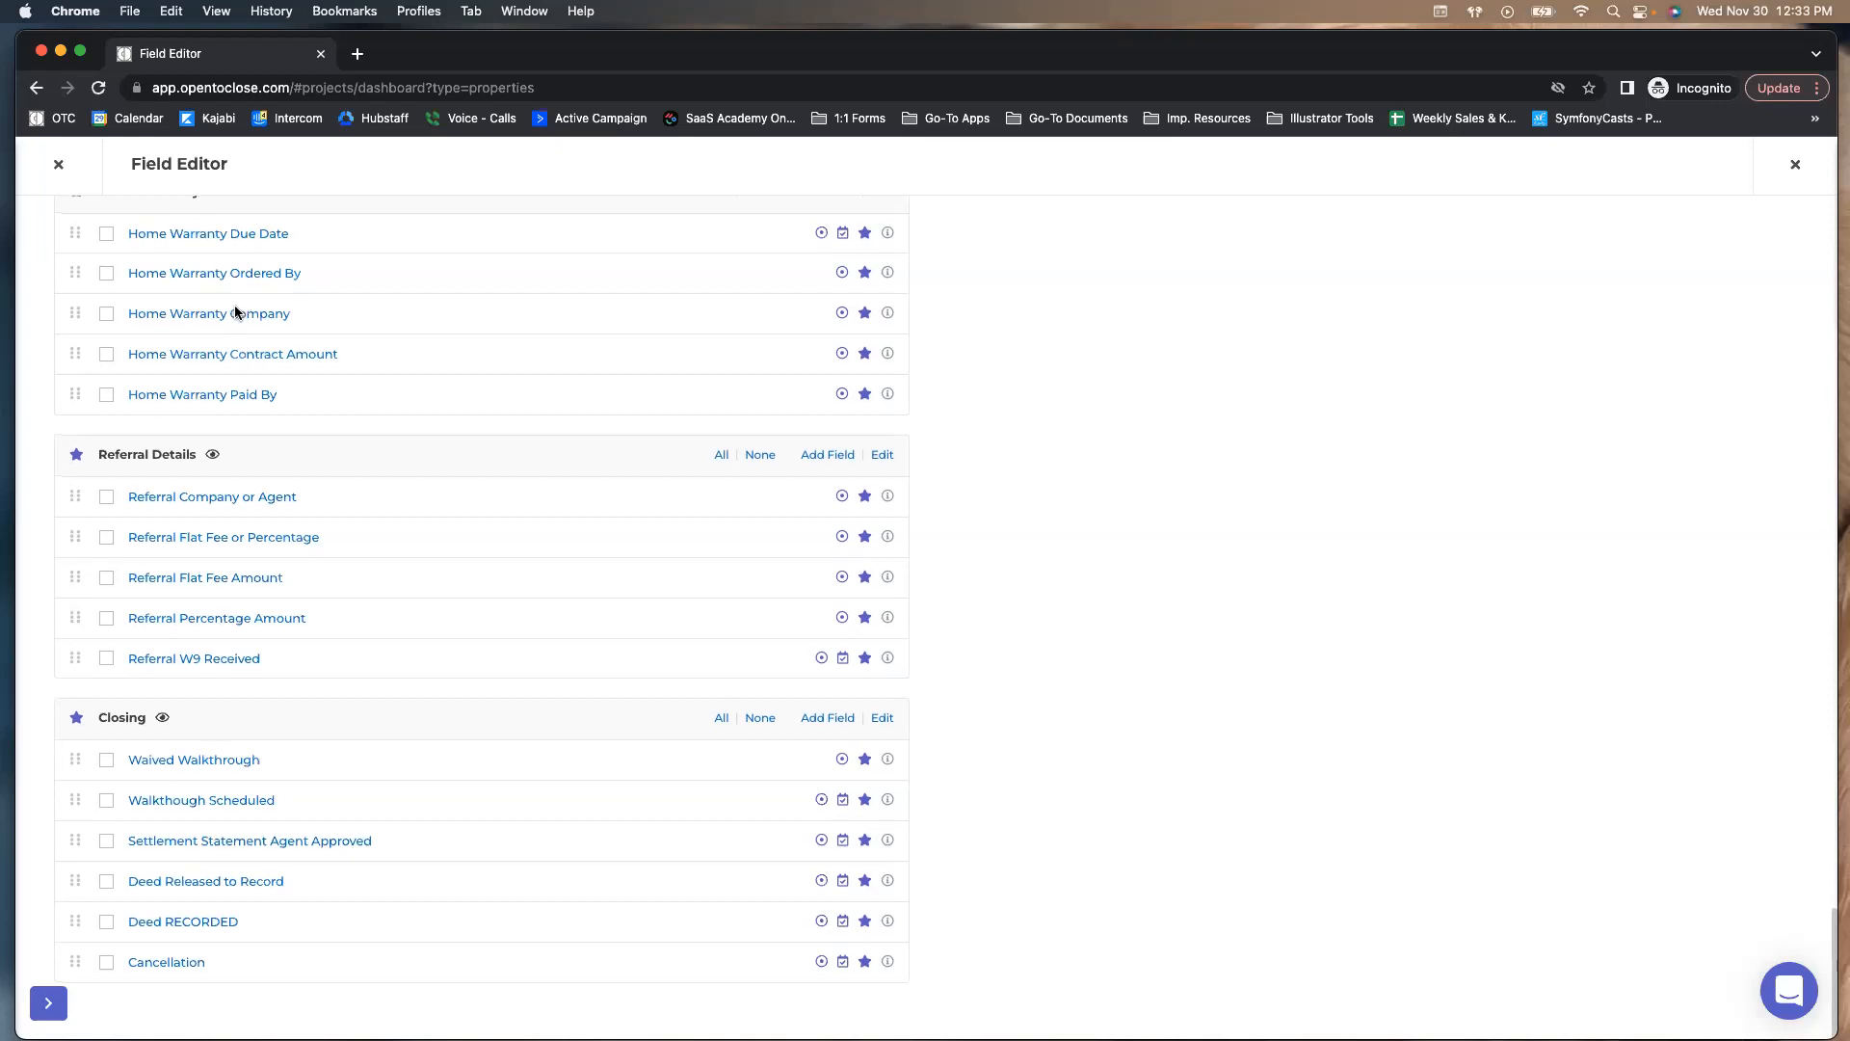
scroll(234, 305, "up", 10)
scroll(230, 317, "up", 15)
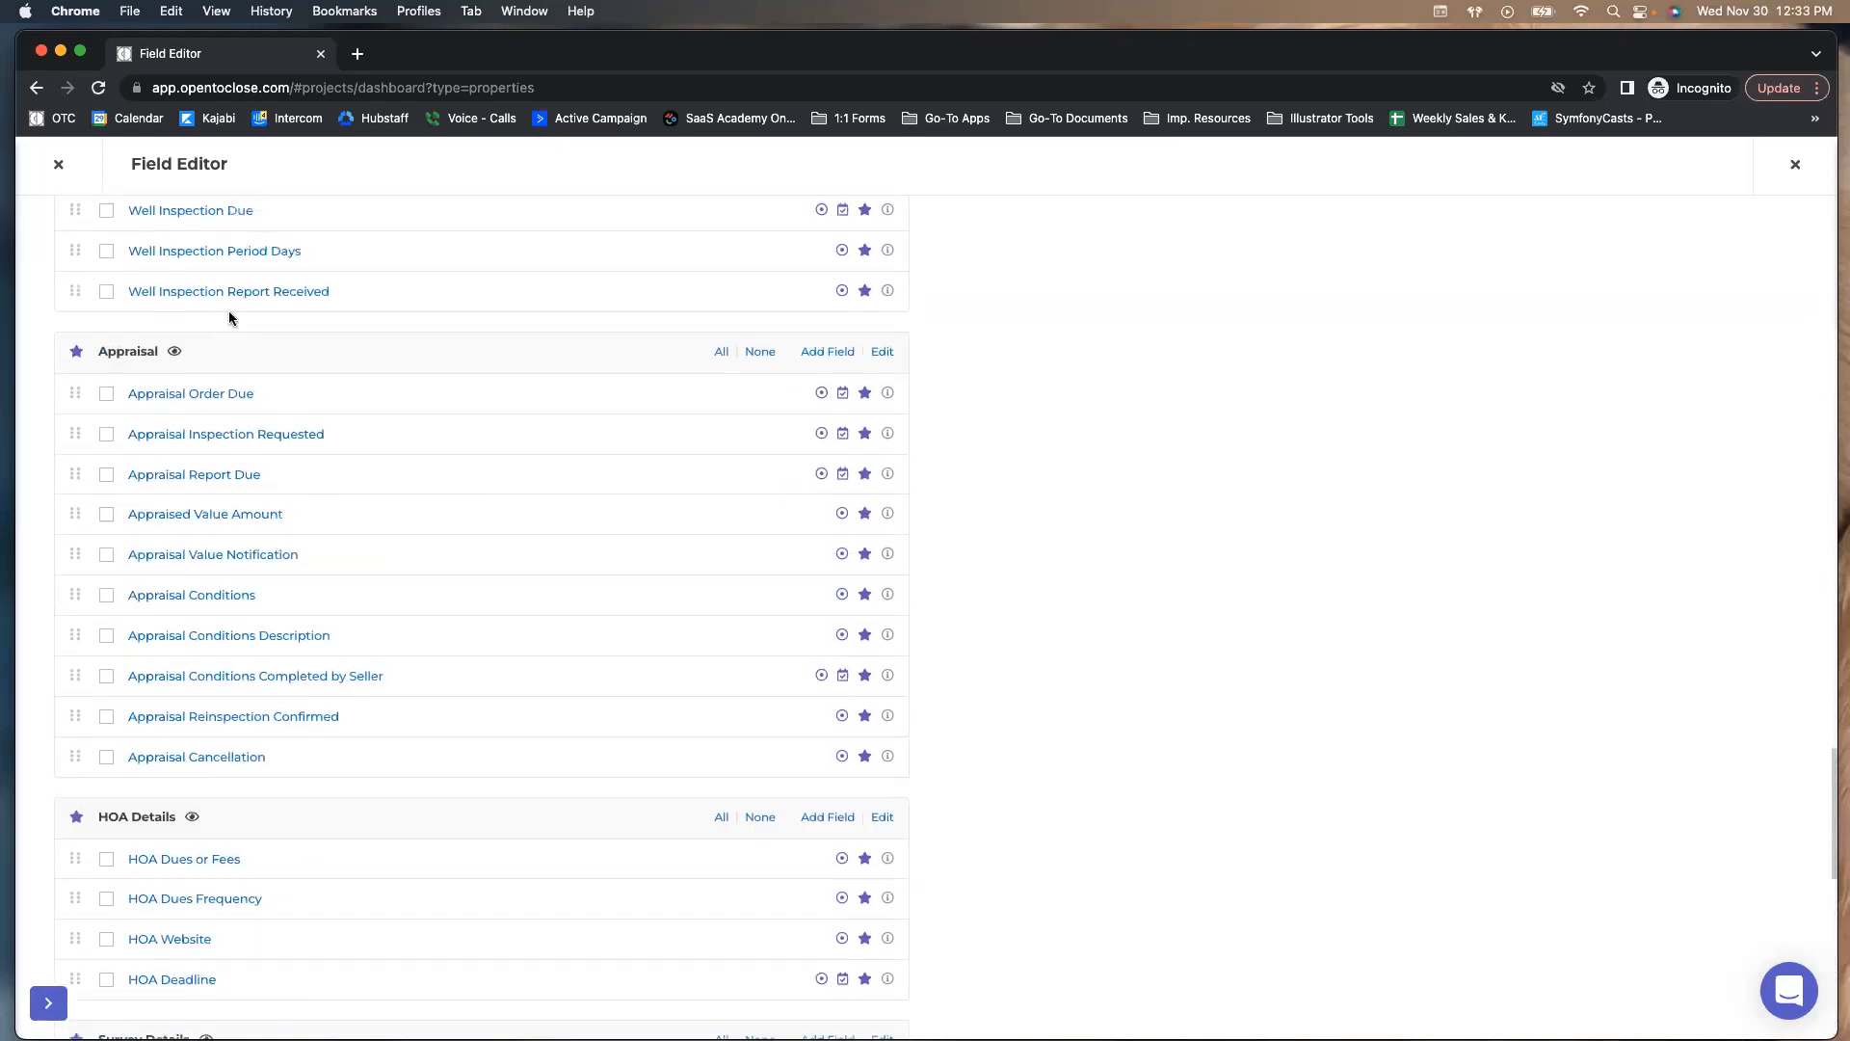
scroll(227, 318, "up", 15)
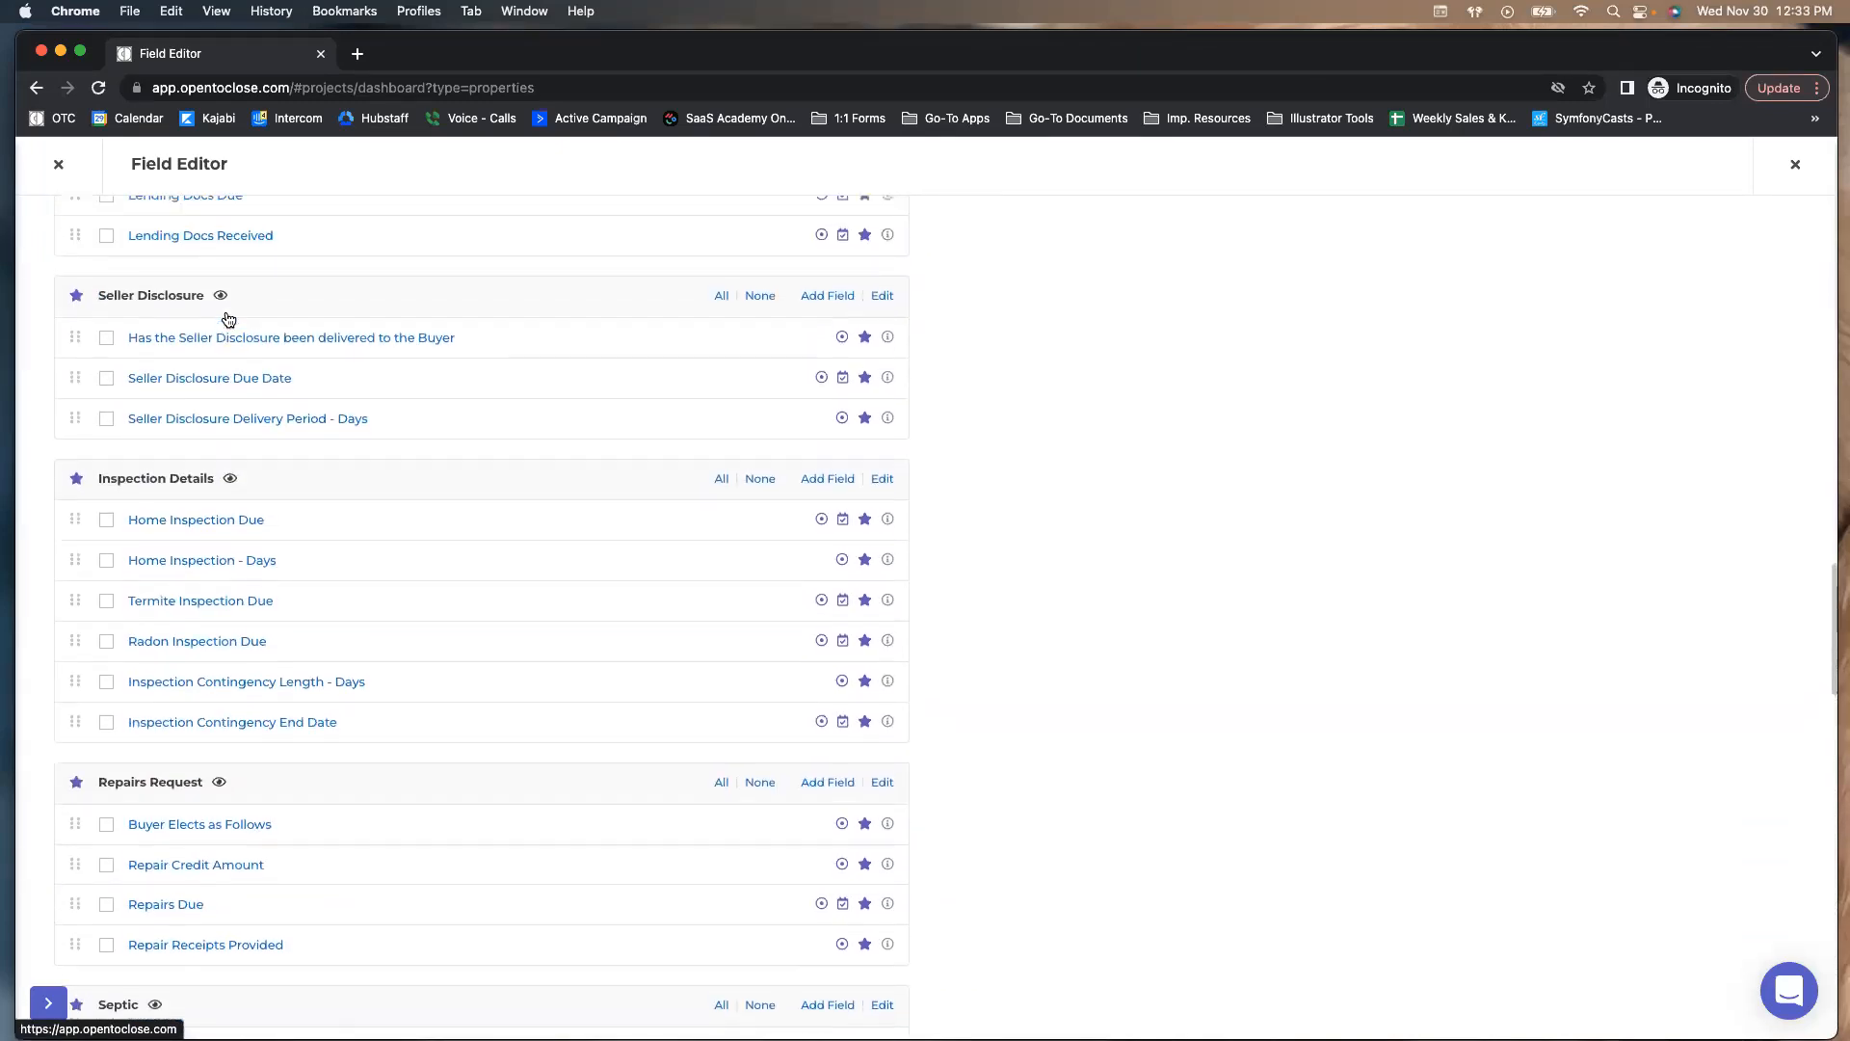
scroll(226, 317, "up", 2)
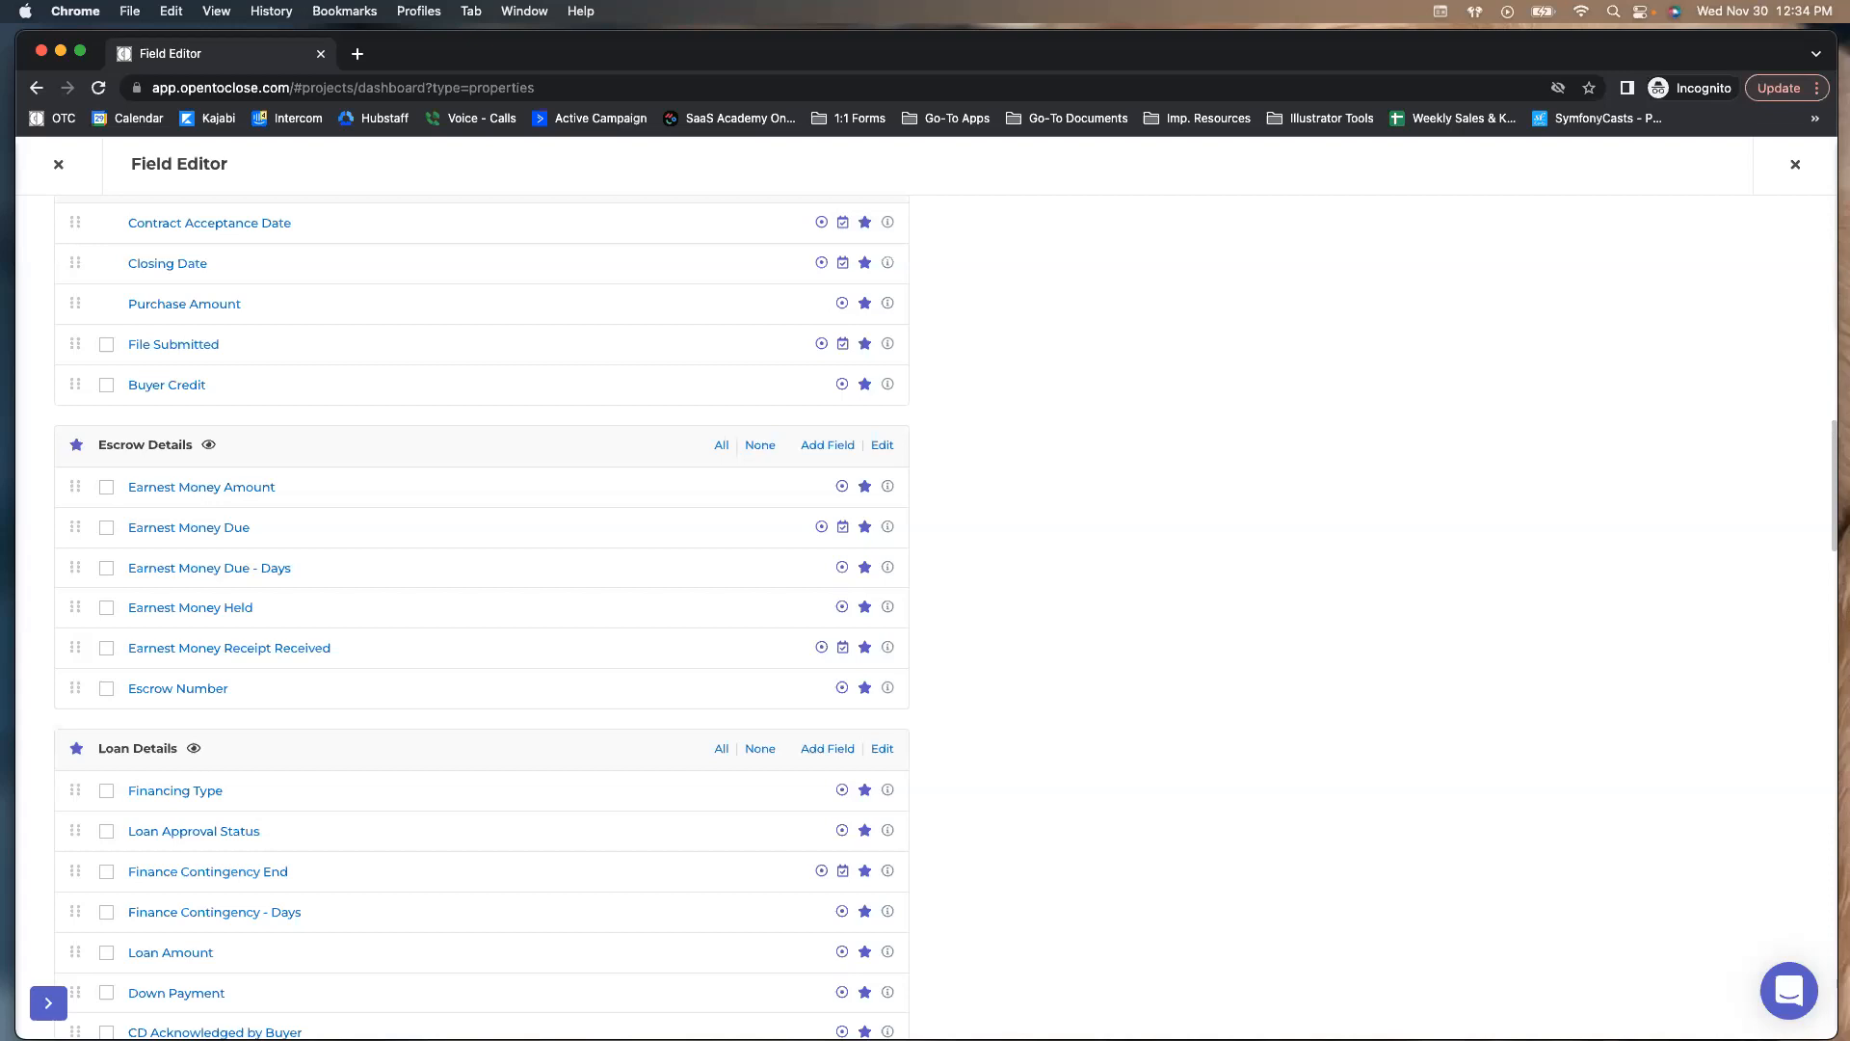
scroll(326, 840, "up", 8)
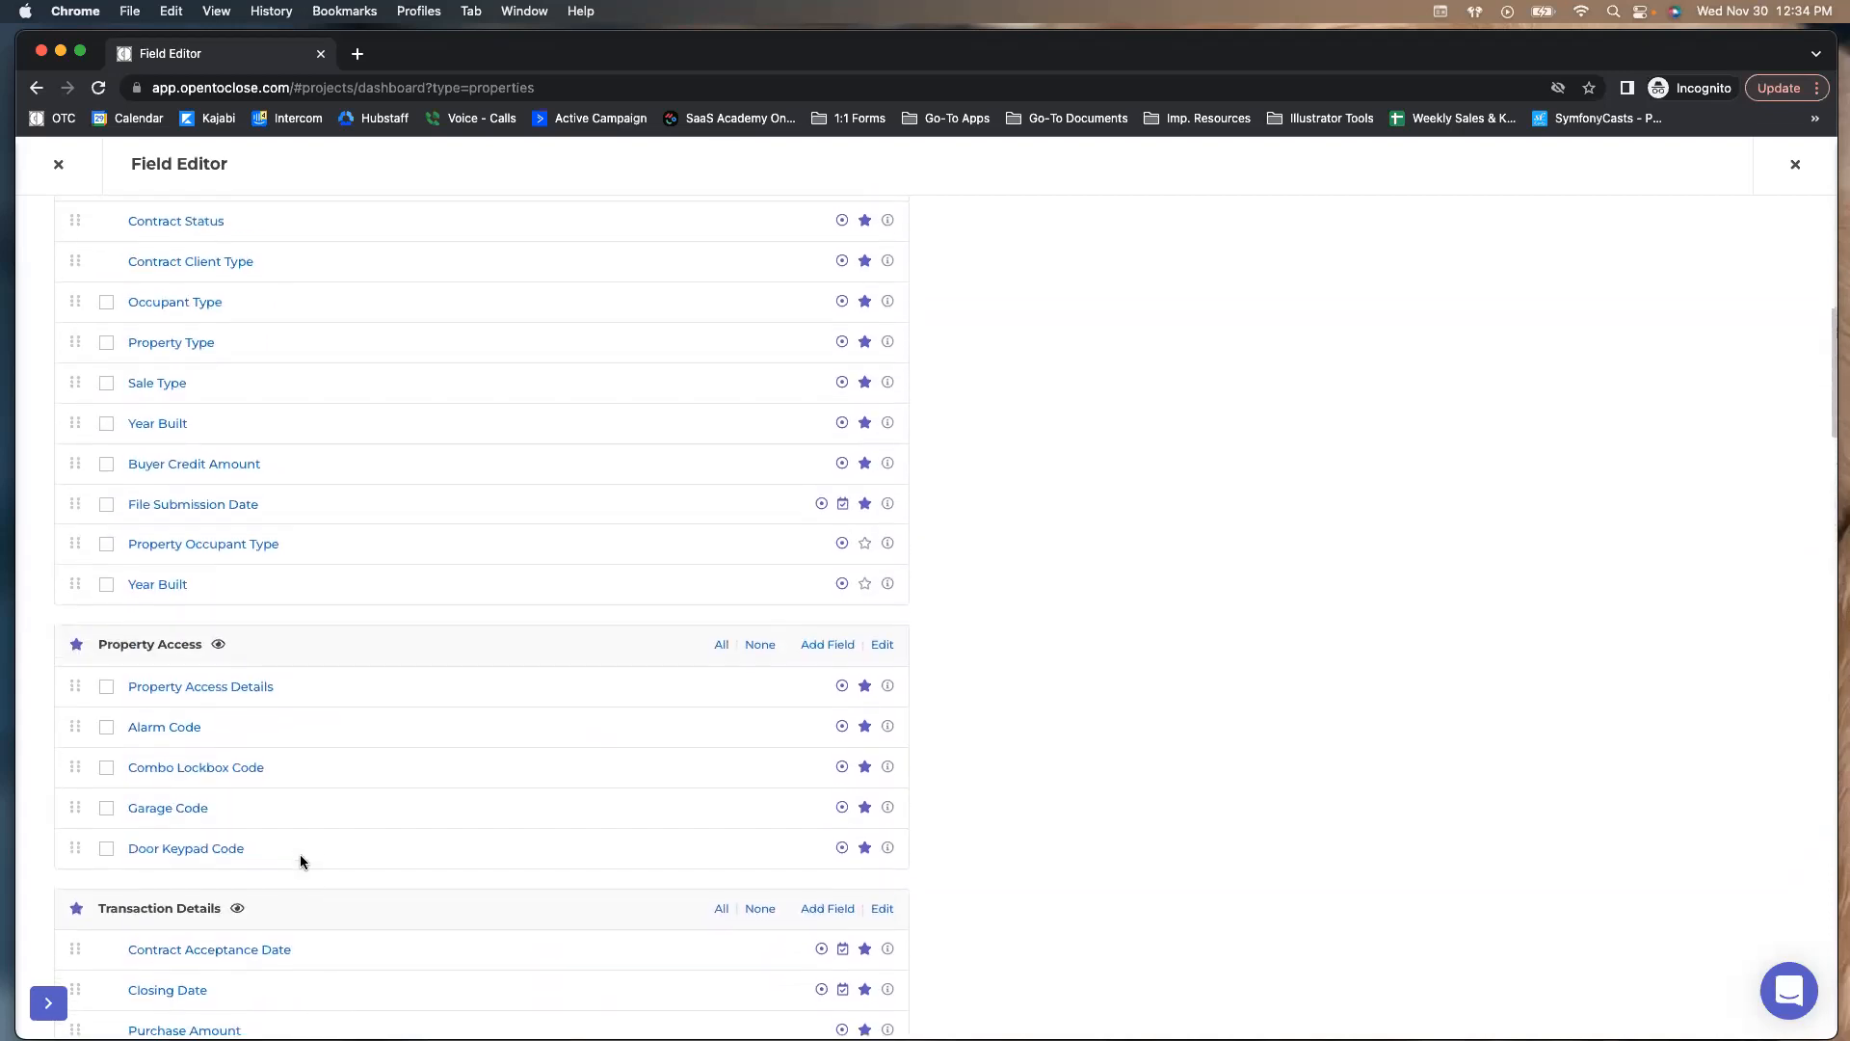
scroll(301, 860, "down", 2)
Inspect the Closing Date field's closing_date merge field, then open the File Submitted field settings
left_click(176, 835)
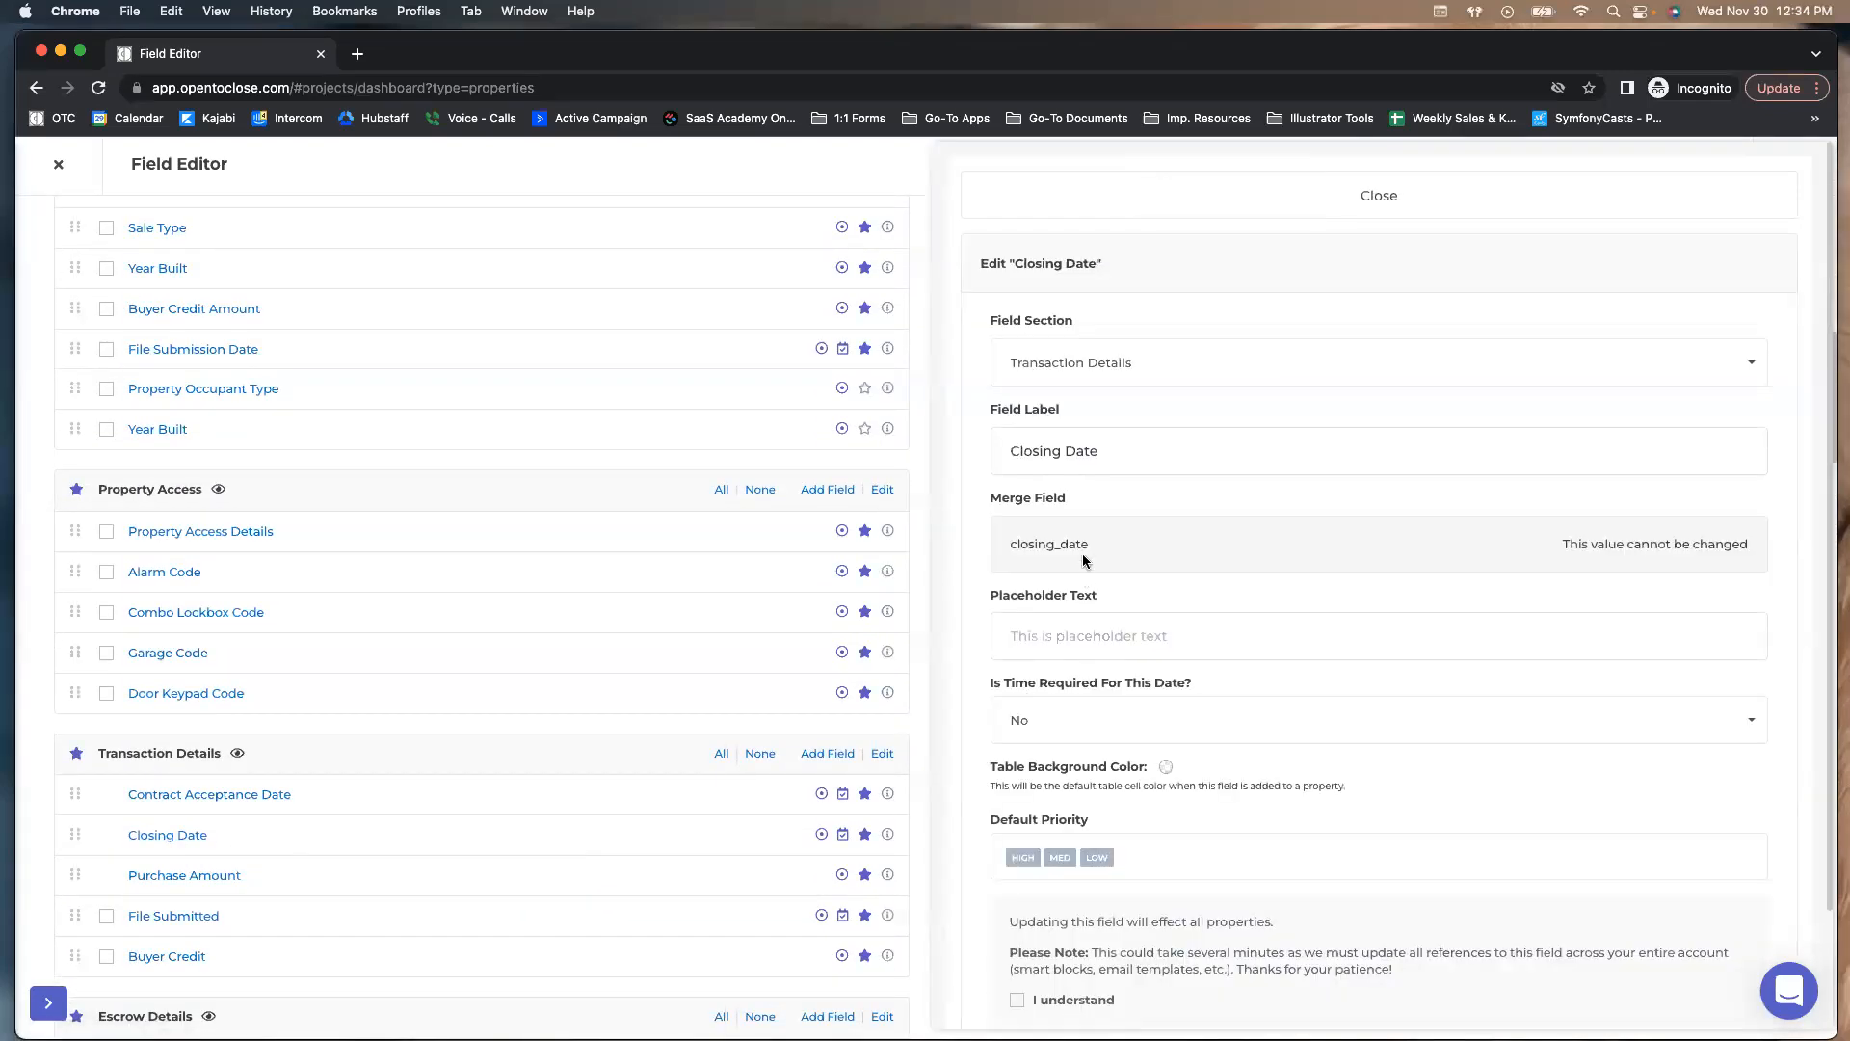
left_click_drag(1760, 548, 1557, 544)
left_click_drag(1755, 543, 1563, 540)
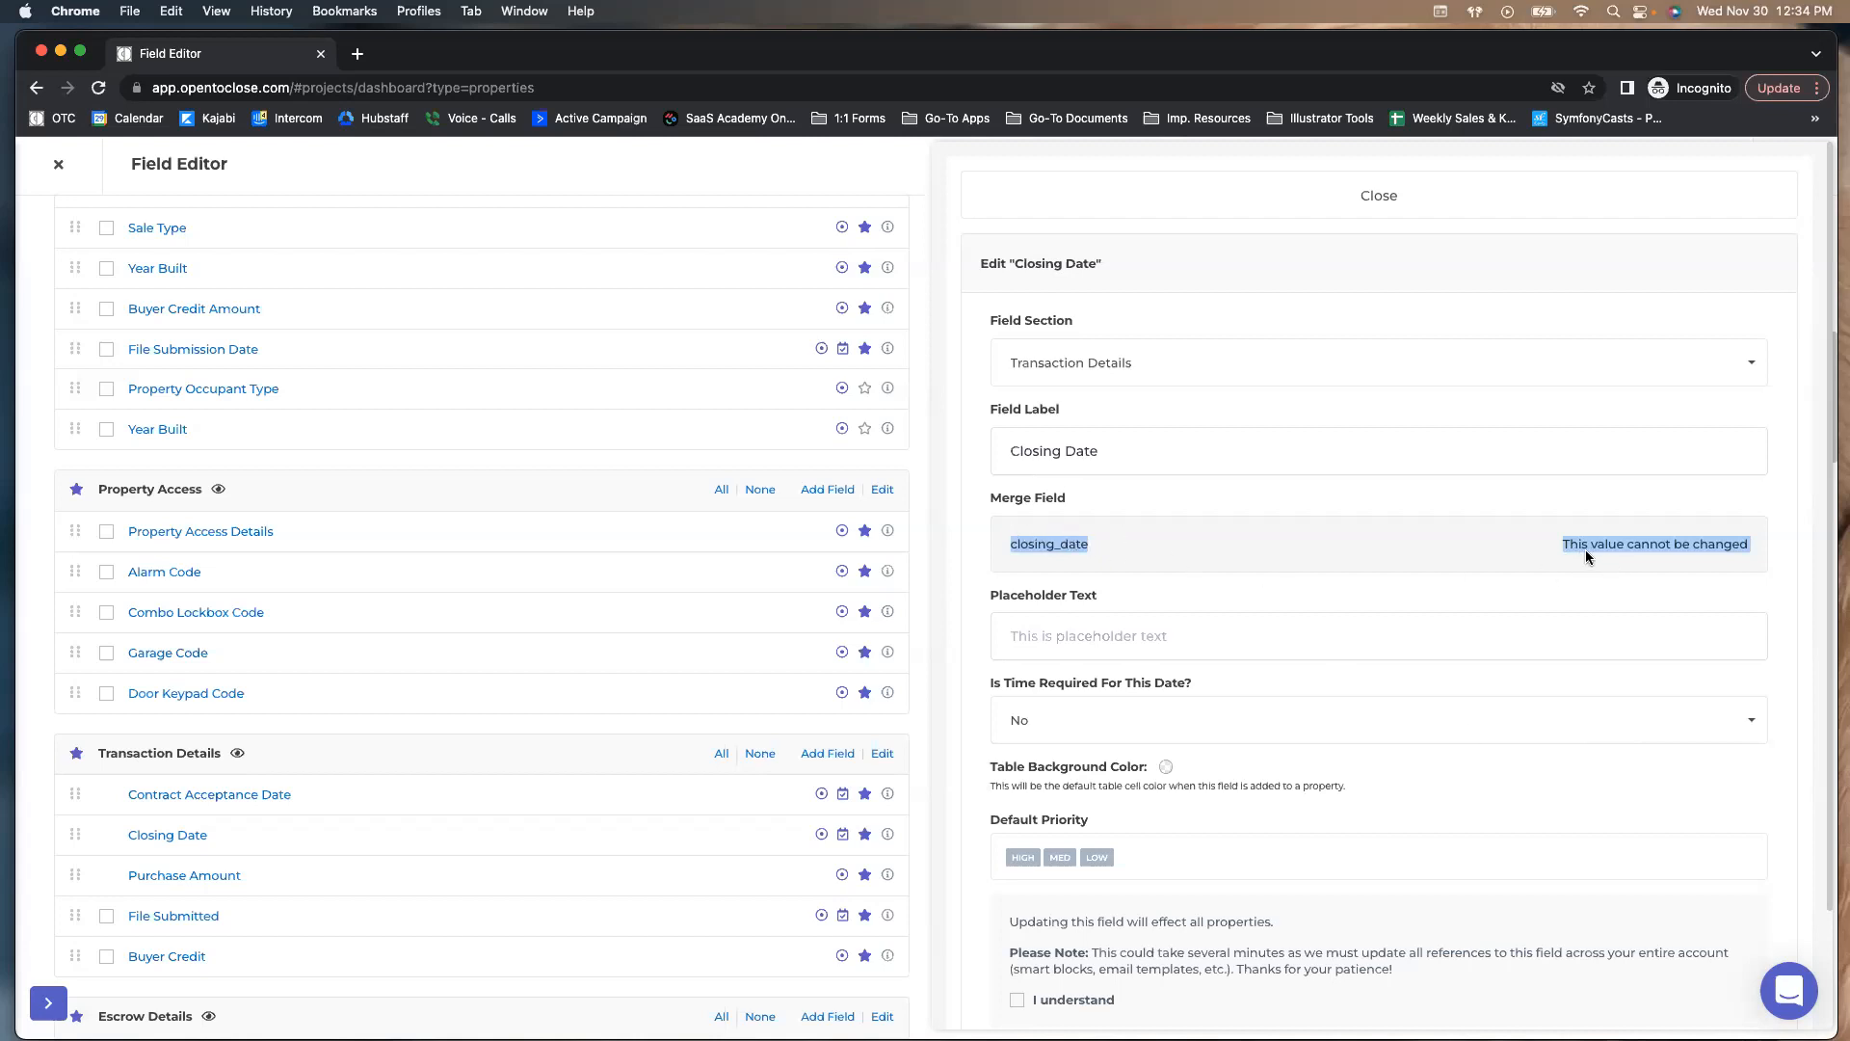
left_click(1260, 204)
left_click(192, 918)
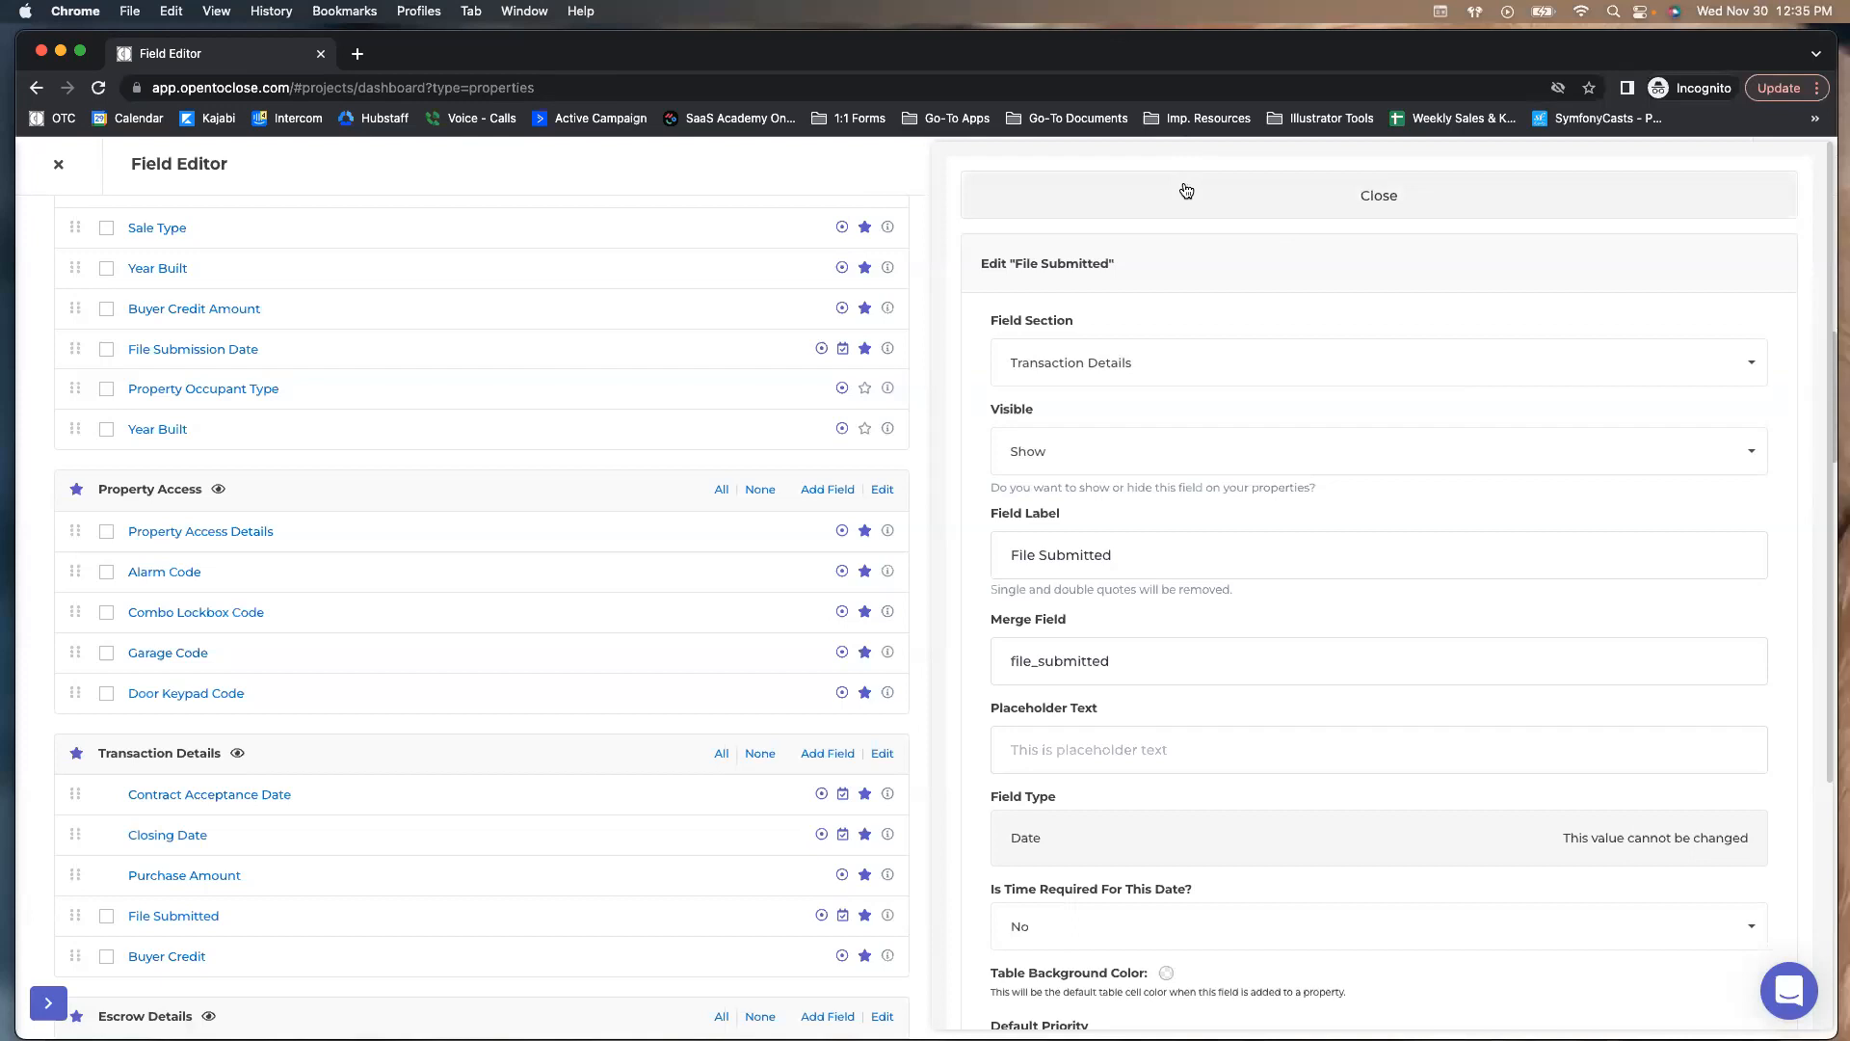
left_click(1141, 665)
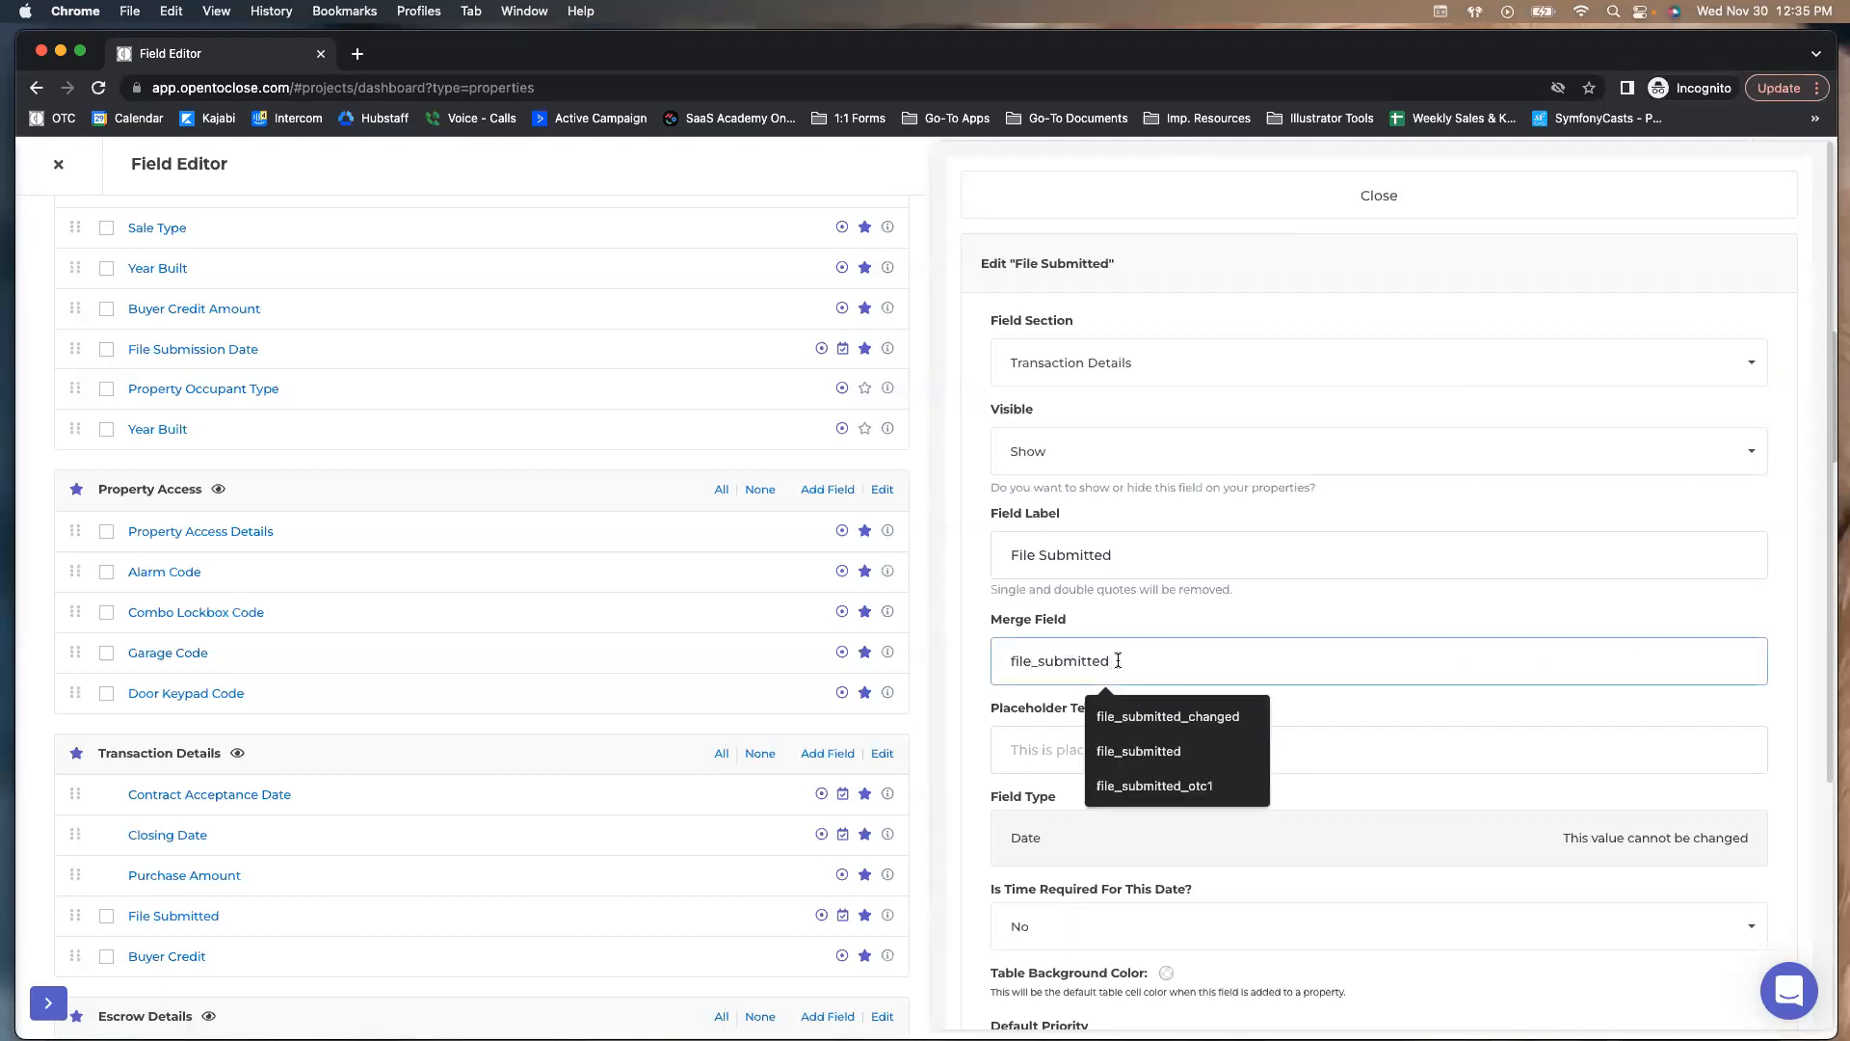
key("BackSpace")
key("BackSpace")
key("BackSpace")
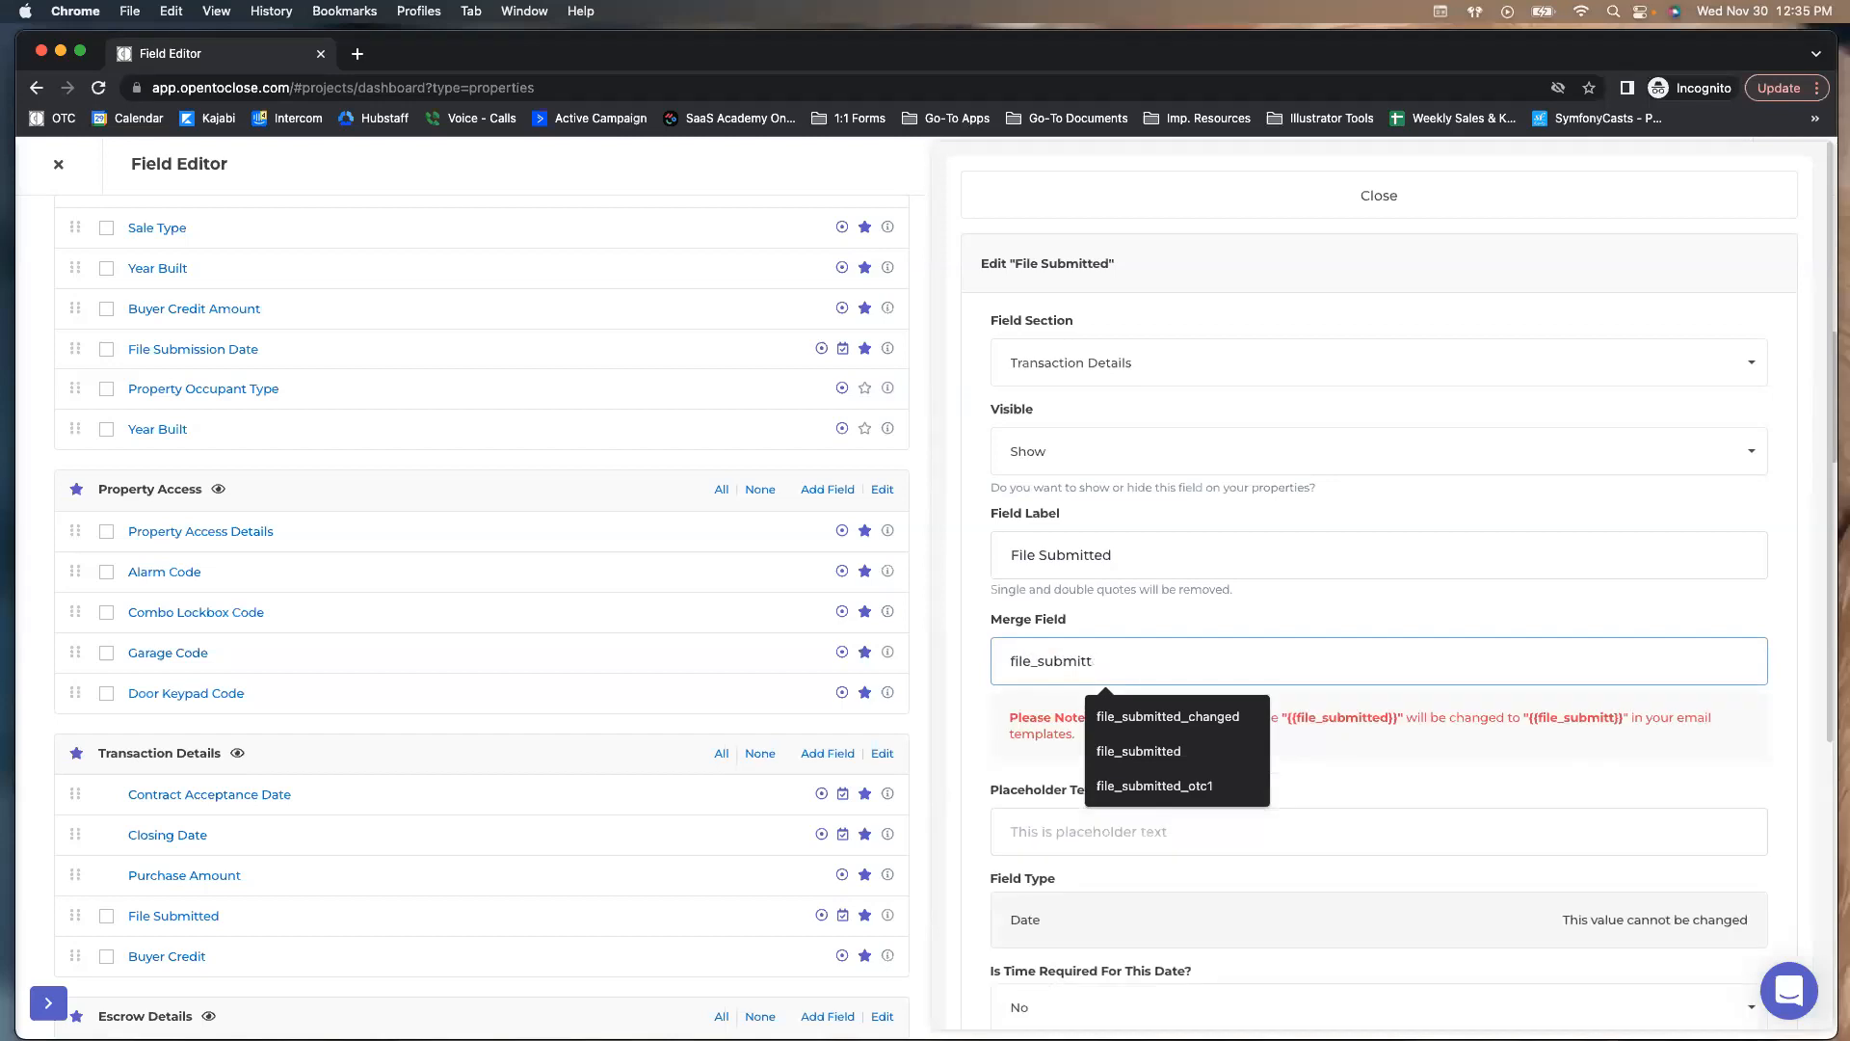
type("ted")
left_click(1388, 203)
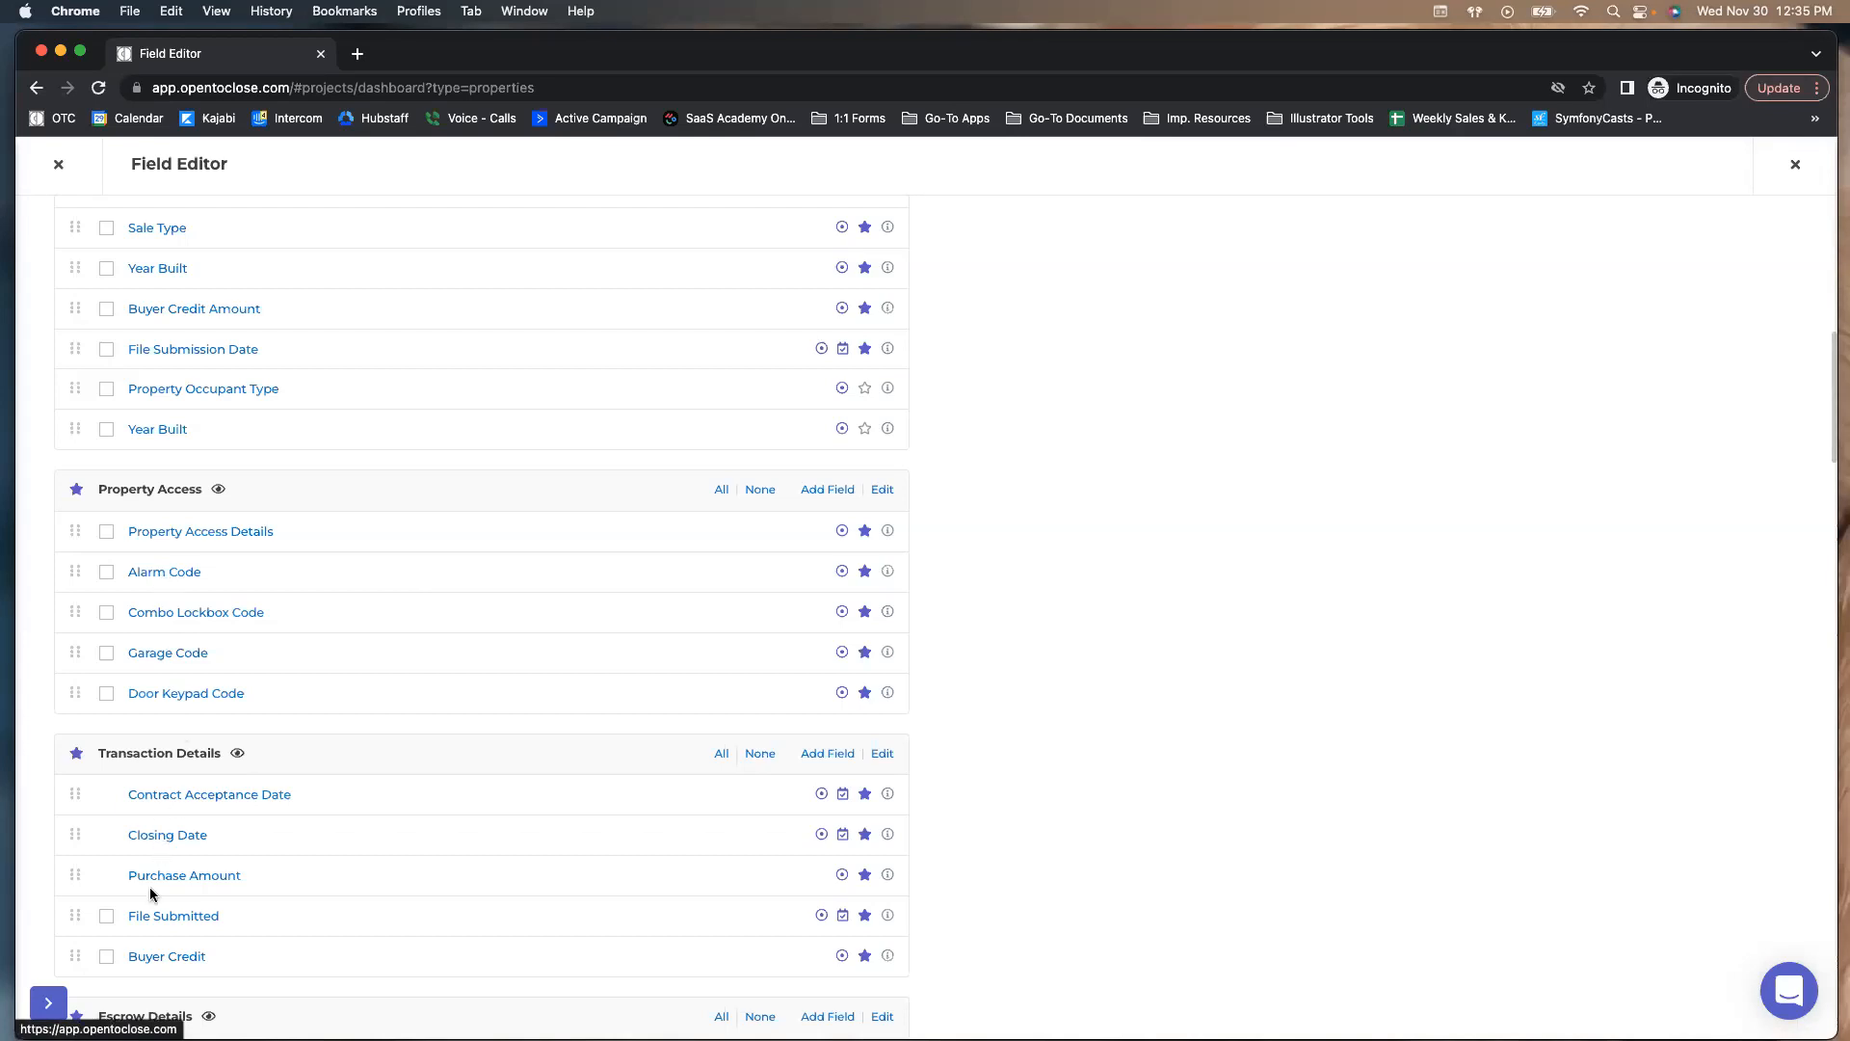
left_click(151, 917)
left_click(1120, 659)
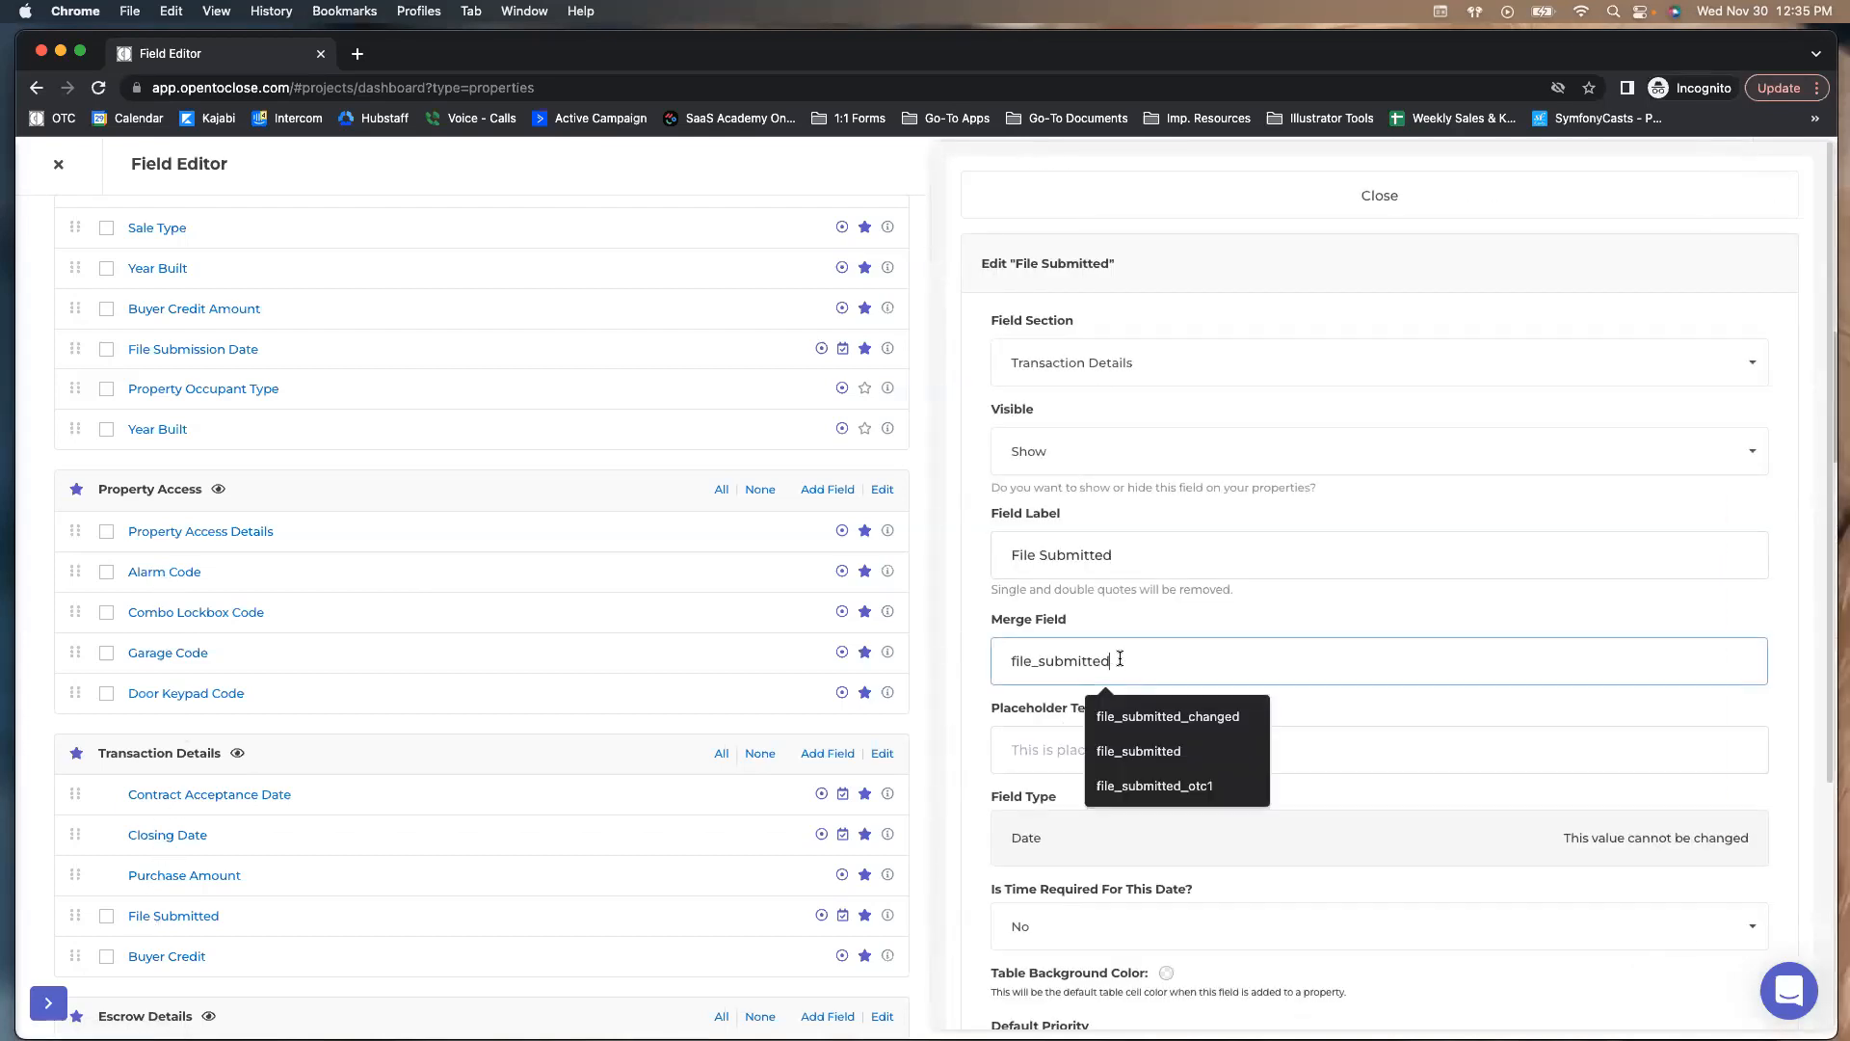
type("_ca")
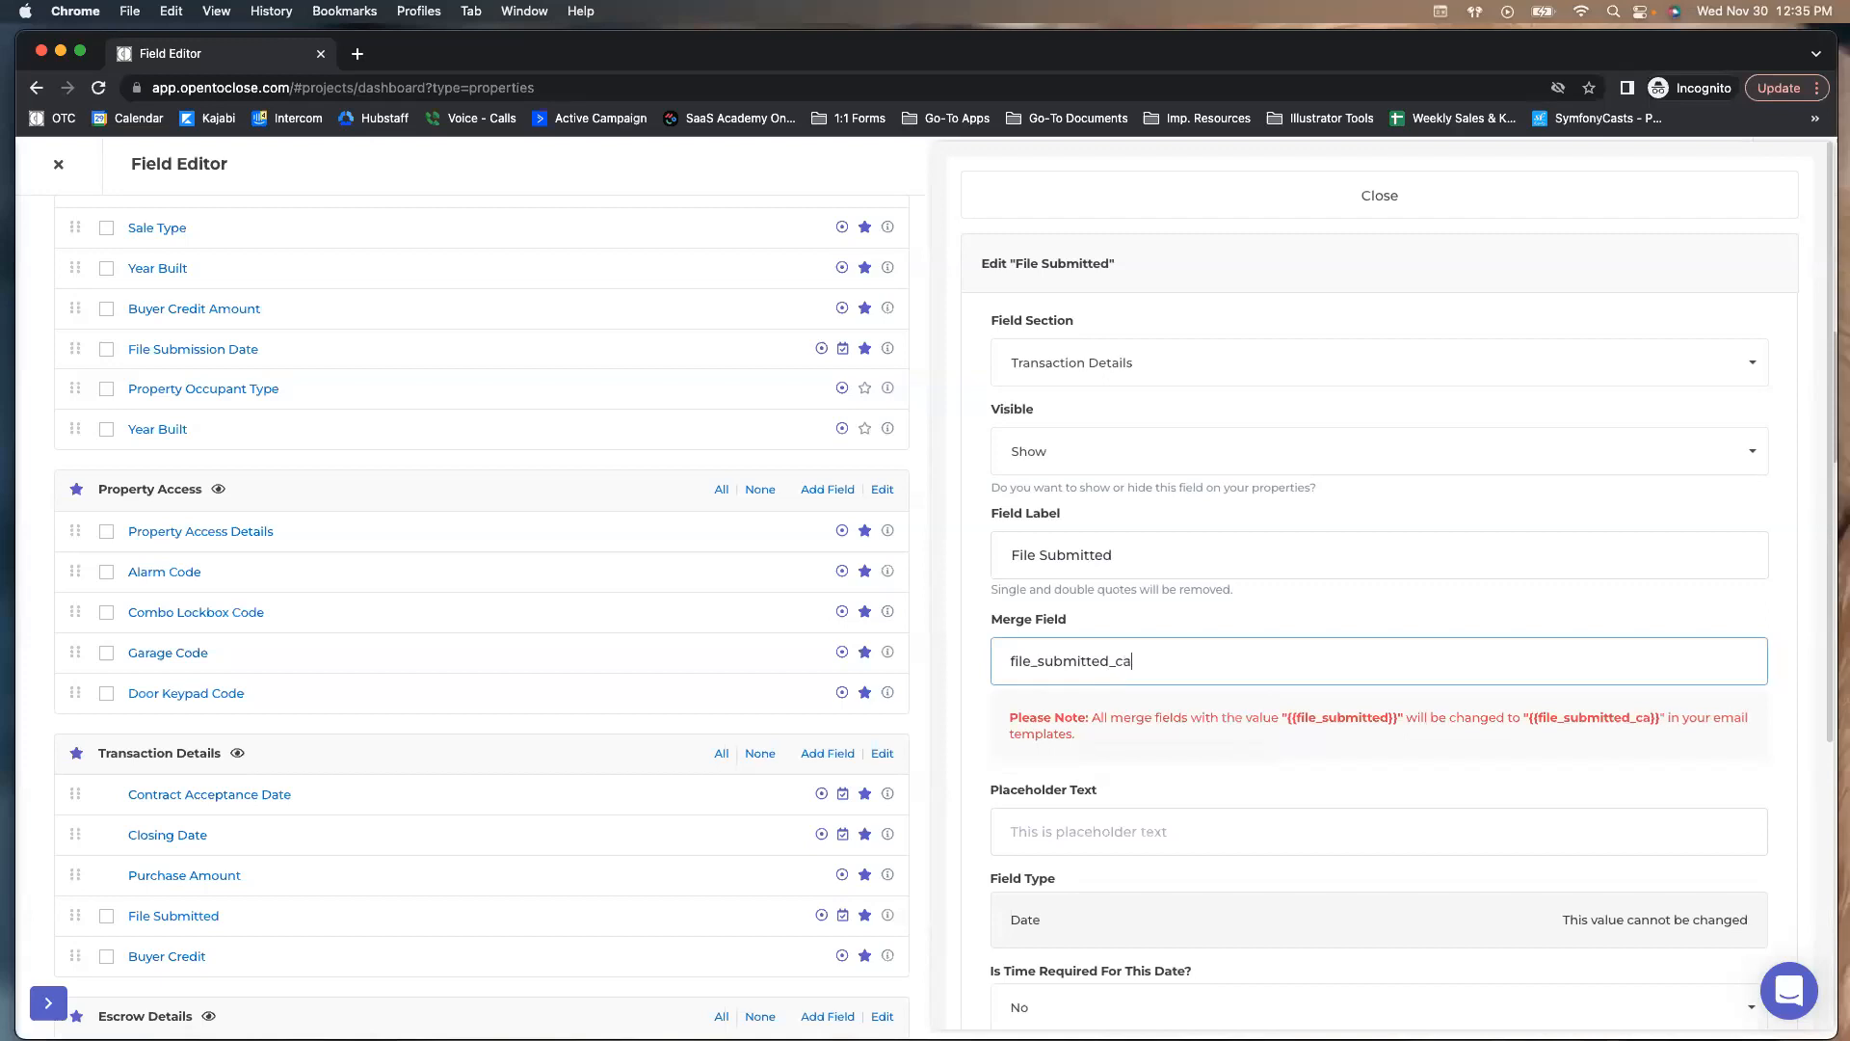
left_click(1124, 557)
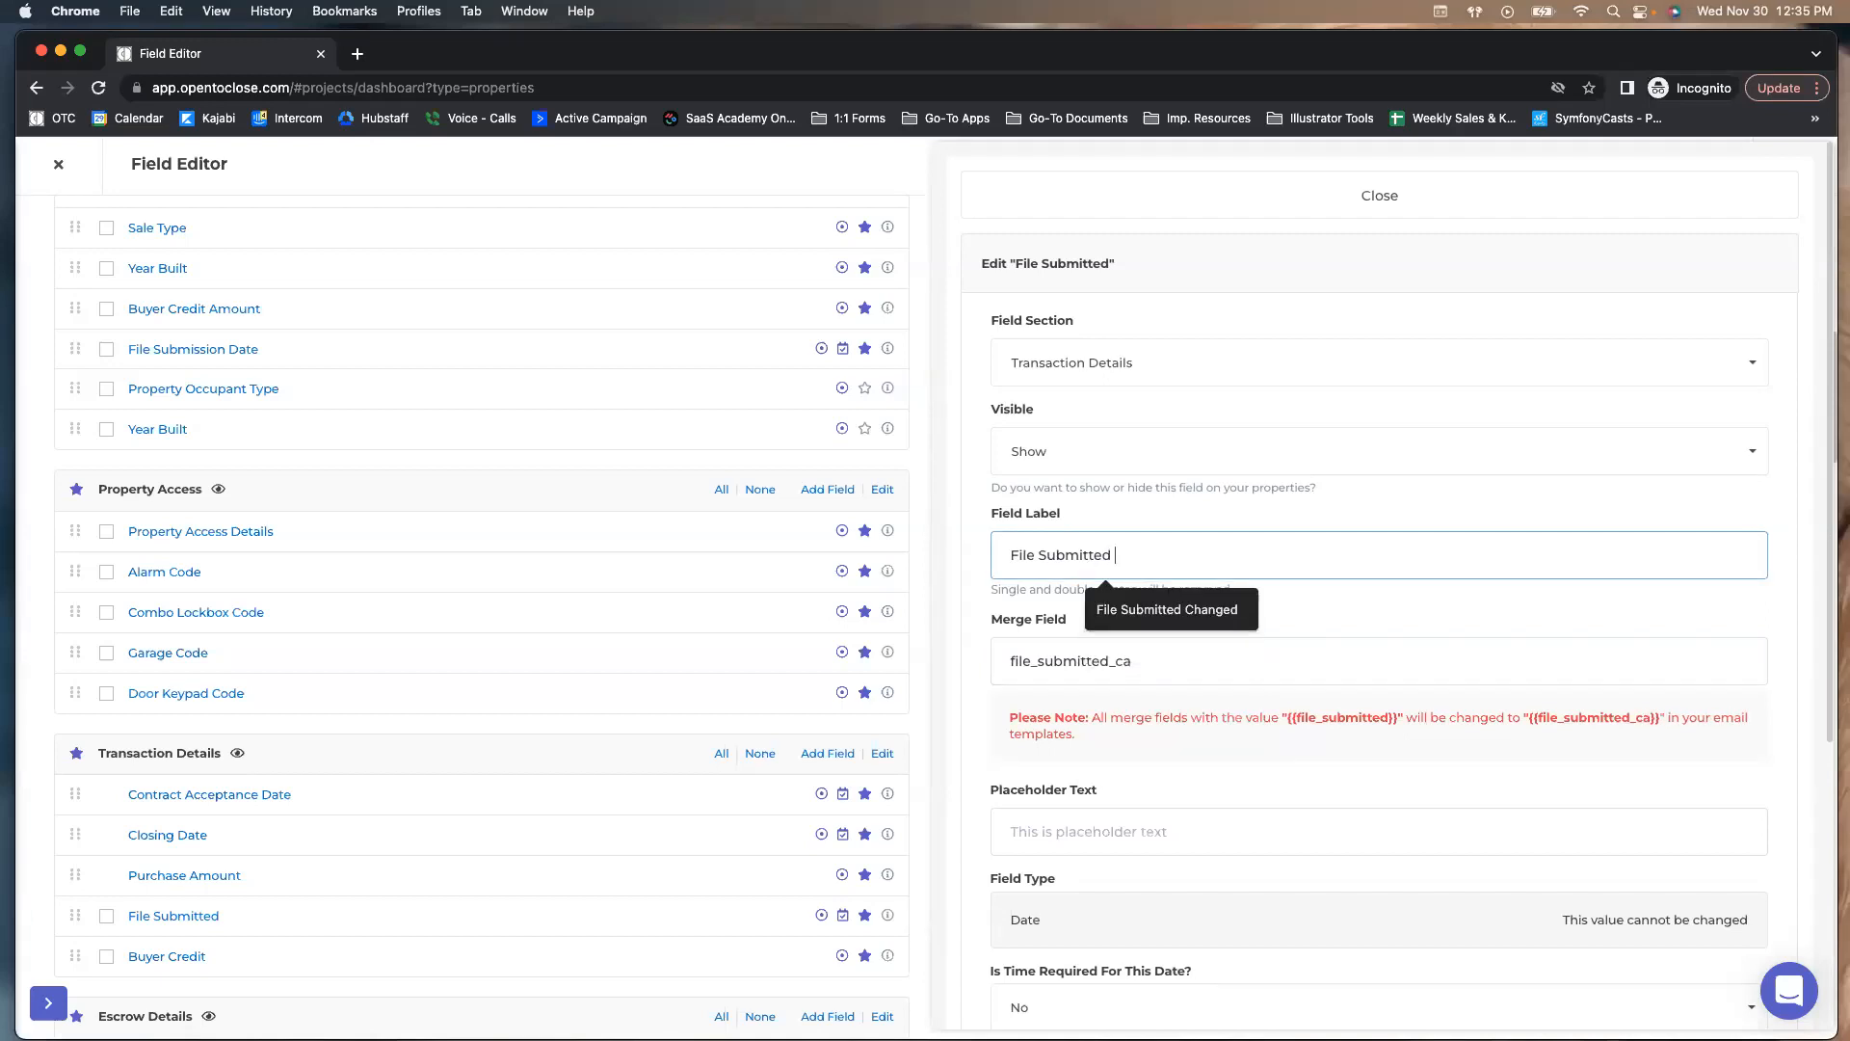
type("CA")
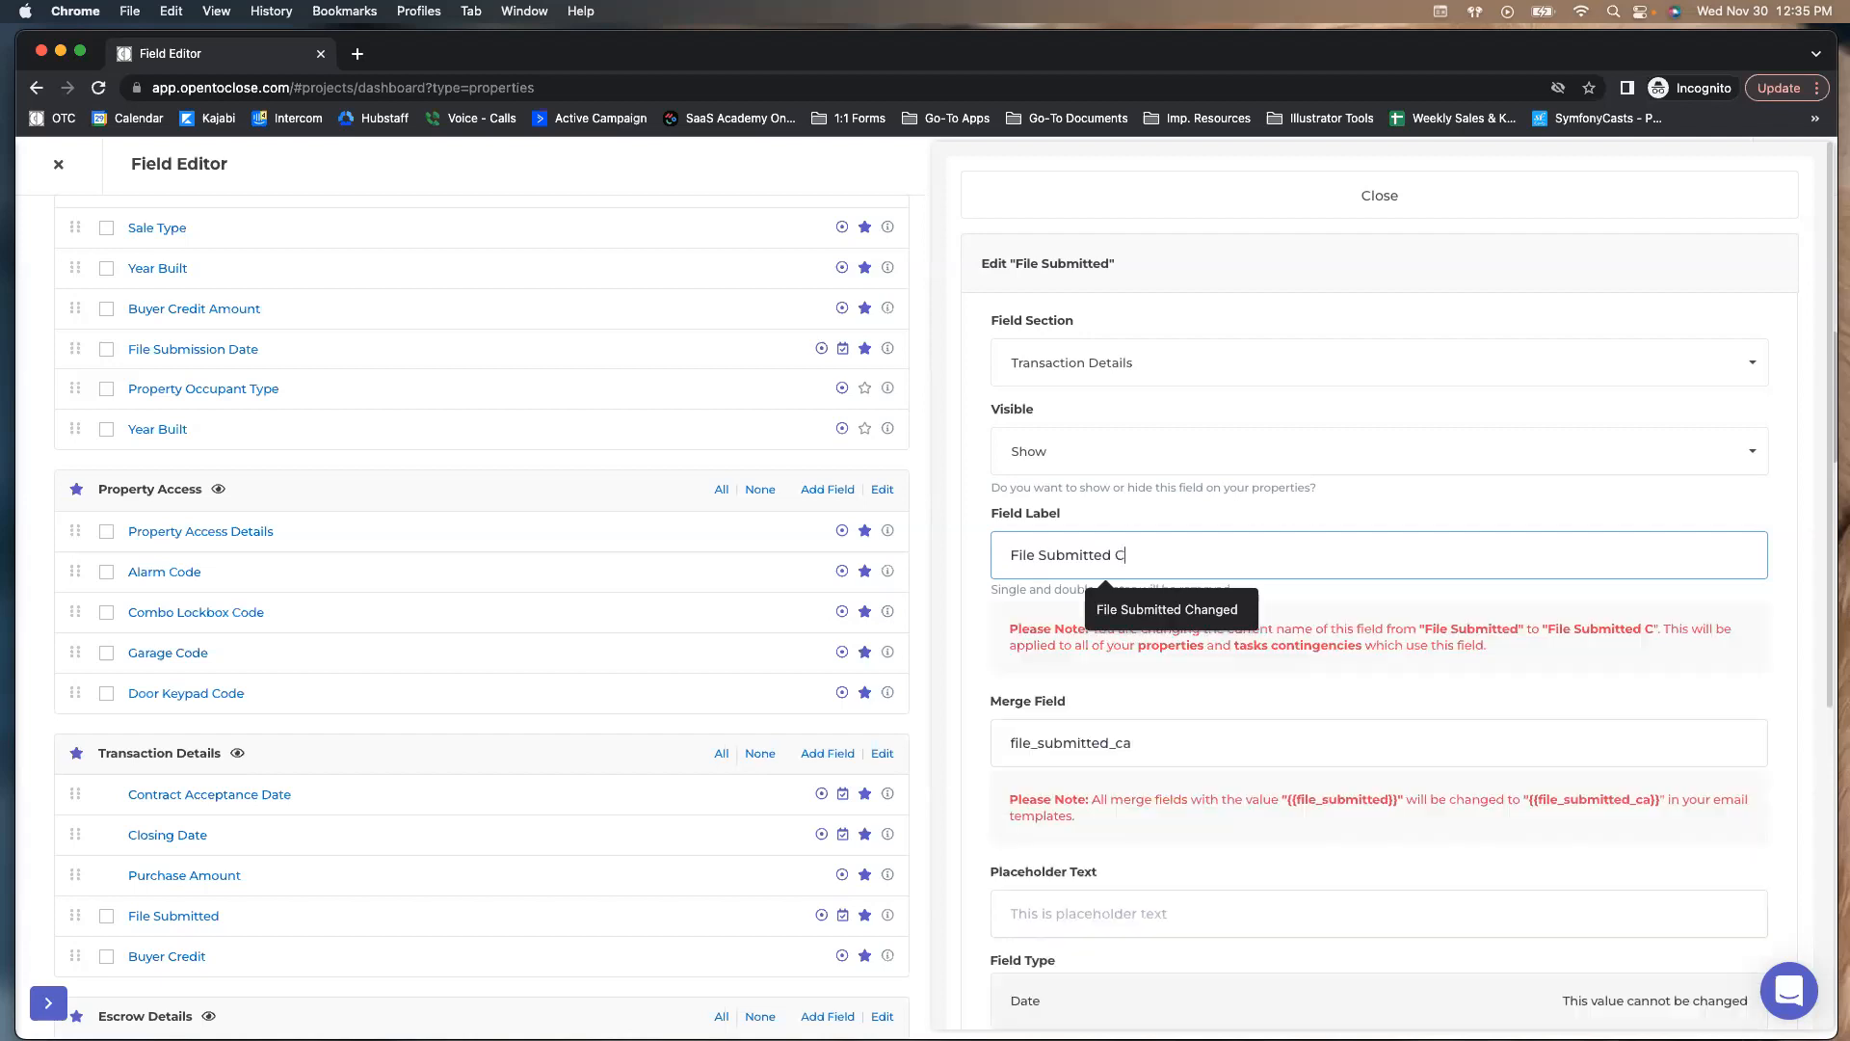
key("BackSpace")
key("BackSpace")
key("BackSpace")
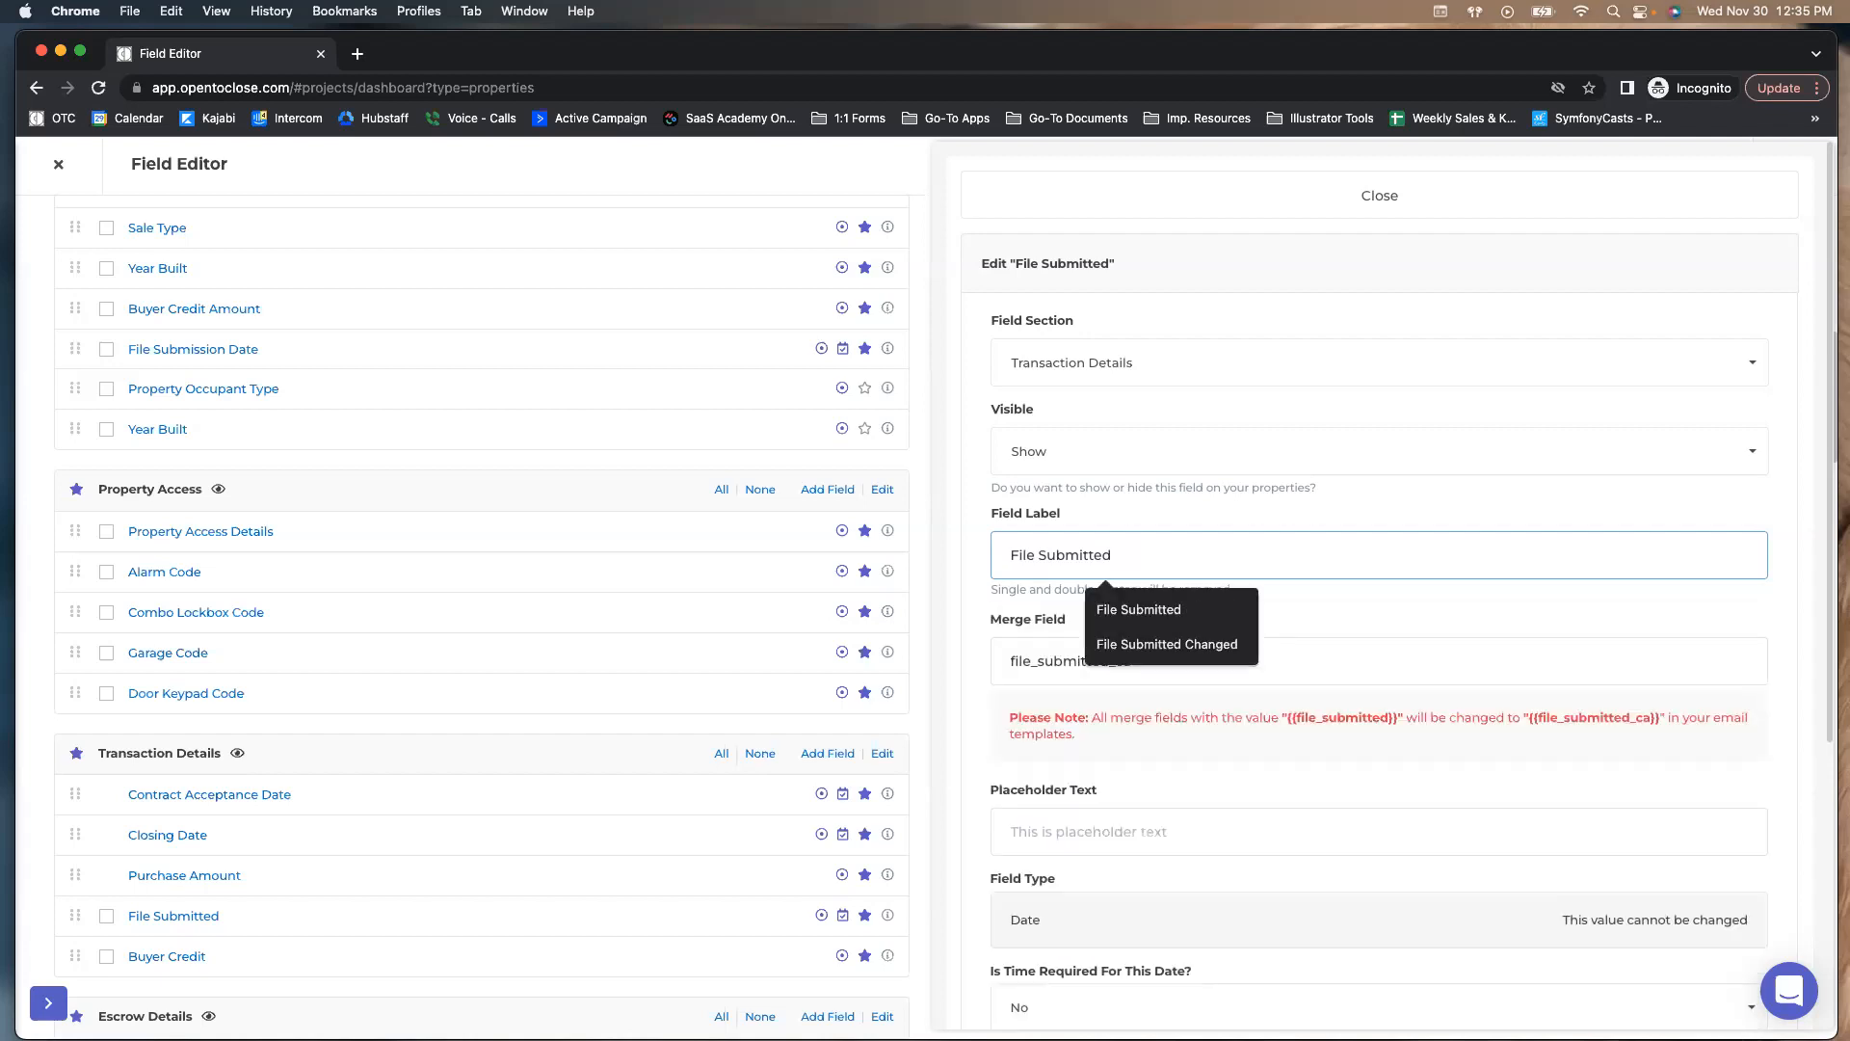
left_click(970, 608)
left_click_drag(1139, 661, 1123, 662)
key("BackSpace")
key("BackSpace")
key("BackSpace")
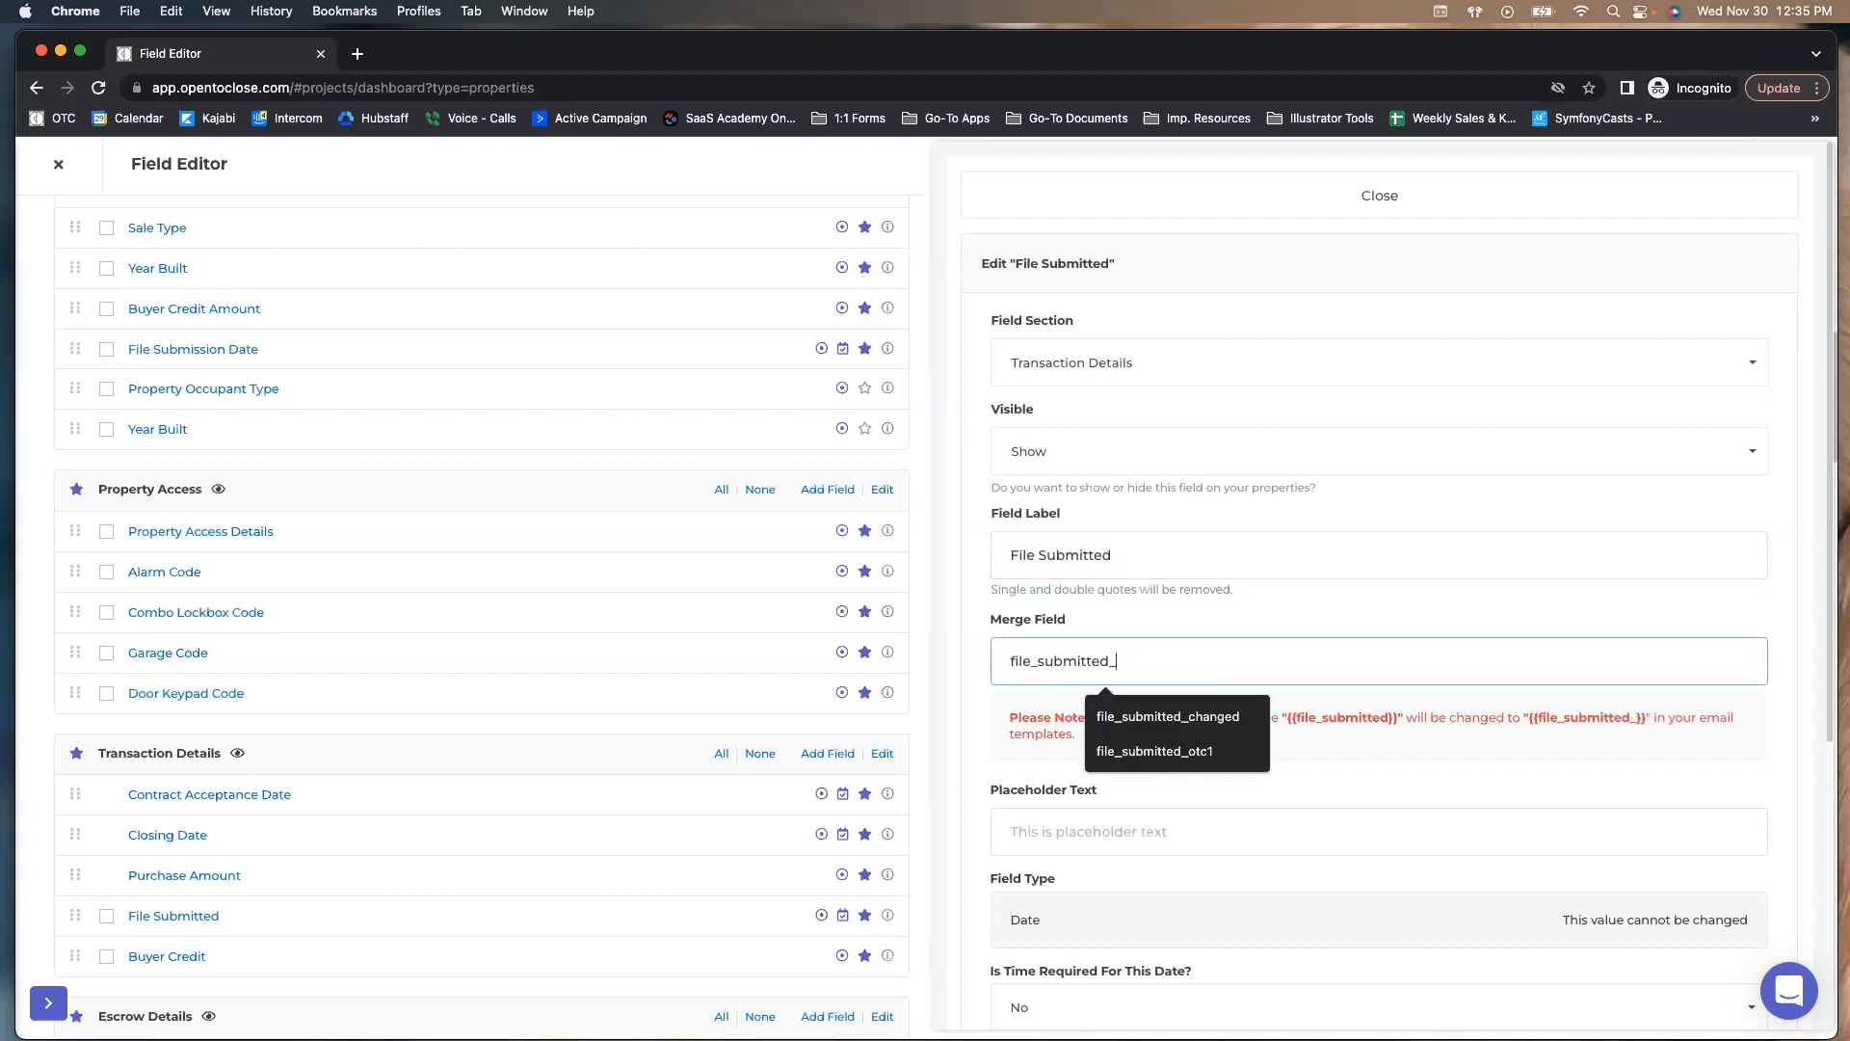
left_click(954, 349)
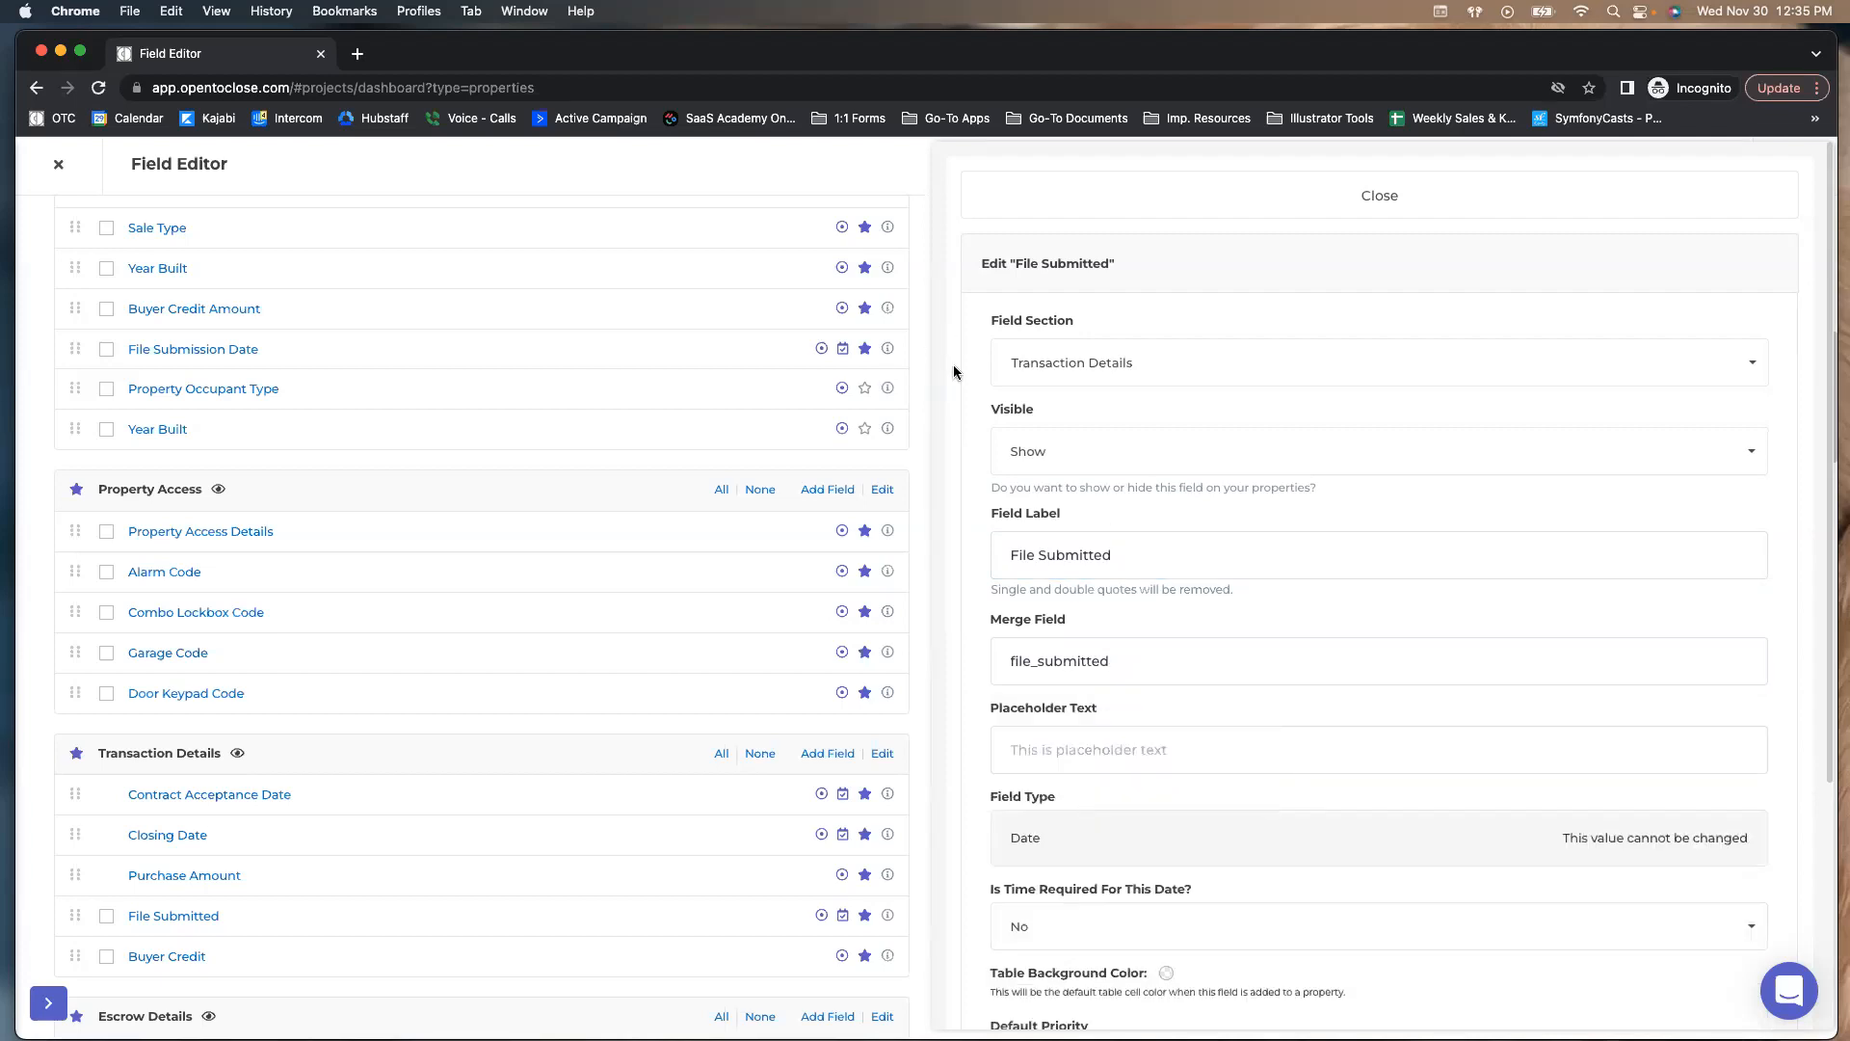
left_click(1217, 199)
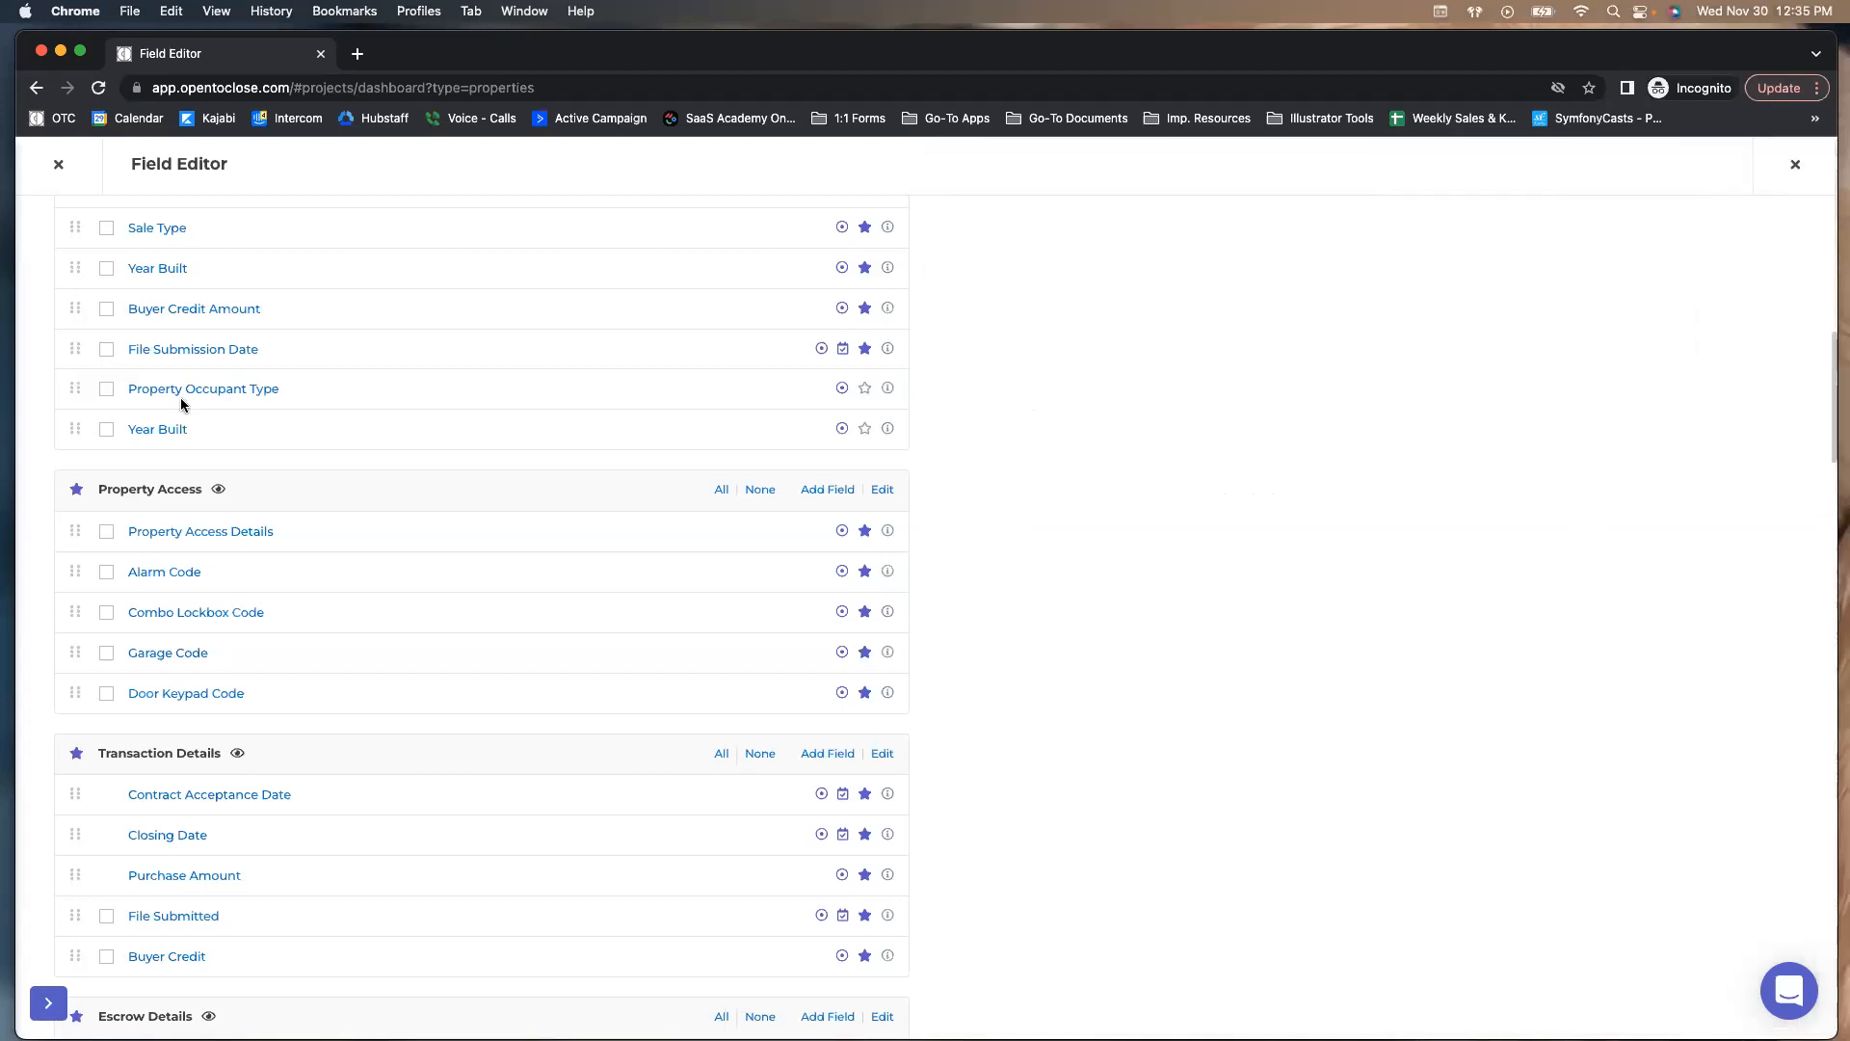
Scroll up to Property Details and bring up Contract Status, with options Active, Active Listing, Pending Acceptance, Pending
scroll(181, 386, "up", 5)
scroll(178, 415, "up", 2)
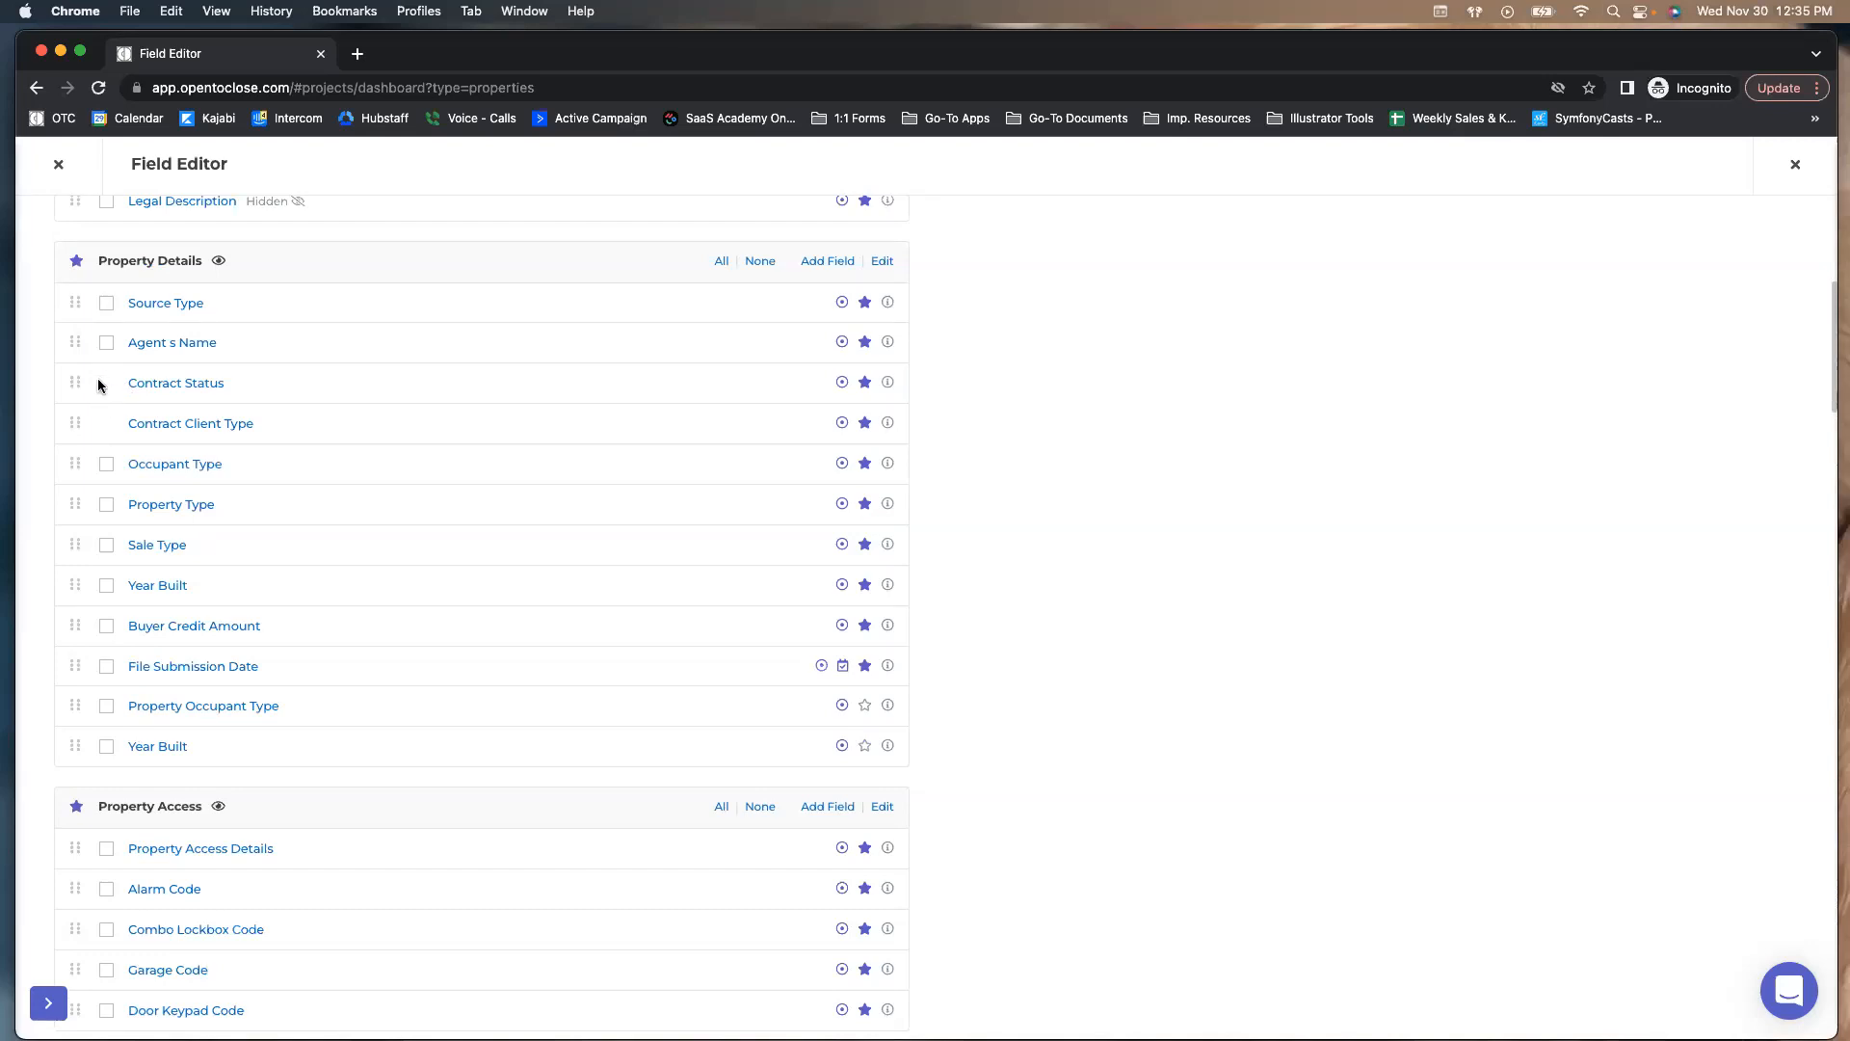
scroll(106, 371, "down", 1)
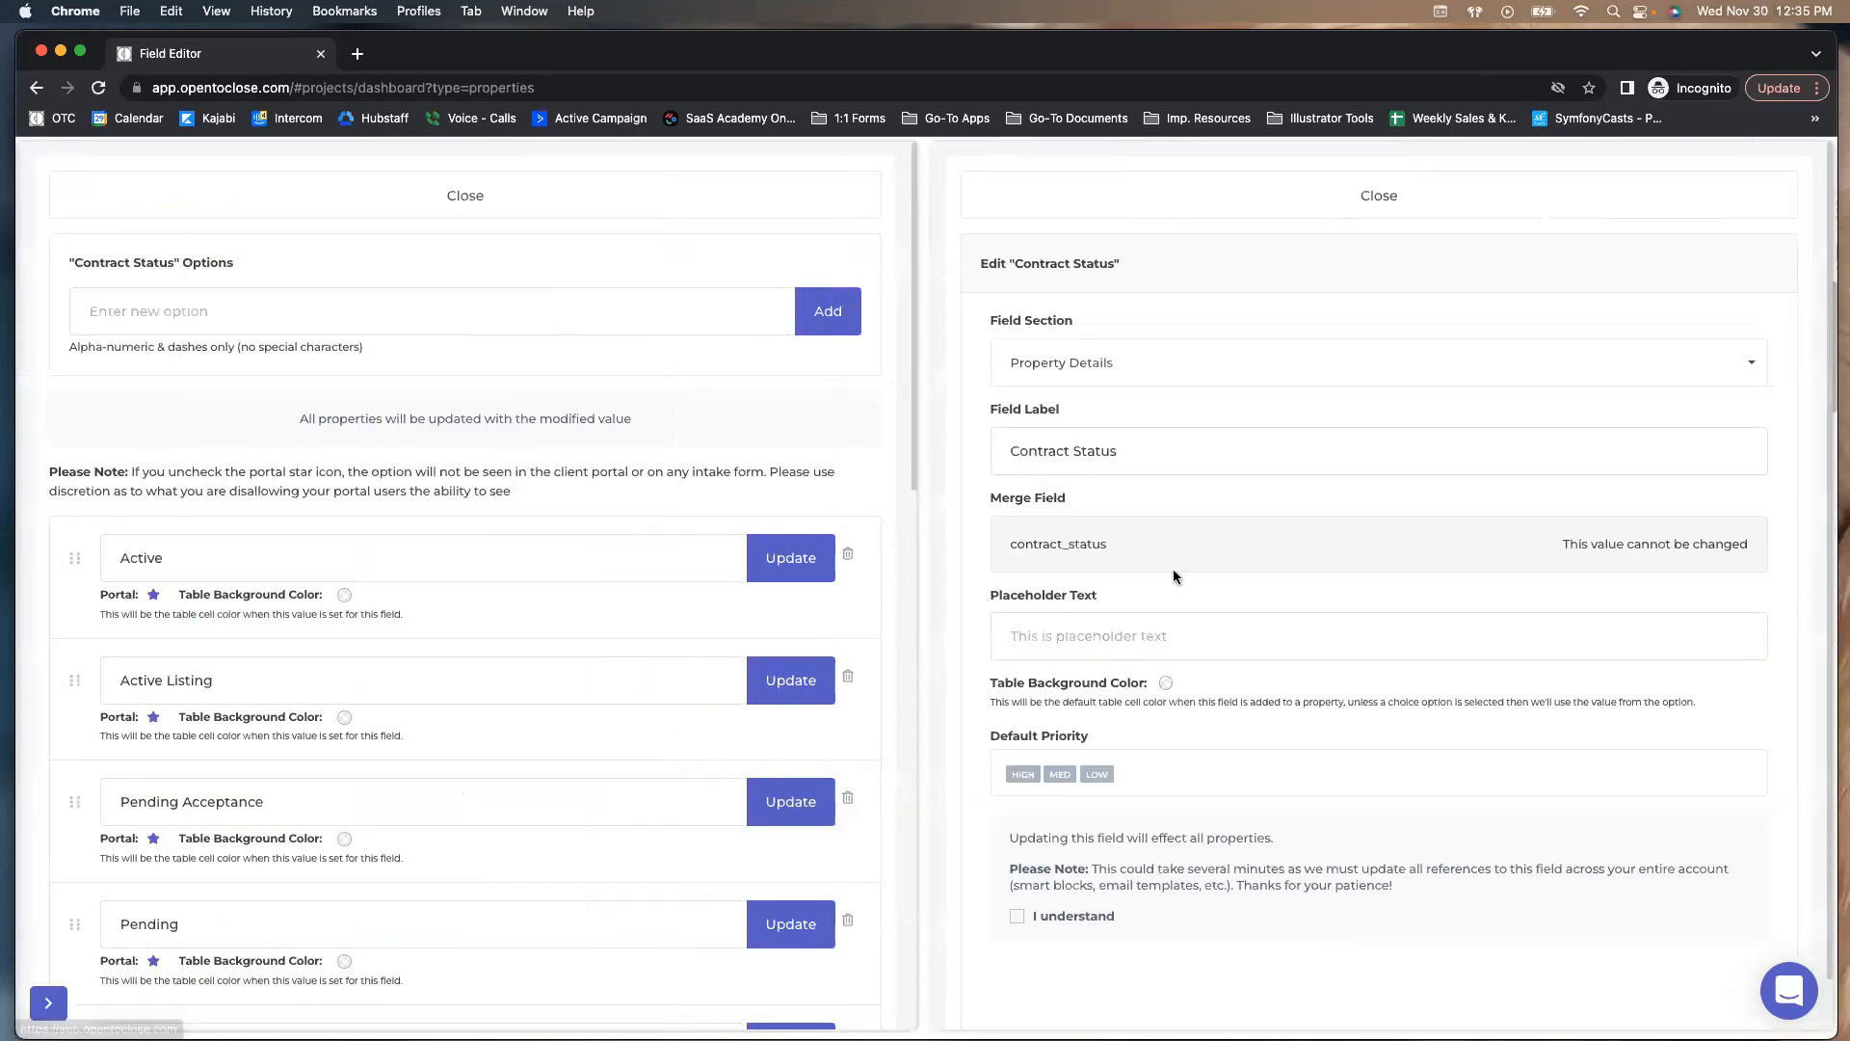
Close the Contract Status settings, then open and close the Occupant Type field settings
left_click(1227, 198)
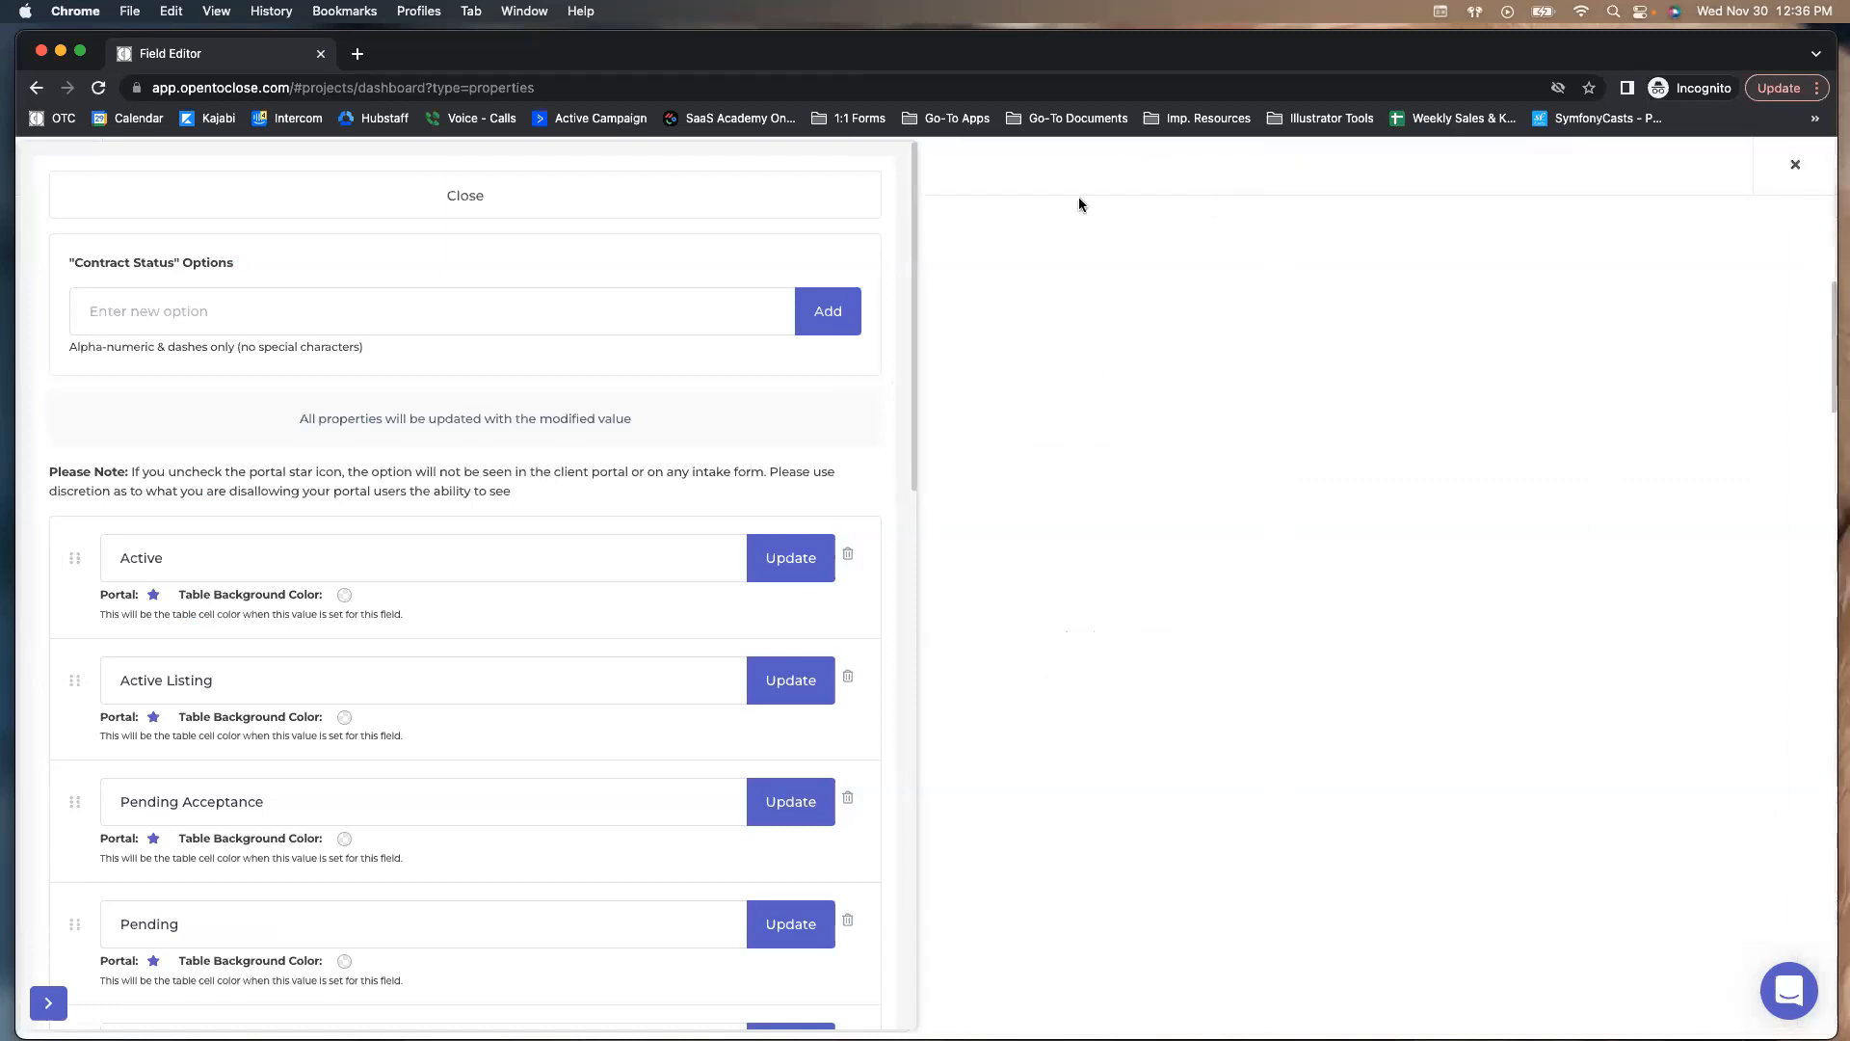
left_click(165, 466)
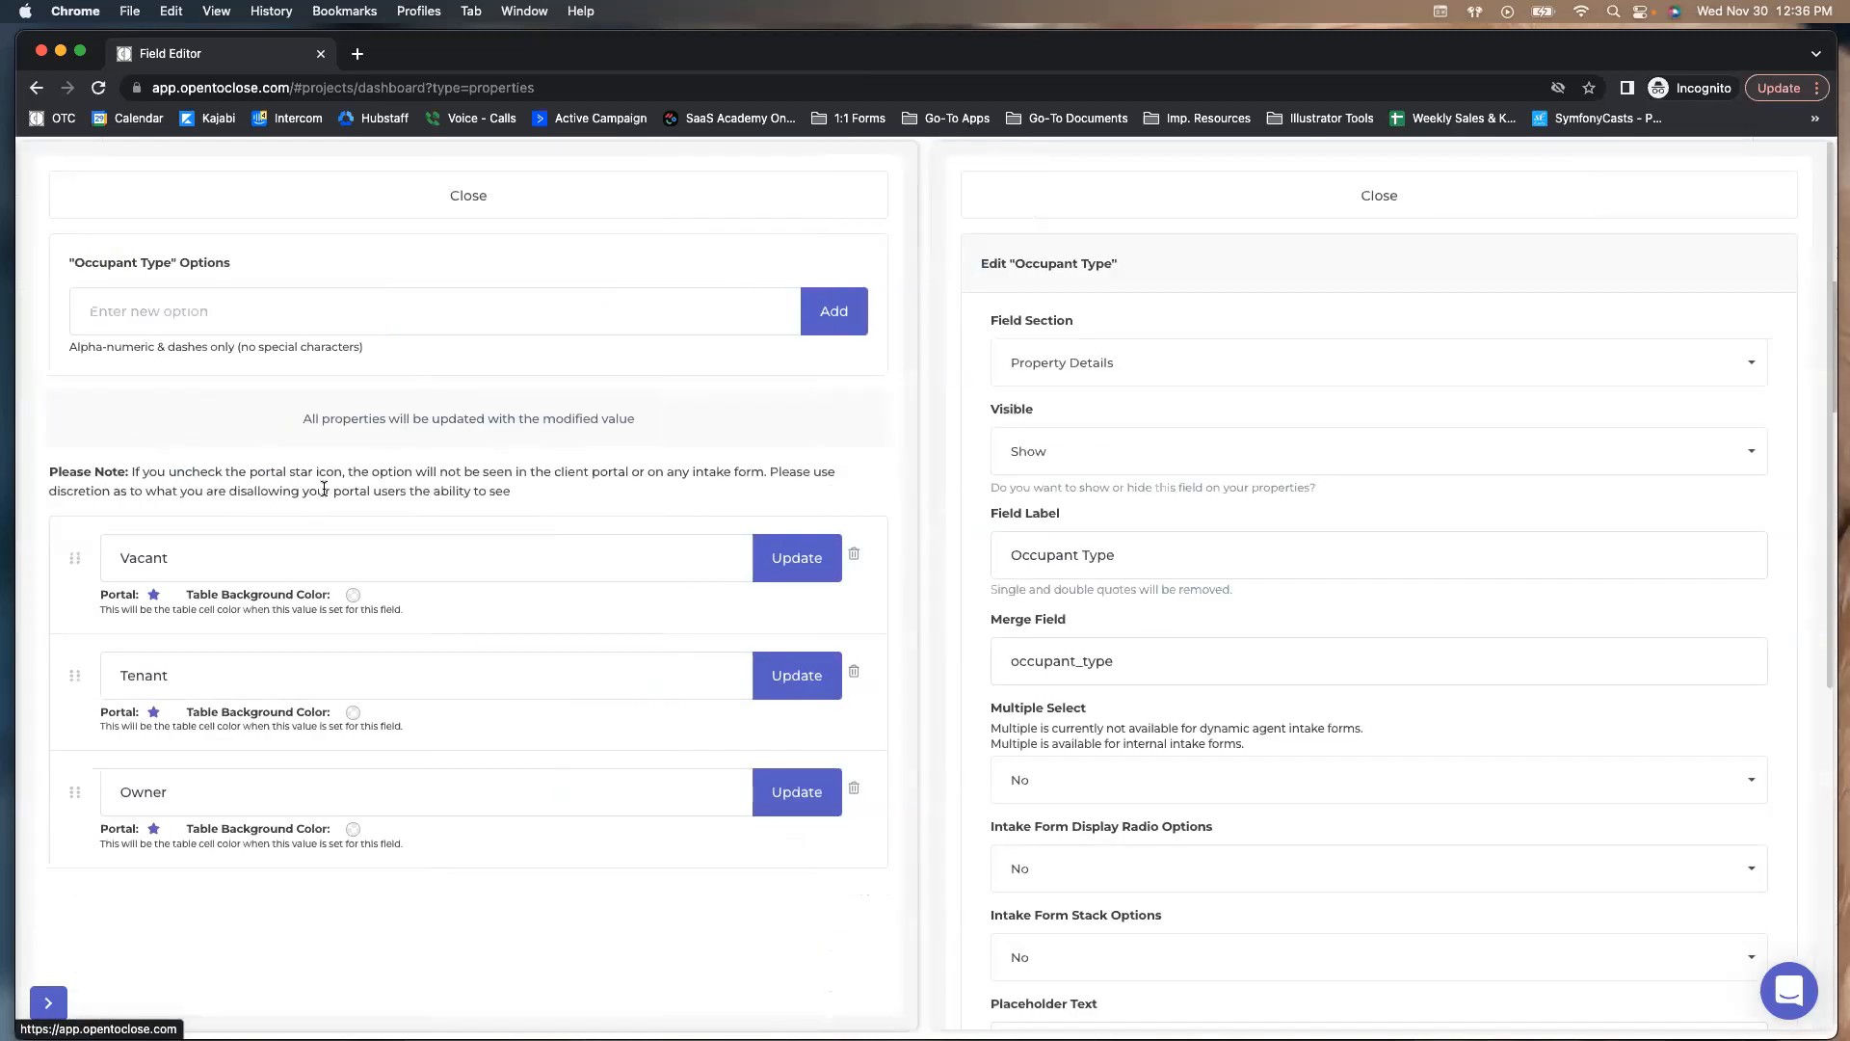
left_click(1177, 212)
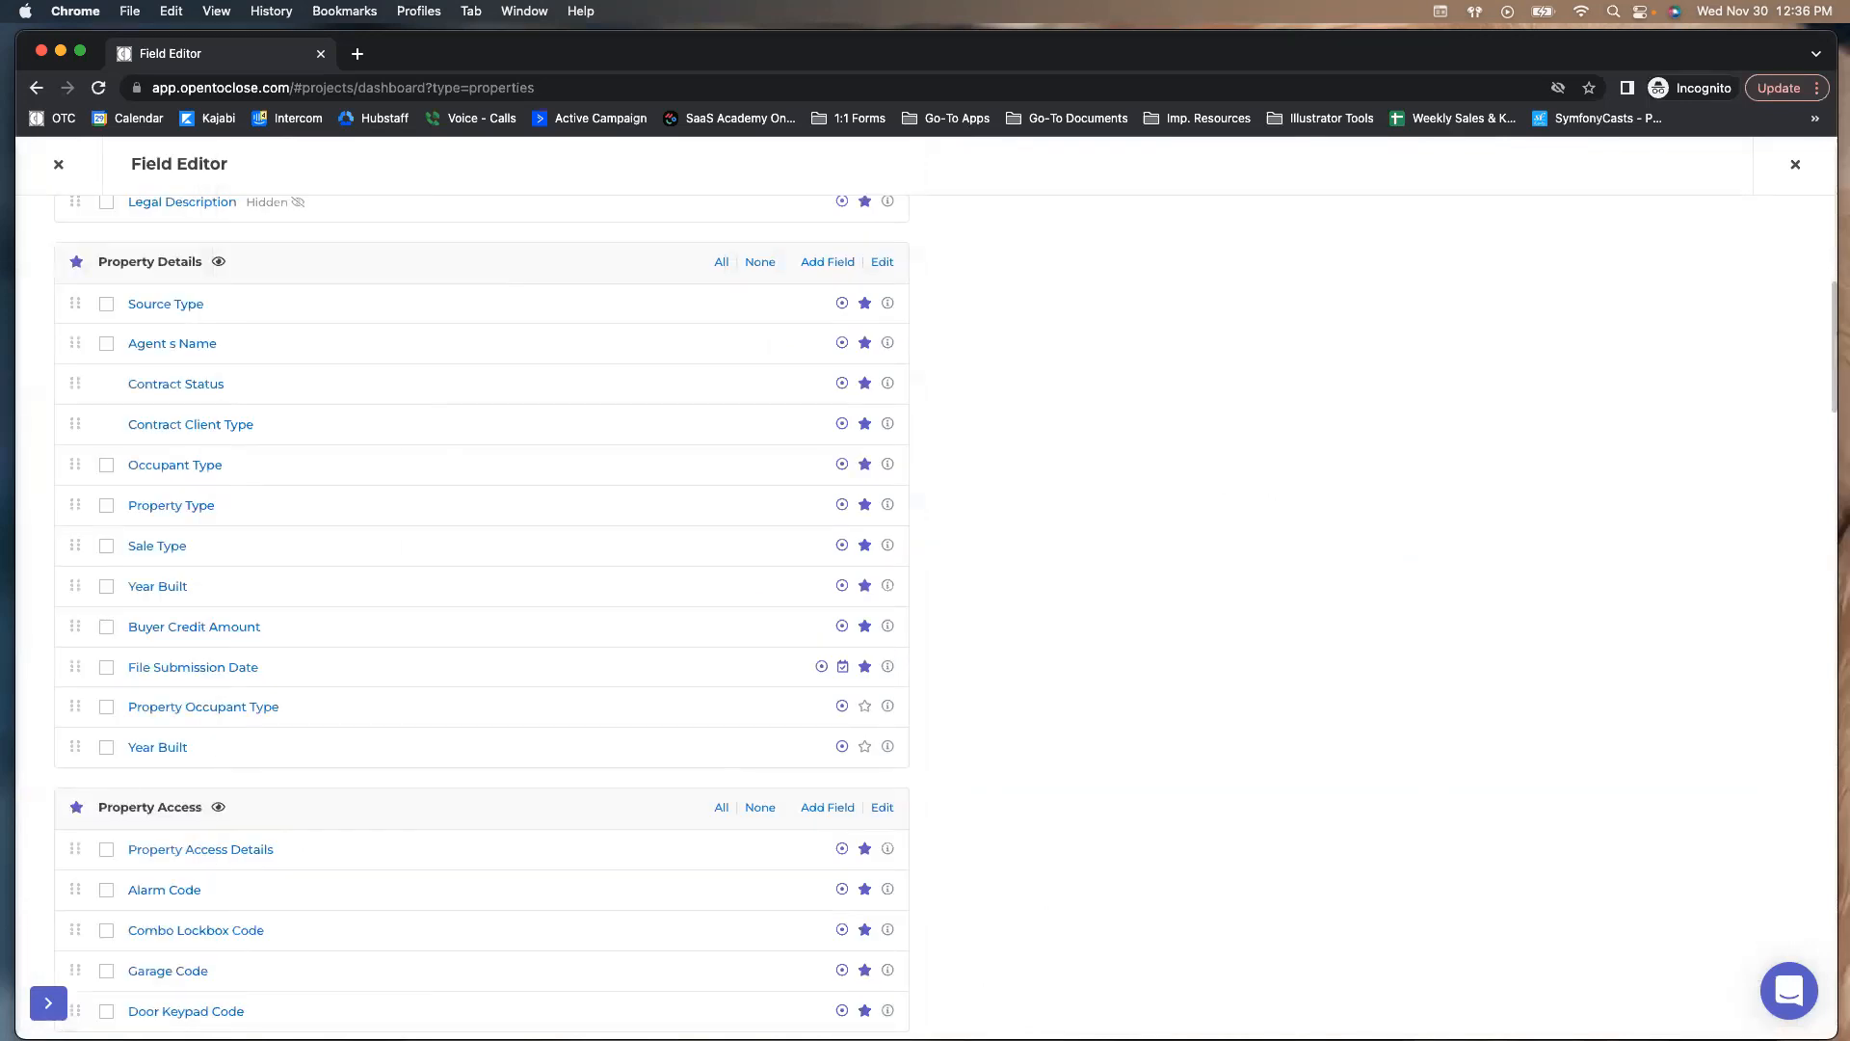
Reopen Contract Status, keep its Field Section as Property Details, and close its panels unchanged
left_click(132, 383)
left_click(1038, 366)
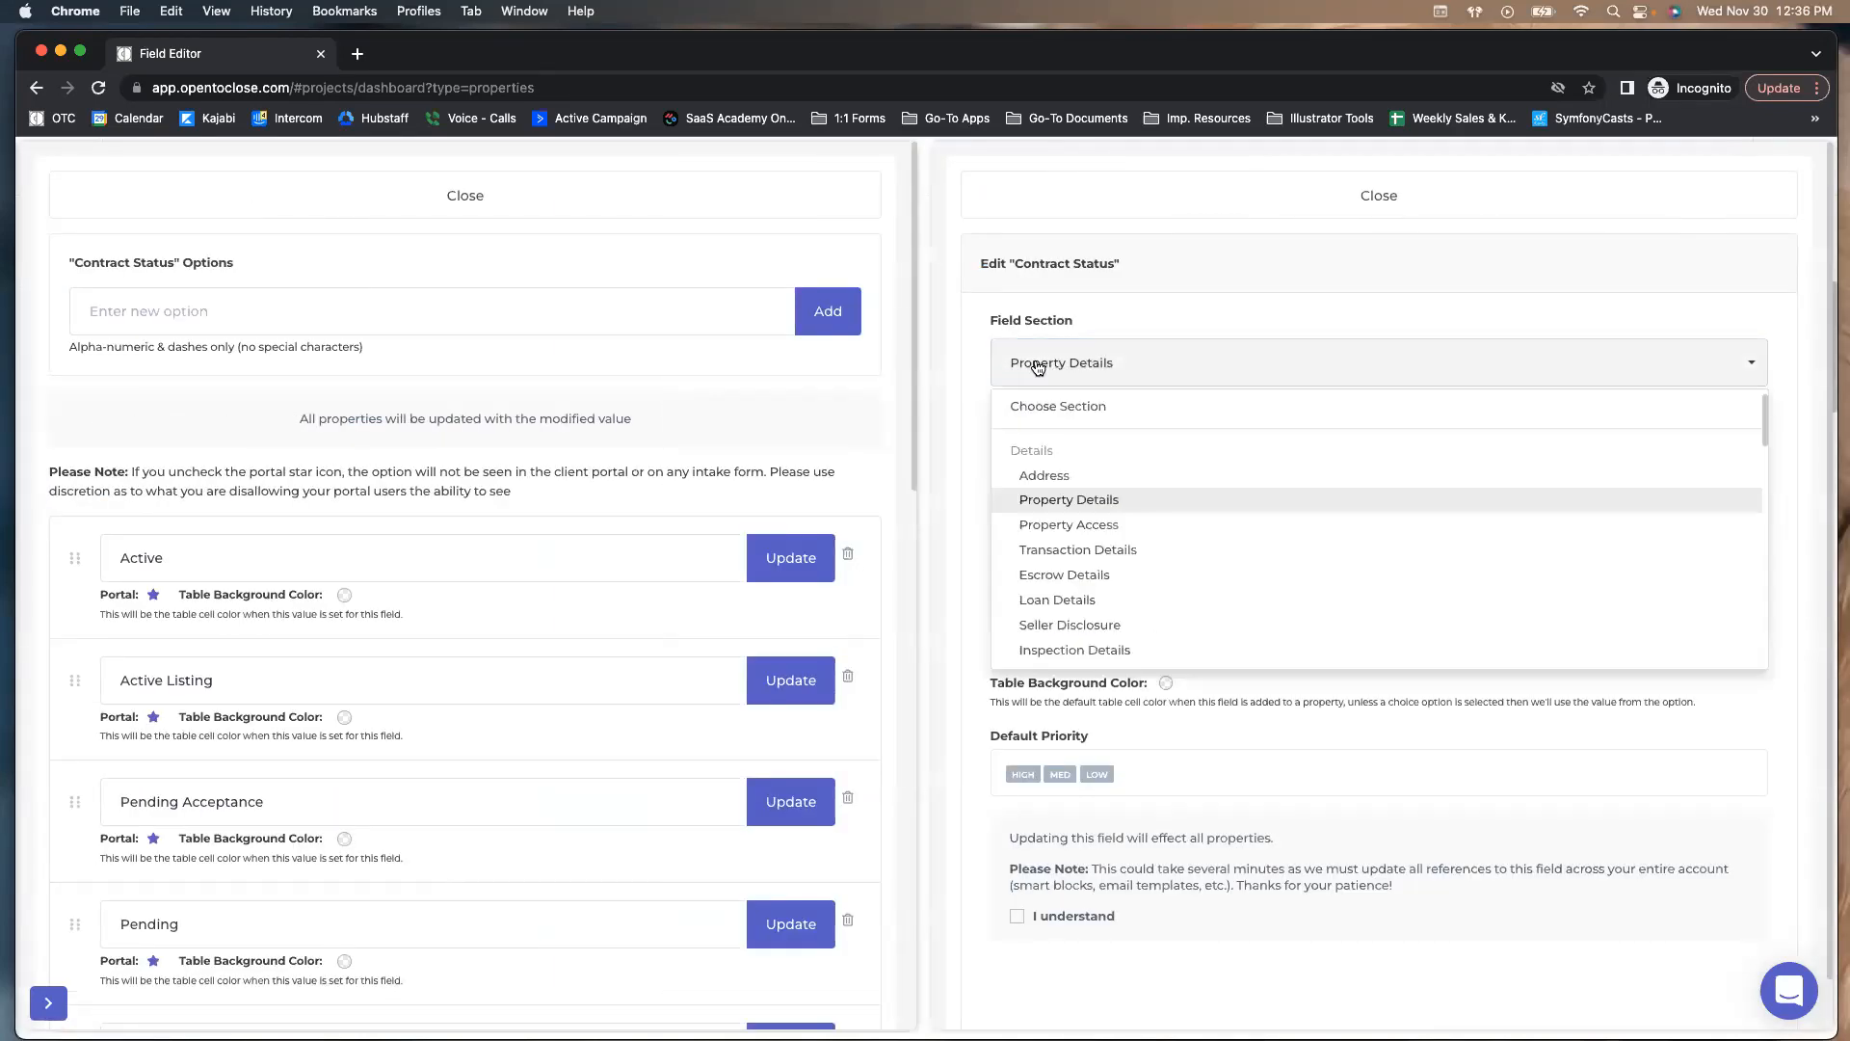
left_click(975, 550)
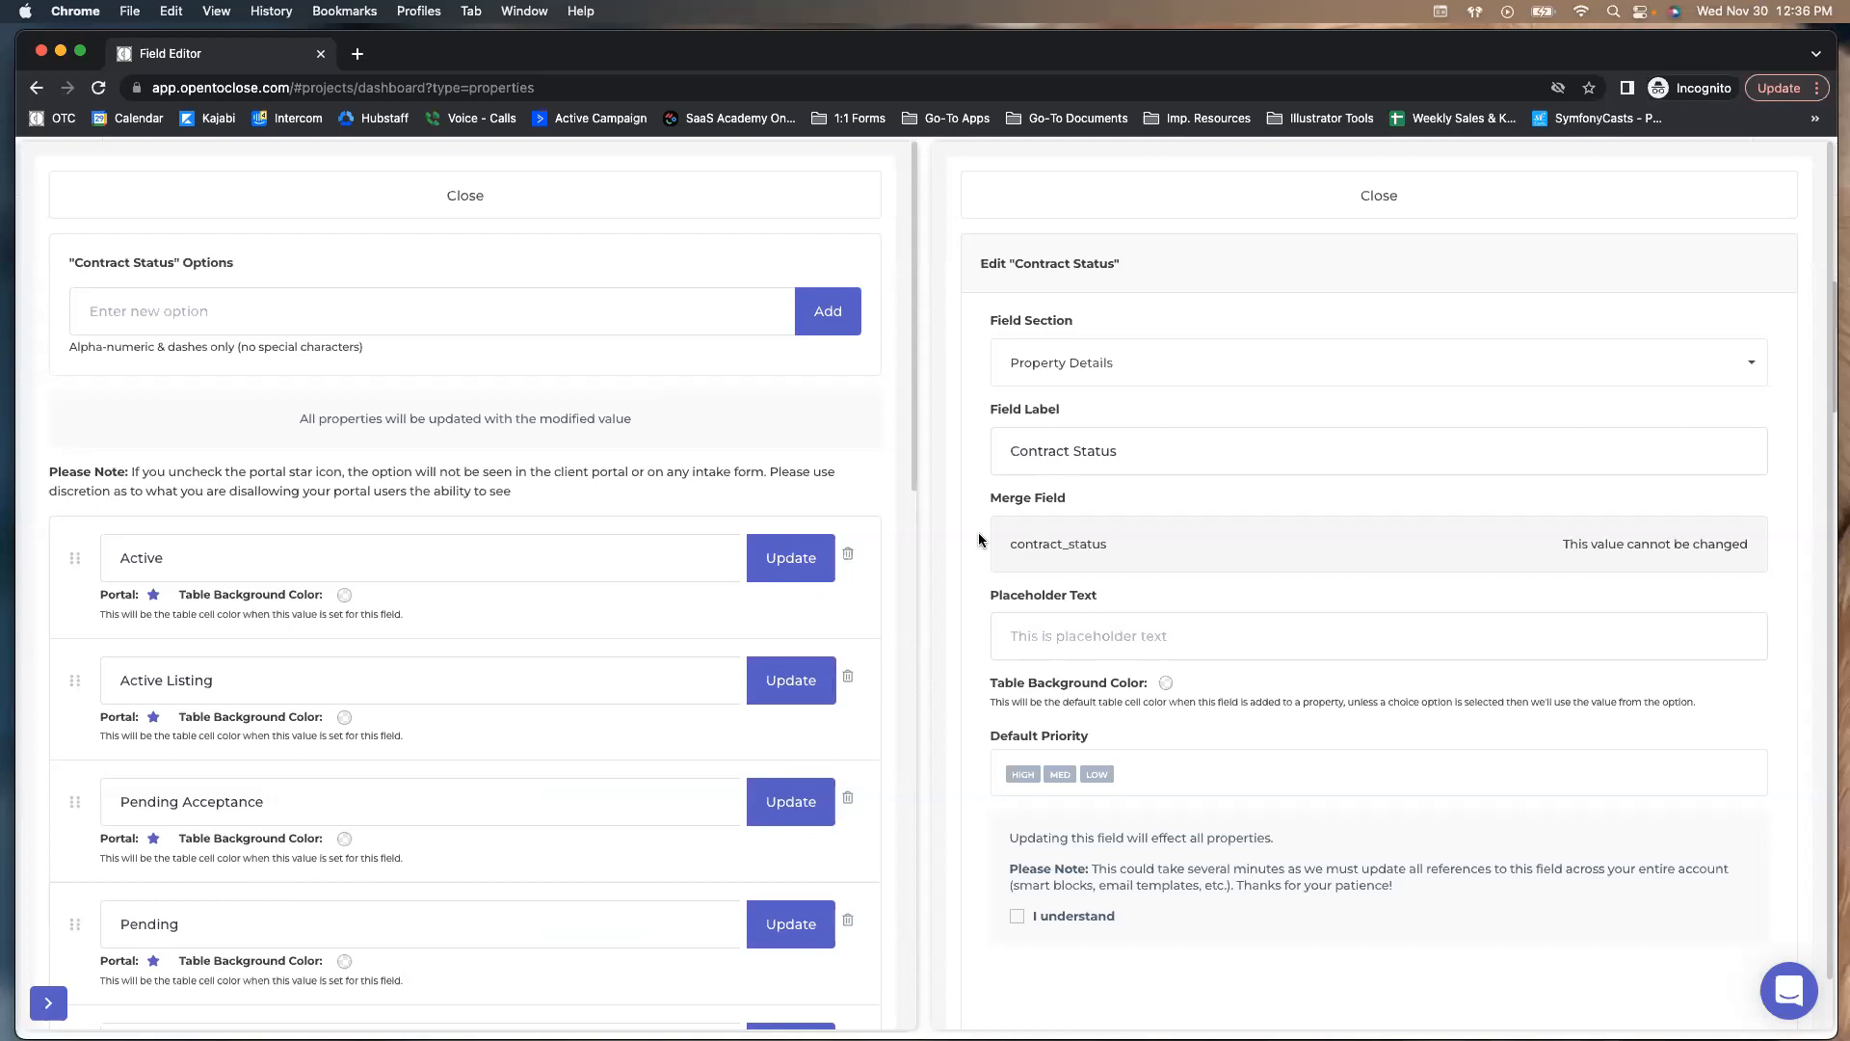
left_click(545, 196)
left_click(1175, 192)
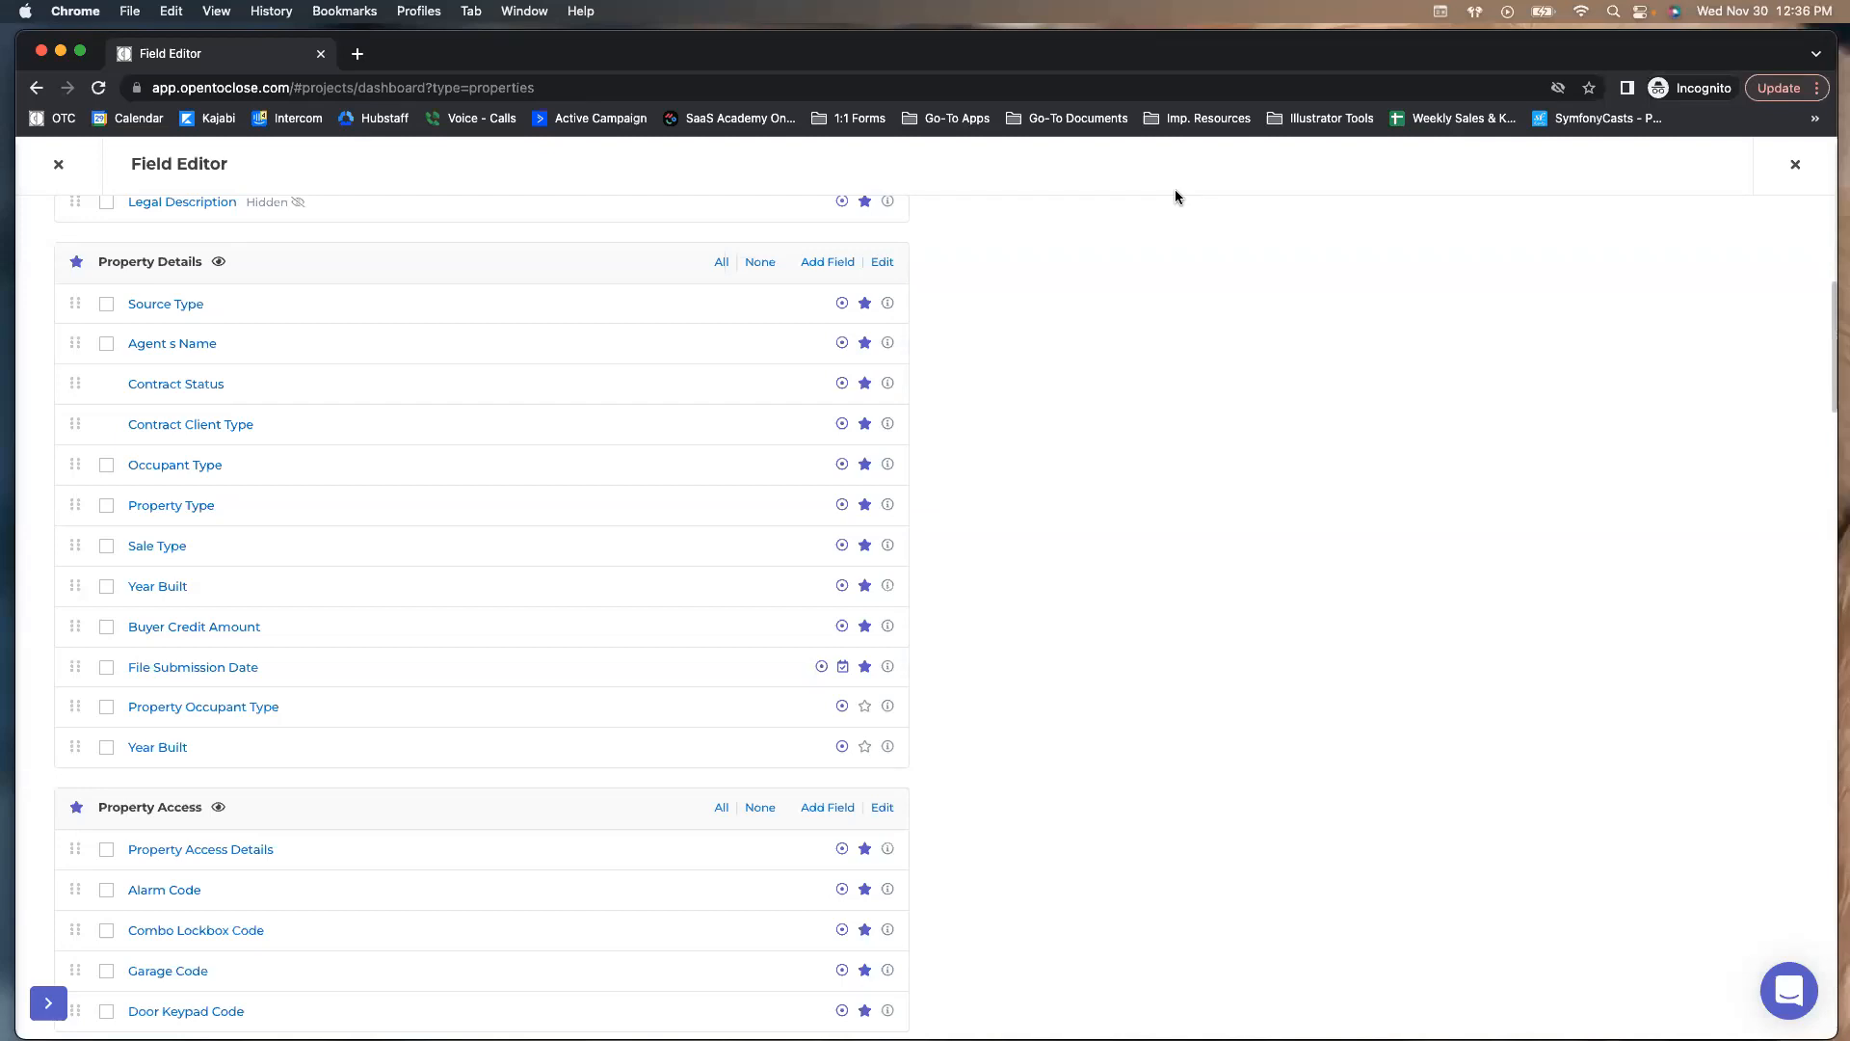
Scroll back to the top of the Field Editor
scroll(528, 409, "up", 6)
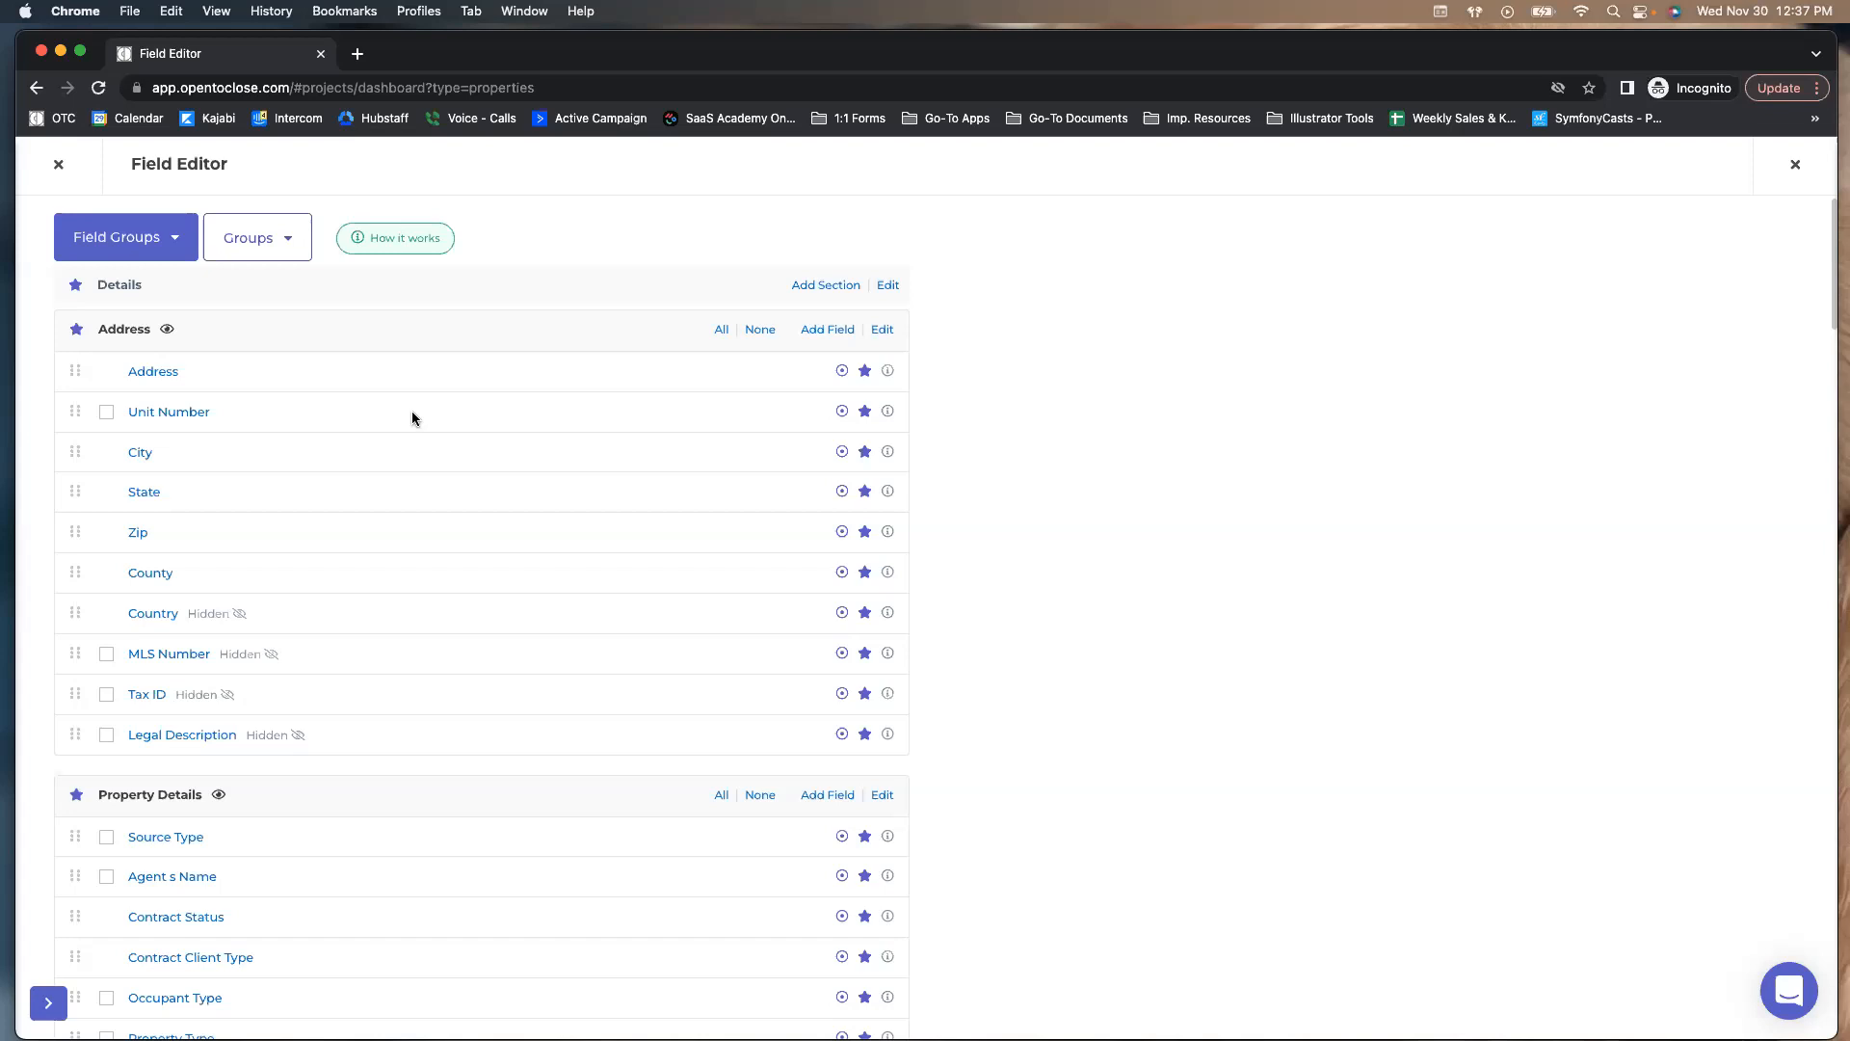
Close the Field Editor to the dashboard and reopen it from the tools menu
left_click(141, 251)
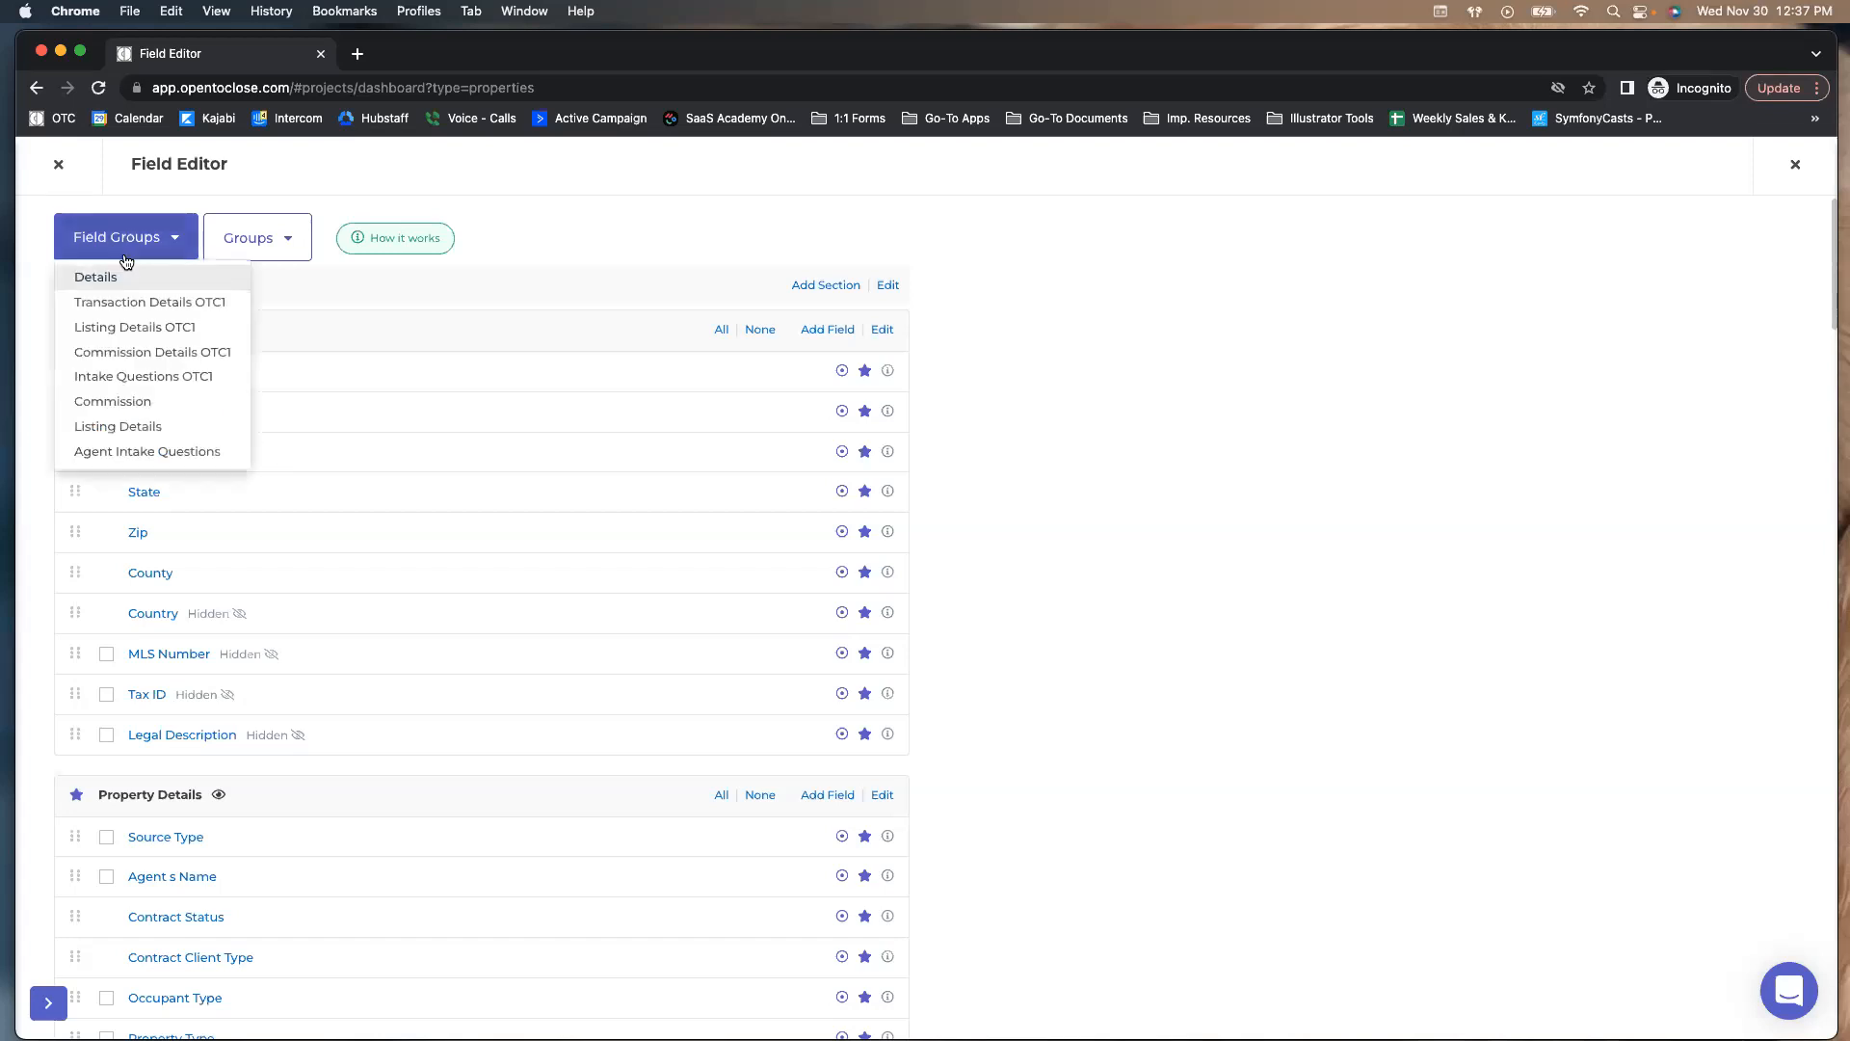
left_click(59, 167)
mouse_move(46, 656)
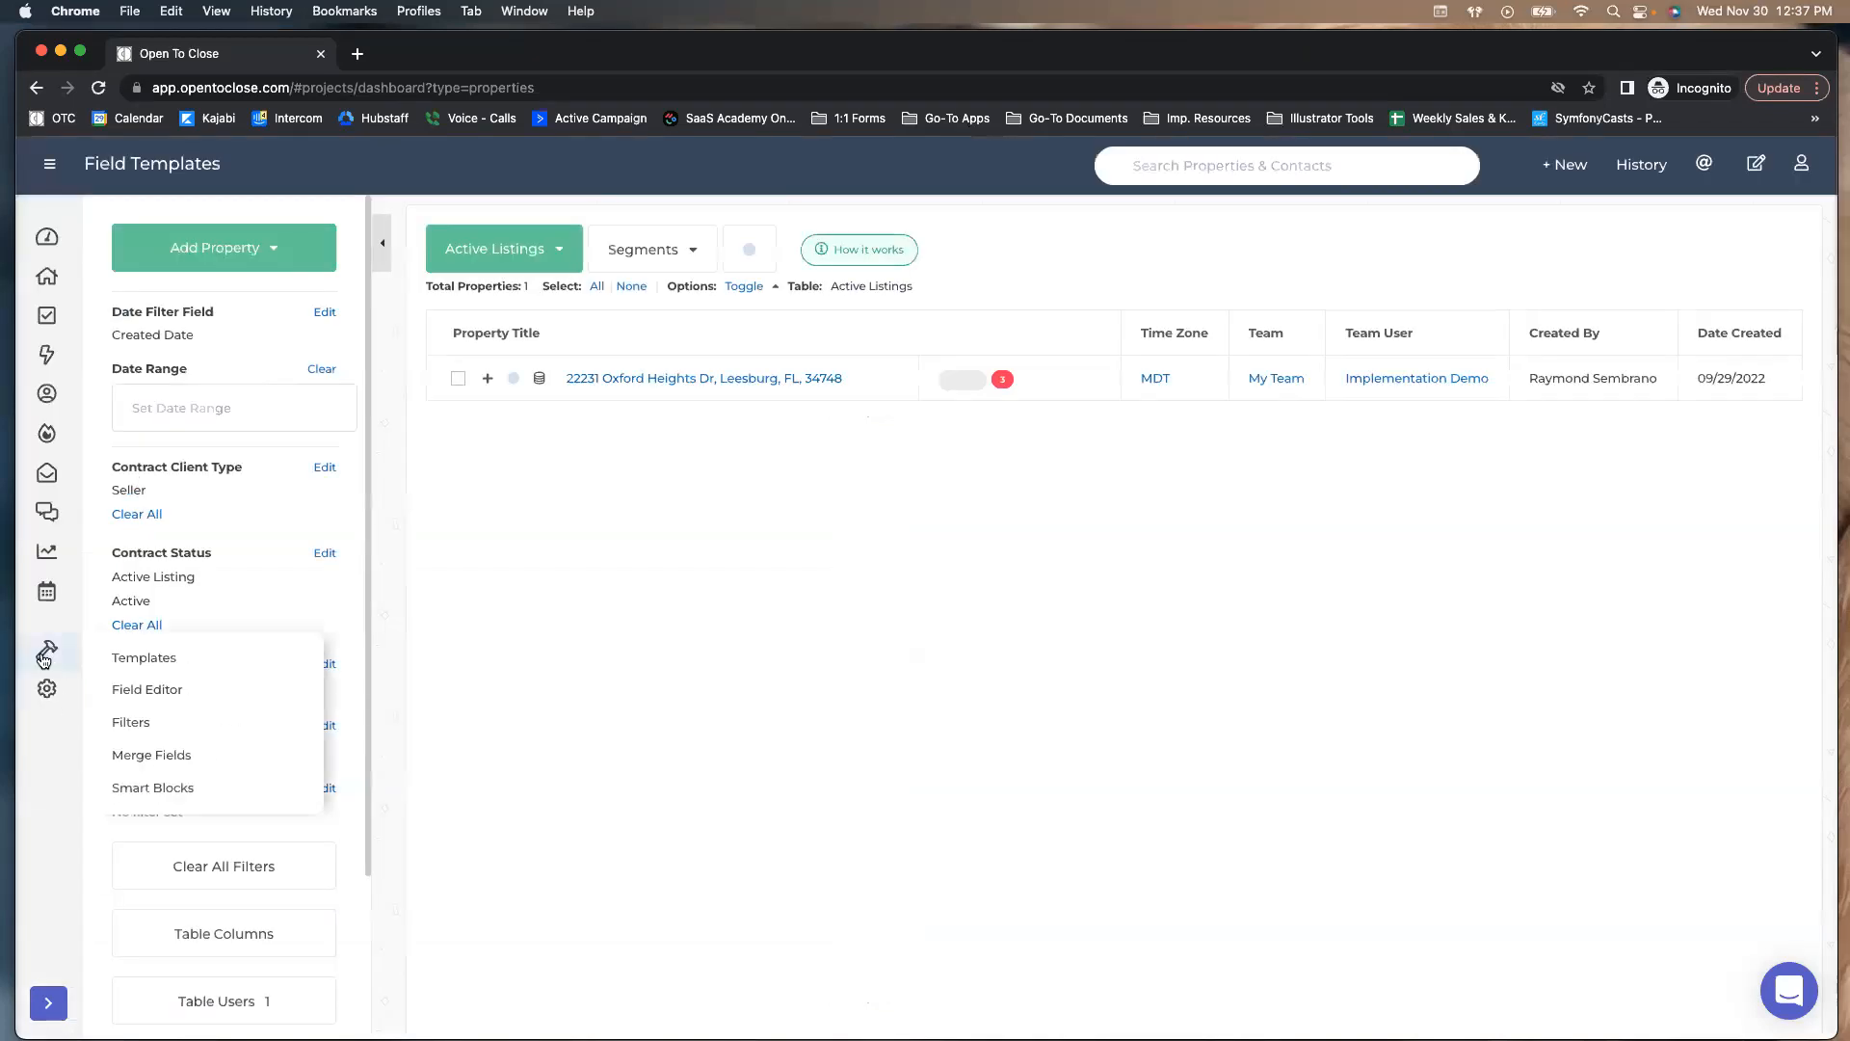
left_click(138, 690)
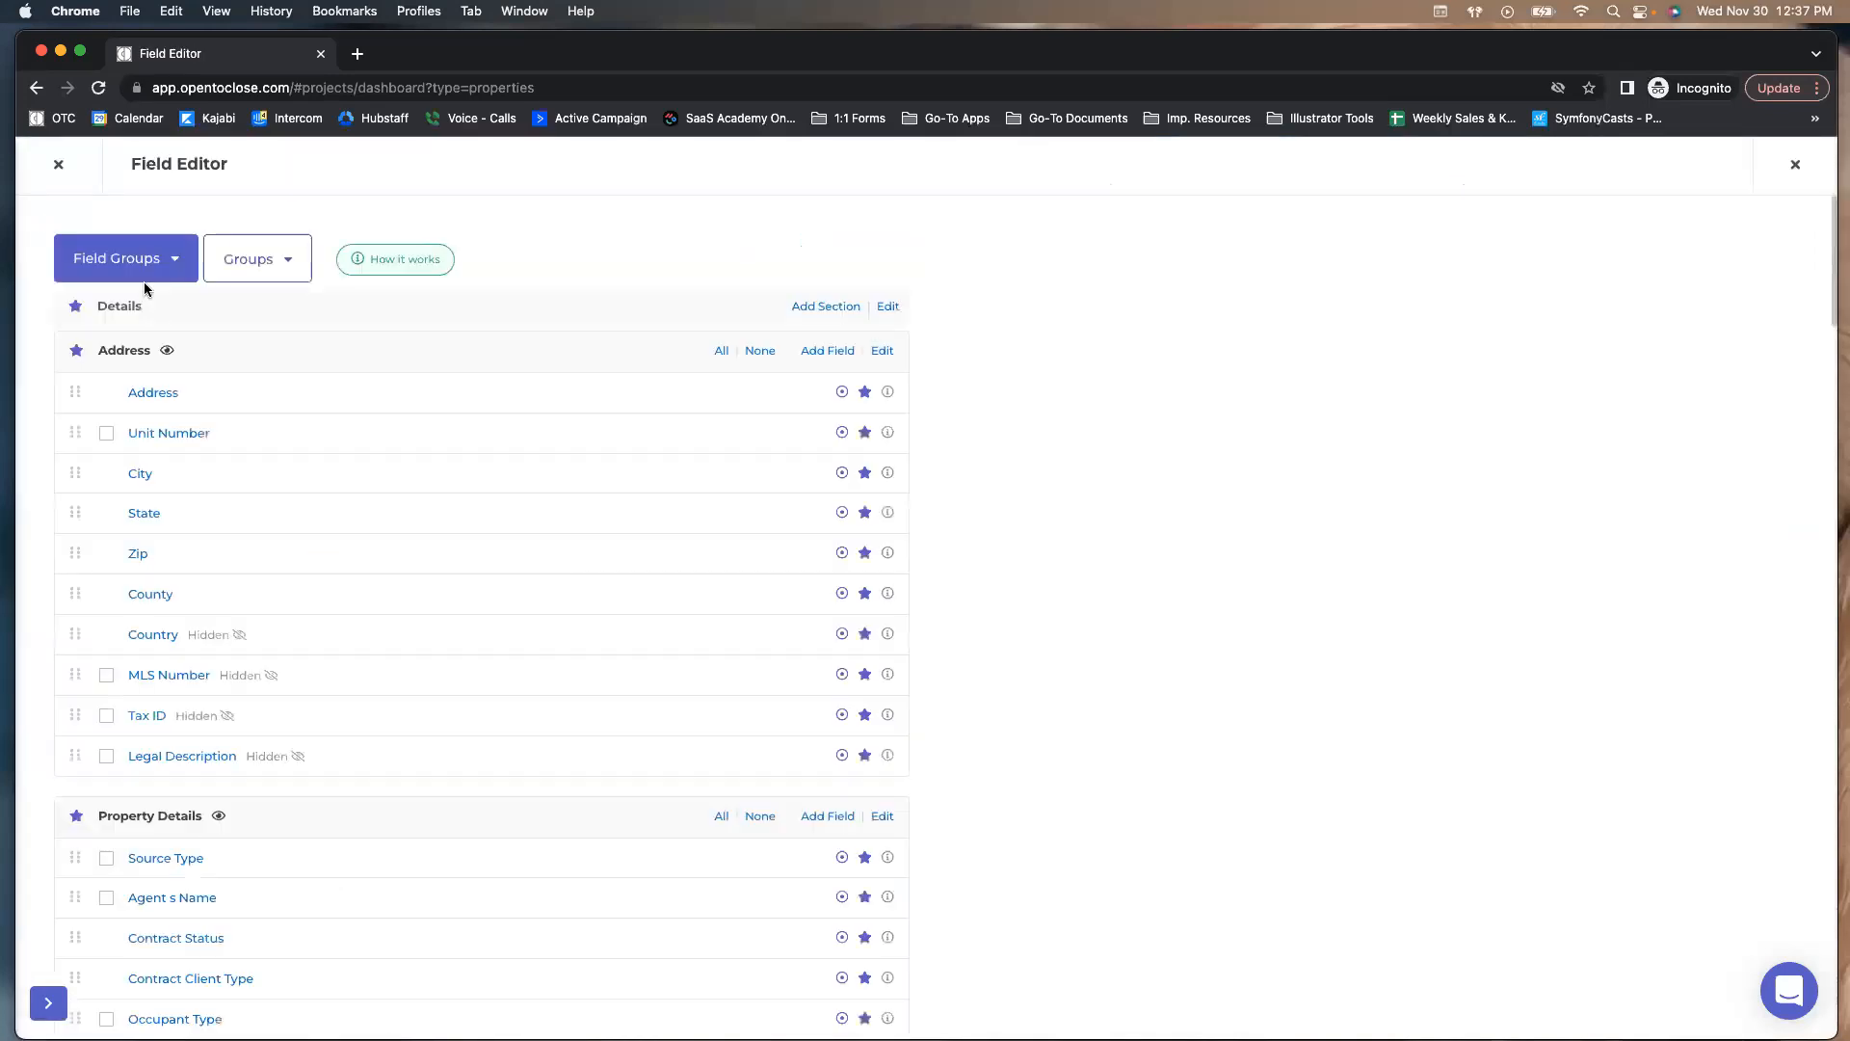
Show the Agent Intake Questions field group and scroll through its fields
left_click(133, 262)
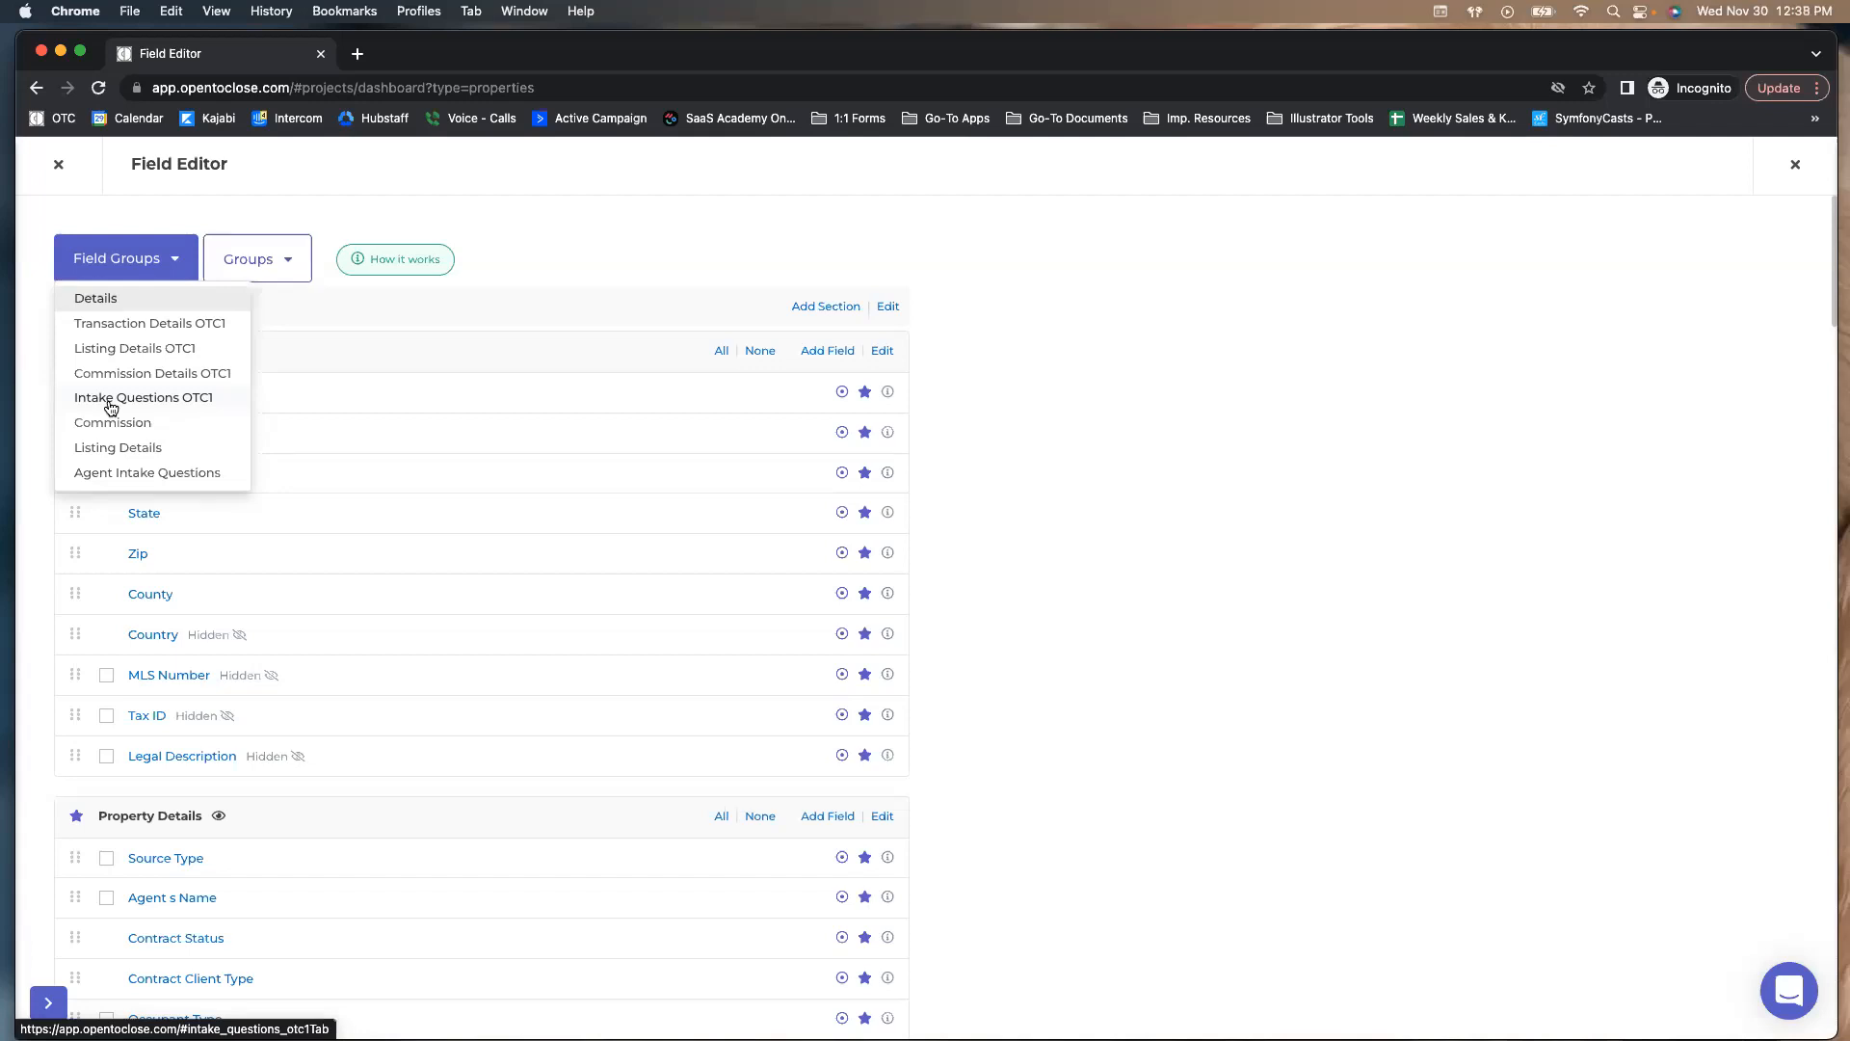
left_click(105, 474)
scroll(199, 388, "down", 3)
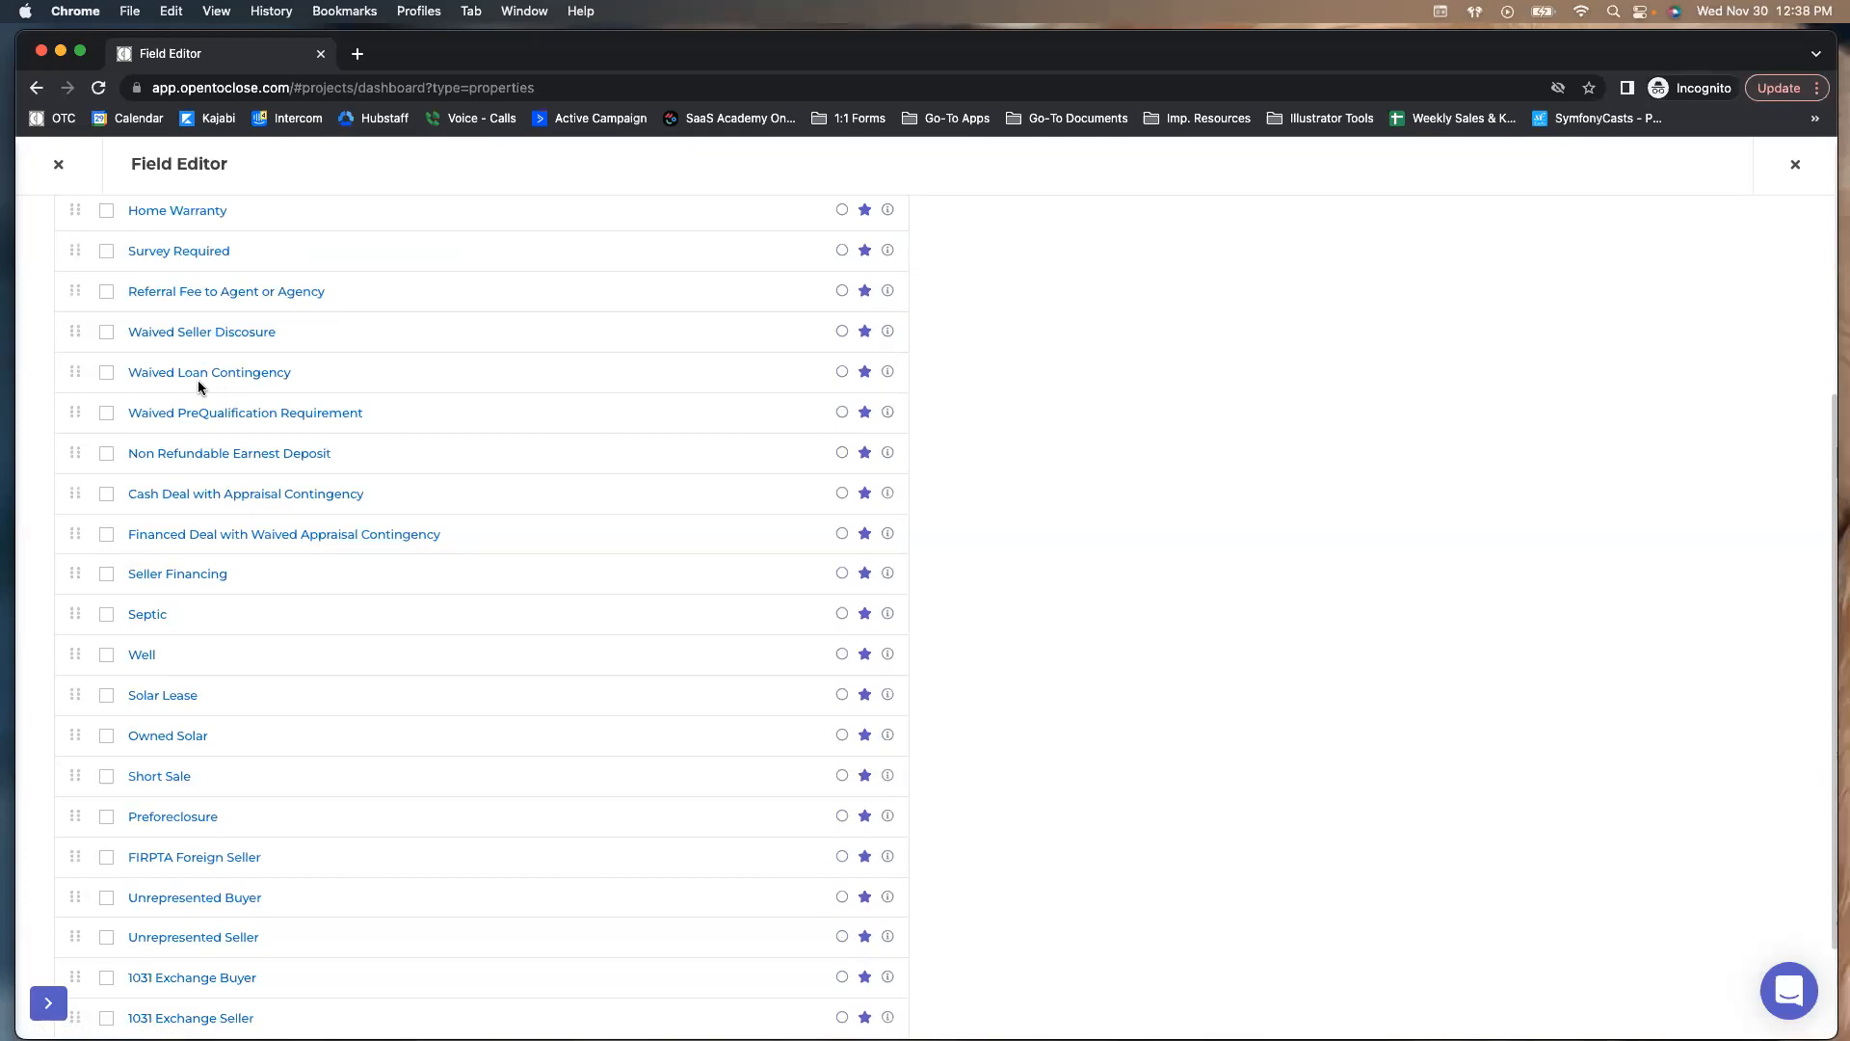
scroll(193, 395, "up", 4)
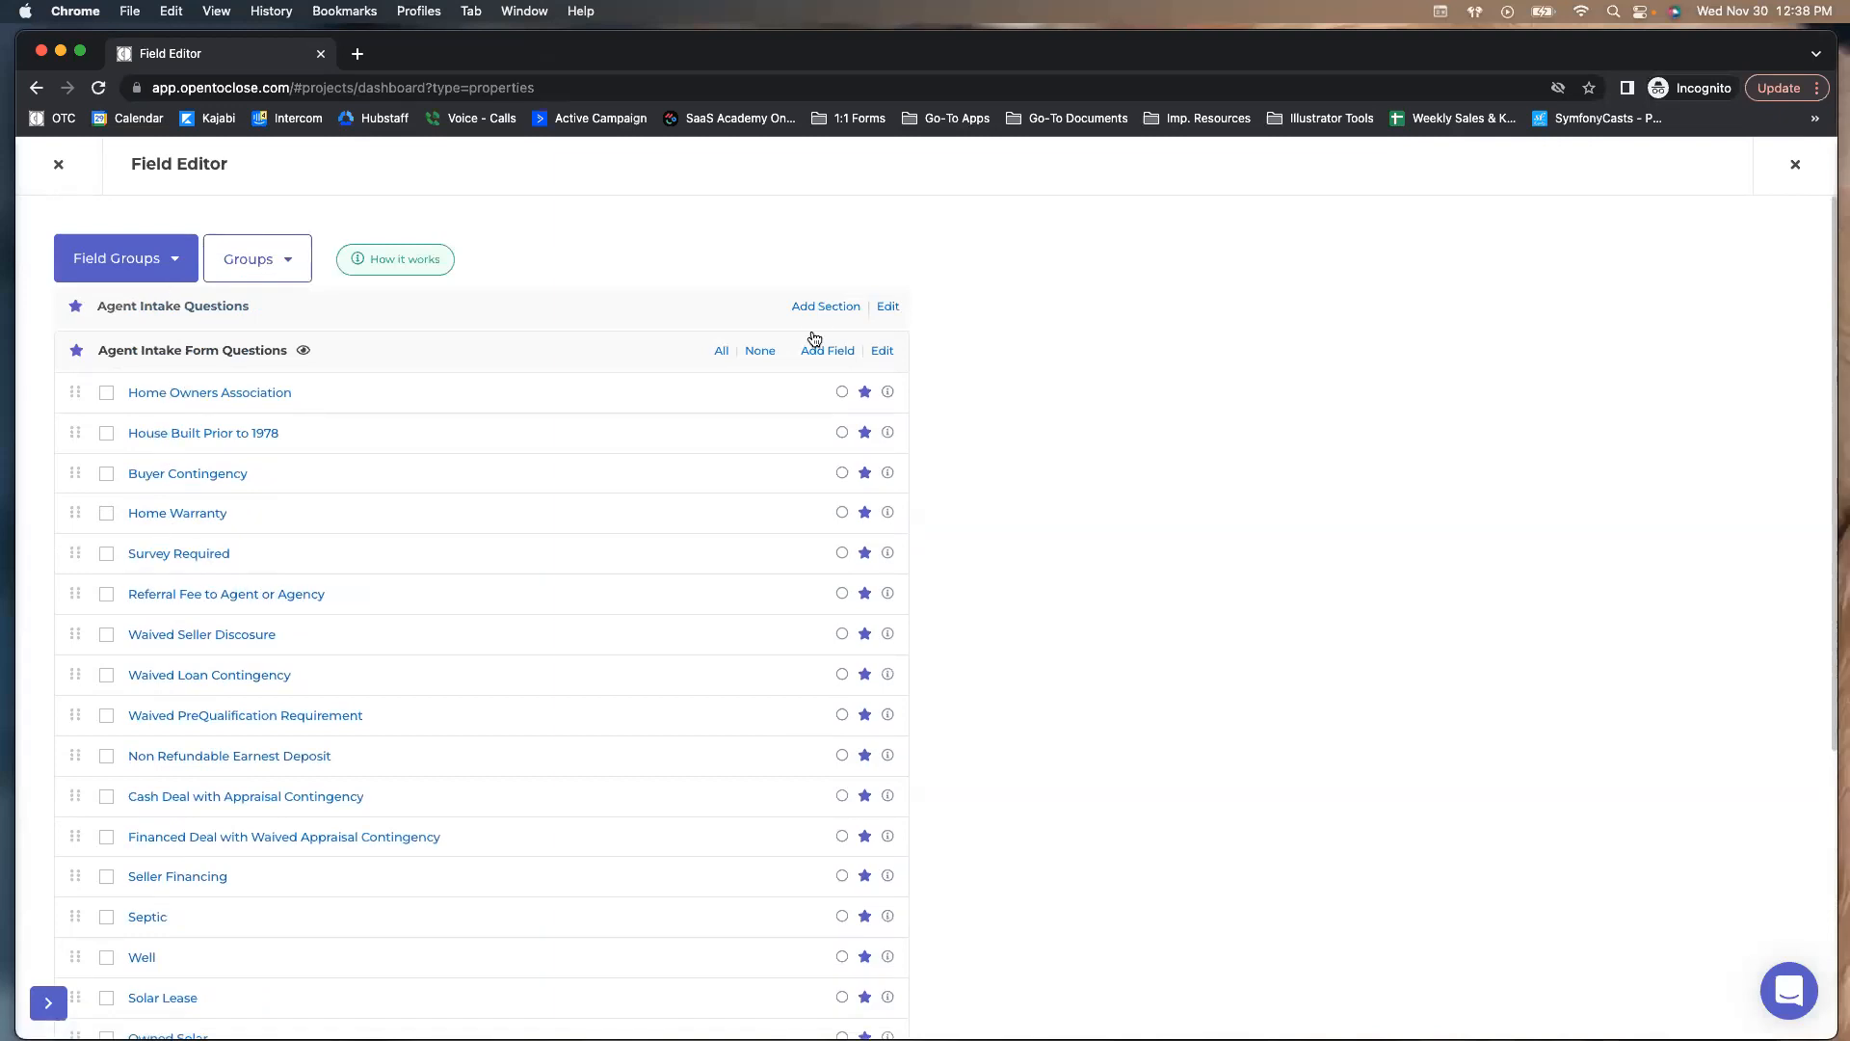
scroll(244, 402, "down", 1)
scroll(214, 397, "down", 2)
scroll(192, 502, "up", 3)
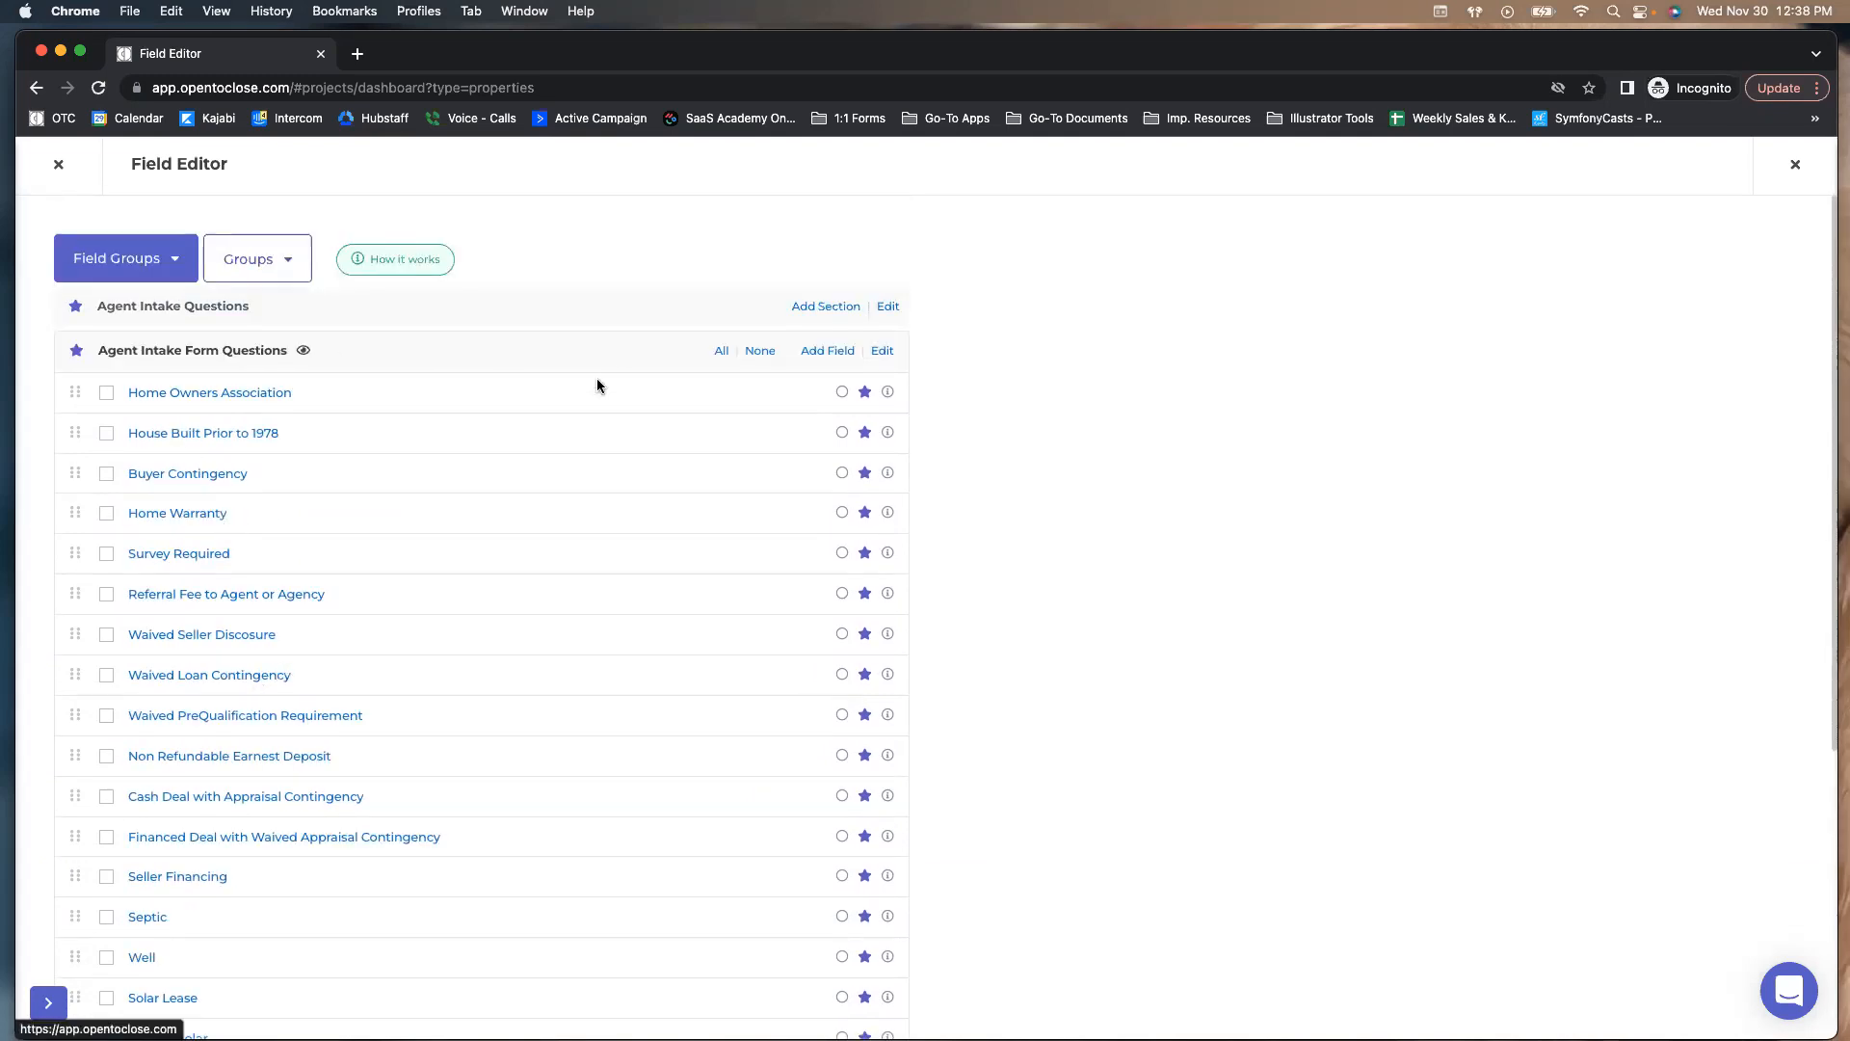
Dismiss the field group list and close the Field Editor to the Properties dashboard
left_click(166, 270)
left_click(601, 266)
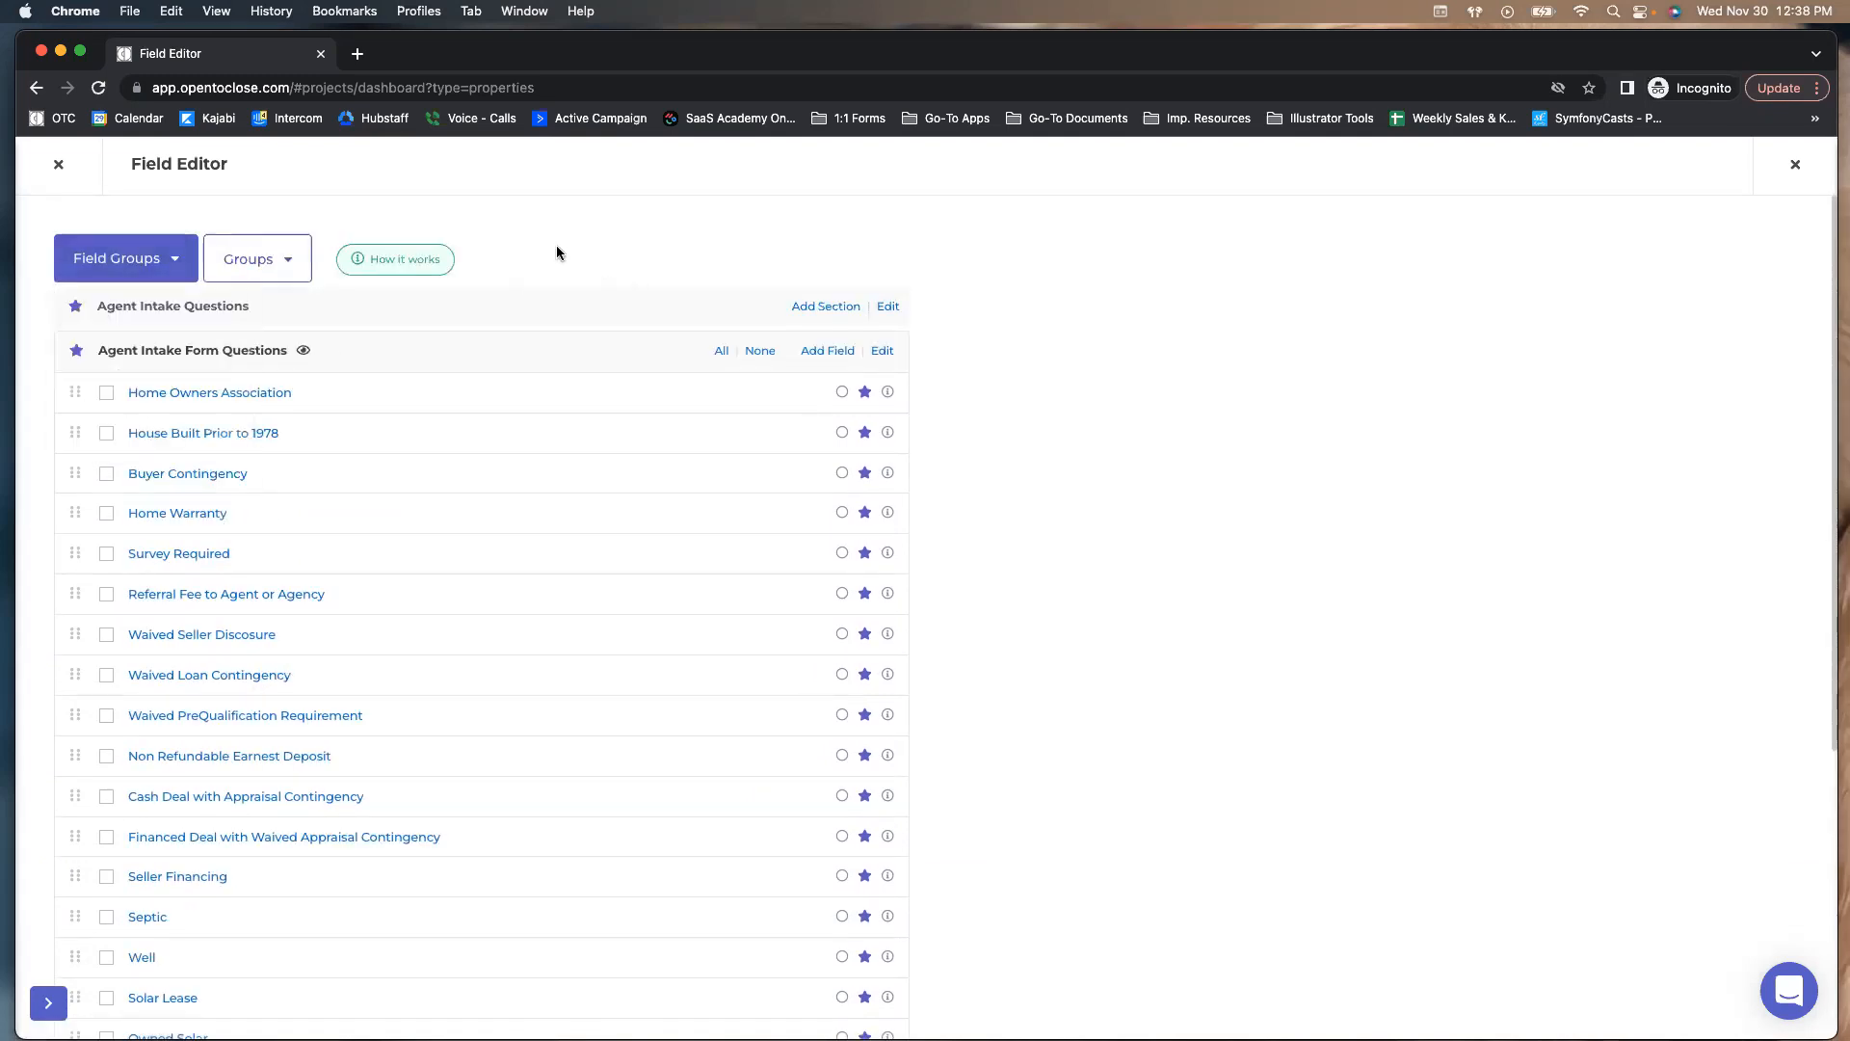
left_click(57, 164)
mouse_move(43, 653)
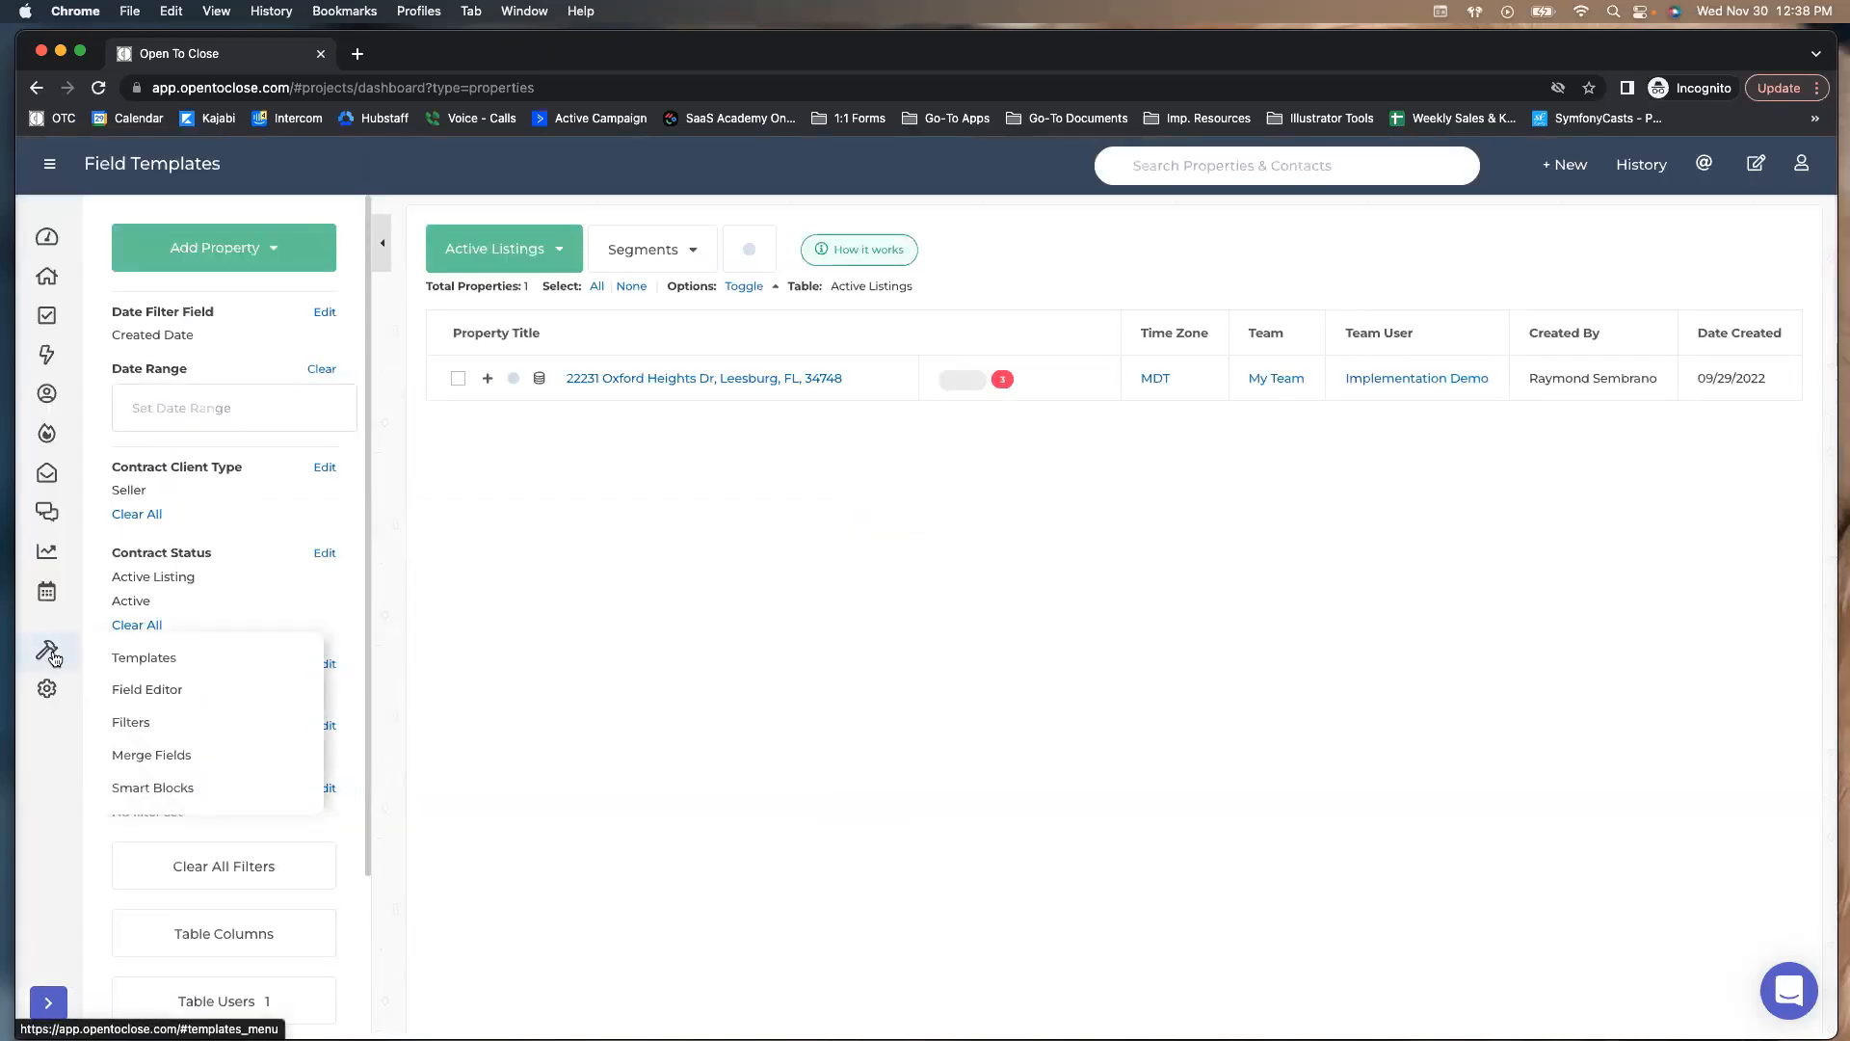
Open the Buyers Residential Contract (OTC1) intake form in the Template Editor and scroll its fields
left_click(145, 661)
left_click(96, 532)
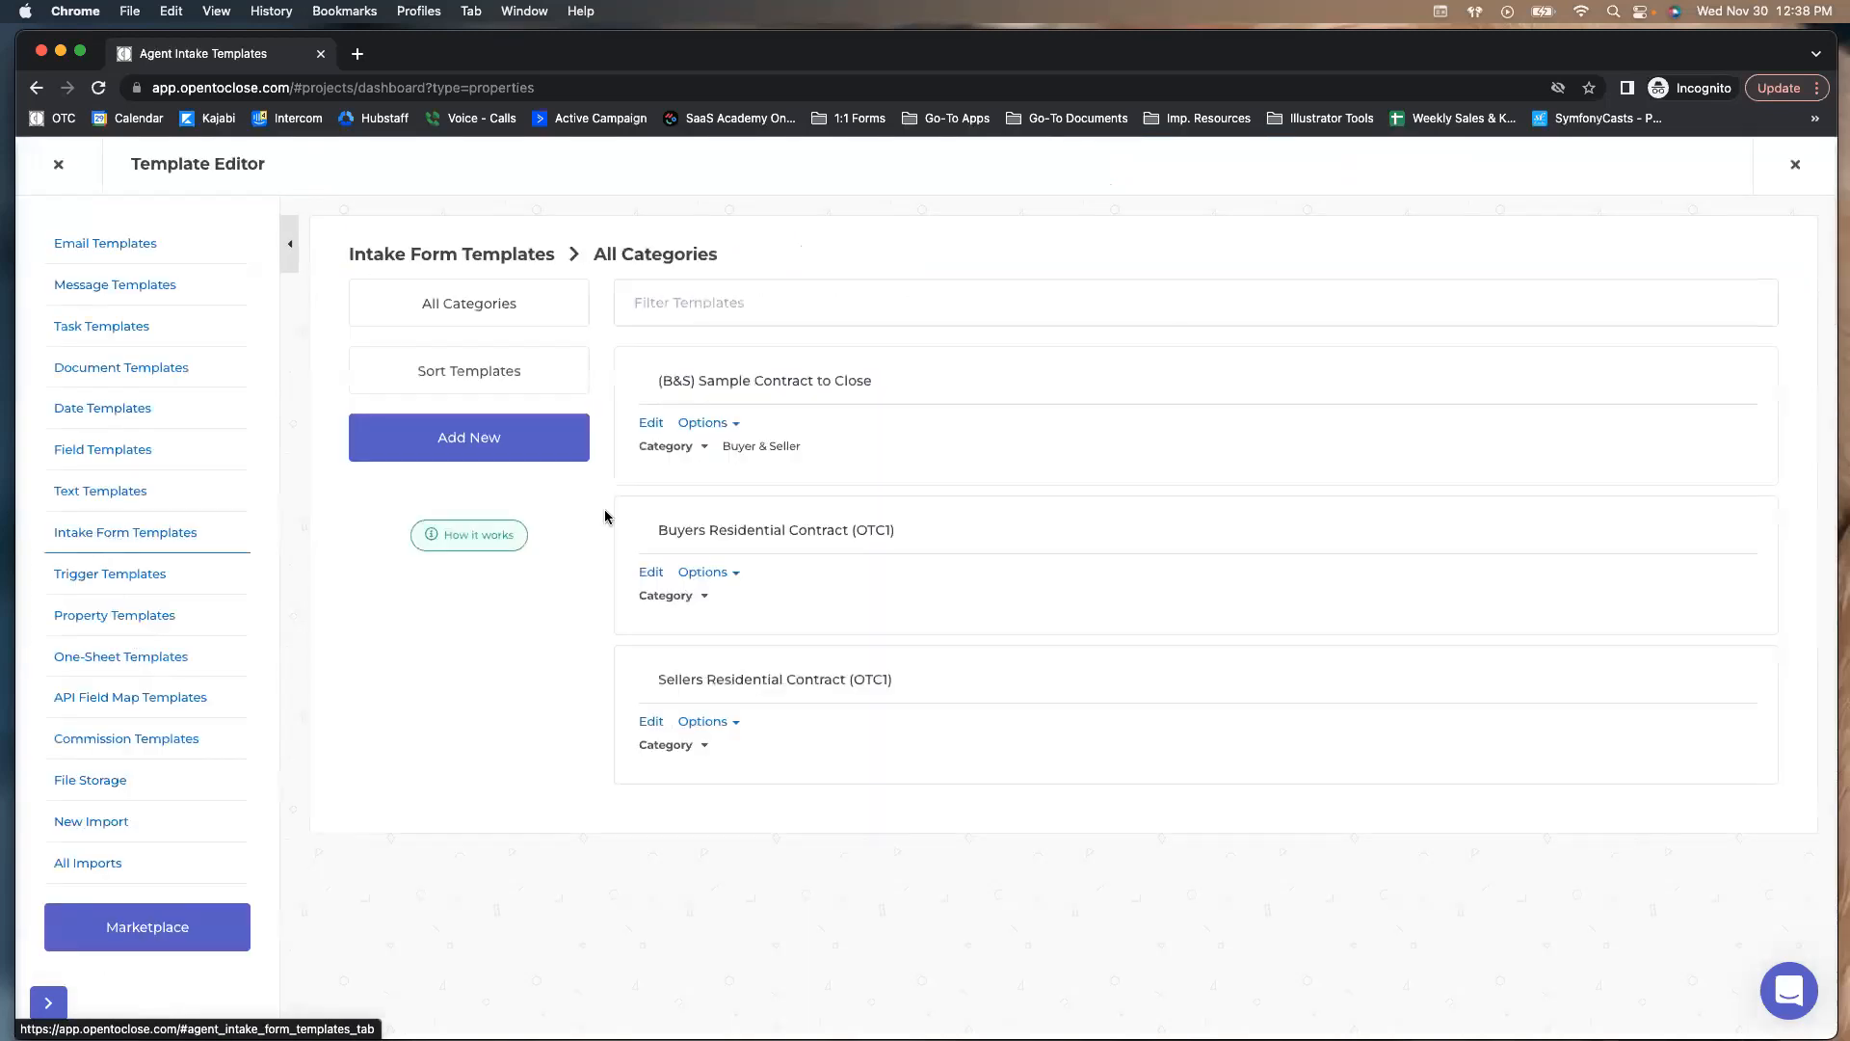
left_click(654, 573)
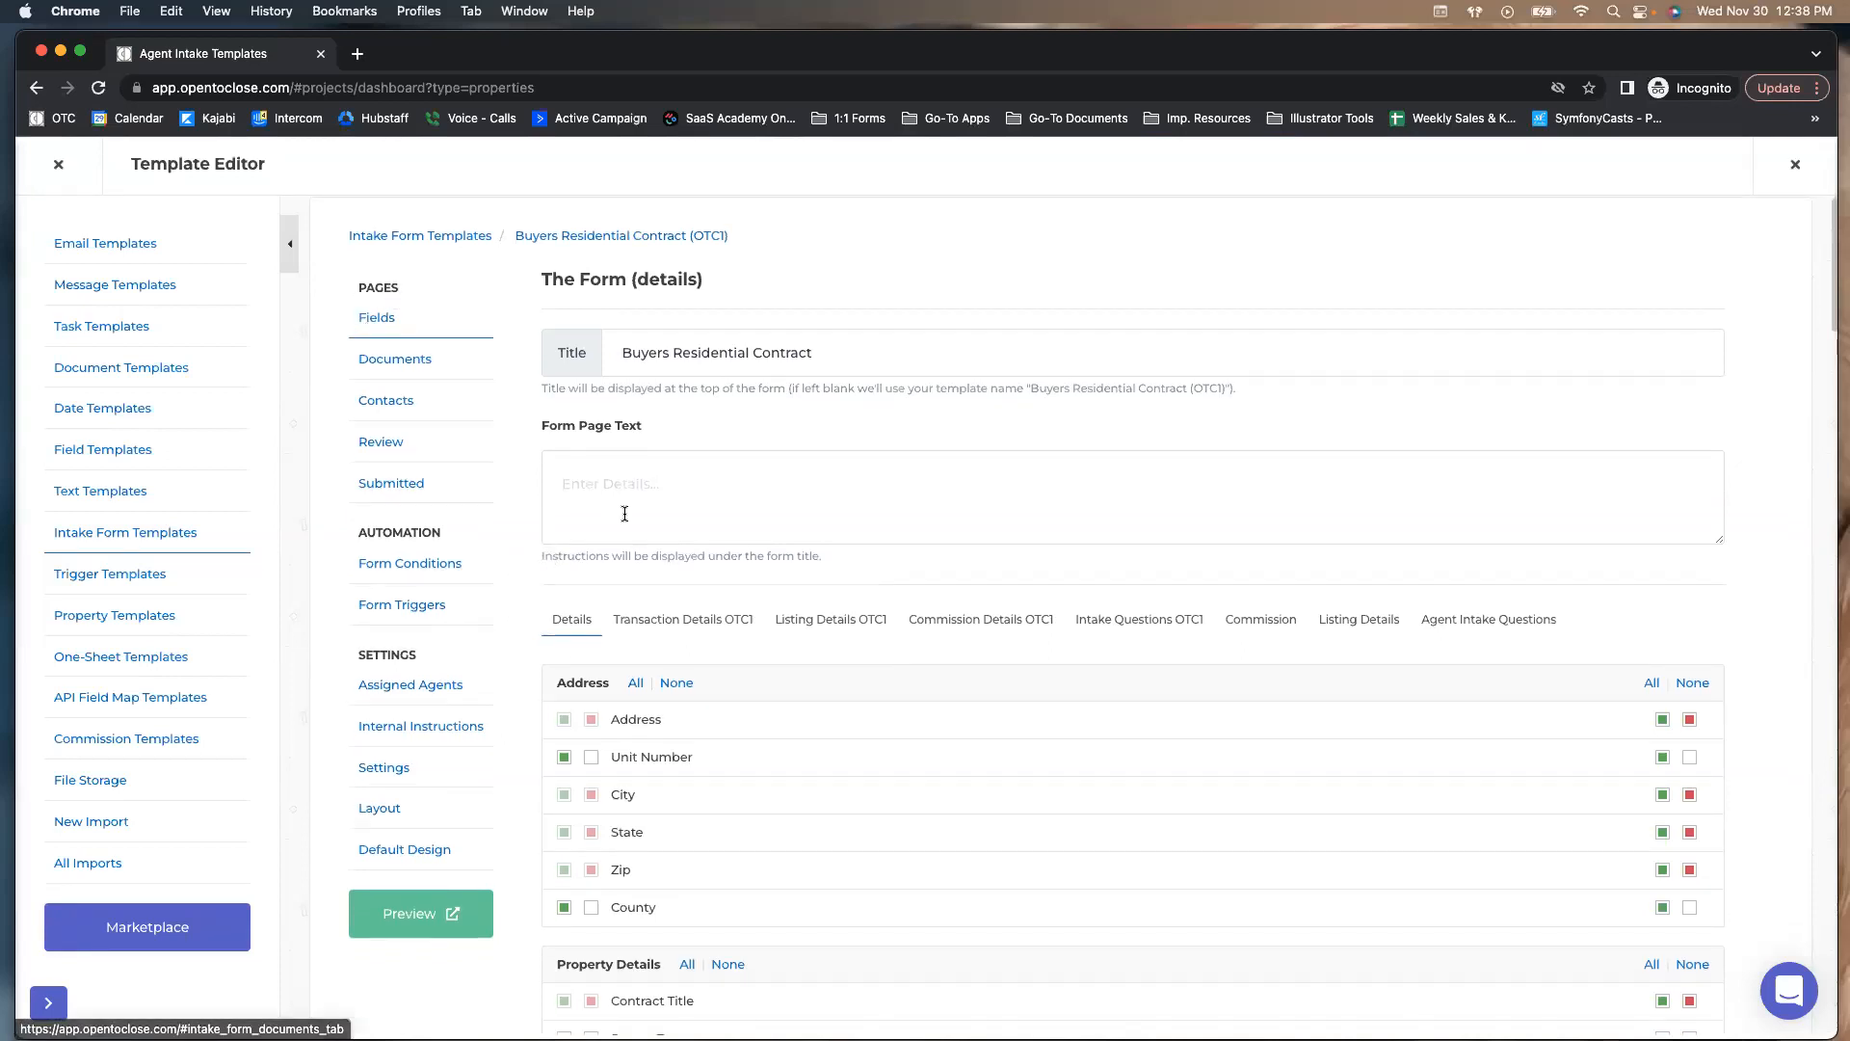
scroll(550, 518, "down", 1)
scroll(559, 530, "down", 1)
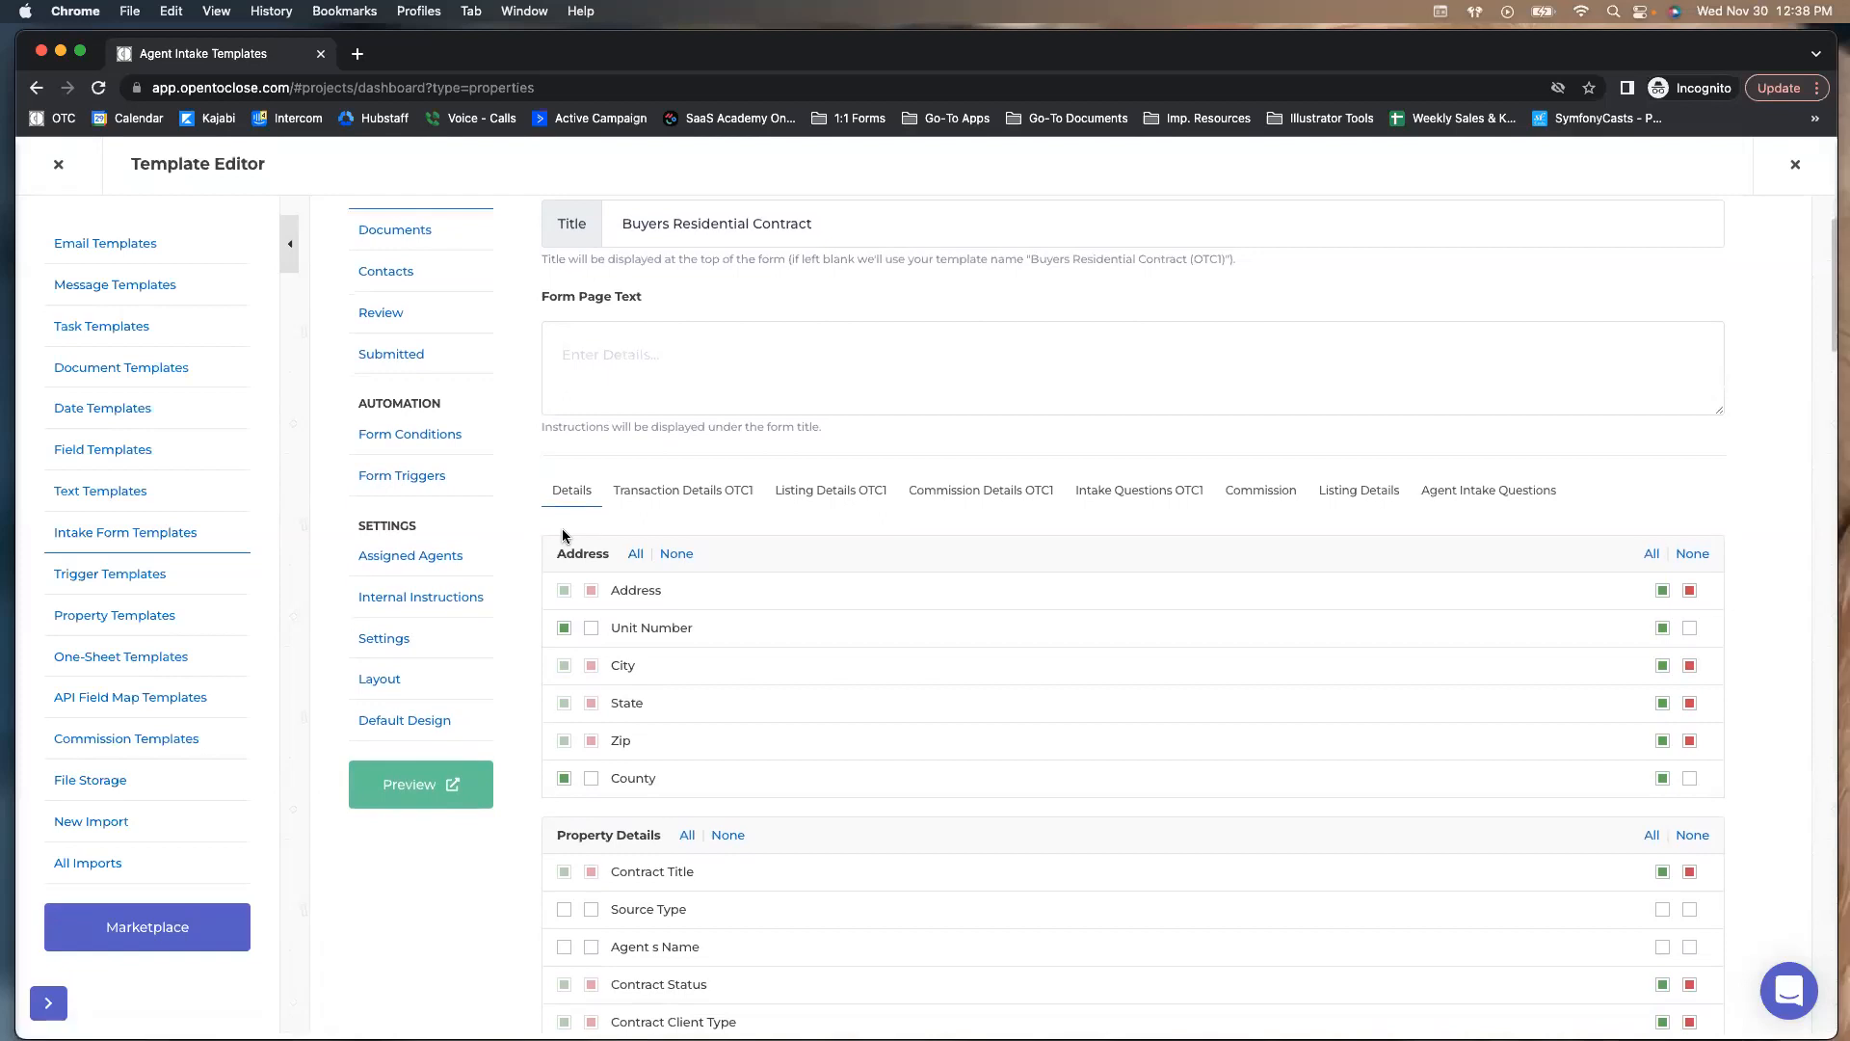
scroll(569, 511, "down", 20)
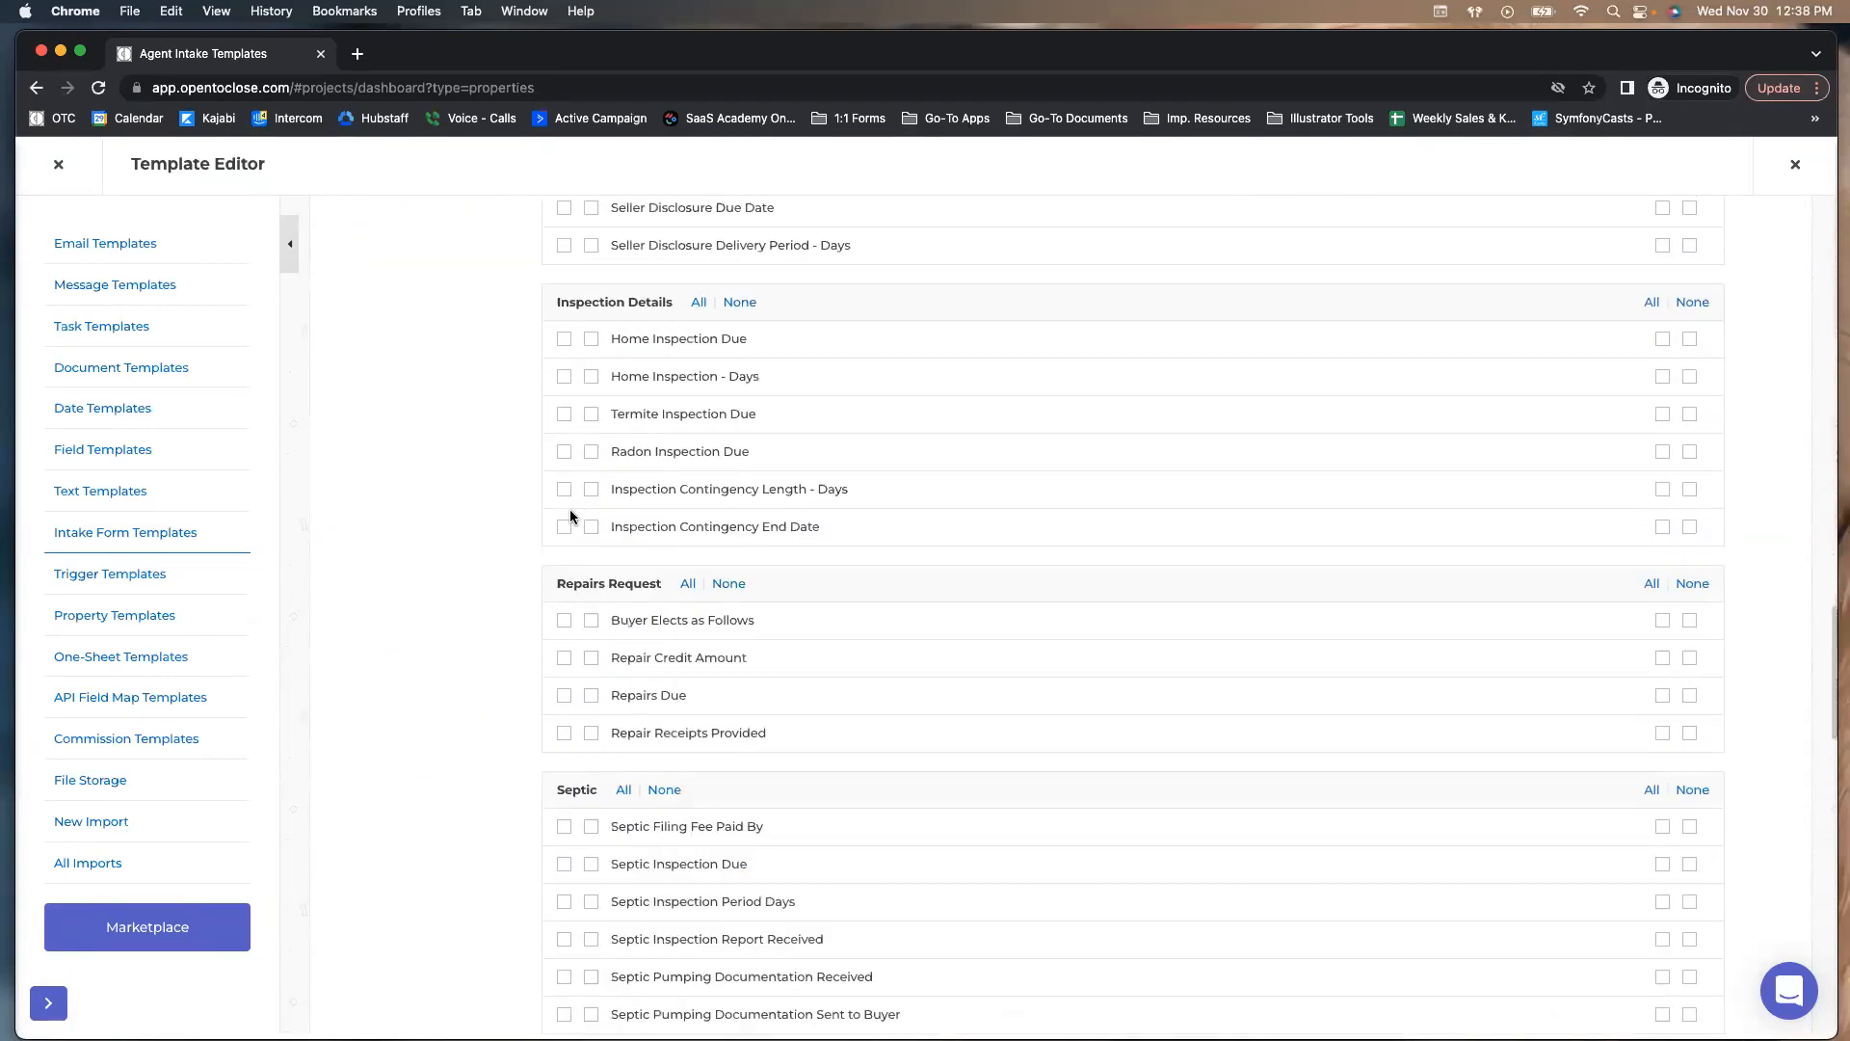
scroll(570, 510, "down", 10)
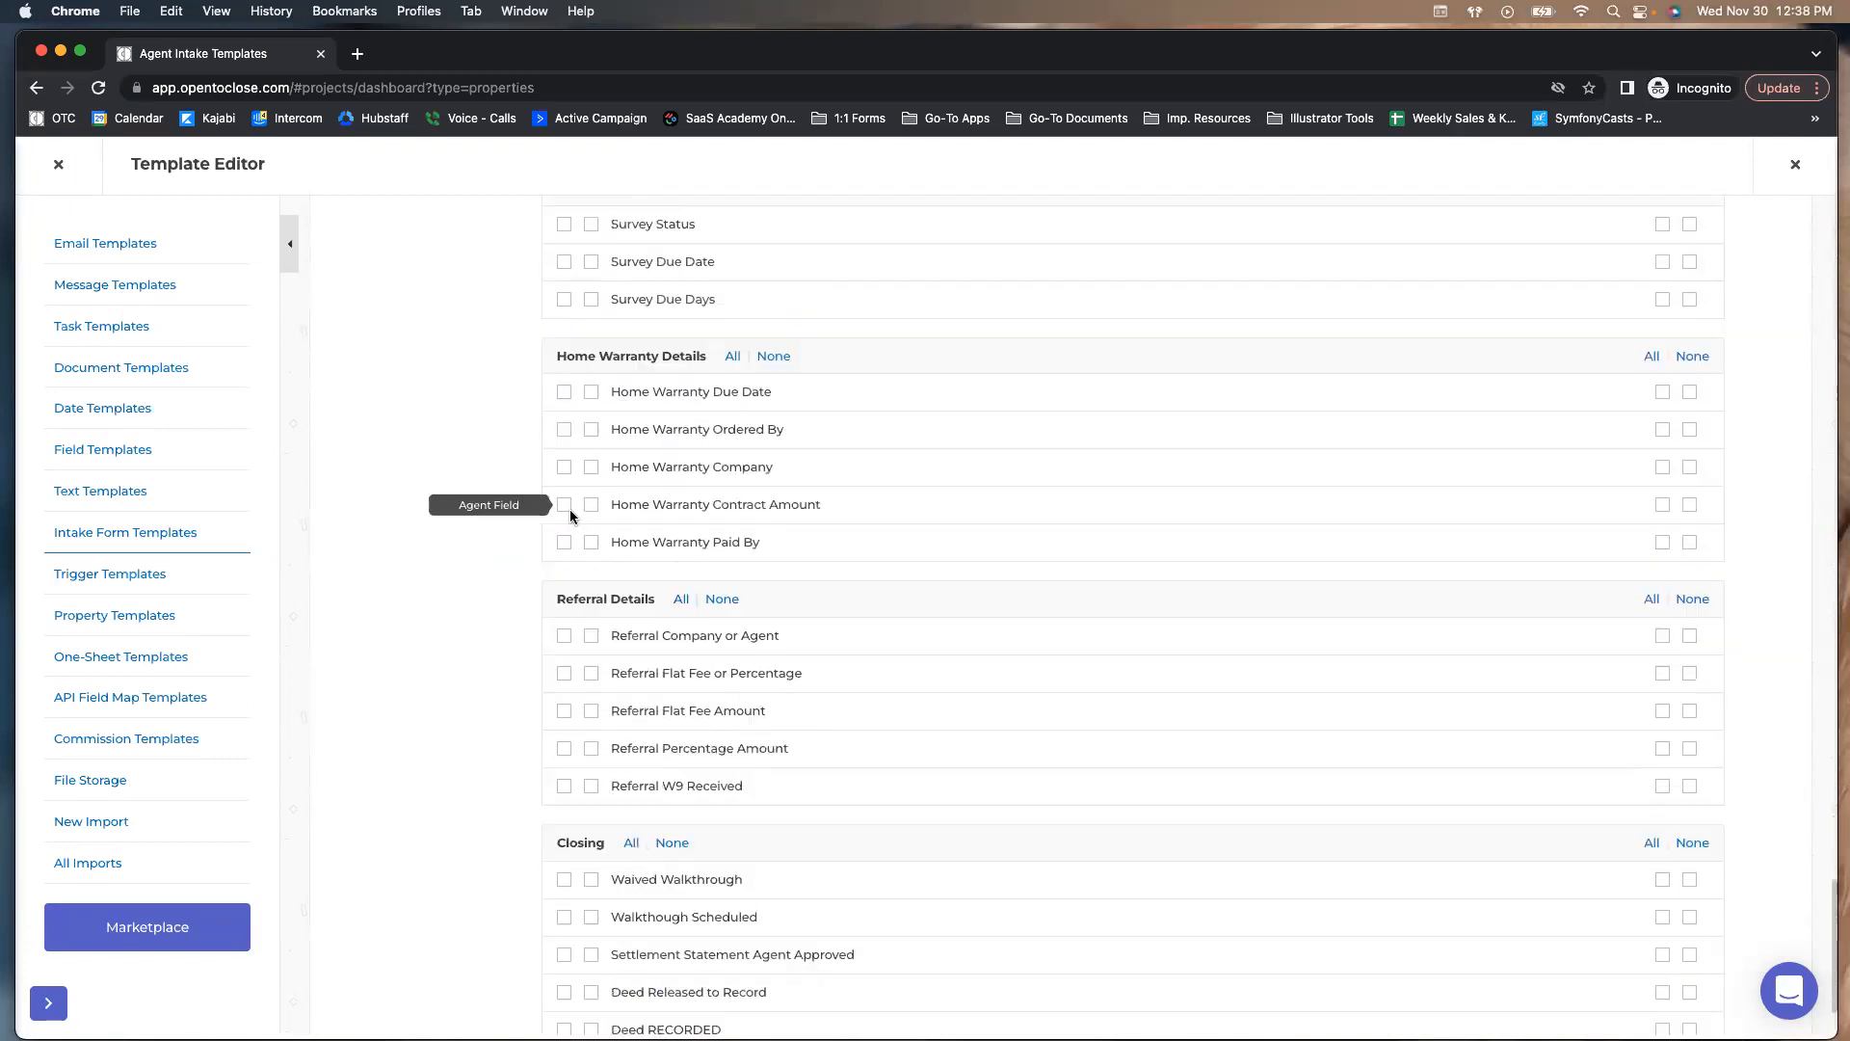
scroll(569, 509, "up", 20)
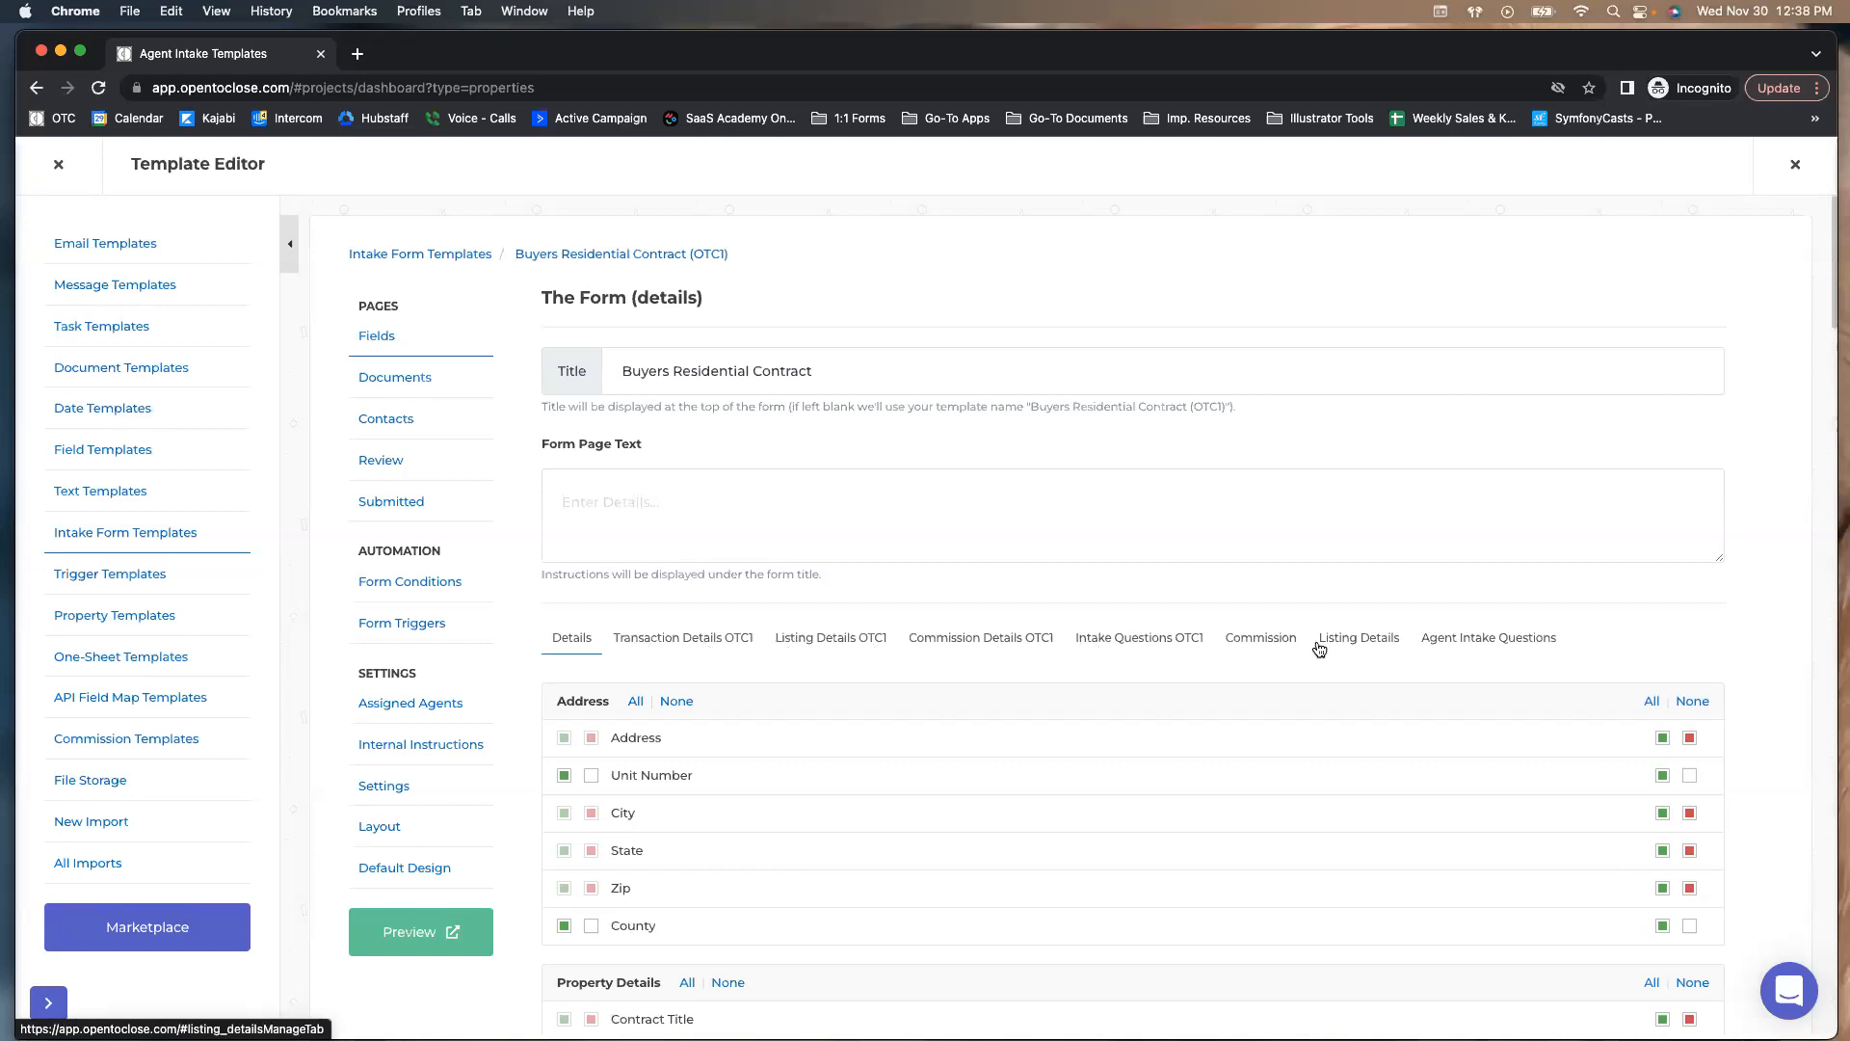
Switch the form to its Agent Intake Questions and scroll through the questions
left_click(1443, 642)
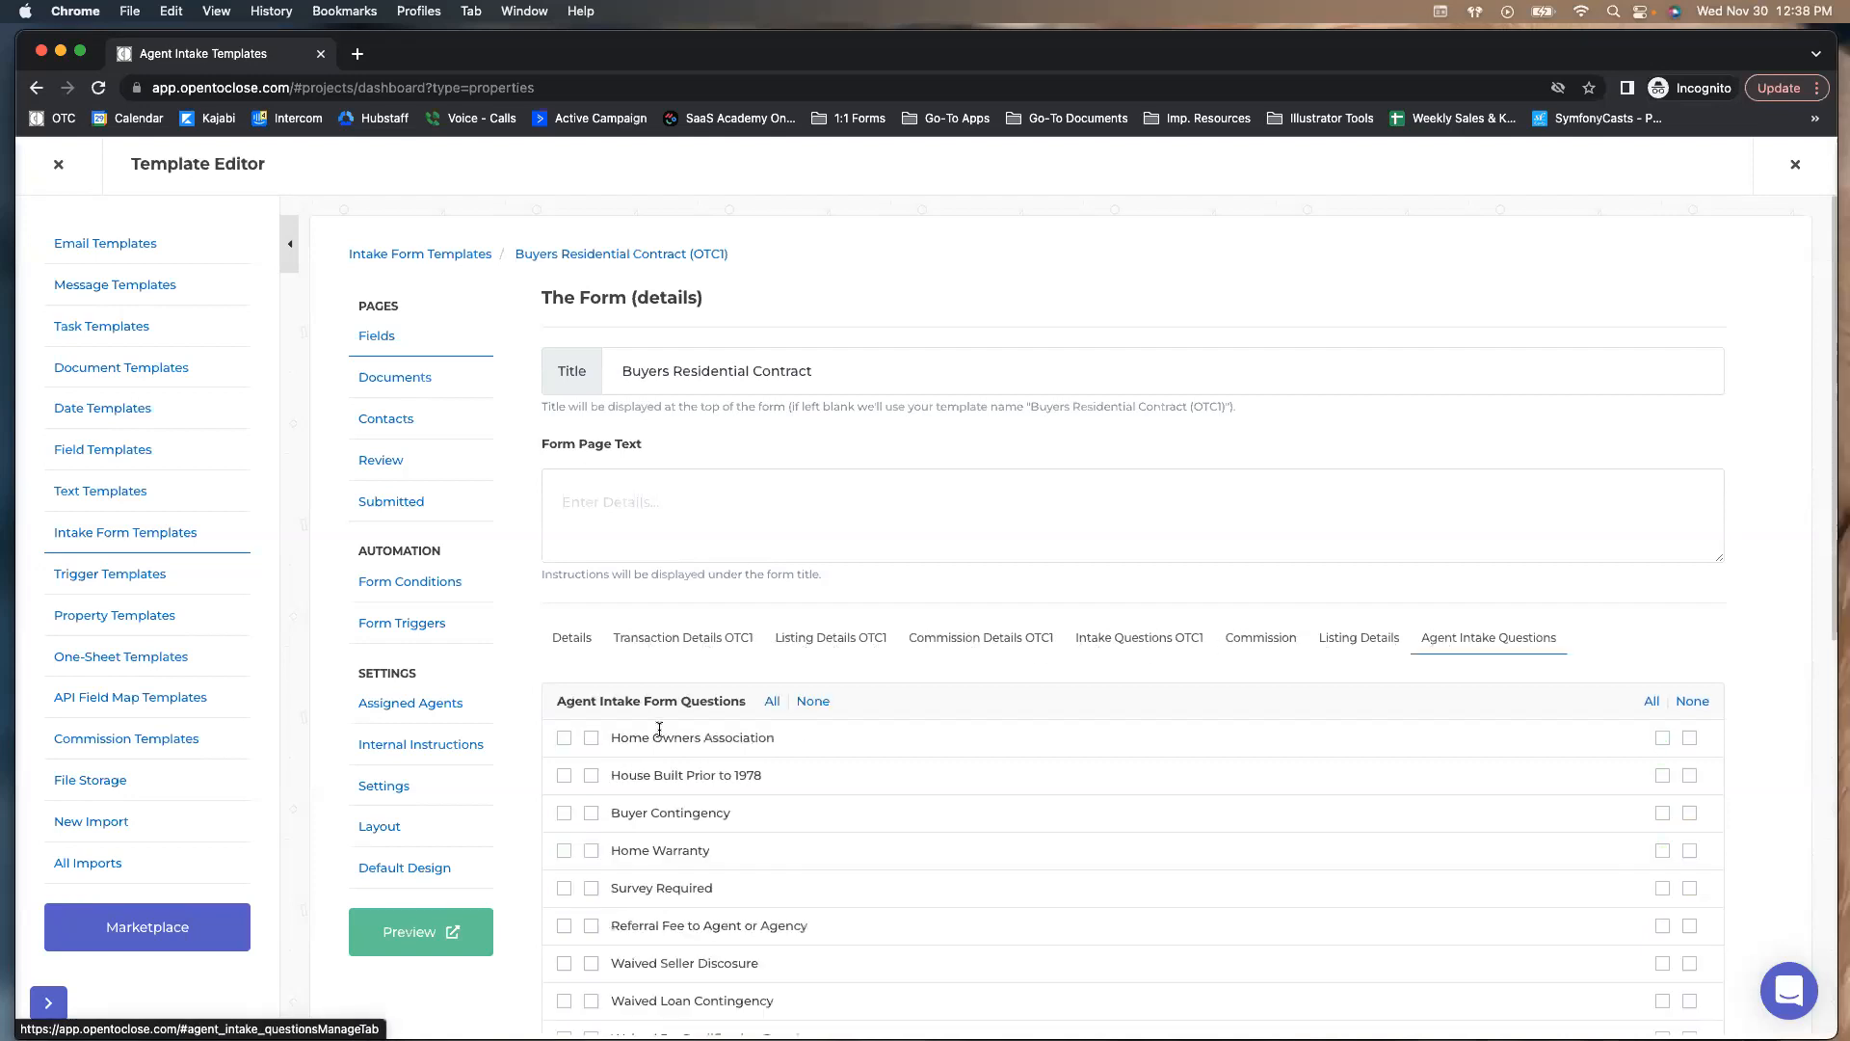
scroll(644, 723, "down", 2)
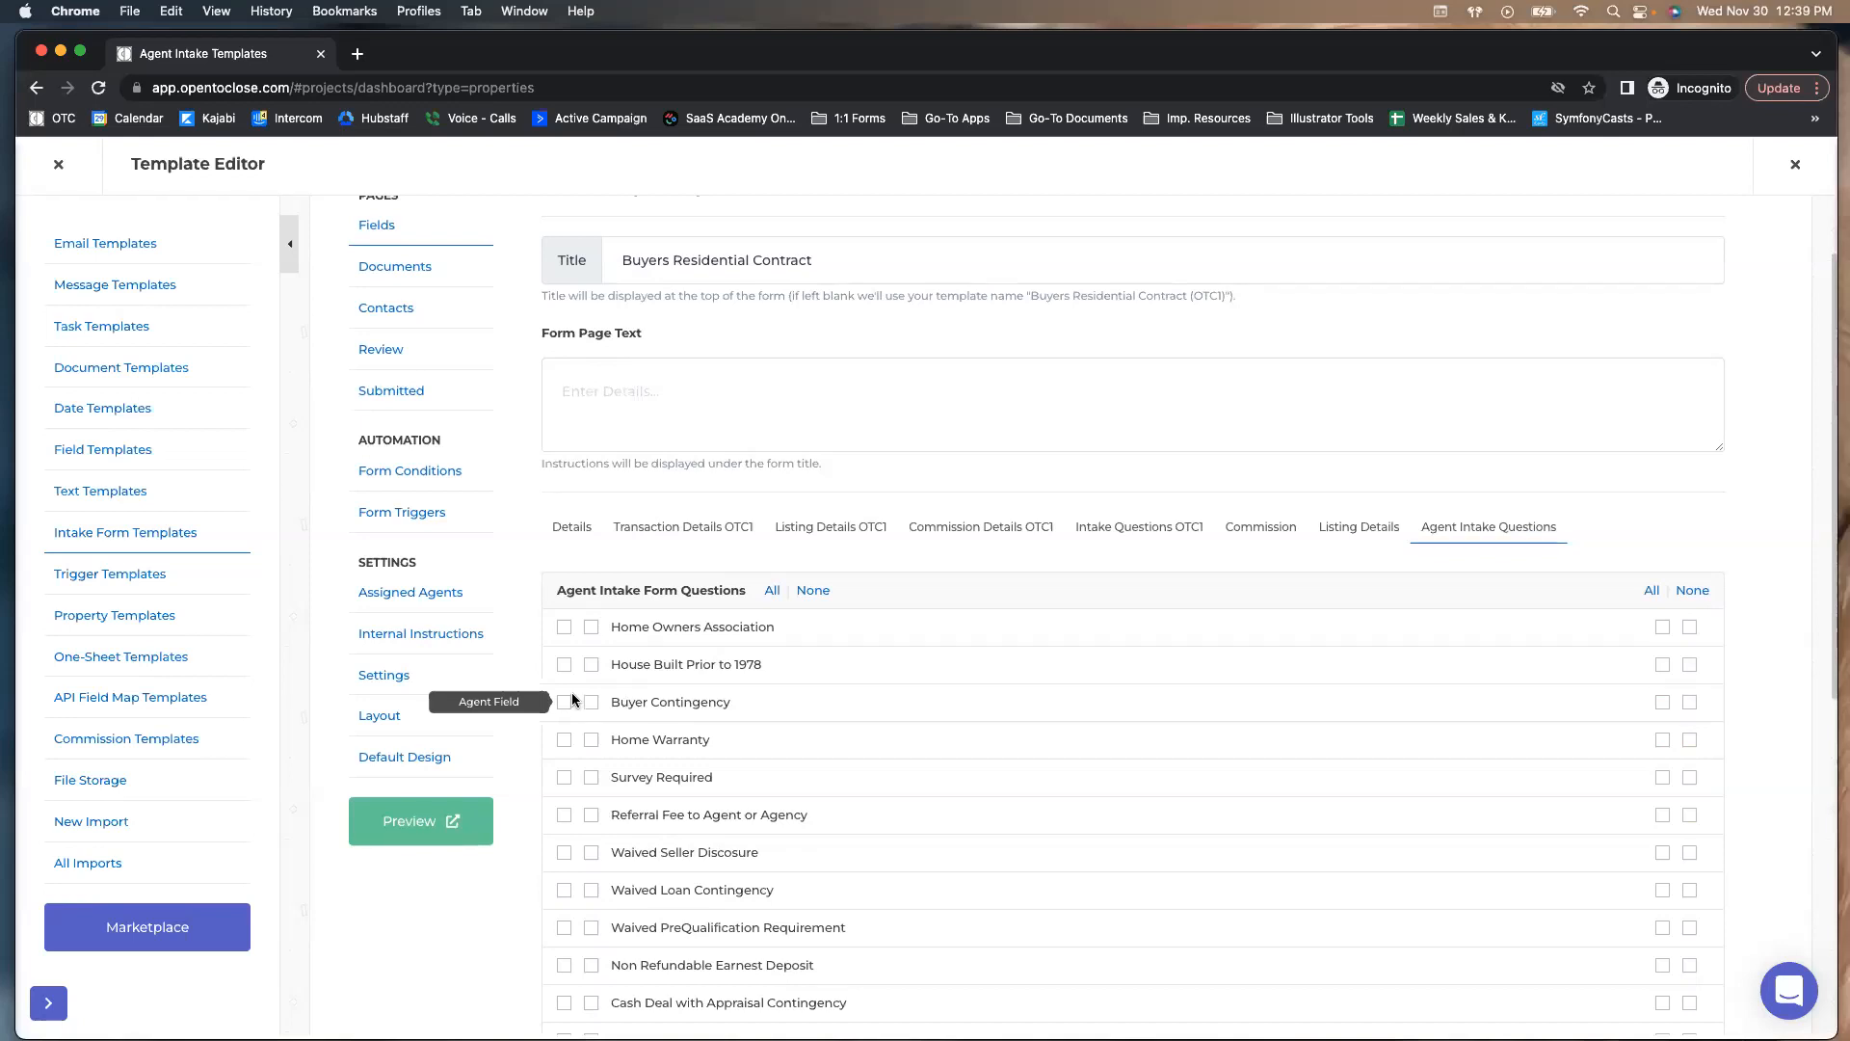
scroll(562, 610, "down", 2)
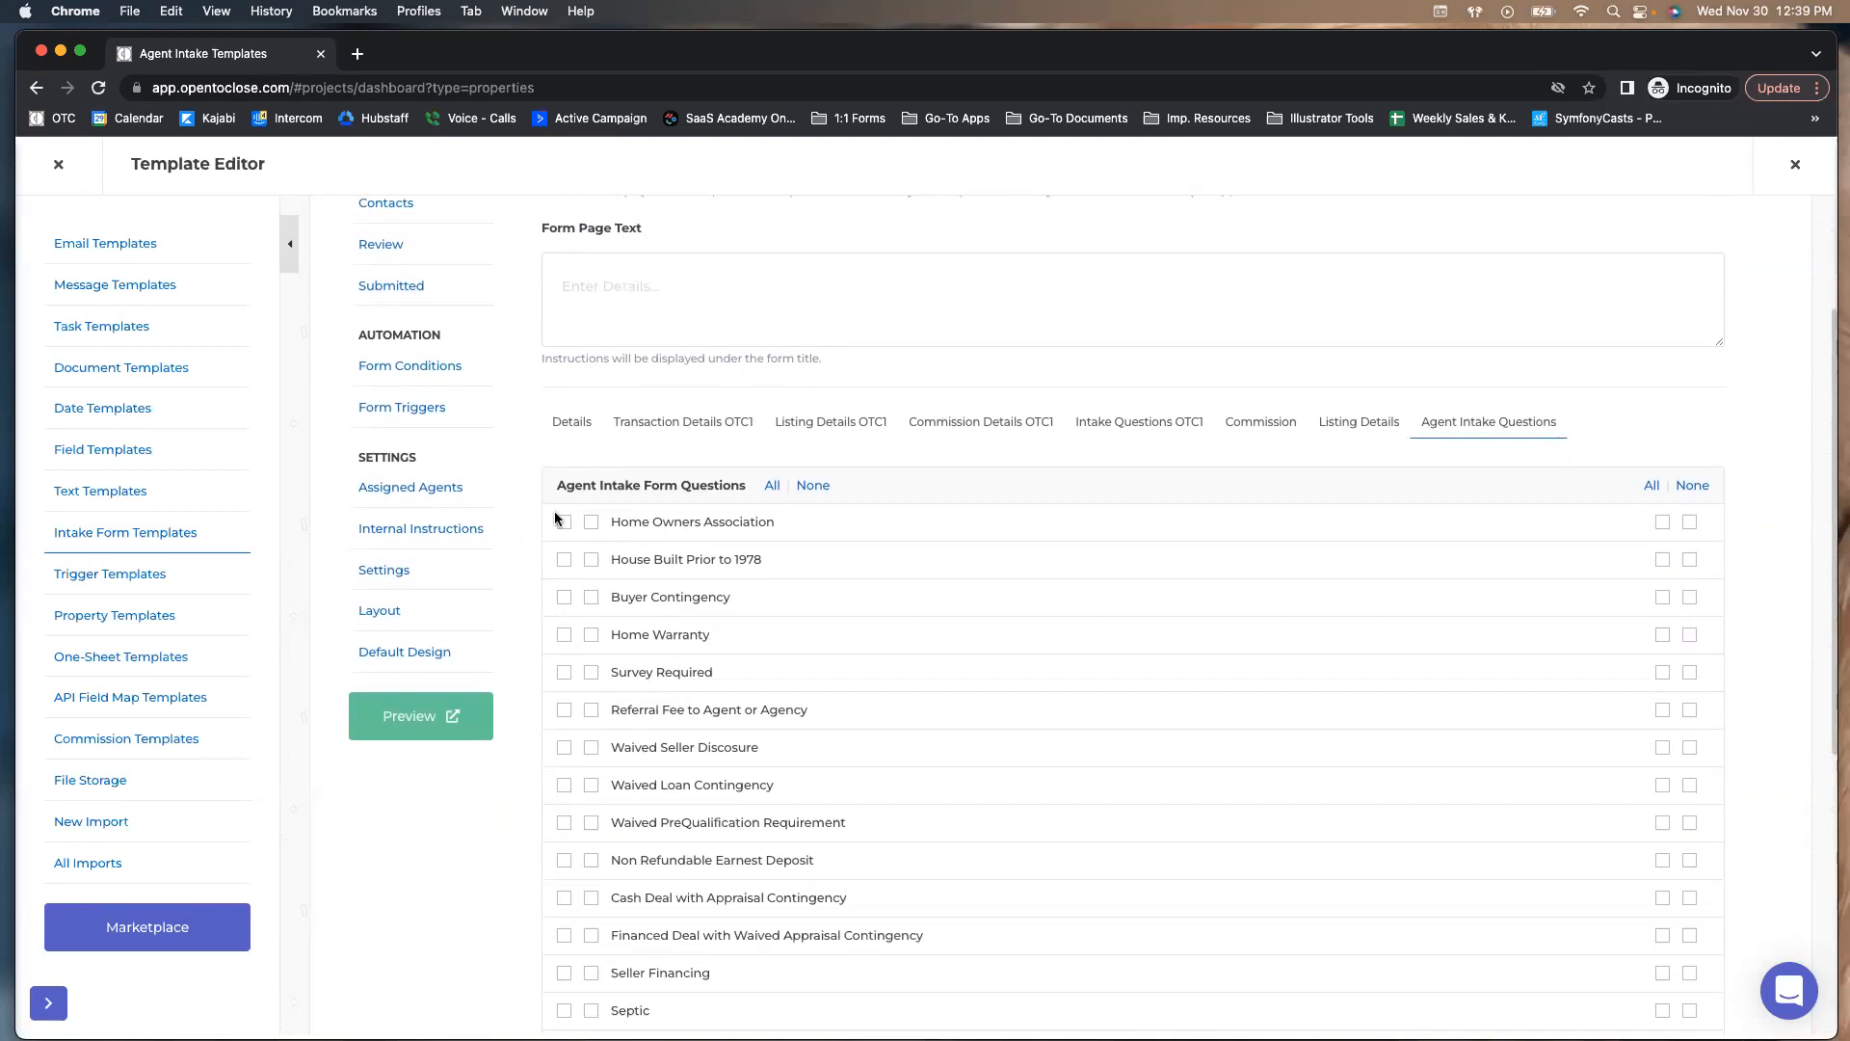
scroll(540, 518, "up", 2)
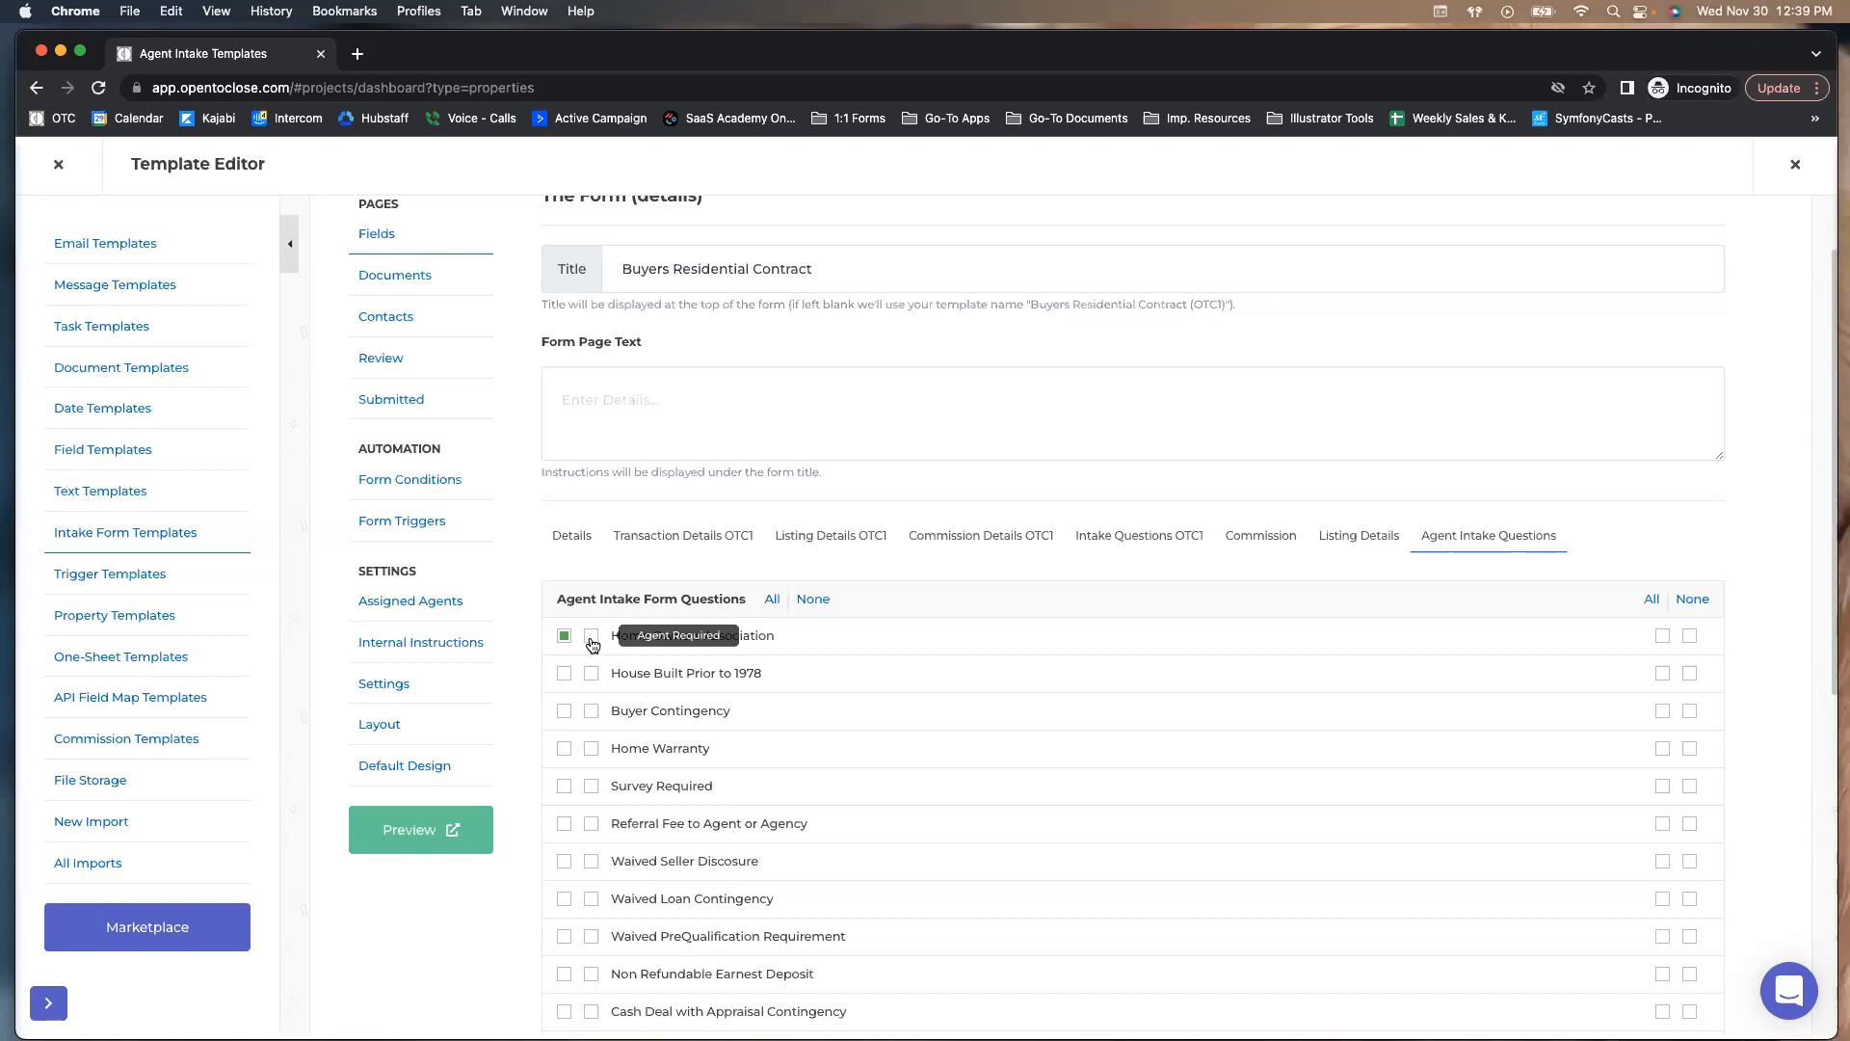
Tick Agent Required and Internal Field for Home Owners Association, leaving Internal Required unticked
left_click(592, 638)
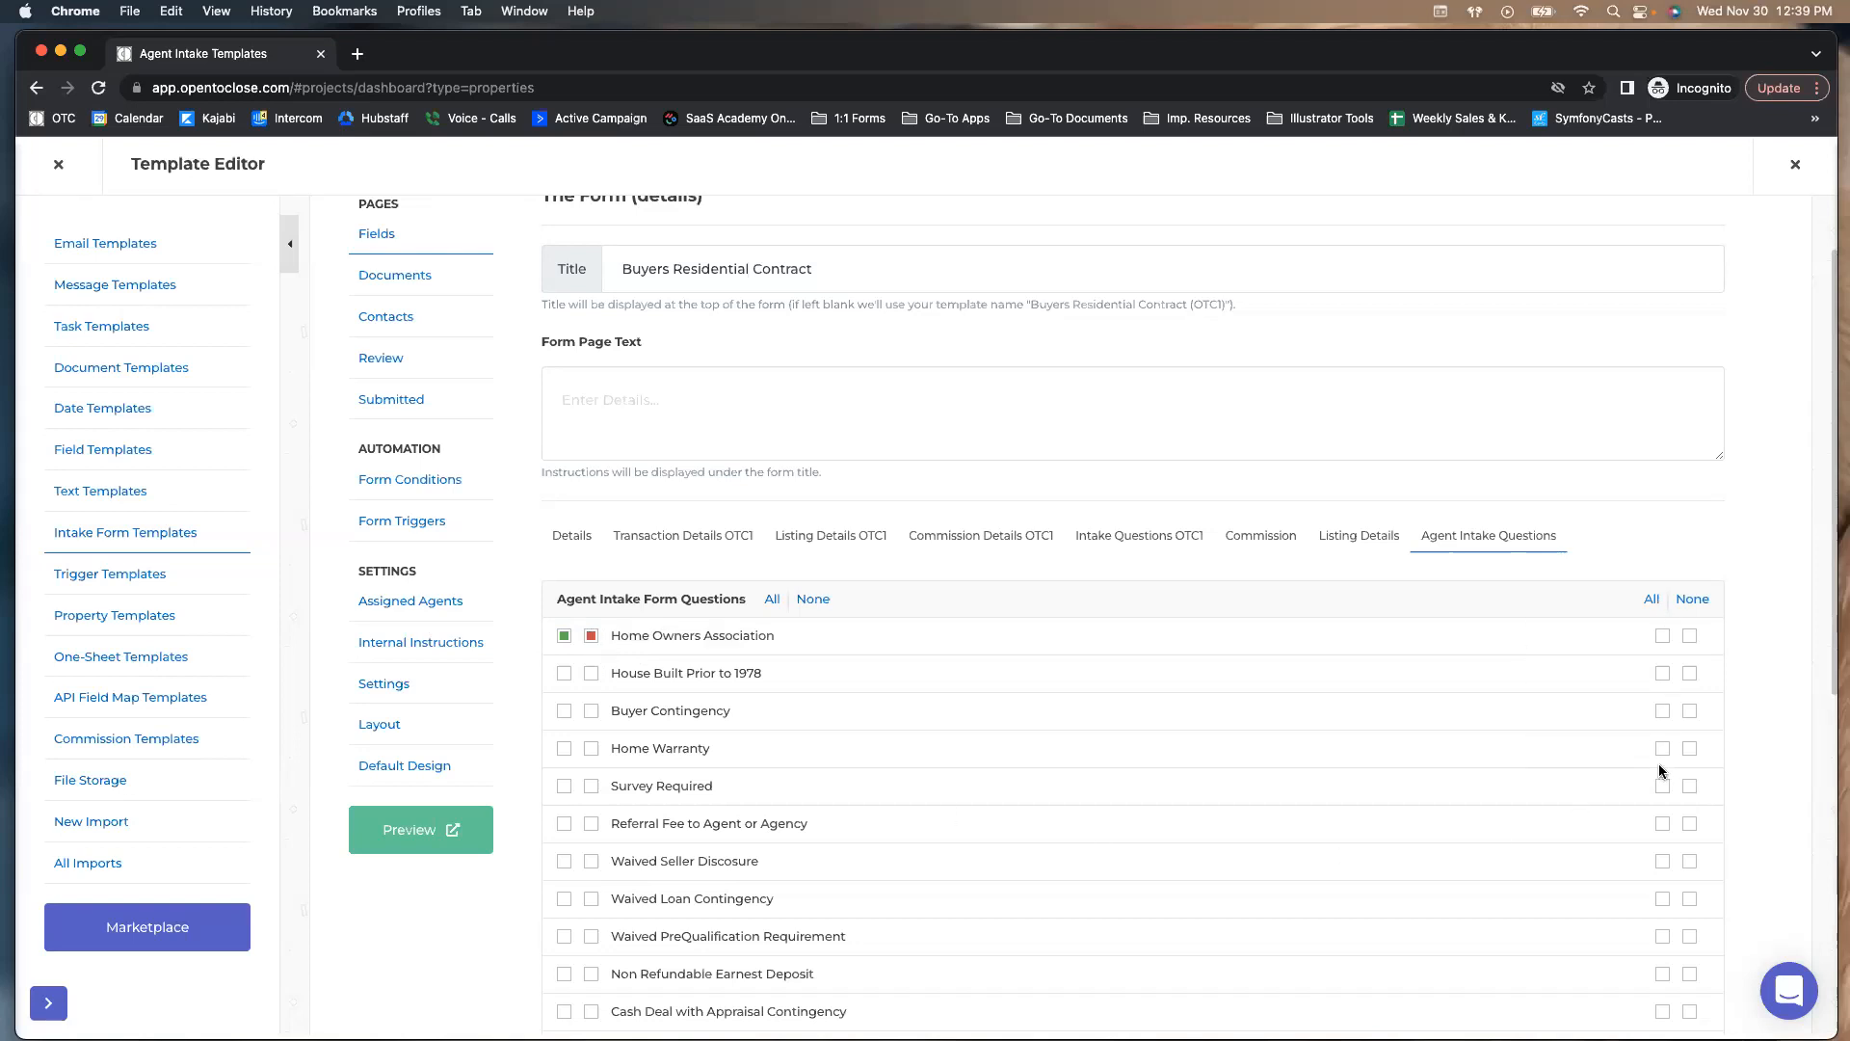
left_click(1662, 635)
left_click(1691, 636)
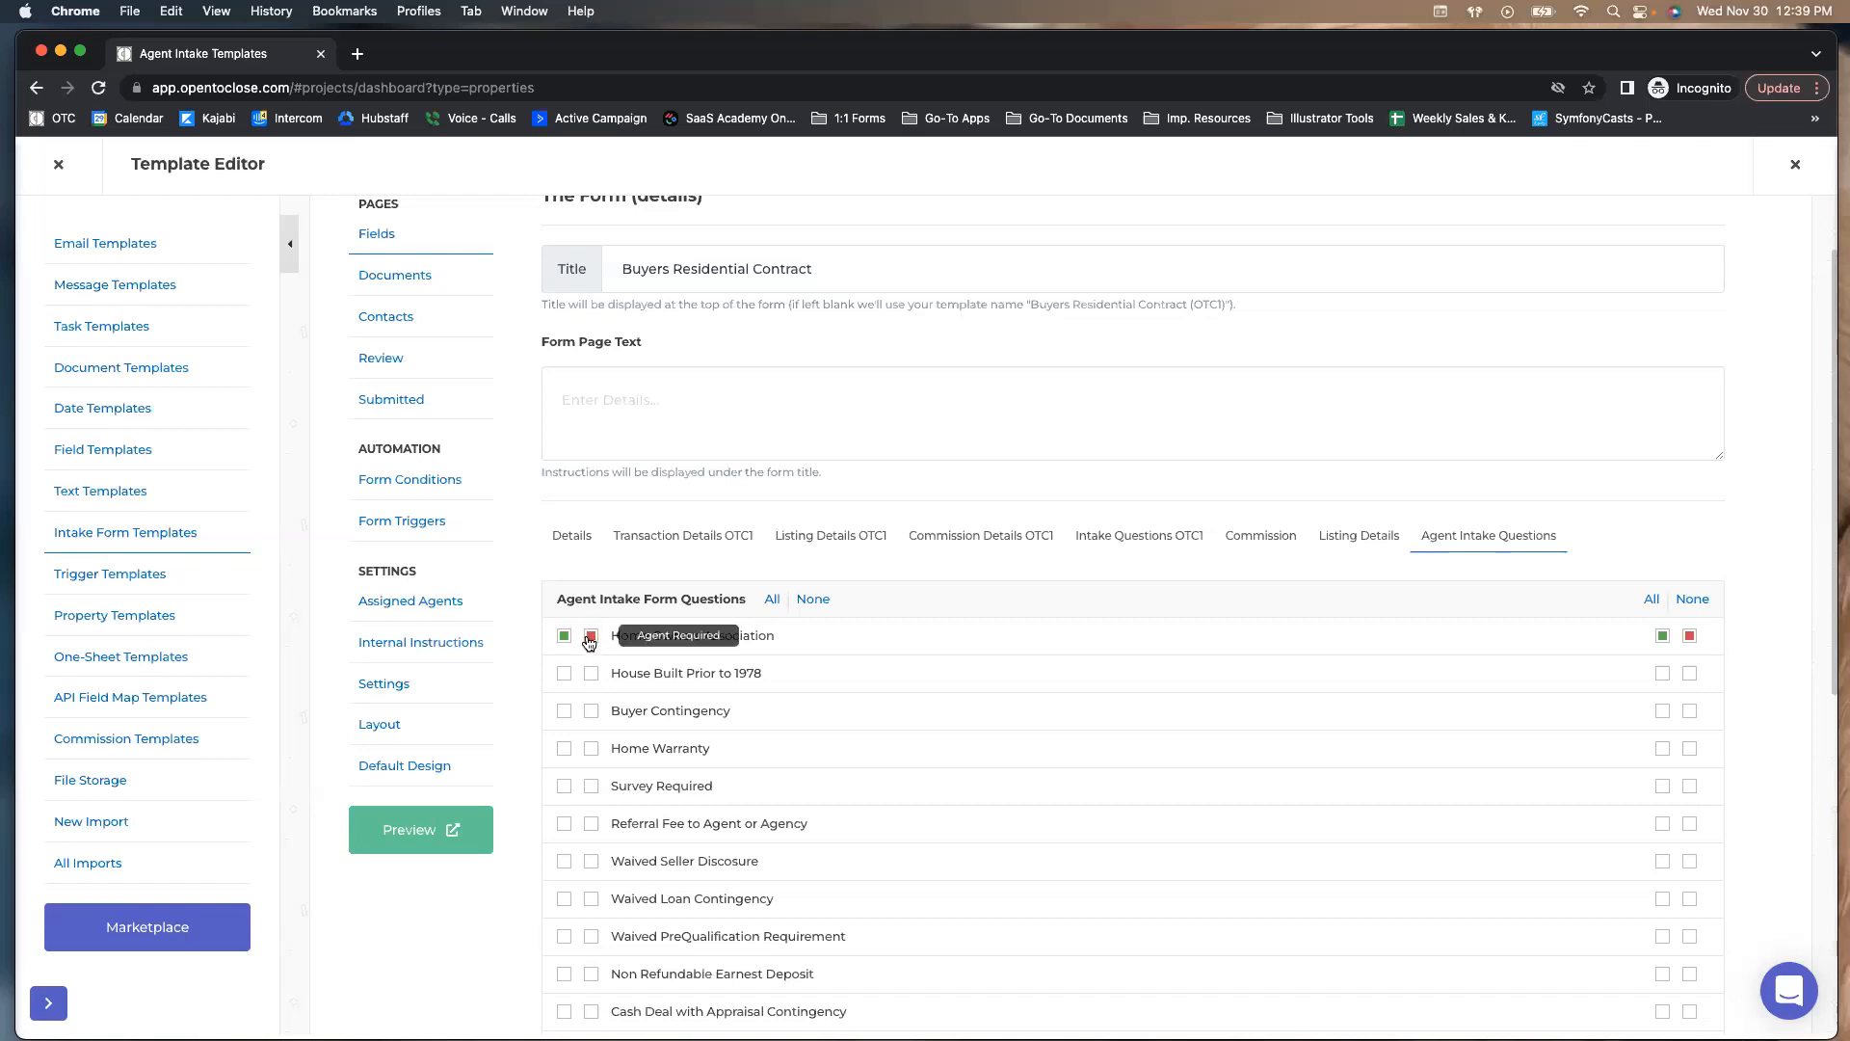
left_click(1687, 638)
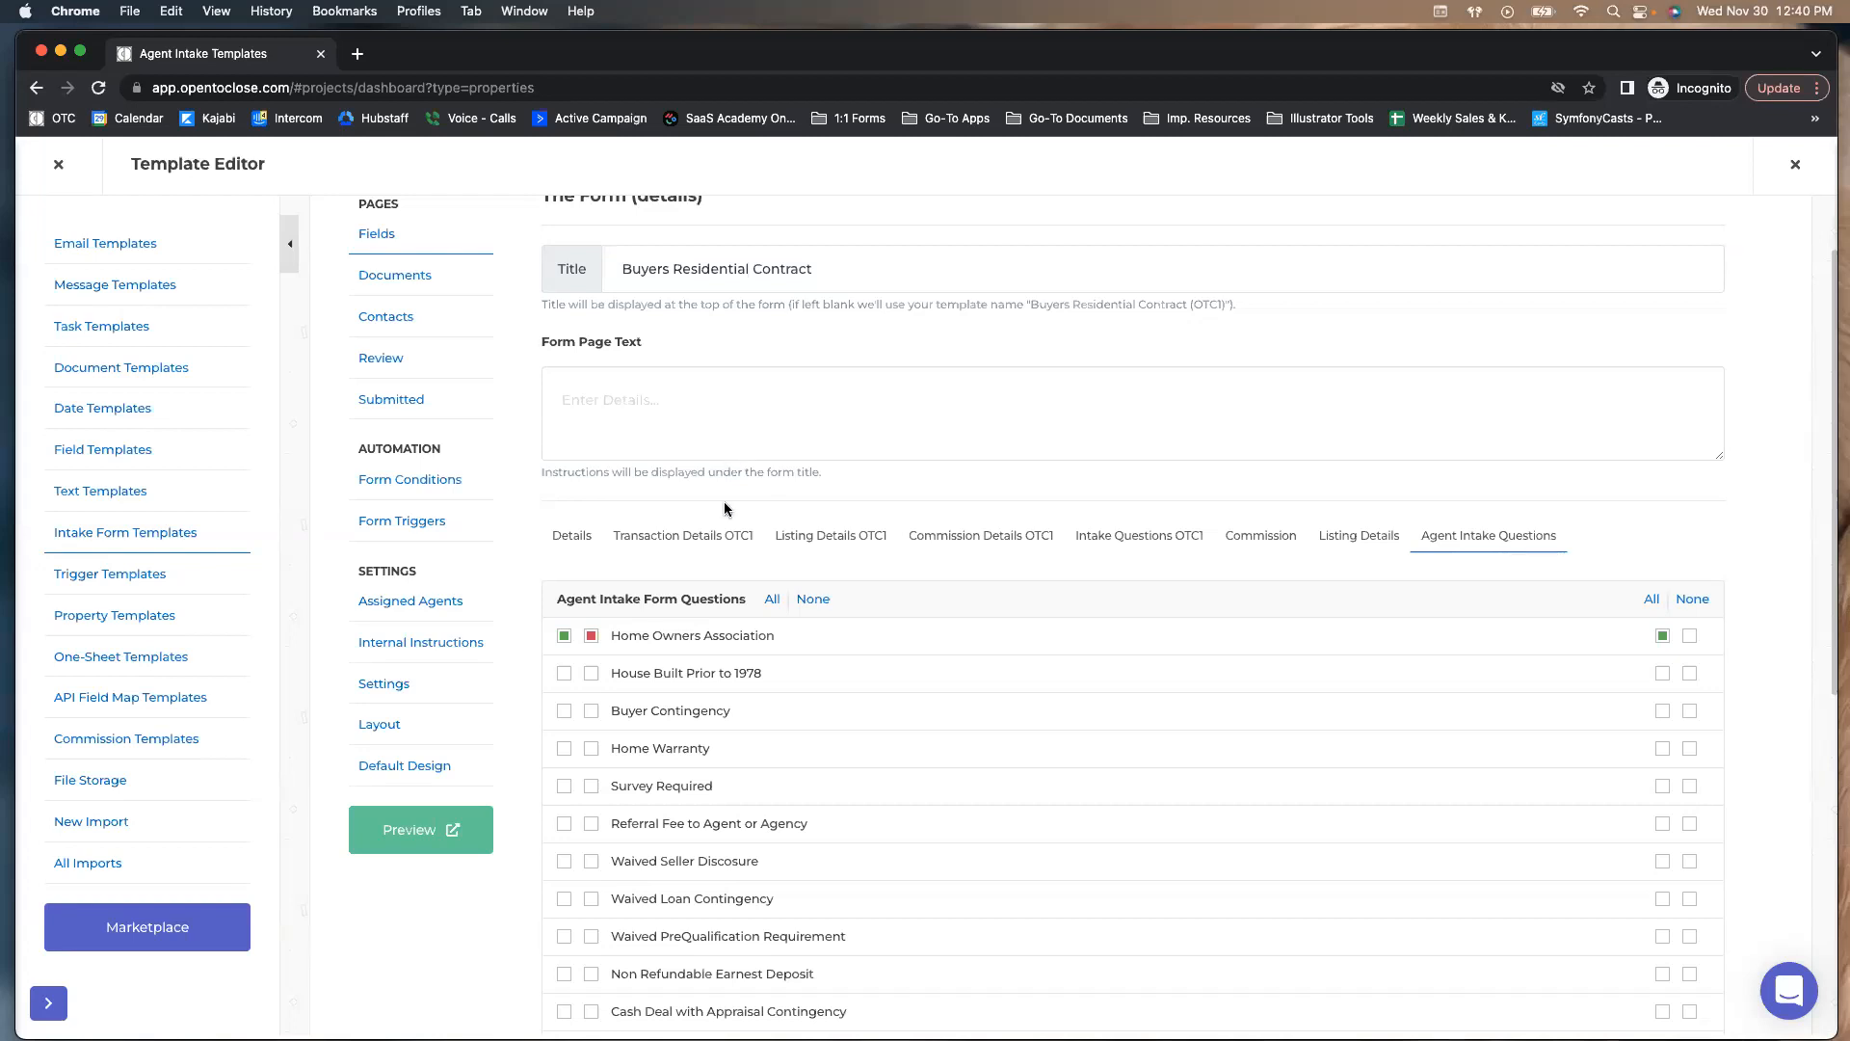
Close the template, reopen the Field Editor, and switch from Listing Details to the Agent Intake Questions group
left_click(58, 163)
mouse_move(47, 649)
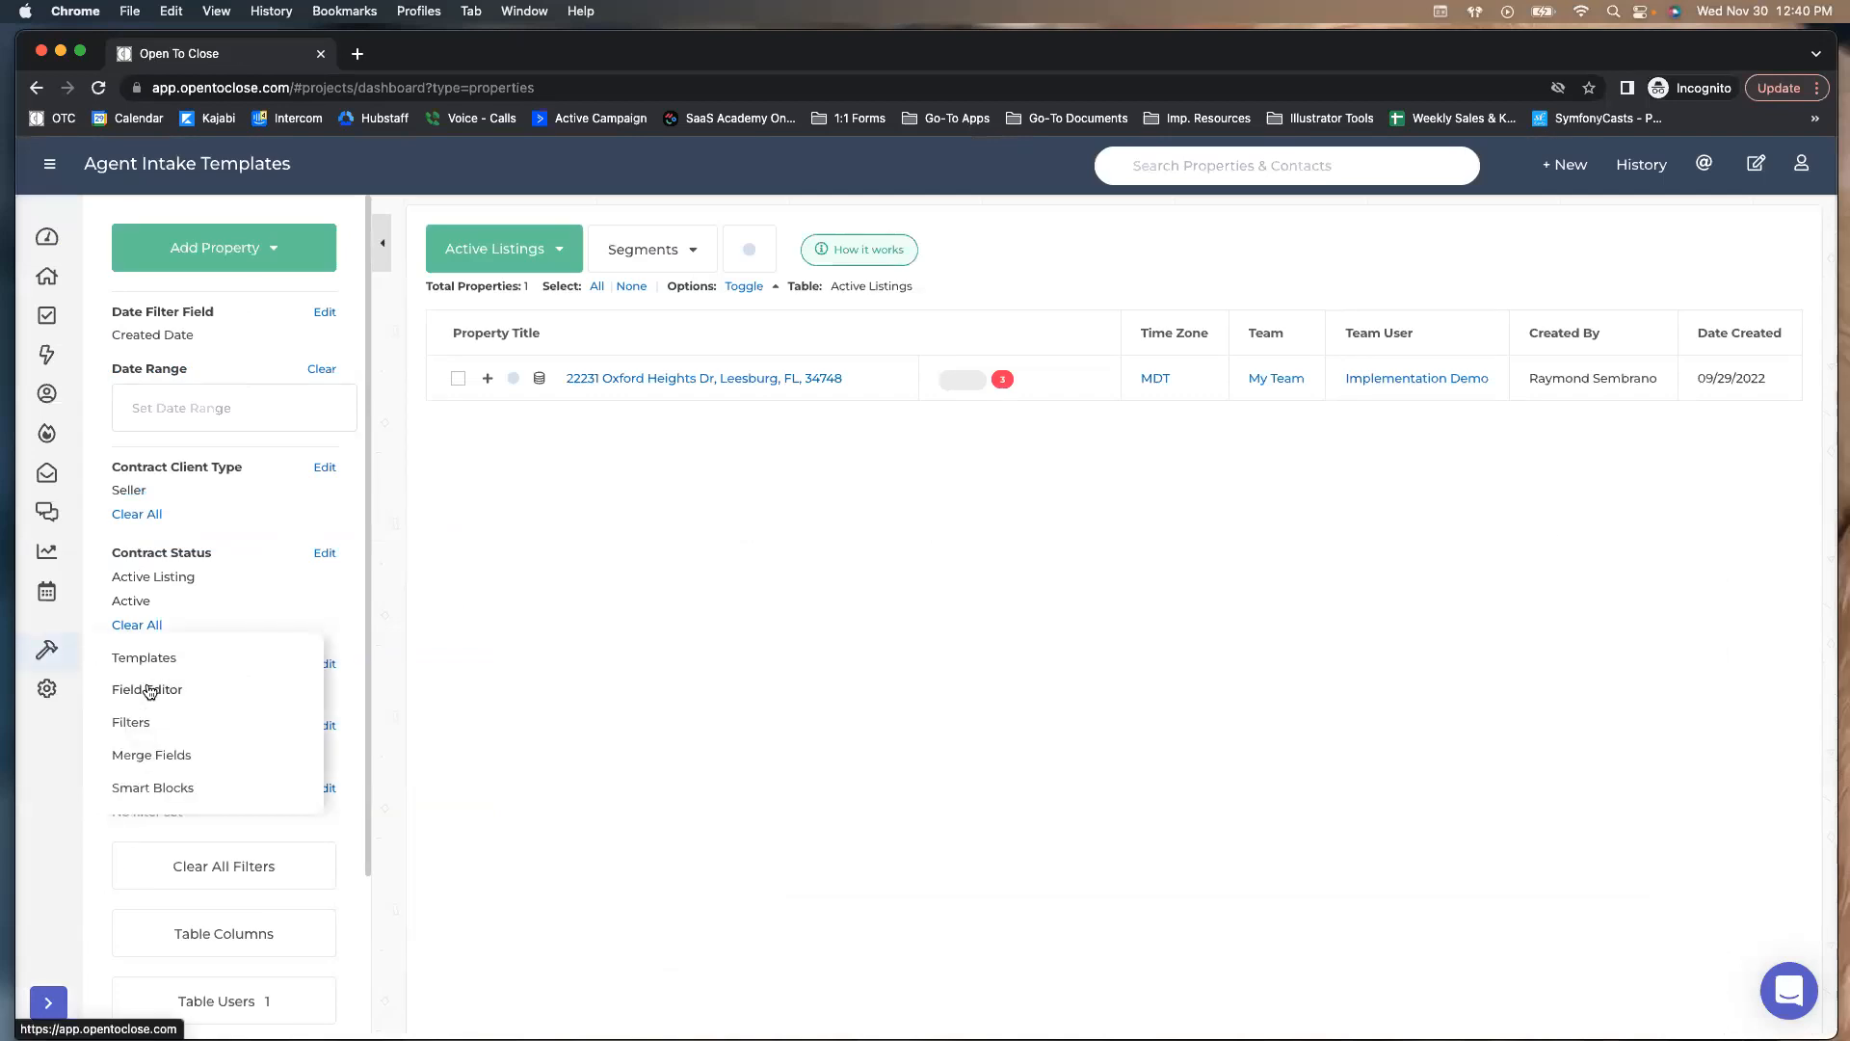
left_click(148, 690)
mouse_move(200, 273)
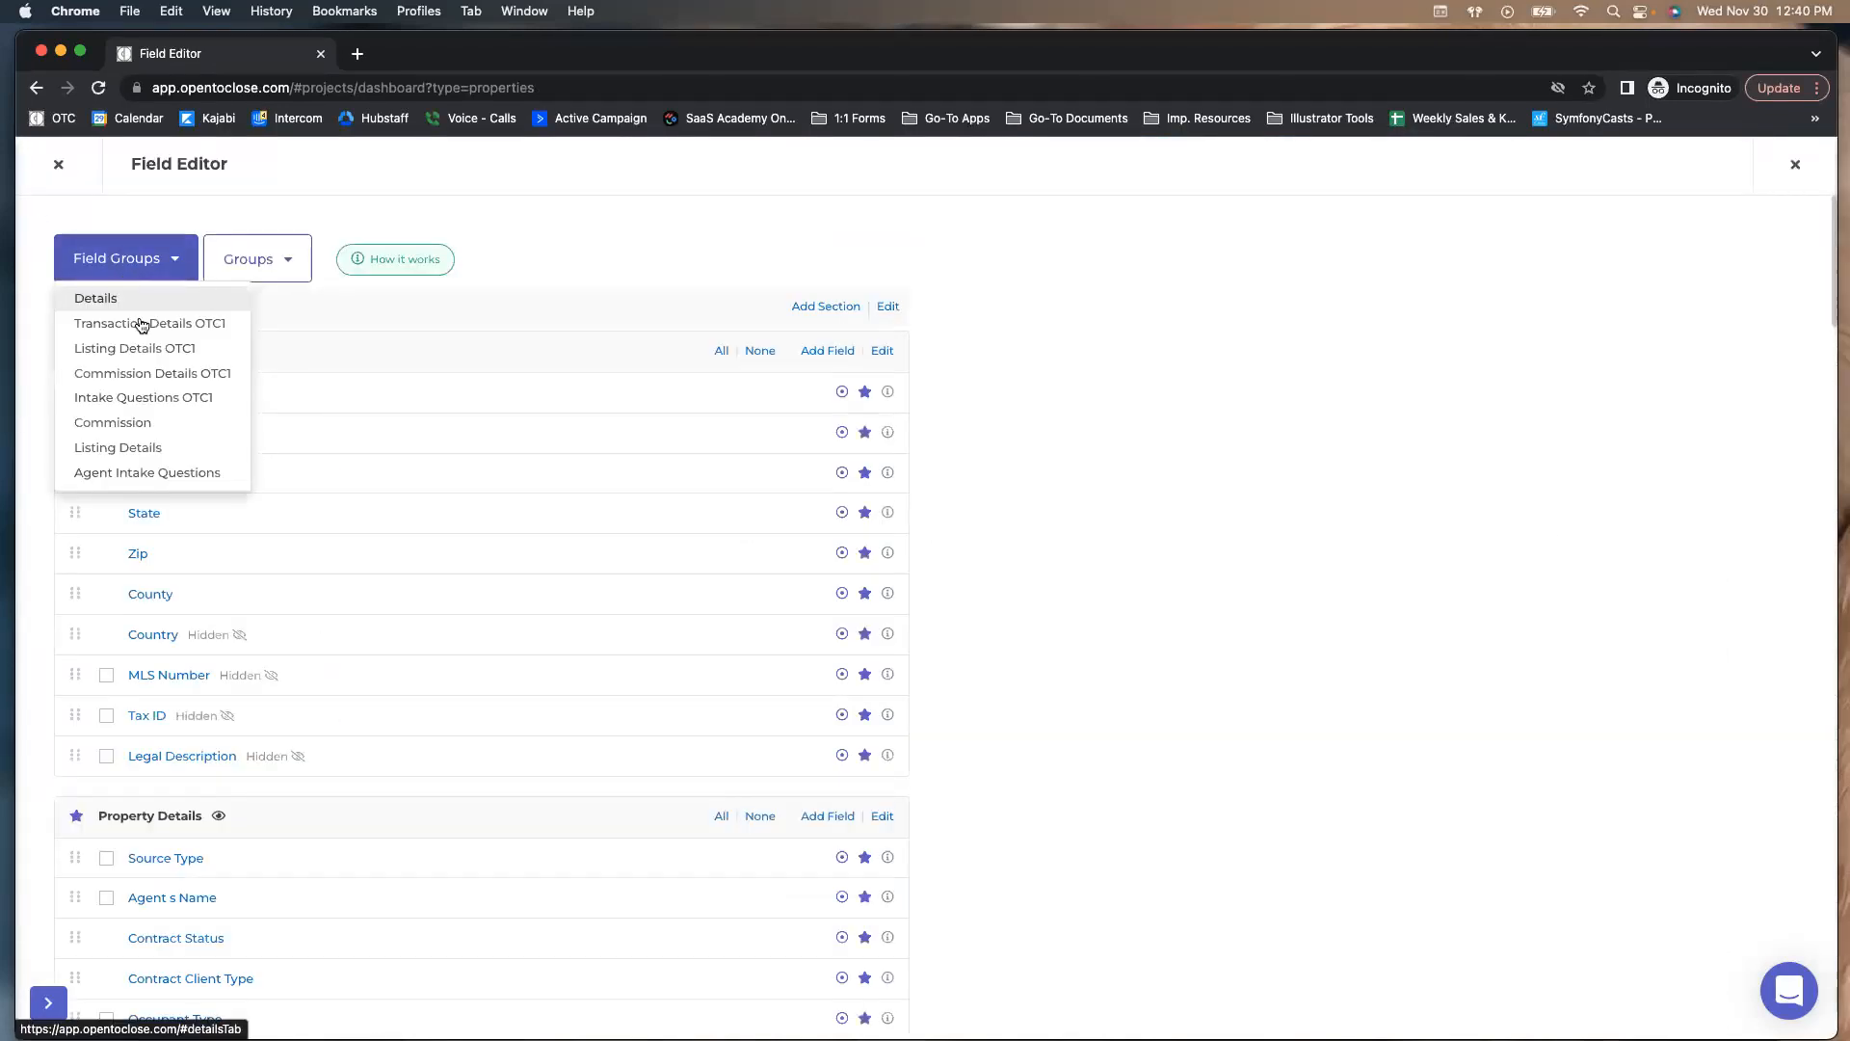
left_click(135, 449)
mouse_move(116, 258)
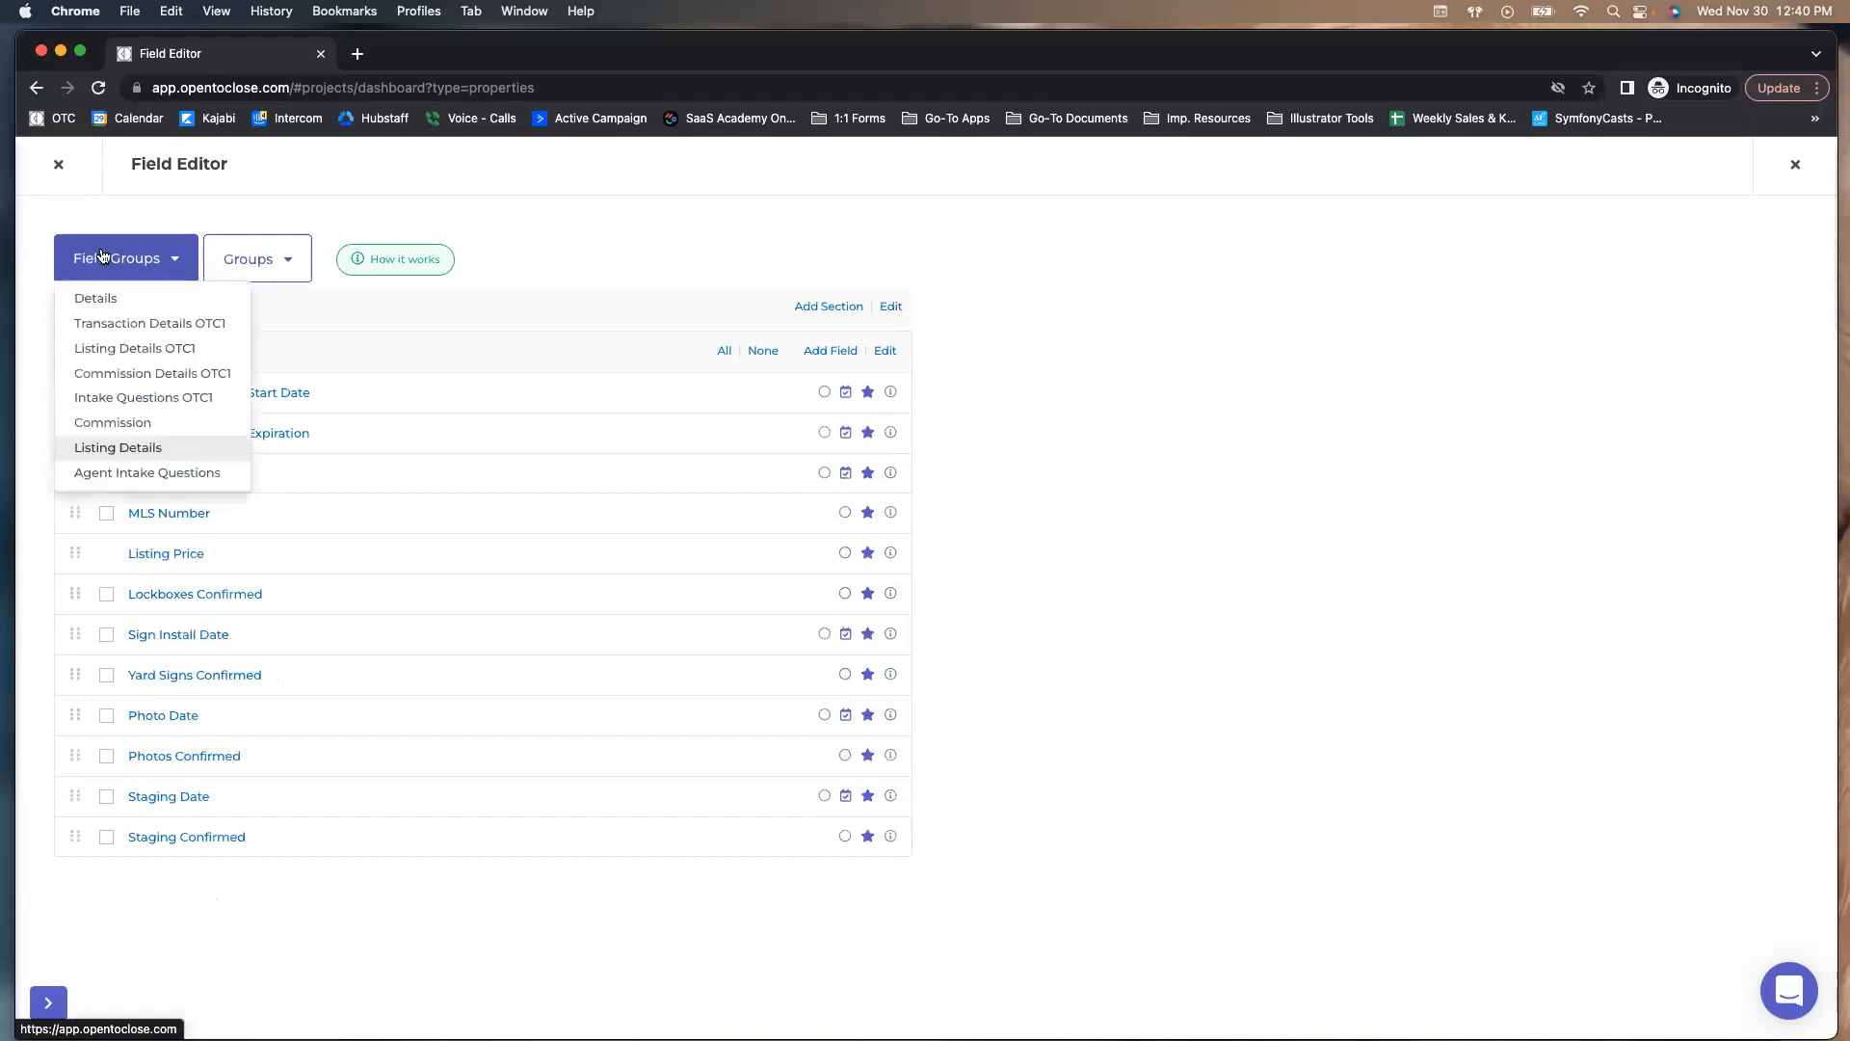
left_click(130, 475)
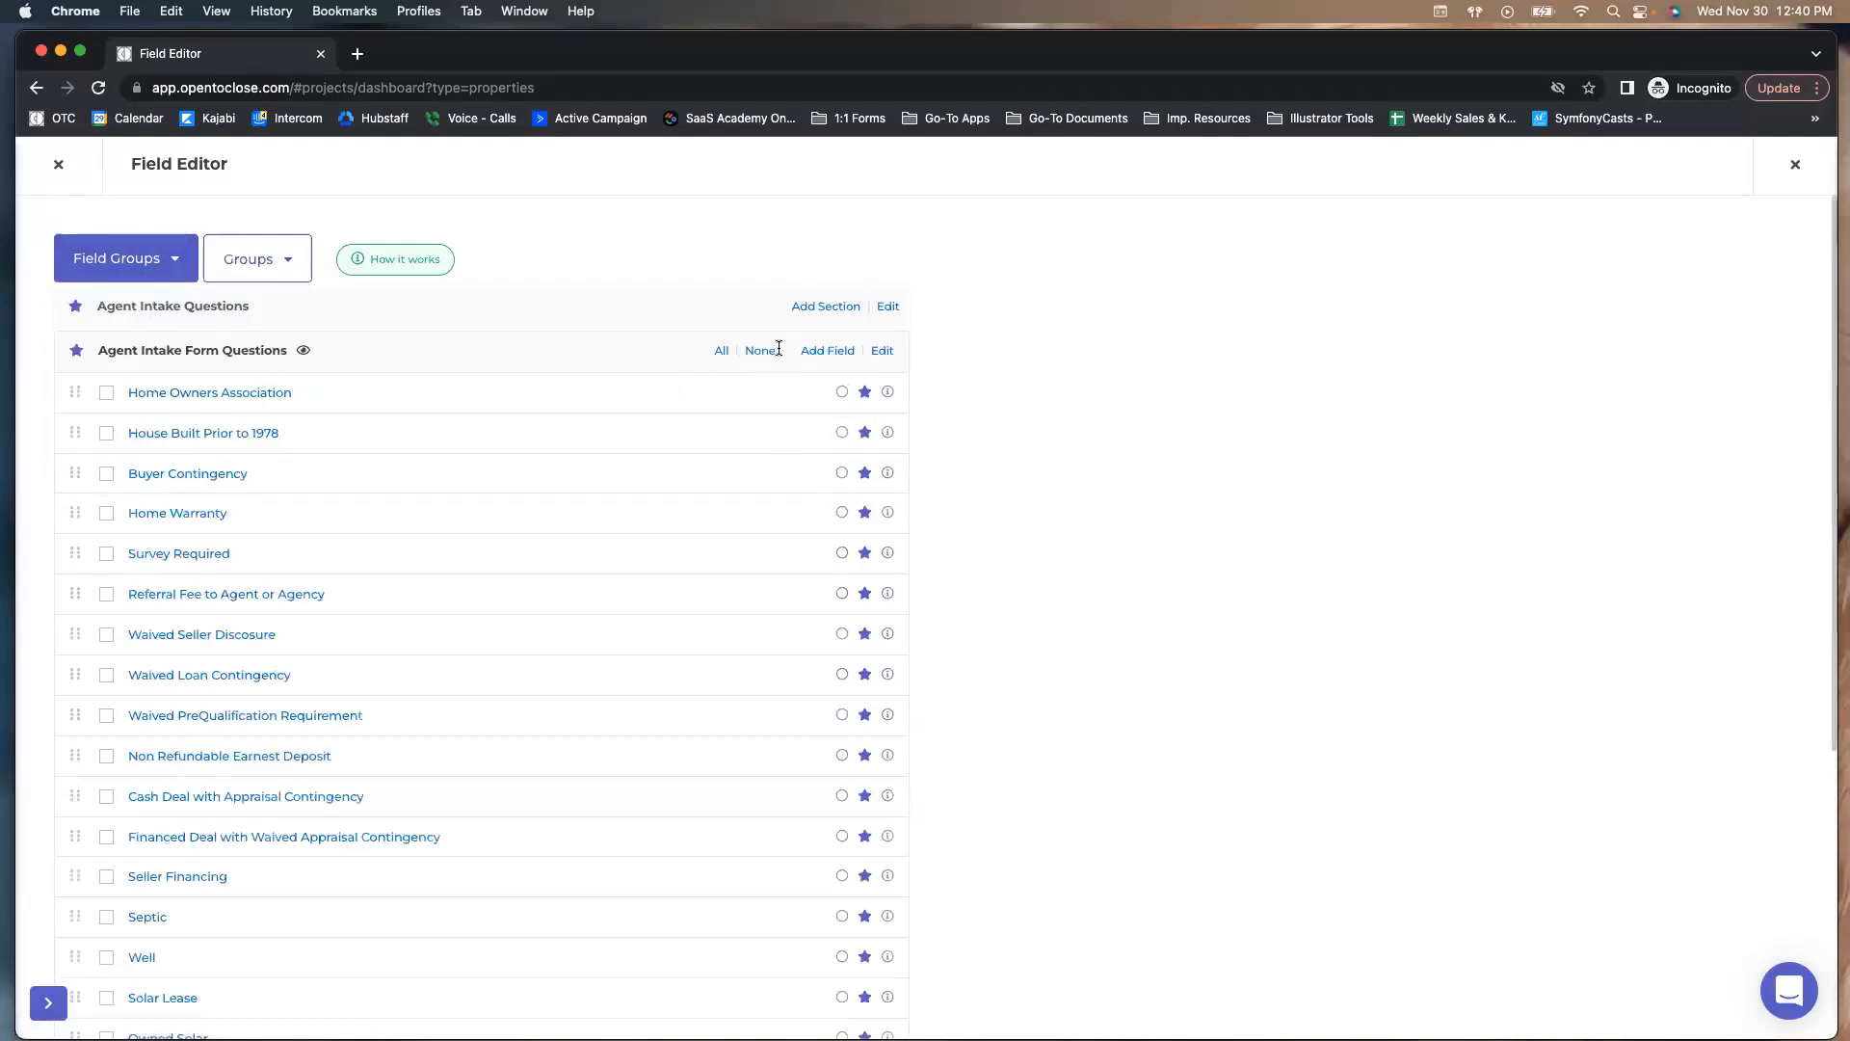
mouse_move(160, 278)
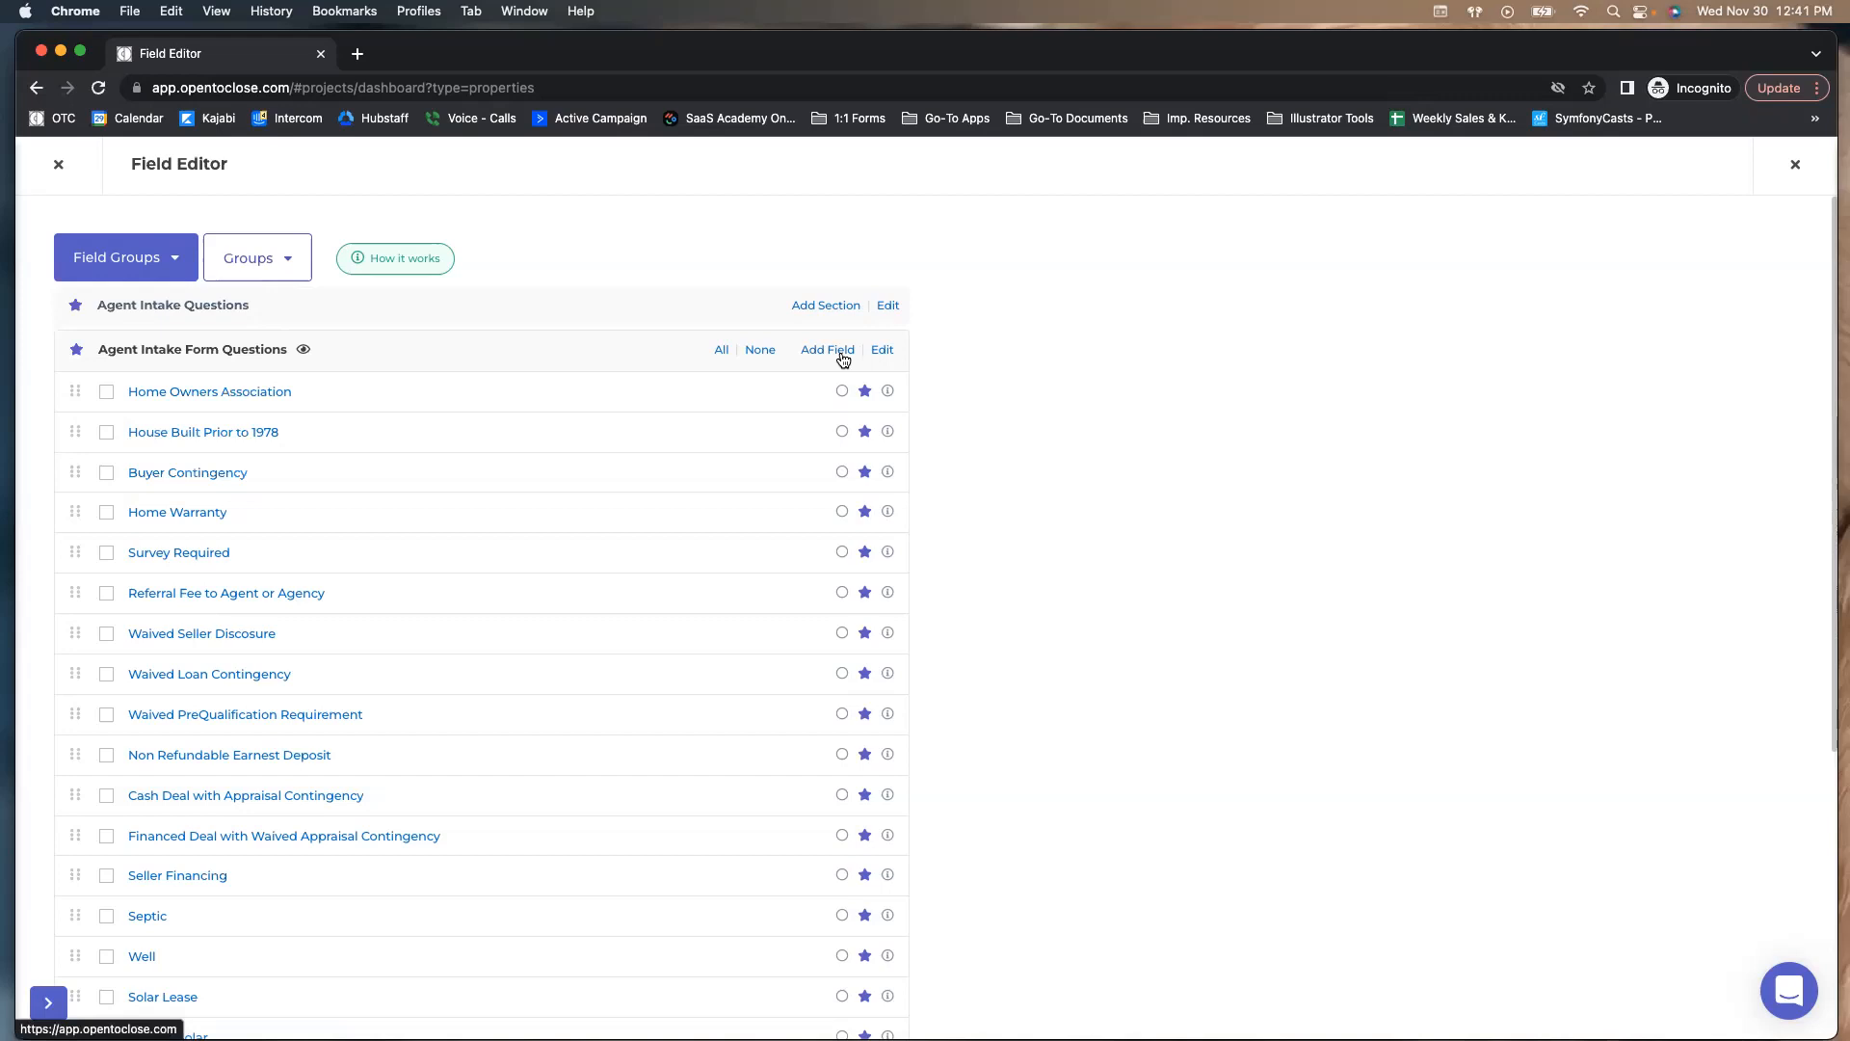
mouse_move(97, 289)
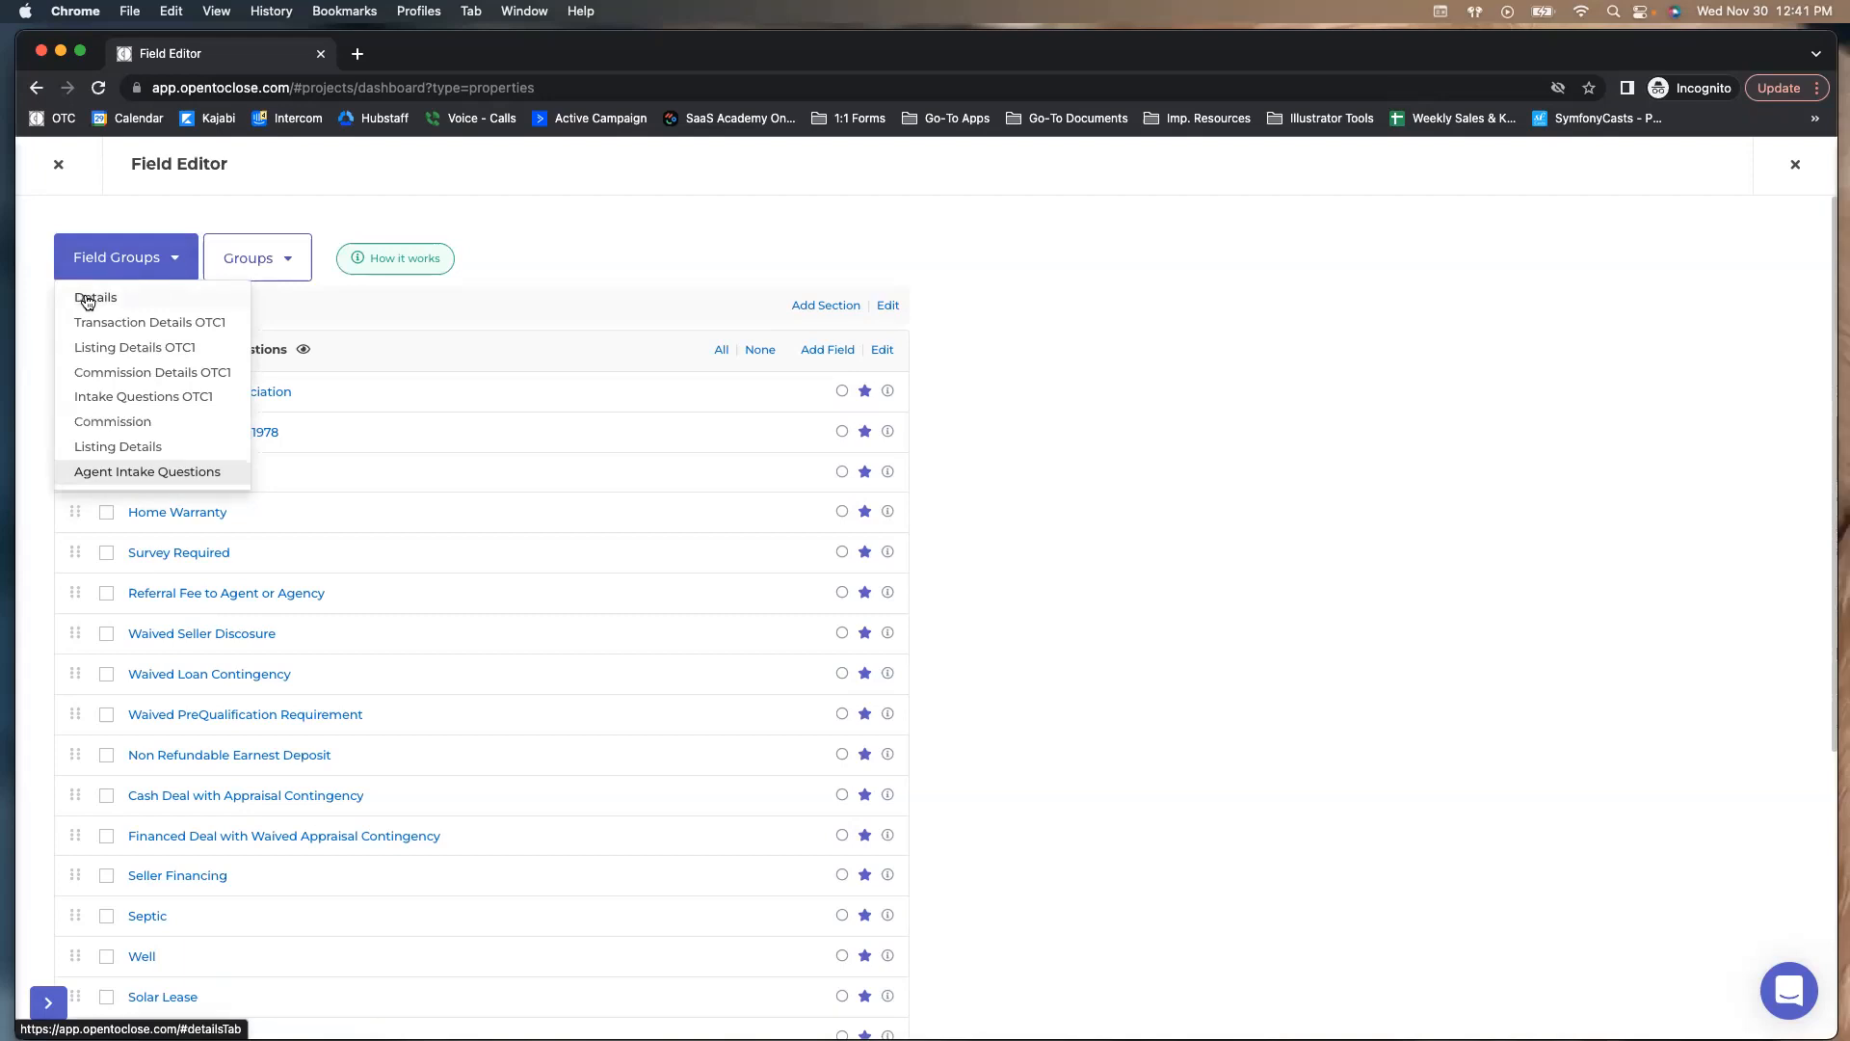
Abandon a new Agent Intake Form Questions field and start a new Agent Intake Questions section instead
left_click(822, 351)
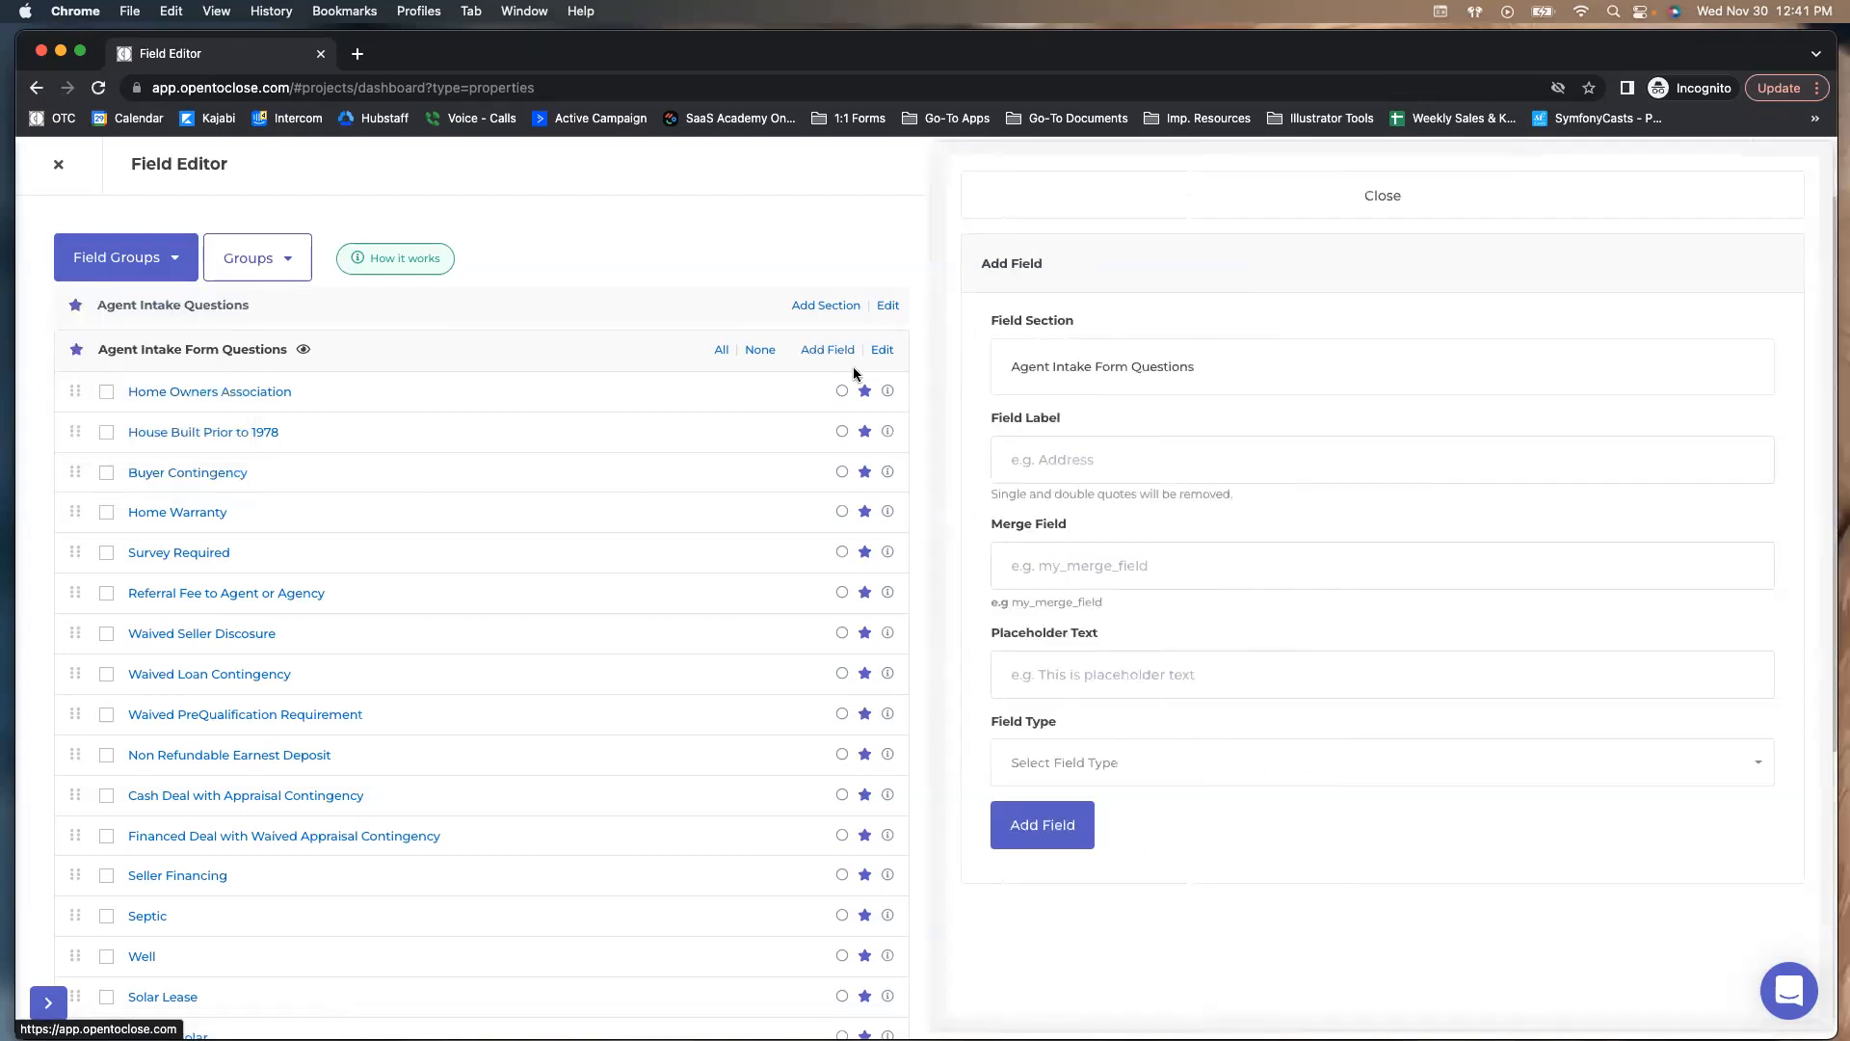
left_click(1123, 453)
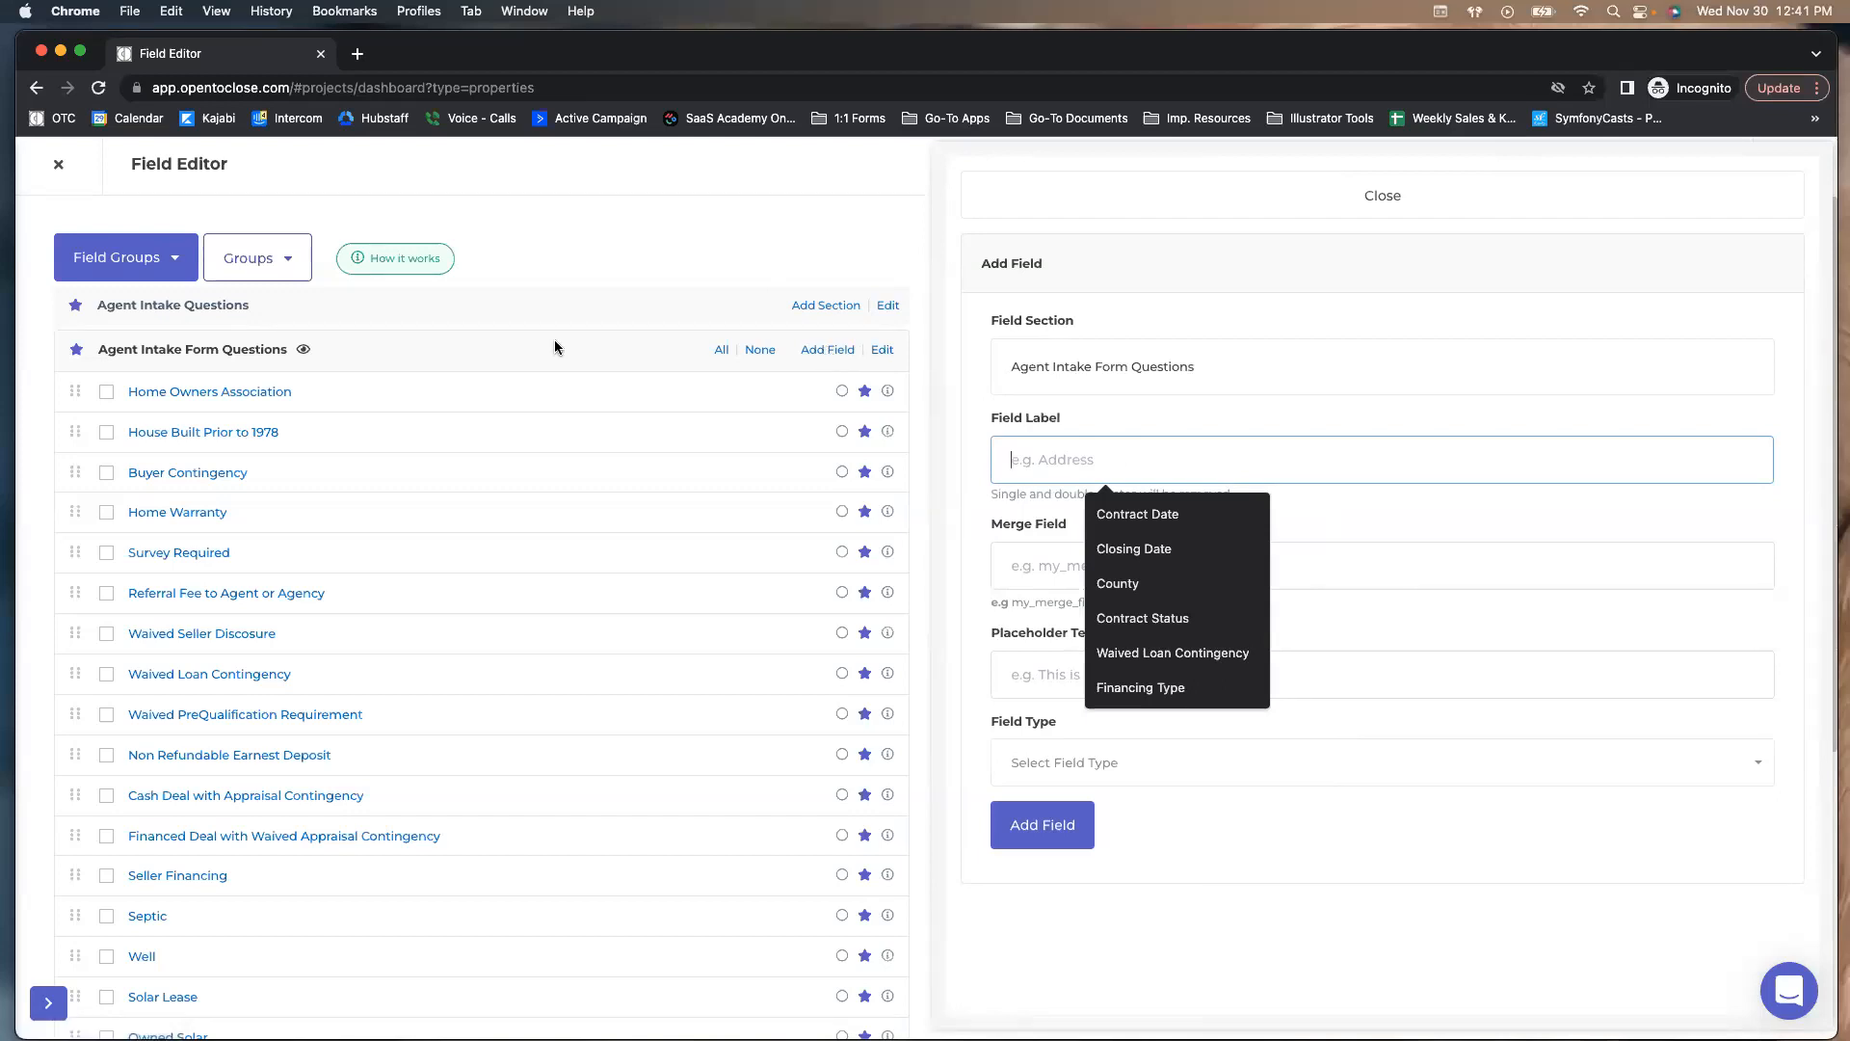
left_click(1002, 206)
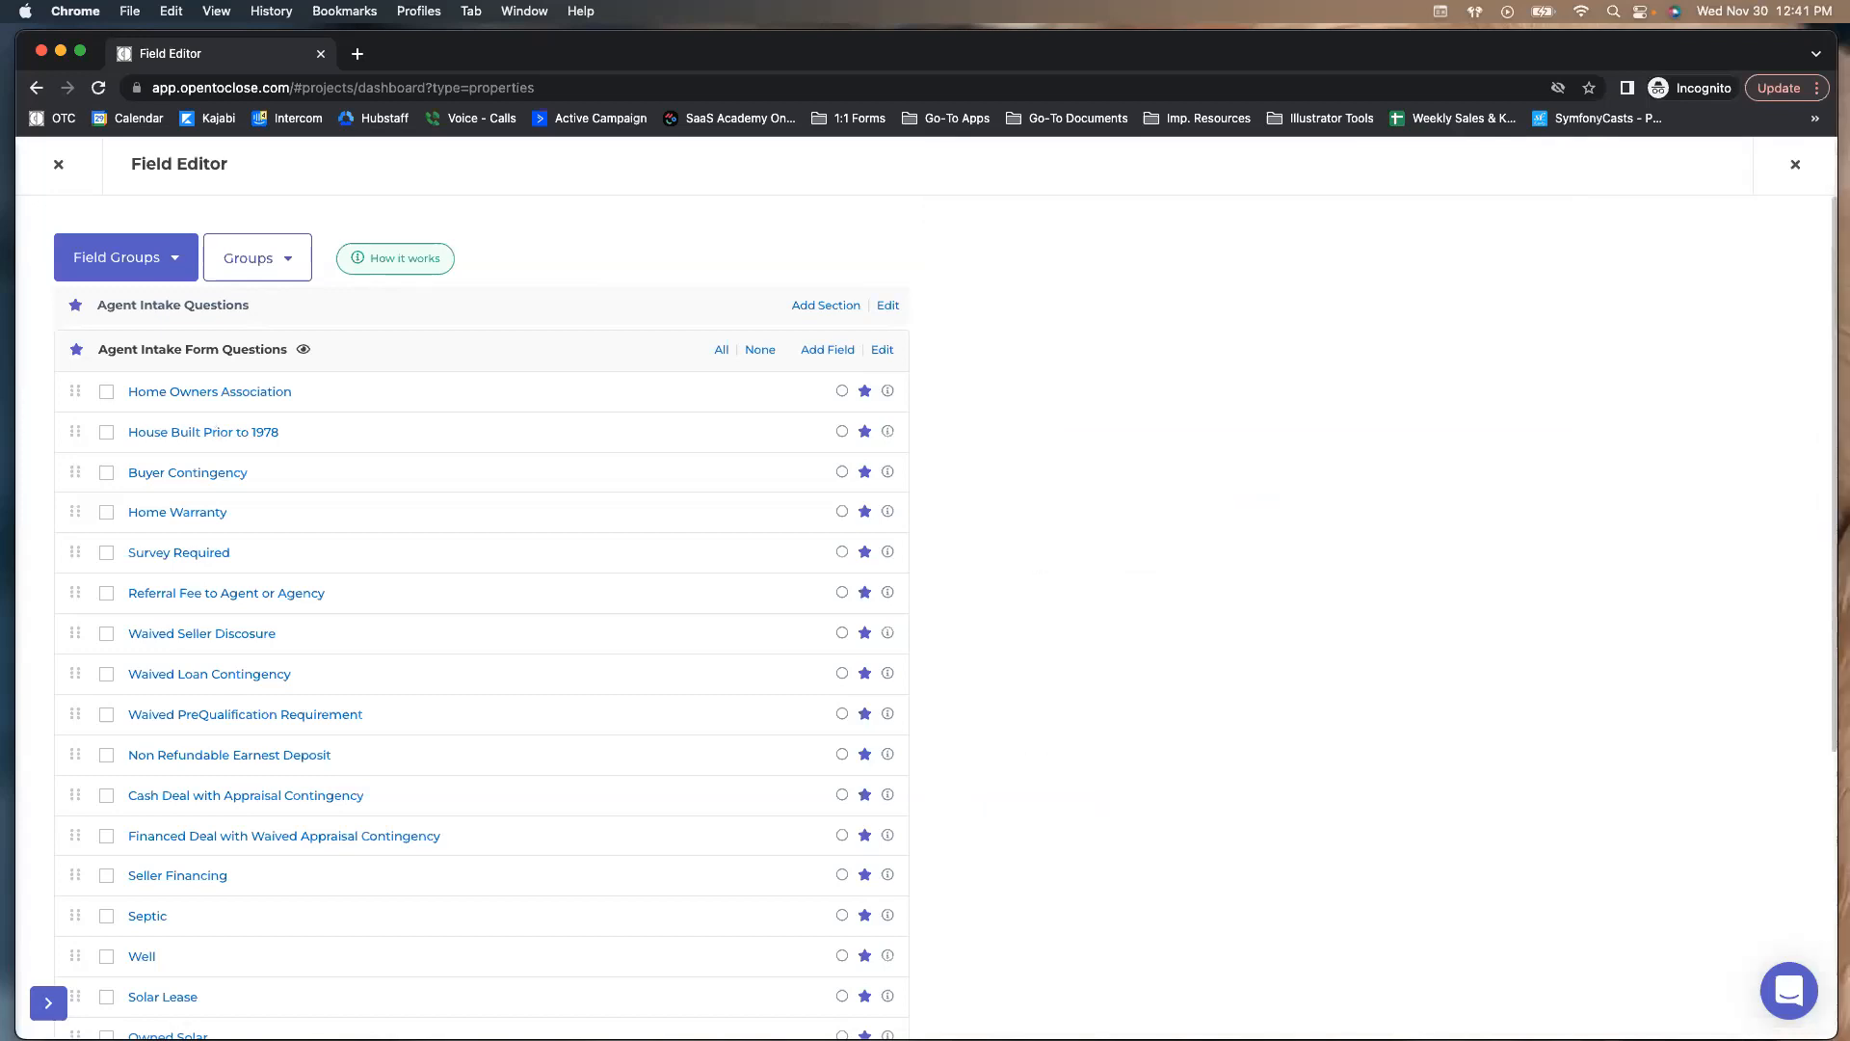
left_click(800, 306)
Cancel the first new-section form and reselect the Agent Intake Questions field group
left_click(1094, 338)
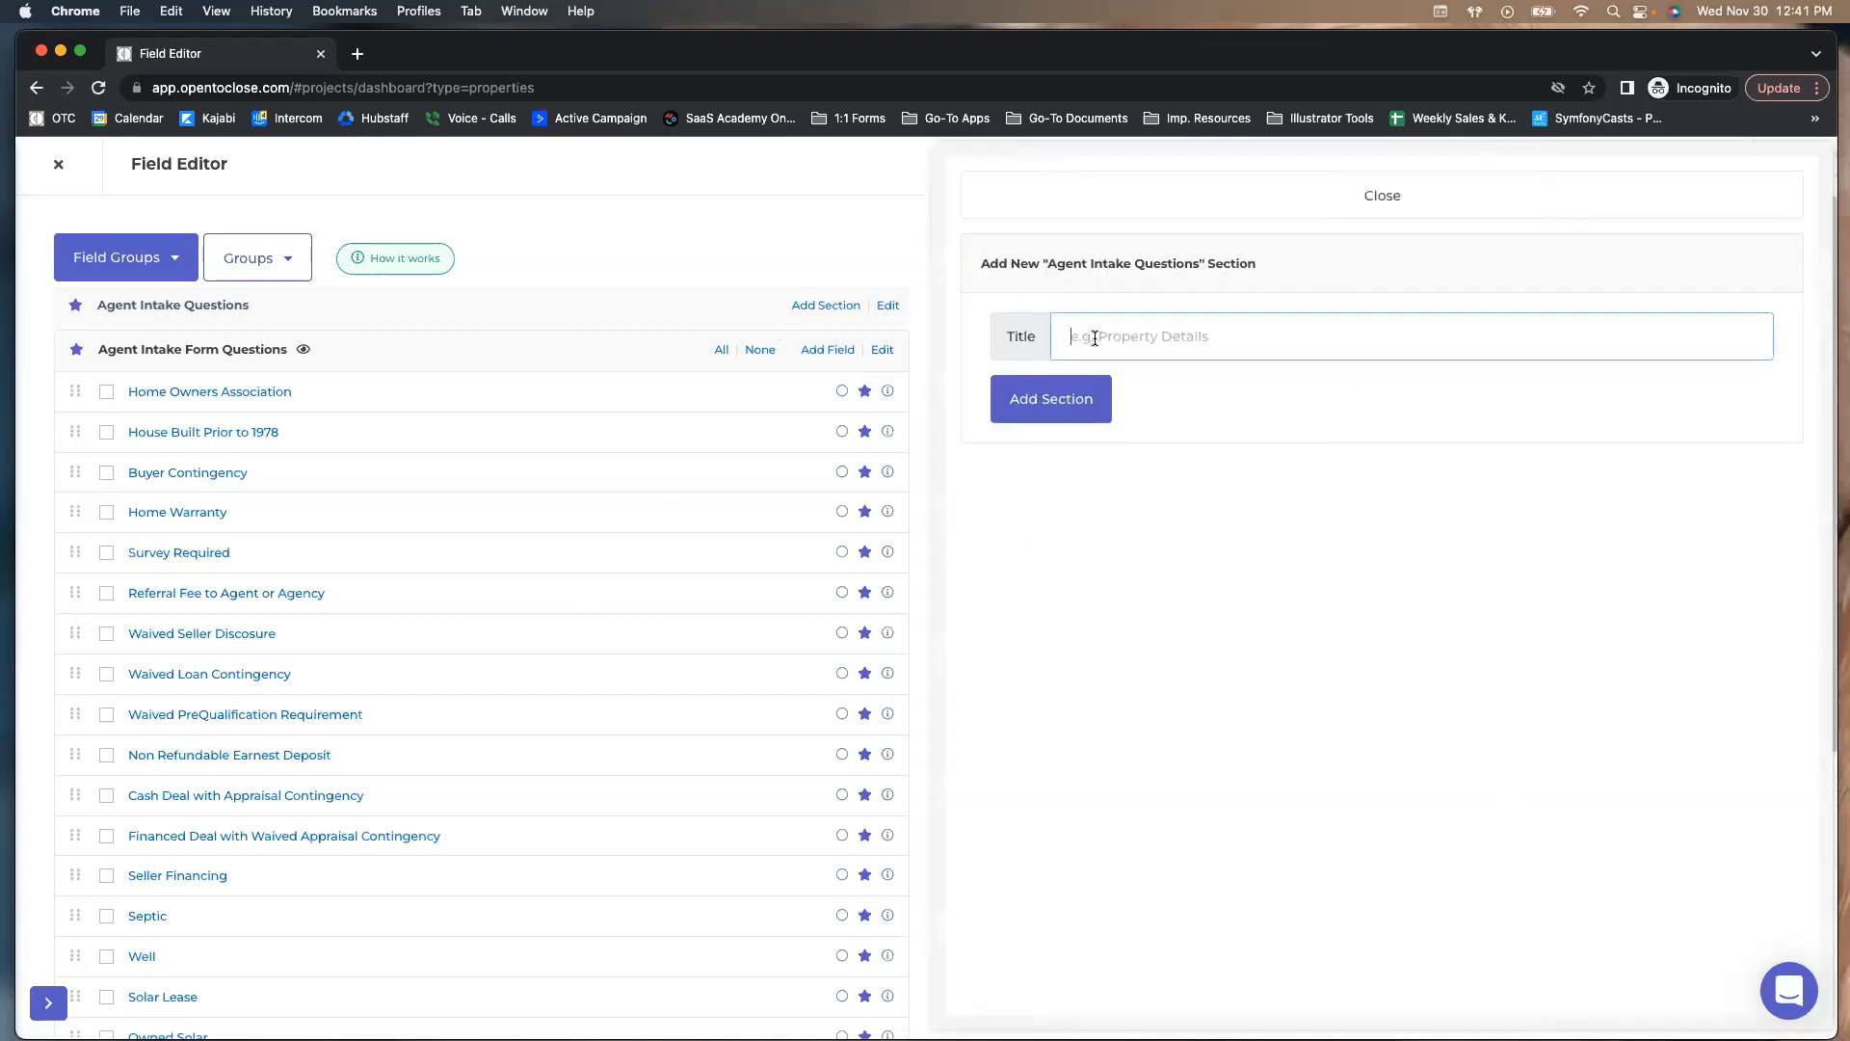
left_click(1014, 195)
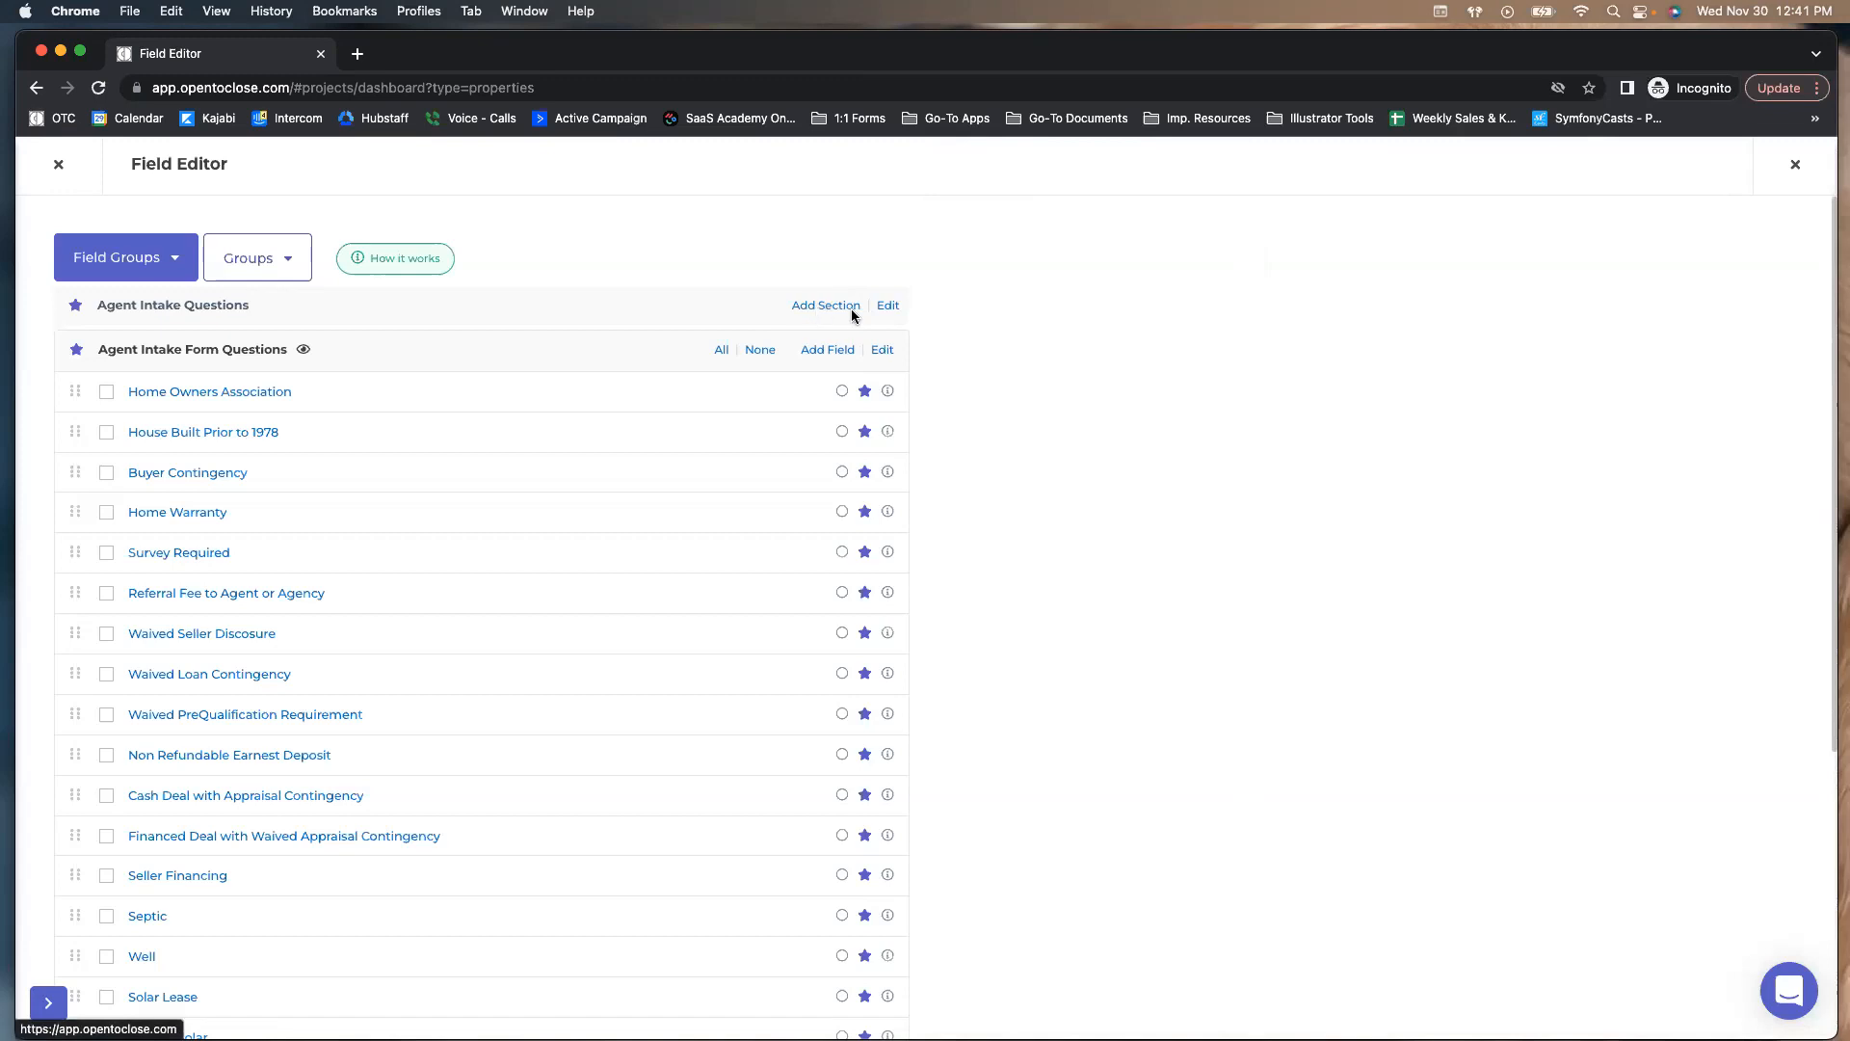
left_click(140, 273)
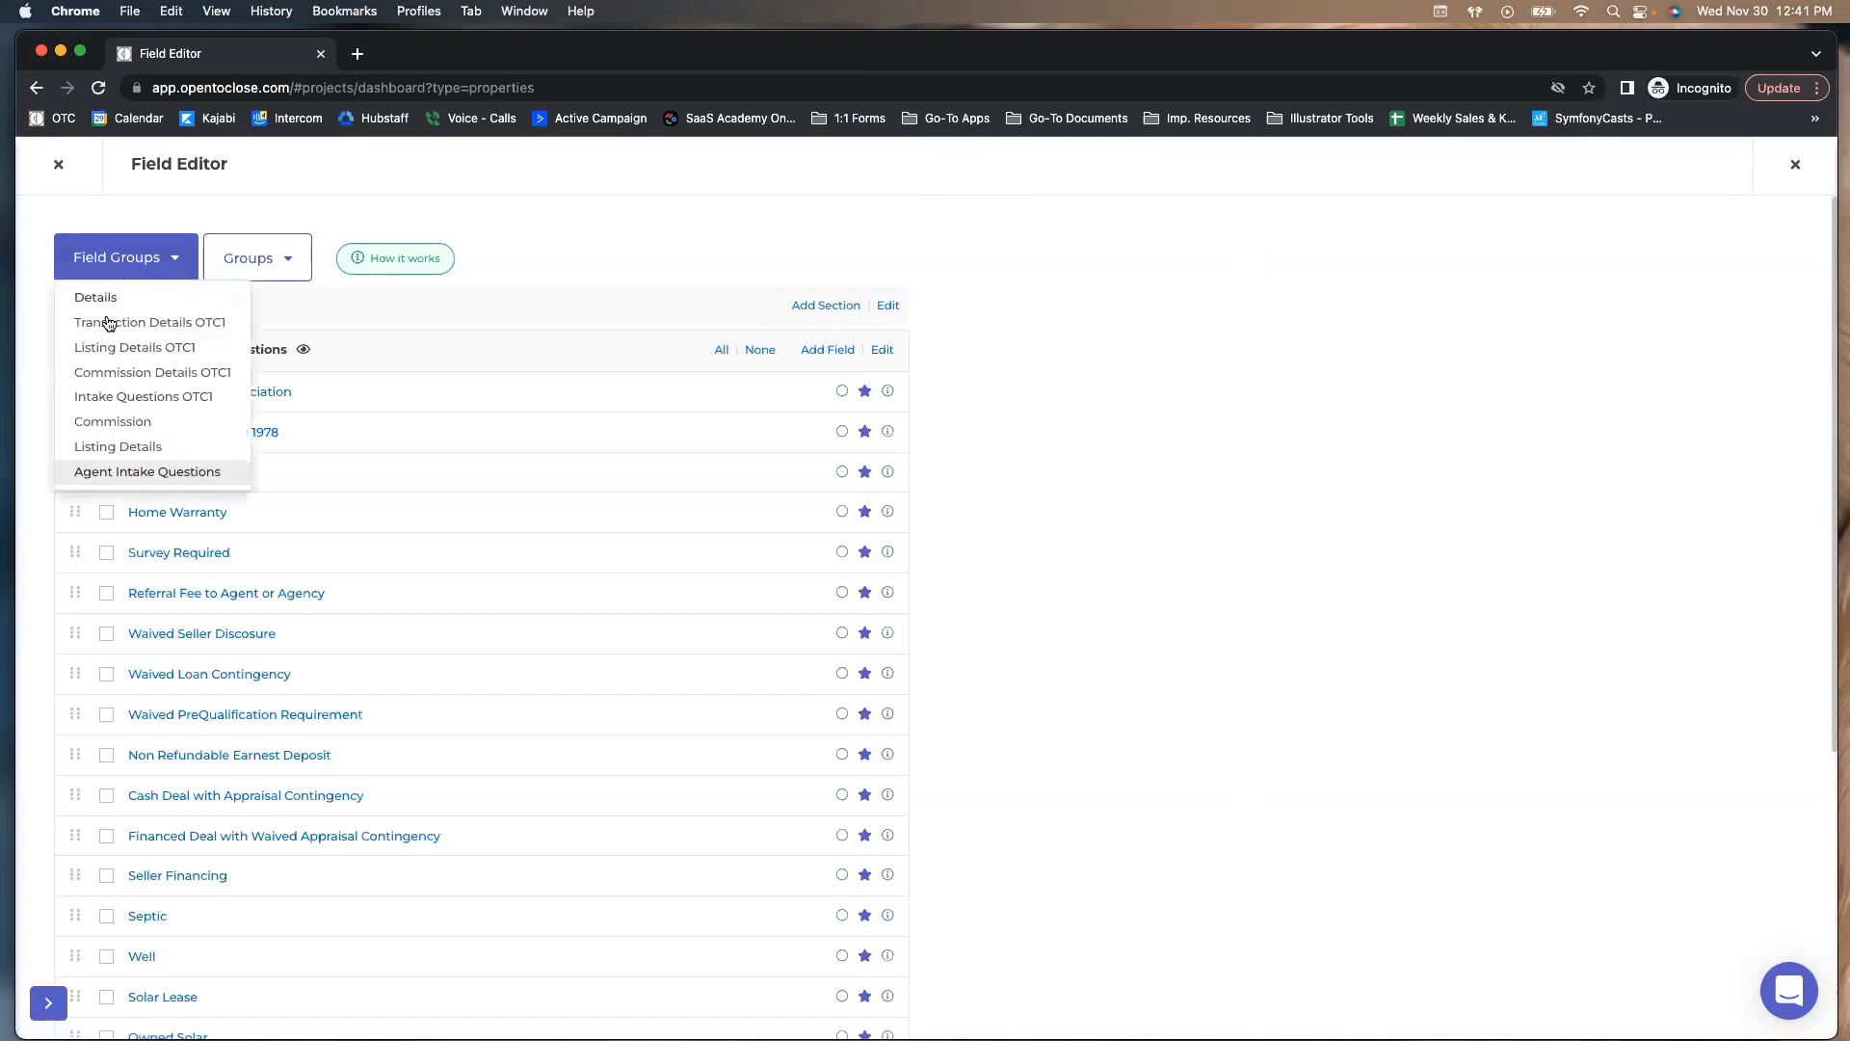
left_click(112, 472)
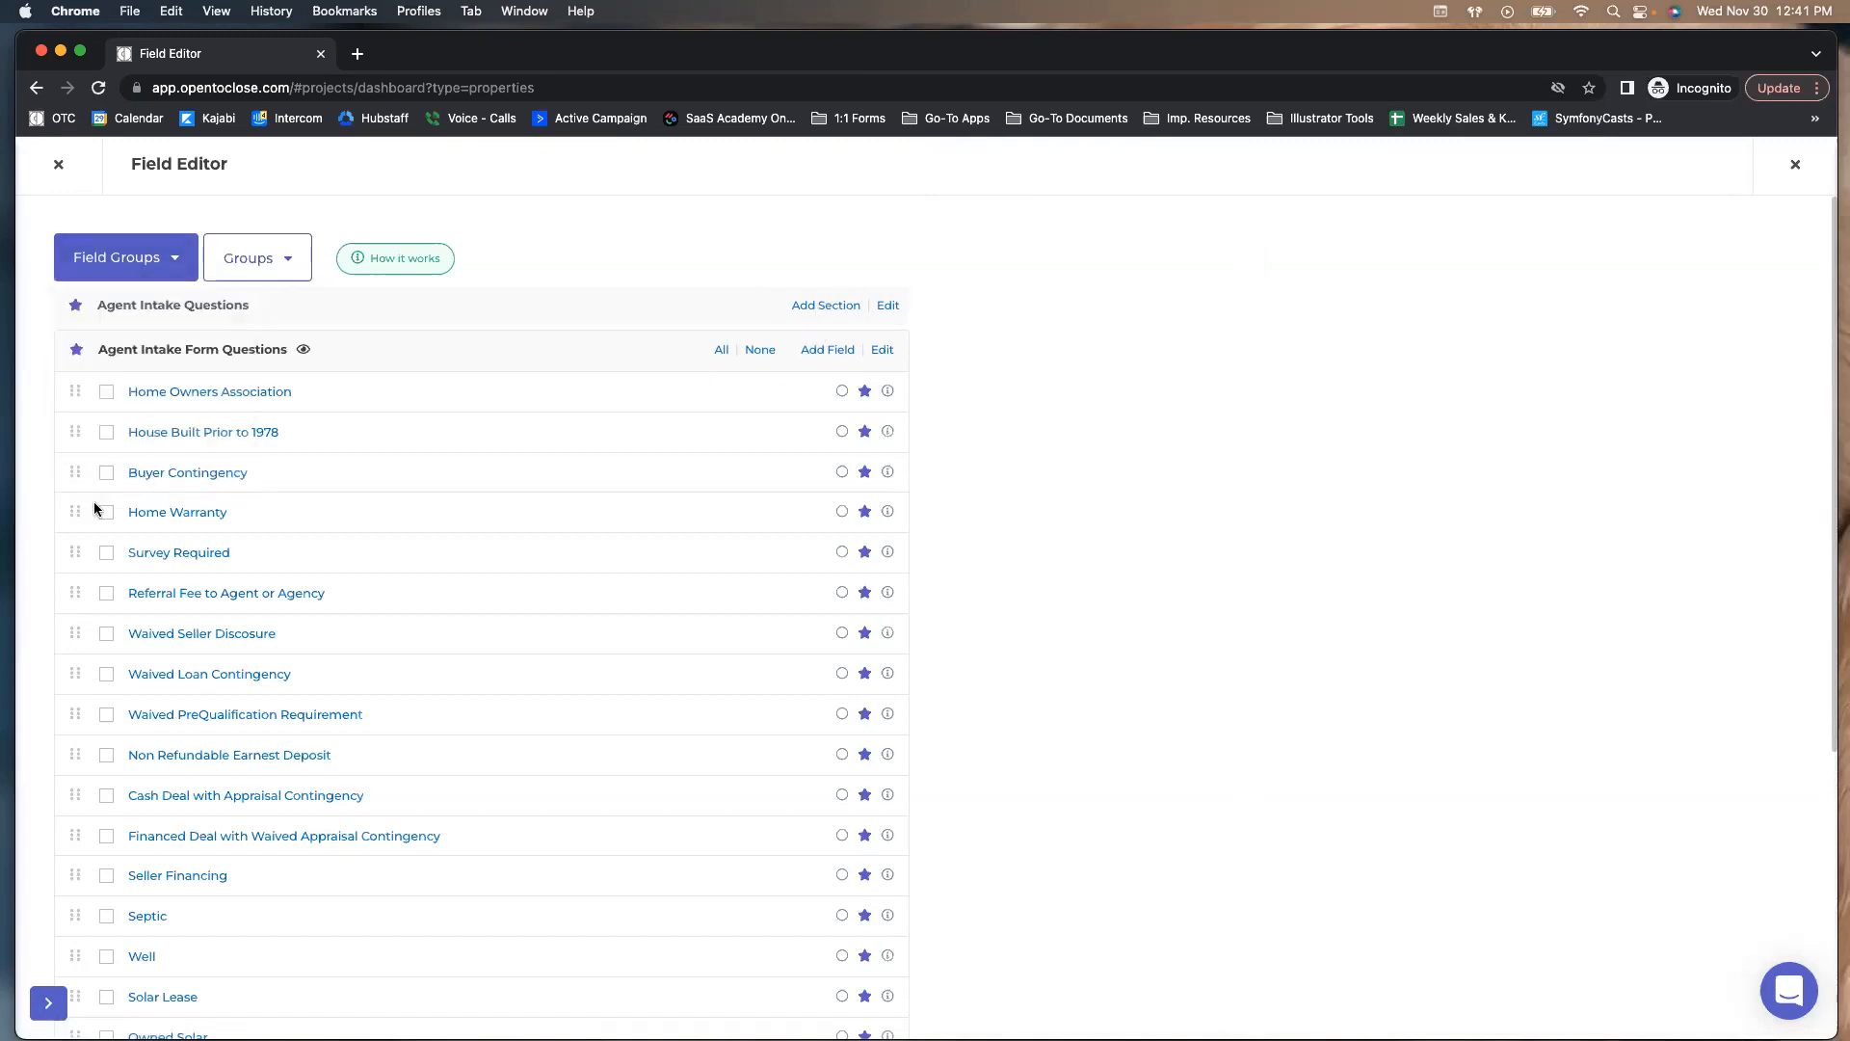
Add a section titled 'Contract Questions' to Agent Intake Questions, then open group sorting
left_click(834, 310)
left_click(1172, 338)
type("Contract")
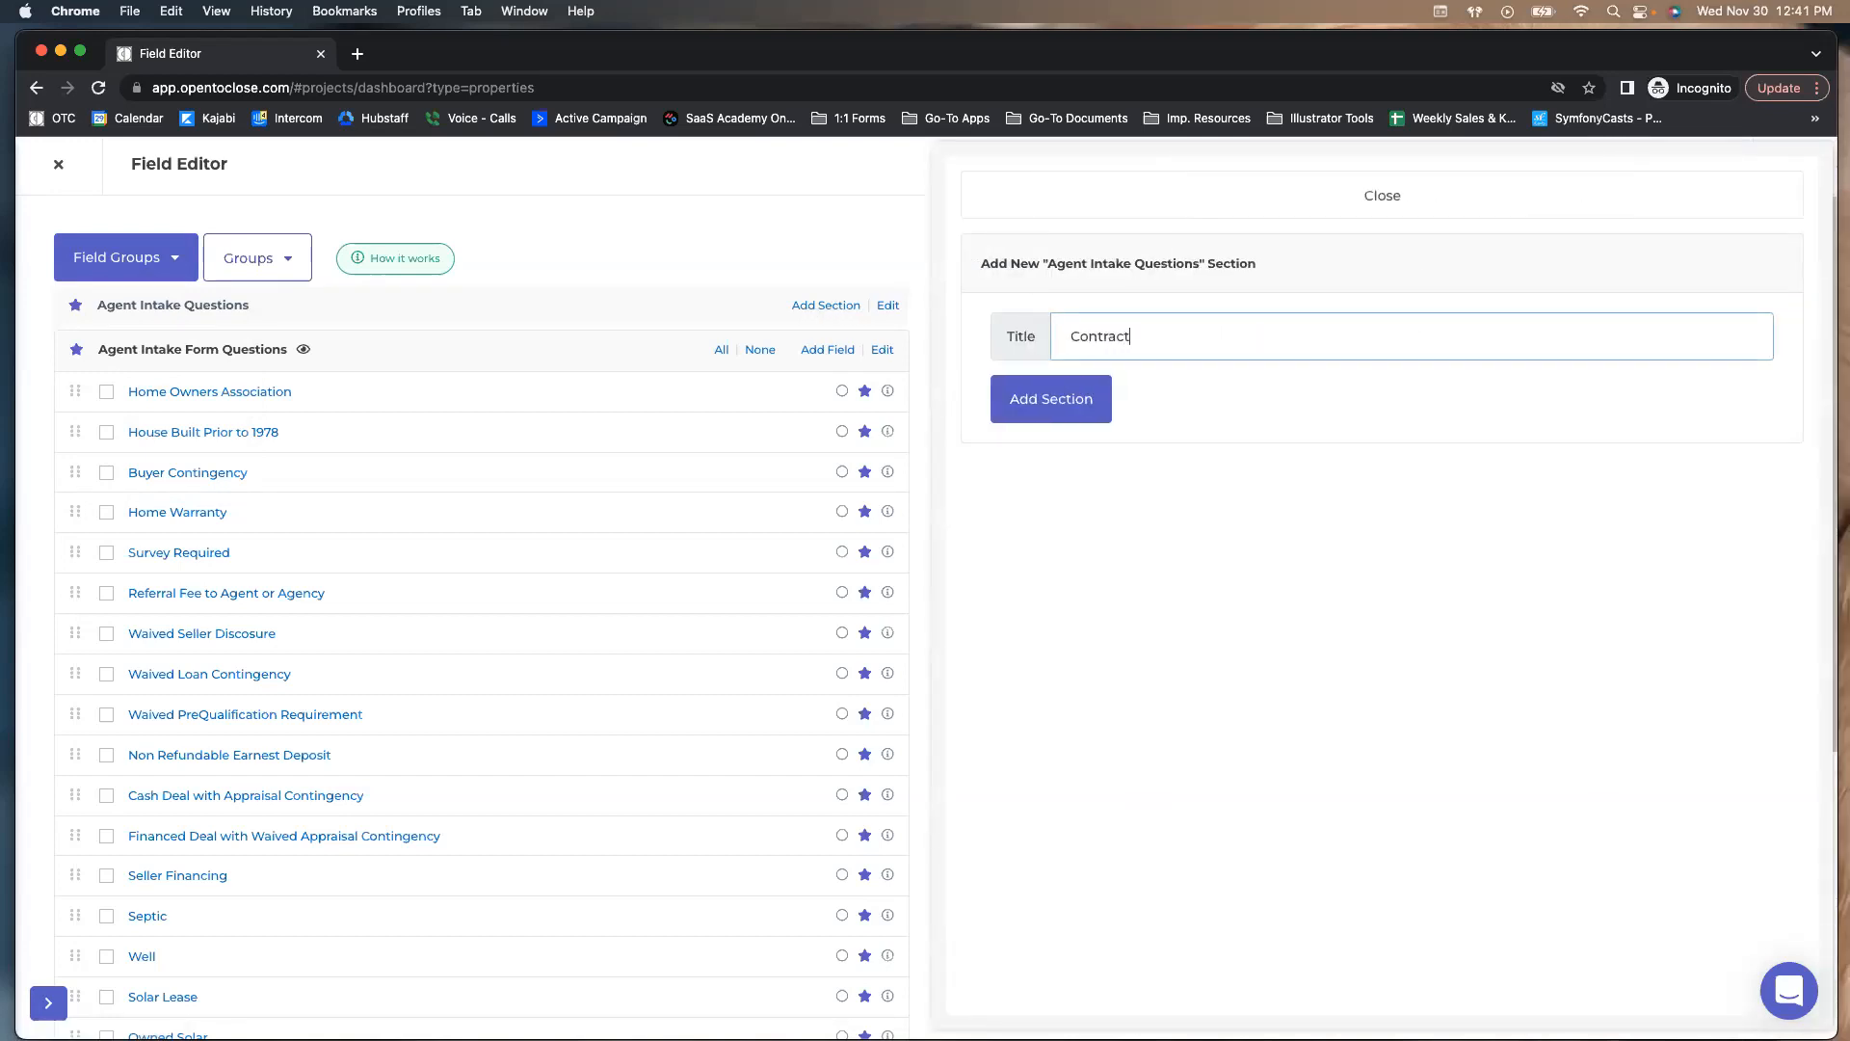
type(" Questions")
left_click(1089, 400)
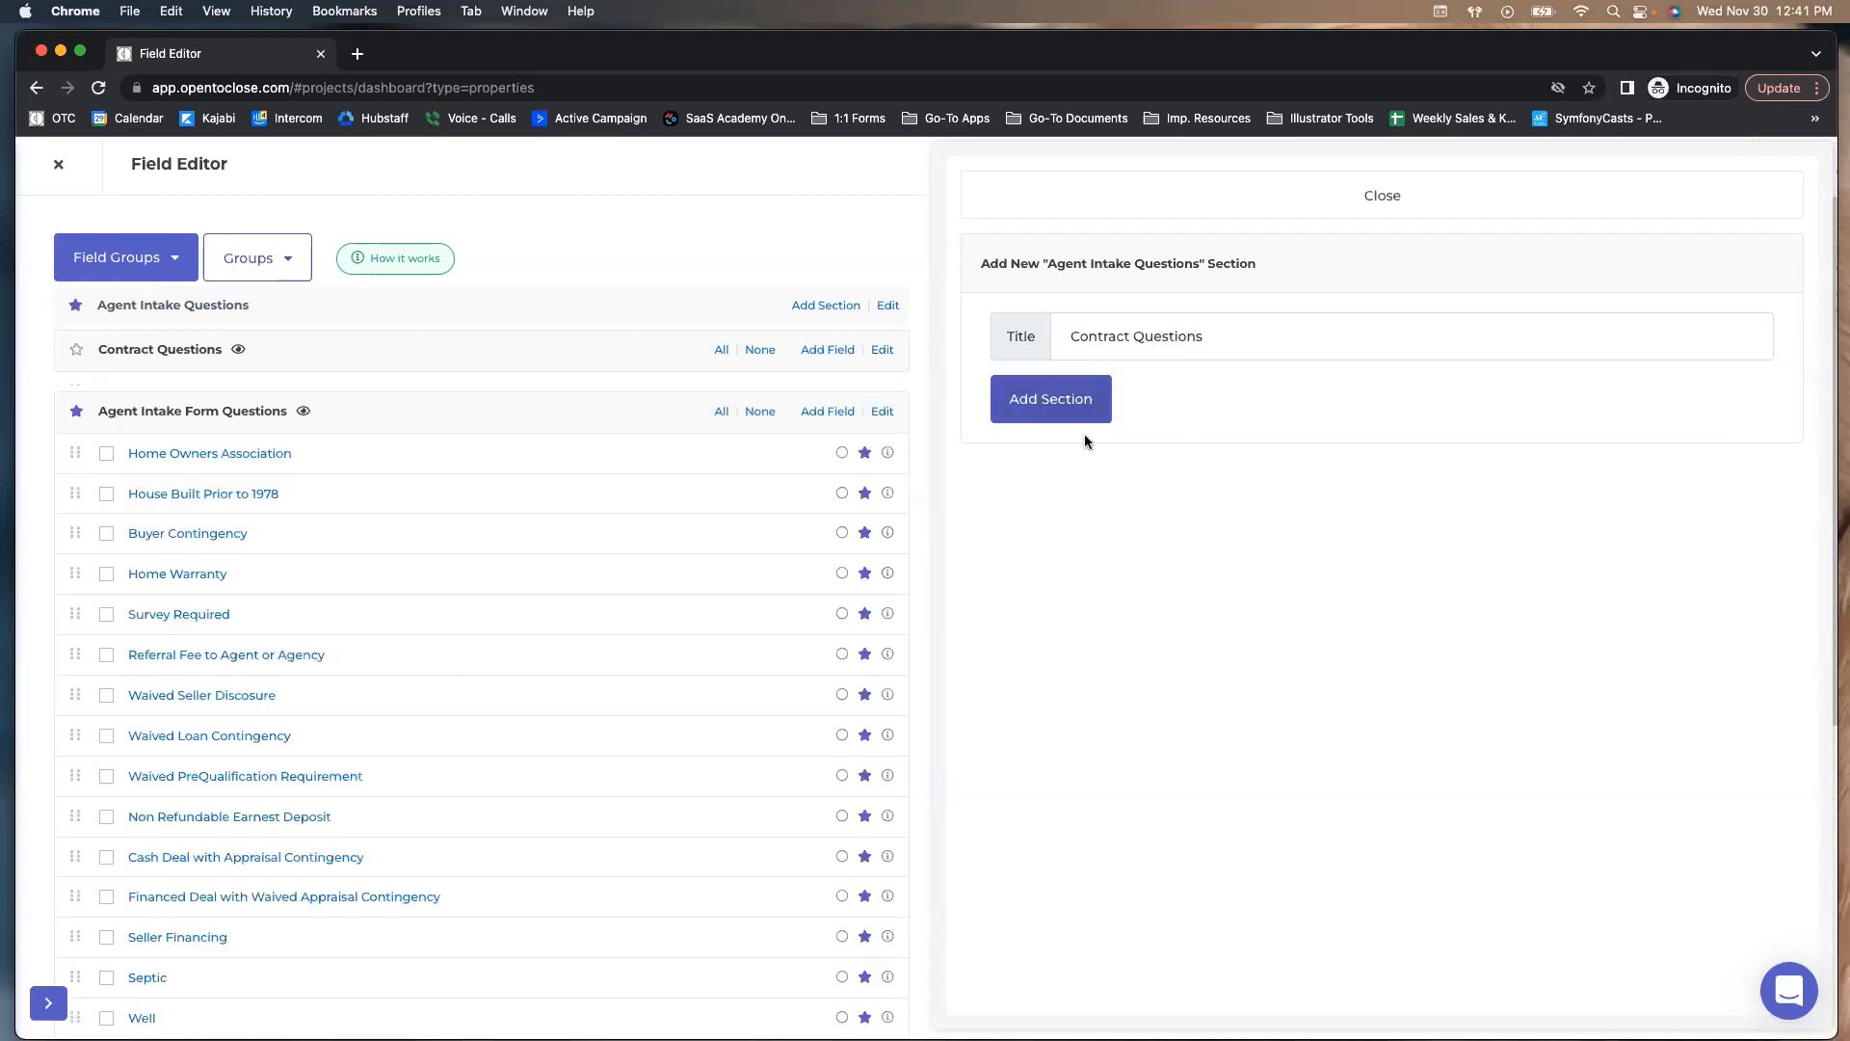
left_click(963, 196)
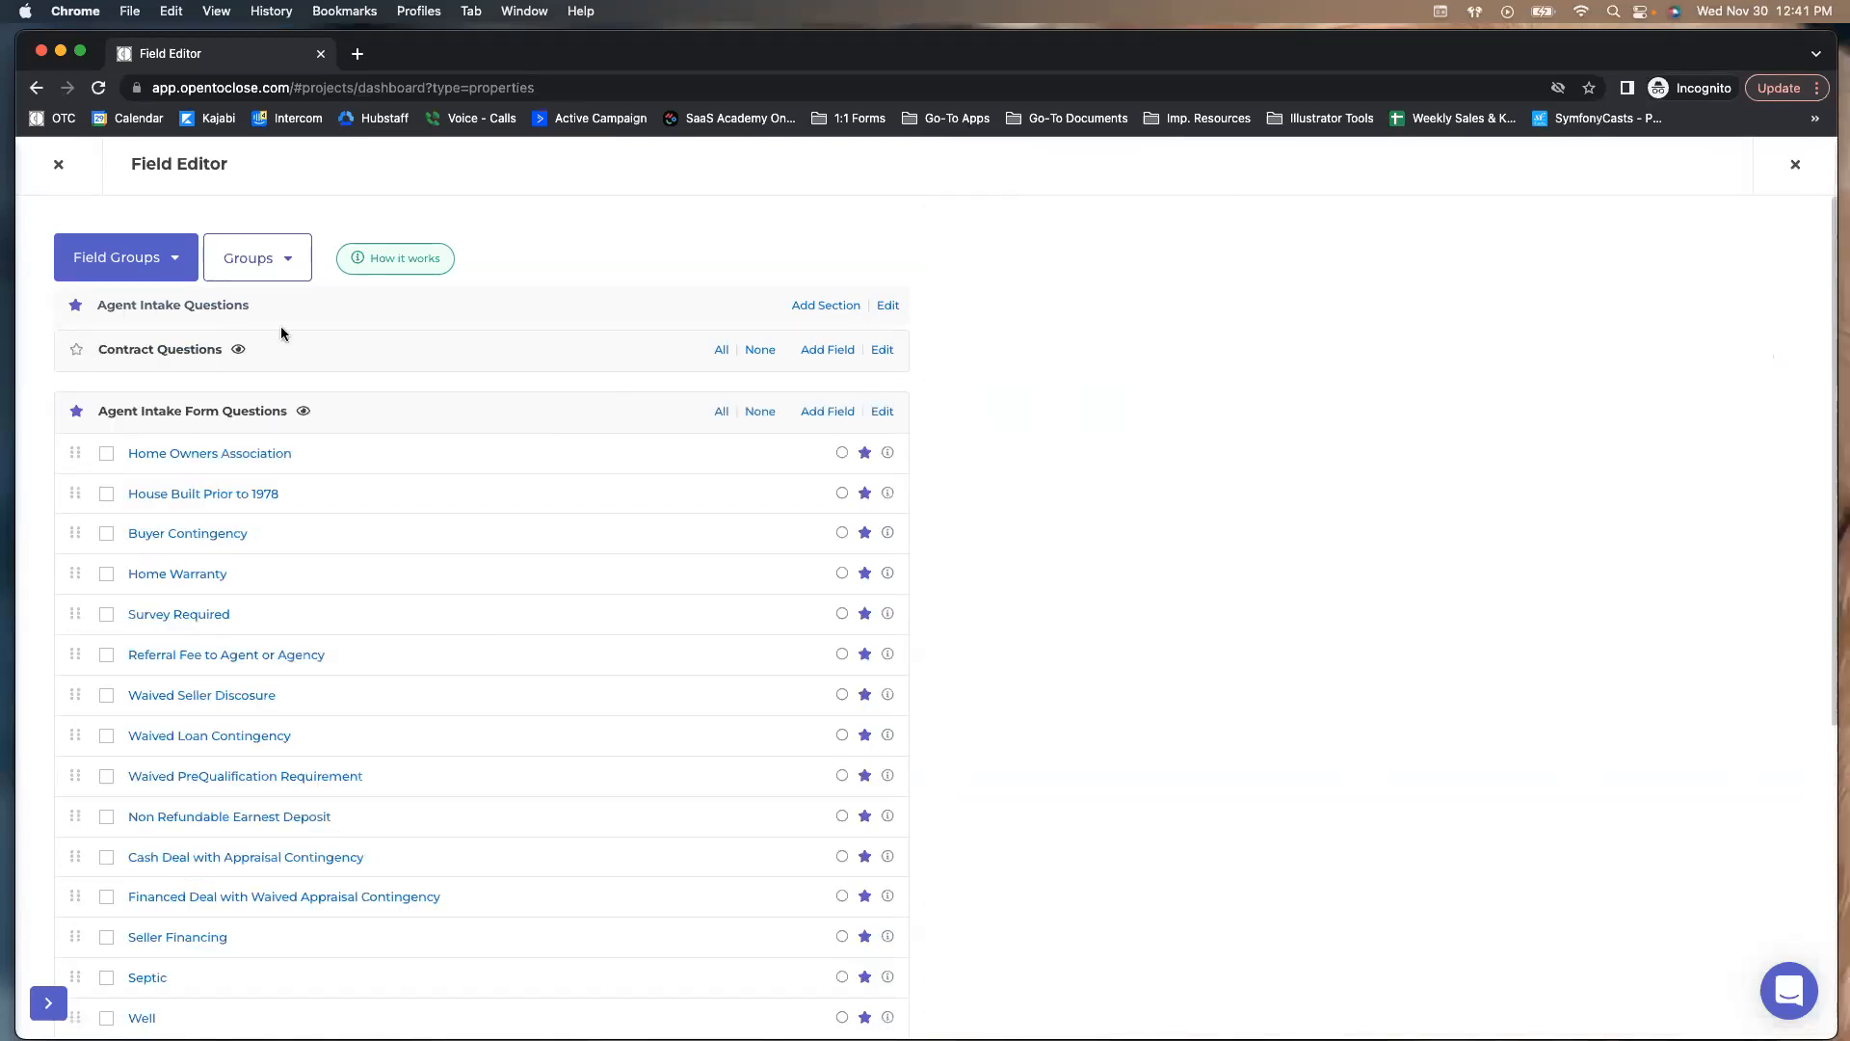
left_click(270, 257)
left_click(234, 337)
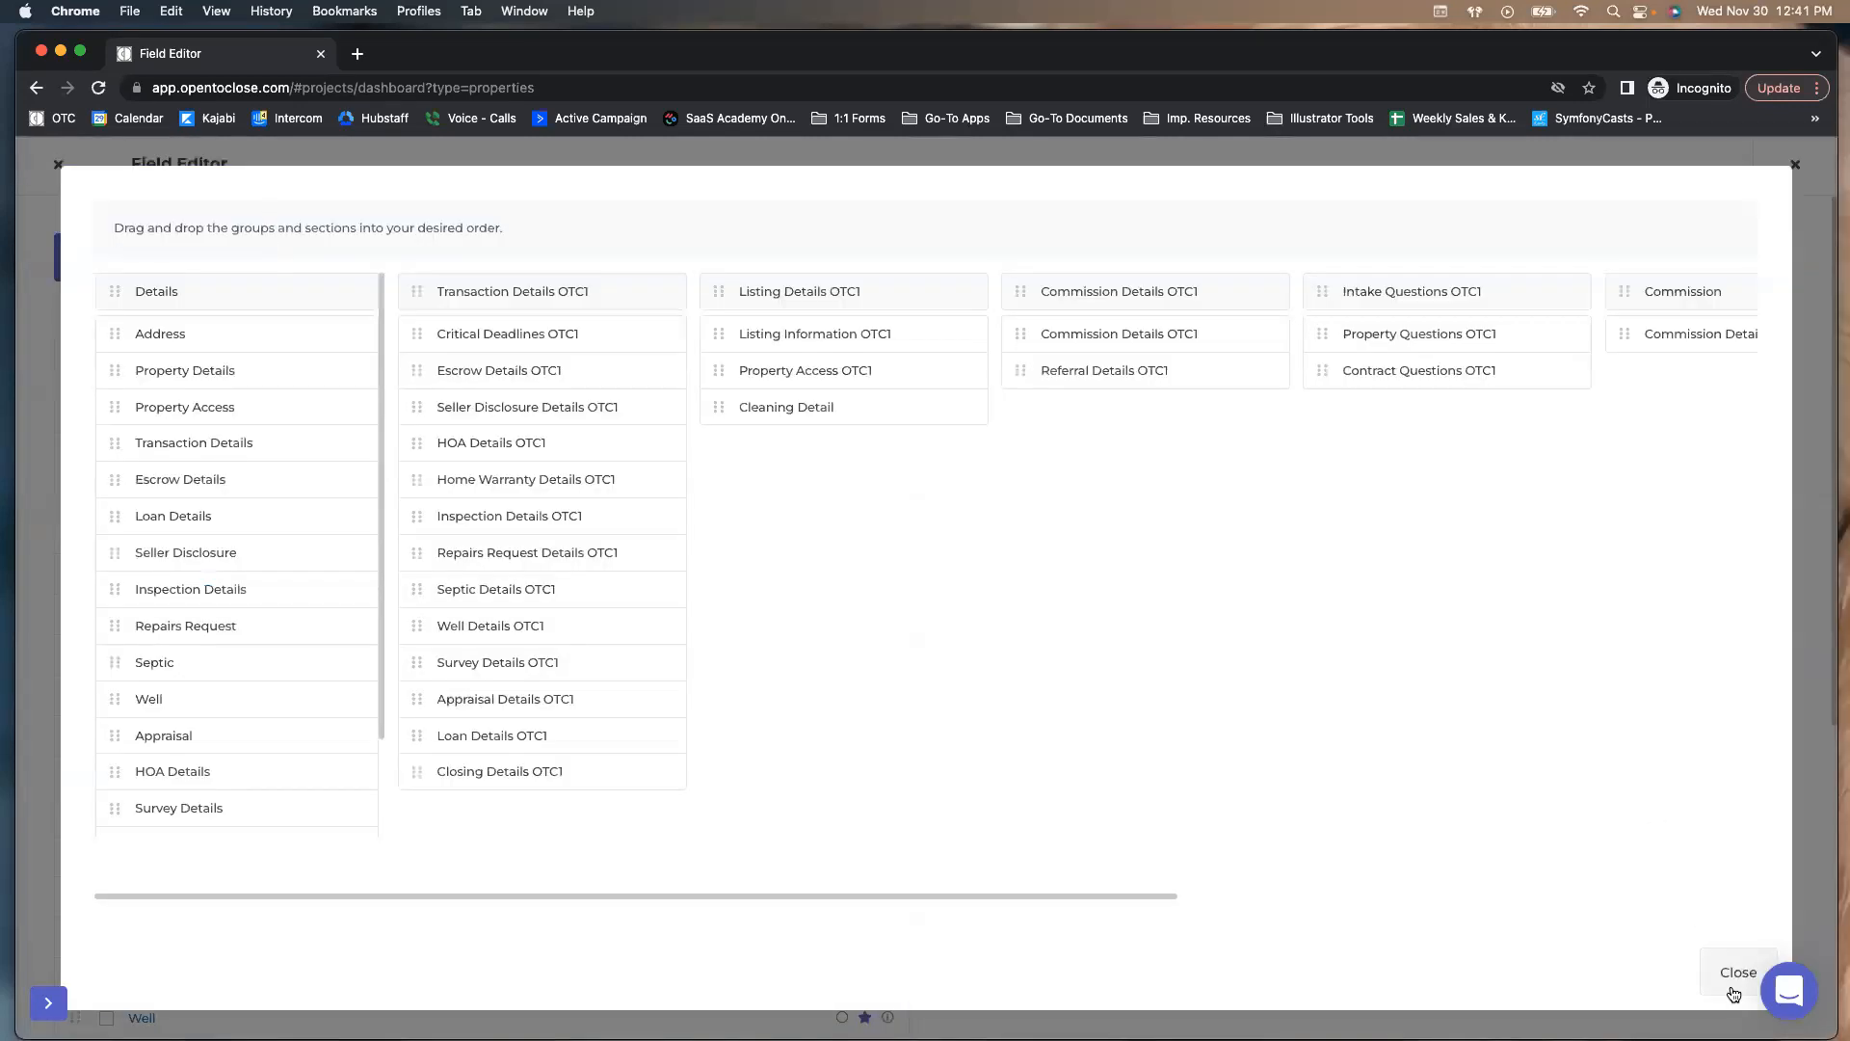
In the sort-groups board, drag Contract Questions below Agent Intake Form Questions and close it
left_click(1733, 974)
left_click(273, 257)
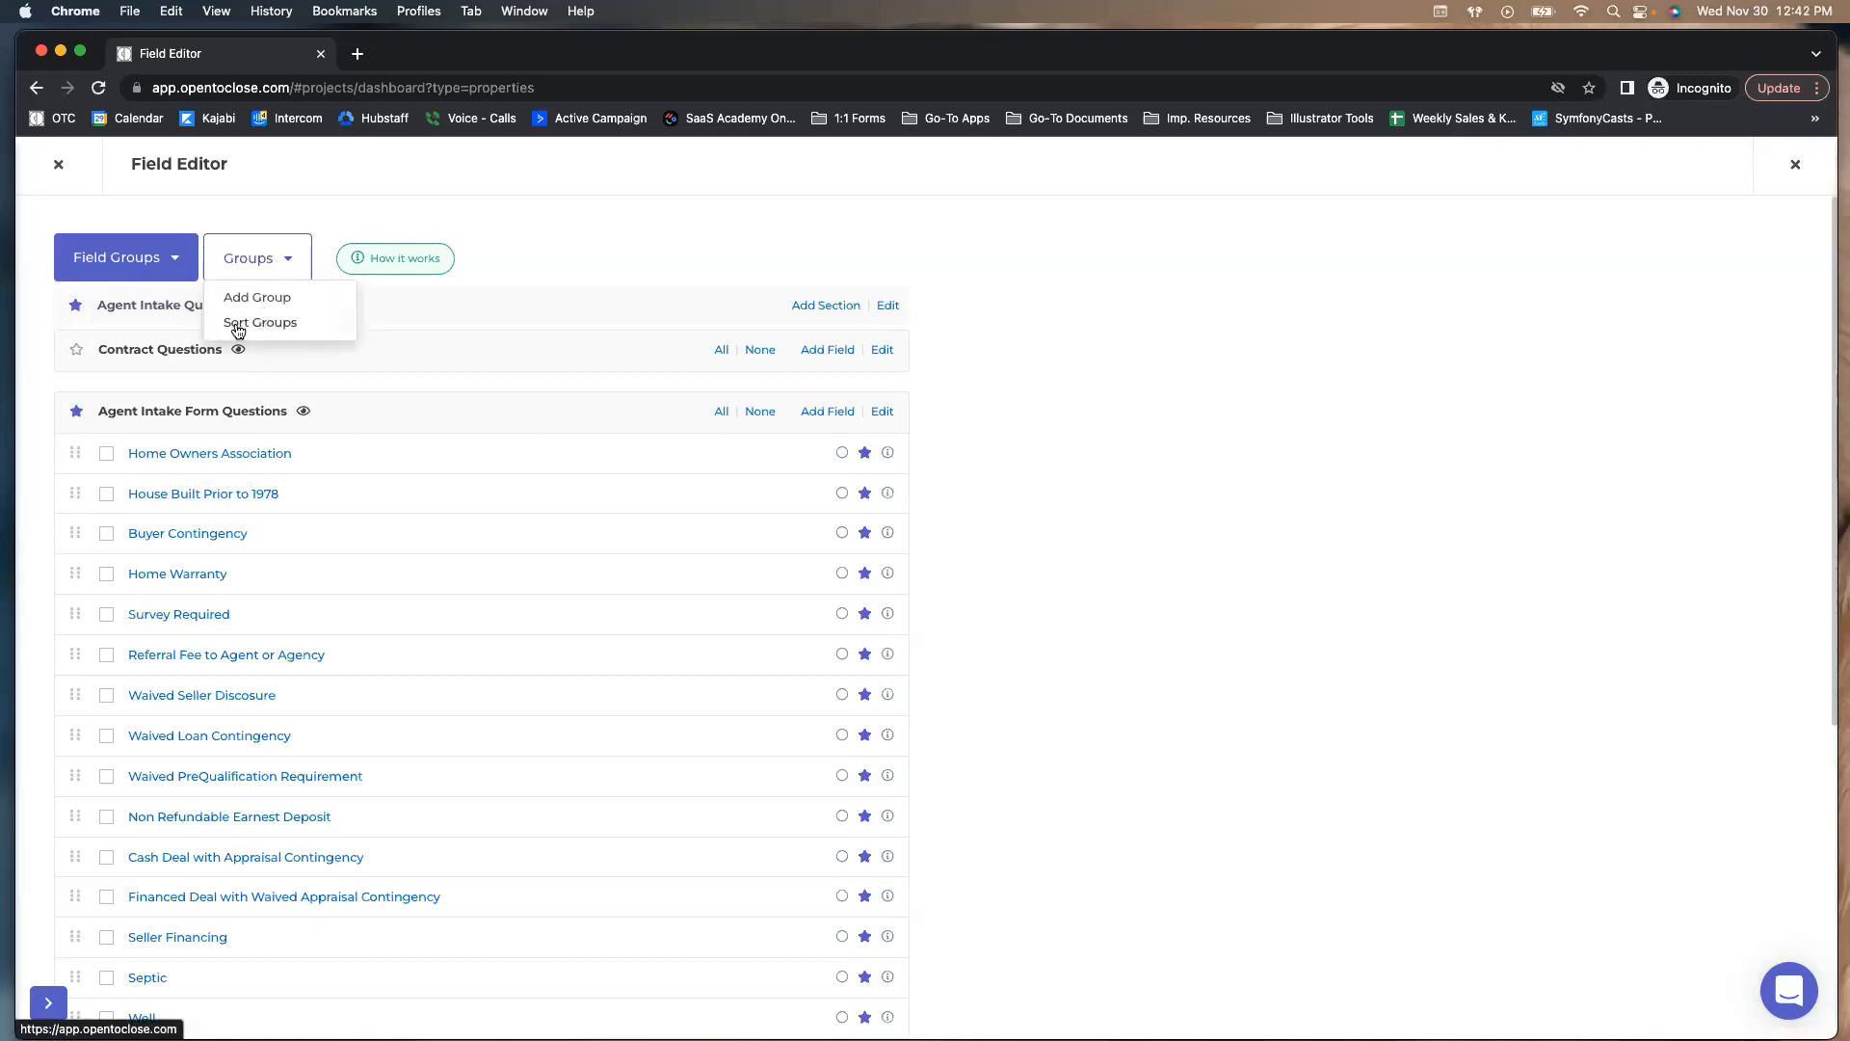
left_click(240, 330)
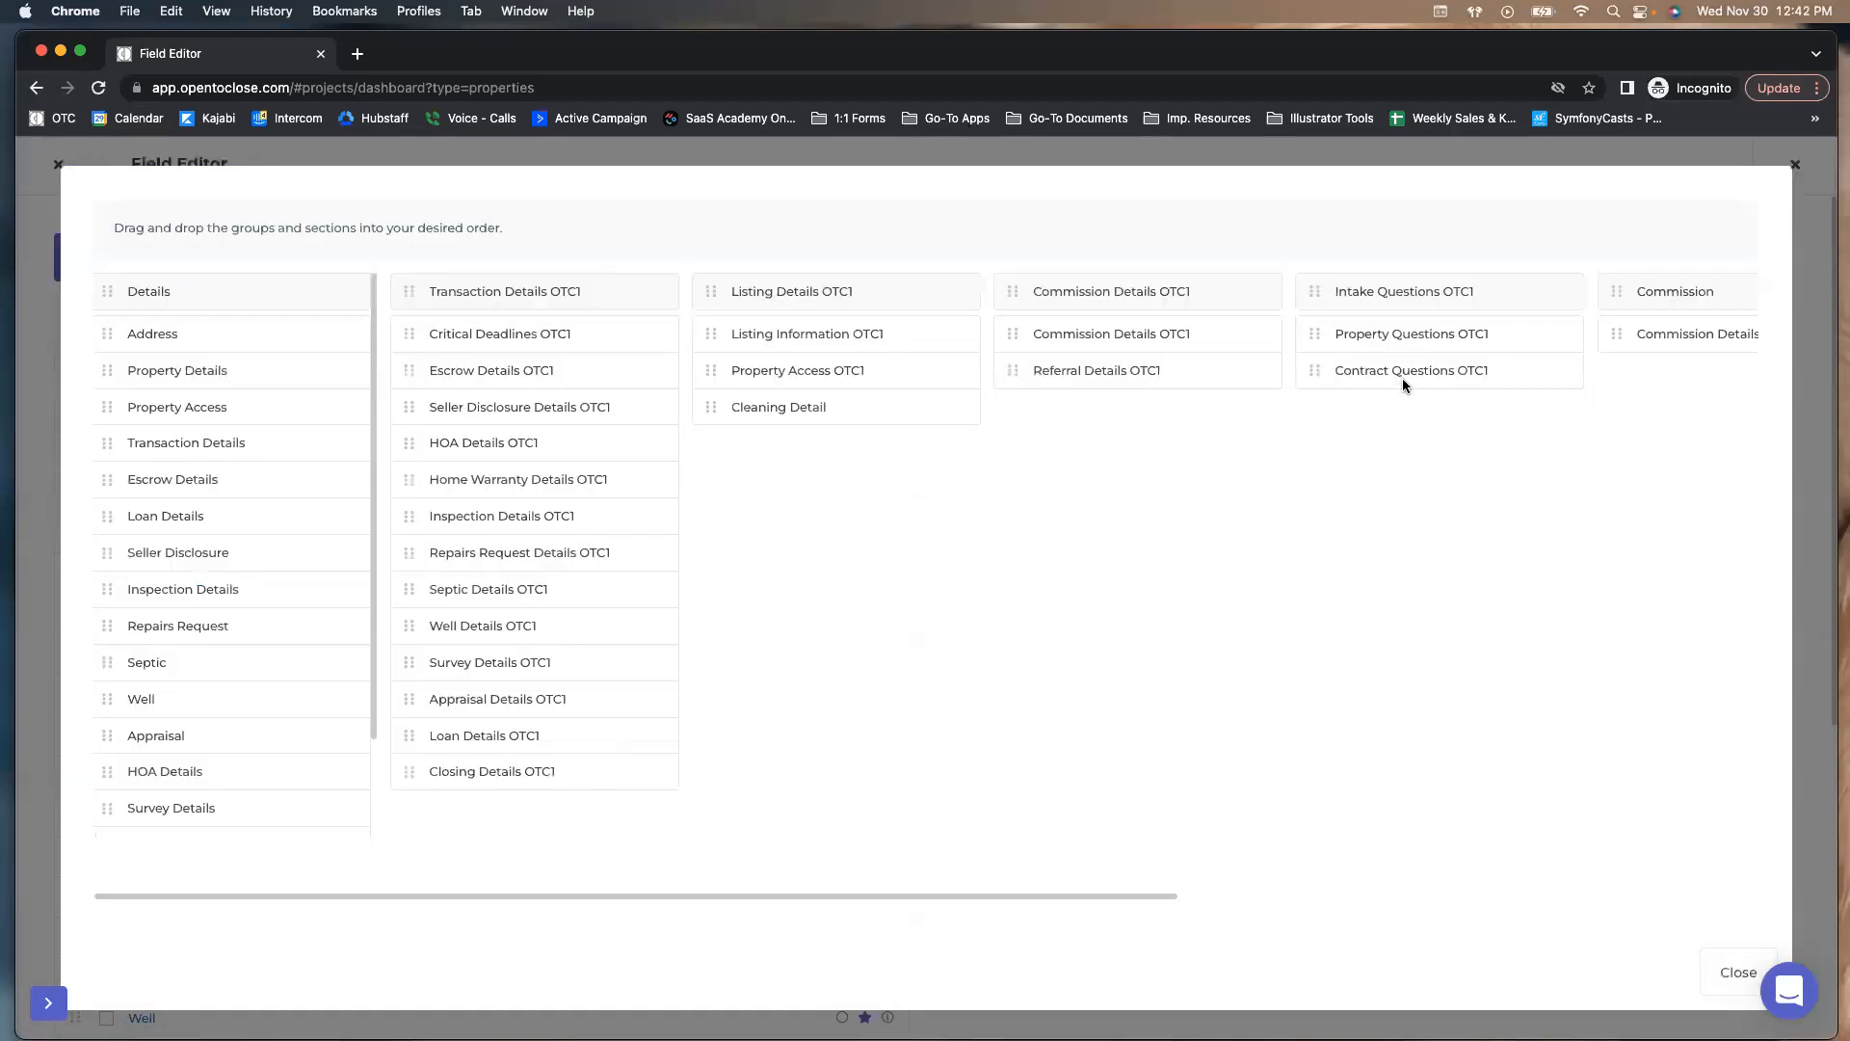
scroll(1402, 378, "right", 10)
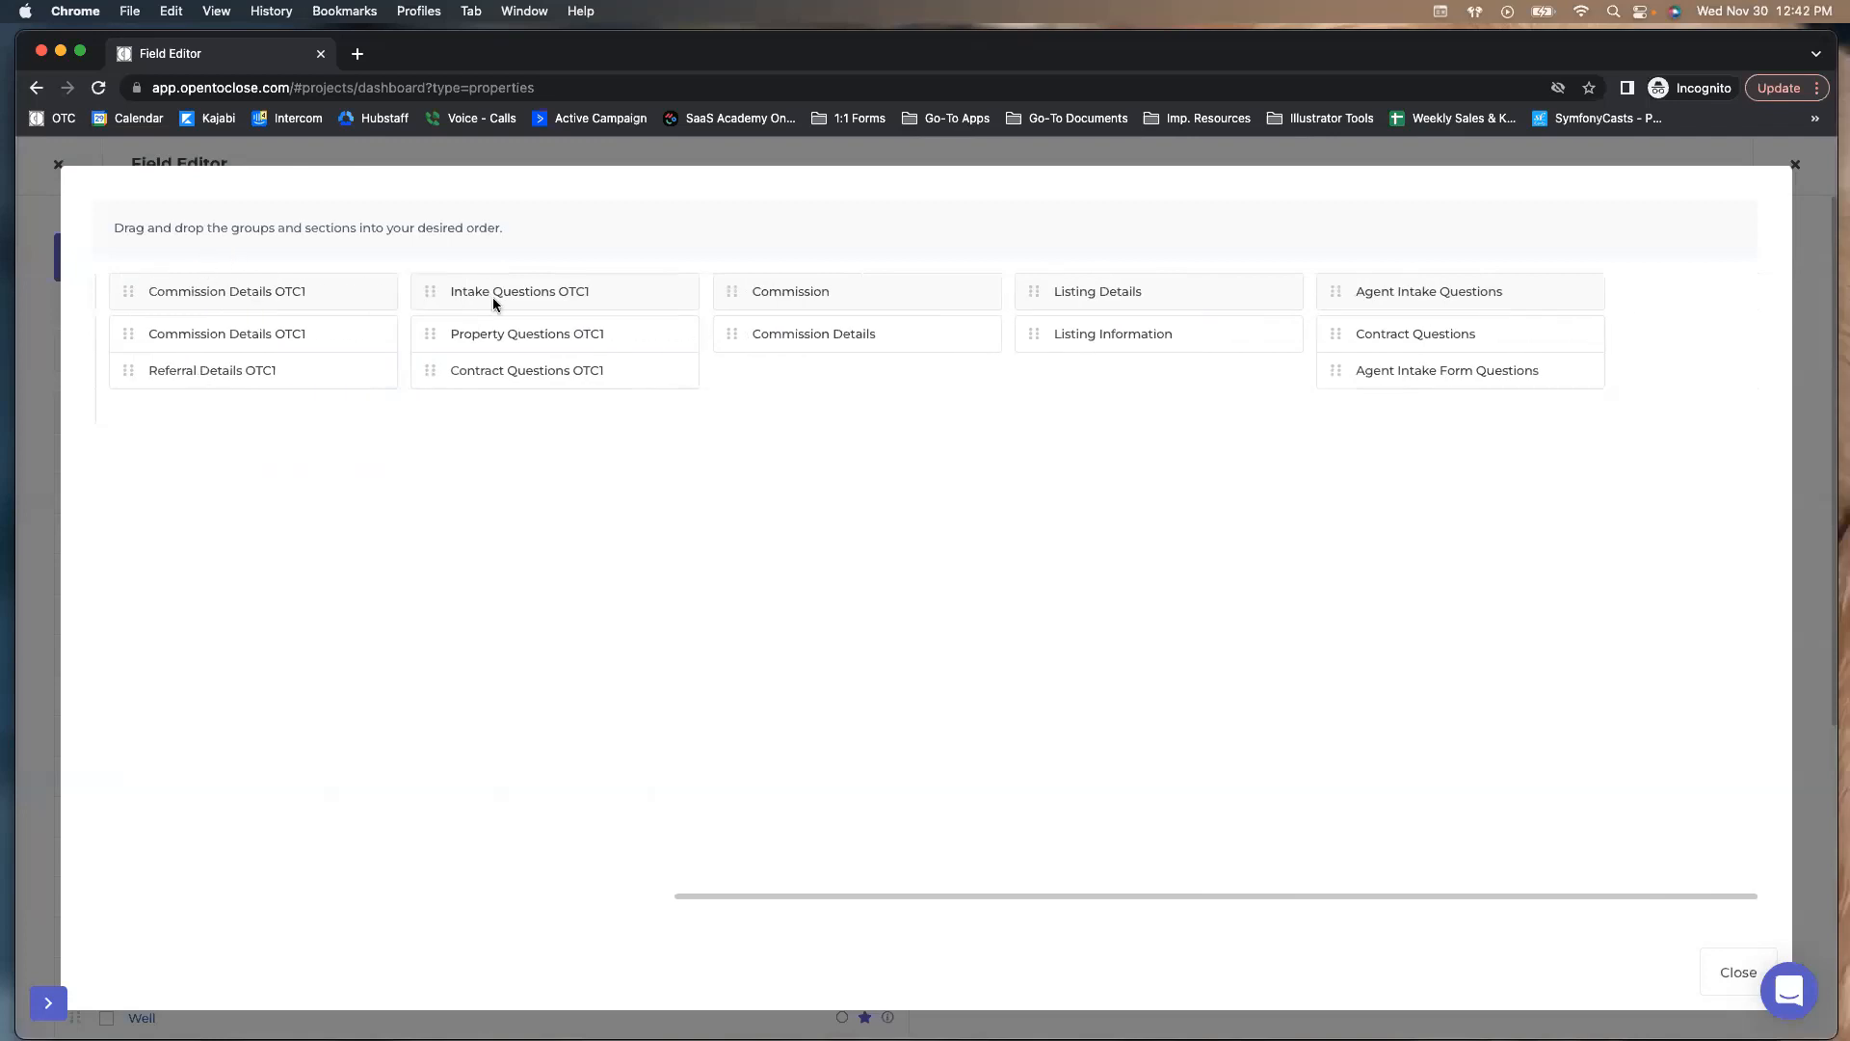
left_click_drag(1337, 337, 1394, 367)
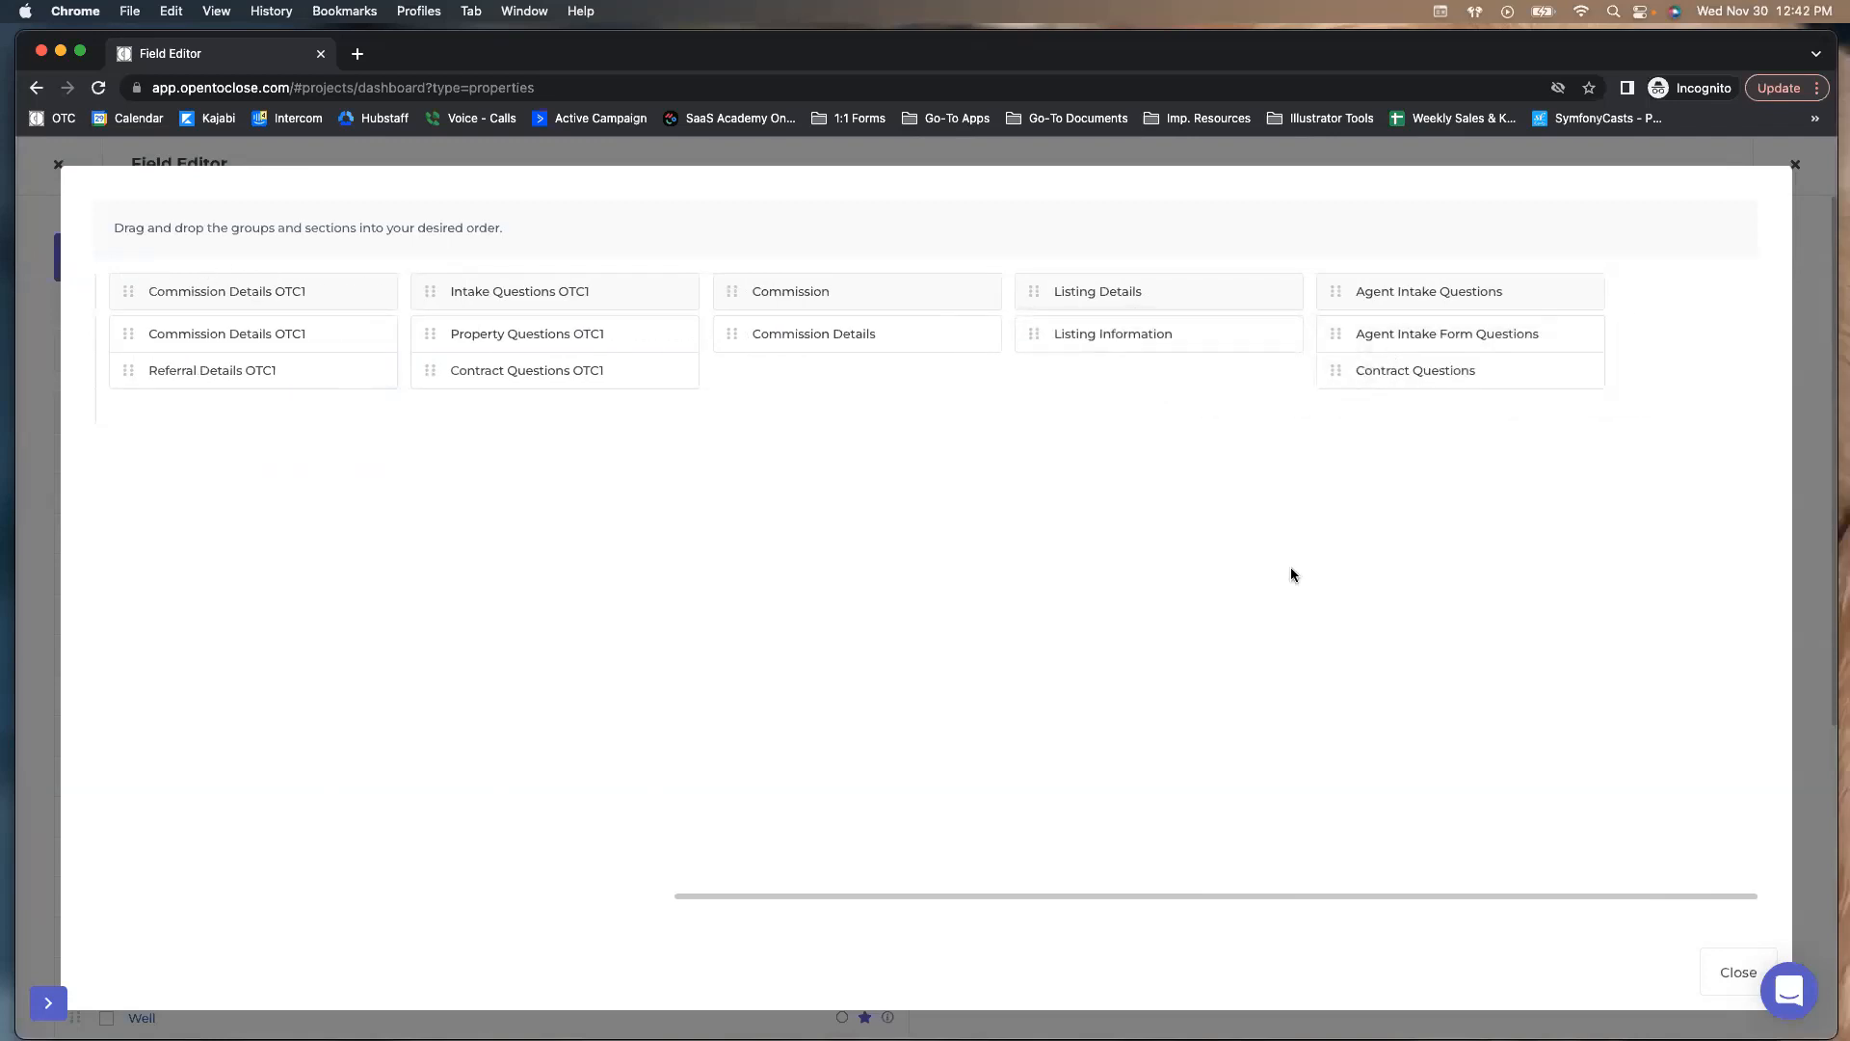
left_click(1735, 971)
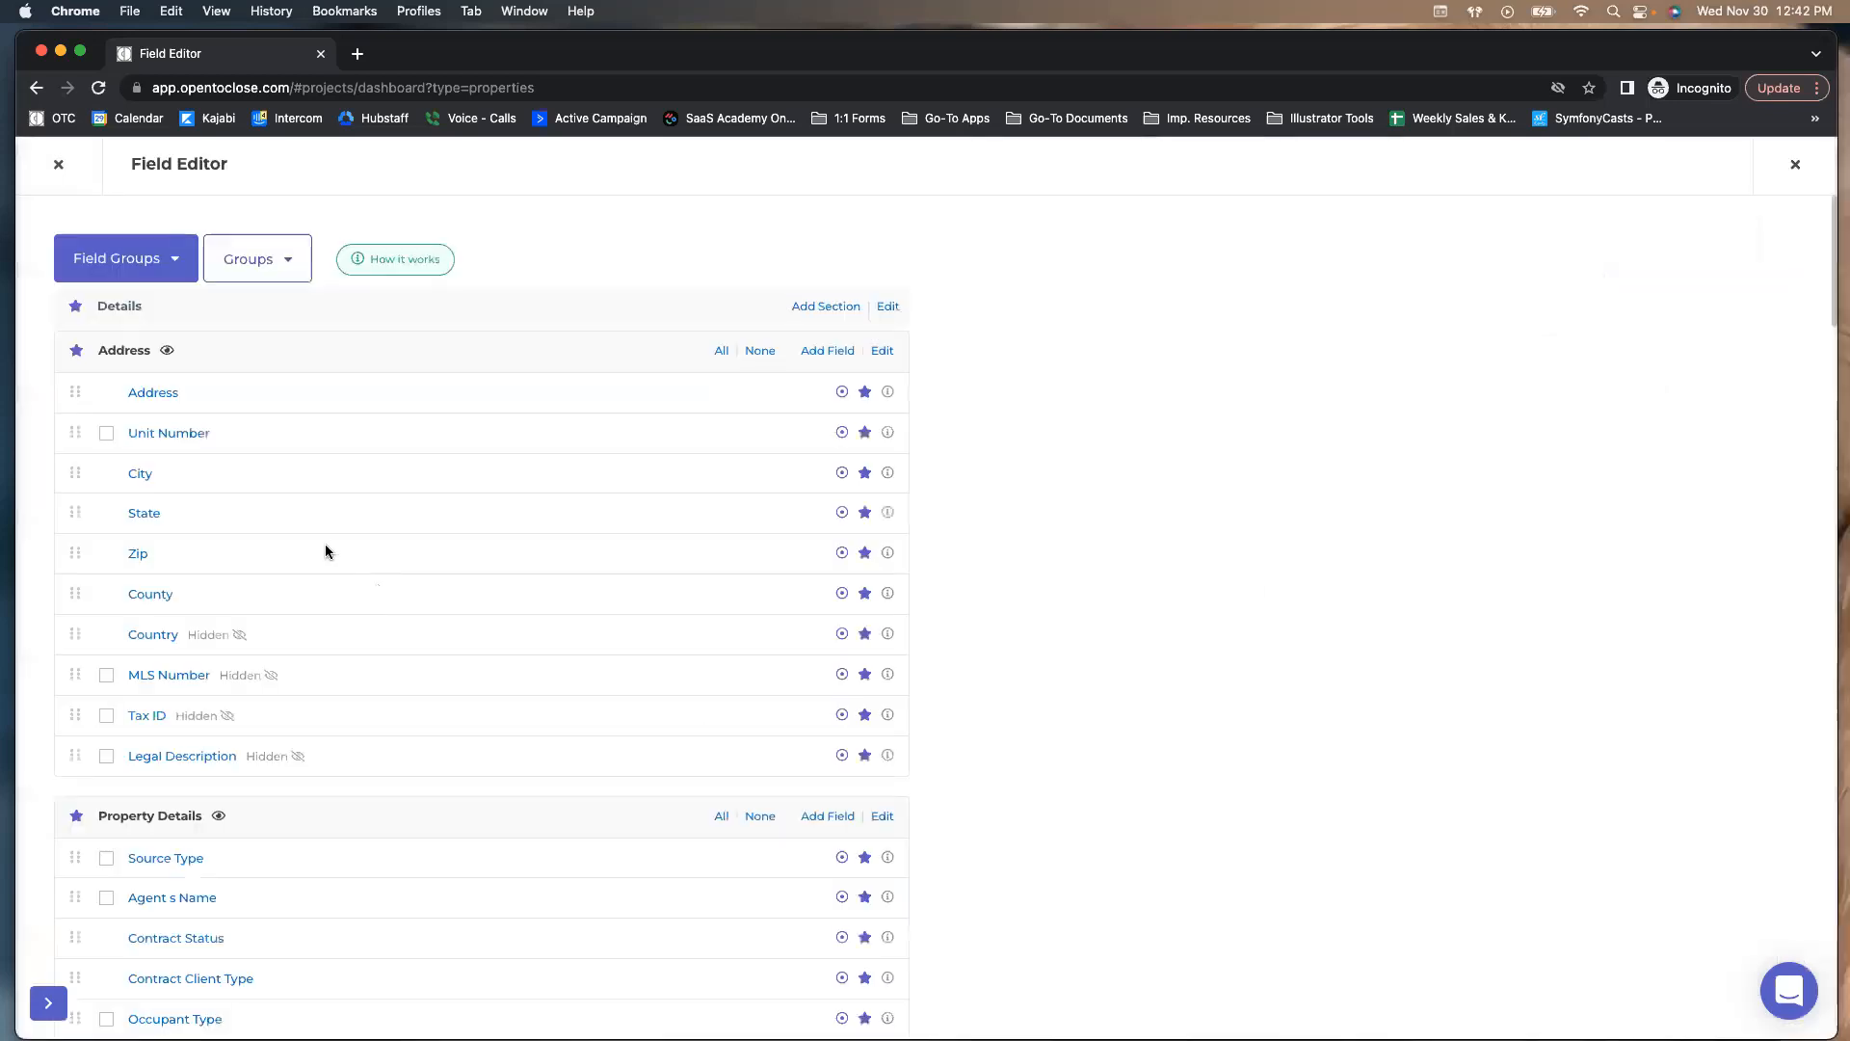
Switch to the Agent Intake Questions field group and scroll to the empty Contract Questions section
left_click(135, 258)
left_click(123, 473)
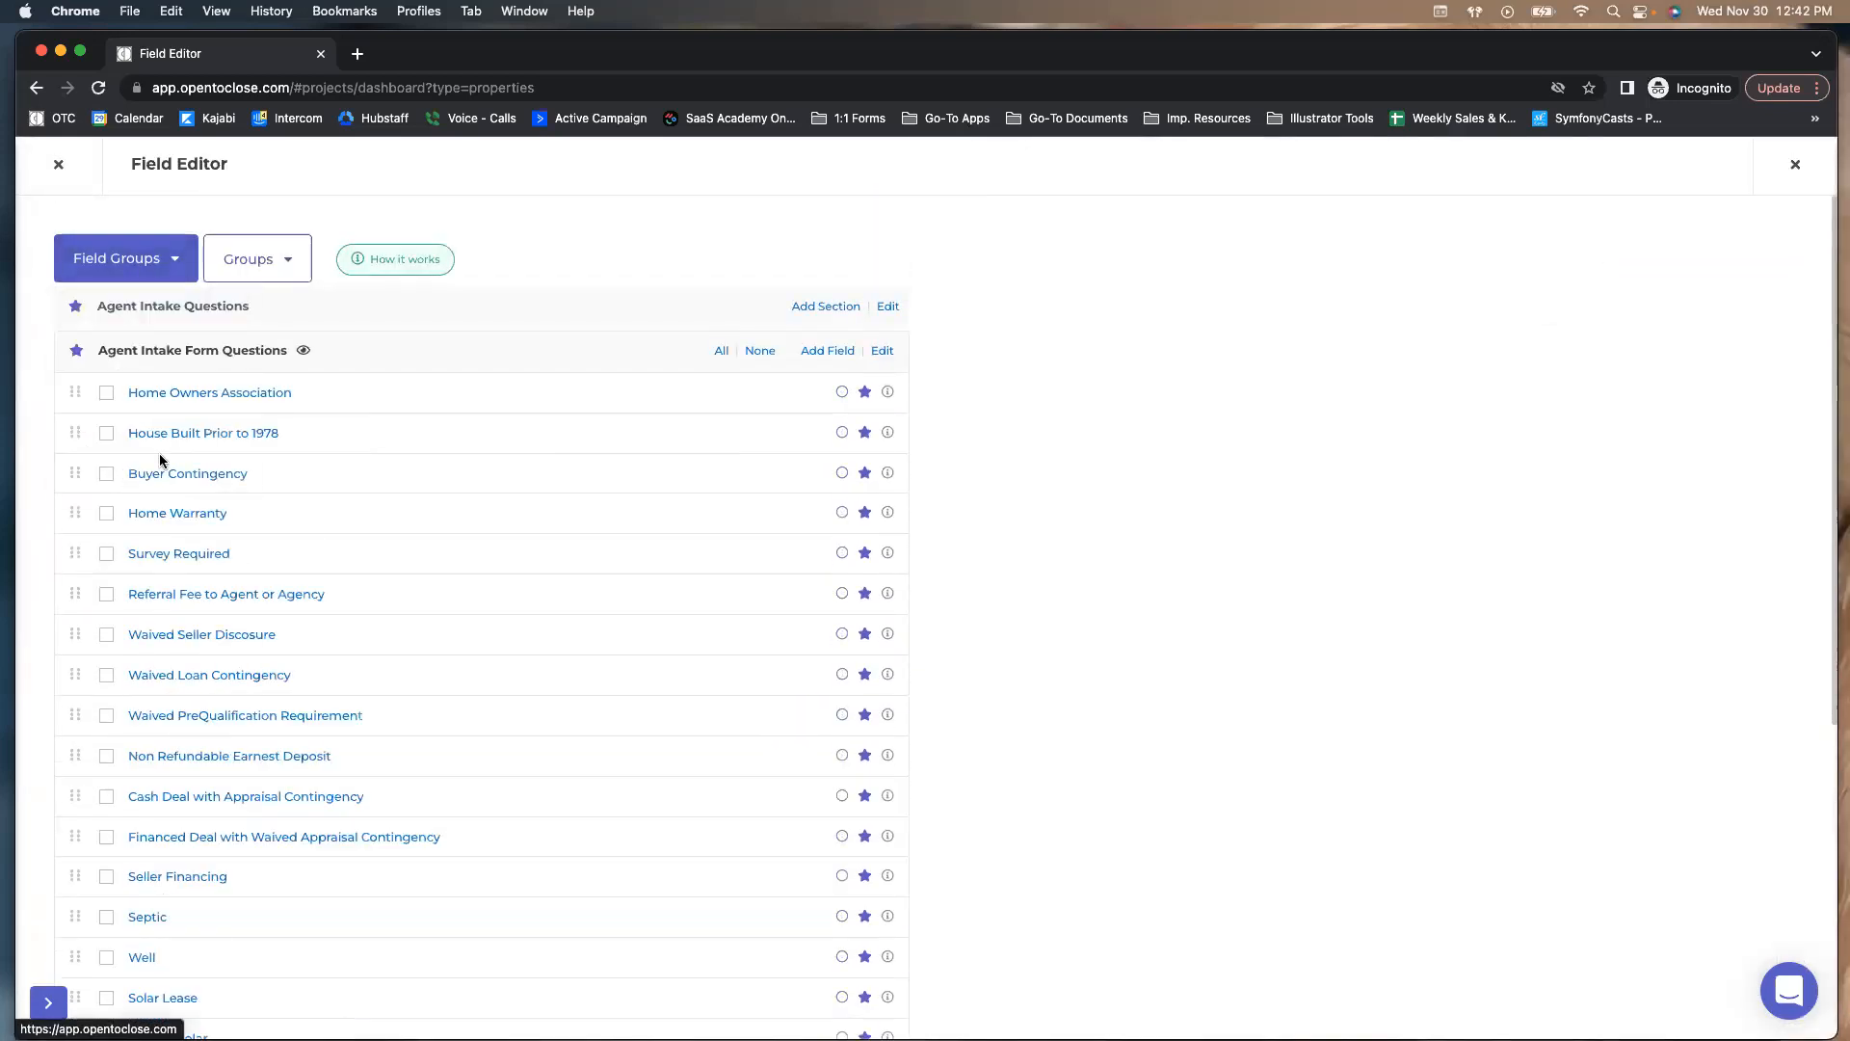
scroll(163, 451, "down", 5)
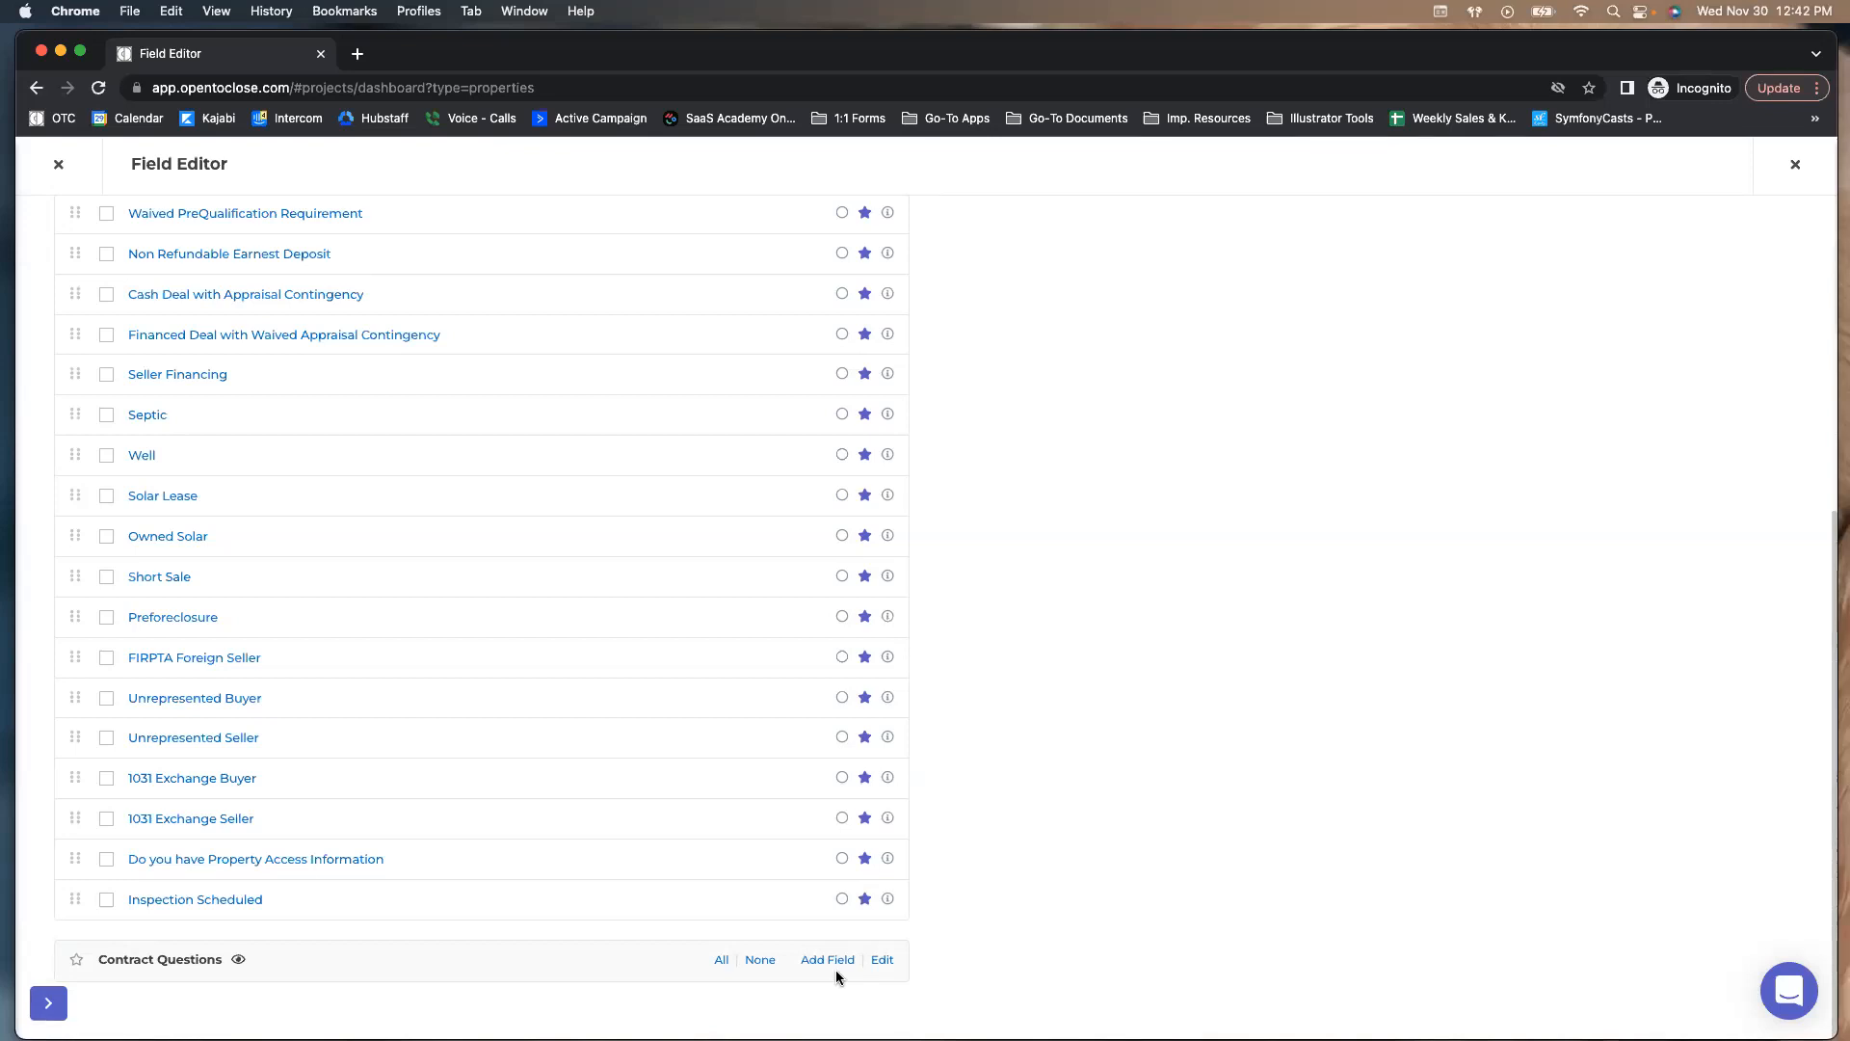
left_click(827, 961)
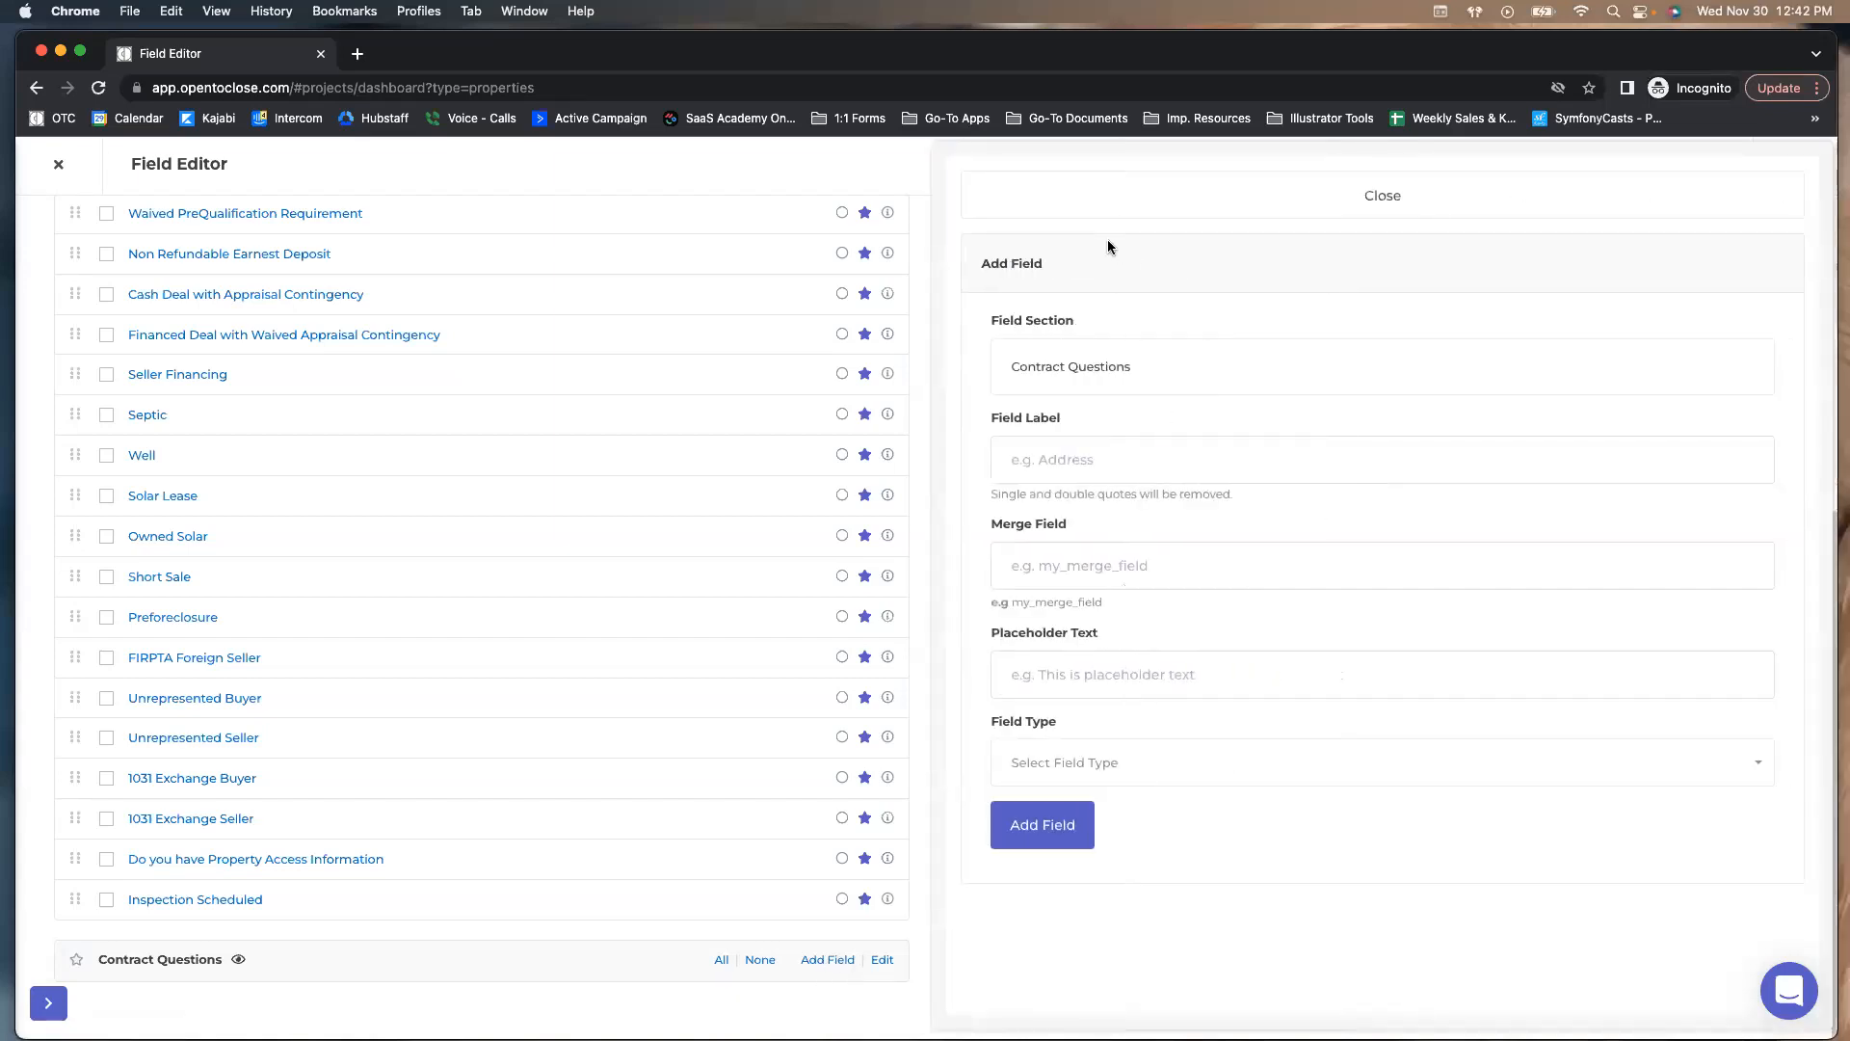
left_click(1074, 202)
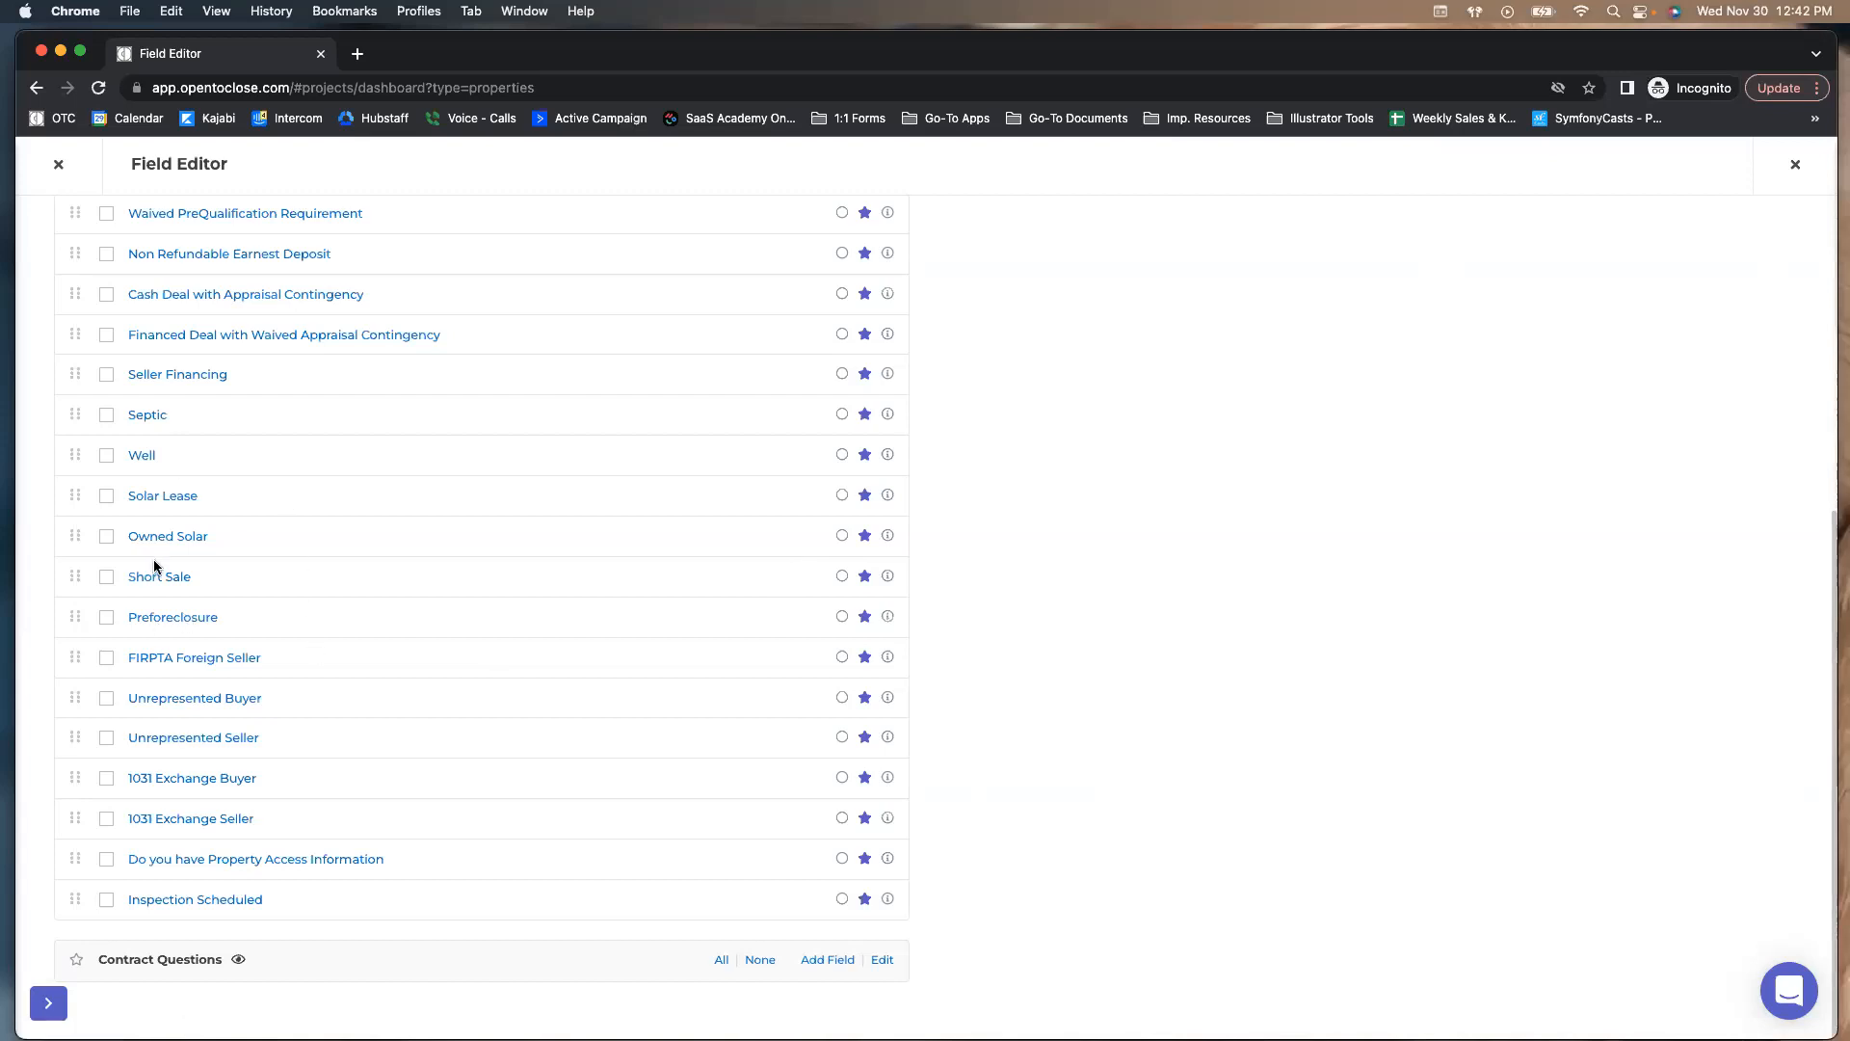
scroll(153, 559, "up", 4)
Select the seven fields, from Waived Seller Disclosure through Seller Financing, including Non Refundable Earnest Deposit
left_click(104, 514)
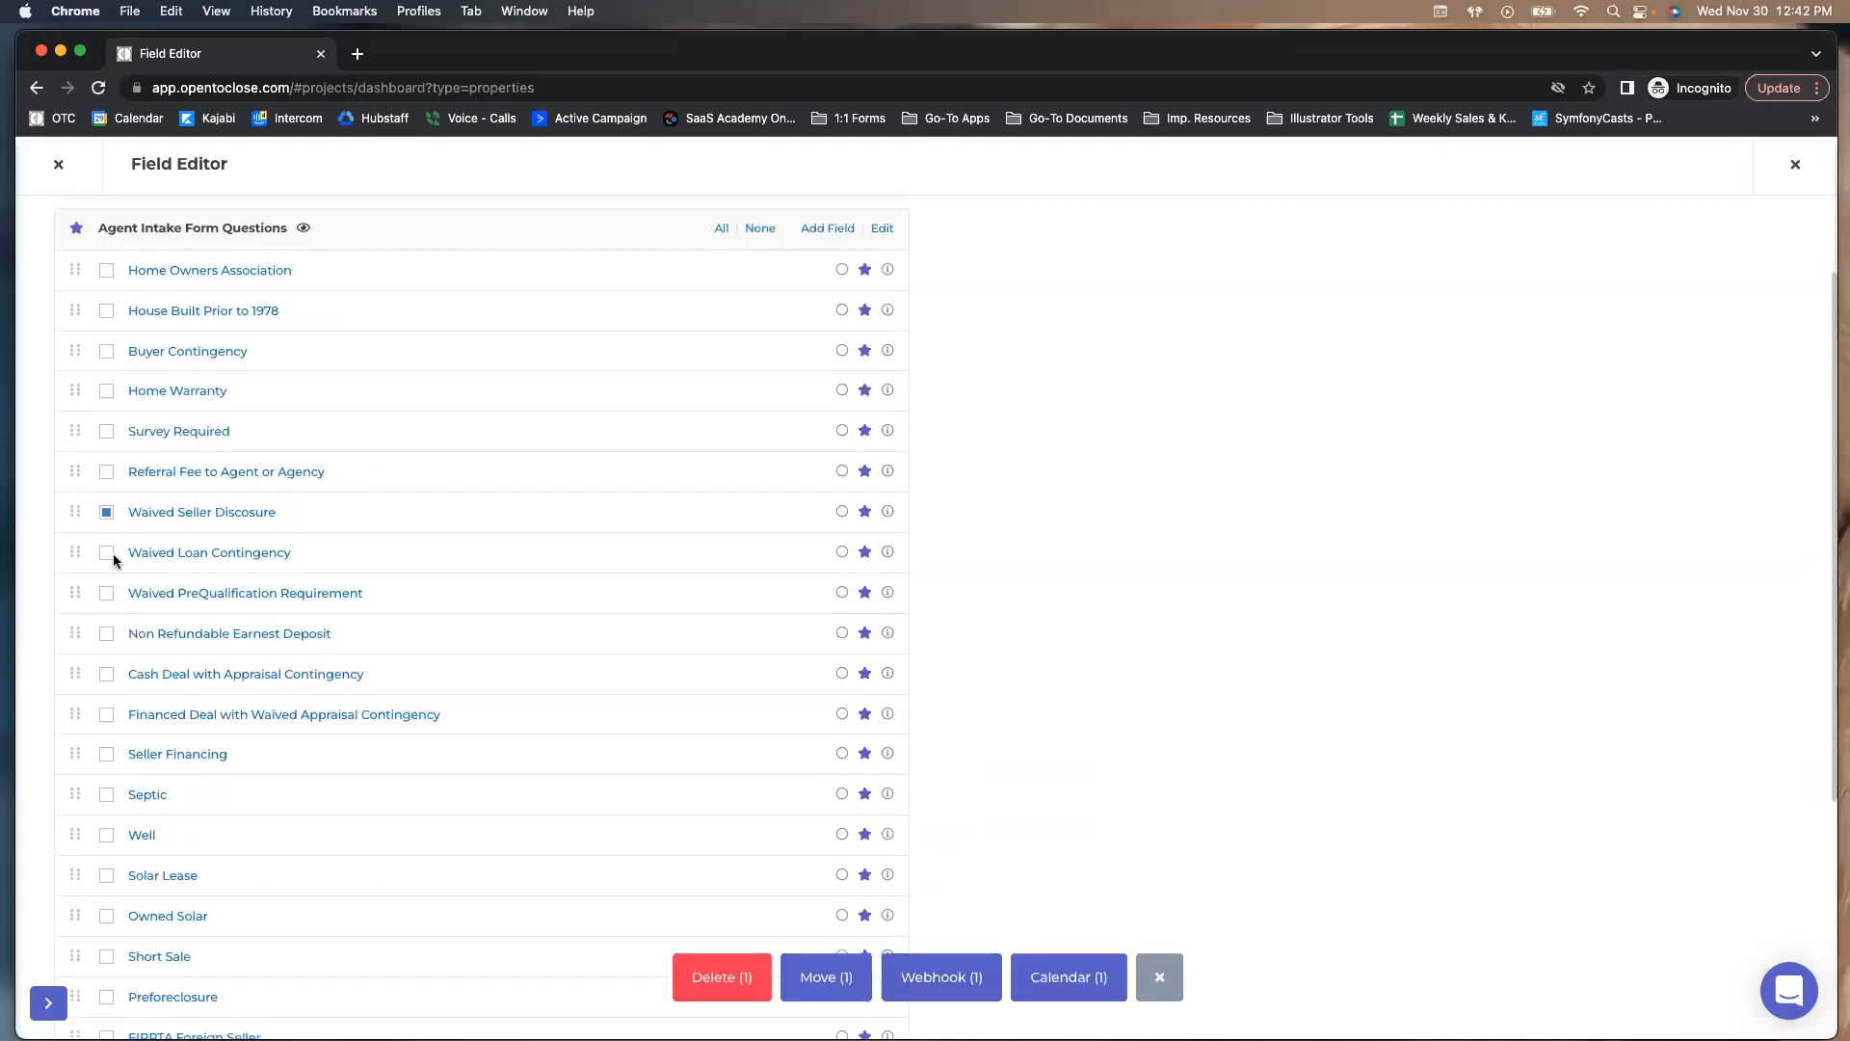
left_click(106, 554)
left_click(106, 595)
scroll(106, 604, "down", 1)
scroll(104, 615, "up", 1)
scroll(107, 641, "down", 1)
scroll(106, 650, "up", 1)
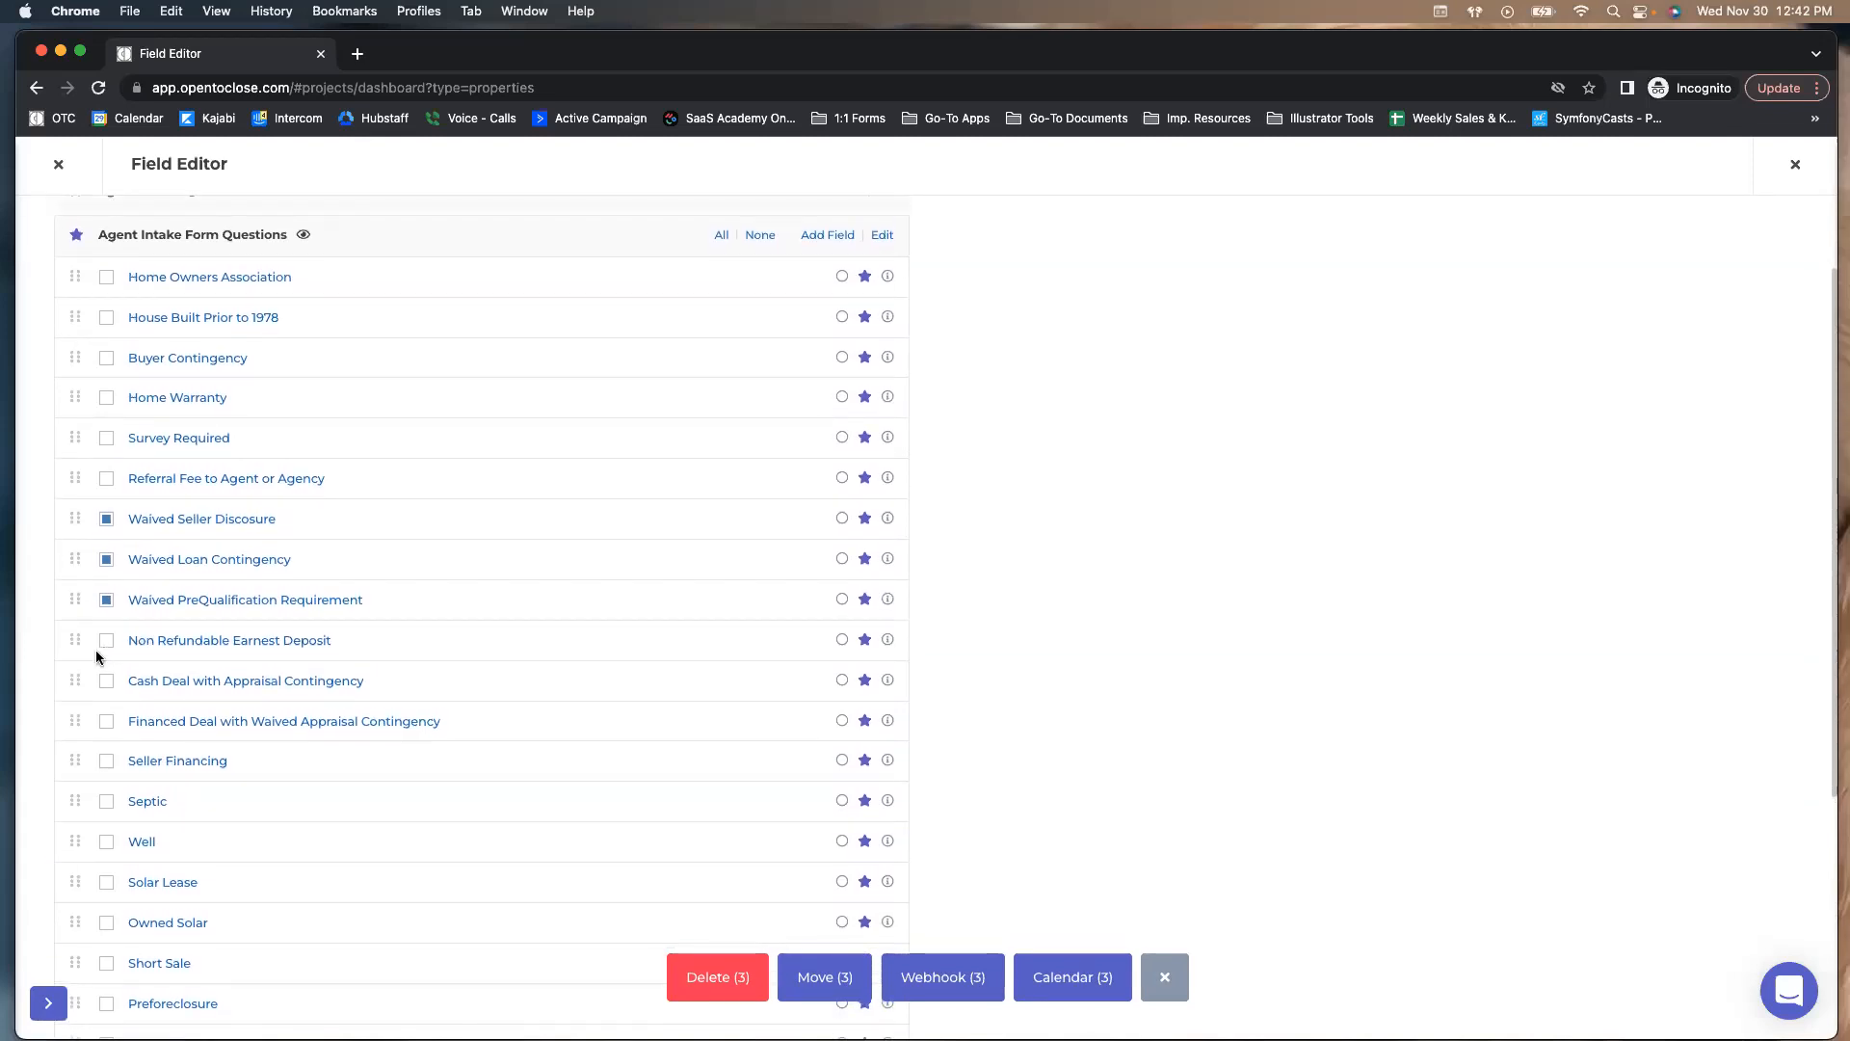
left_click(106, 721)
left_click(106, 761)
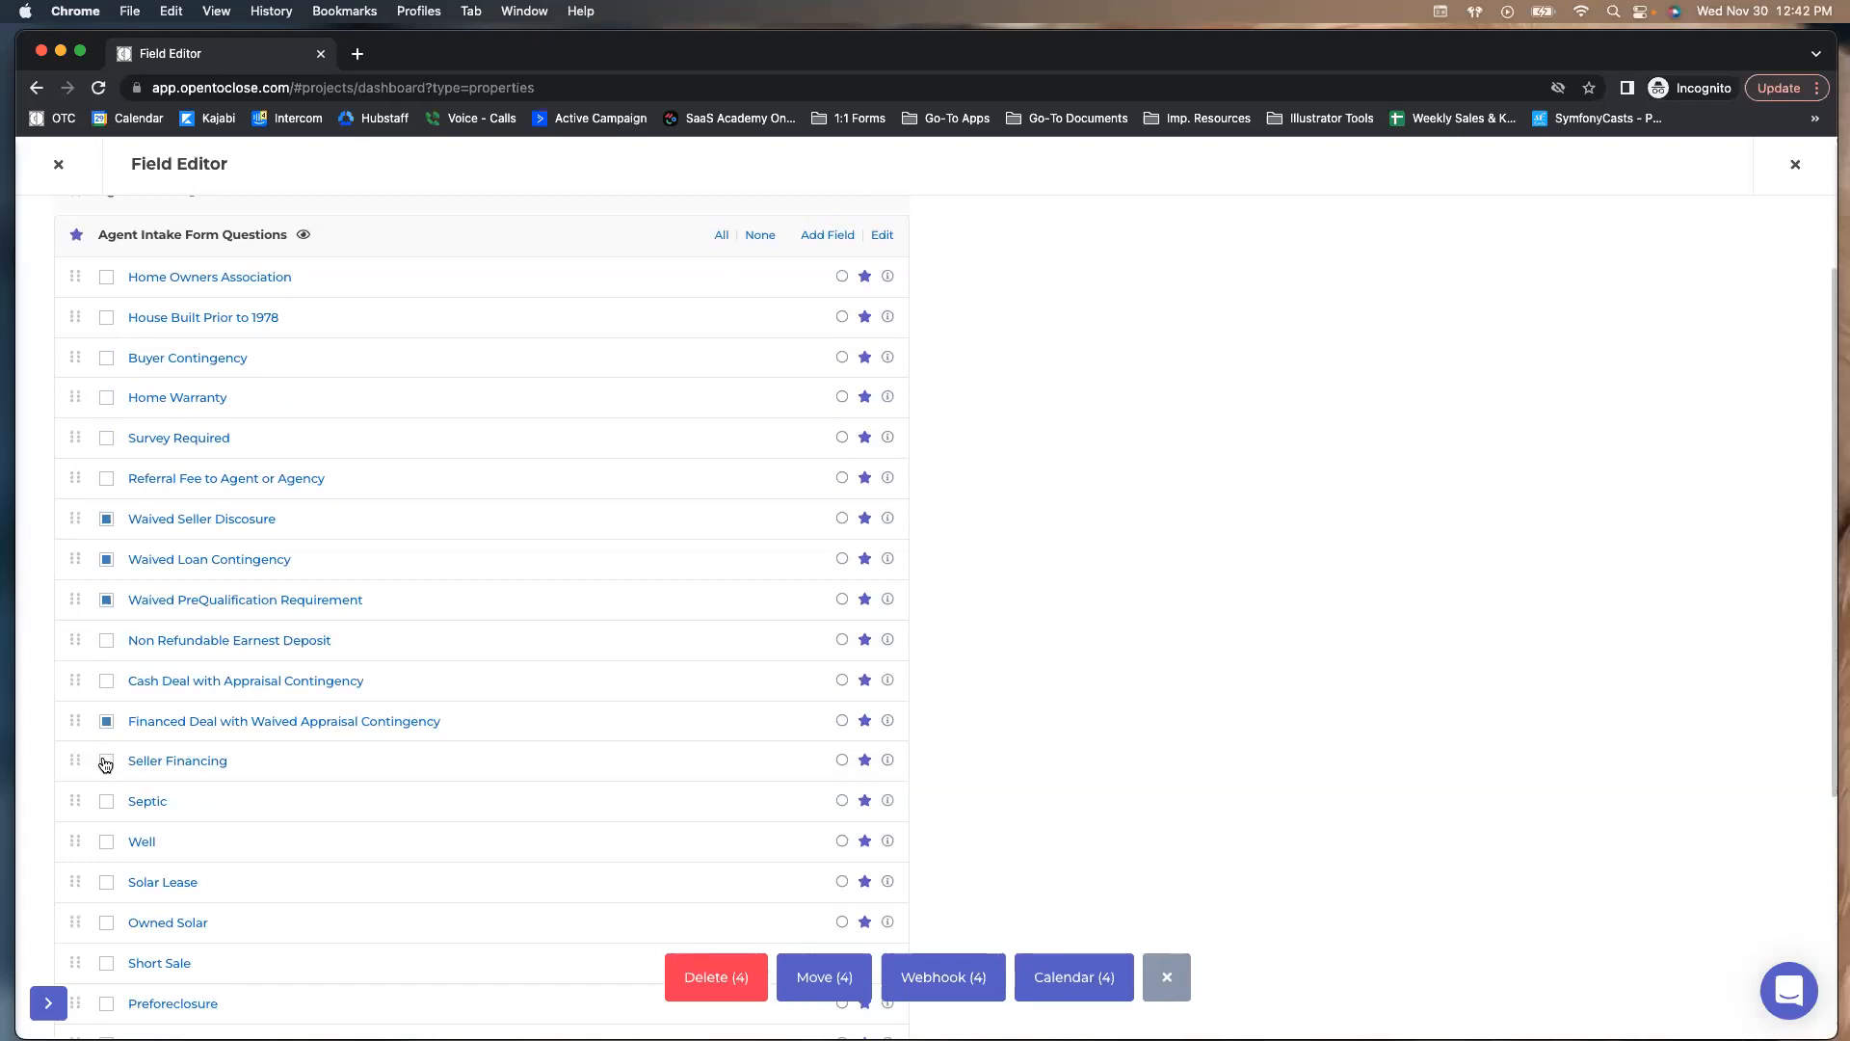
left_click(106, 680)
left_click(107, 642)
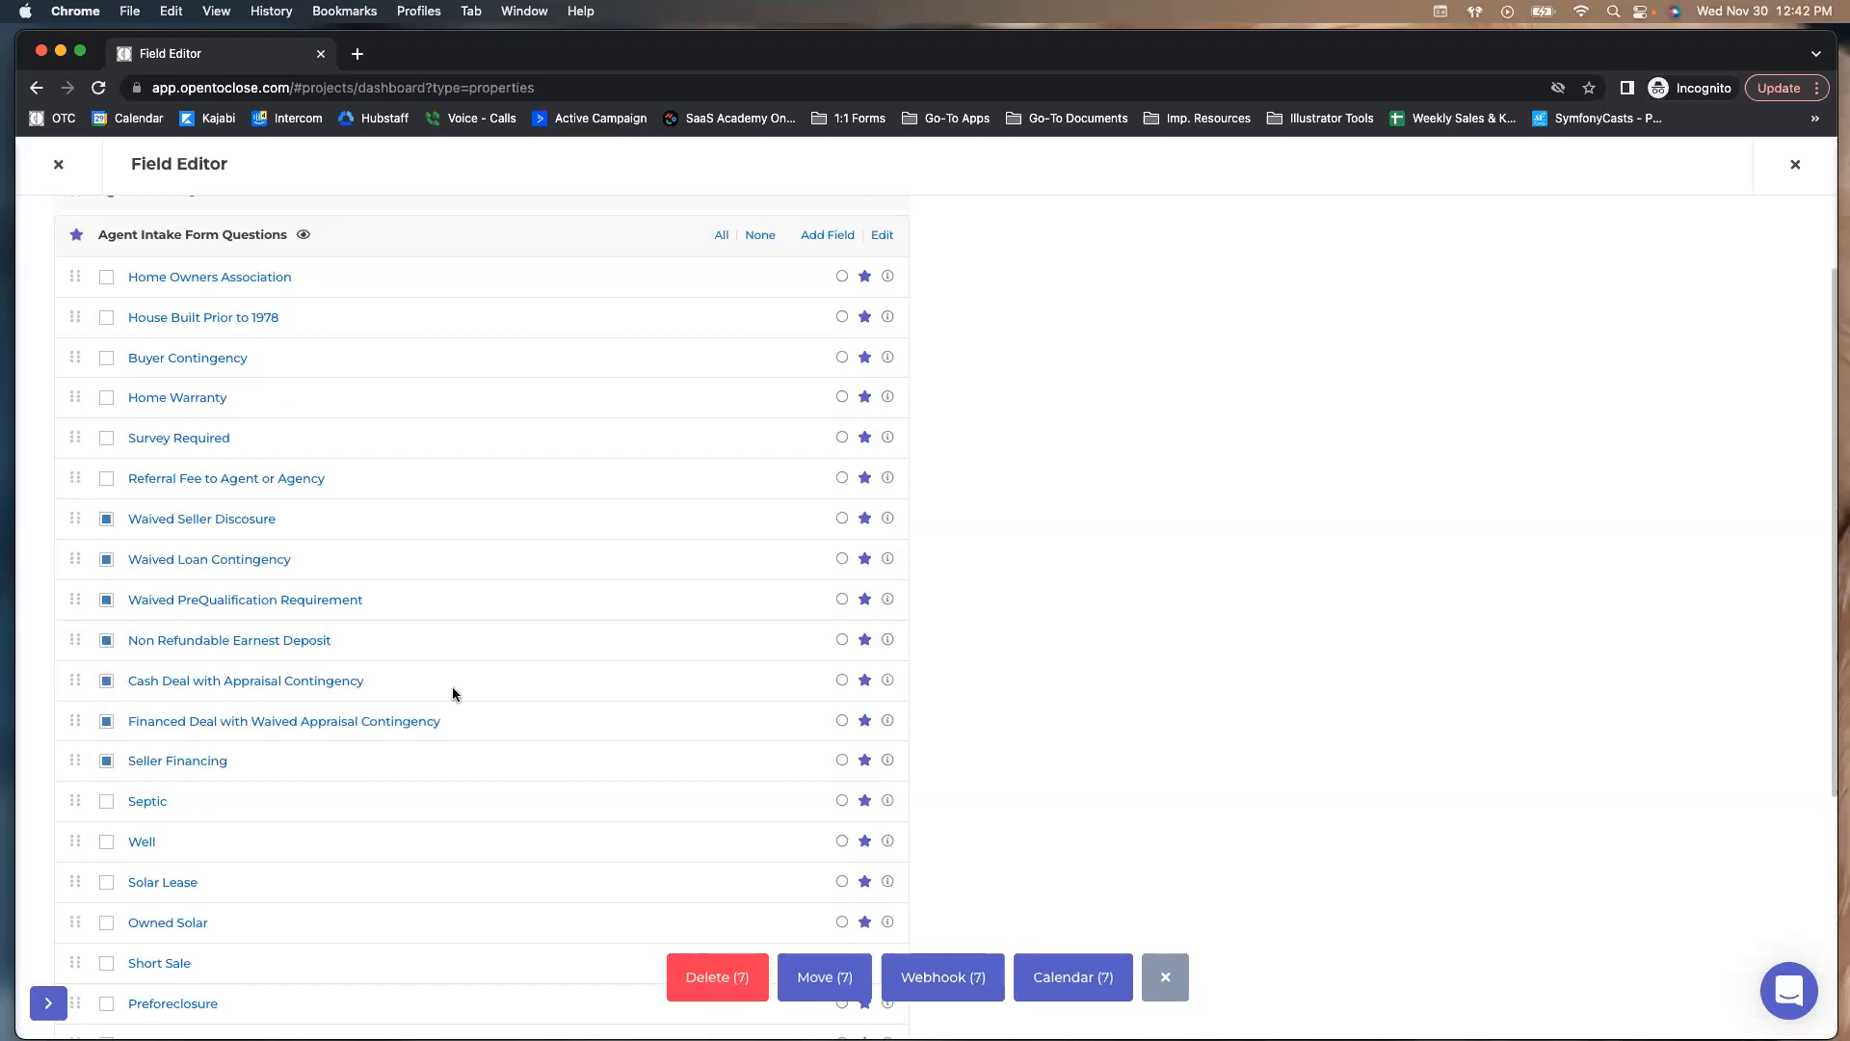
scroll(562, 703, "down", 4)
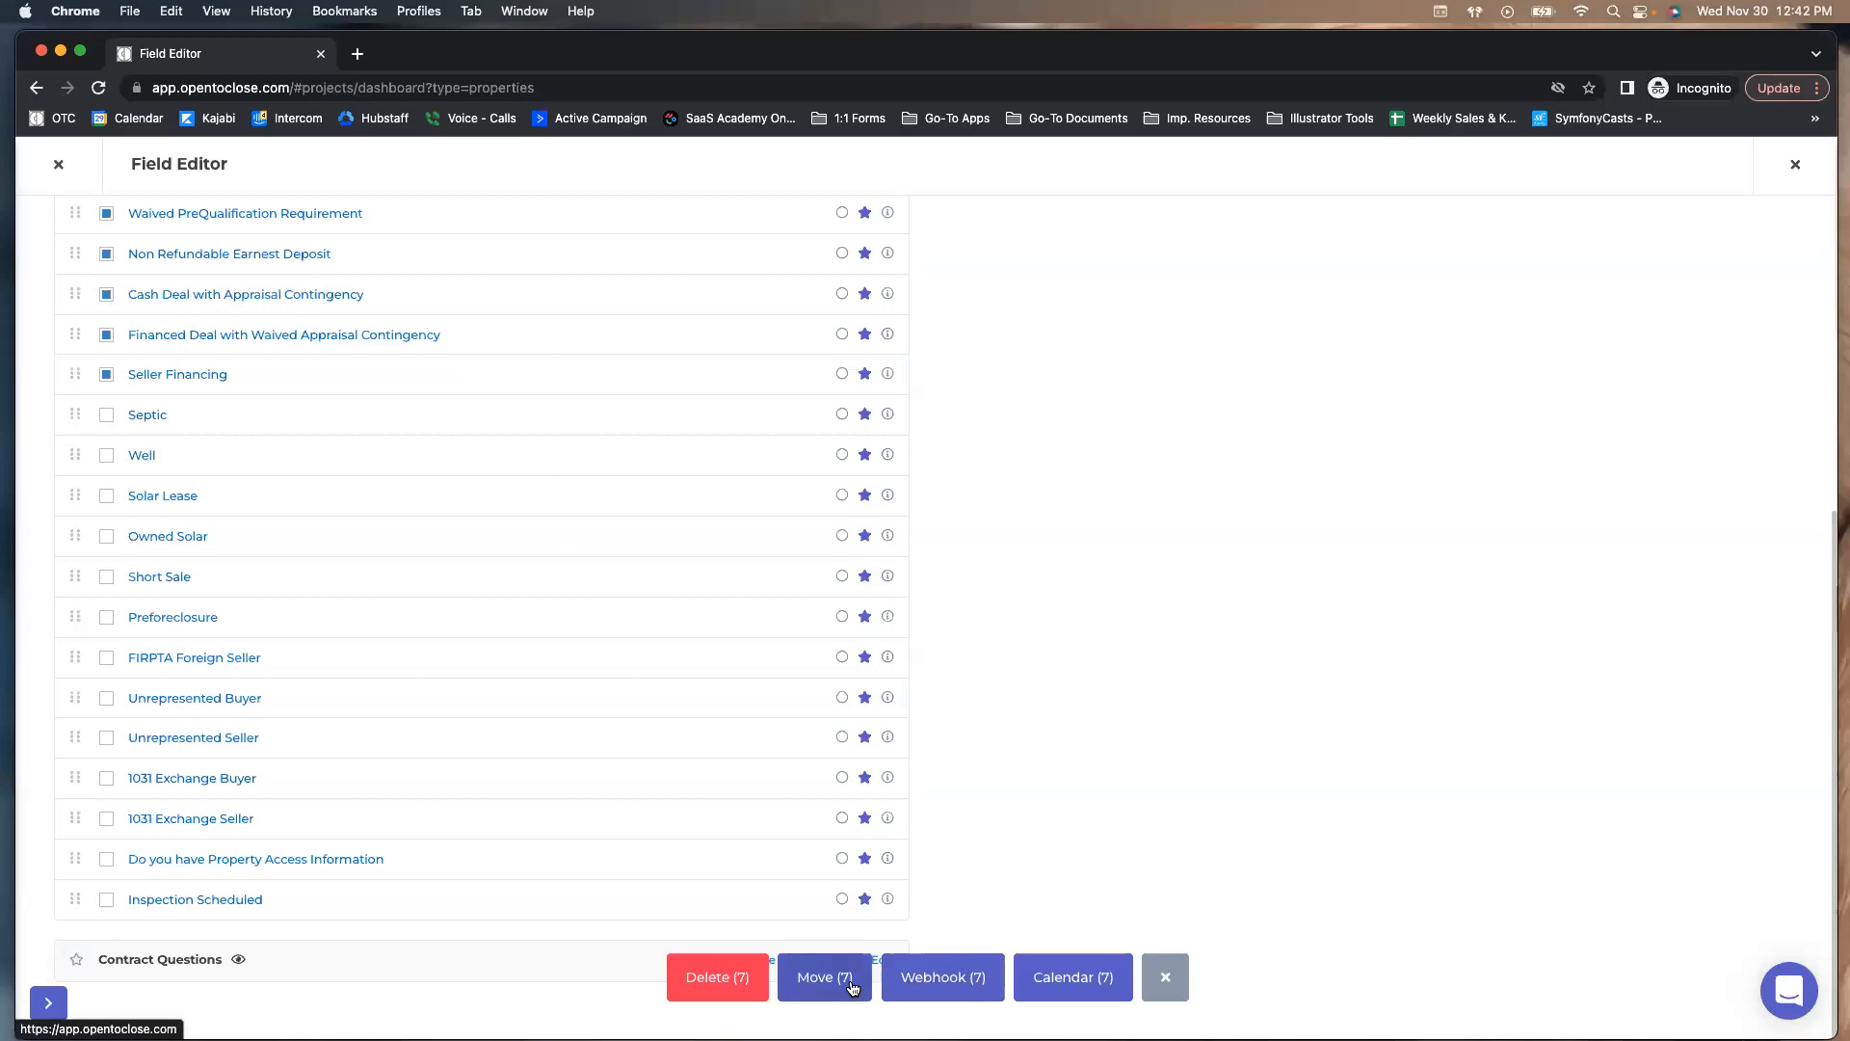
Move the seven selected fields into the Contract Questions section
left_click(846, 977)
left_click(854, 254)
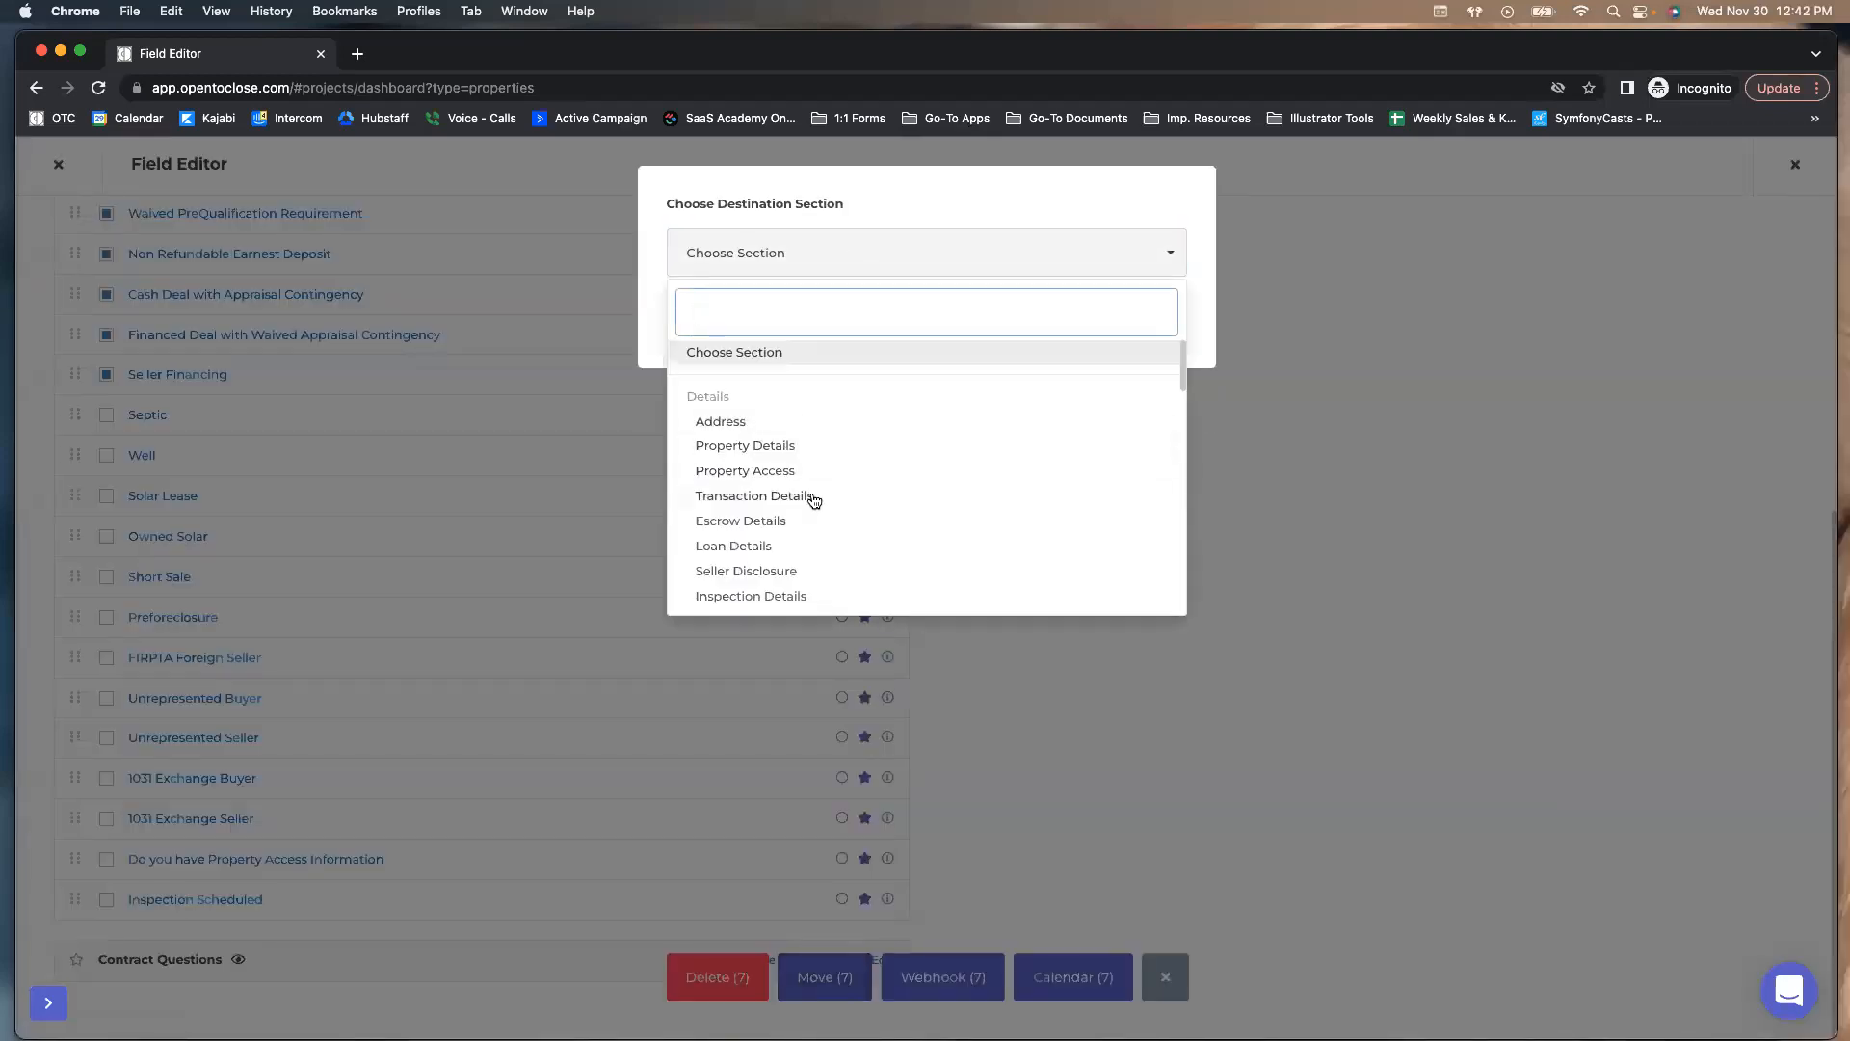
scroll(771, 472, "down", 10)
left_click(755, 597)
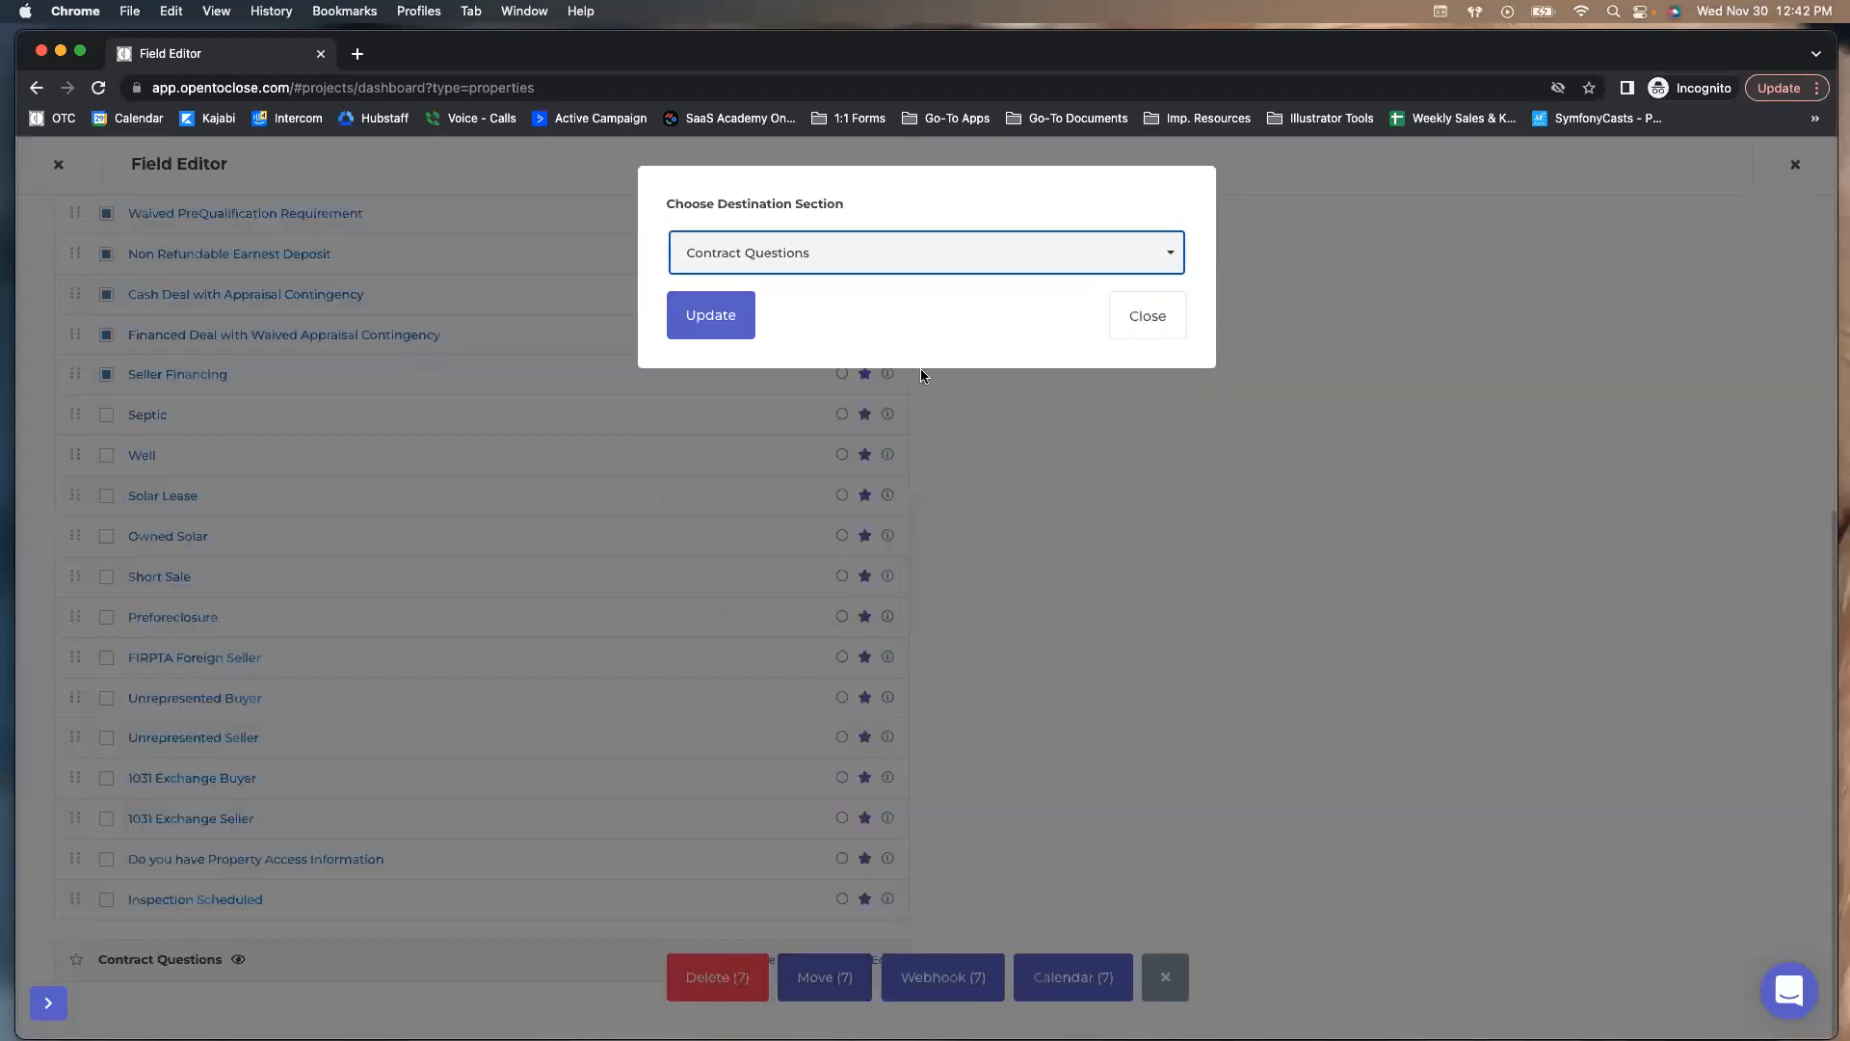
left_click(704, 321)
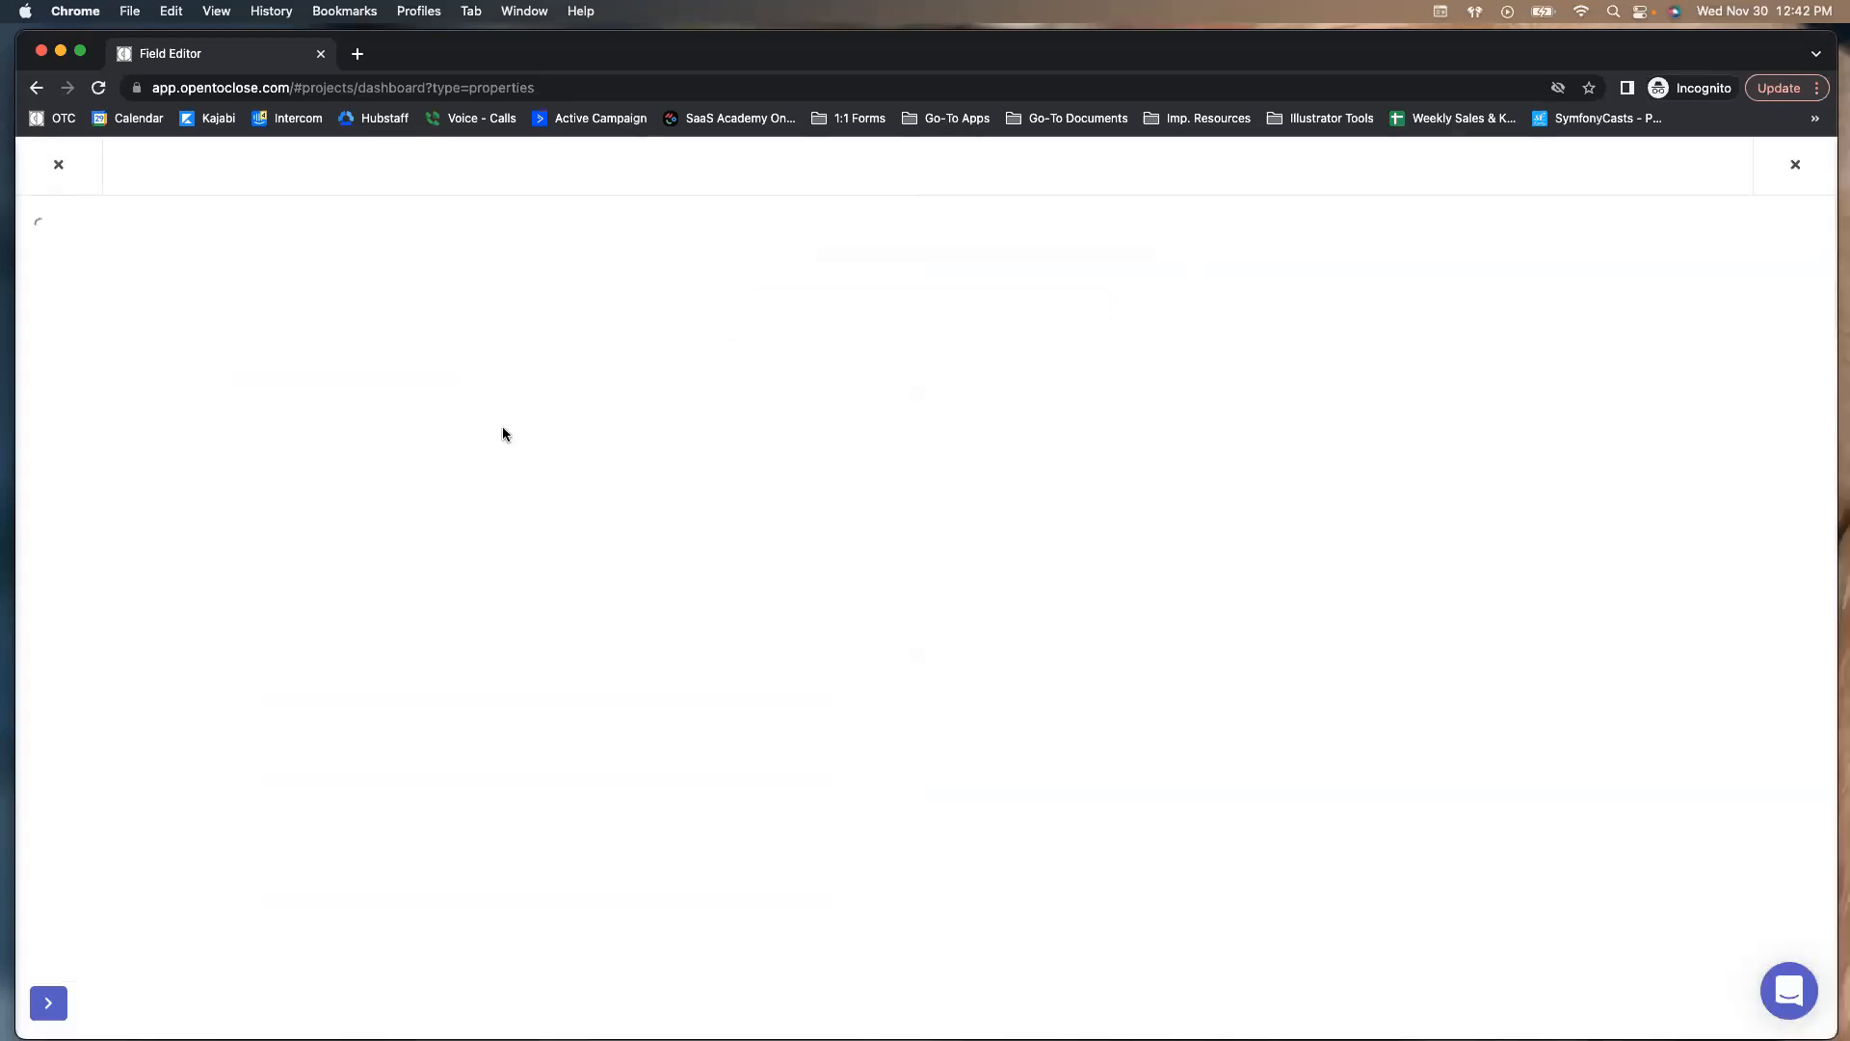
left_click(135, 258)
In the Agent Intake Questions group, retitle the Agent Intake Form Questions section 'Property Questions'
left_click(84, 472)
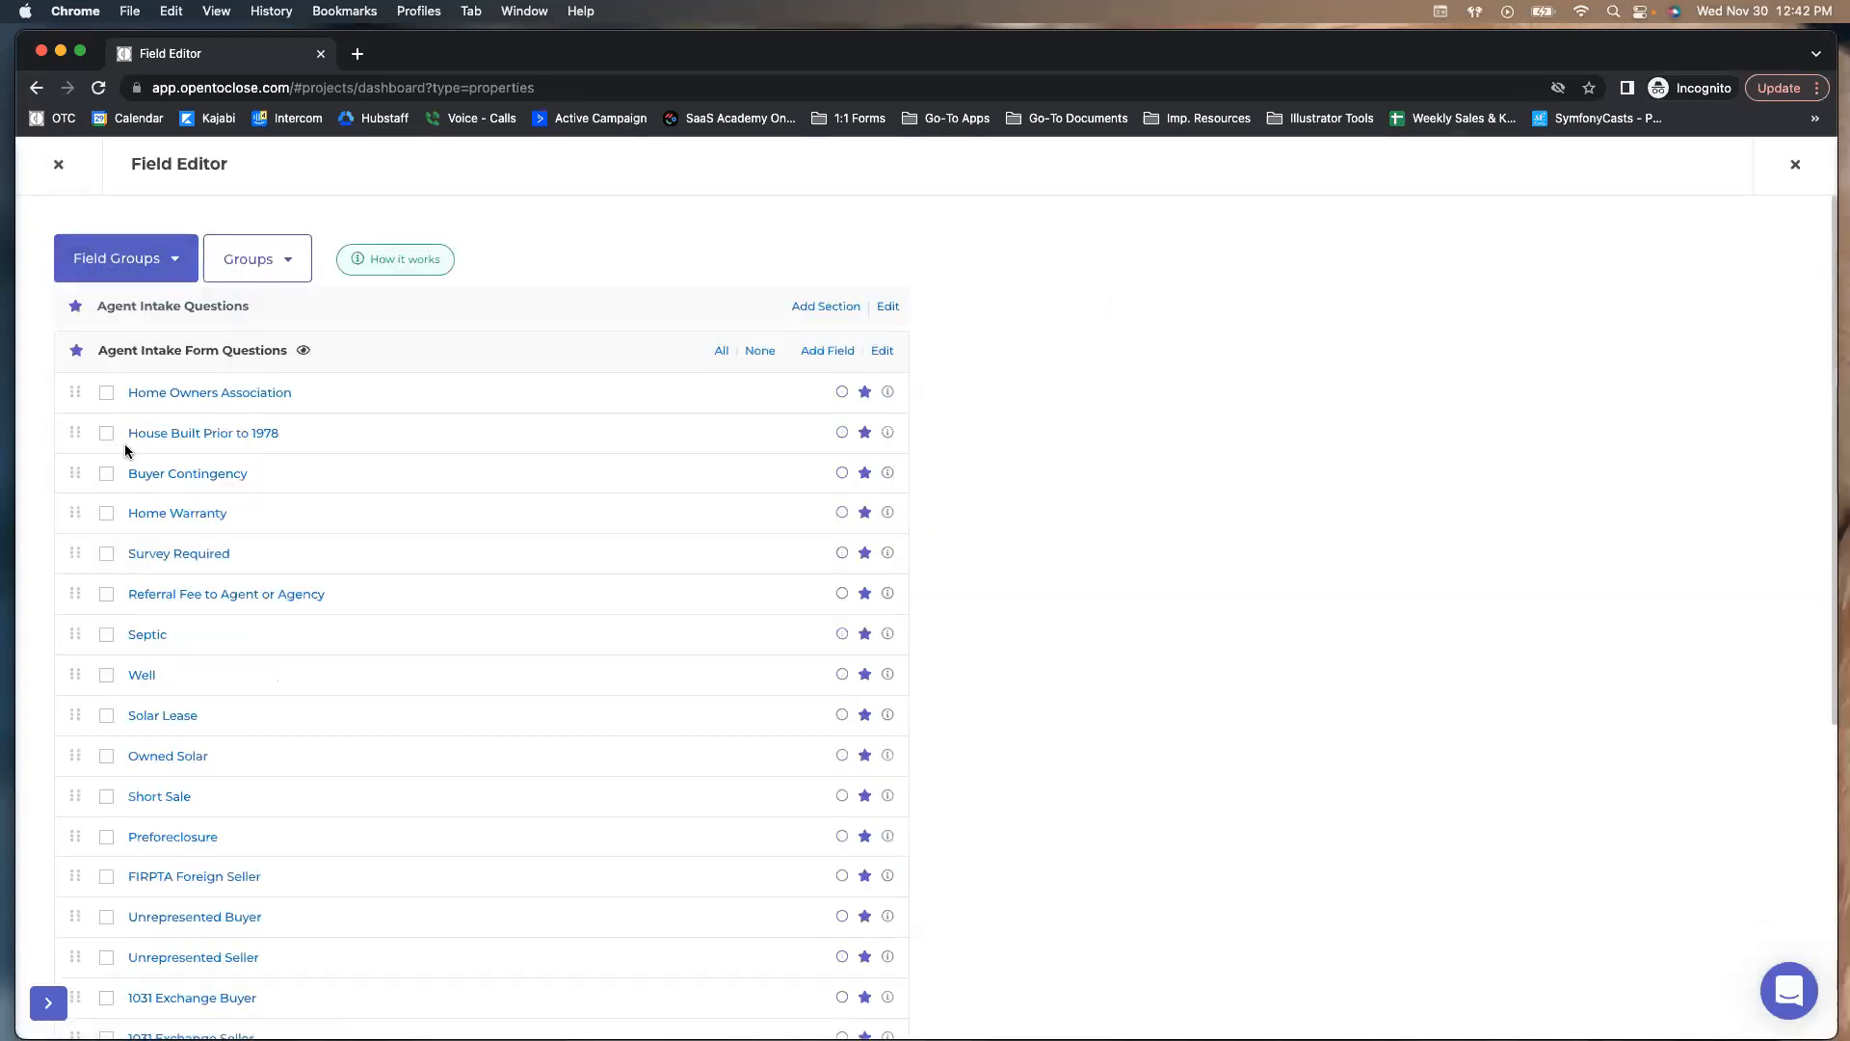
scroll(222, 401, "down", 3)
scroll(193, 385, "up", 3)
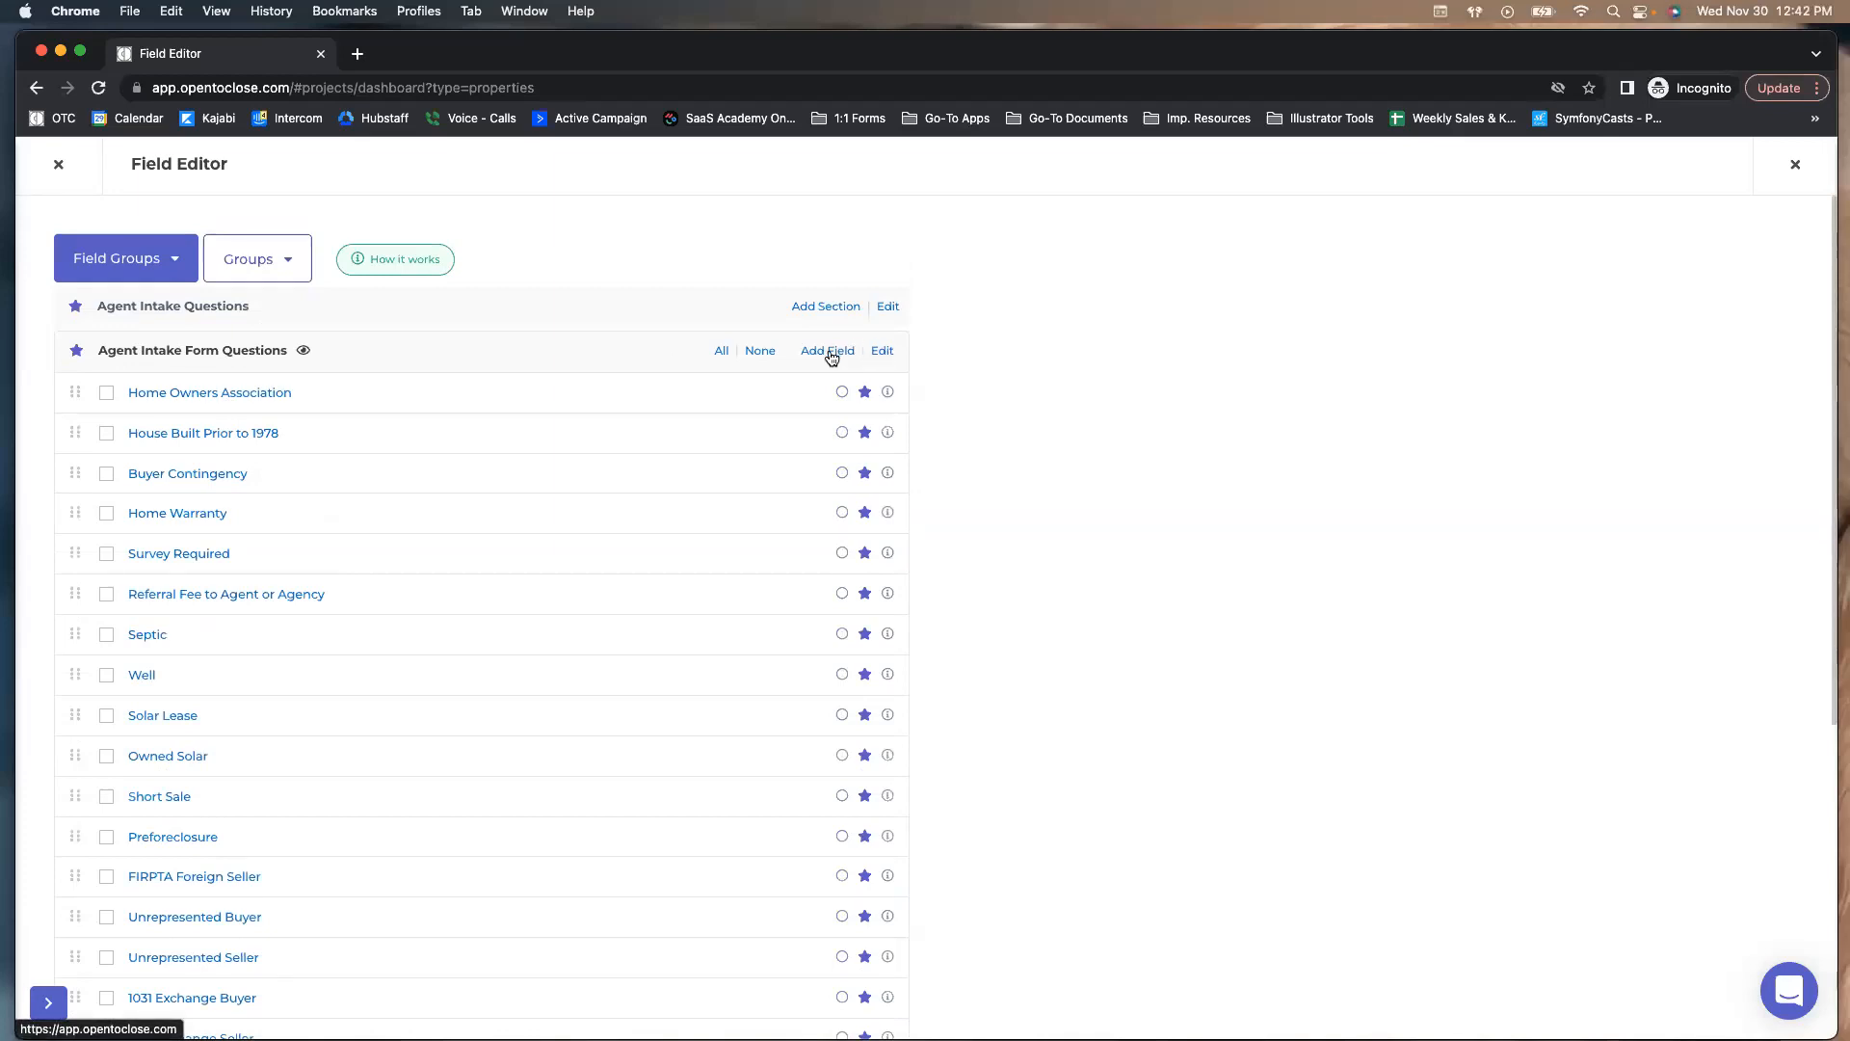
left_click(880, 352)
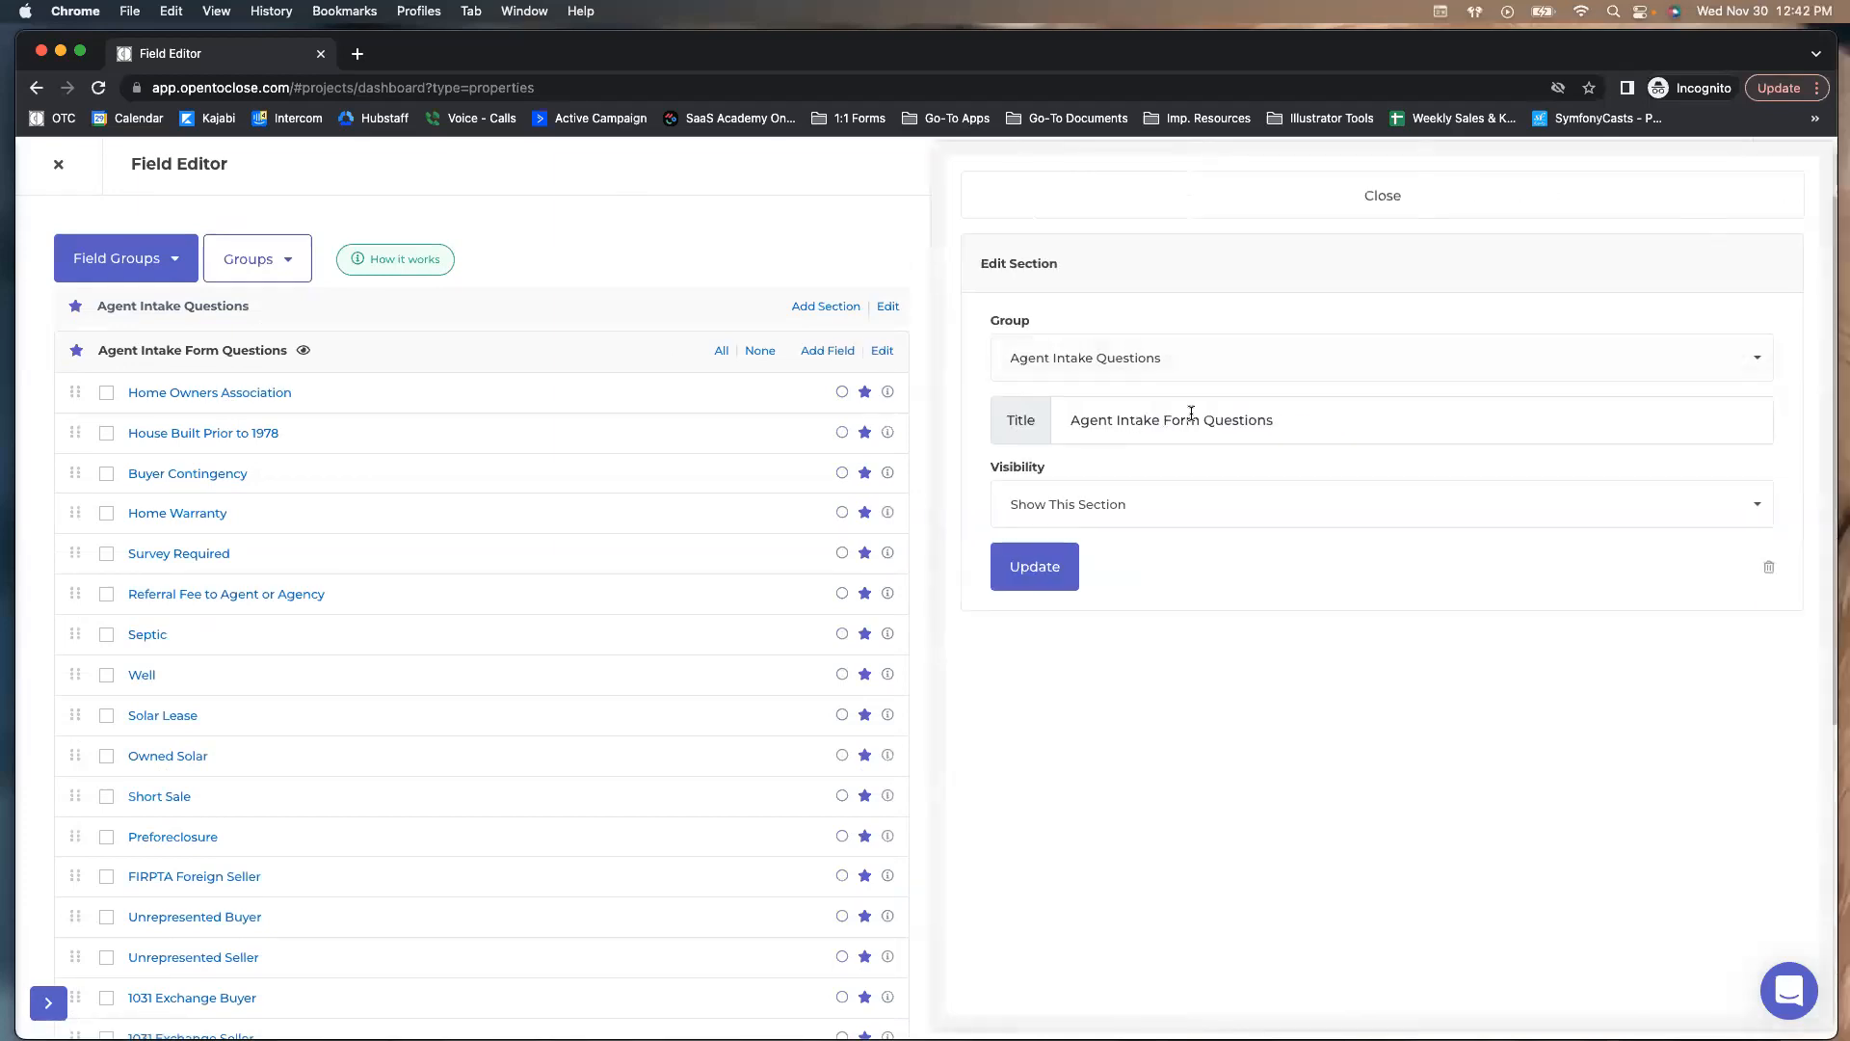
left_click_drag(1199, 425, 968, 408)
type("Property")
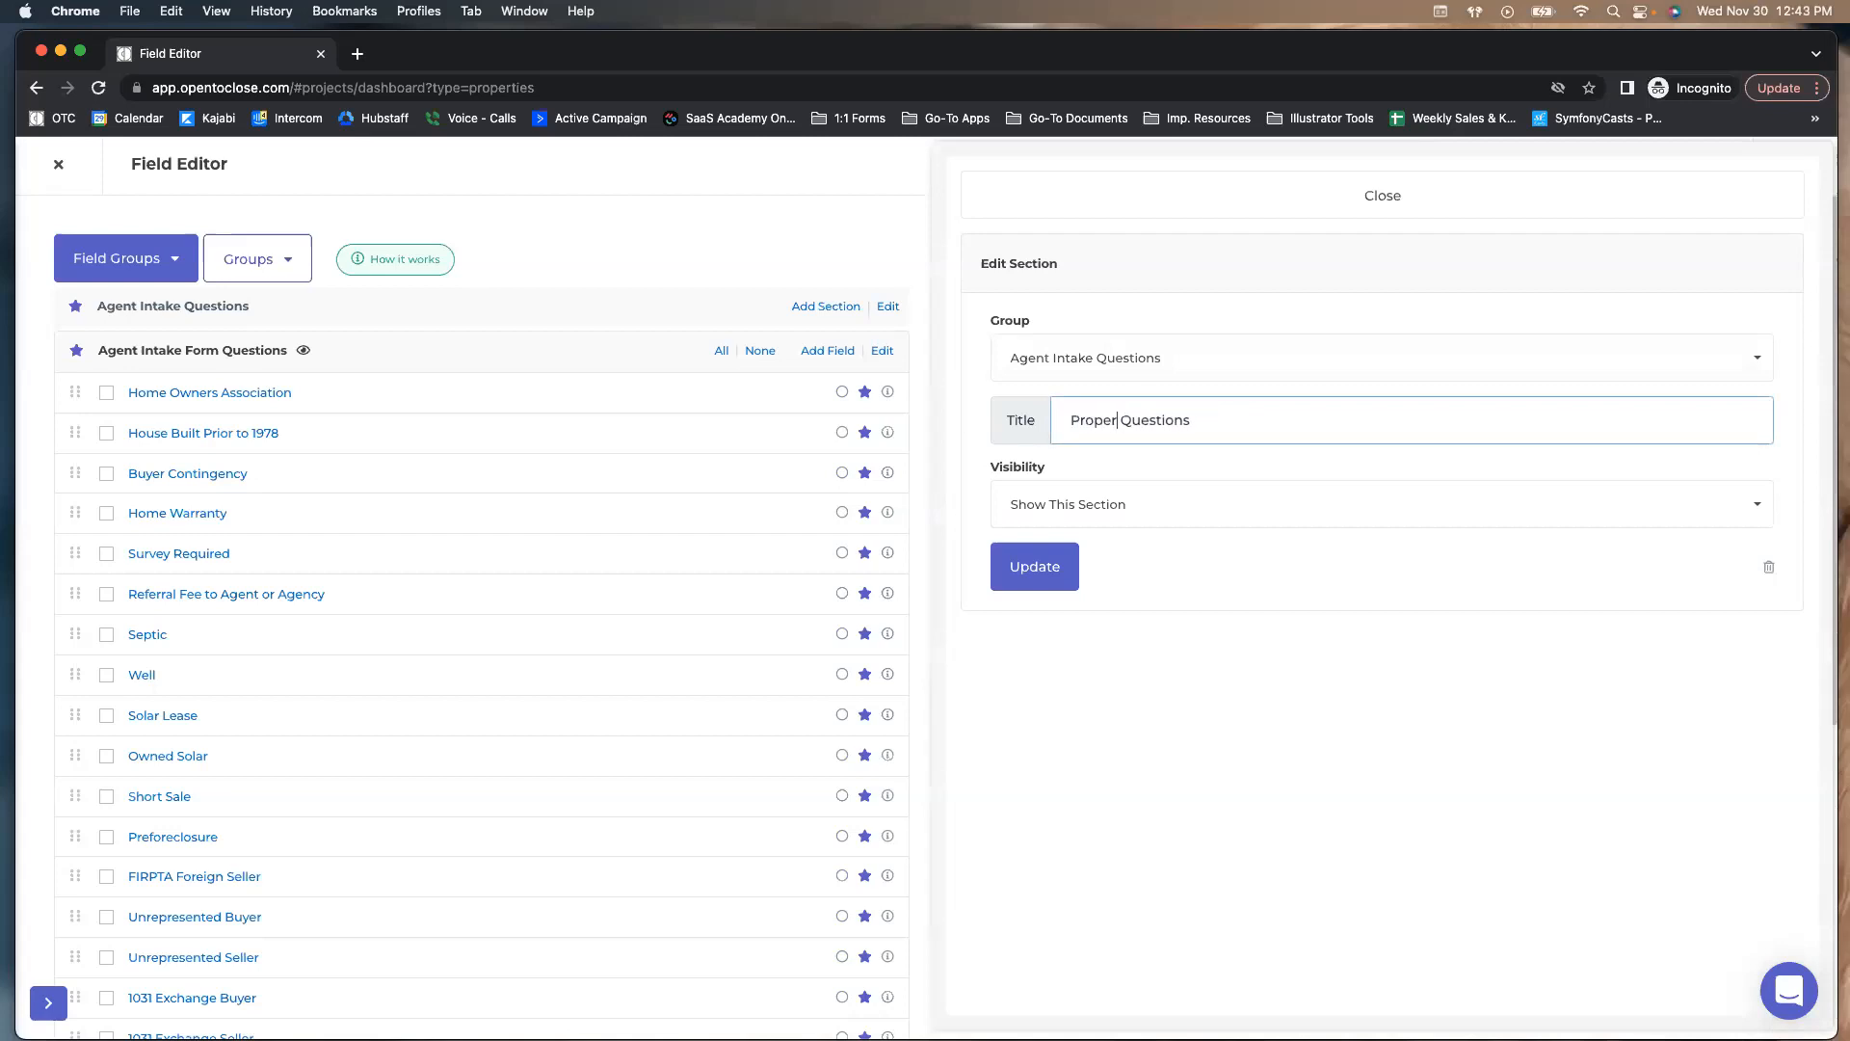
left_click(1011, 578)
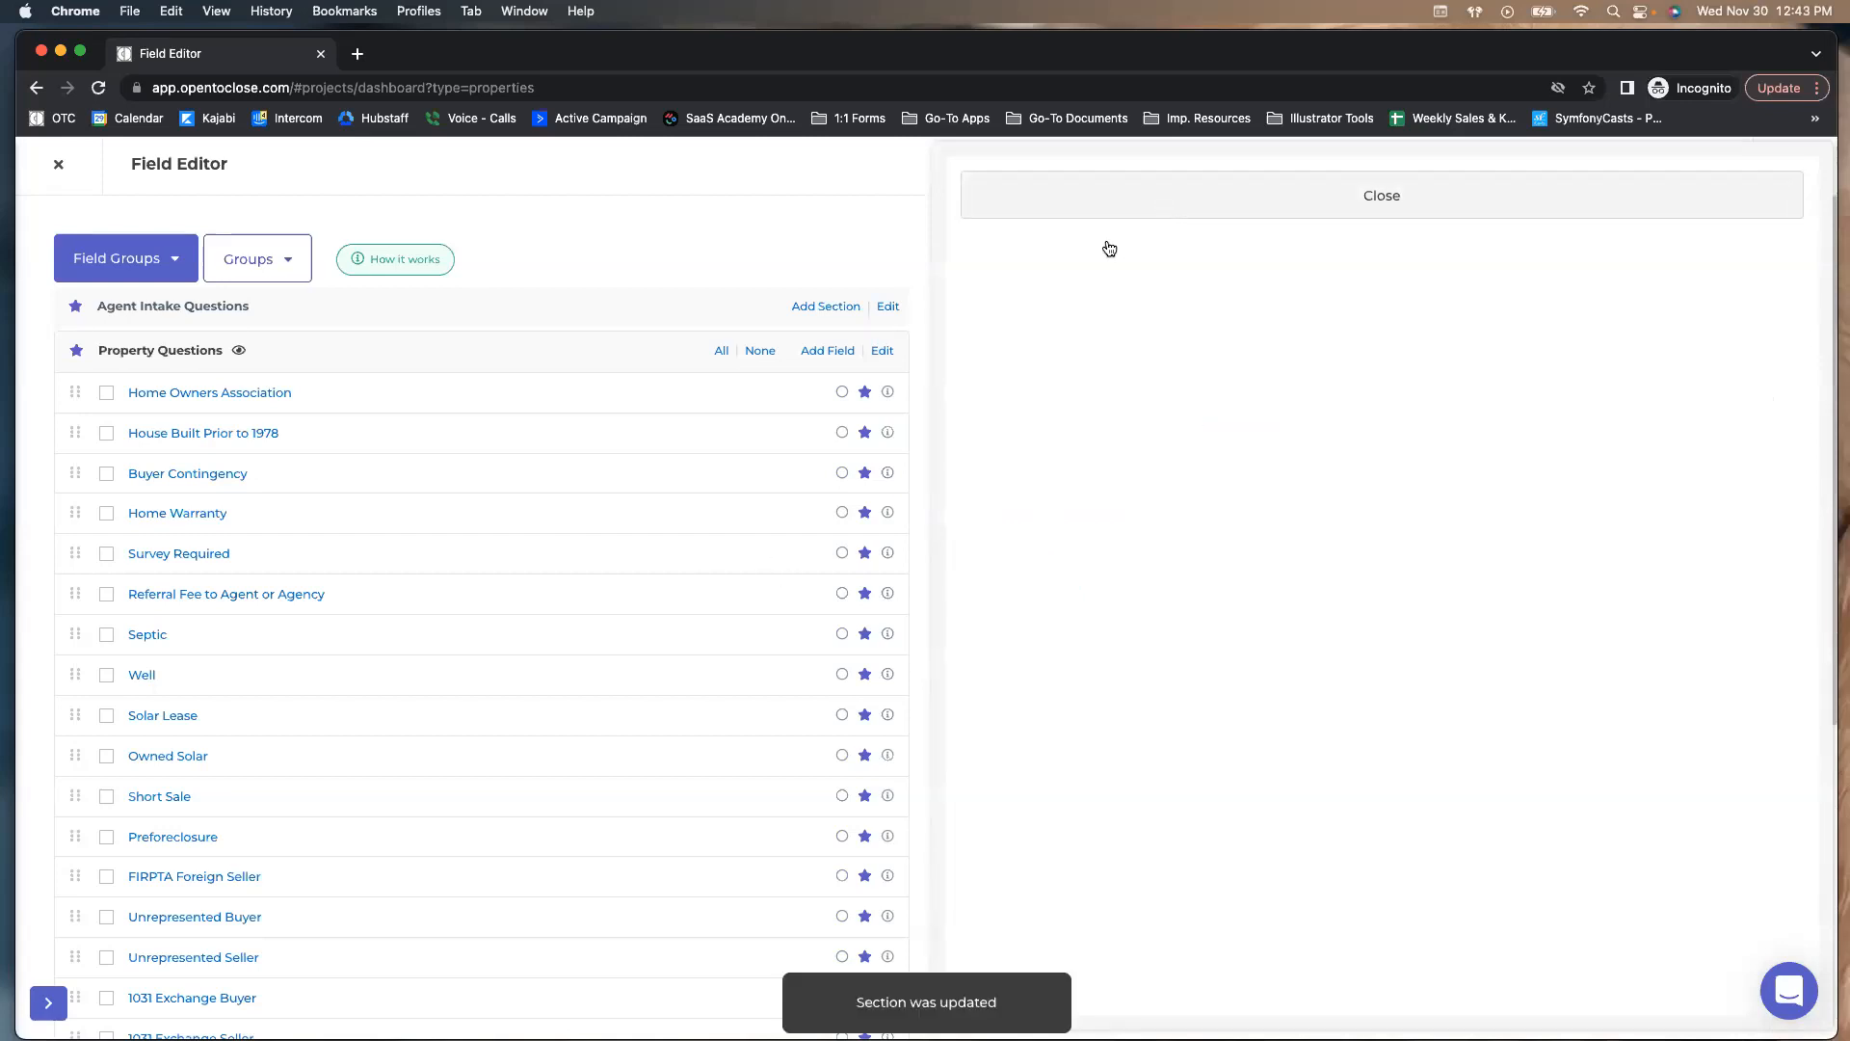
scroll(153, 532, "down", 5)
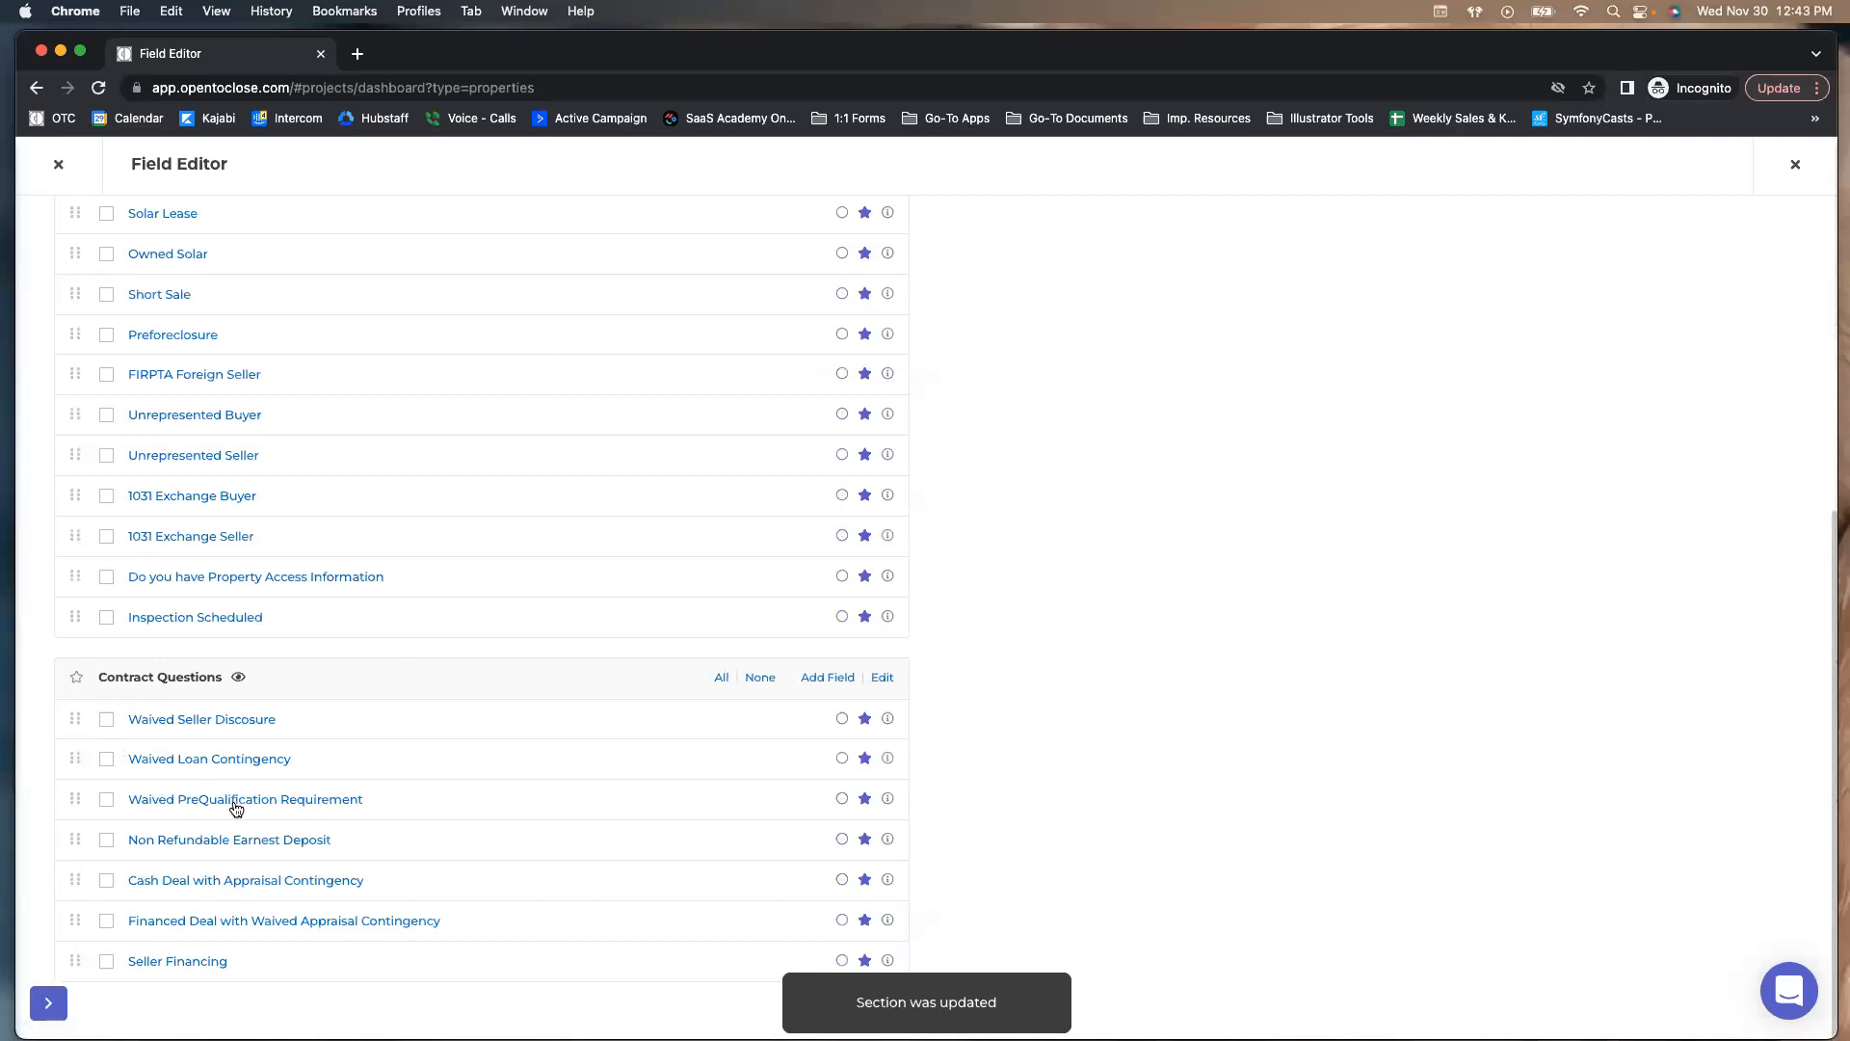
scroll(179, 796, "up", 3)
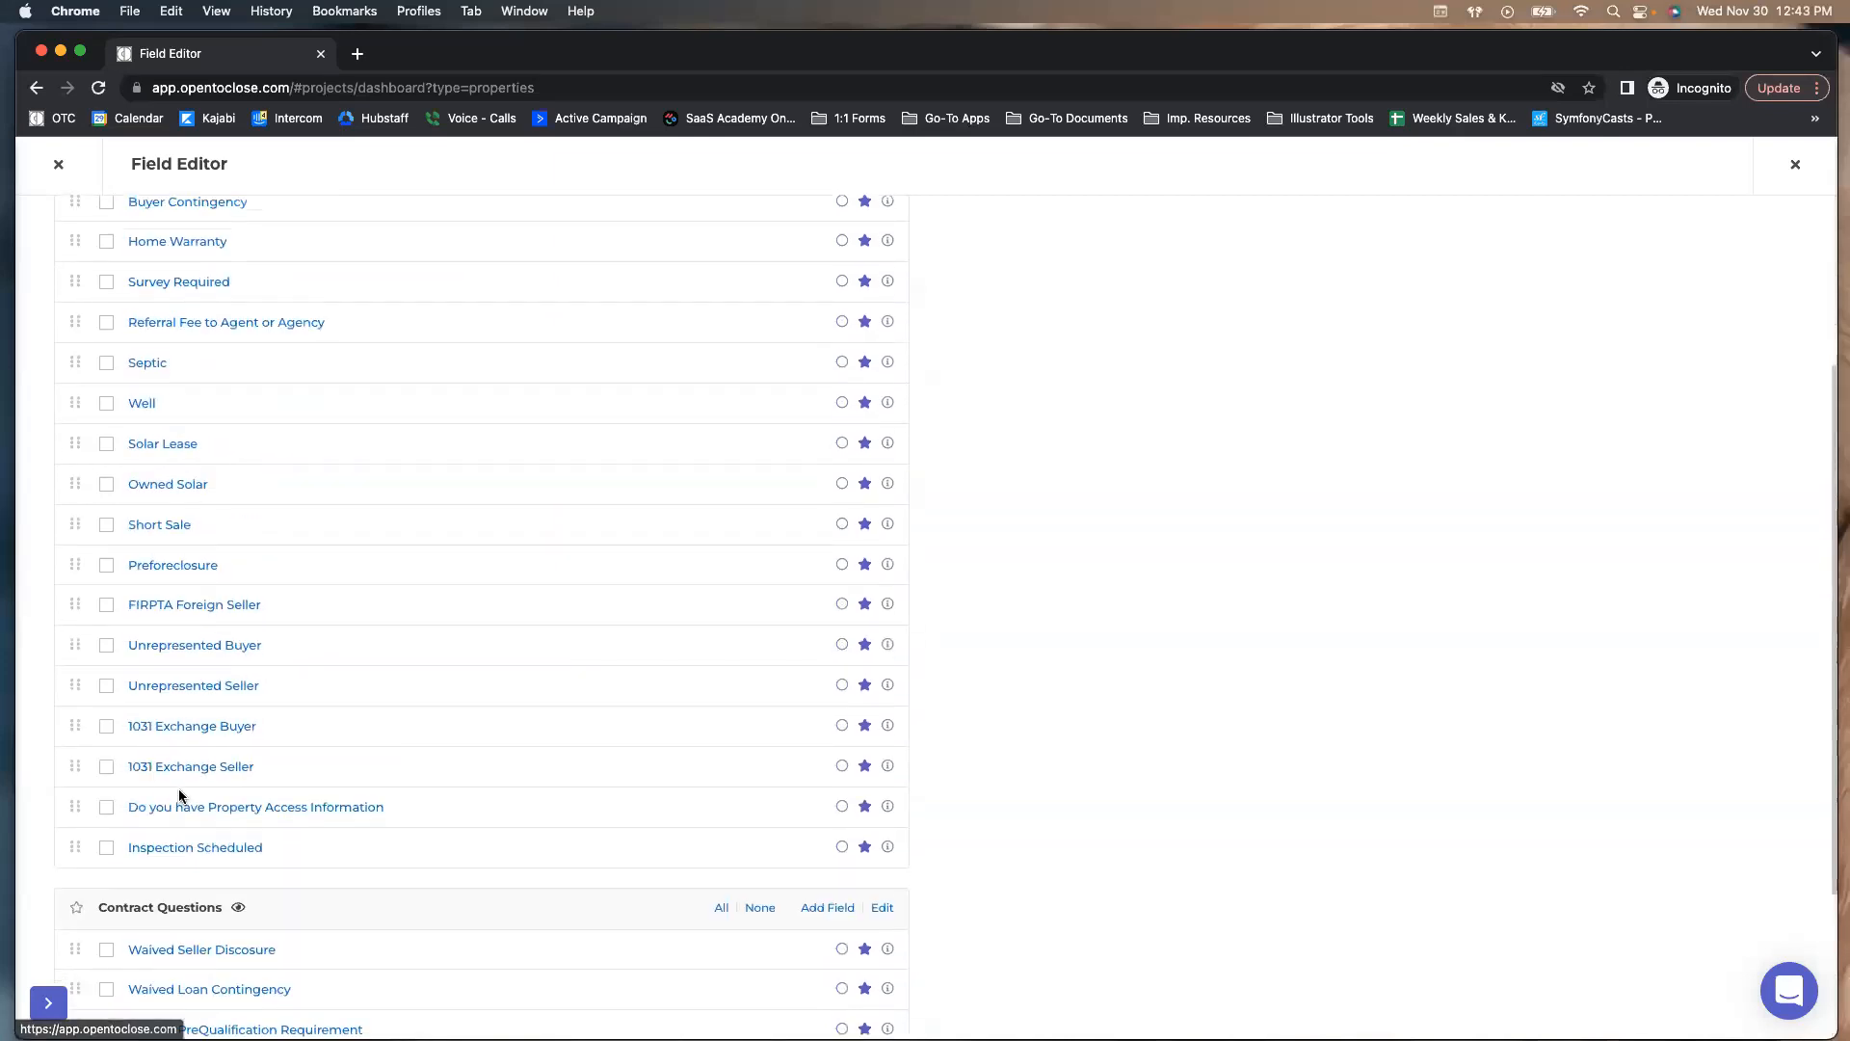
left_click(107, 485)
left_click(106, 530)
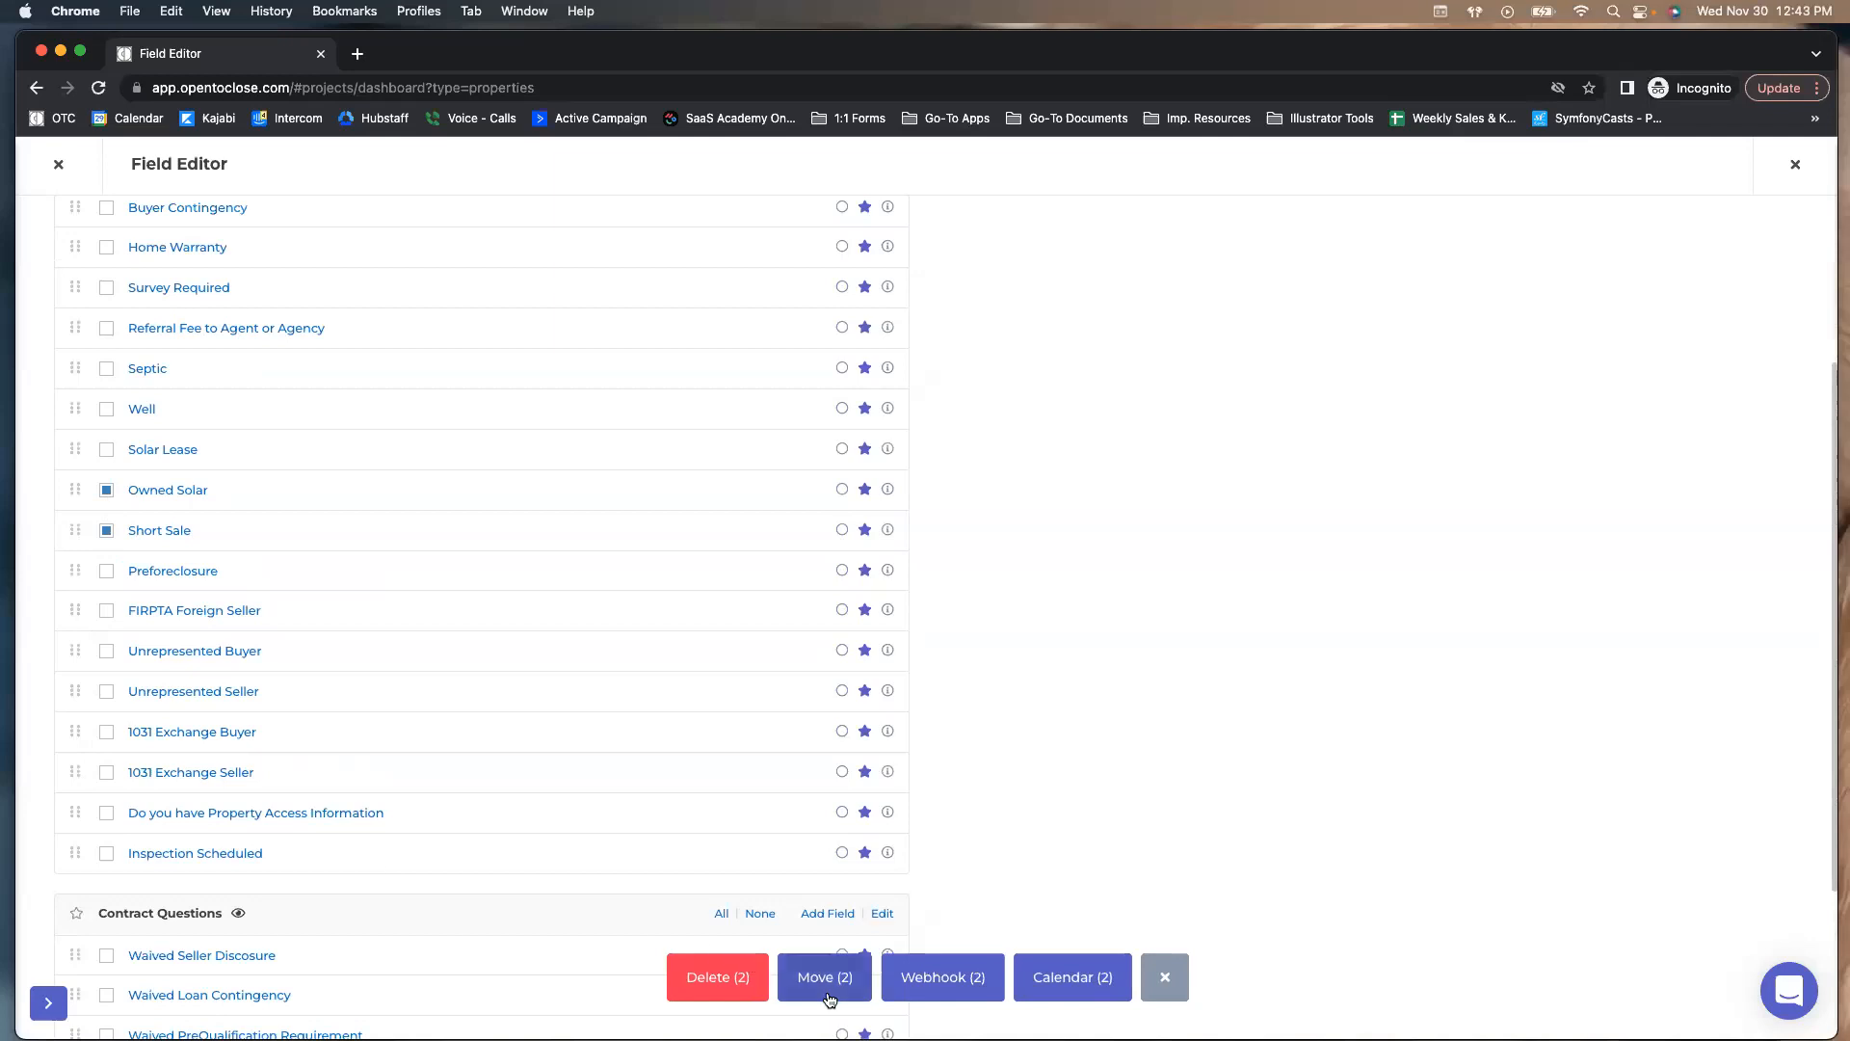
left_click(826, 976)
left_click(713, 271)
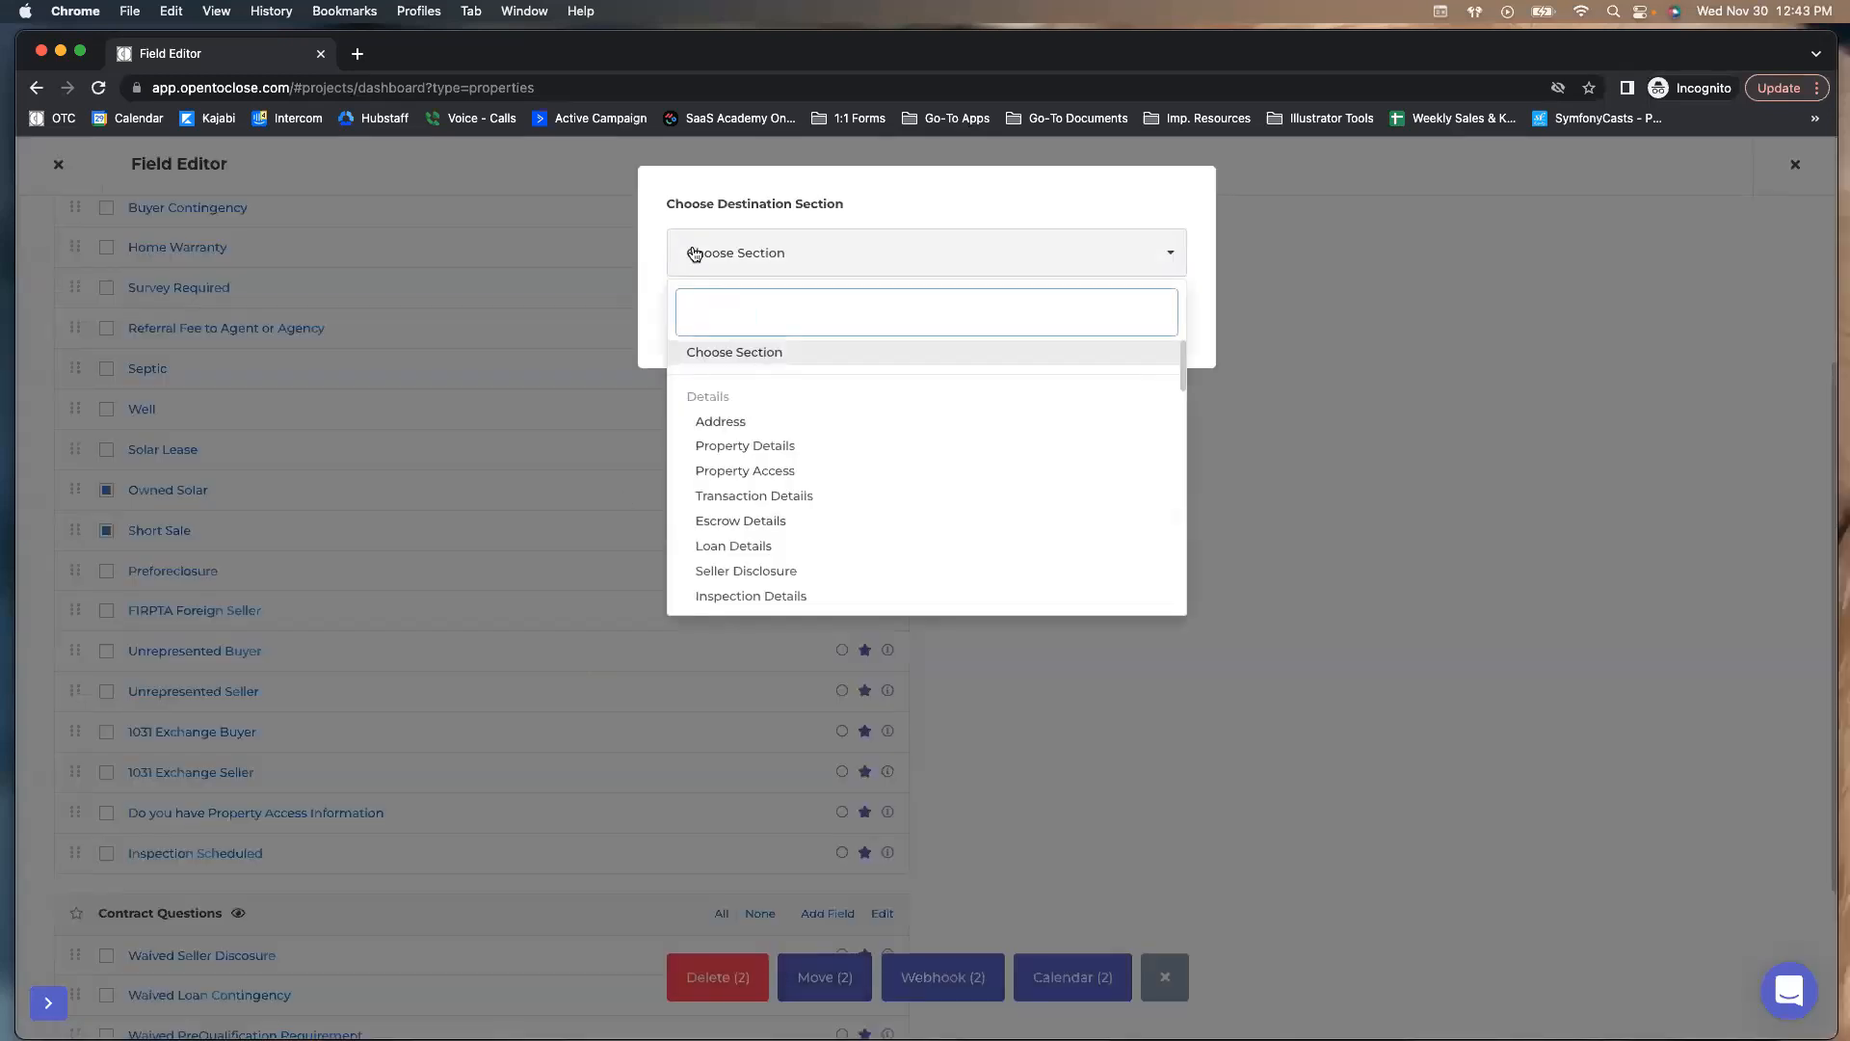
left_click(667, 197)
left_click(1147, 316)
left_click(107, 489)
left_click(106, 530)
left_click(156, 493)
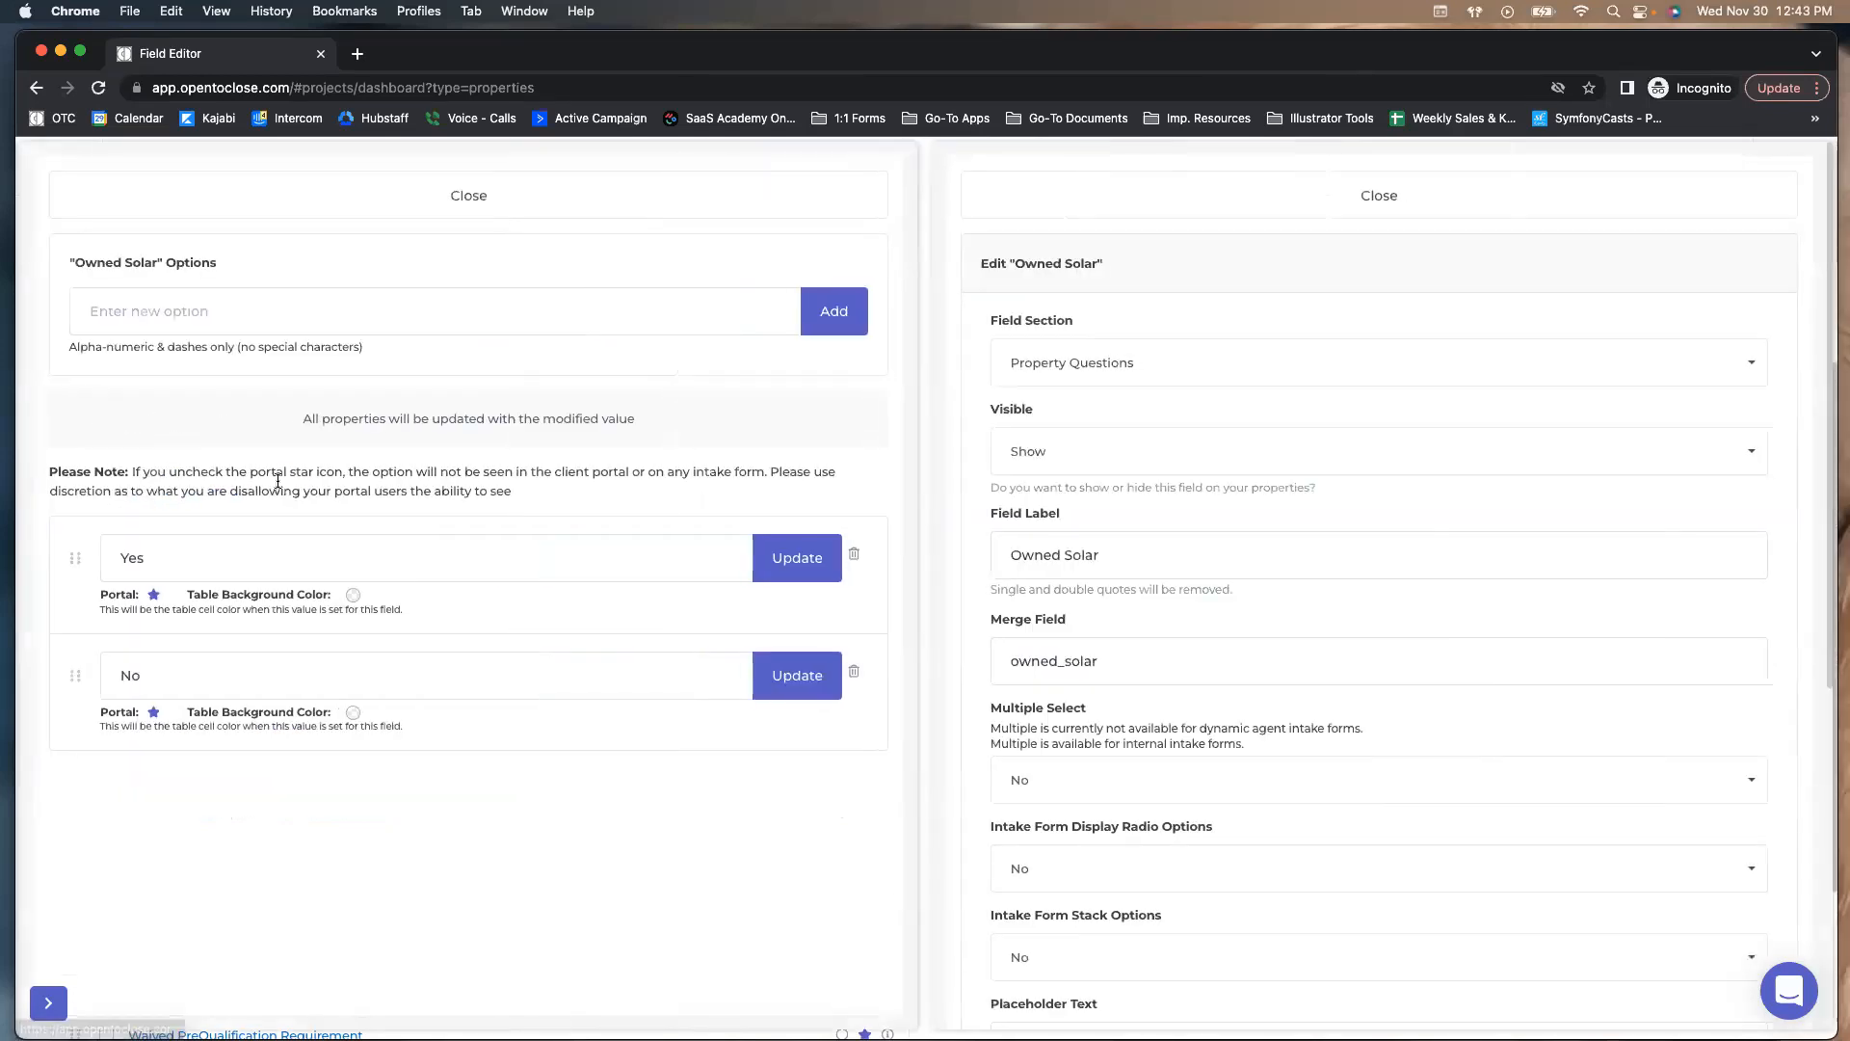
left_click(265, 194)
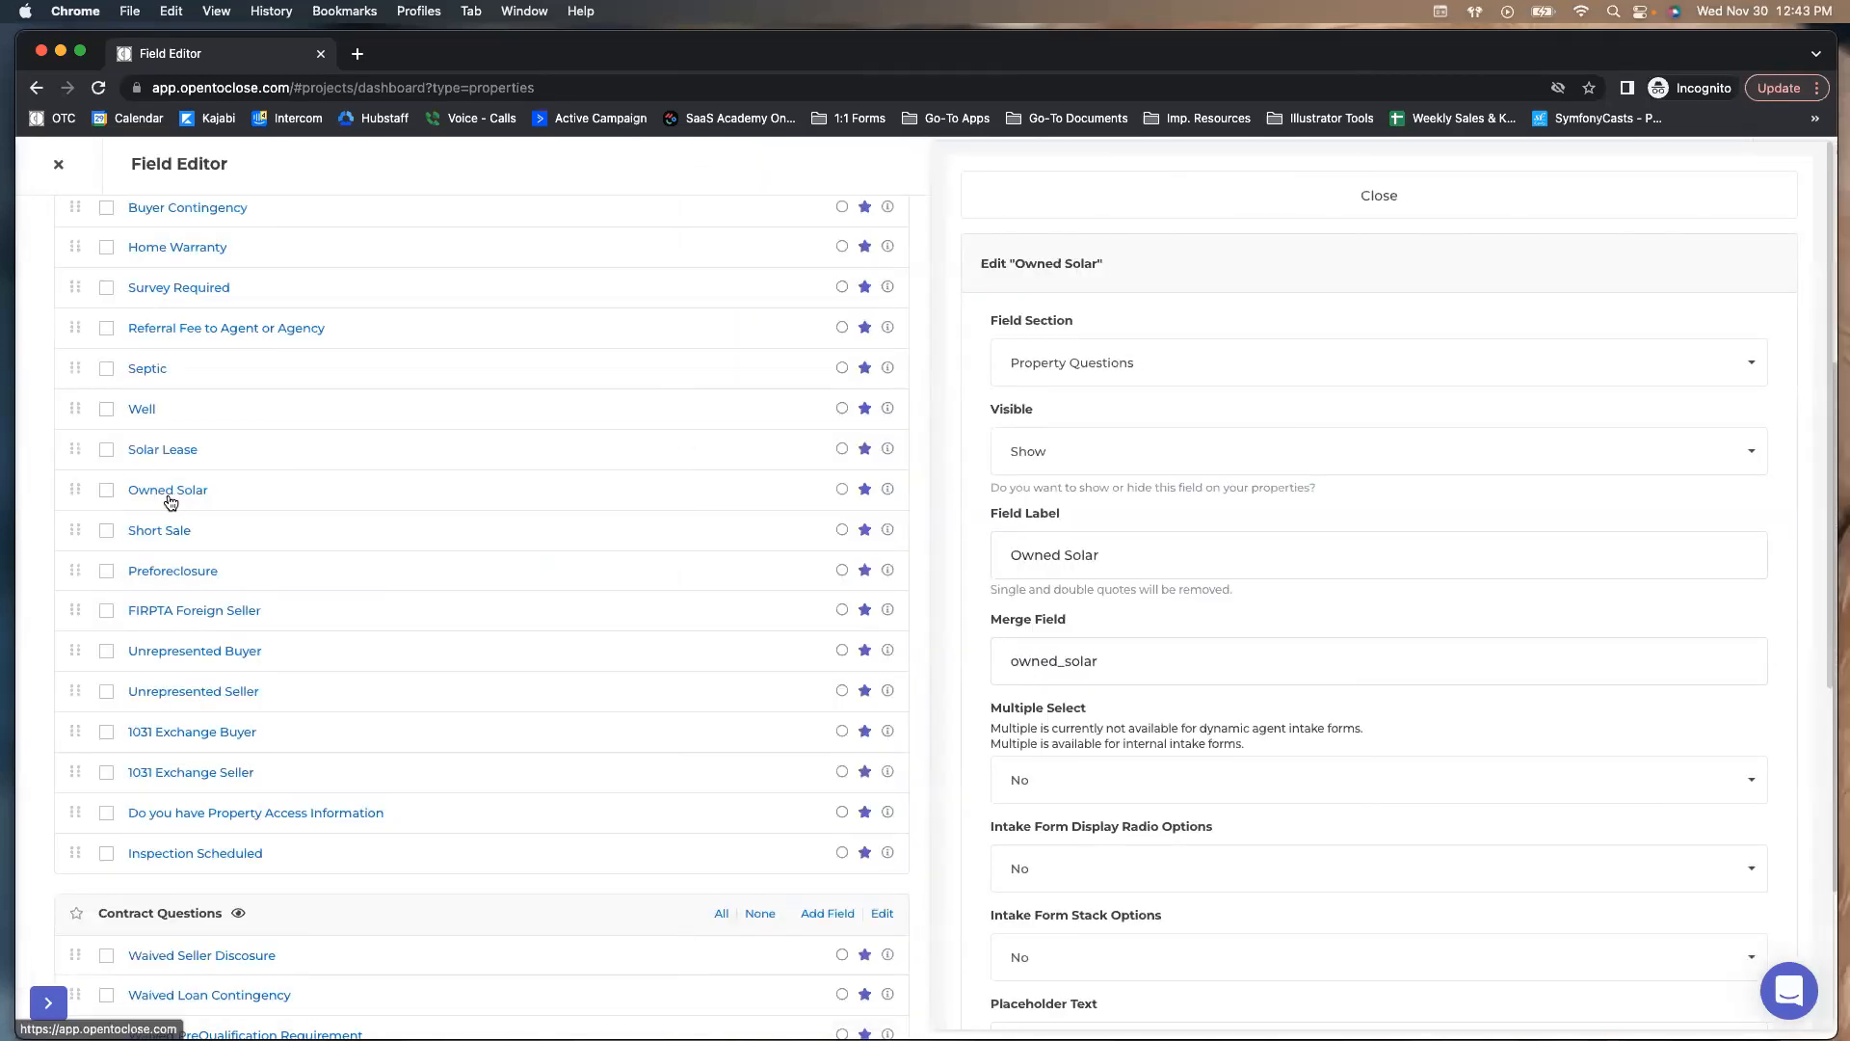
left_click(1064, 381)
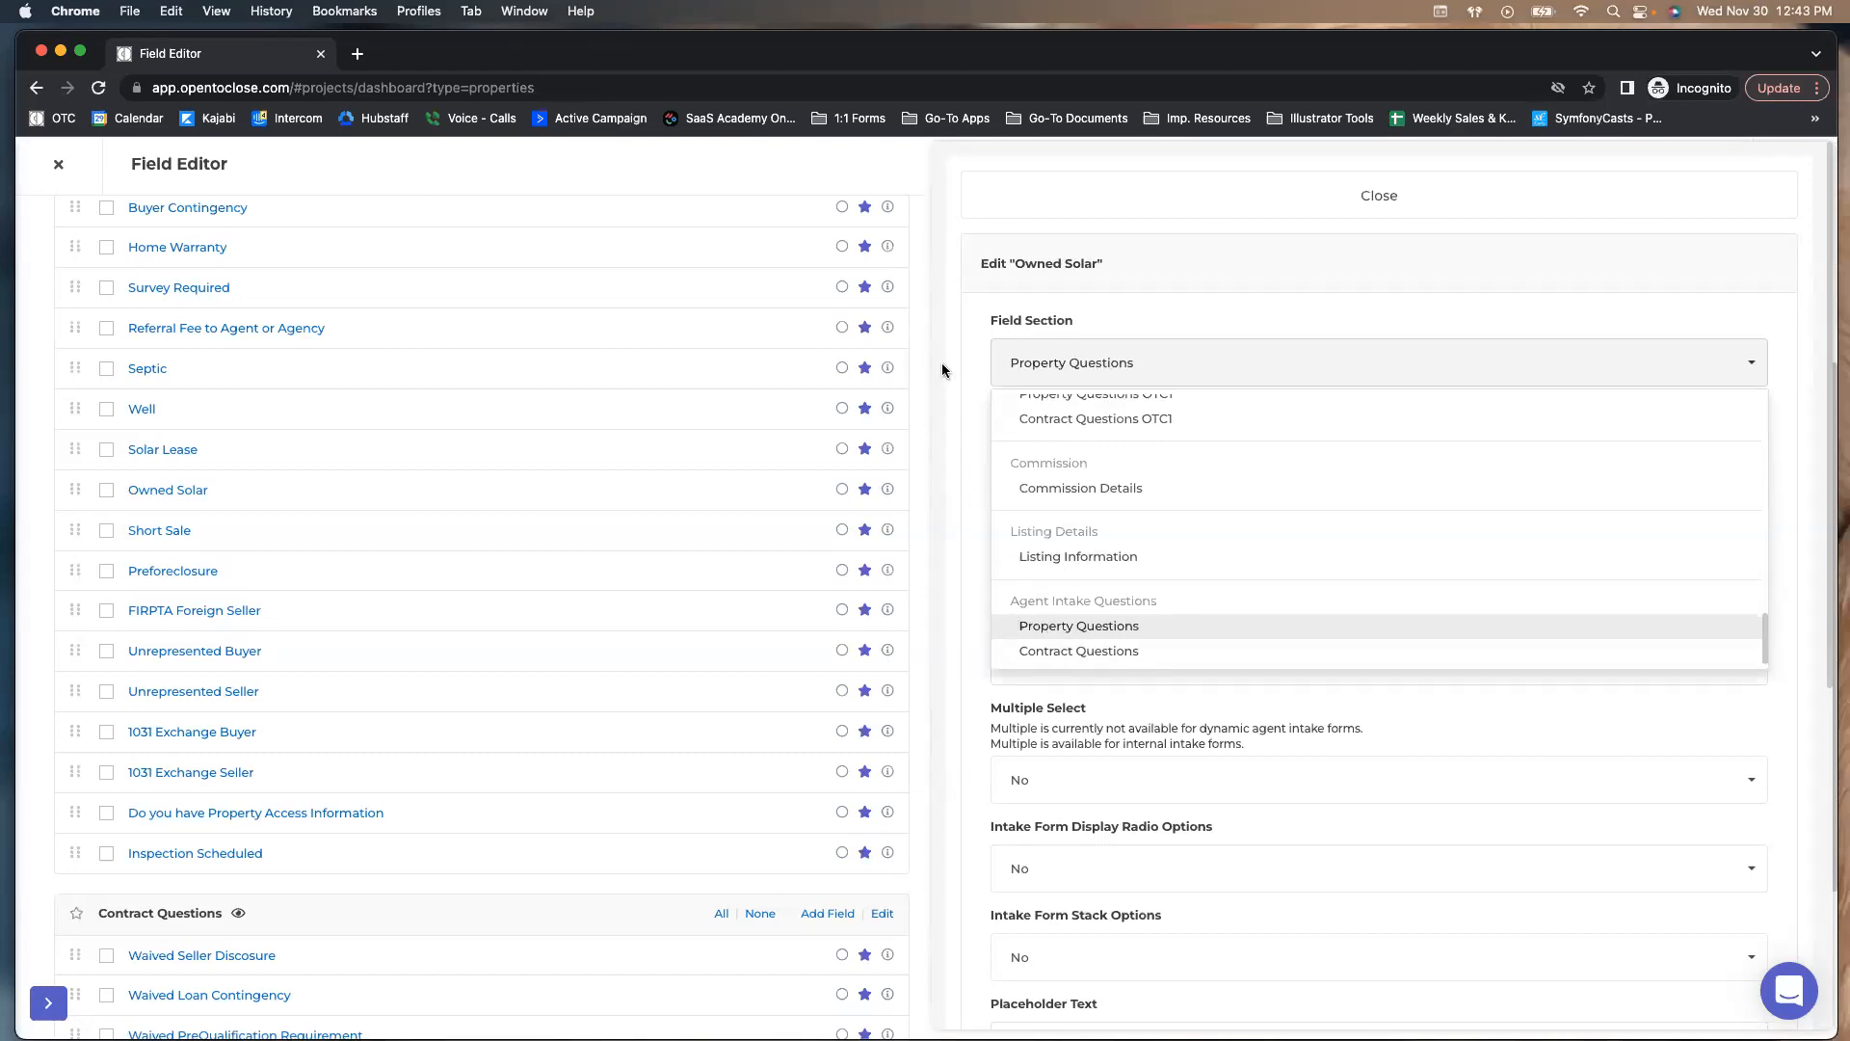
left_click(1031, 627)
left_click(1090, 195)
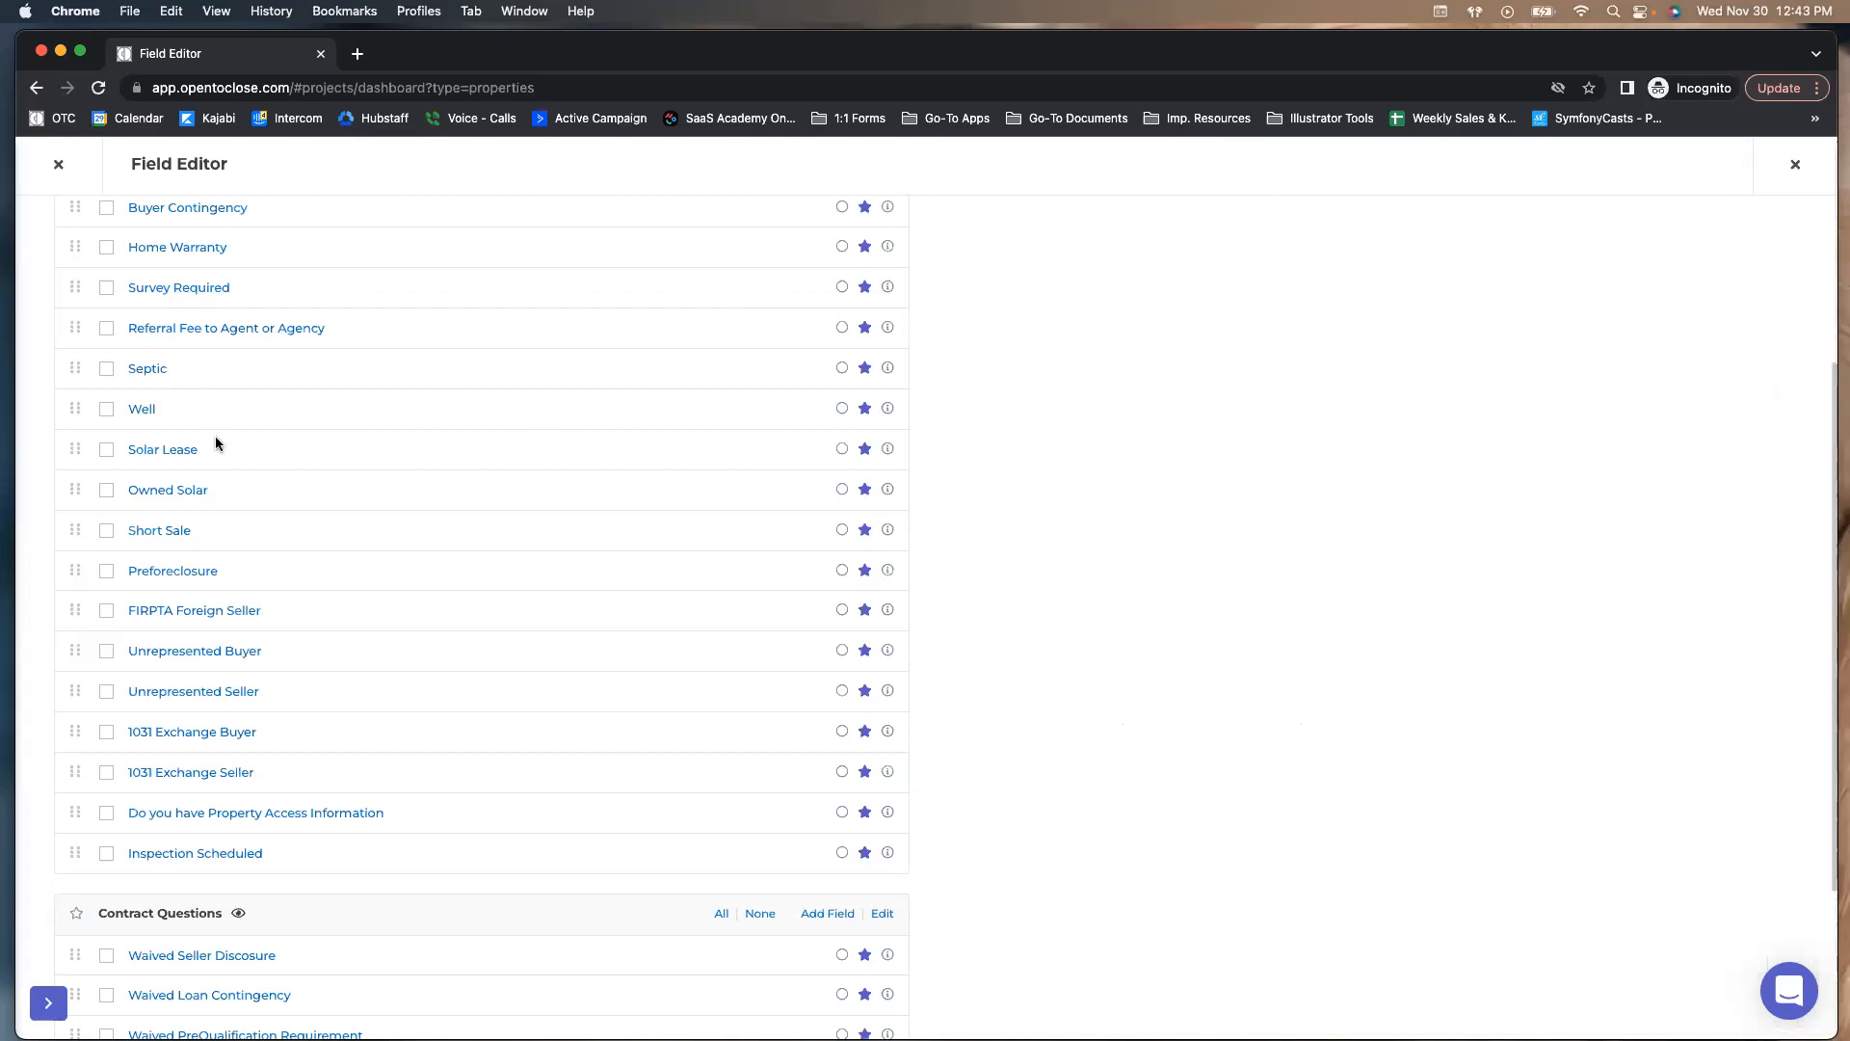
Add a new field to Contract Questions with the label 'Test Question'
scroll(149, 925, "down", 3)
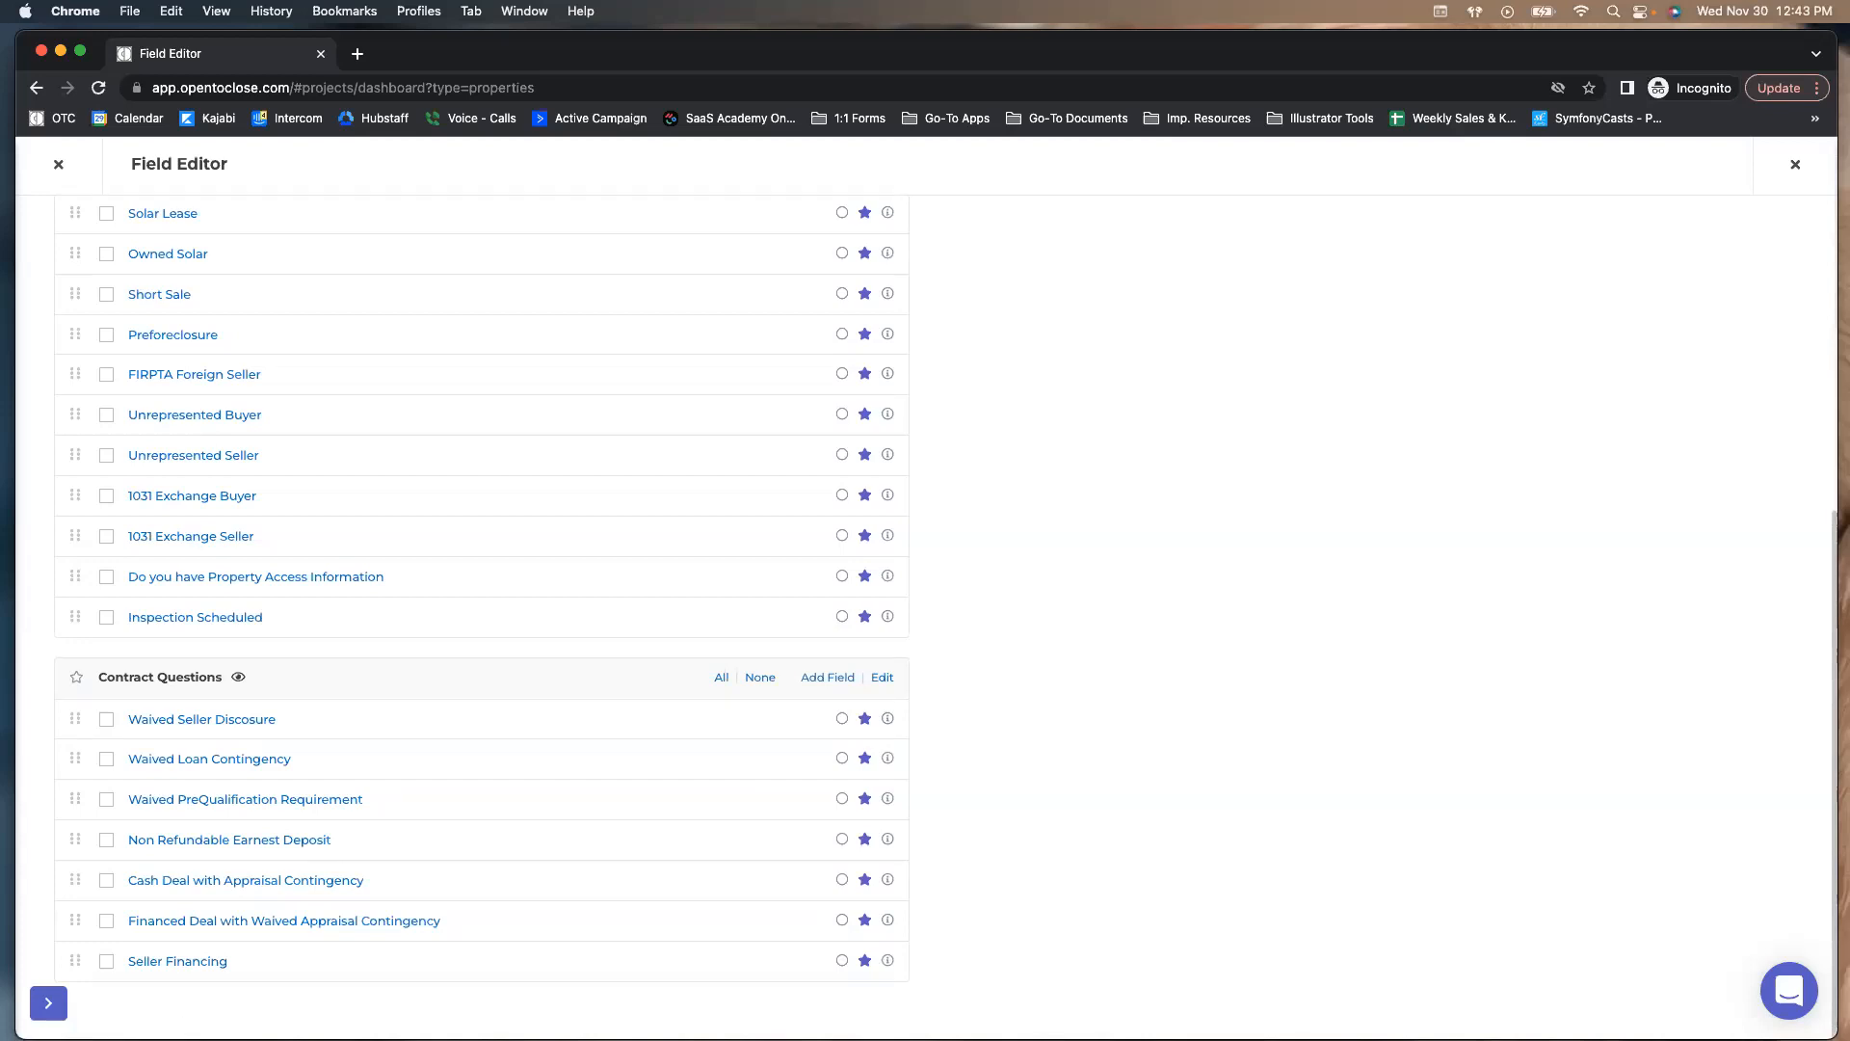
left_click(834, 677)
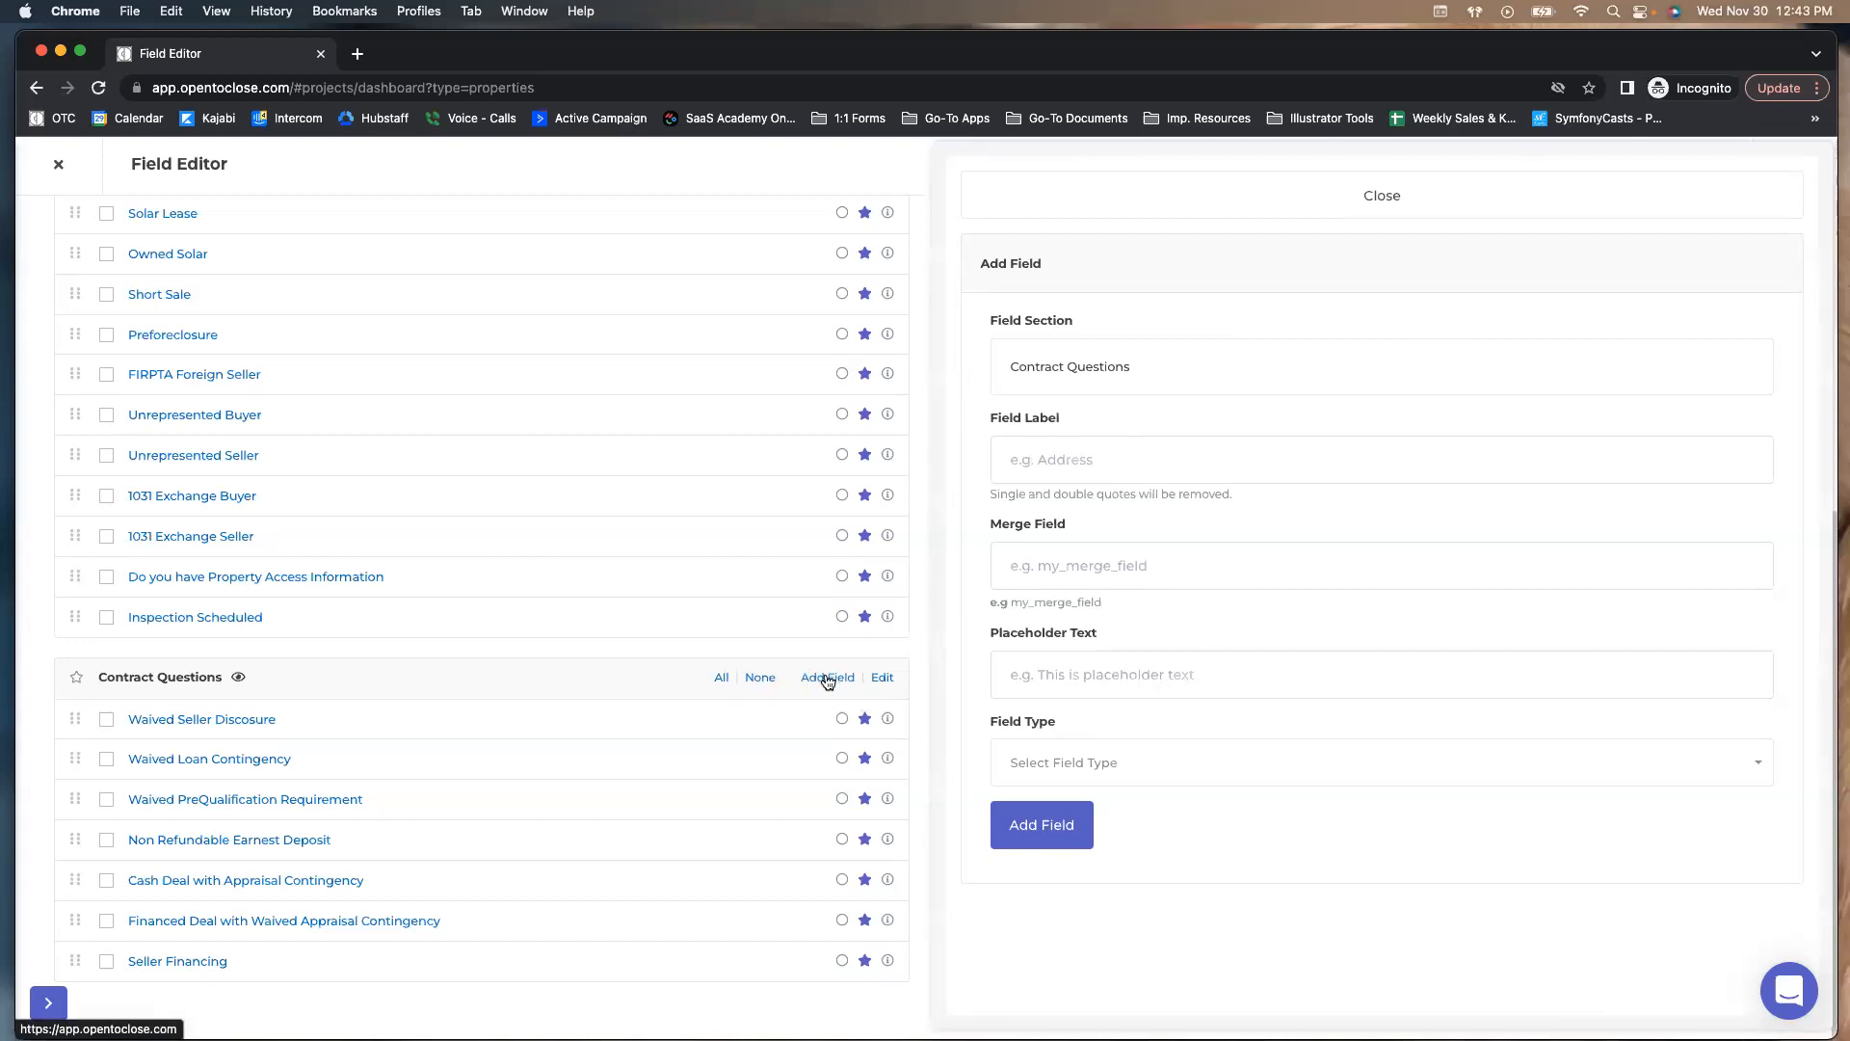
scroll(771, 685, "up", 4)
scroll(796, 450, "up", 2)
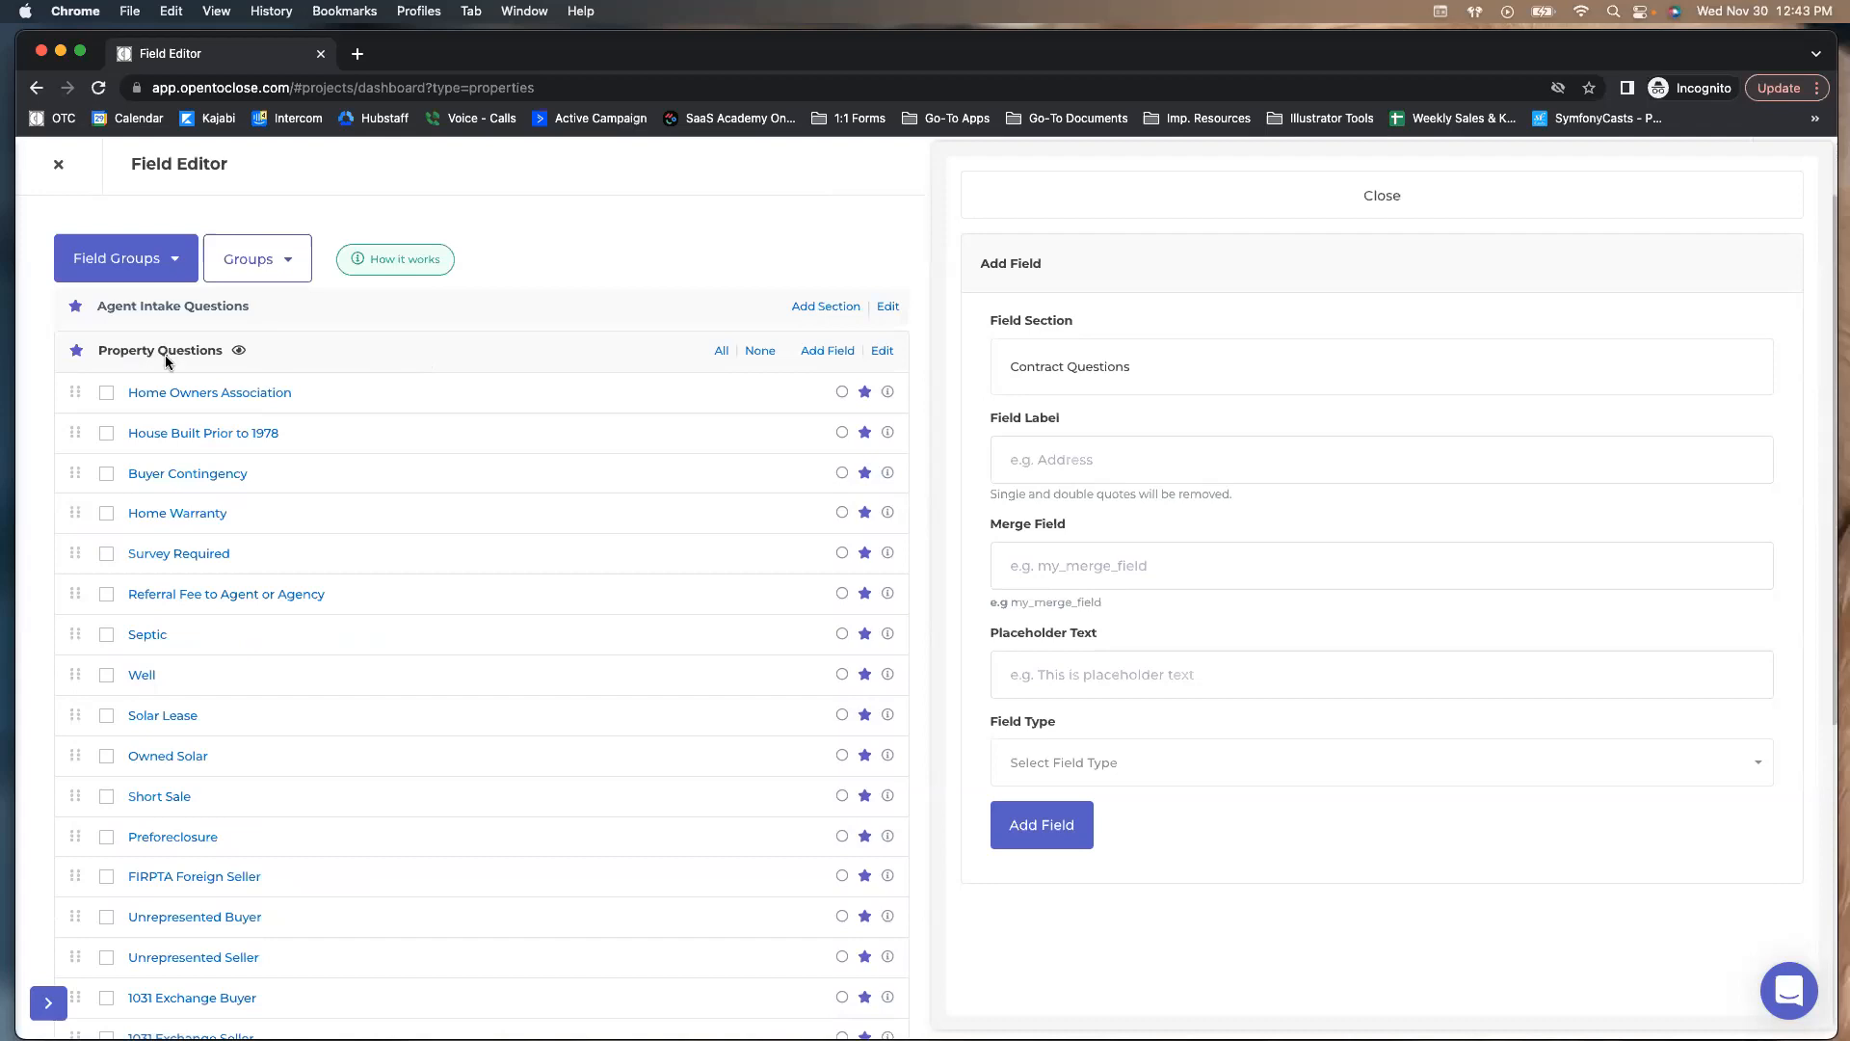
scroll(386, 439, "down", 5)
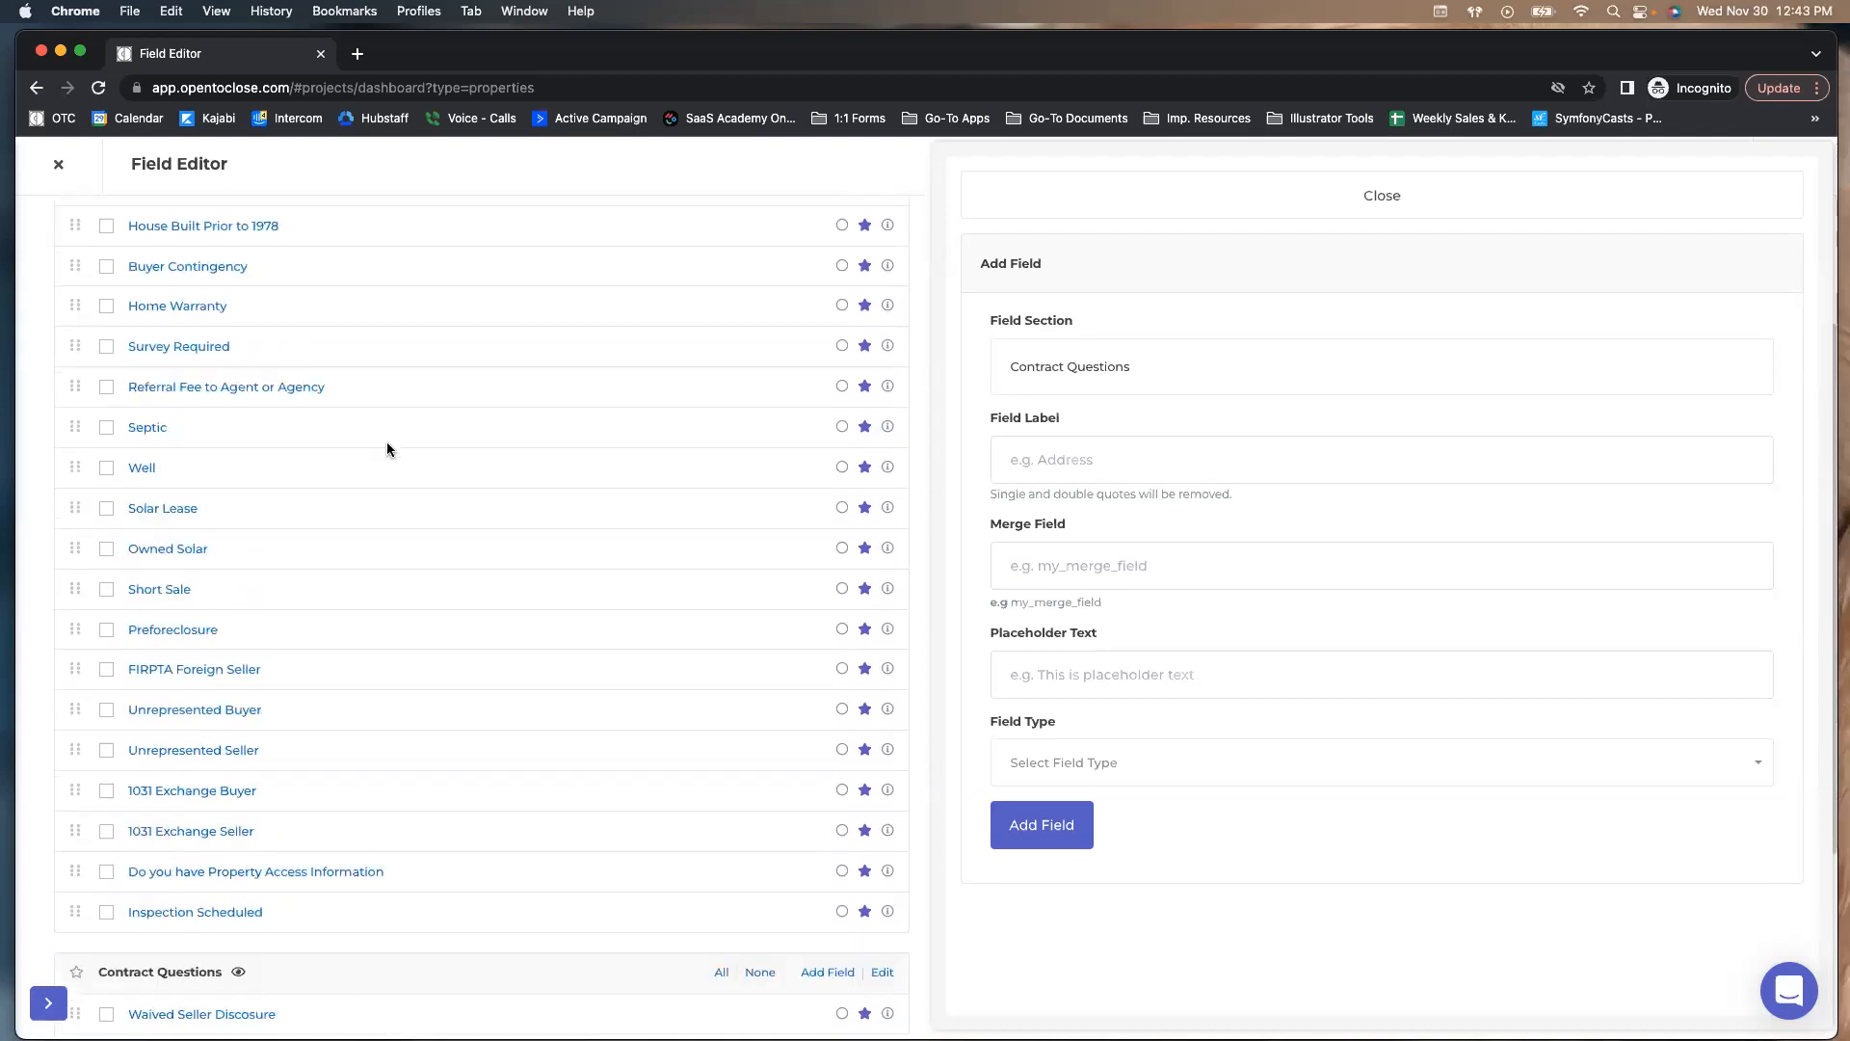
left_click(1029, 460)
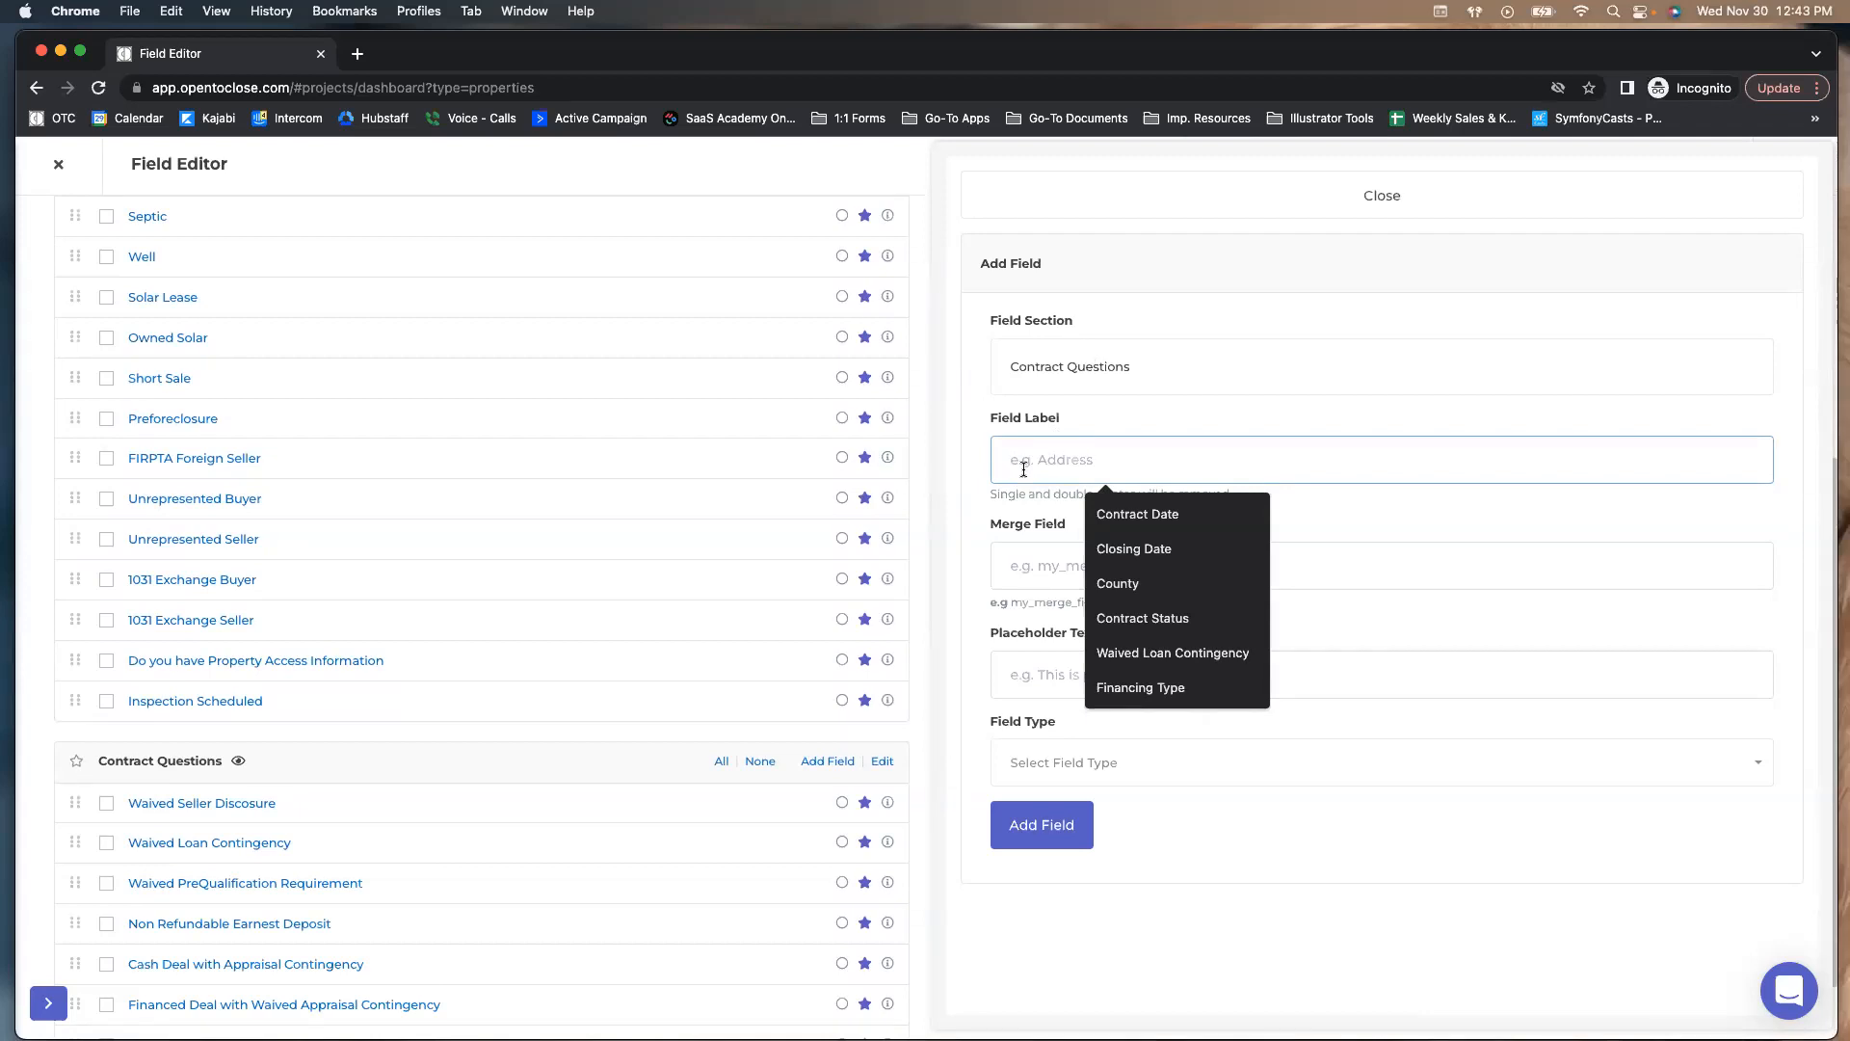
left_click_drag(992, 417, 1084, 424)
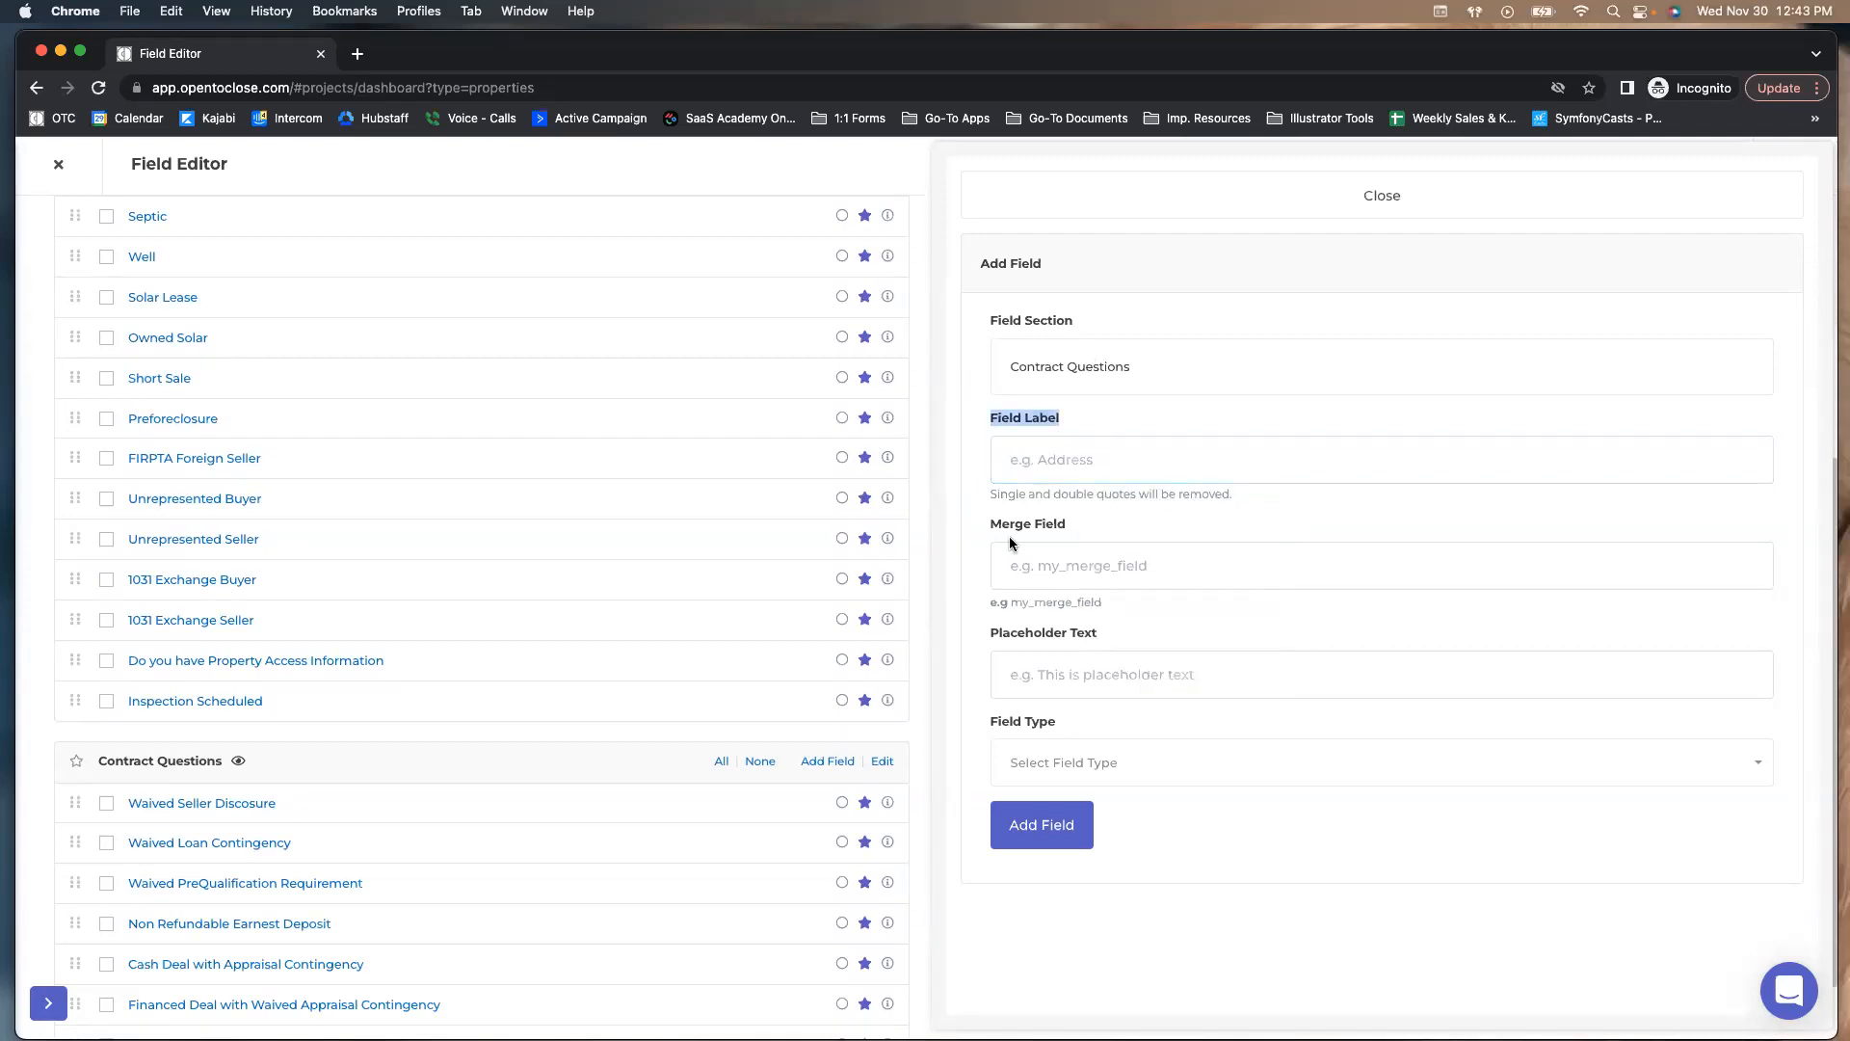
left_click(1037, 466)
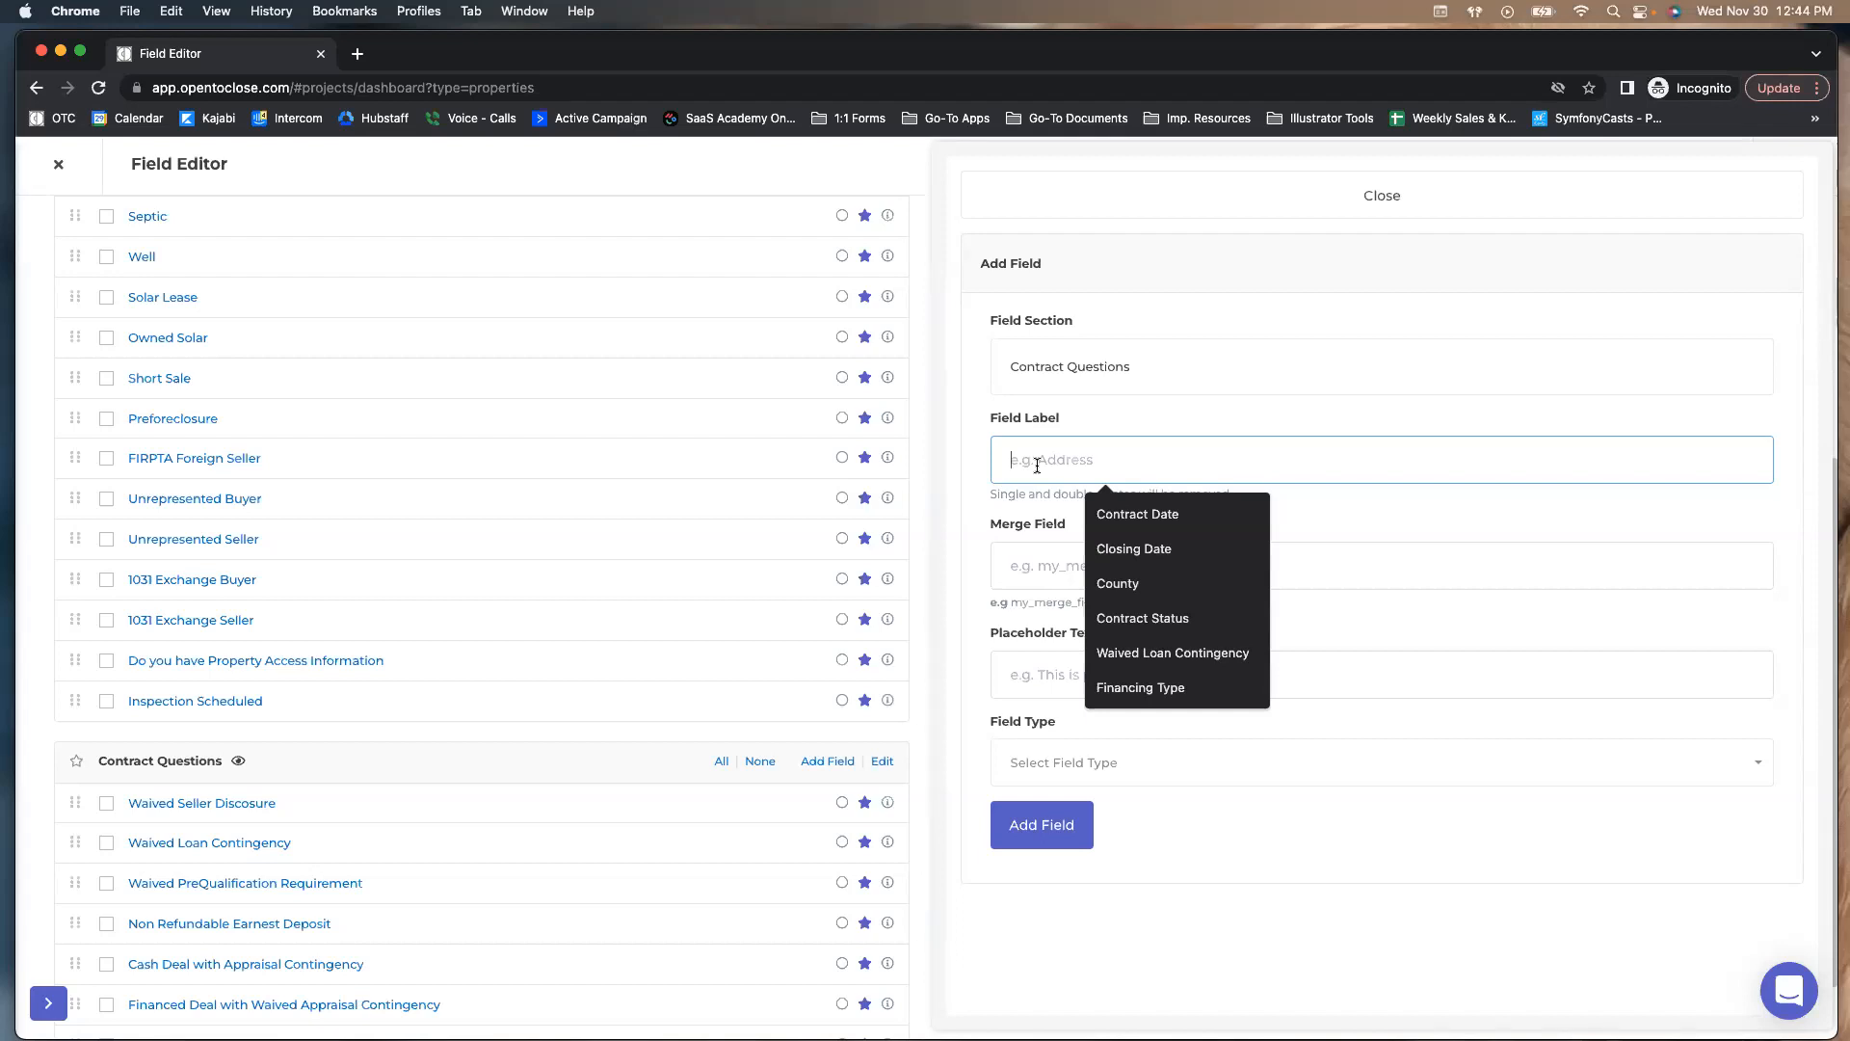
type("Test Q")
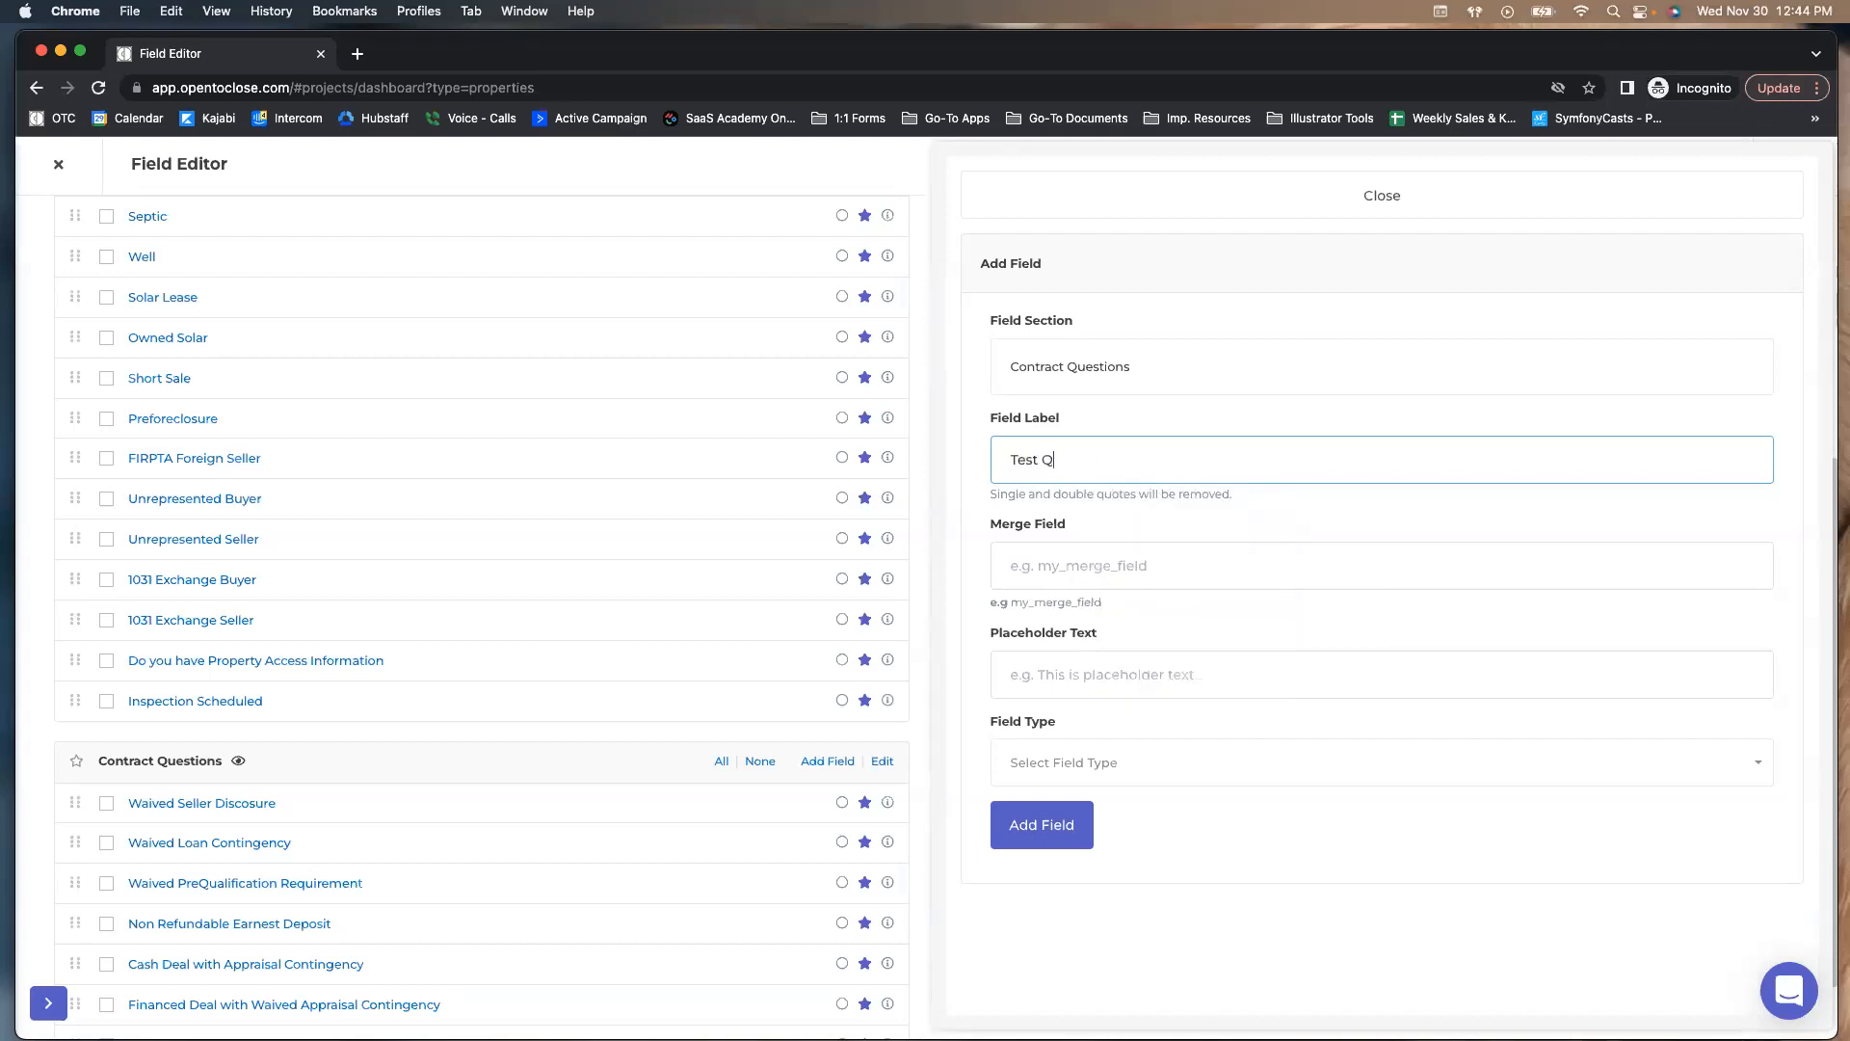
type("uestion")
Enter merge field 'test_question' and placeholder text 'Chicago' for the new field
left_click_drag(1135, 449, 831, 455)
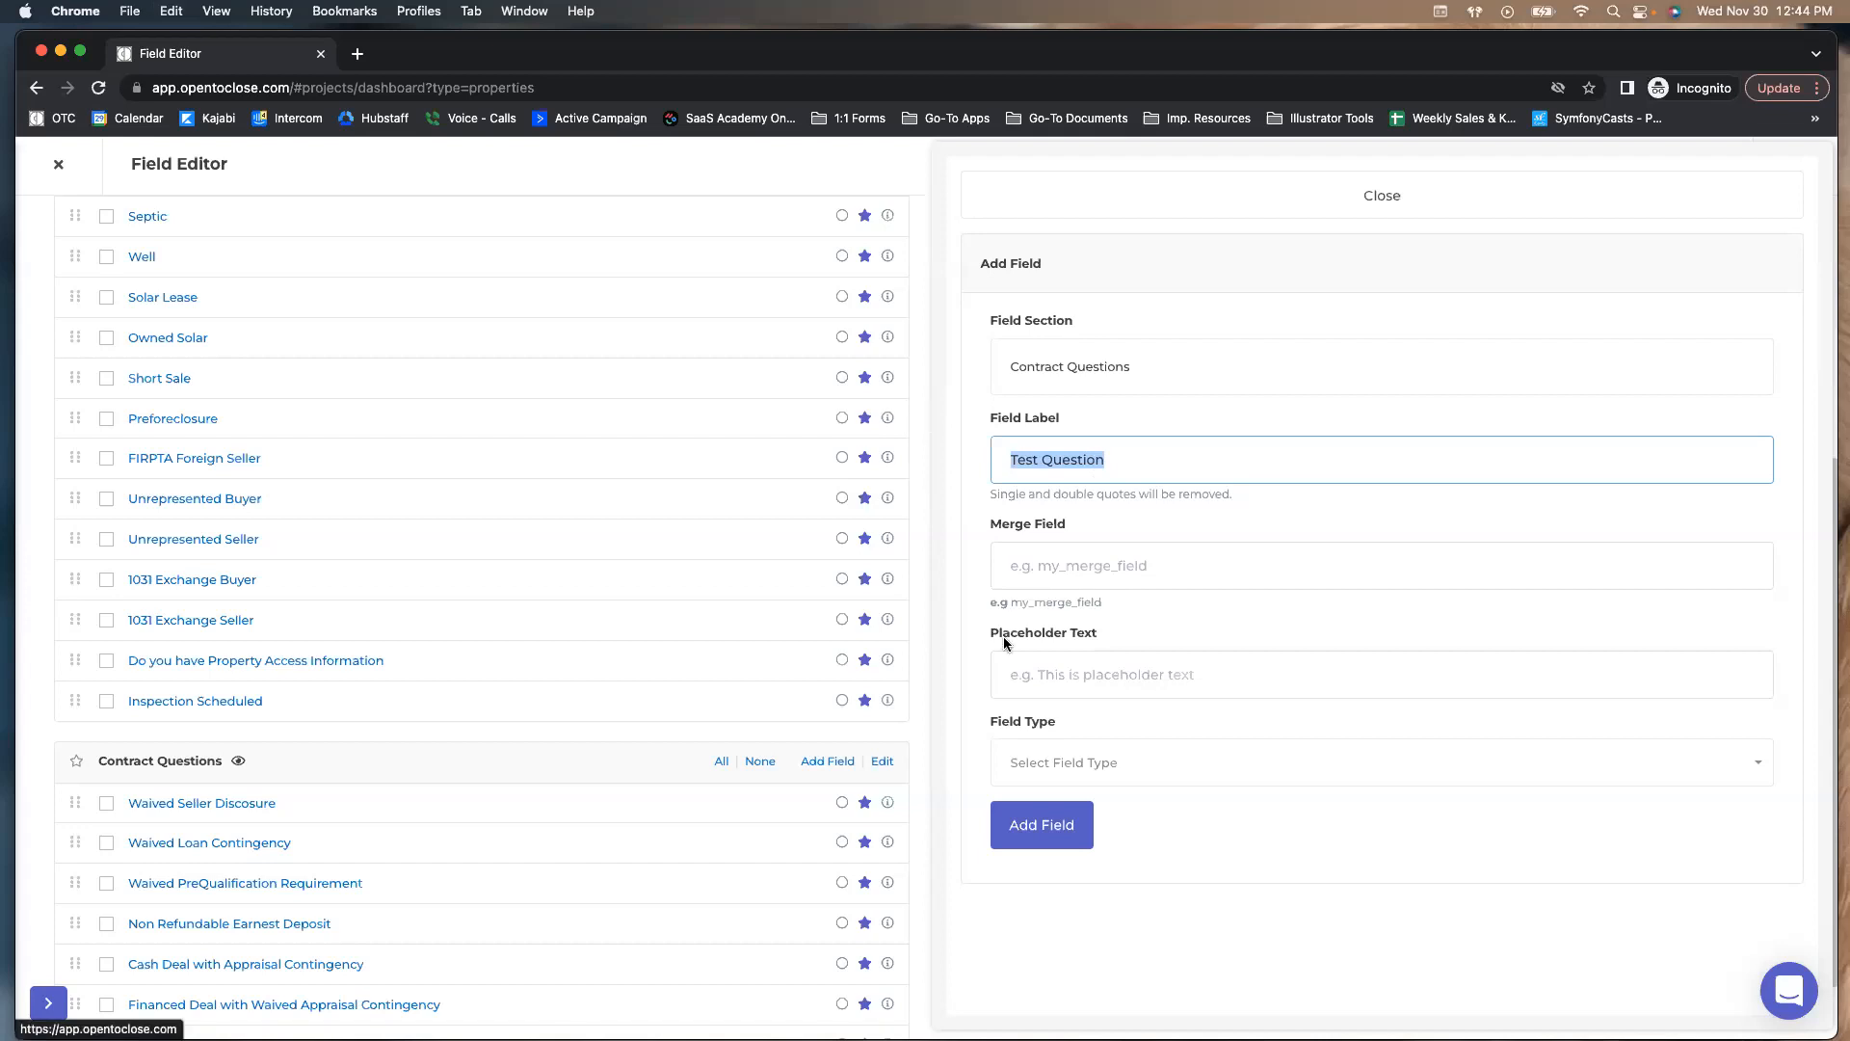
left_click(1029, 564)
type("test_question")
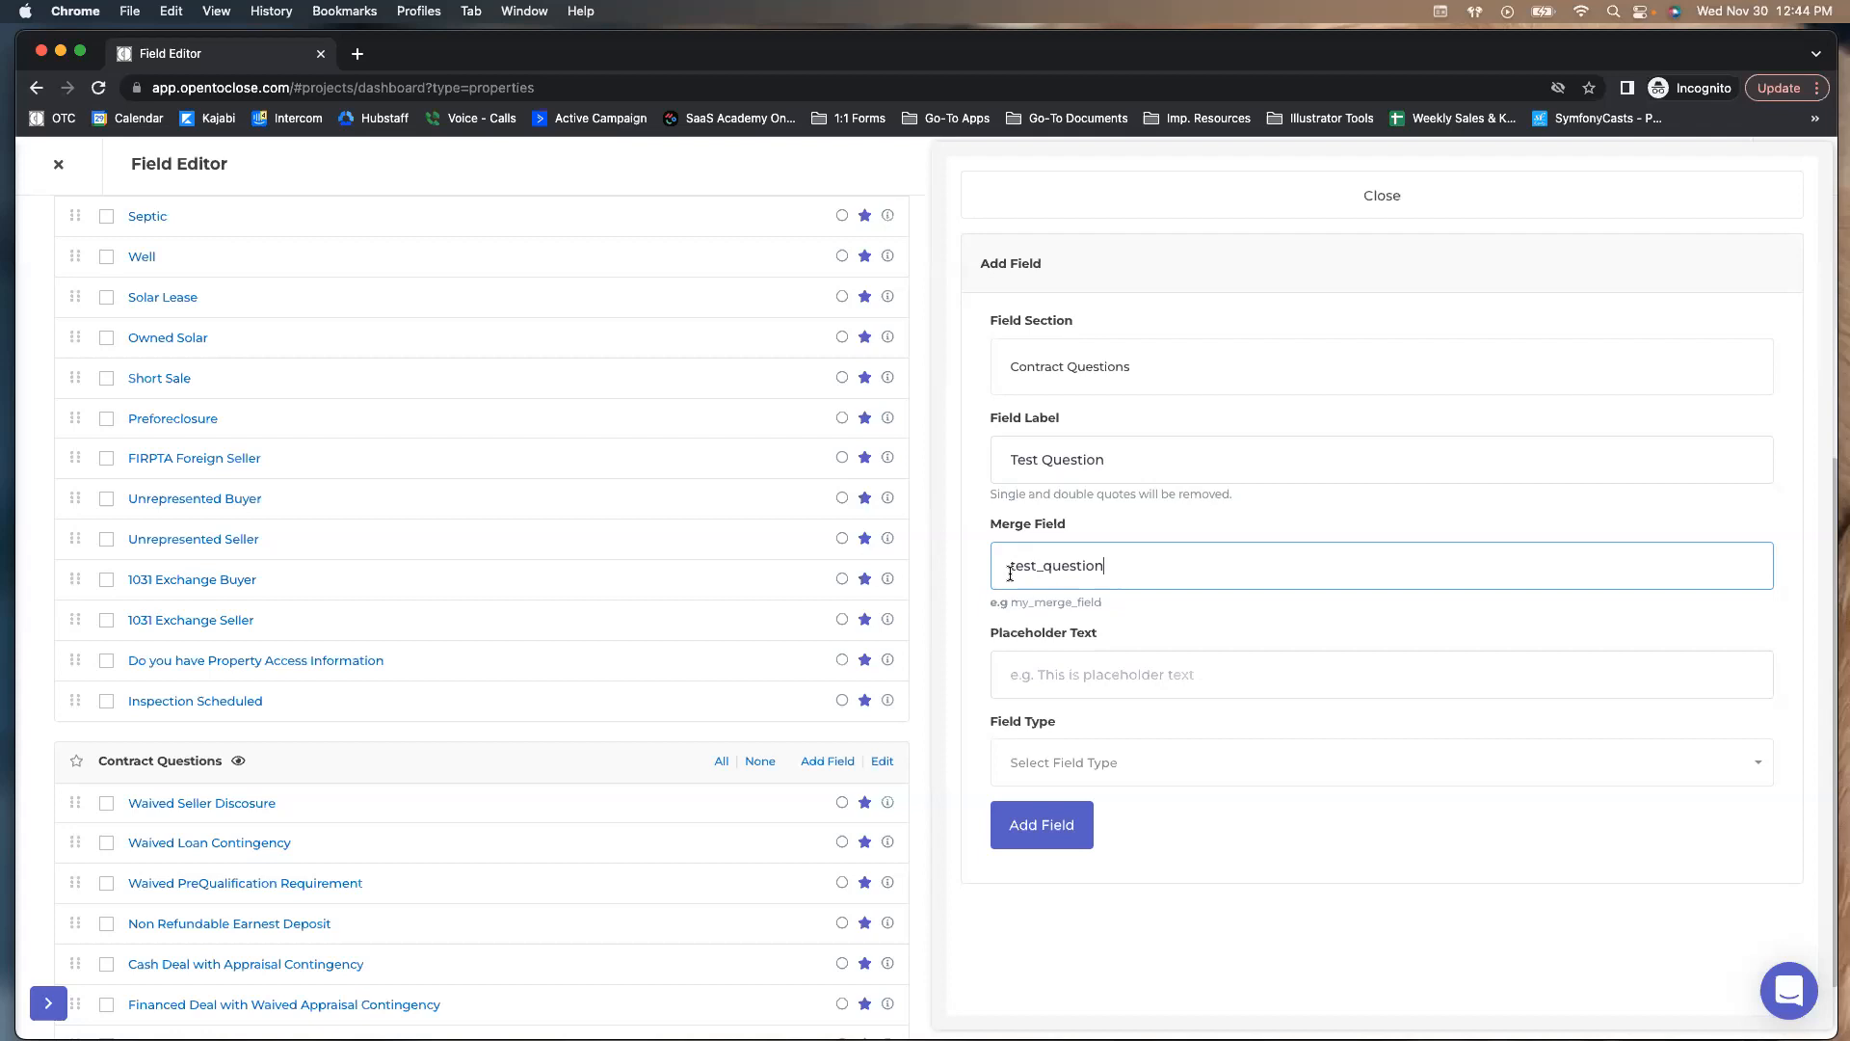
left_click_drag(1038, 566, 1044, 568)
left_click_drag(1129, 603, 1007, 602)
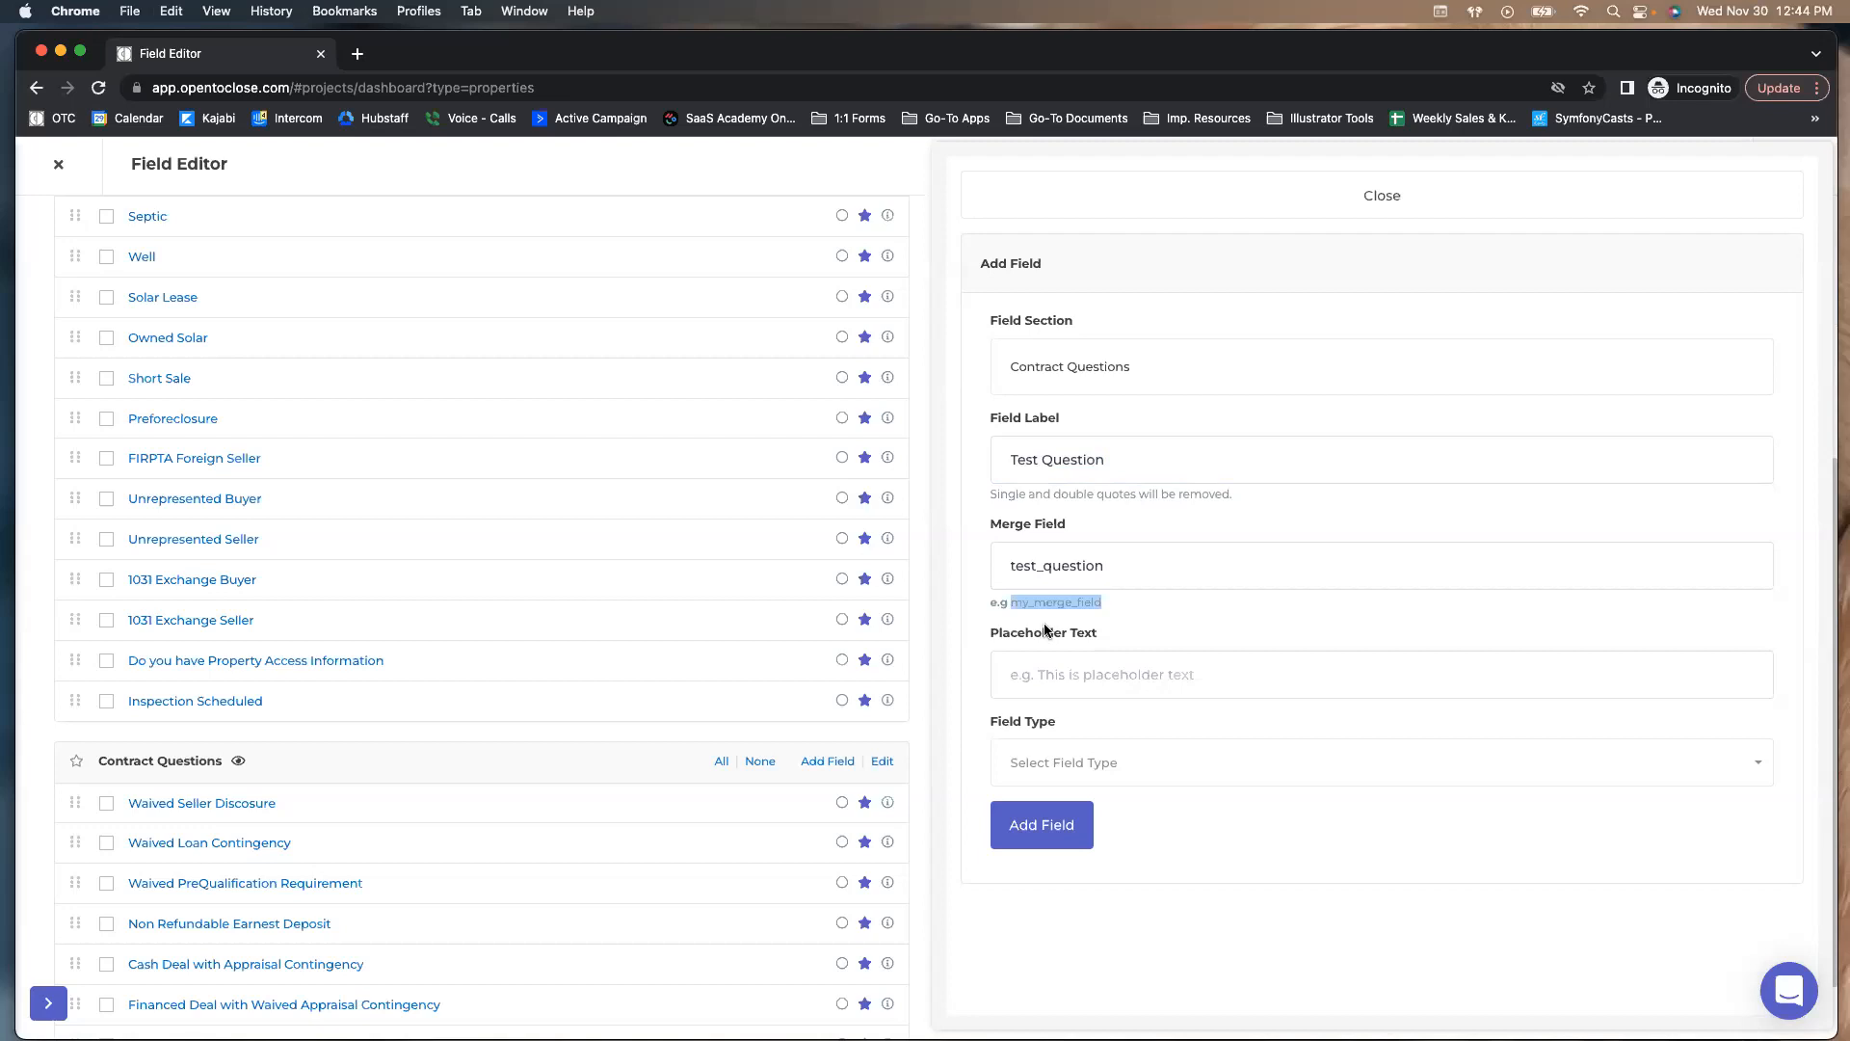
left_click(1082, 672)
left_click_drag(1102, 634, 989, 636)
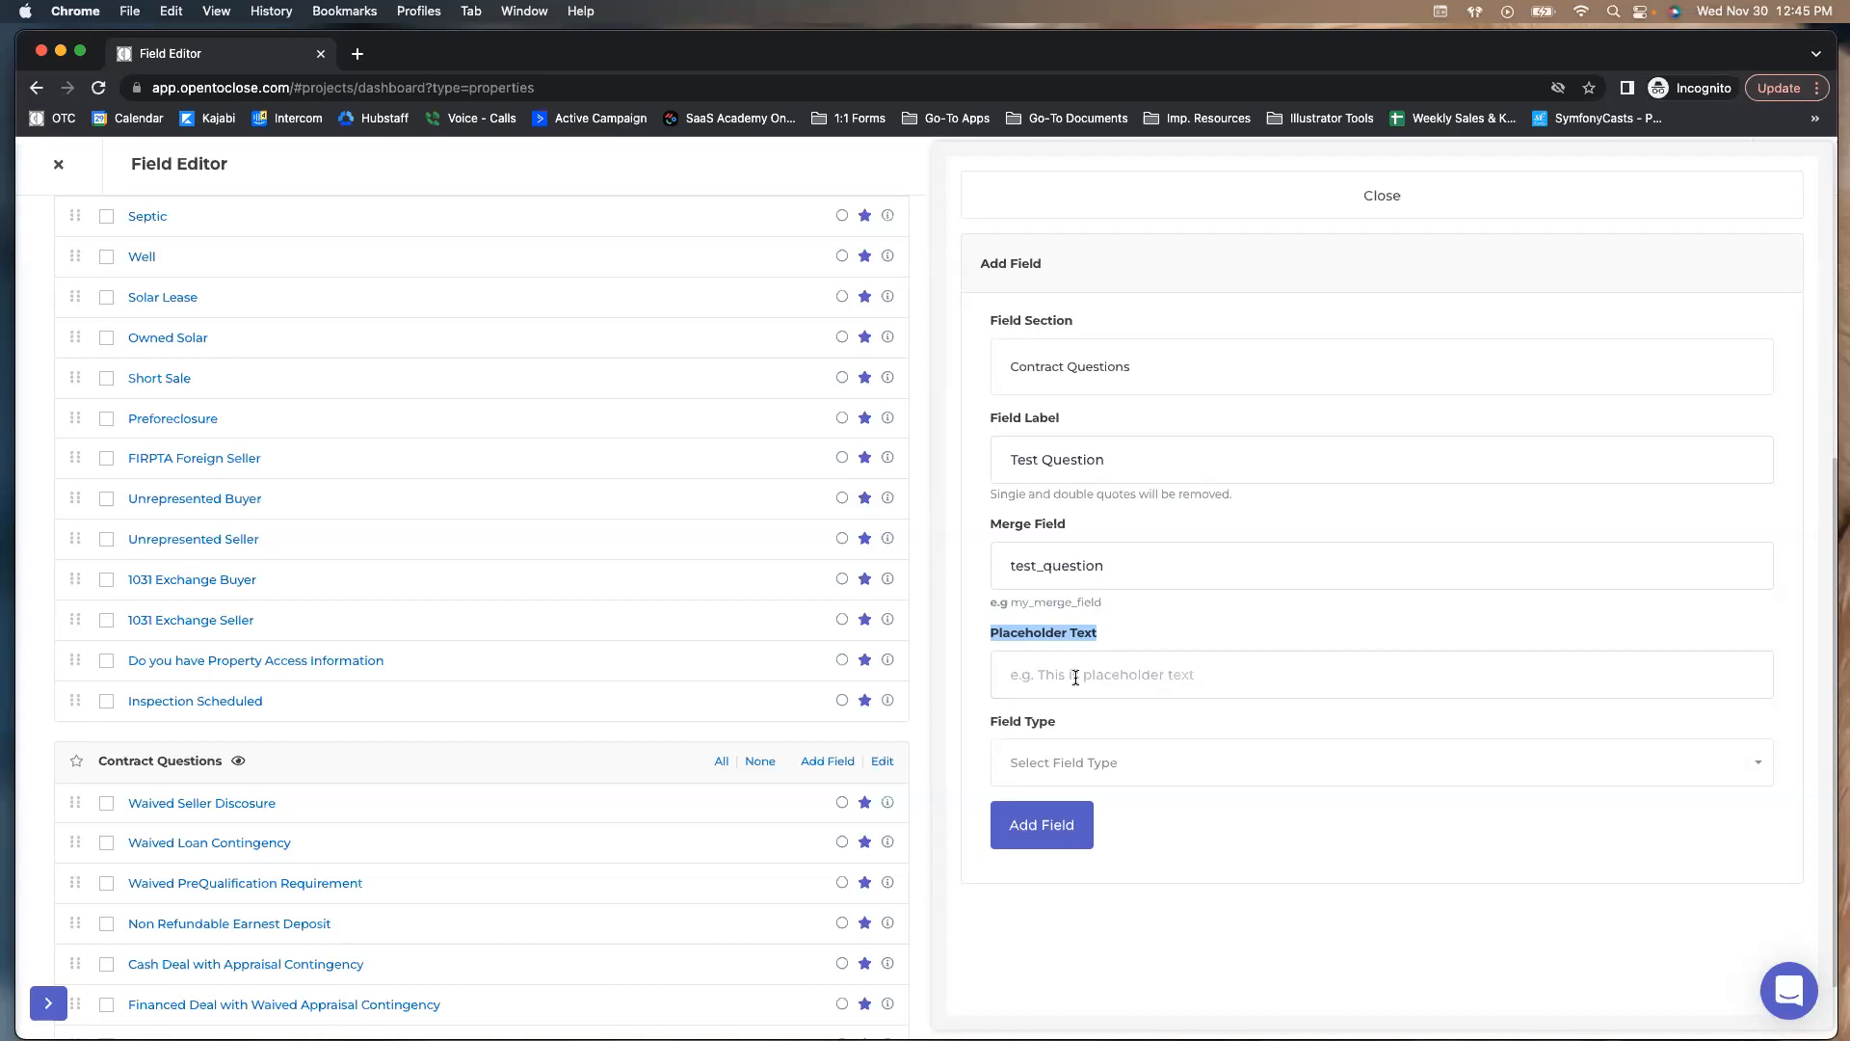
left_click(1076, 678)
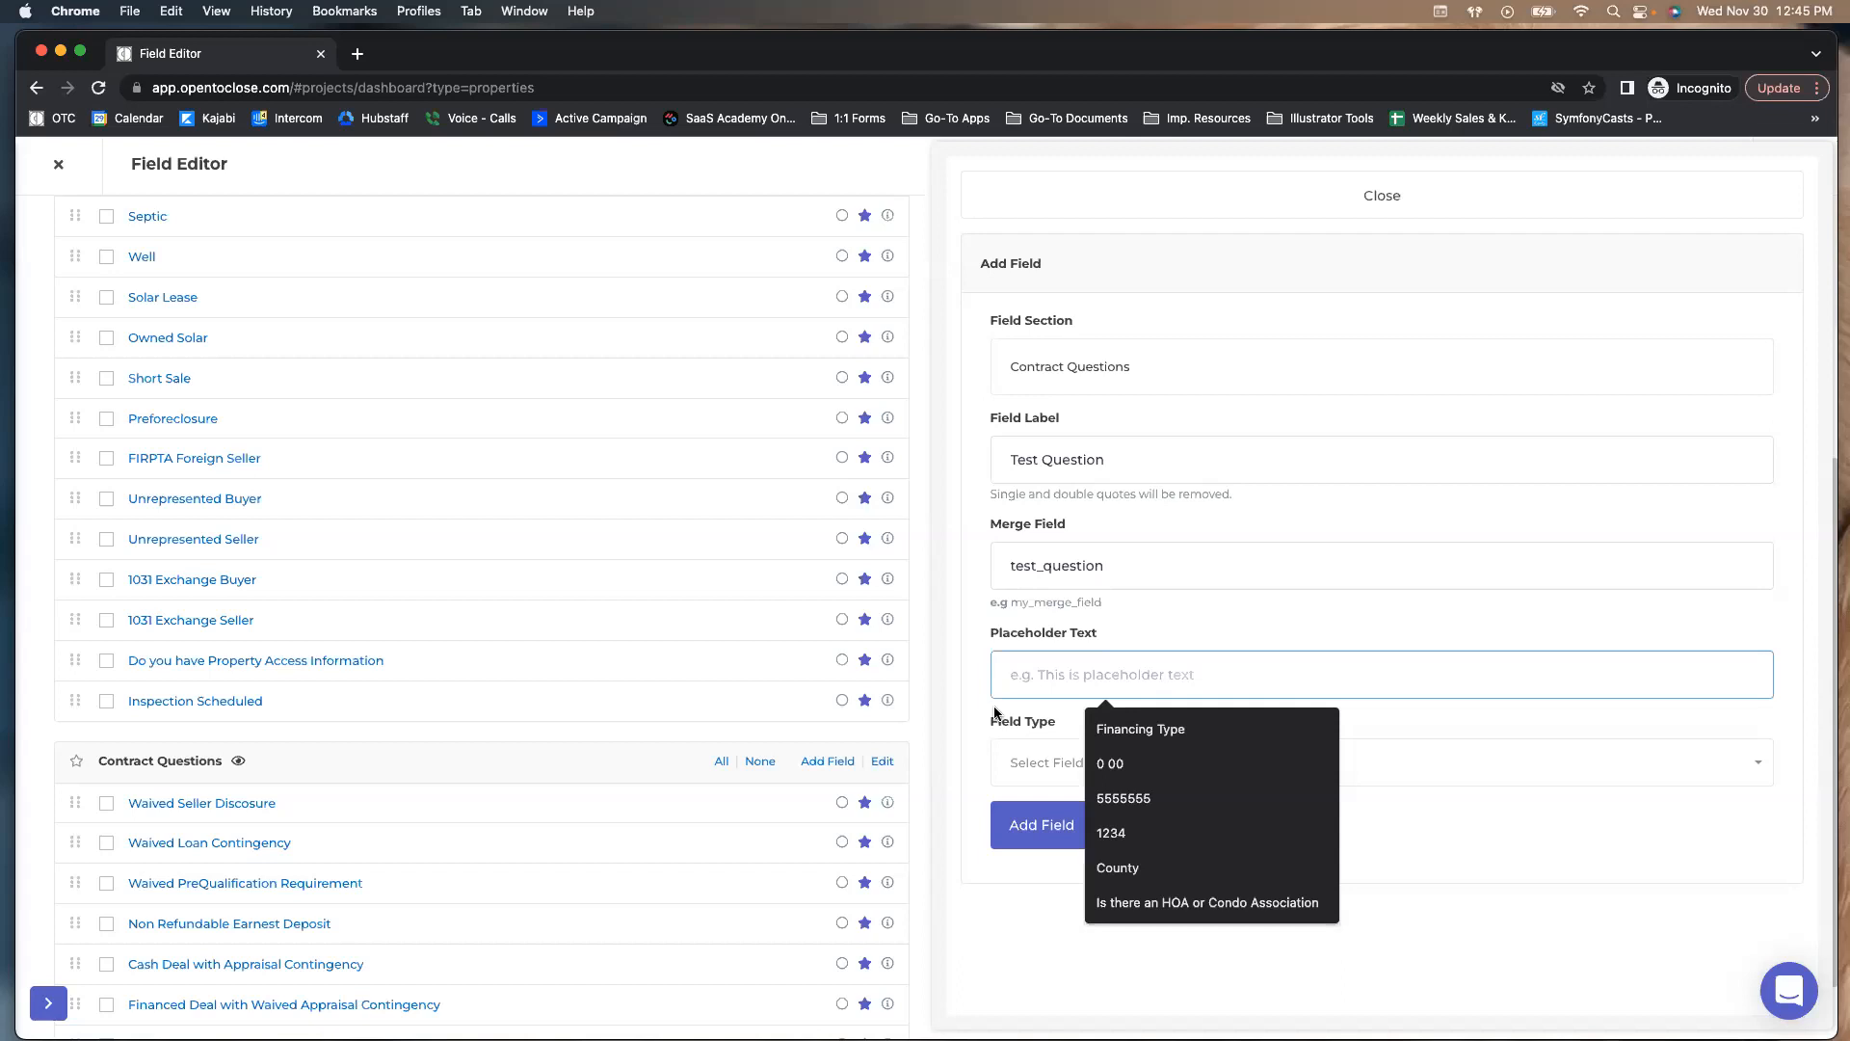
left_click(1005, 761)
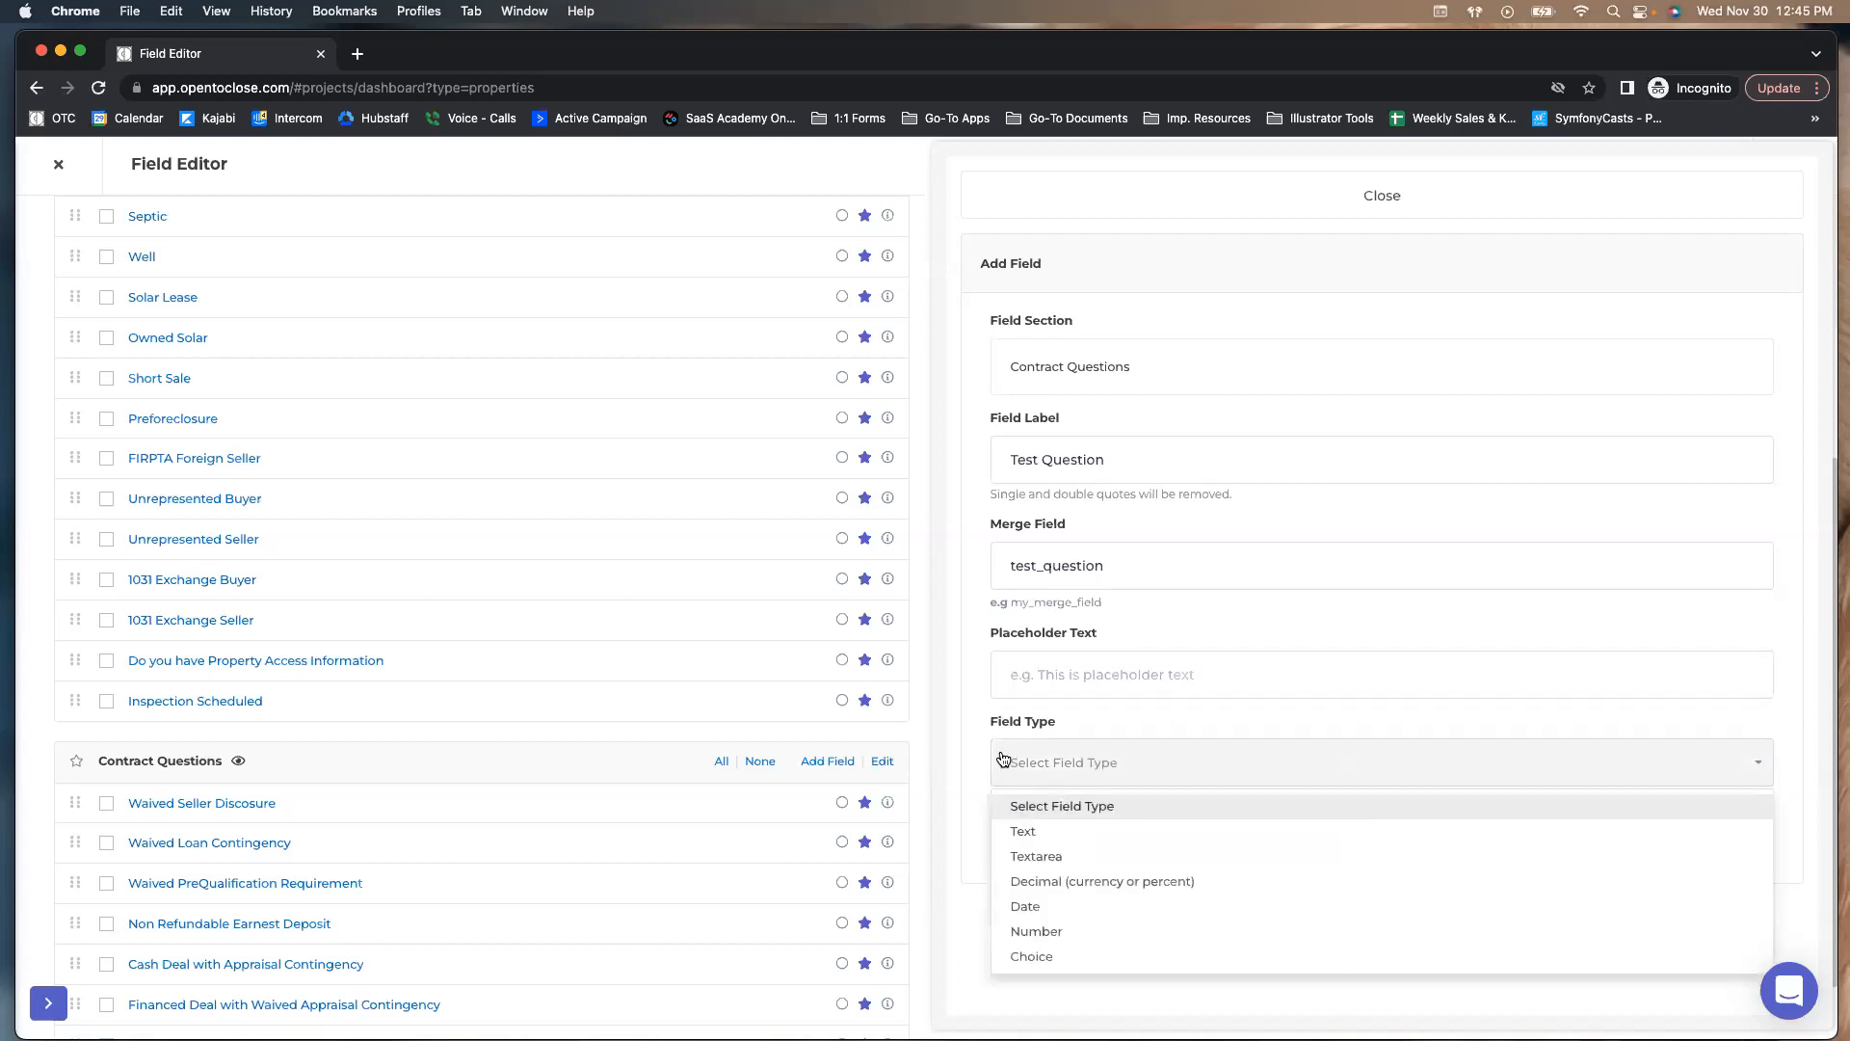
left_click(1048, 679)
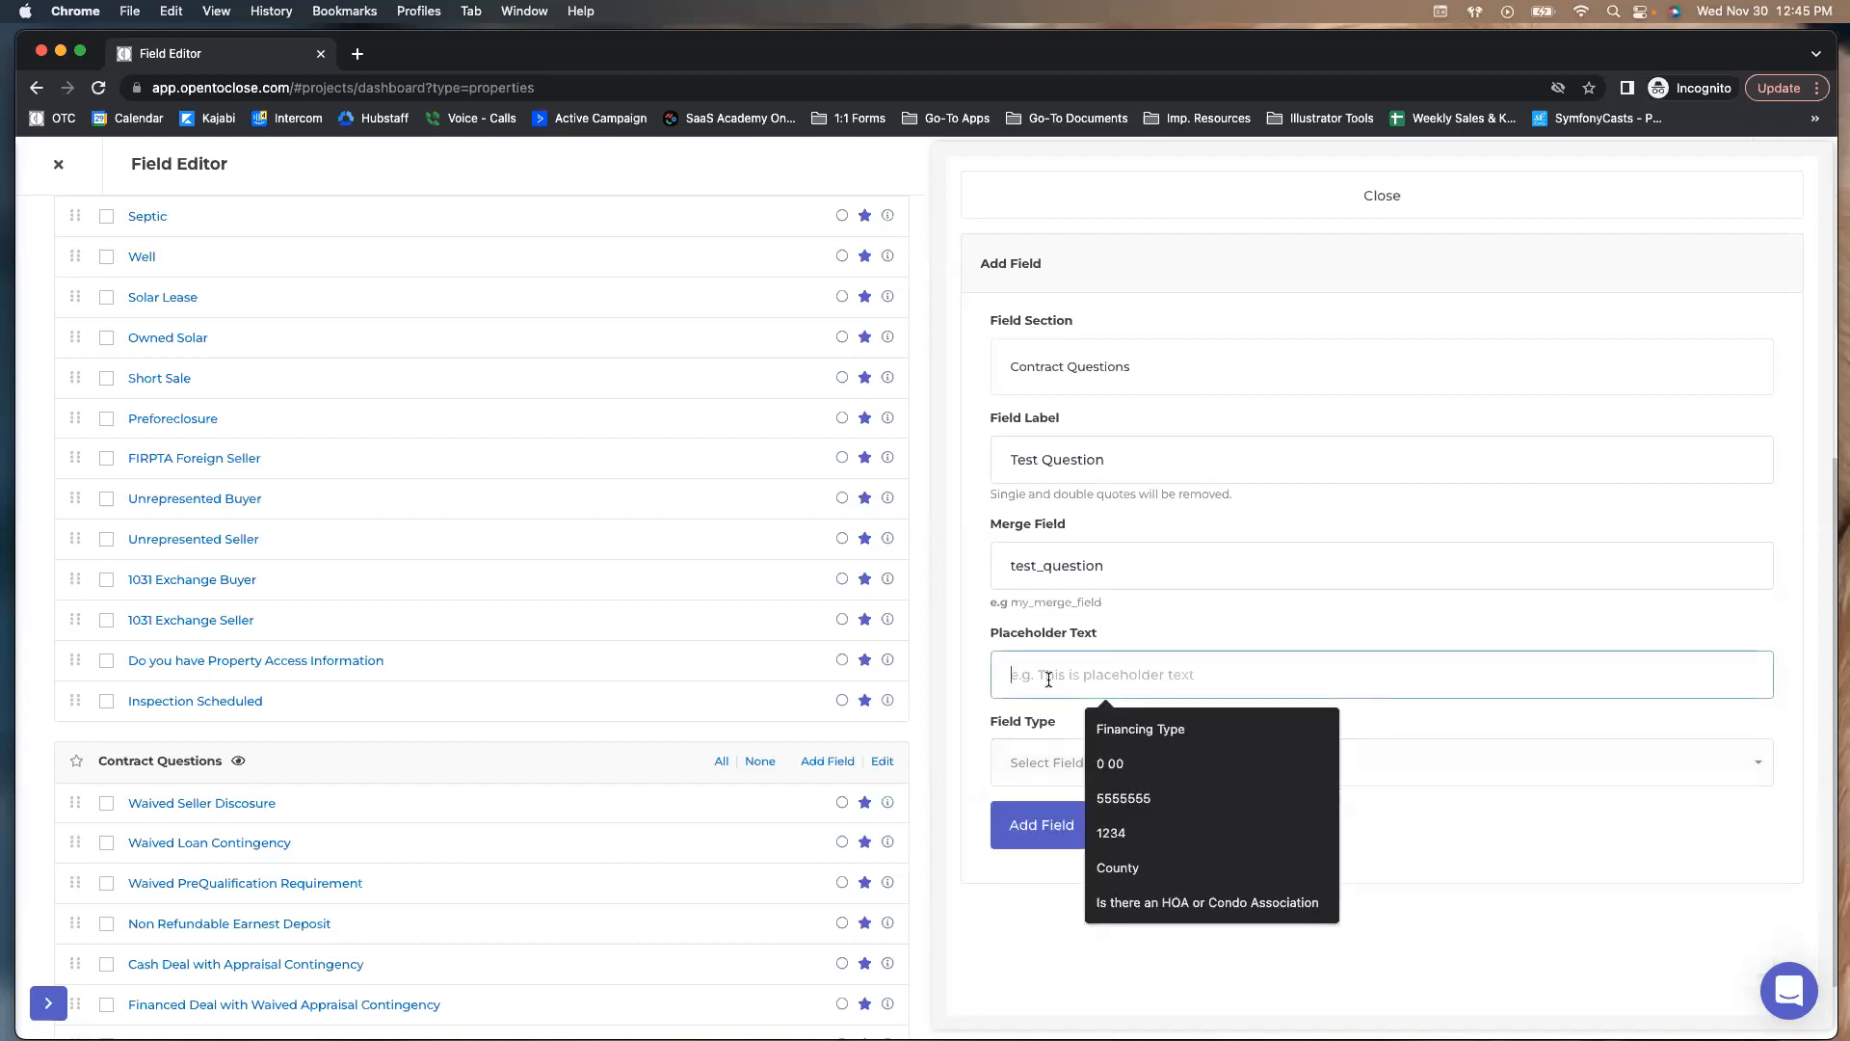
type("Chic")
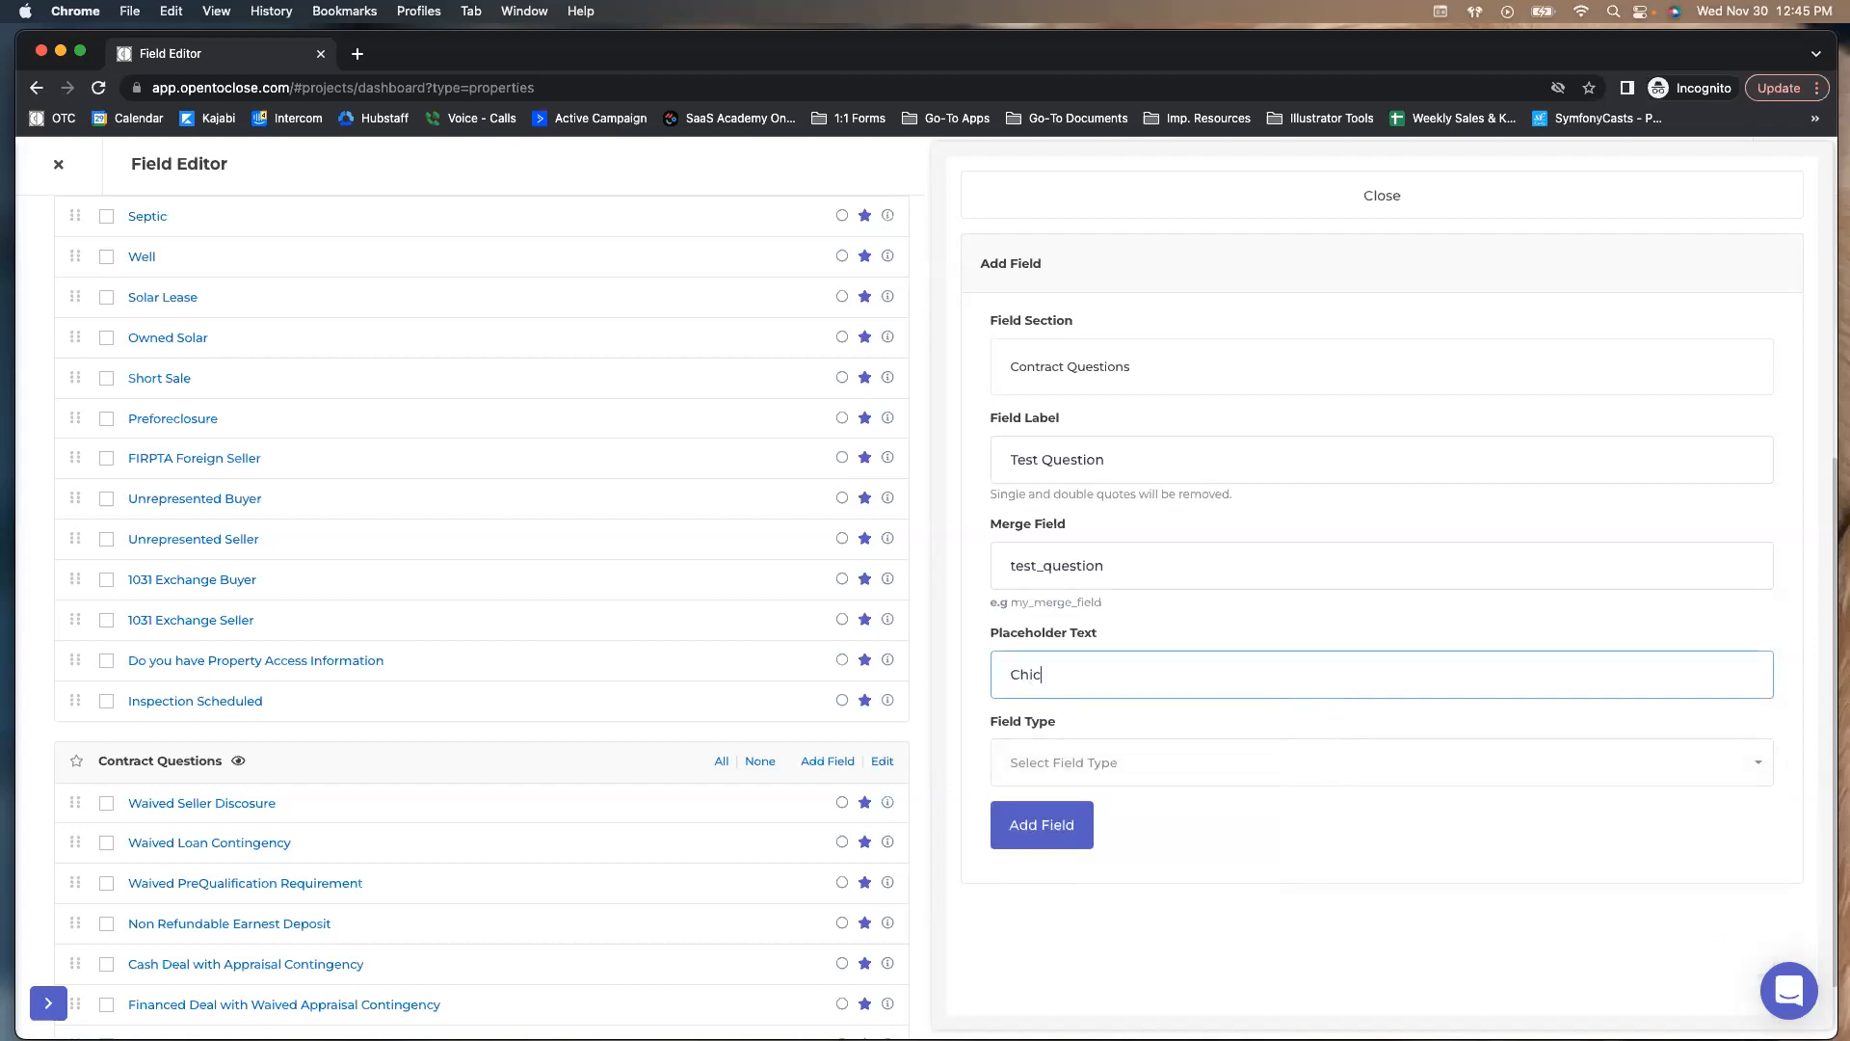
type("ago")
left_click(983, 708)
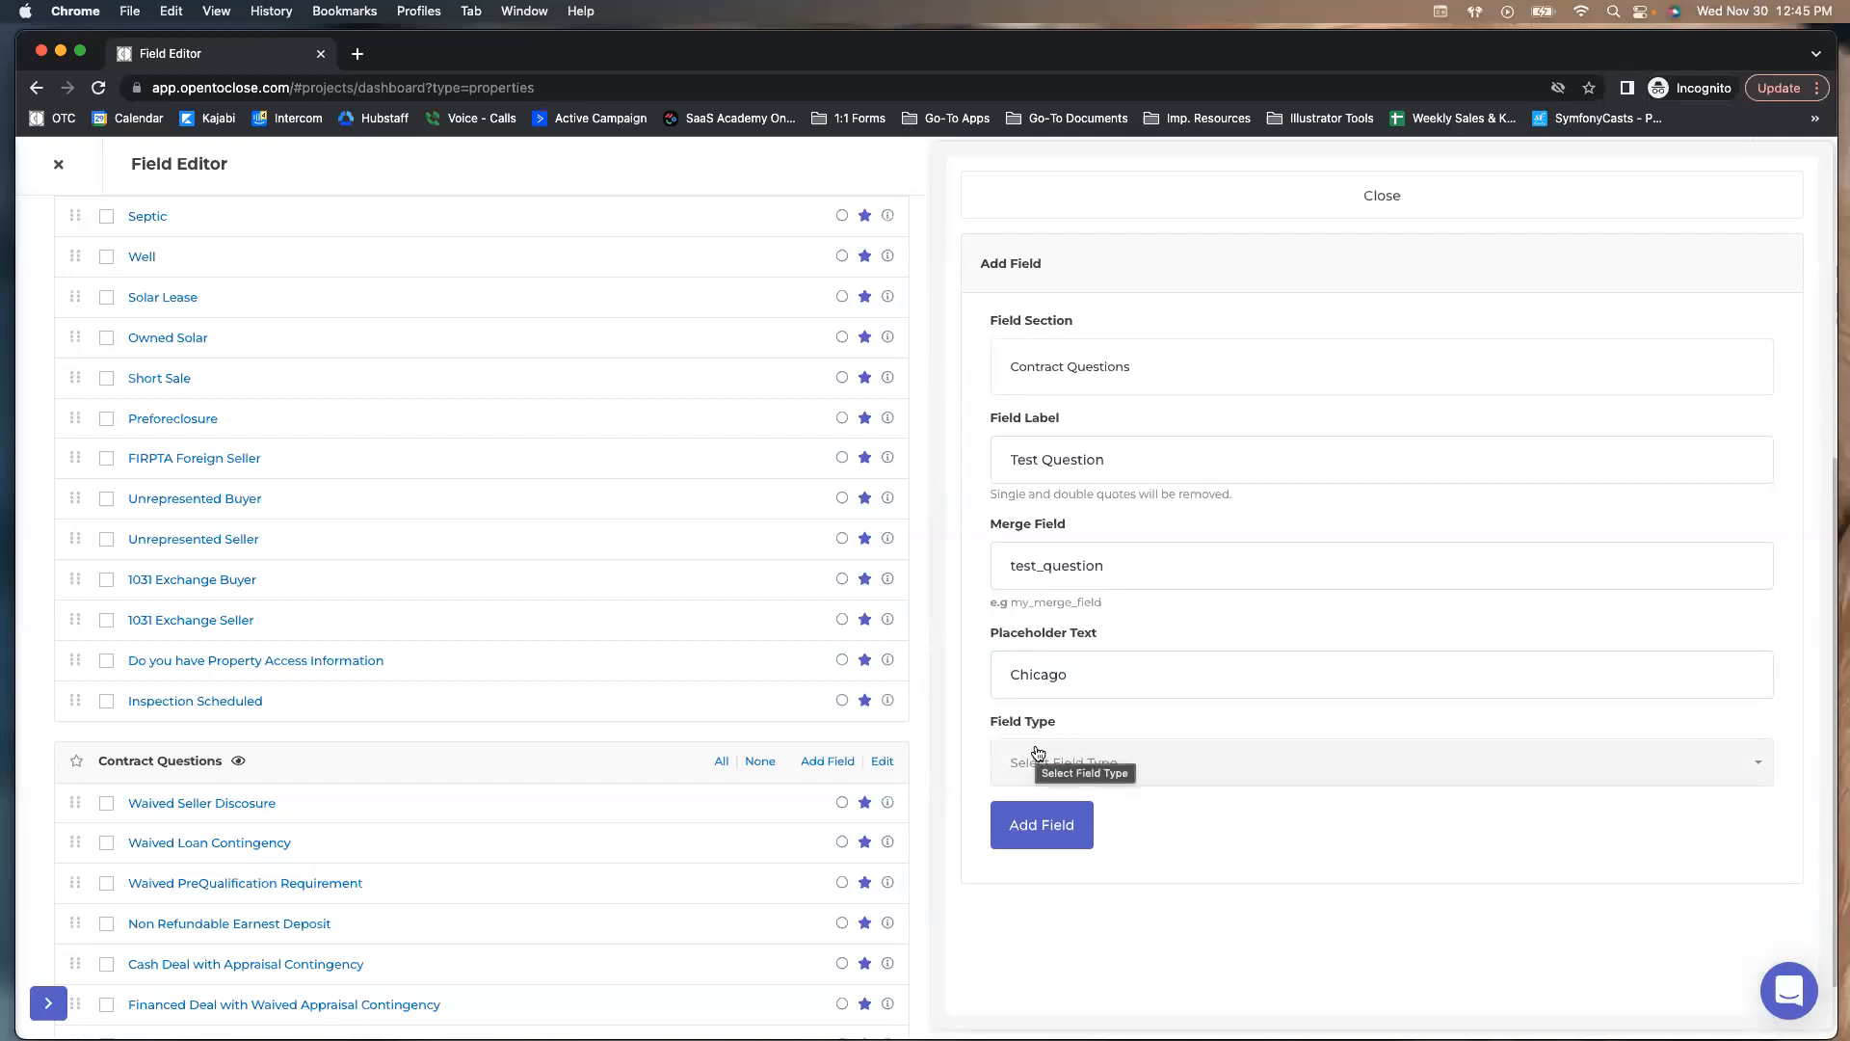
Try the Text, Decimal, Date and Number field types, leaving Date's time not required
left_click(1031, 772)
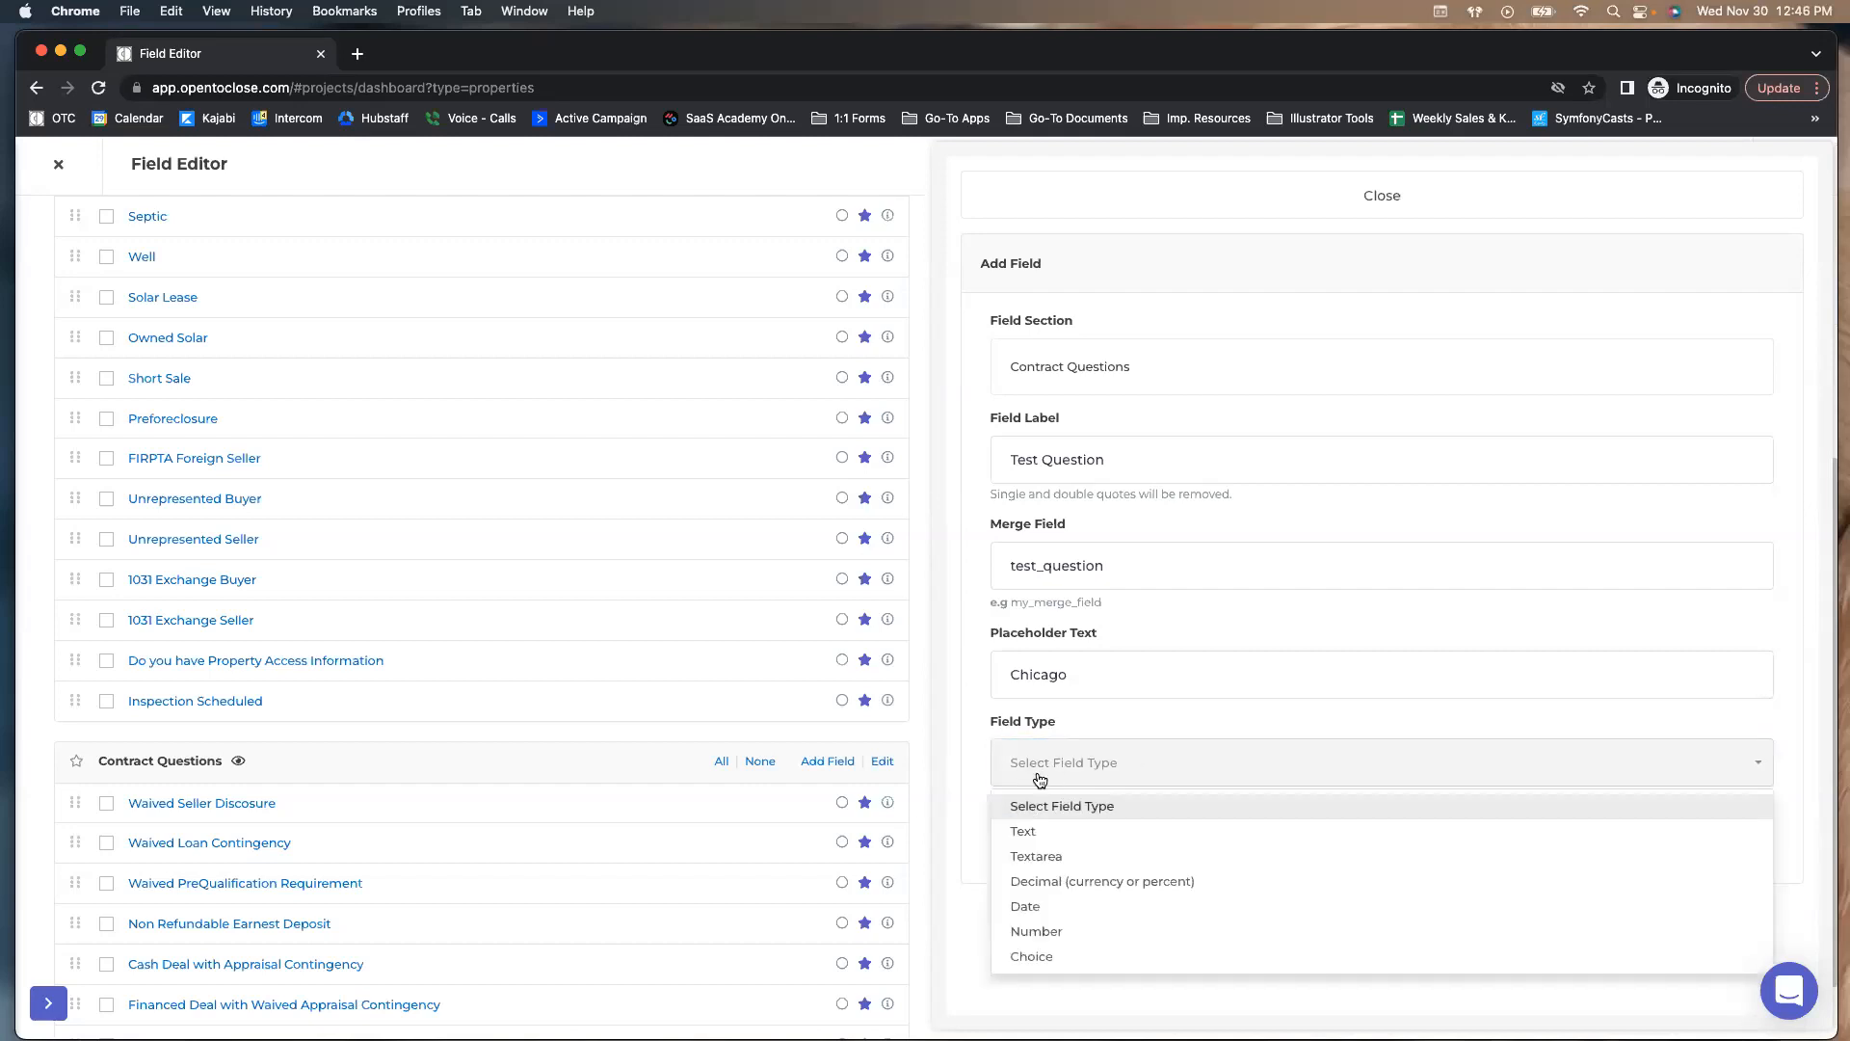
left_click(1022, 832)
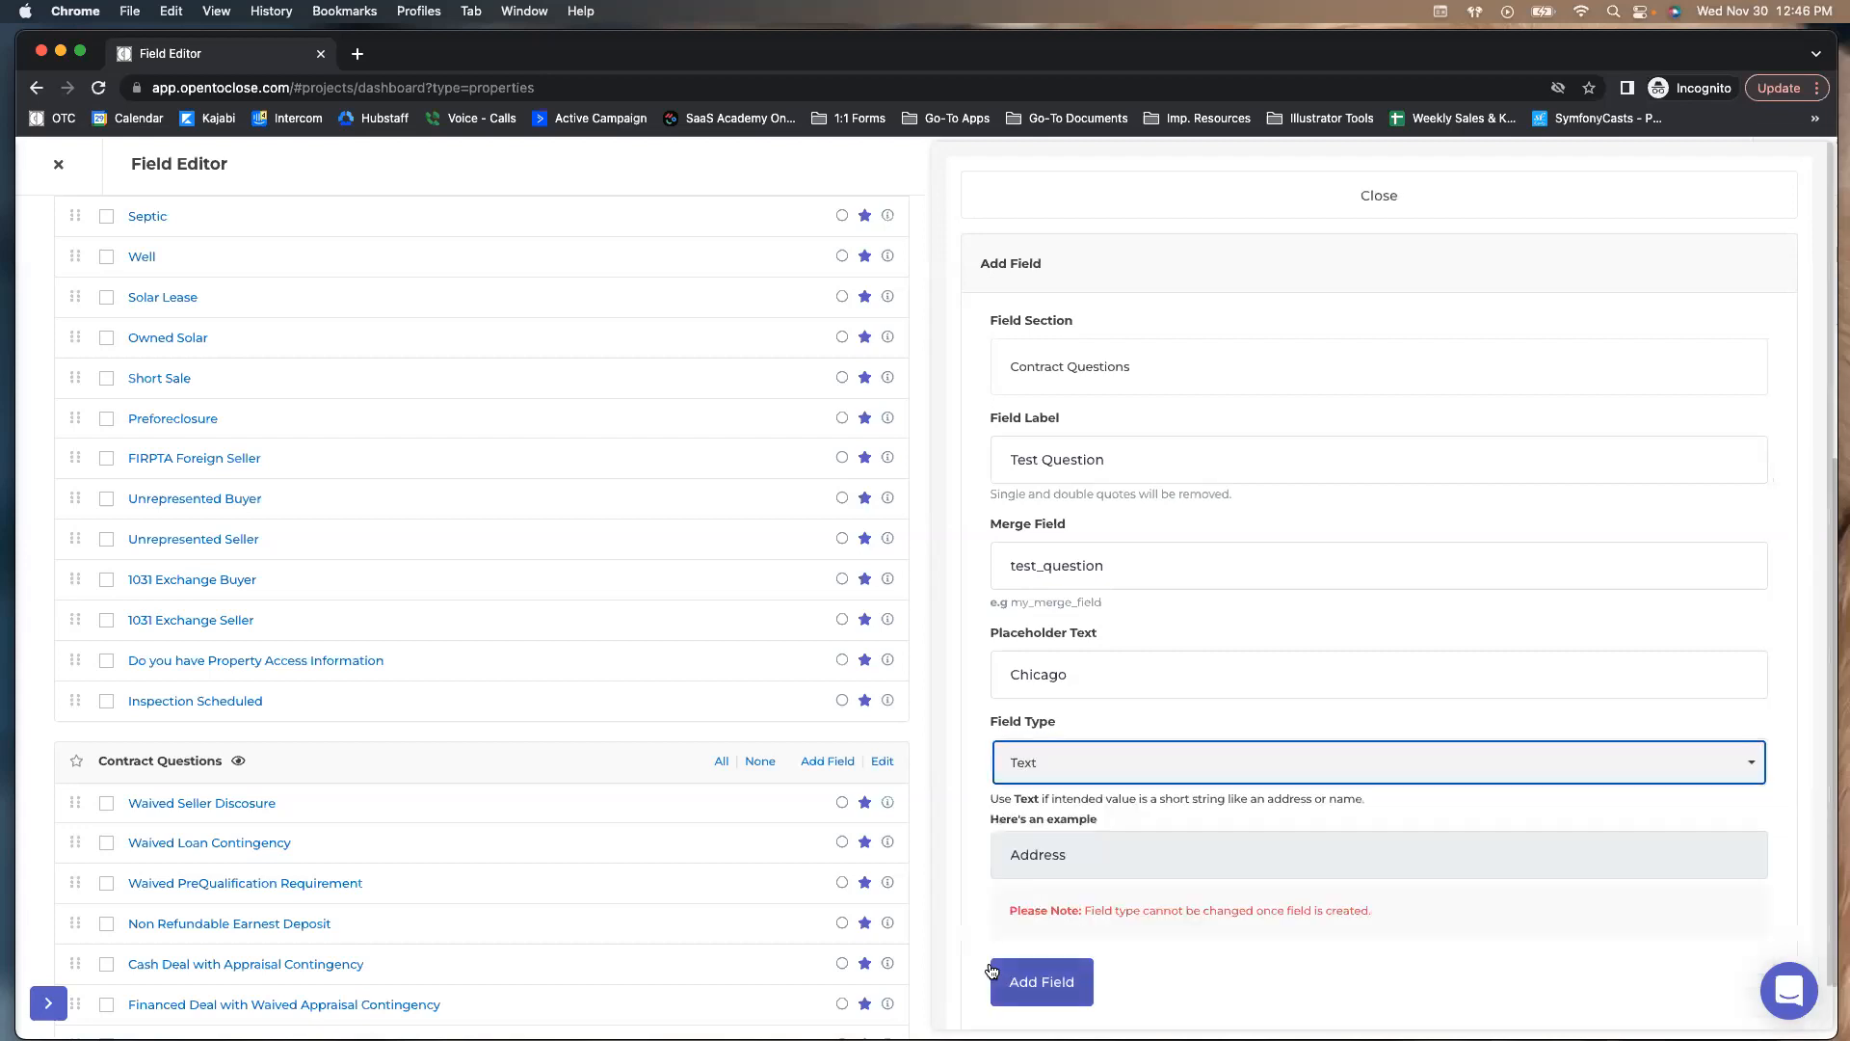
left_click(1049, 765)
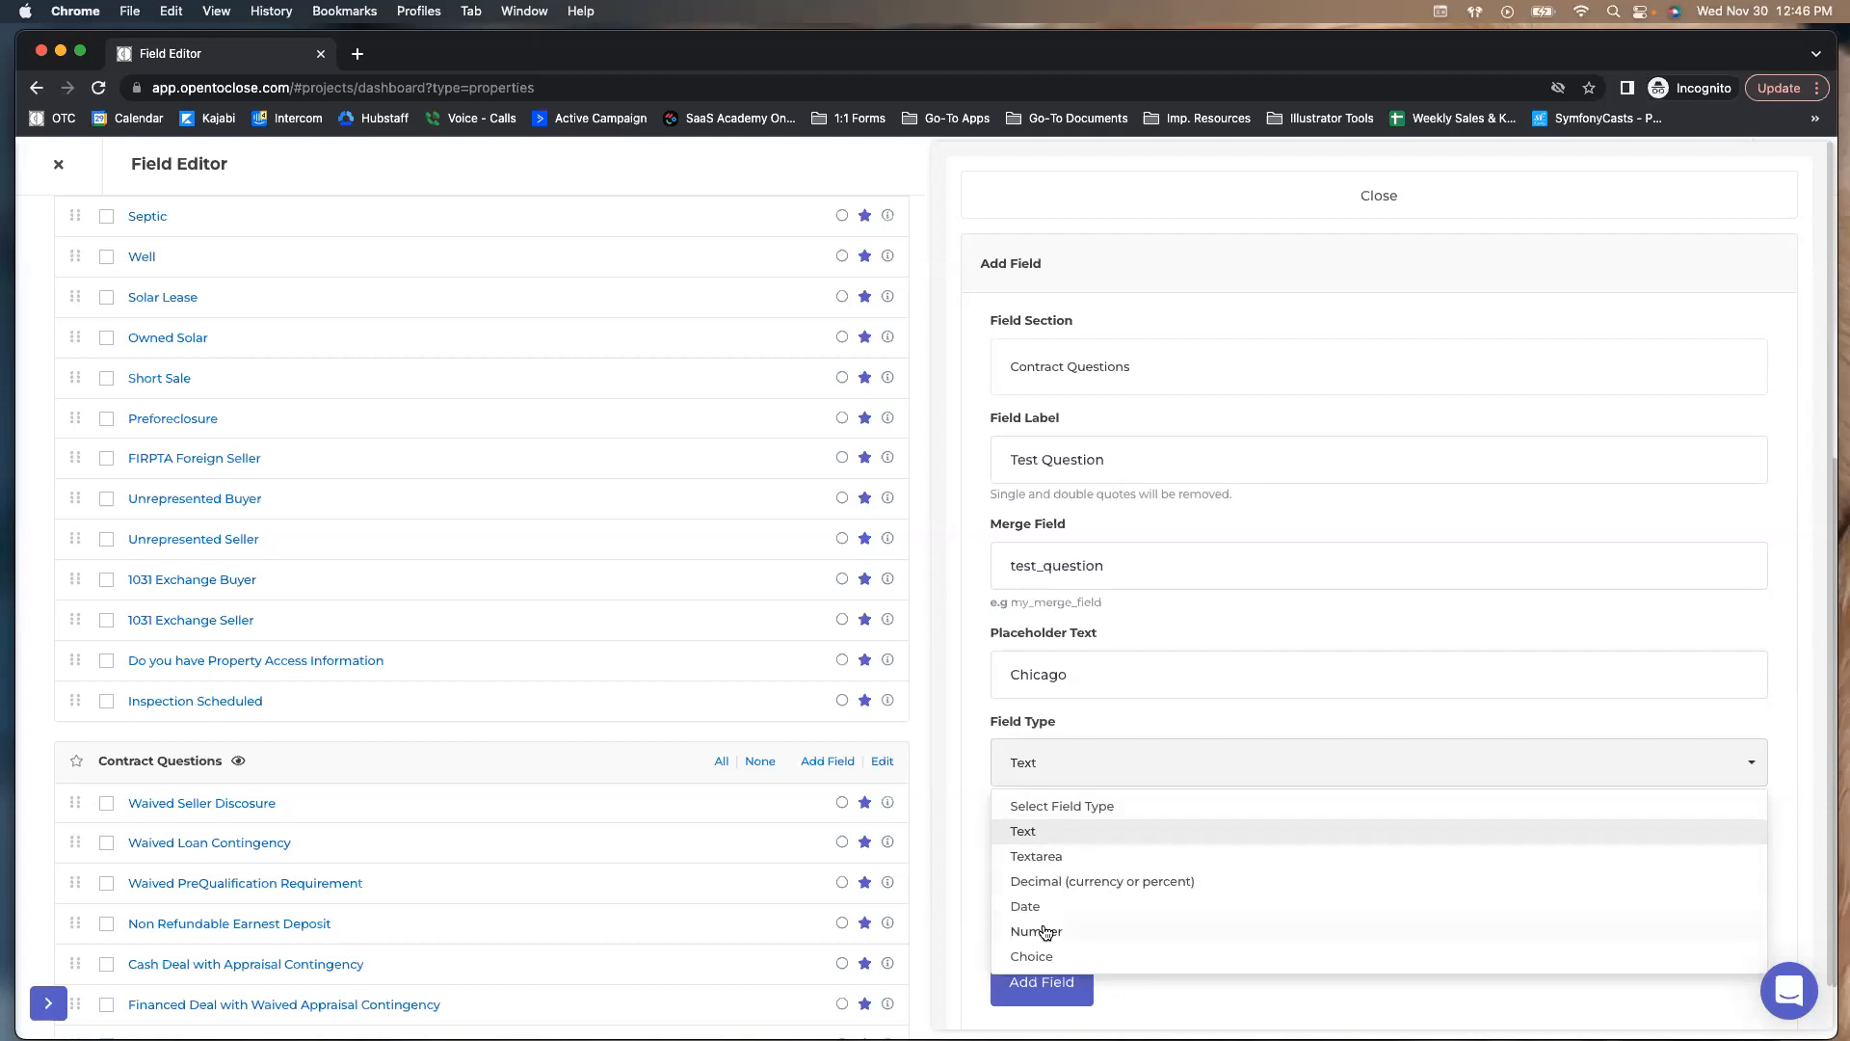
left_click(1032, 886)
mouse_move(1032, 1002)
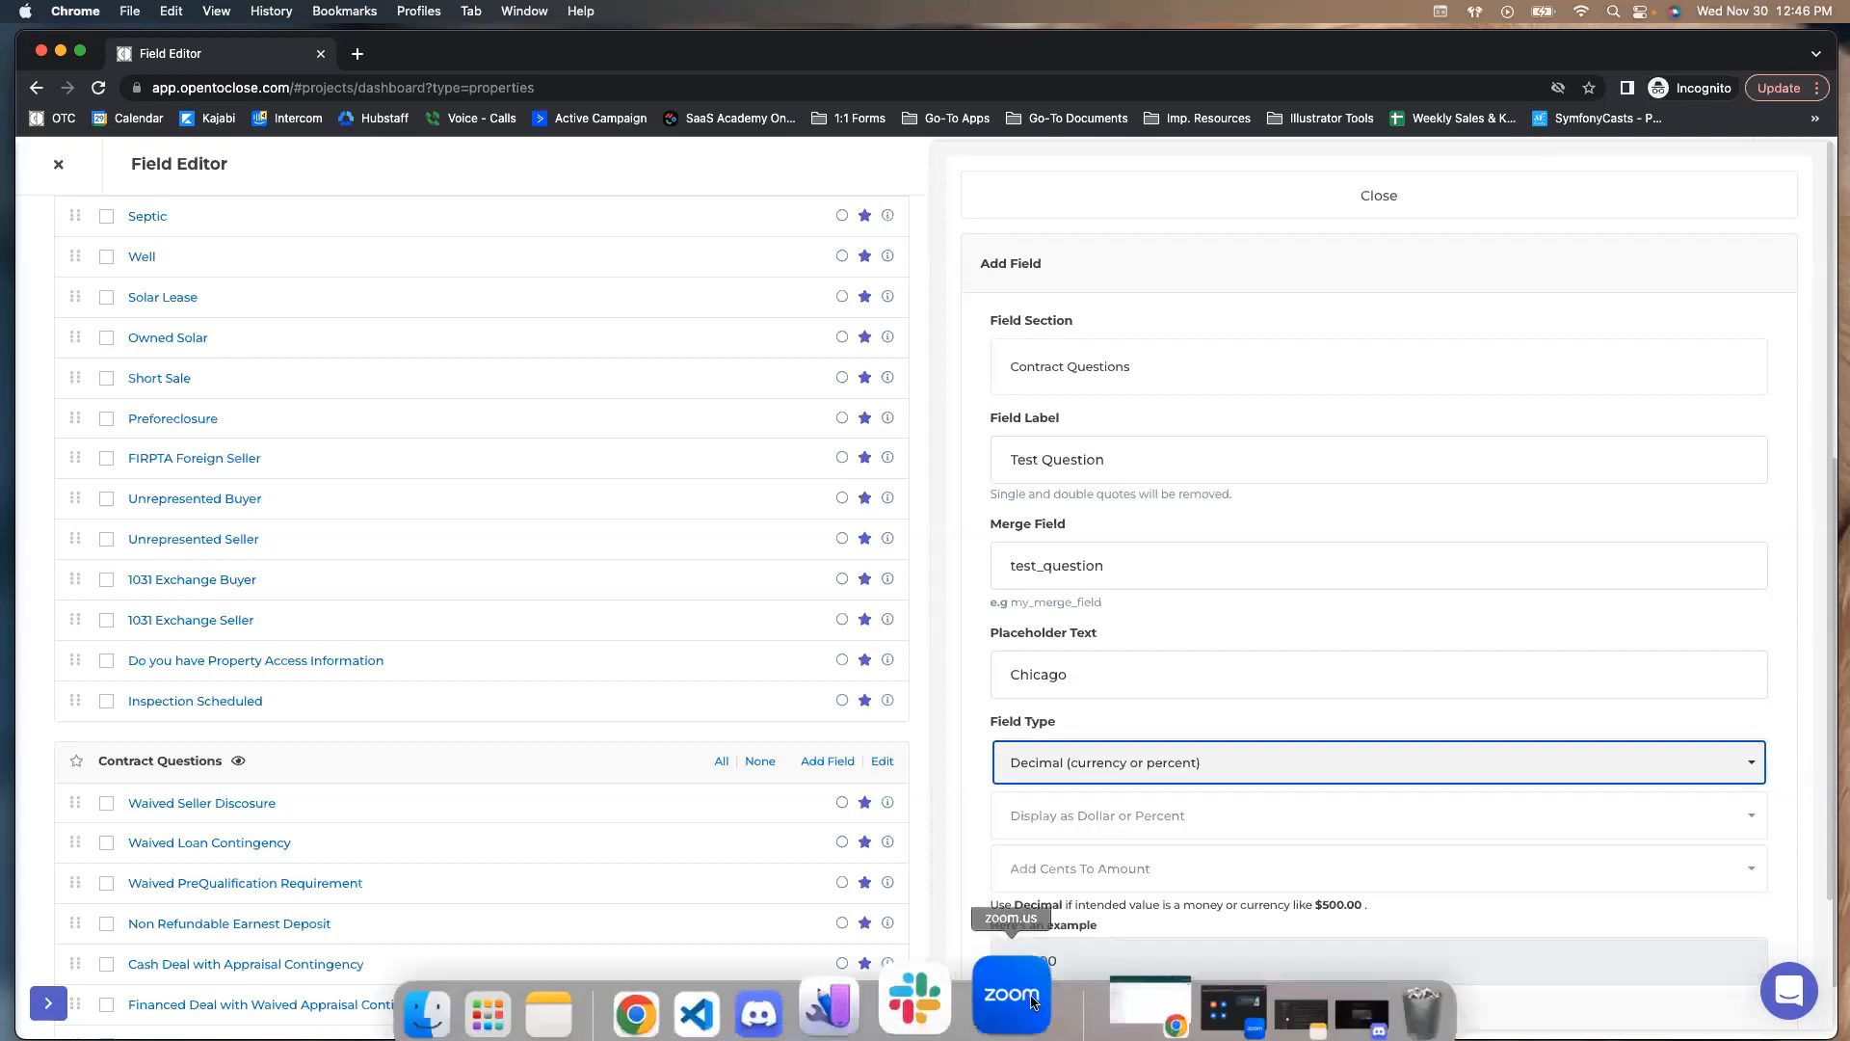
left_click(1031, 815)
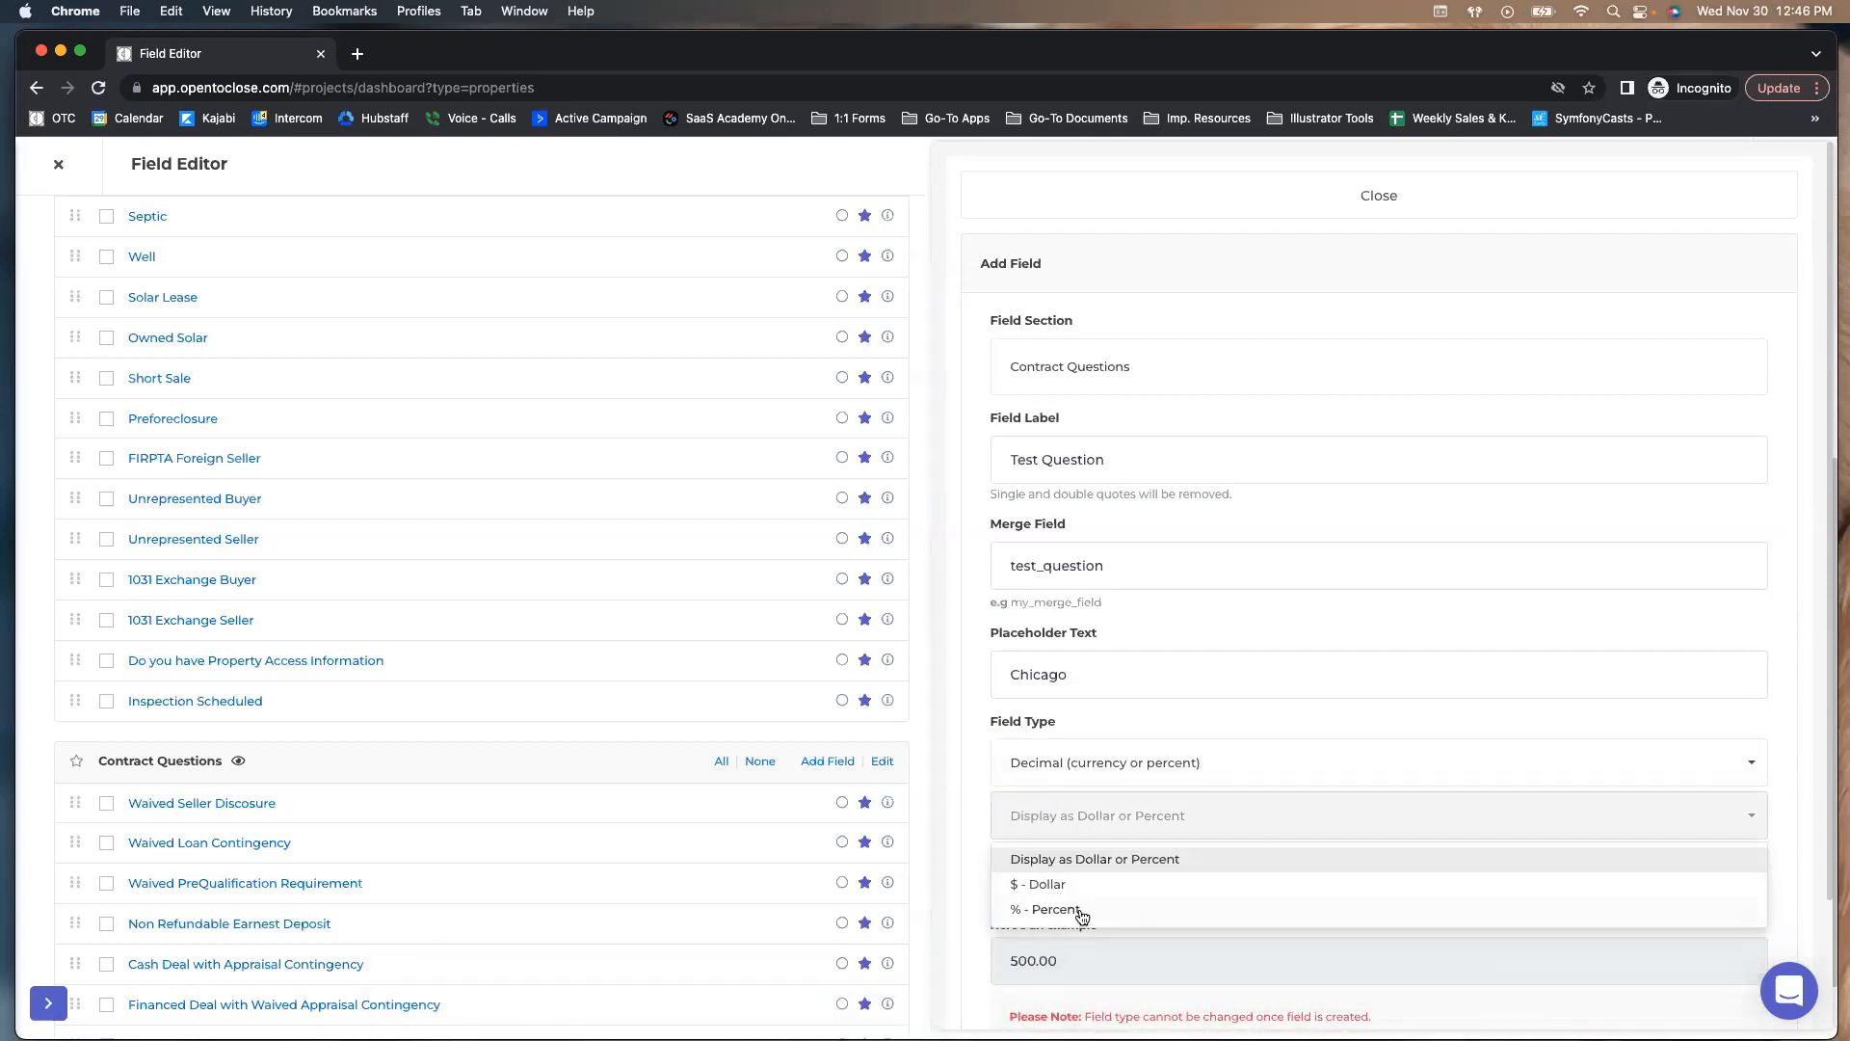
left_click(1050, 761)
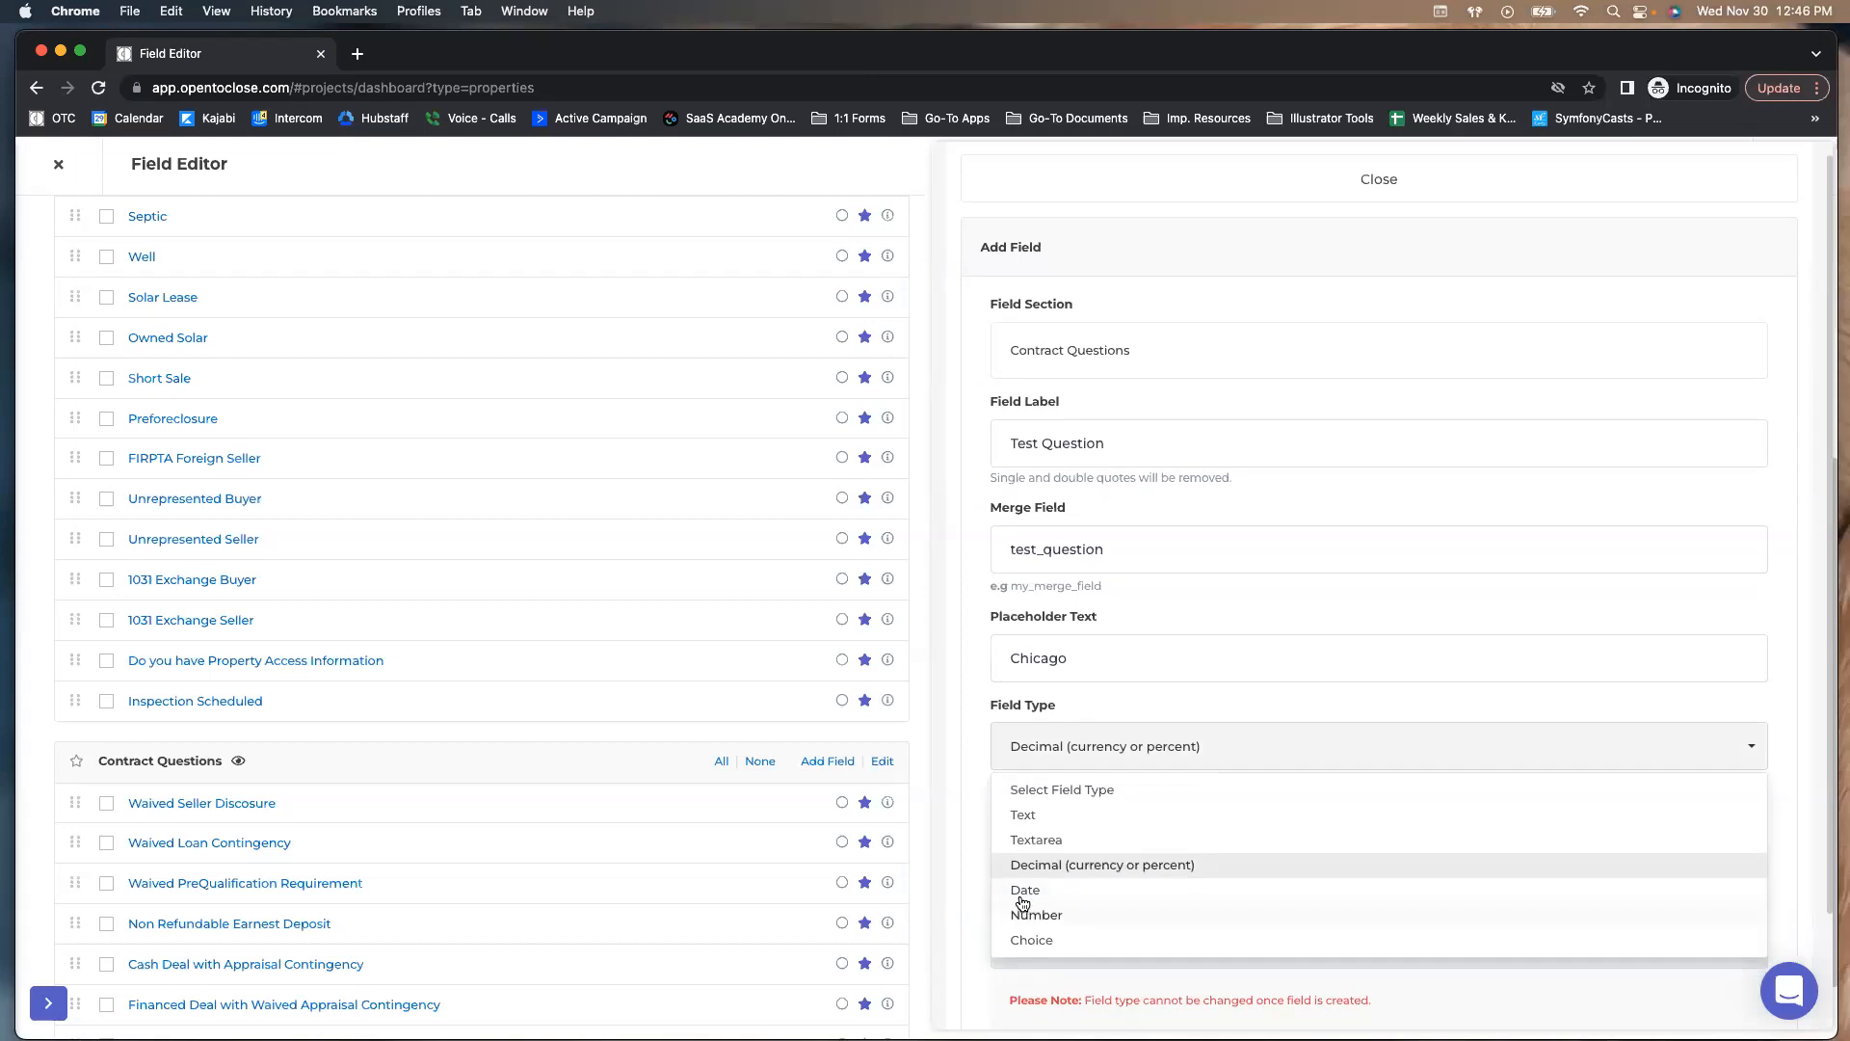
left_click(1024, 890)
scroll(1027, 812, "down", 1)
left_click(1151, 940)
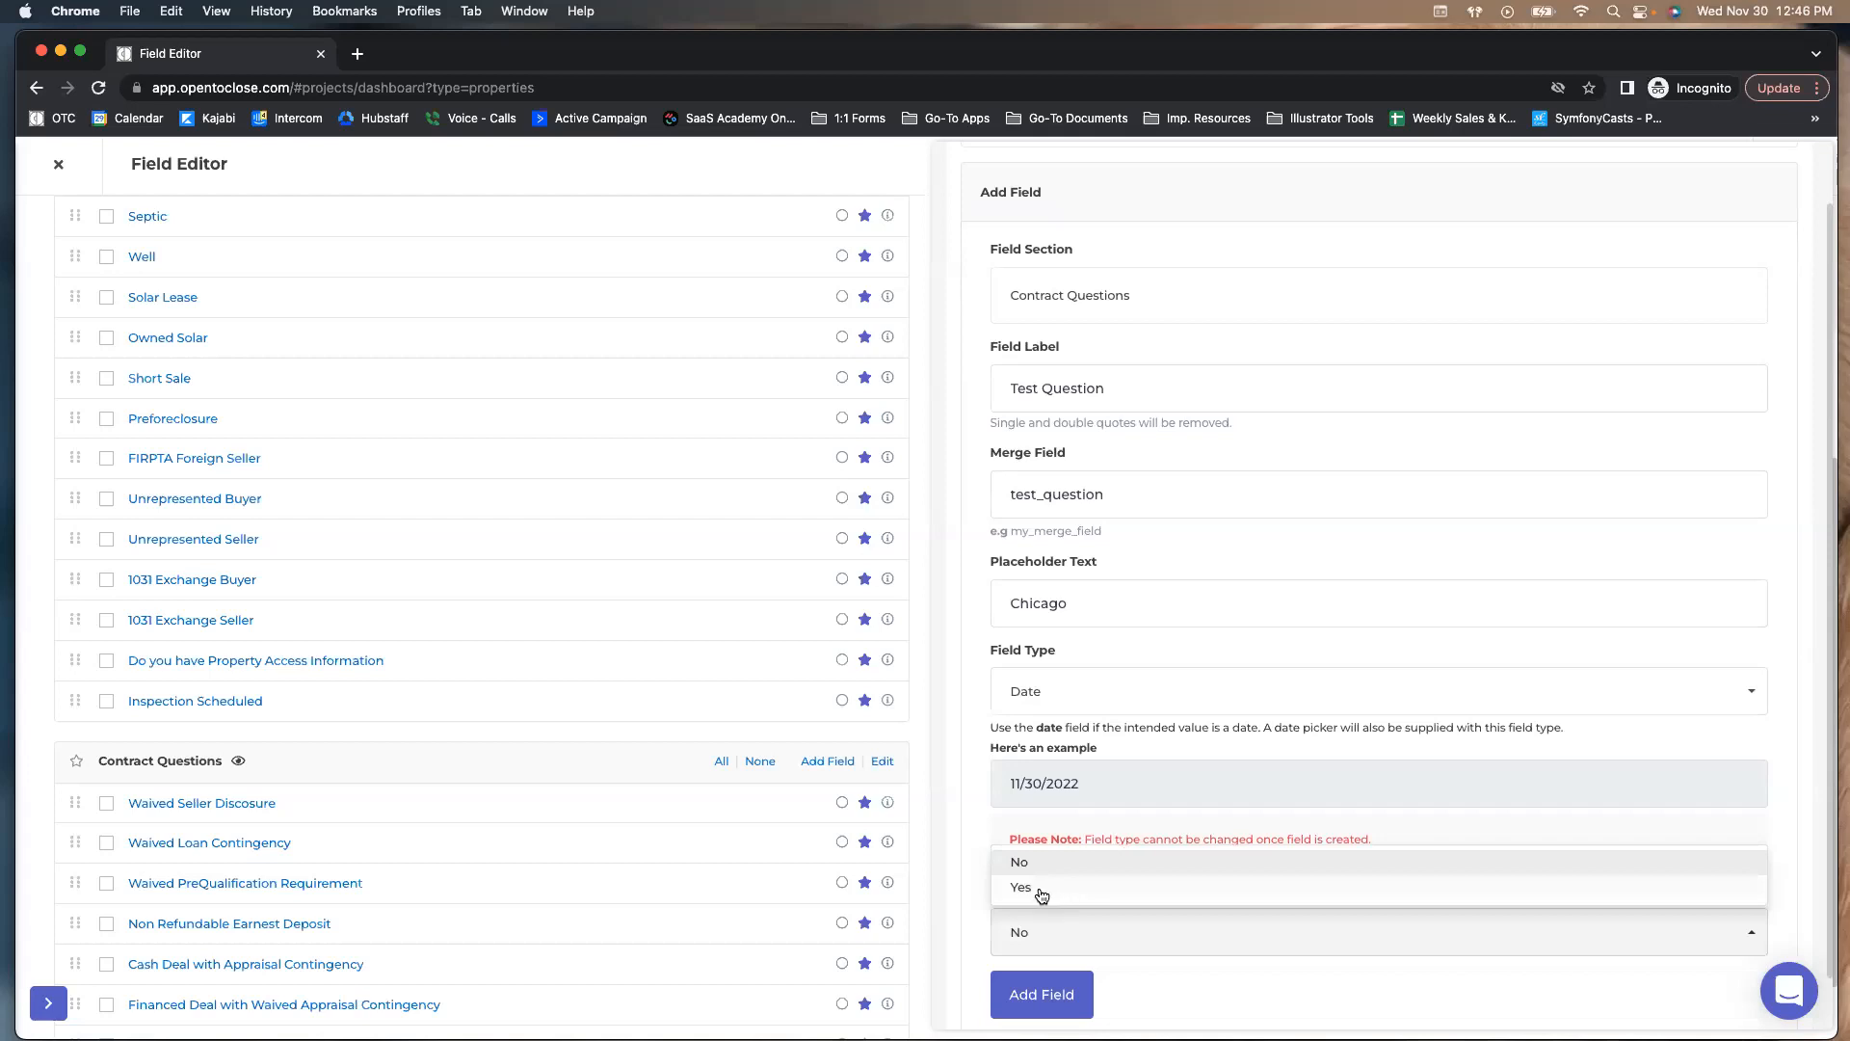
left_click(980, 817)
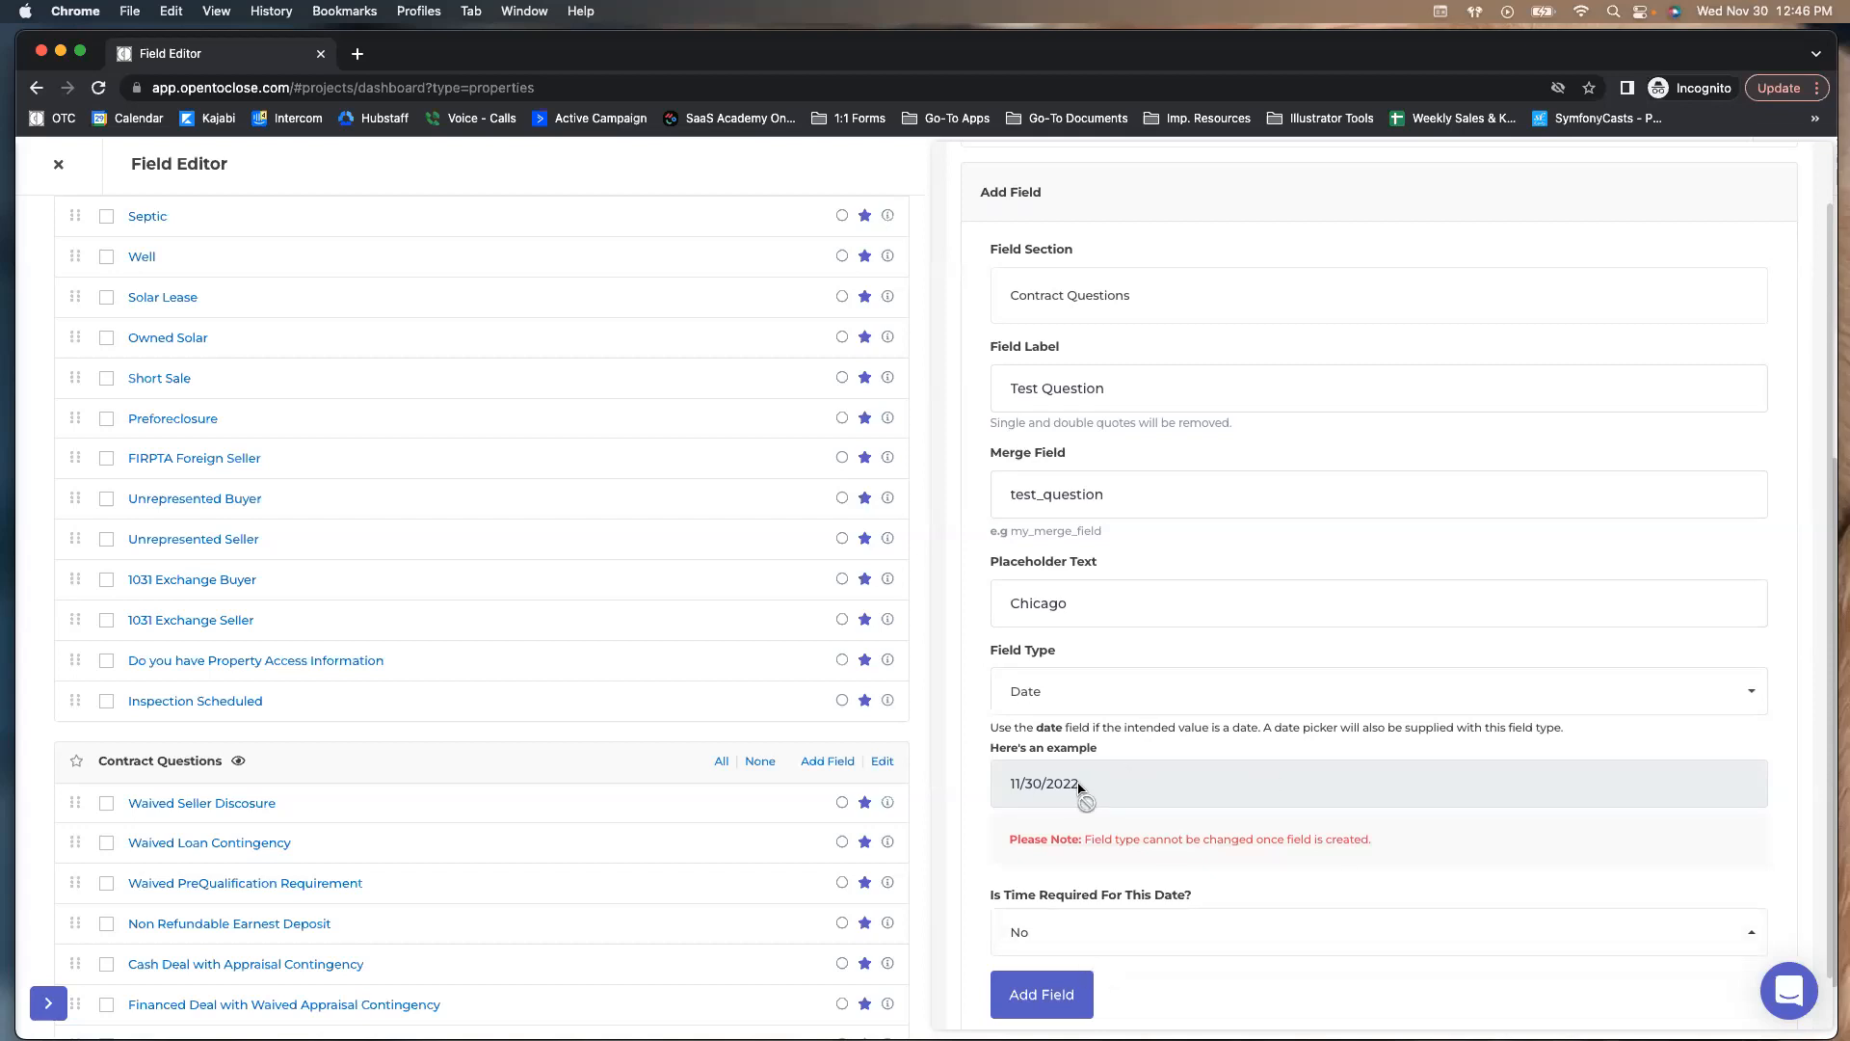
left_click(1050, 700)
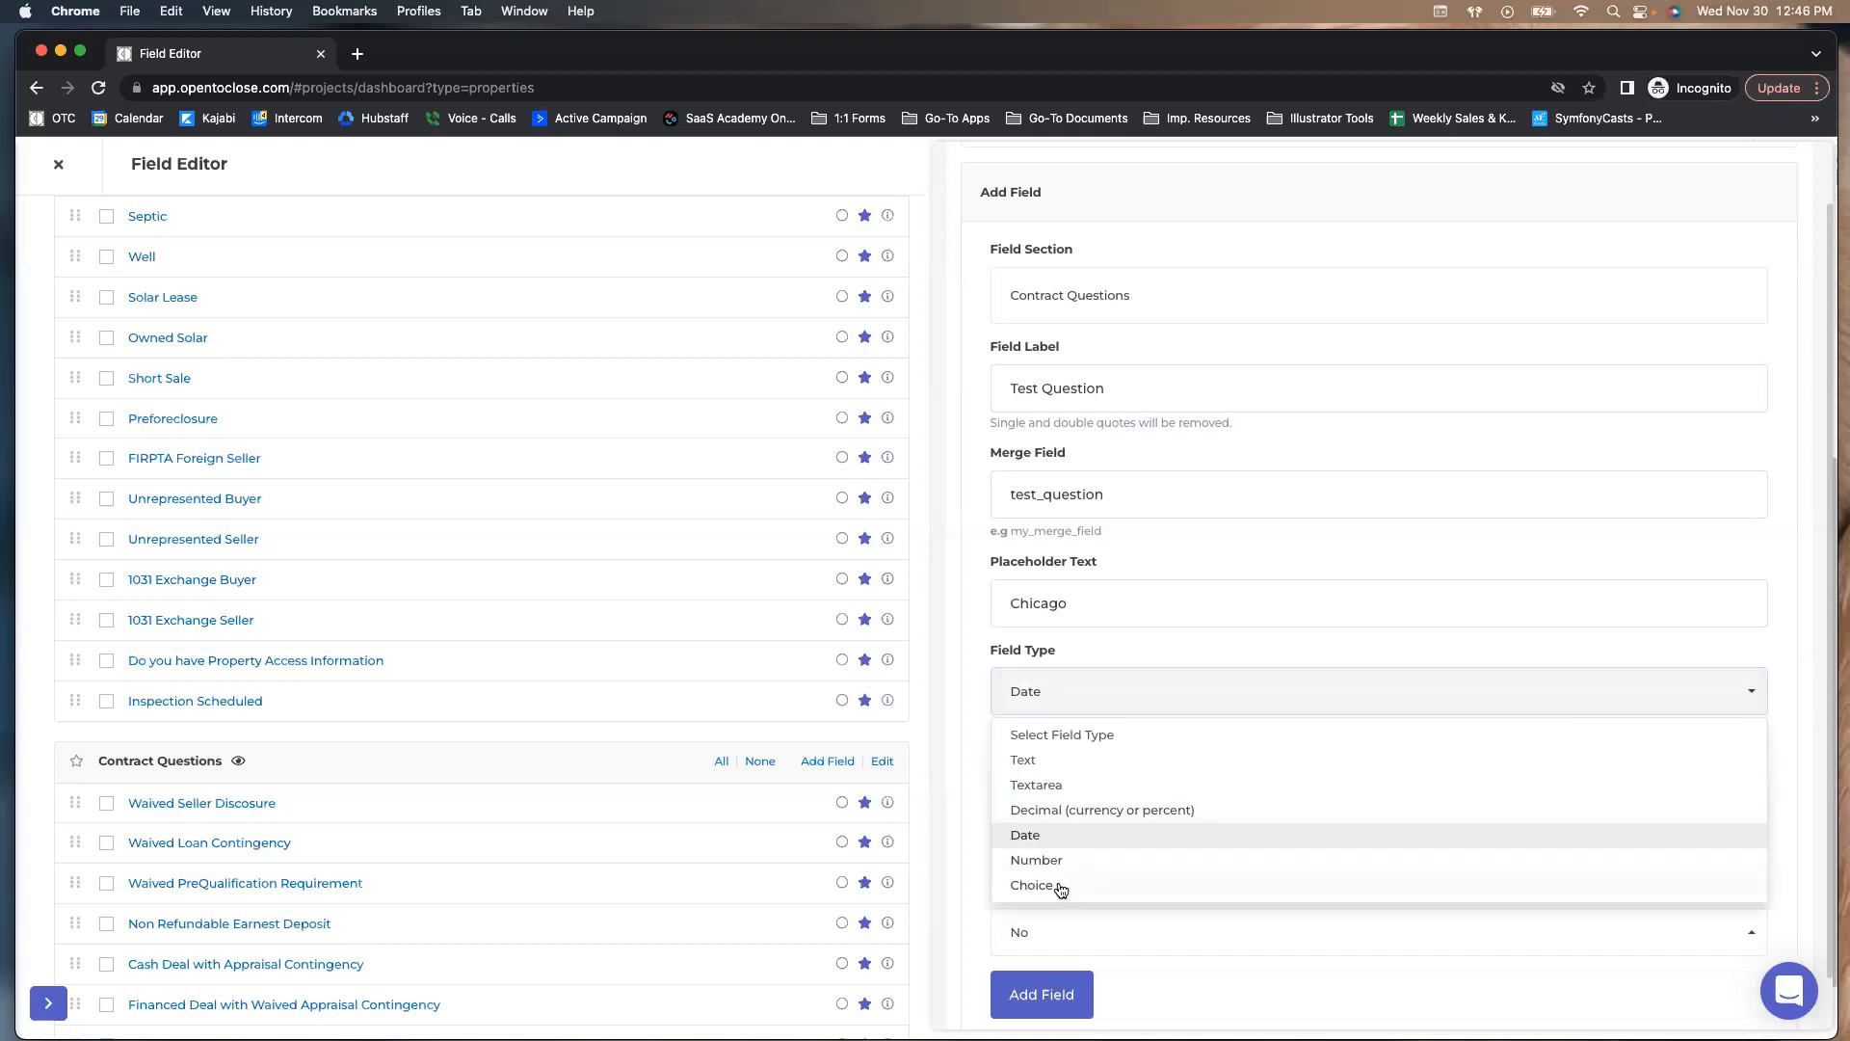
left_click(1045, 863)
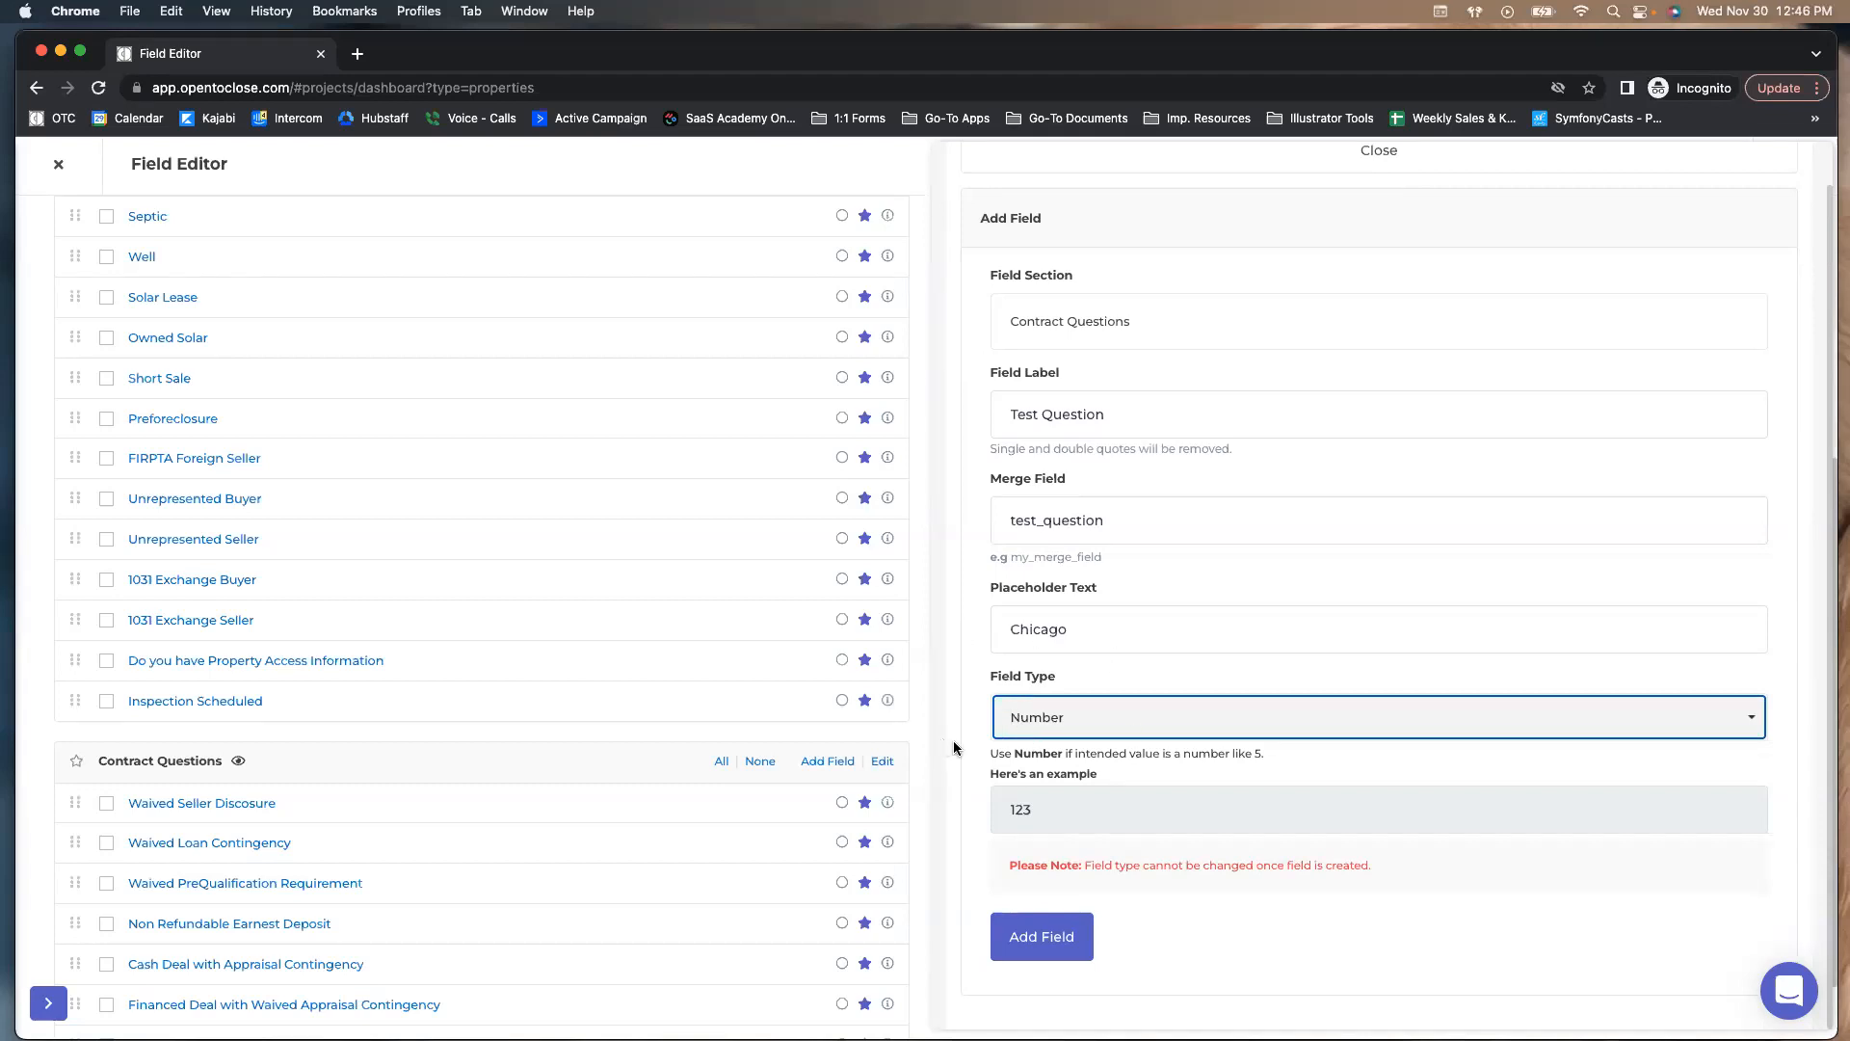
Set the field type to Choice with multiple selections set to No
left_click(1038, 717)
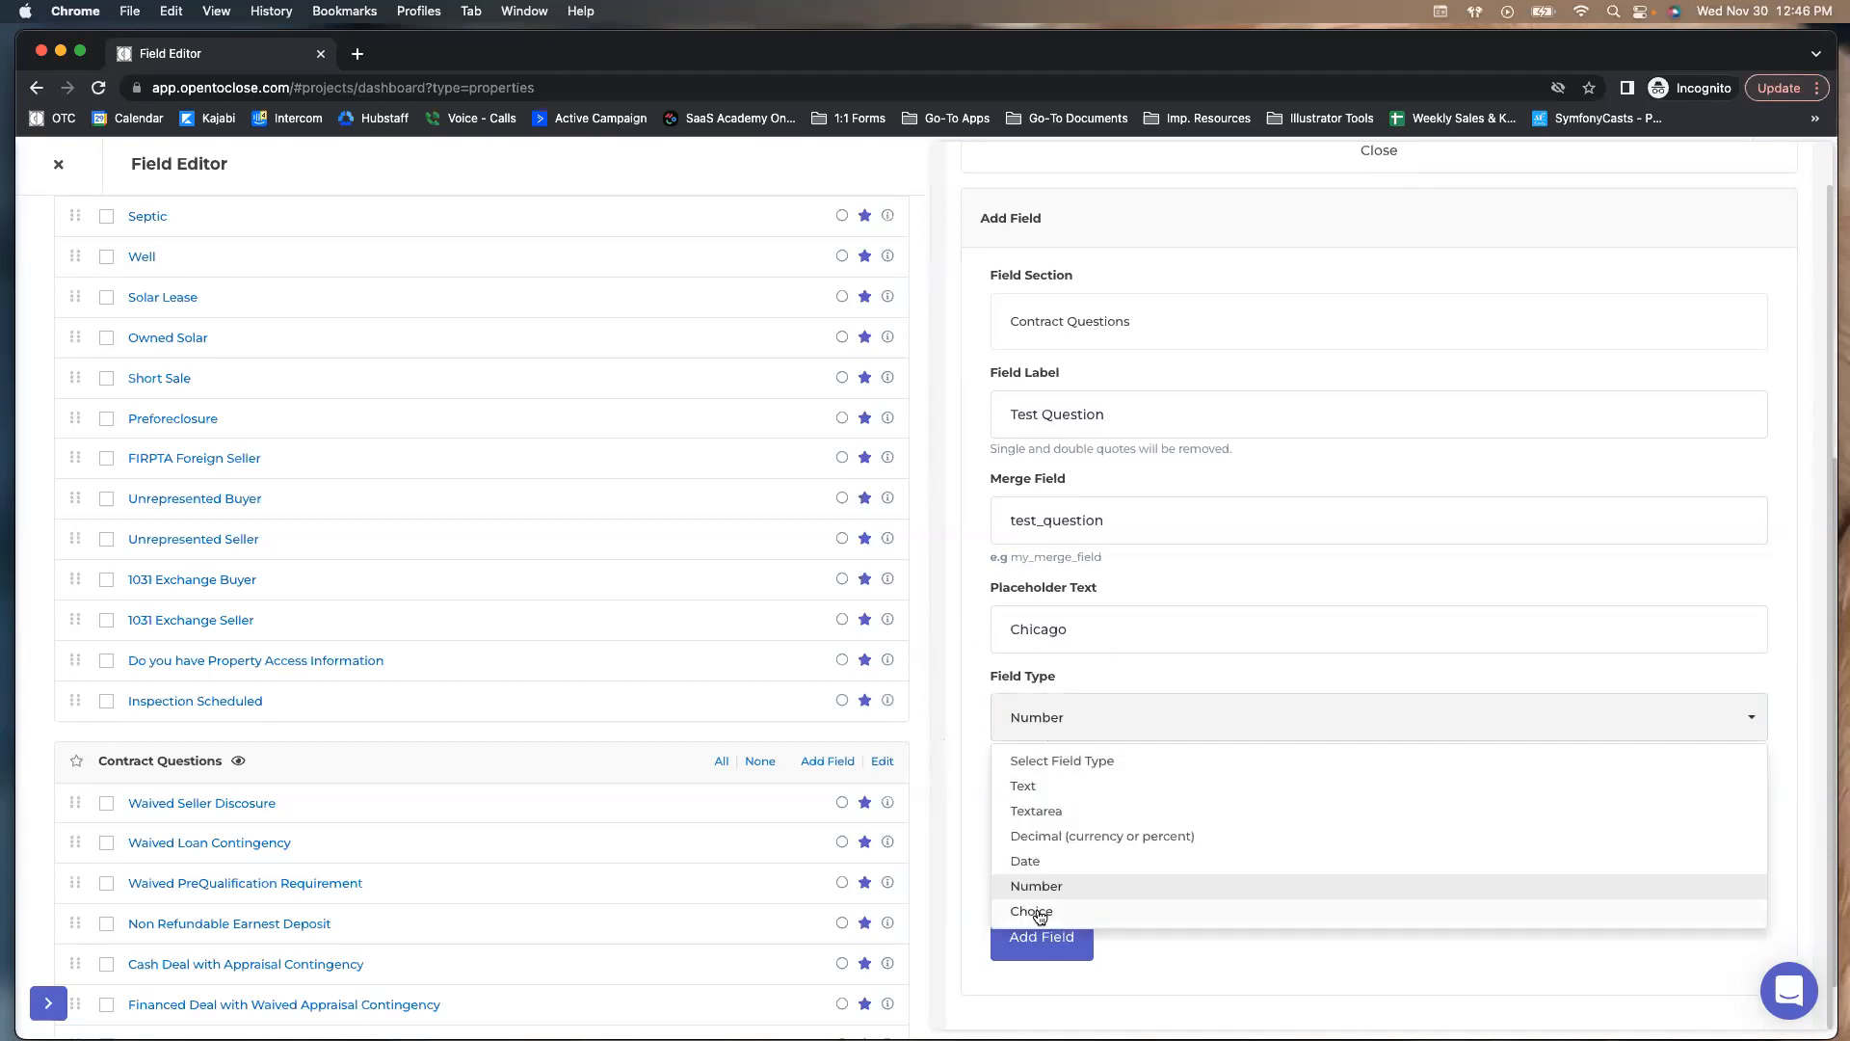
left_click(1039, 912)
scroll(1079, 827, "down", 1)
left_click(1072, 742)
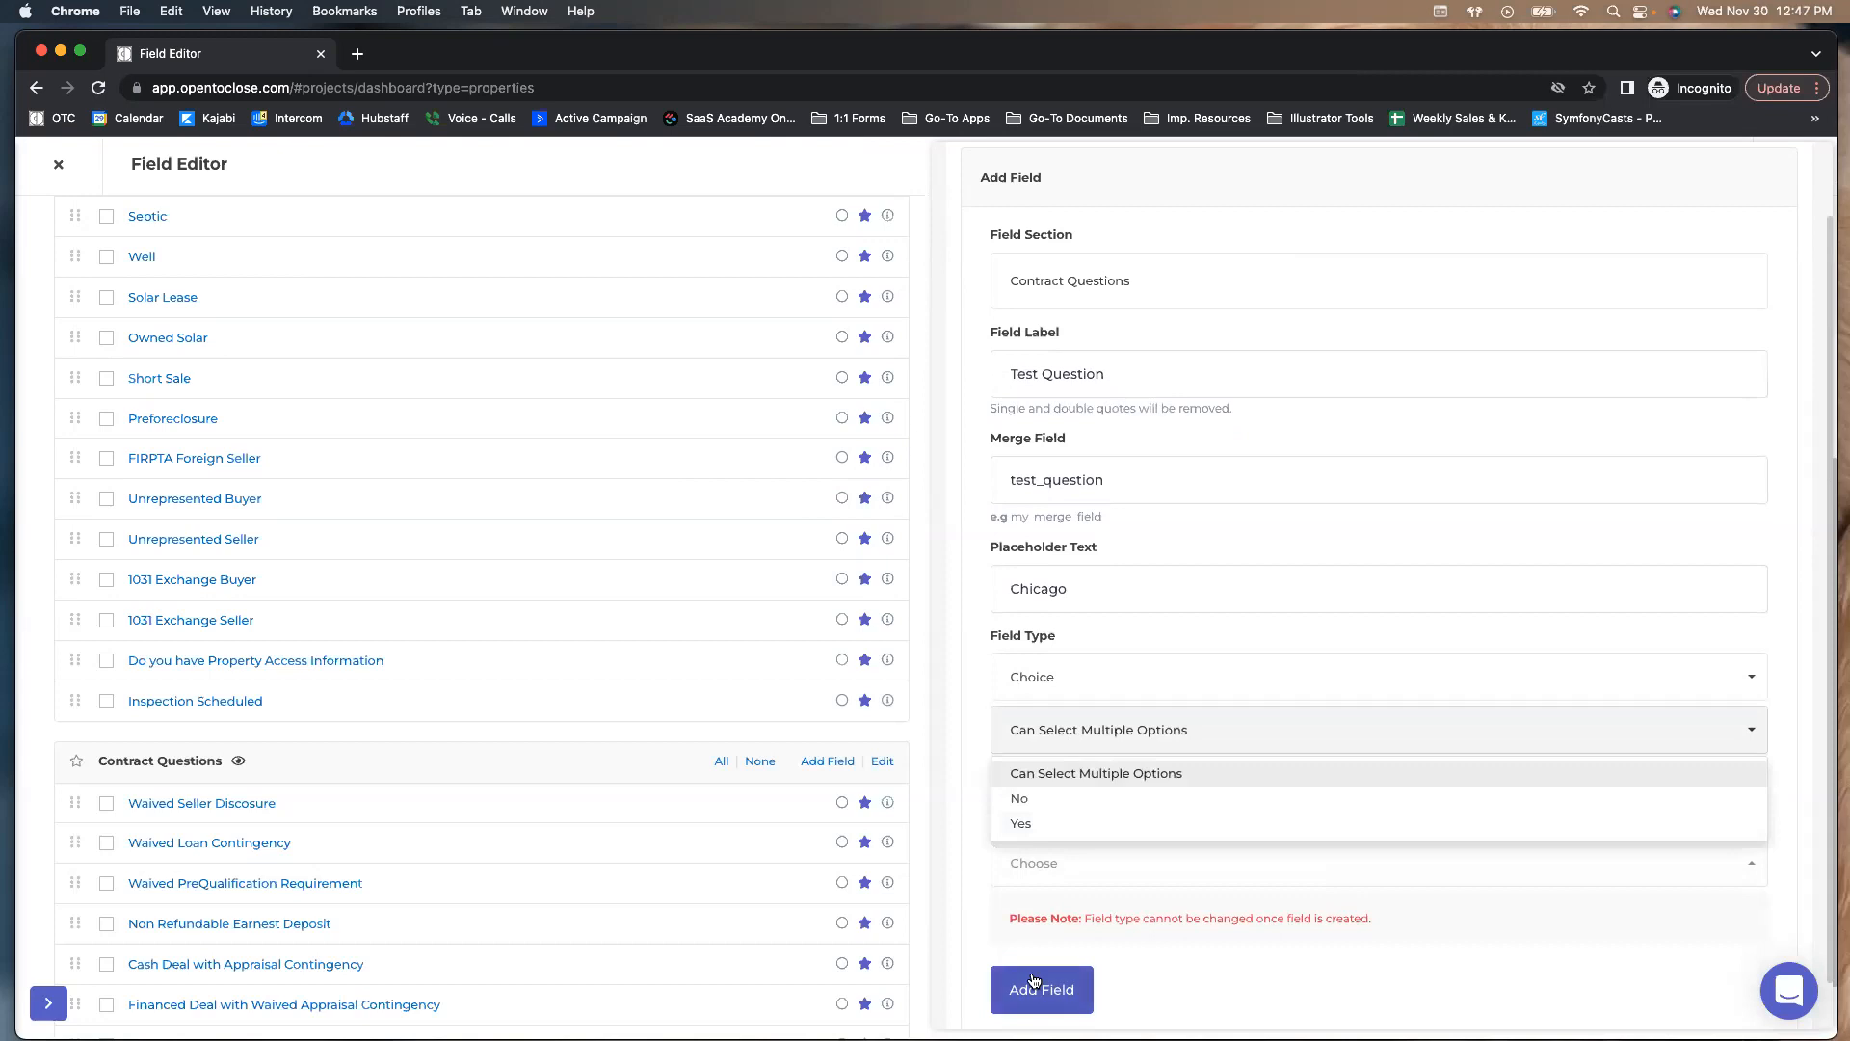
left_click(1016, 800)
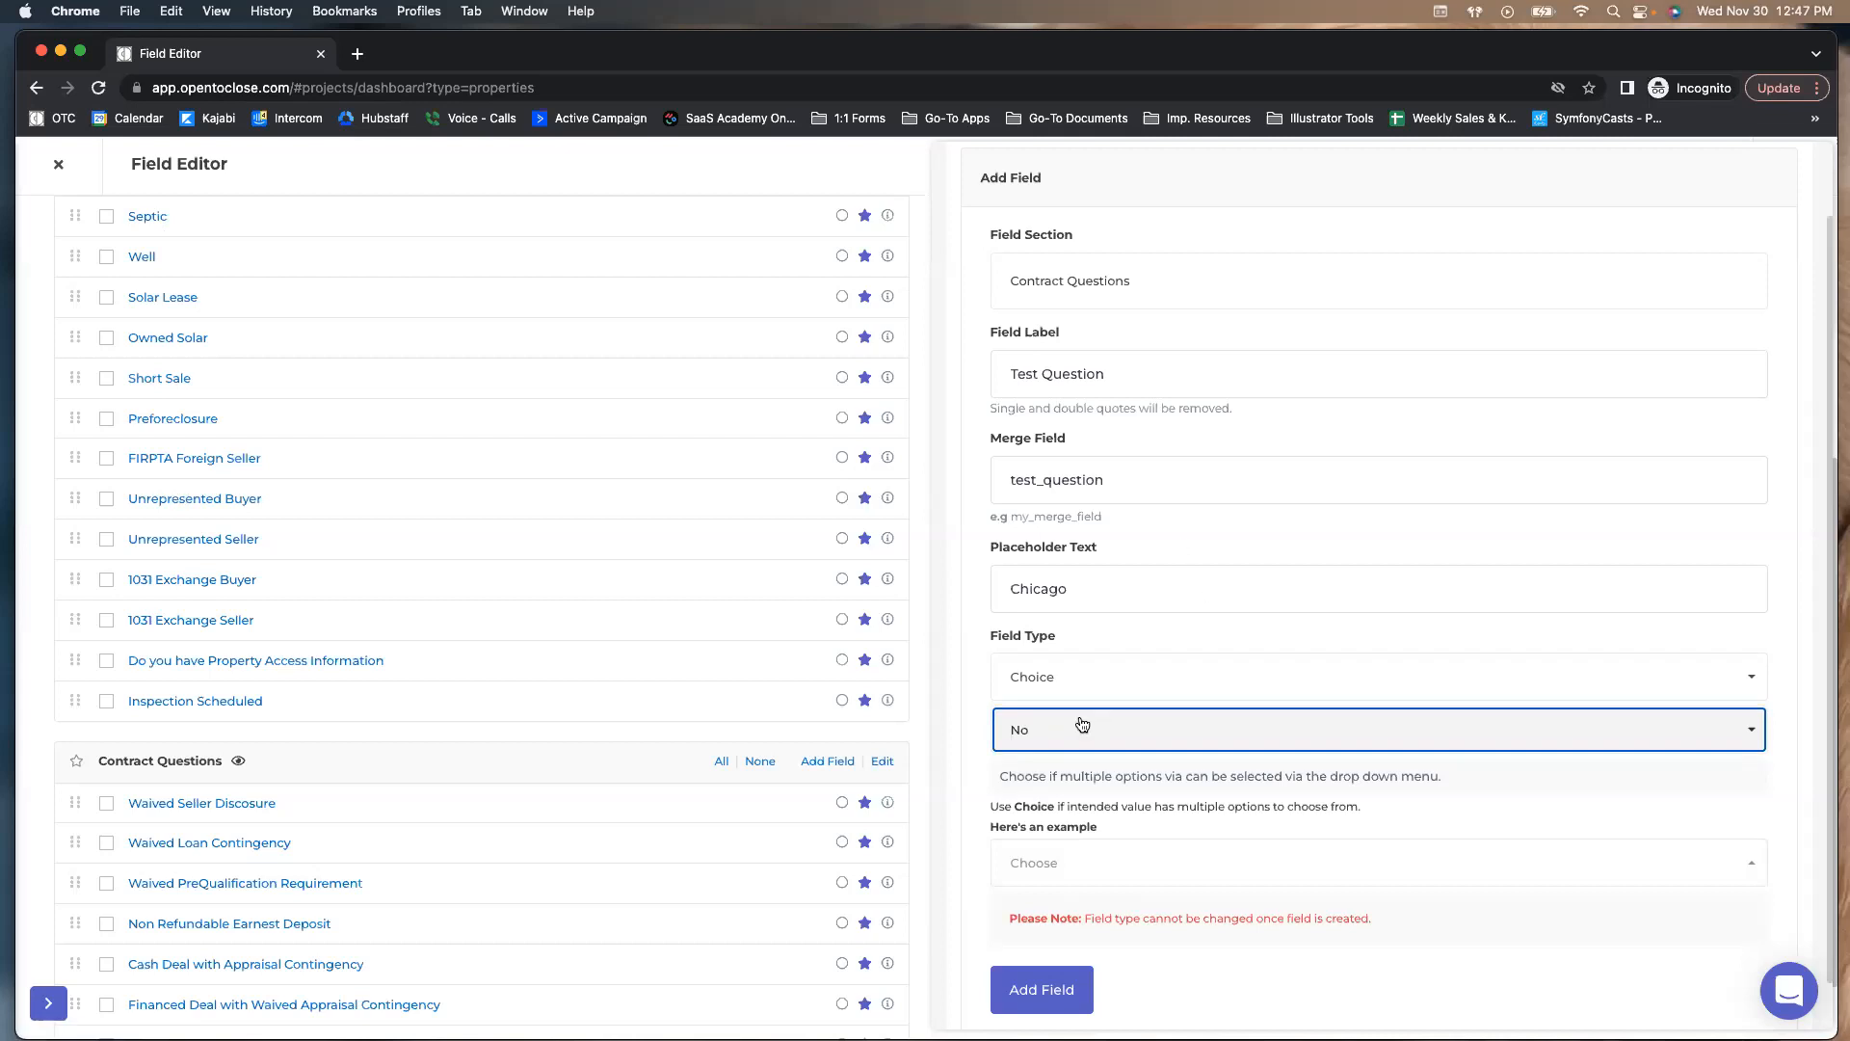
left_click(1057, 676)
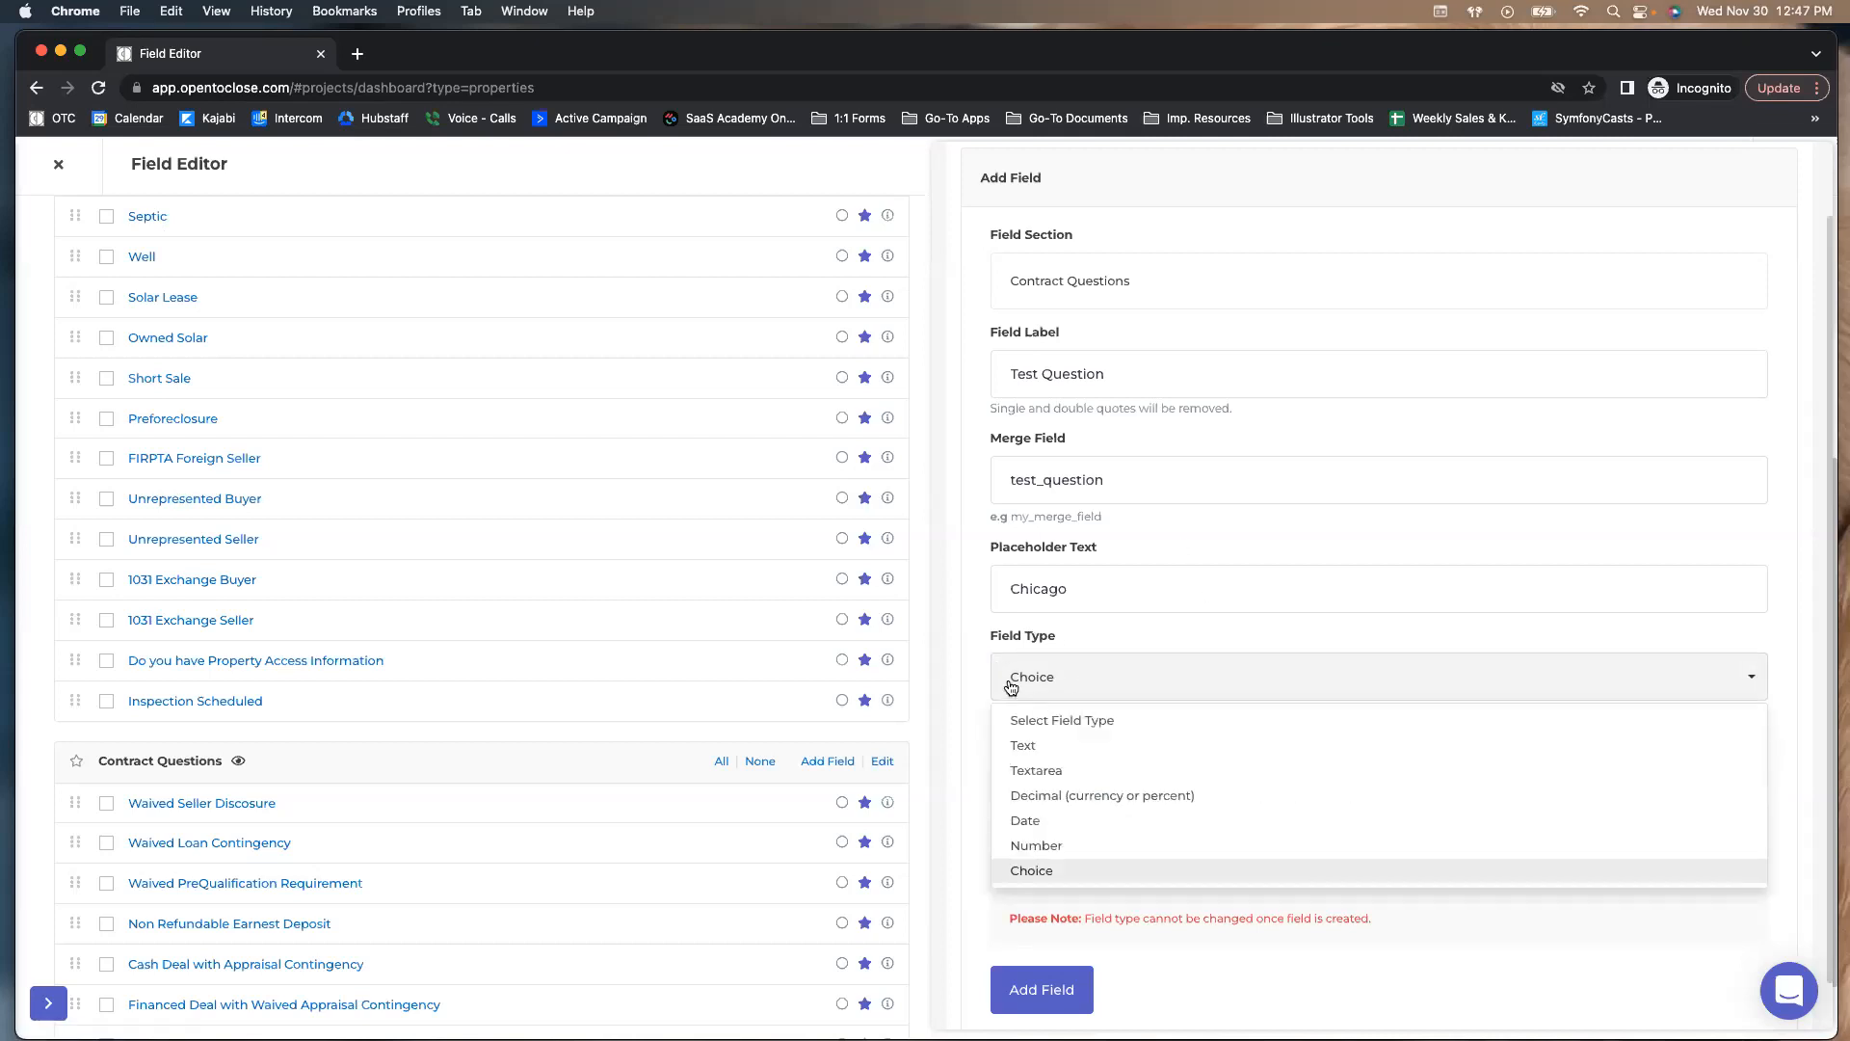
left_click(1005, 877)
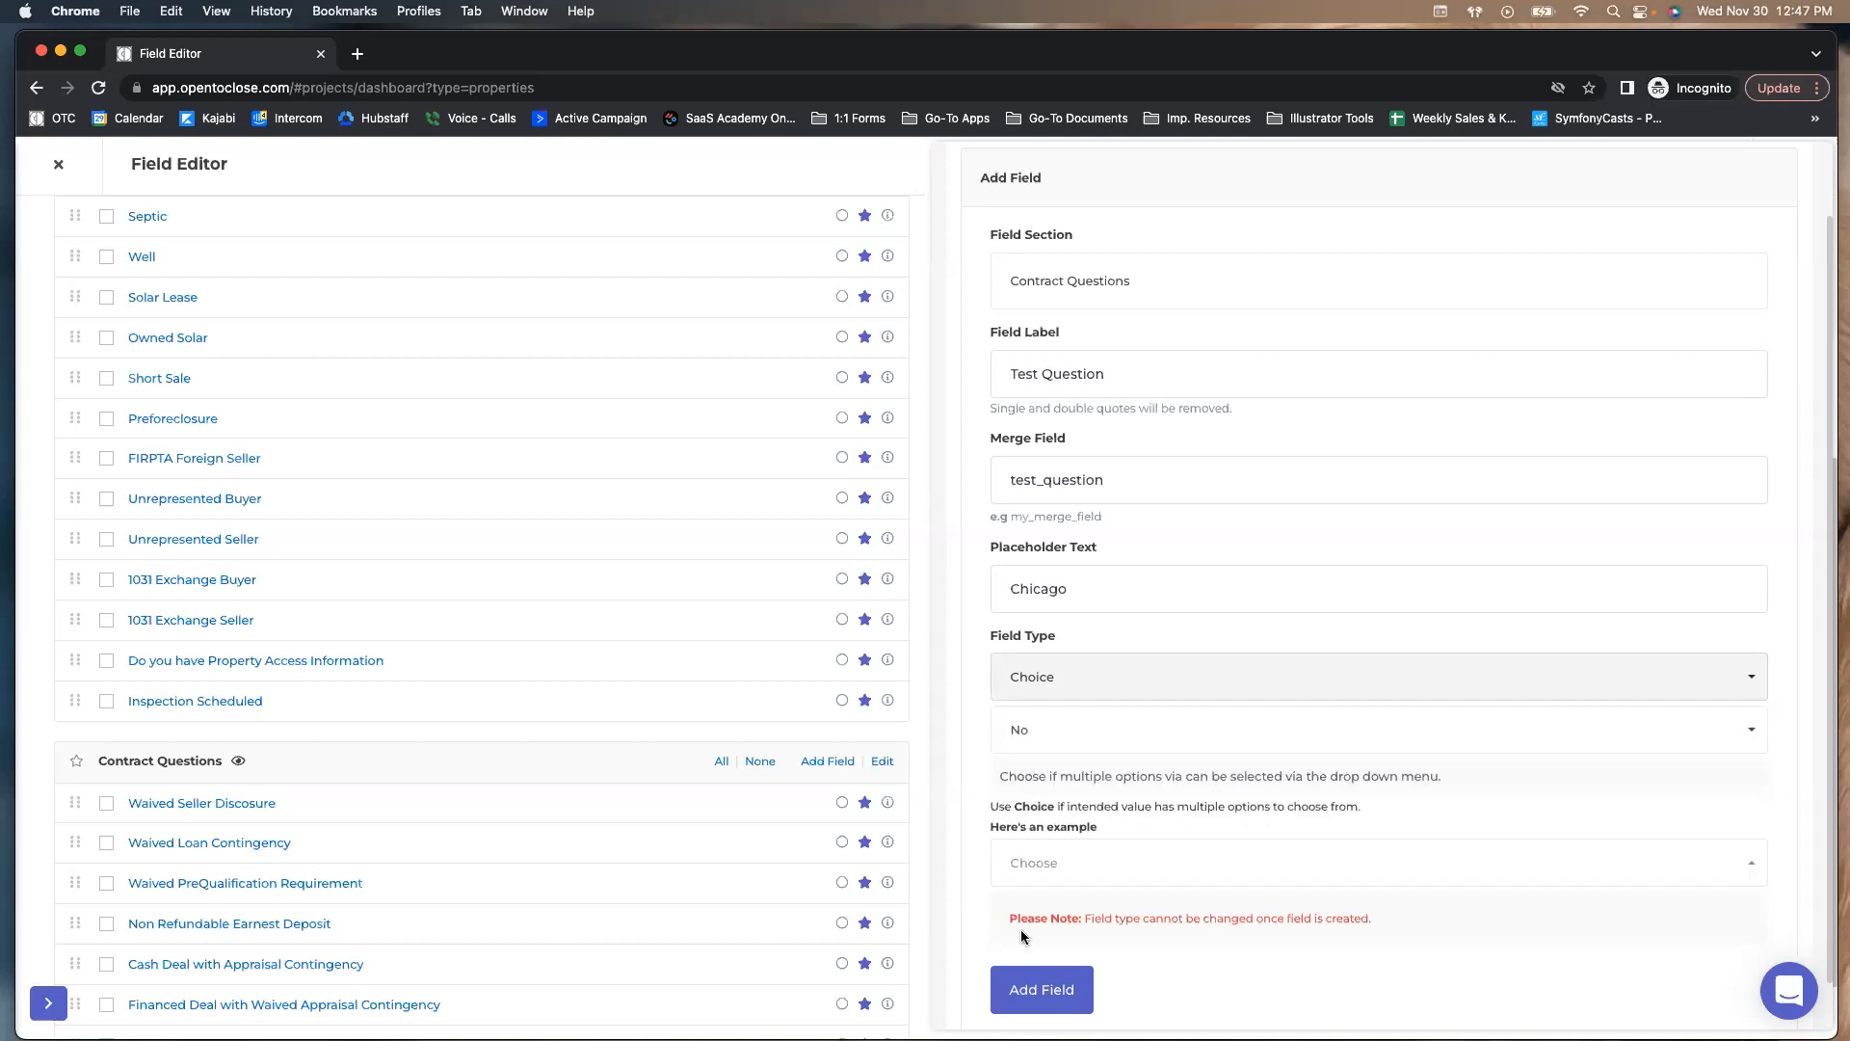
Save the Test Question Choice field and close its options panel to review Contract Questions
left_click(1024, 991)
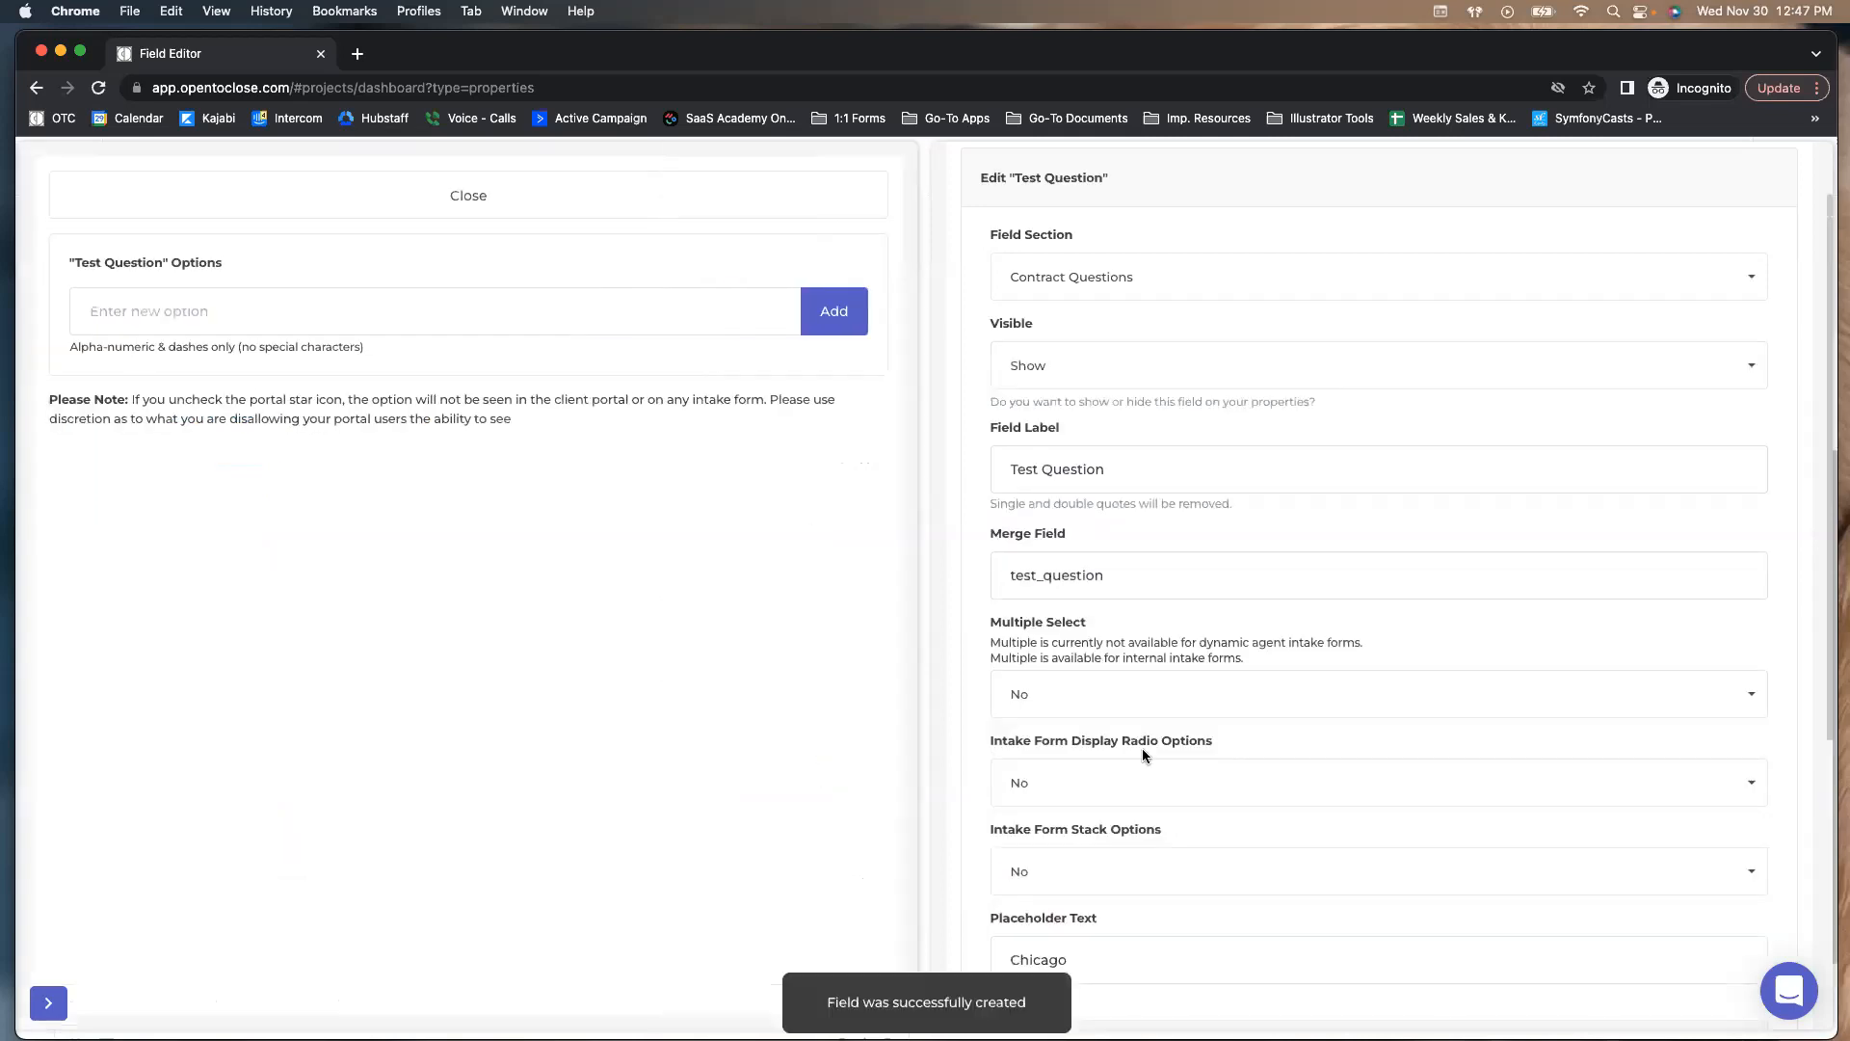
scroll(1068, 789, "down", 5)
scroll(1067, 790, "down", 1)
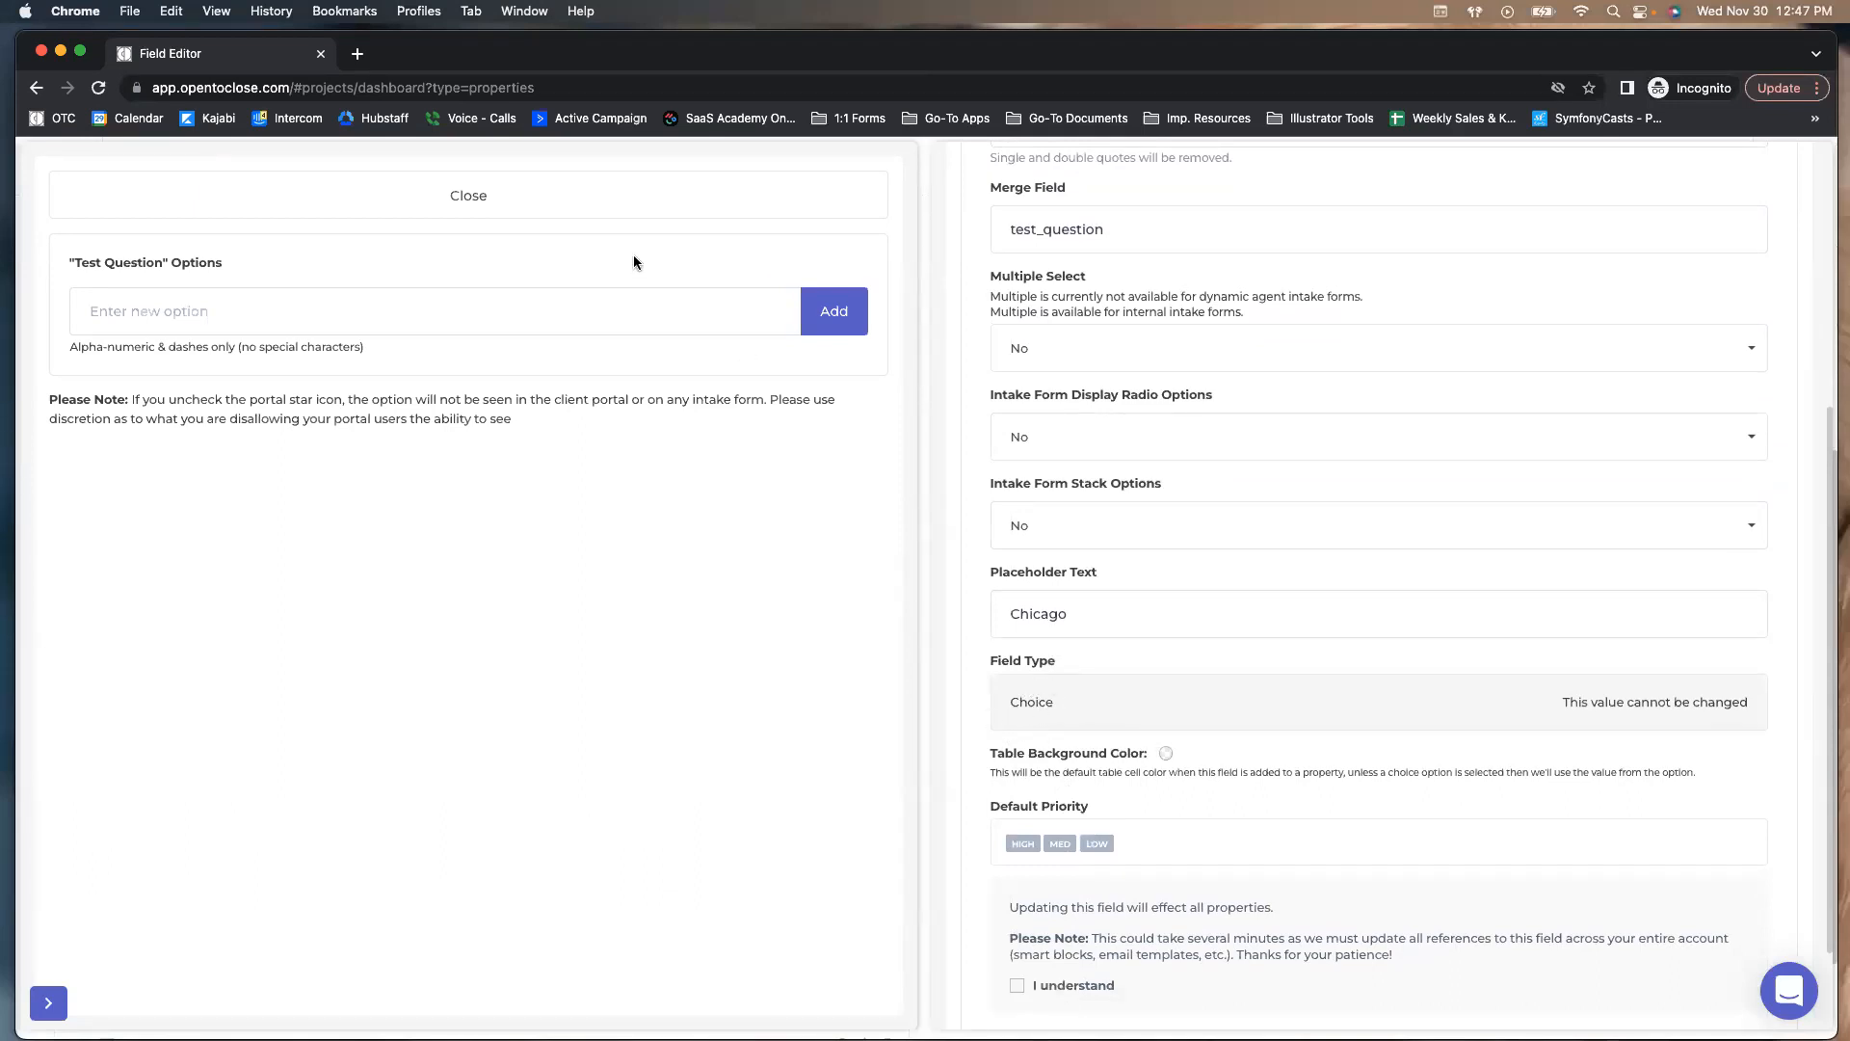
left_click(520, 202)
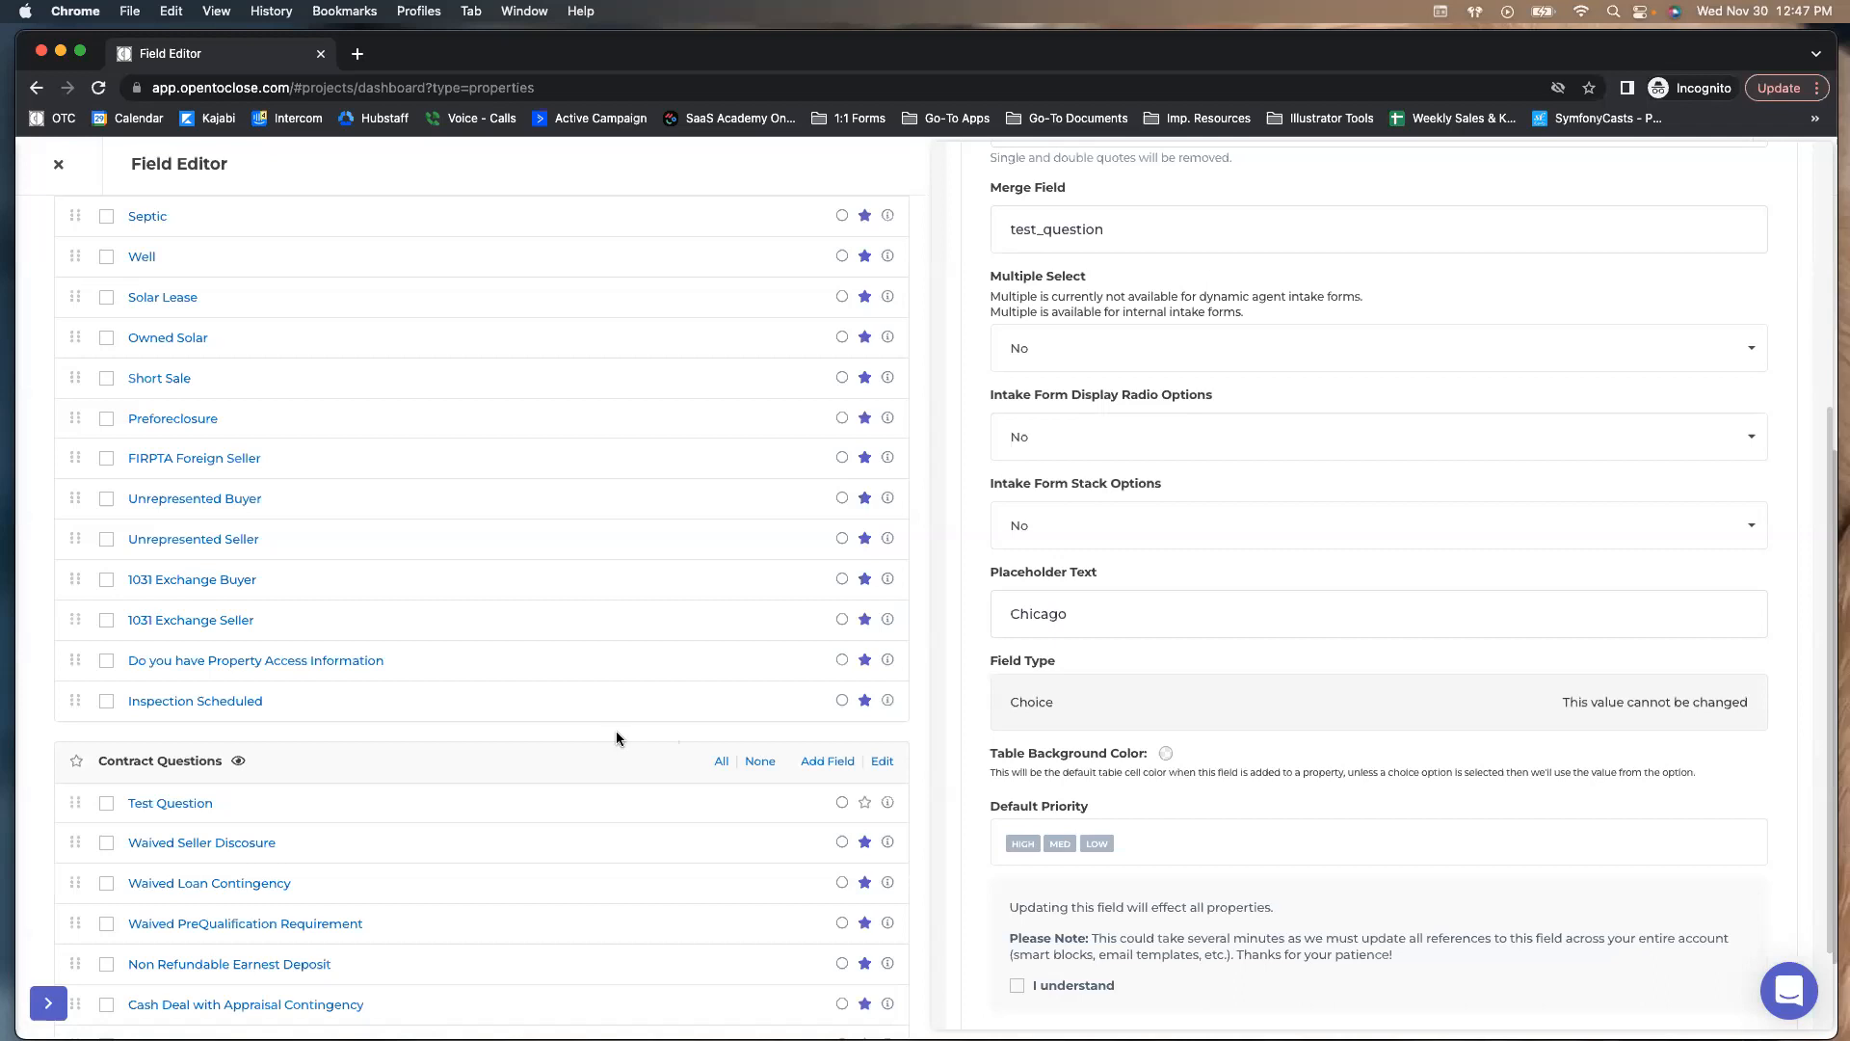
scroll(1147, 734, "up", 2)
scroll(1131, 729, "up", 2)
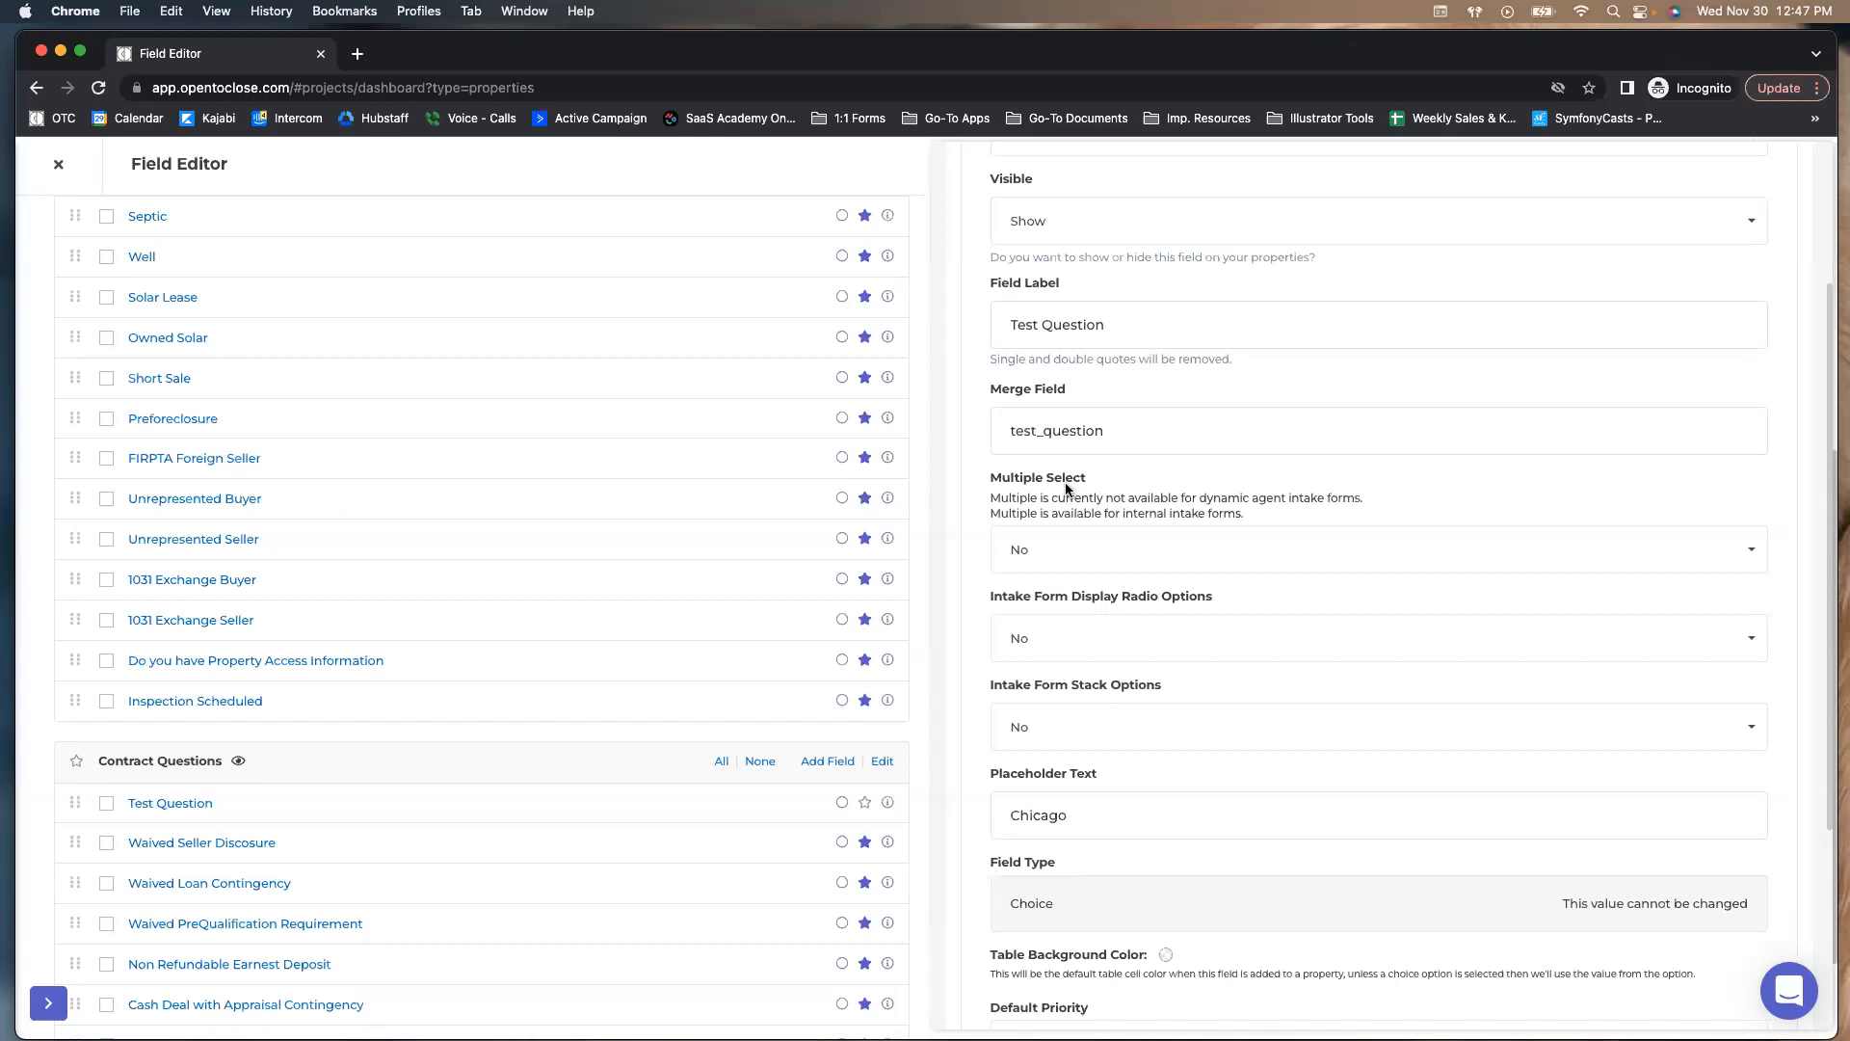
scroll(1078, 481, "up", 3)
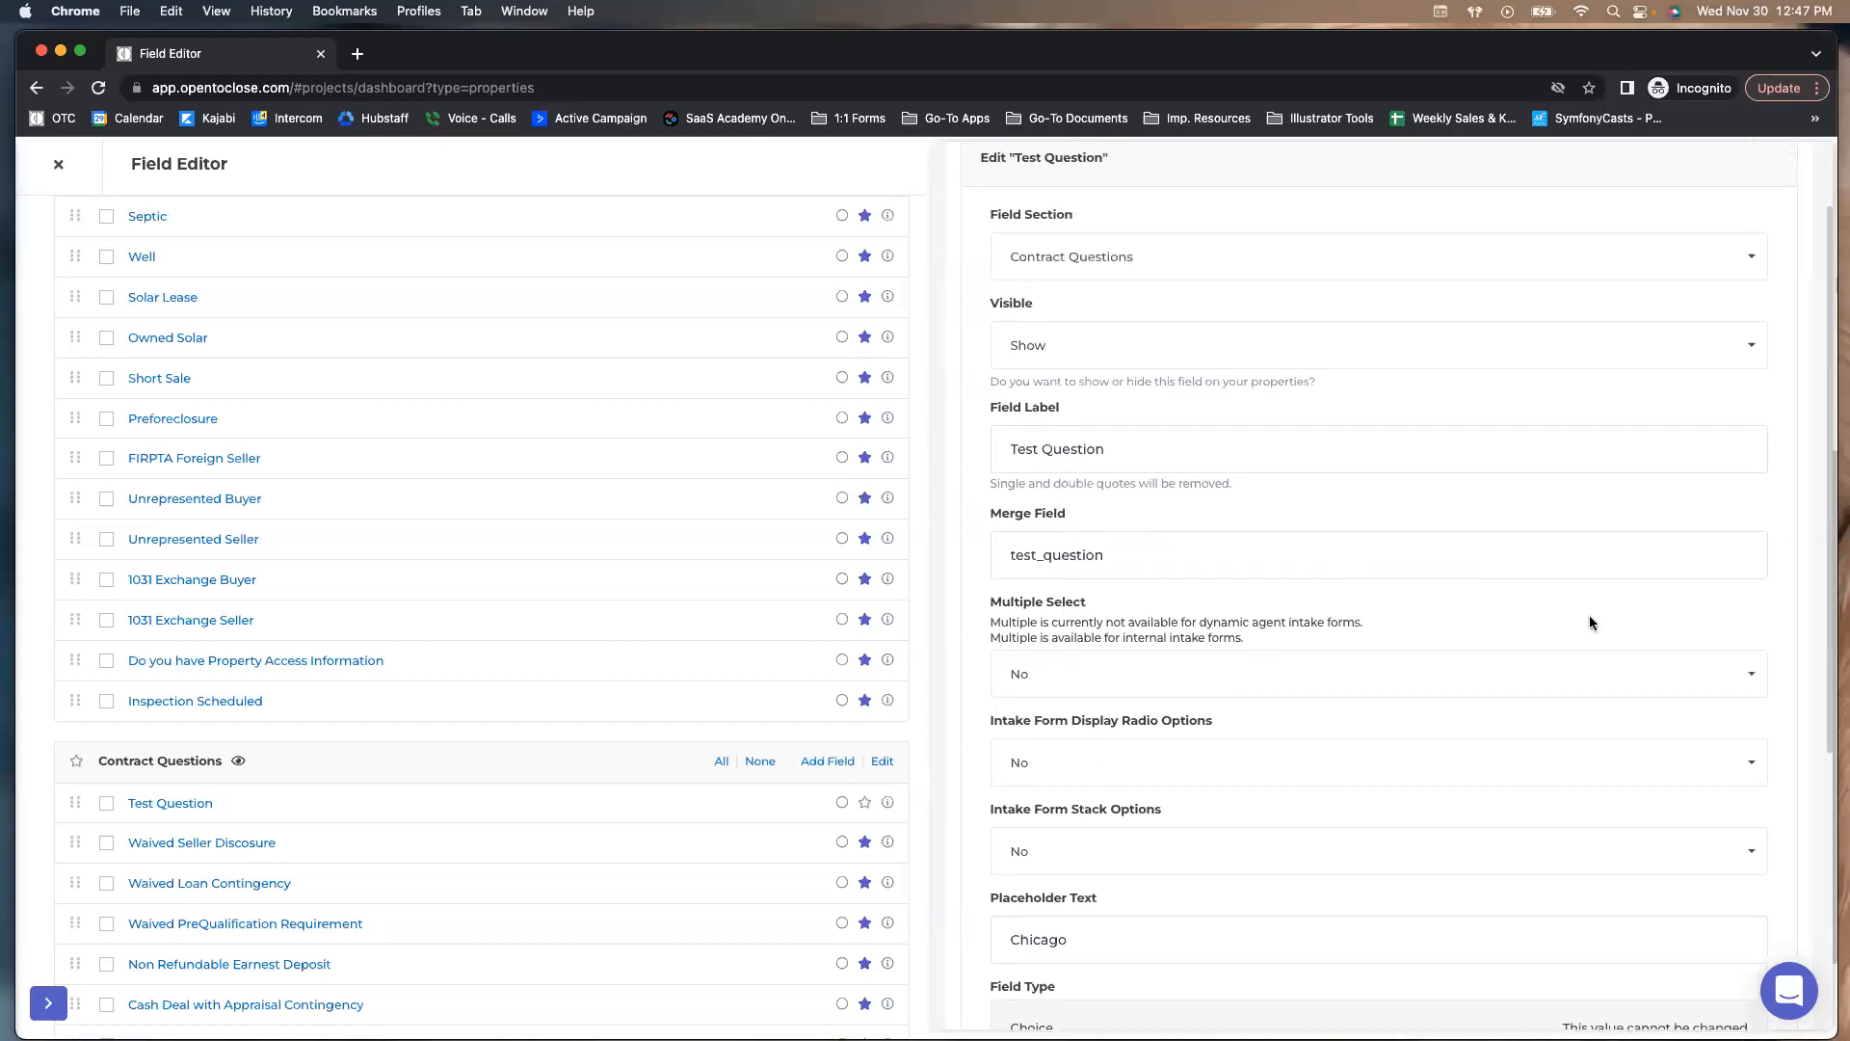
scroll(1570, 611, "down", 5)
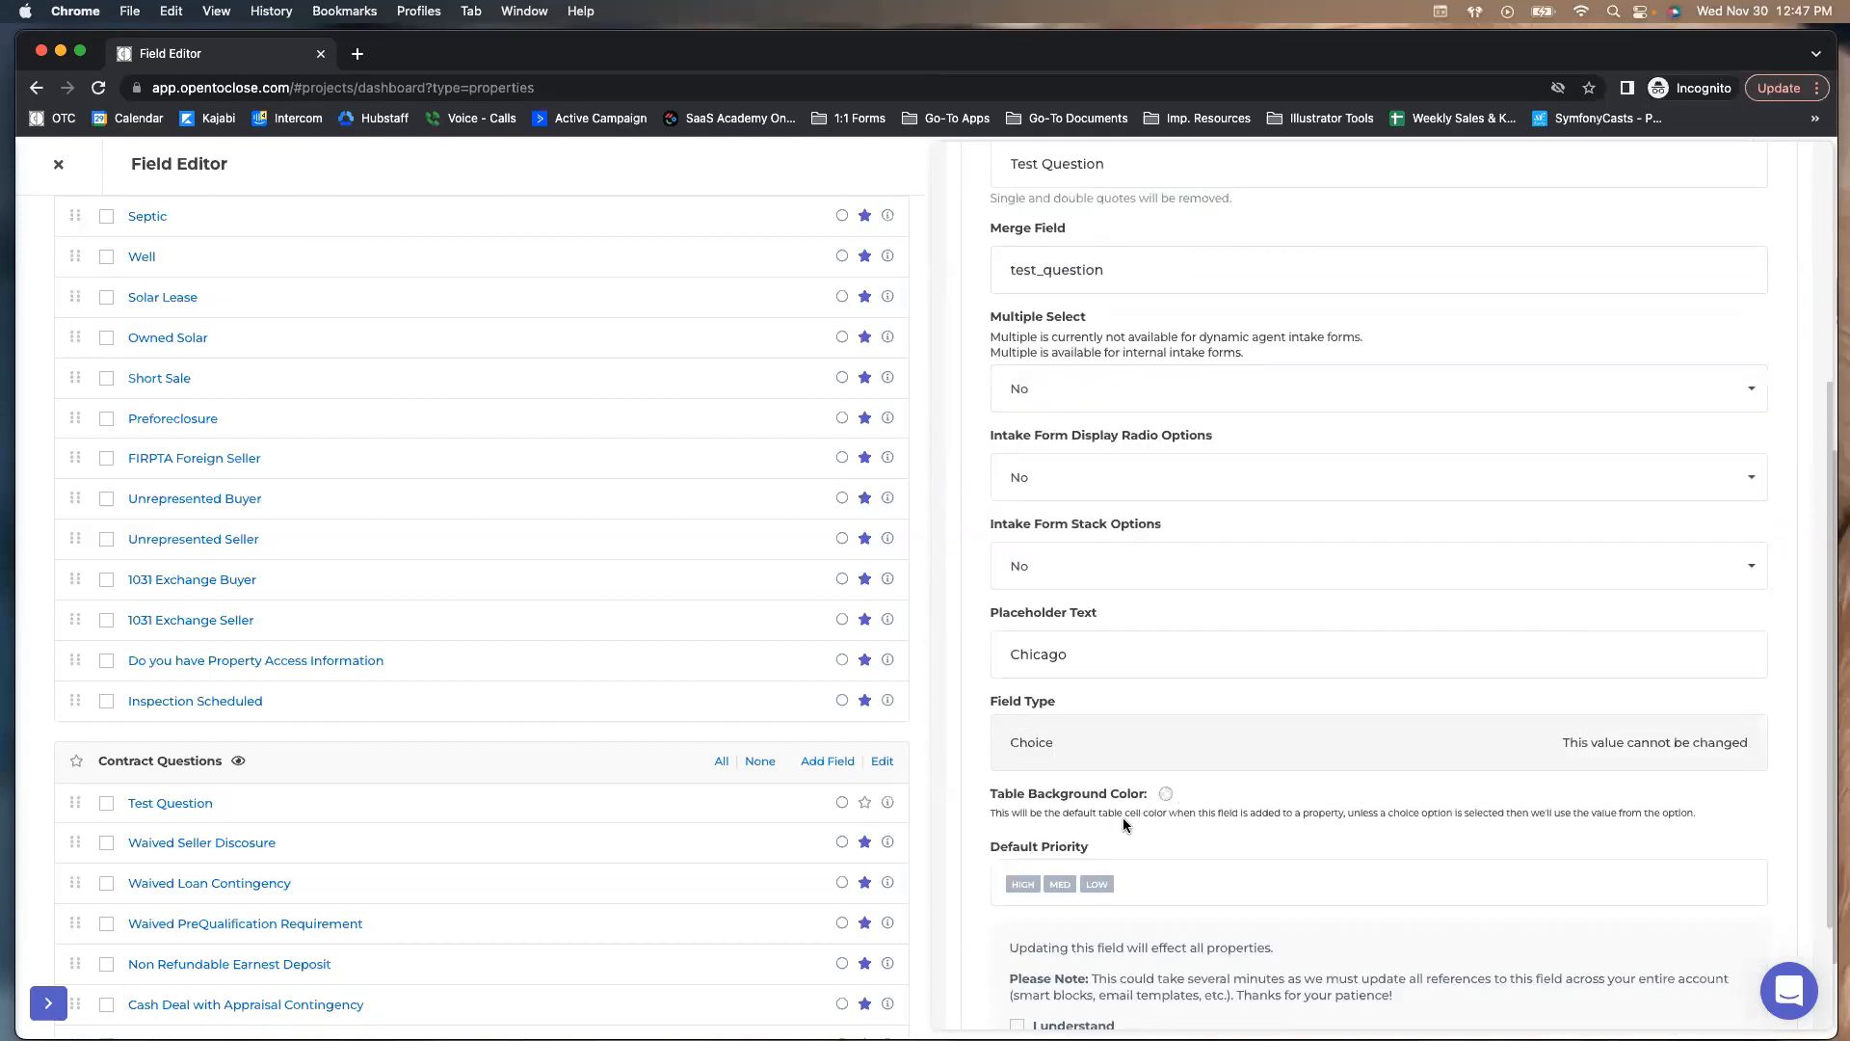
scroll(1057, 862, "up", 1)
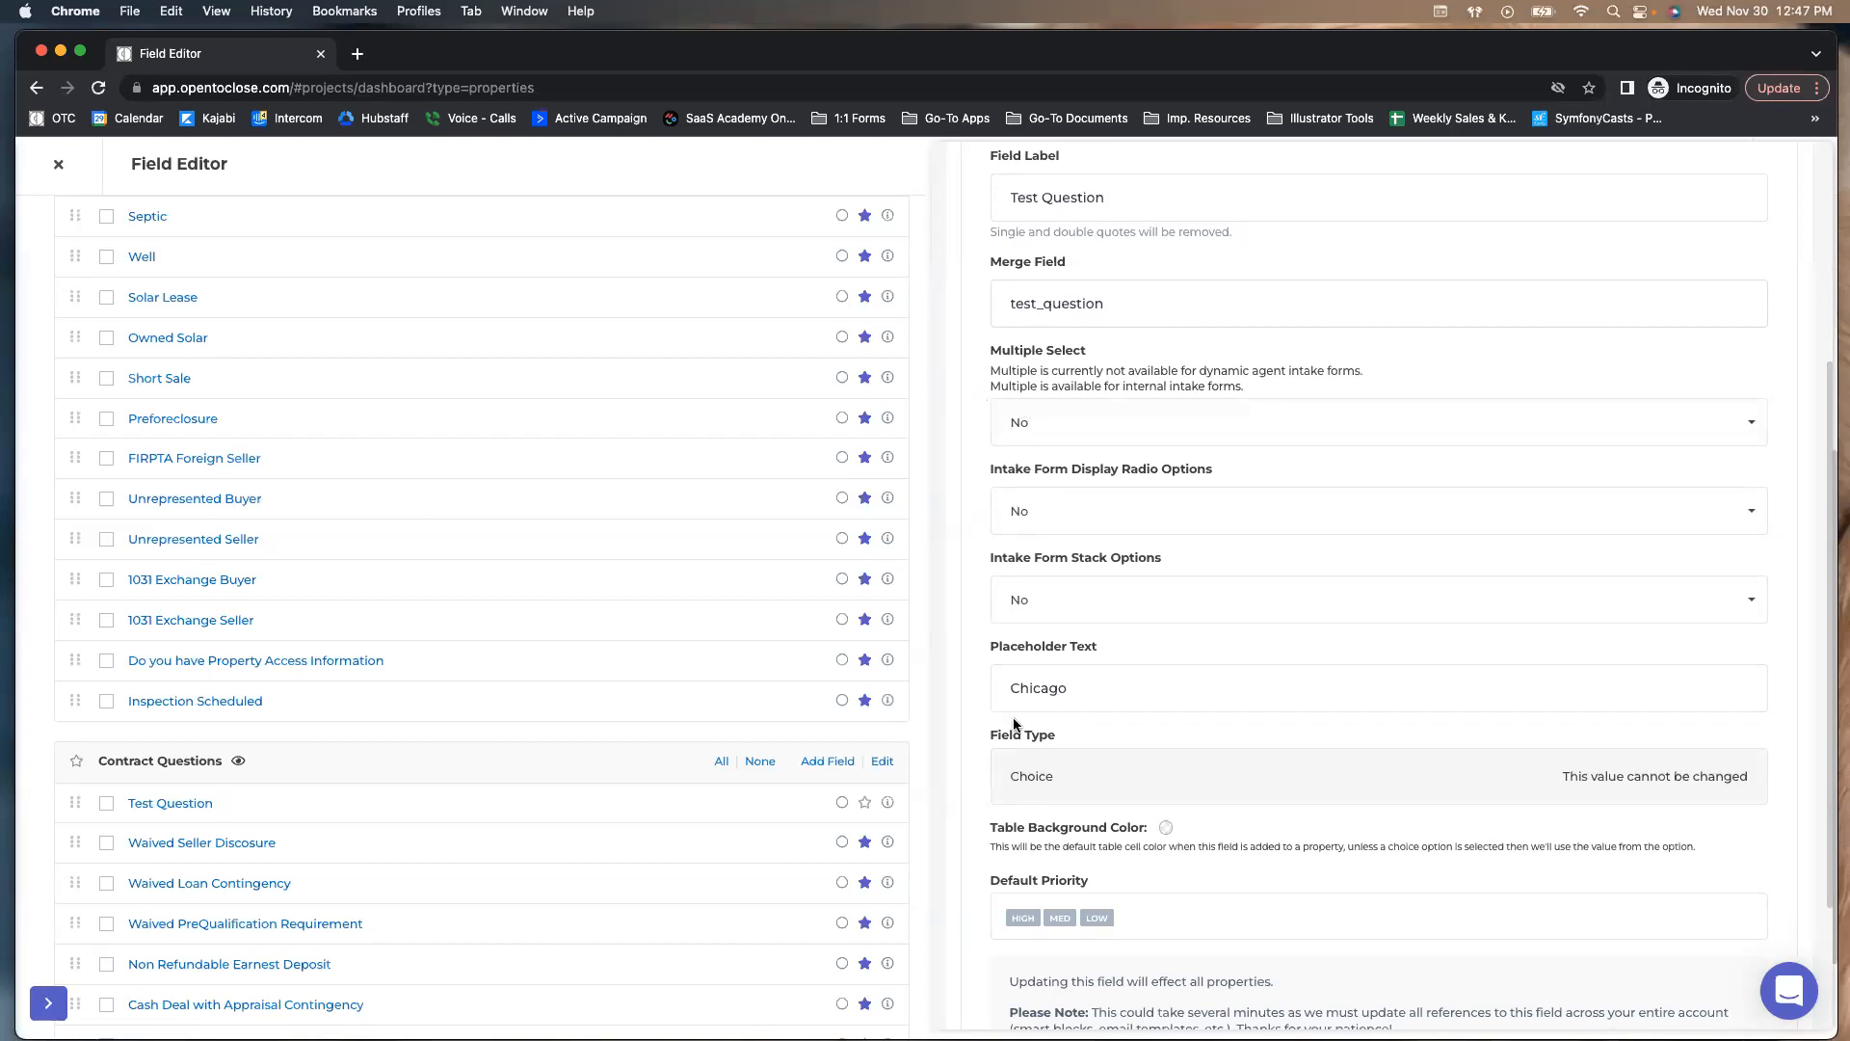
left_click(1016, 521)
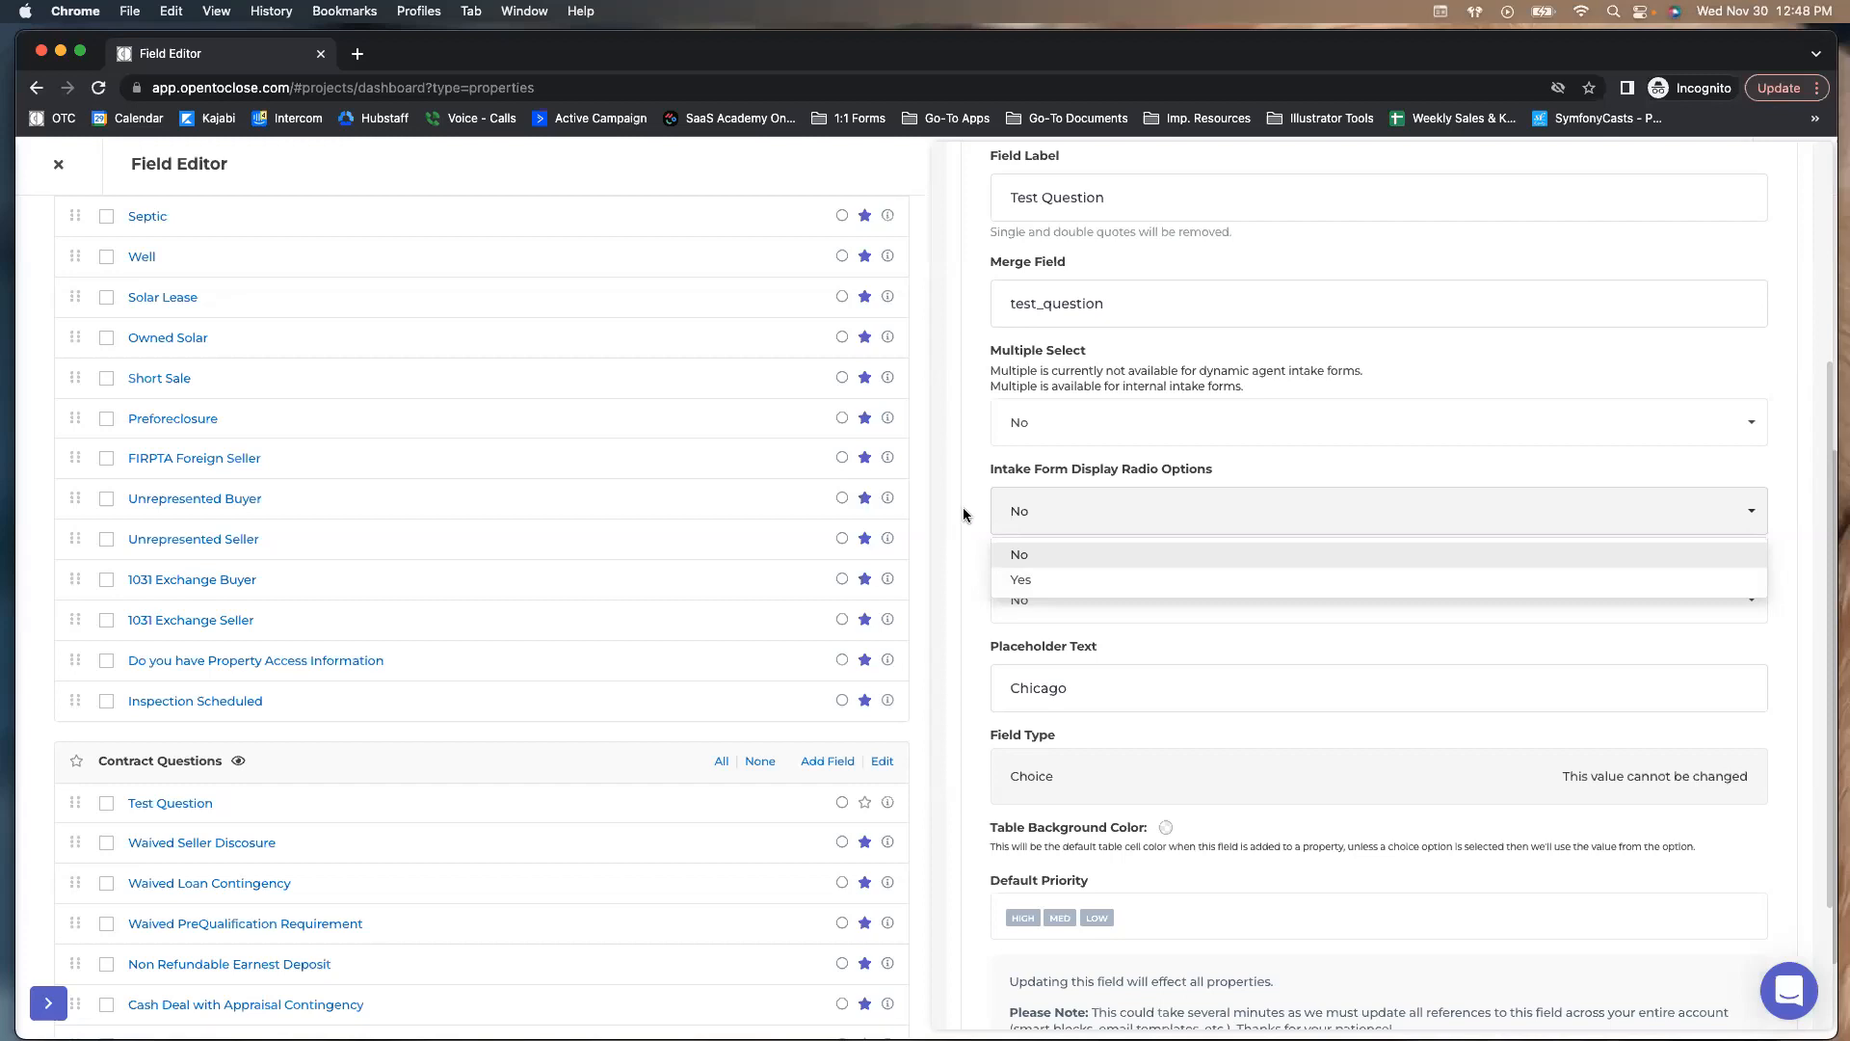
left_click(998, 515)
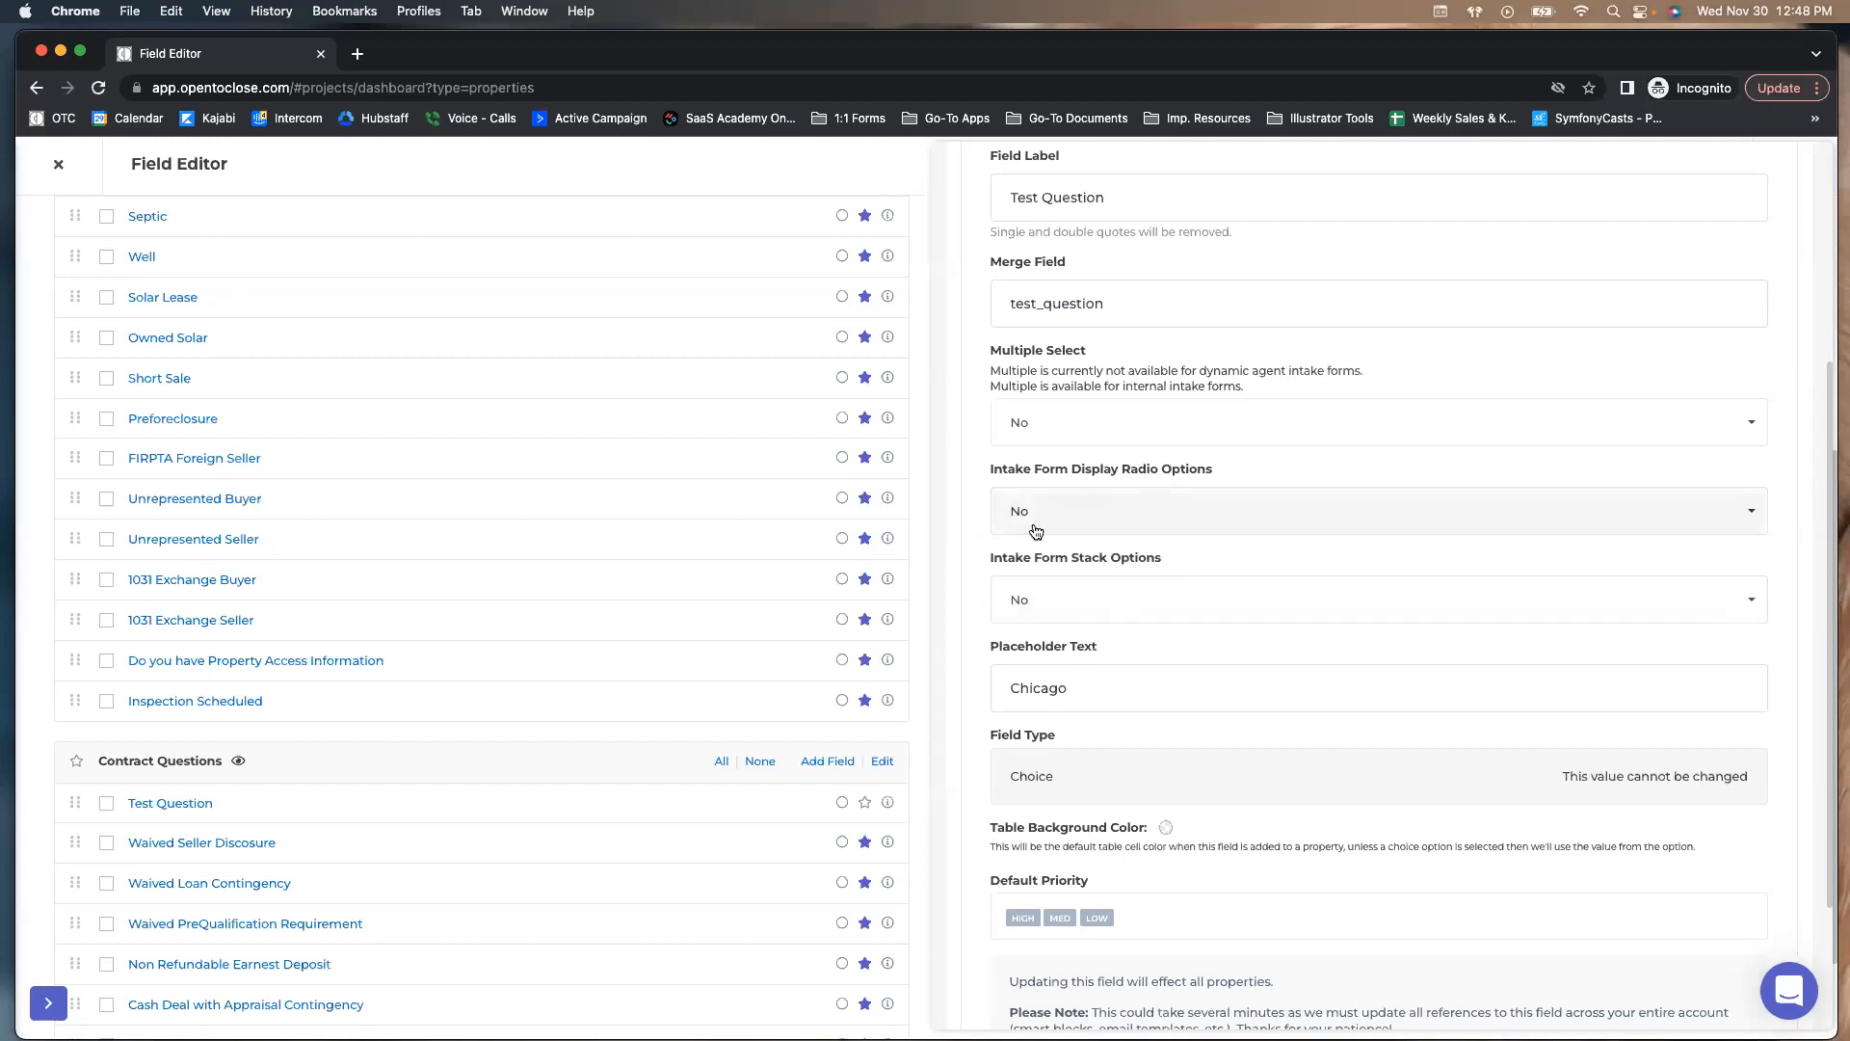
scroll(1010, 517, "down", 1)
left_click(1002, 593)
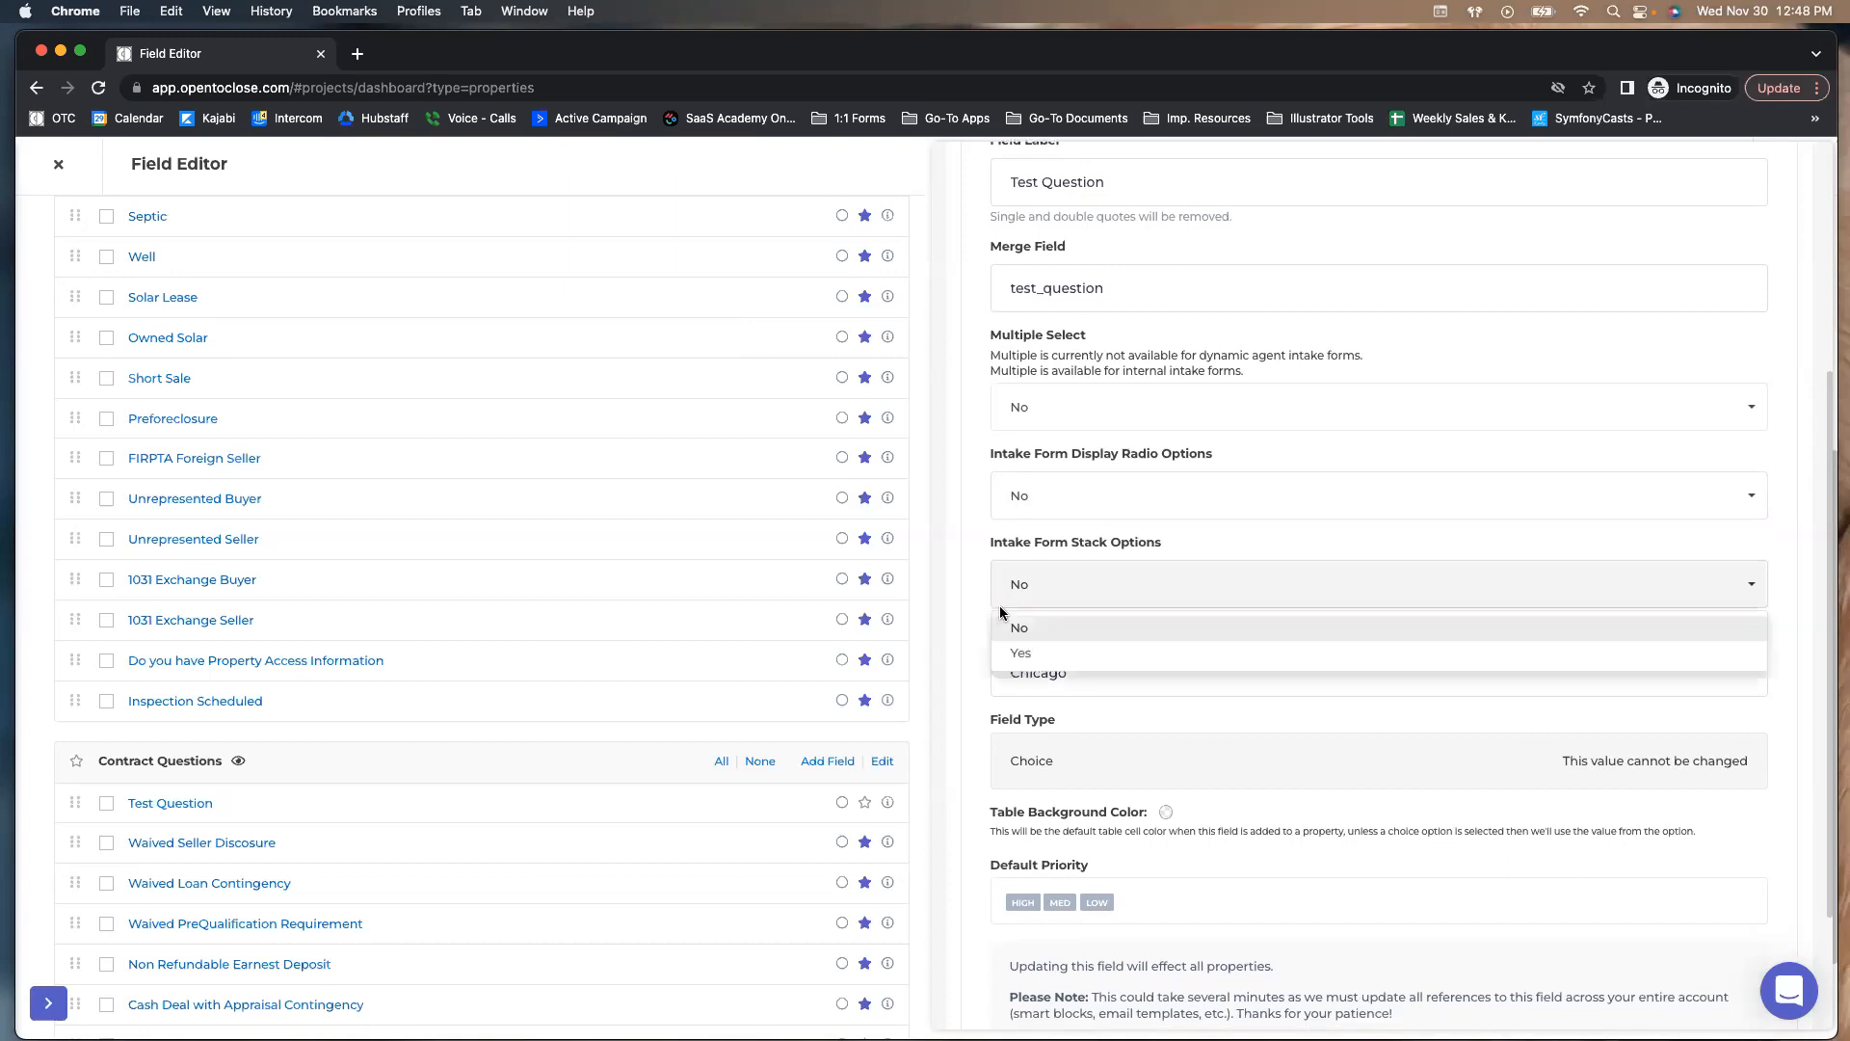
scroll(339, 718, "down", 1)
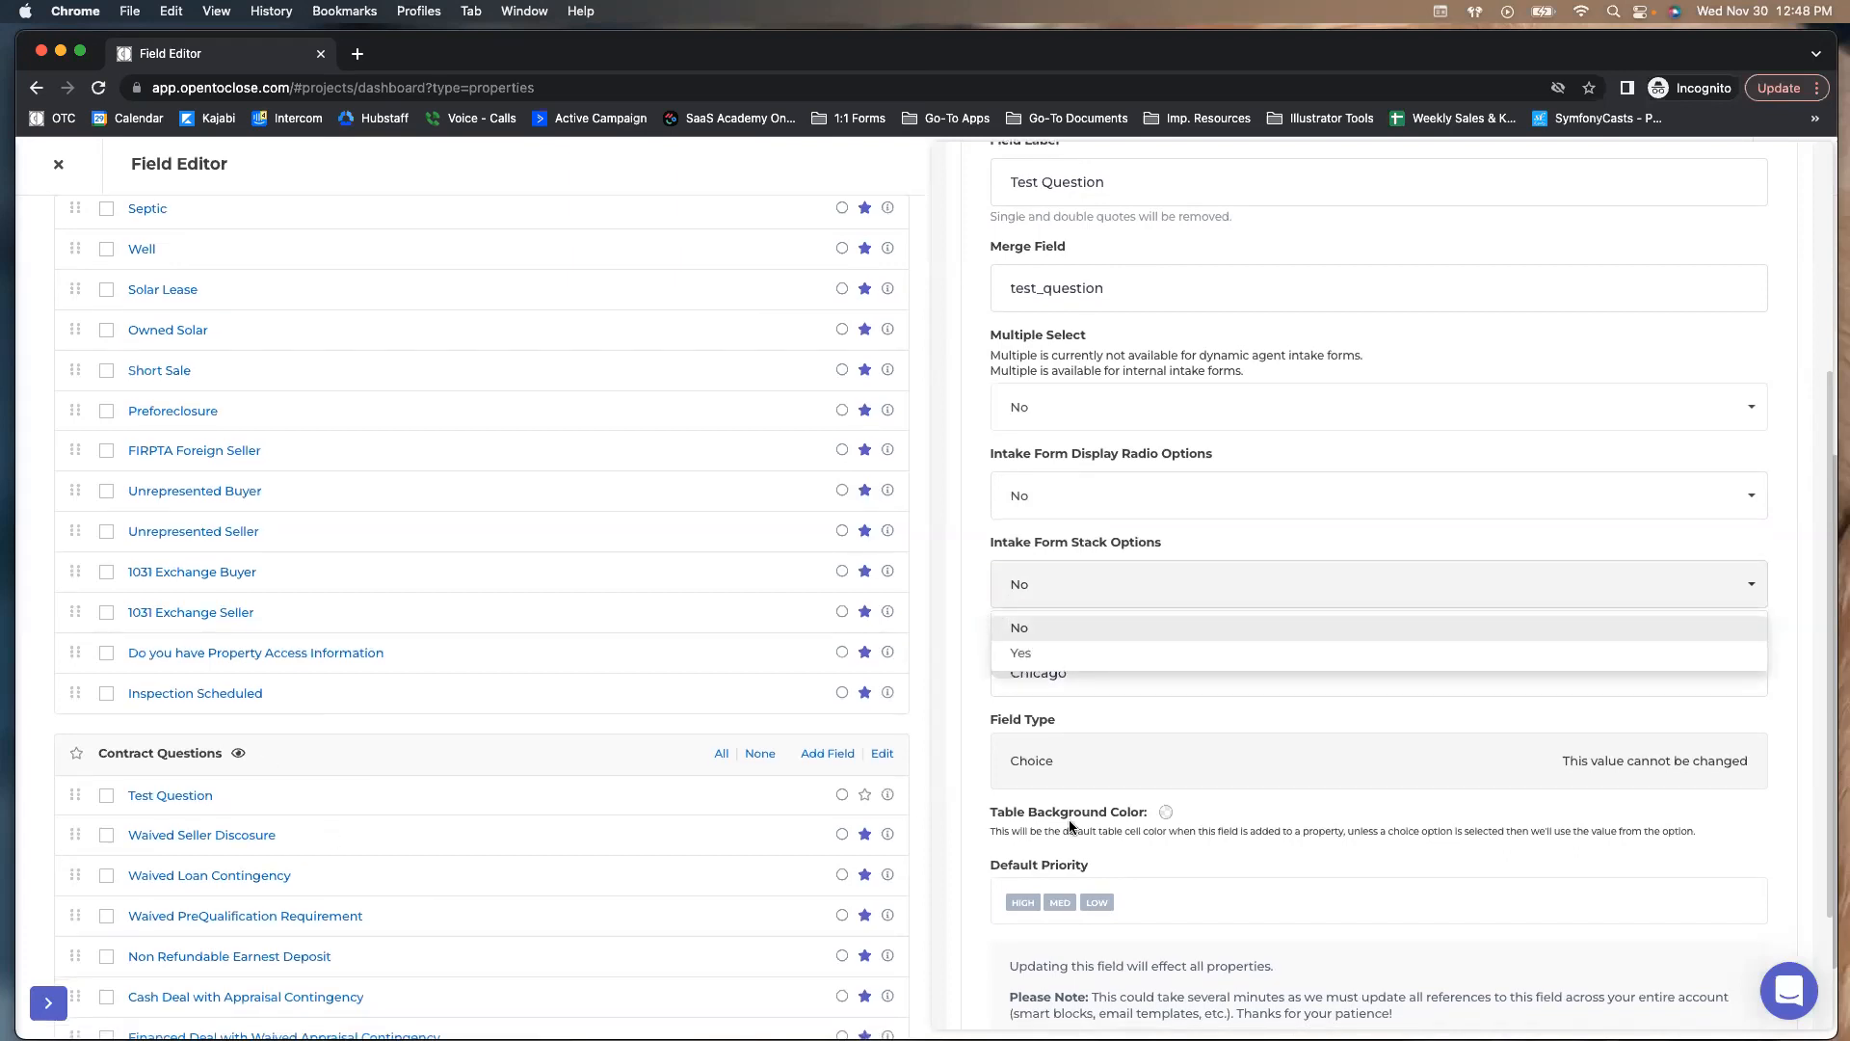
scroll(1008, 652, "down", 1)
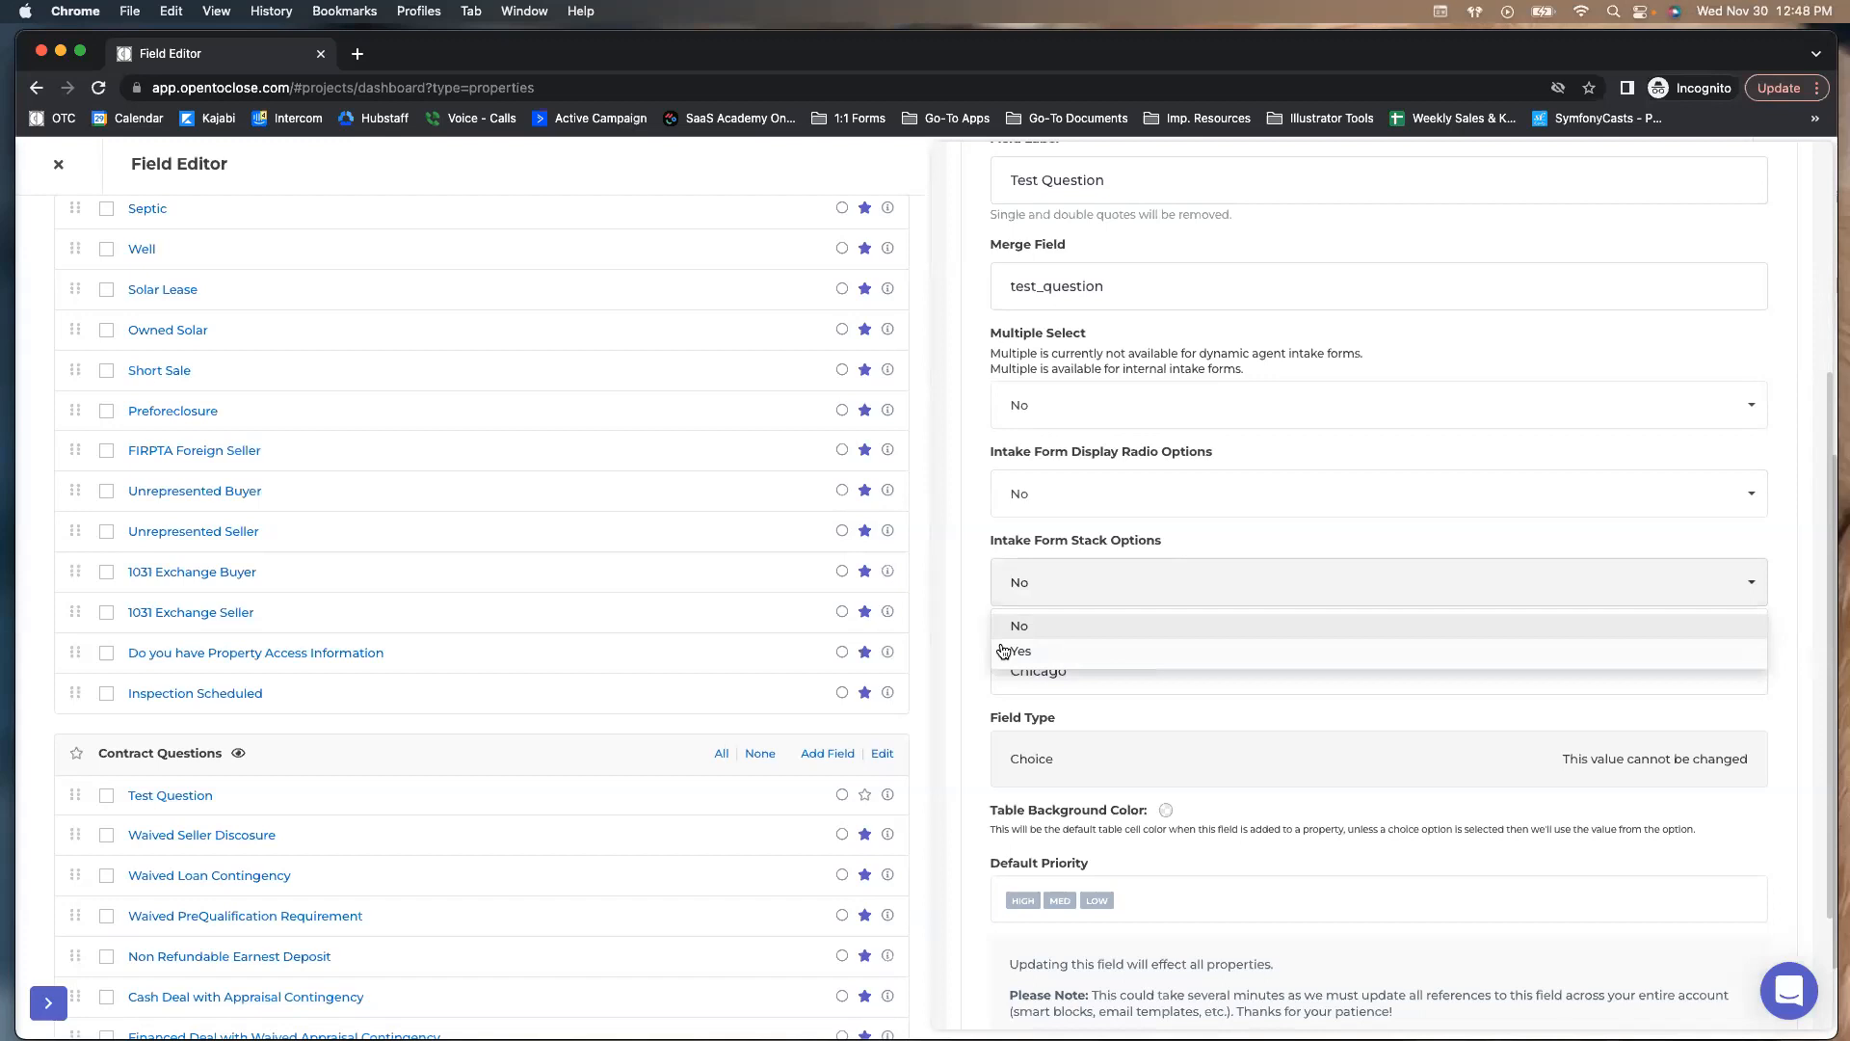
left_click(951, 584)
scroll(1079, 501, "down", 3)
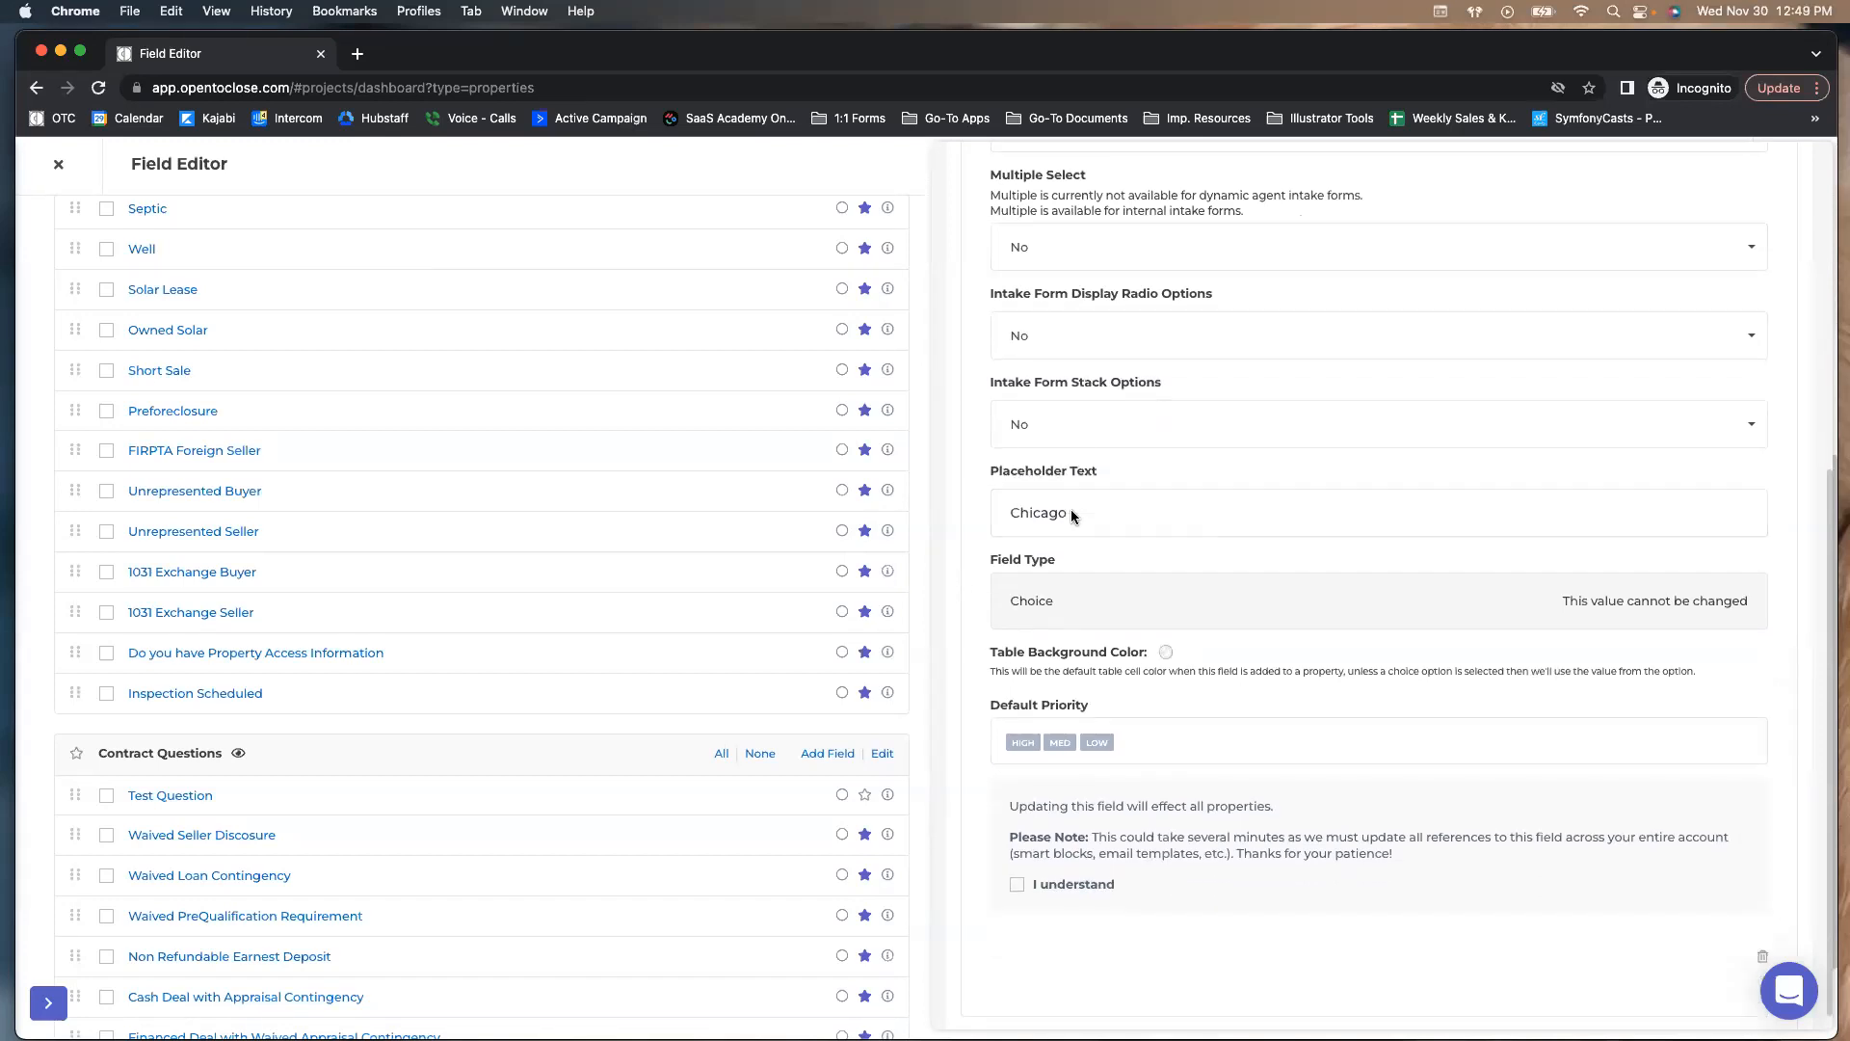
scroll(1072, 512, "down", 1)
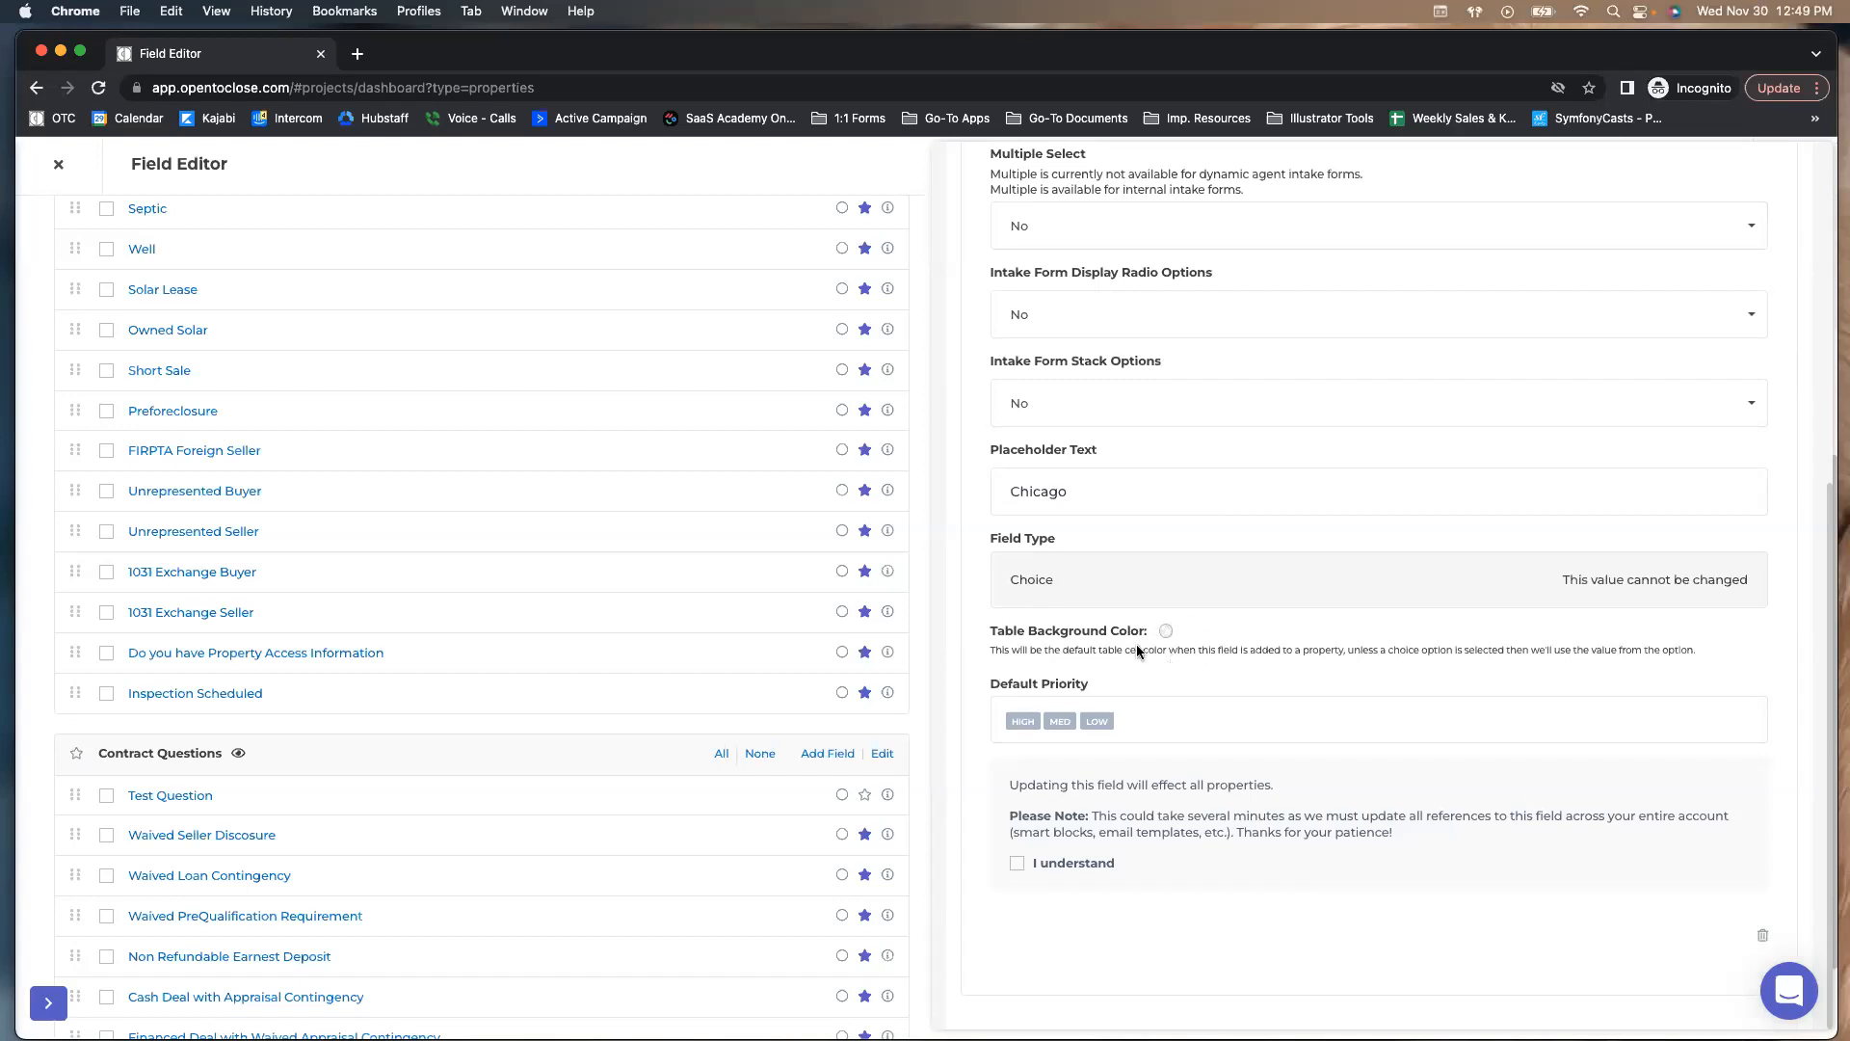
Open the Table Background Color swatches, dismiss them unchanged, and close Test Question's settings
left_click(1166, 632)
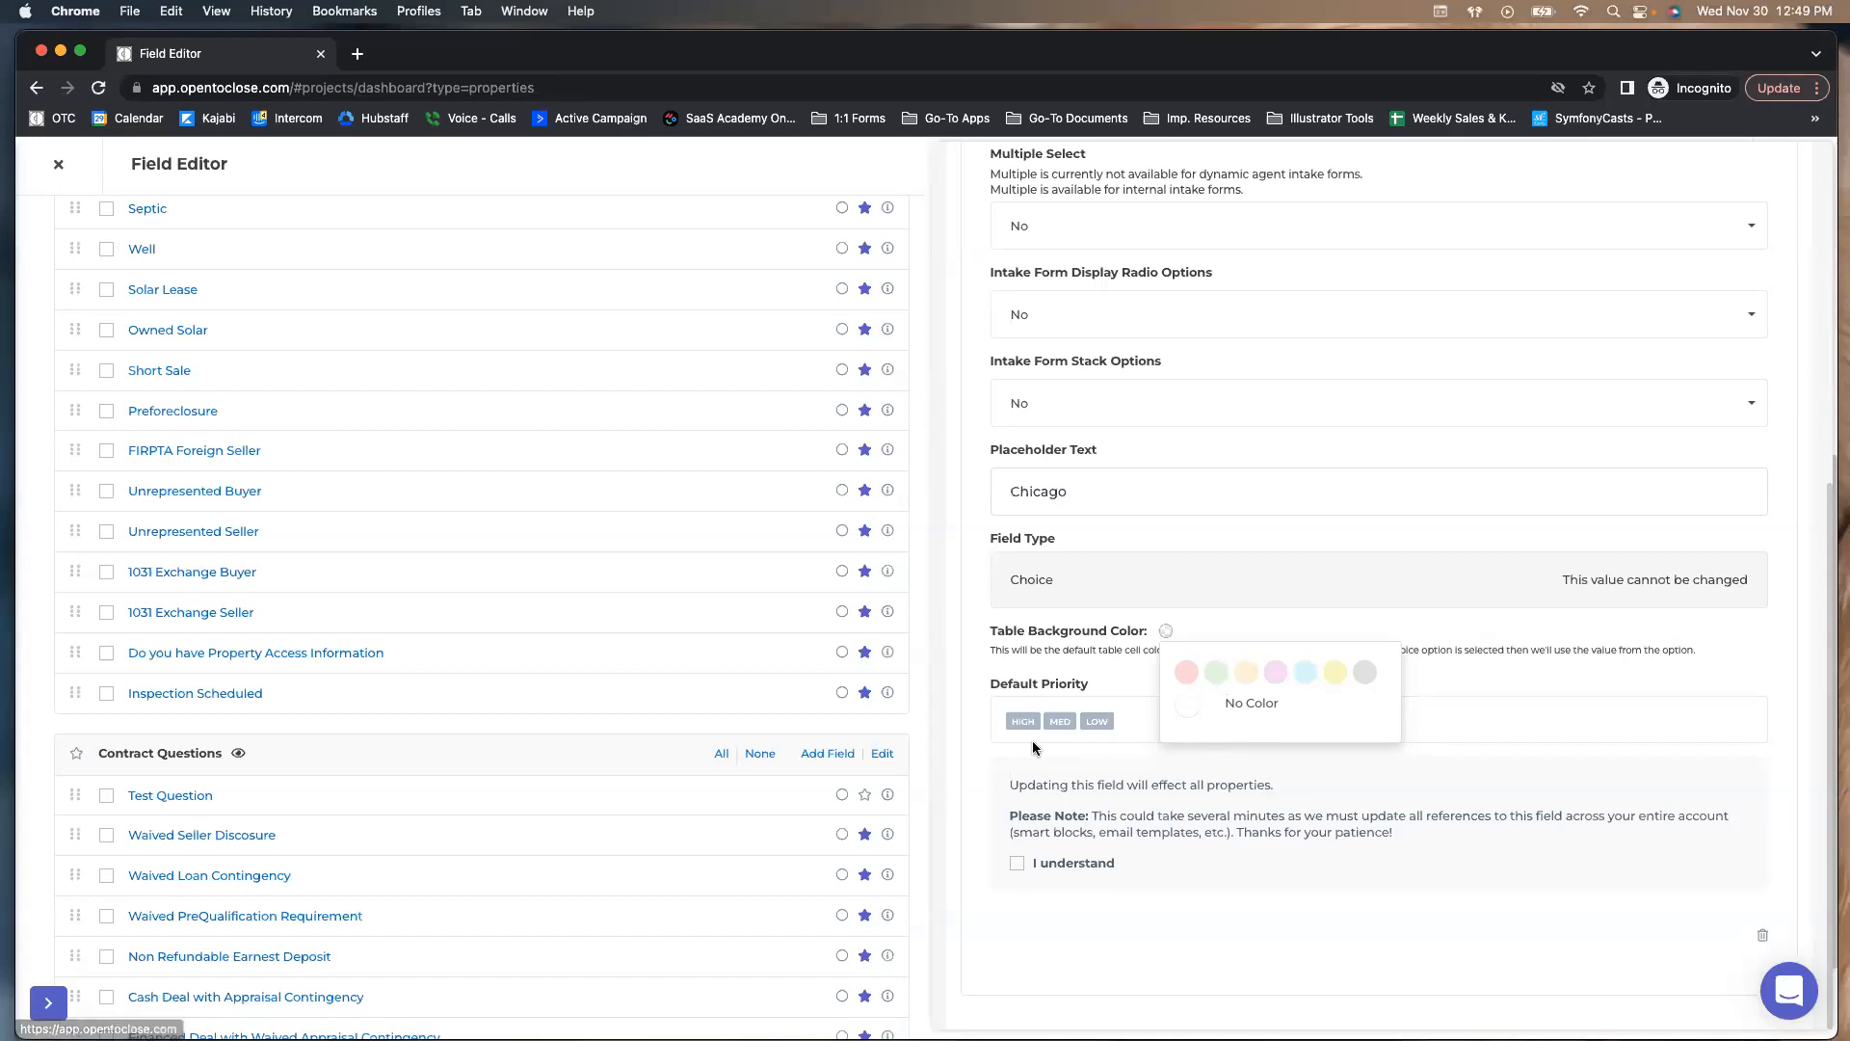
left_click(1003, 770)
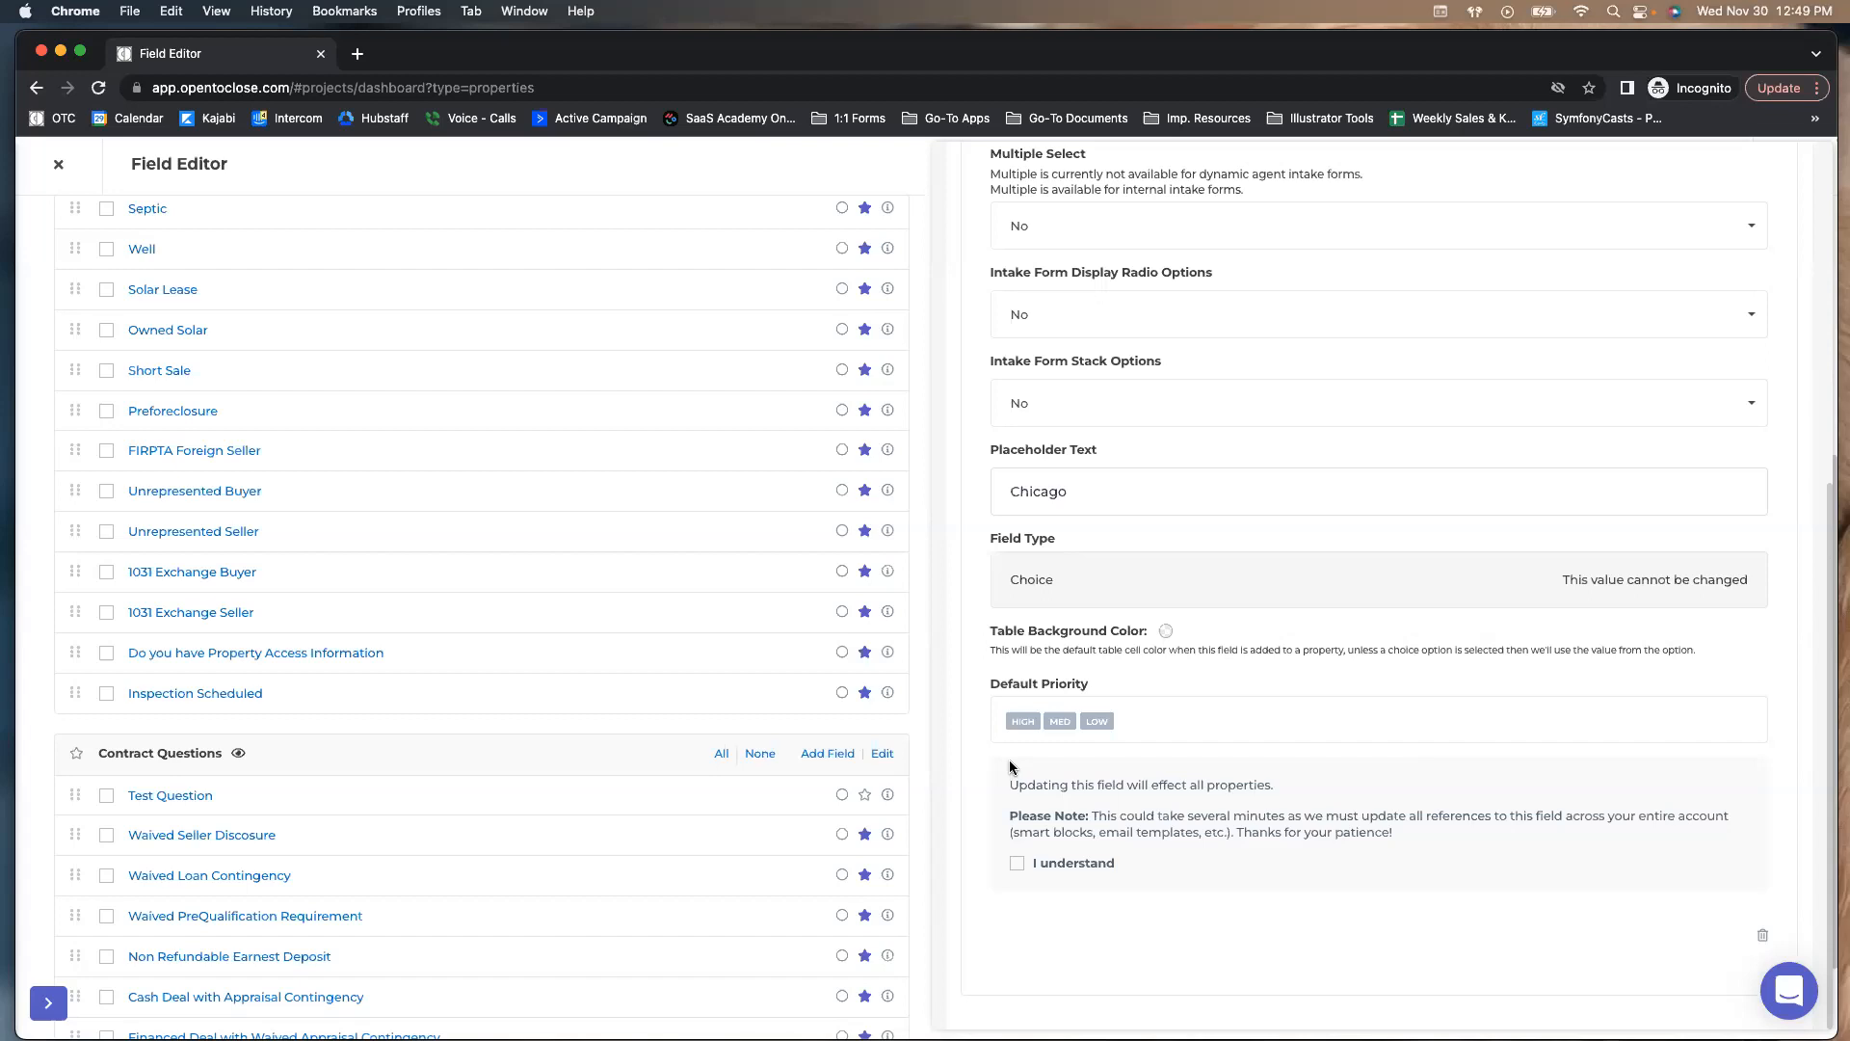
scroll(1012, 766, "up", 10)
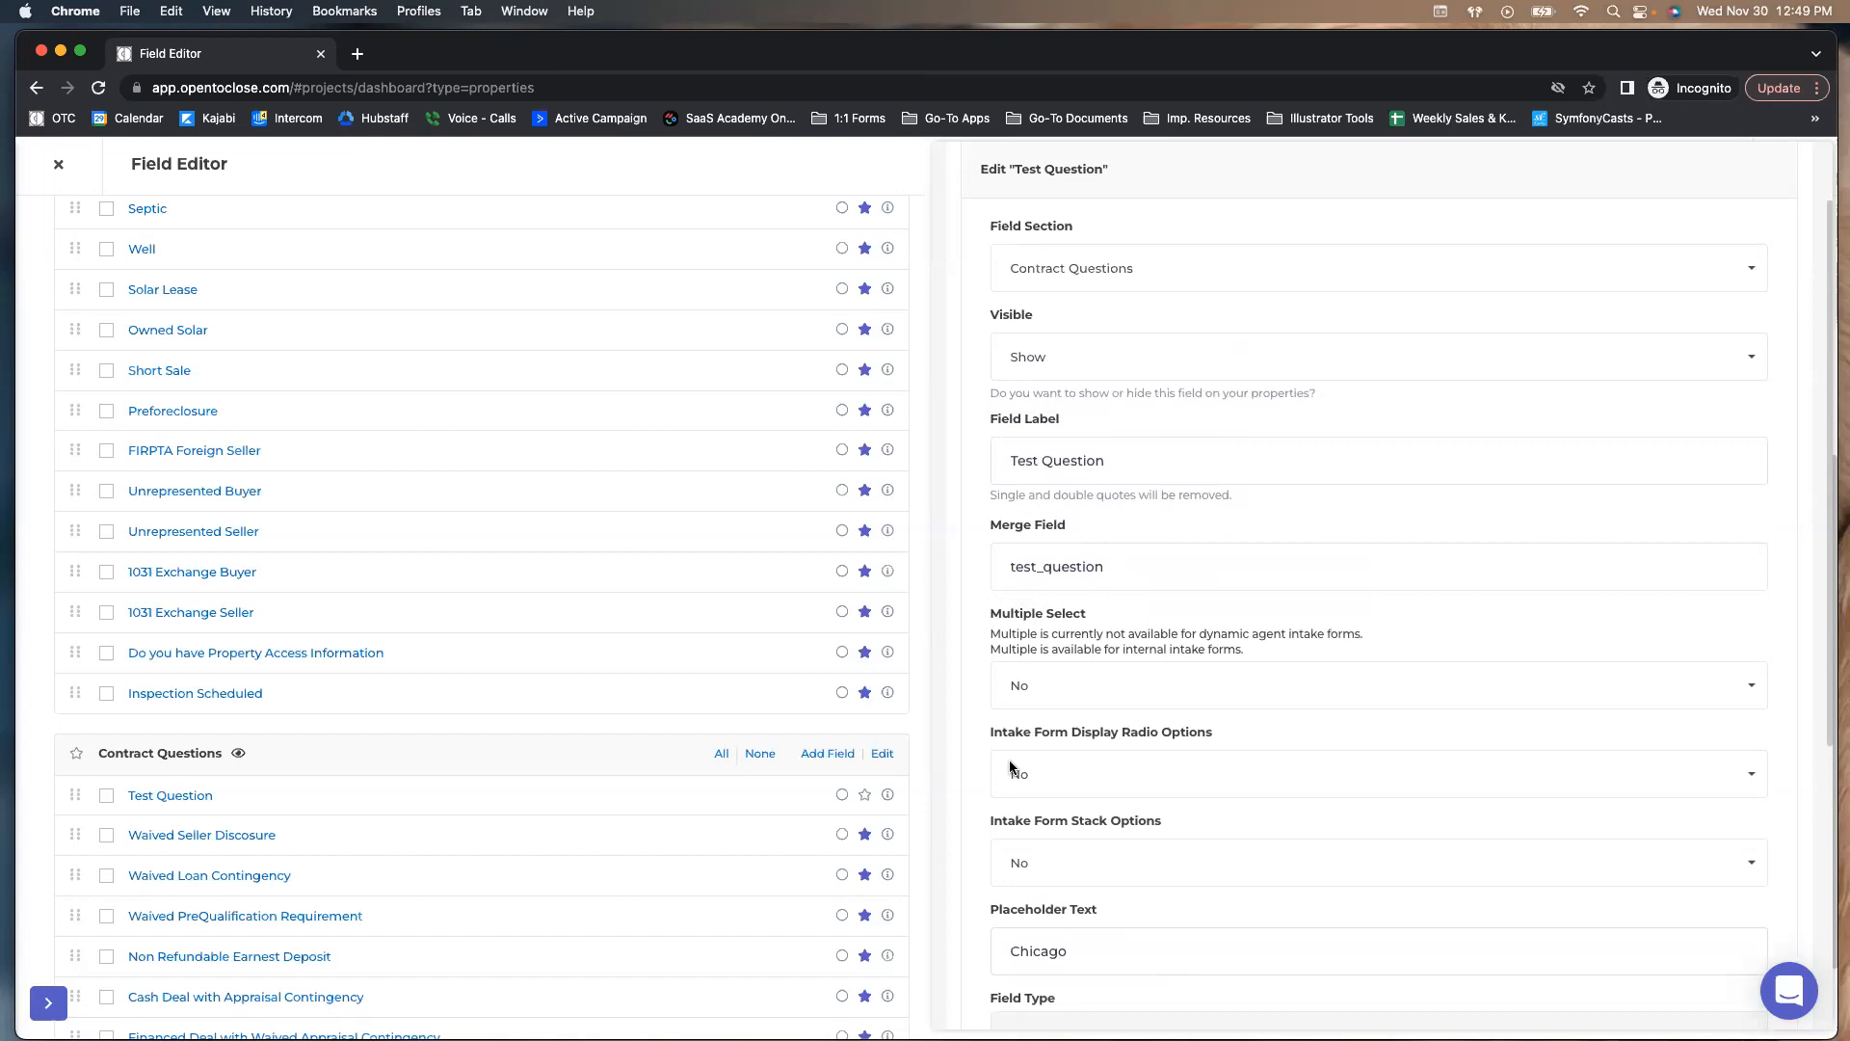
left_click(975, 216)
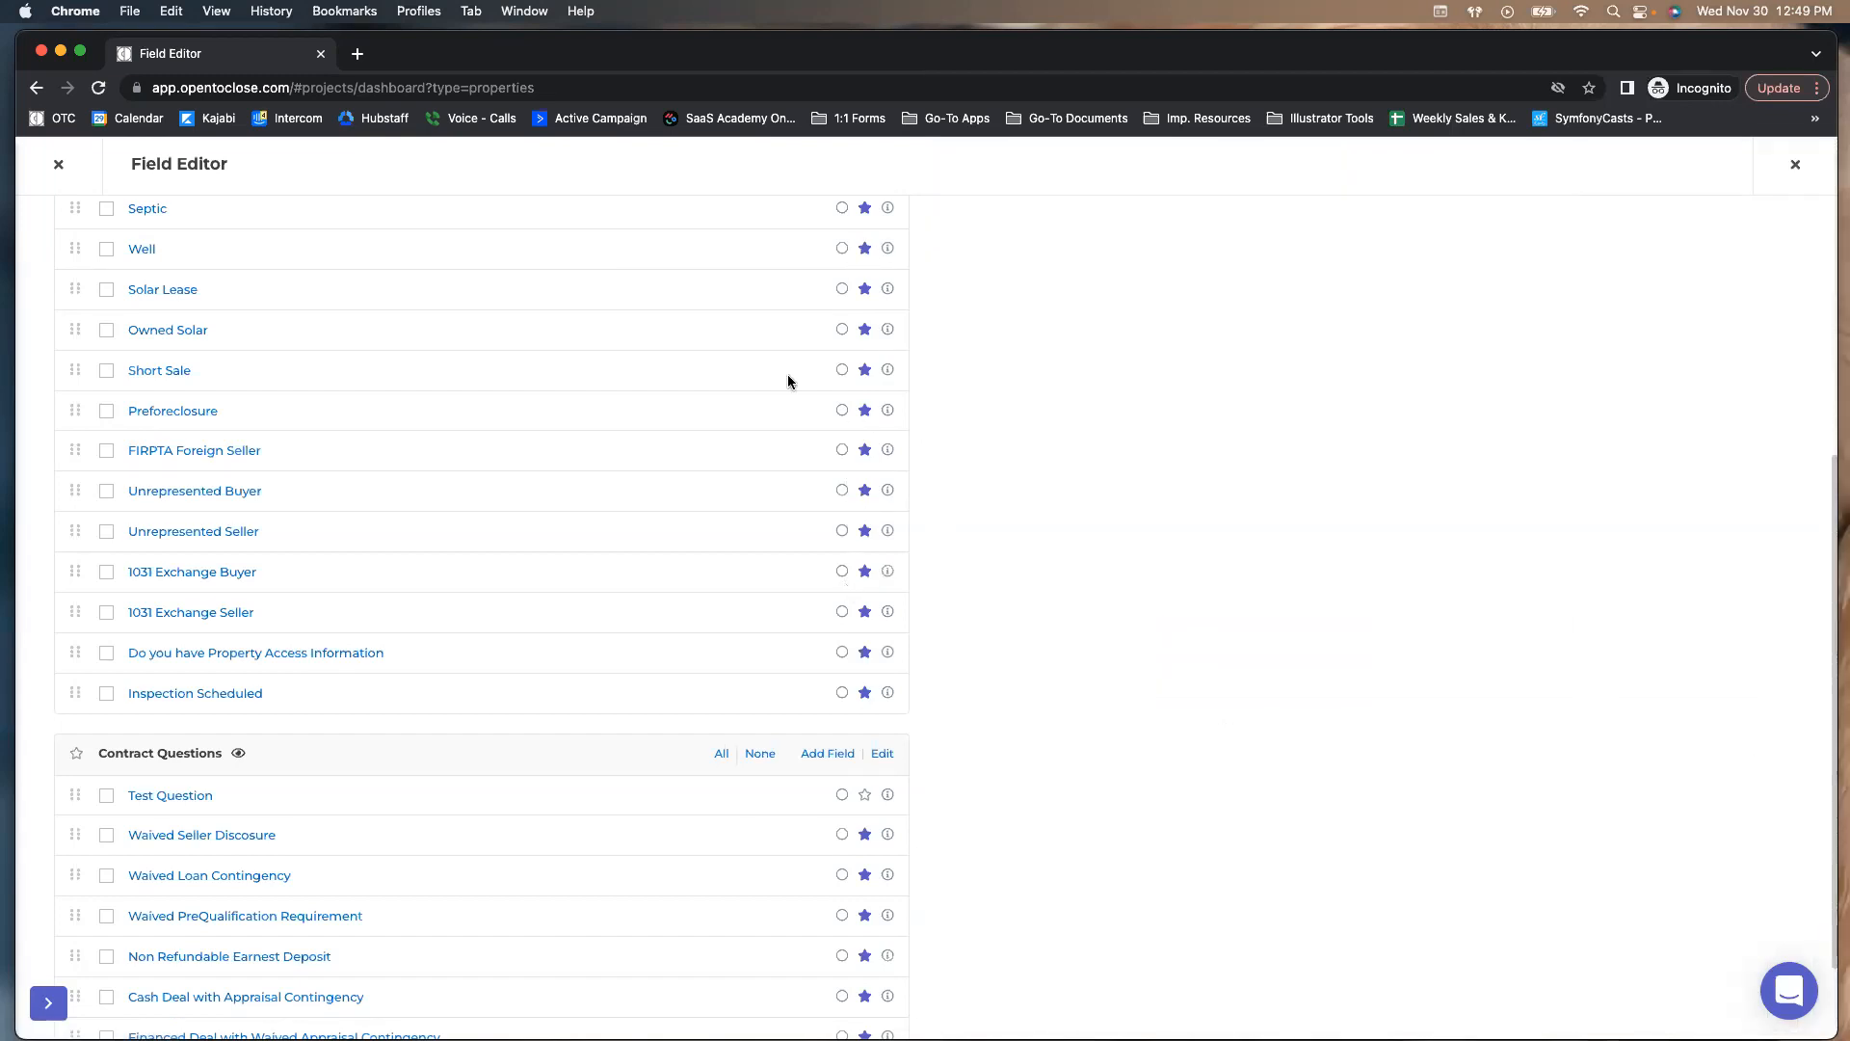
Check where FIRPTA Foreign Seller and Financed Deal with Waived Appraisal Contingency are used
left_click(887, 453)
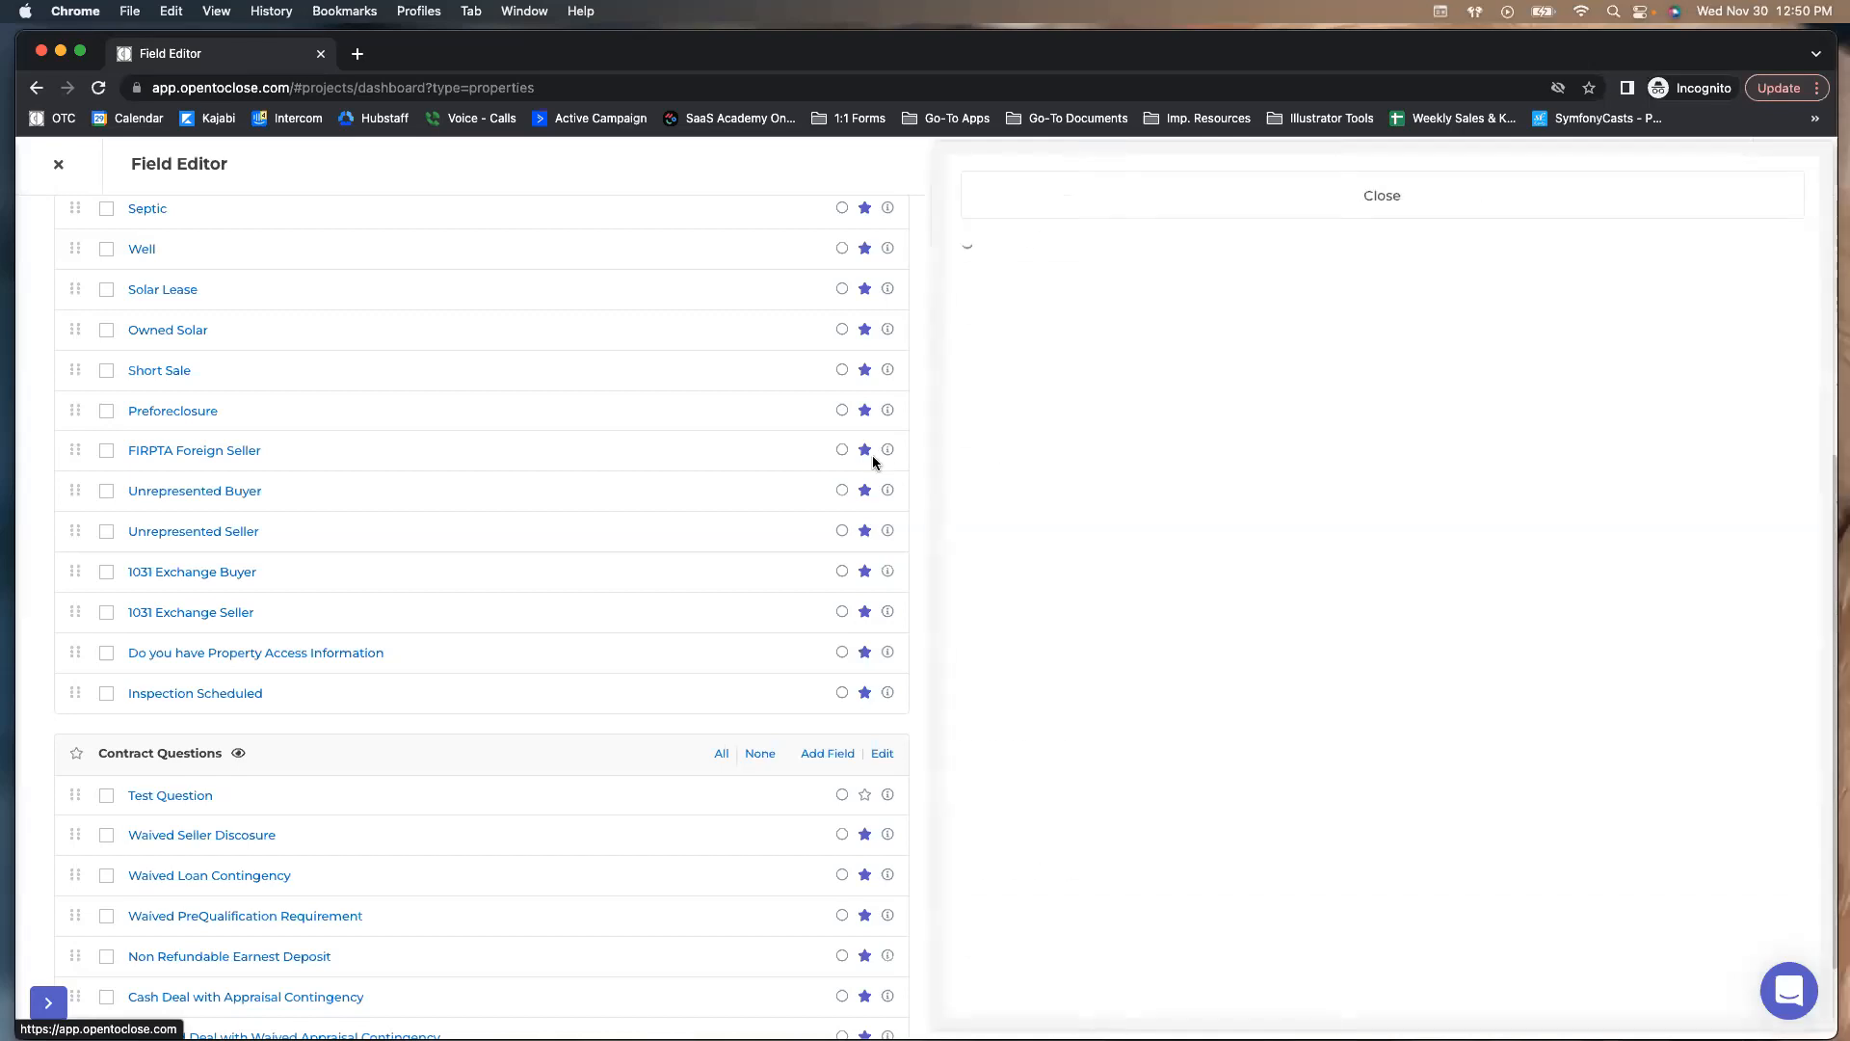
left_click(1026, 191)
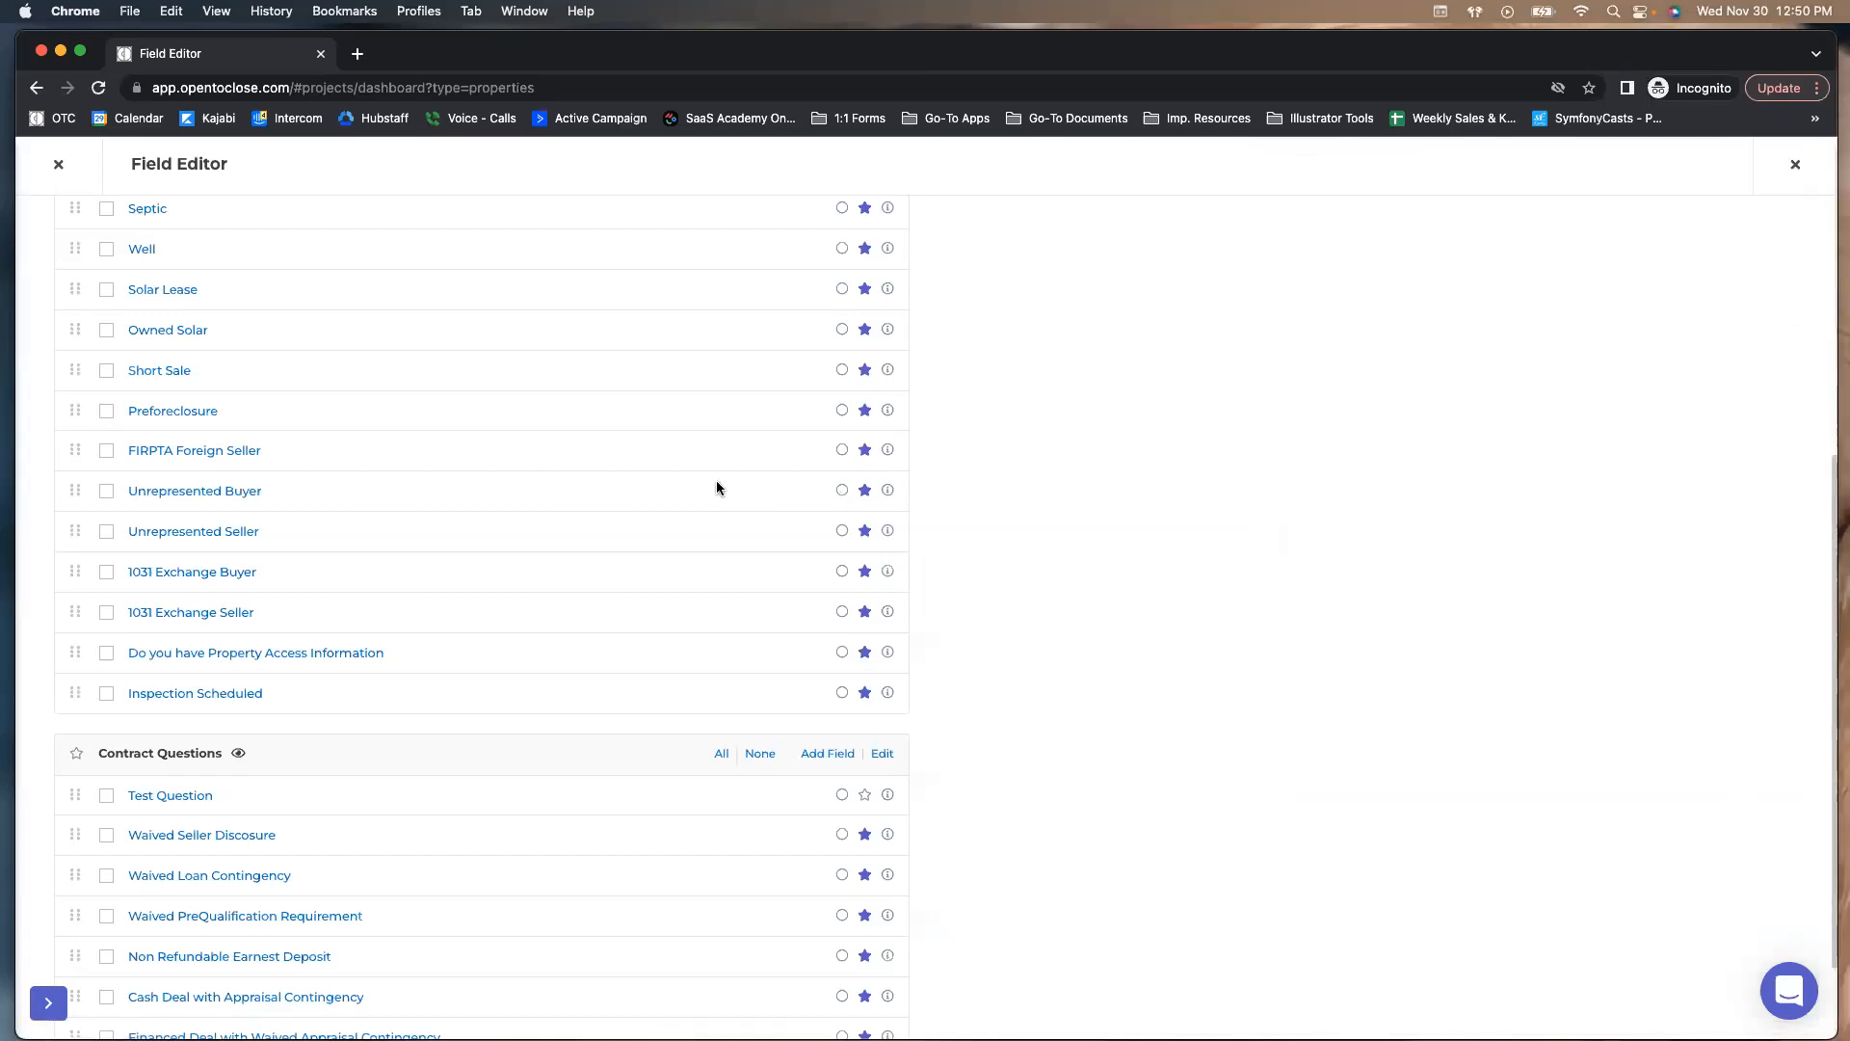
scroll(868, 885, "down", 3)
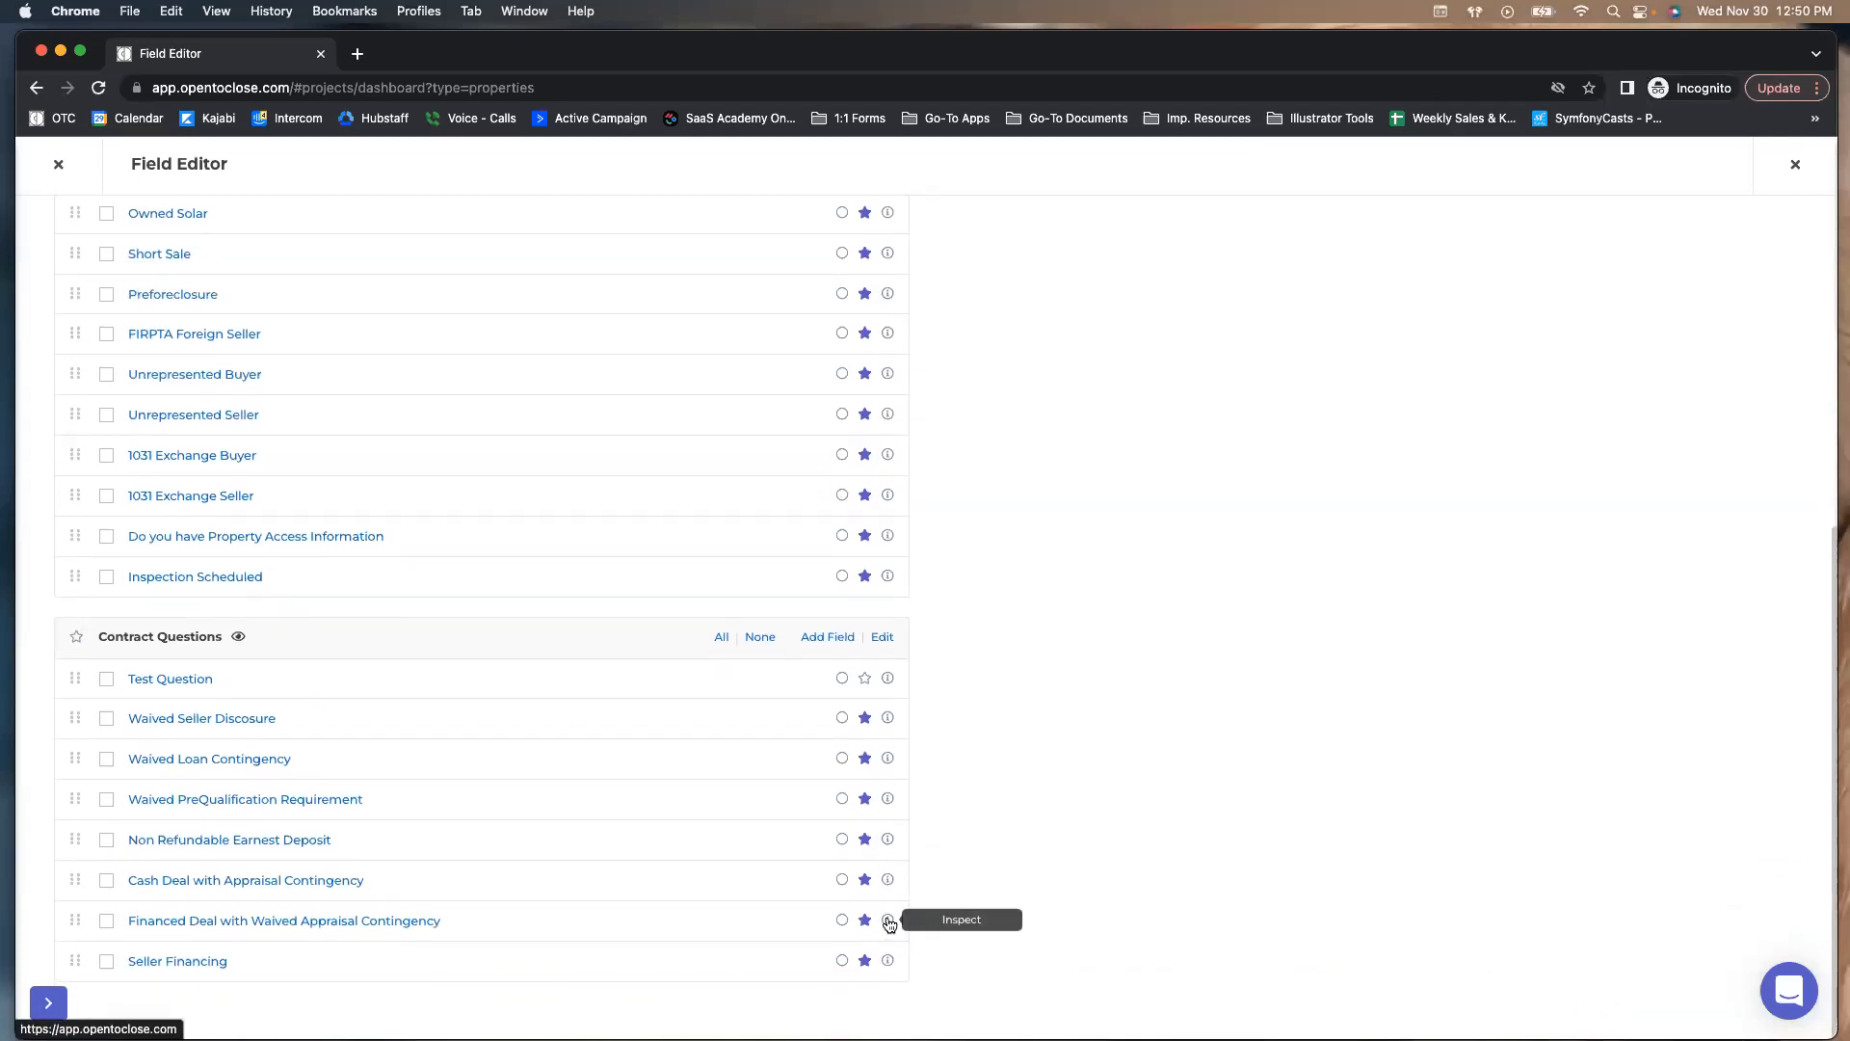
left_click(889, 923)
left_click(1028, 222)
scroll(482, 482, "up", 10)
Switch to the Details field group, review the Address field's email templates, then close that list
left_click(116, 258)
left_click(103, 298)
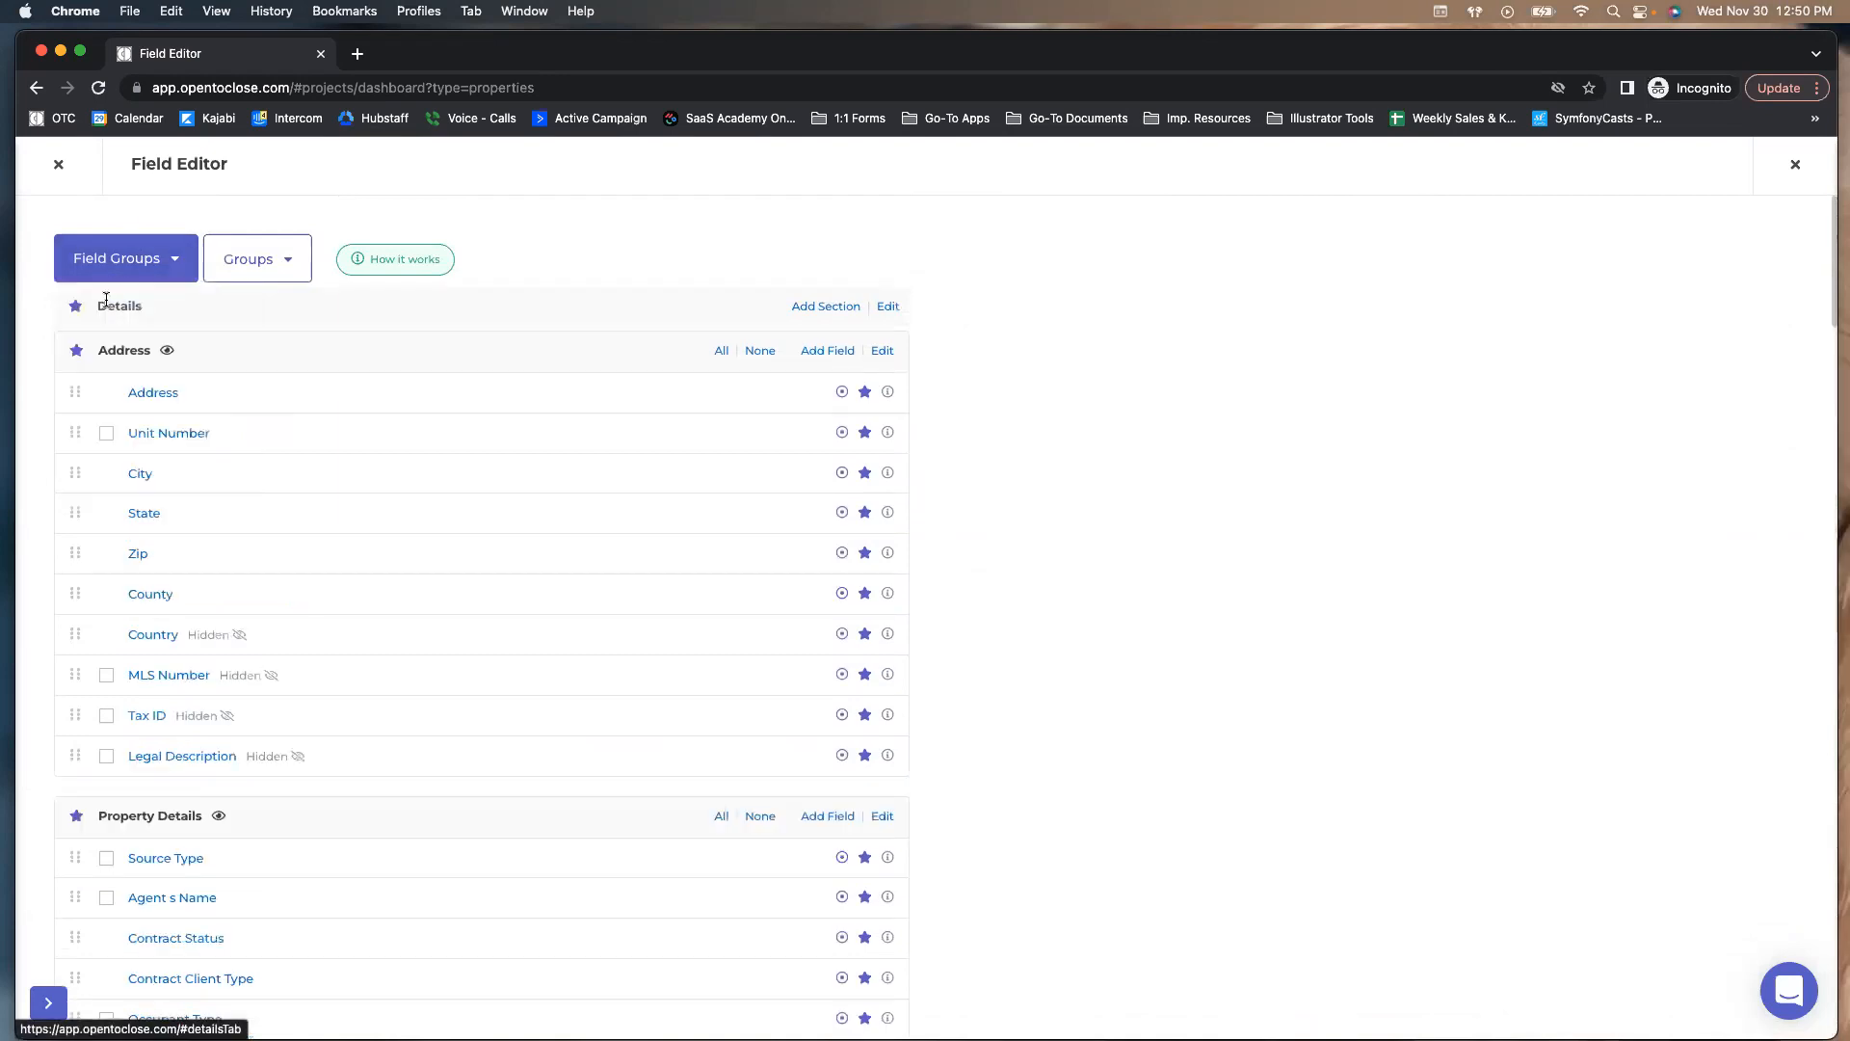
left_click(886, 391)
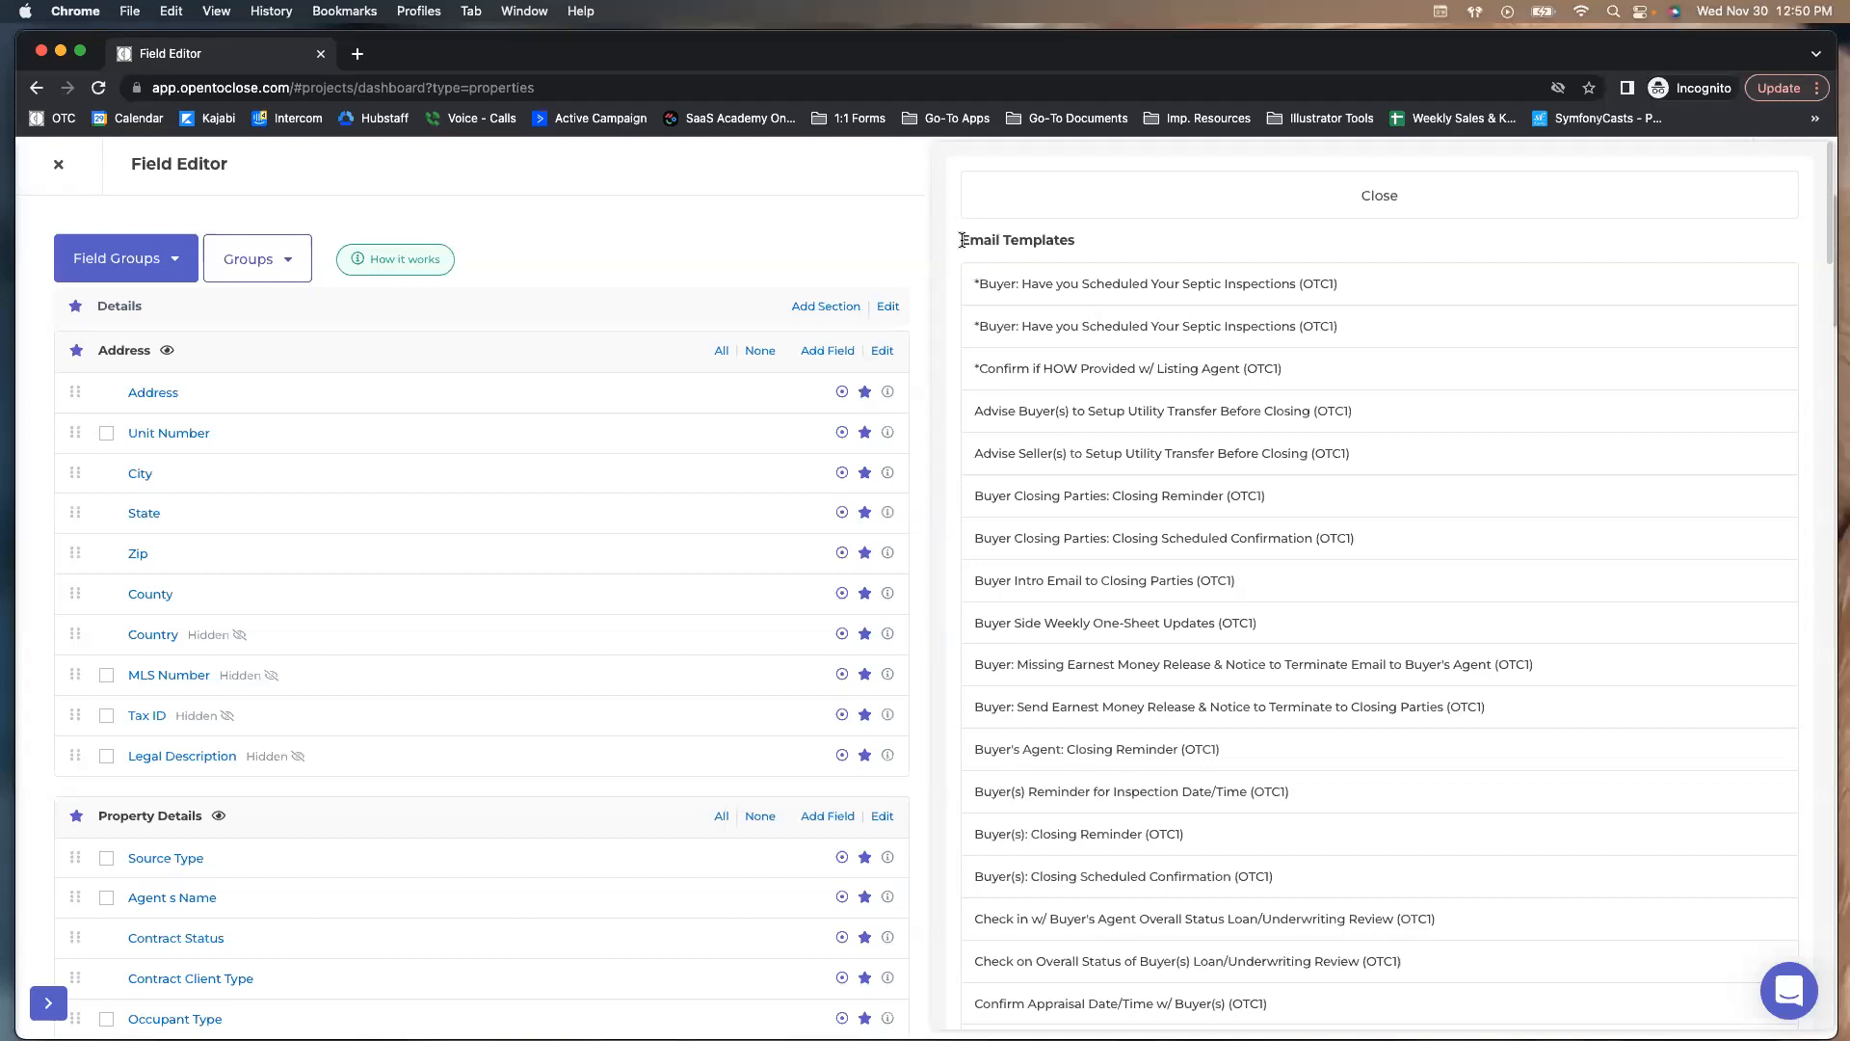
scroll(961, 240, "down", 1)
scroll(962, 239, "down", 20)
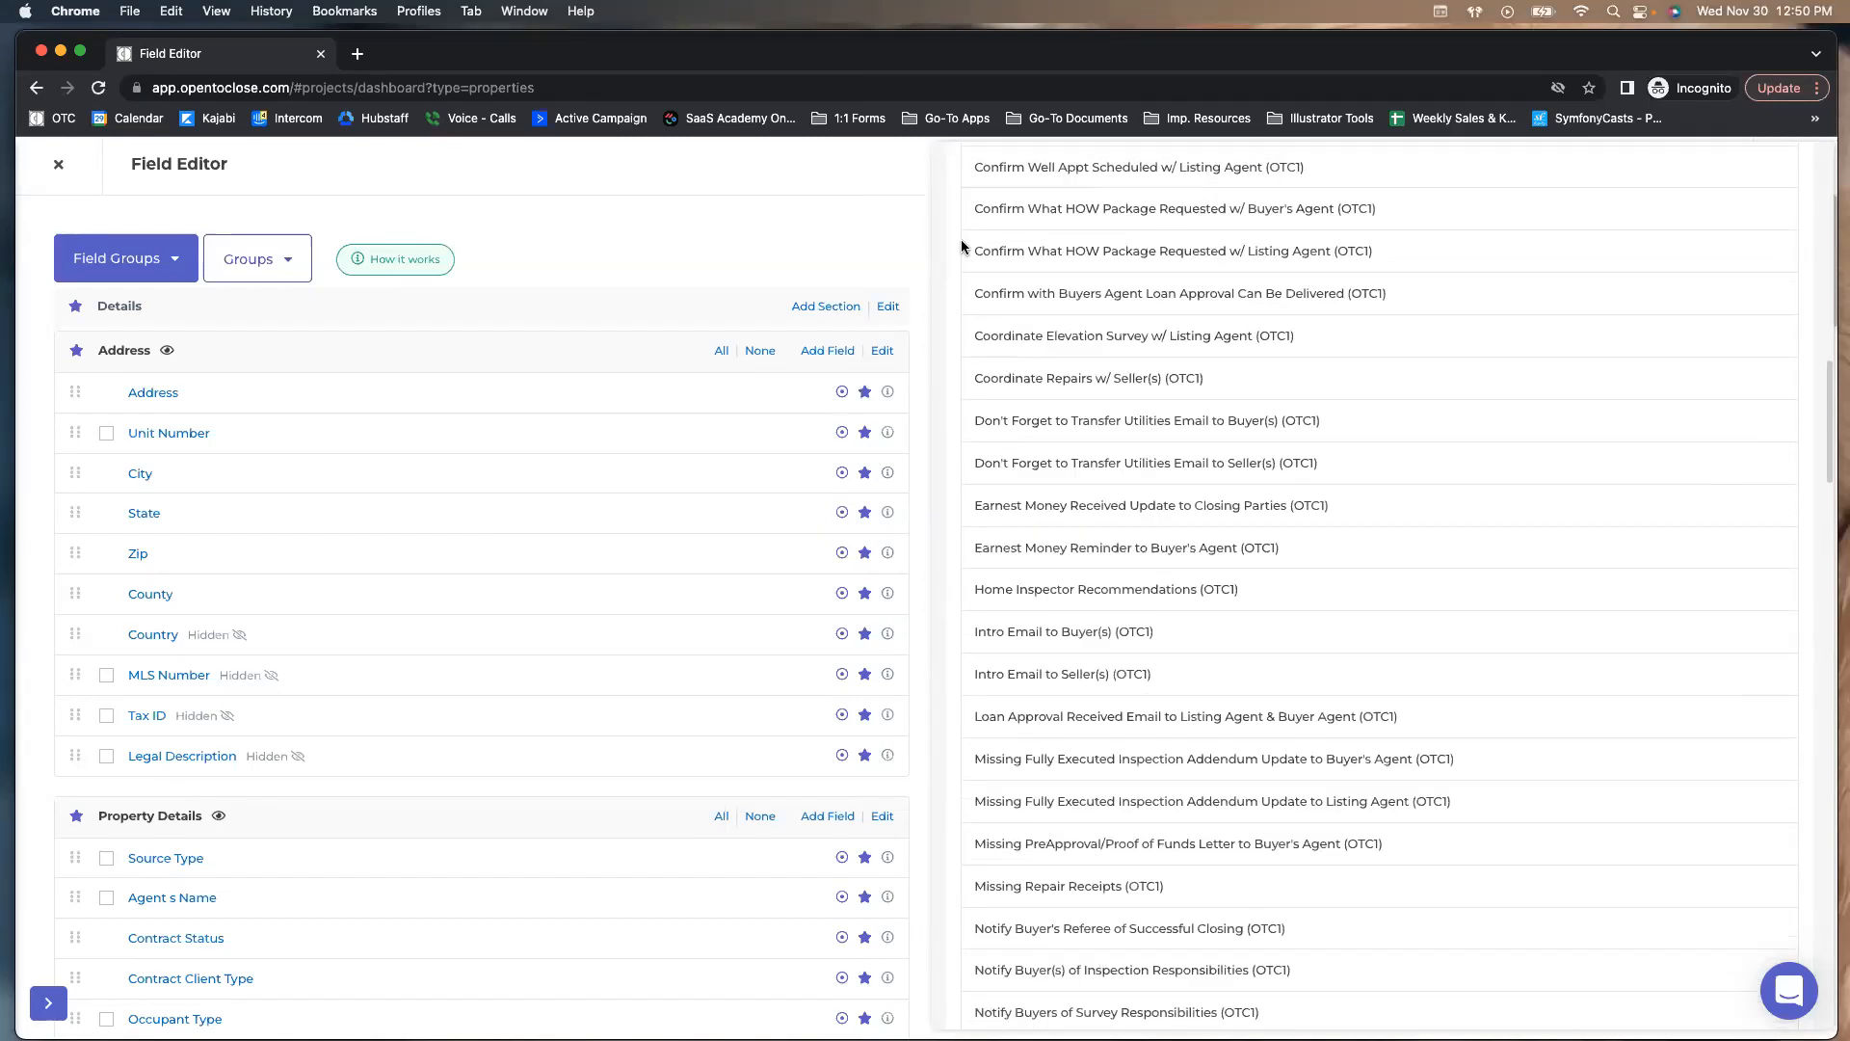
scroll(962, 246, "down", 20)
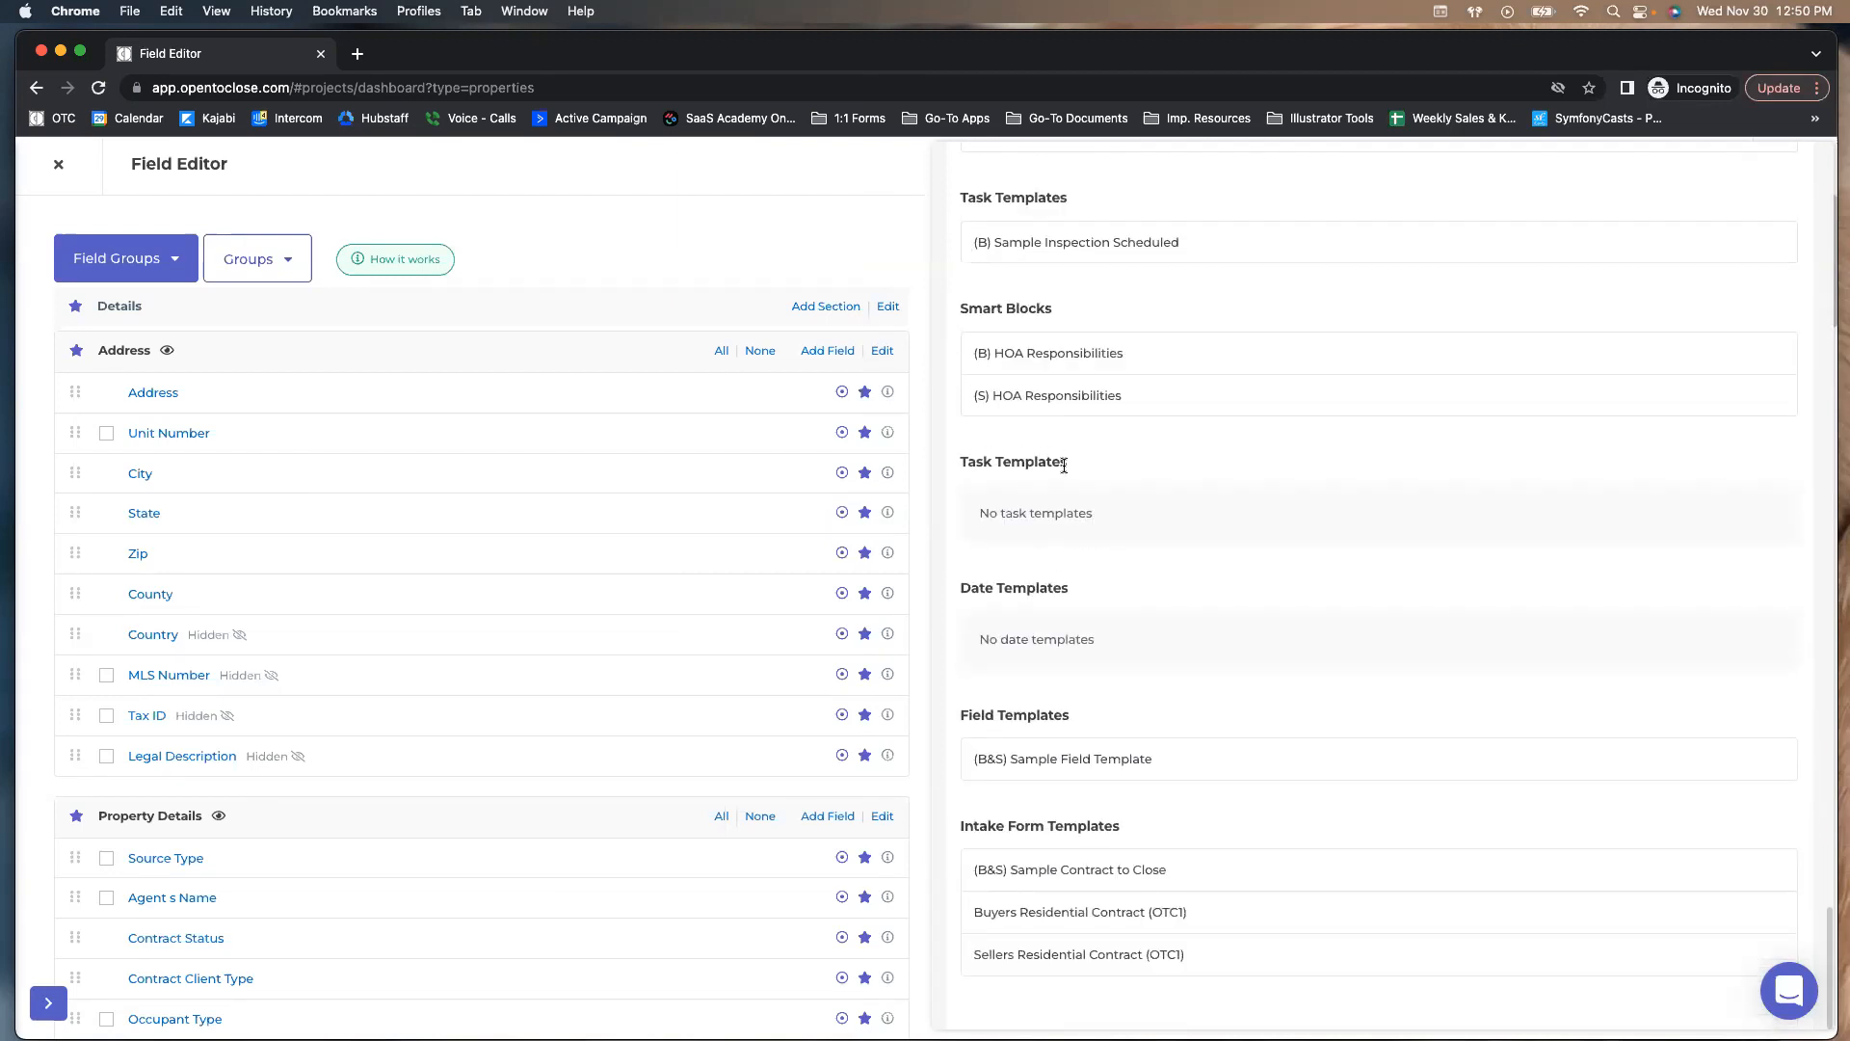
scroll(970, 482, "up", 10)
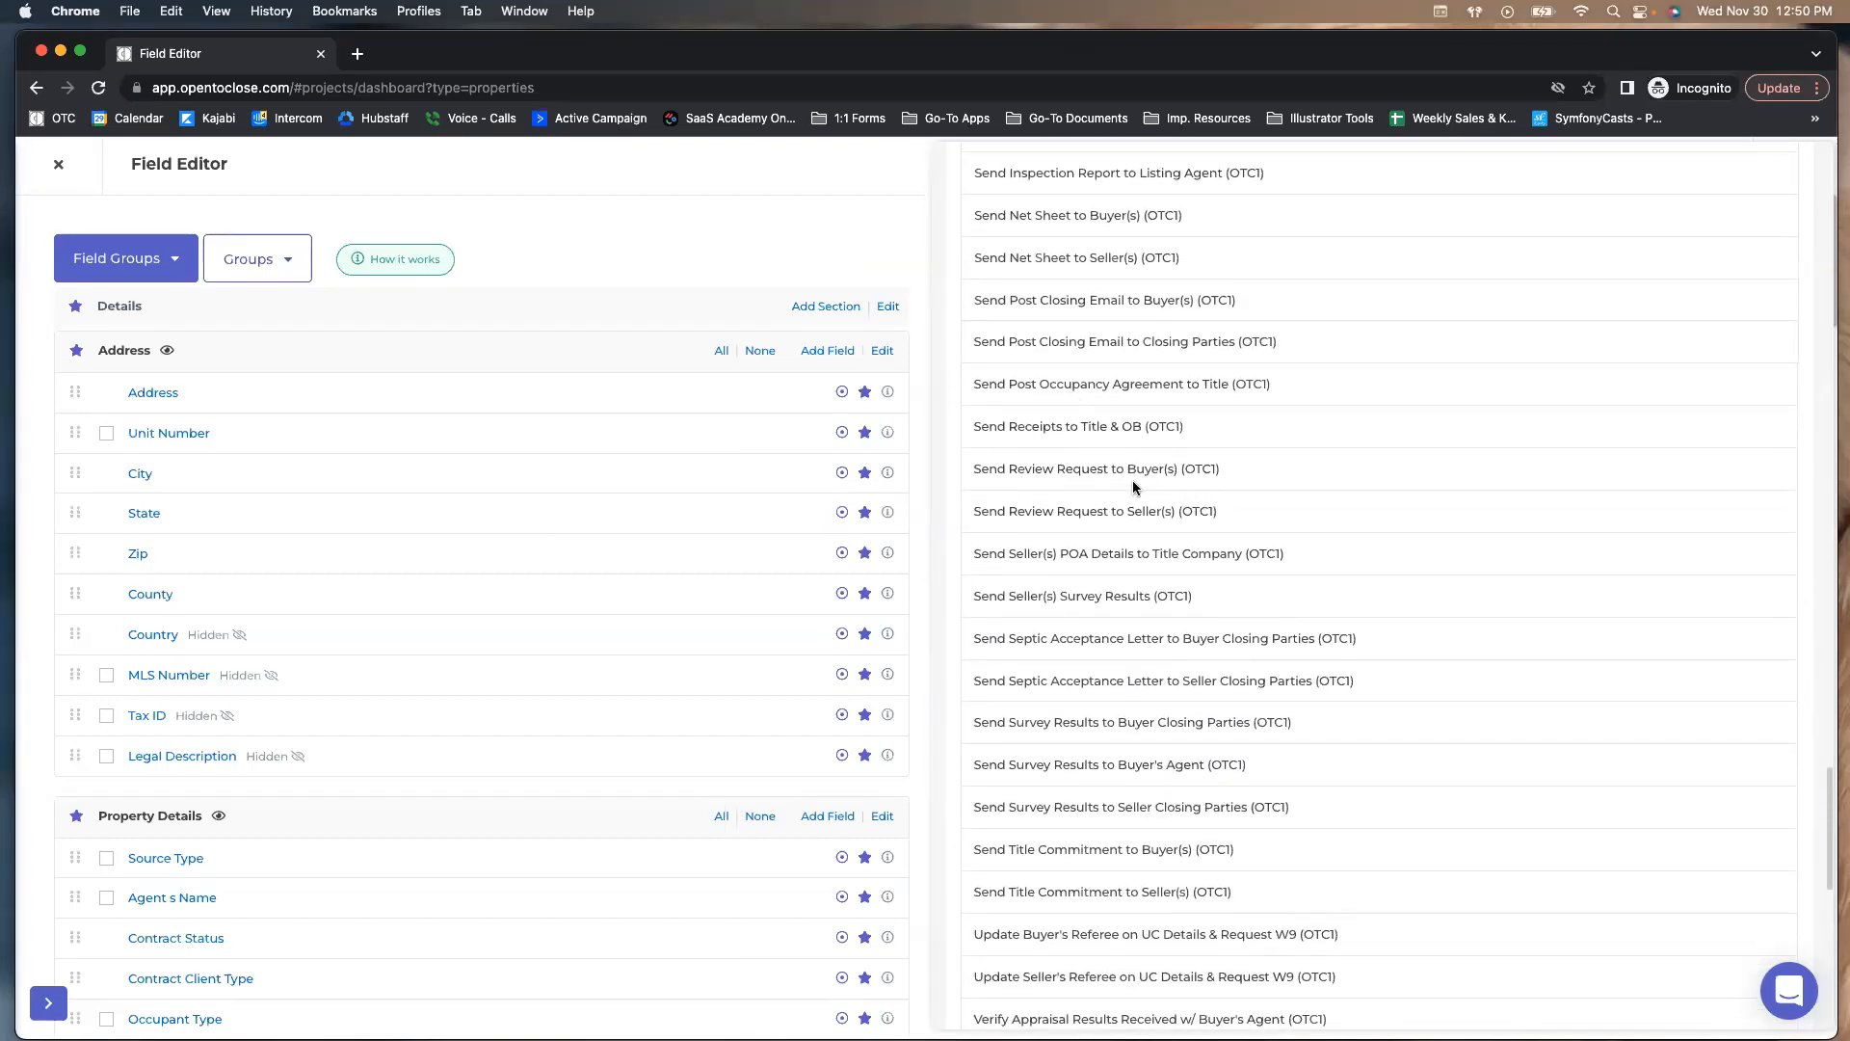
scroll(1131, 479, "up", 15)
scroll(1128, 476, "up", 20)
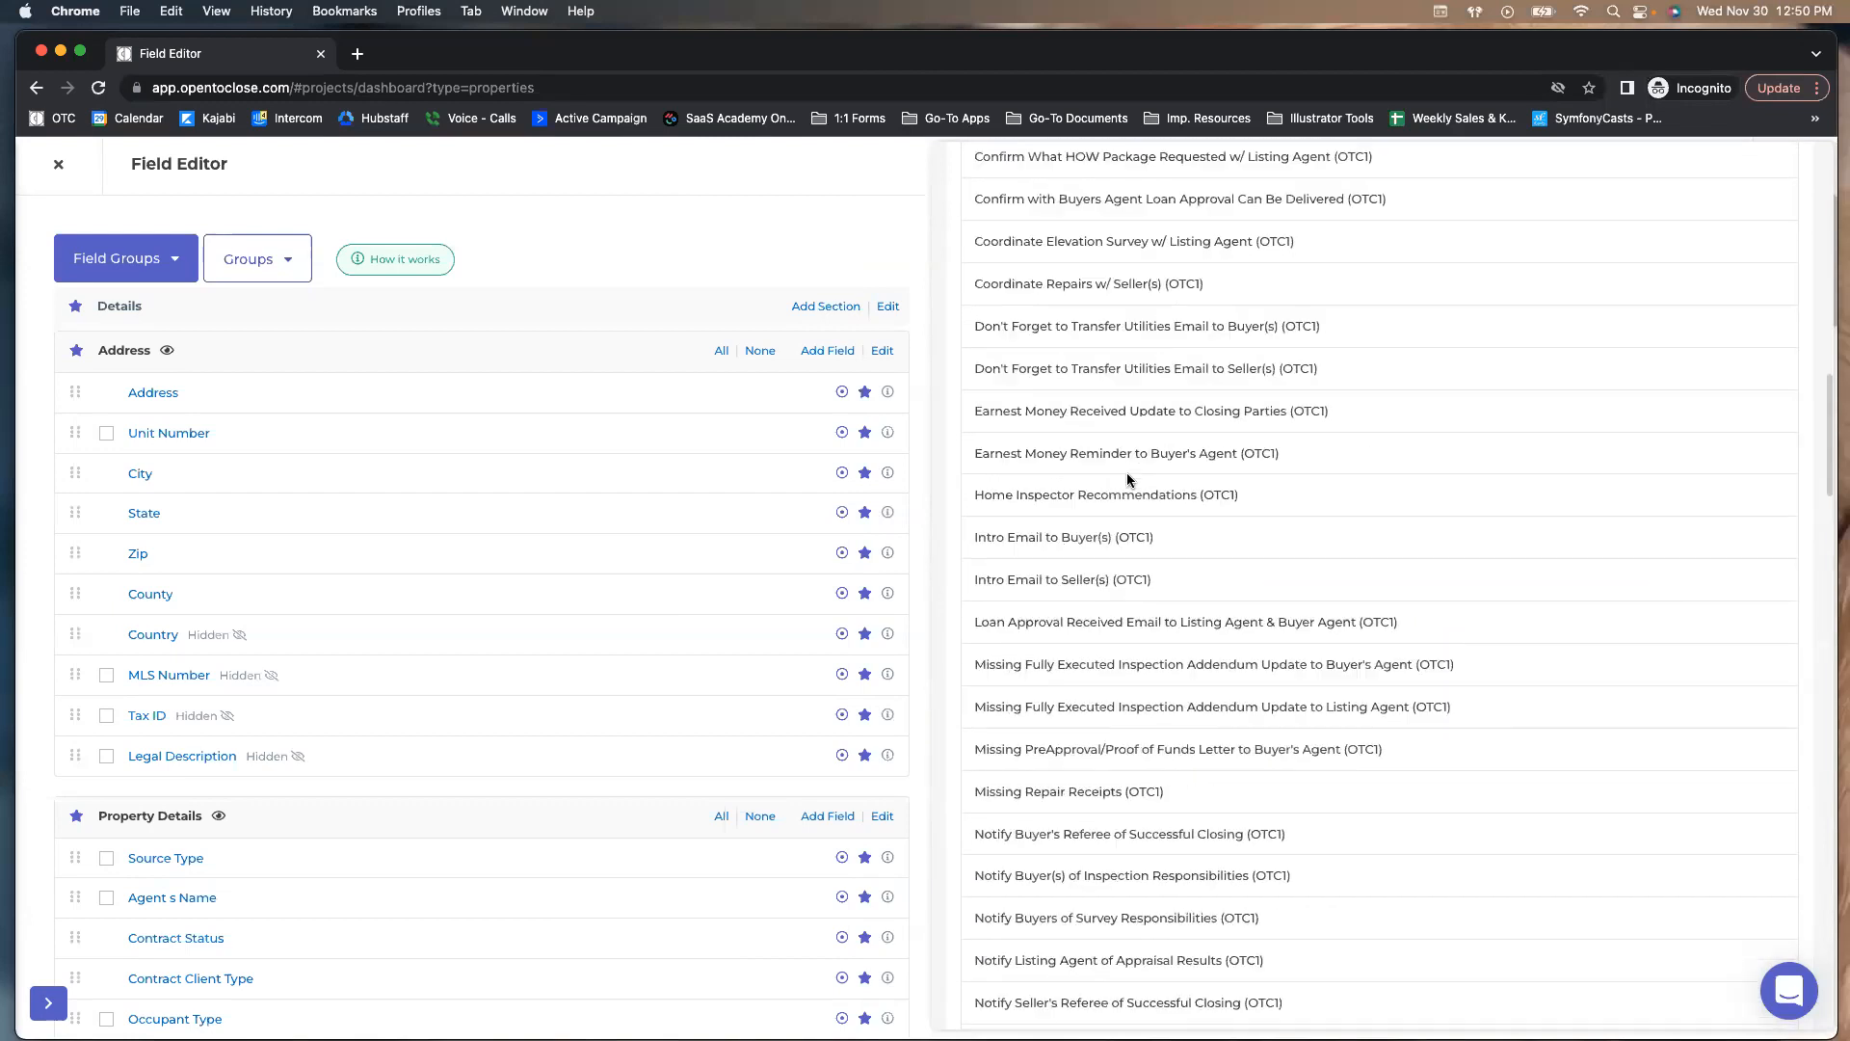
left_click(1125, 213)
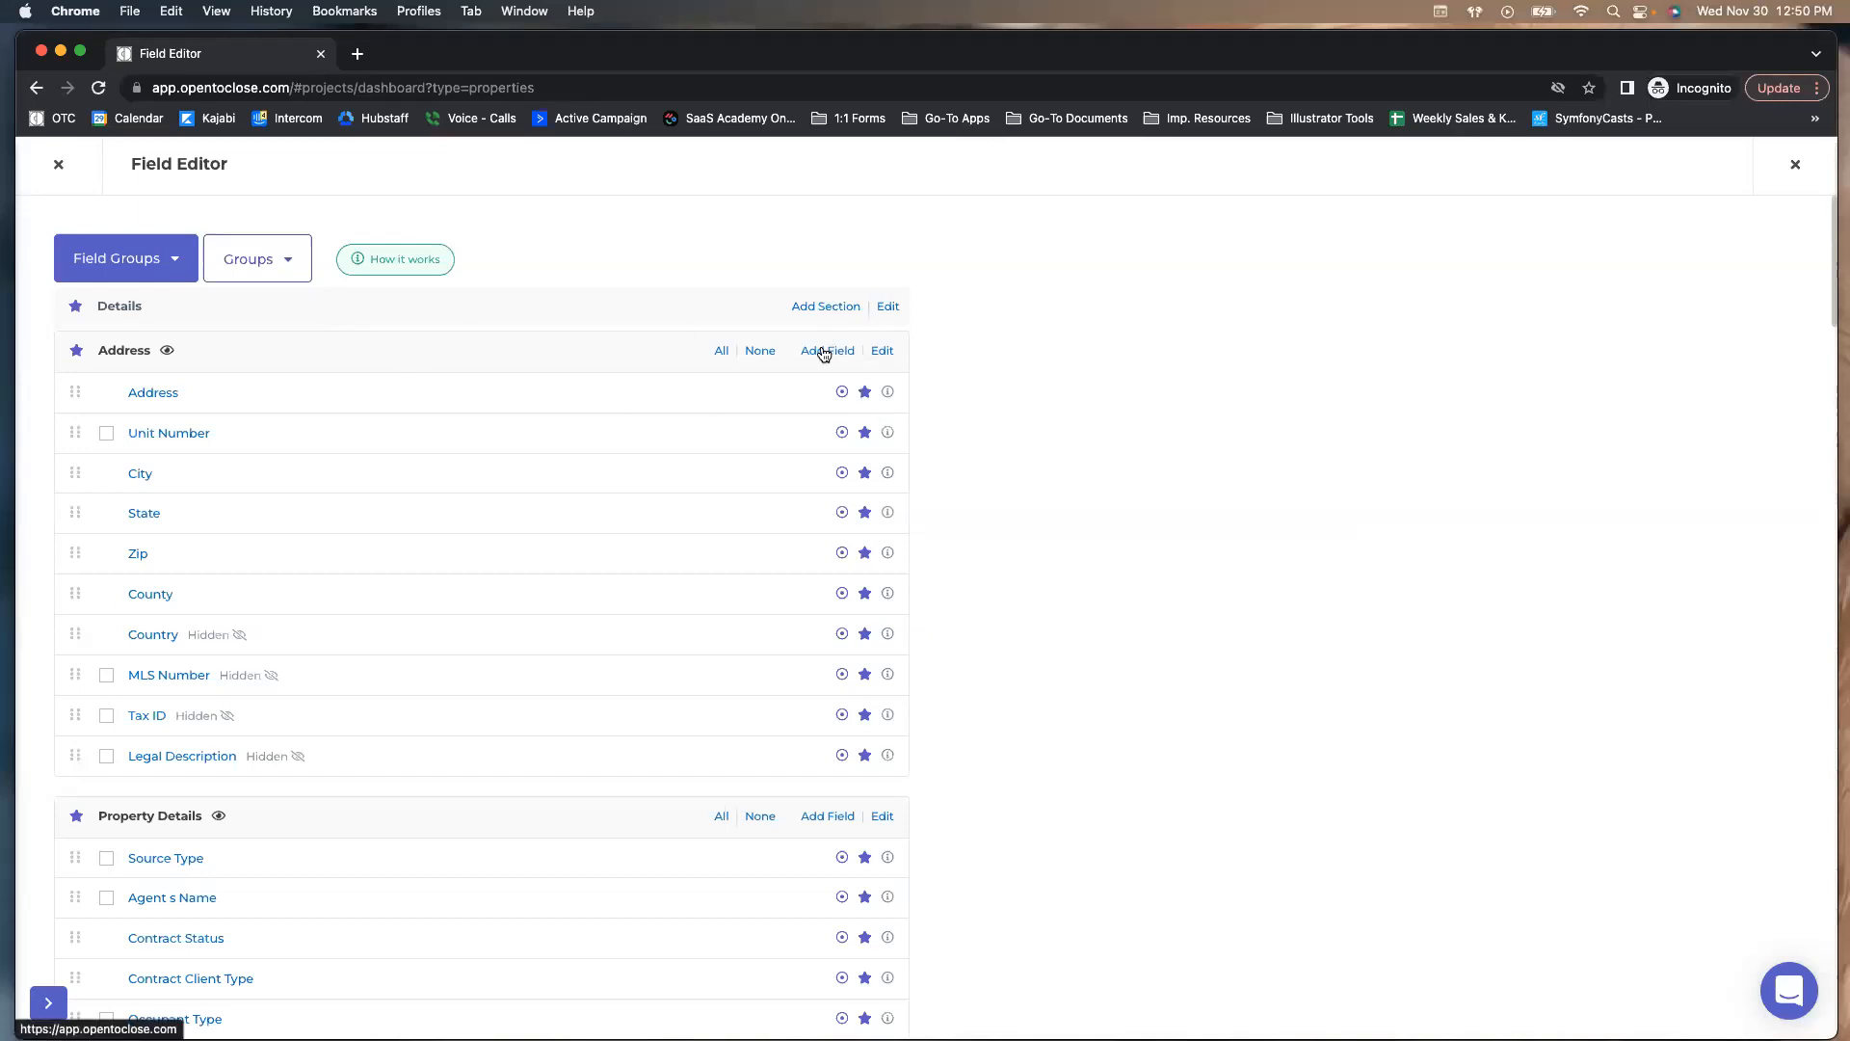
left_click(165, 274)
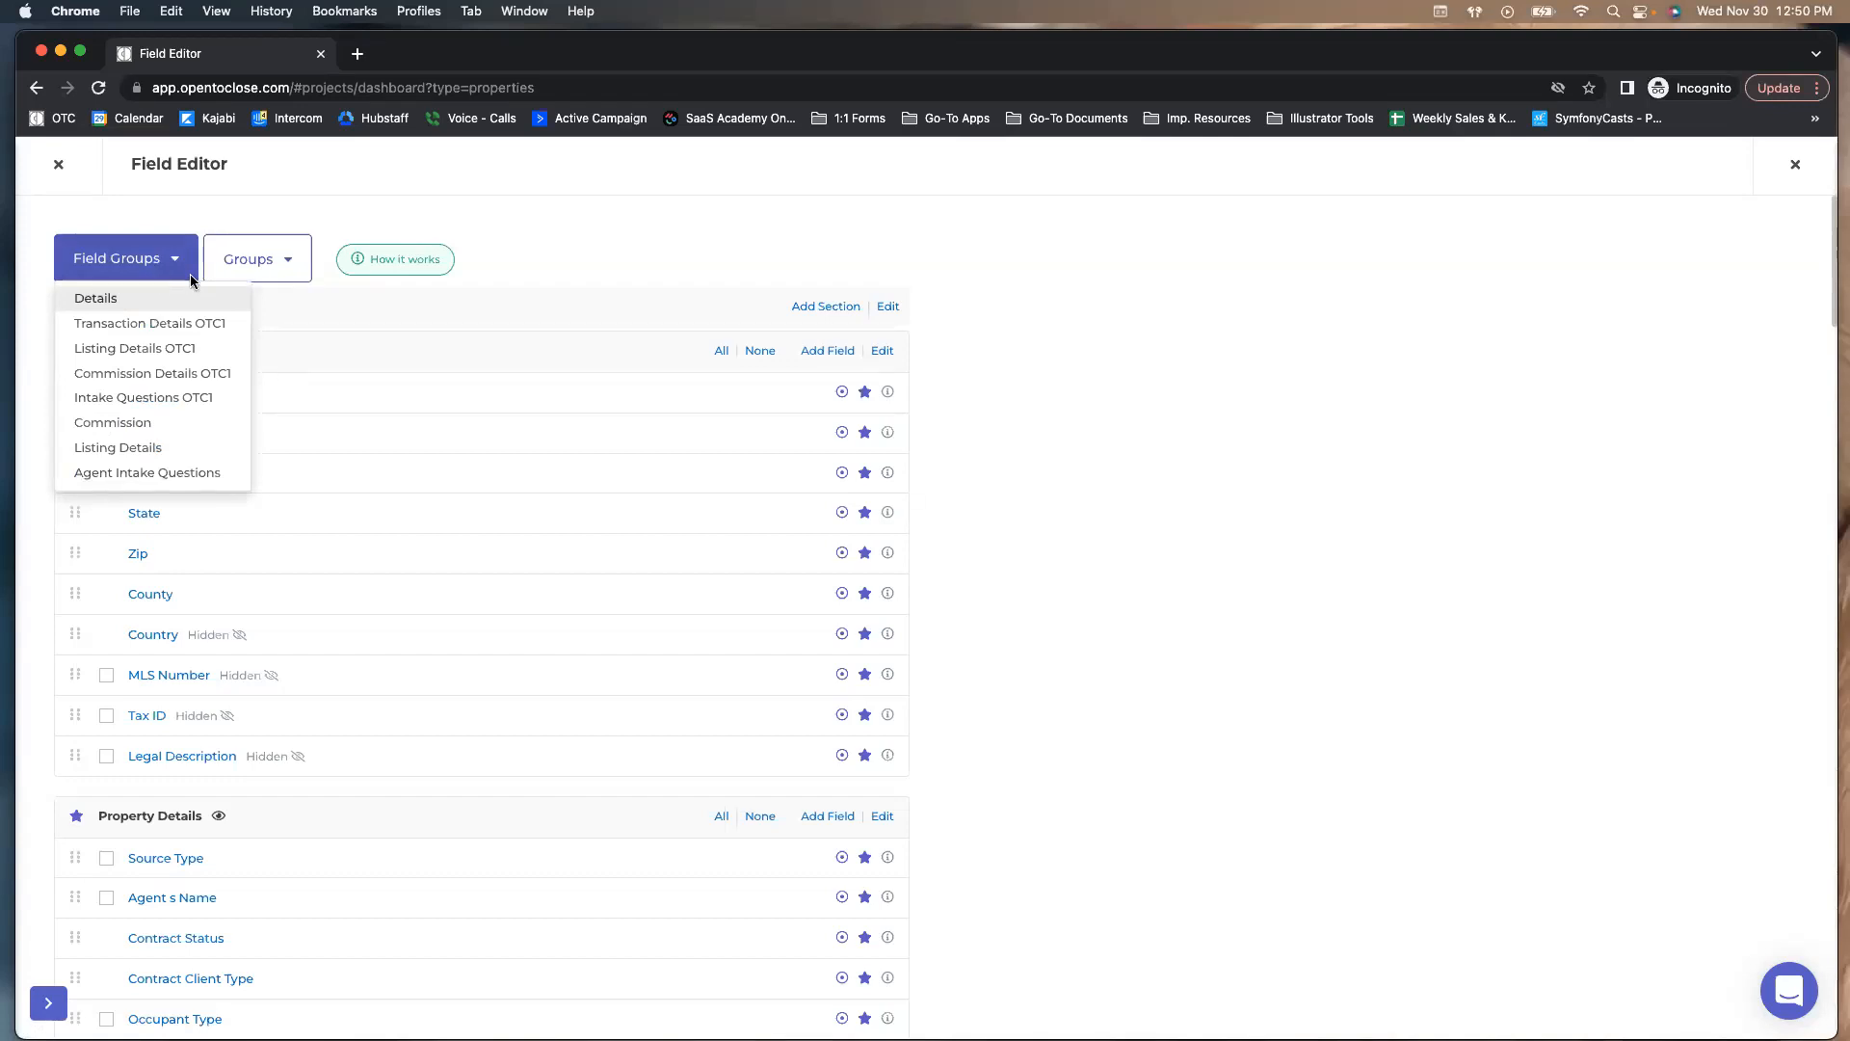
left_click(728, 265)
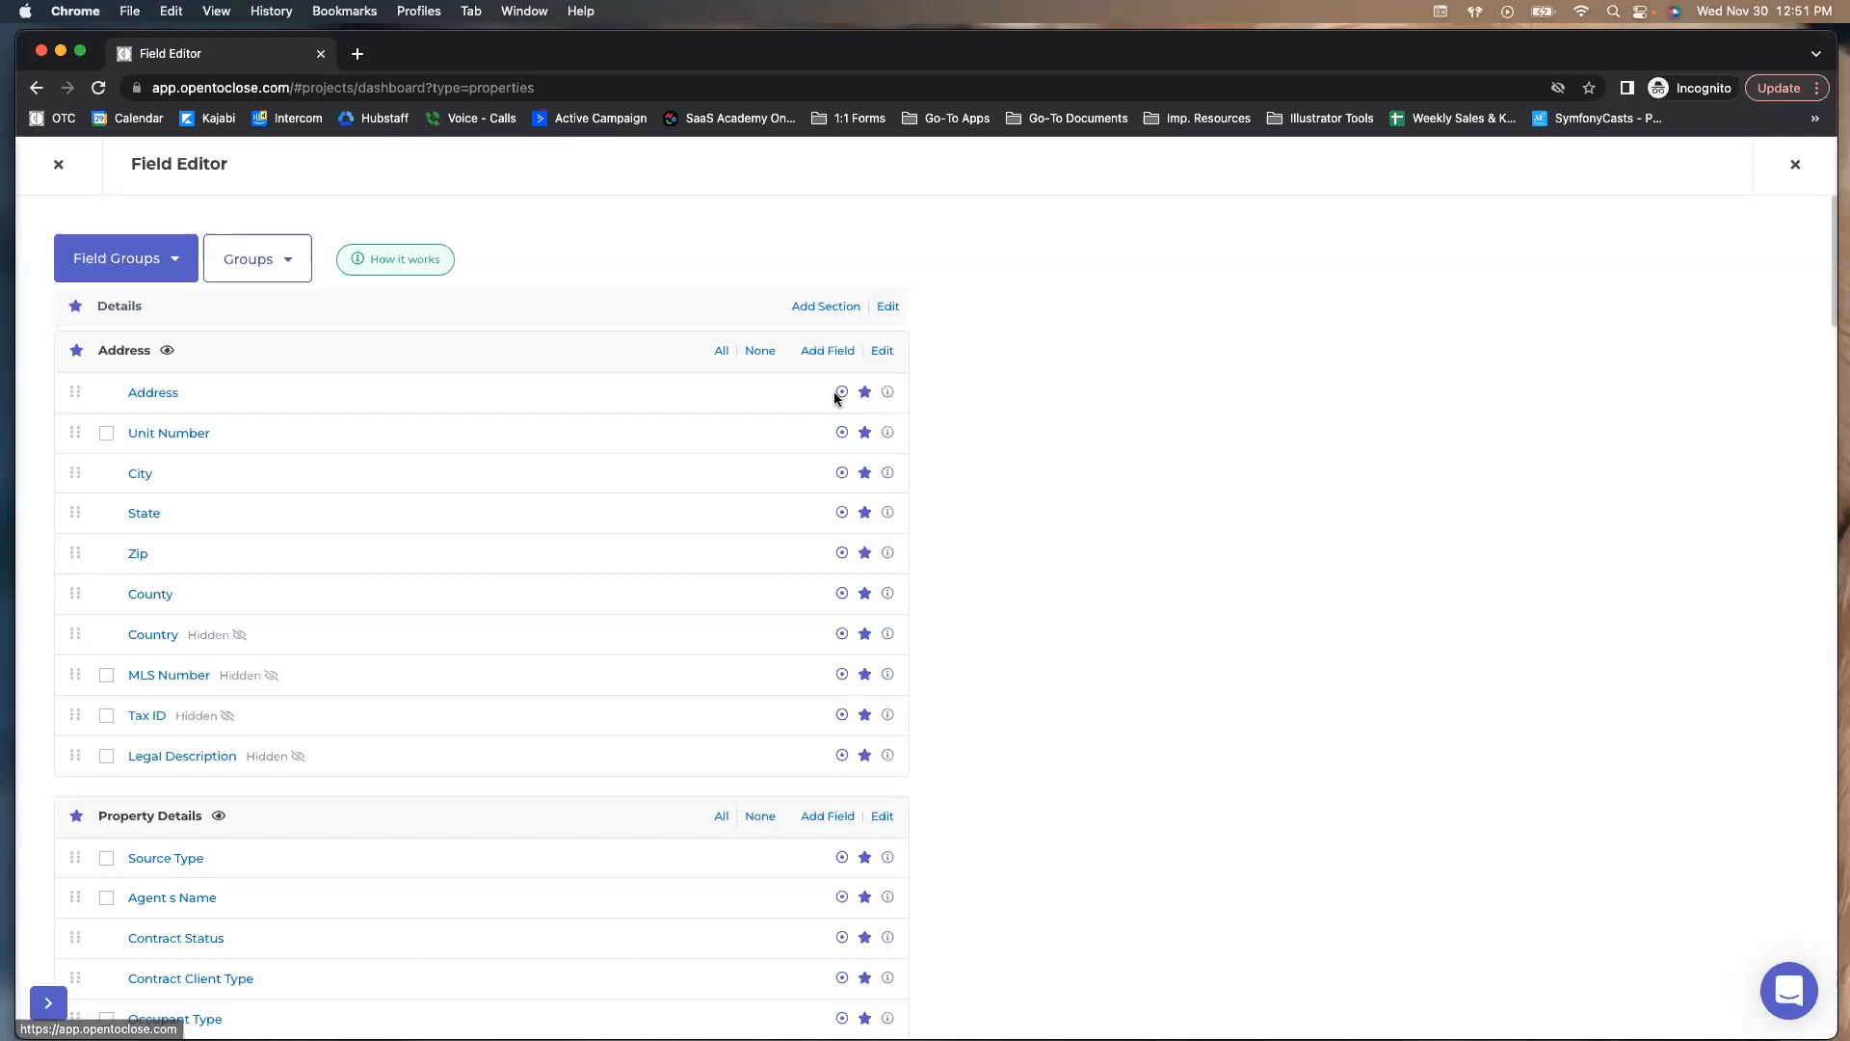
left_click(59, 166)
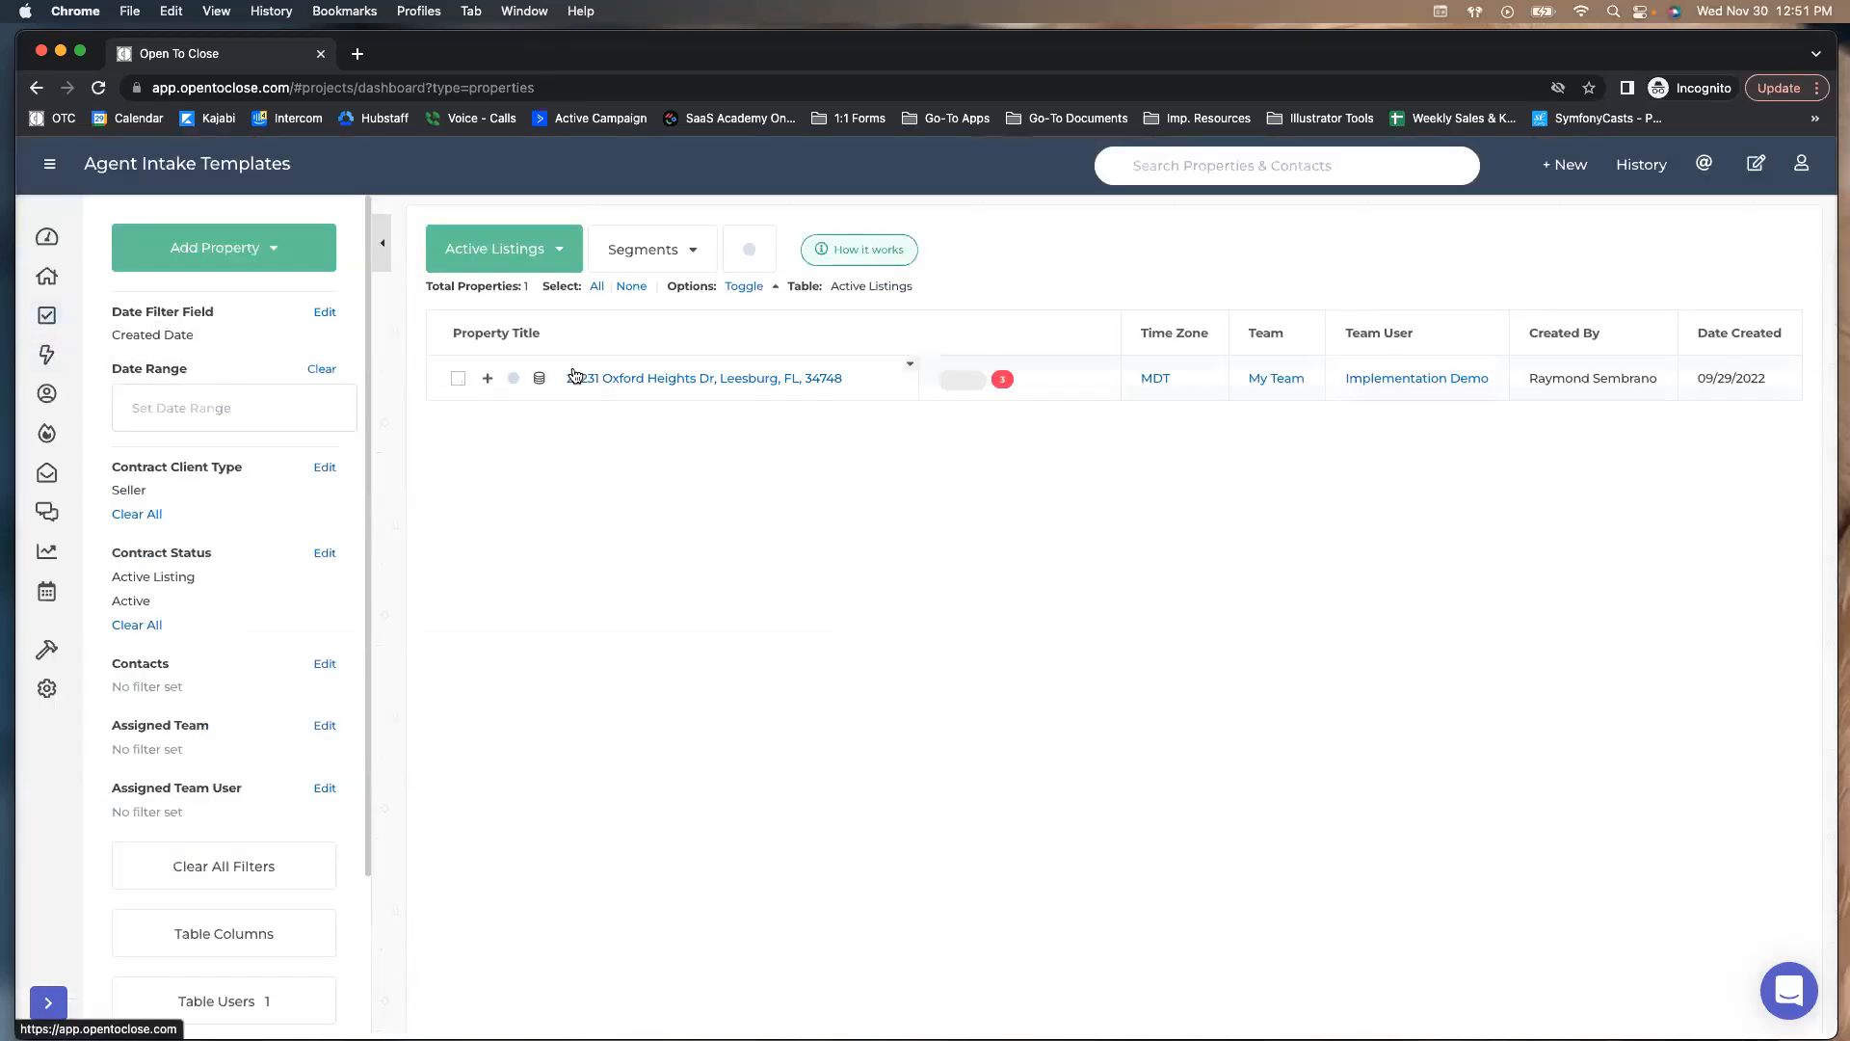
left_click(589, 378)
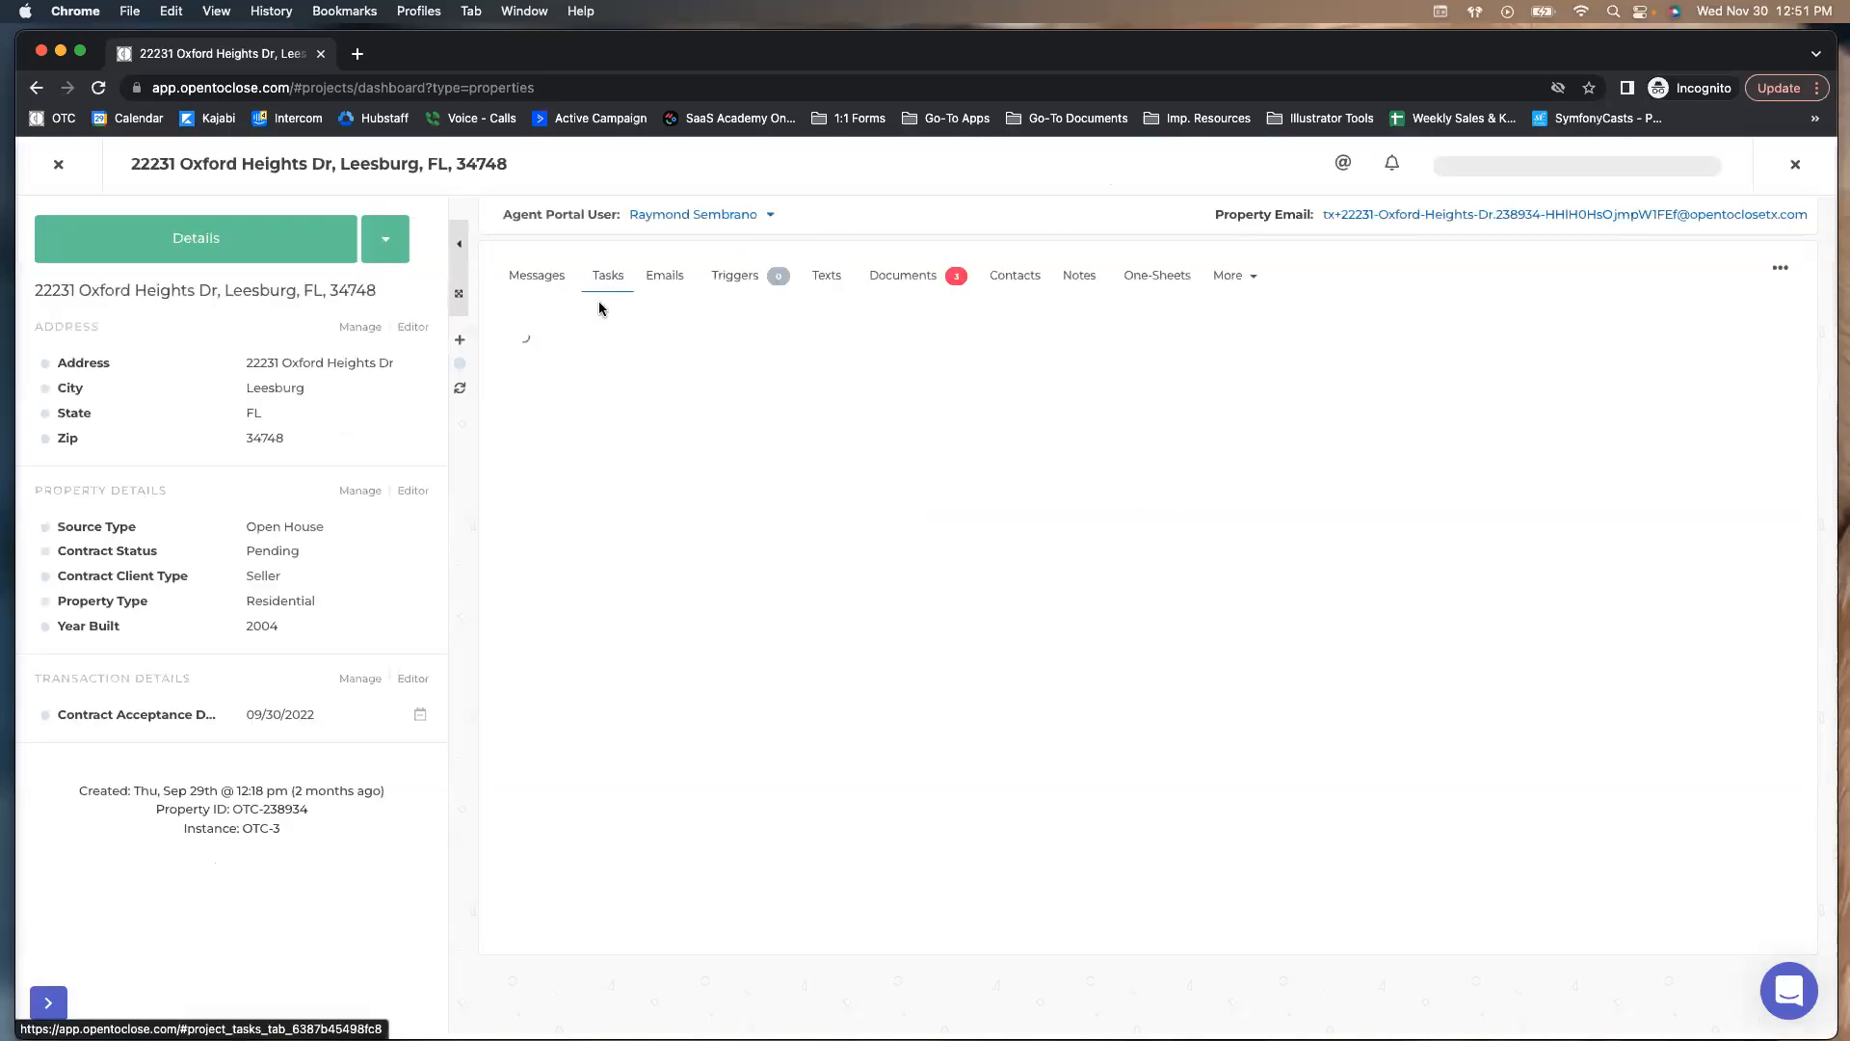
left_click(590, 349)
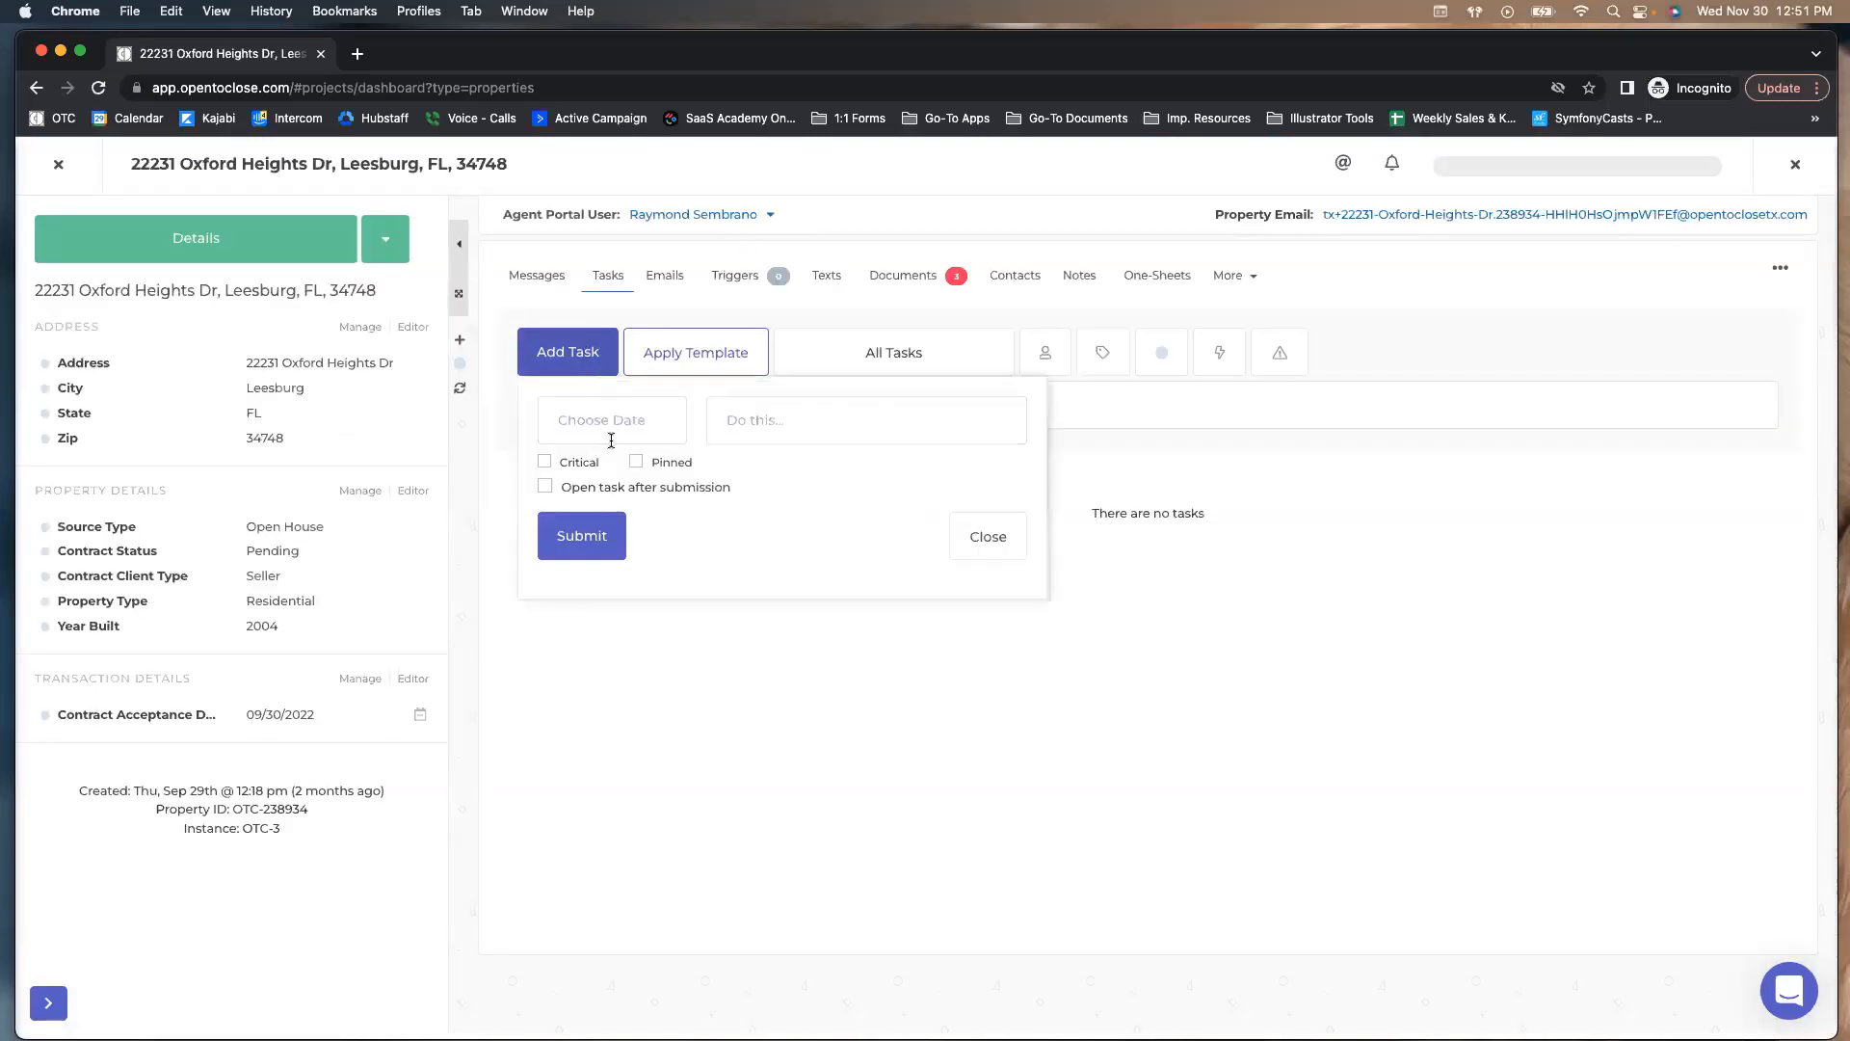
left_click(755, 429)
type("Do Thus")
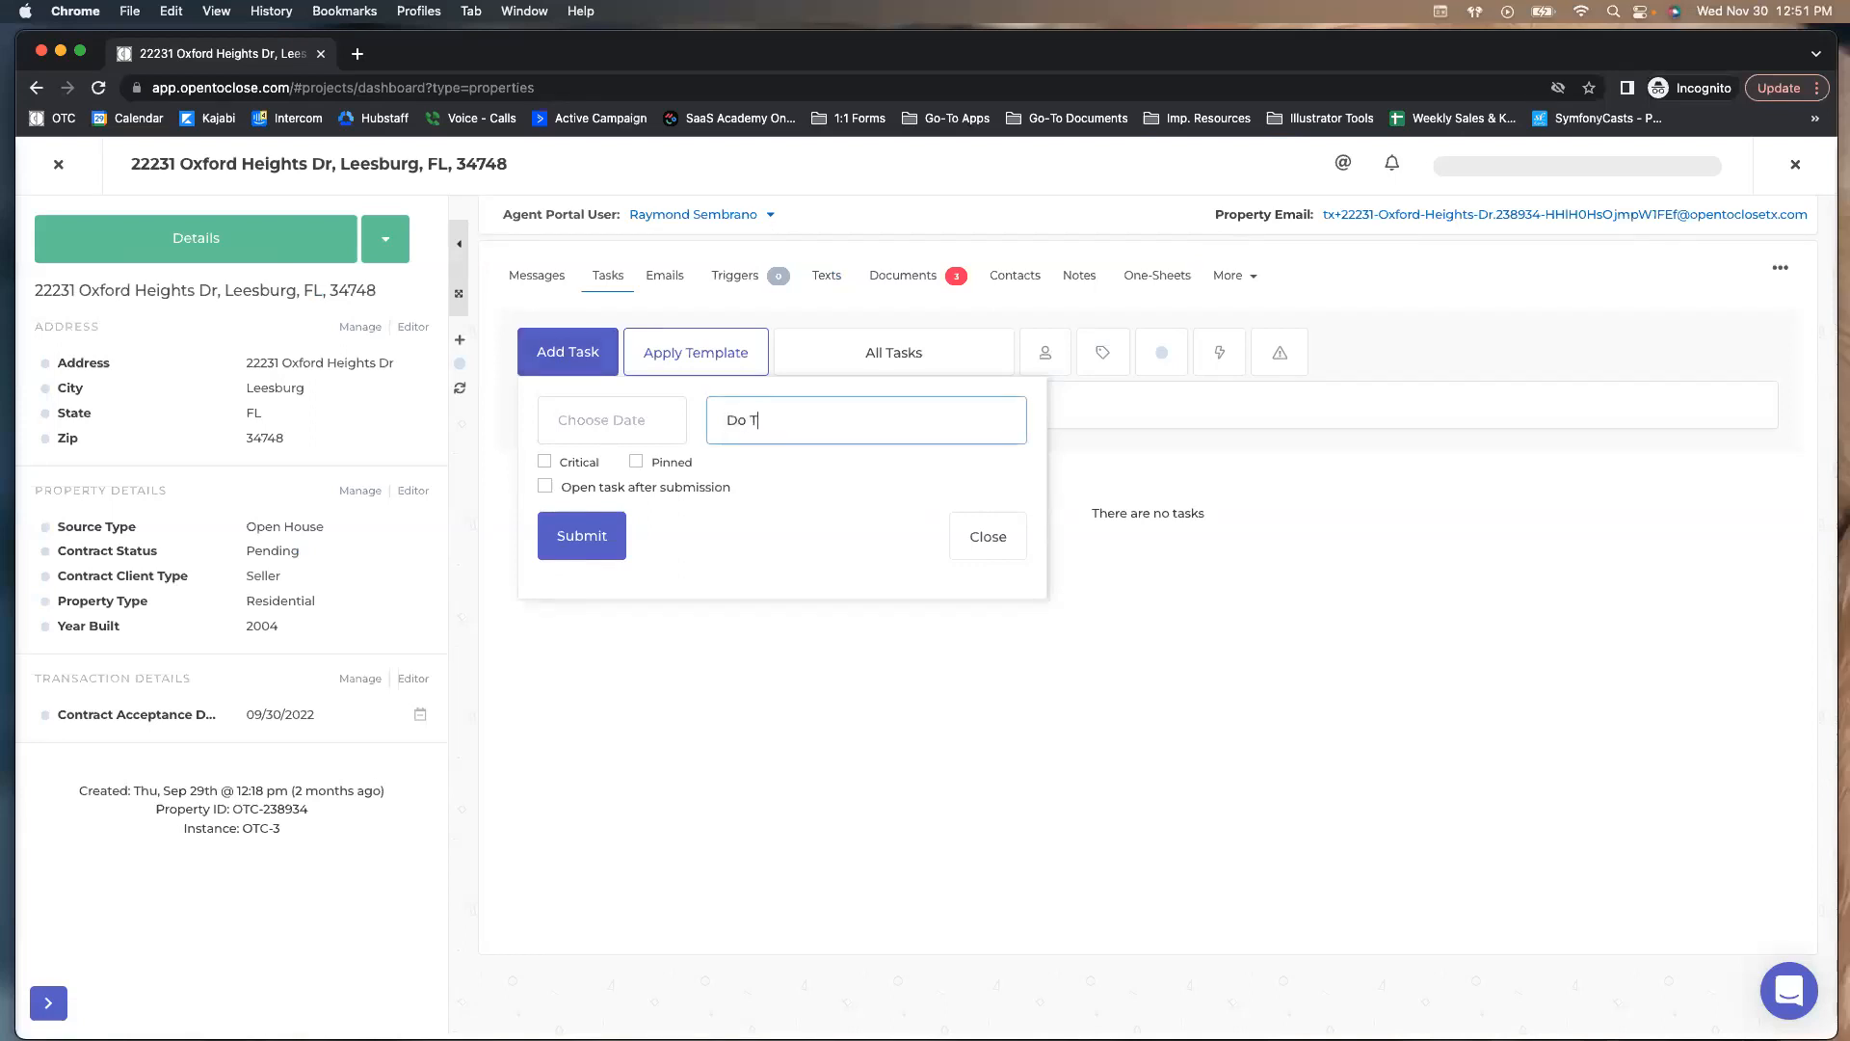
key("BackSpace")
key("BackSpace")
key("BackSpace")
type("his")
Give the task a November 24 due date, mark it critical, submit, and return to the list
left_click(598, 420)
left_click(676, 315)
left_click(546, 462)
left_click(568, 536)
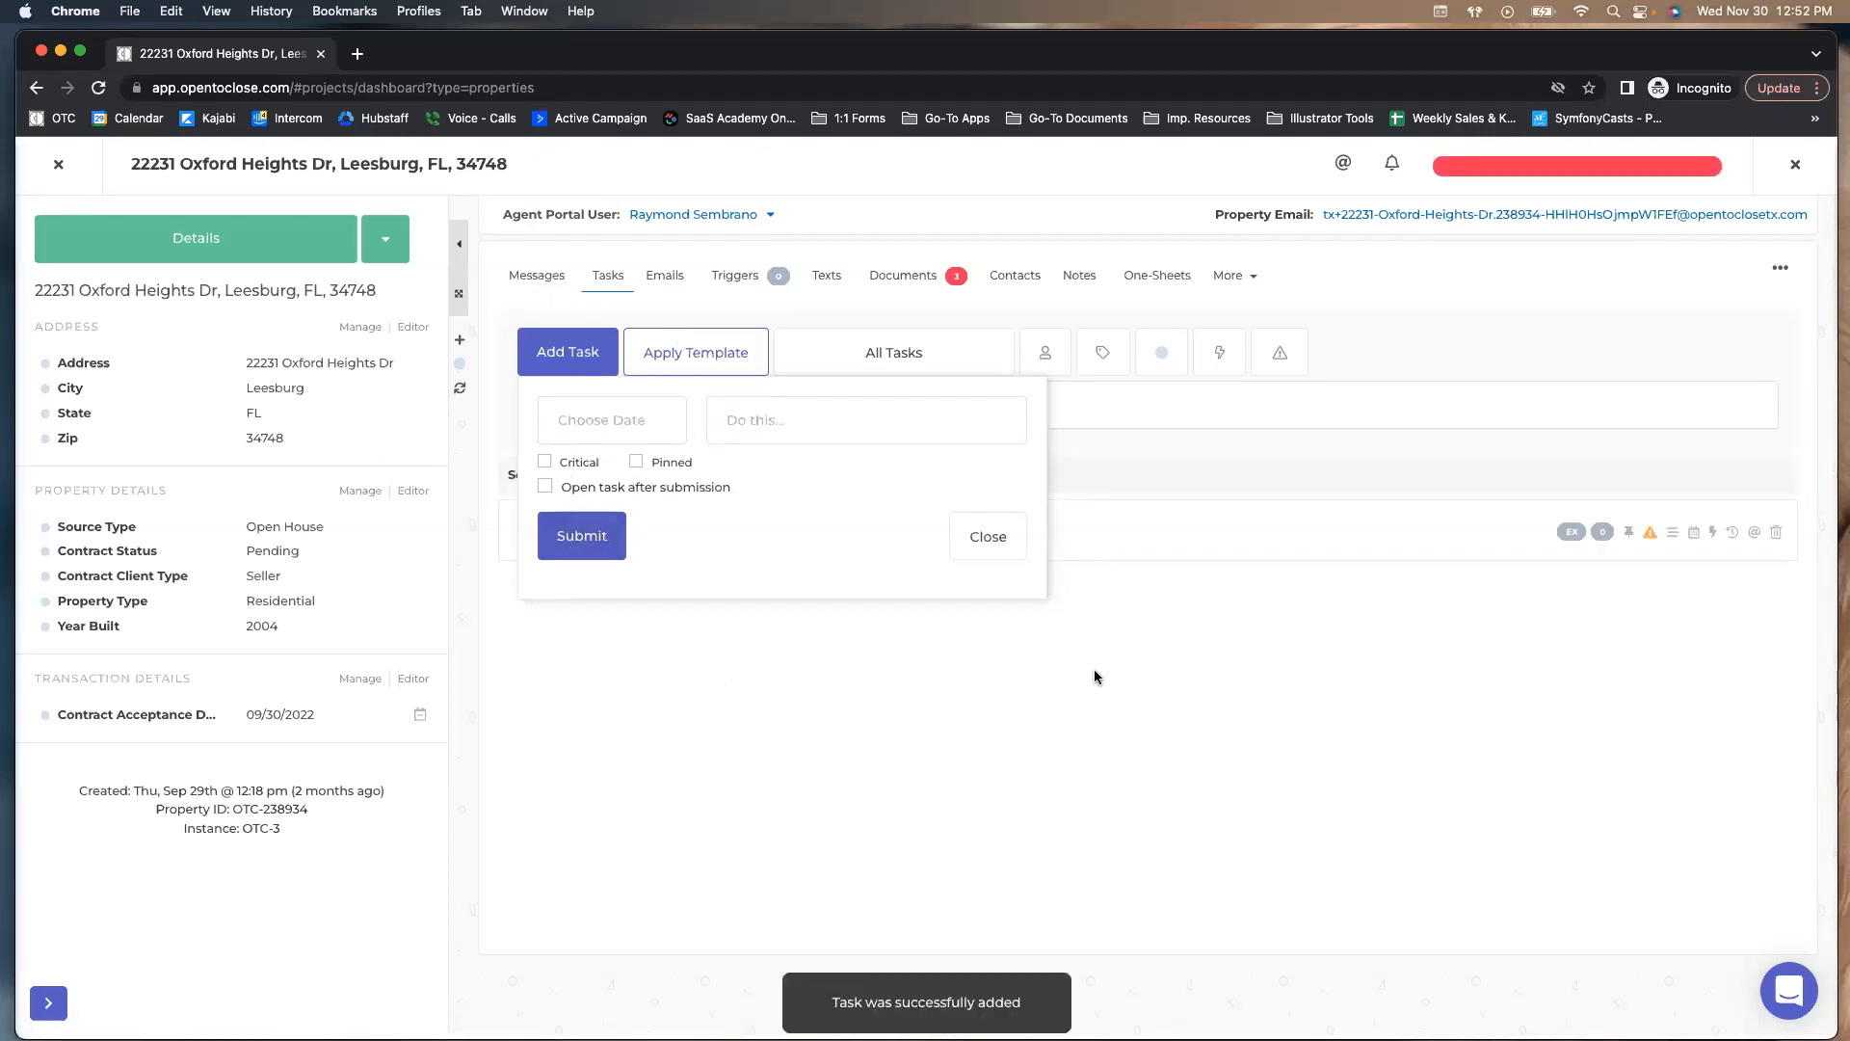
left_click(988, 536)
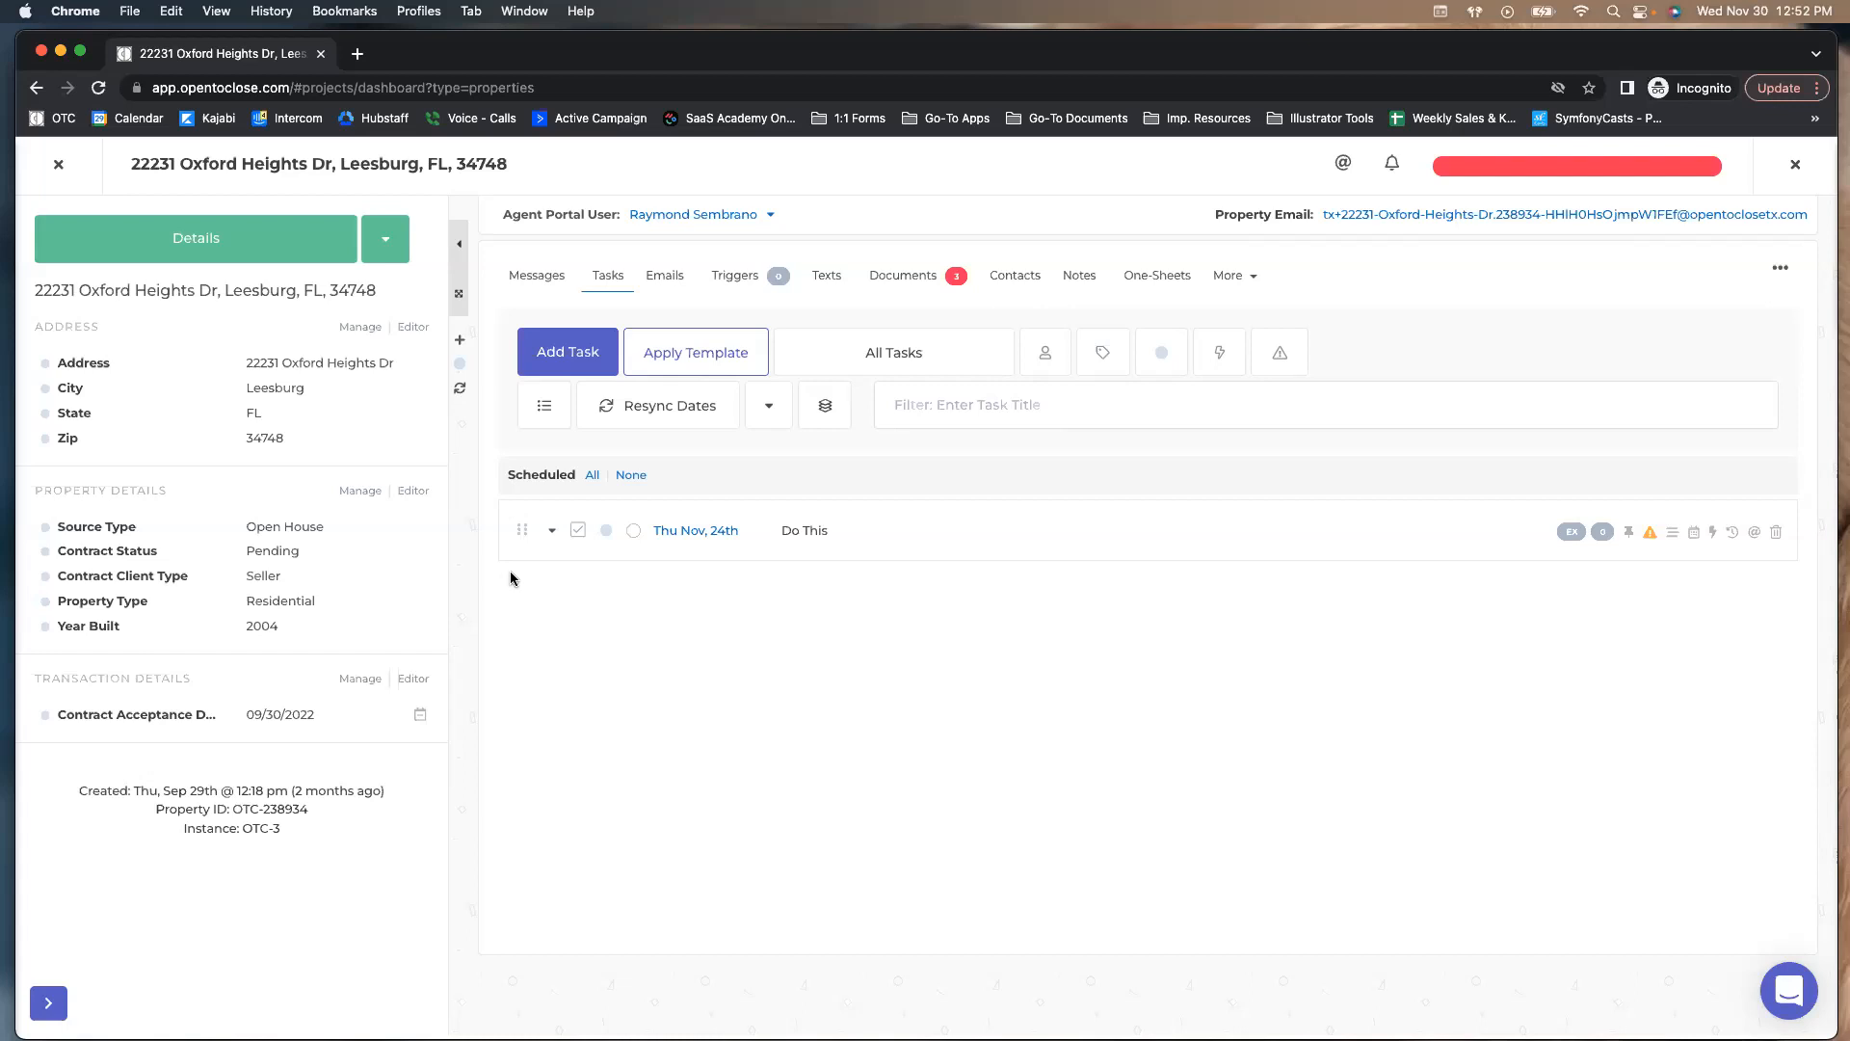
left_click(59, 165)
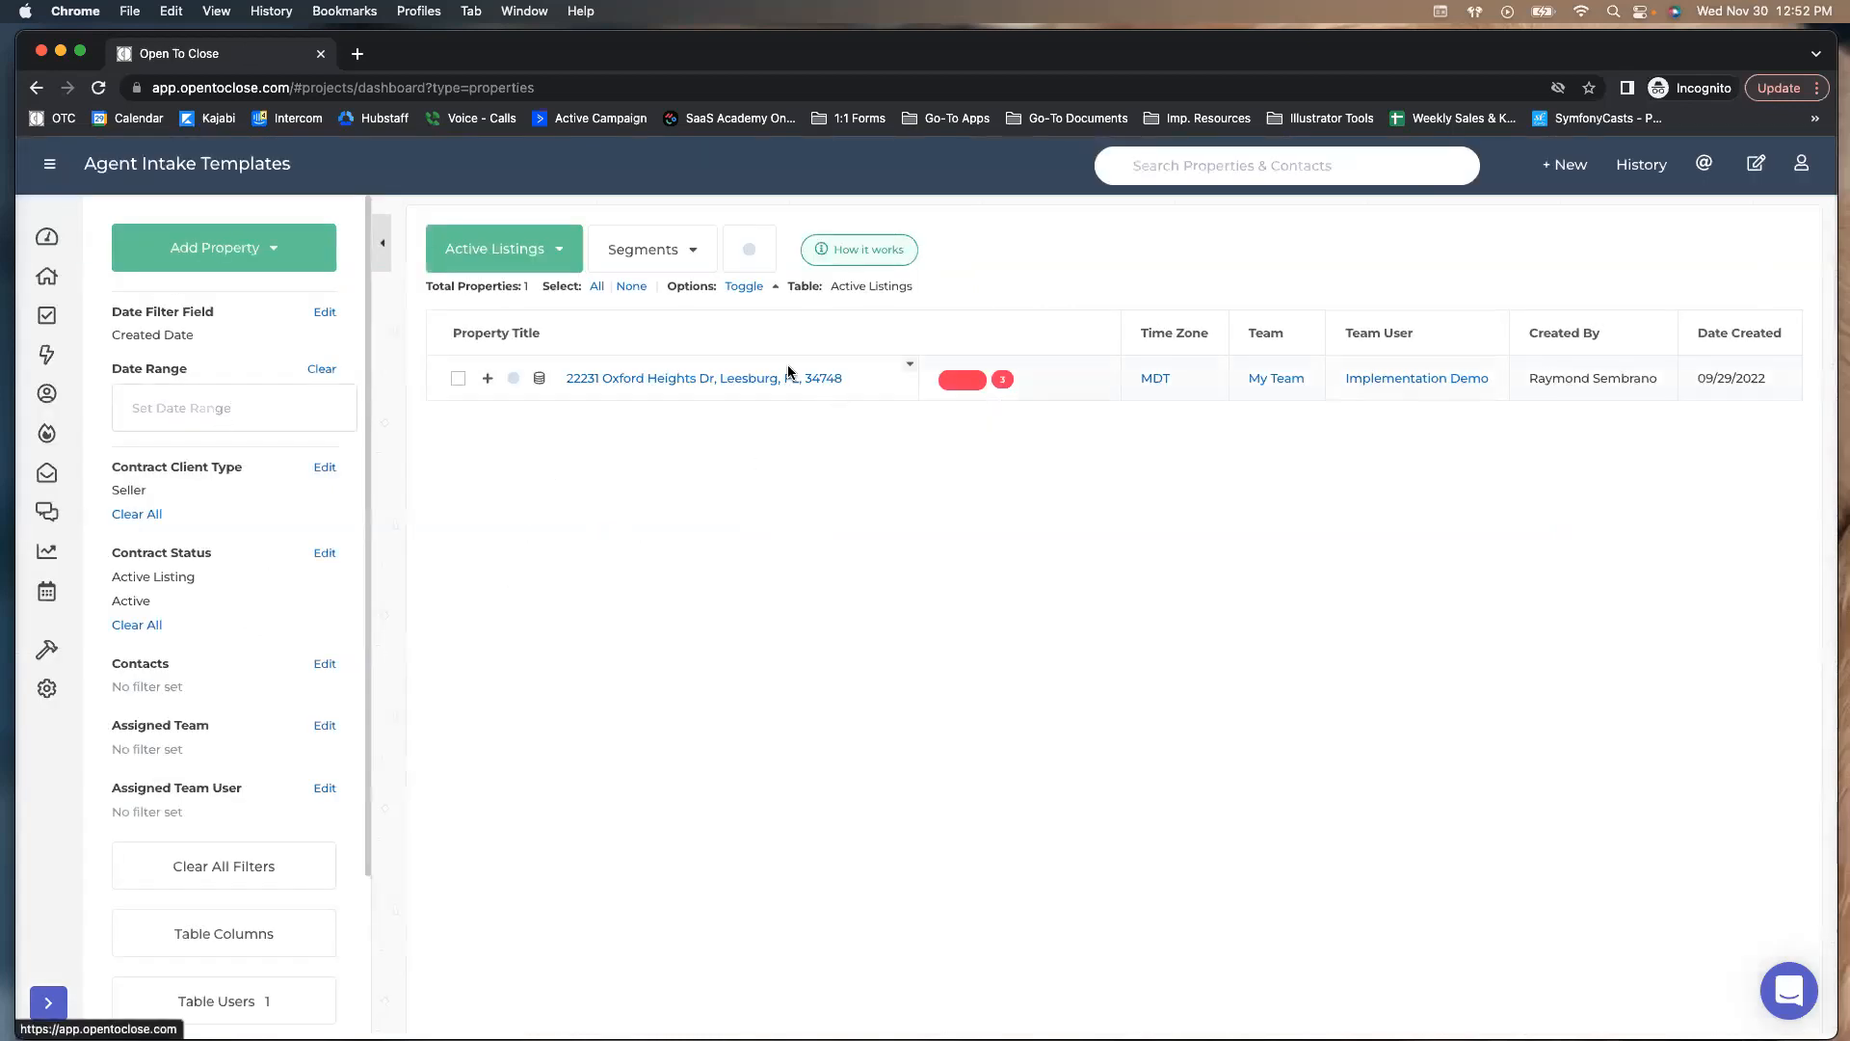
Switch to the Transactions table and try sorting by time zone, team user, creator and Date Created
left_click(540, 259)
left_click(464, 418)
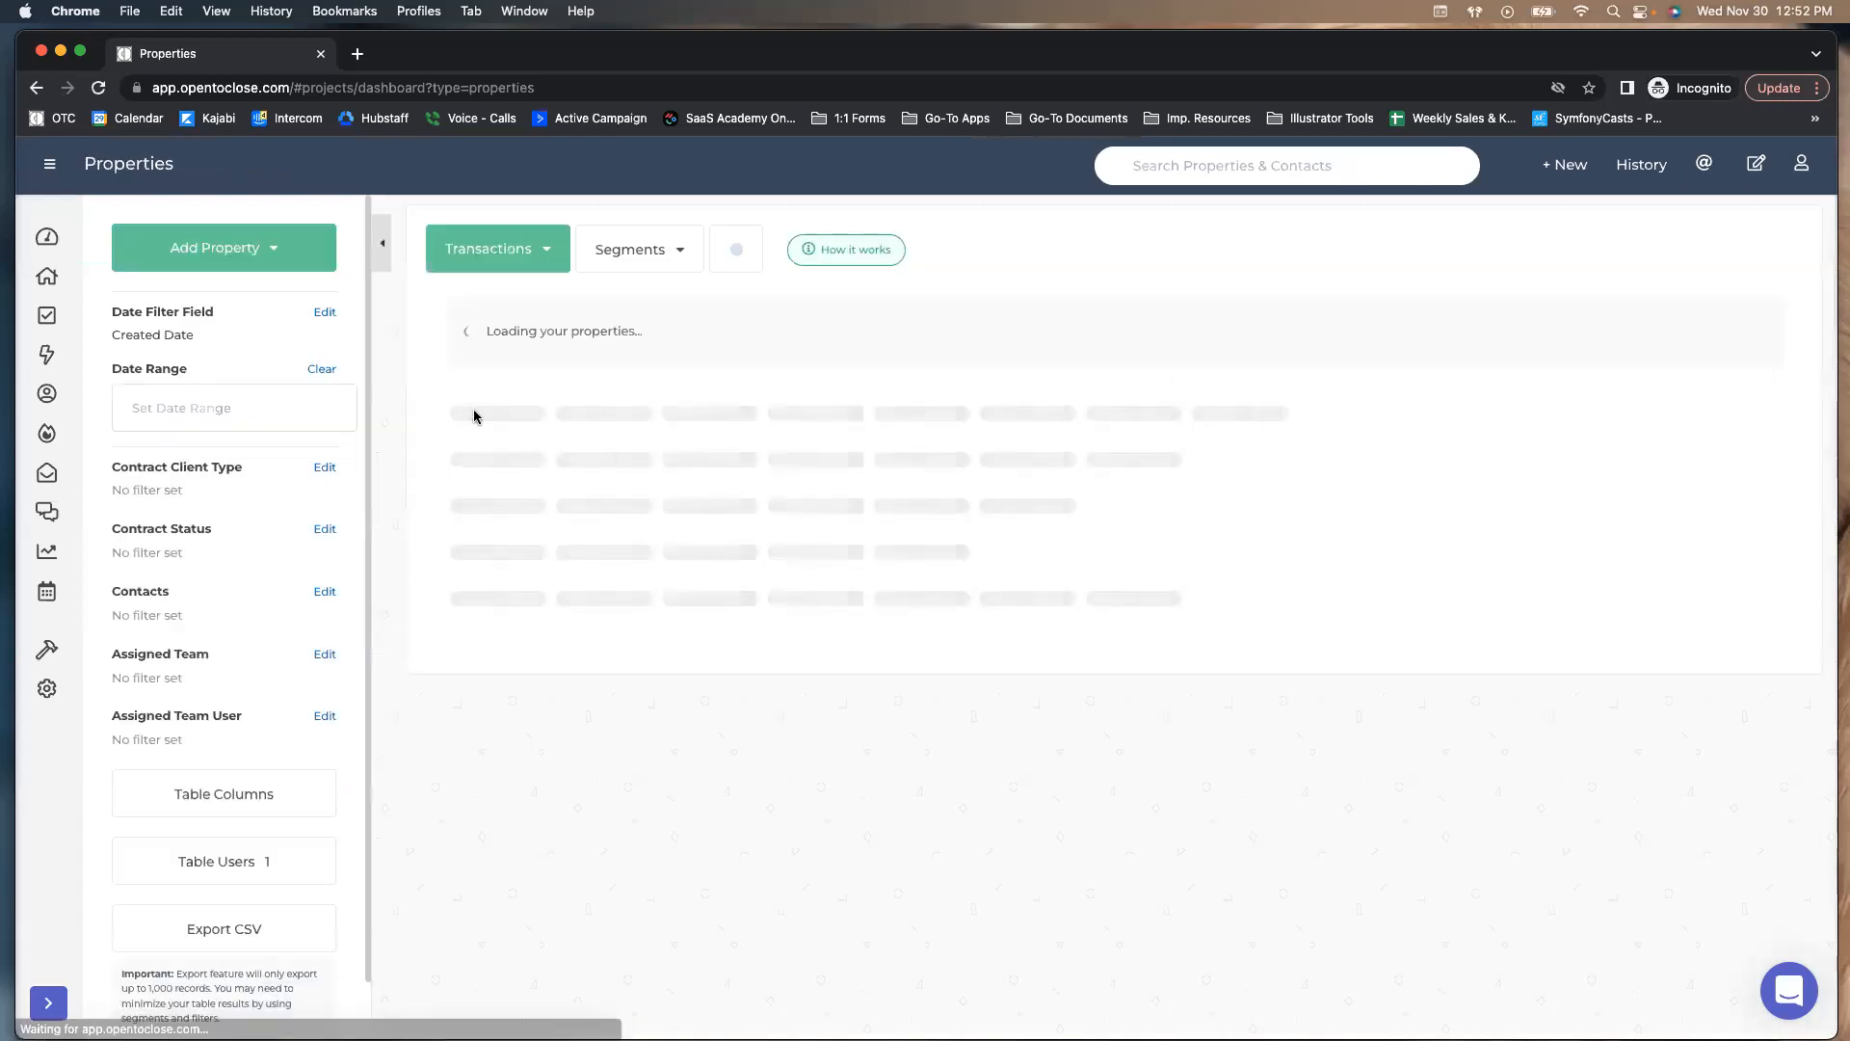
left_click(1154, 335)
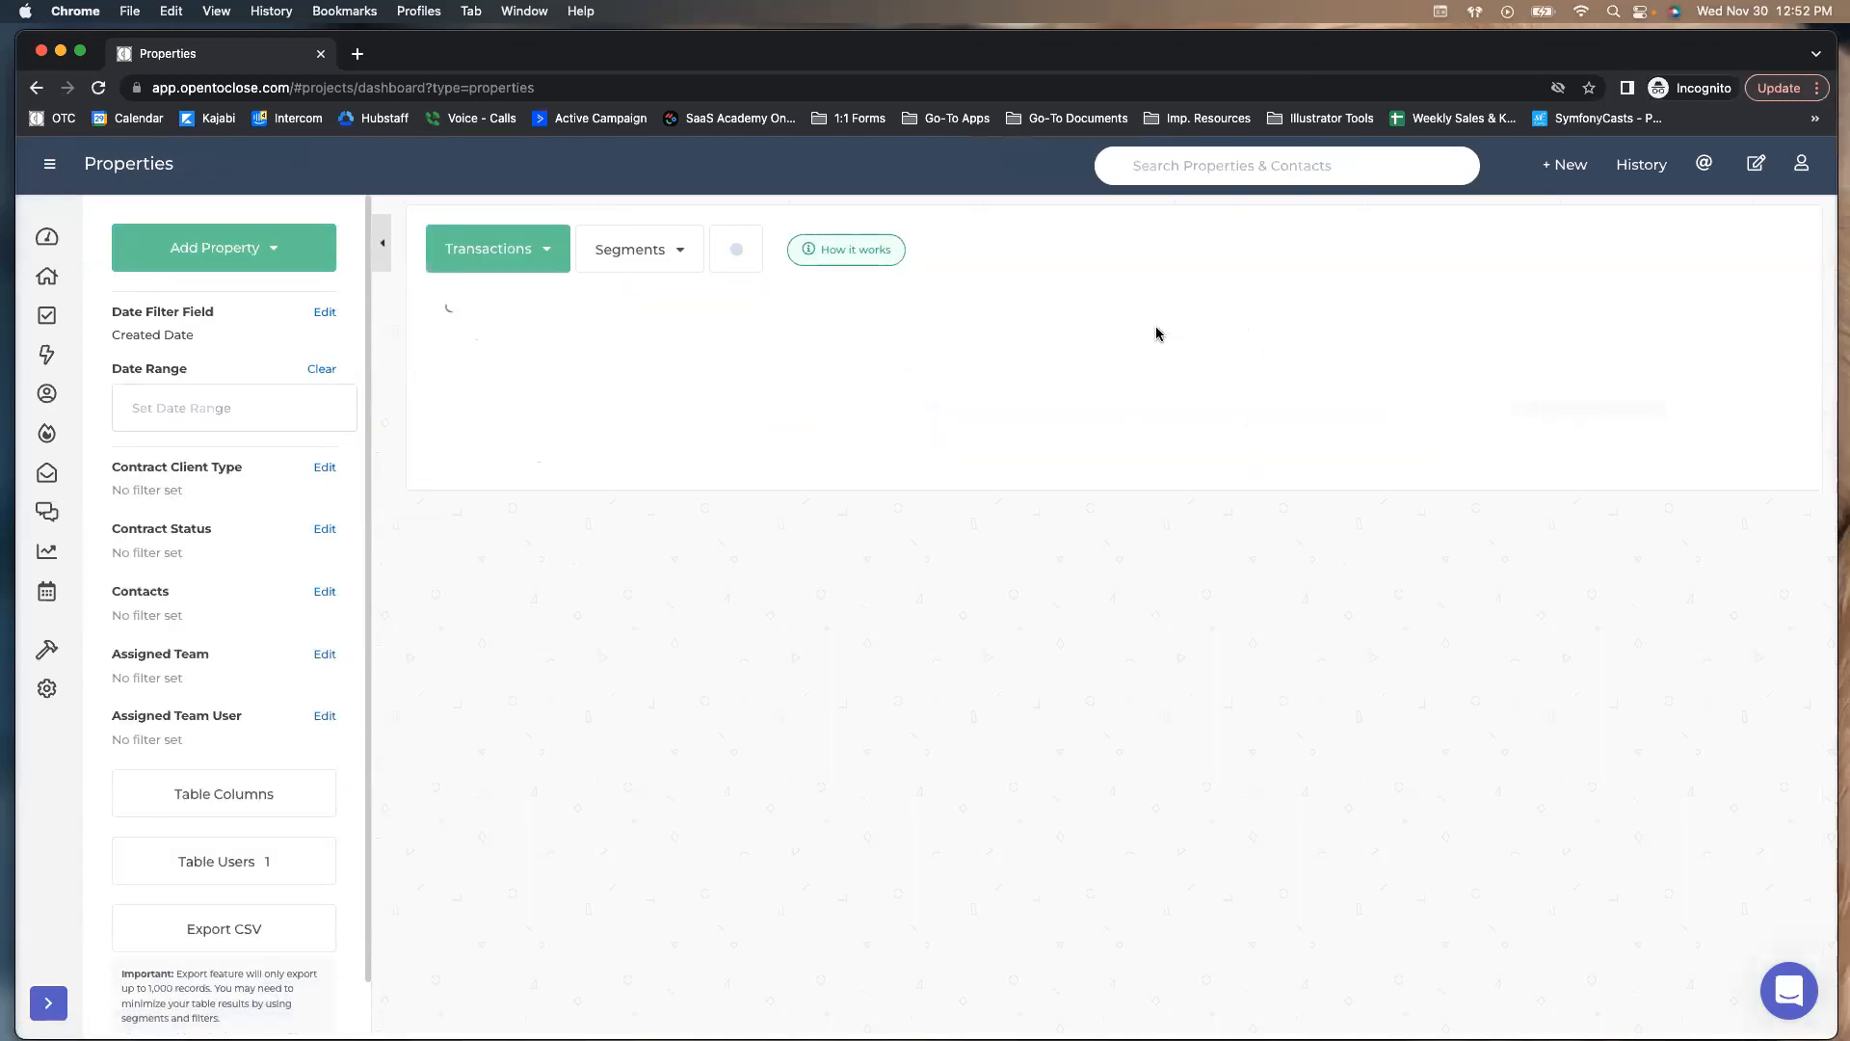
left_click(1274, 335)
left_click(1387, 337)
left_click(1563, 333)
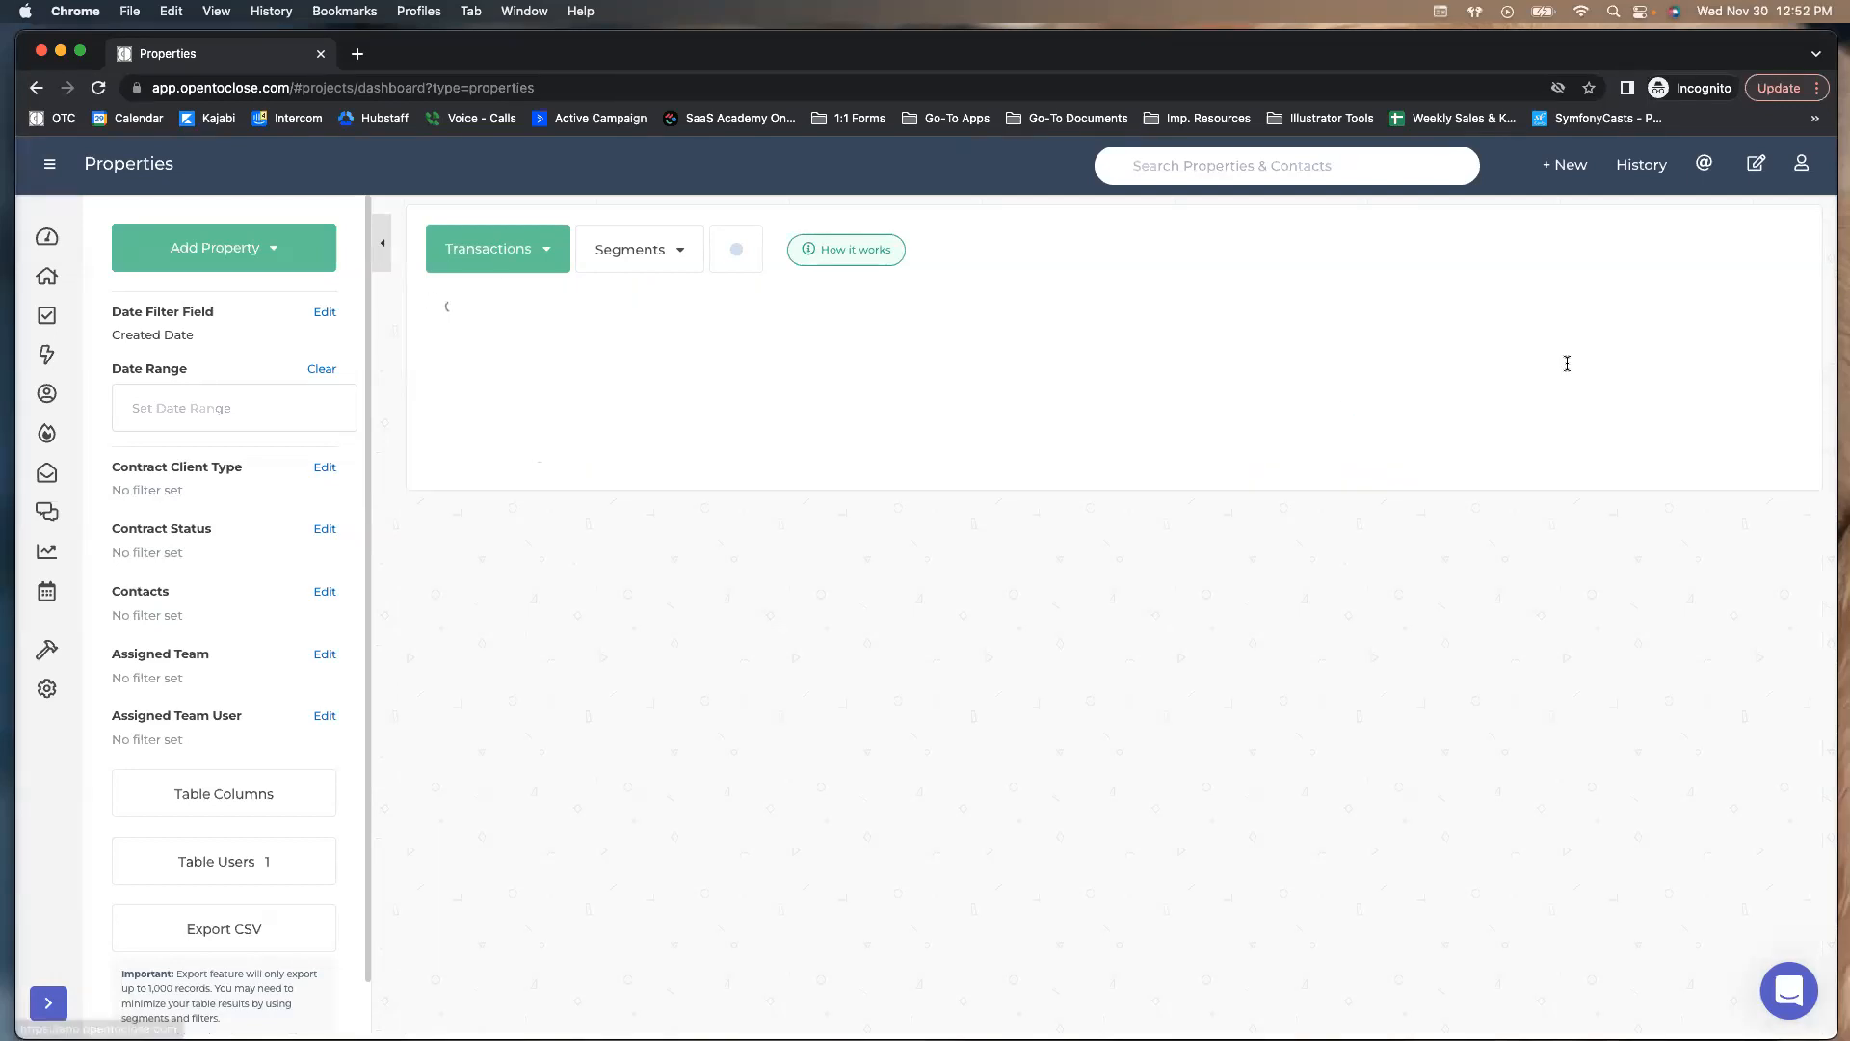
left_click(1712, 328)
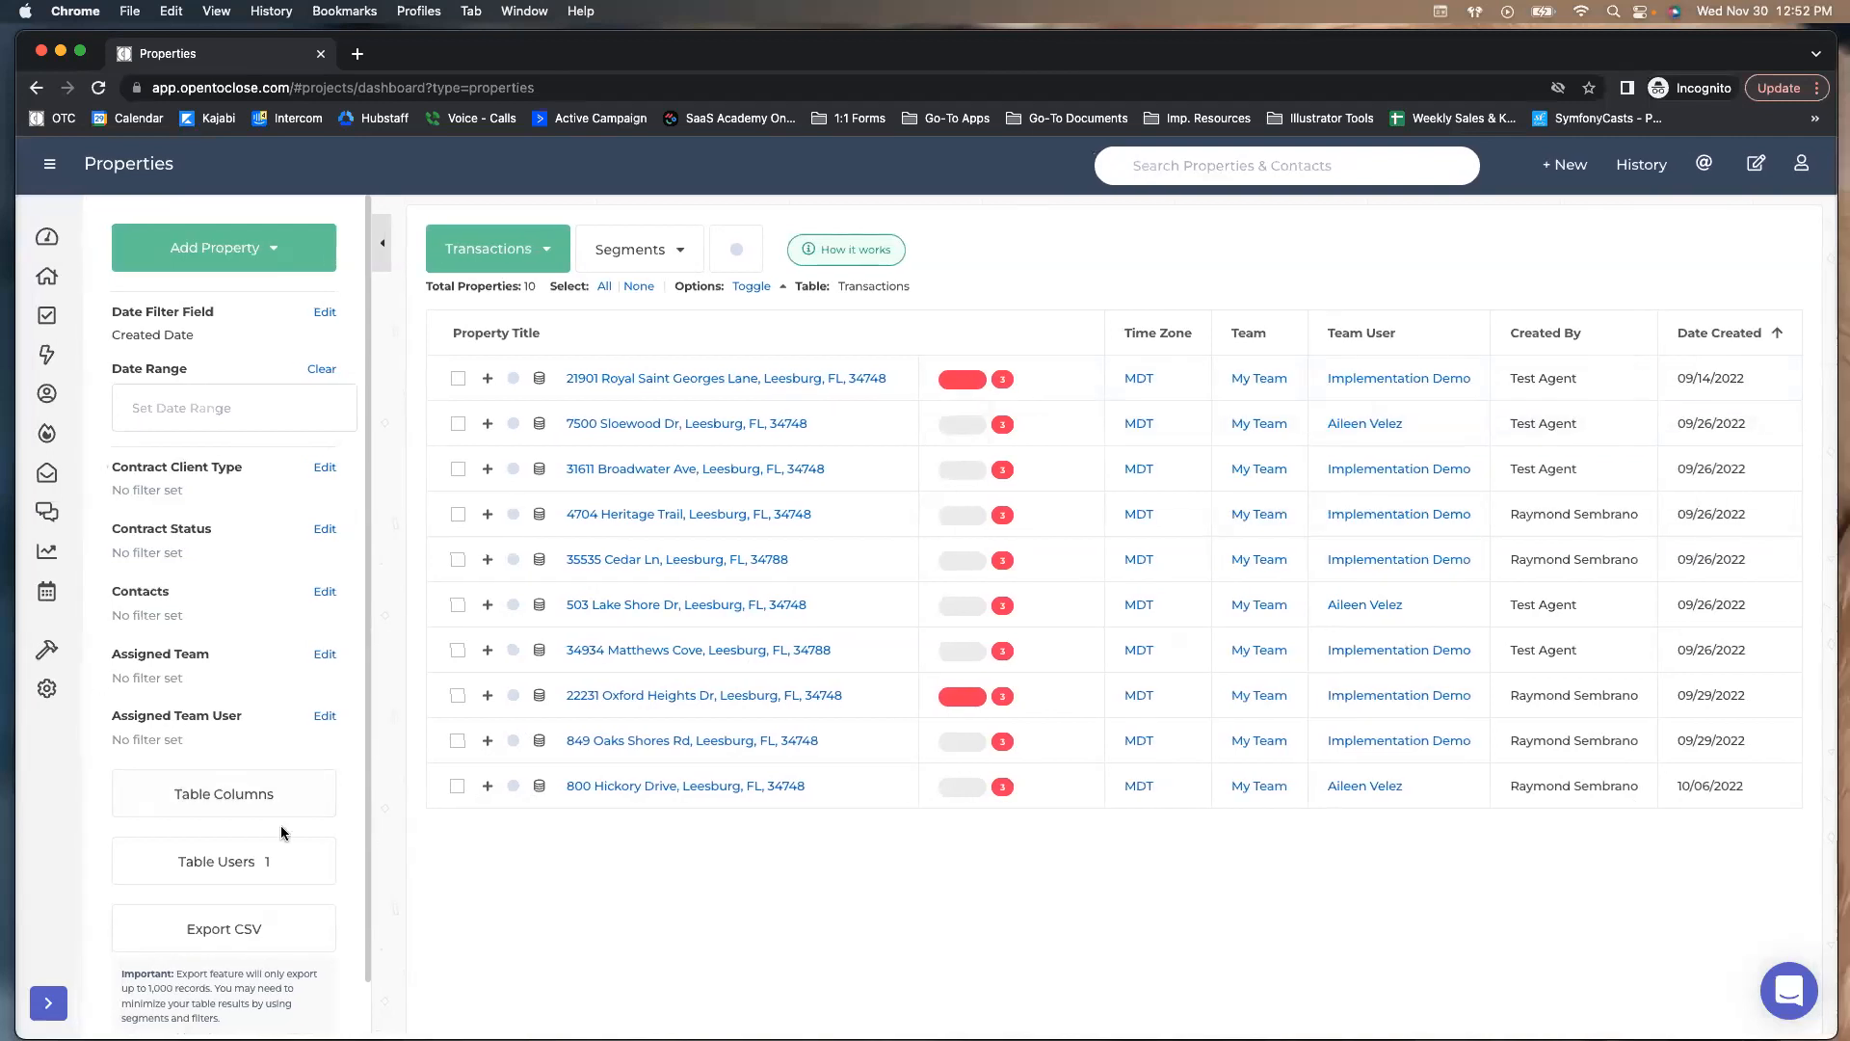
Add a Closing Date column to the table and sort by it in both directions
left_click(262, 804)
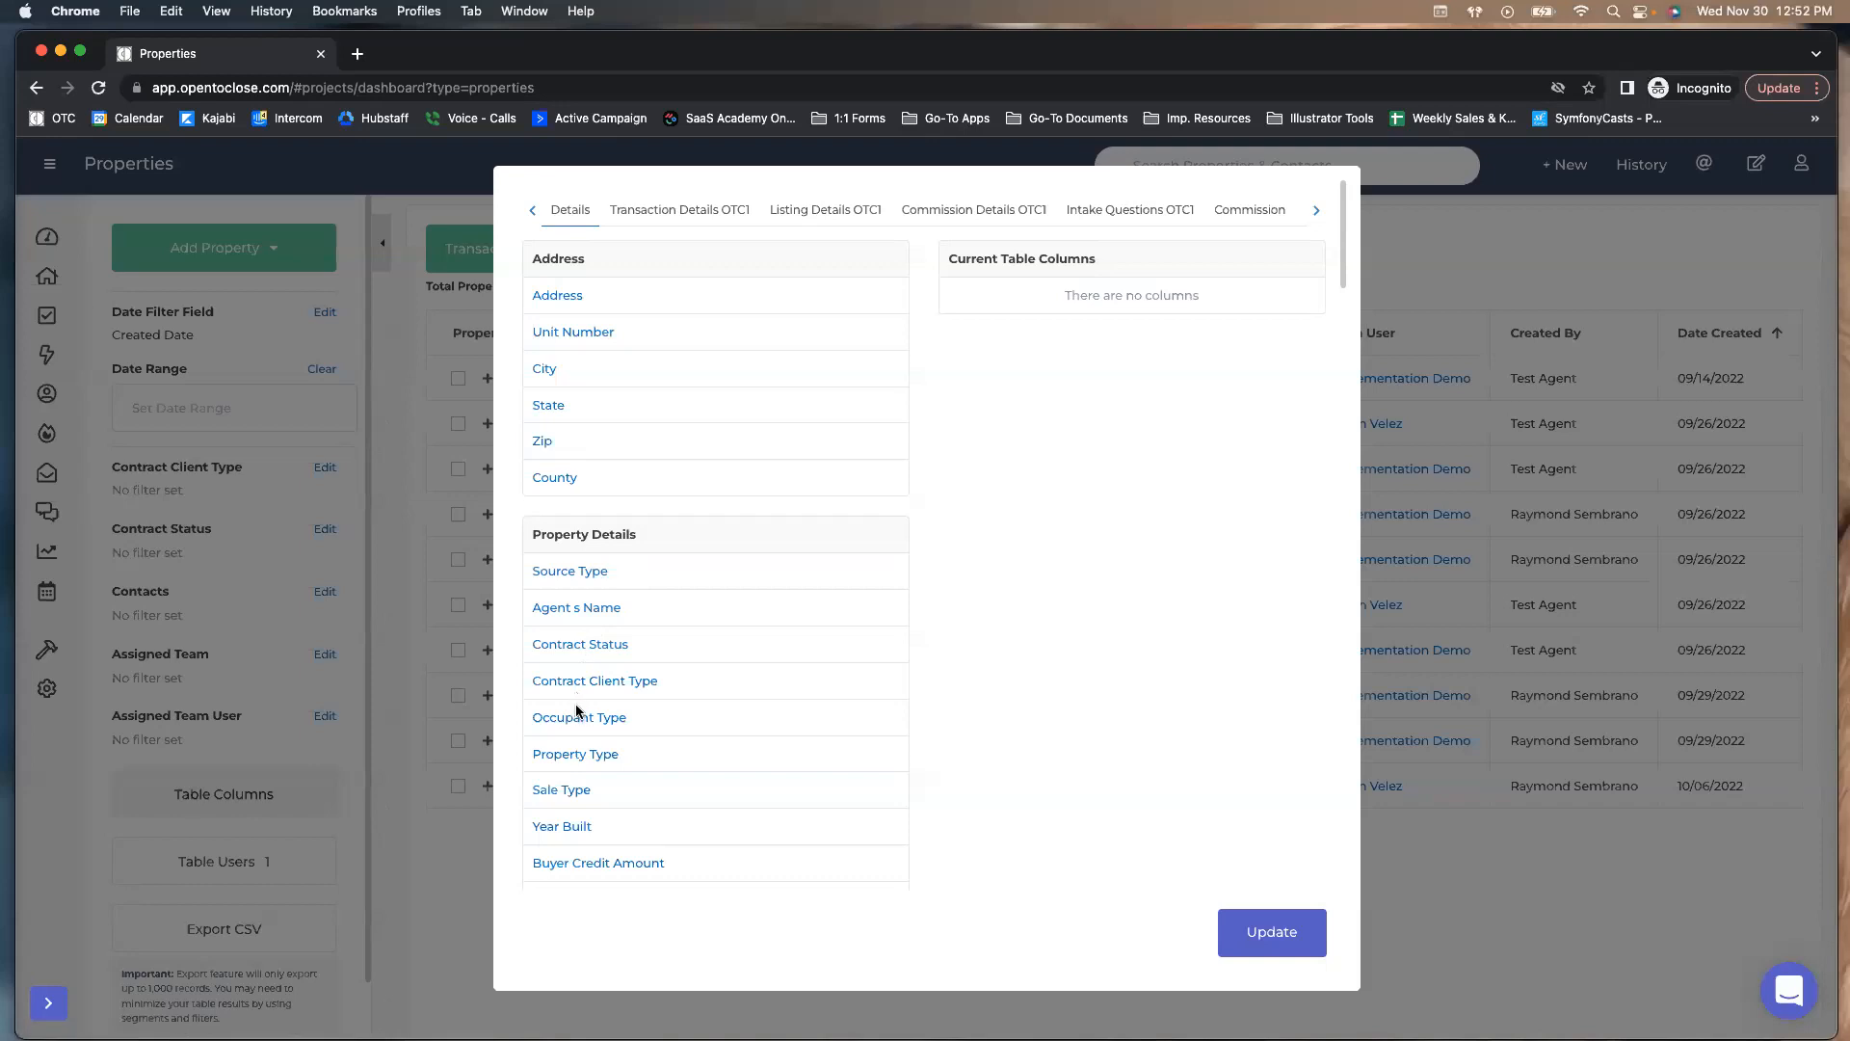
scroll(580, 696, "down", 5)
scroll(583, 714, "down", 3)
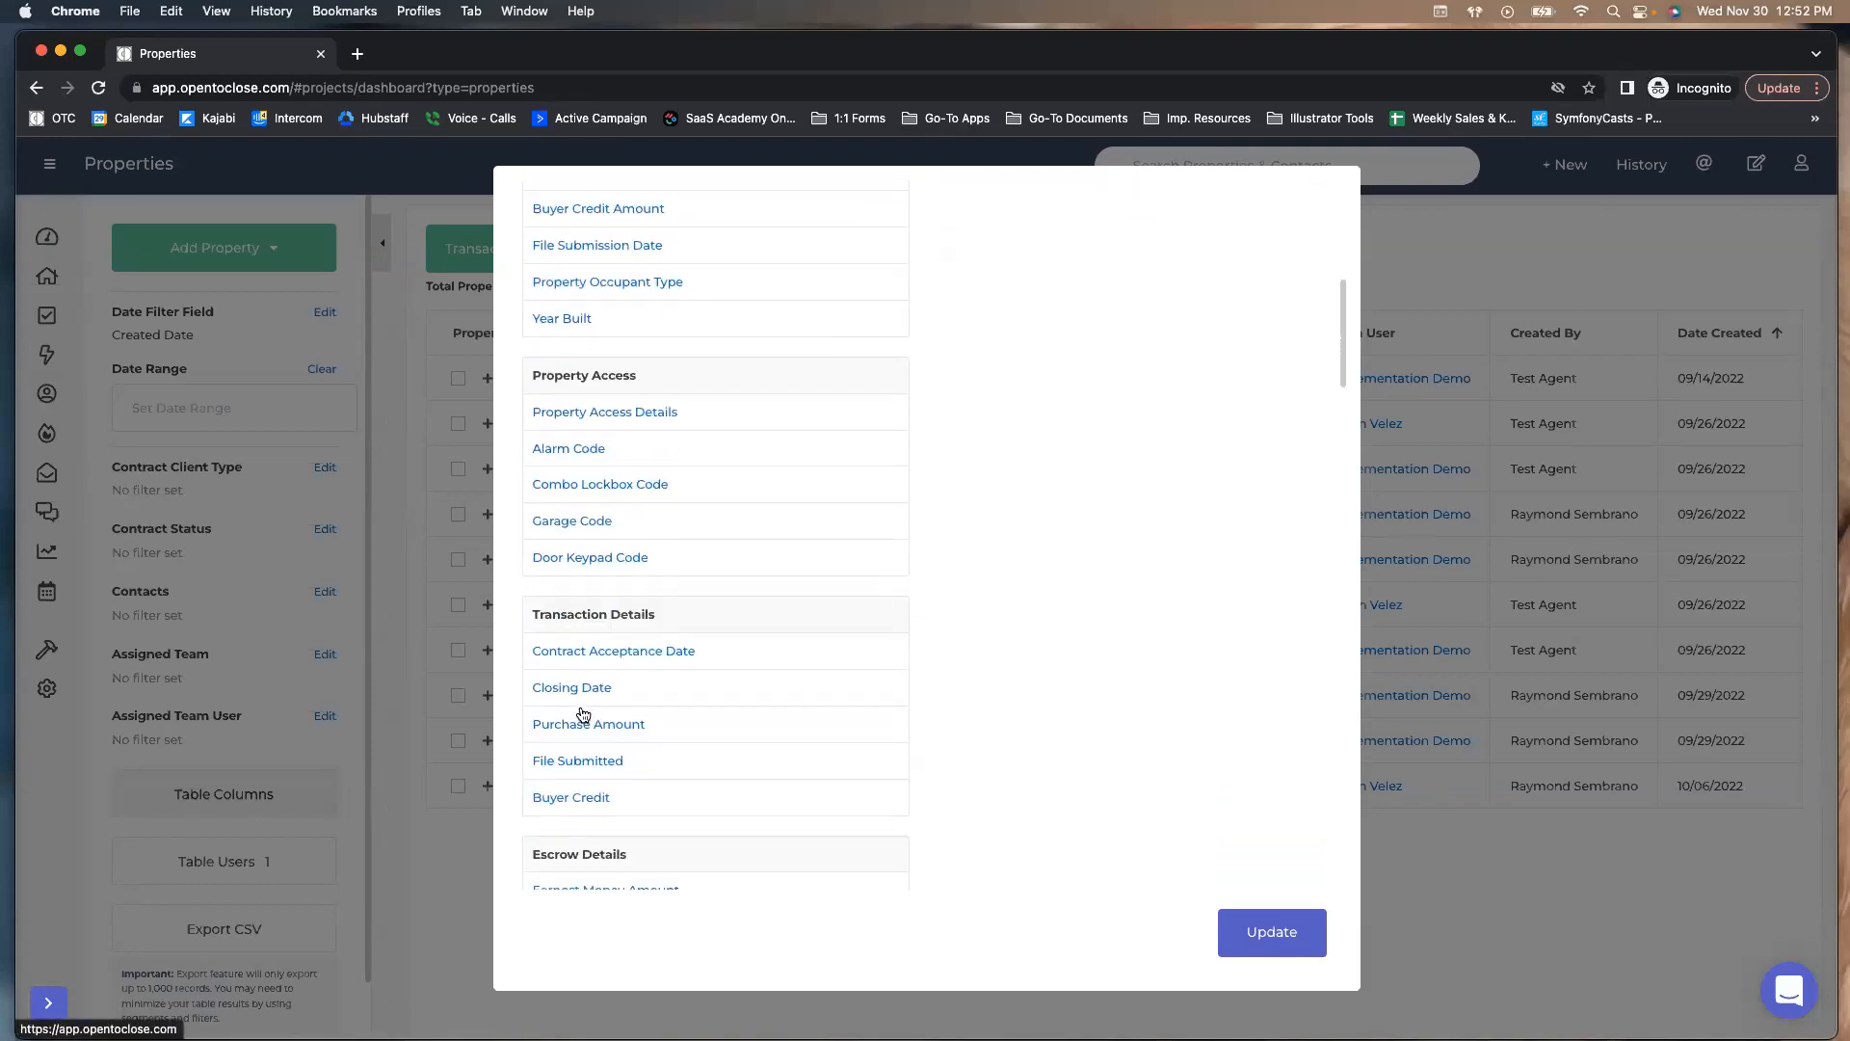
left_click(581, 586)
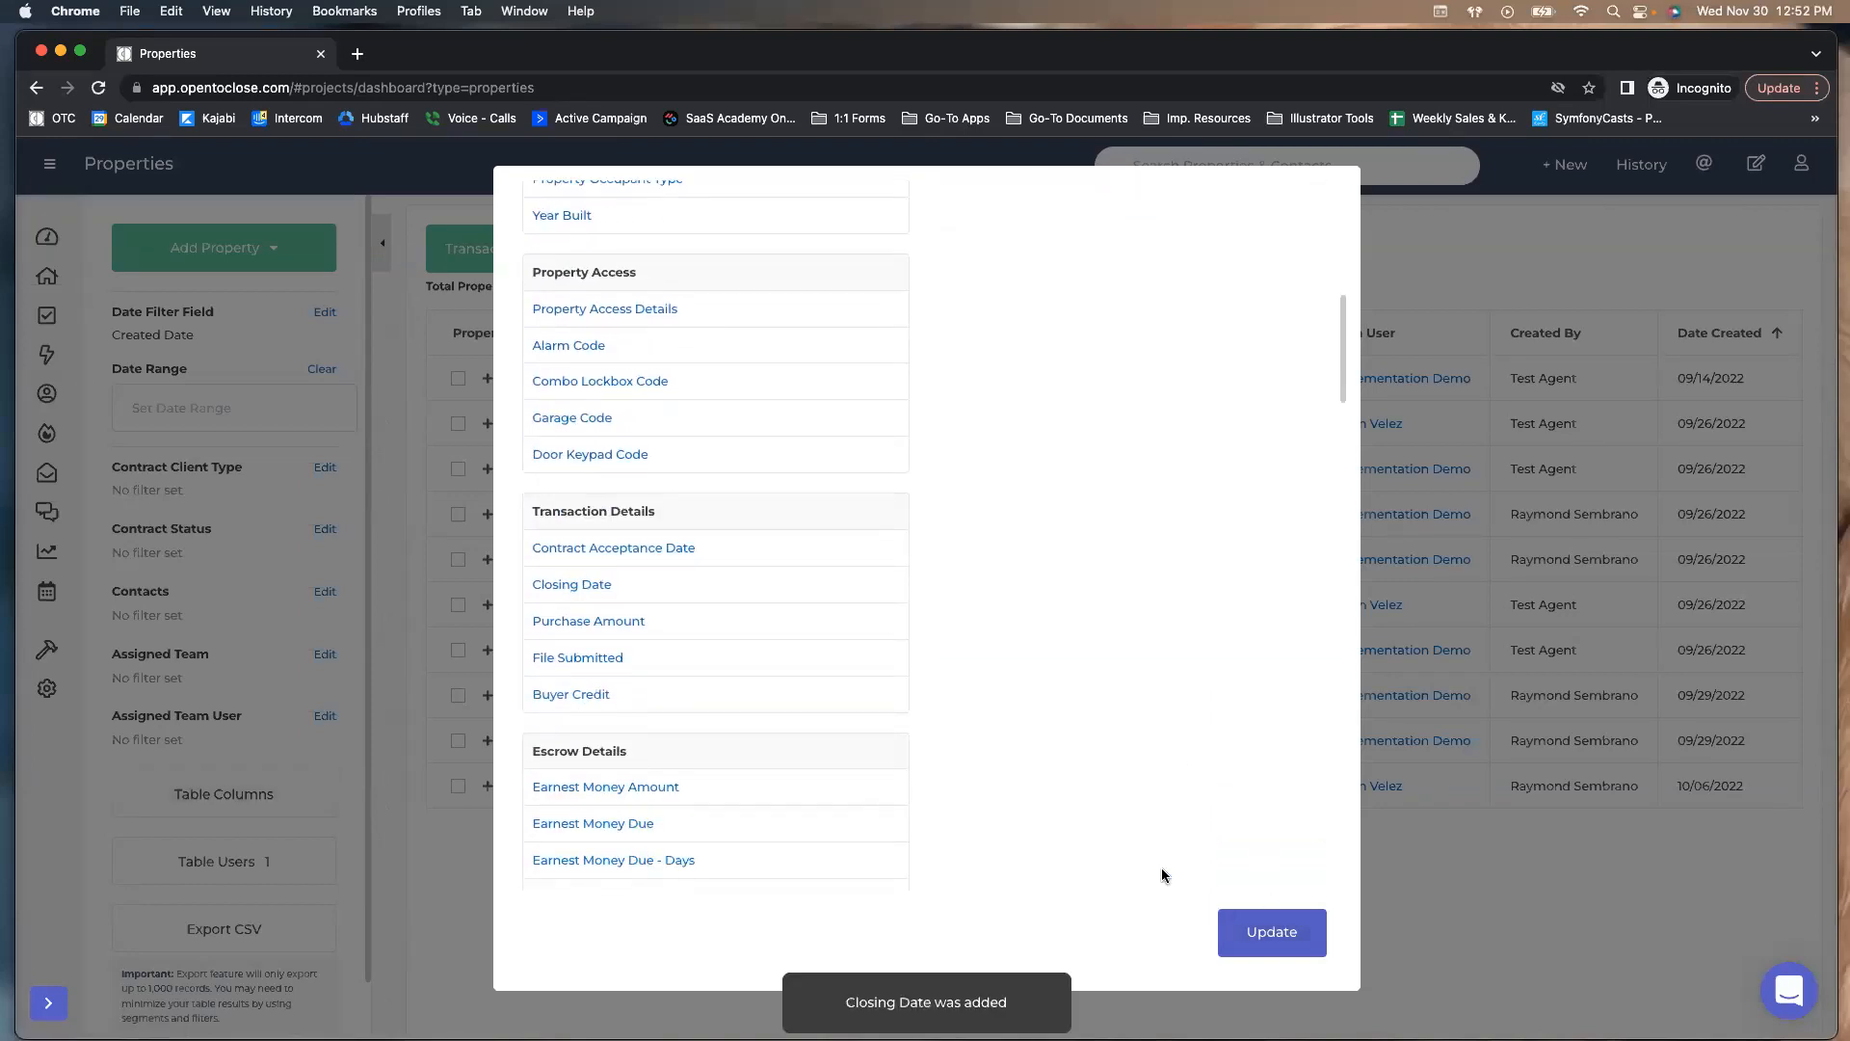
left_click(1272, 932)
scroll(1291, 485, "right", 2)
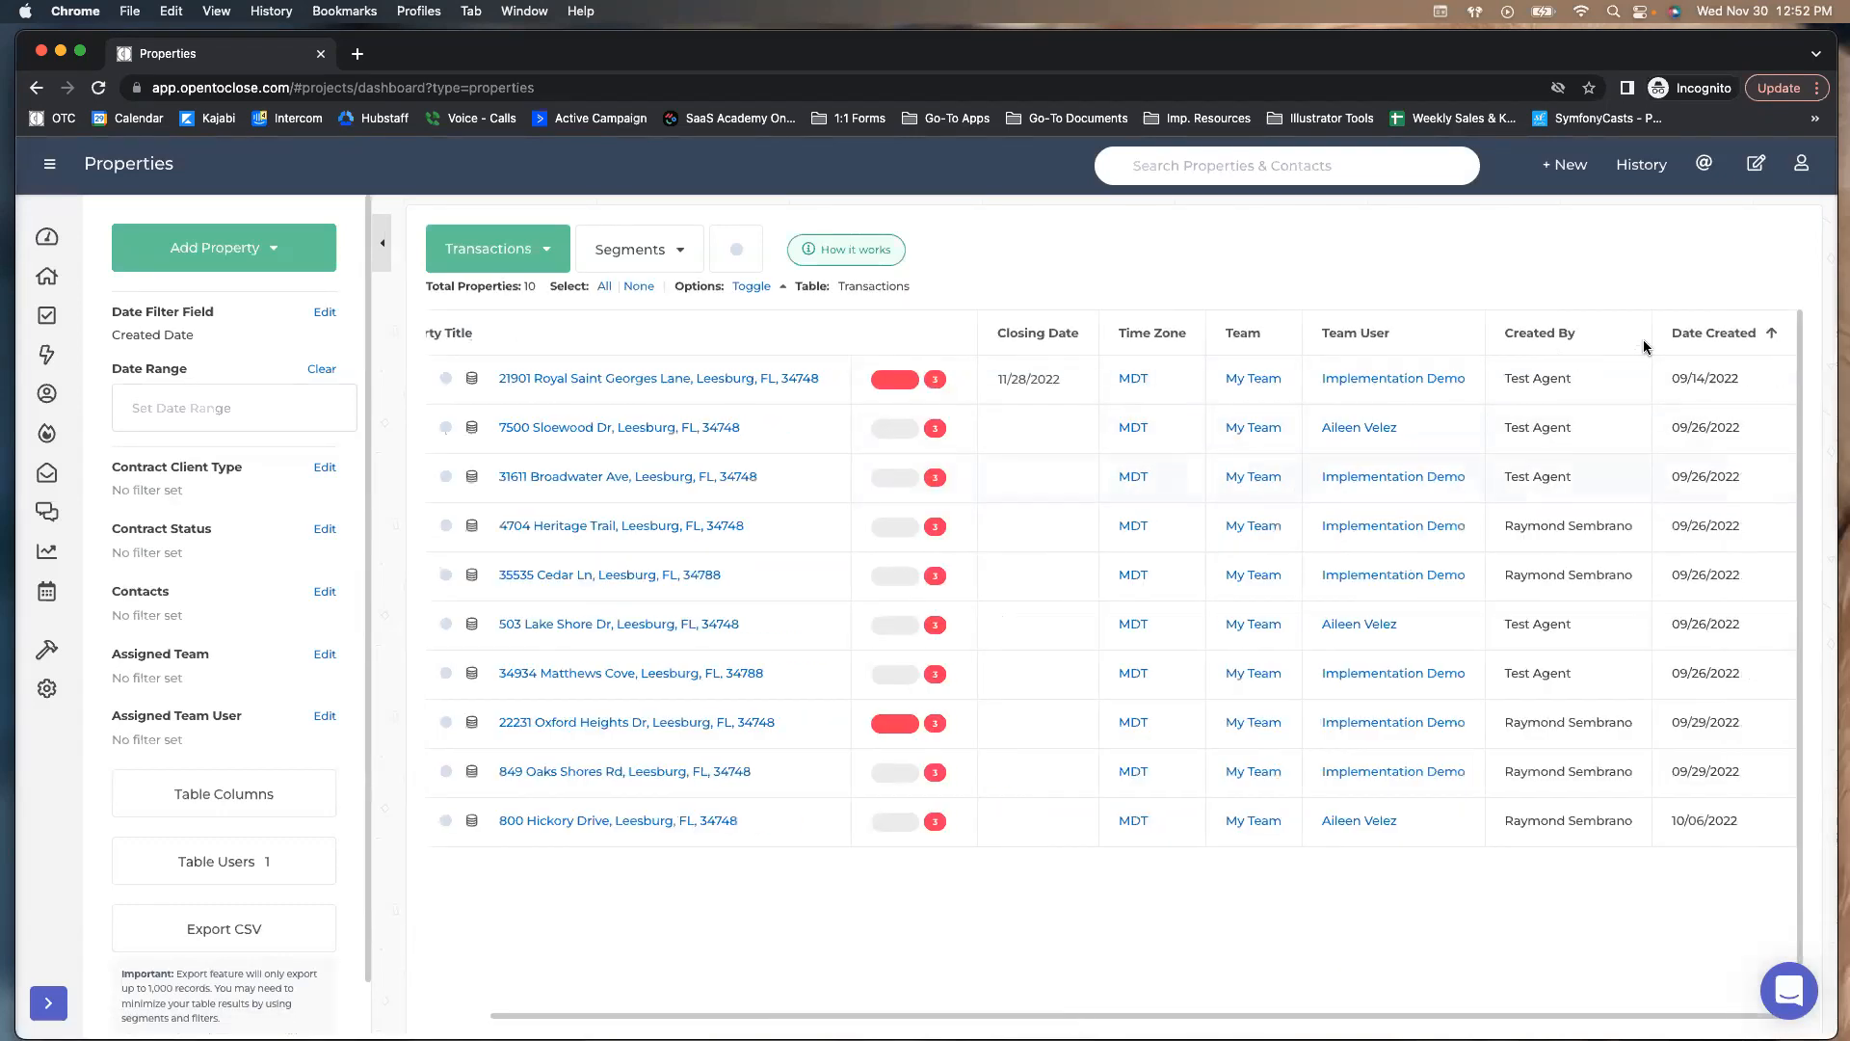
left_click(1007, 335)
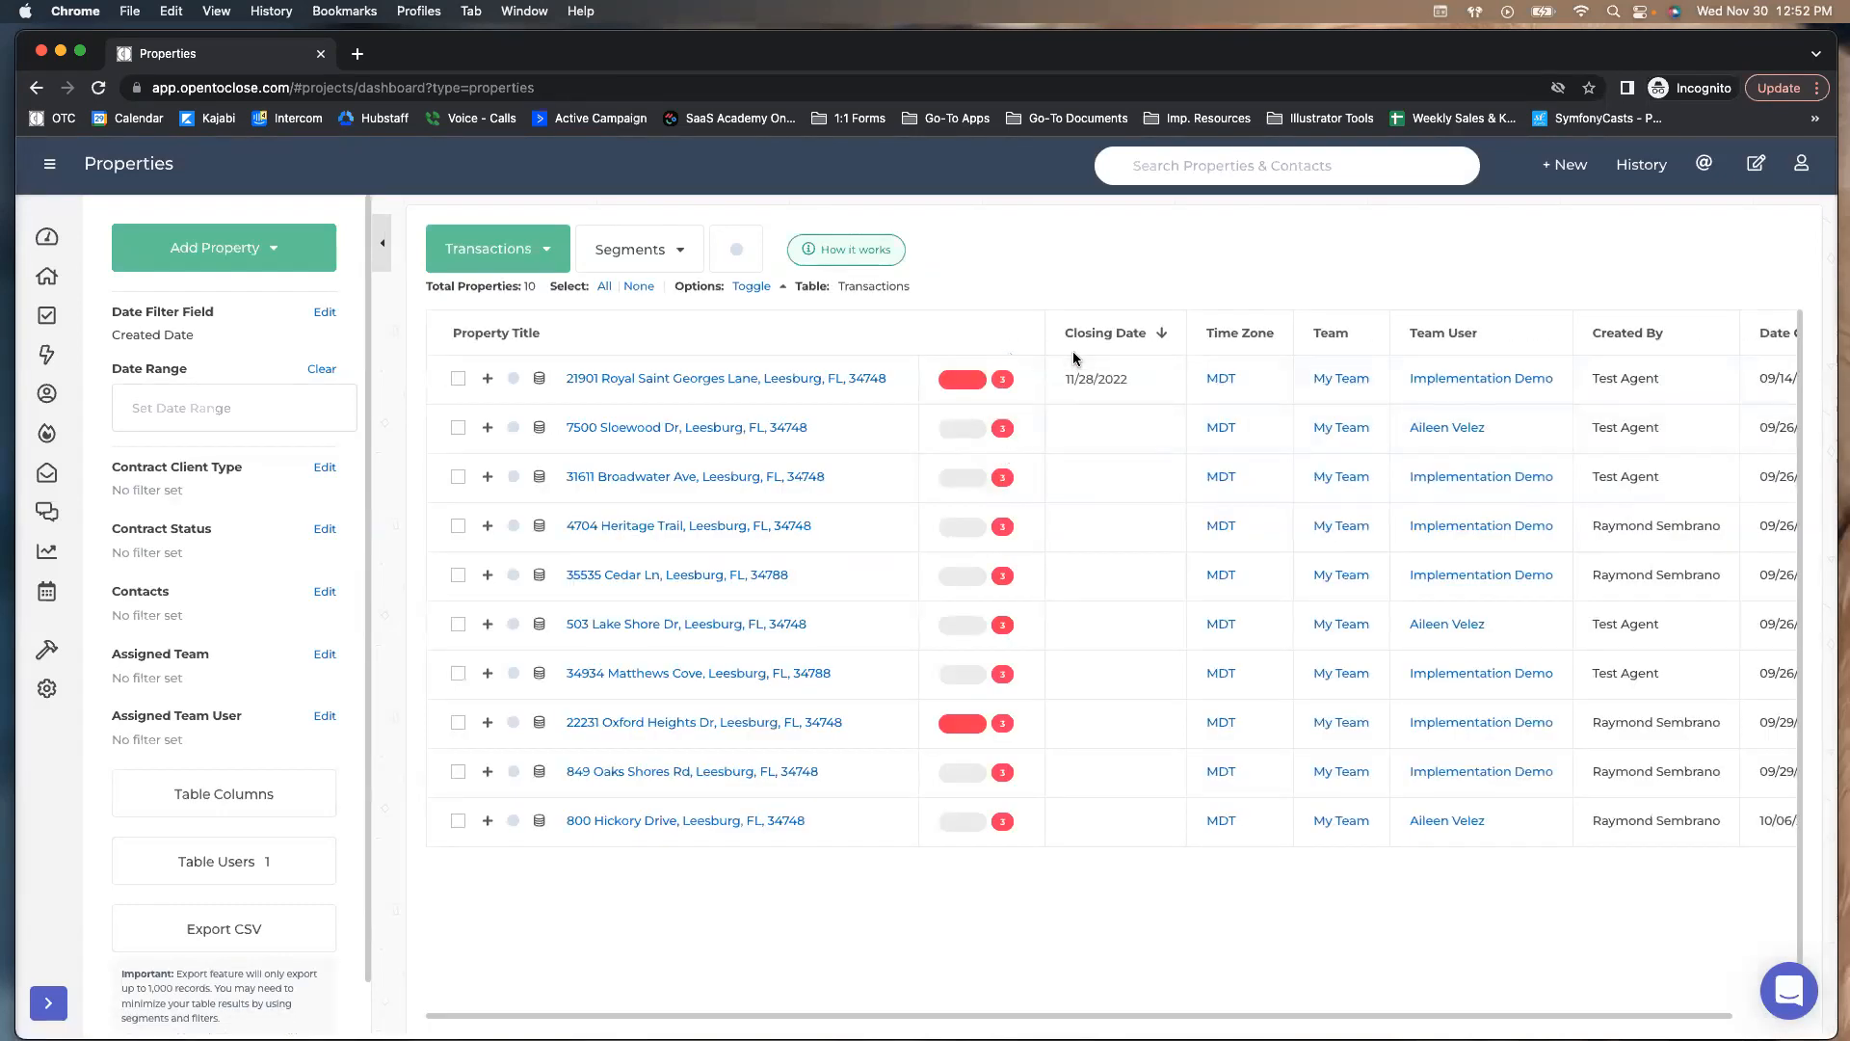
left_click(1086, 333)
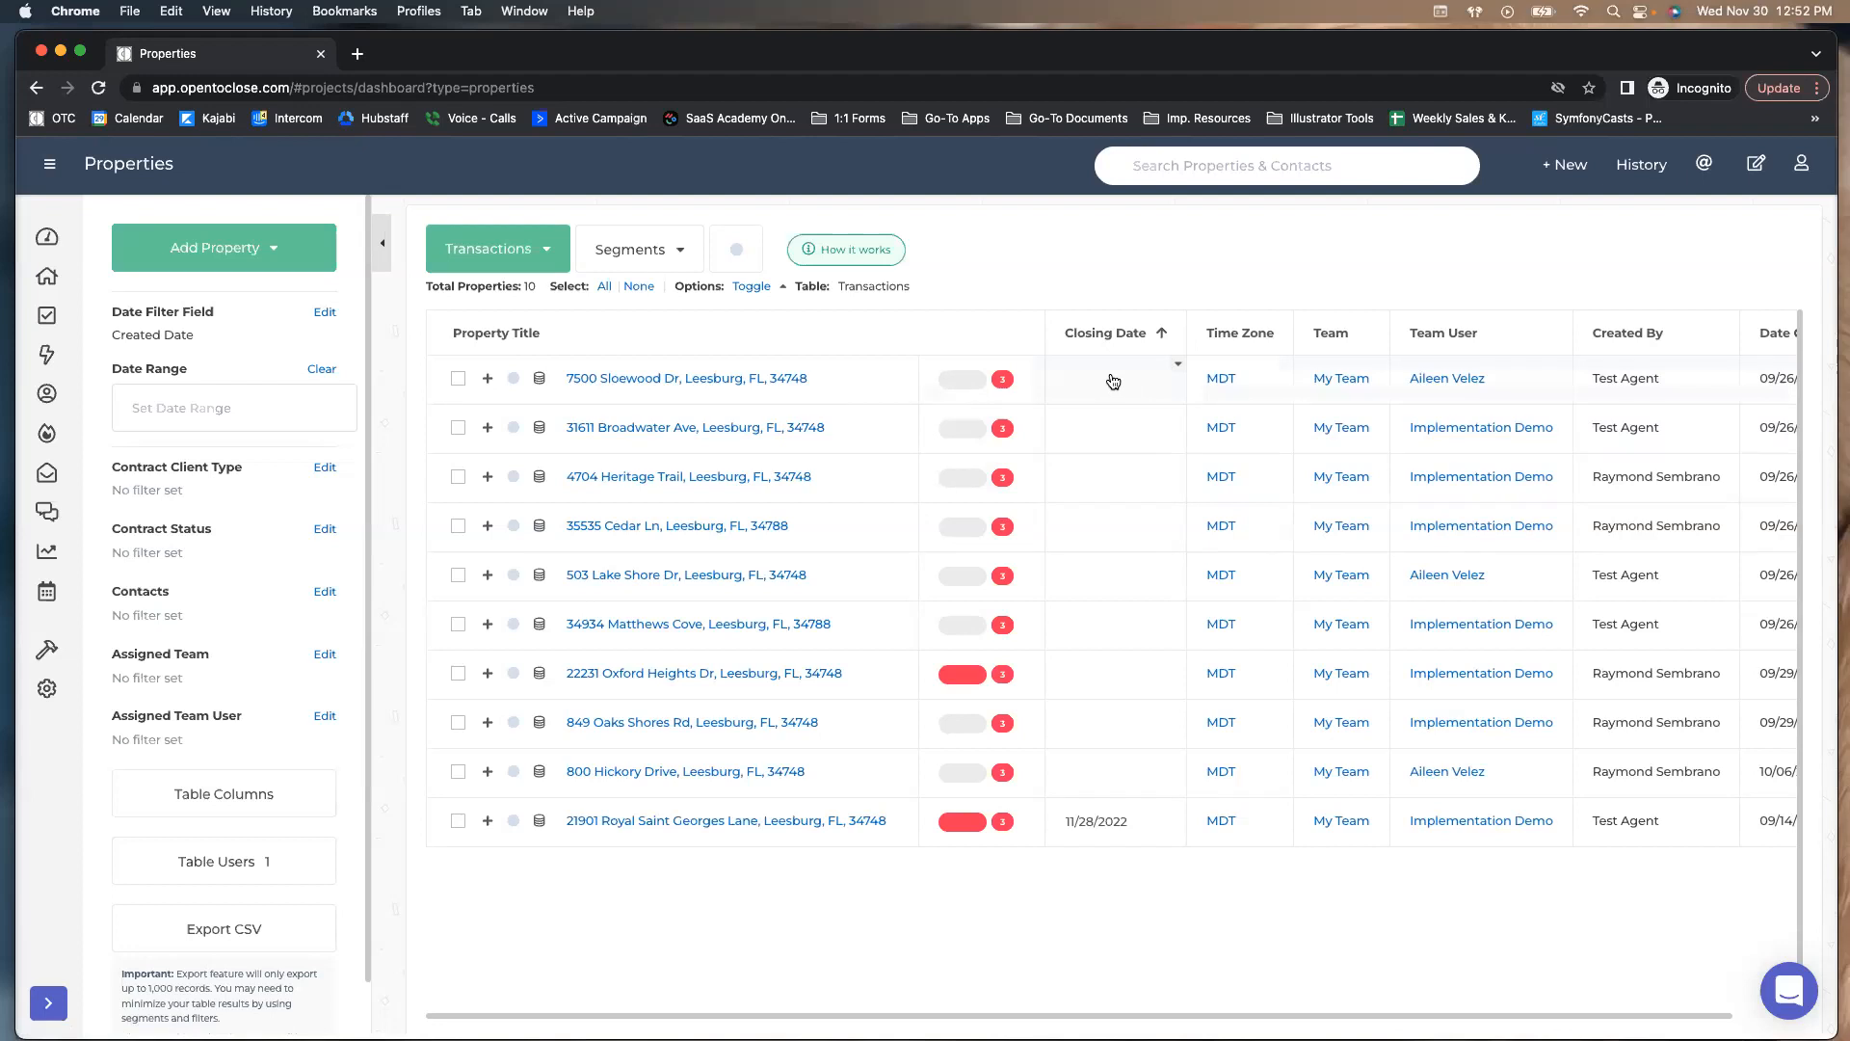
Add Contract Status and Contract Client Type columns and sort by Contract Status
scroll(207, 781, "down", 1)
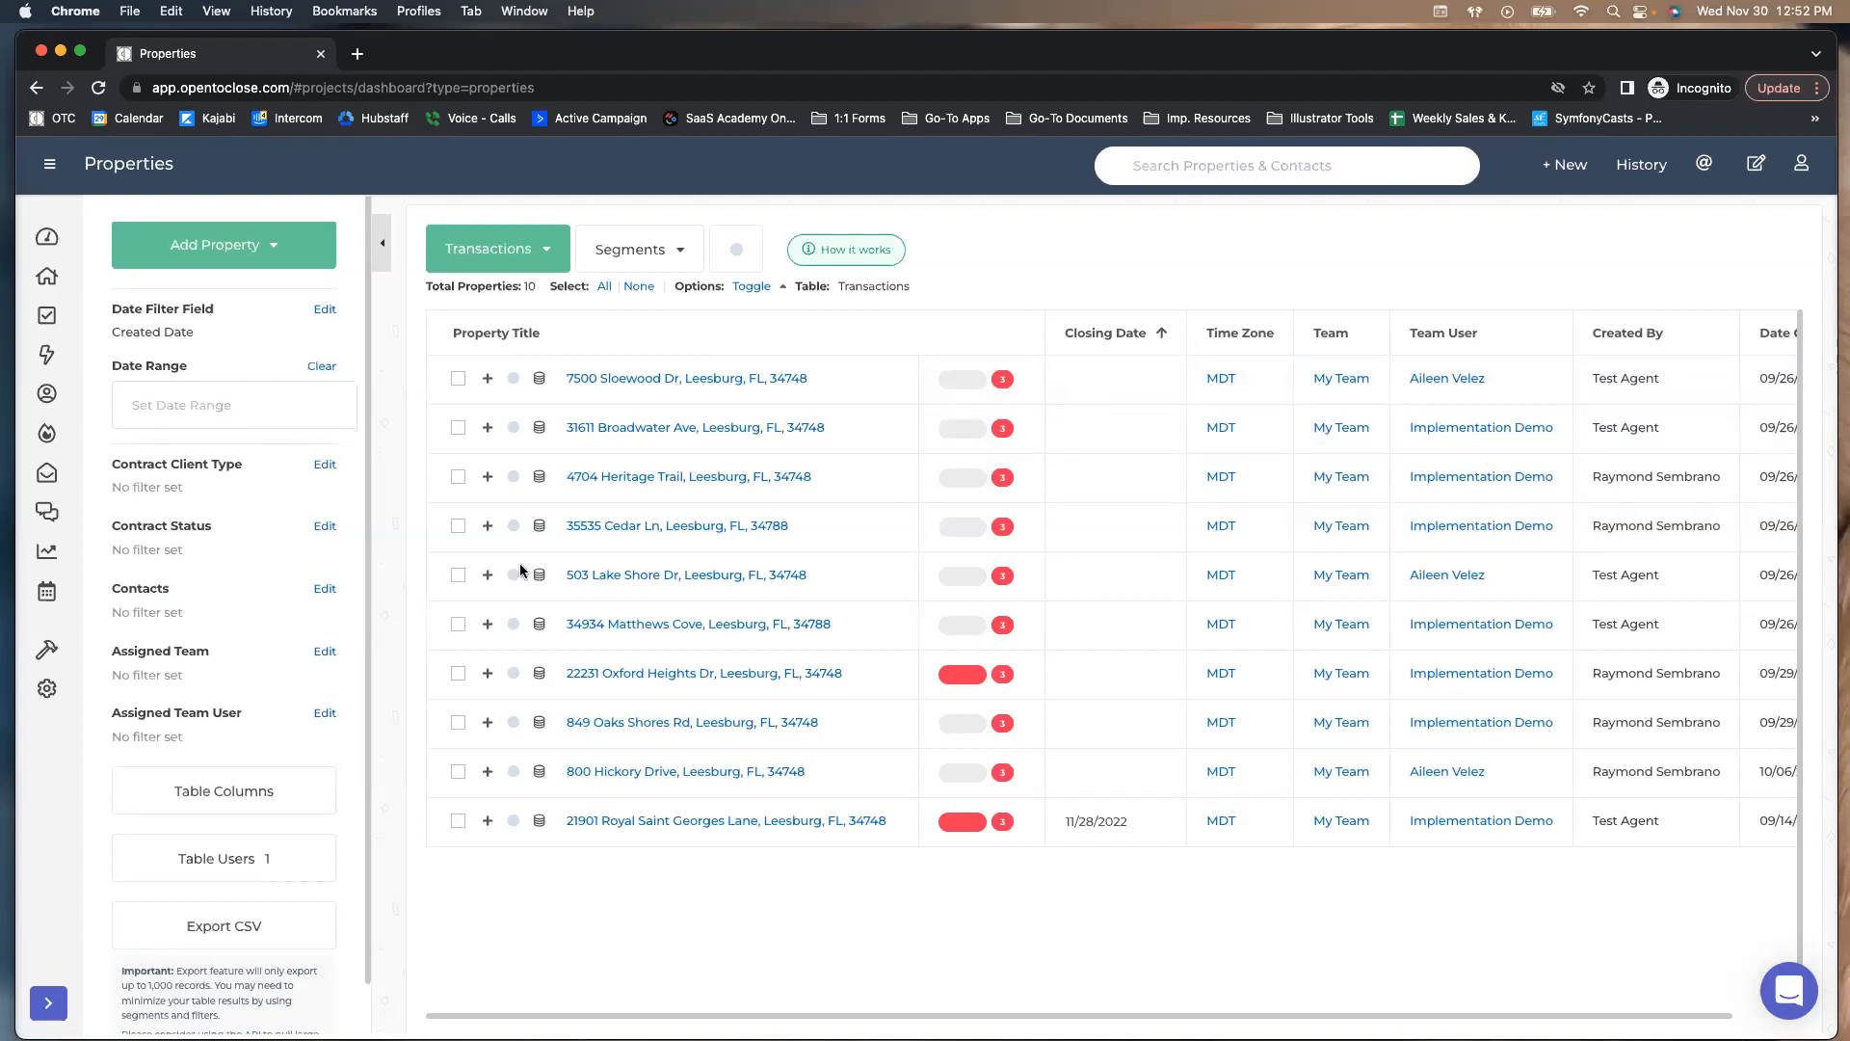
left_click(213, 778)
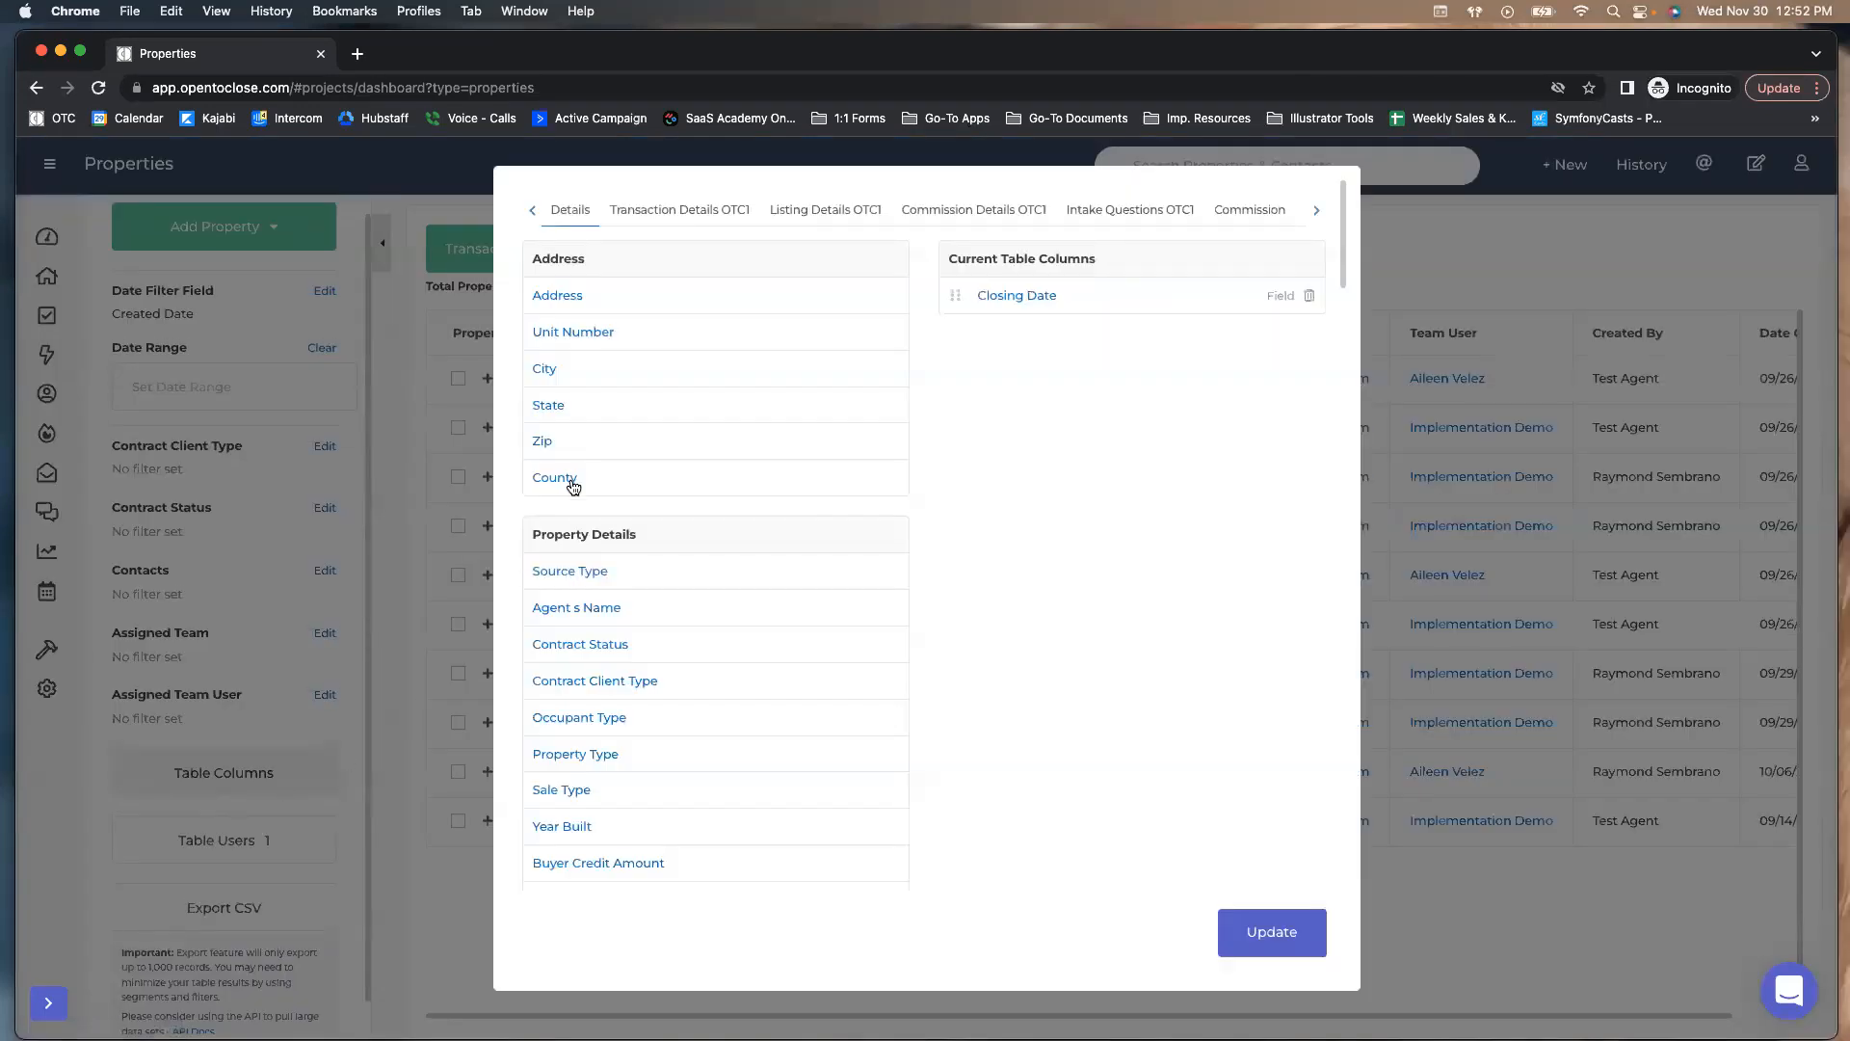
left_click(557, 644)
left_click(553, 682)
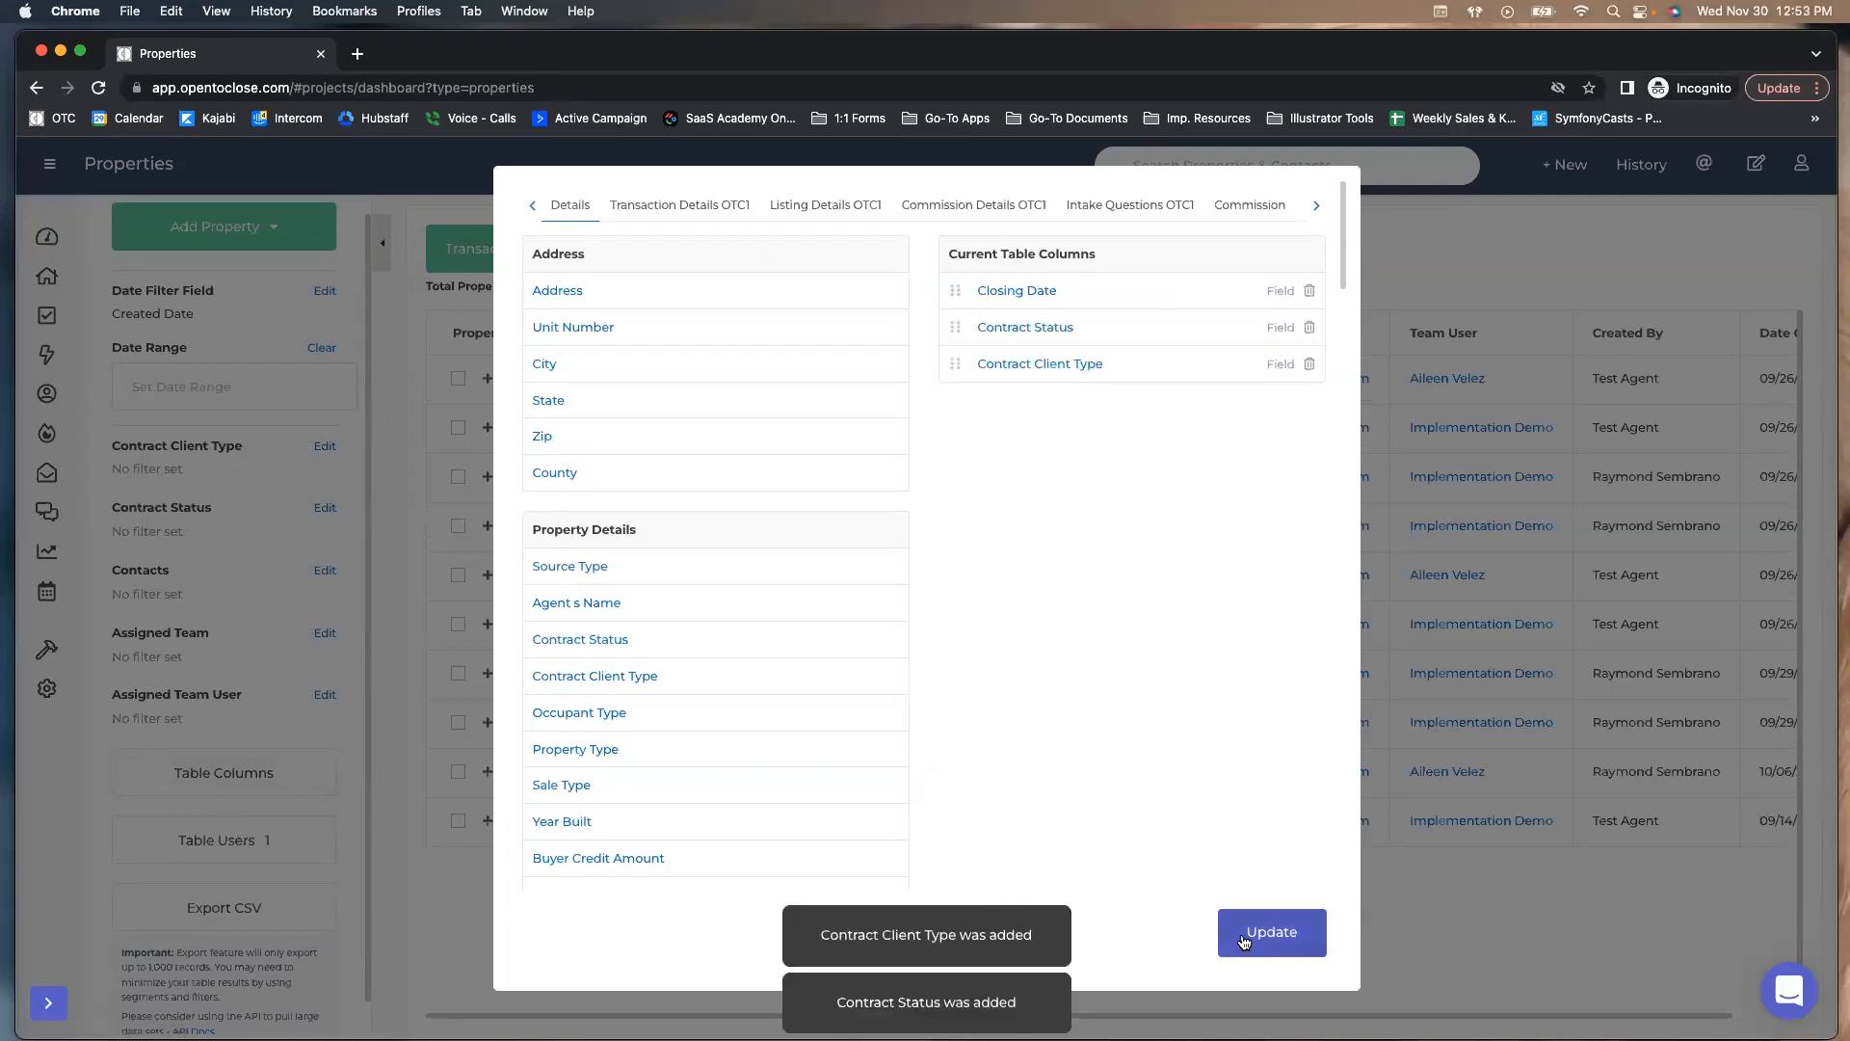
left_click(1257, 935)
left_click(1216, 335)
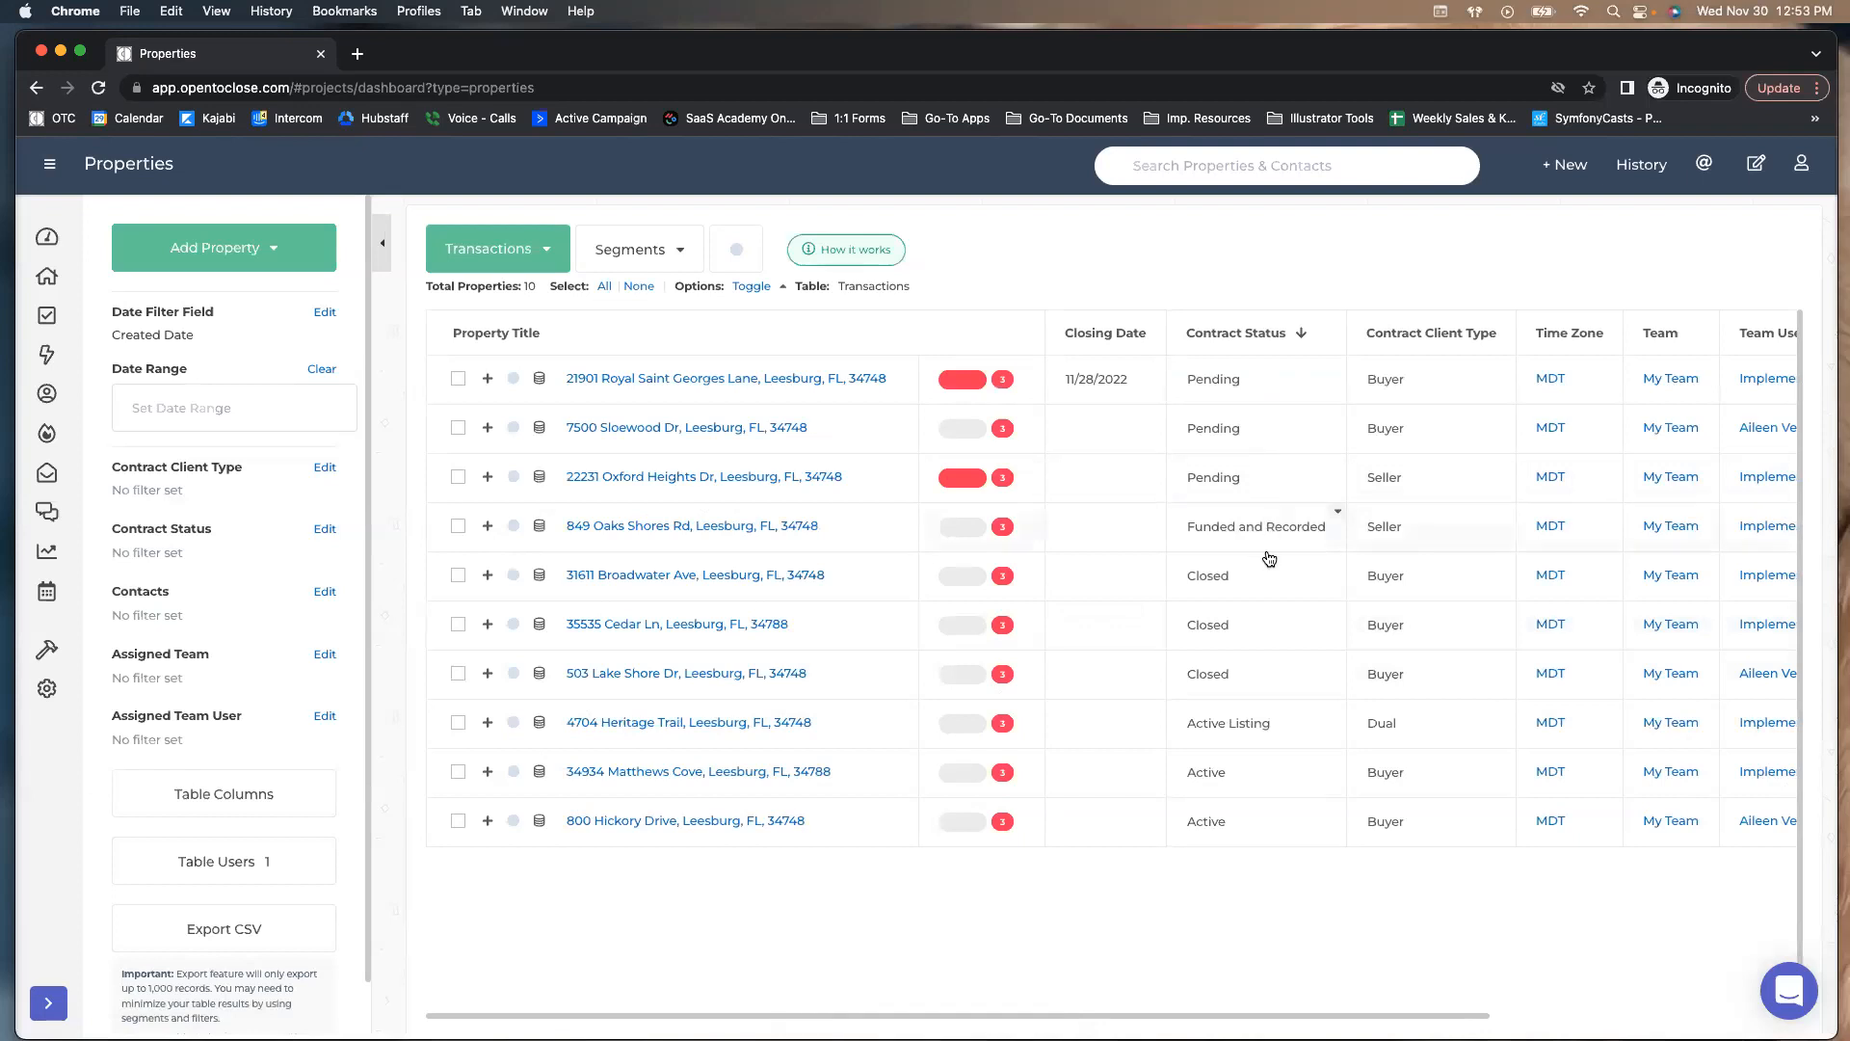
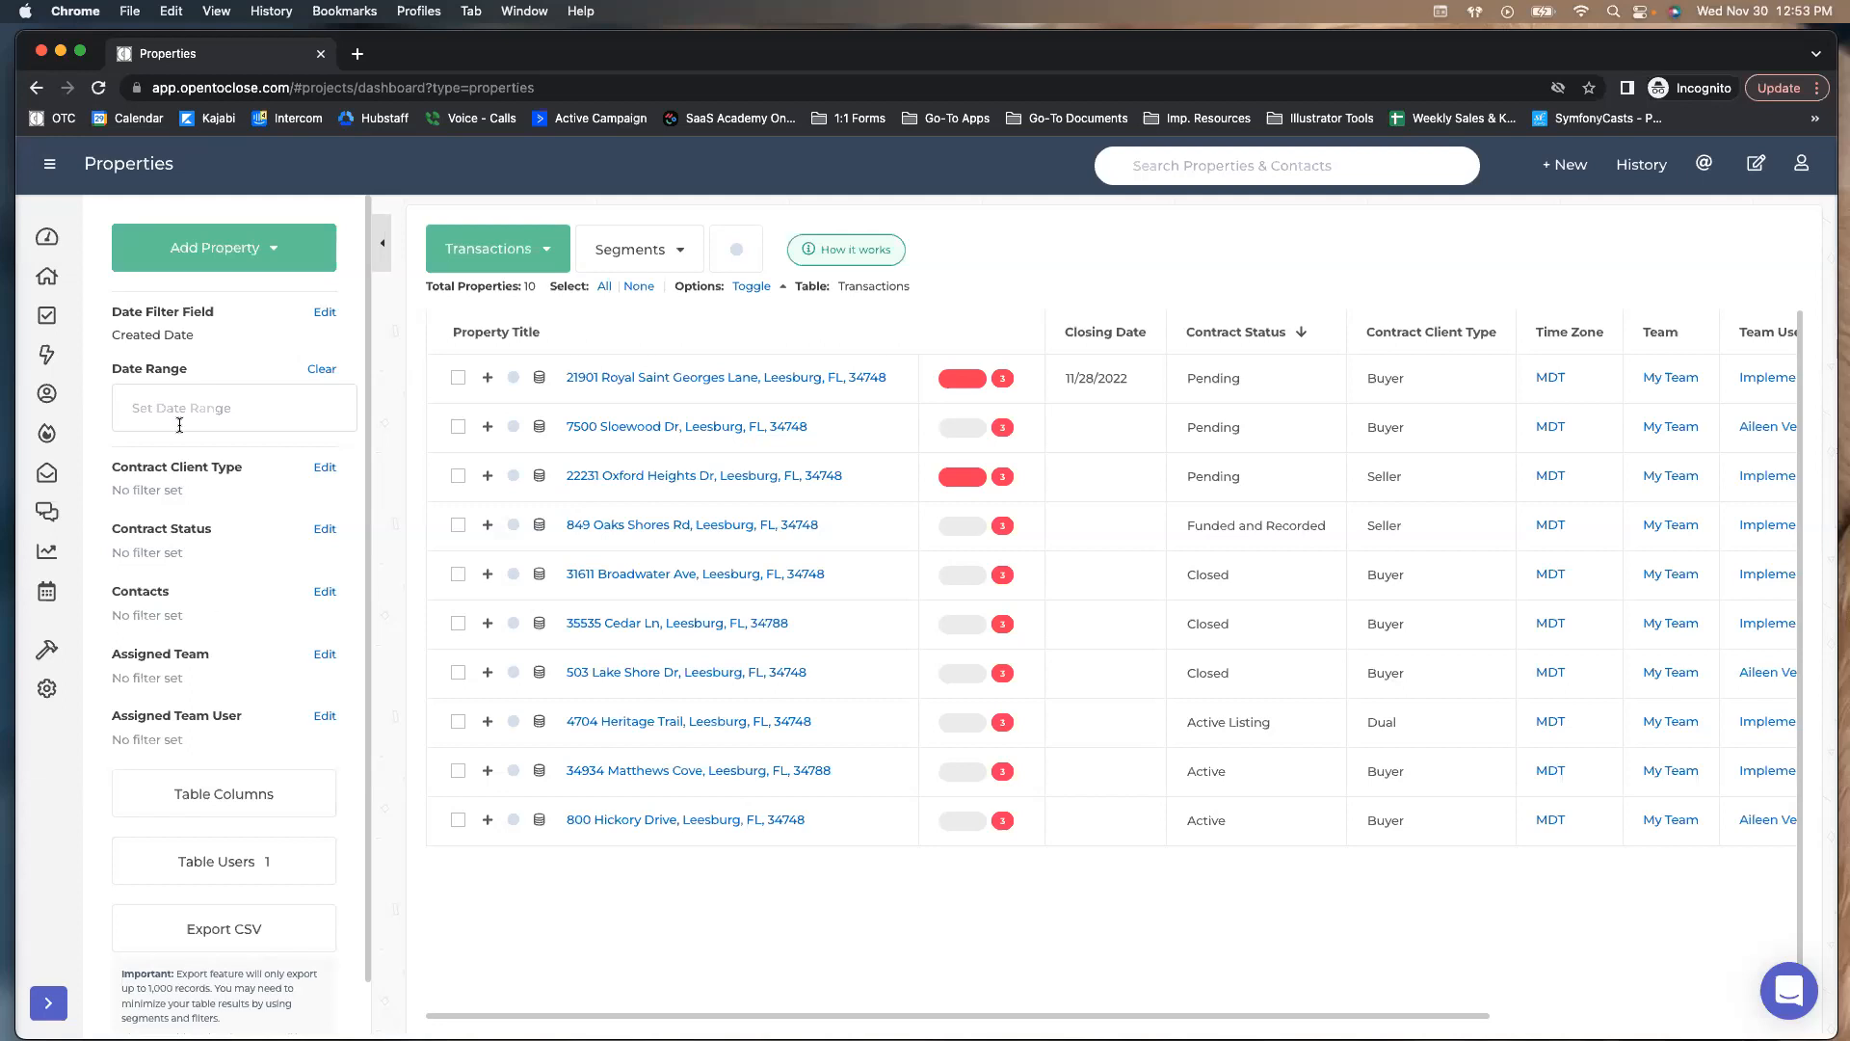
View the Commission field group in the Field Editor twice, closing the editor each time
mouse_move(63, 654)
left_click(143, 691)
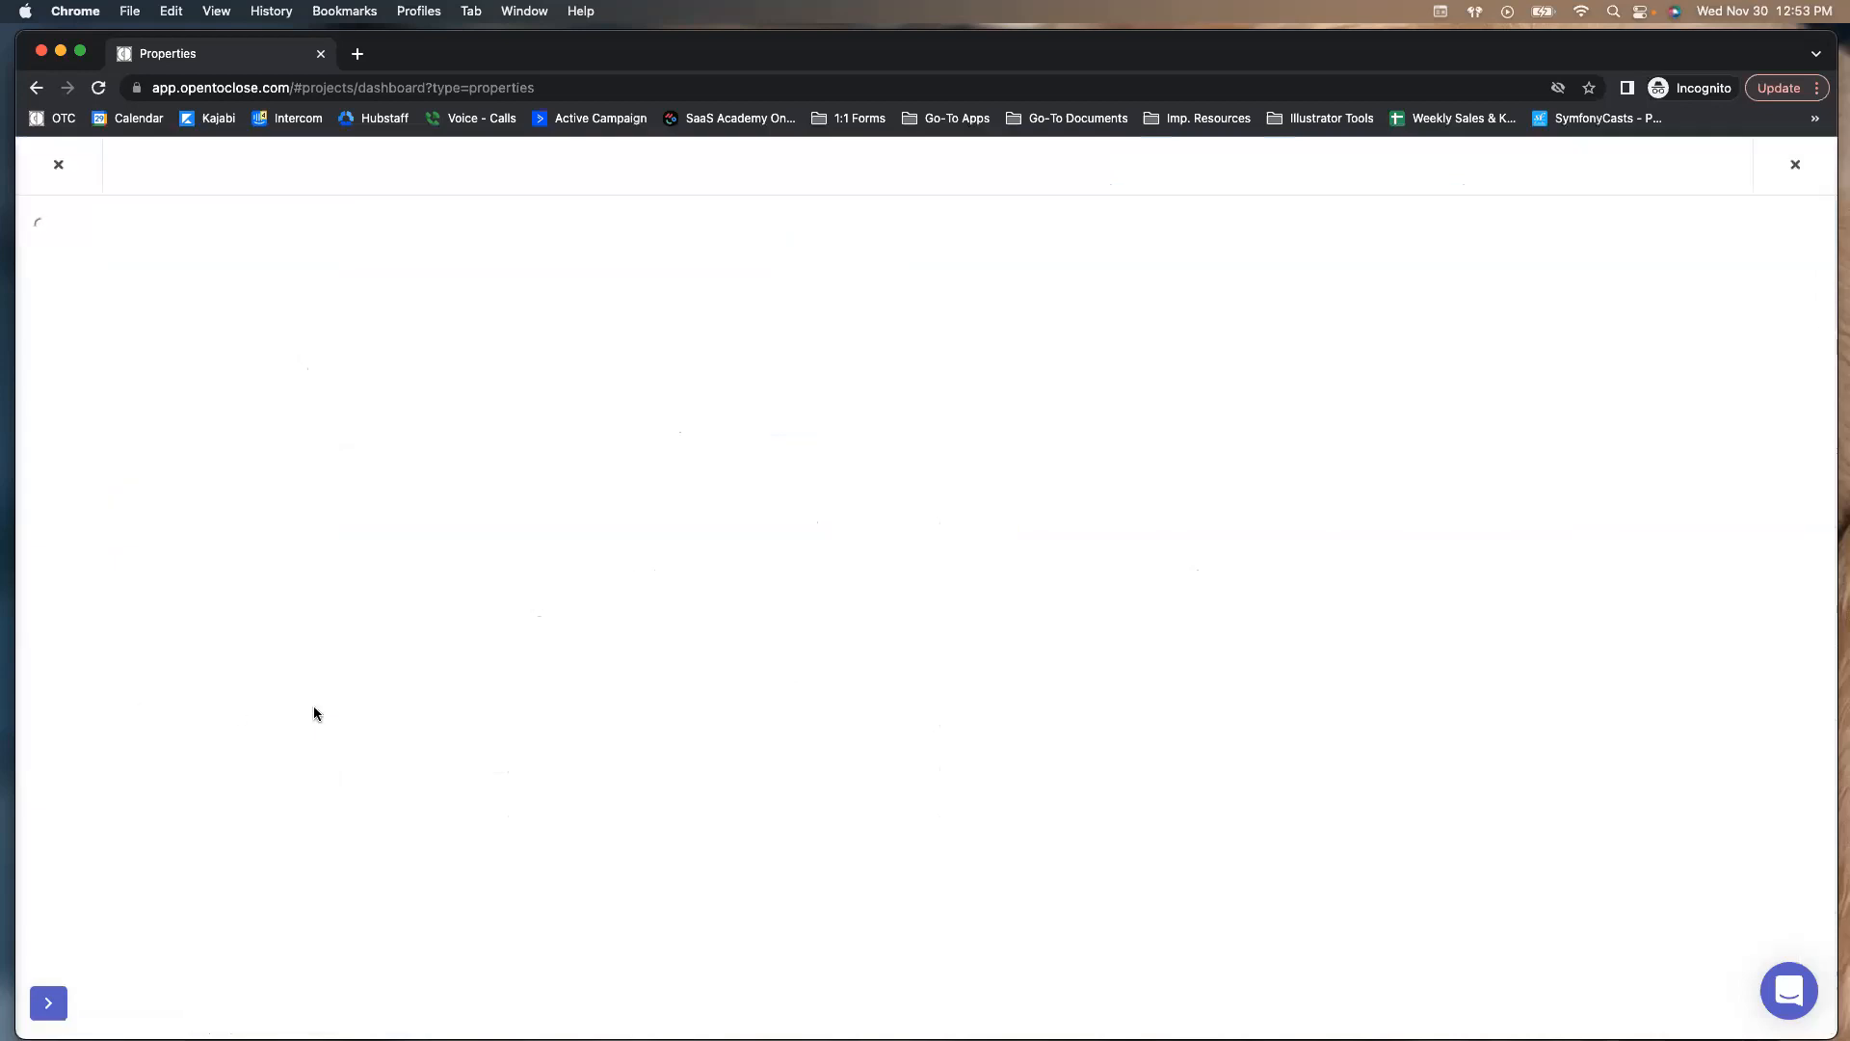
left_click(156, 246)
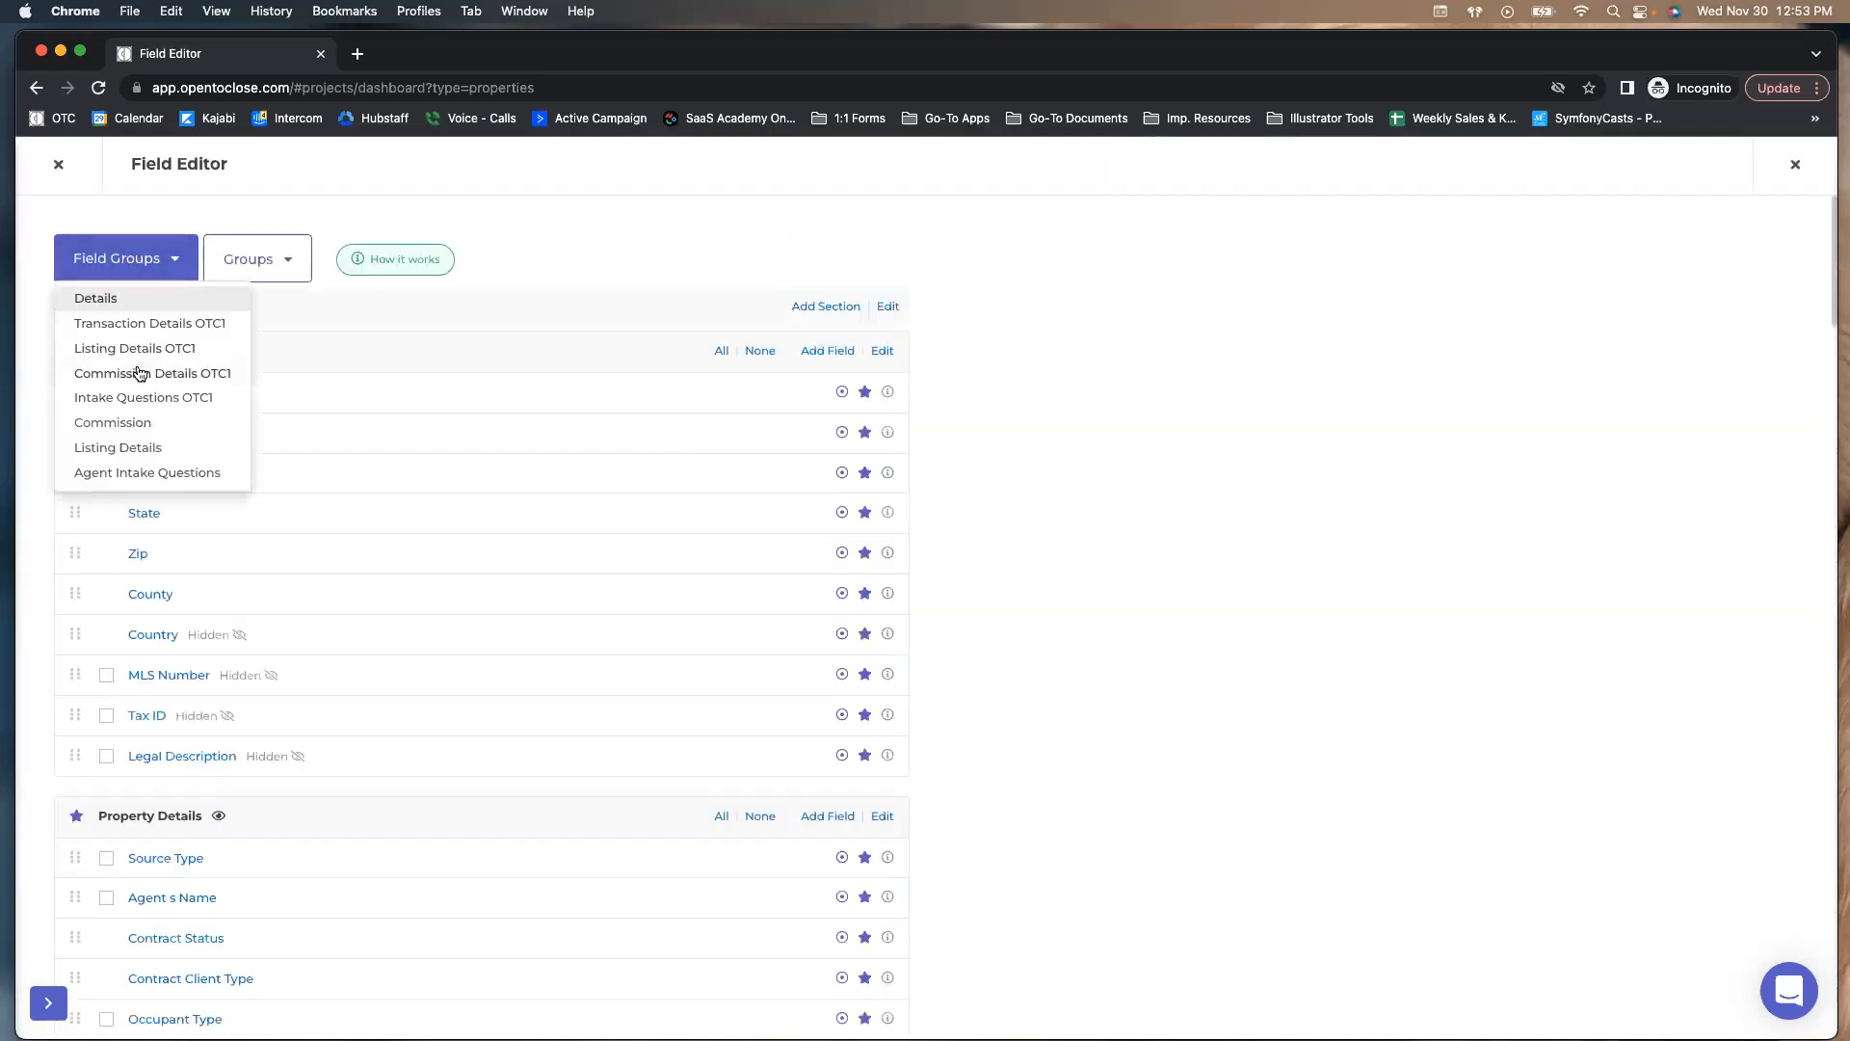
left_click(140, 373)
left_click(145, 265)
left_click(130, 423)
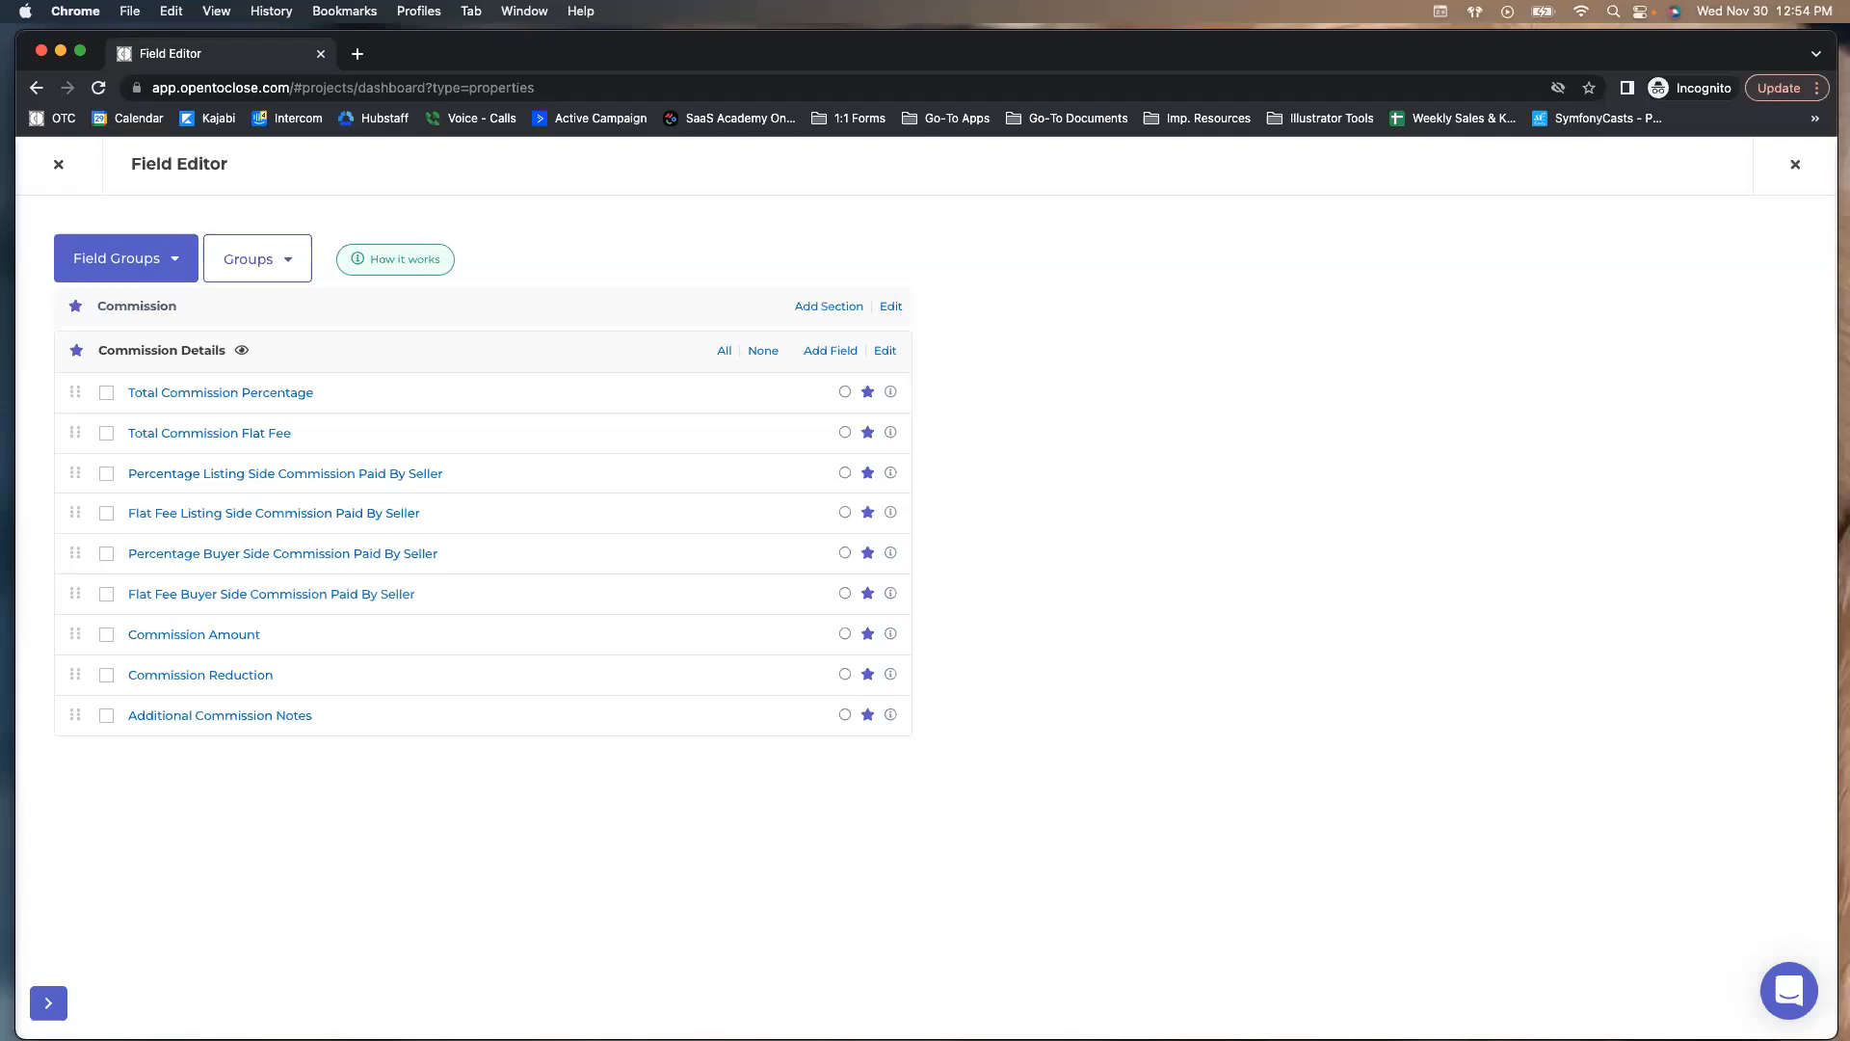
left_click(60, 166)
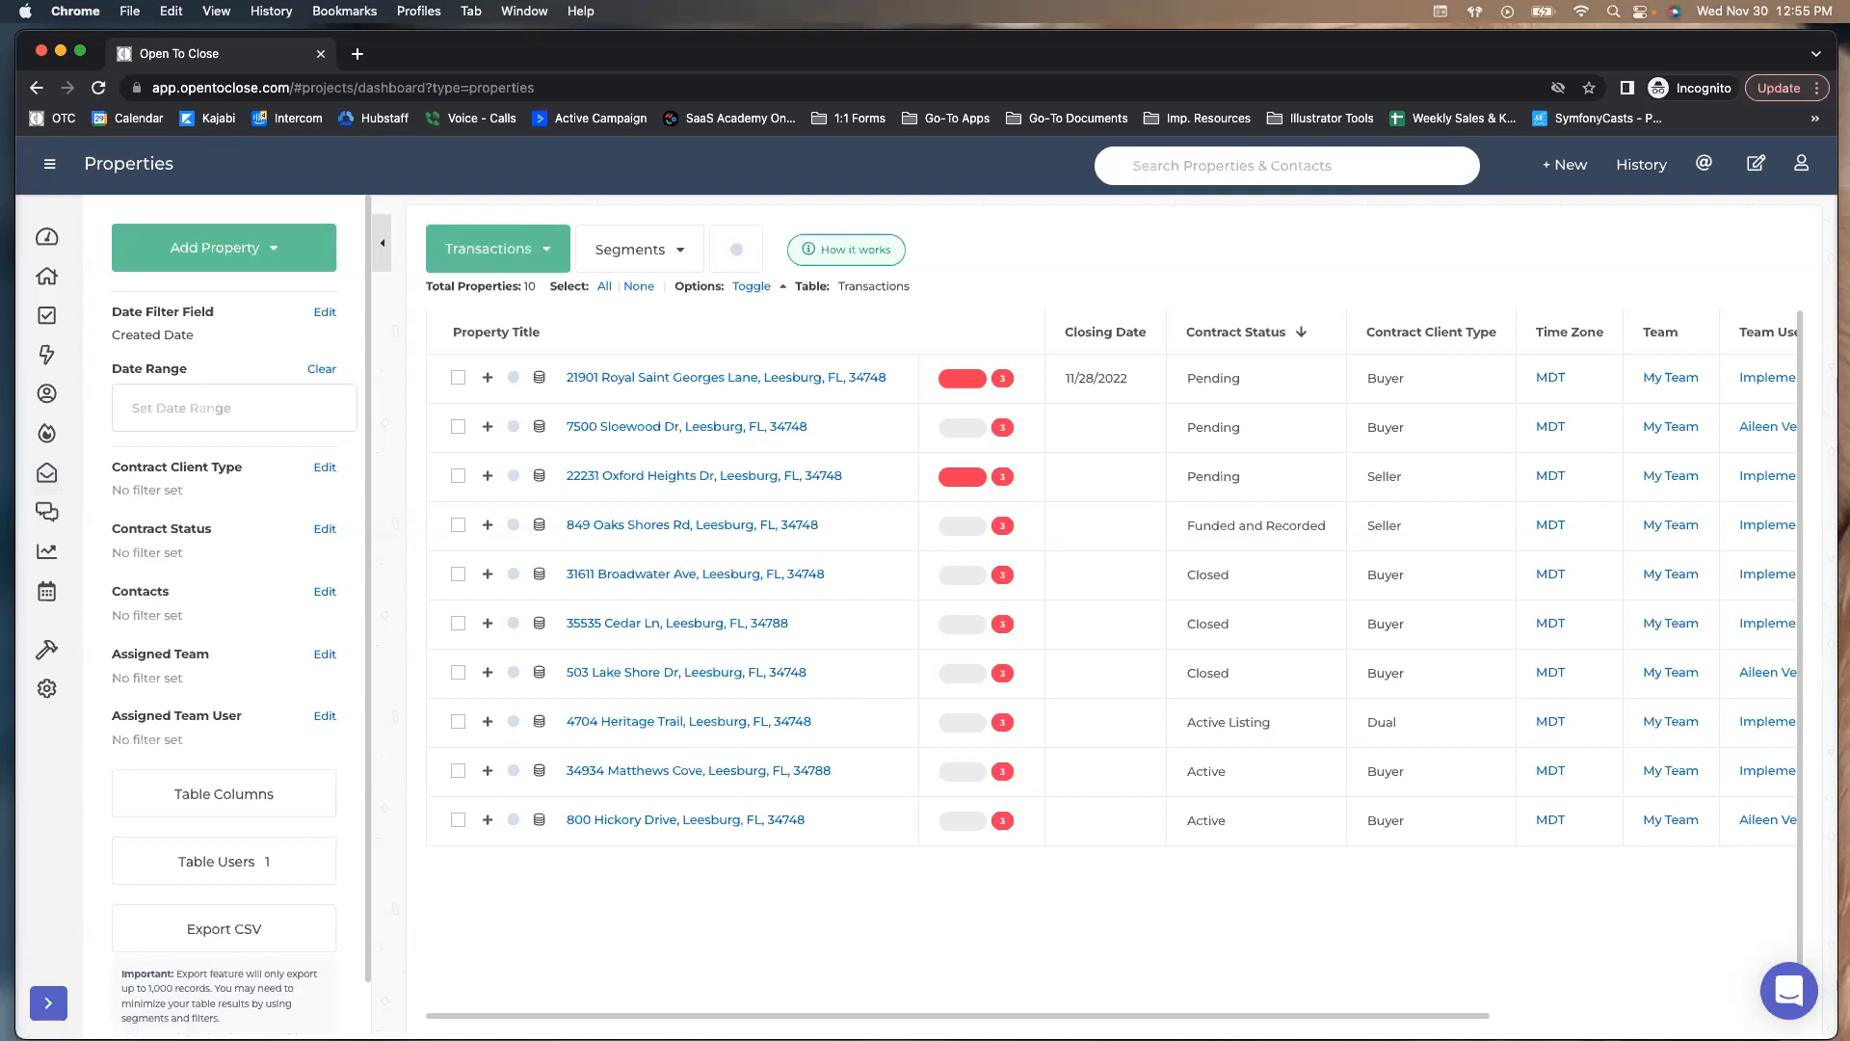
mouse_move(46, 650)
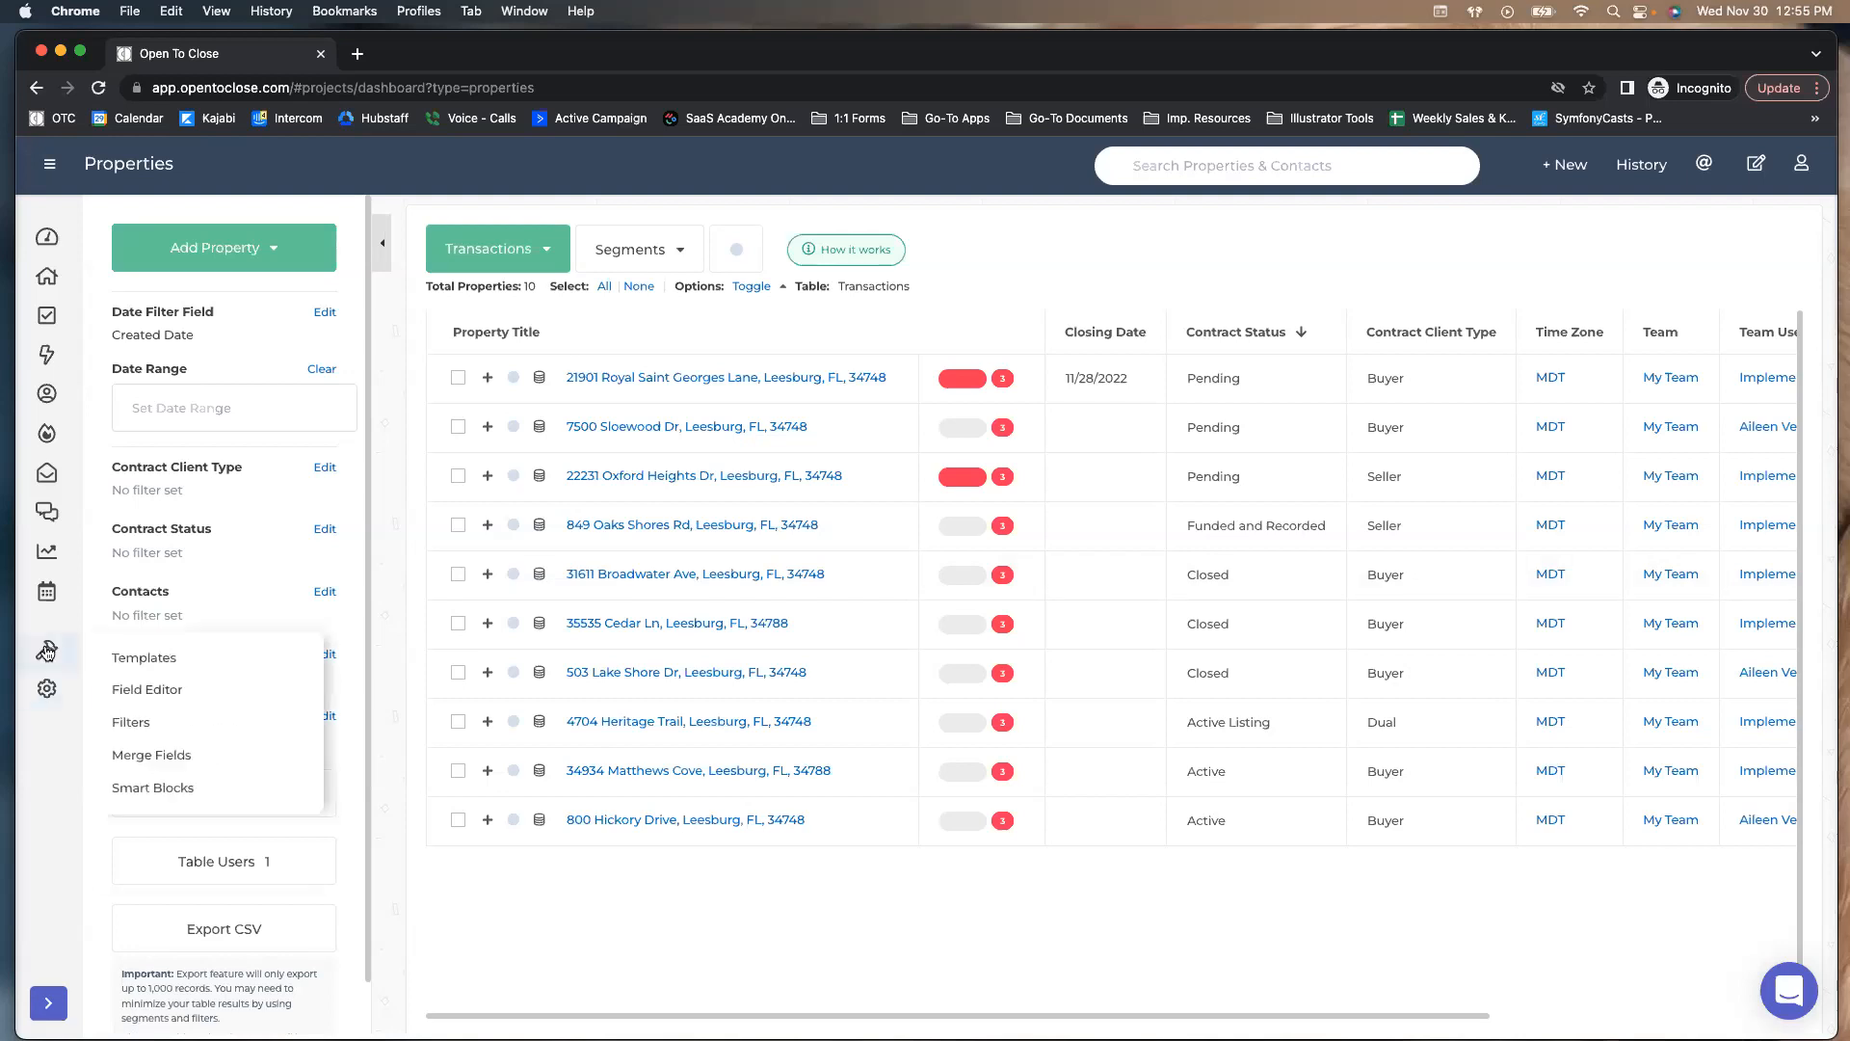
left_click(129, 690)
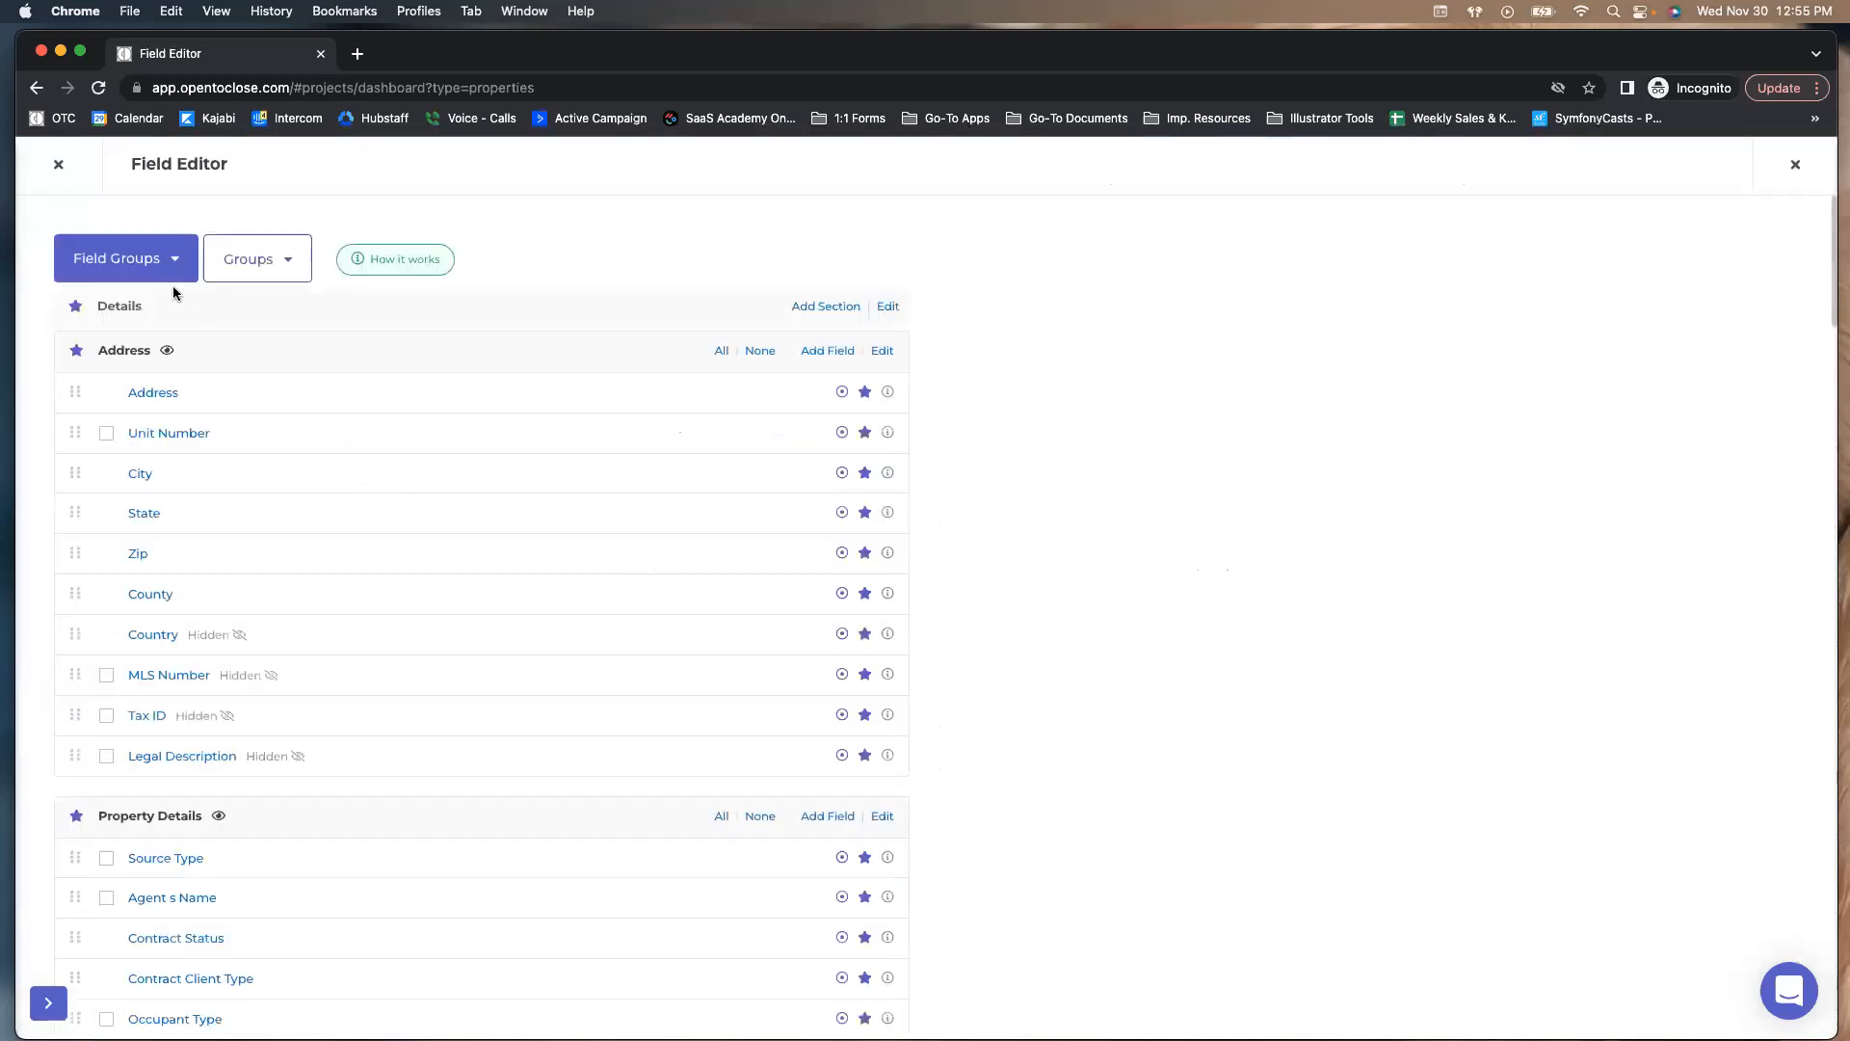
left_click(164, 272)
left_click(132, 423)
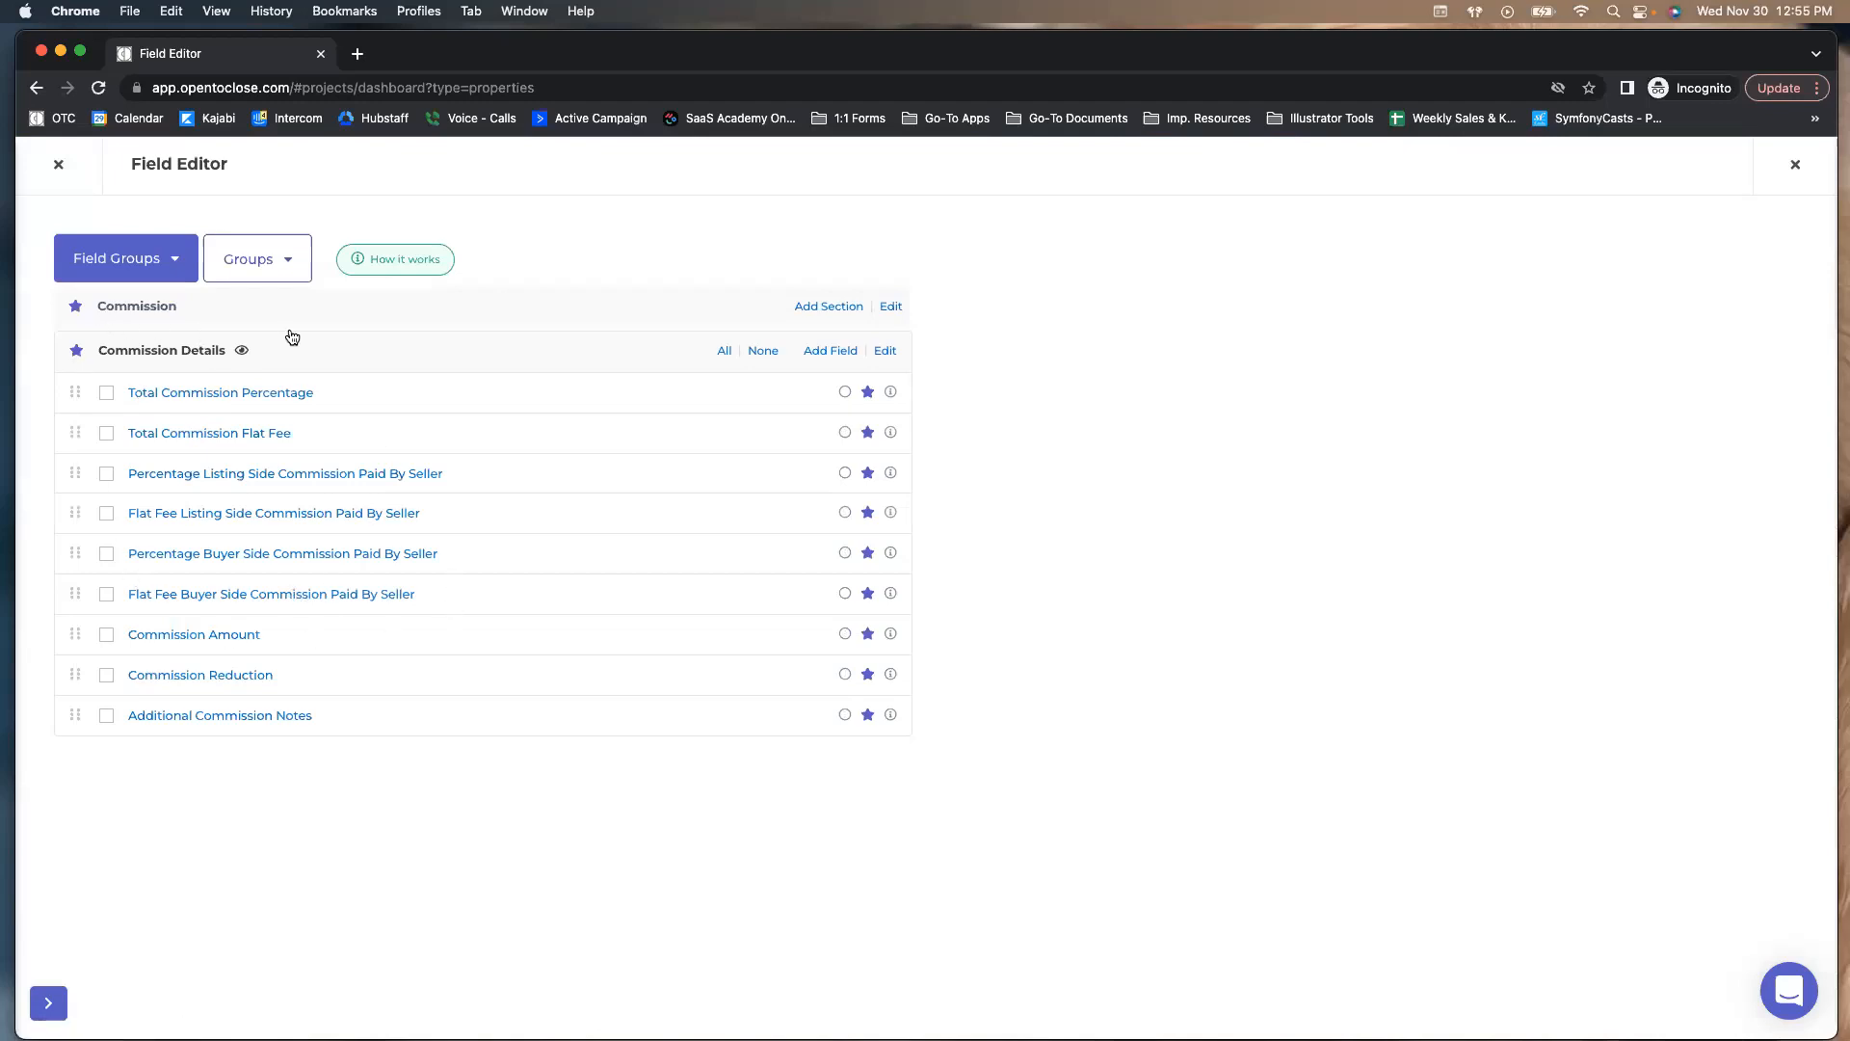
left_click(58, 164)
Open the Buyers Residential Contract (OTC1) intake form template to its Commission fields
mouse_move(48, 650)
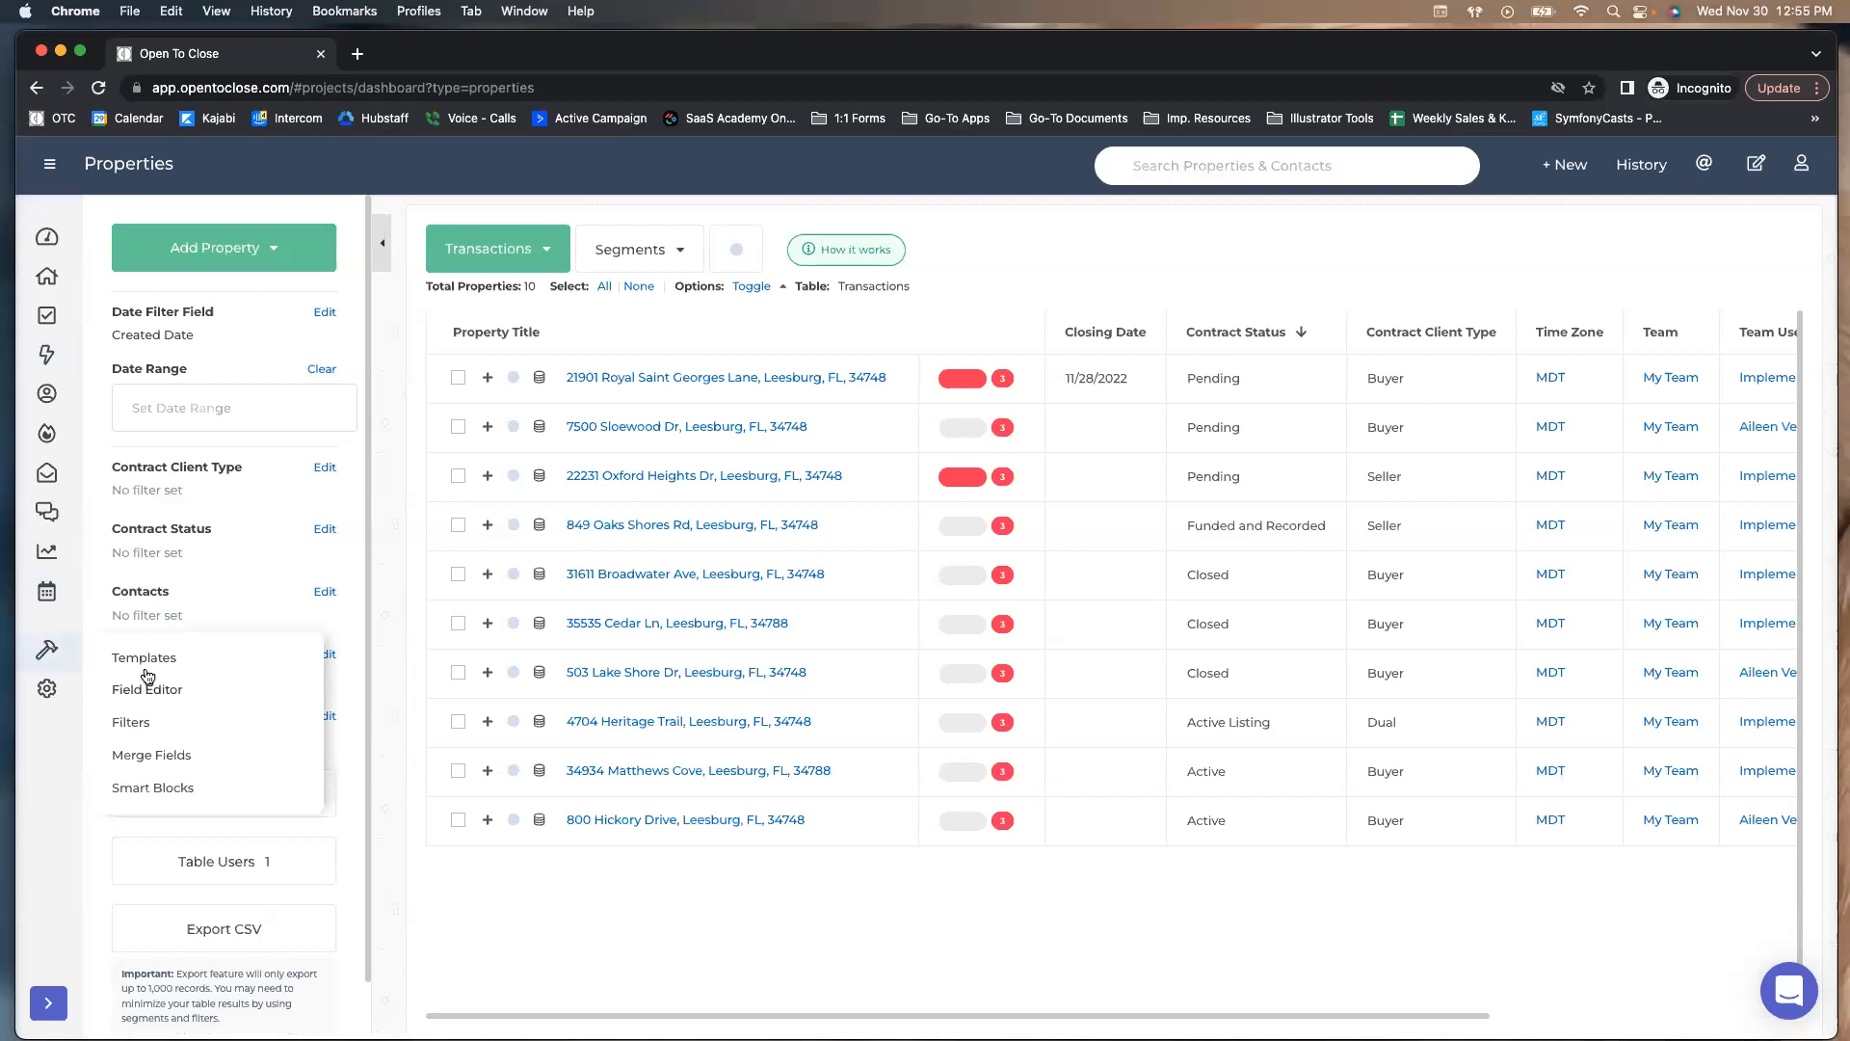
left_click(130, 655)
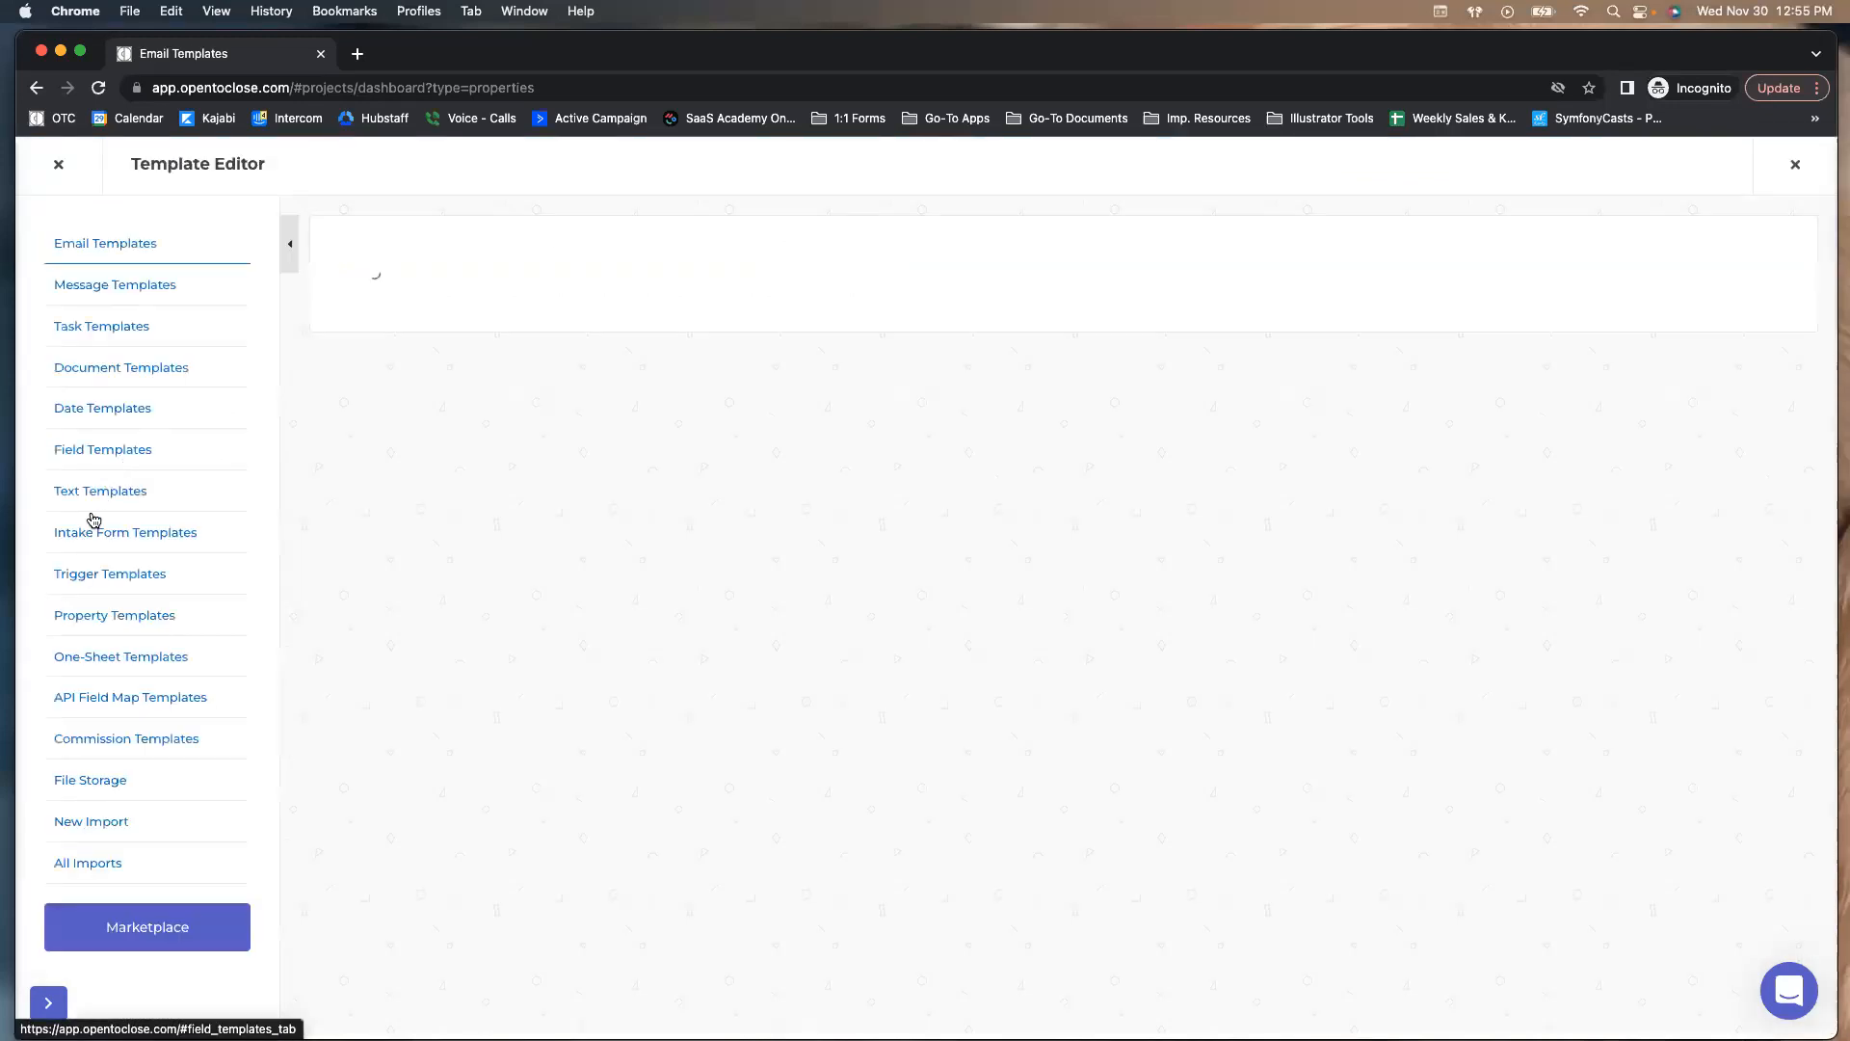
left_click(93, 532)
left_click(652, 573)
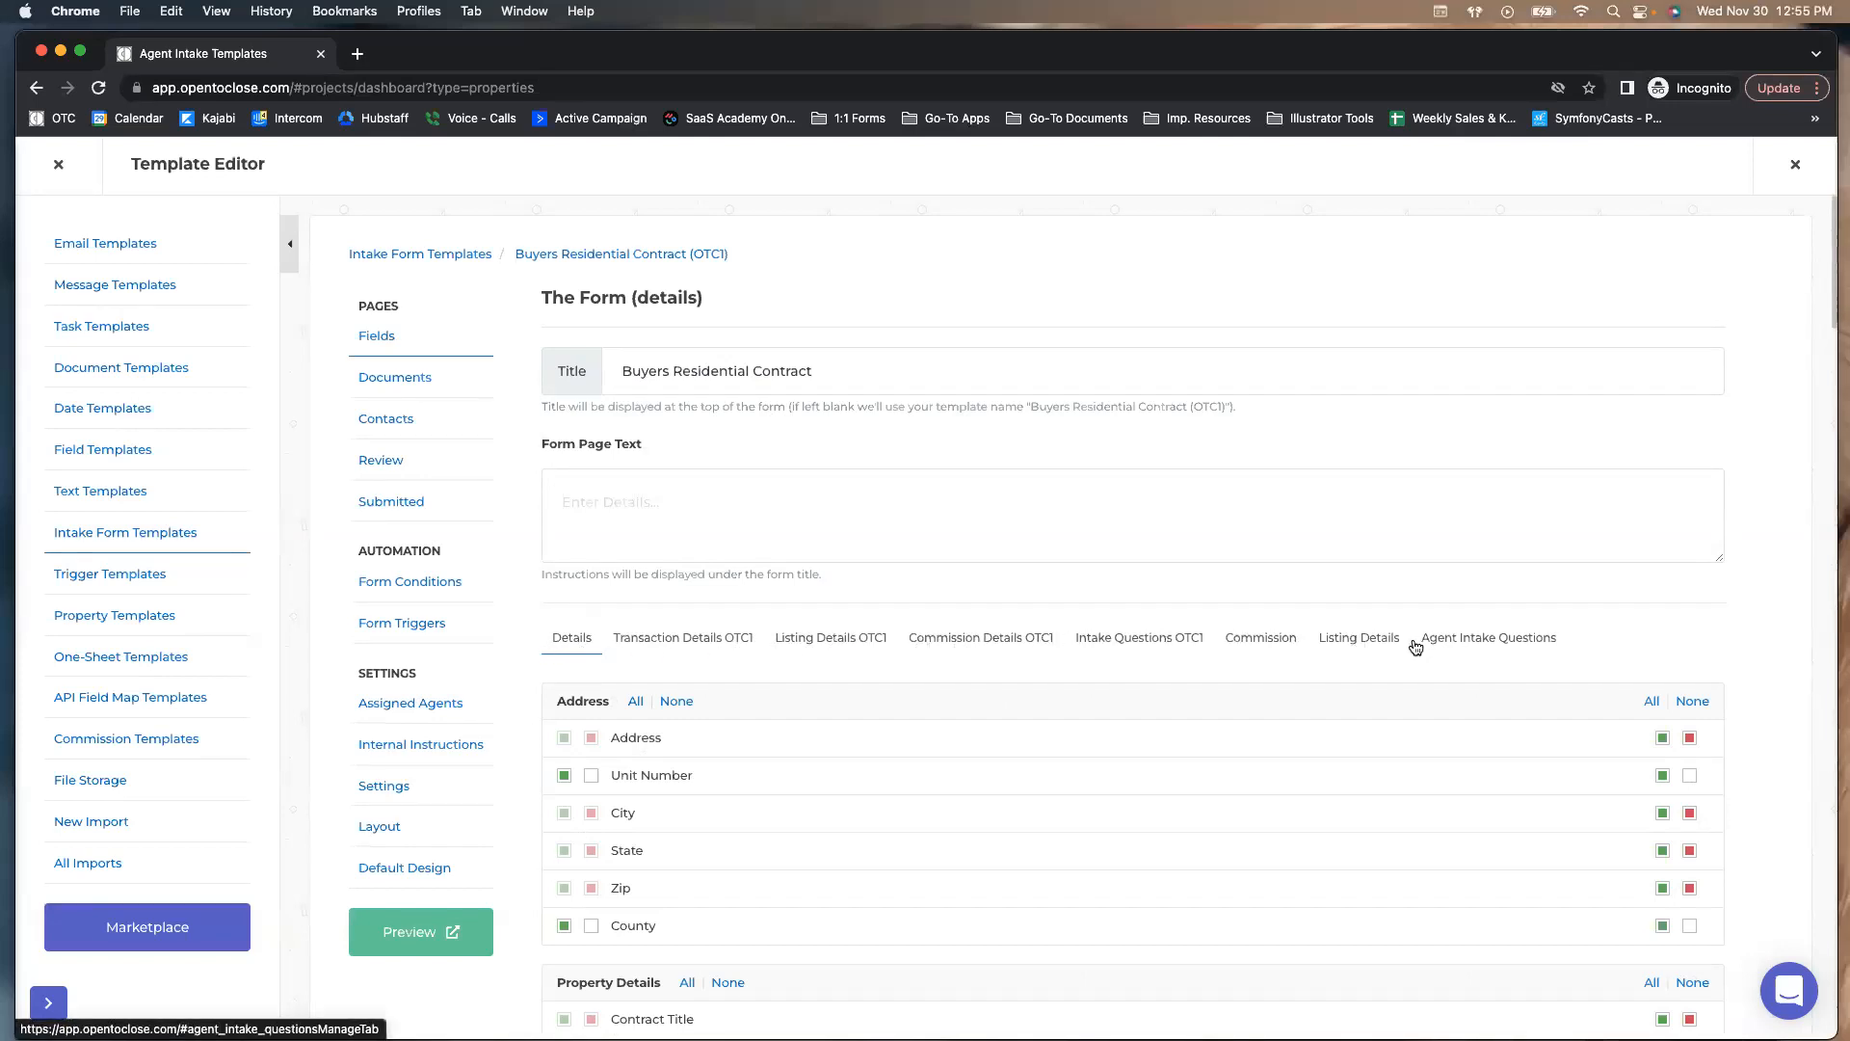
left_click(1263, 644)
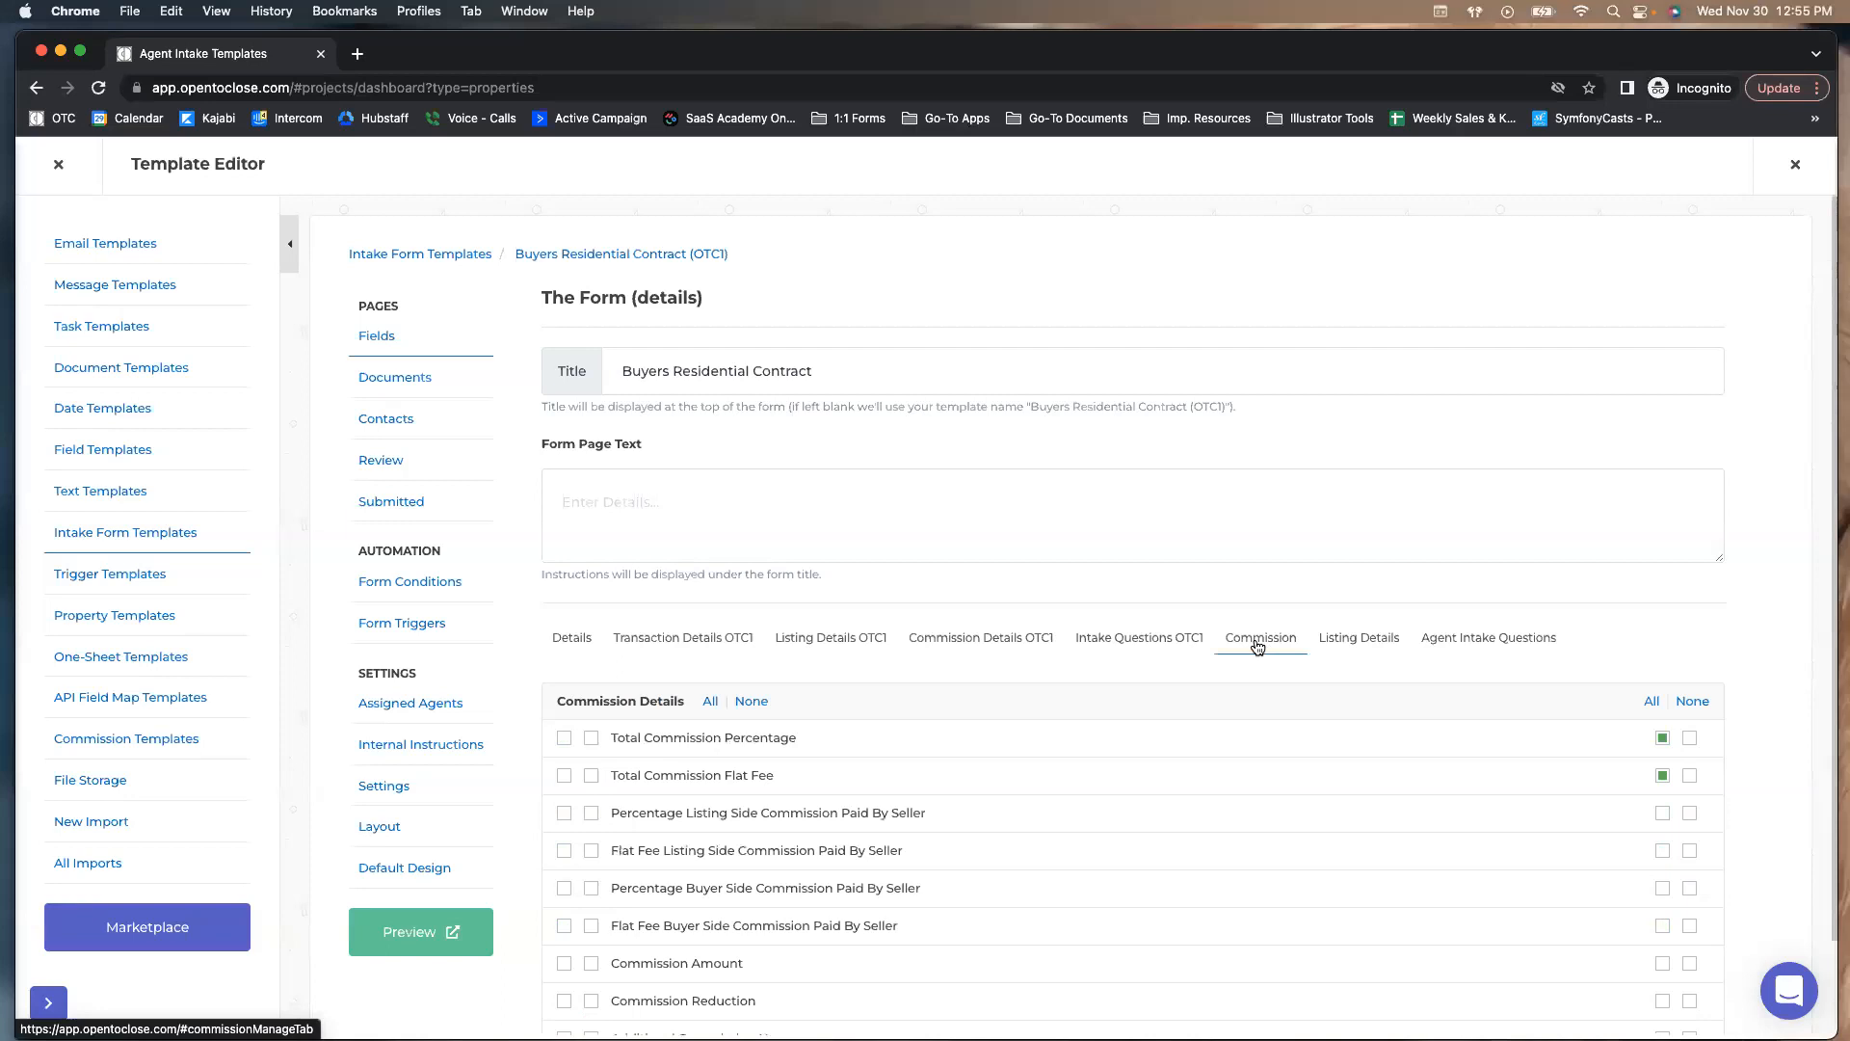
scroll(935, 588, "down", 3)
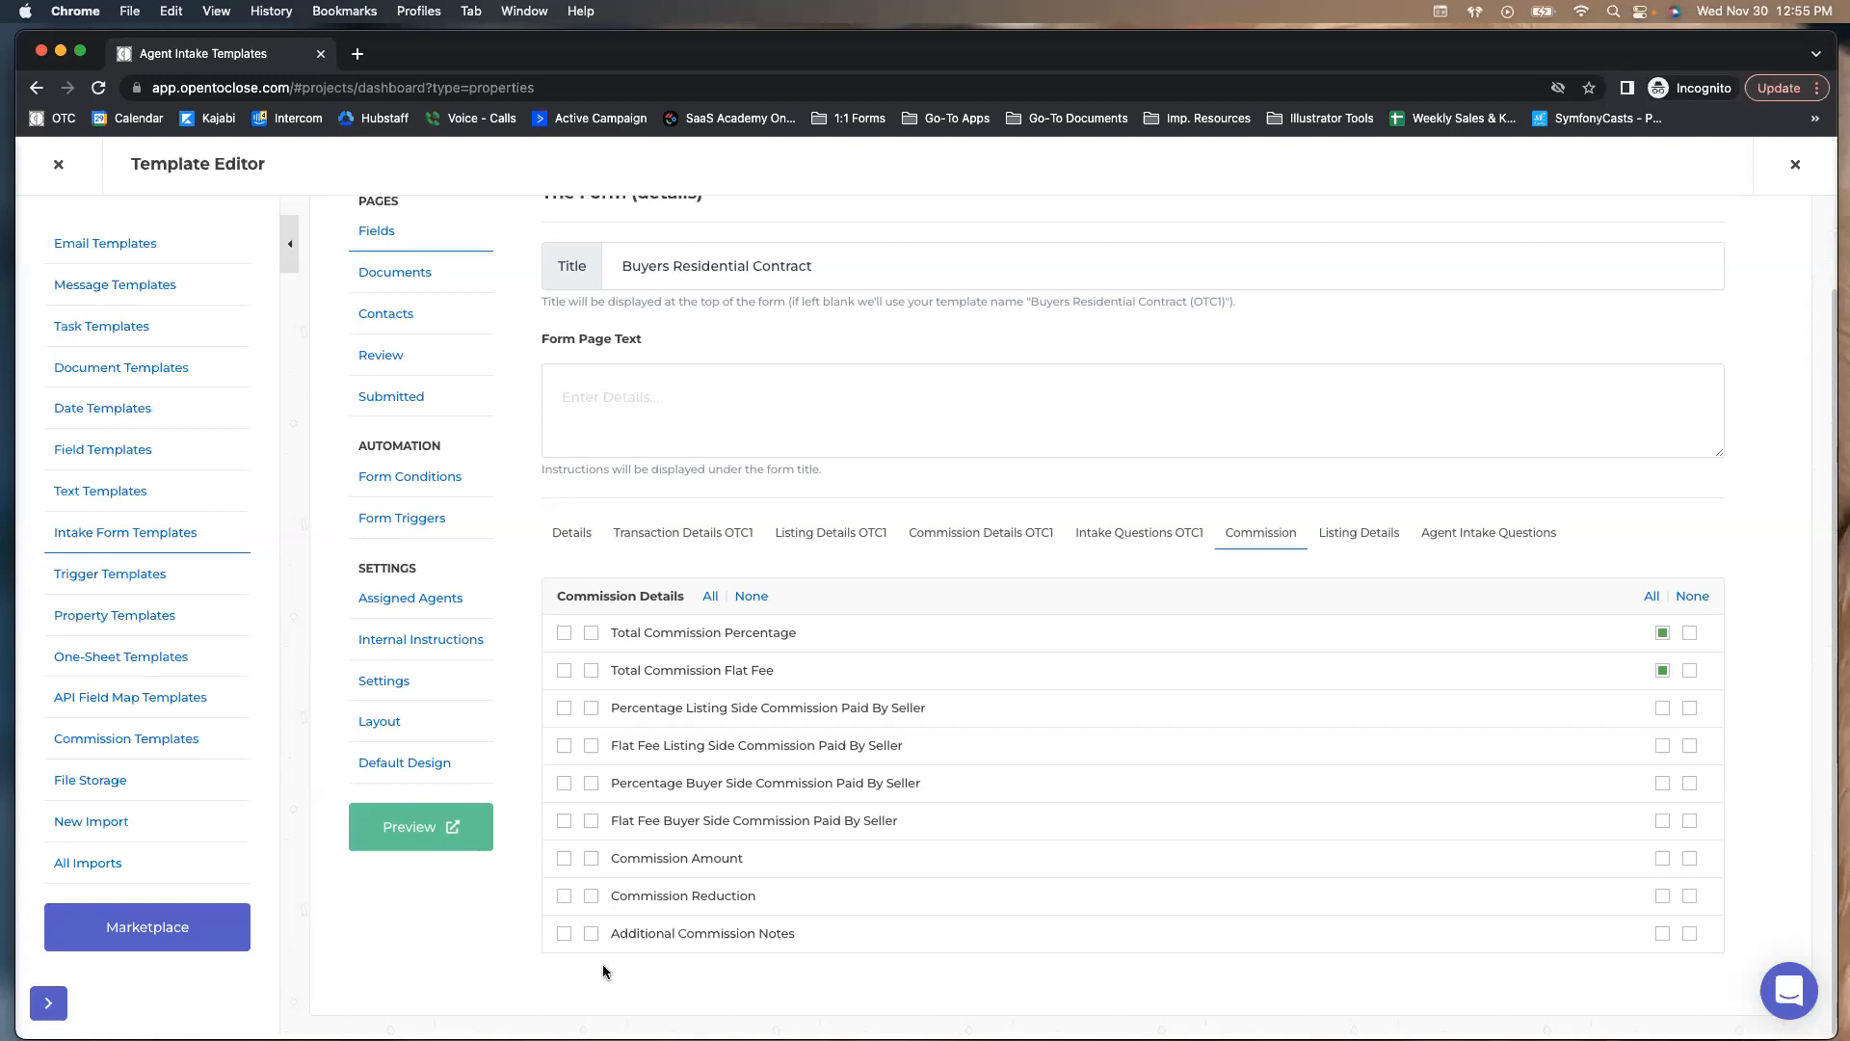
Start a new intake form template, cancel it, and close the Template Editor
left_click(164, 537)
left_click(502, 434)
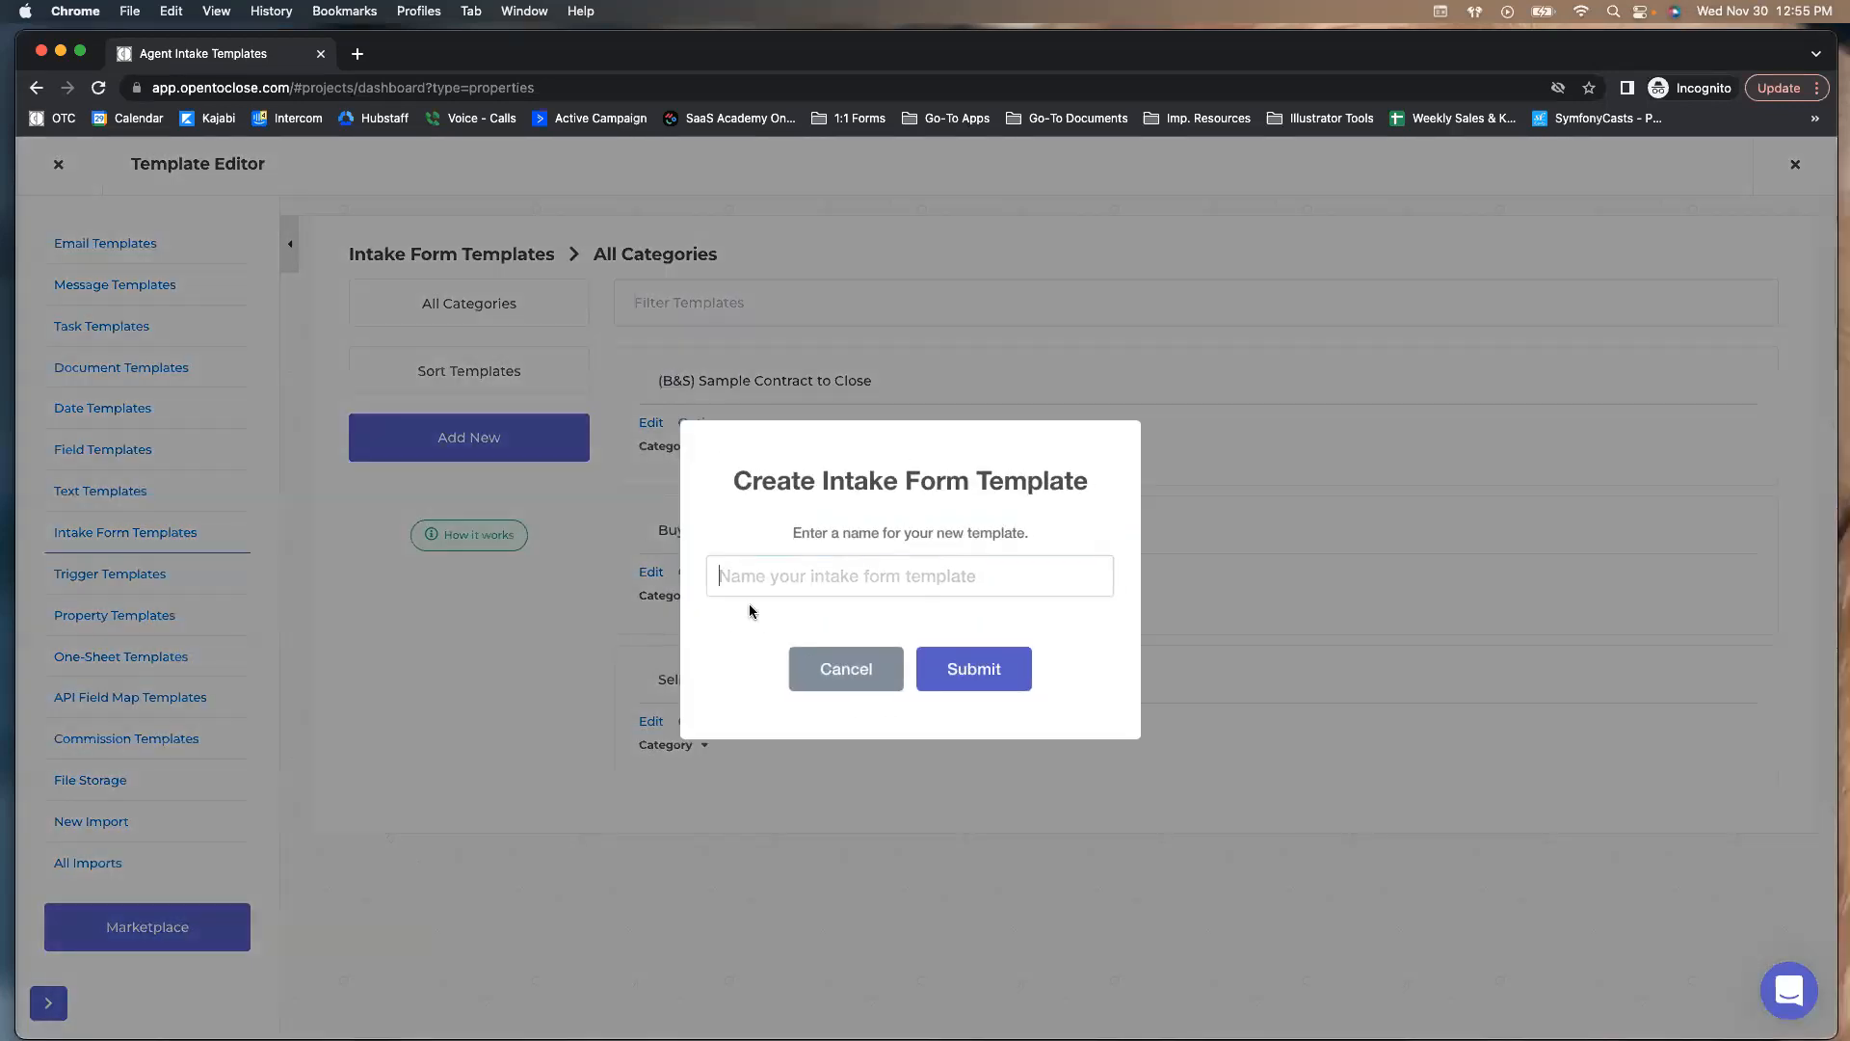
left_click(835, 672)
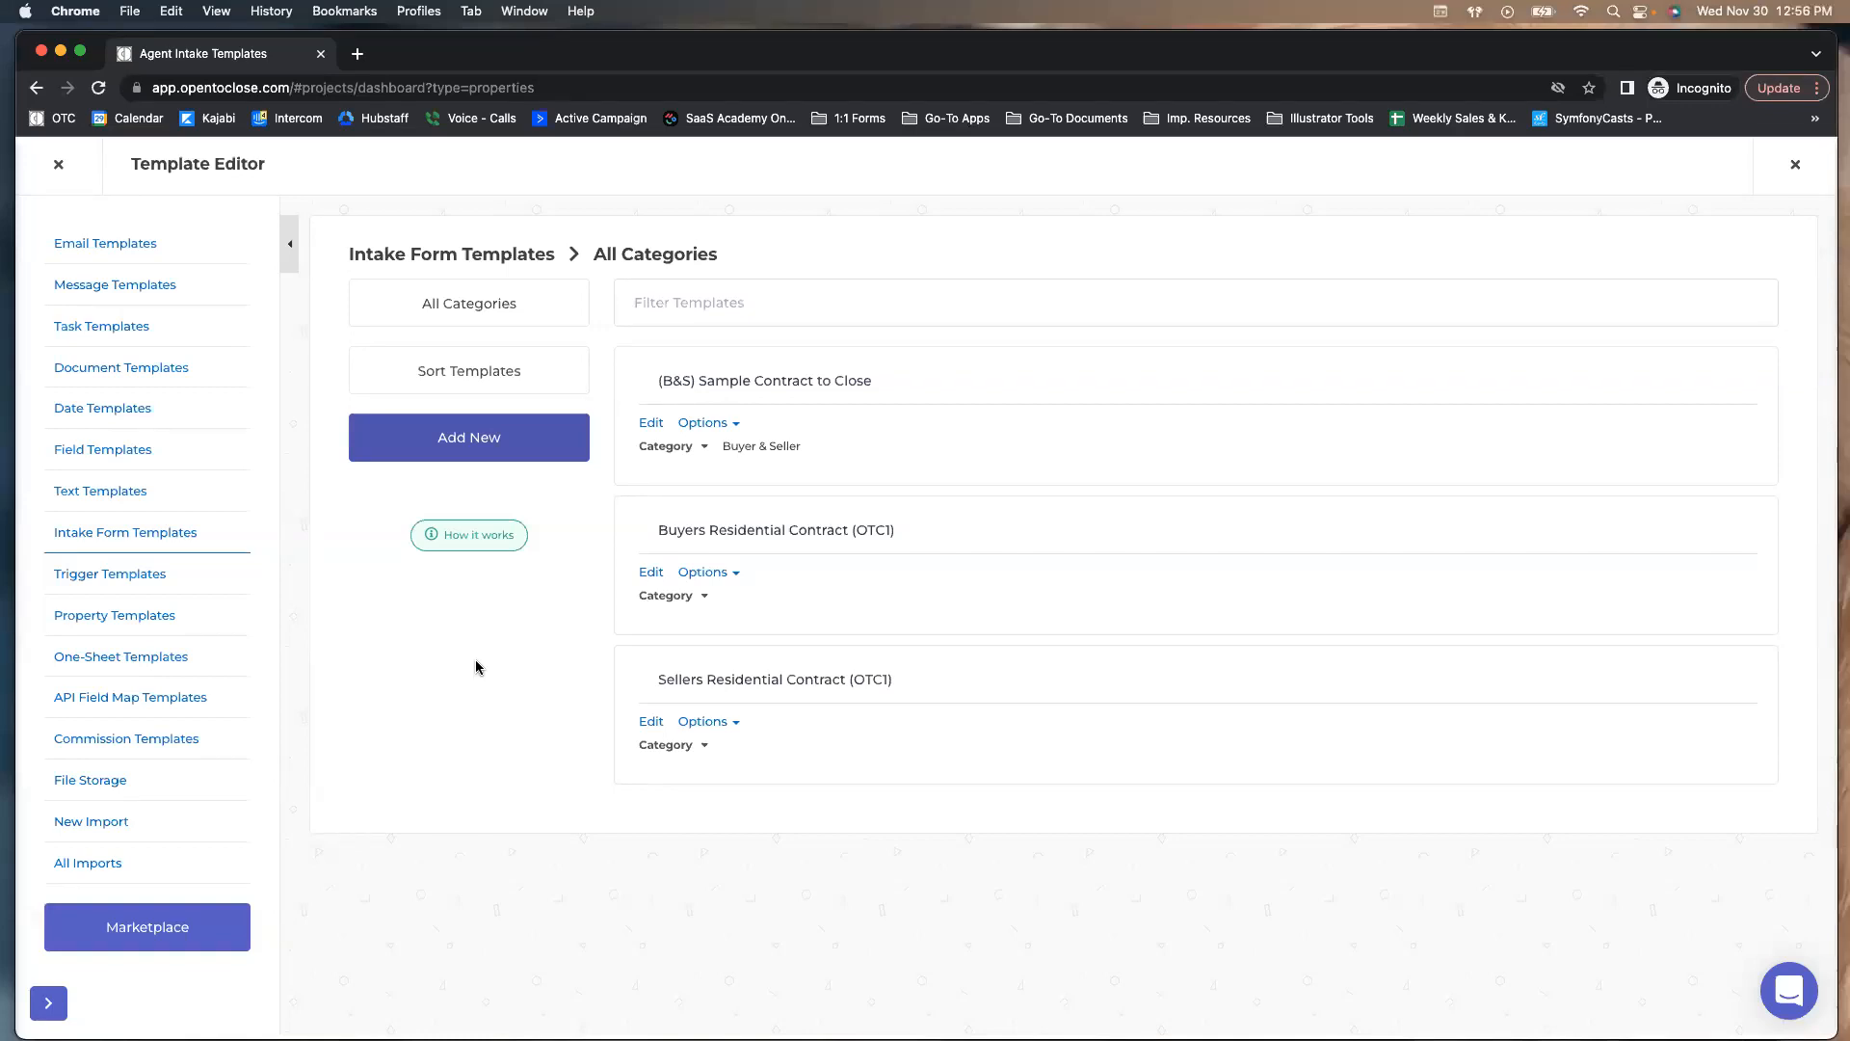
left_click(58, 164)
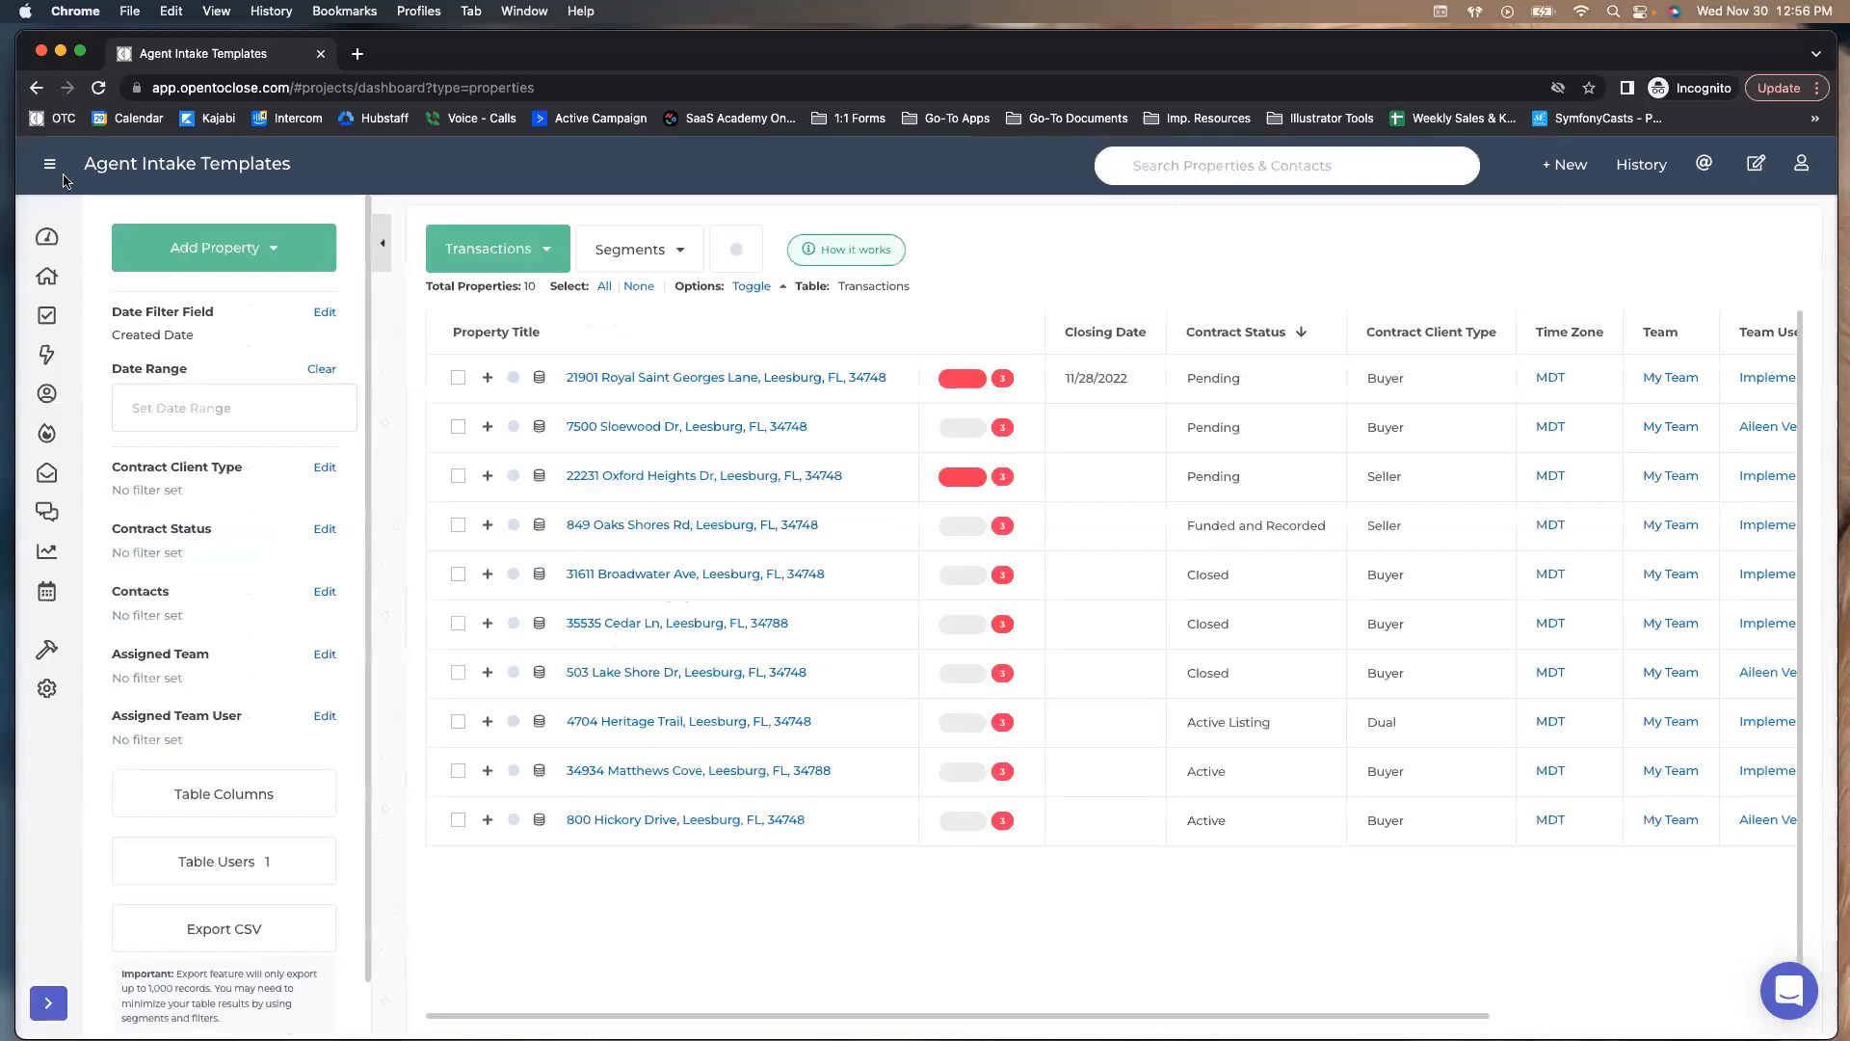
left_click(39, 297)
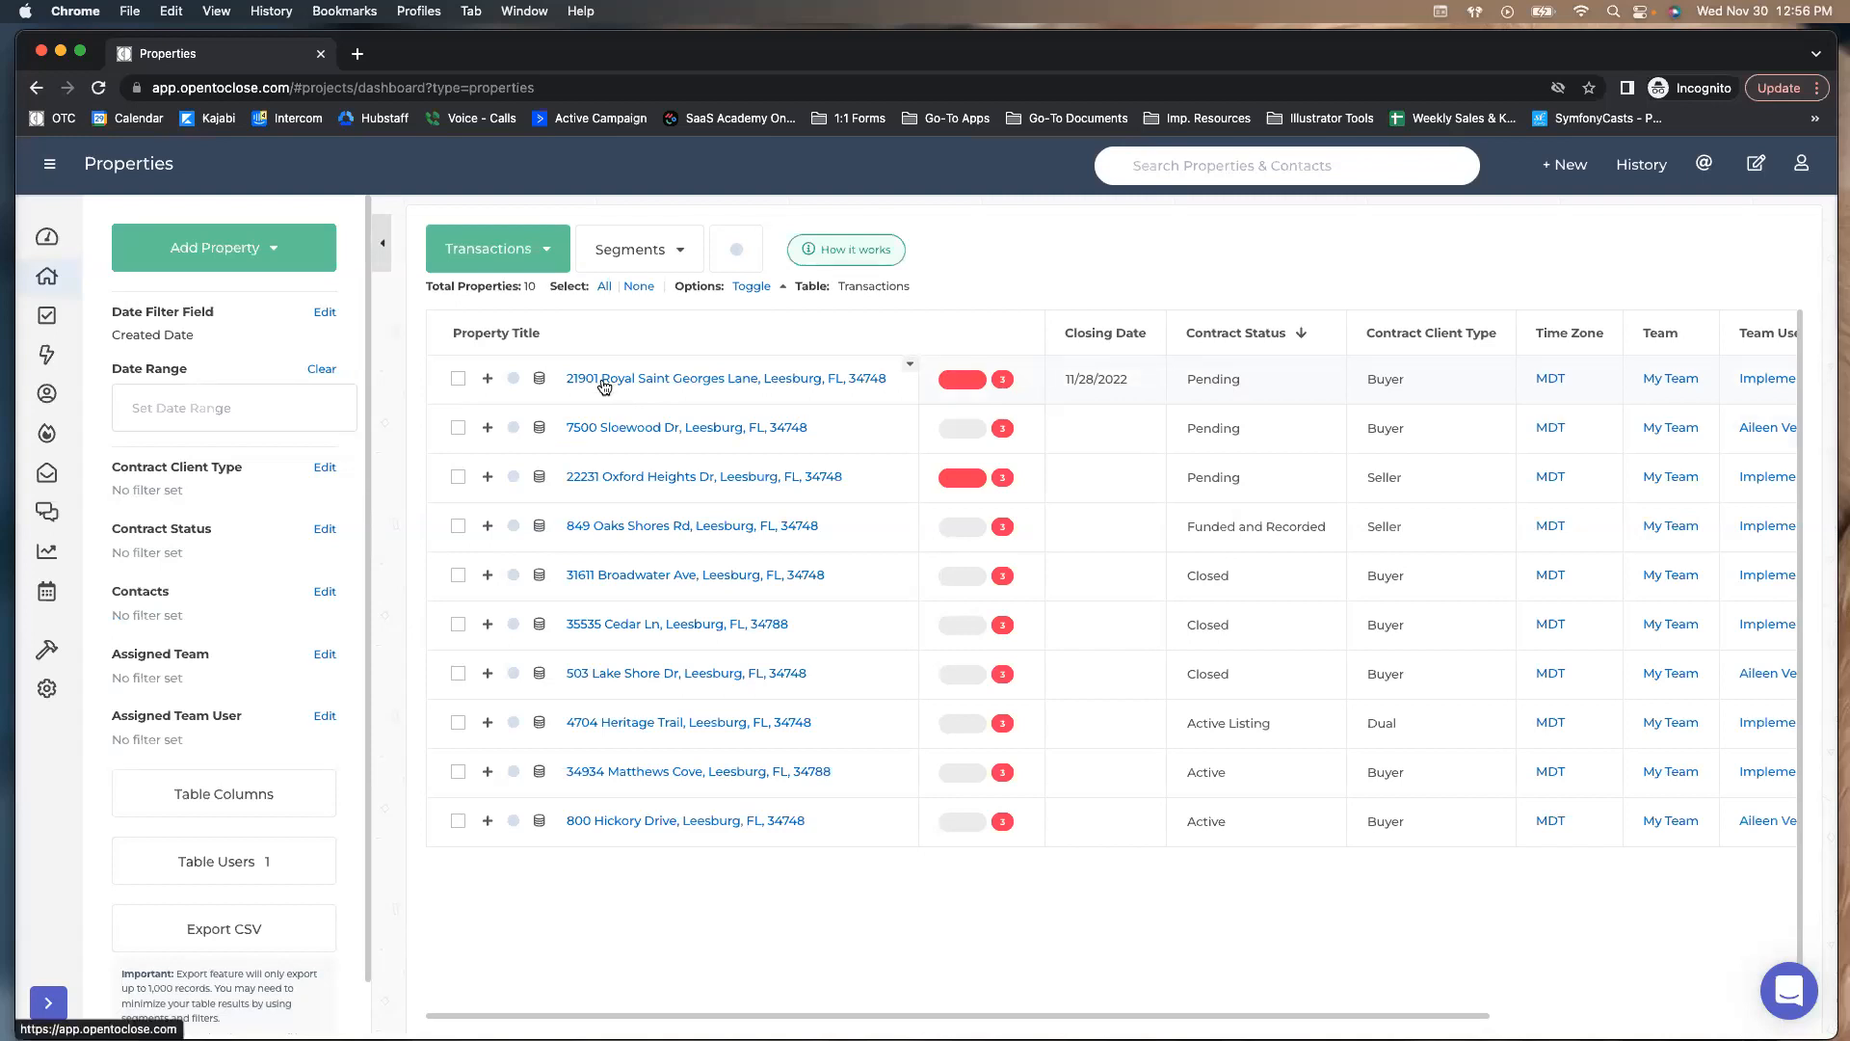
left_click(603, 383)
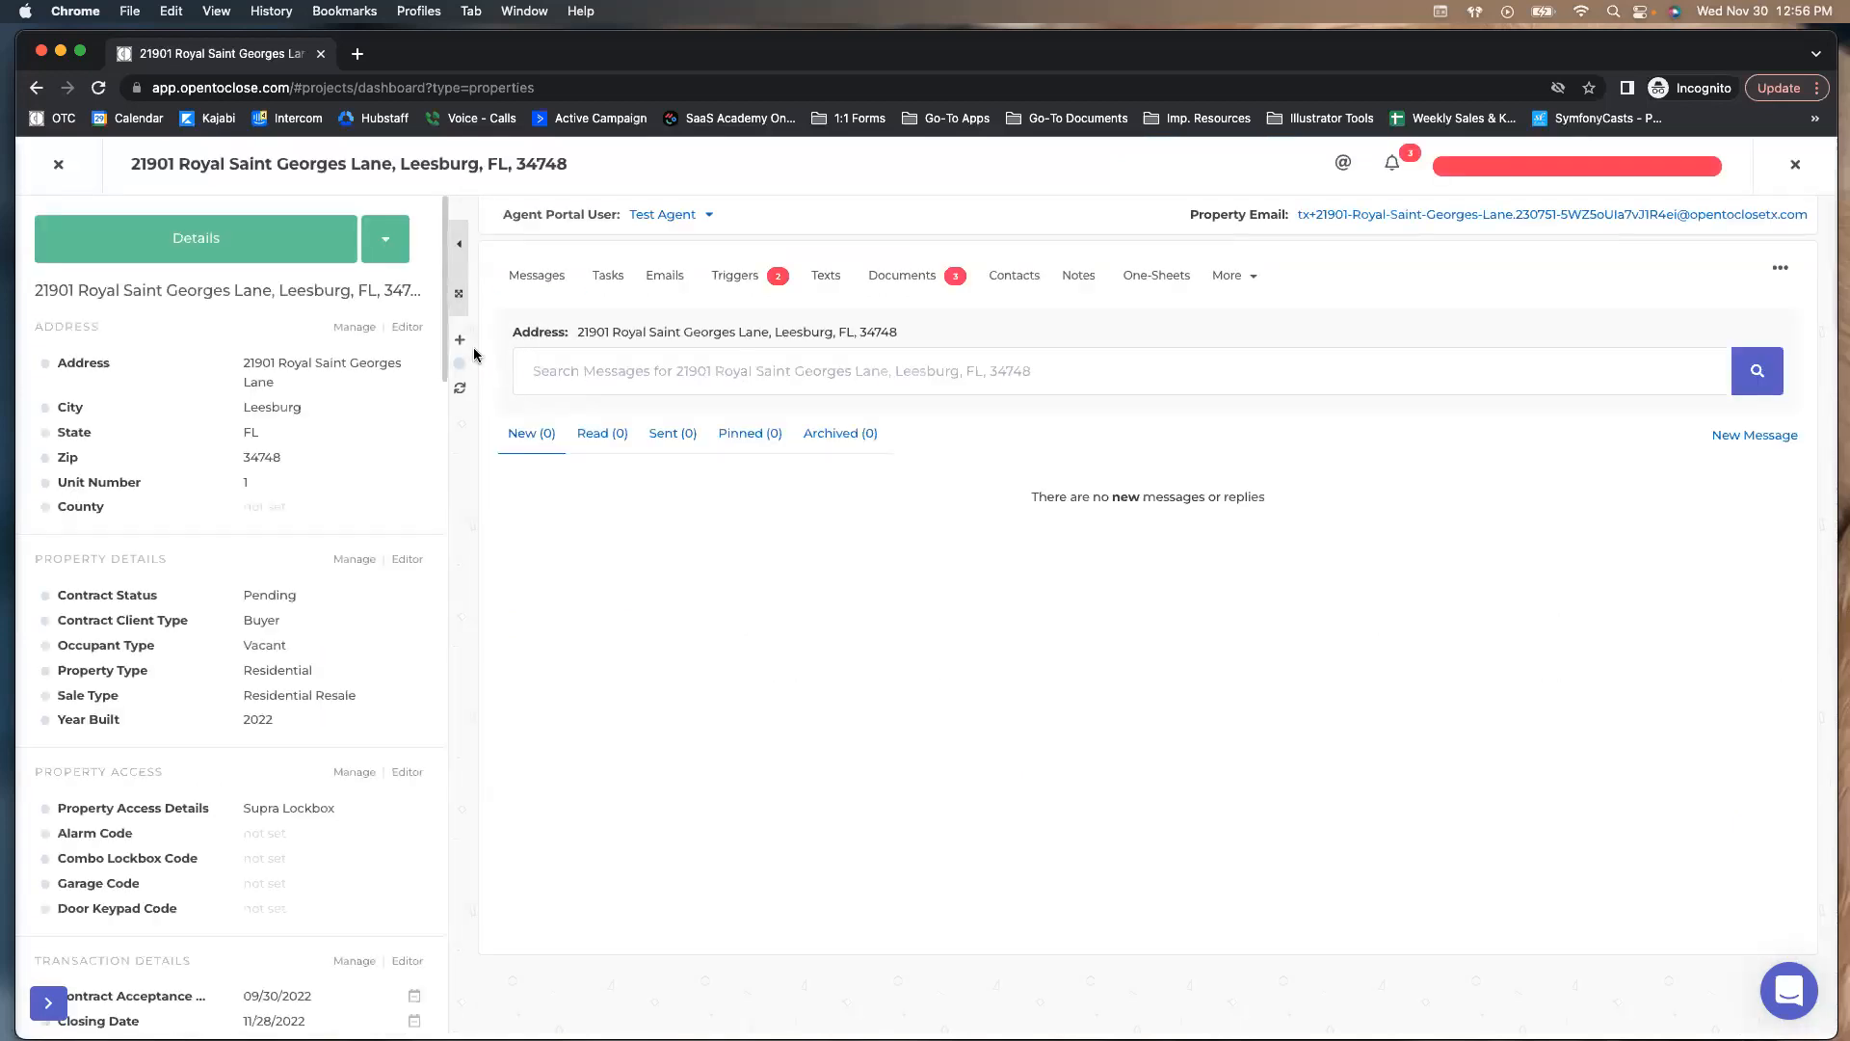
left_click(375, 288)
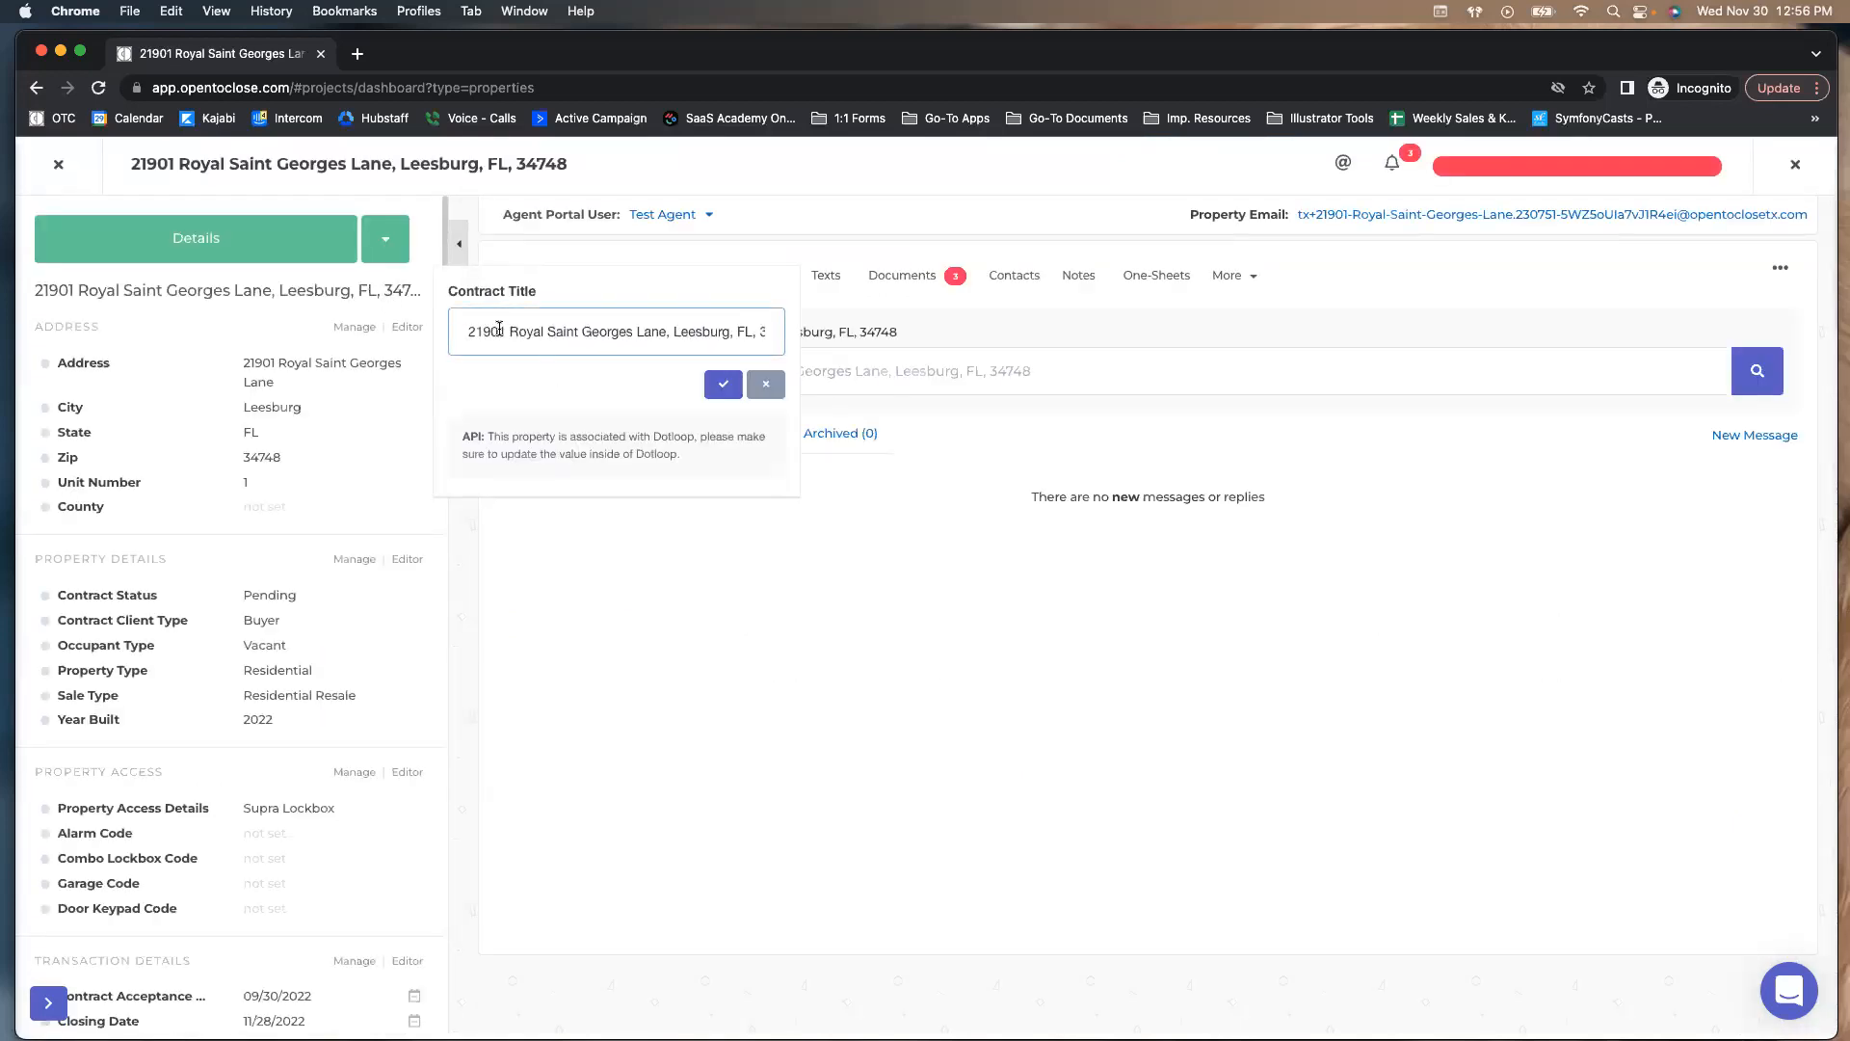
left_click_drag(471, 330, 776, 334)
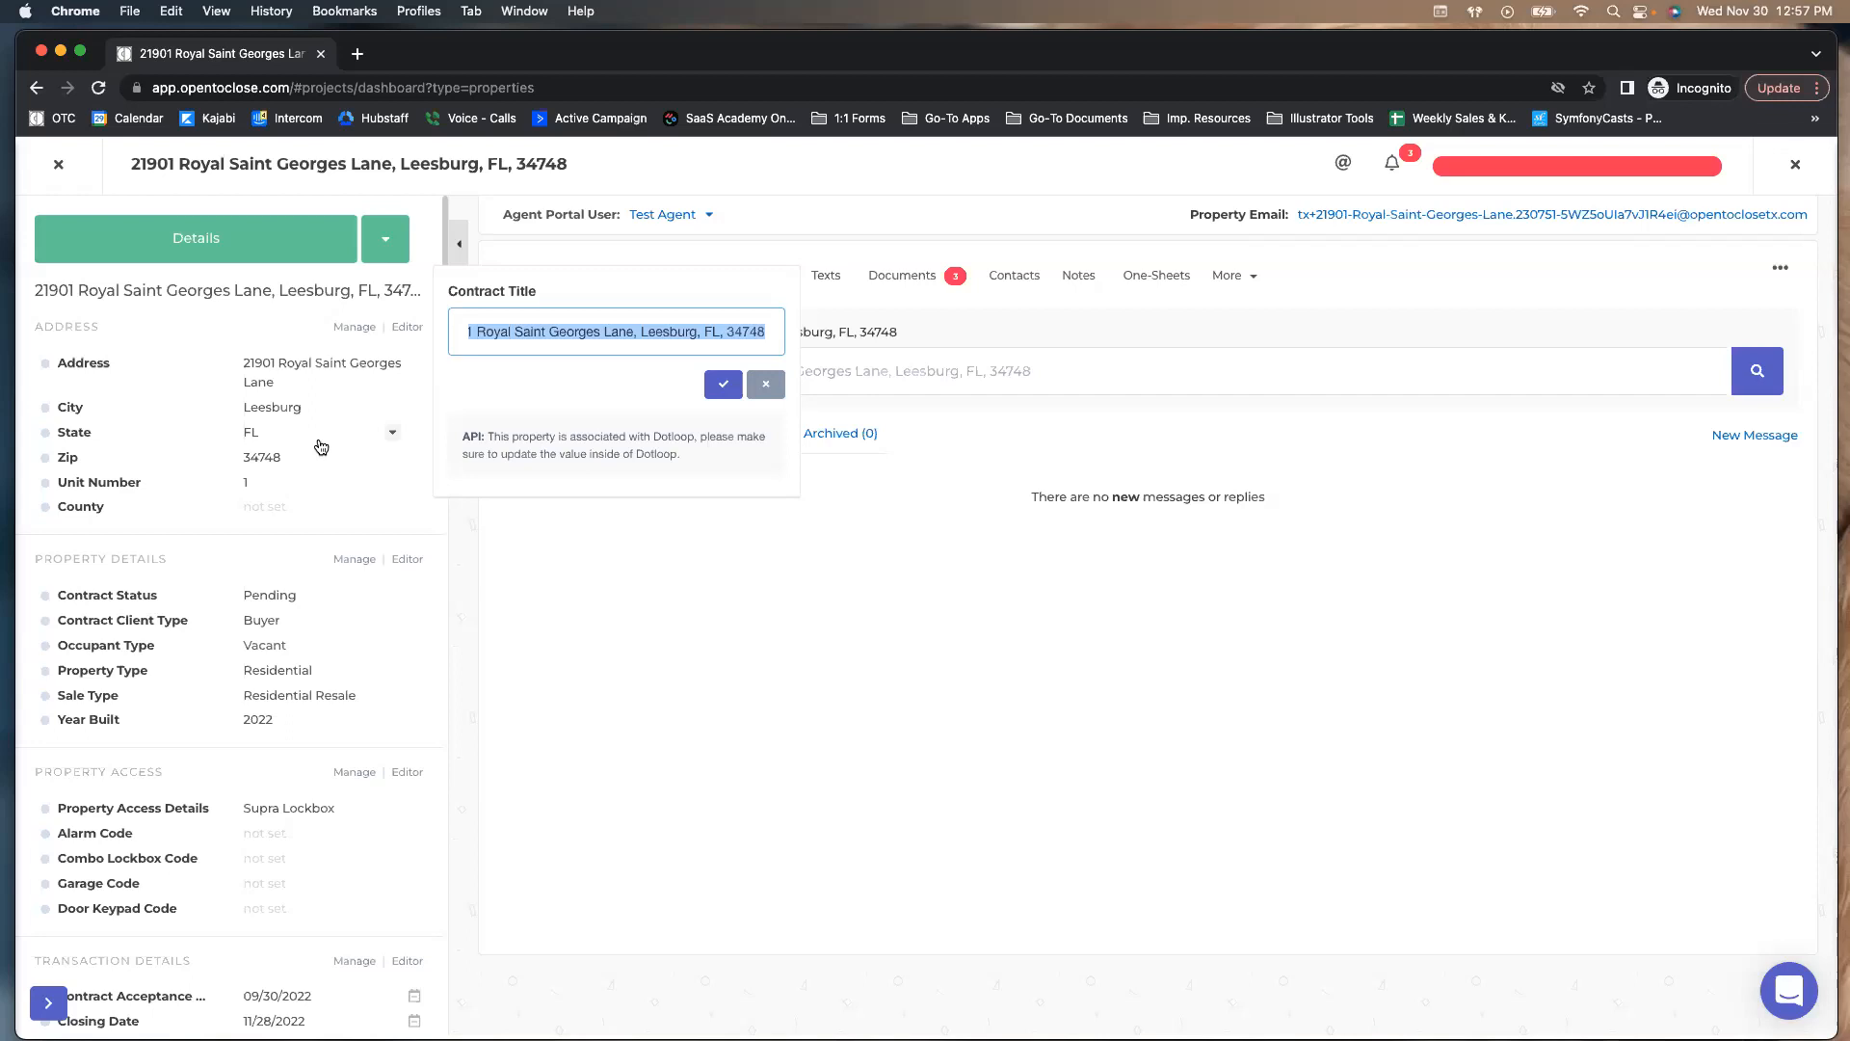
left_click(763, 384)
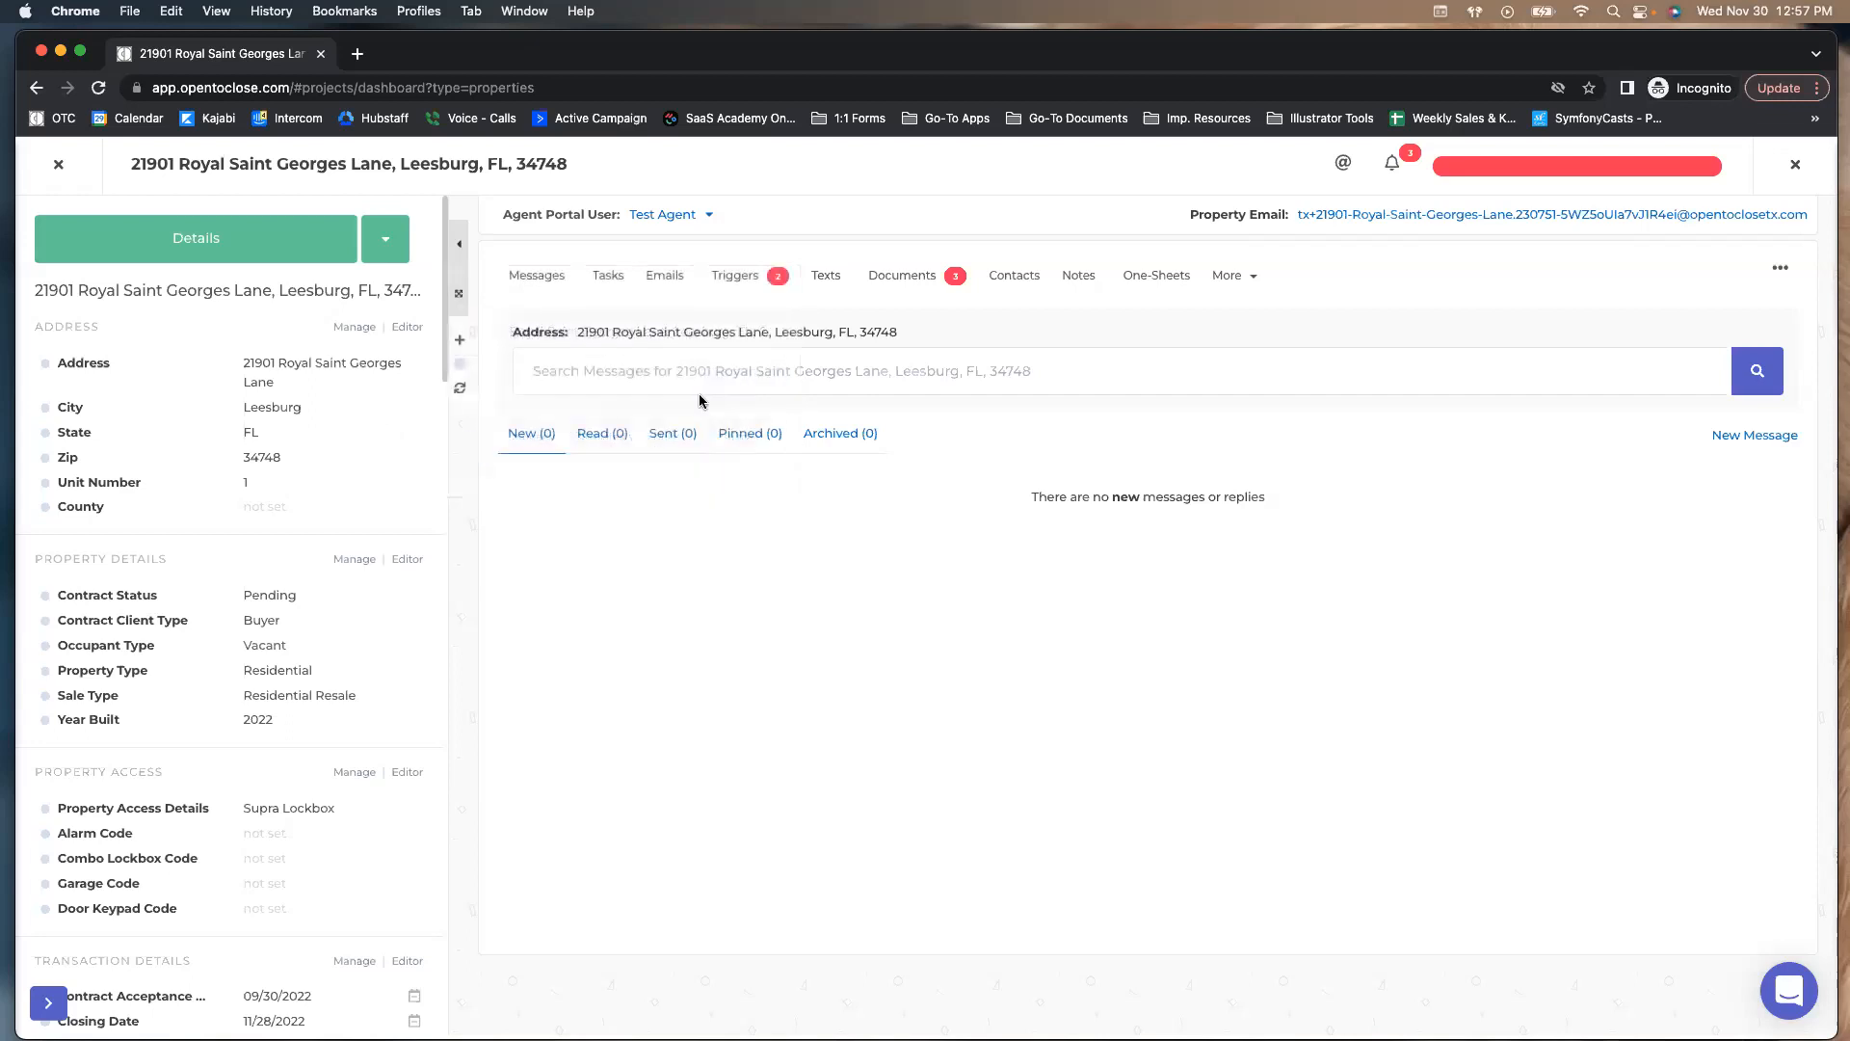
left_click(62, 167)
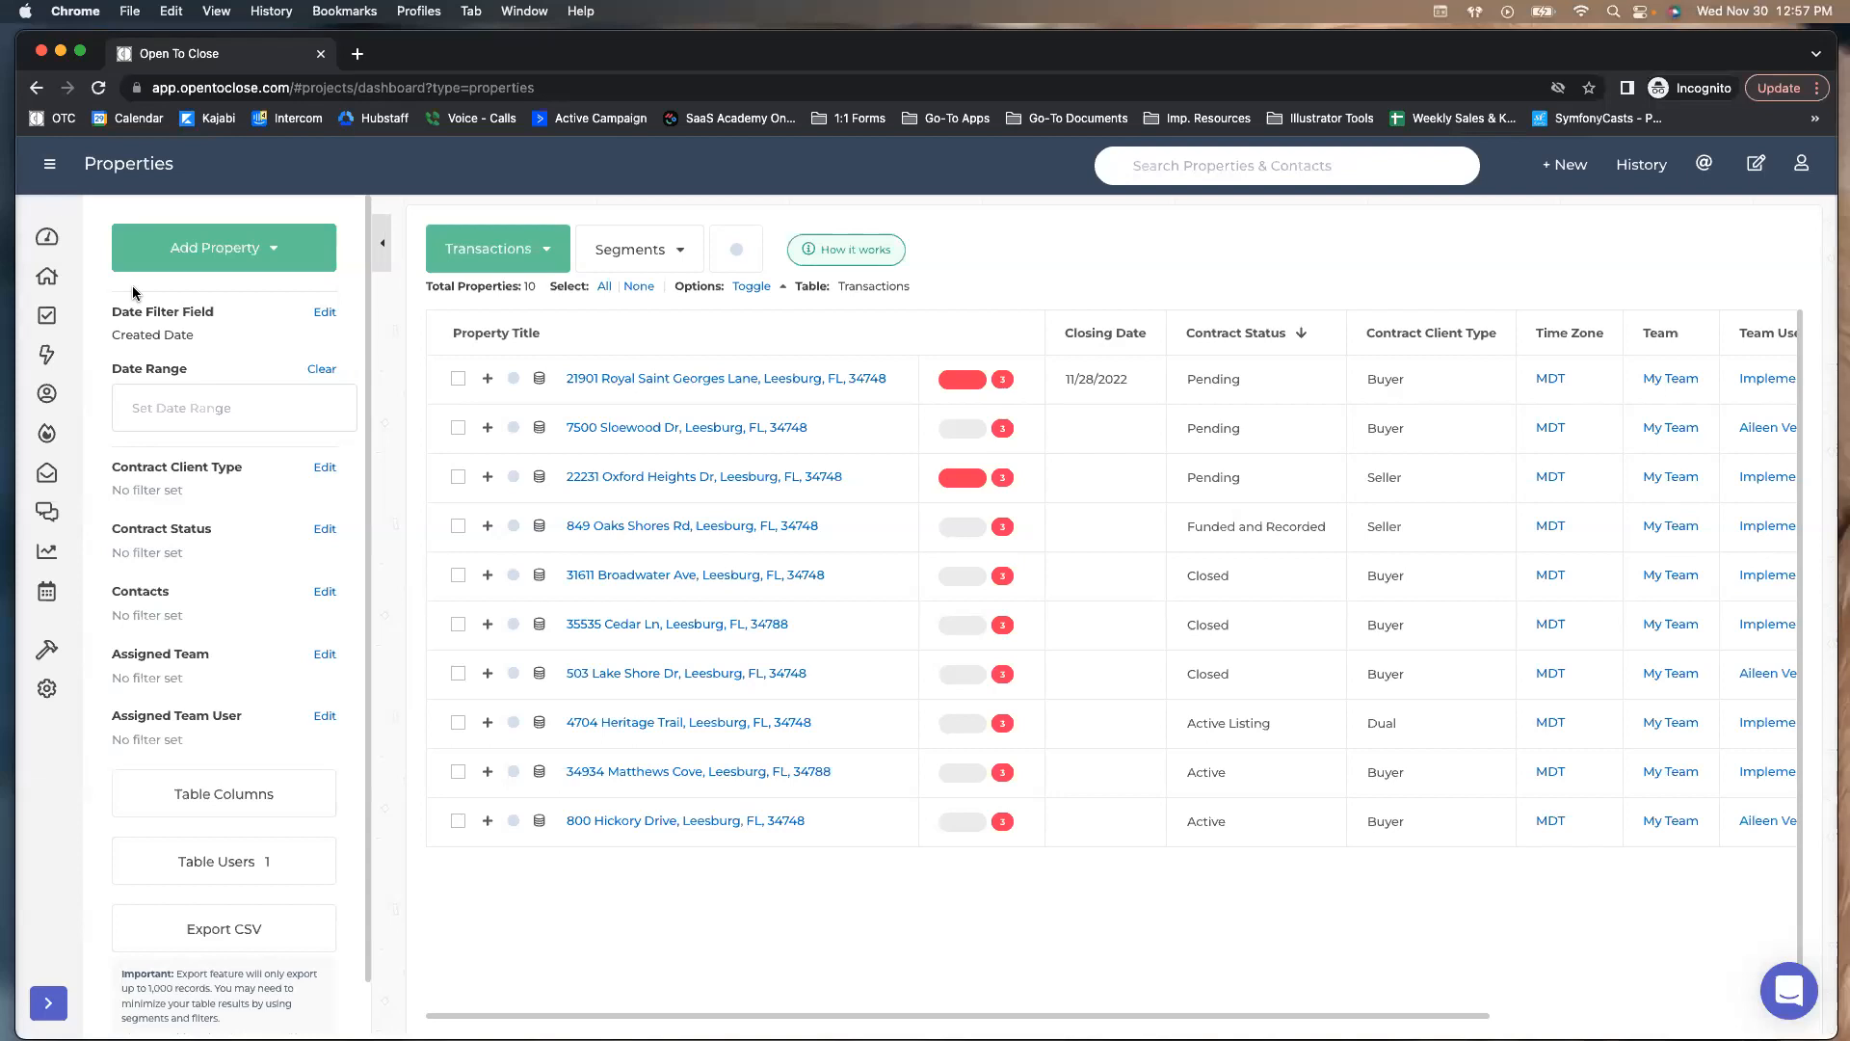
left_click(458, 378)
left_click(459, 429)
left_click(459, 477)
left_click(460, 526)
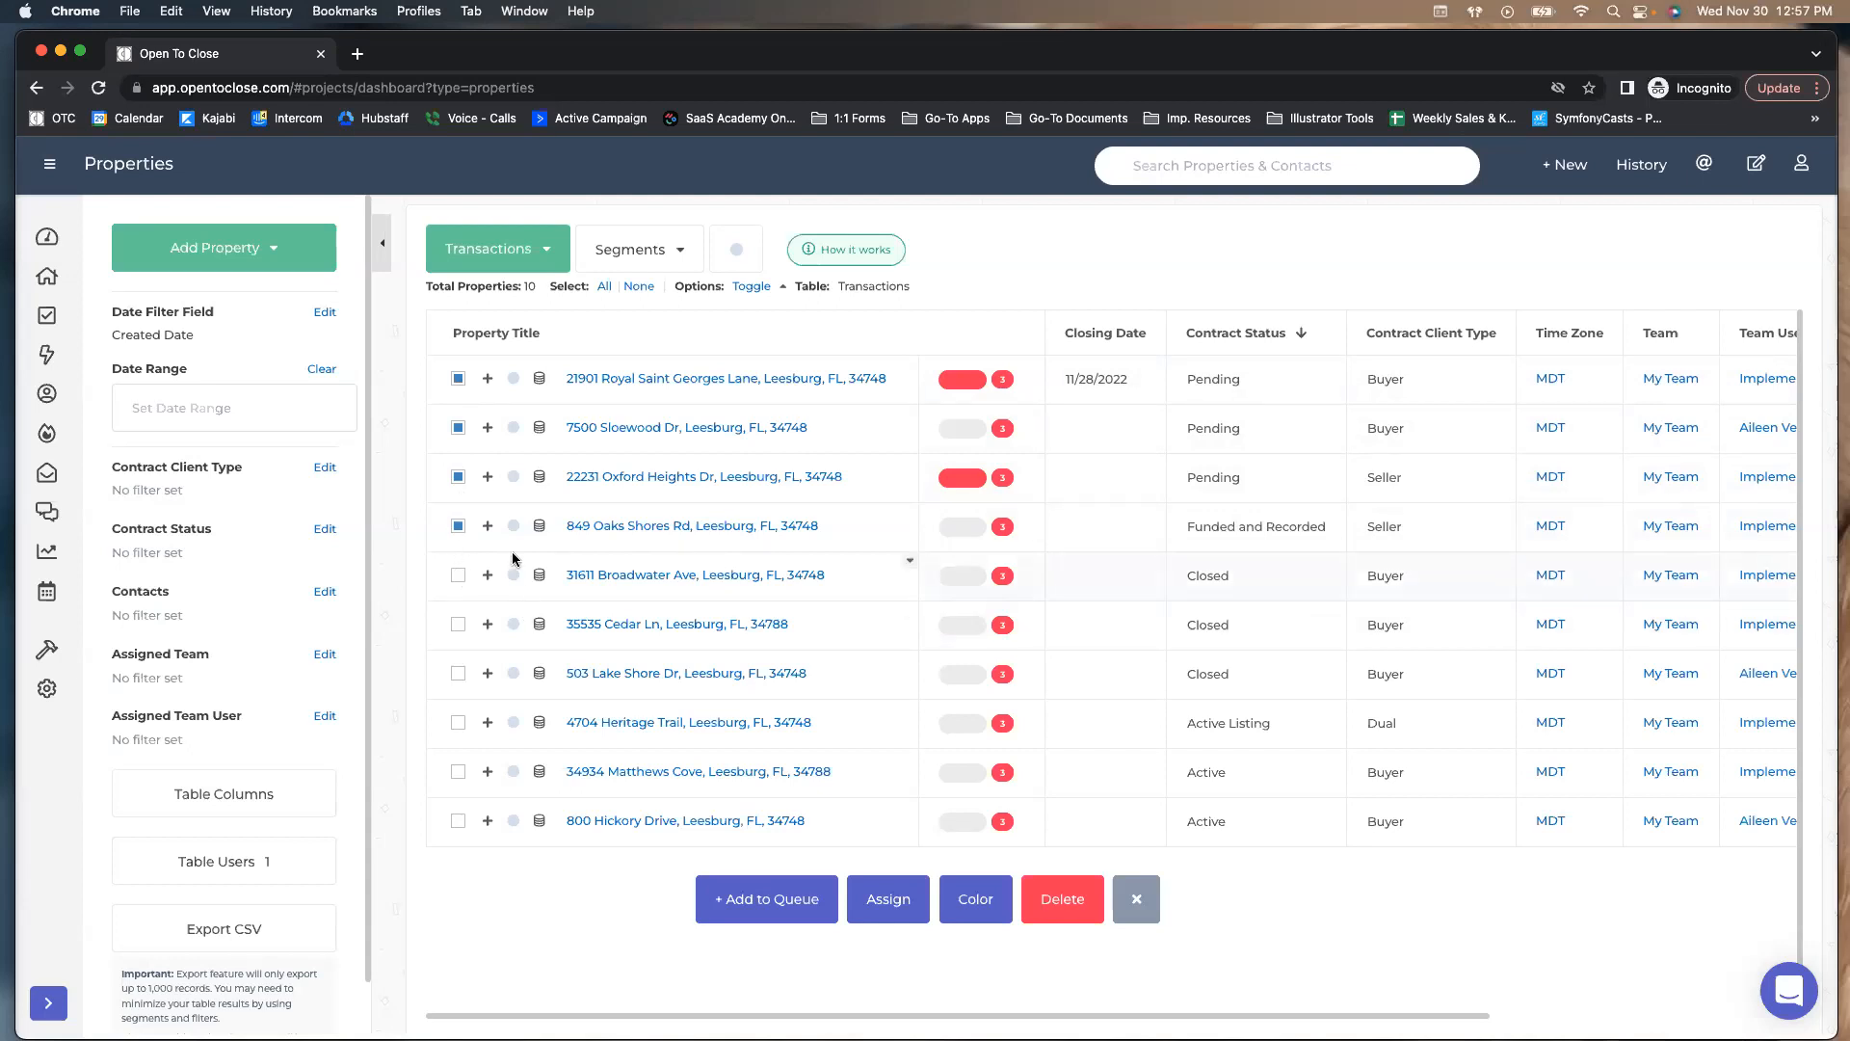
left_click(459, 428)
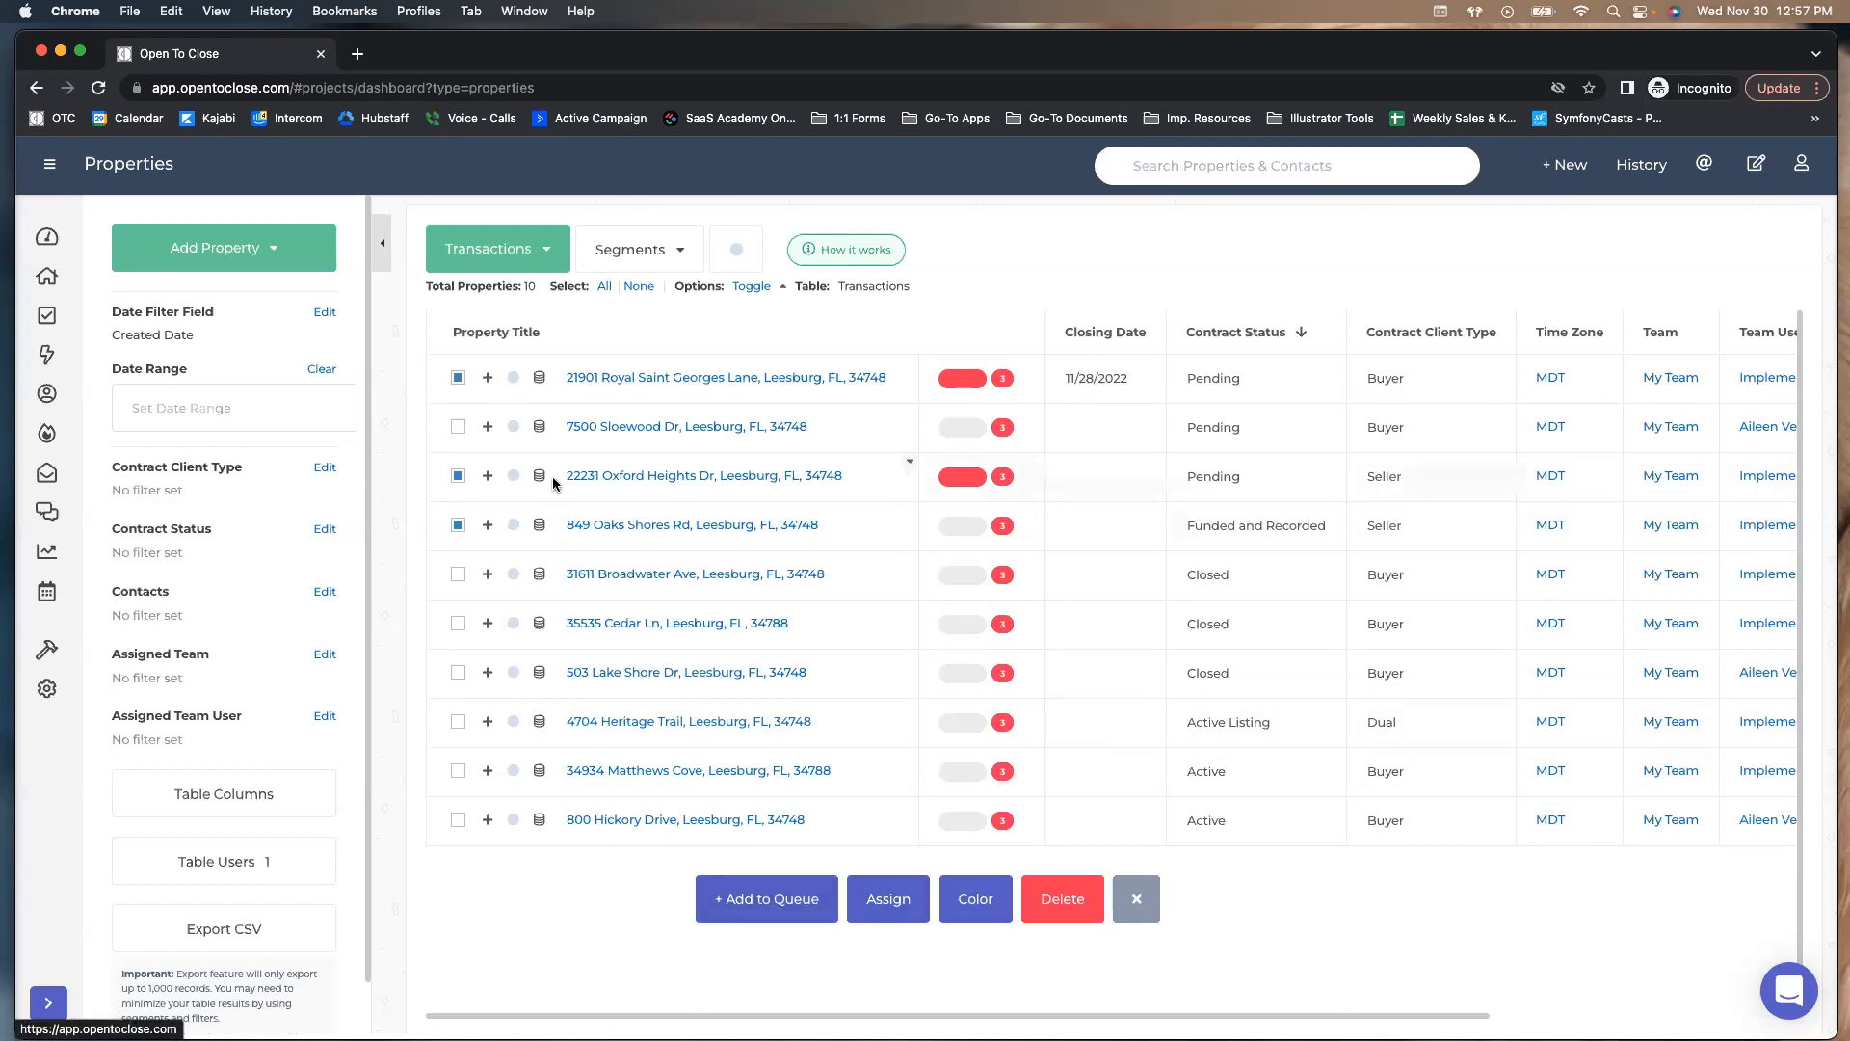
left_click(459, 524)
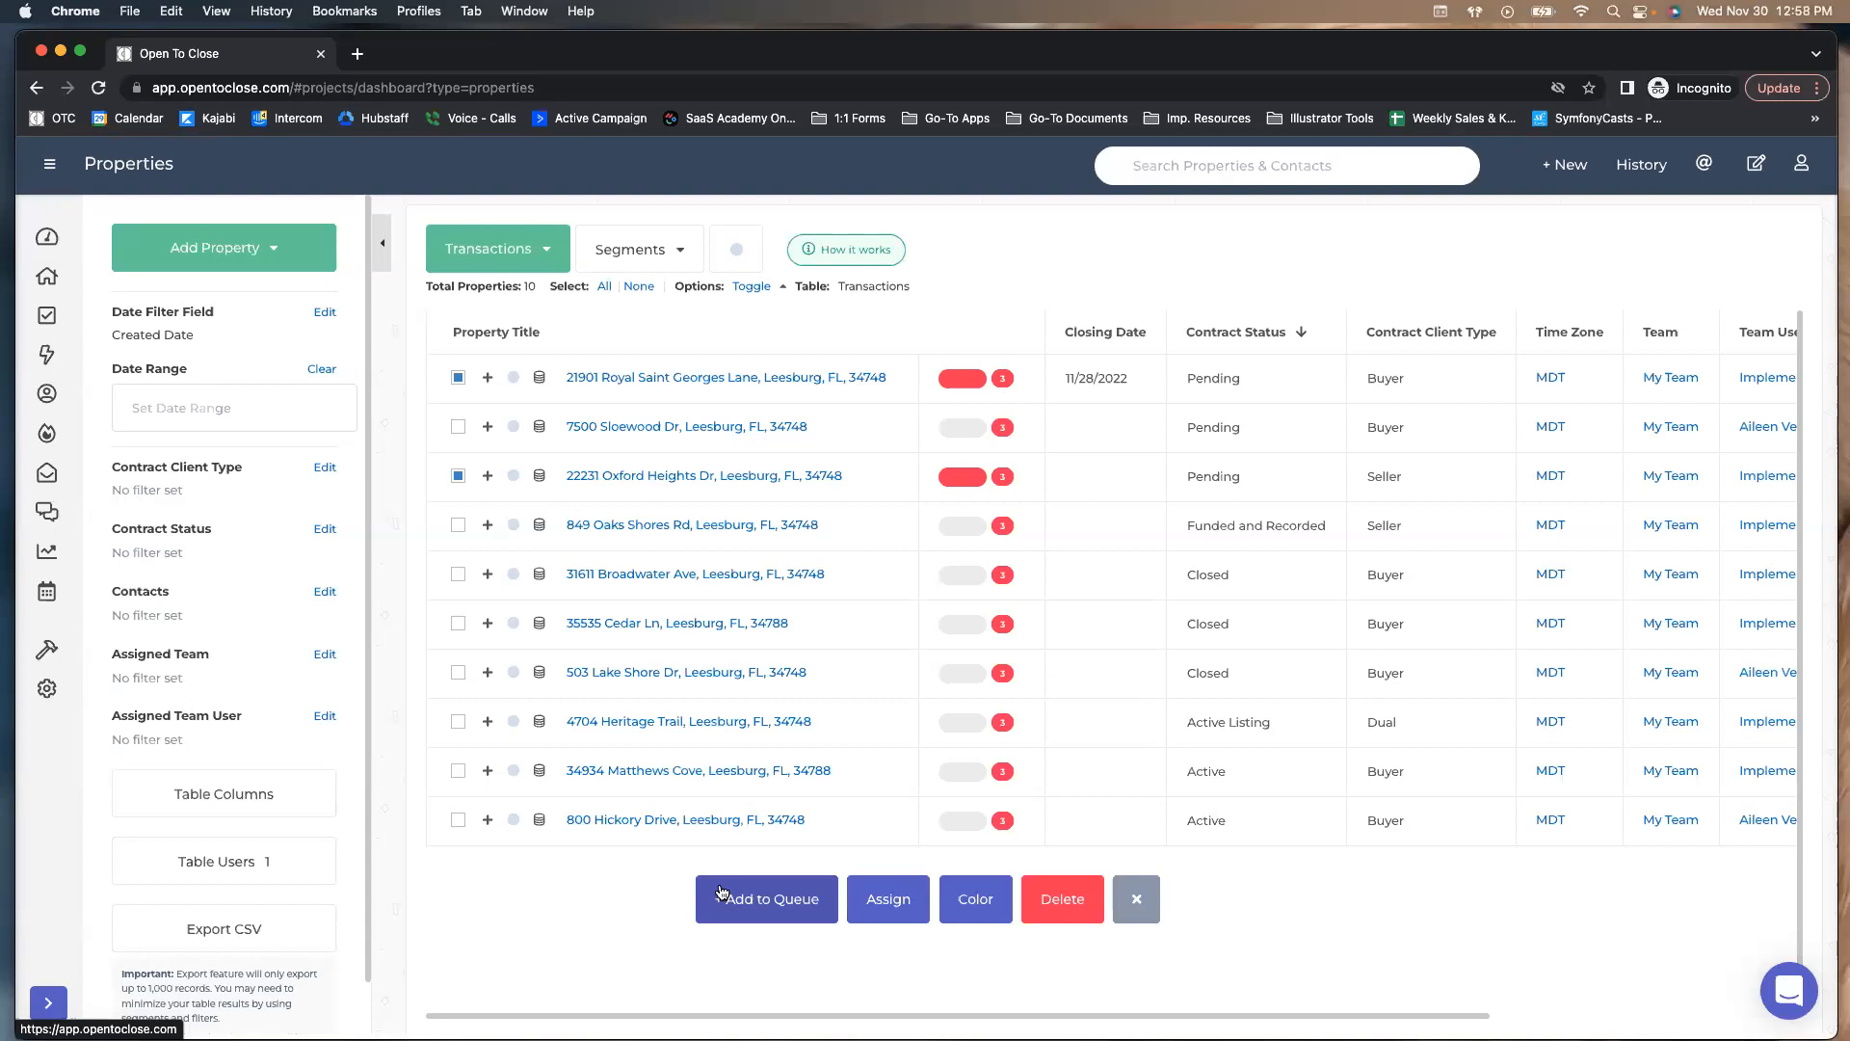
left_click(488, 476)
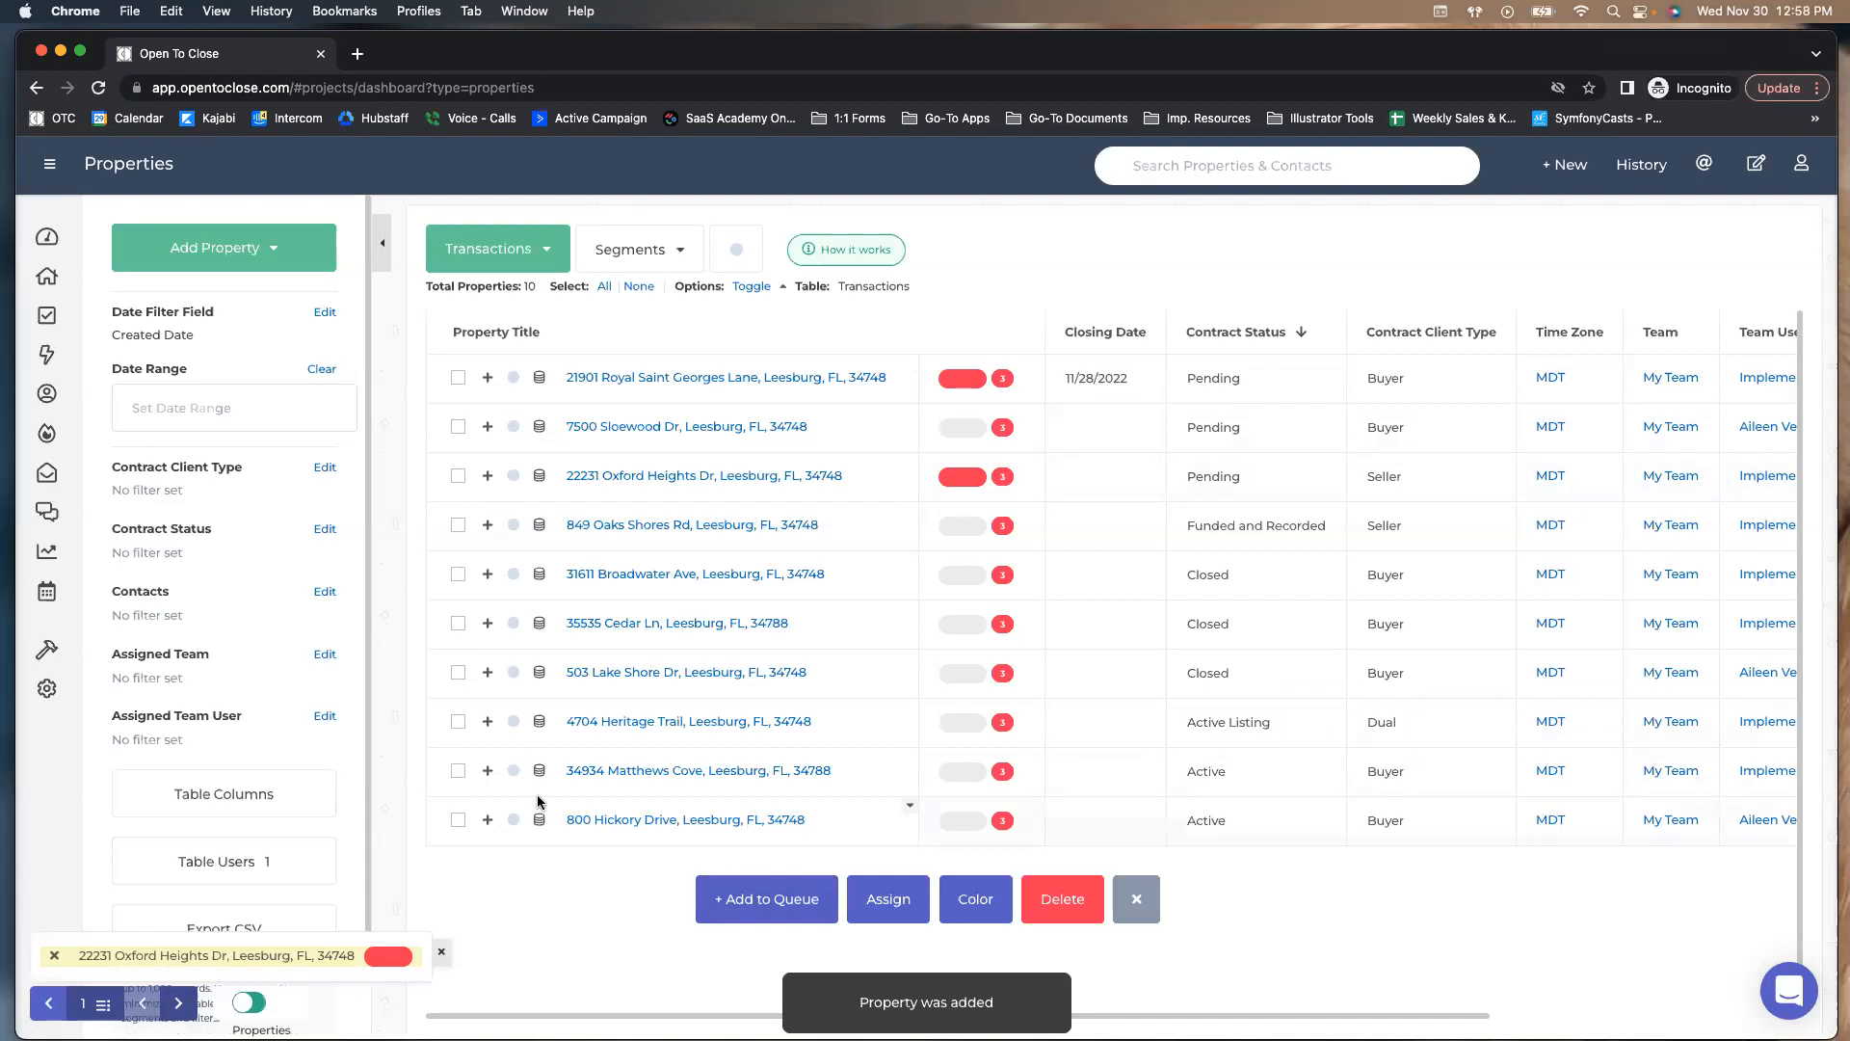
left_click(488, 377)
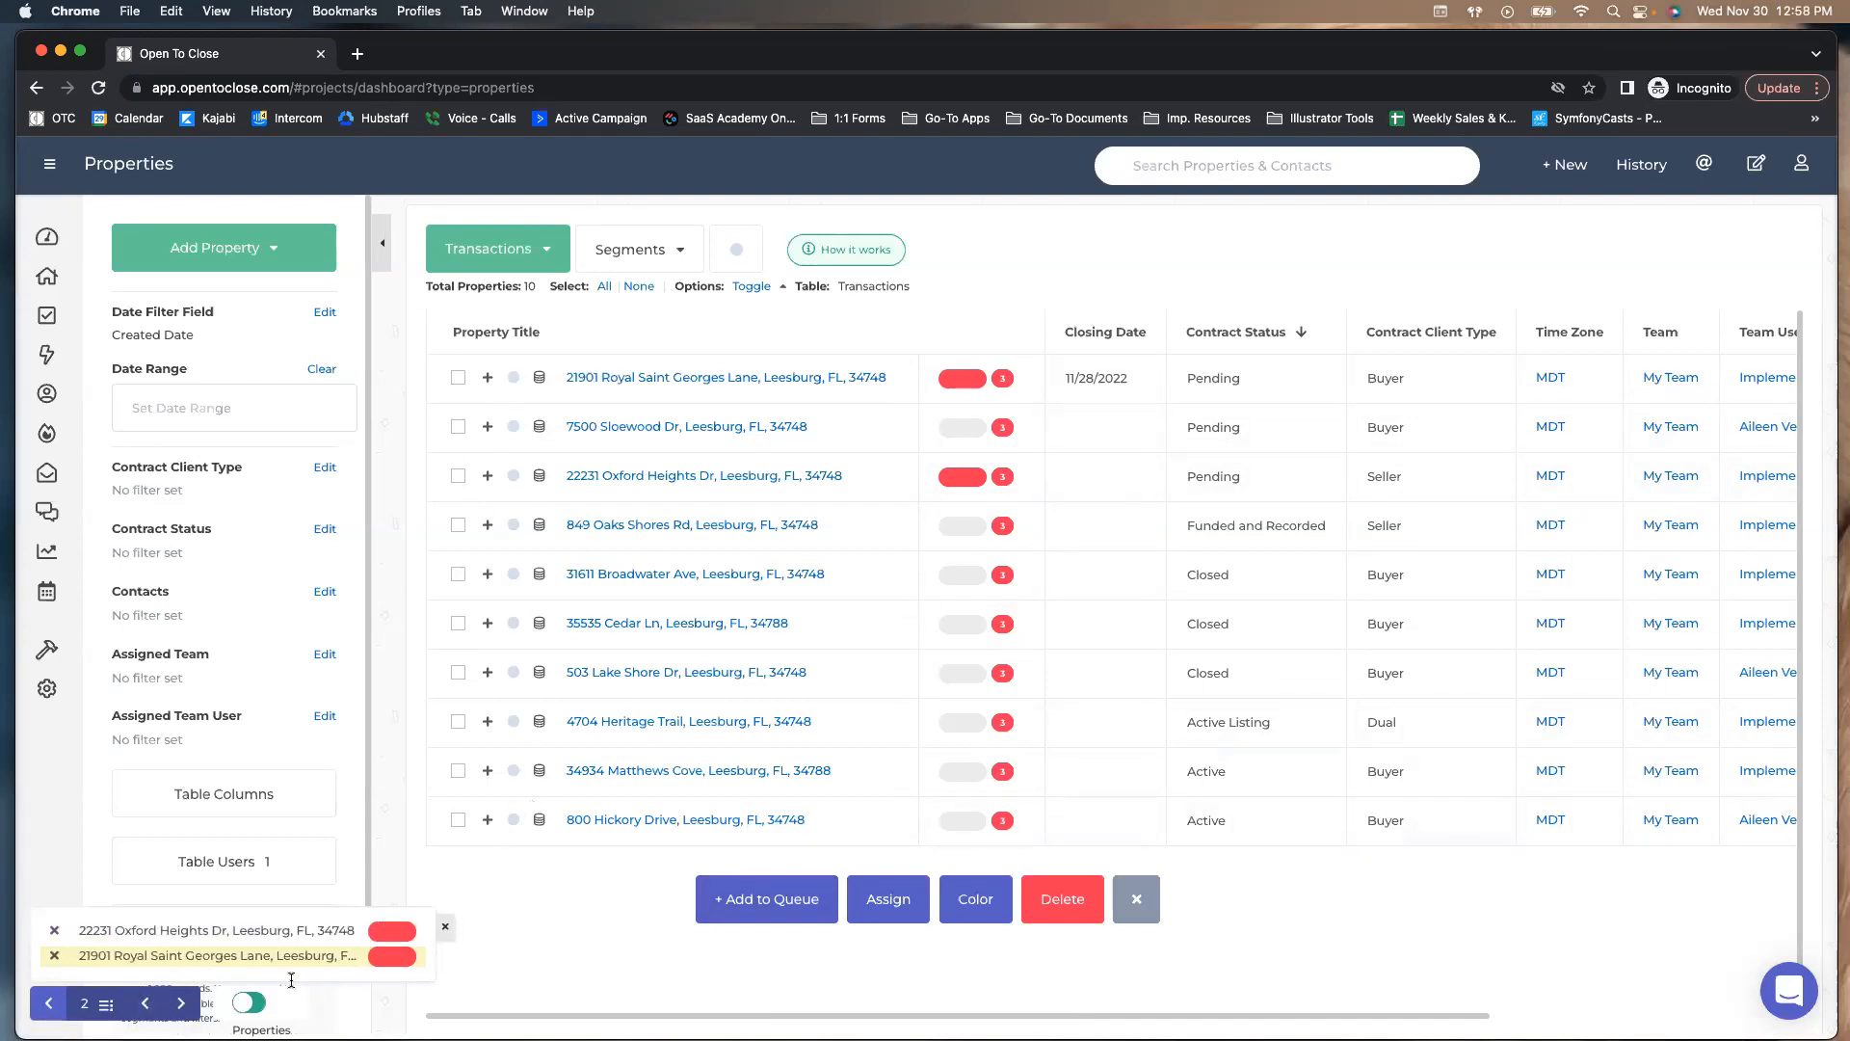
left_click(489, 427)
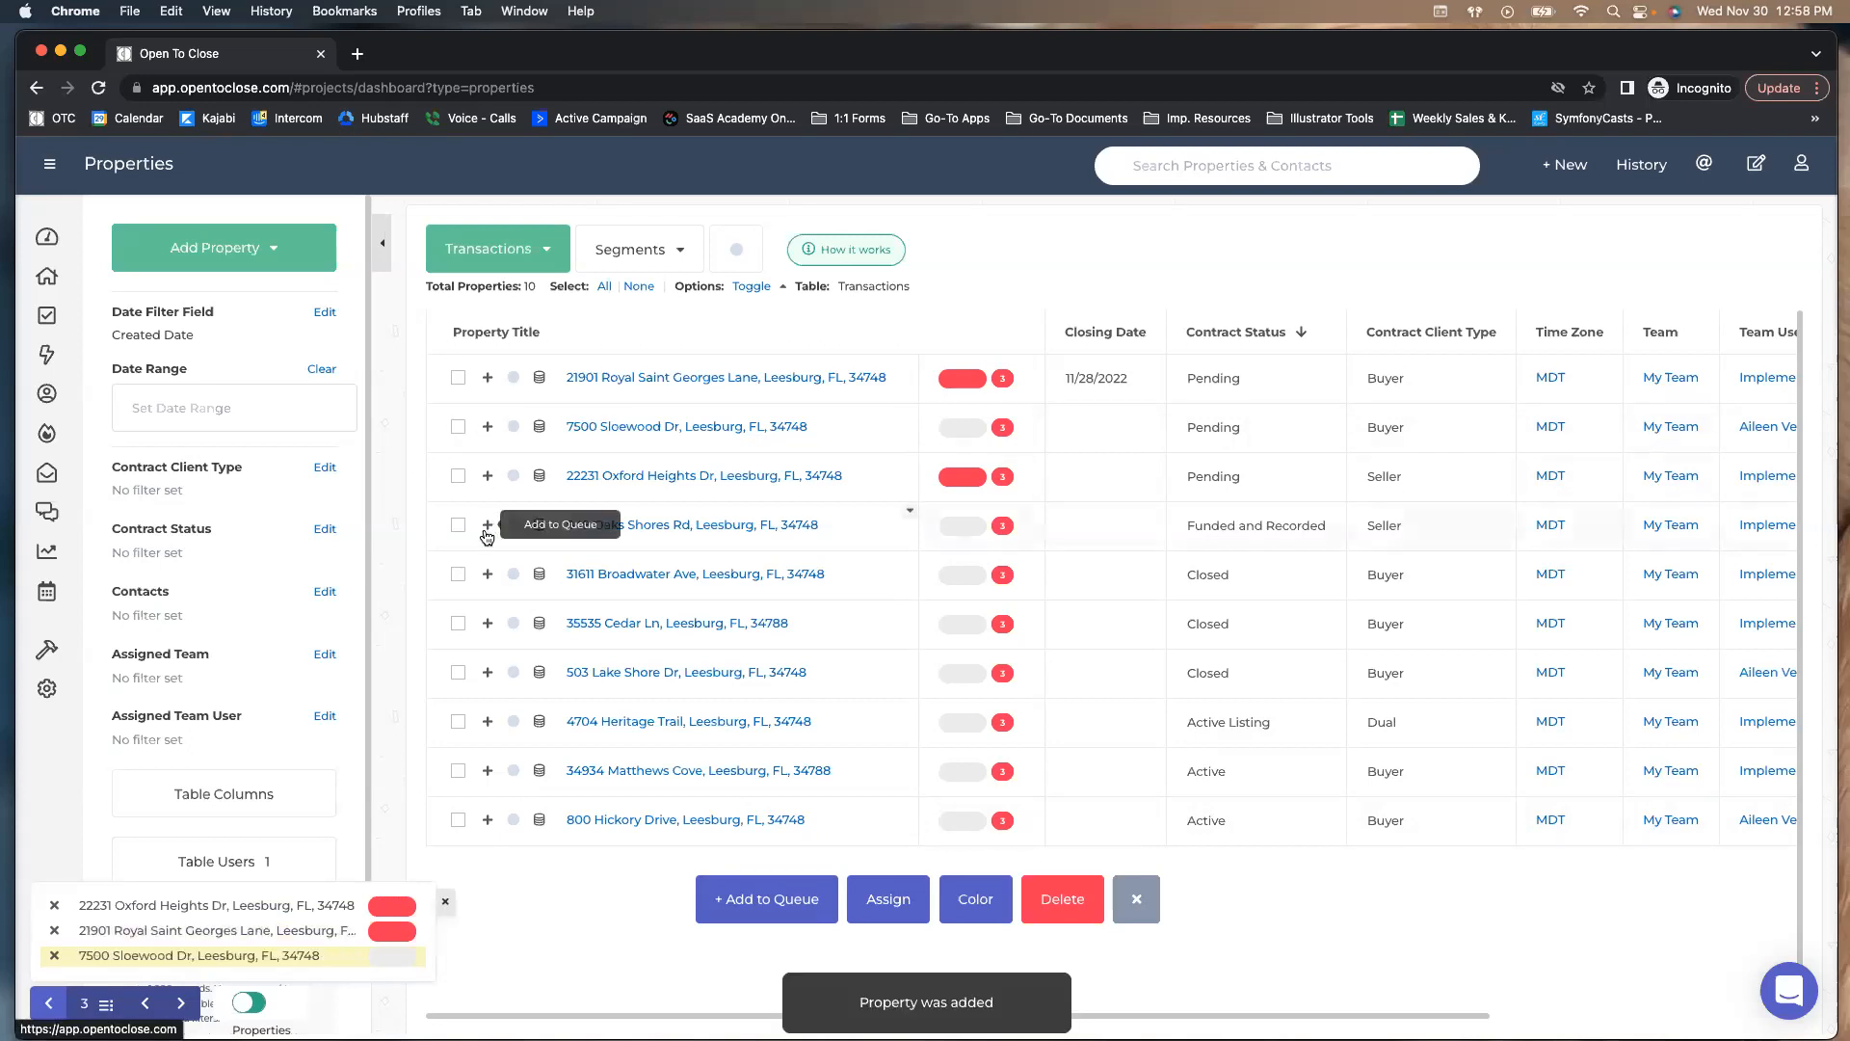
left_click(488, 525)
left_click(488, 623)
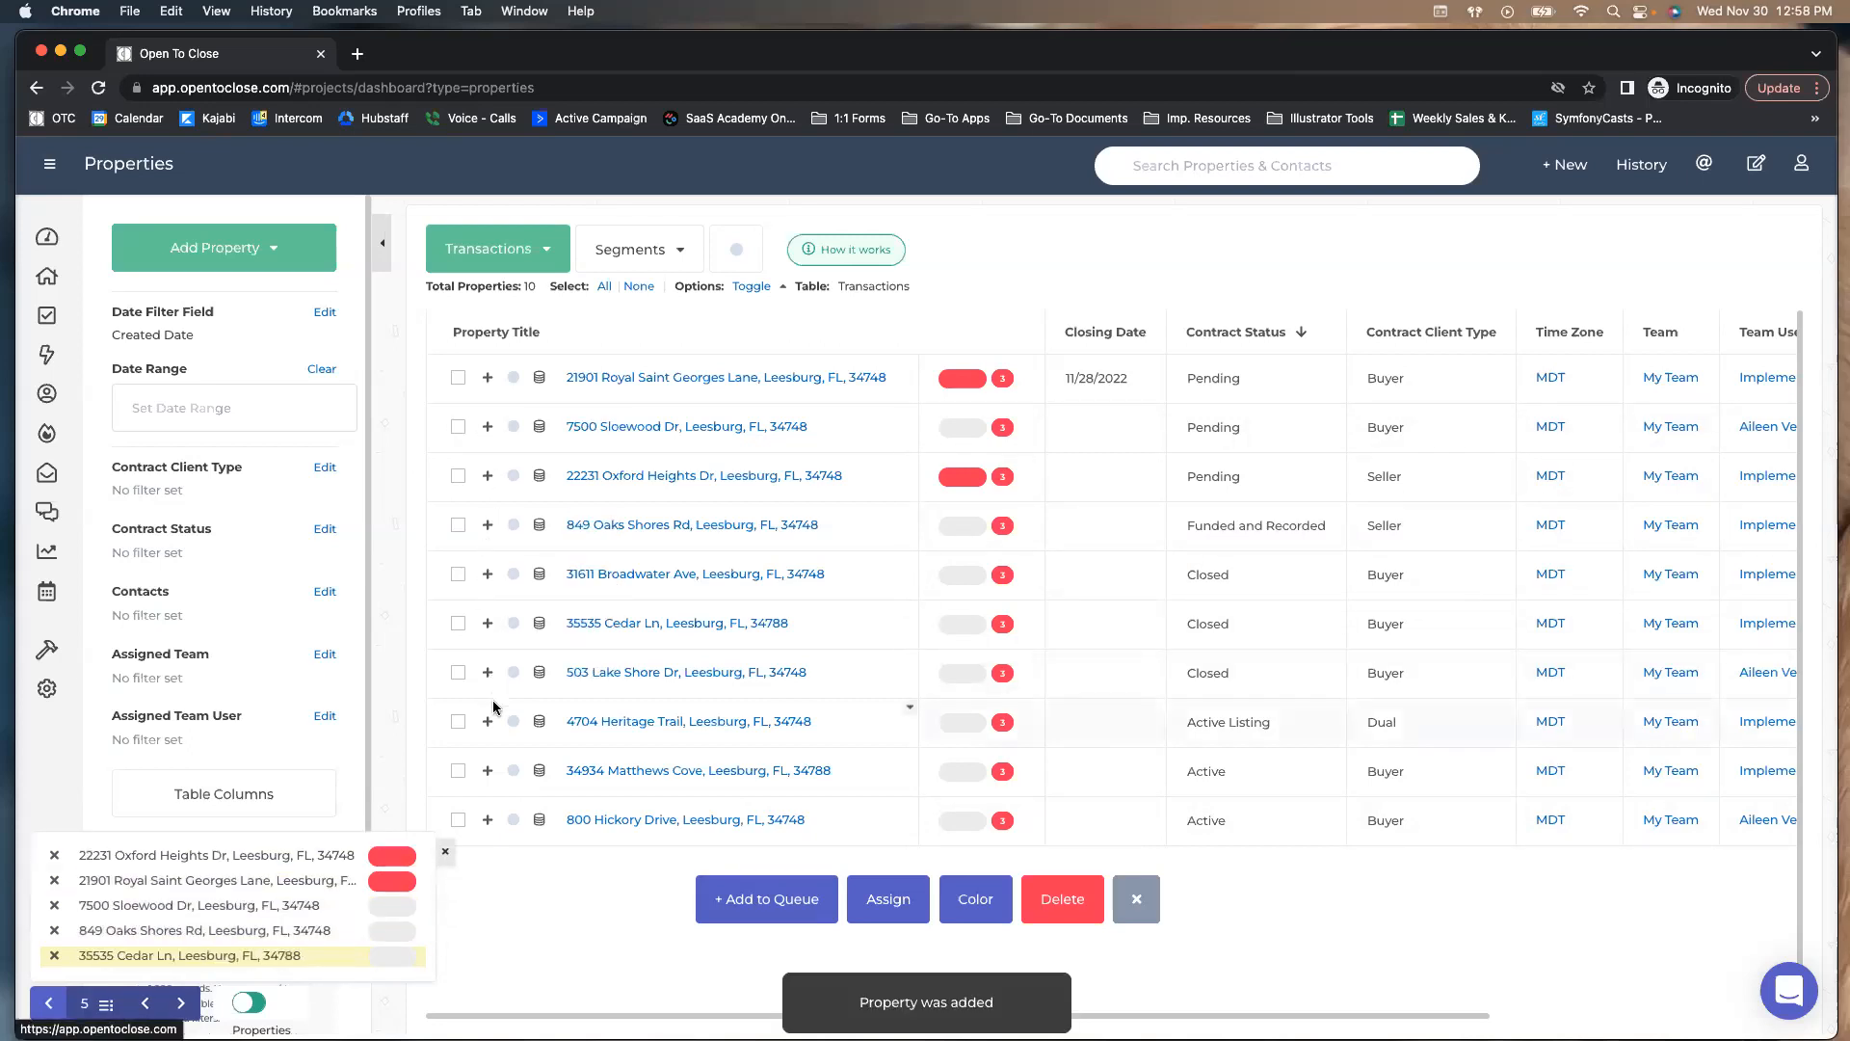
left_click(488, 721)
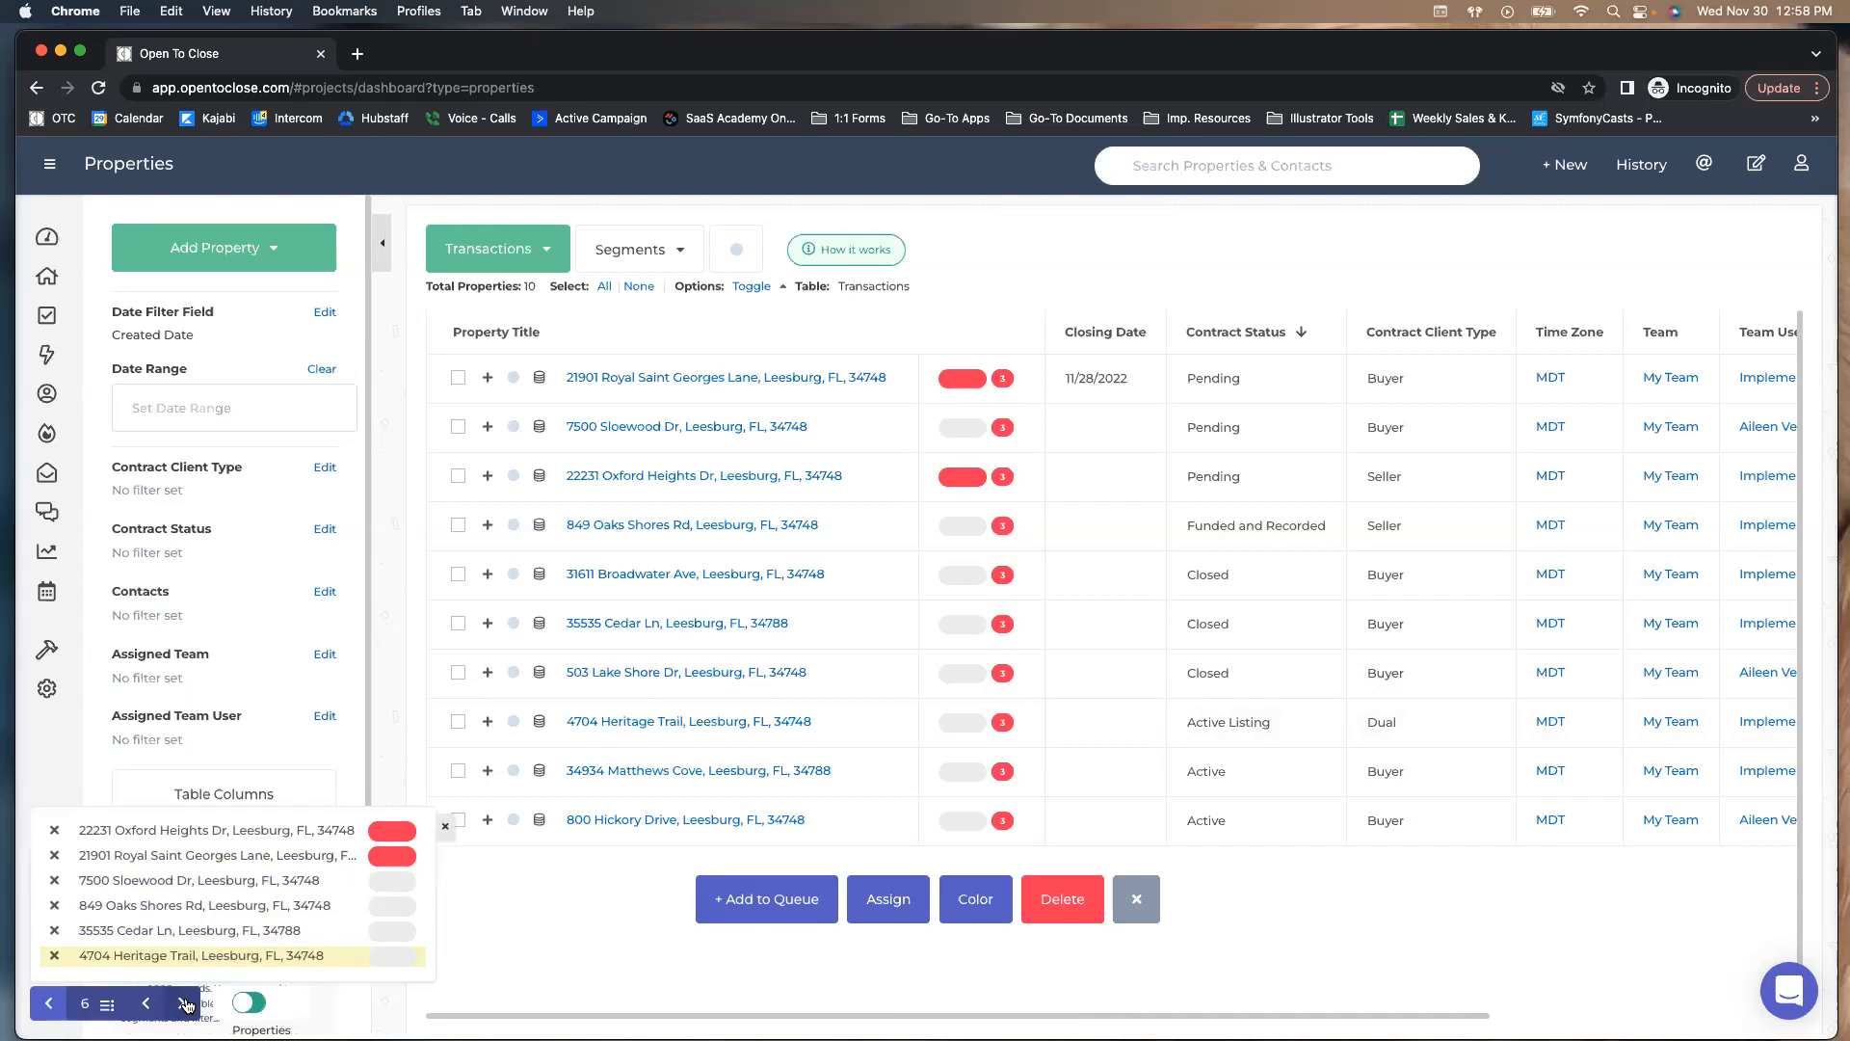
left_click(184, 1005)
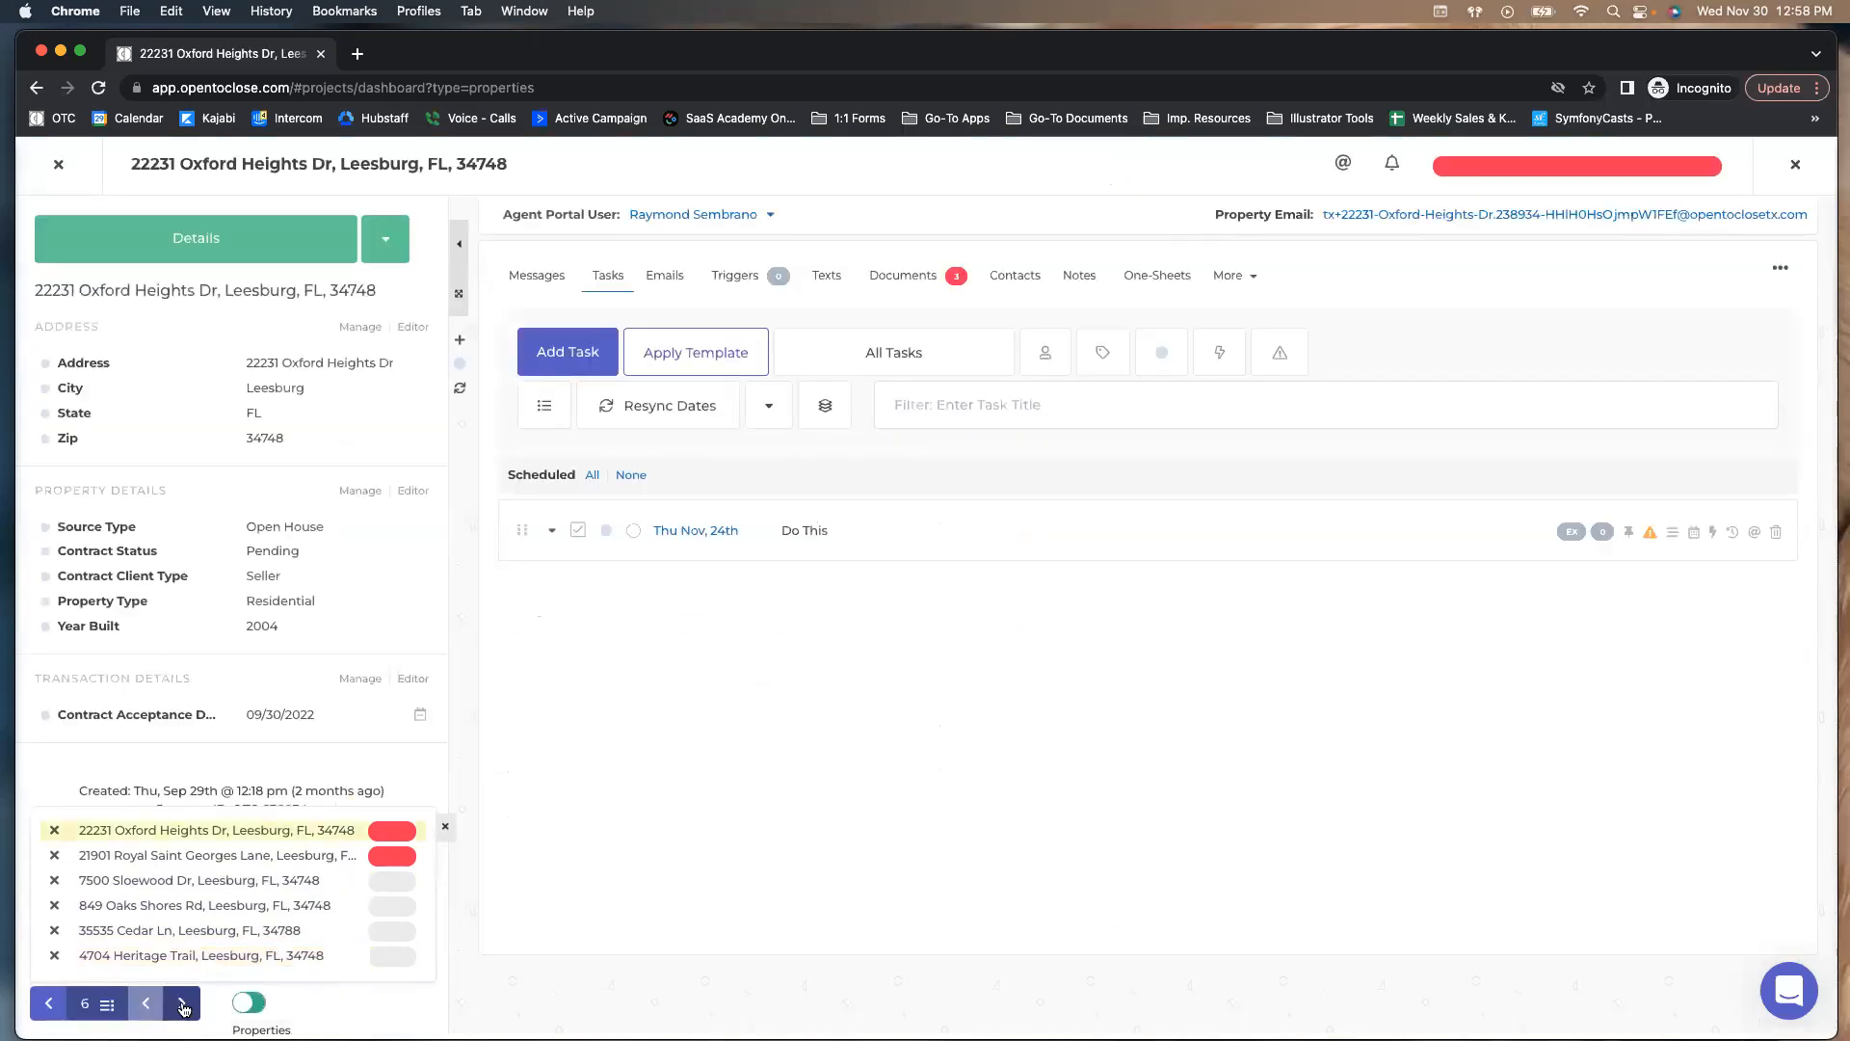
left_click(183, 1004)
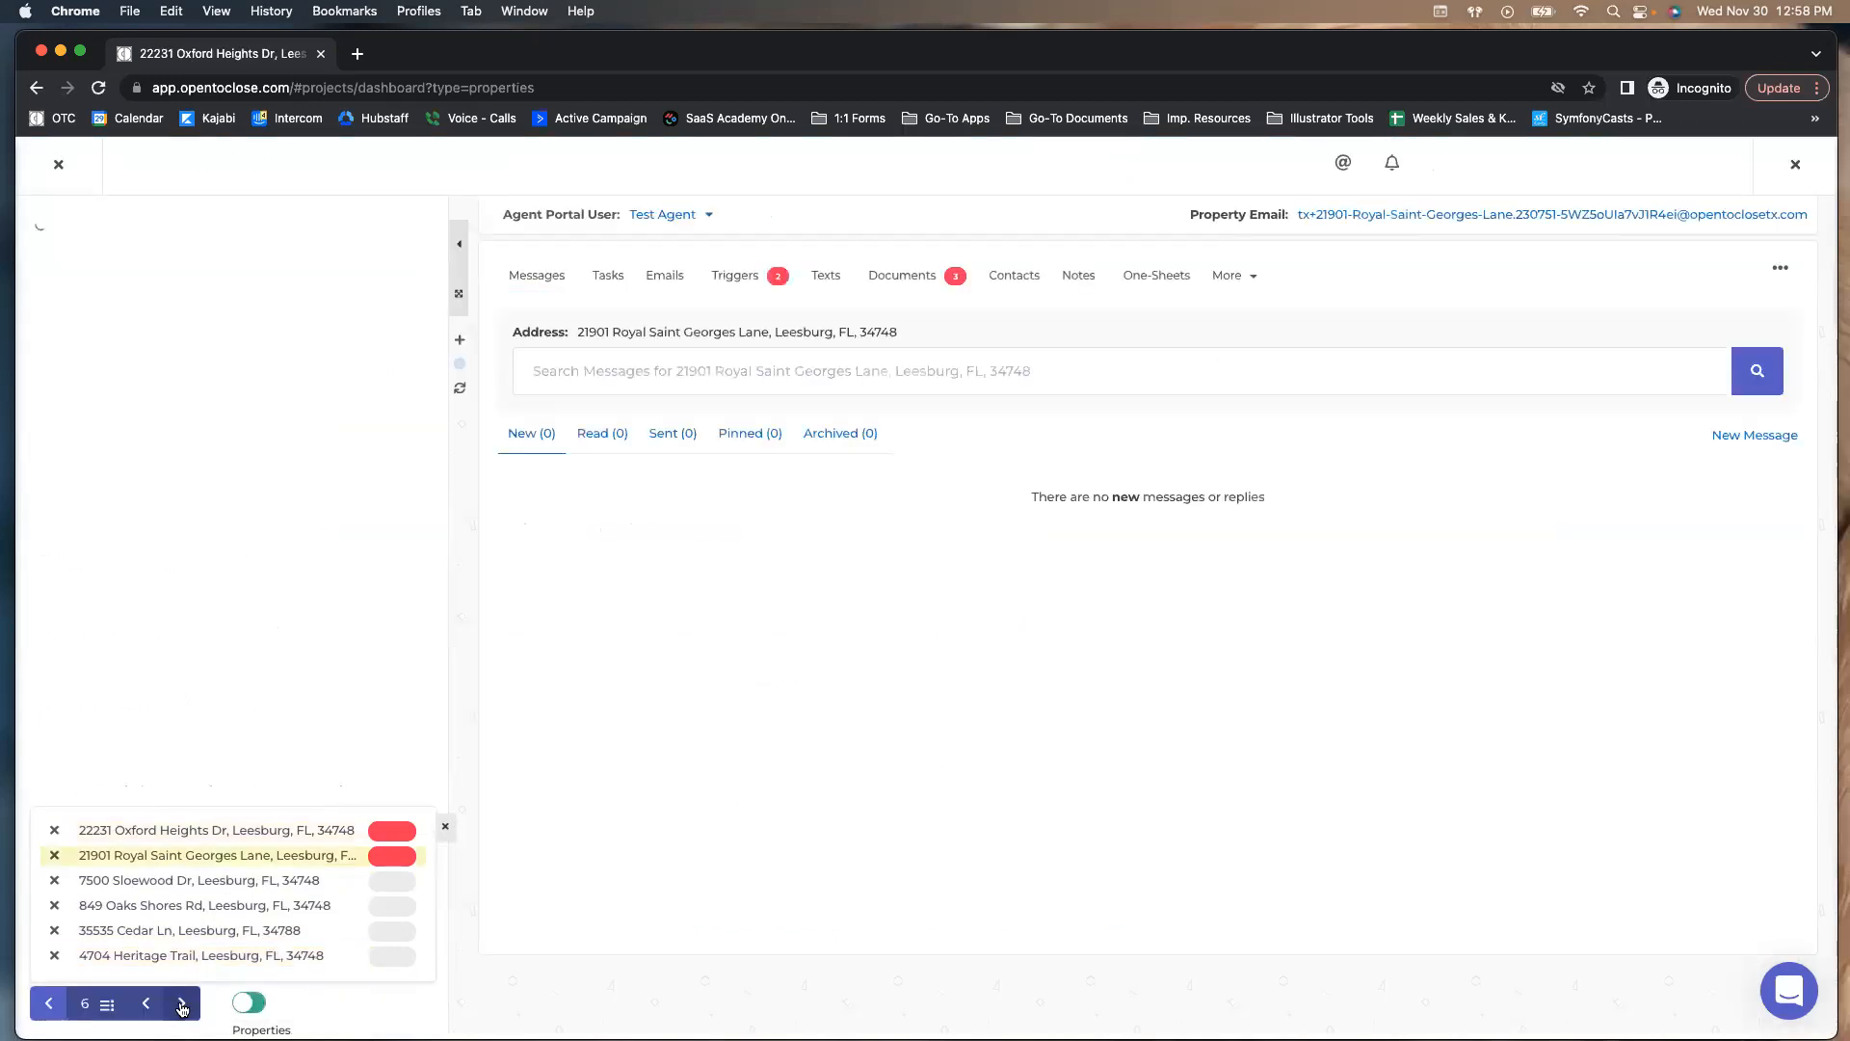
left_click(183, 1004)
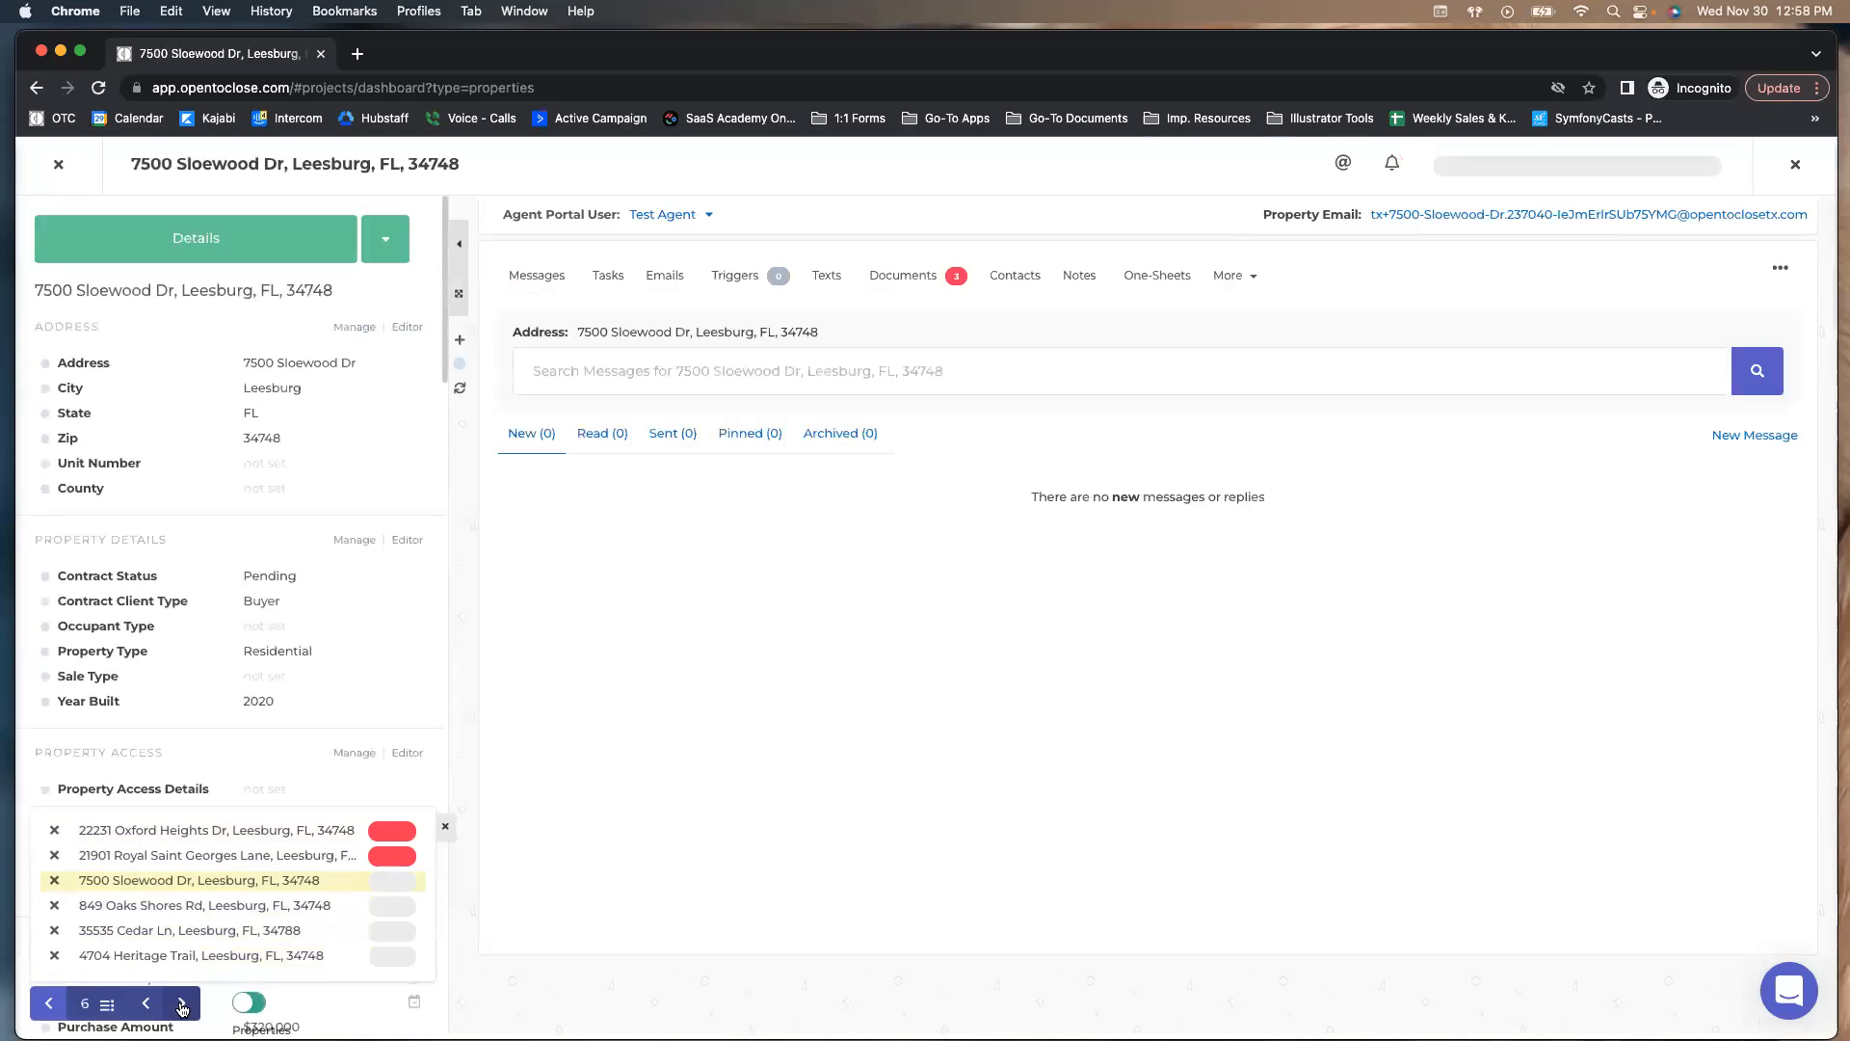
left_click(183, 1004)
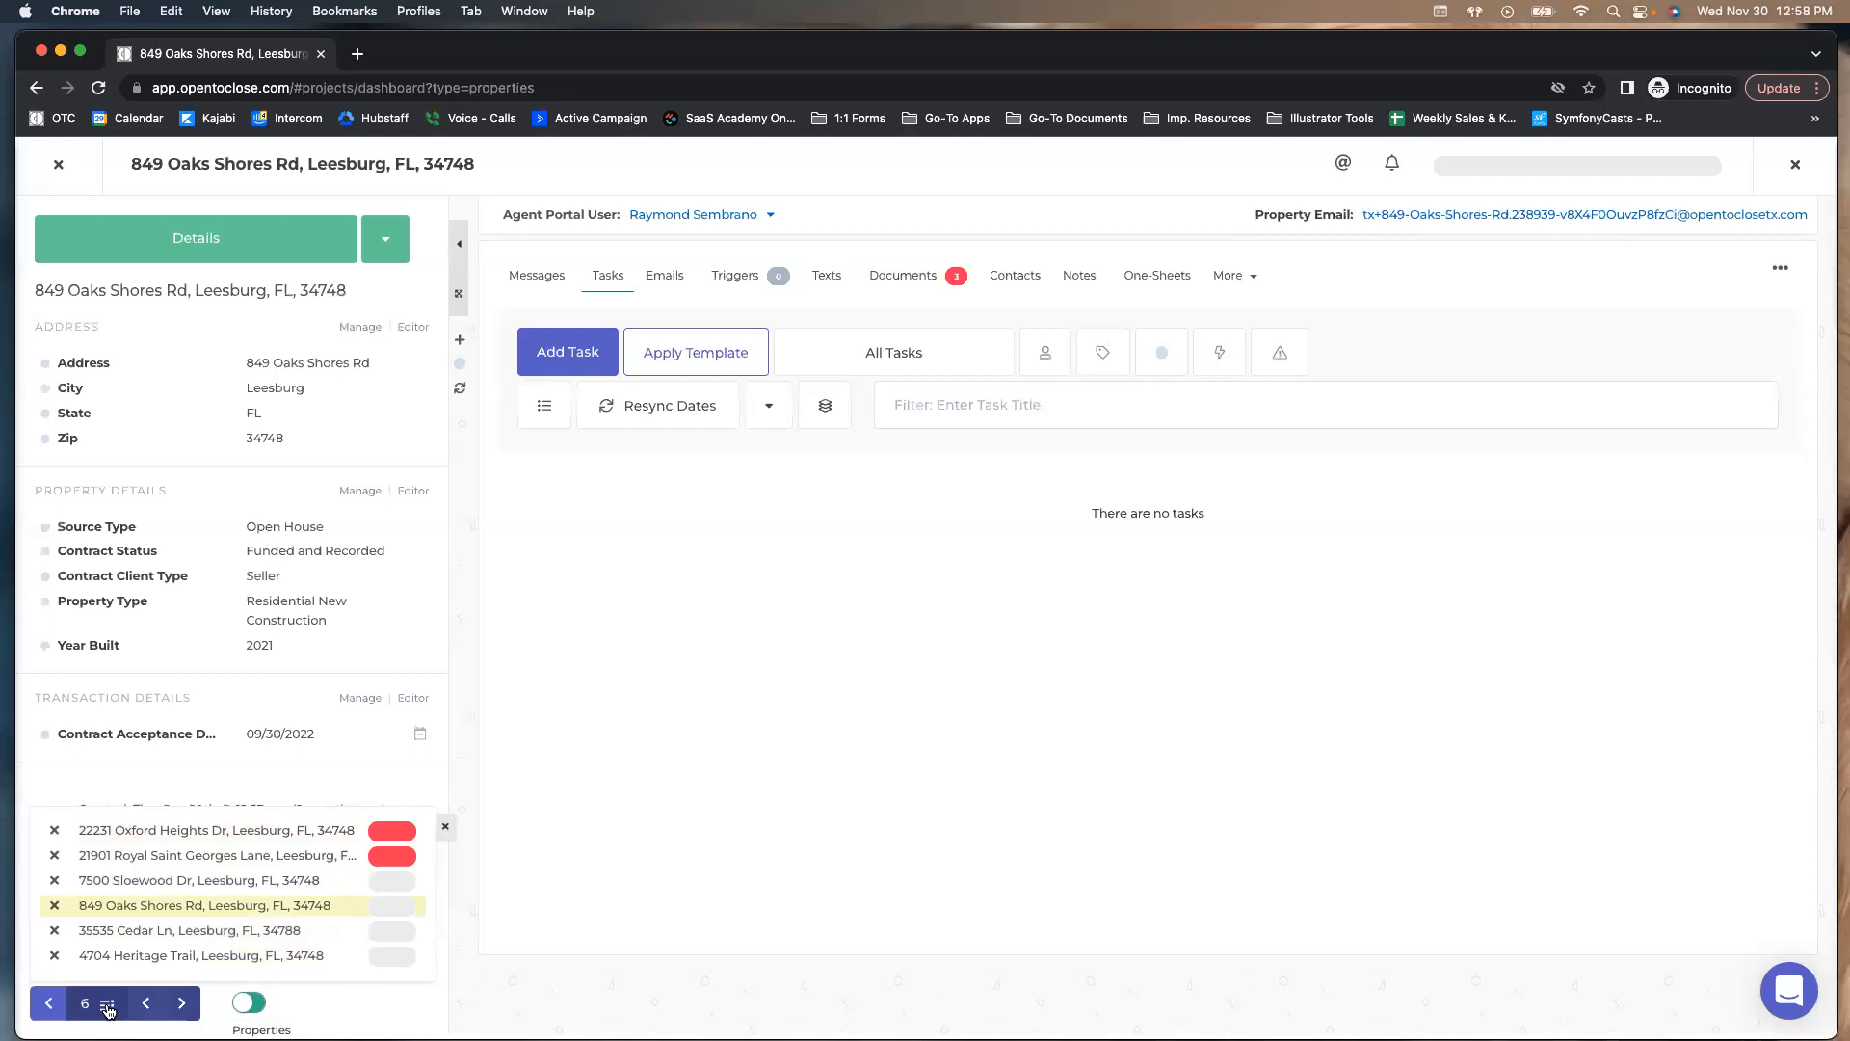
left_click(108, 1007)
left_click(108, 1007)
left_click(96, 1002)
left_click(96, 1002)
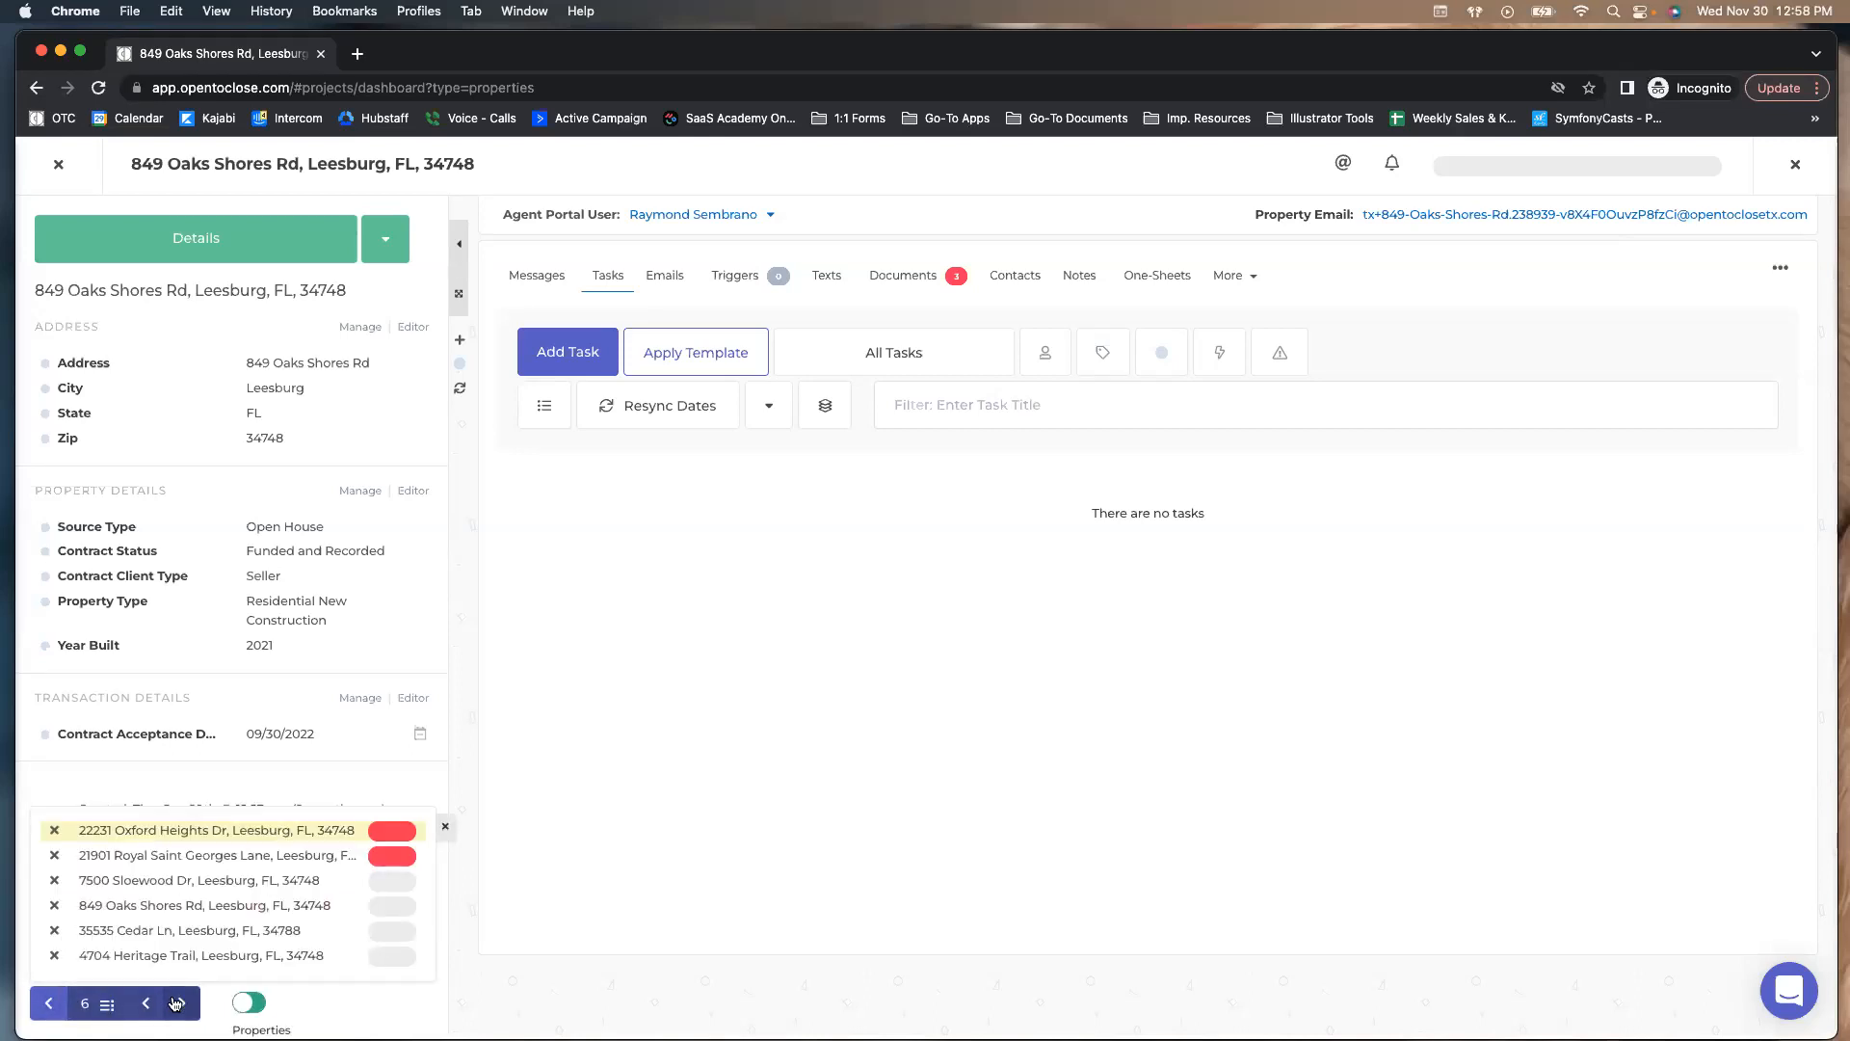
left_click(176, 1004)
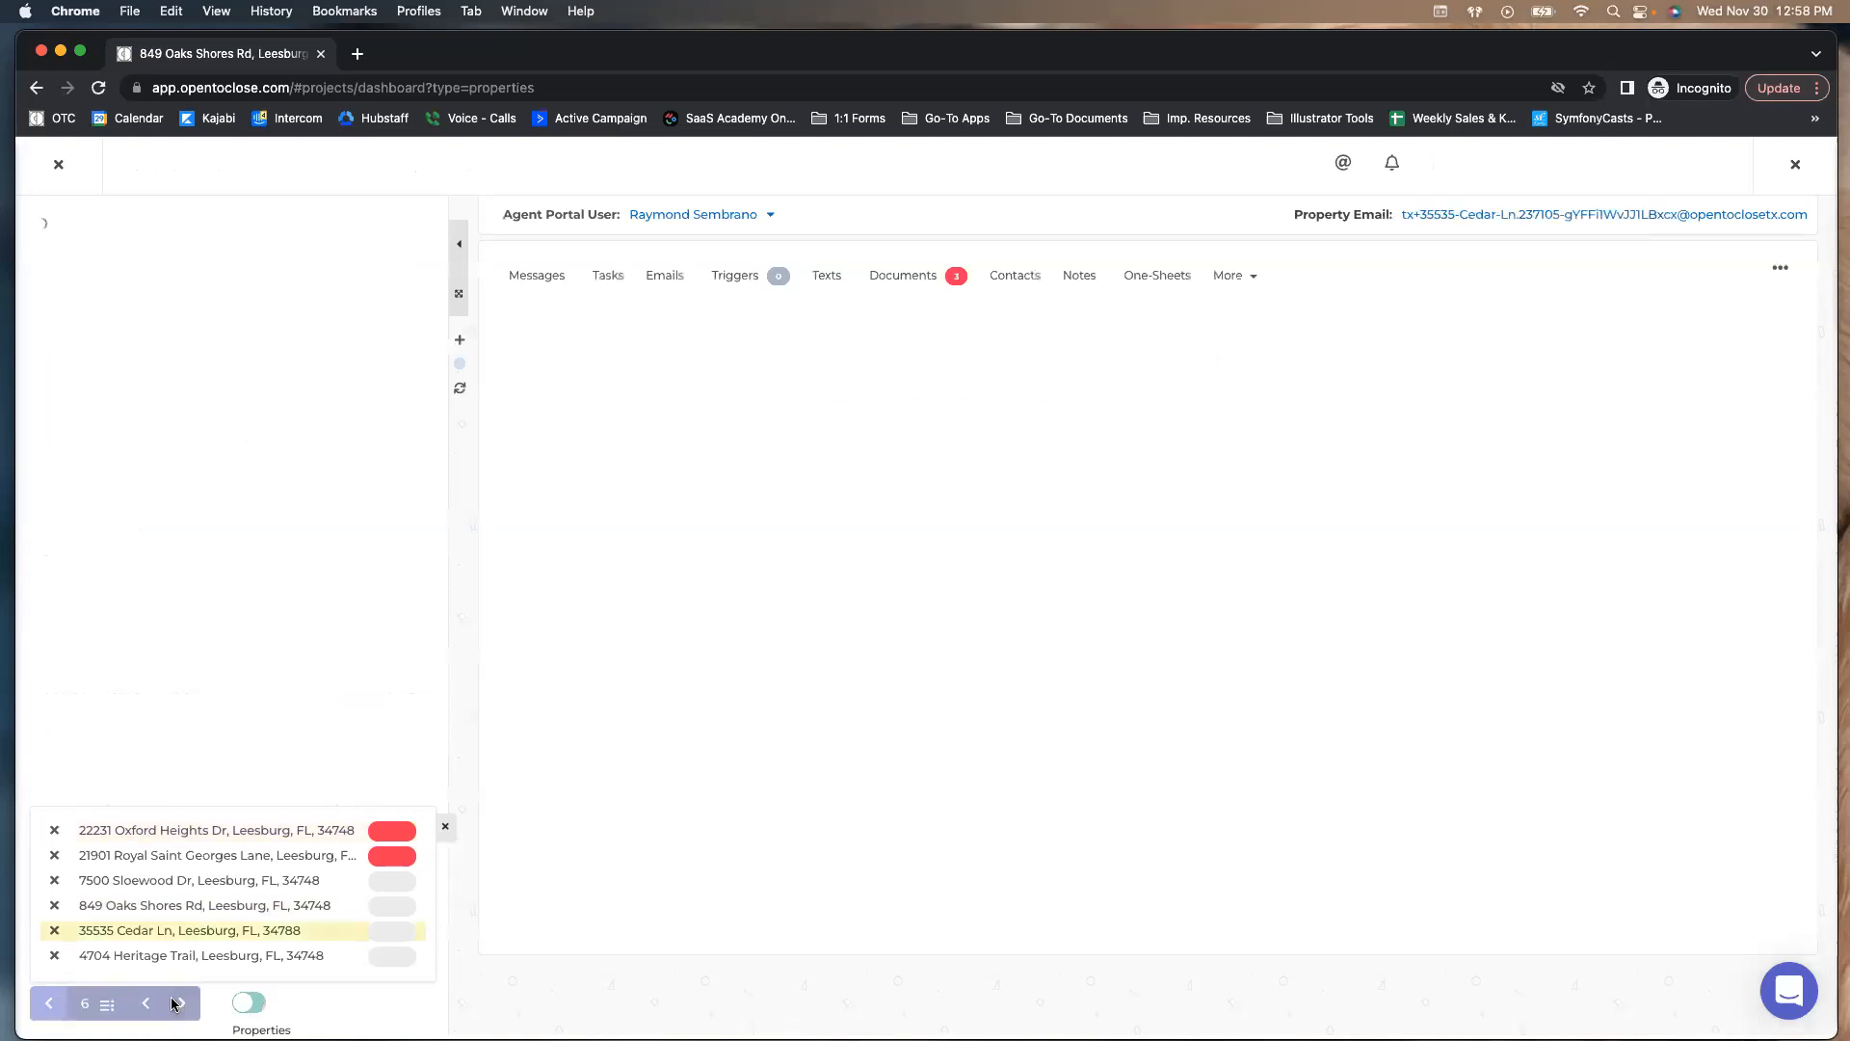
left_click(176, 1003)
left_click(176, 1003)
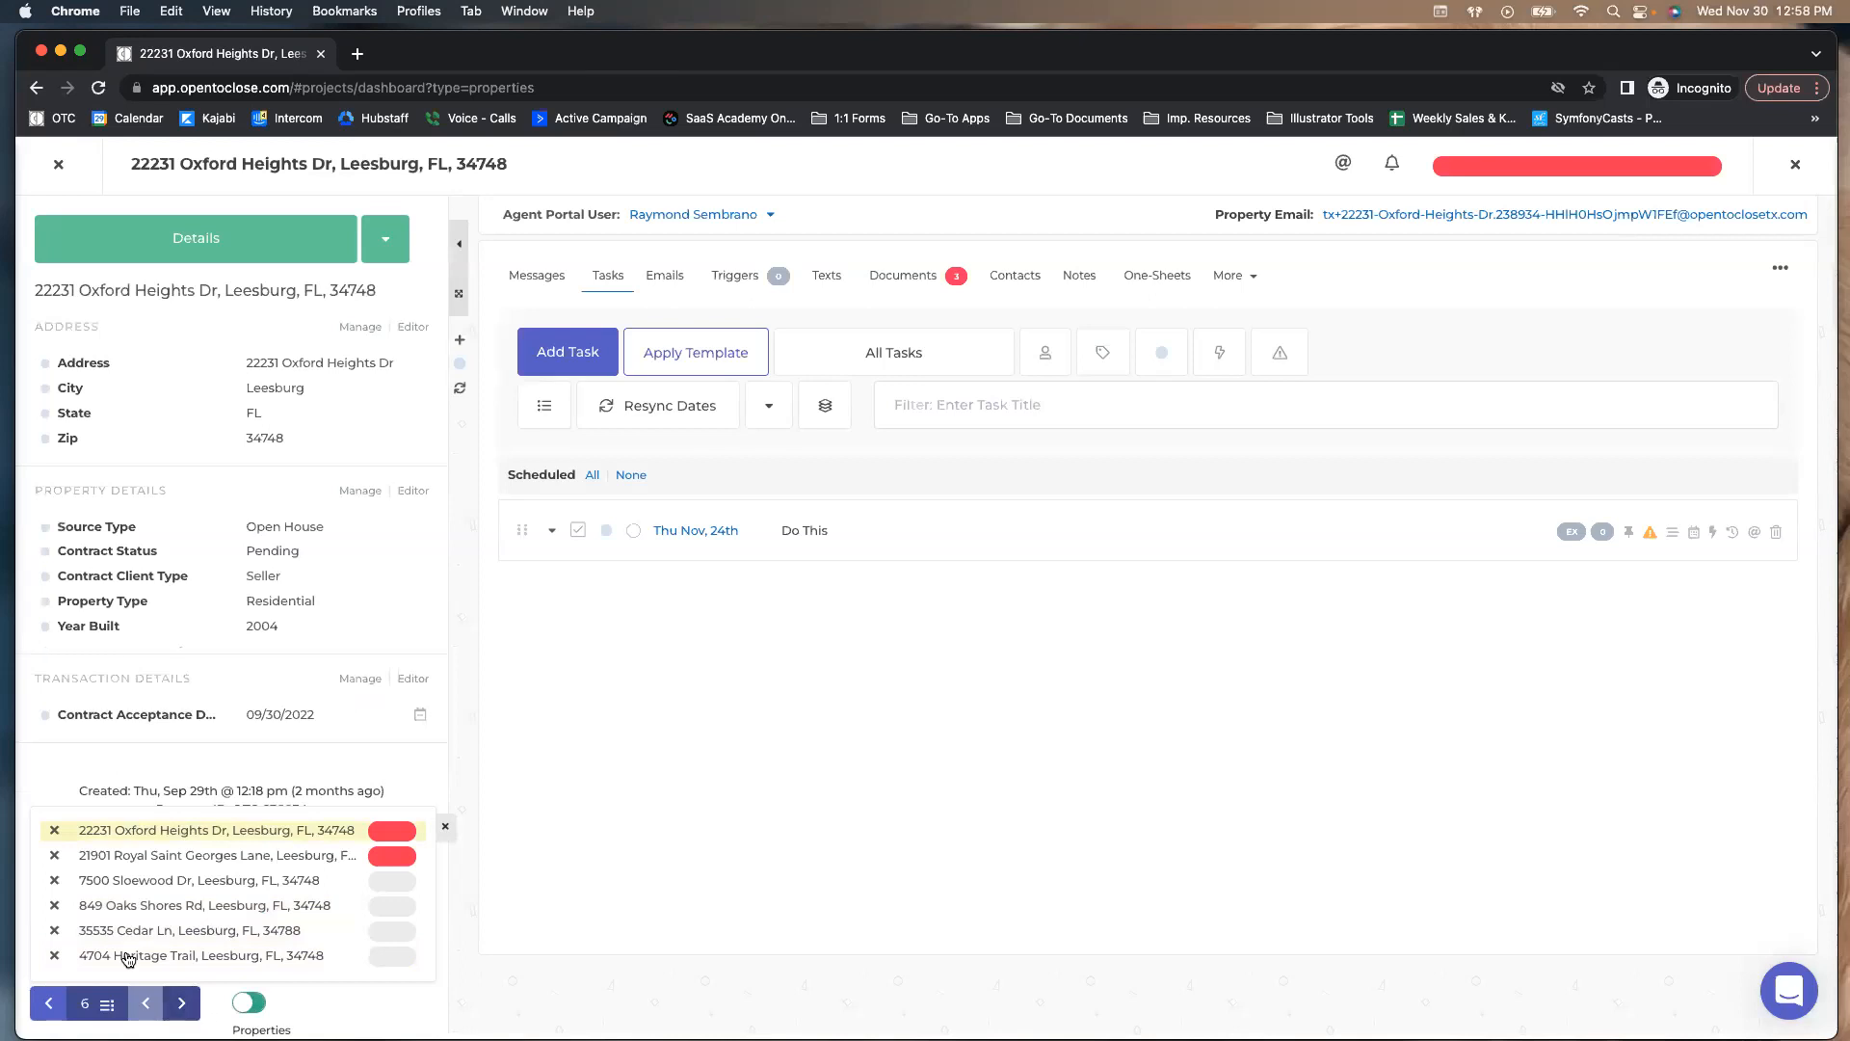
Remove Heritage Trail, Cedar Ln, Oaks Shores and Sloewood from the queue, then switch to Priorities
left_click(54, 955)
left_click(54, 955)
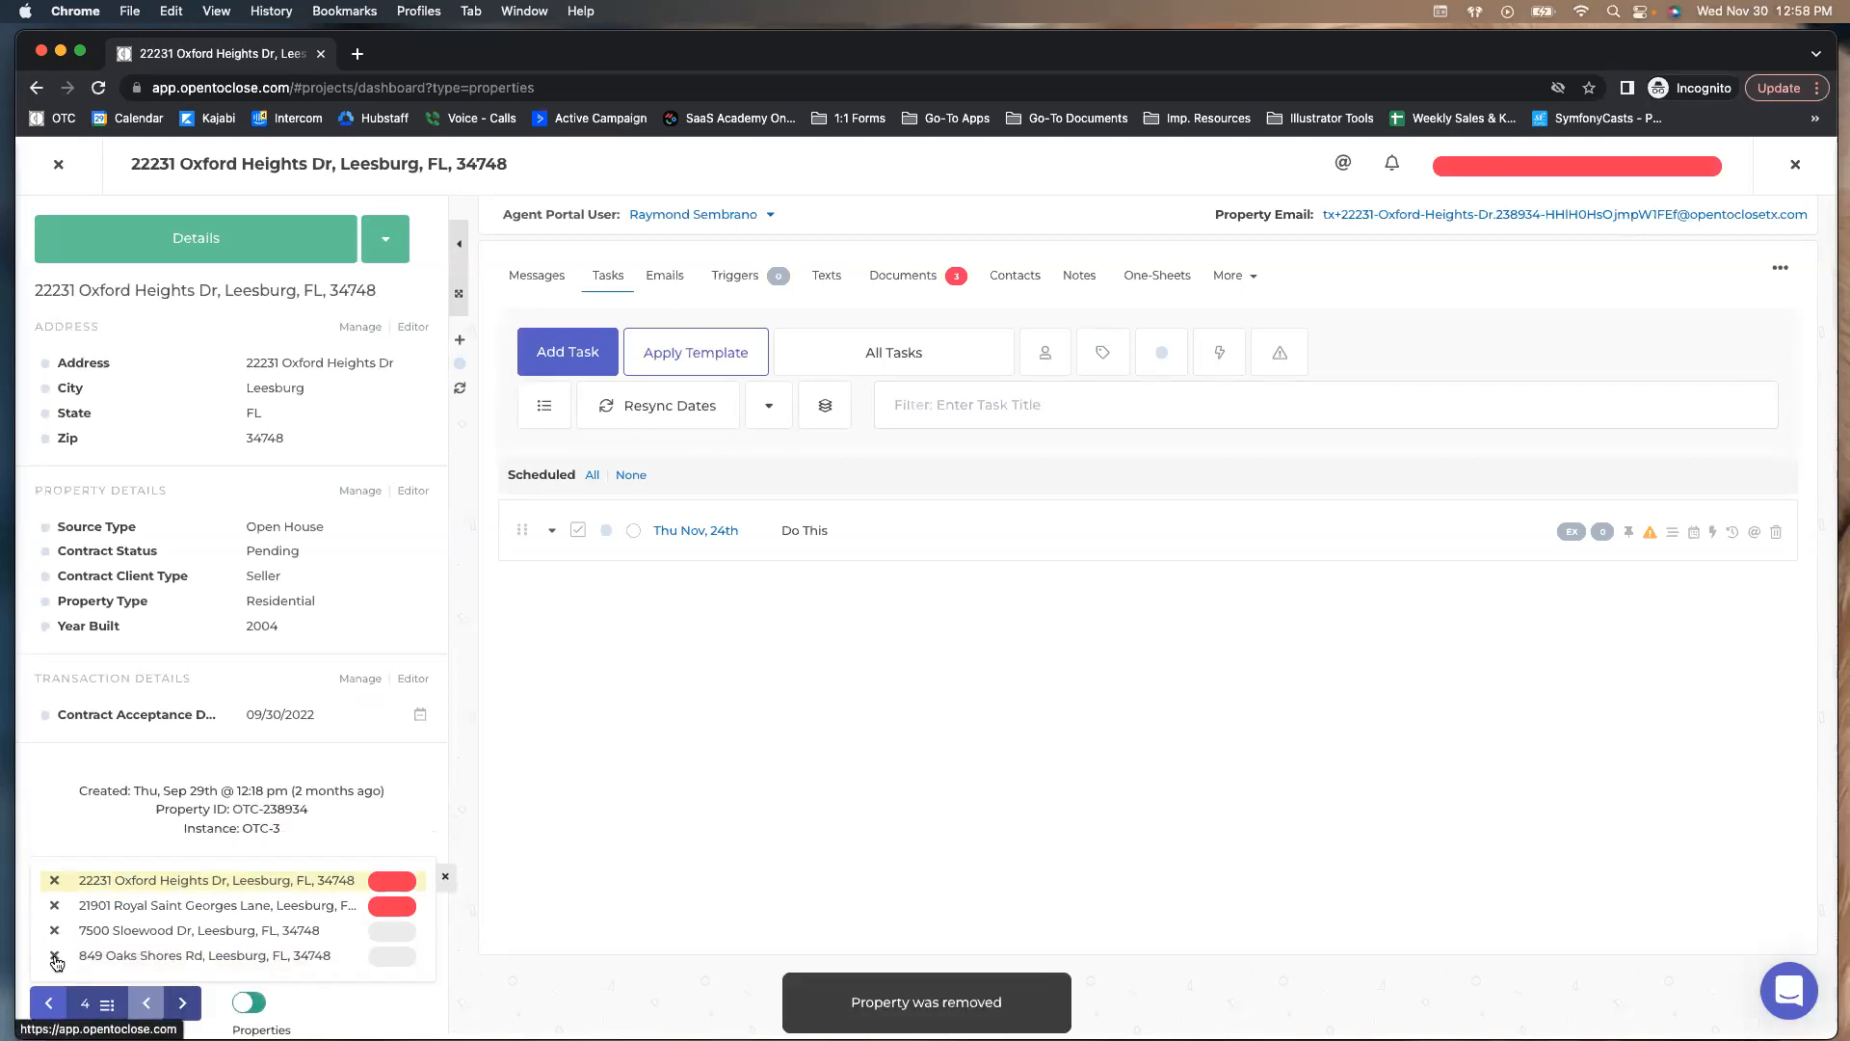
left_click(54, 955)
left_click(54, 955)
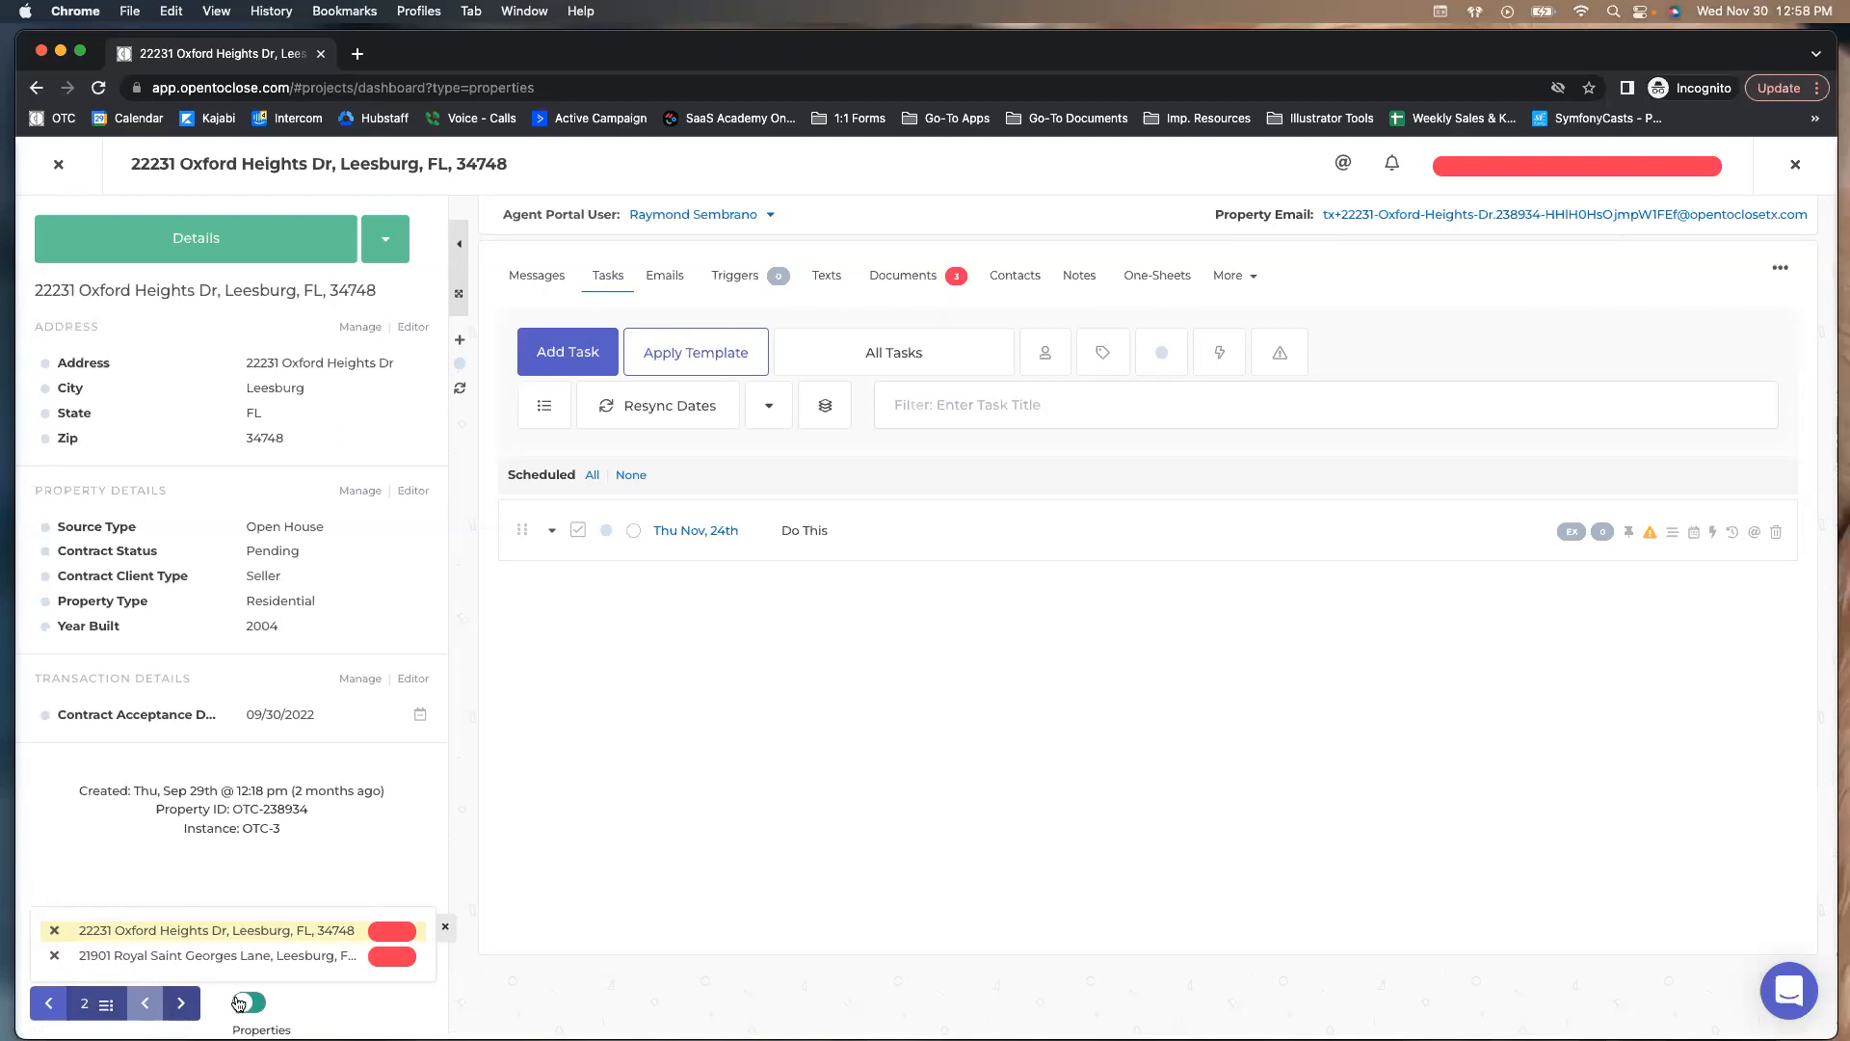
left_click(247, 1003)
Cycle through the Top Priorities of Oxford Heights and Royal Saint Georges Lane
left_click(183, 1005)
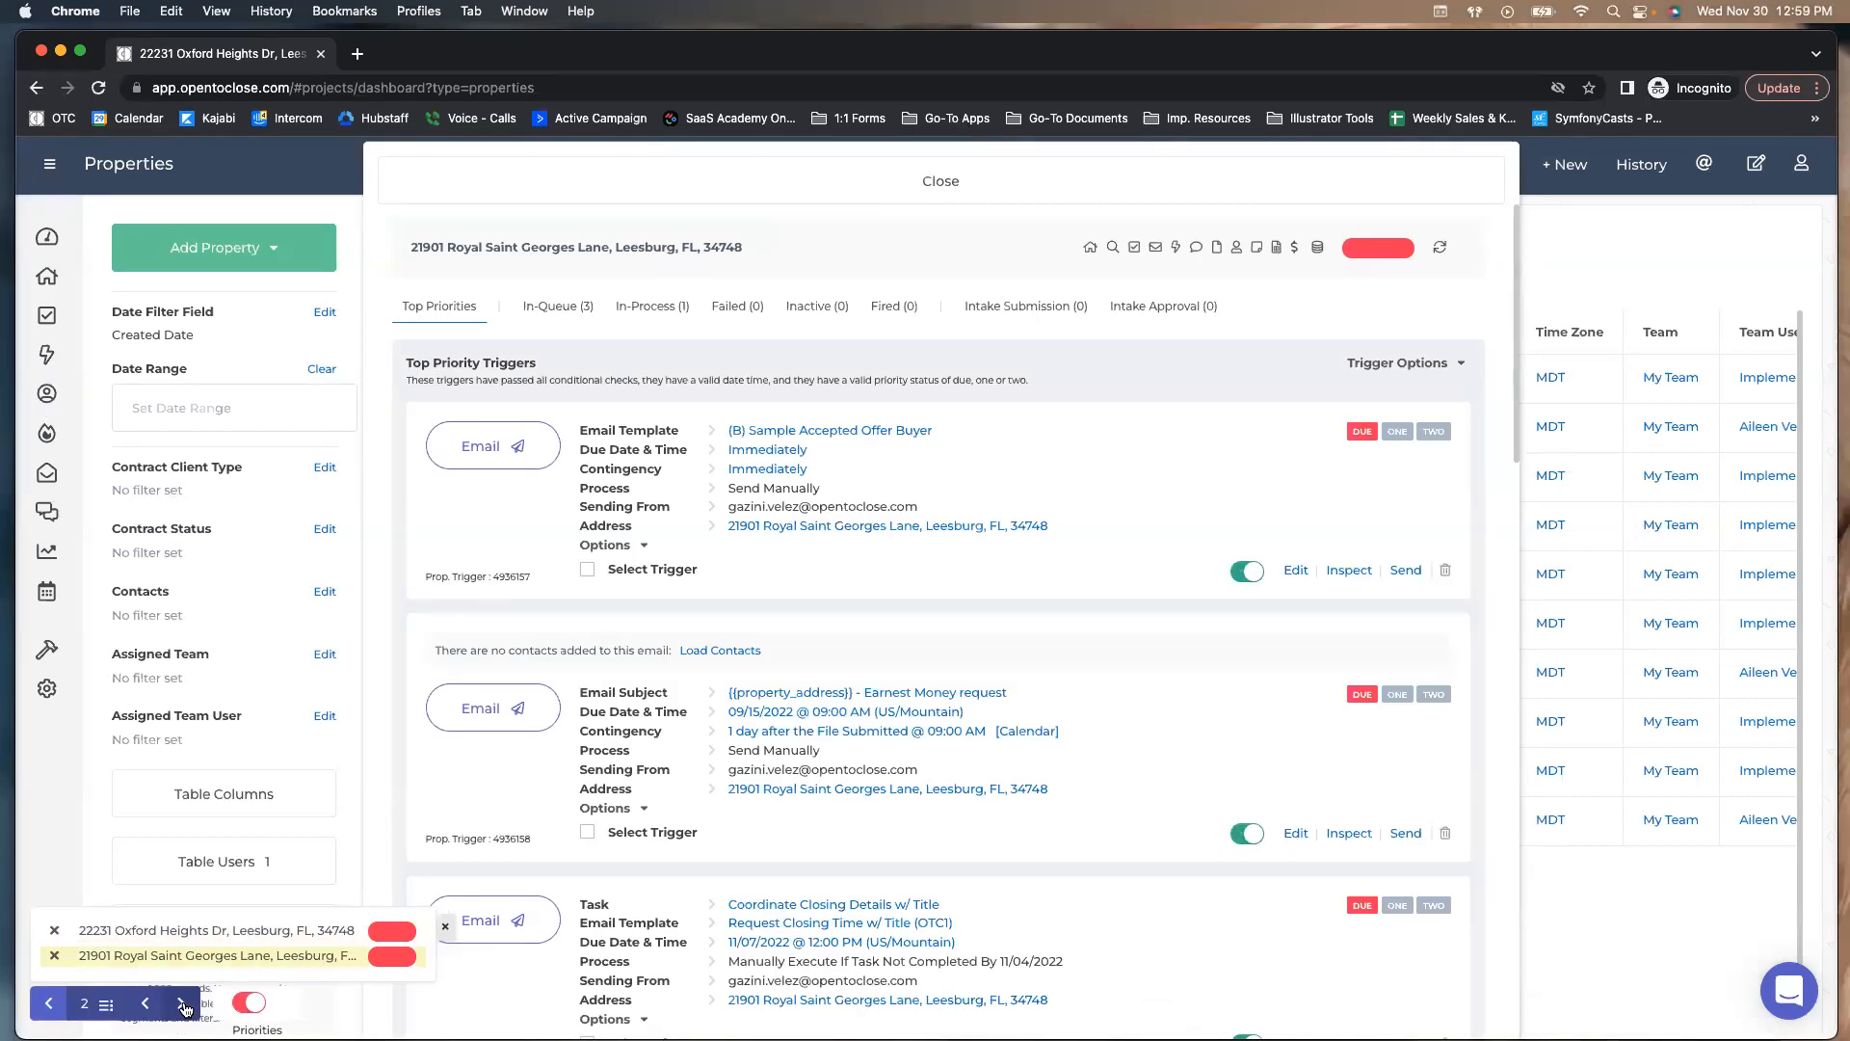
left_click(183, 1005)
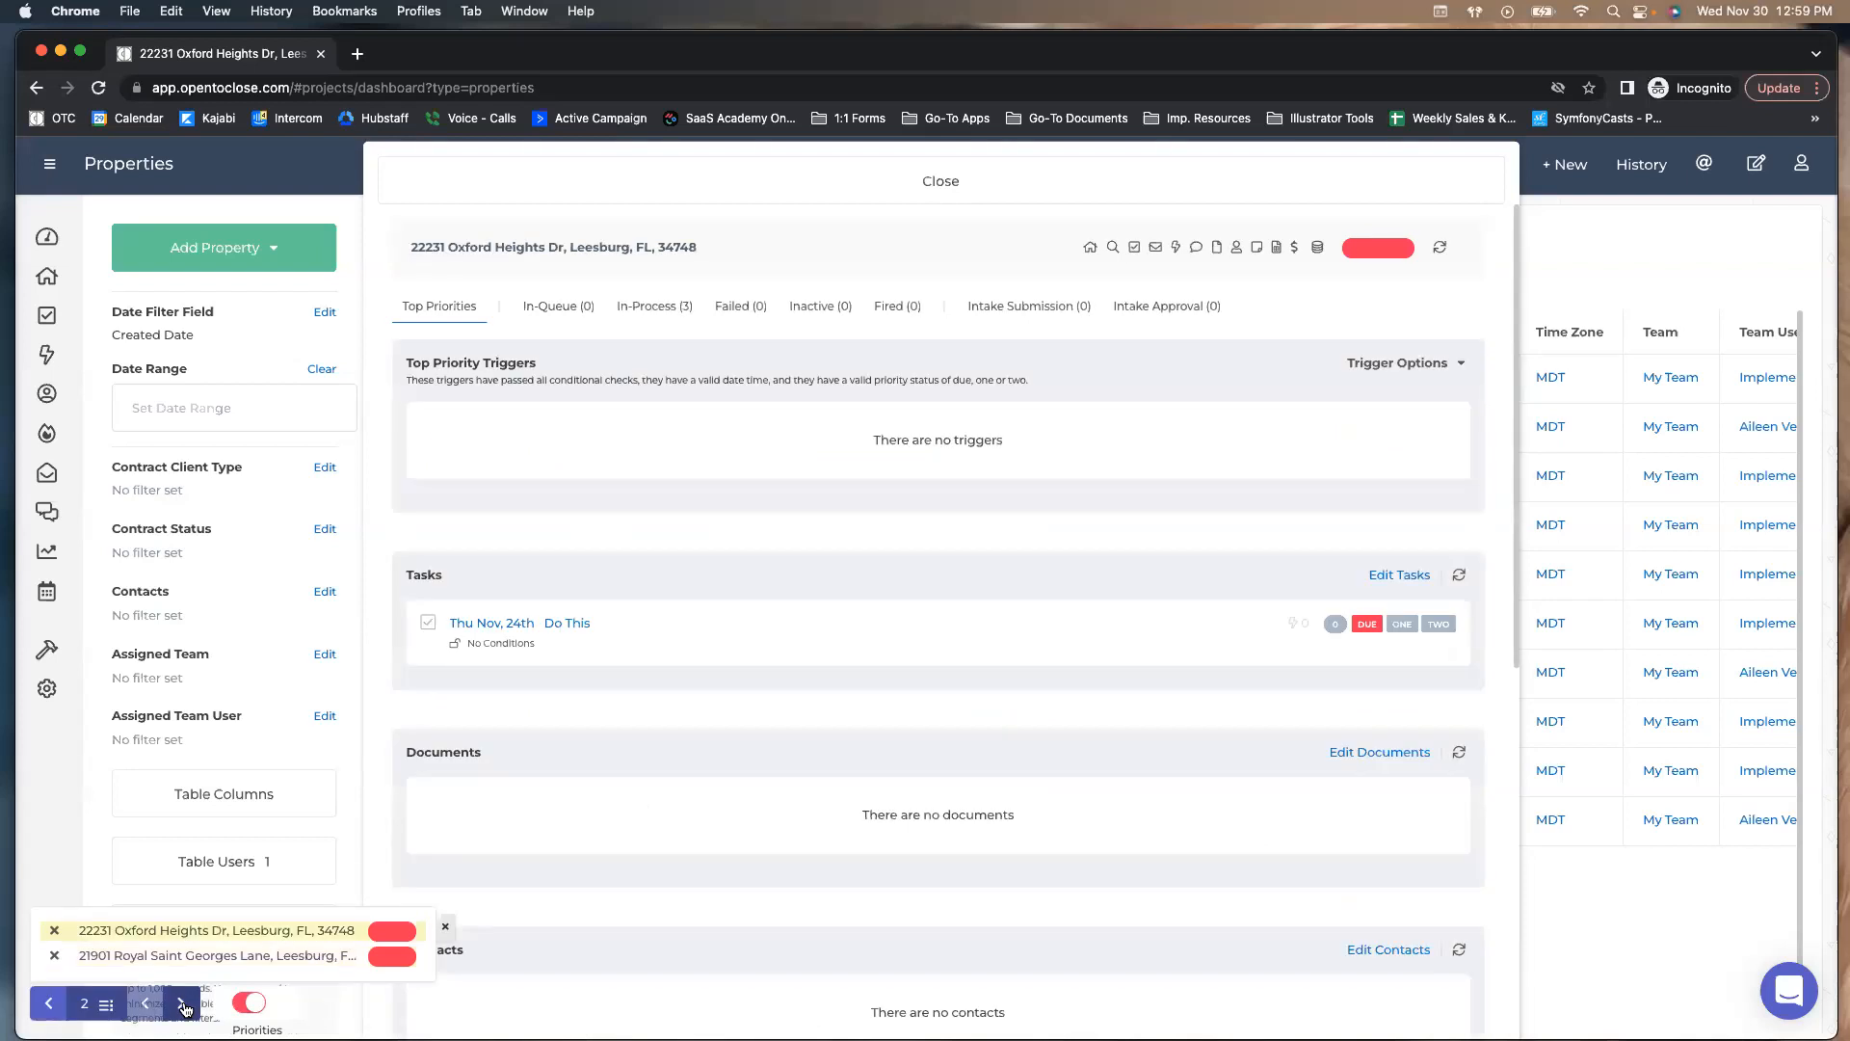
scroll(655, 752, "down", 3)
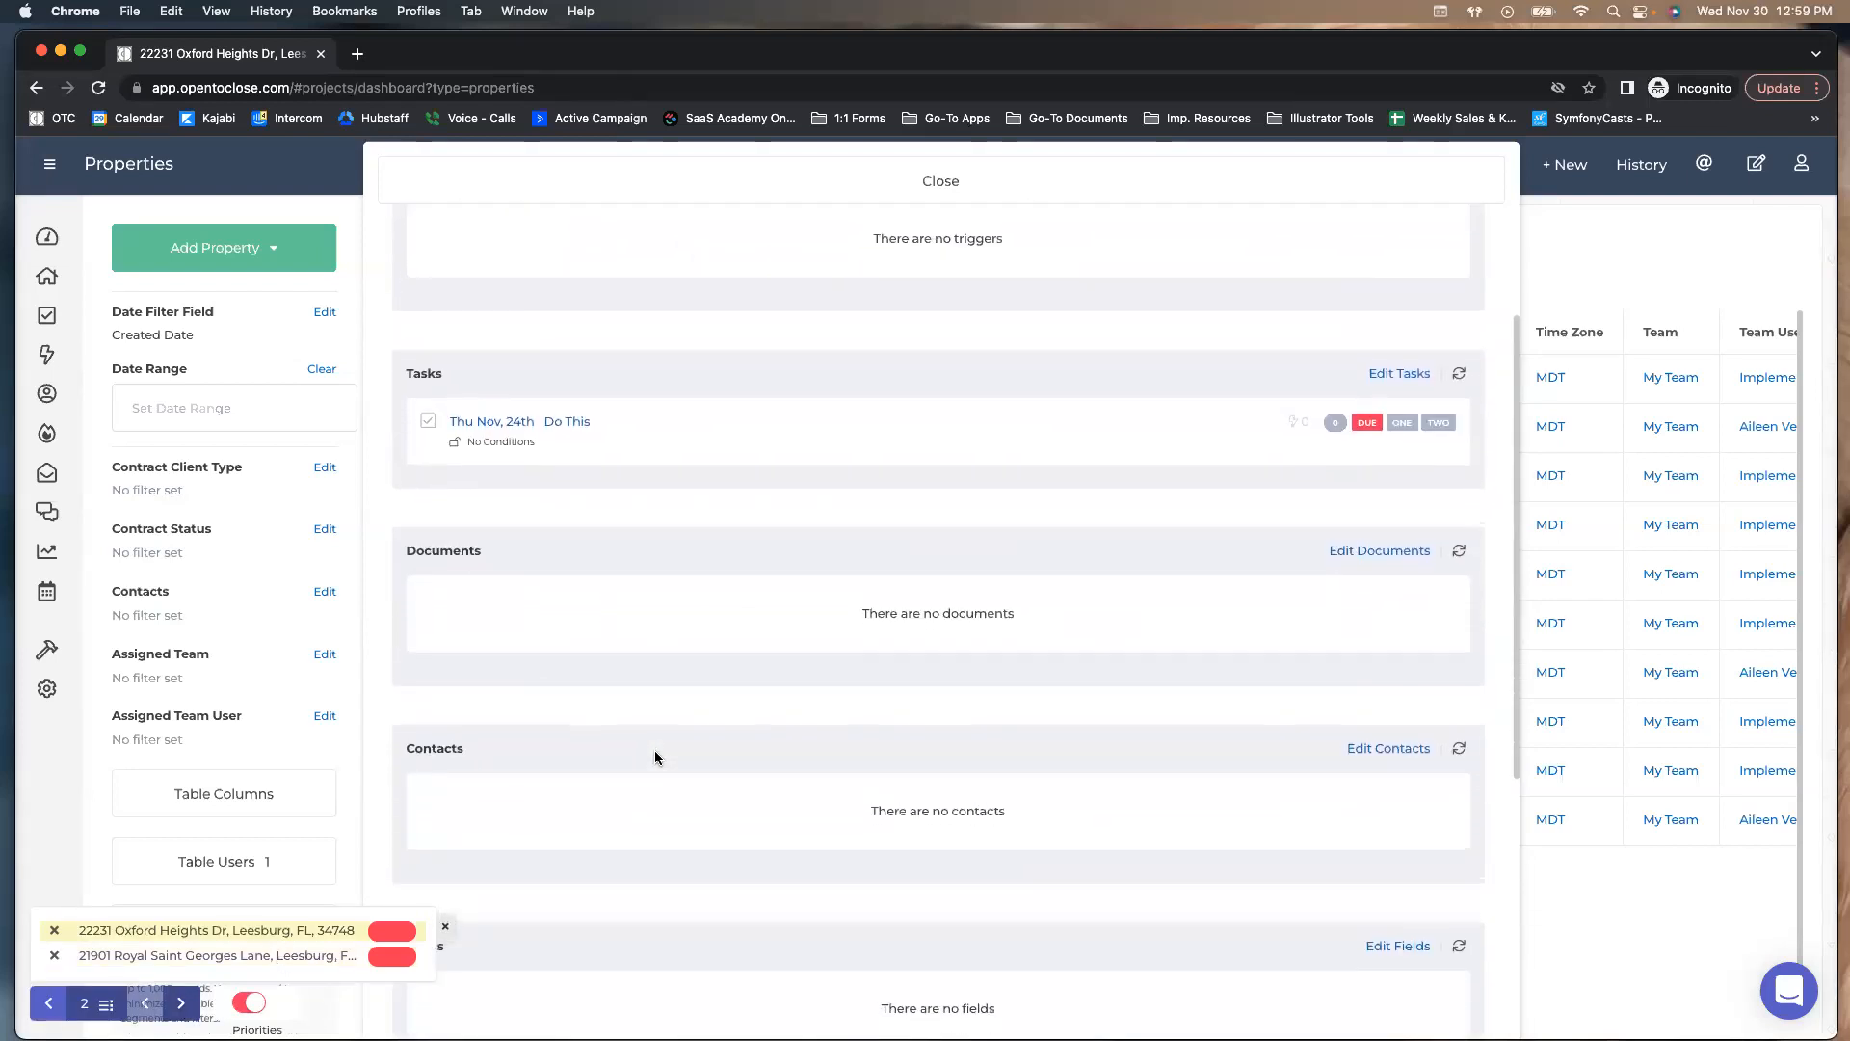
scroll(655, 756, "up", 3)
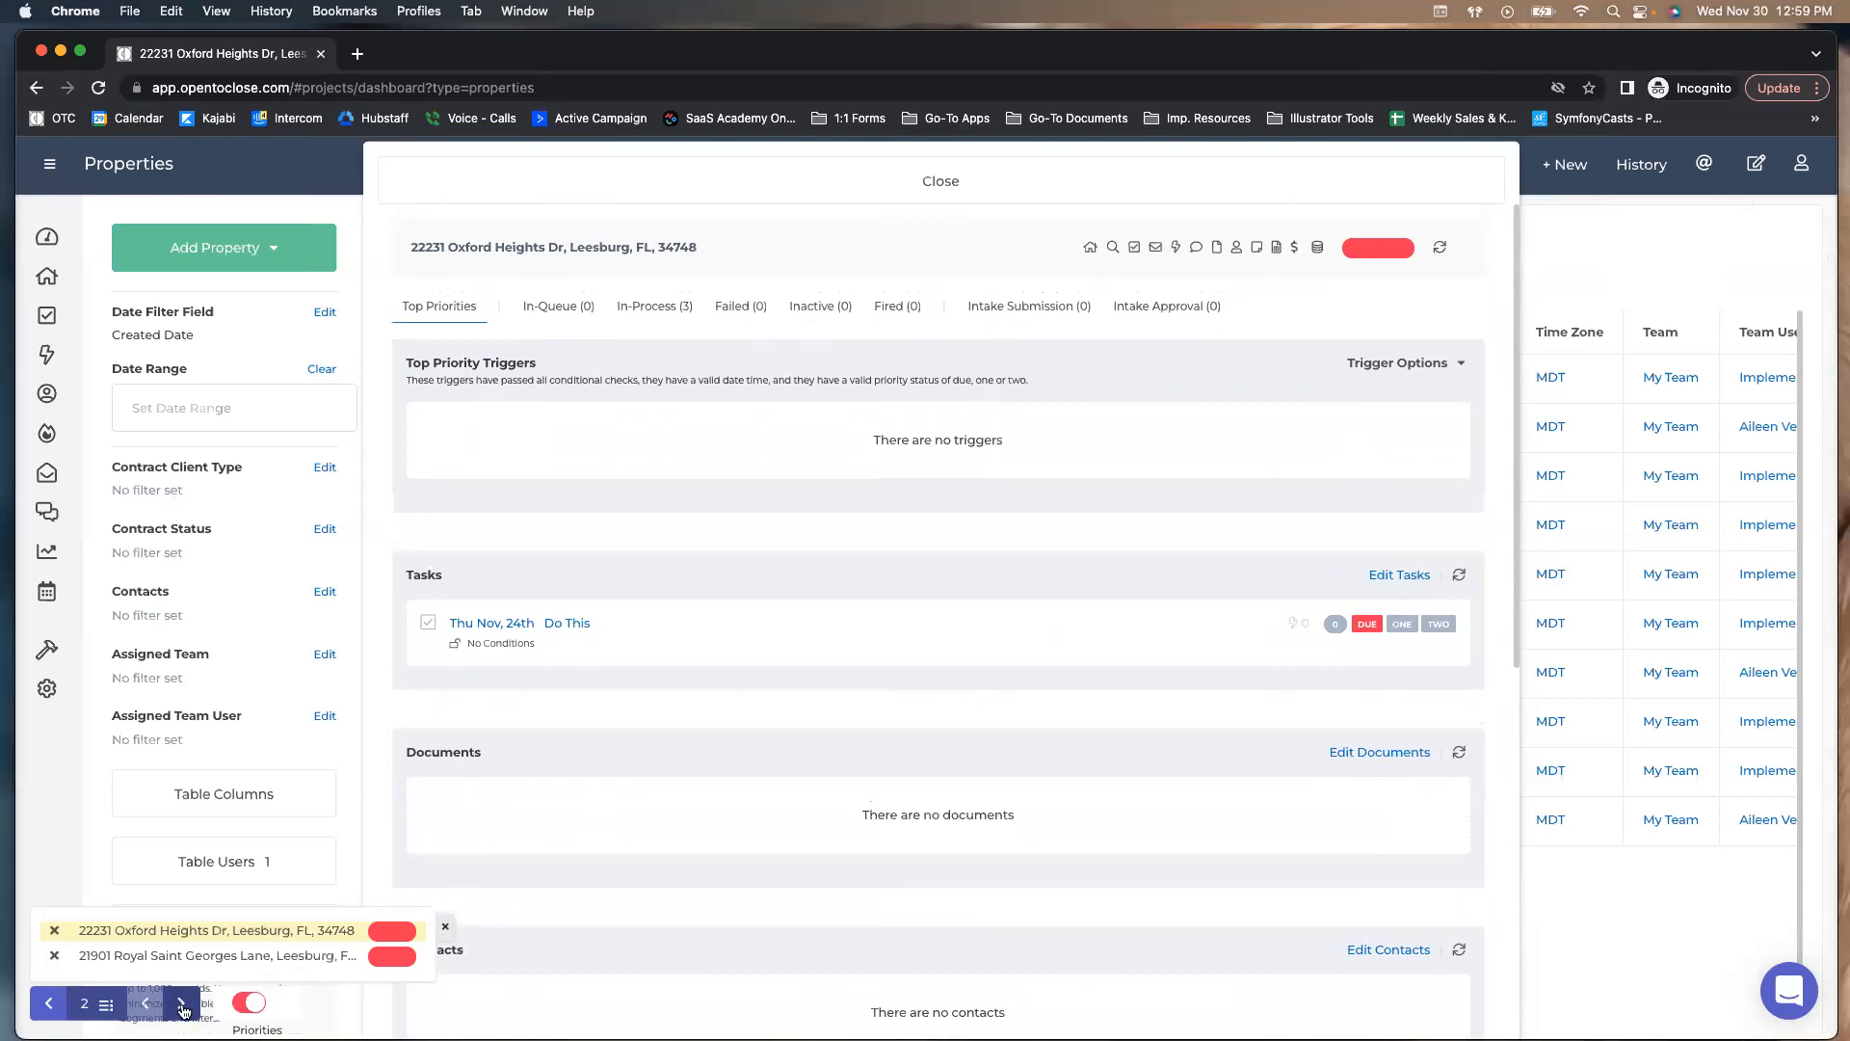
left_click(181, 1003)
scroll(658, 621, "down", 1)
scroll(658, 622, "down", 8)
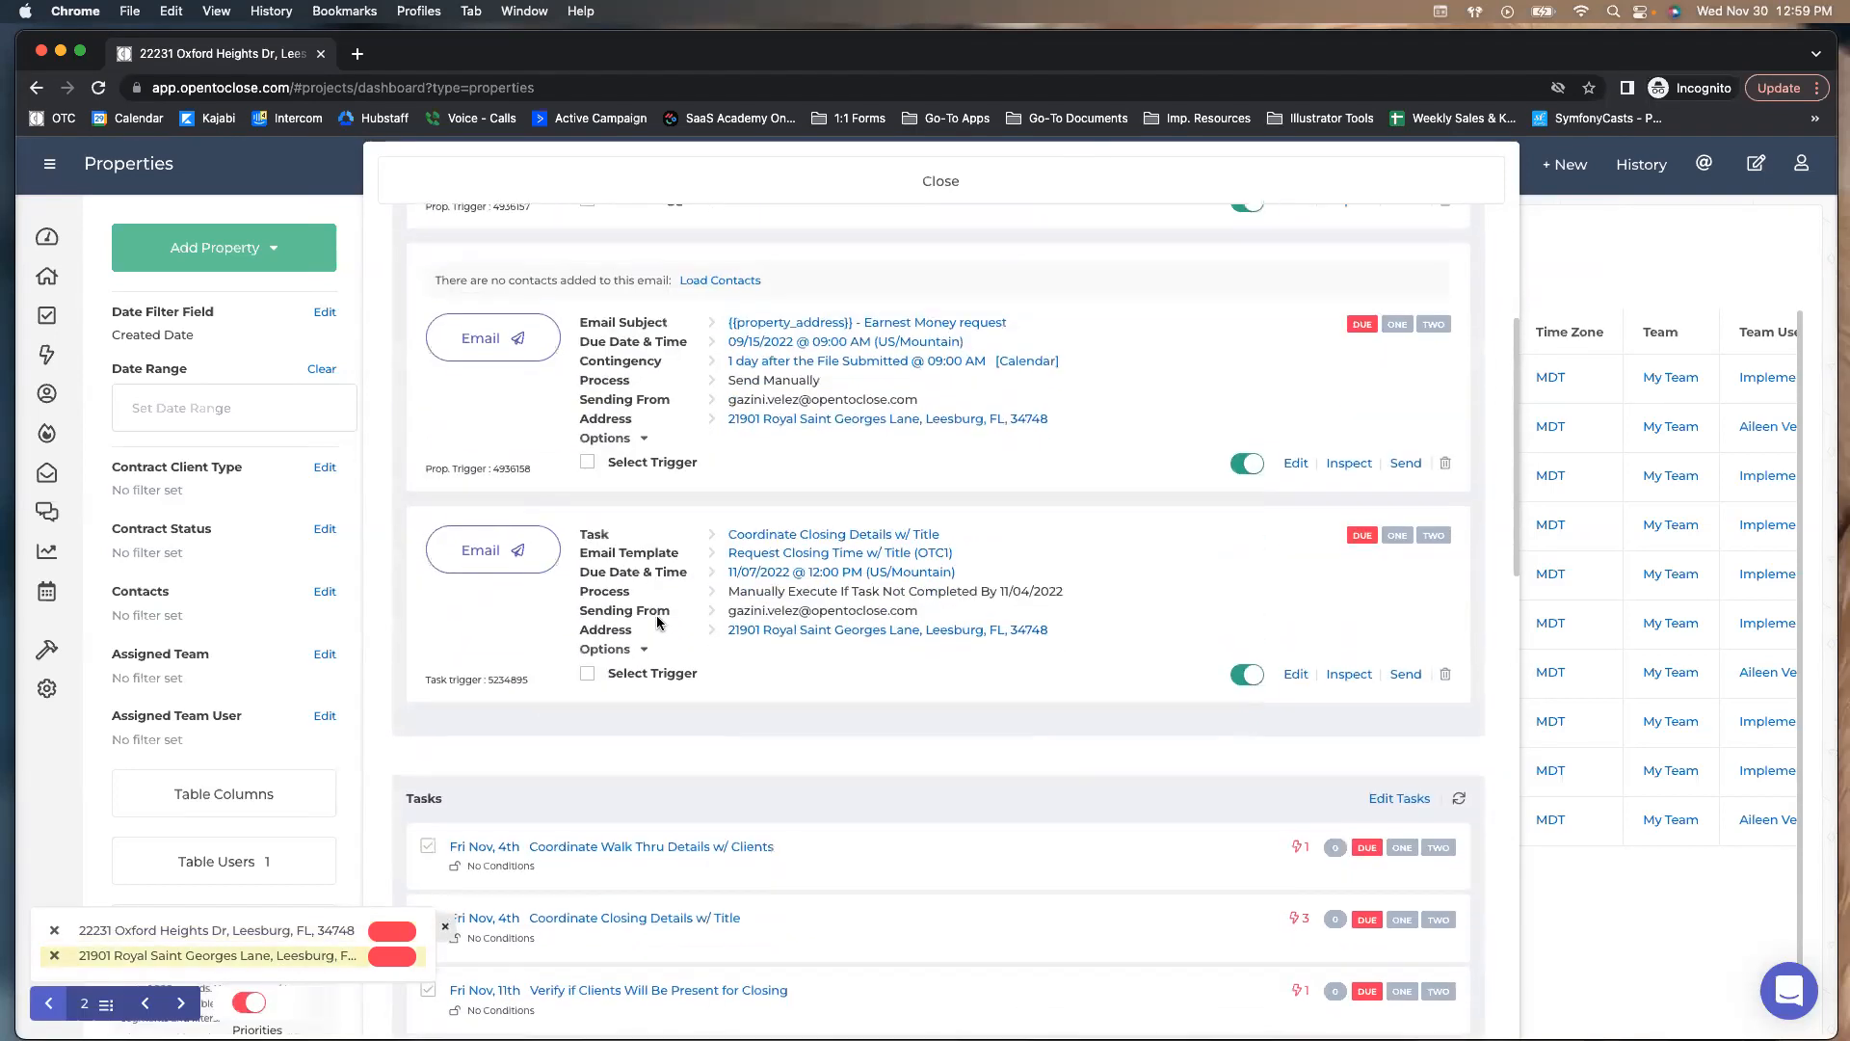
scroll(659, 621, "down", 15)
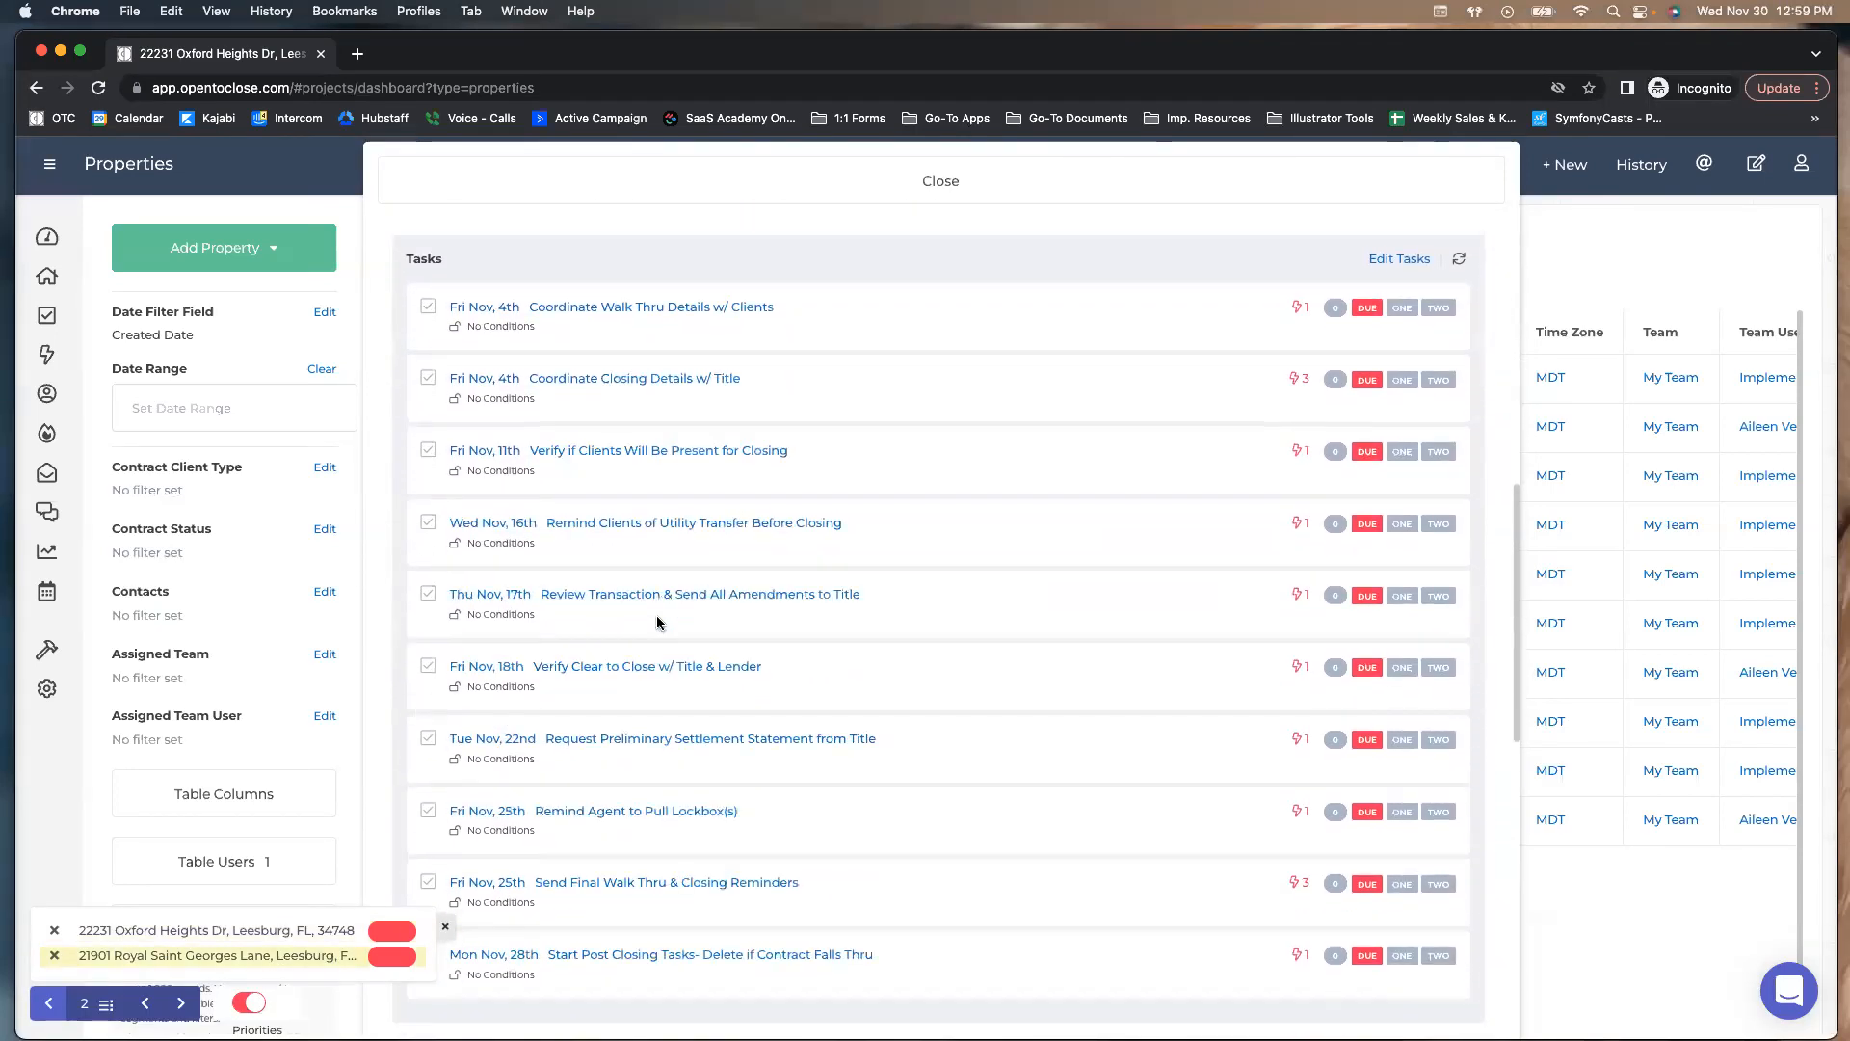
scroll(658, 622, "up", 15)
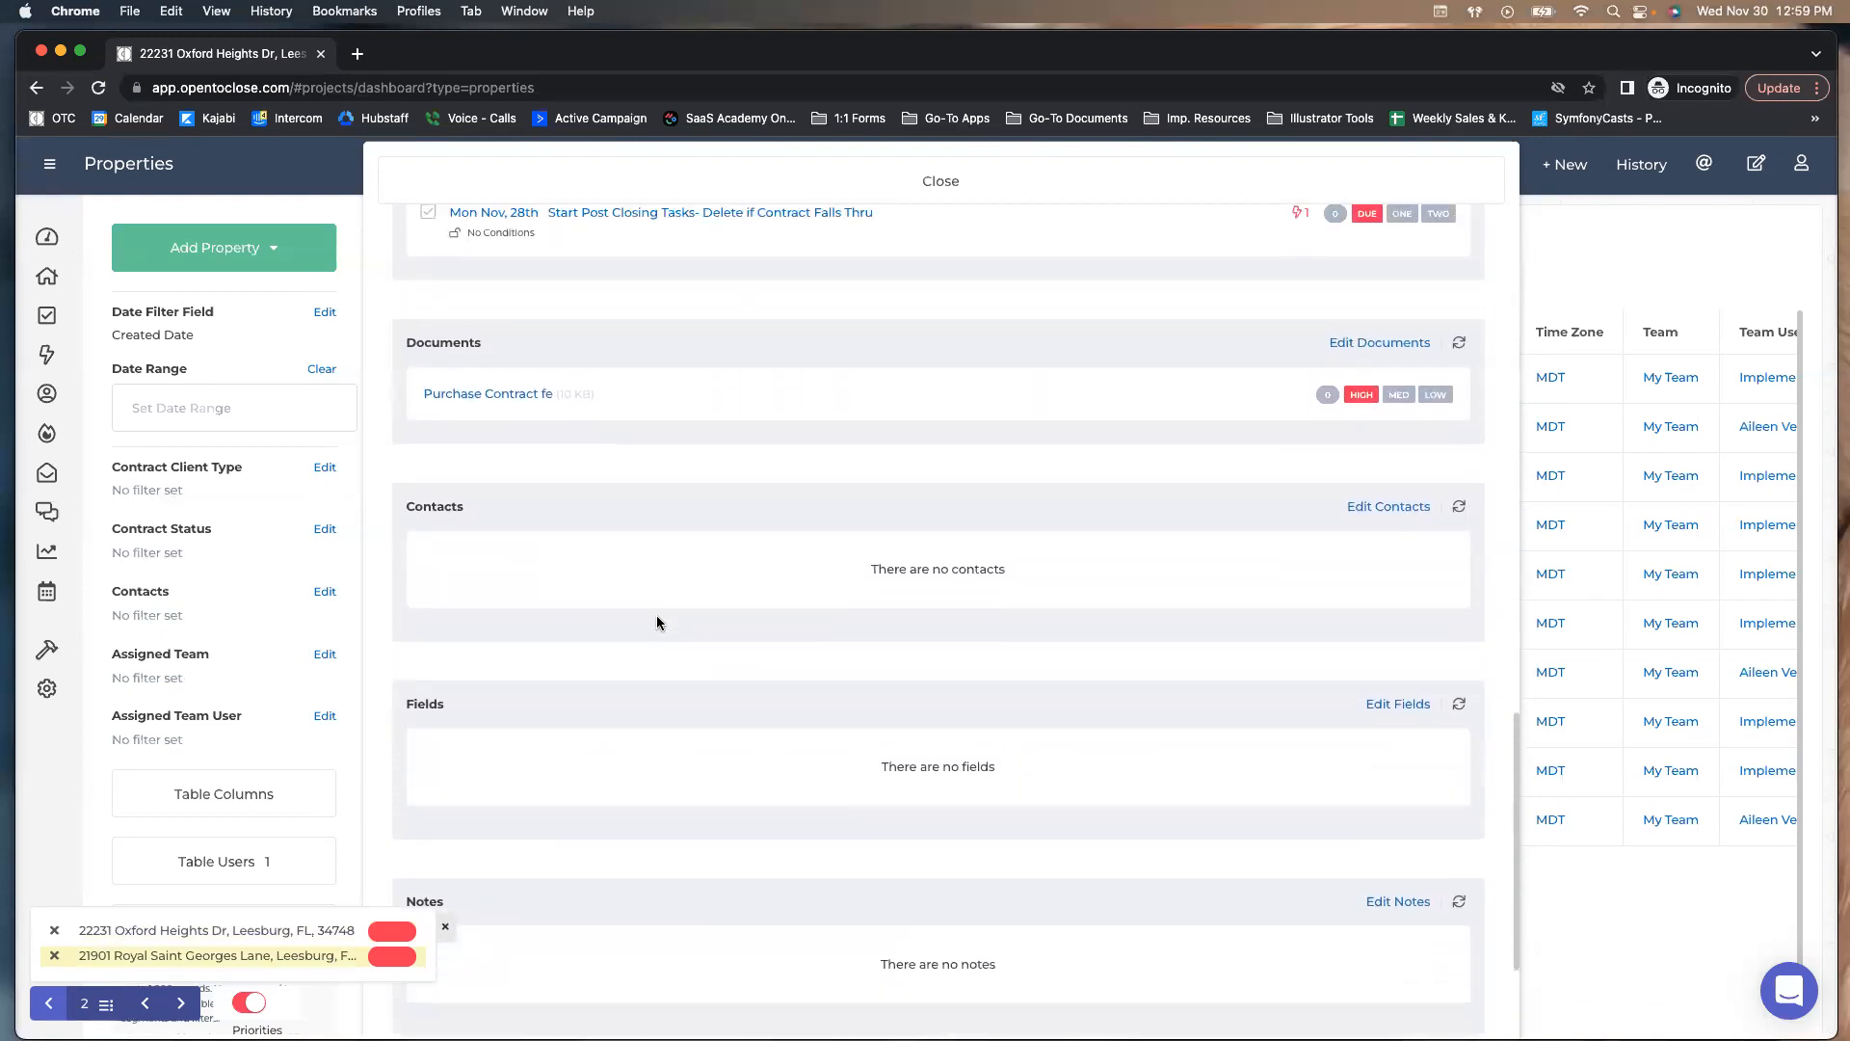
left_click(183, 1007)
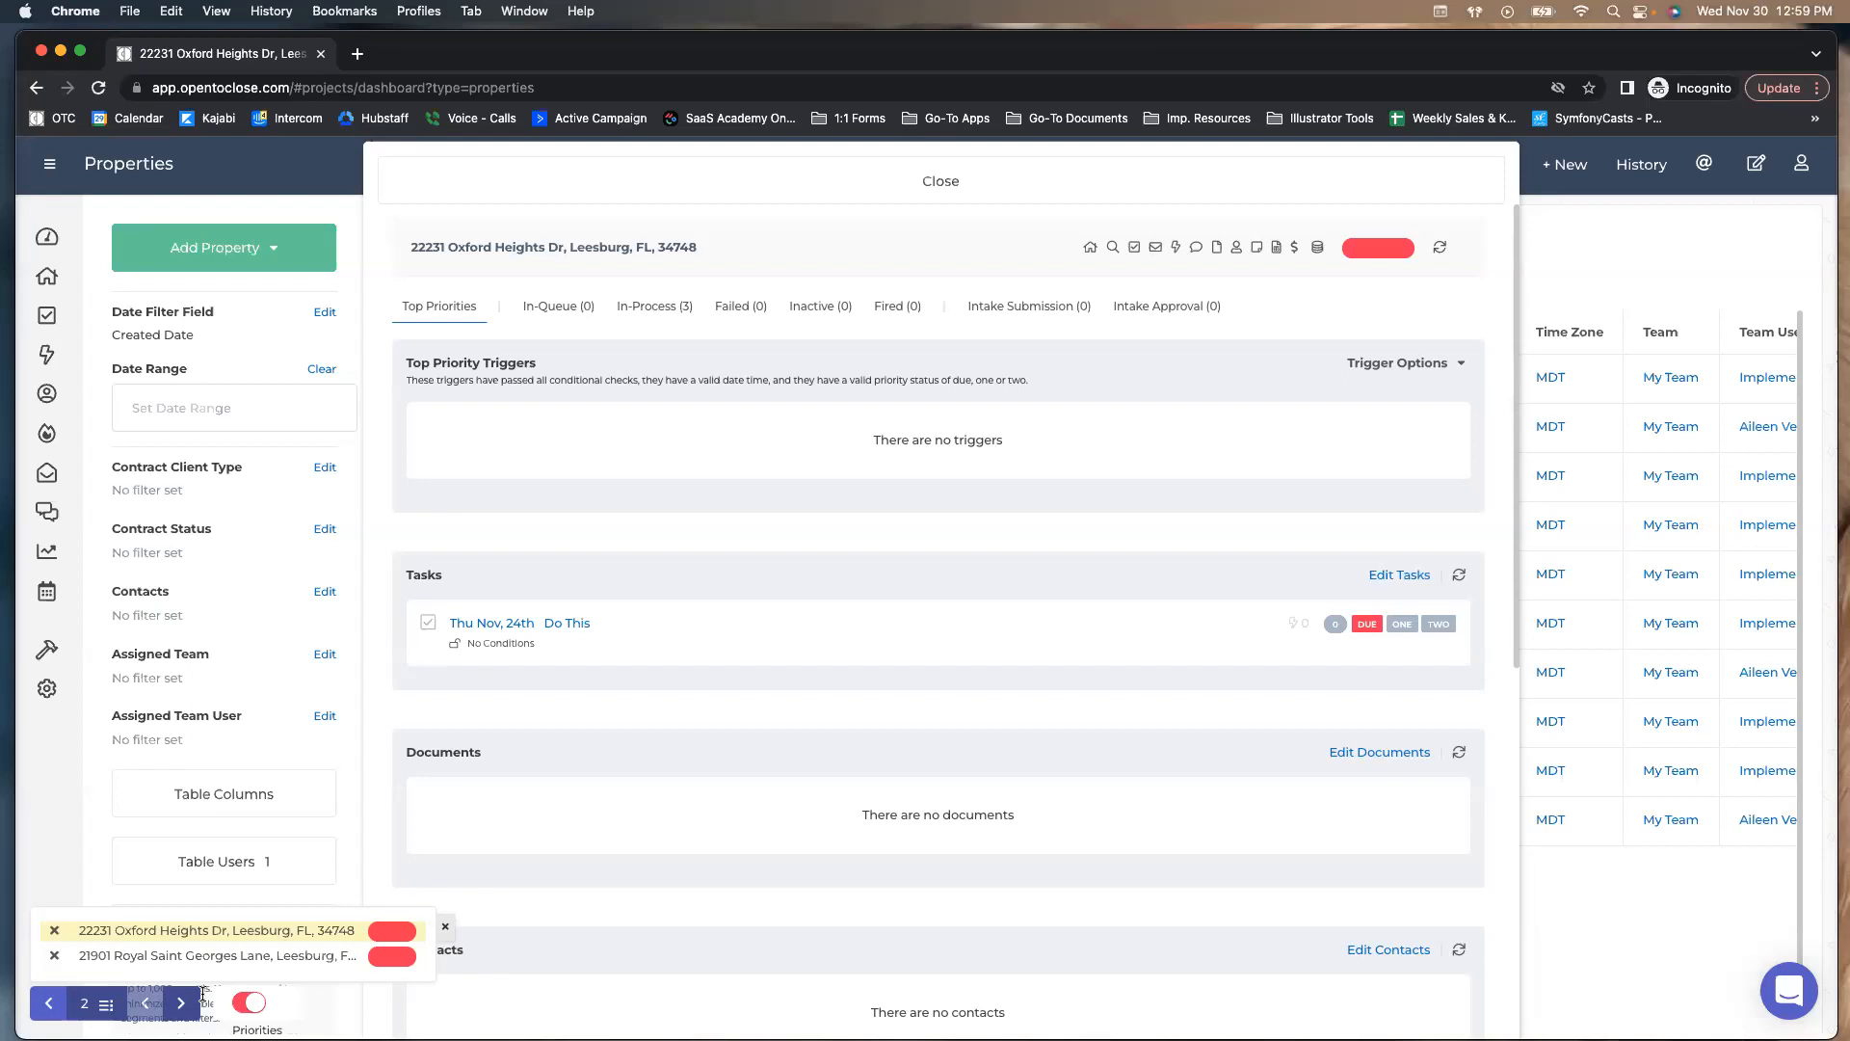
left_click(53, 965)
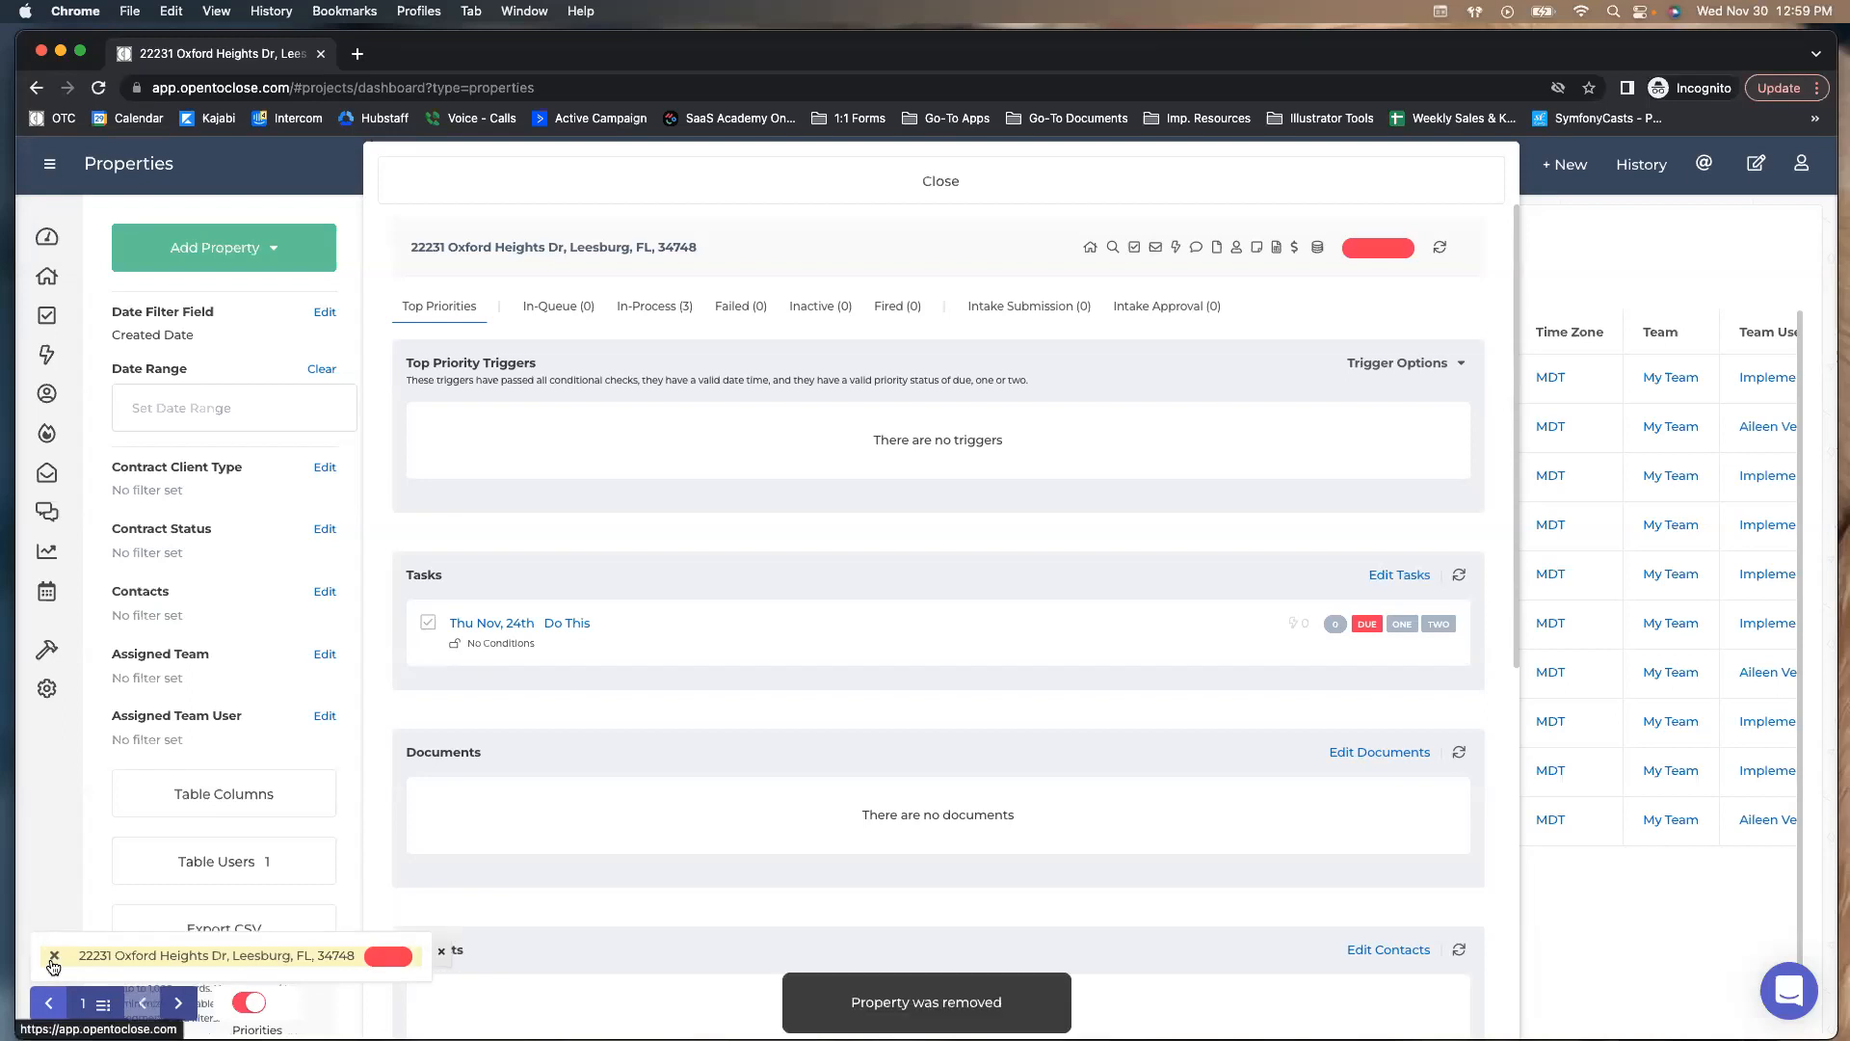
left_click(600, 197)
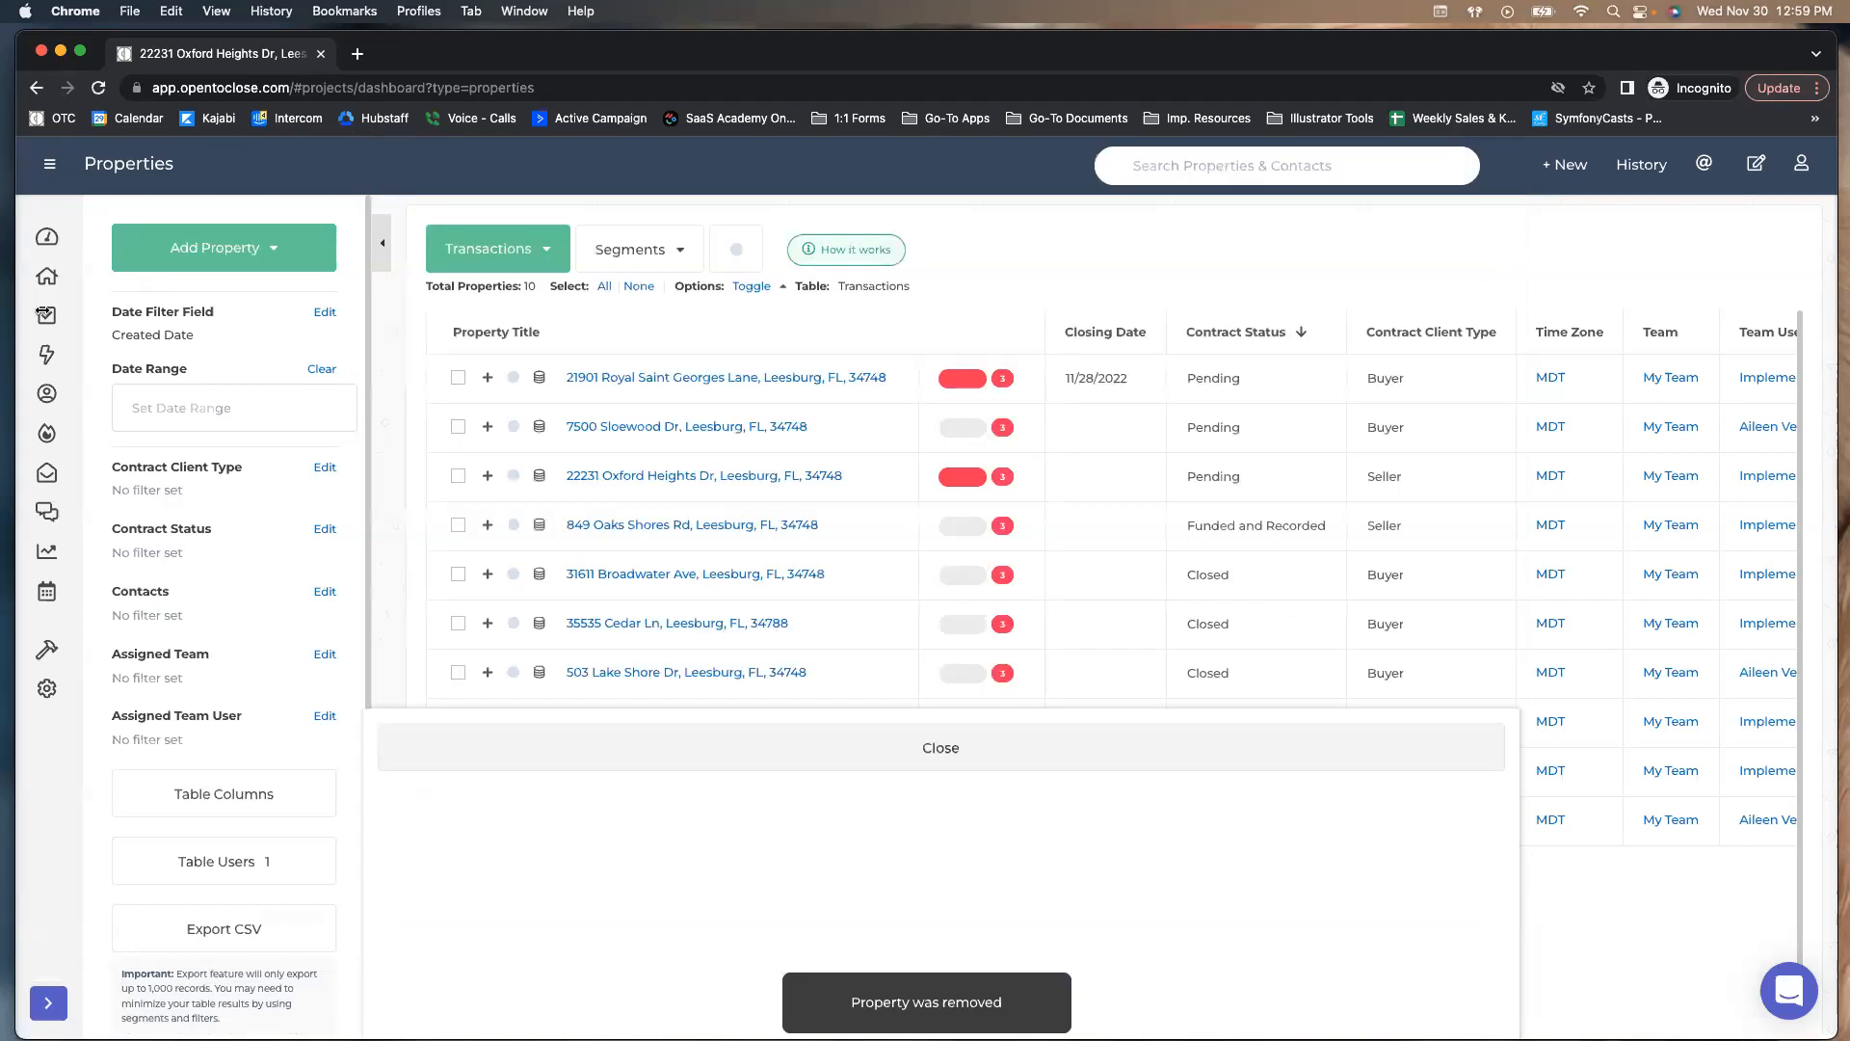
left_click(46, 315)
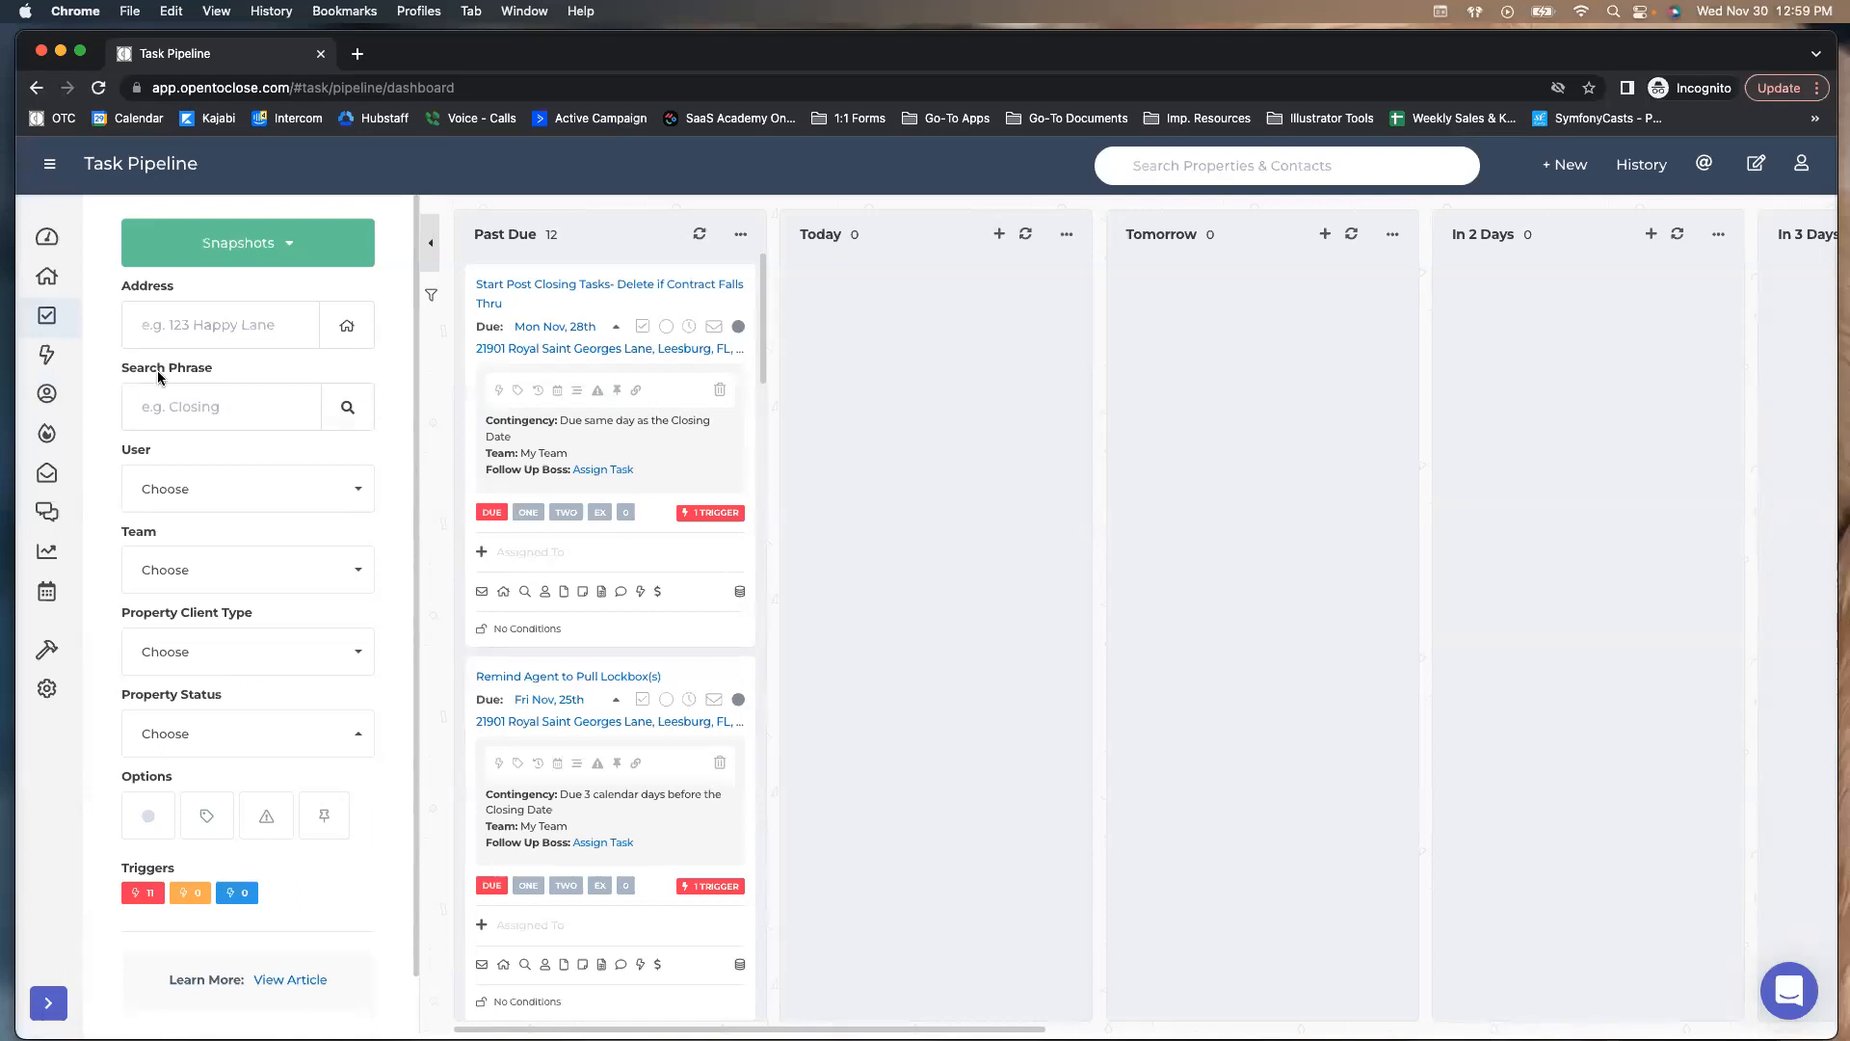
Open the Trigger Pipeline, scroll its columns, and try then dismiss the Search Triggers field
left_click(48, 354)
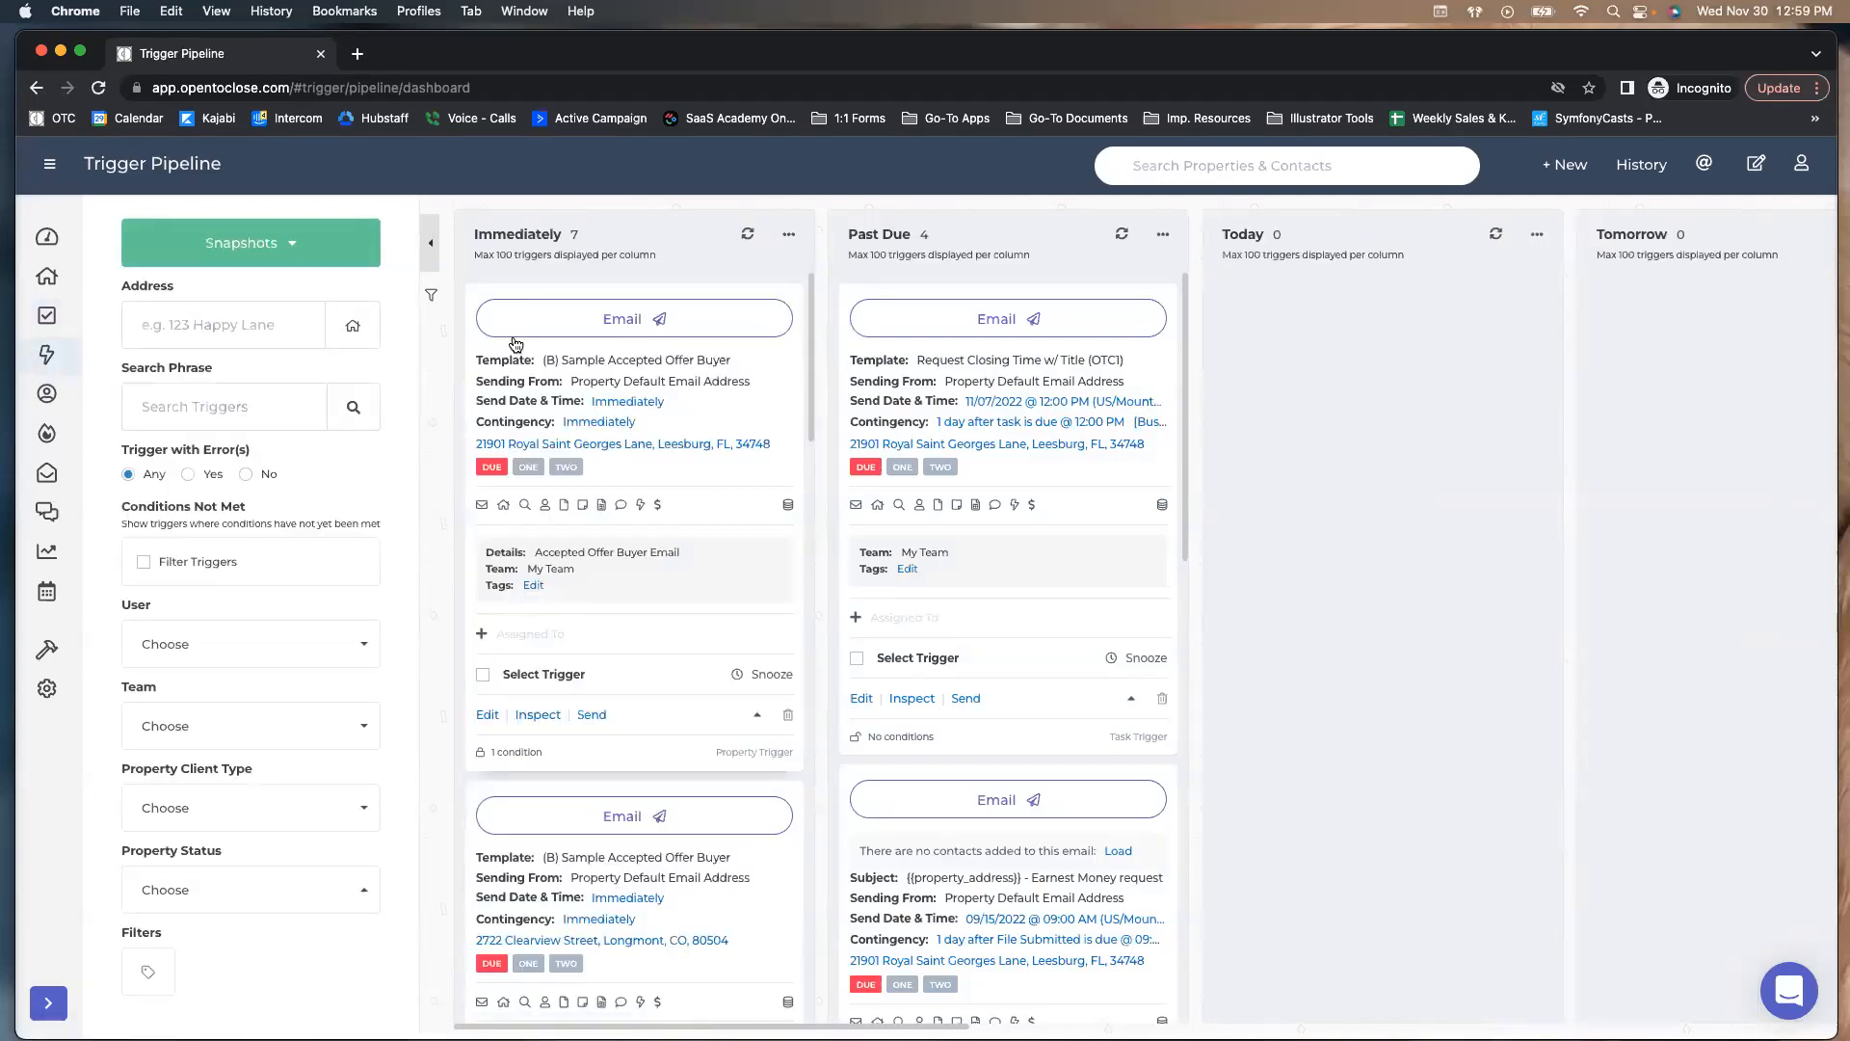
scroll(580, 277, "right", 7)
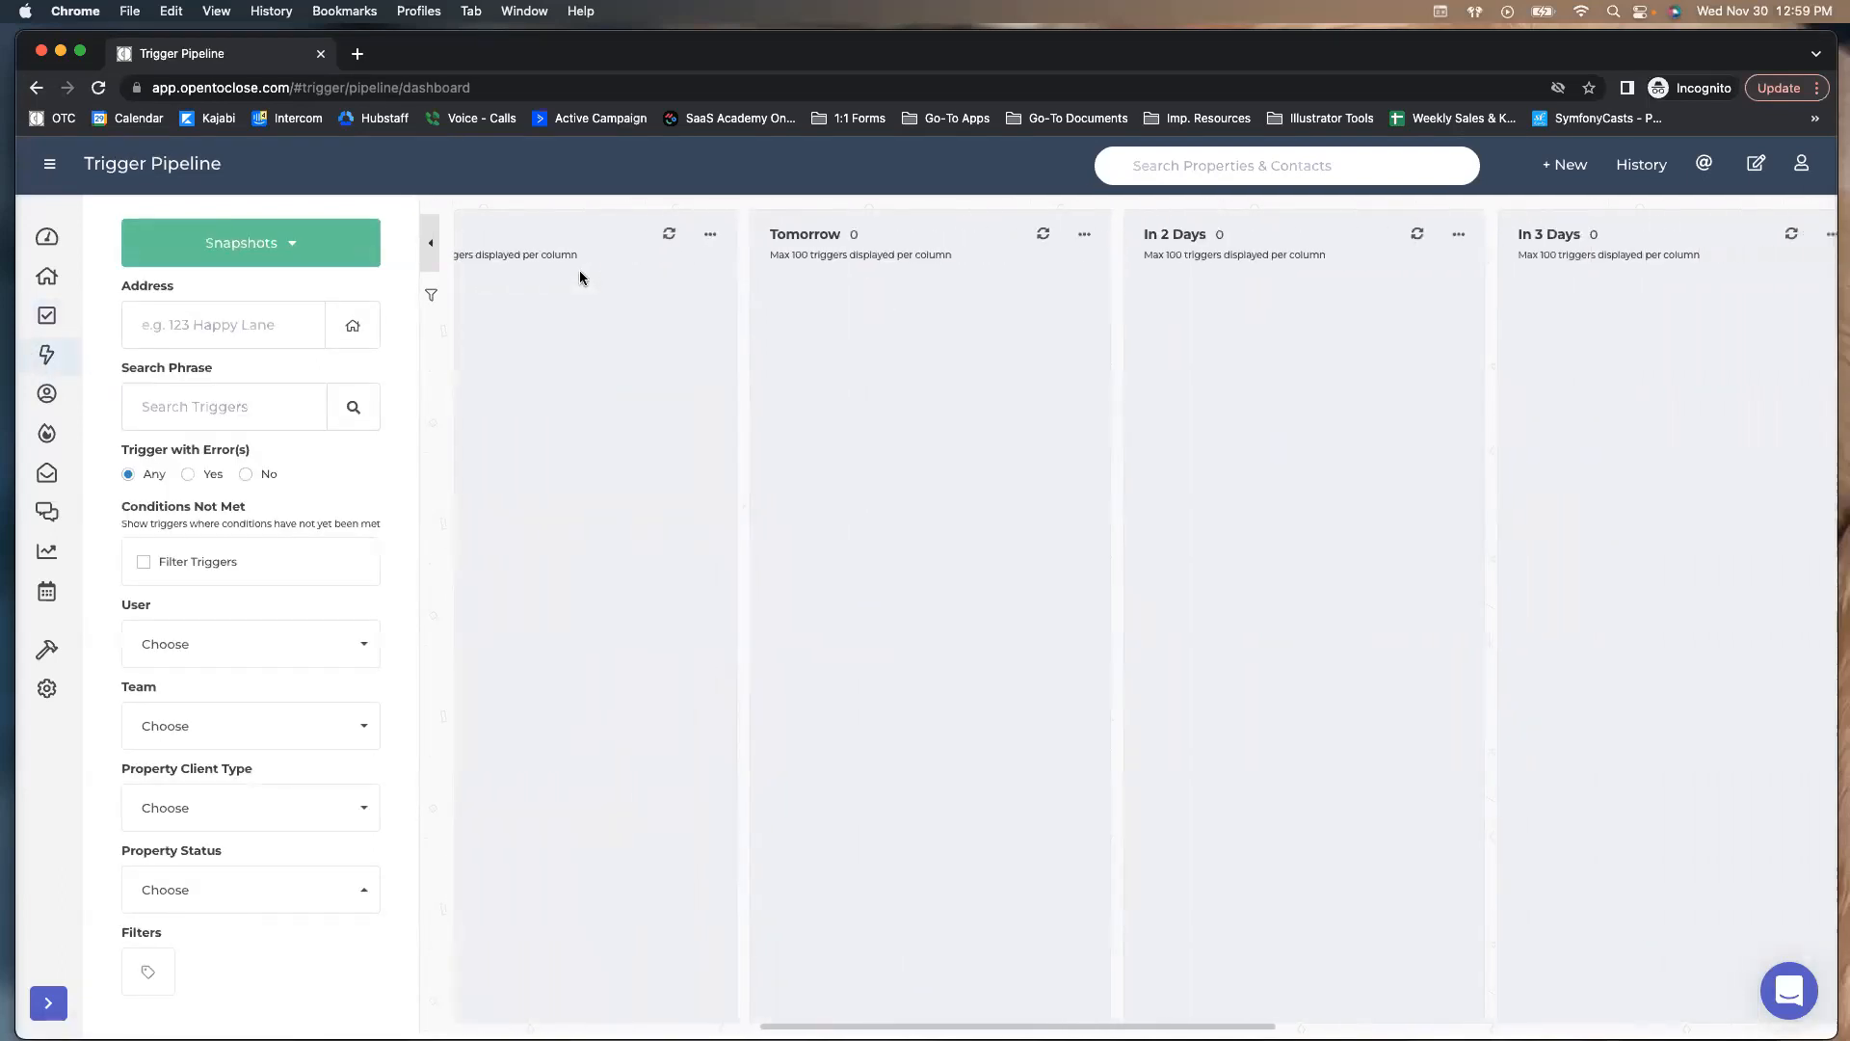
scroll(580, 276, "left", 5)
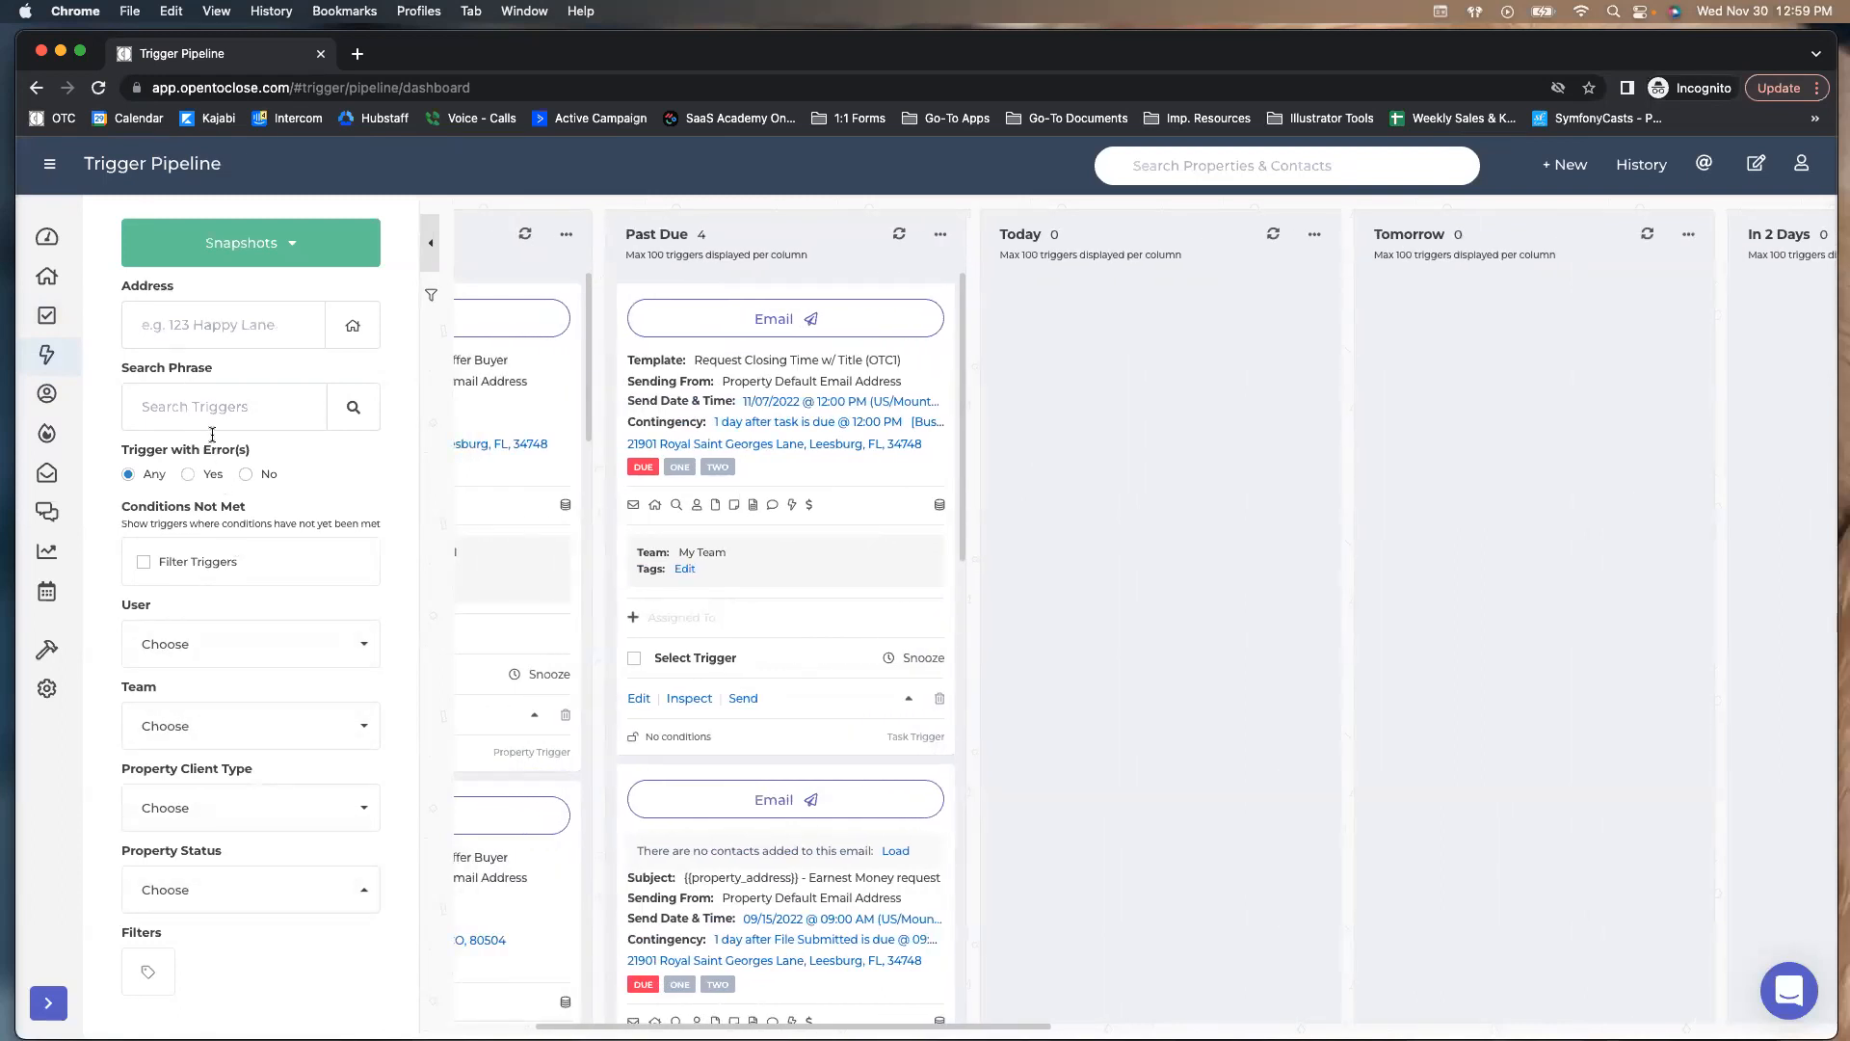
left_click(205, 415)
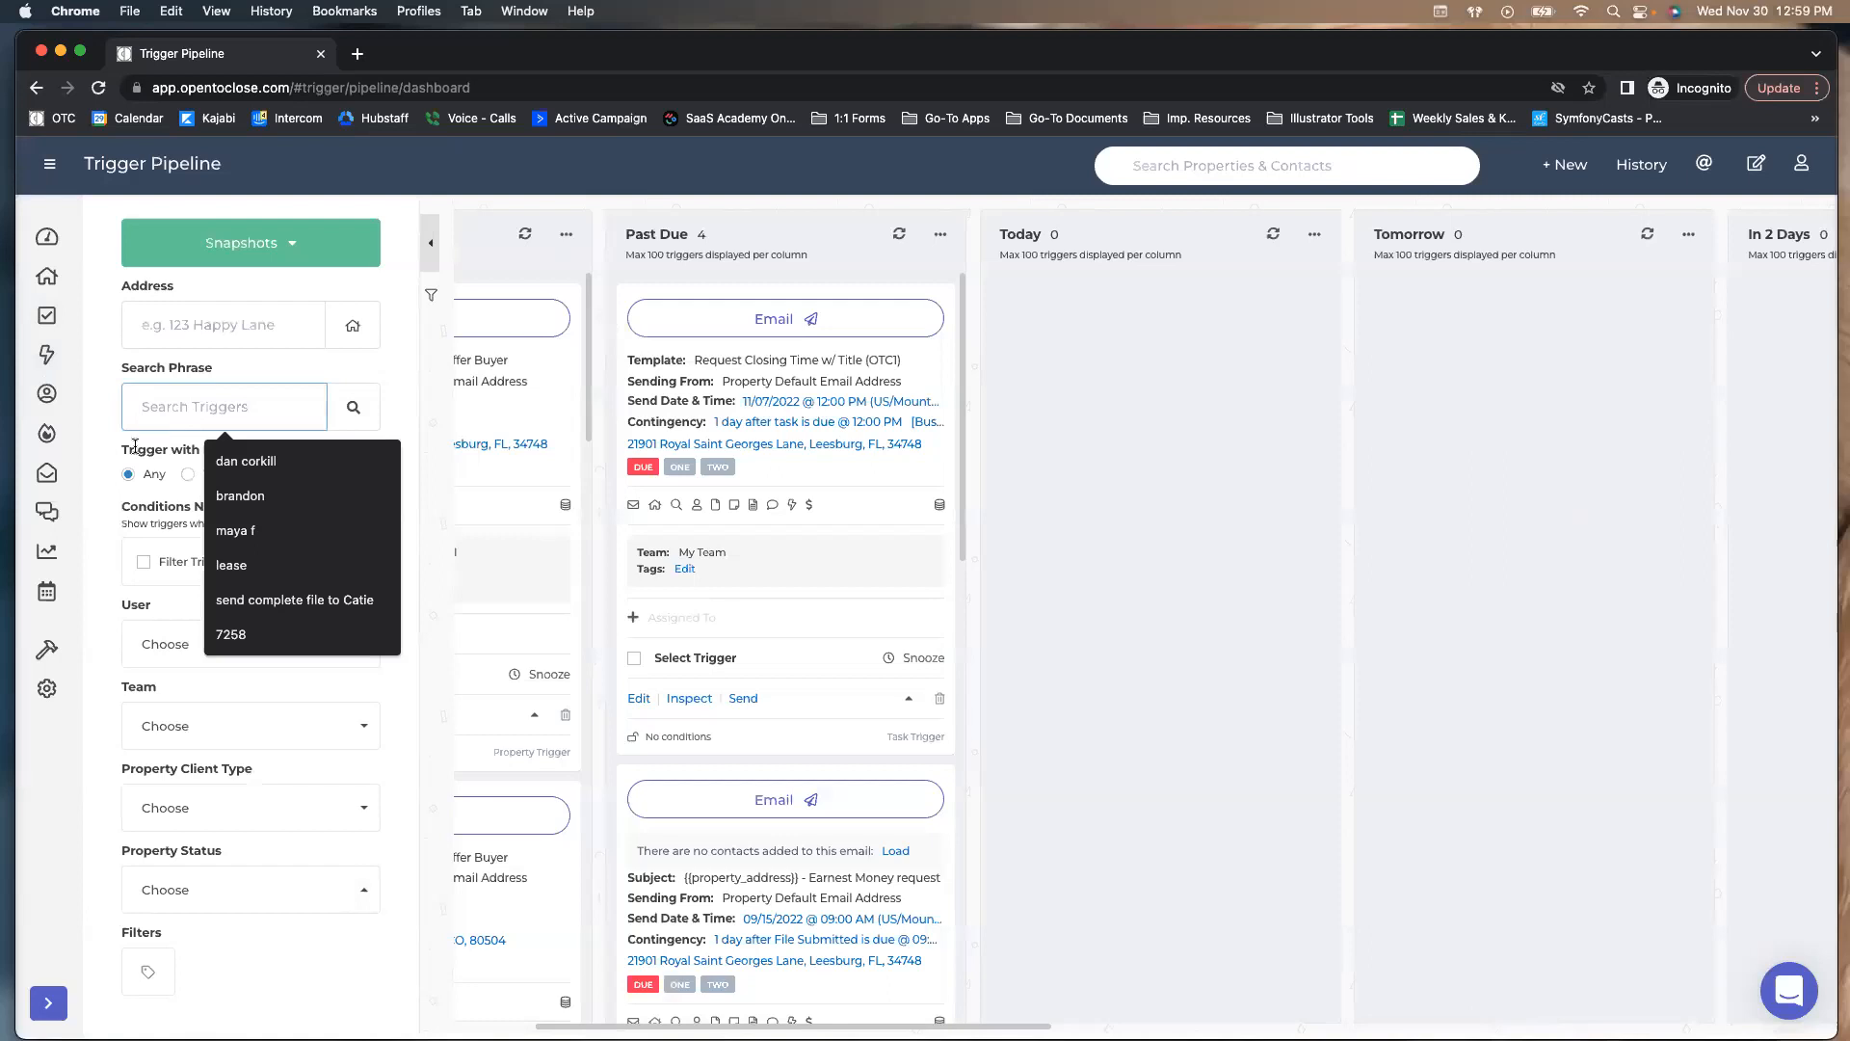
left_click(181, 485)
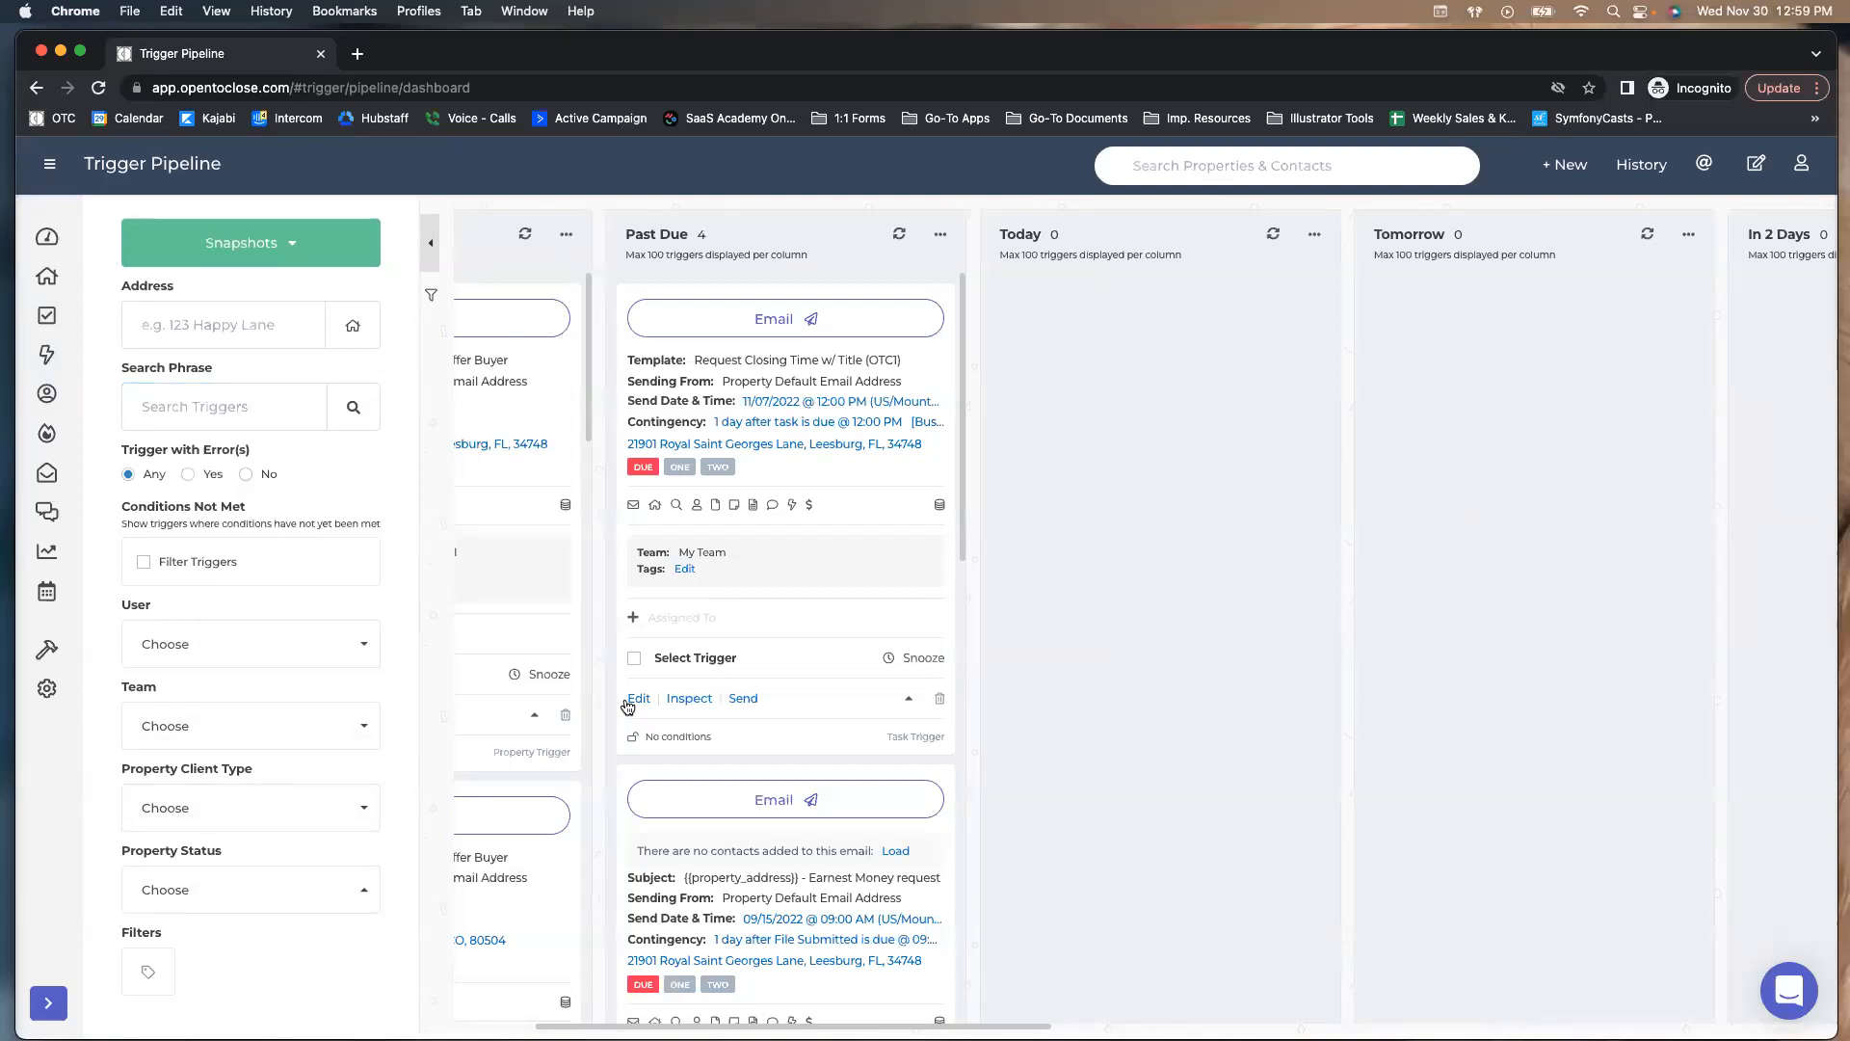
scroll(605, 658, "left", 5)
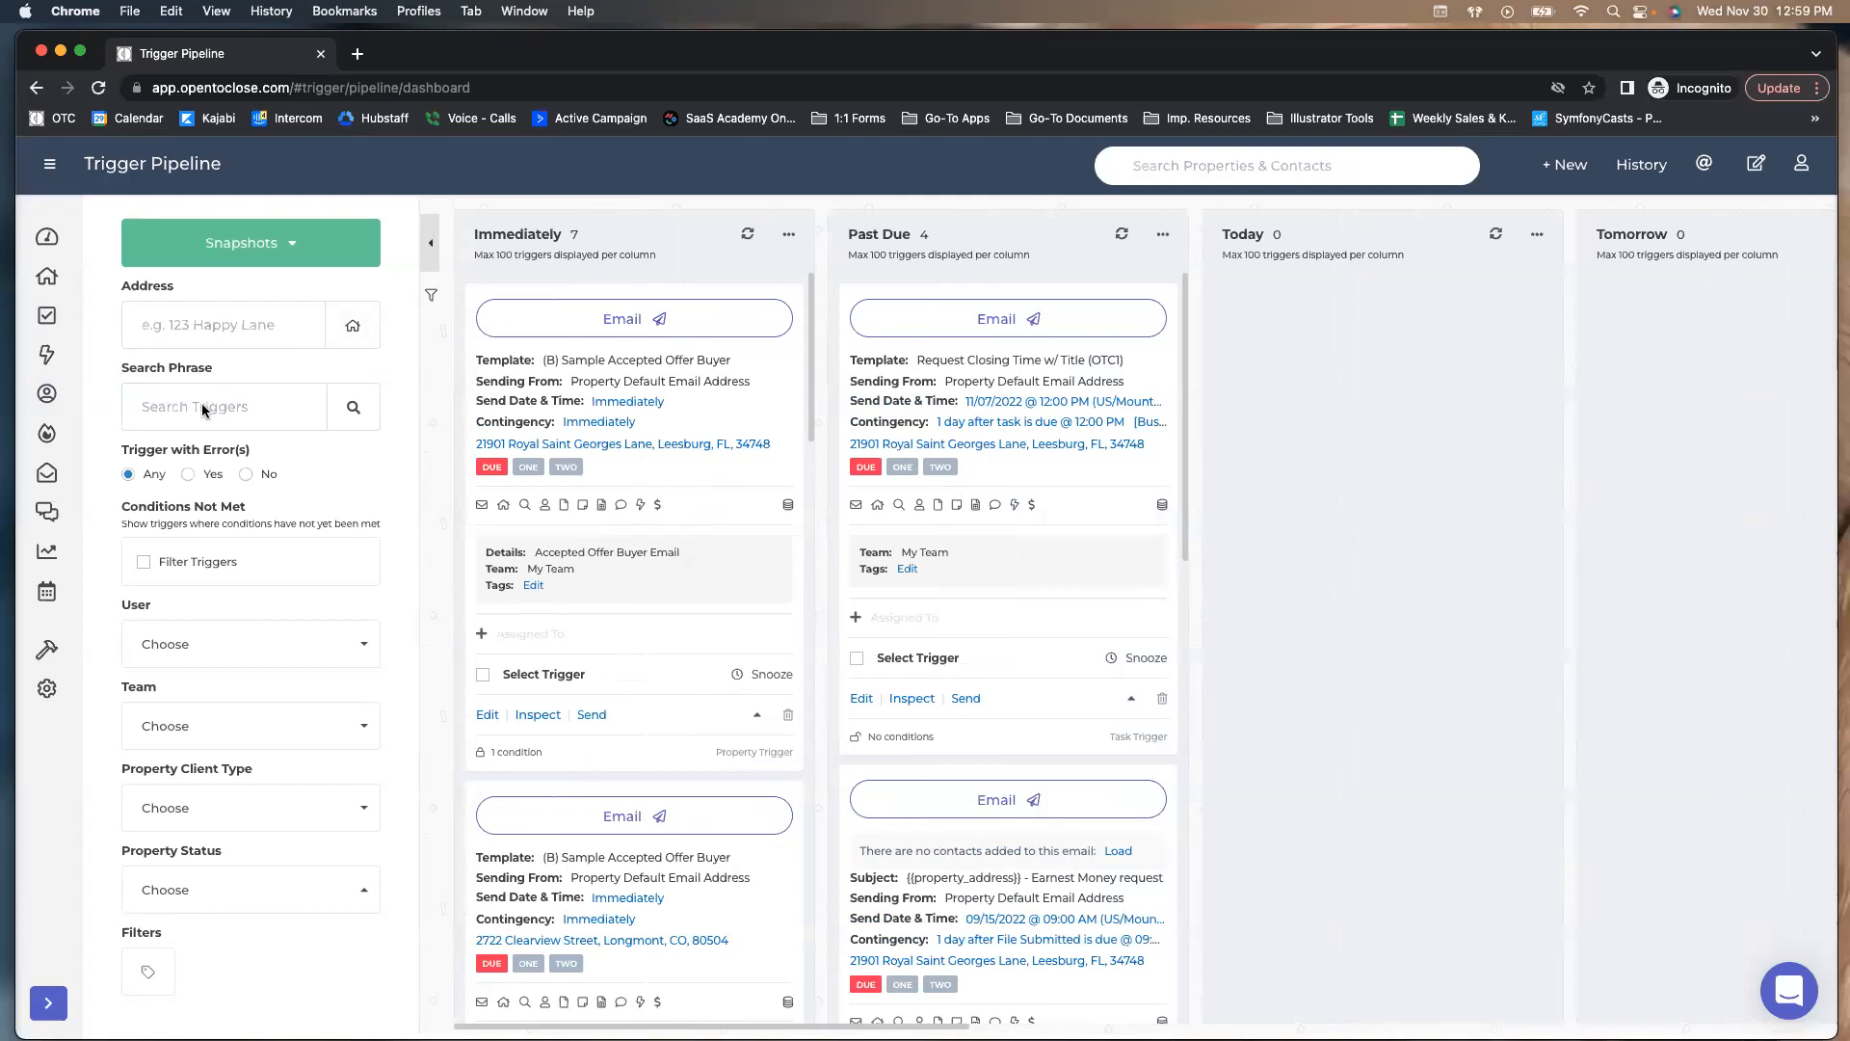
Return to the Task Pipeline and briefly view the Task Display Options
left_click(54, 317)
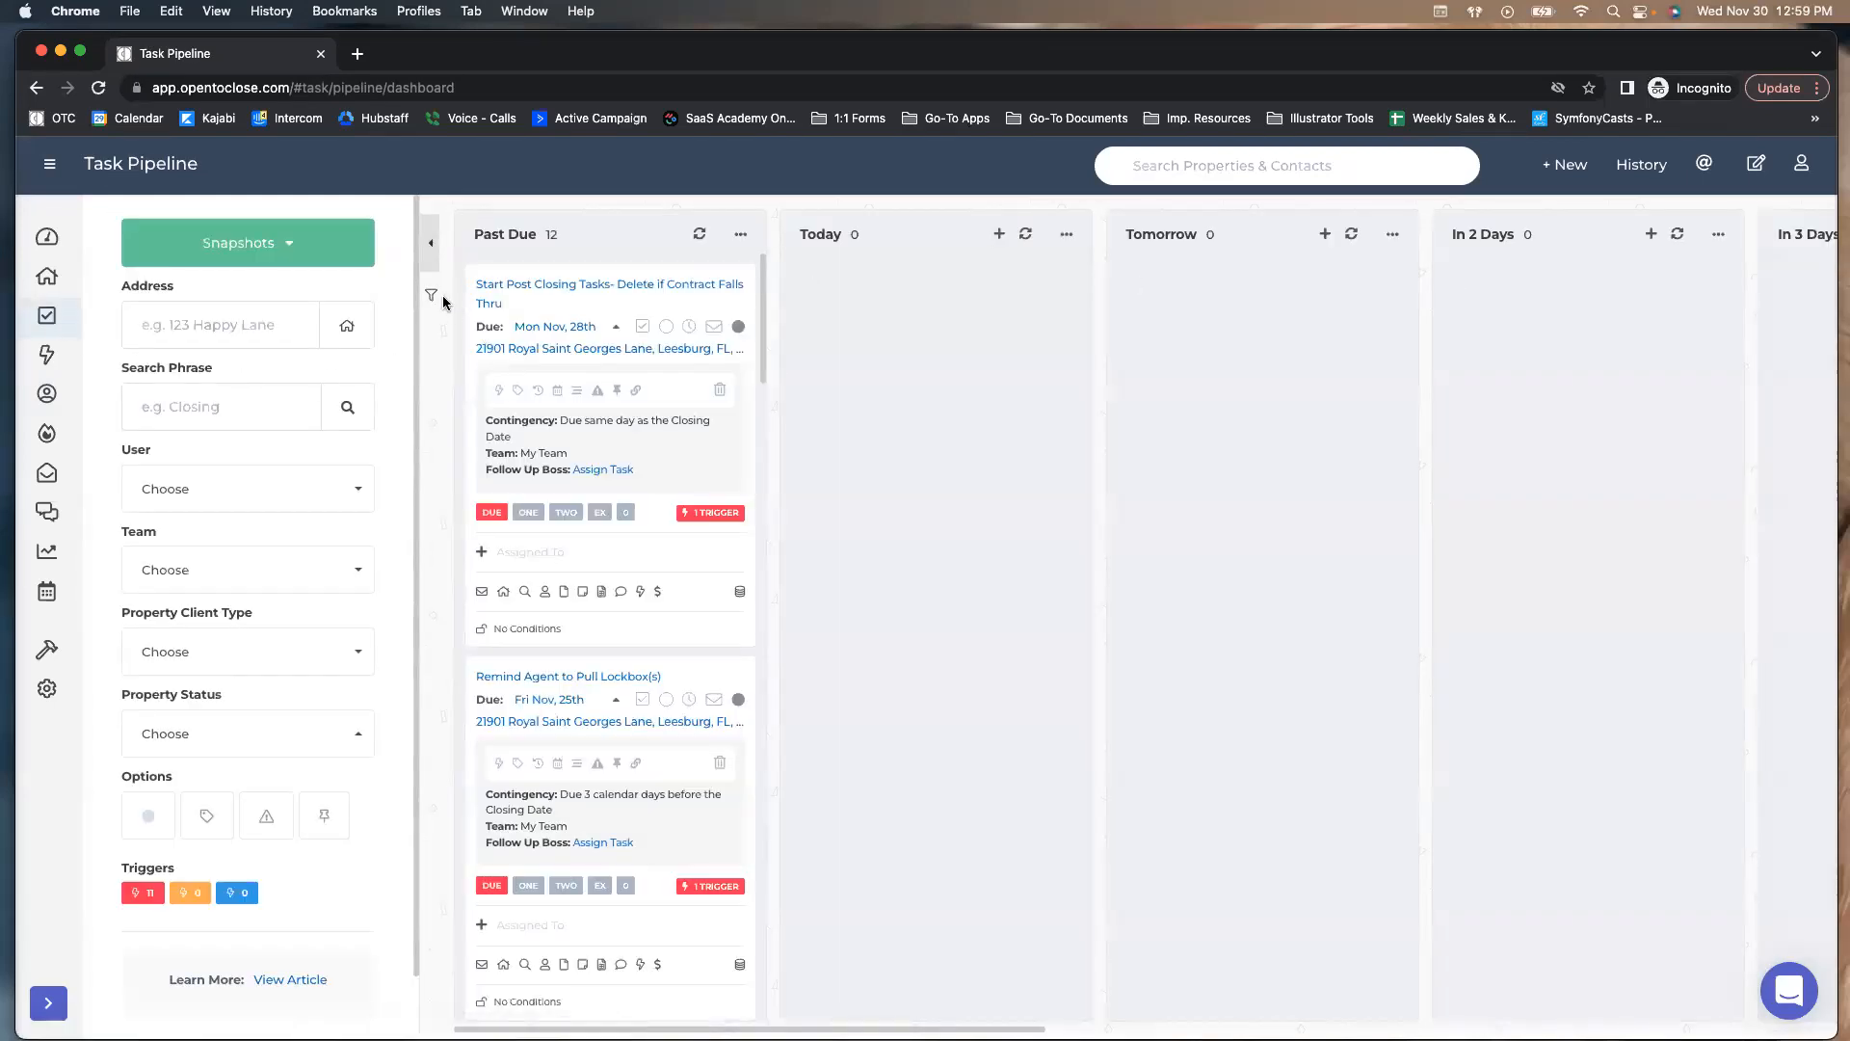
left_click(431, 295)
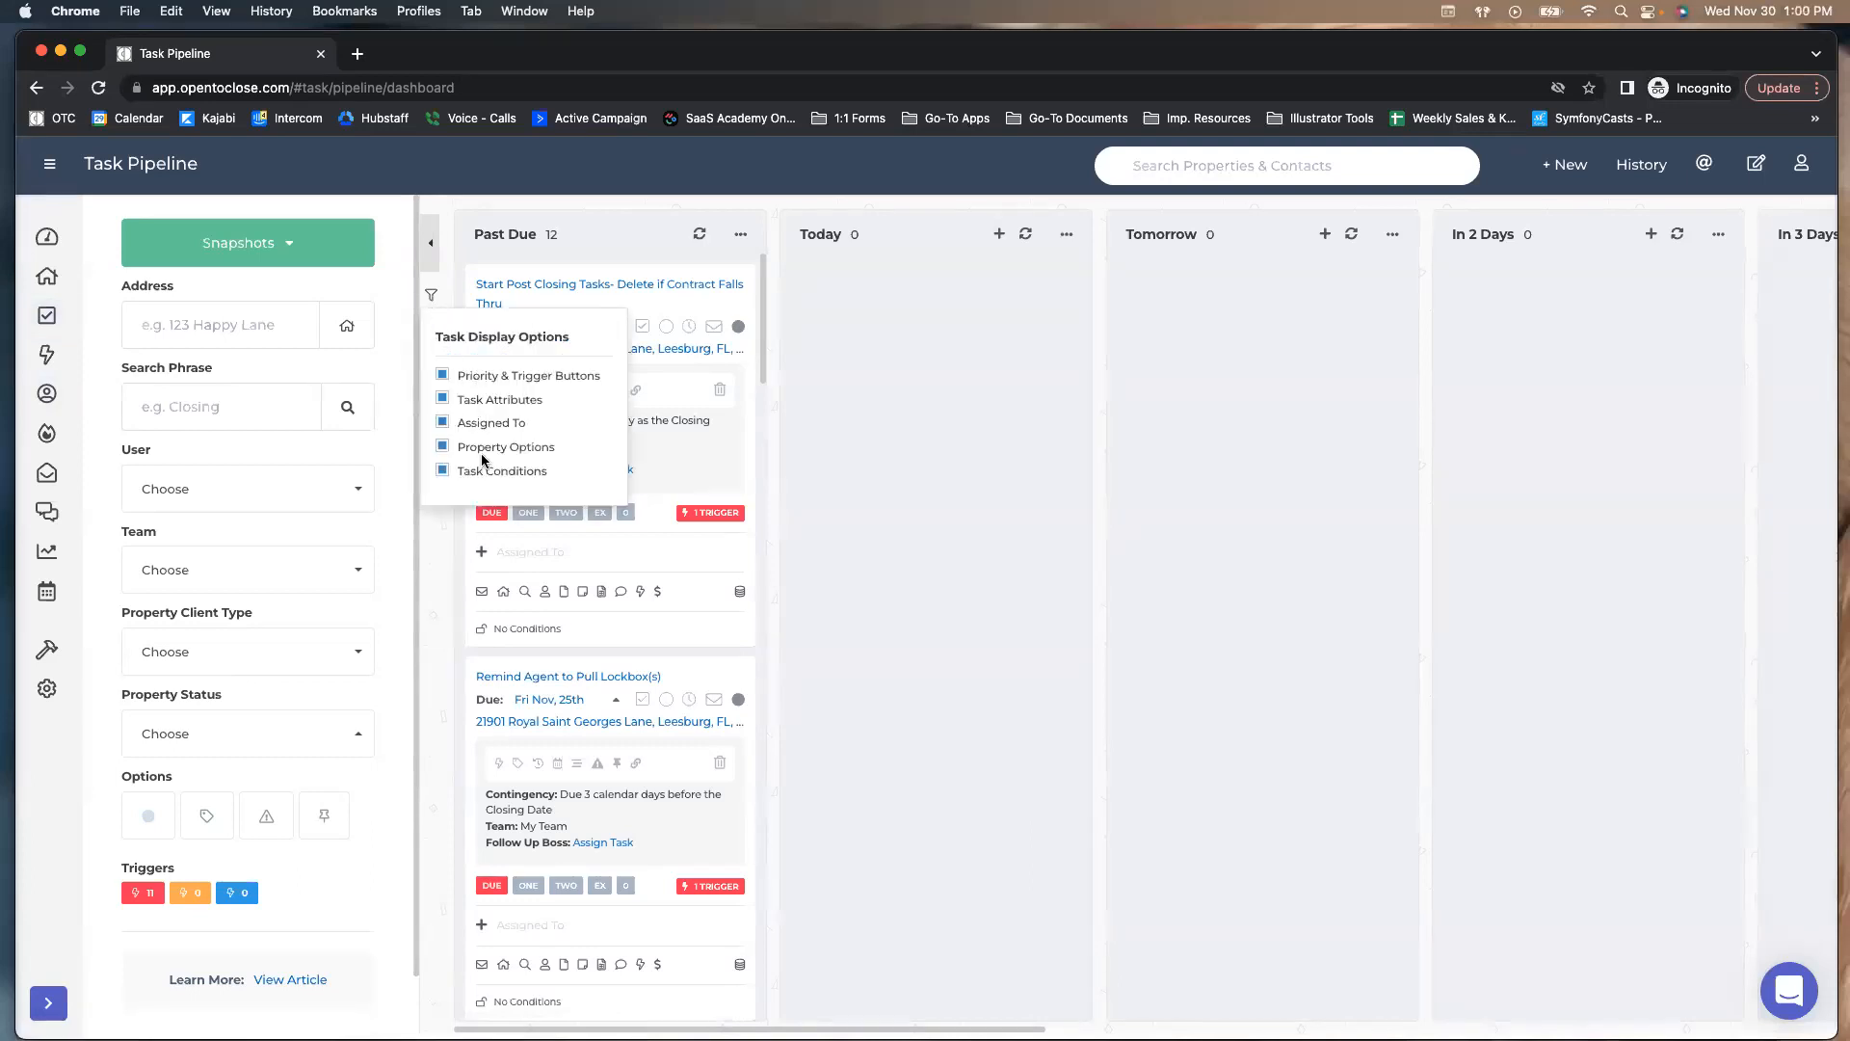
left_click(430, 299)
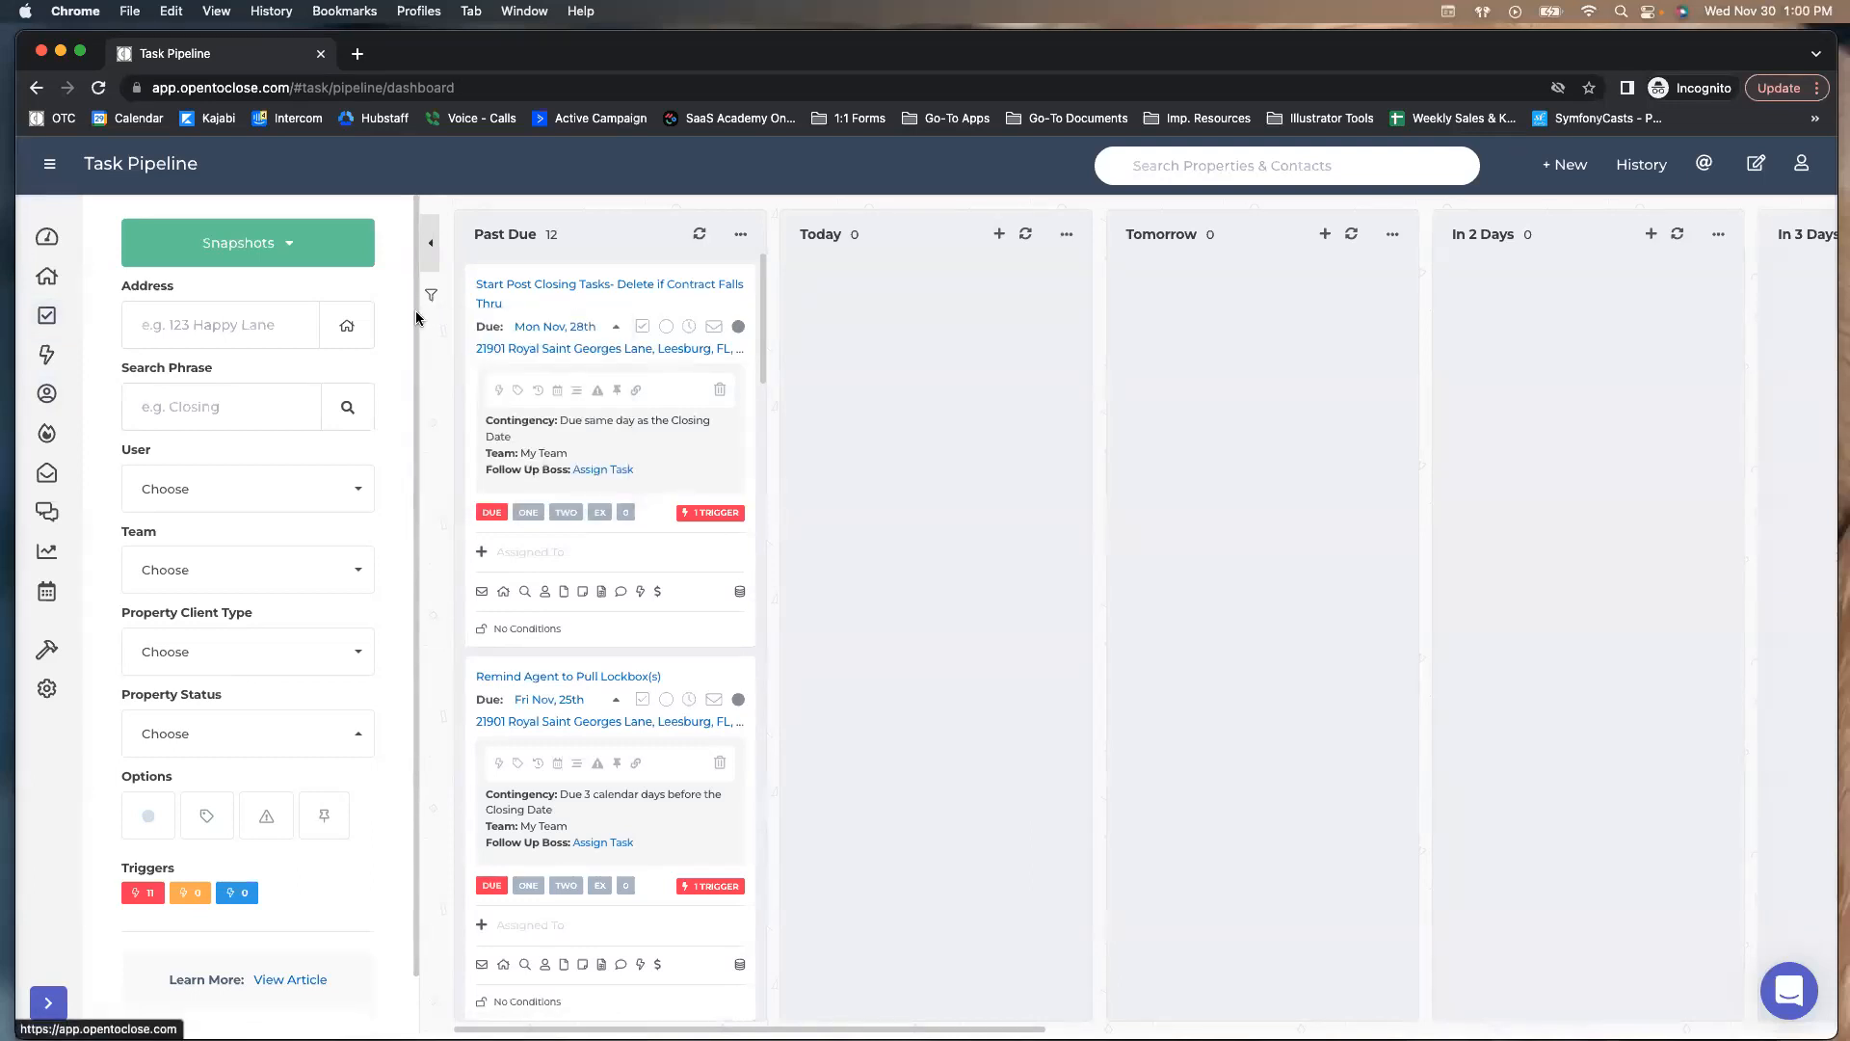